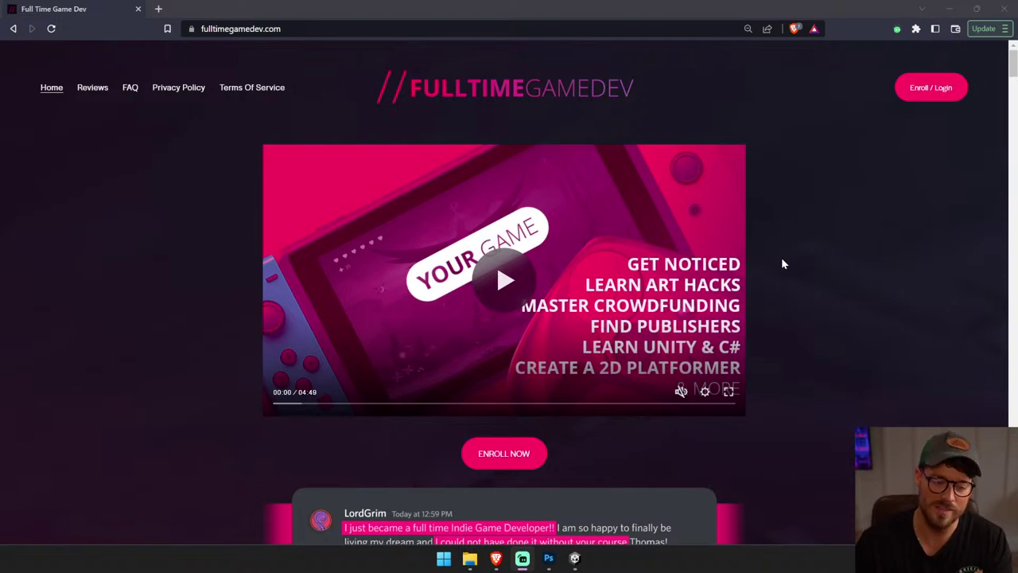
- Open the site's Reviews page and scroll up and down through the student review cards
left_click(93, 89)
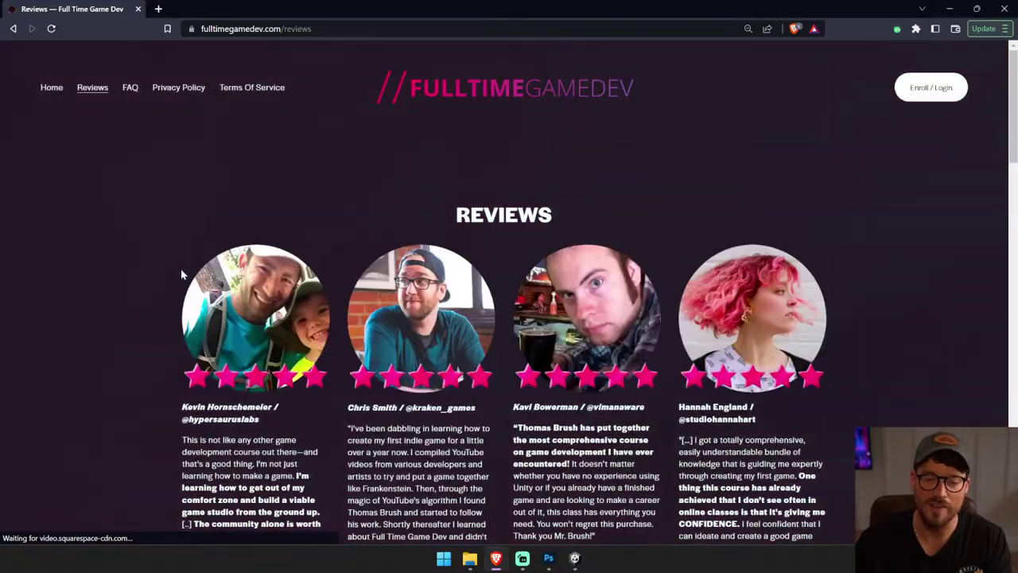
scroll(180, 268, "down", 5)
scroll(160, 264, "down", 5)
scroll(158, 261, "down", 4)
scroll(159, 267, "down", 3)
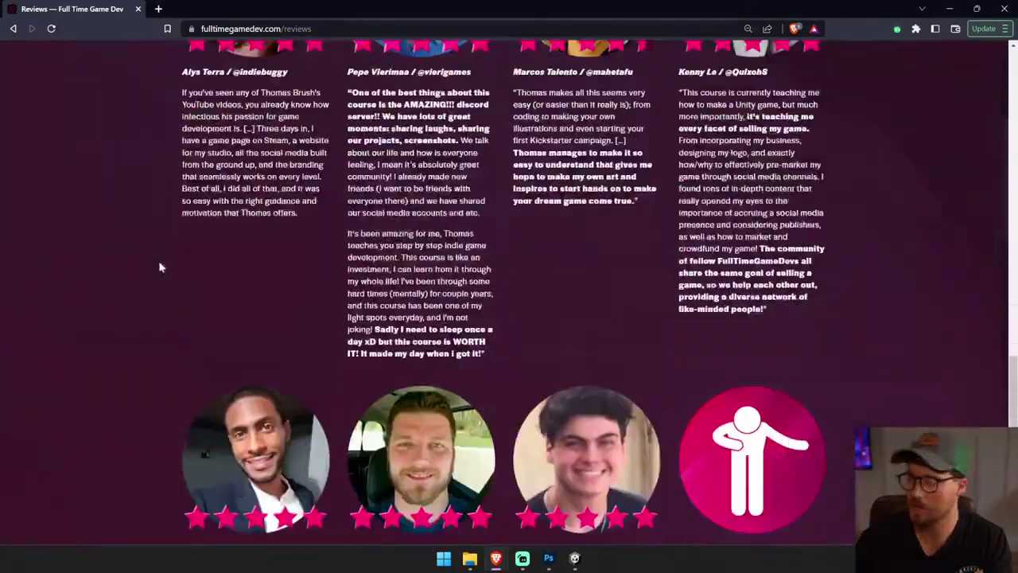
scroll(160, 265, "up", 15)
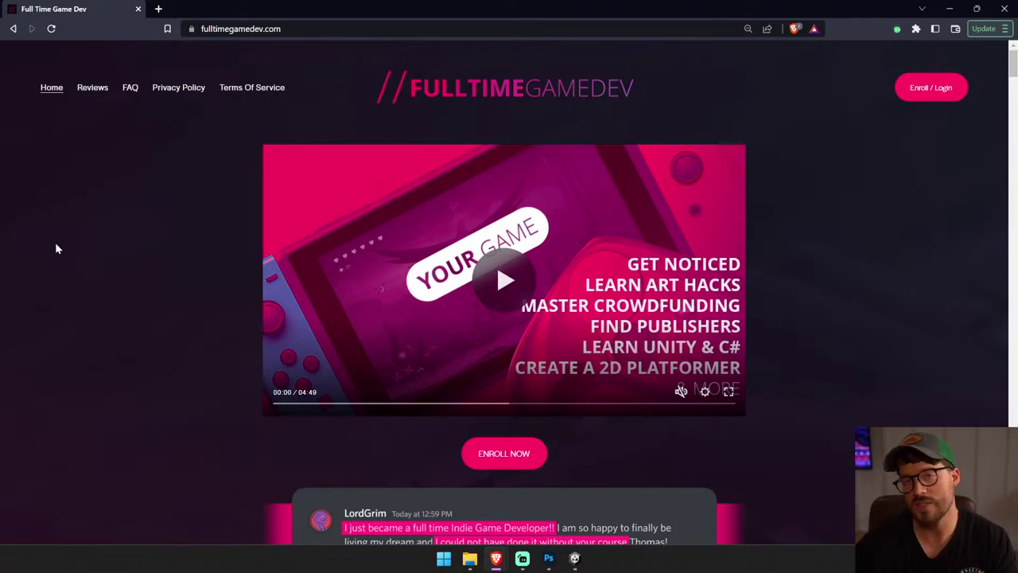
scroll(48, 209, "down", 2)
scroll(50, 209, "down", 2)
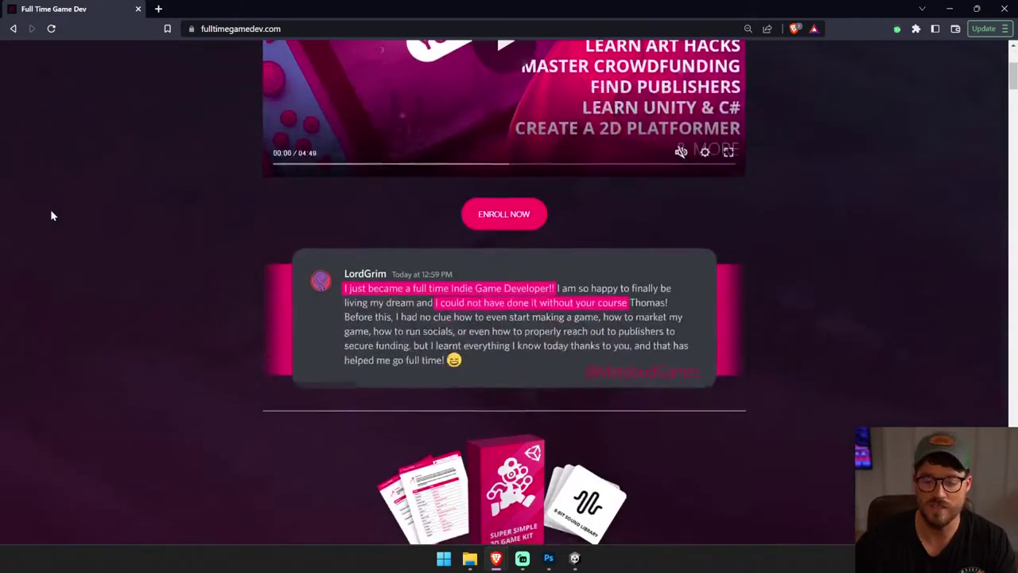
scroll(50, 209, "down", 3)
scroll(51, 213, "down", 4)
scroll(51, 213, "down", 4)
scroll(51, 213, "down", 2)
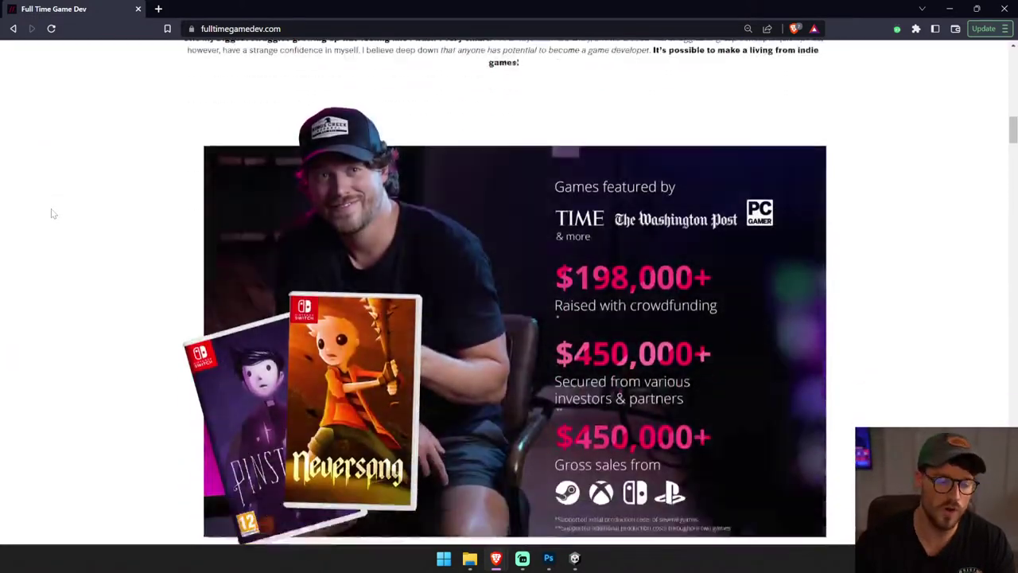
scroll(52, 213, "down", 2)
scroll(52, 213, "down", 2)
scroll(51, 211, "down", 3)
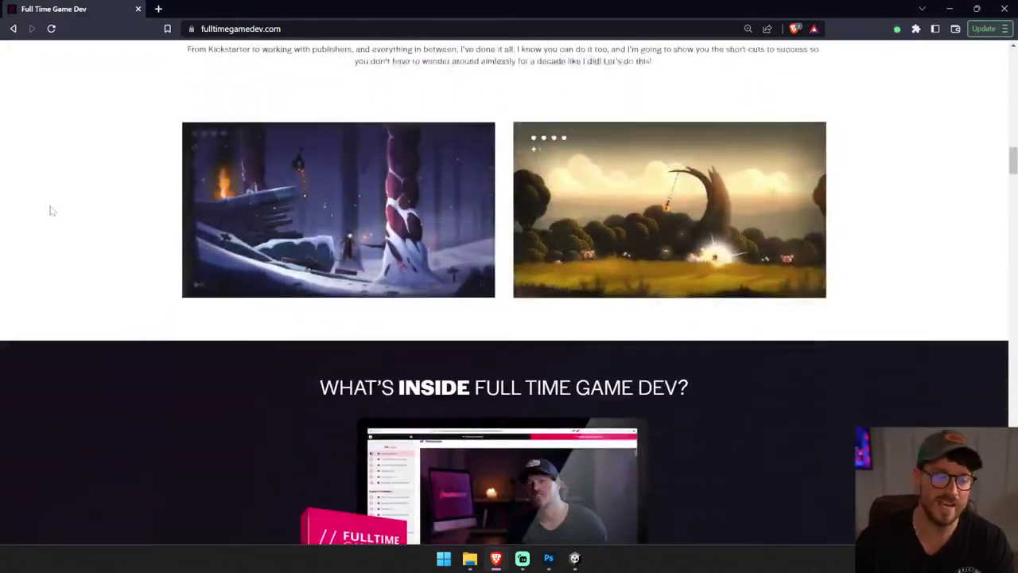
scroll(50, 210, "down", 2)
scroll(50, 210, "down", 2)
scroll(51, 210, "down", 1)
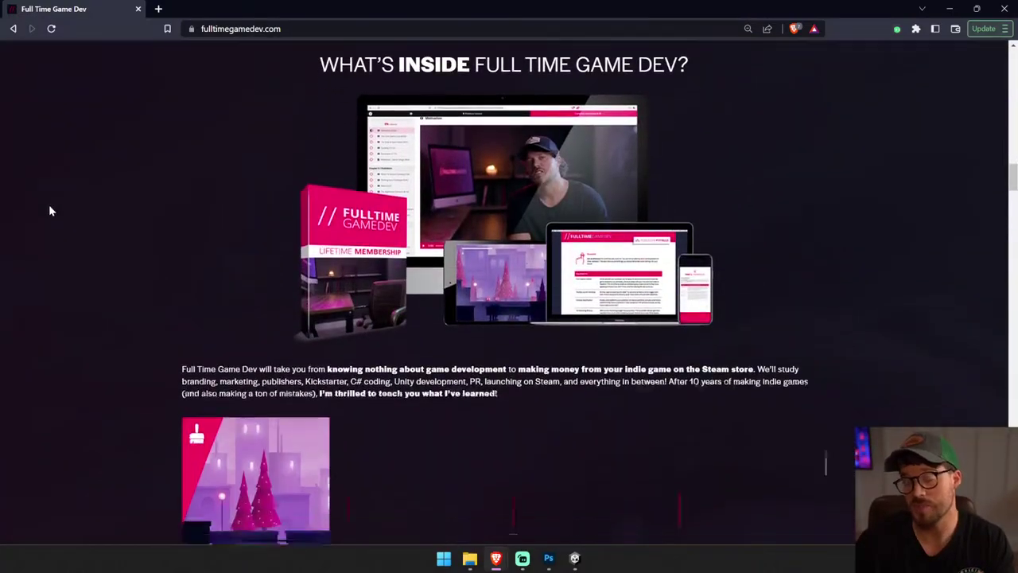
scroll(50, 210, "up", 1)
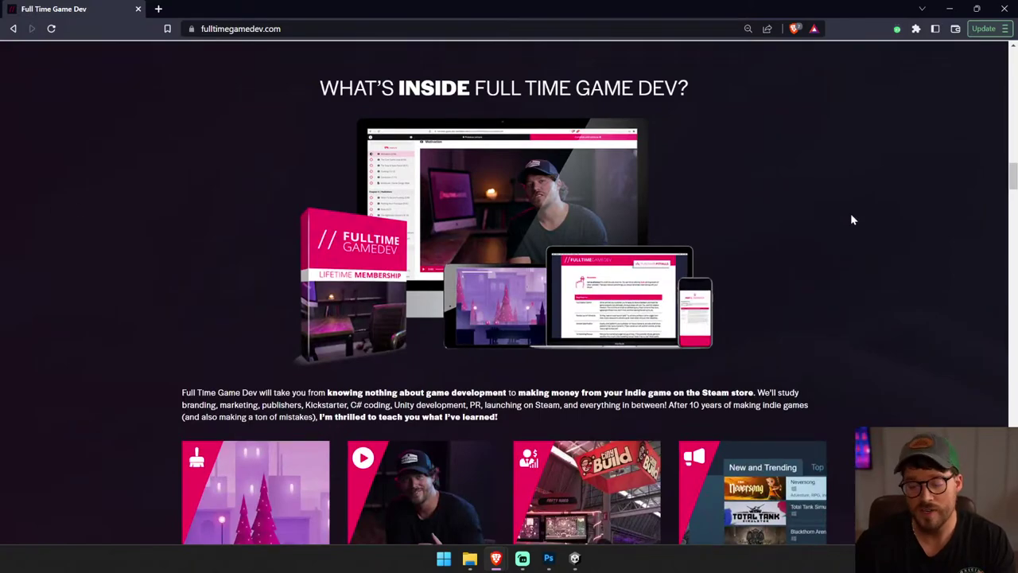
scroll(850, 213, "down", 1)
scroll(852, 208, "down", 2)
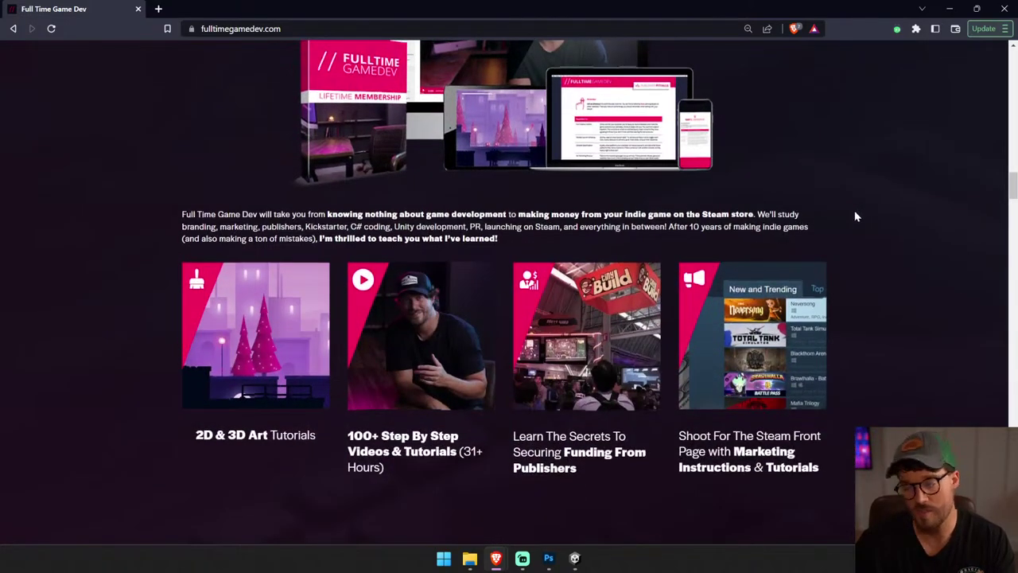
scroll(856, 216, "down", 10)
scroll(854, 211, "down", 10)
scroll(854, 212, "down", 10)
scroll(856, 218, "up", 5)
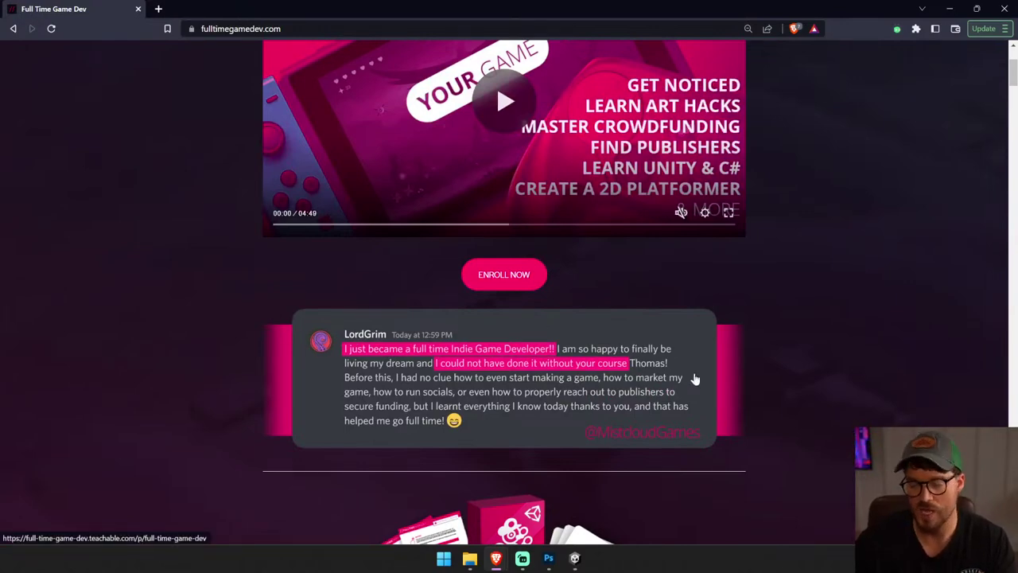
scroll(886, 143, "down", 10)
scroll(886, 143, "down", 15)
scroll(886, 143, "up", 3)
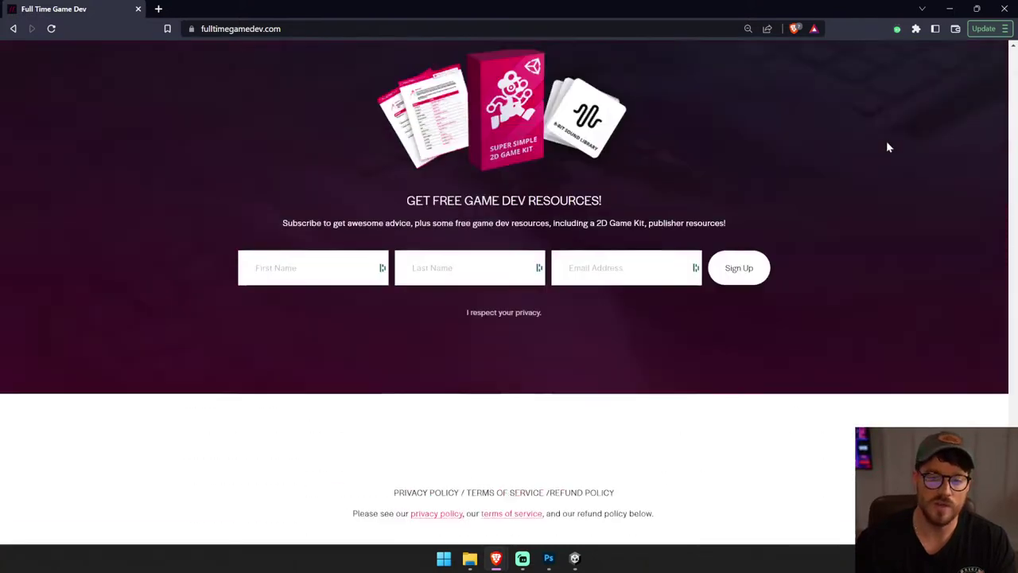
scroll(886, 159, "up", 5)
scroll(888, 171, "up", 4)
scroll(895, 233, "down", 10)
scroll(881, 227, "up", 5)
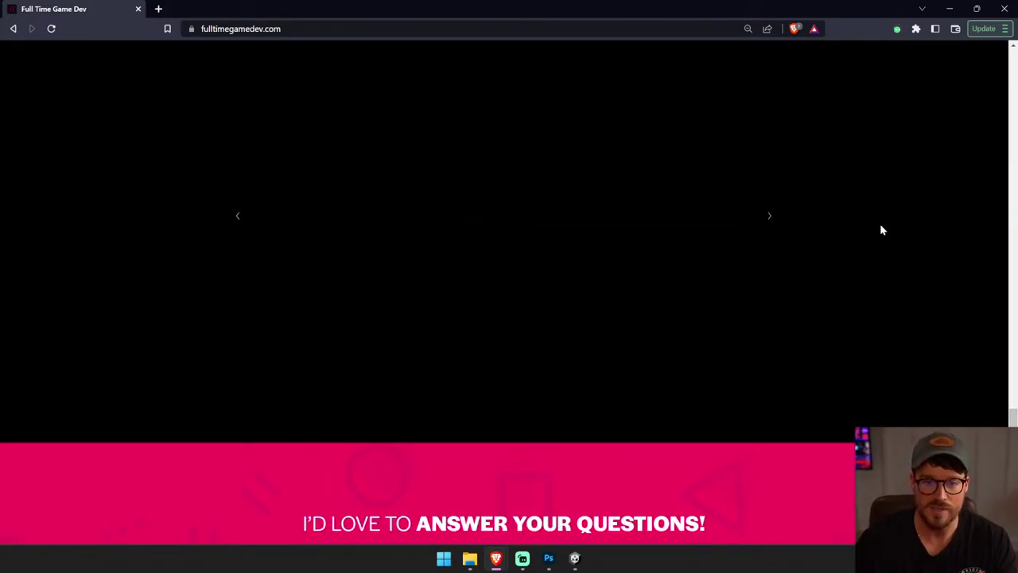
scroll(880, 229, "up", 2)
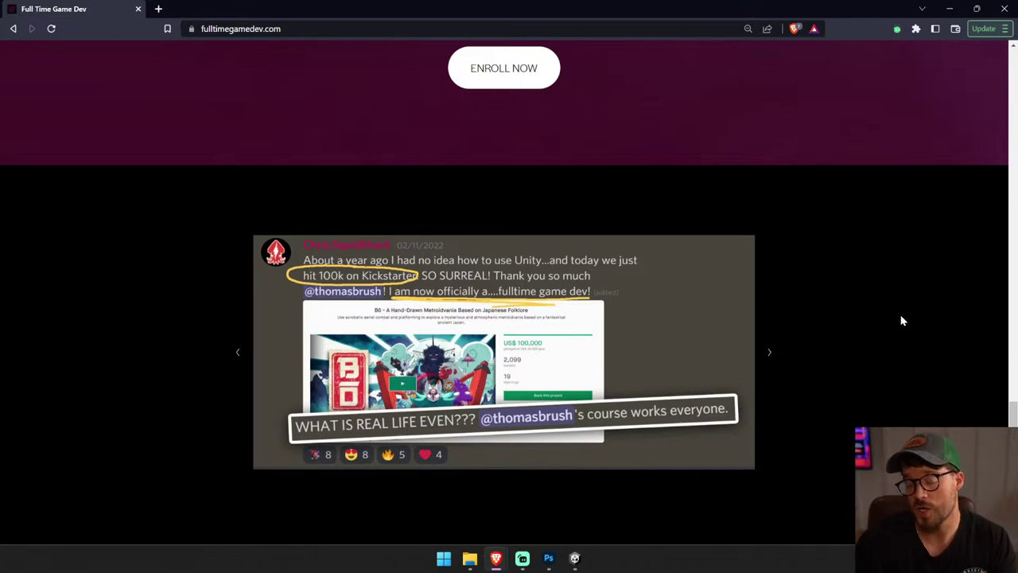
scroll(894, 319, "up", 5)
scroll(891, 318, "up", 5)
scroll(891, 318, "up", 5)
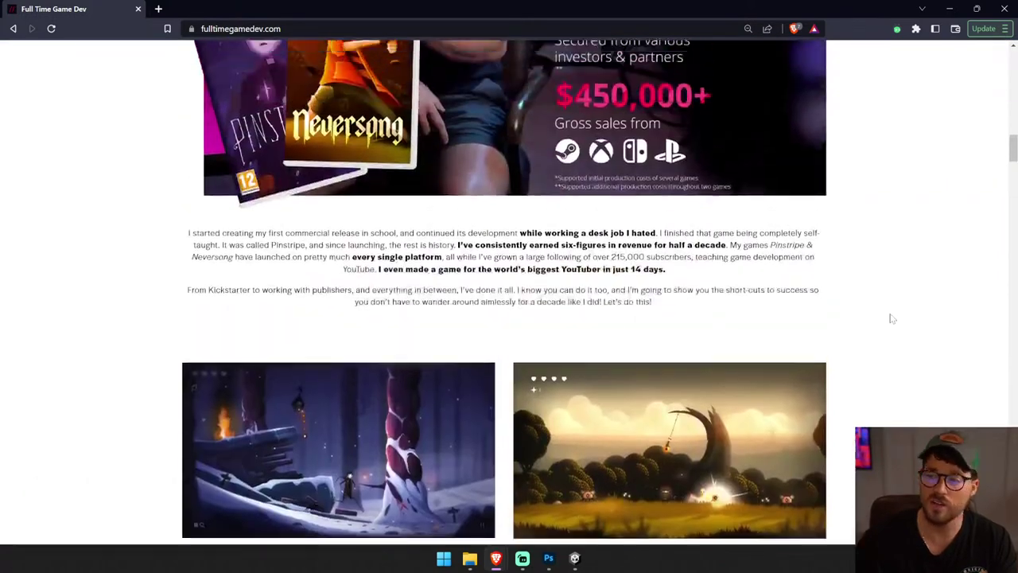
scroll(890, 318, "up", 5)
scroll(890, 318, "up", 5)
scroll(889, 316, "up", 5)
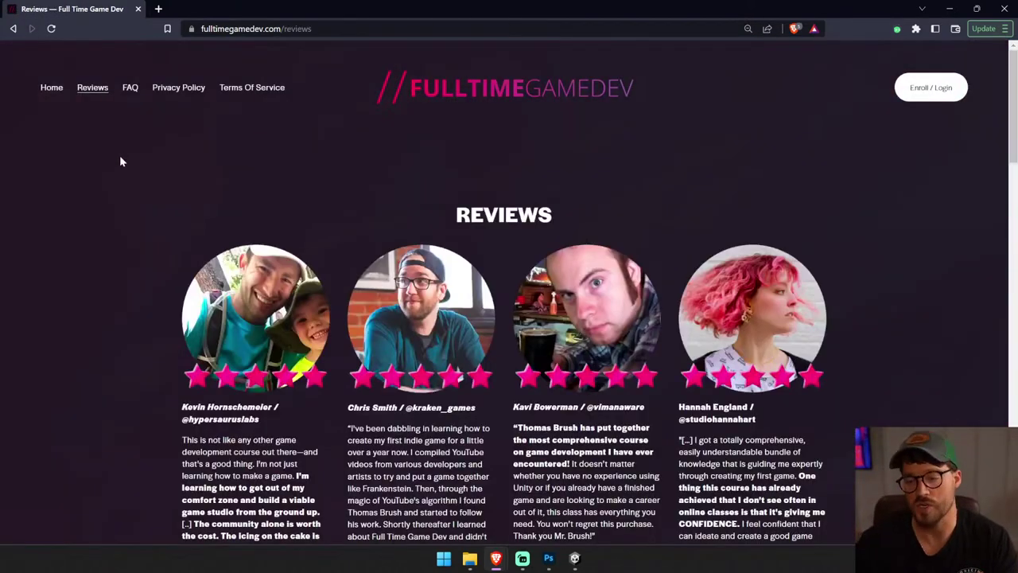
scroll(120, 161, "down", 2)
scroll(117, 161, "down", 1)
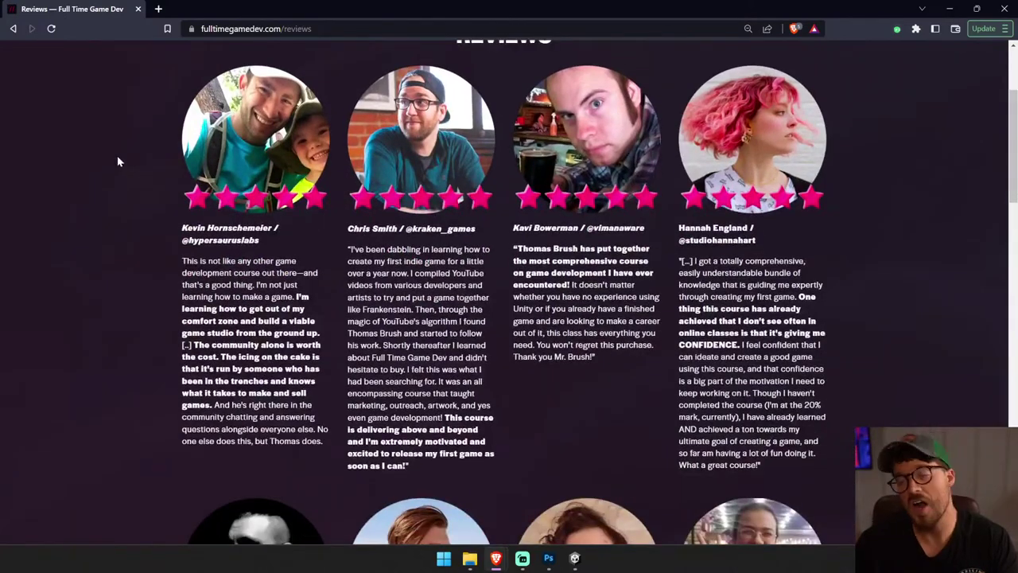
scroll(117, 161, "down", 1)
scroll(117, 162, "down", 2)
scroll(117, 162, "down", 3)
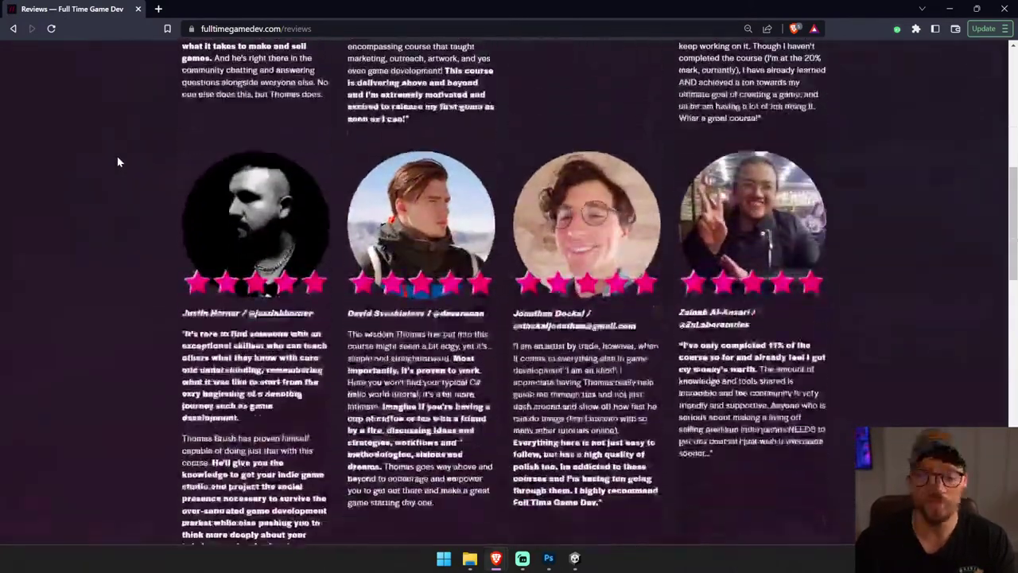
scroll(116, 162, "down", 2)
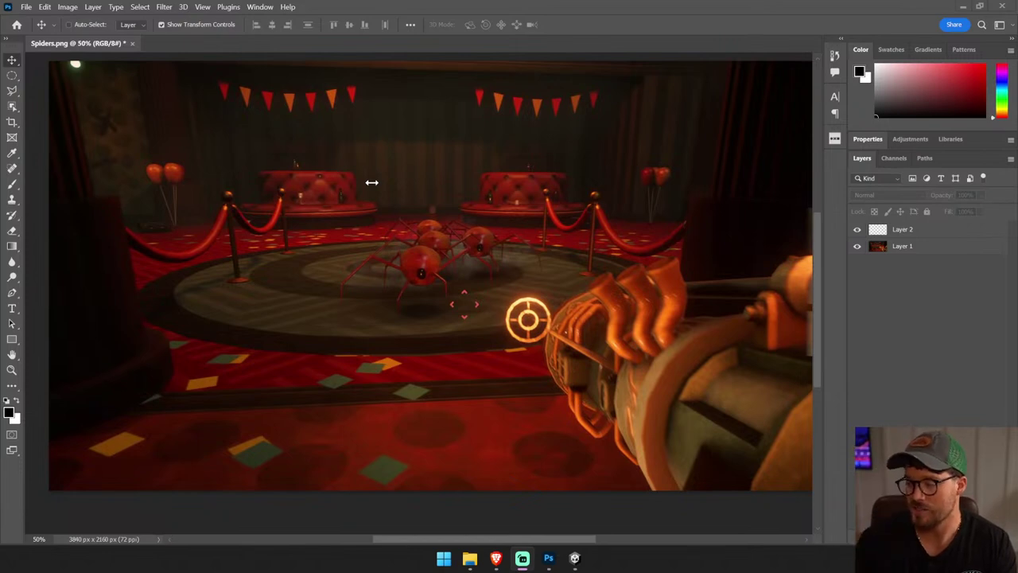
- Pan across the Spiders.png circus-arena screenshot with the Hand tool
scroll(371, 182, "left", 2)
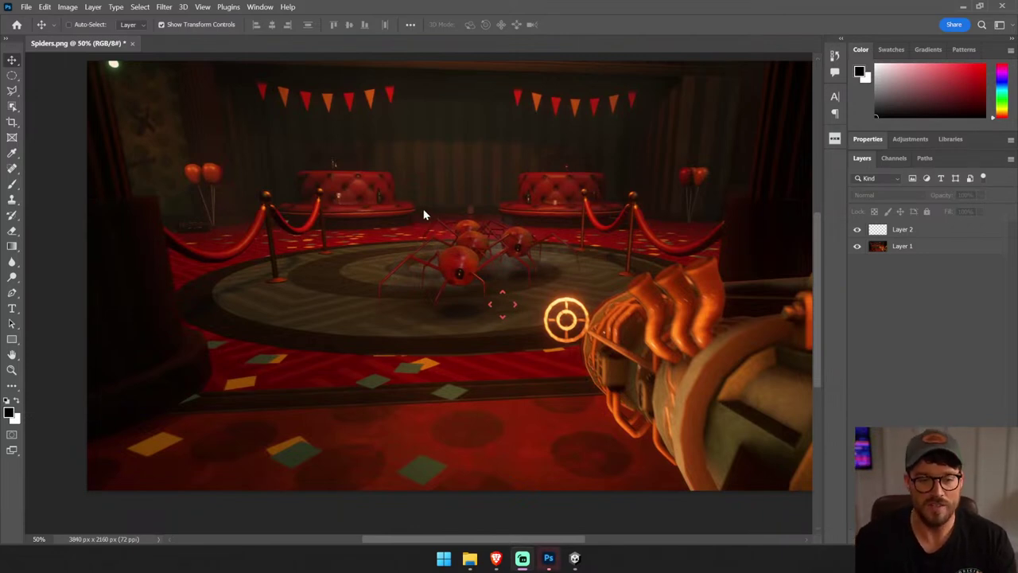
left_click_drag(492, 204, 429, 209)
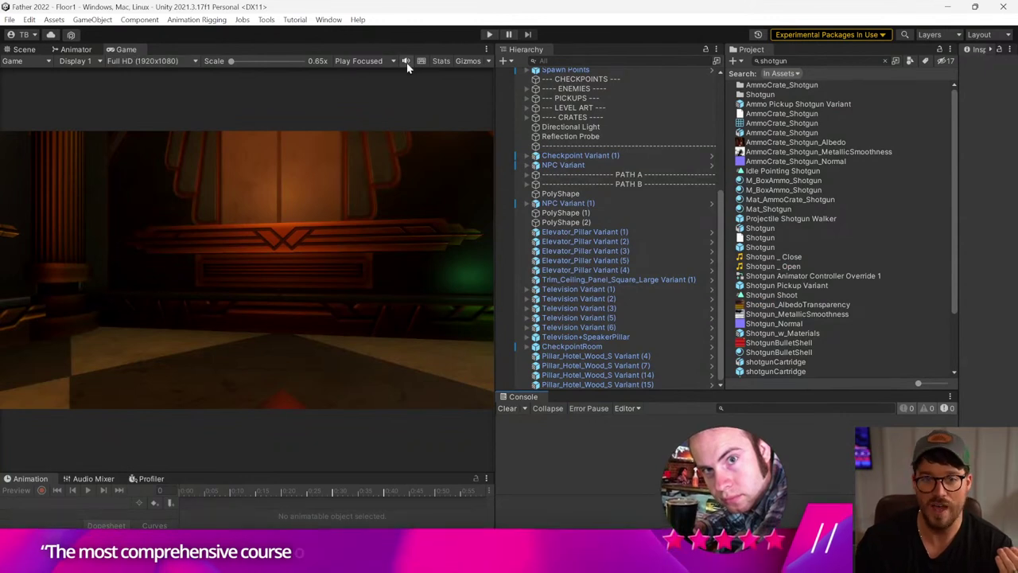
- Play the Floor1 scene in a widened Game view, then select Layer 2 in Photoshop
left_click(483, 35)
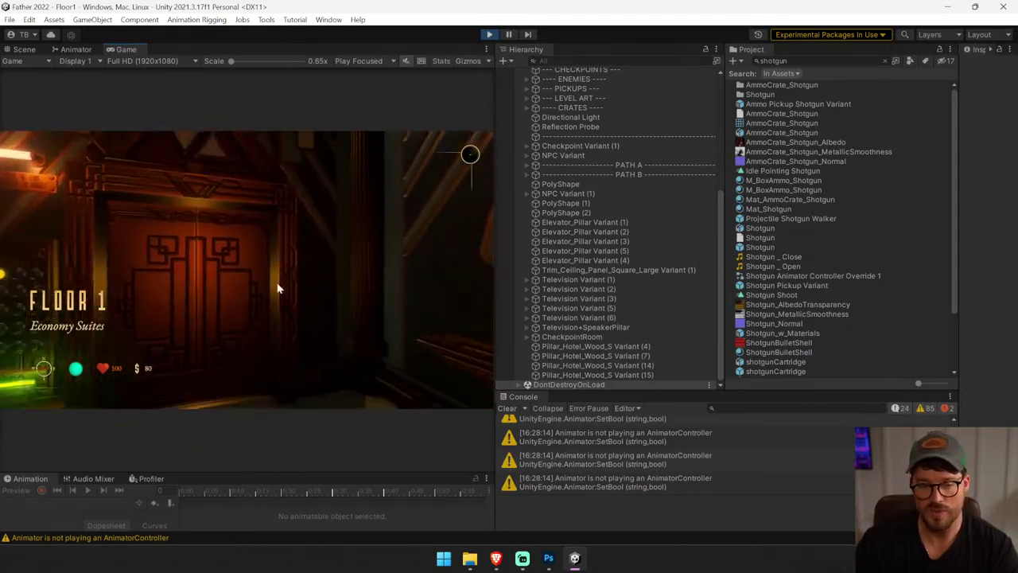
left_click_drag(493, 234, 822, 215)
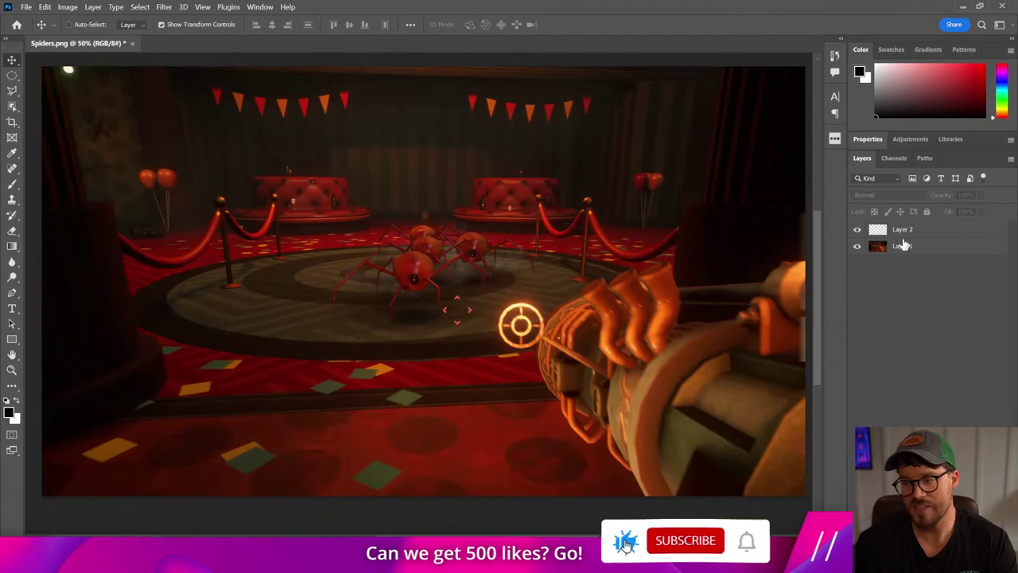
left_click(902, 229)
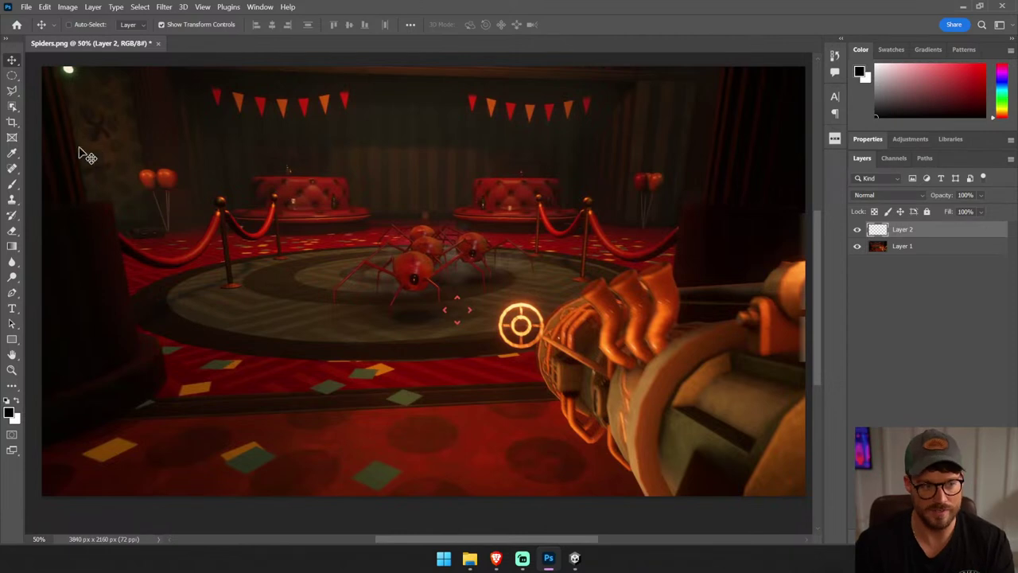
- Sketch two white heart-in-circle health bars with the Pencil Tool on Layer 3
right_click(13, 179)
left_click(56, 195)
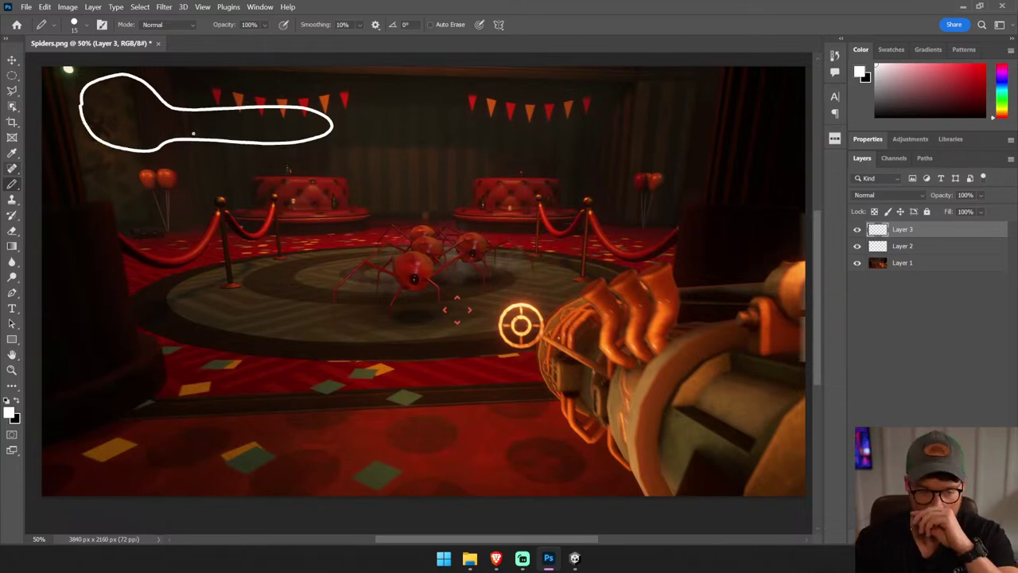
left_click(108, 84)
left_click(121, 83)
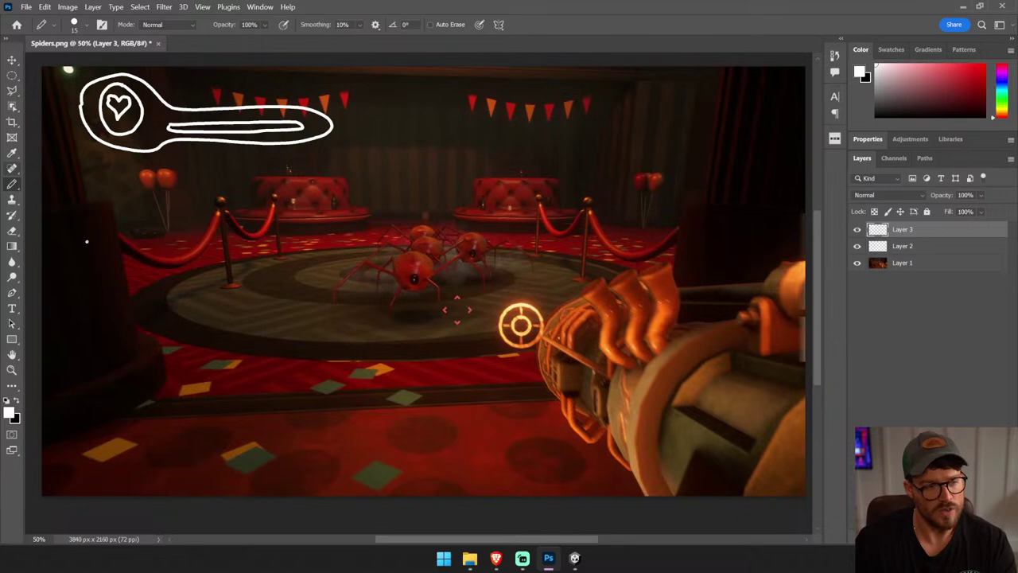
mouse_move(283, 183)
left_mouse_down()
mouse_move(84, 251)
mouse_move(103, 243)
left_mouse_up()
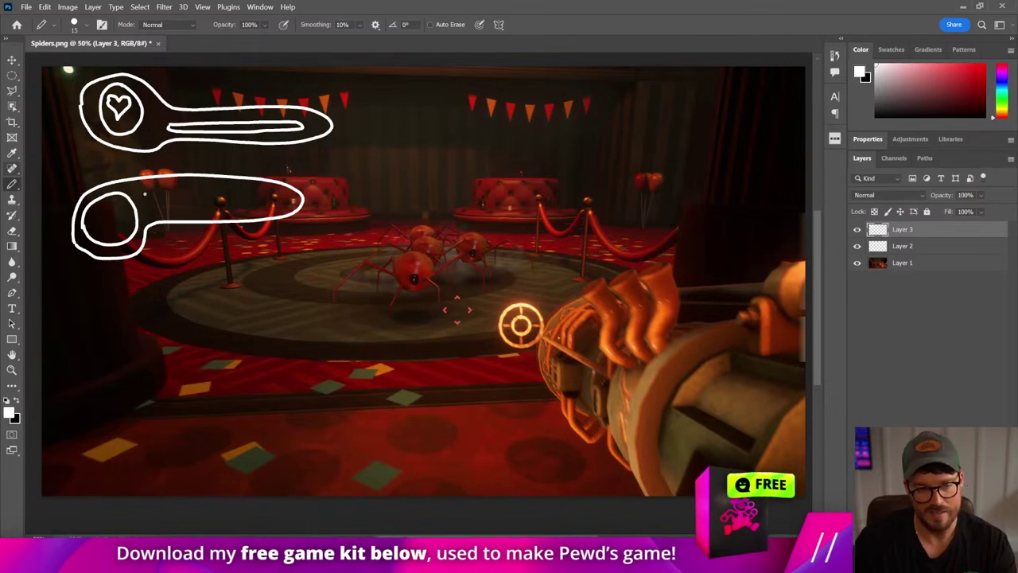
left_click_drag(140, 193, 282, 196)
mouse_move(218, 206)
left_mouse_down()
mouse_move(144, 203)
mouse_move(109, 235)
left_mouse_up()
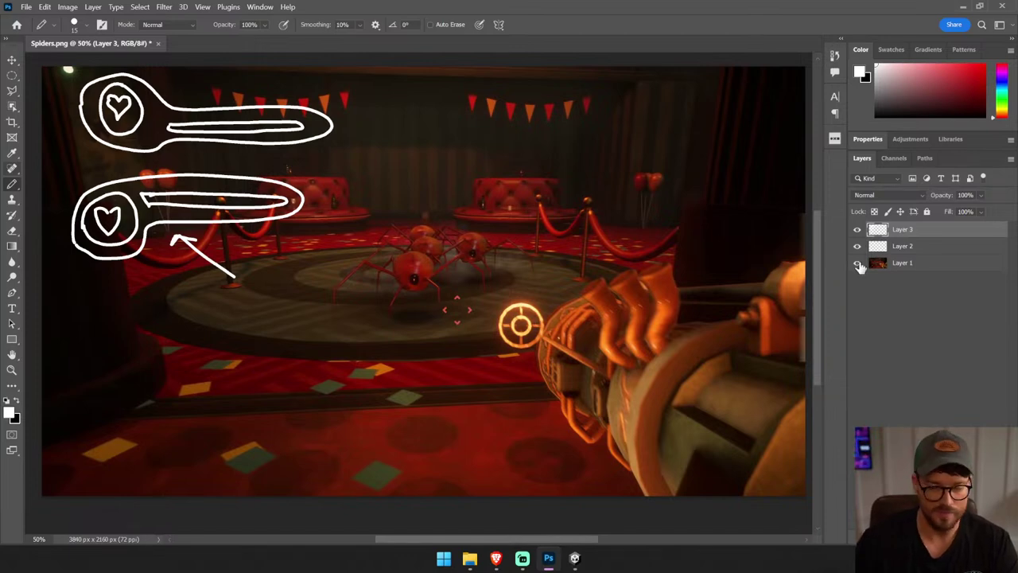
left_click(930, 249, "shift")
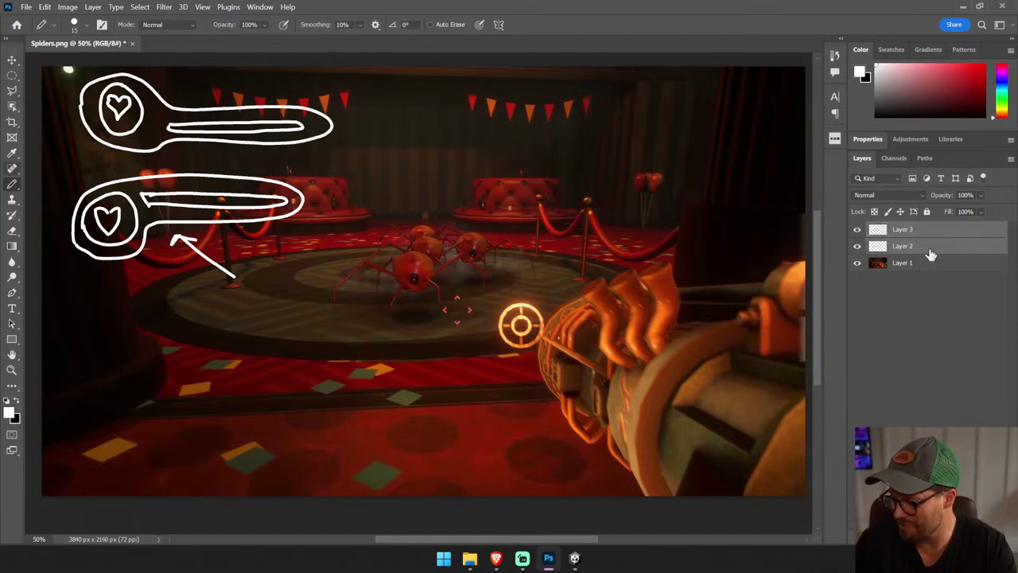
- Merge the sketch layers and delete the white sketch from the canvas
right_click(930, 253)
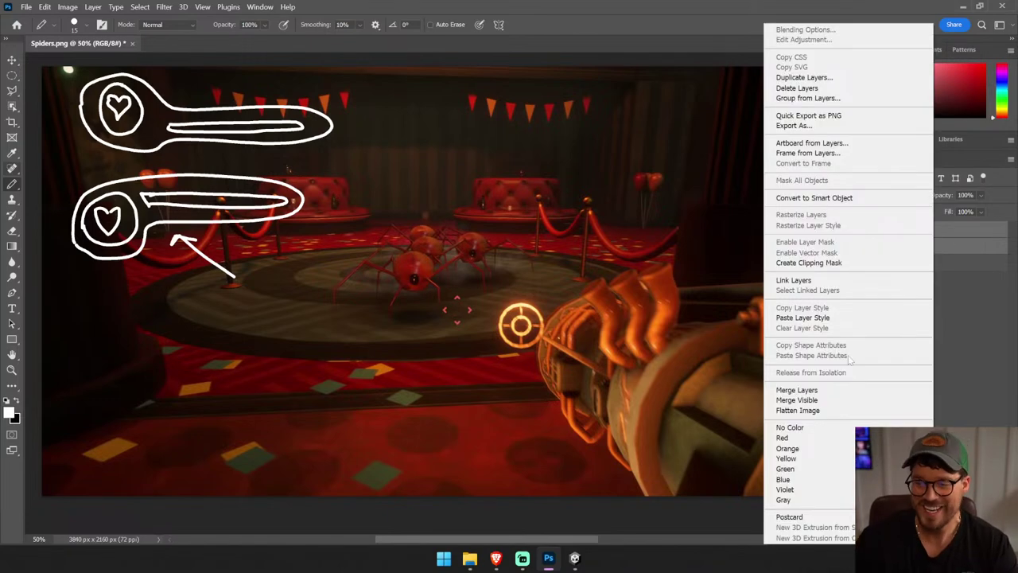
left_click(832, 391)
key("Delete")
key("v")
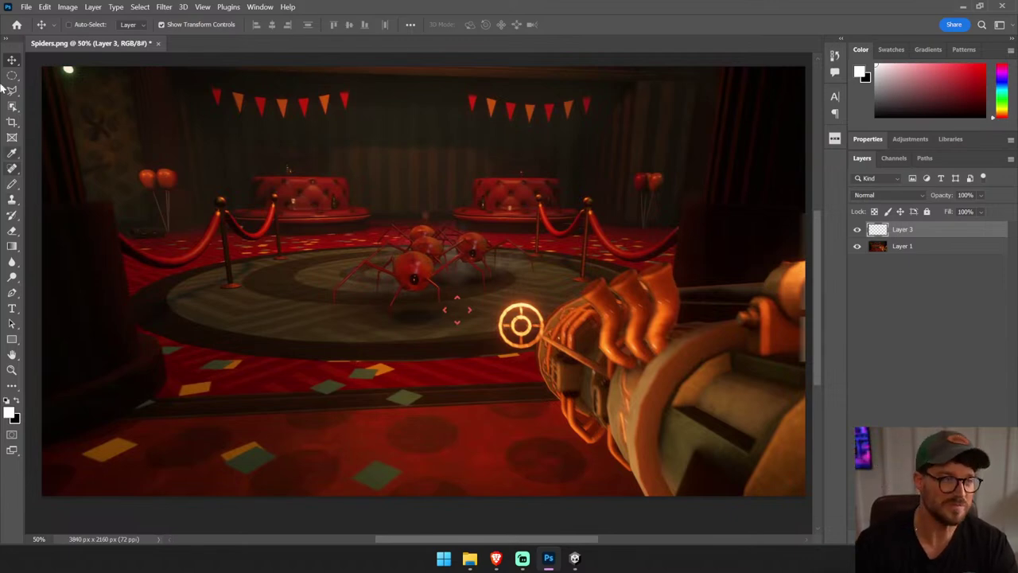
- Draw a circular elliptical-marquee selection at top-left and check the Image Size in pixels
left_click_drag(12, 75, 47, 88)
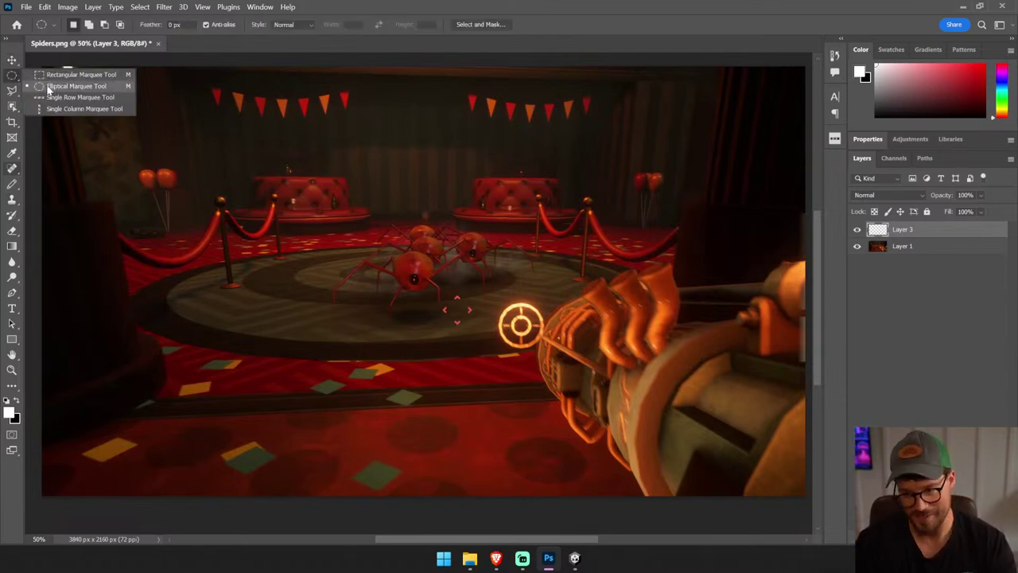
left_click_drag(72, 95, 140, 162)
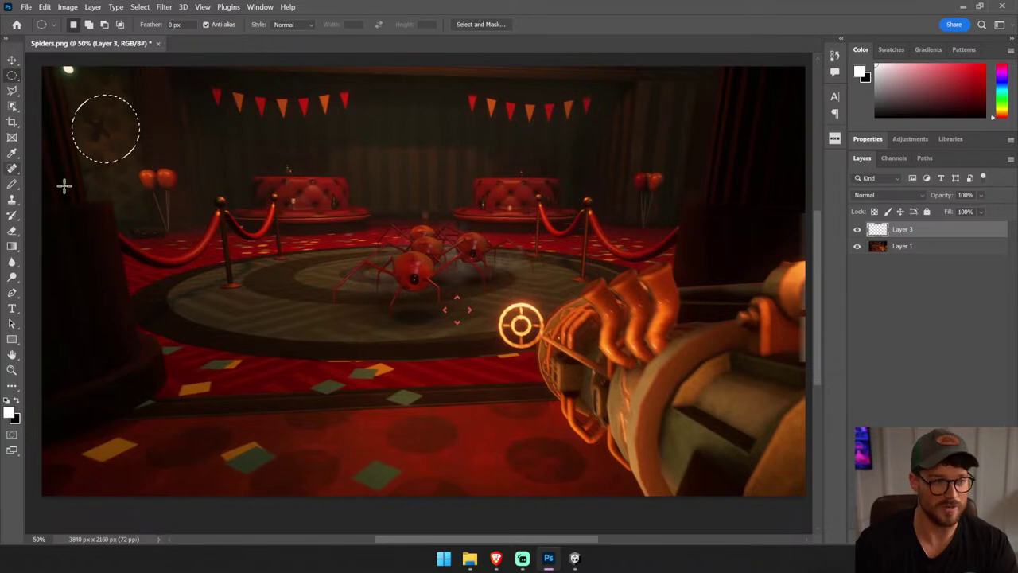
left_click_drag(12, 246, 47, 254)
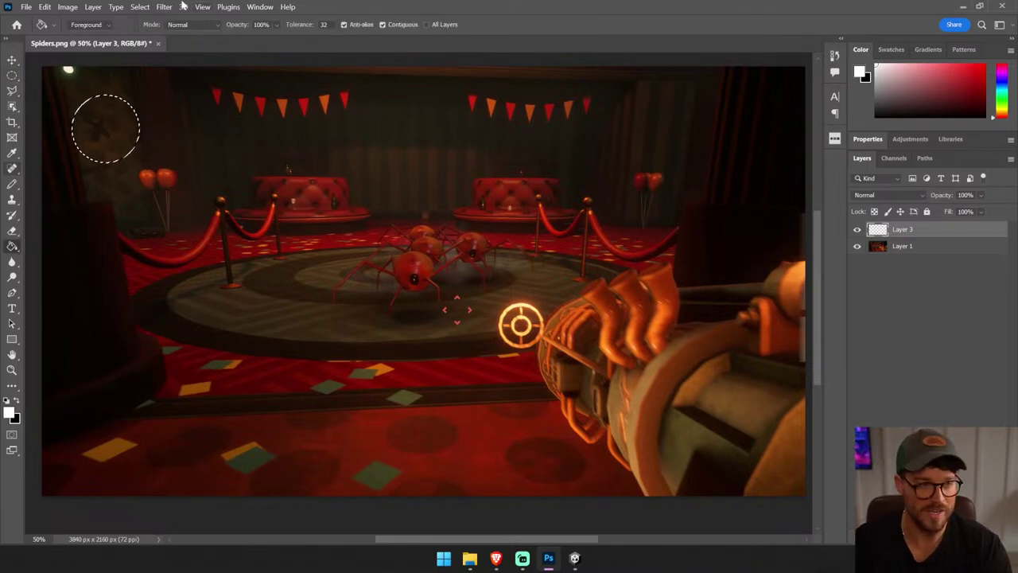
left_click(68, 7)
left_click(83, 87)
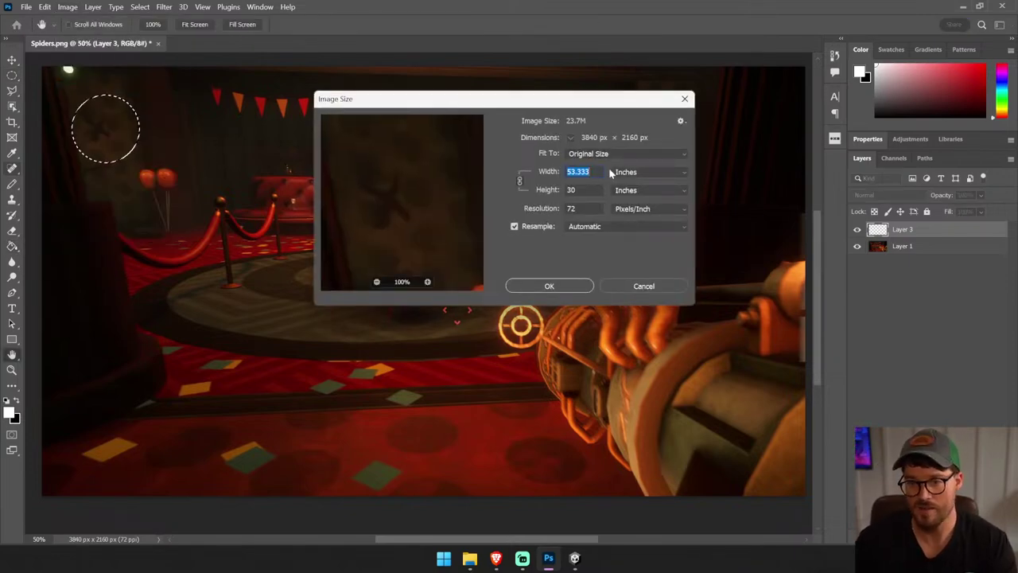
left_click(628, 171)
left_click(624, 193)
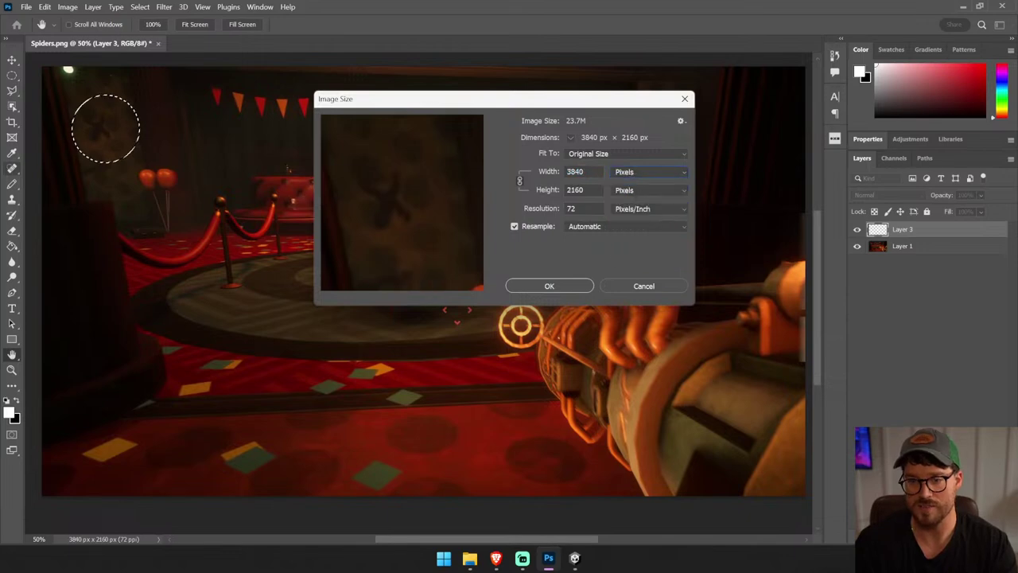
left_click(643, 285)
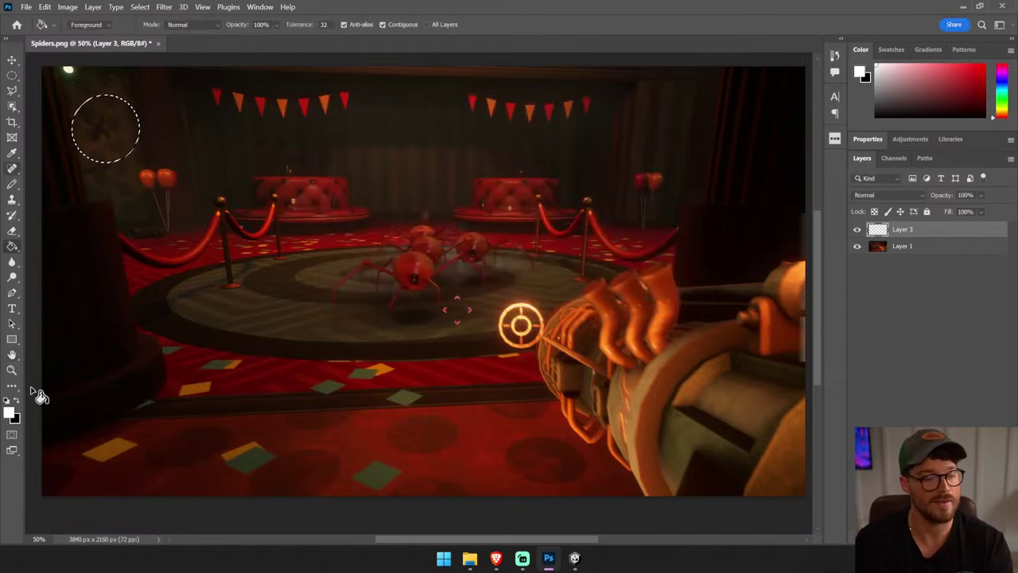
- Fill the circle selection white with Paint Bucket and nudge it slightly upward
left_click(119, 137)
key("v")
left_click_drag(120, 139, 117, 134)
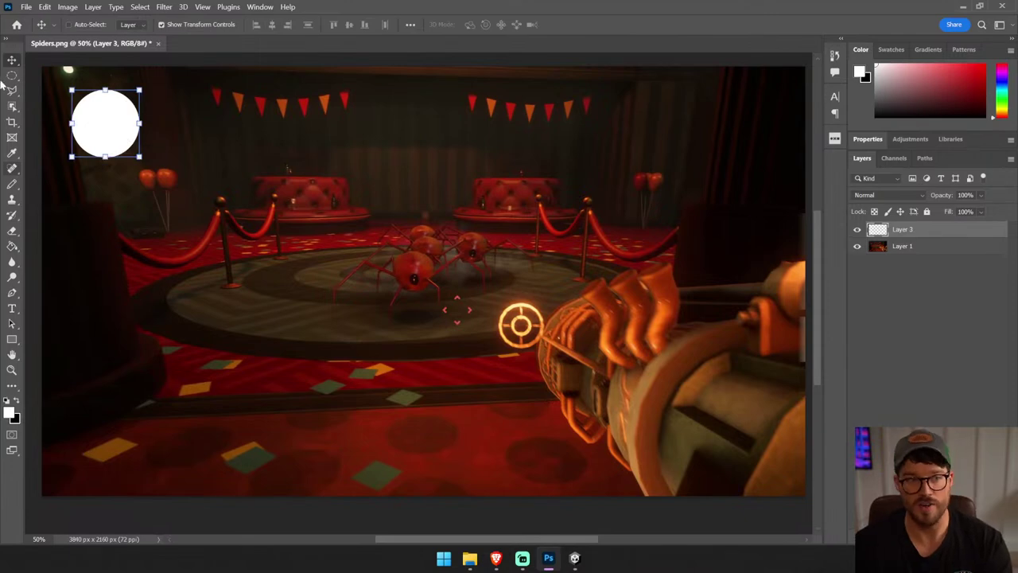
left_click(12, 76)
right_click(12, 76)
left_click(72, 70)
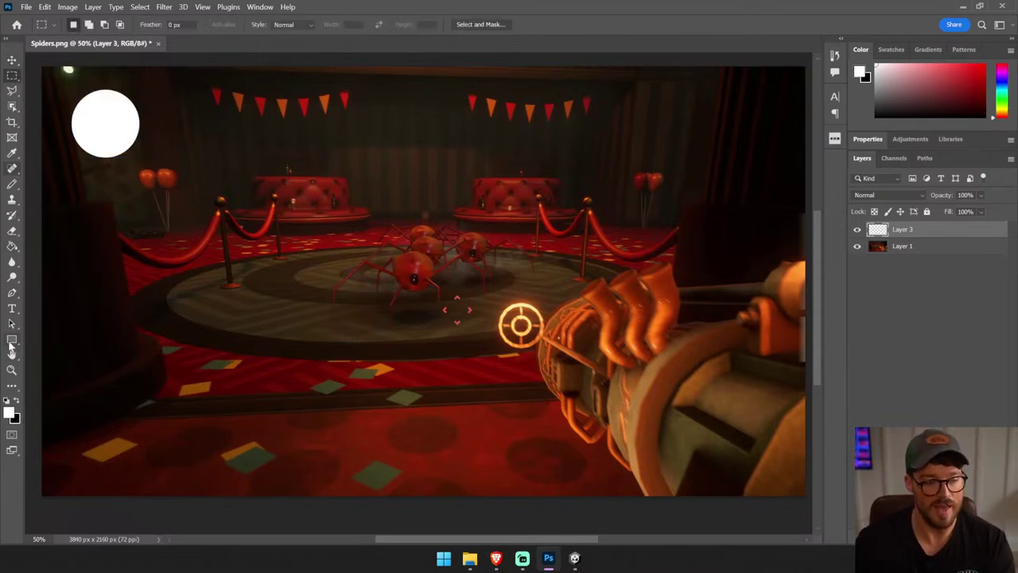
- Draw a white rounded rectangle bar against the circle's right edge and stretch it wider
left_click(11, 340)
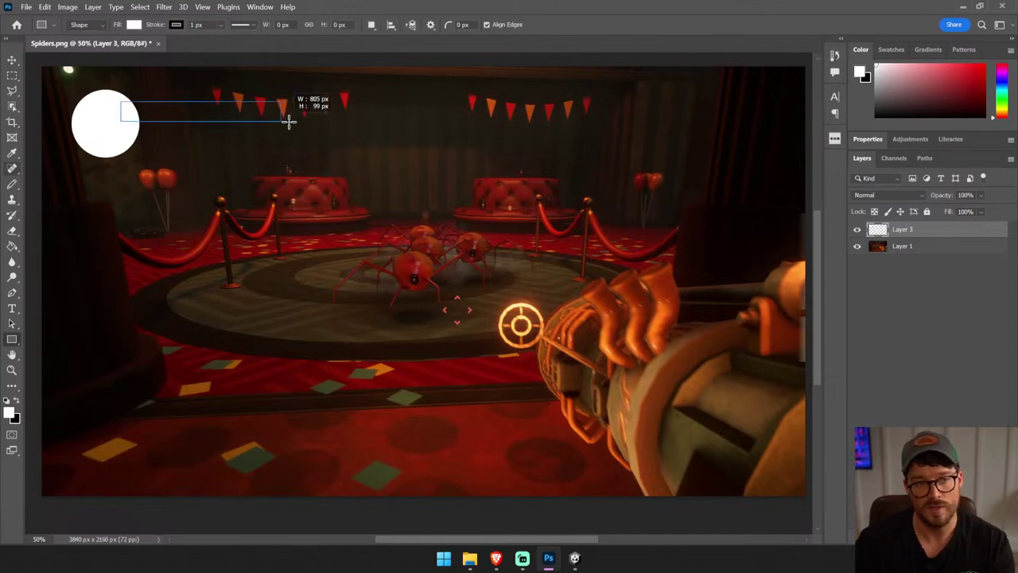
left_click_drag(166, 113, 333, 123)
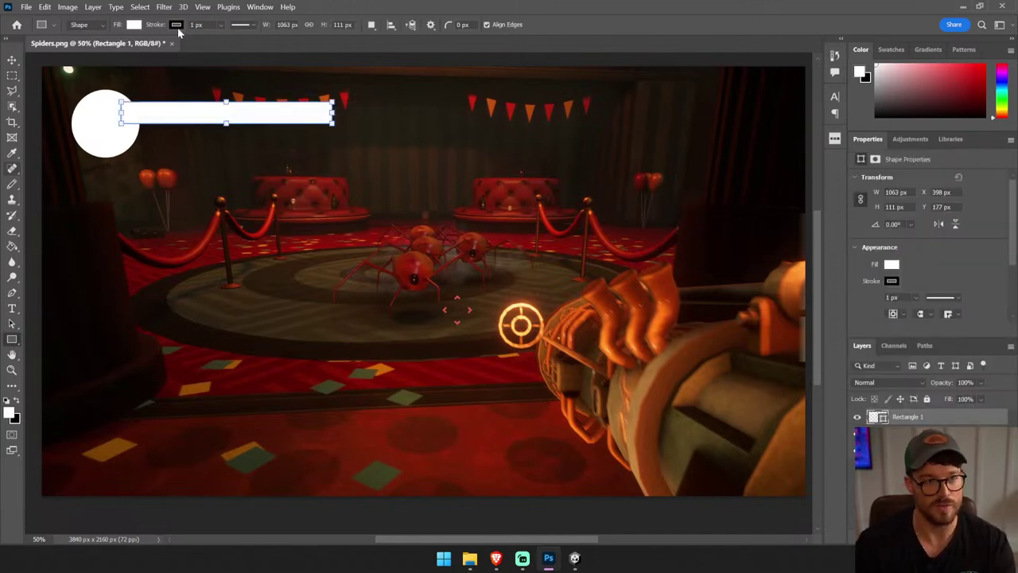
key("ctrl+z")
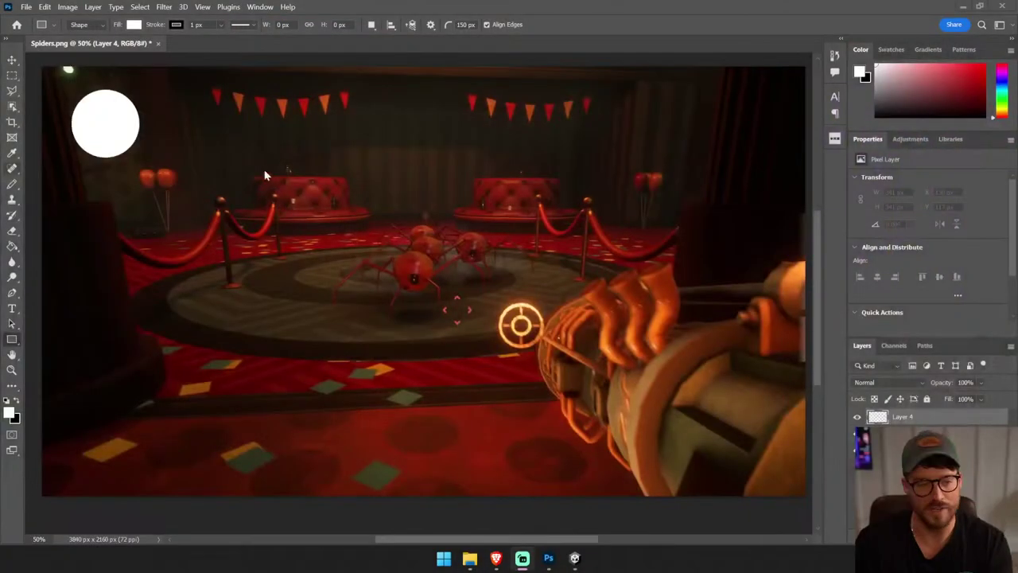
left_click_drag(127, 111, 319, 132)
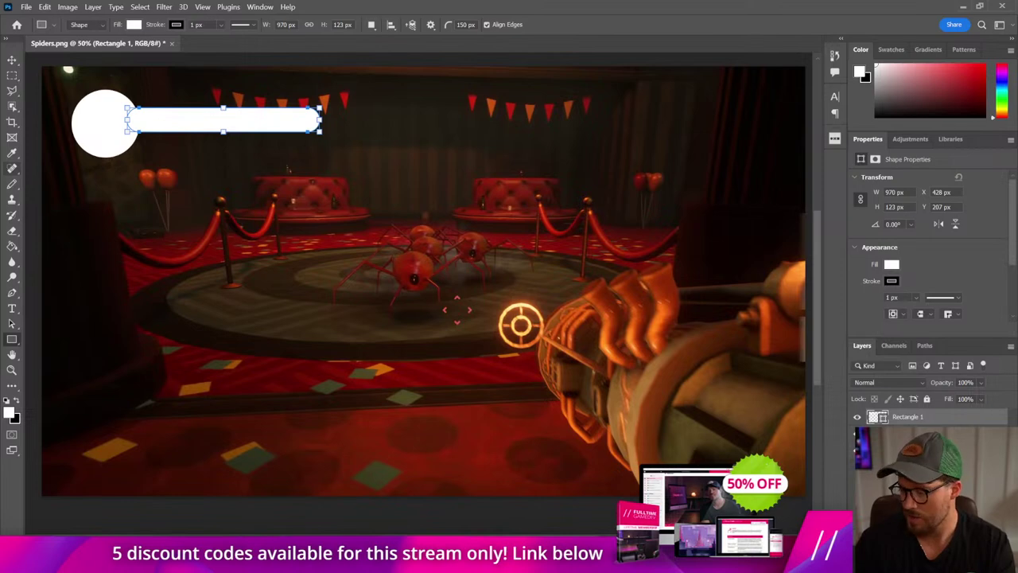
left_click(12, 61)
left_click_drag(233, 129, 212, 121)
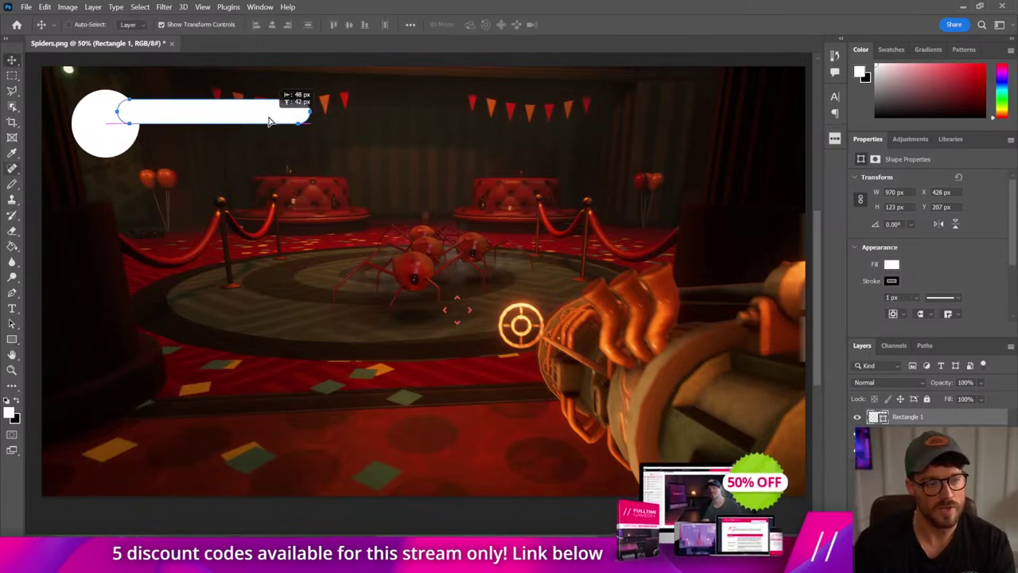
key("ctrl+t")
mouse_move(305, 113)
left_mouse_down()
mouse_move(330, 112)
mouse_move(303, 123)
left_mouse_up()
key("Return")
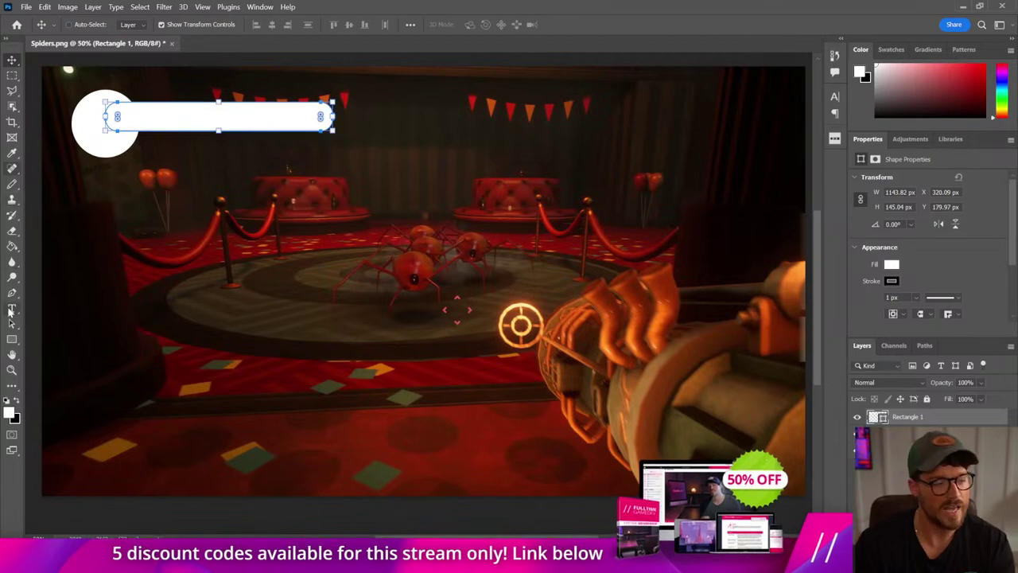
- Check the bar's fill colour and convert the Rectangle 1 layer to a smart object
left_click(12, 339)
left_click(134, 24)
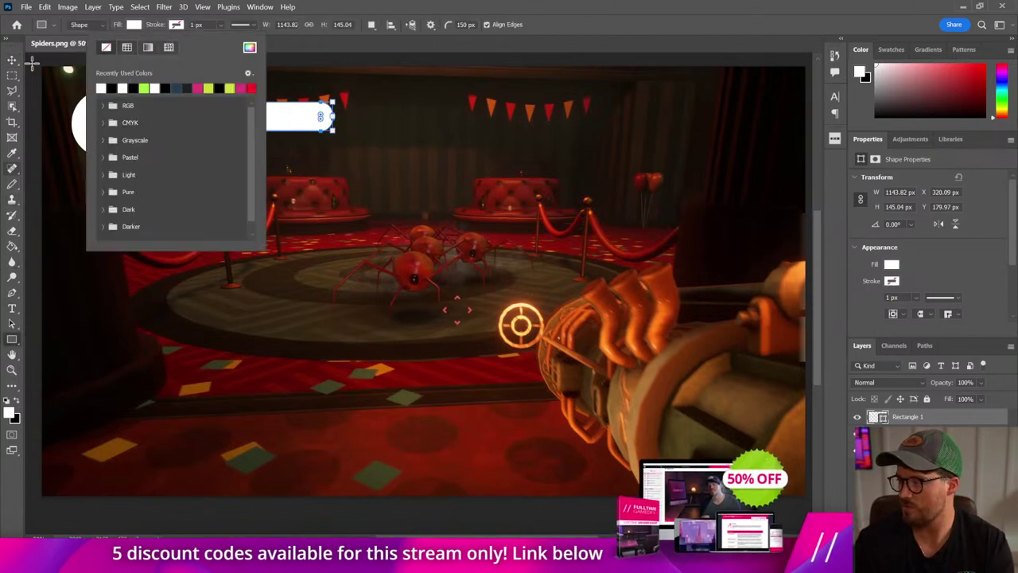
key("Escape")
key("ctrl+t")
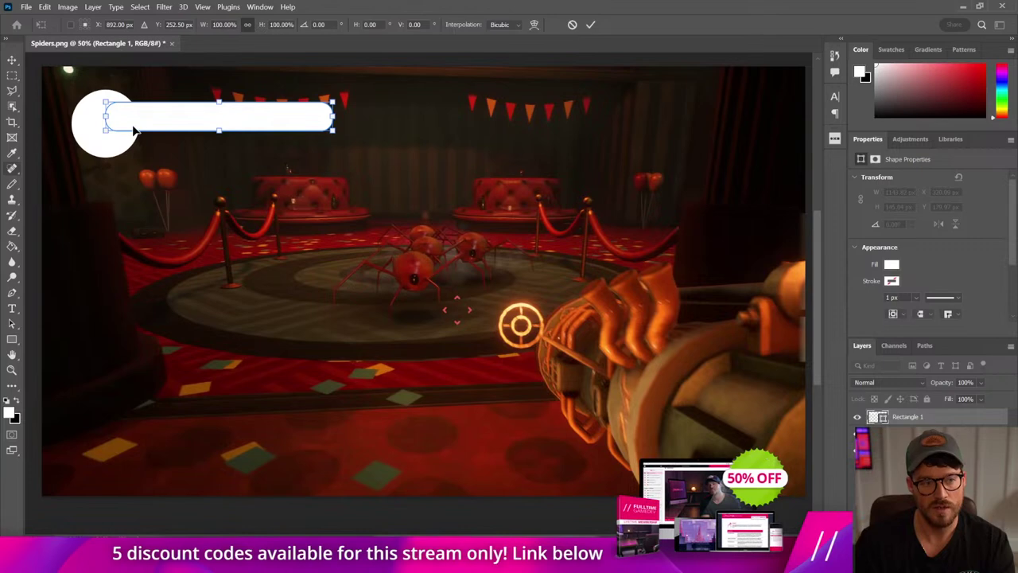
key("Return")
key("v")
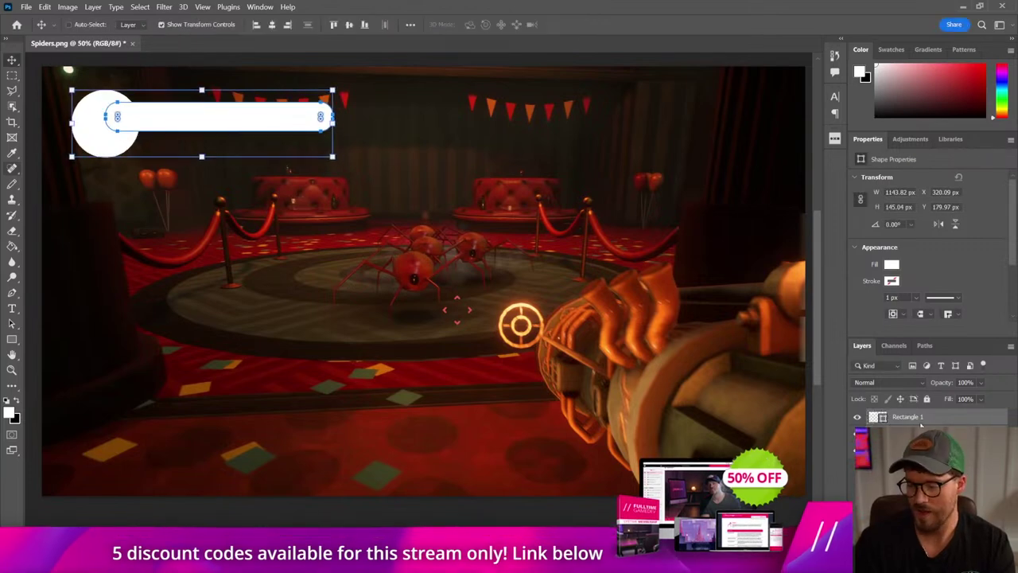
right_click(921, 425)
left_click(796, 199)
- Line the bar up with the circle, reconvert it to a smart object and nudge it
left_click_drag(431, 206, 444, 224)
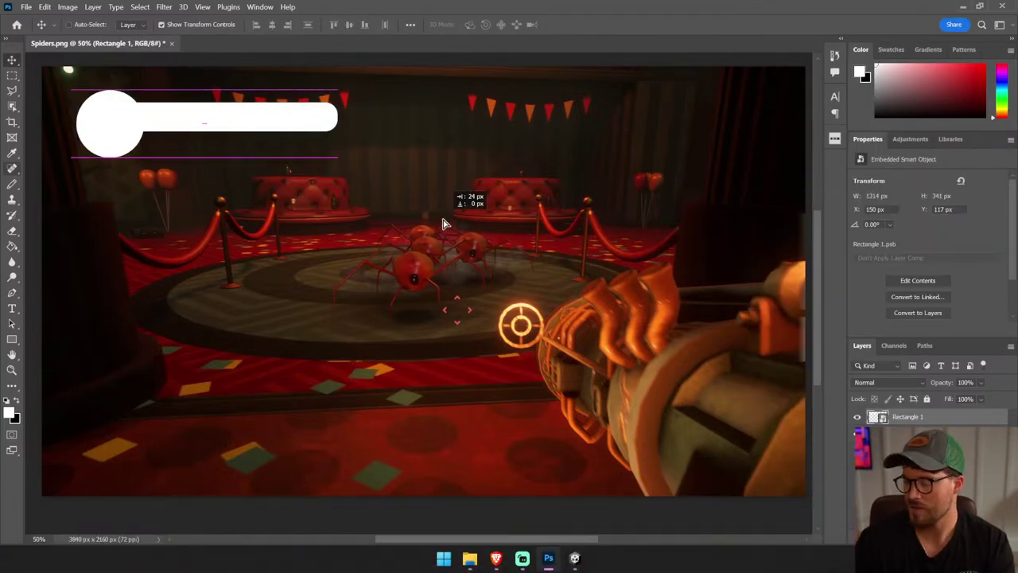
mouse_move(408, 164)
left_mouse_down()
mouse_move(213, 132)
mouse_move(223, 125)
left_mouse_up()
key("Return")
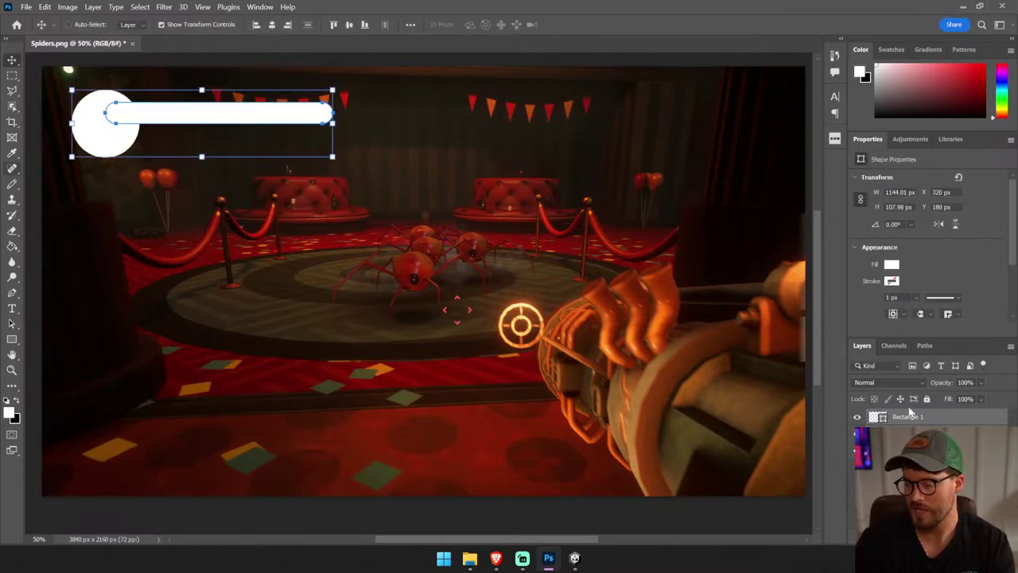
right_click(914, 422)
left_click(827, 197)
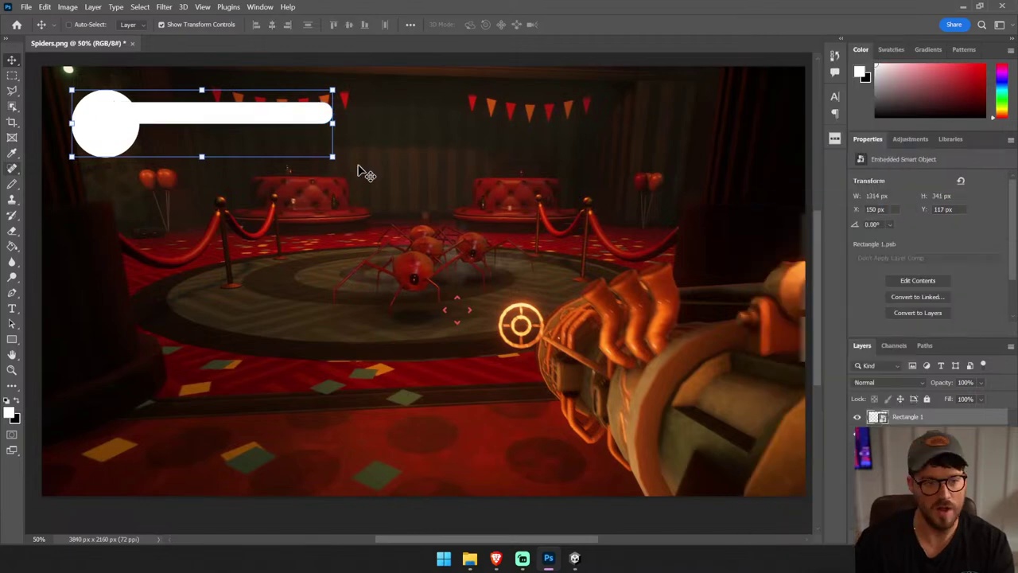
left_click_drag(390, 177, 395, 180)
right_click(912, 413)
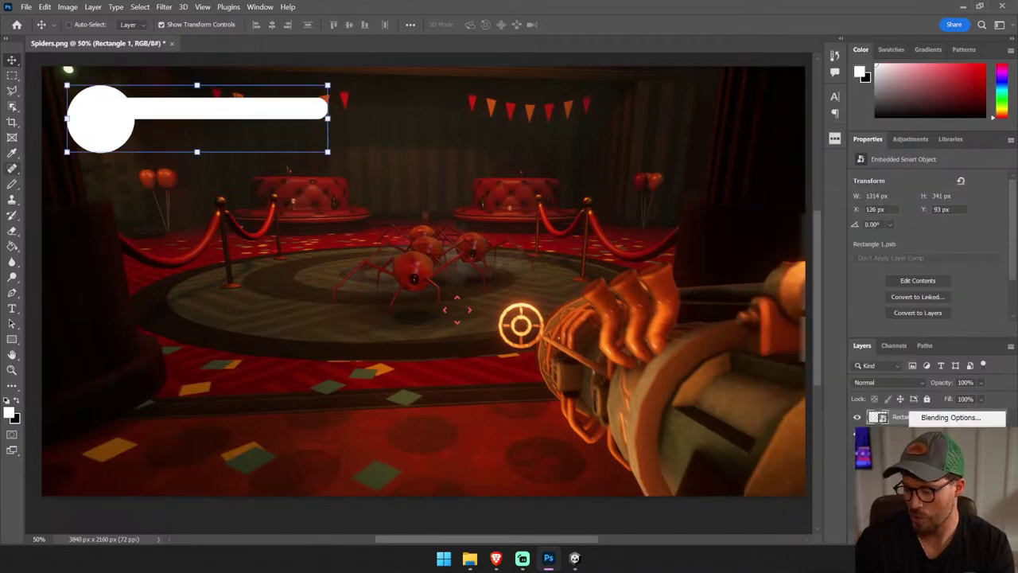
left_click(950, 416)
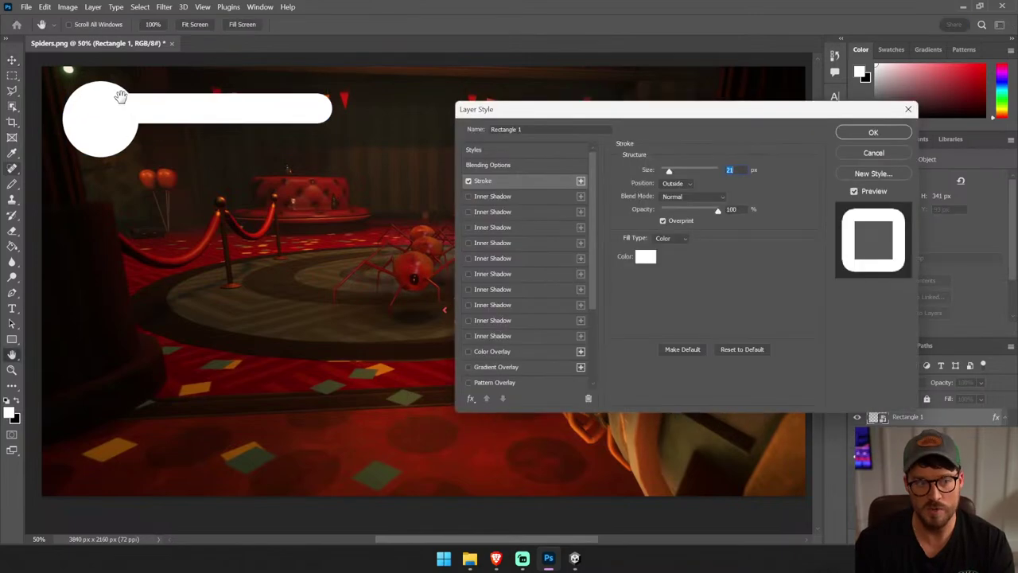
left_click(688, 186)
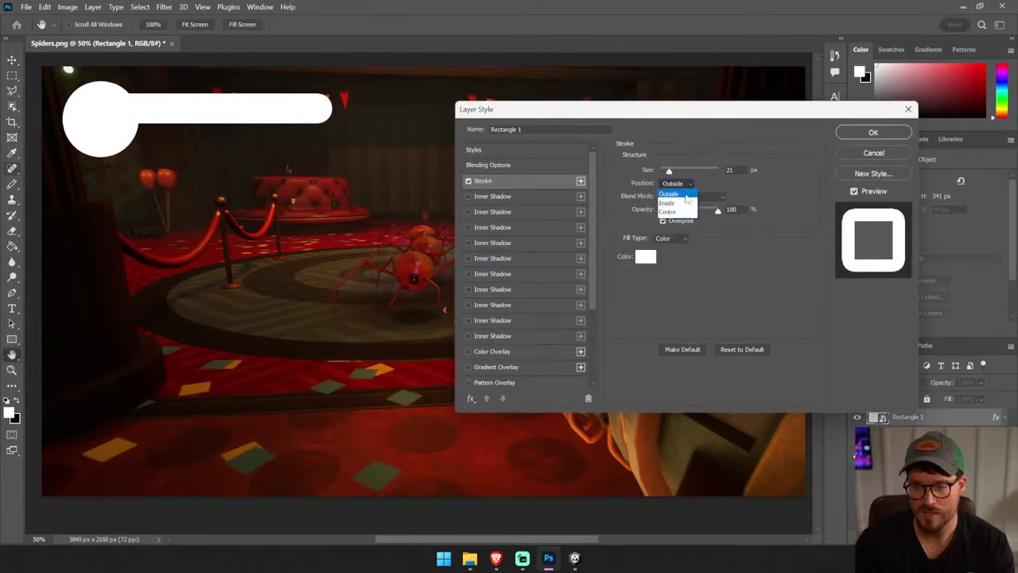
left_click(685, 195)
left_click_drag(689, 171, 663, 170)
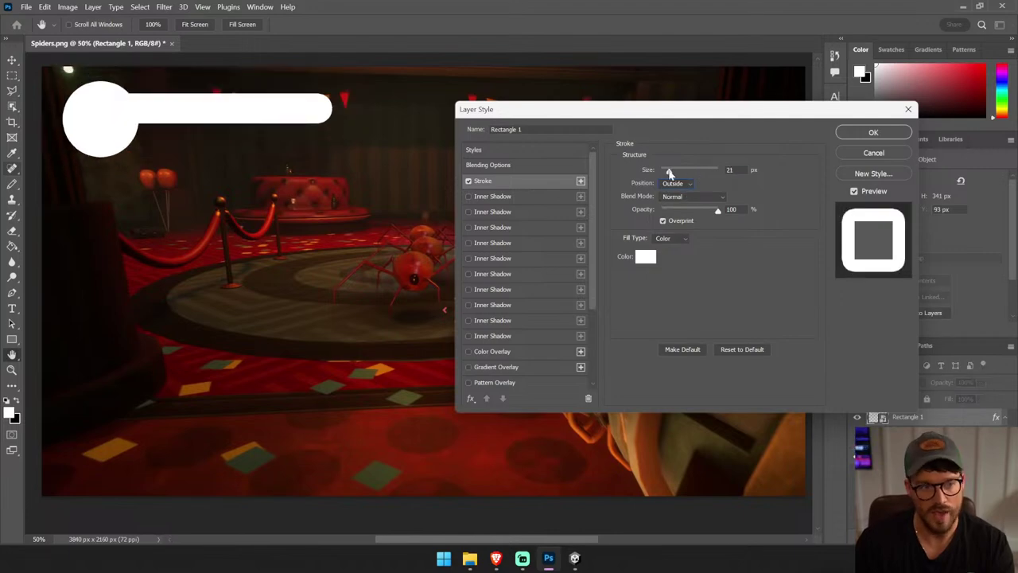
left_click(873, 153)
key("z")
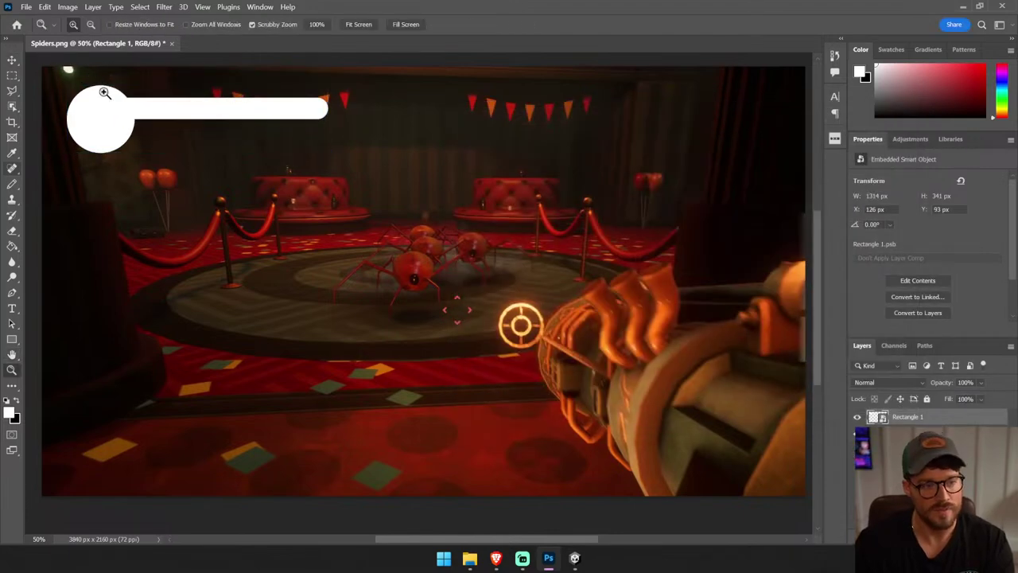
mouse_move(103, 96)
left_mouse_down()
mouse_move(204, 122)
mouse_move(256, 43)
mouse_move(414, 315)
mouse_move(268, 188)
left_mouse_up()
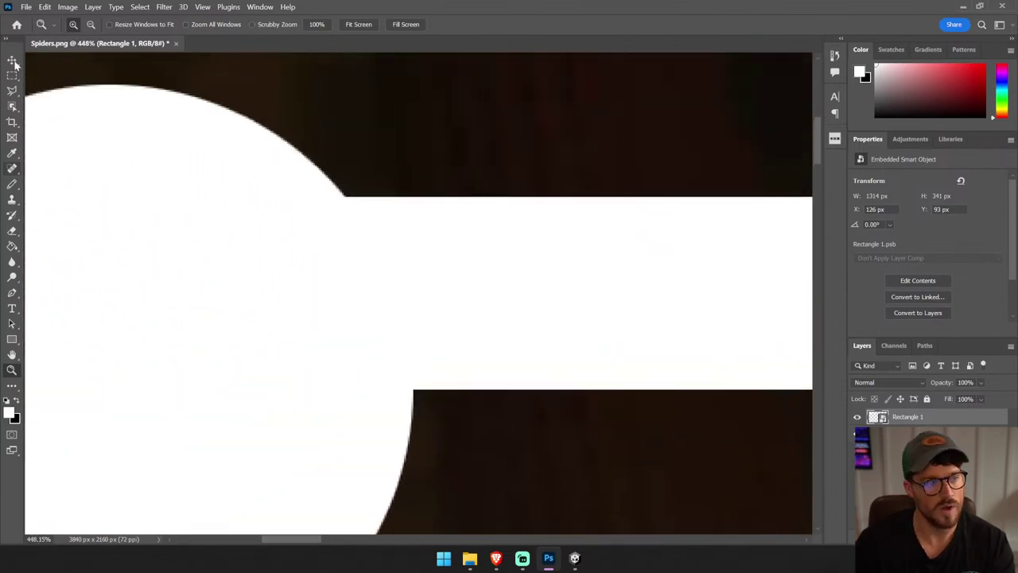
- Lasso the lower circle-bar junction and fill it white on a new layer
left_click(12, 90)
left_click(277, 136)
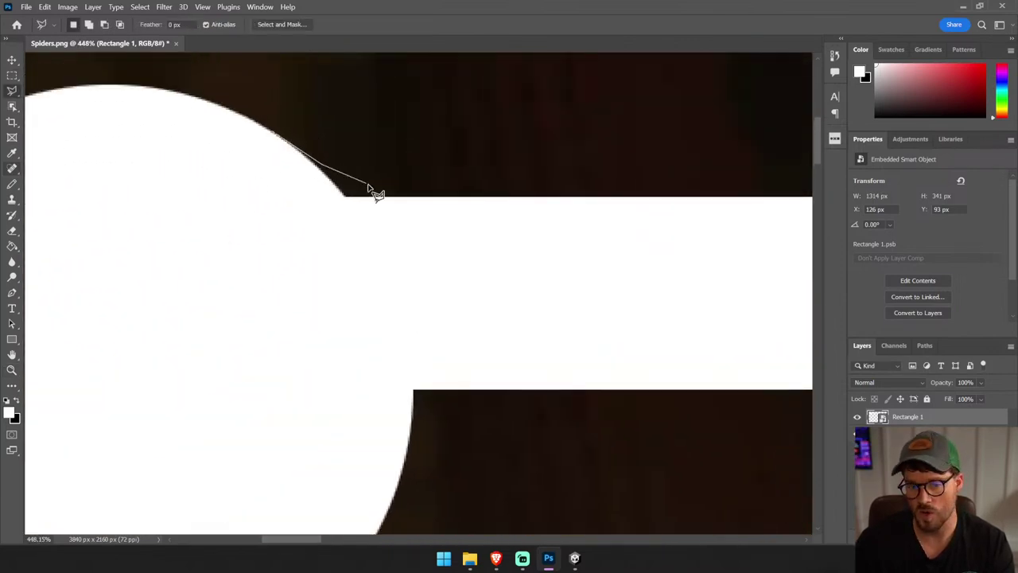
mouse_move(368, 185)
left_mouse_down()
mouse_move(556, 199)
mouse_move(200, 225)
mouse_move(181, 175)
left_mouse_up()
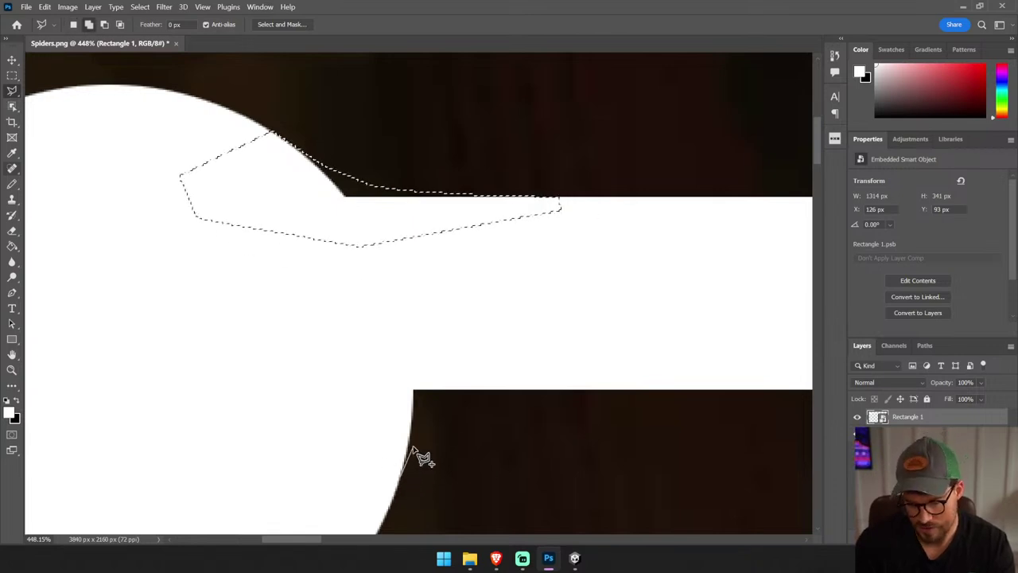
mouse_move(521, 398)
left_mouse_down()
mouse_move(663, 393)
mouse_move(329, 363)
mouse_move(291, 480)
left_mouse_up()
left_click(291, 480)
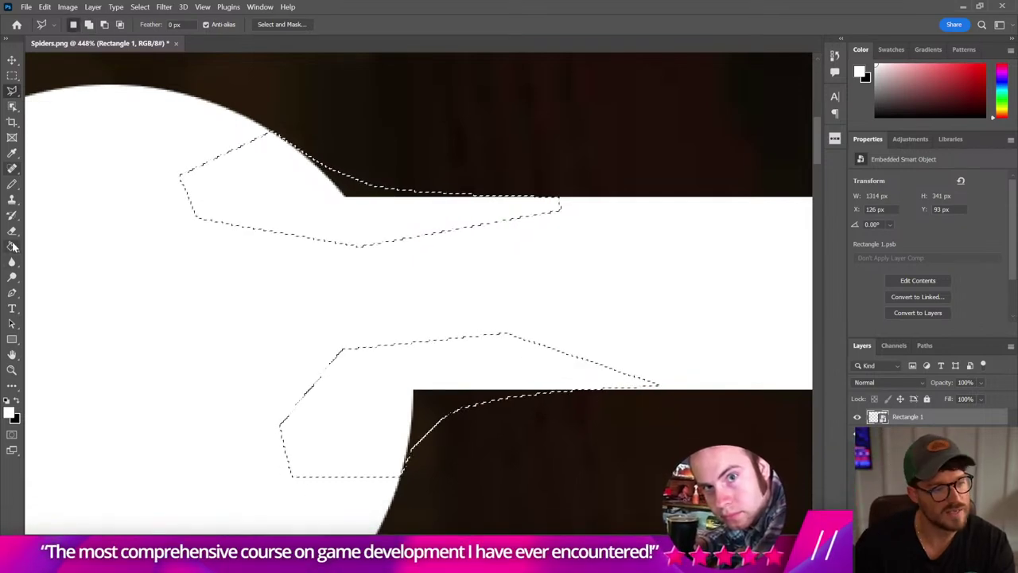
key("g")
key("ctrl+shift+alt+n")
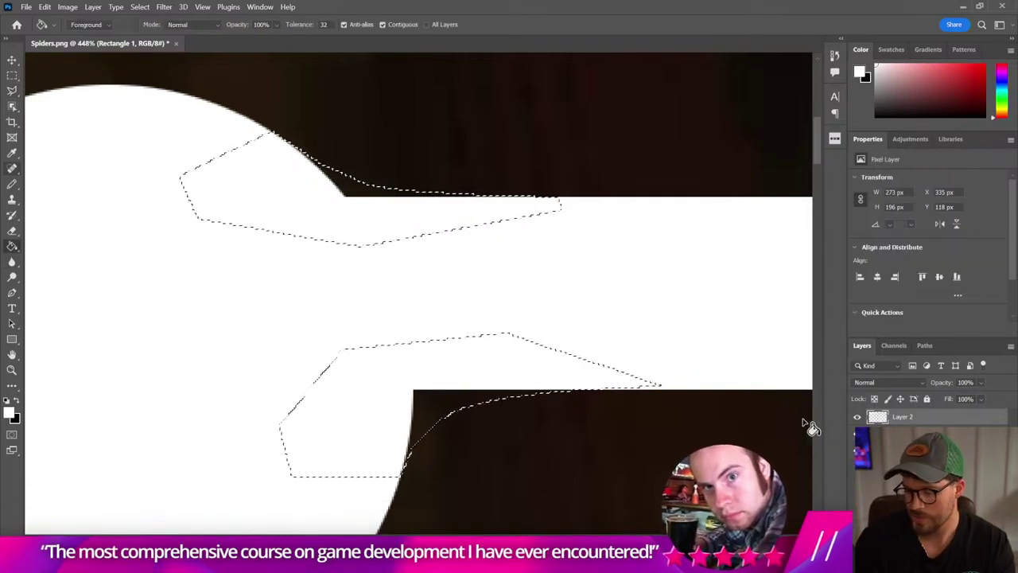
left_click(432, 405)
key("ctrl+d")
- Fit the screenshot on screen and shift the health-bar shape 50 px right, 28 px down
key("ctrl+0")
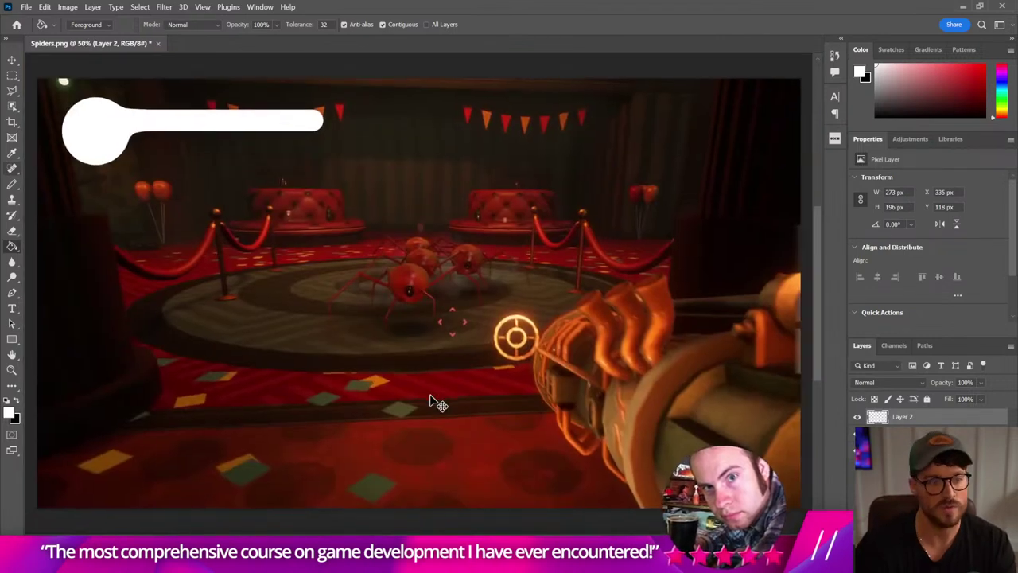
key("v")
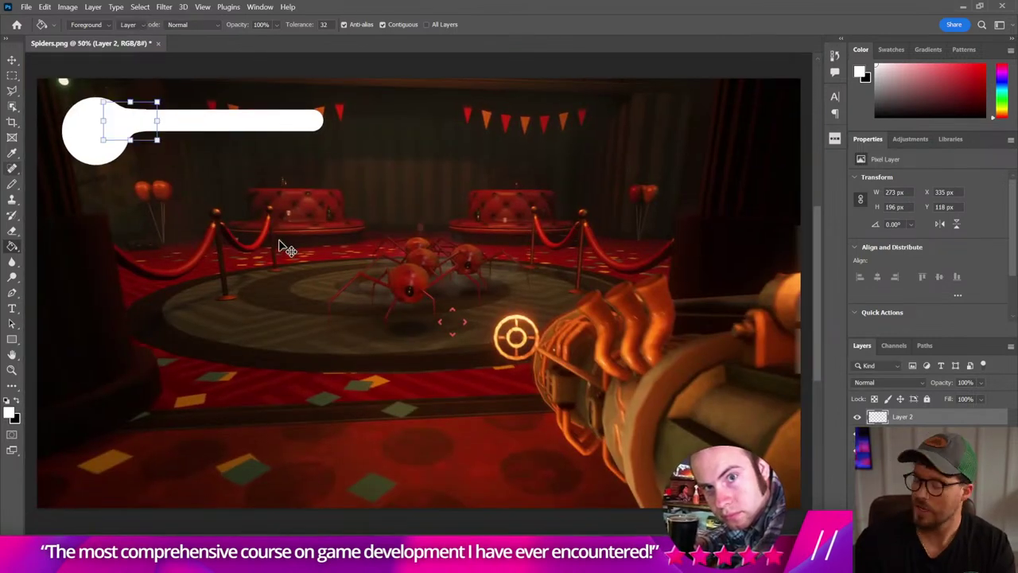
left_click_drag(236, 127, 245, 134)
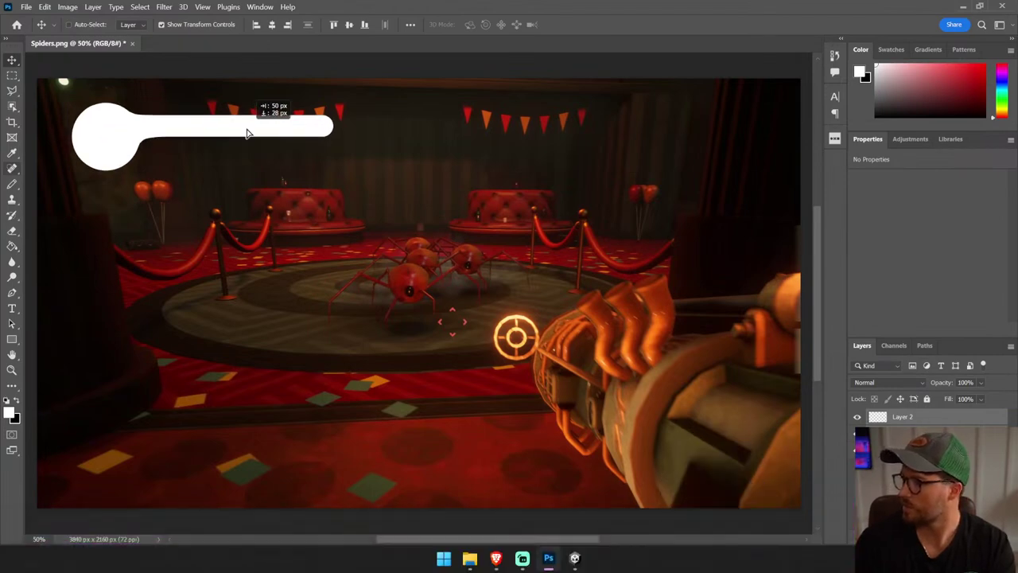
left_click_drag(246, 134, 246, 135)
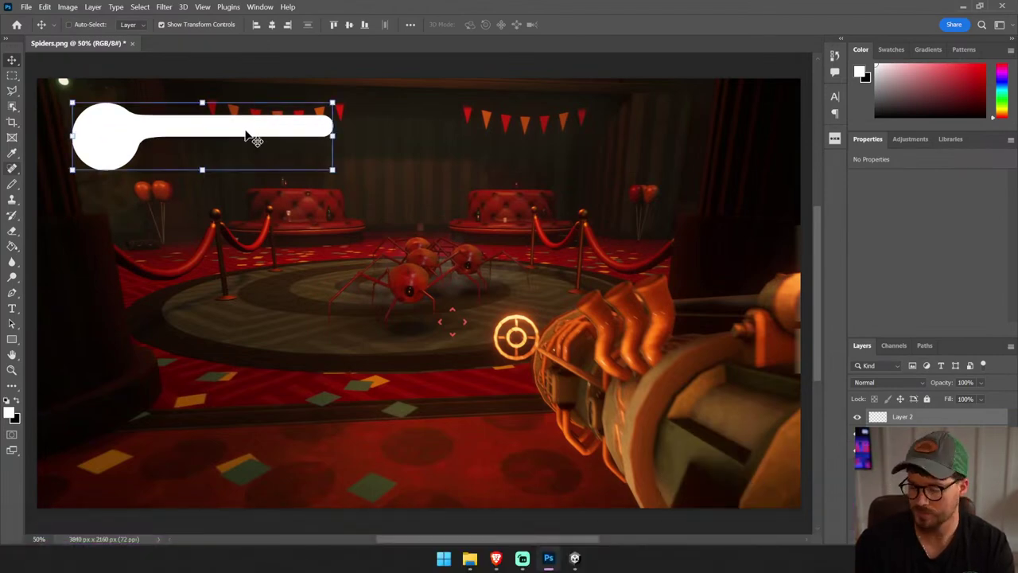
key("ctrl+z")
- Zoom into the top circle-bar junction and trace a closed curved Pen path over it
key("z")
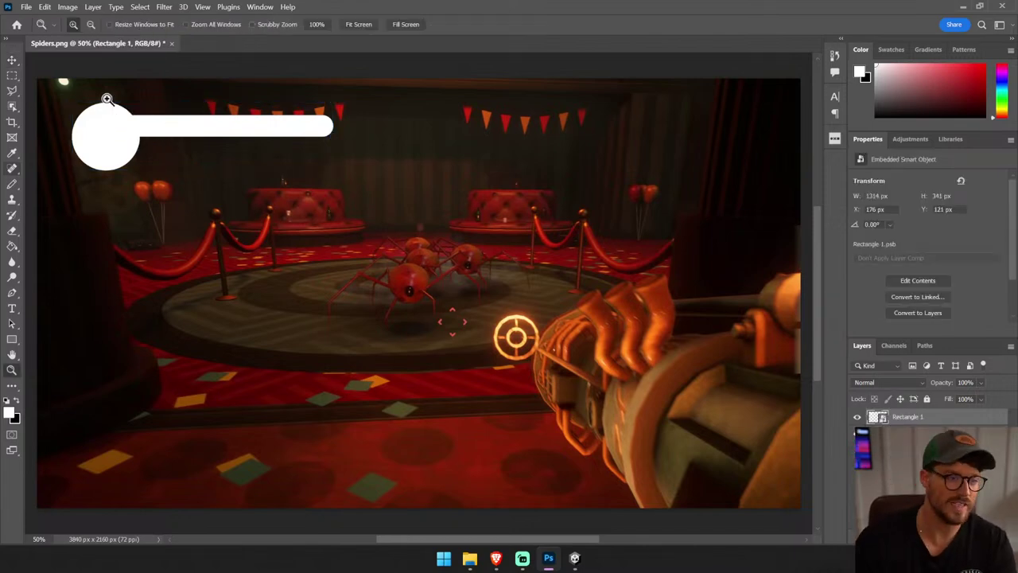
left_click_drag(107, 98, 177, 159)
key("ctrl+shift+z")
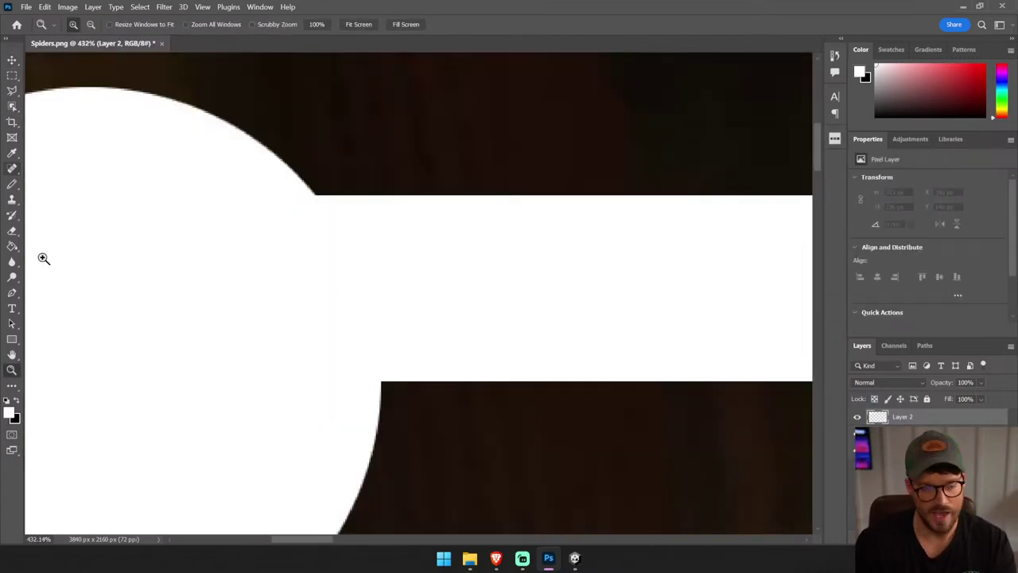
left_click(11, 291)
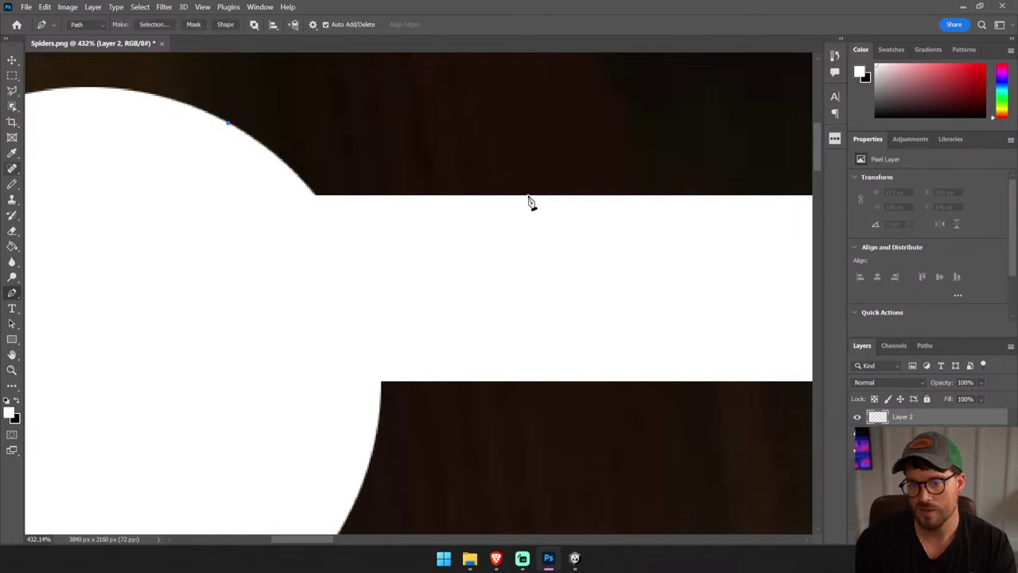
left_click_drag(528, 195, 728, 195)
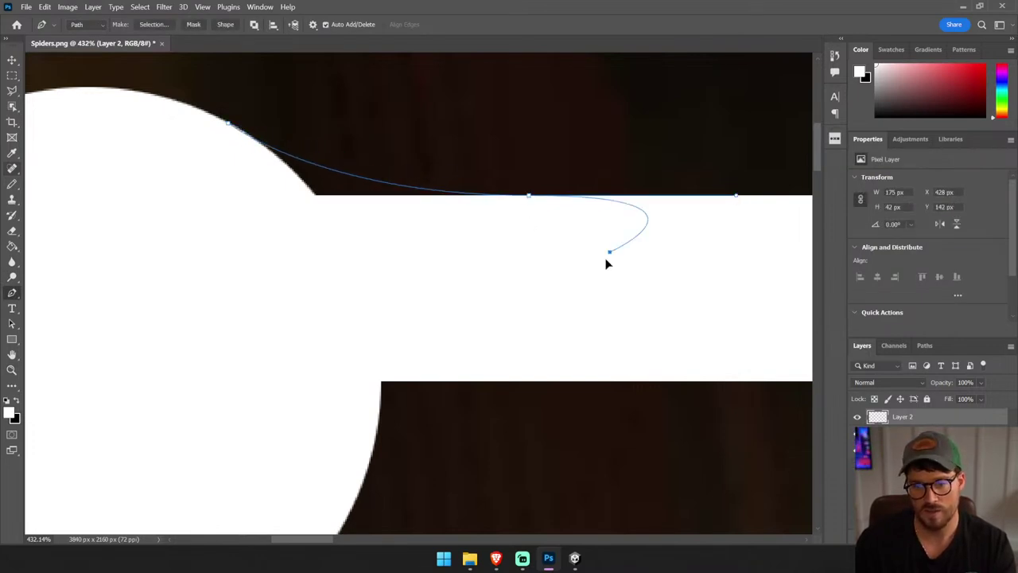
left_click(609, 252)
left_click(488, 297)
left_click(331, 305)
left_click(243, 276)
left_click(191, 193)
left_click_drag(183, 145, 191, 133)
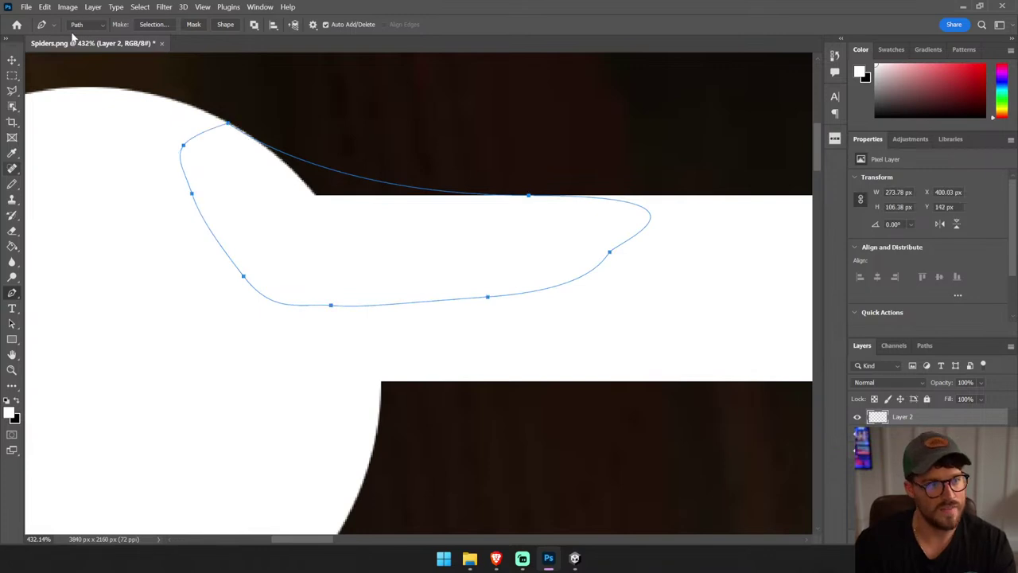
- Fill the path with white, hide the path outline and add a new empty layer
right_click(401, 222)
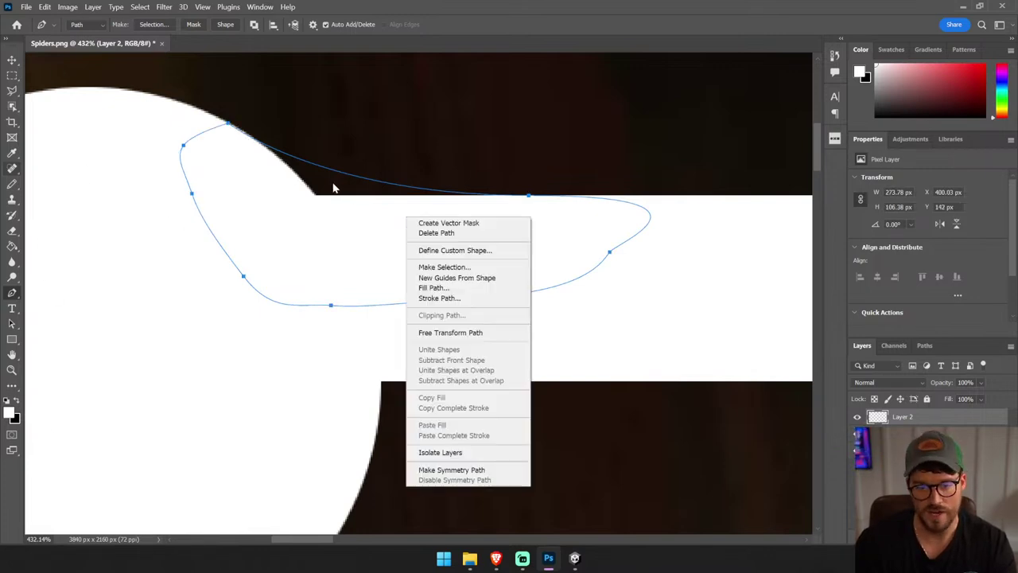
left_click(254, 209)
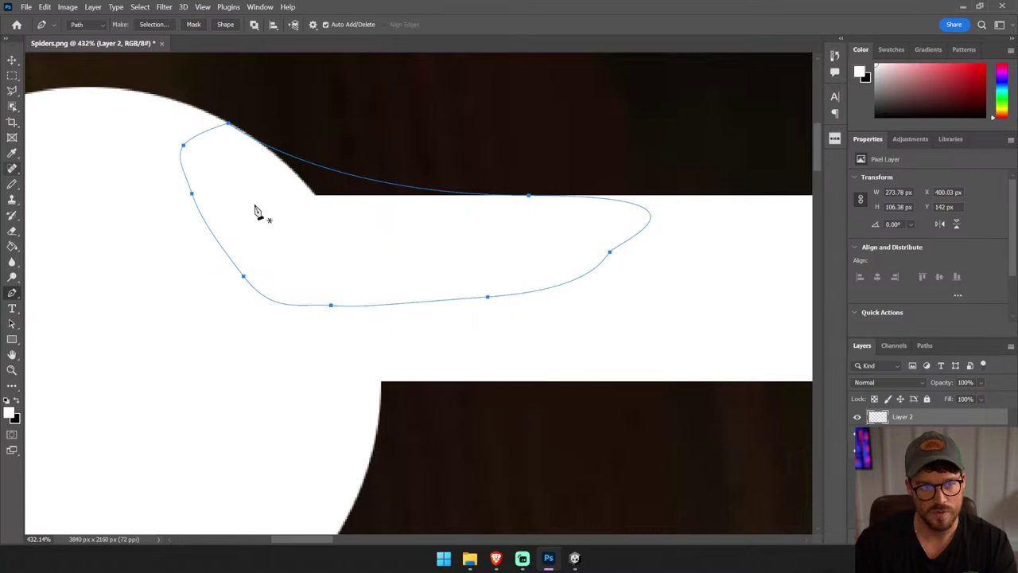
left_click(307, 174)
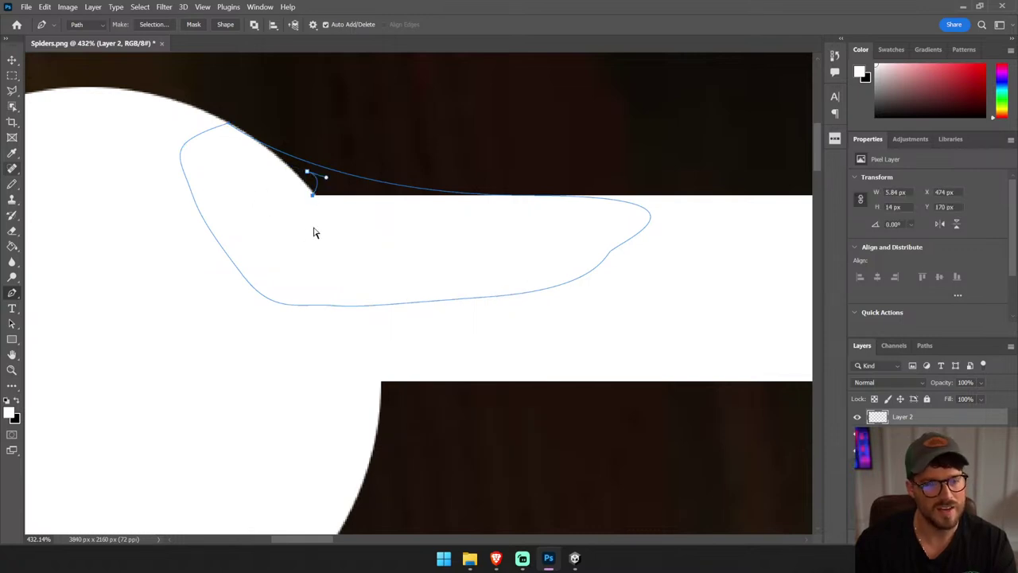
key("ctrl+z")
right_click(334, 184)
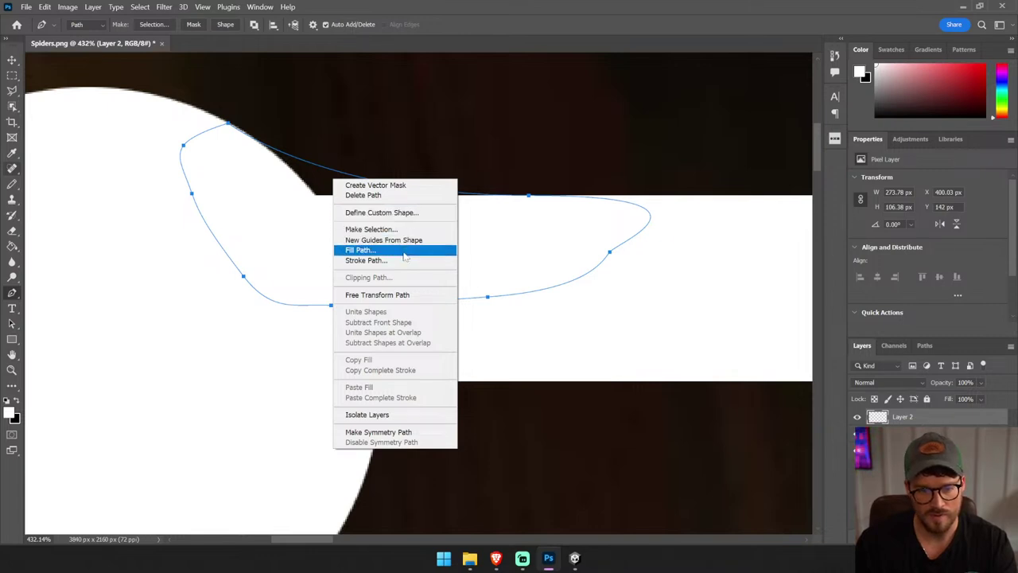
left_click(402, 250)
left_click(585, 129)
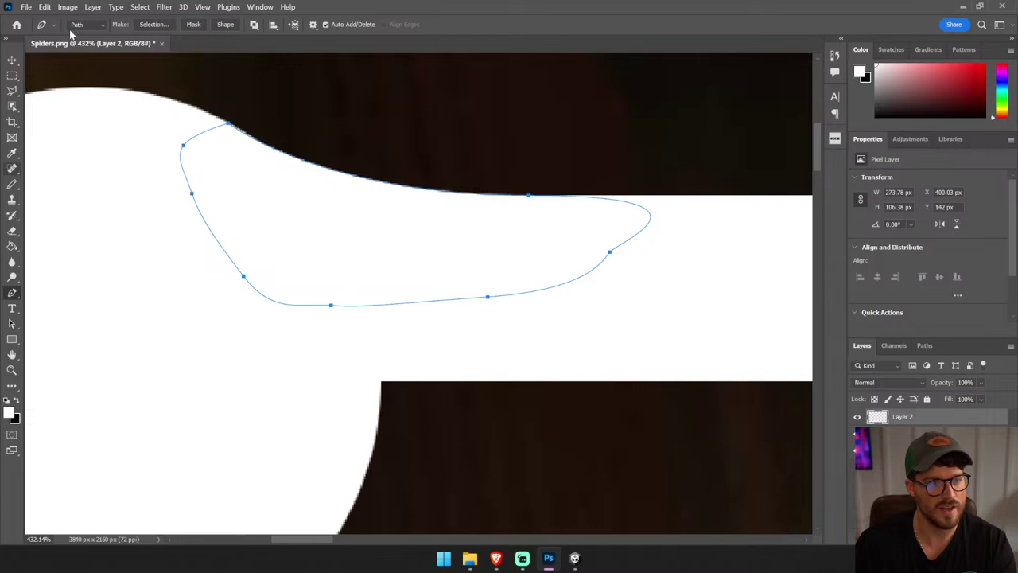
left_click(12, 60)
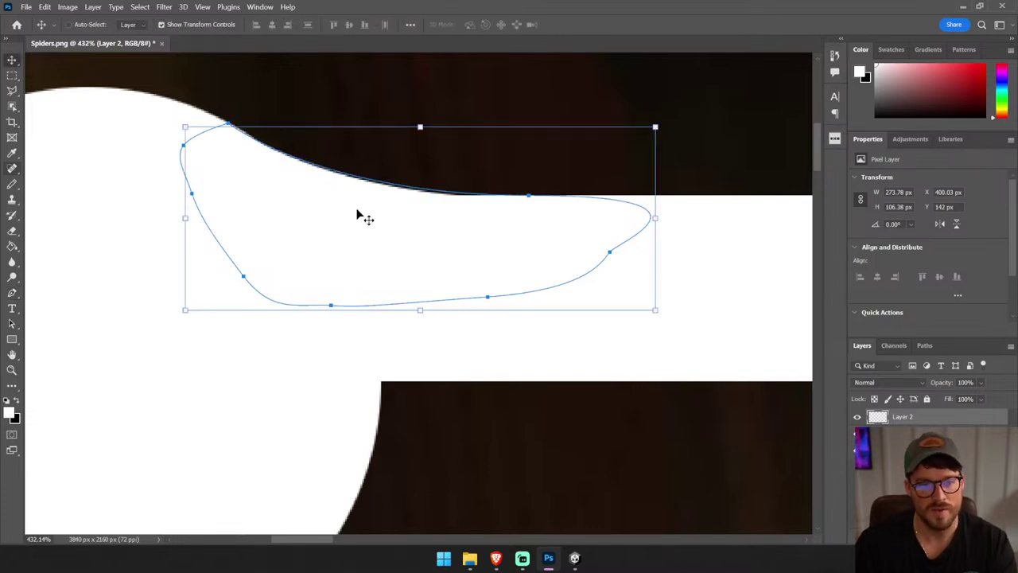
left_click(497, 341)
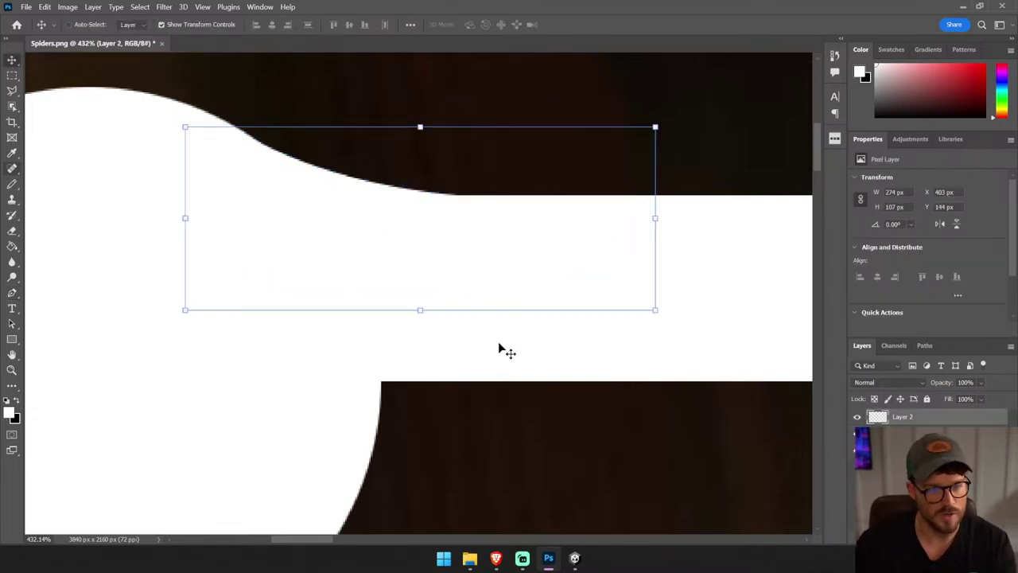
key("ctrl+shift+alt+n")
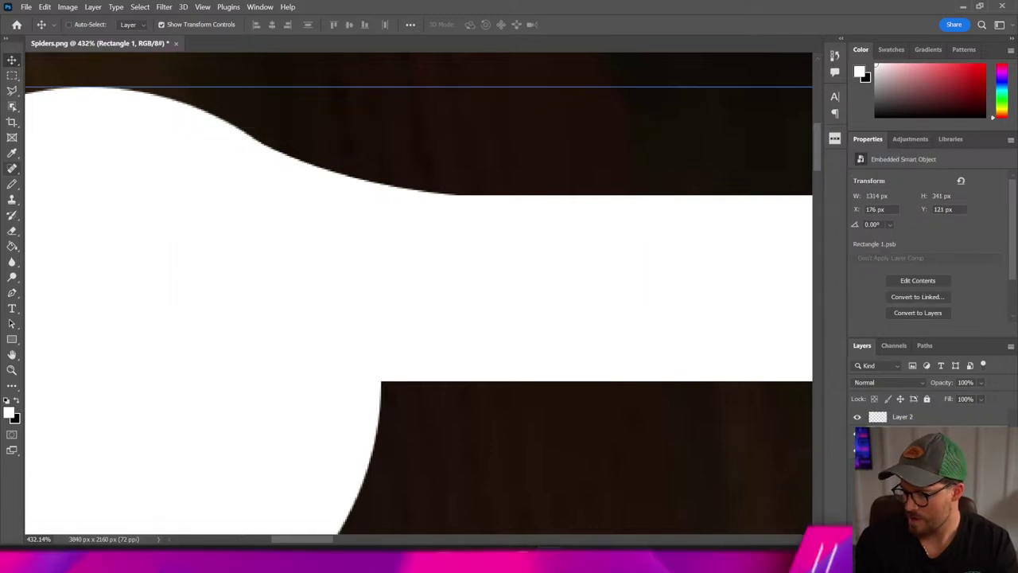
- Trace a closed pen path around the lower circle–bar junction
key("p")
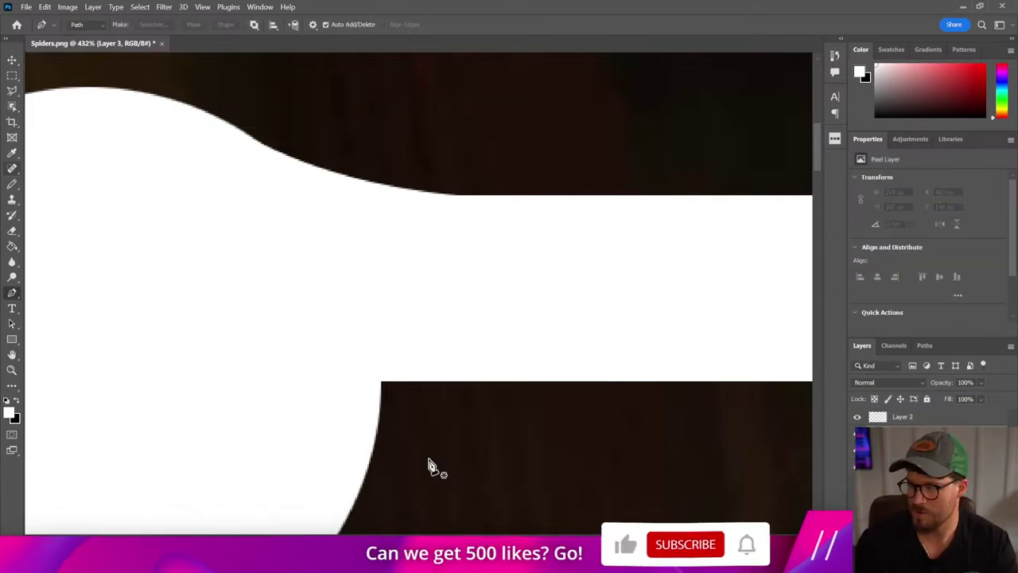
left_click(366, 464)
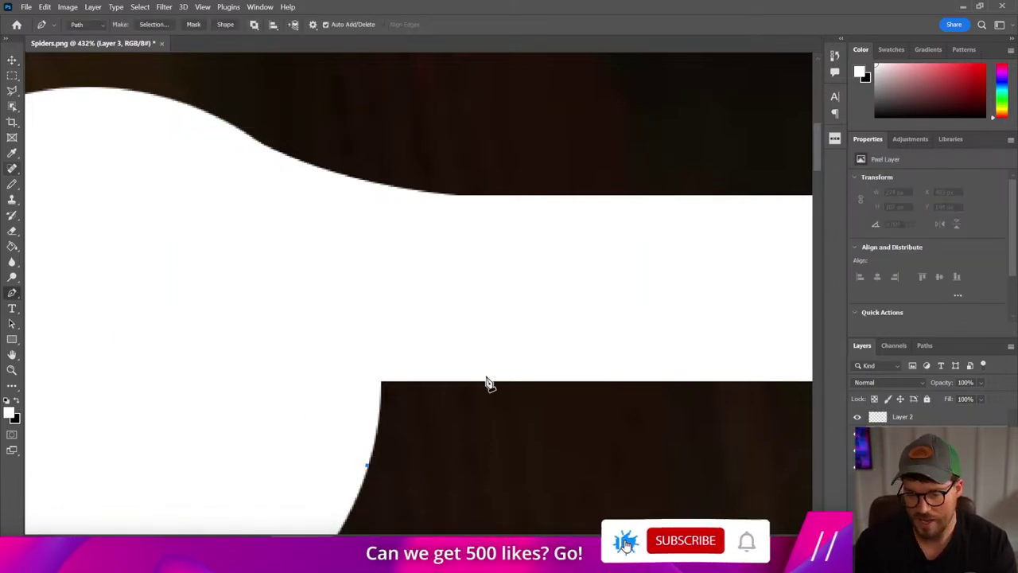
left_click_drag(518, 381, 542, 381)
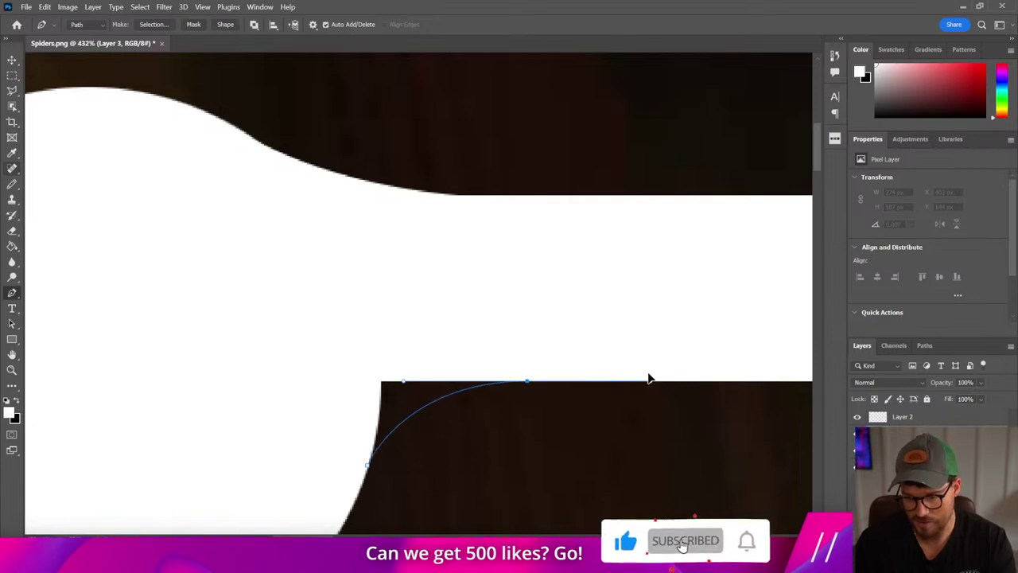
left_click(573, 345)
left_click(354, 296)
left_click(290, 320)
left_click(284, 389)
left_click(299, 415)
left_click(344, 448)
left_click(367, 465)
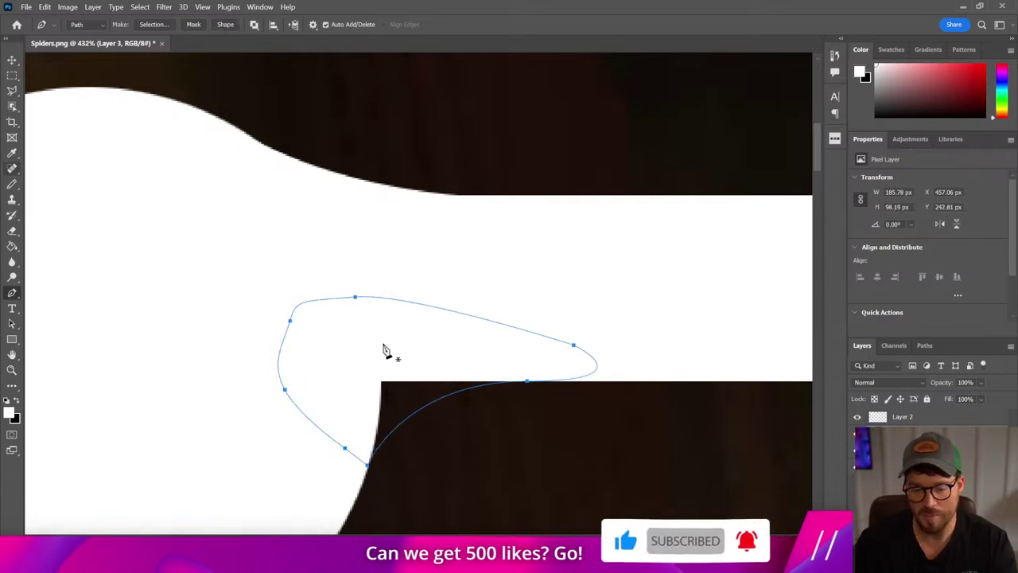
- Fill the junction path with white and adjust the new fill slightly
right_click(383, 344)
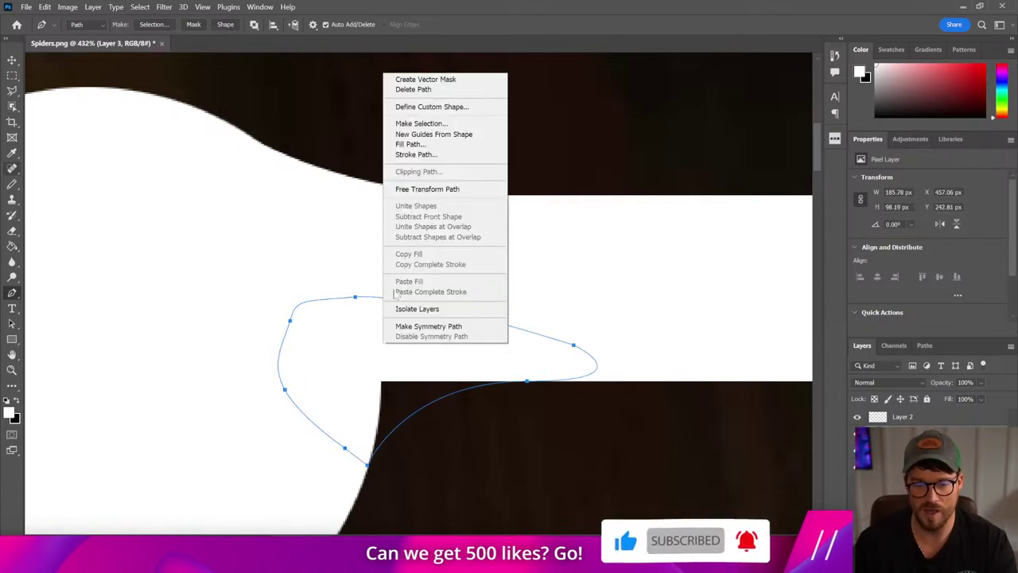
left_click(450, 146)
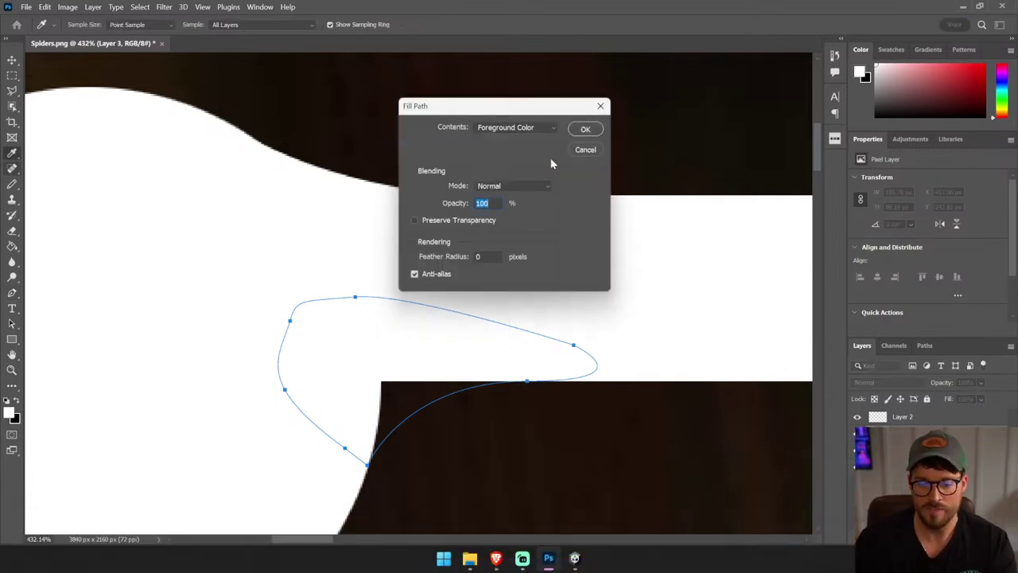
left_click(586, 130)
left_click(12, 59)
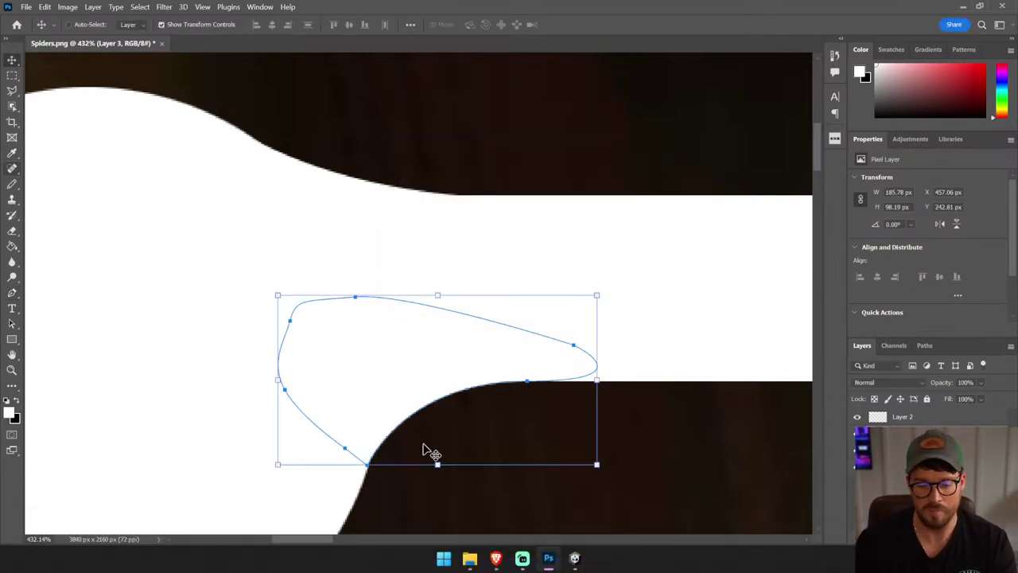
left_click_drag(279, 383, 279, 381)
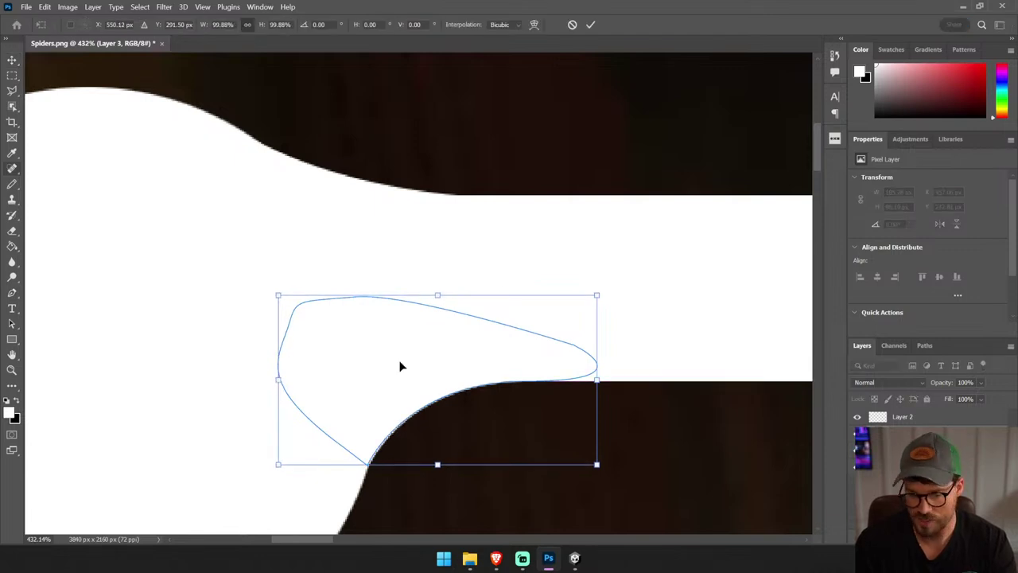
key("Return")
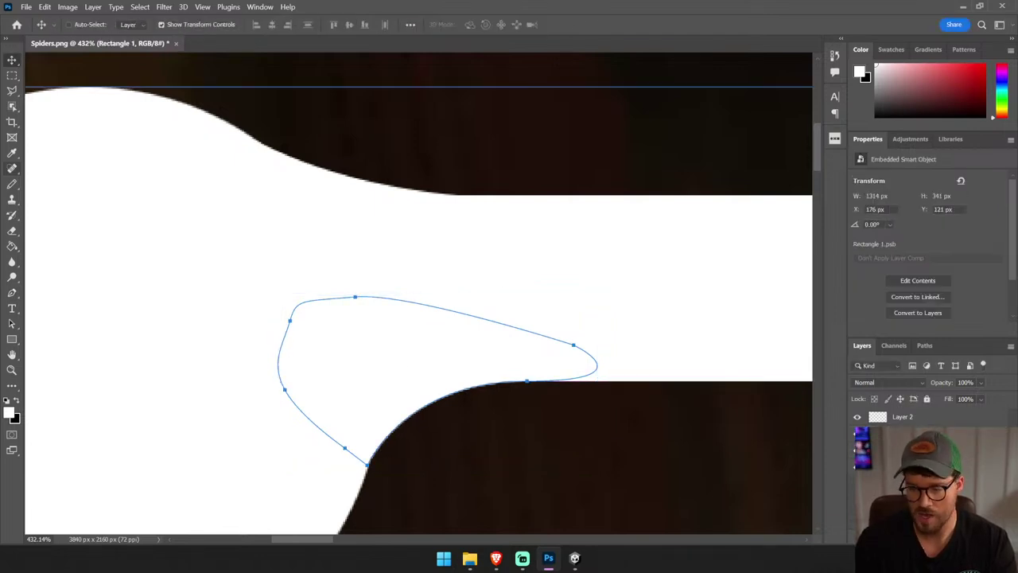
- Convert the shape layers into a single 1314×341 px smart object
right_click(910, 417)
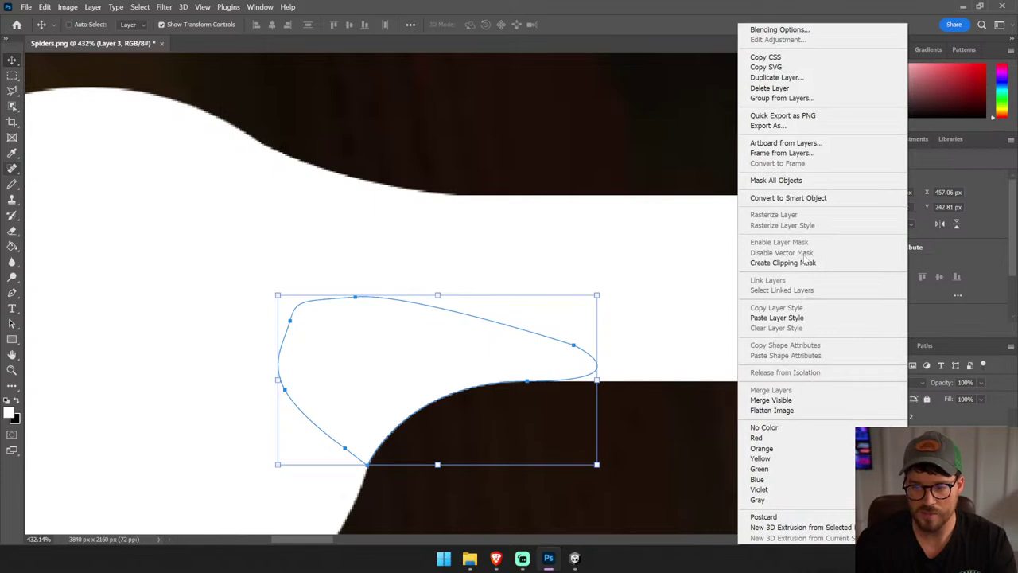
left_click(804, 199)
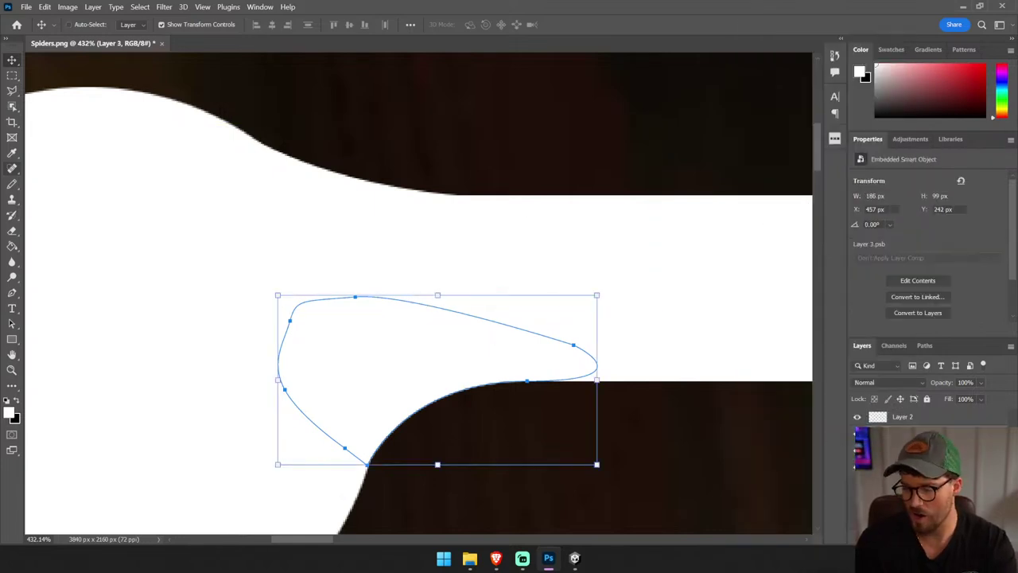
key("alt+[")
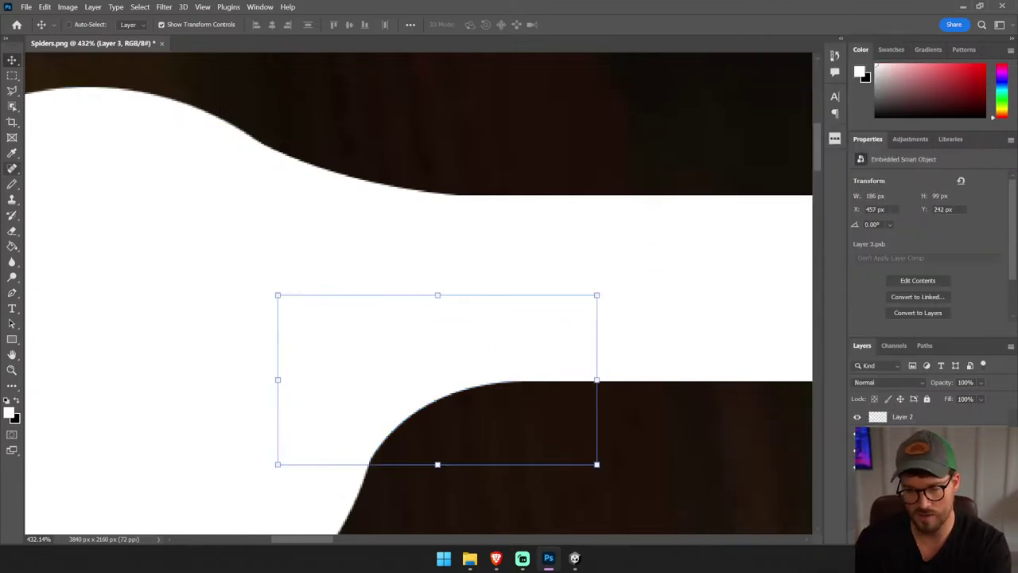
left_click(910, 418)
key("ctrl+0")
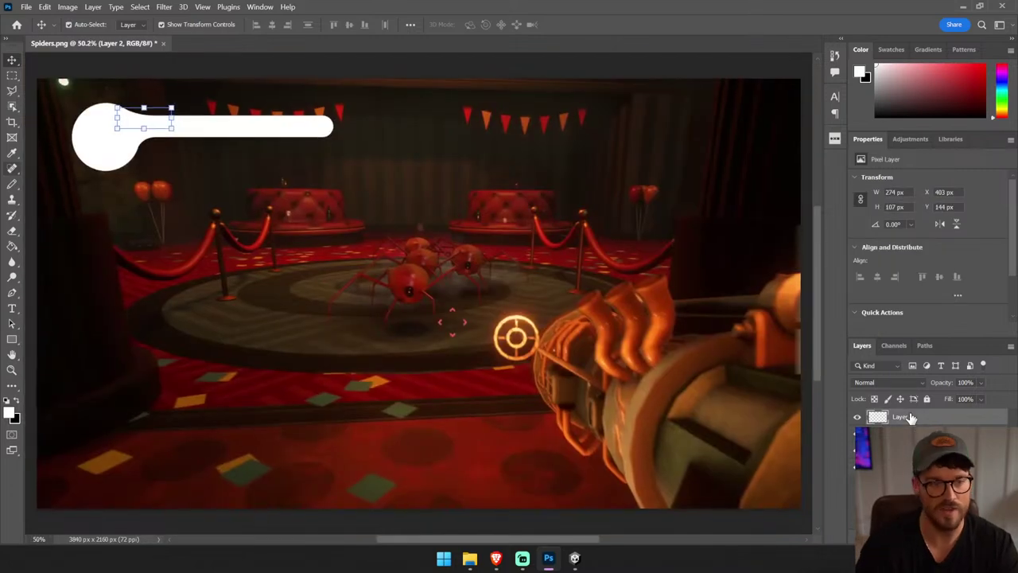
key("alt+[")
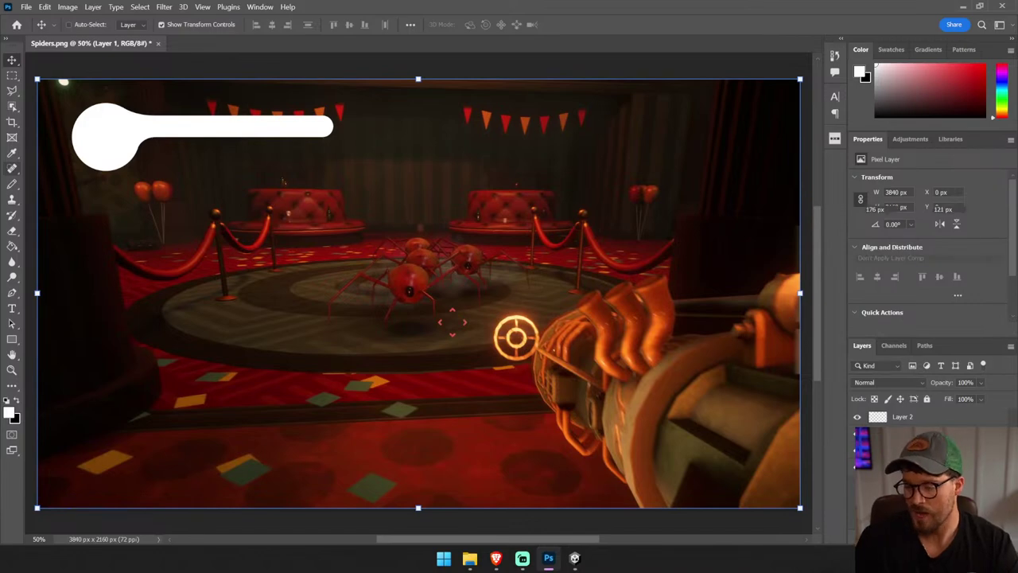
key("alt+]")
right_click(922, 416)
left_click(795, 200)
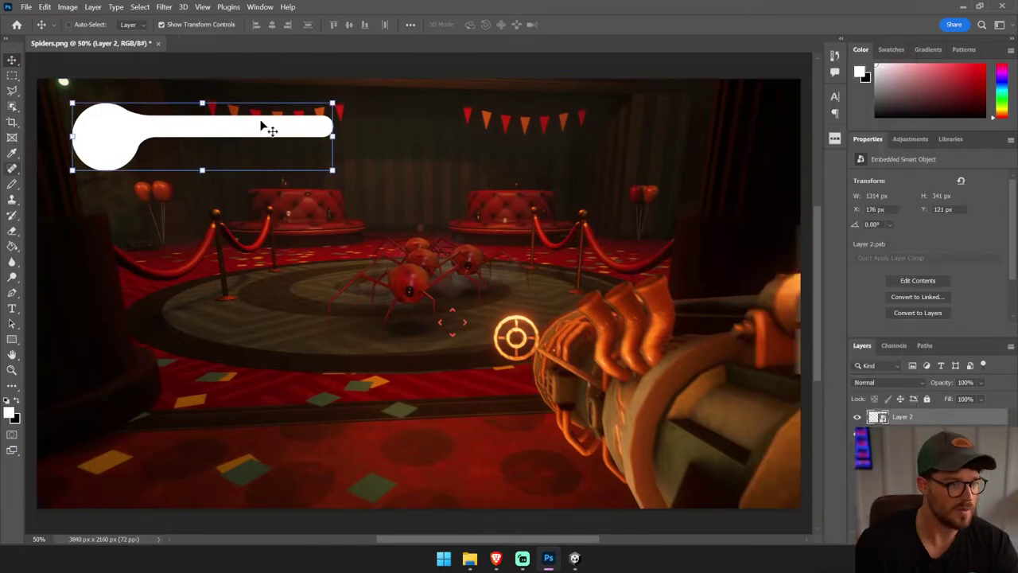
- On a new layer, draw a centred 285 px circular selection in the bar's round end
right_click(12, 76)
left_click(72, 86)
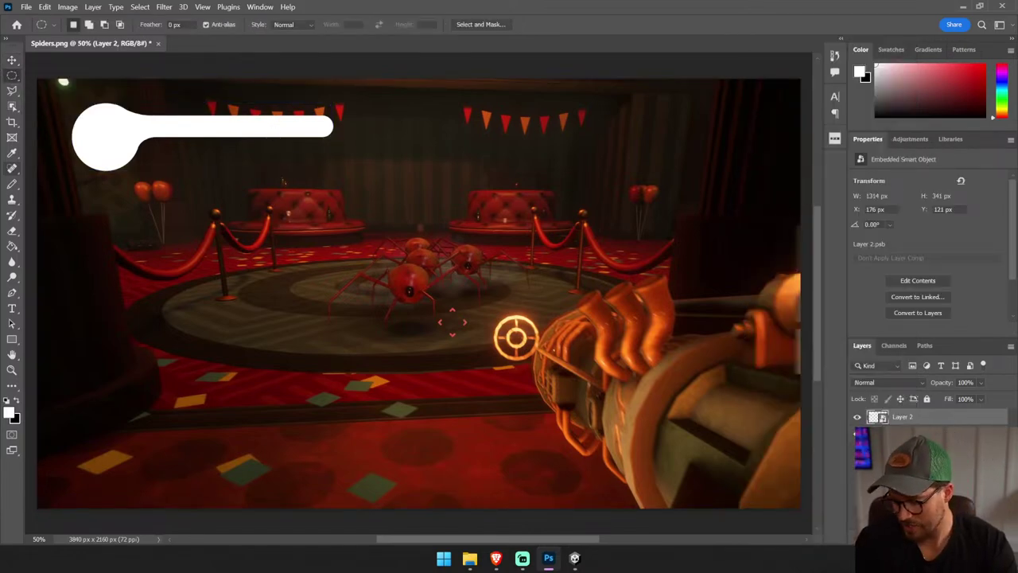
key("ctrl+shift+alt+n")
left_click_drag(84, 114, 127, 158)
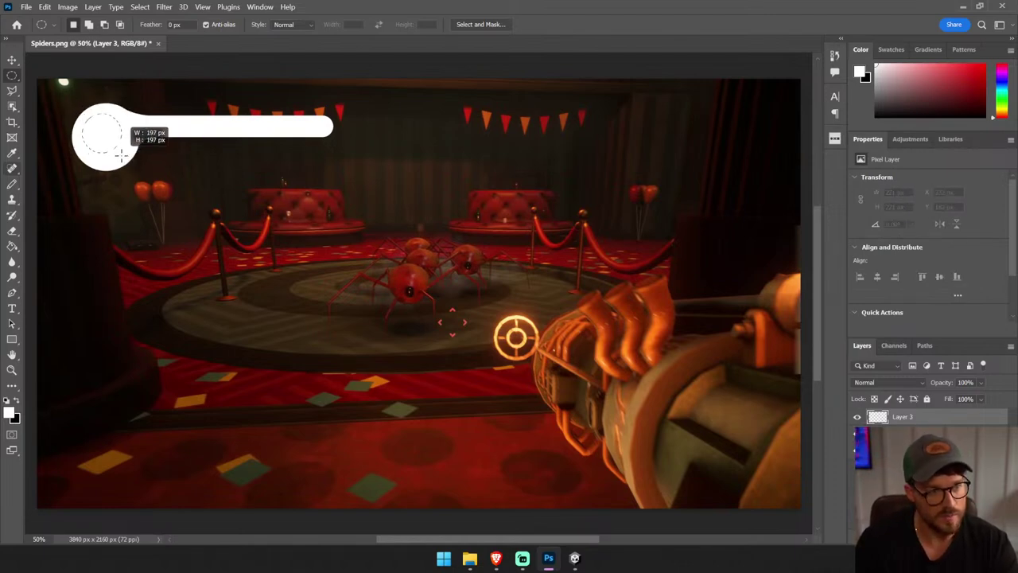
left_click_drag(90, 116, 136, 164)
left_click_drag(104, 125, 120, 137)
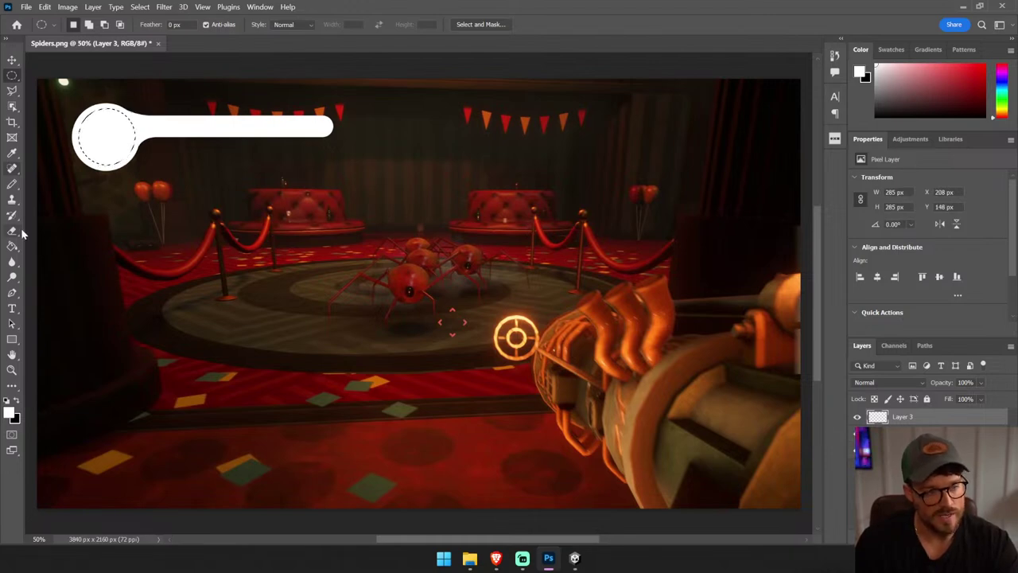
- Fill the circular selection with black using the Paint Bucket
left_click(12, 246)
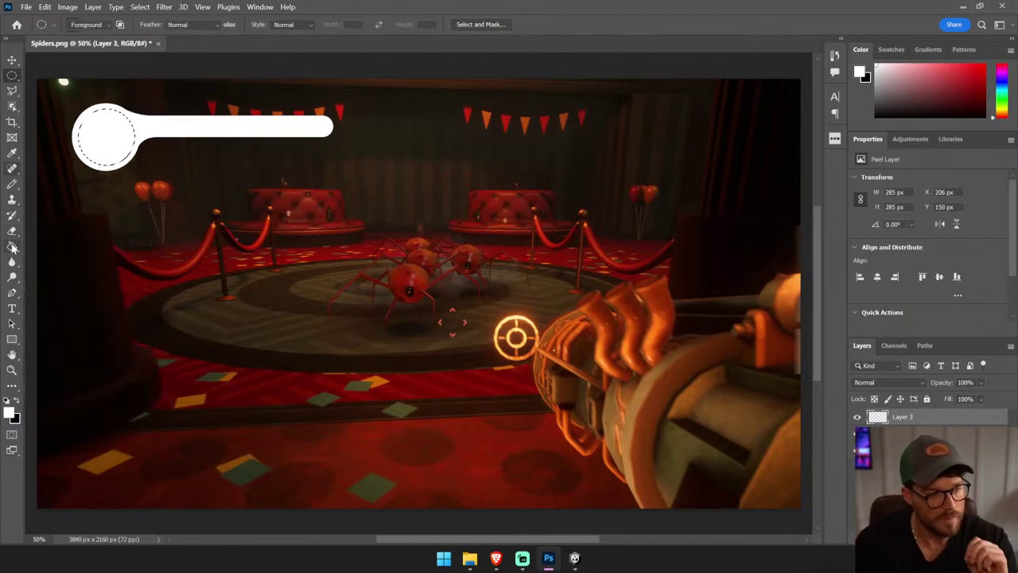
left_click(115, 163)
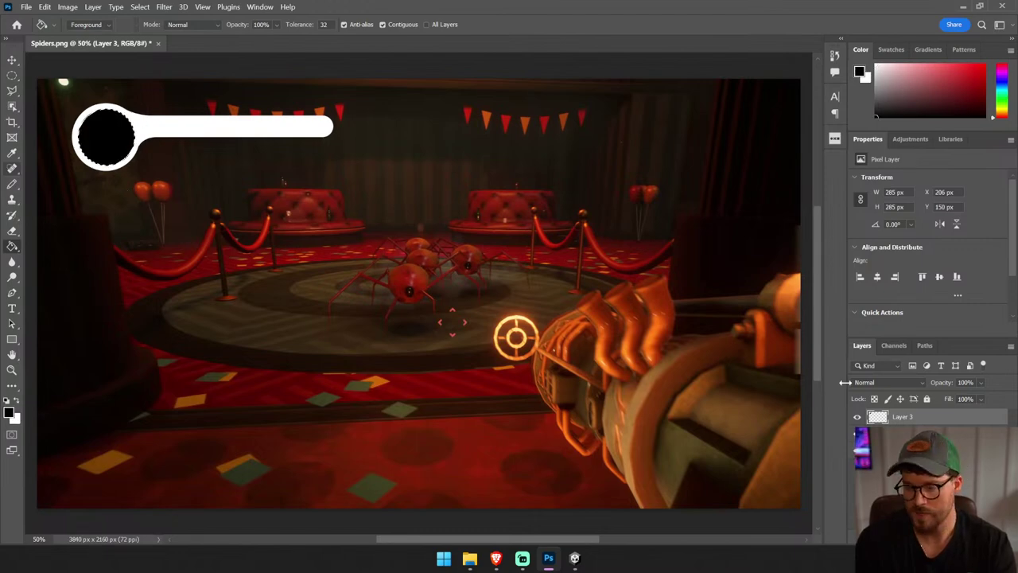
key("v")
left_click(310, 128)
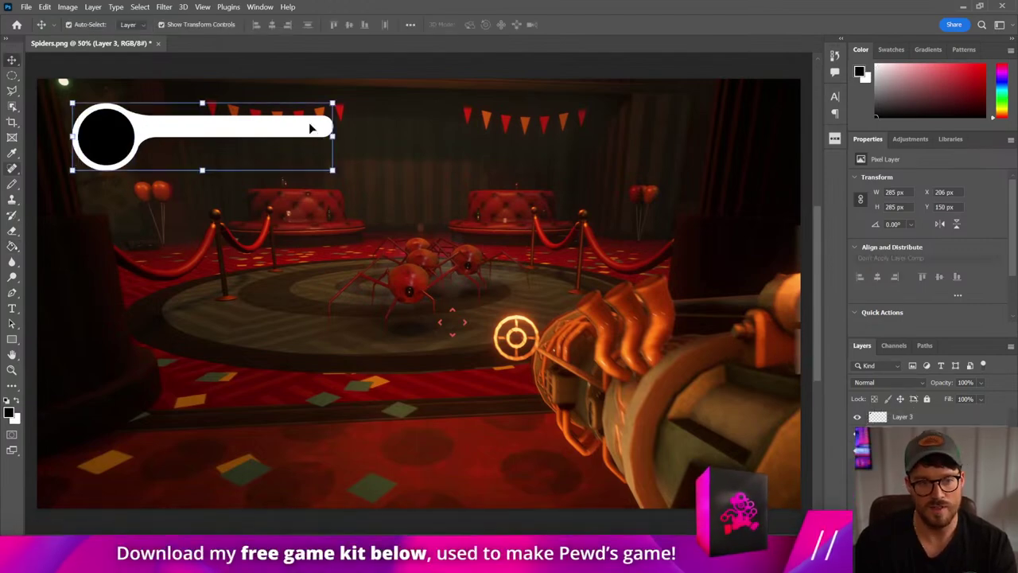
- Give the bar a Color Overlay, entering ffcc00 and shifting it to orange
right_click(909, 417)
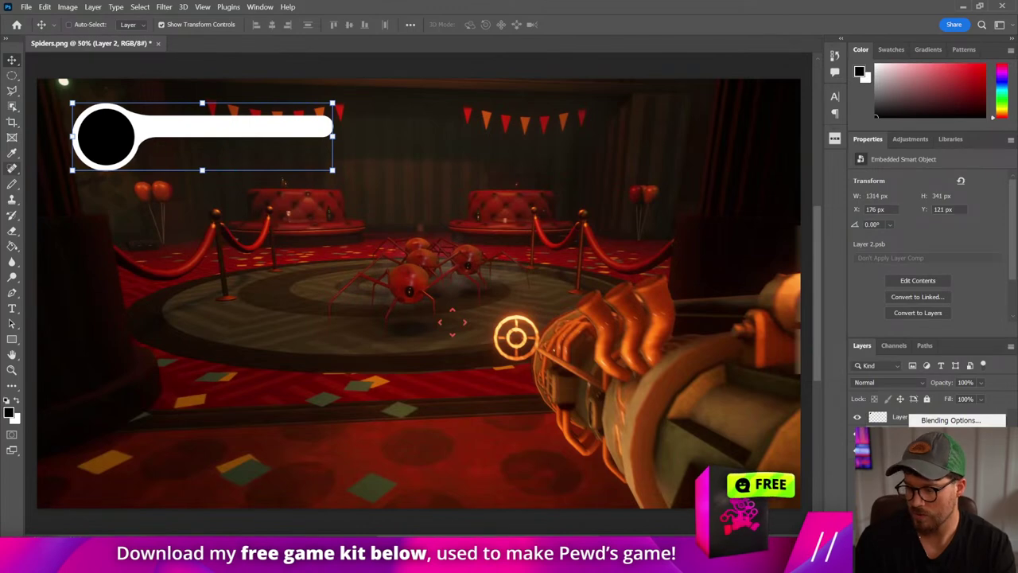
key("Escape")
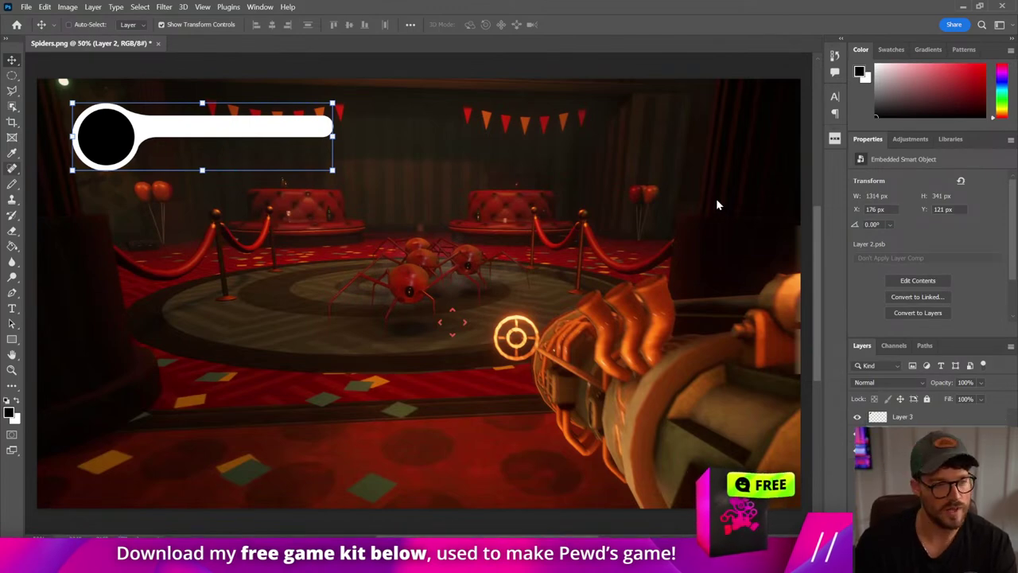
left_click(739, 172)
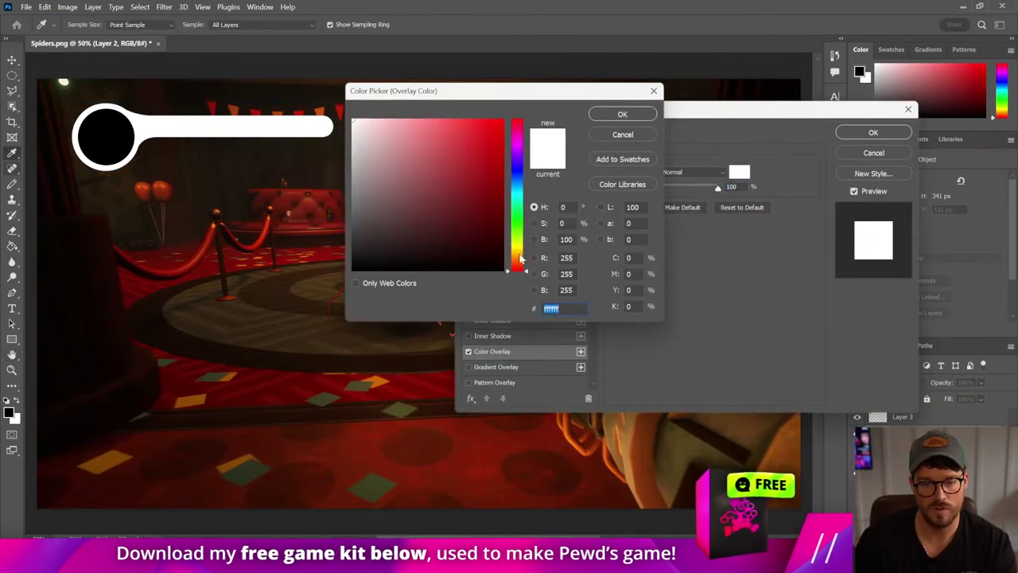
type("ffcc00")
left_click_drag(516, 256, 519, 259)
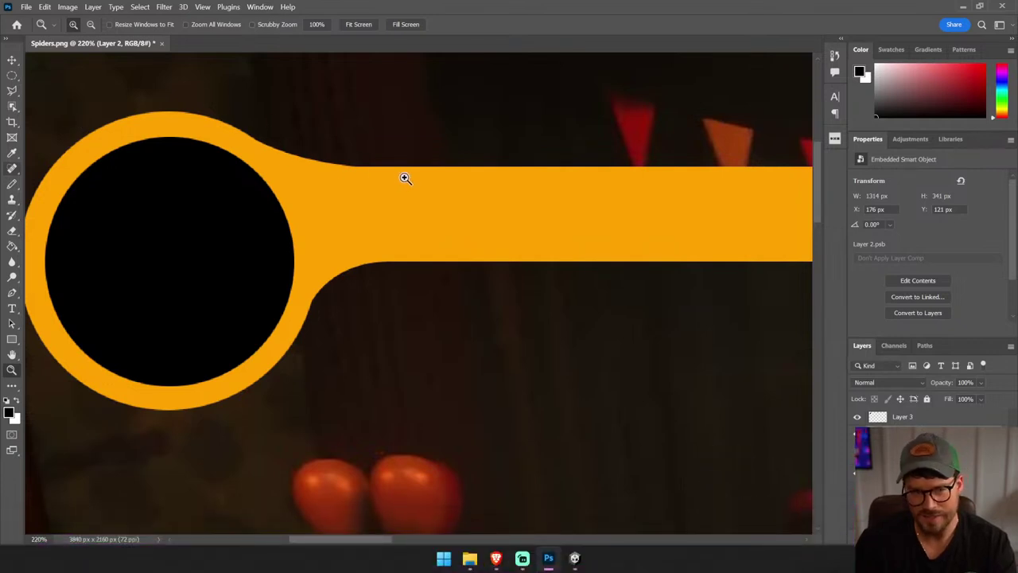
- Lasso an area above the bar, attempt to delete it, and dismiss the smart object error
left_click(12, 91)
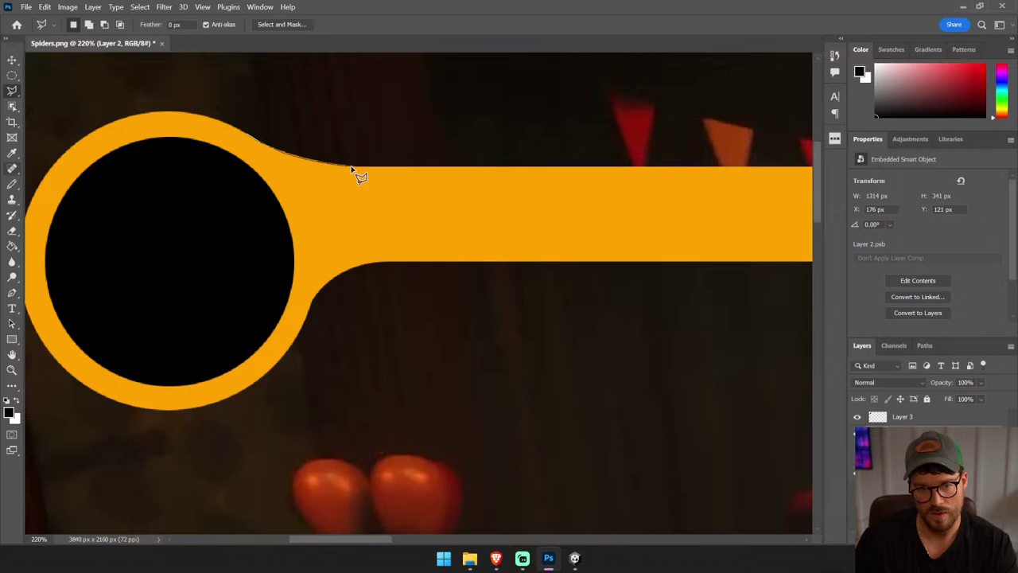
left_click(402, 142)
left_click(249, 137)
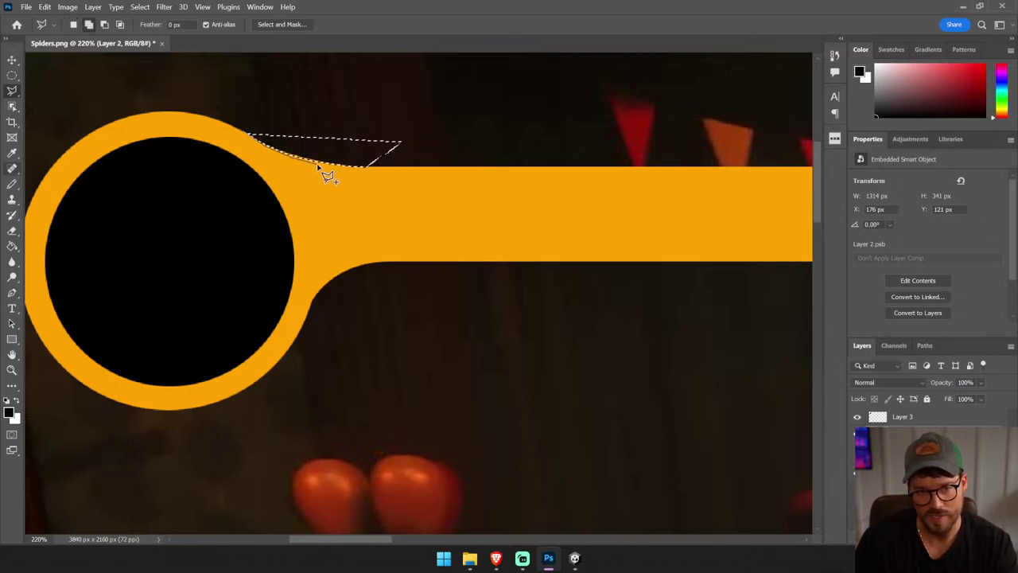
left_click(474, 117)
double_click(356, 71)
key("Delete")
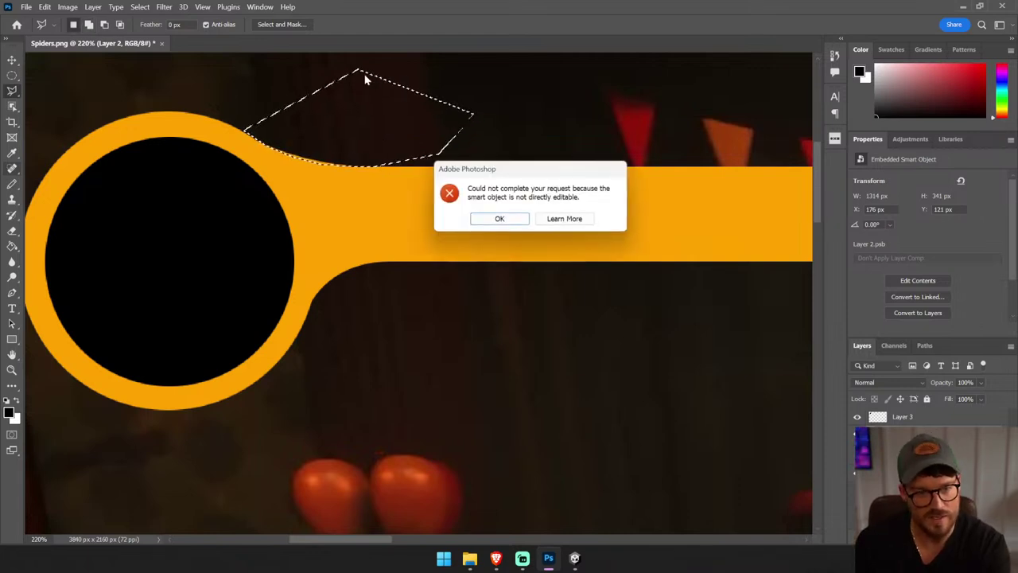
left_click(499, 218)
- Rasterize the orange bar layer and clear the selection
right_click(915, 434)
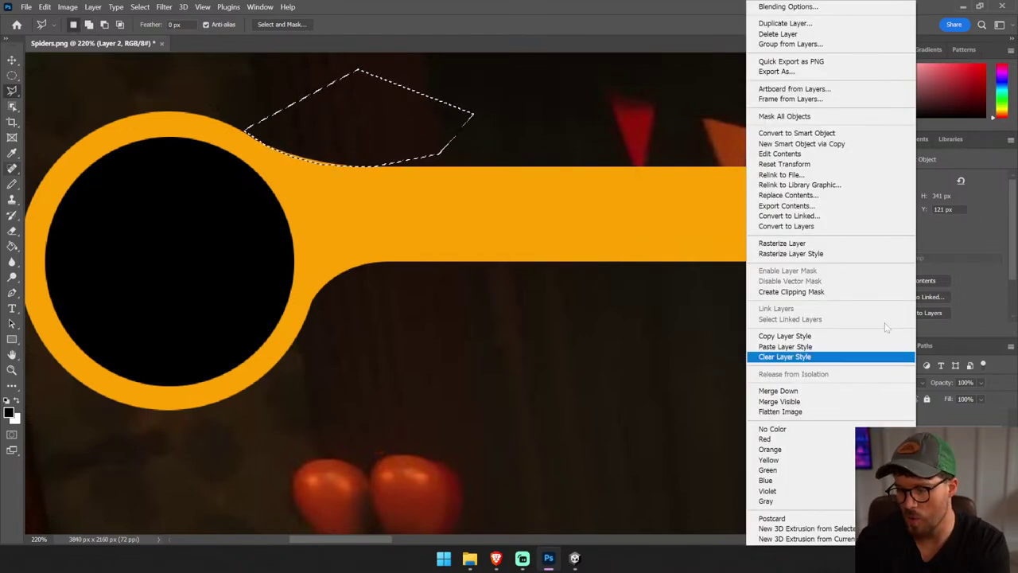
left_click(833, 243)
key("ctrl+d")
key("ctrl+0")
key("v")
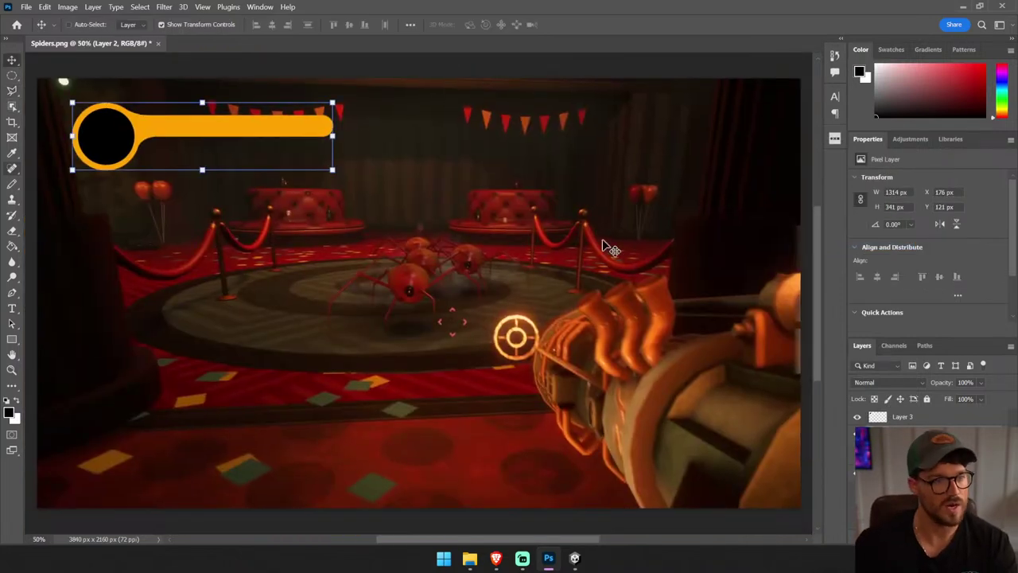
left_click(611, 248)
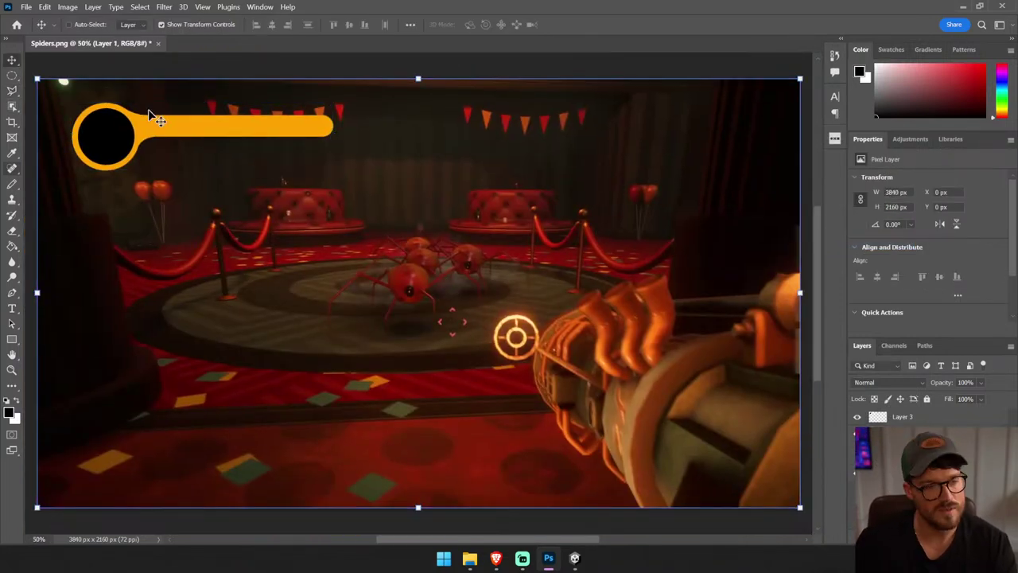
- Set the black circle to 41% opacity and draw a smaller circle selection on a new layer
left_click(115, 147)
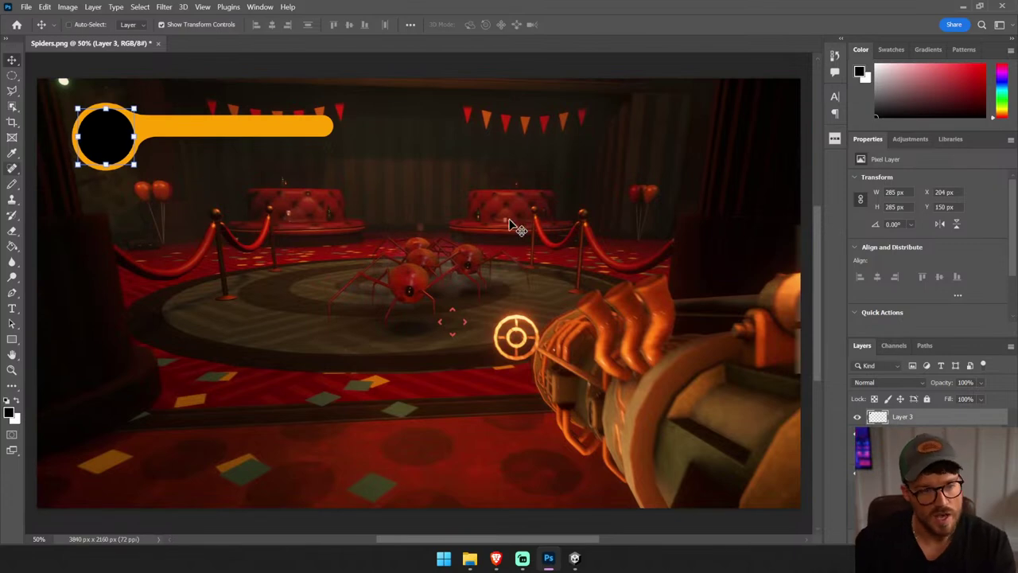
left_click_drag(976, 399, 966, 414)
key("ctrl+shift+alt+n")
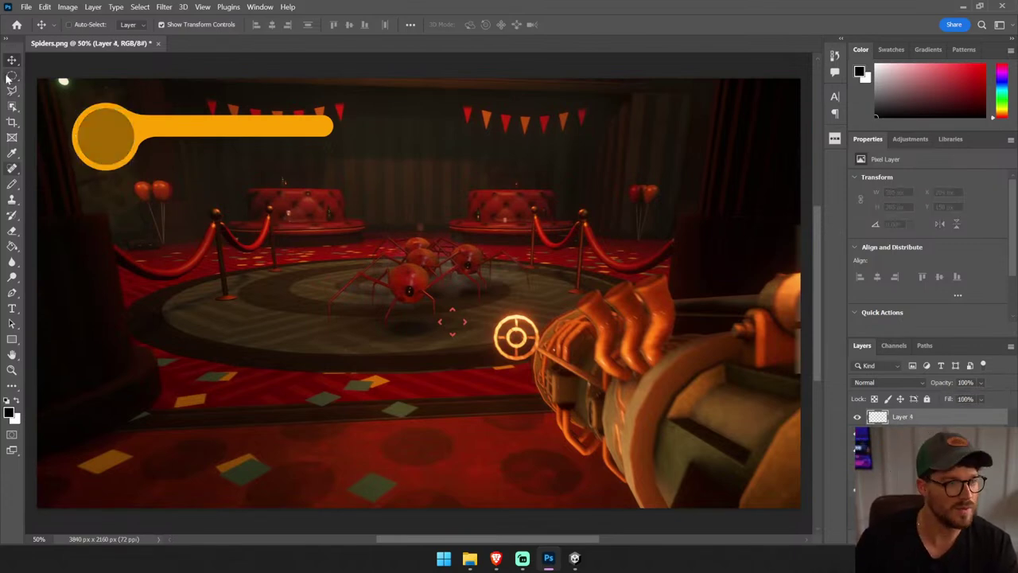
left_click(9, 75)
mouse_move(77, 111)
left_mouse_down()
mouse_move(137, 162)
mouse_move(109, 138)
left_mouse_up()
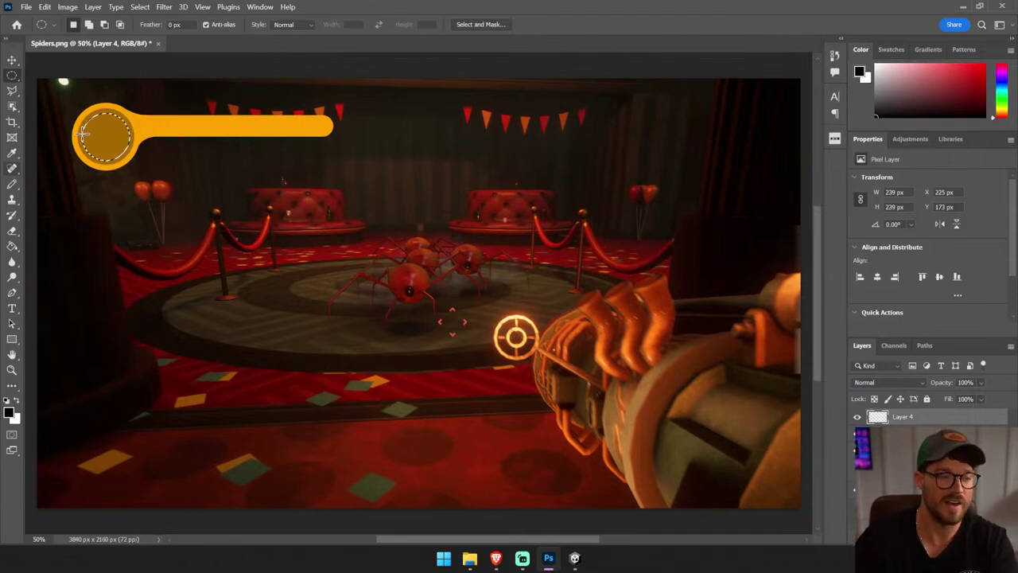
- Fill the inner circle selection with white
left_click(9, 247)
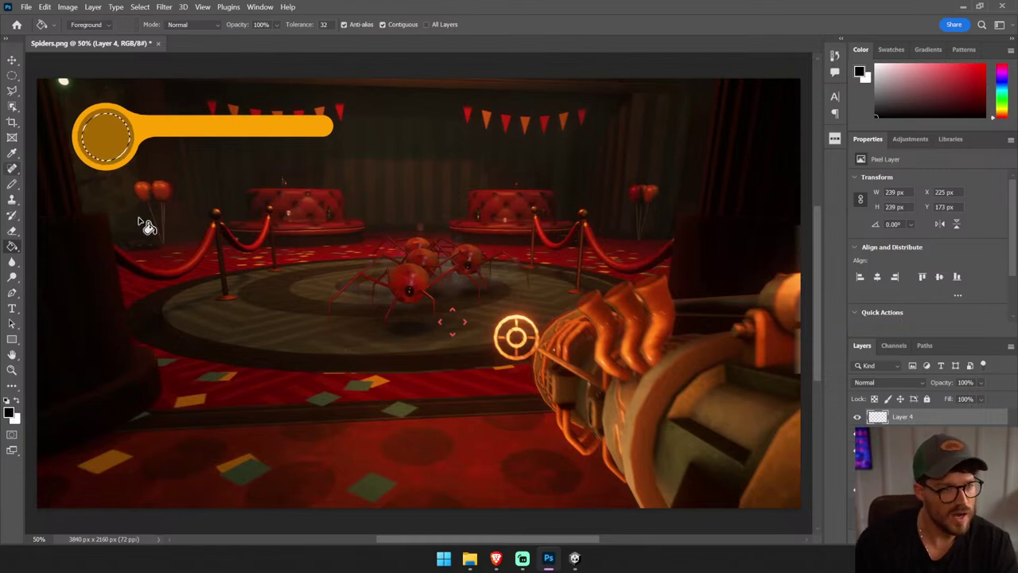
key("z")
scroll(241, 223, "up", 5)
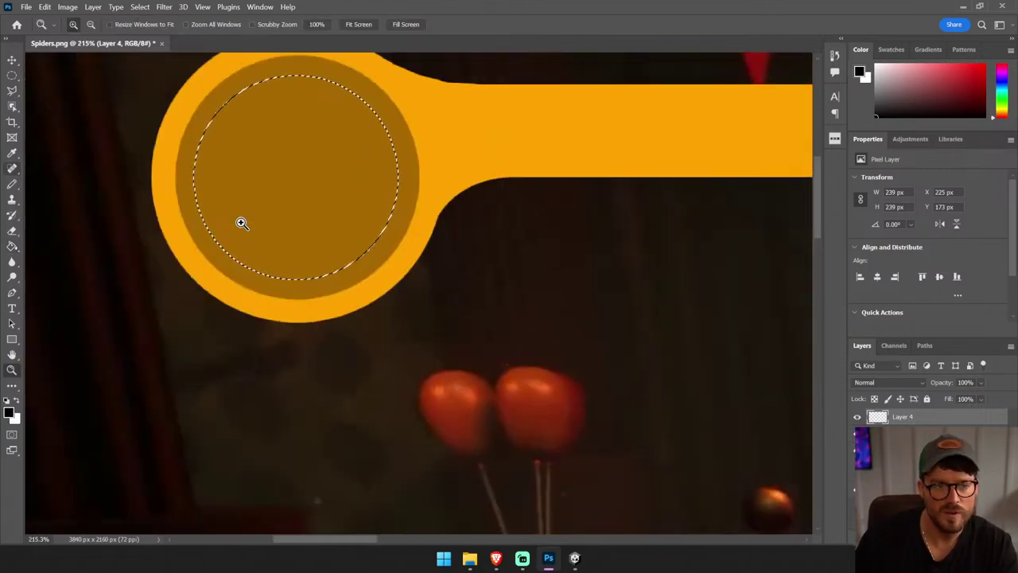
key("g")
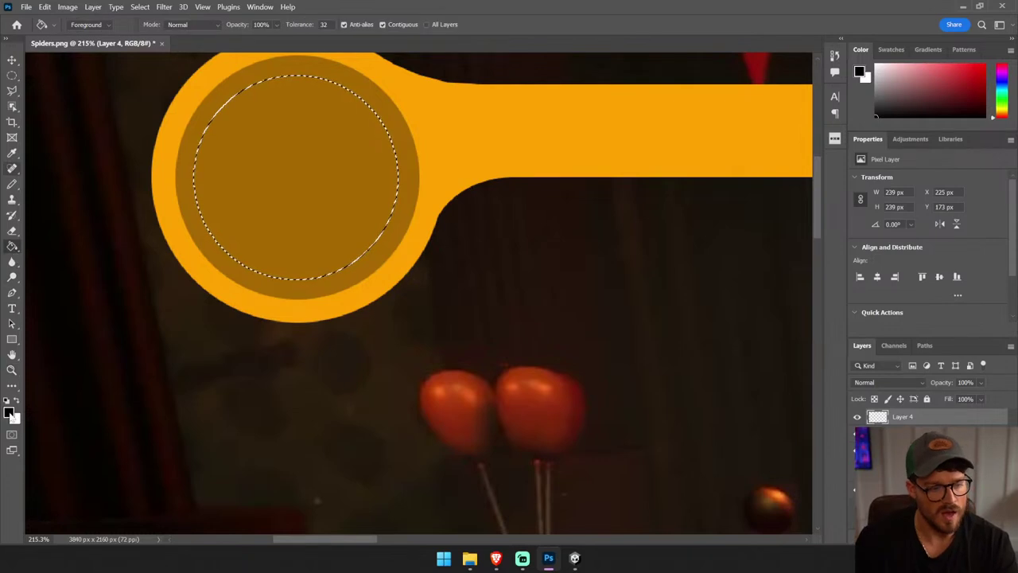
key("x")
left_click(312, 240)
key("ctrl+minus")
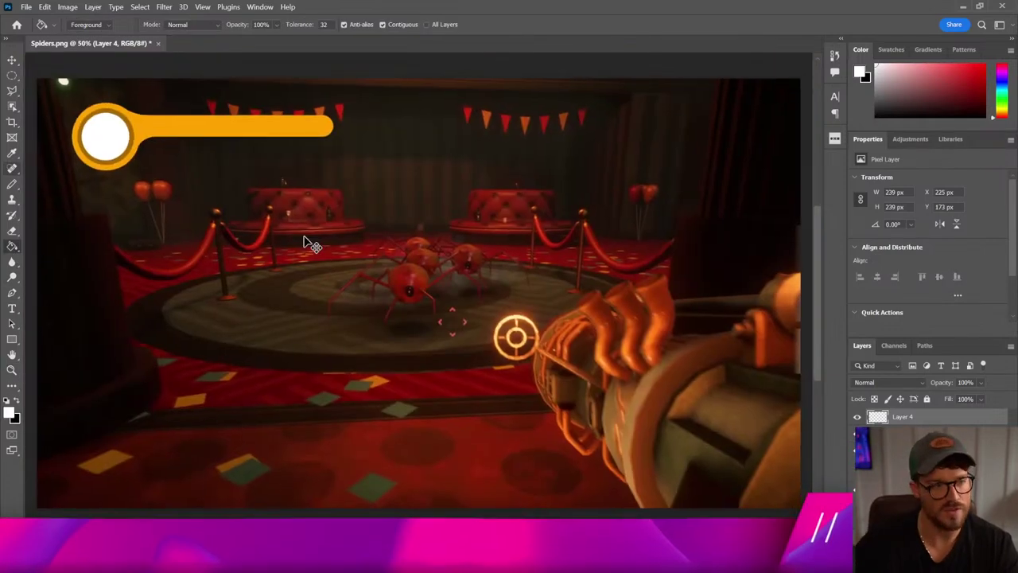
left_click(12, 74)
left_click(260, 7)
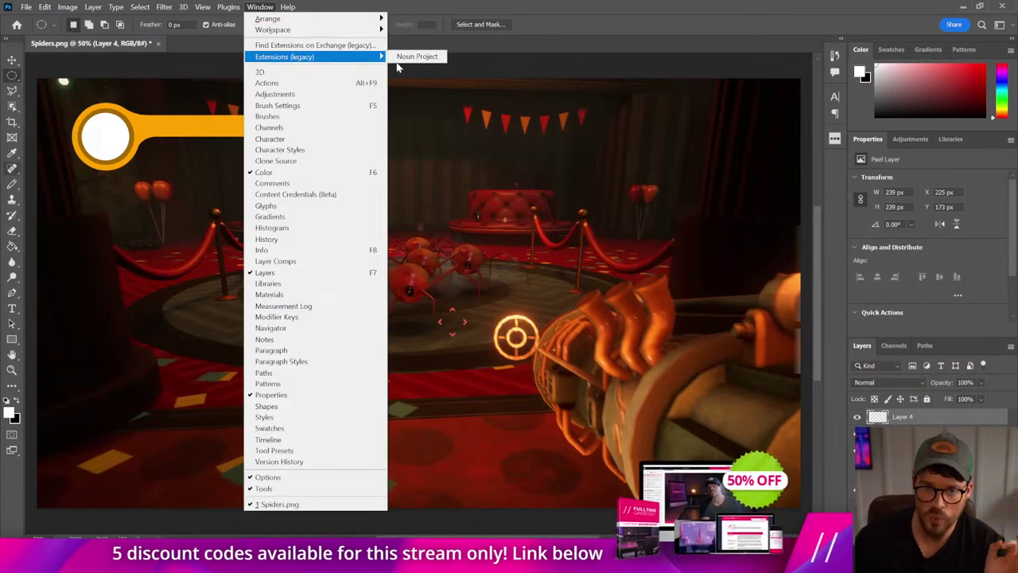
- Insert a solid heart icon from the Noun Project panel
left_click(410, 56)
type("hear")
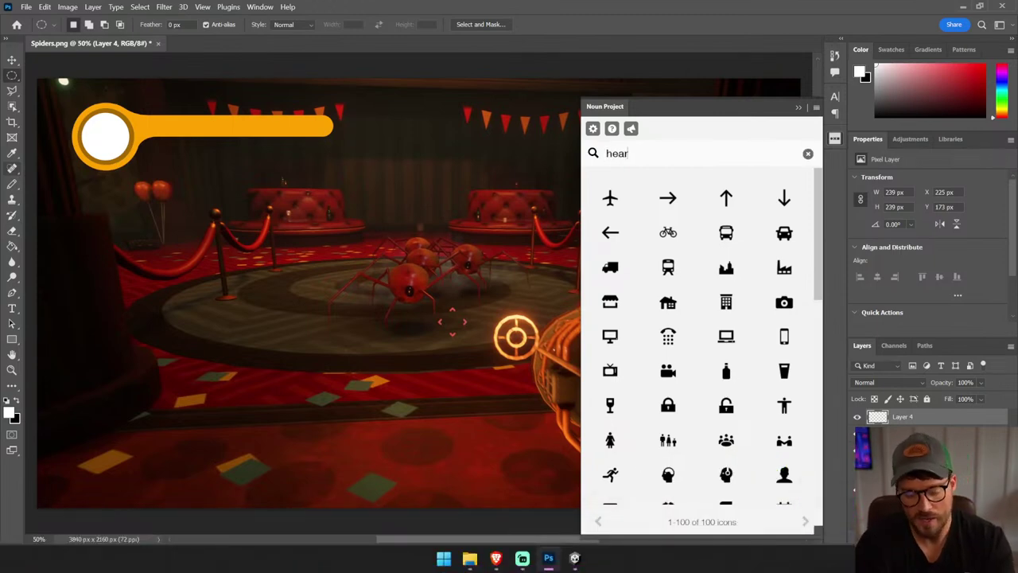
type("t")
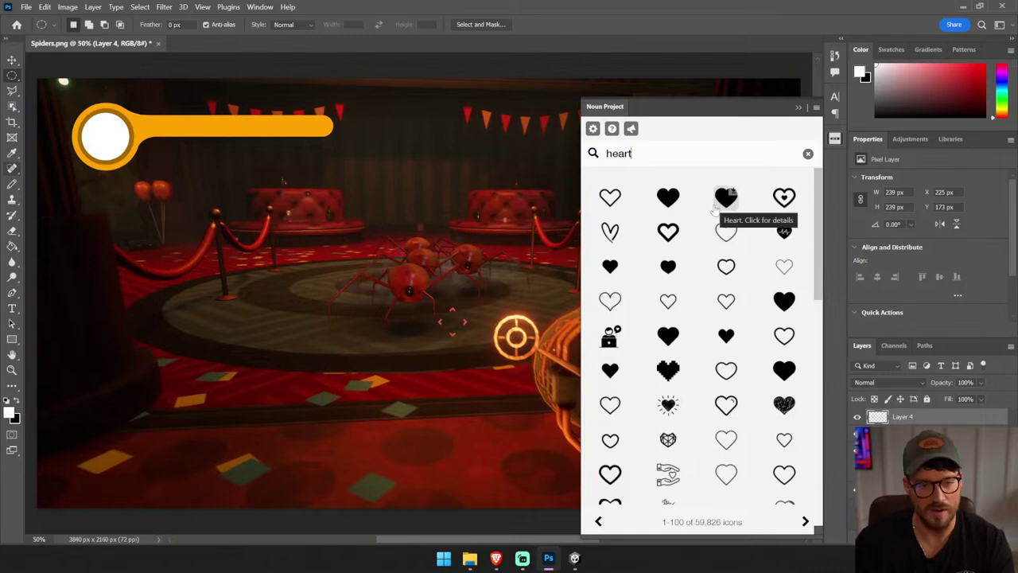
left_click(721, 206)
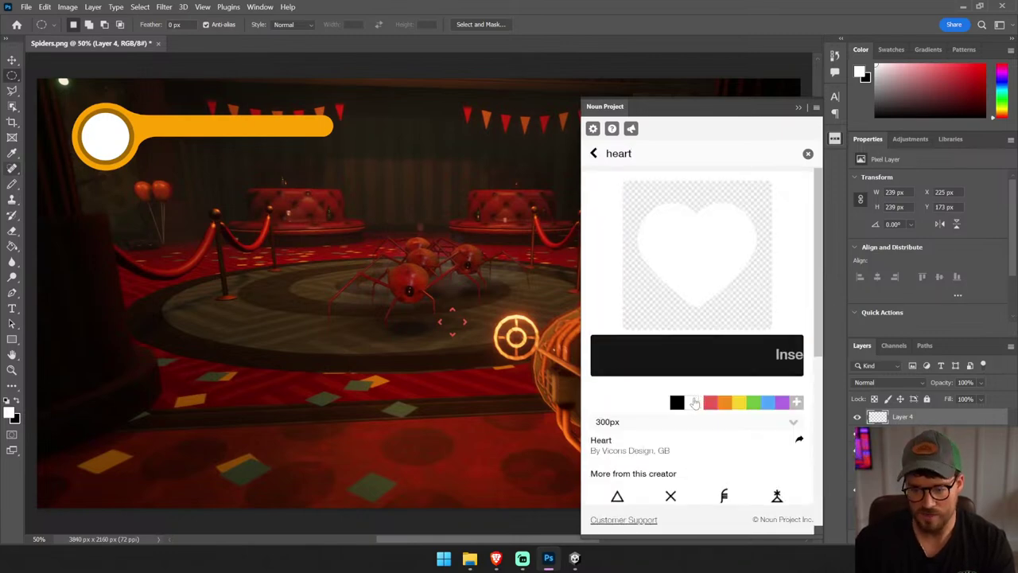
left_click(692, 356)
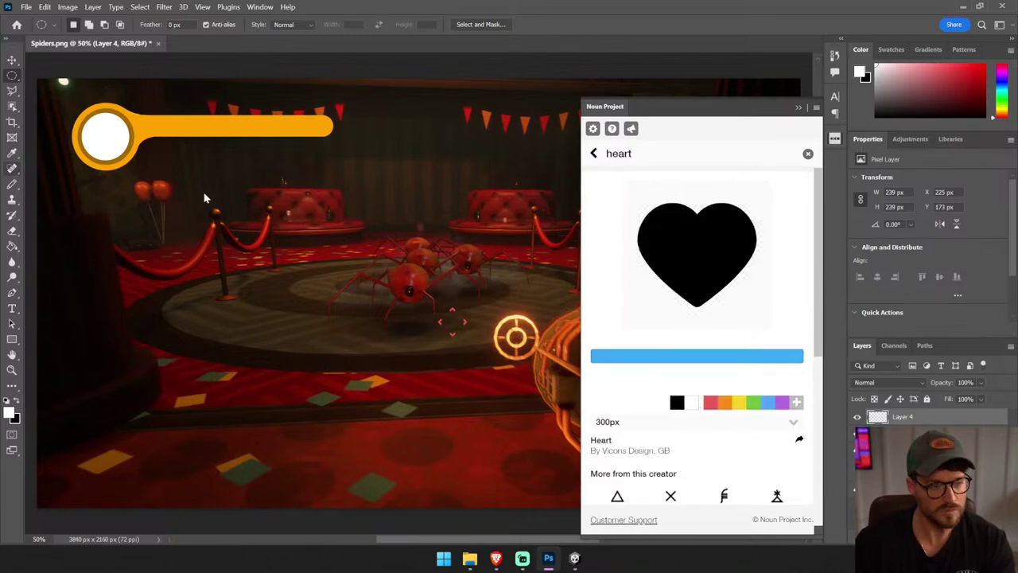
- Move the black heart onto the ring and shrink it to fit the white circle
left_click(12, 60)
left_click_drag(398, 291, 93, 144)
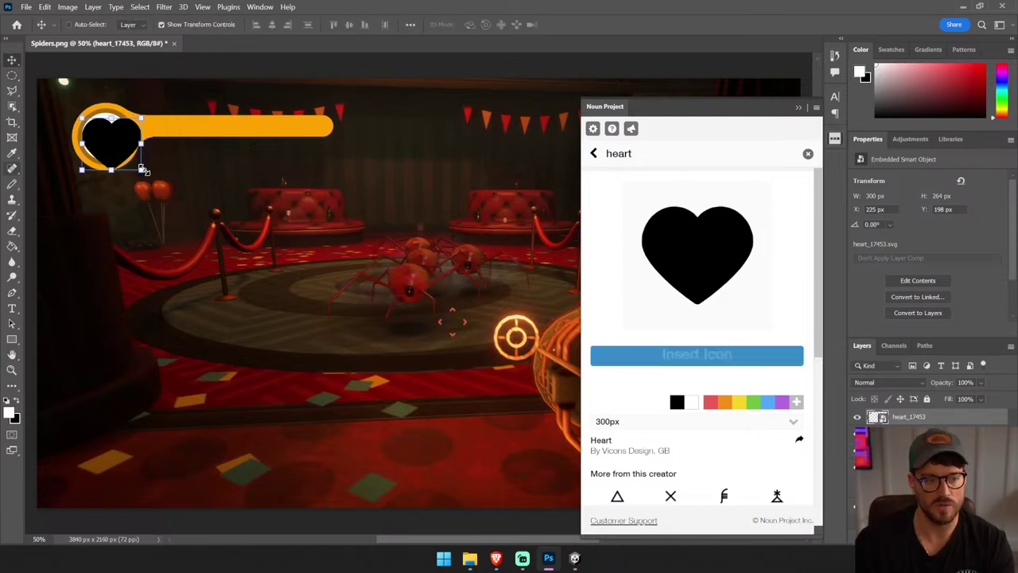
mouse_move(143, 170)
left_mouse_down()
mouse_move(111, 139)
mouse_move(169, 159)
left_mouse_up()
key("Return")
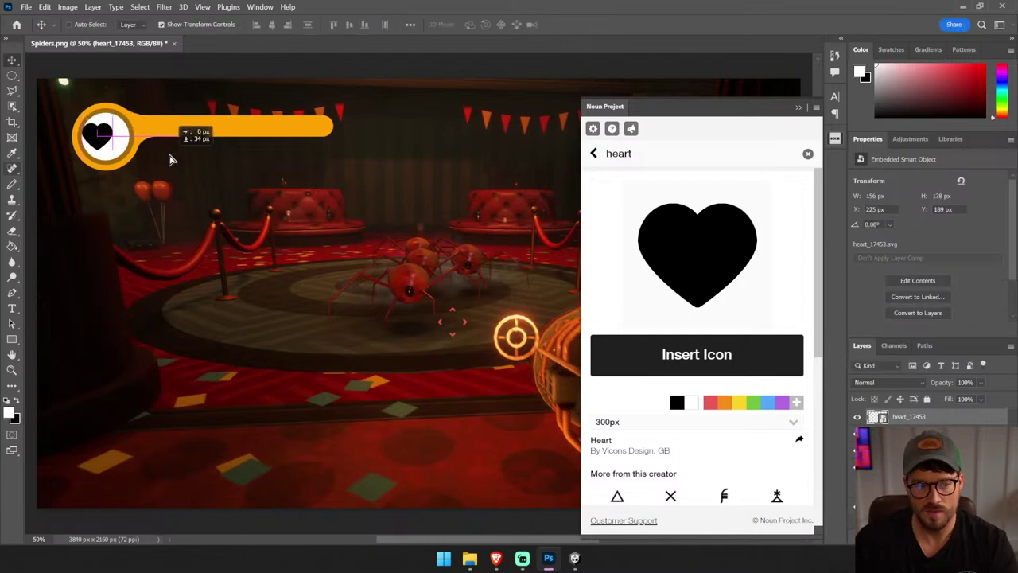
left_click(789, 109)
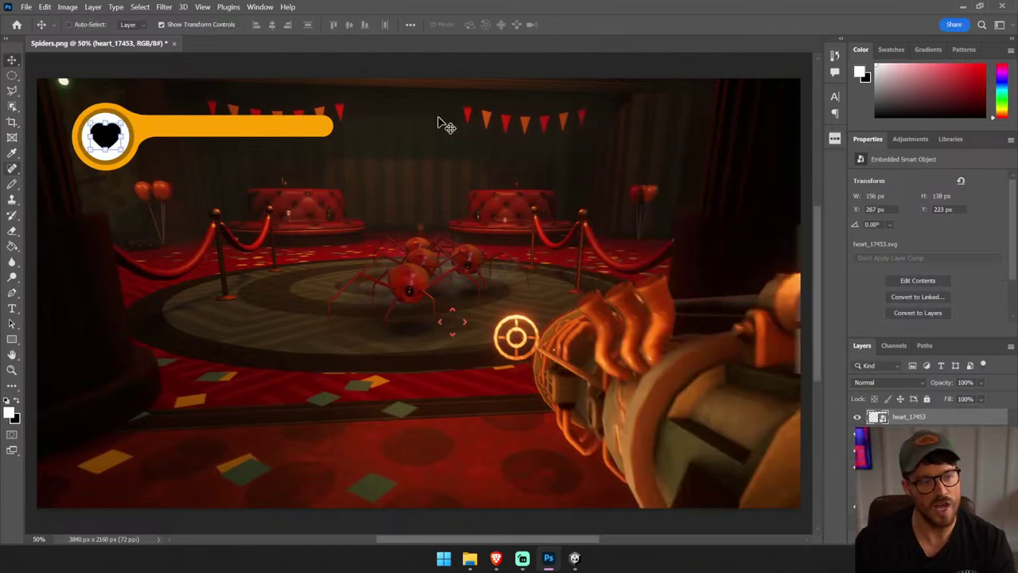
- Enlarge the heart with Free Transform to fill the white circle
left_click(245, 195)
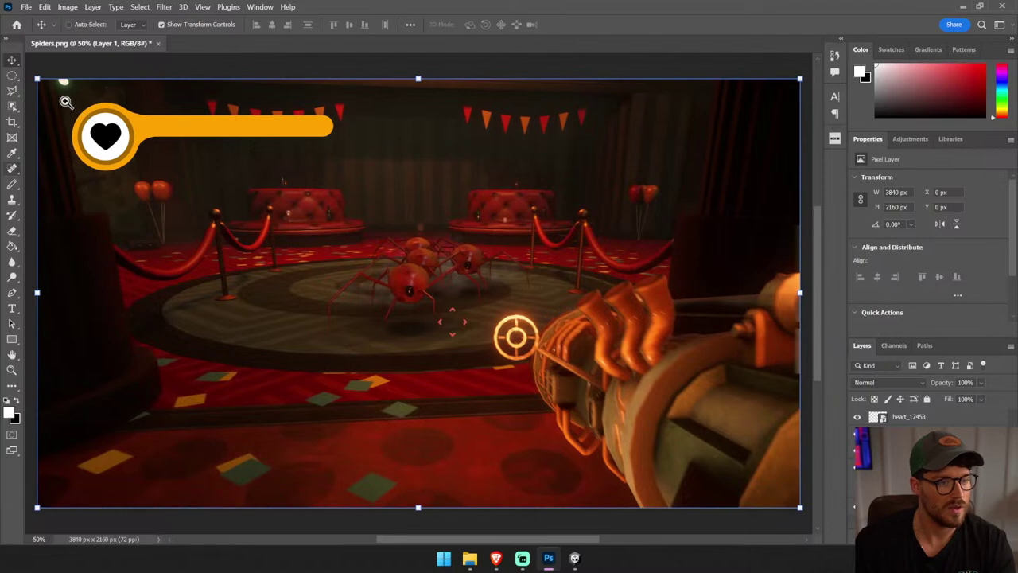
scroll(68, 100, "up", 5)
left_click(223, 217)
key("ctrl+t")
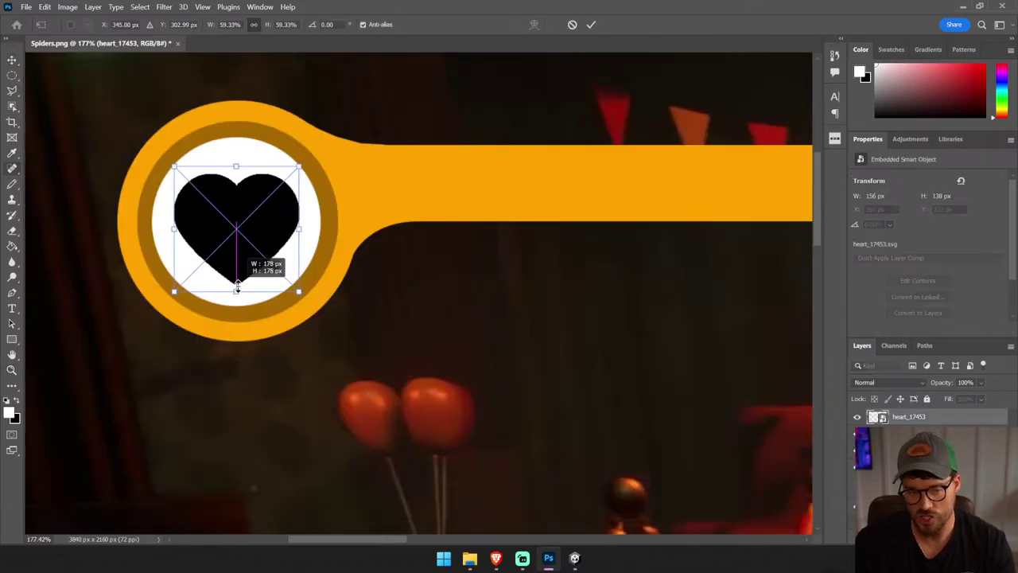
mouse_move(236, 269)
left_mouse_down()
mouse_move(236, 288)
mouse_move(256, 253)
left_mouse_up()
key("Return")
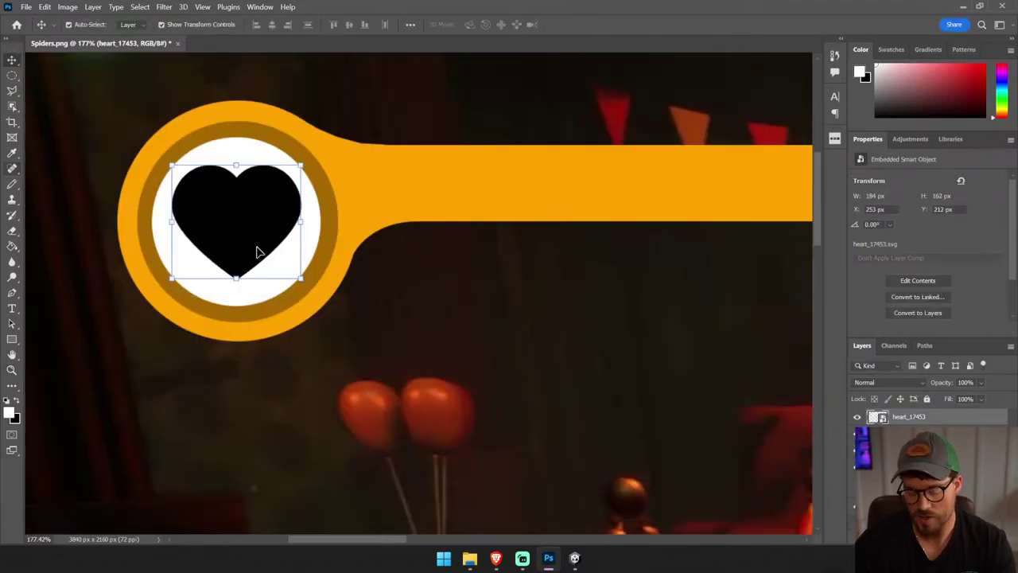
- Nudge the heart down to centre it in the circle
key("ctrl+0")
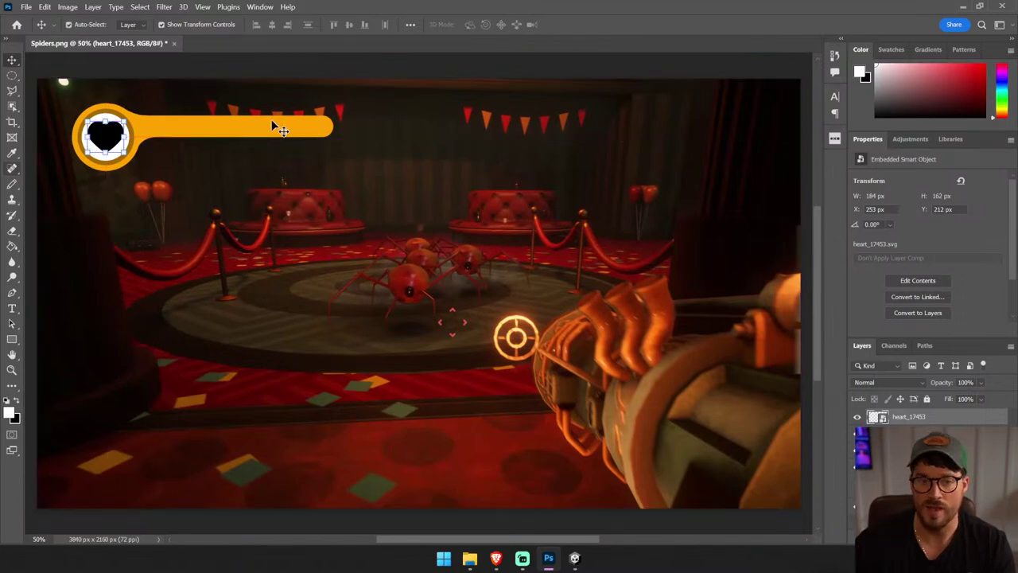
left_click(398, 70)
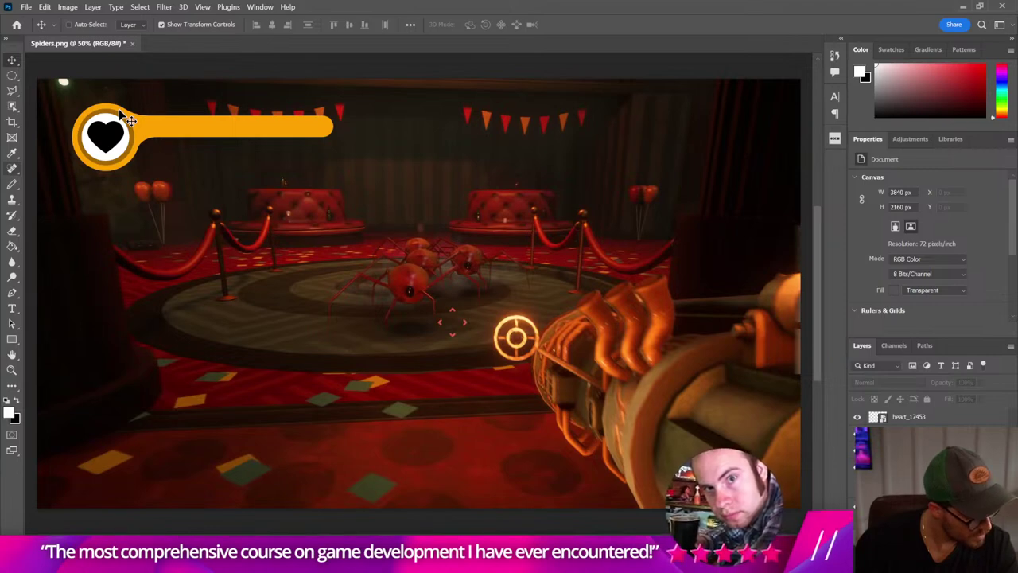
key("m")
key("v")
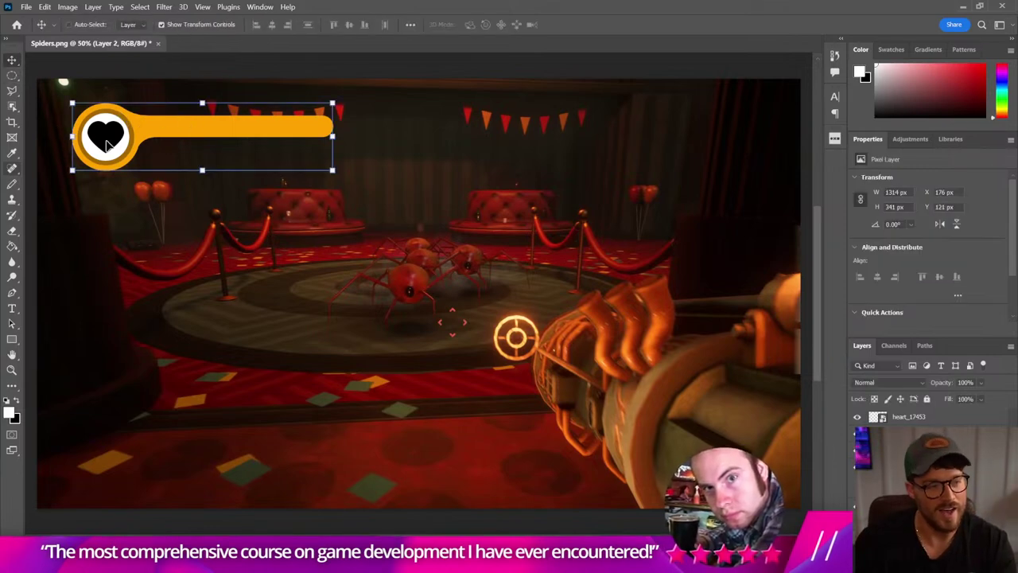
left_click(111, 142)
left_click_drag(121, 153, 121, 156)
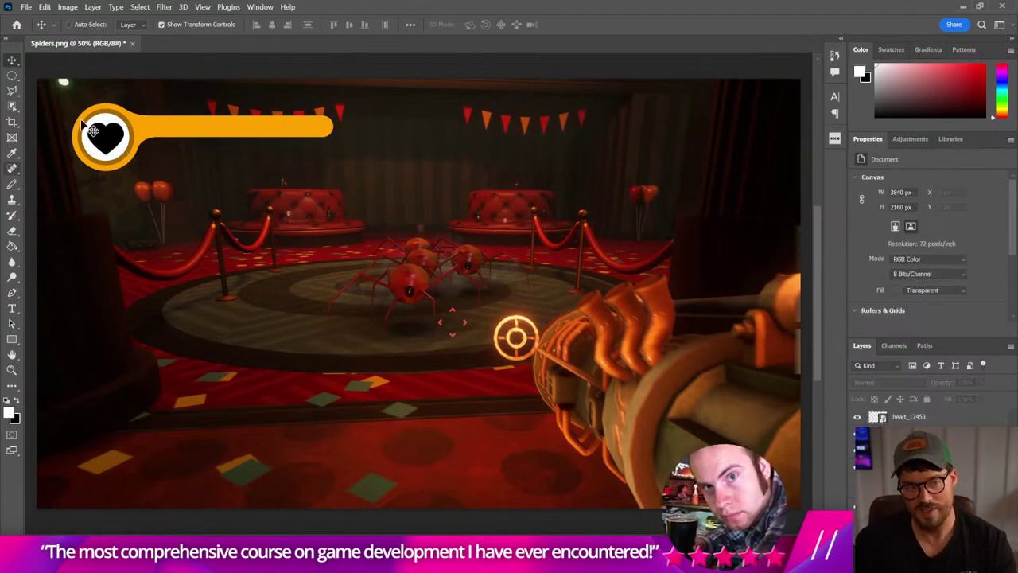
- Give the heart a soft red f66049 Color Overlay and convert it to a smart object
right_click(908, 417)
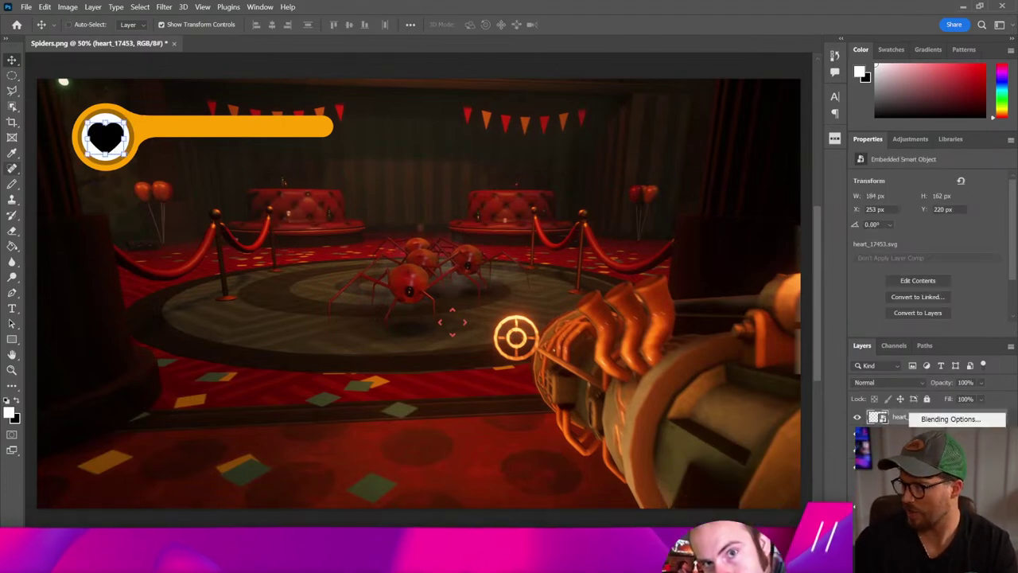
key("Escape")
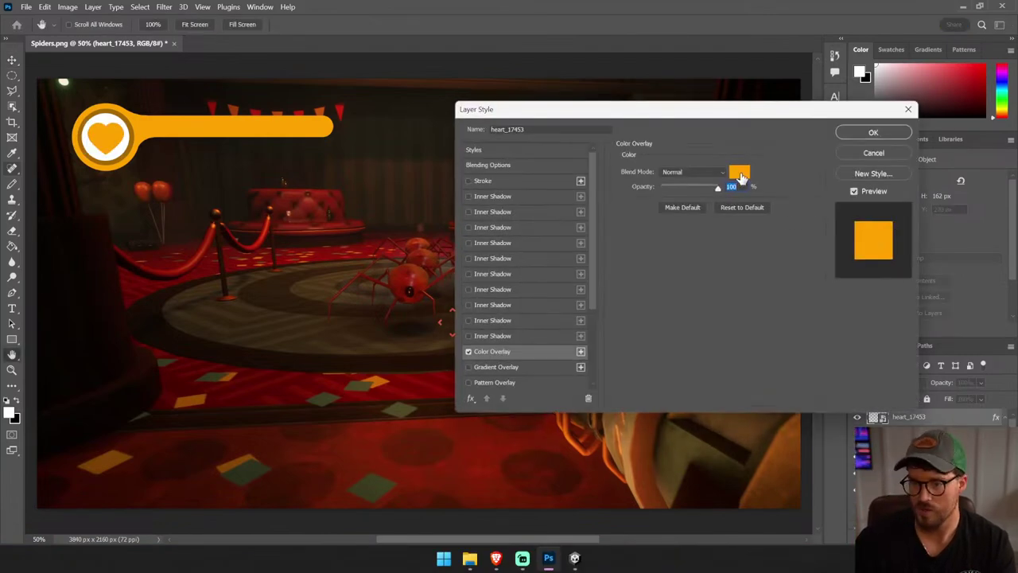
left_click(739, 176)
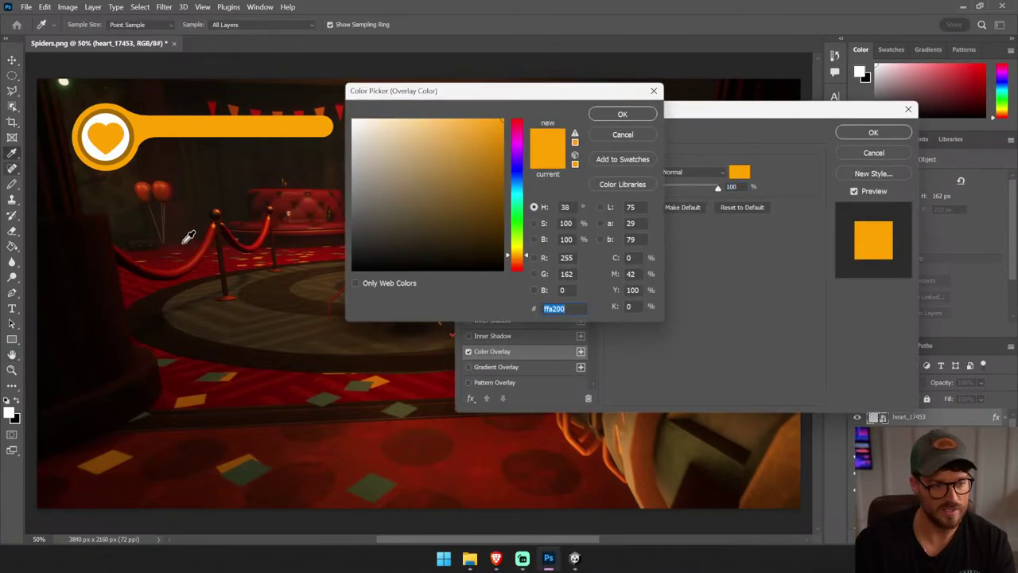
mouse_move(479, 228)
left_mouse_down()
mouse_move(465, 157)
mouse_move(481, 165)
left_mouse_up()
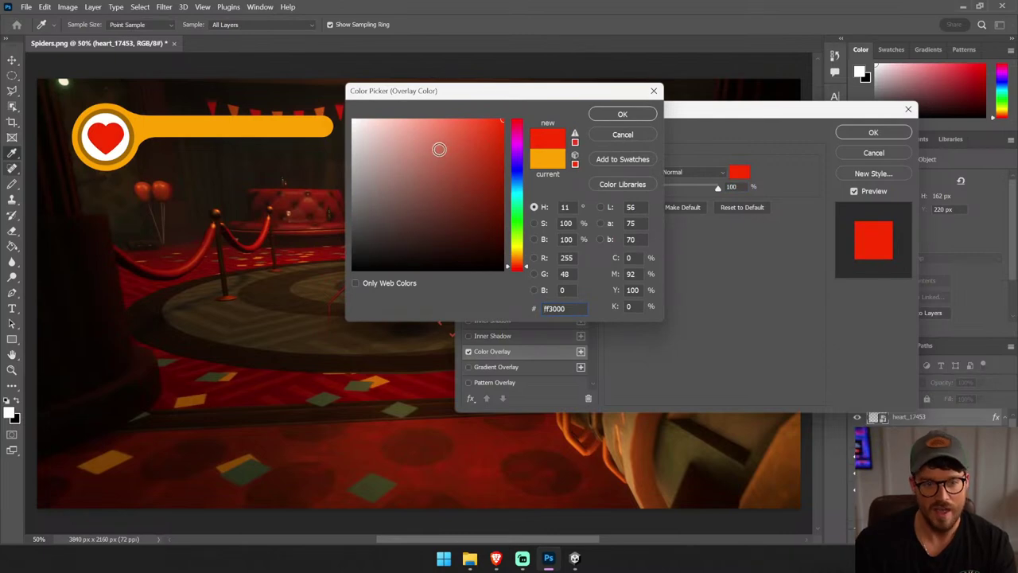
left_click(187, 181)
left_click_drag(485, 129, 470, 127)
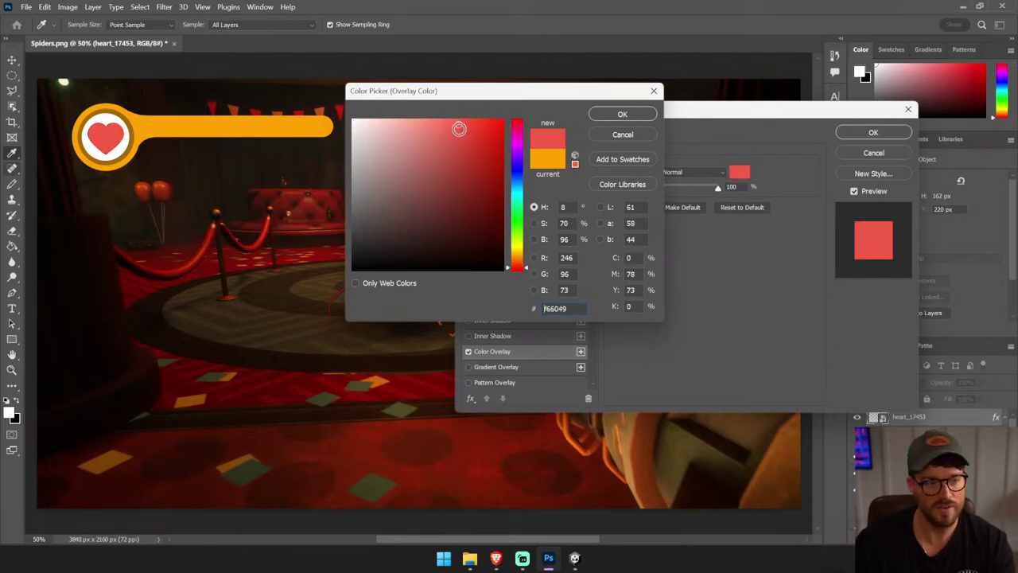
left_click(626, 114)
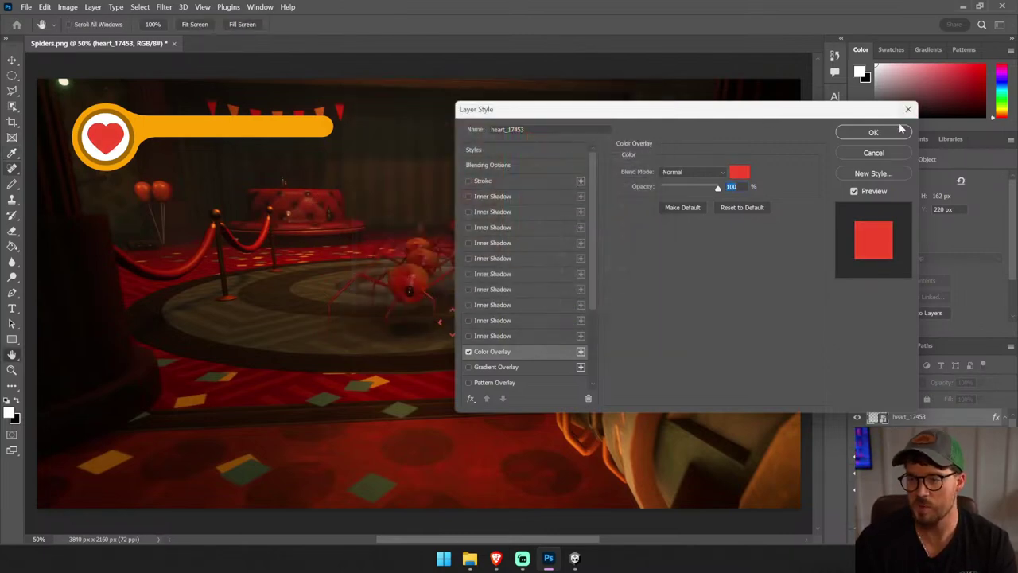
left_click(875, 132)
right_click(946, 420)
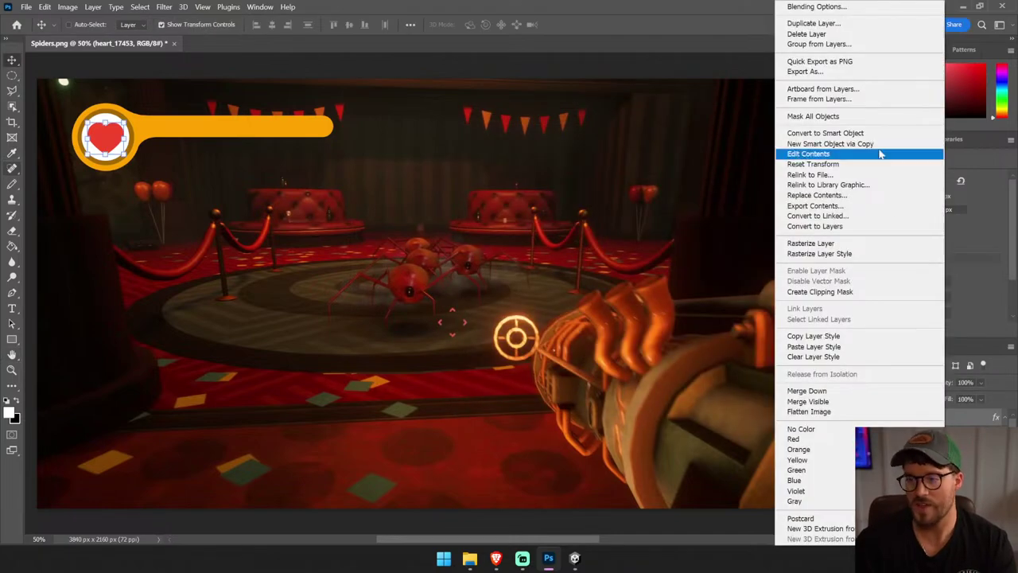
left_click(827, 133)
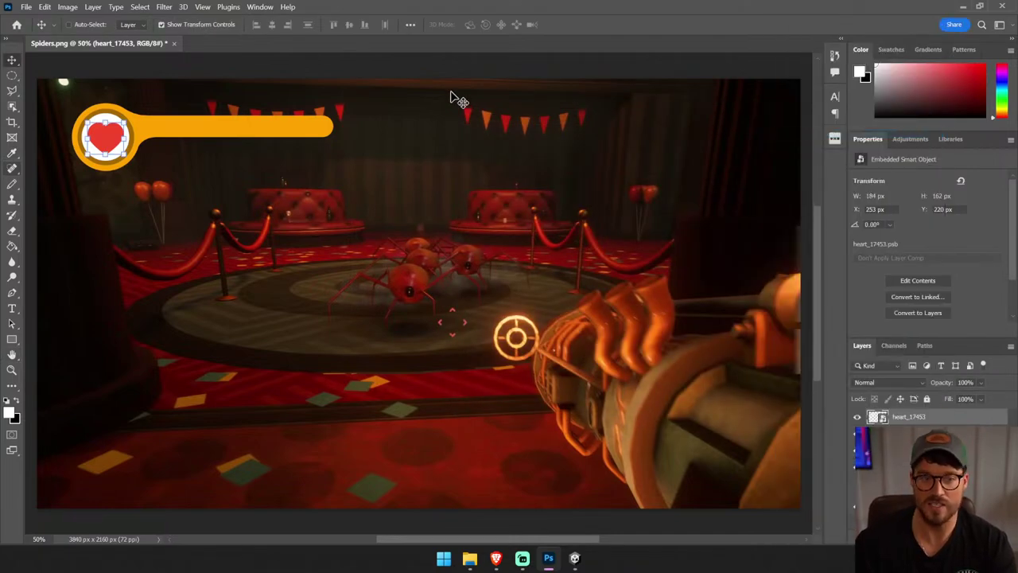
- Convert the orange bar layer into a smart object
left_click(158, 133, "ctrl")
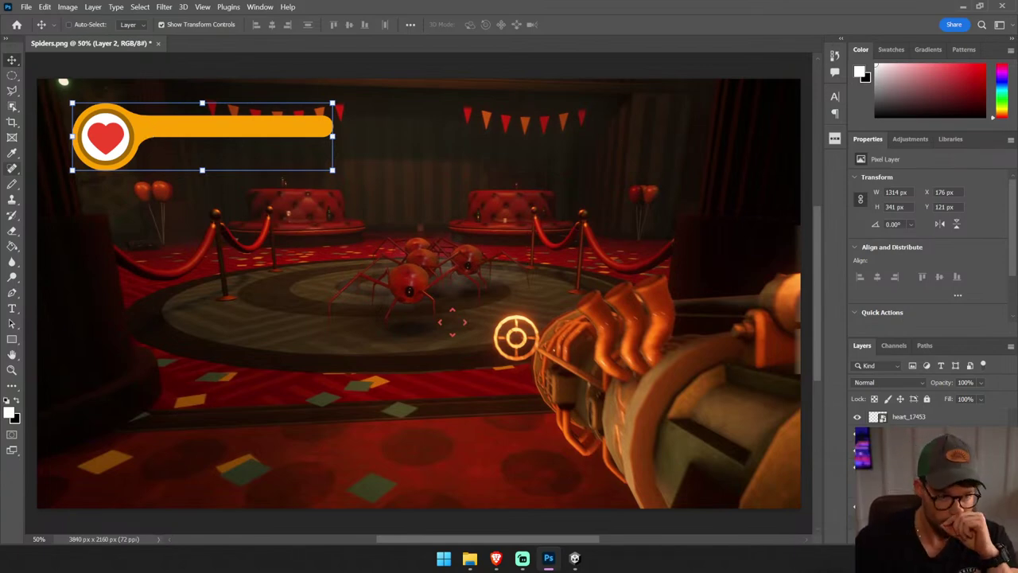
key("alt+bracketright")
left_click(214, 134, "ctrl")
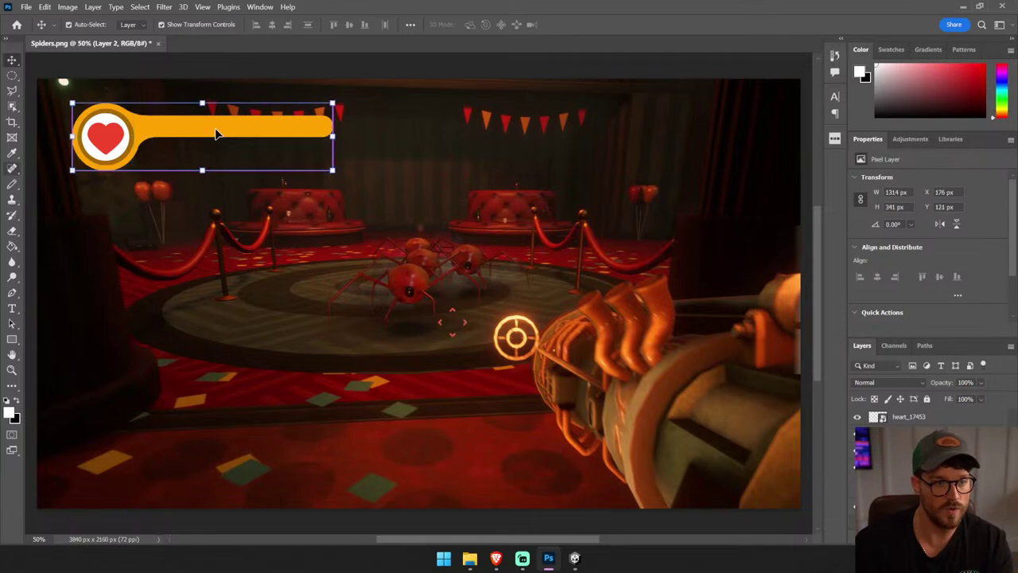
right_click(915, 445)
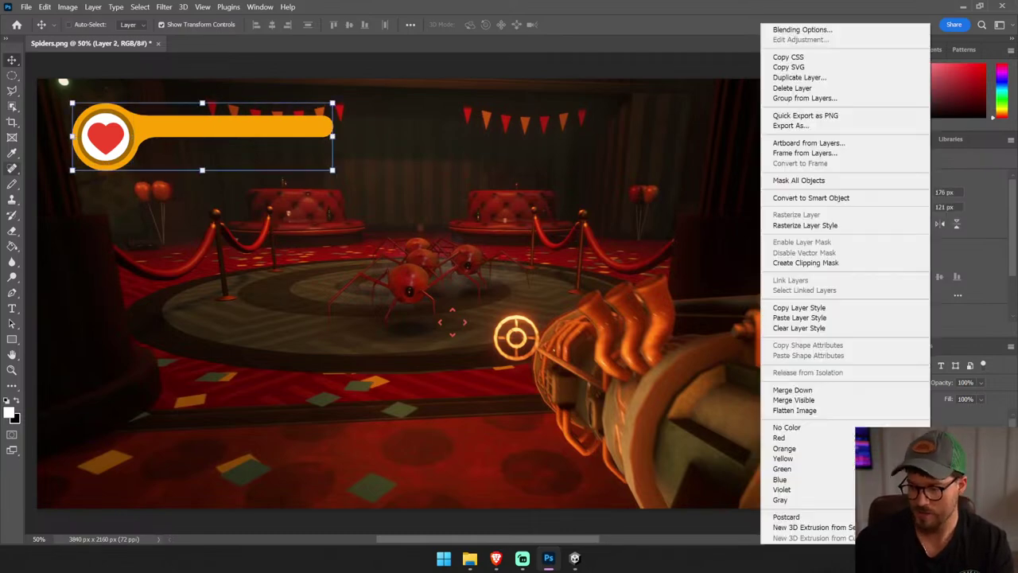
left_click(803, 198)
- Position the circular selection over the ring and shrink it slightly
key("m")
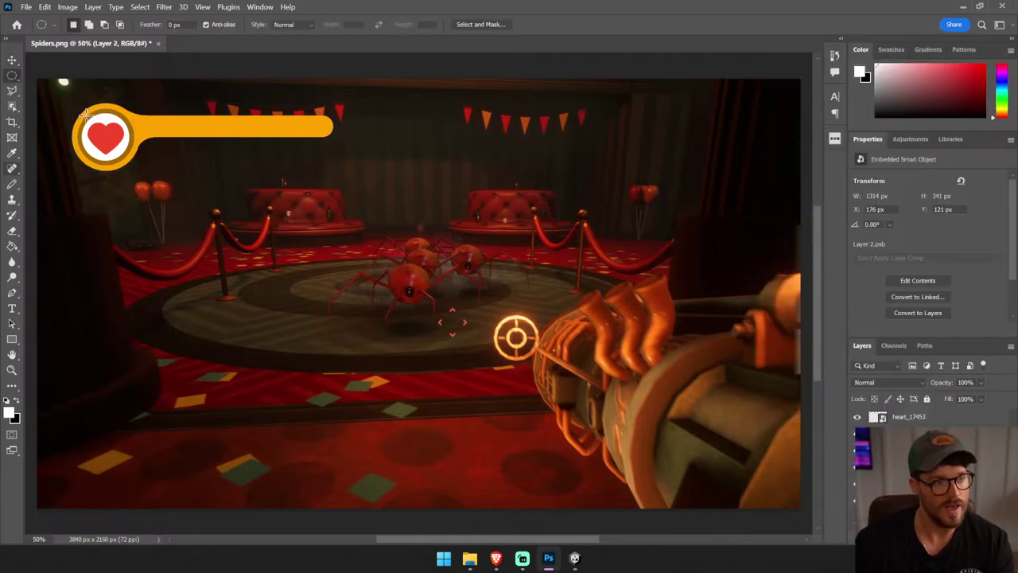
mouse_move(131, 149)
left_mouse_down()
mouse_move(123, 133)
mouse_move(343, 189)
mouse_move(301, 173)
left_mouse_up()
key("ctrl+plus")
key("ctrl+plus")
right_click(300, 170)
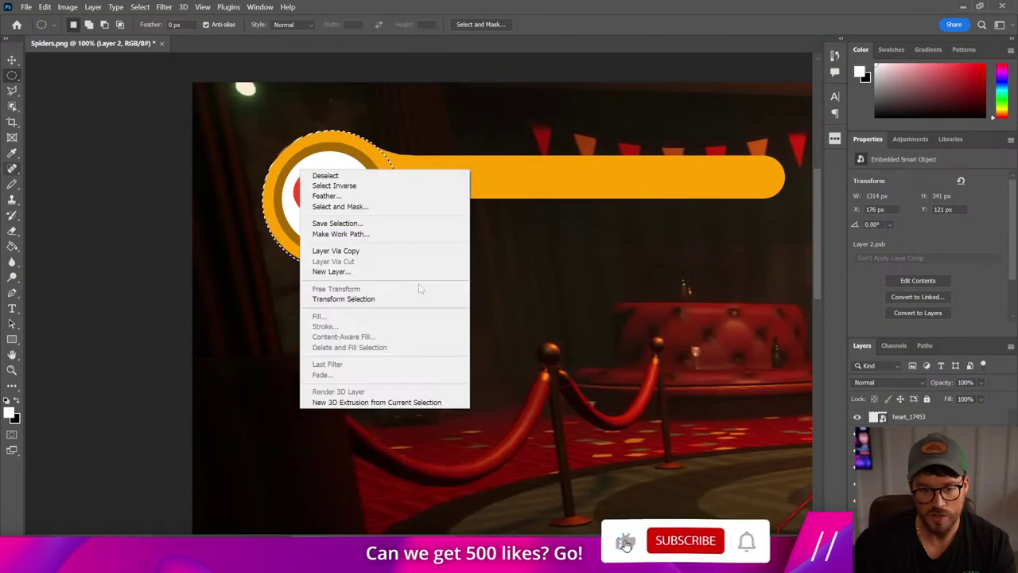
left_click(334, 298)
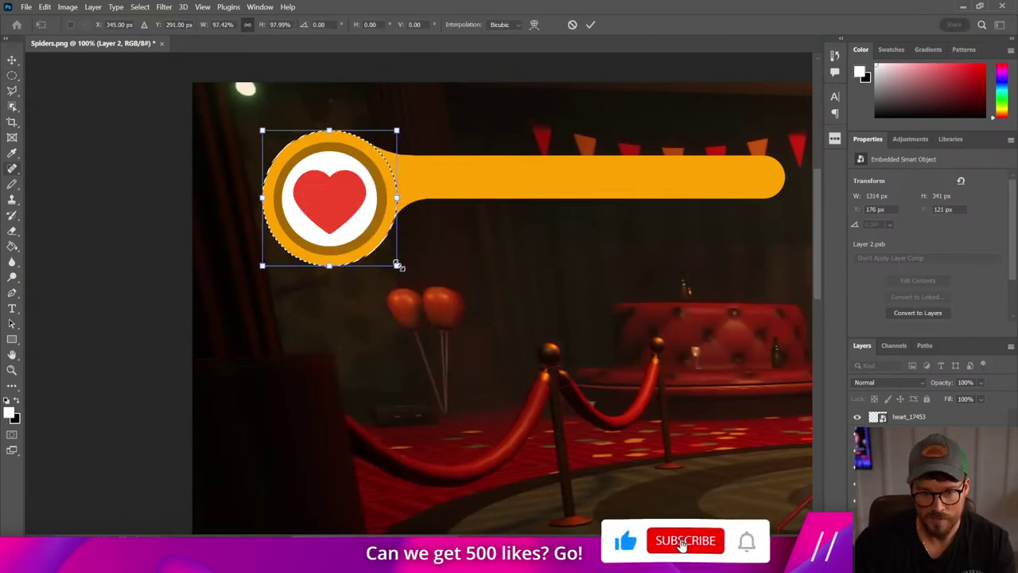
left_click_drag(407, 266, 404, 264)
key("Return")
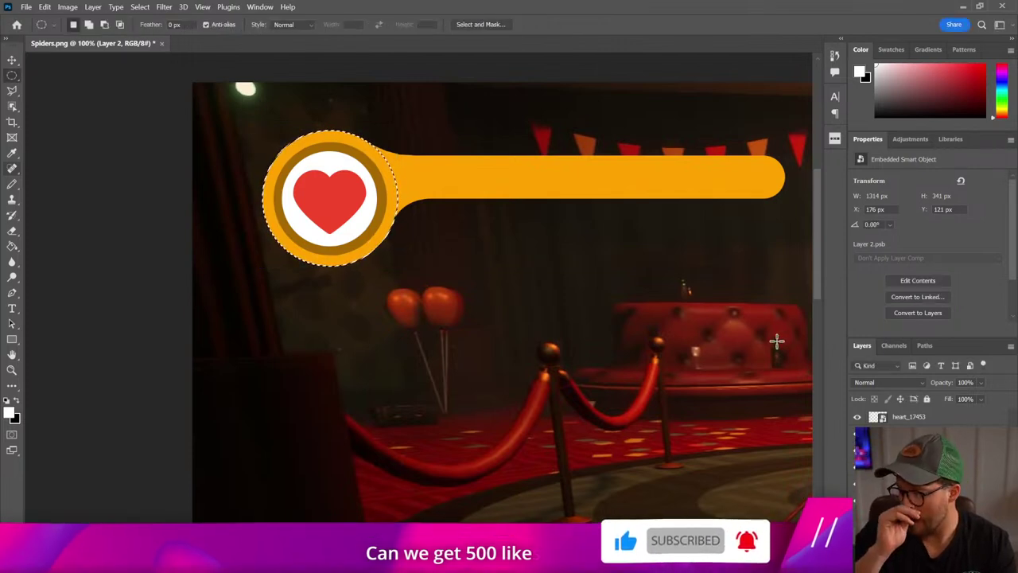
- Invert the selection to outside the badge and add a new empty Layer 6
left_click(140, 7)
left_click(159, 53)
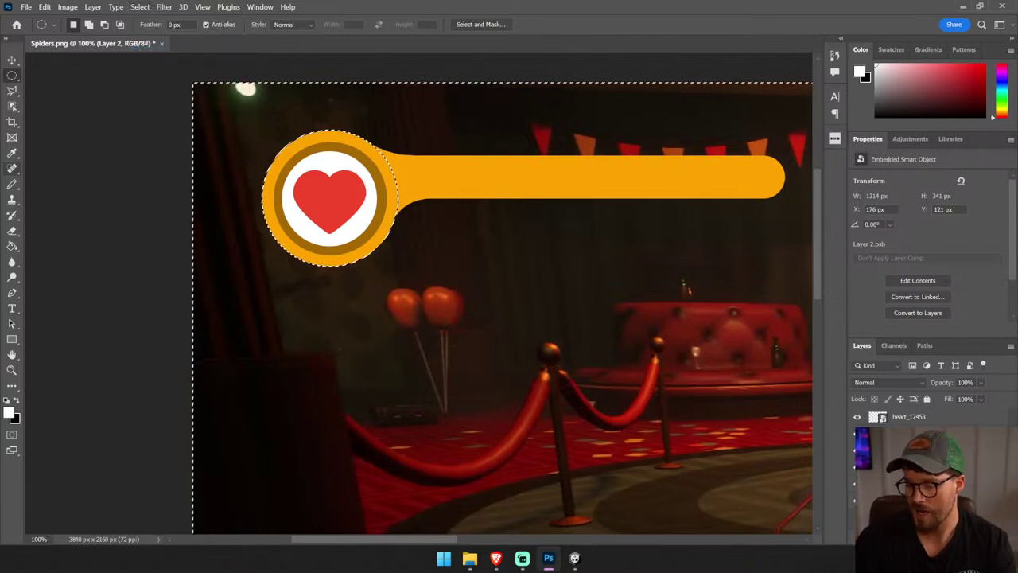
key("ctrl+shift+alt+n")
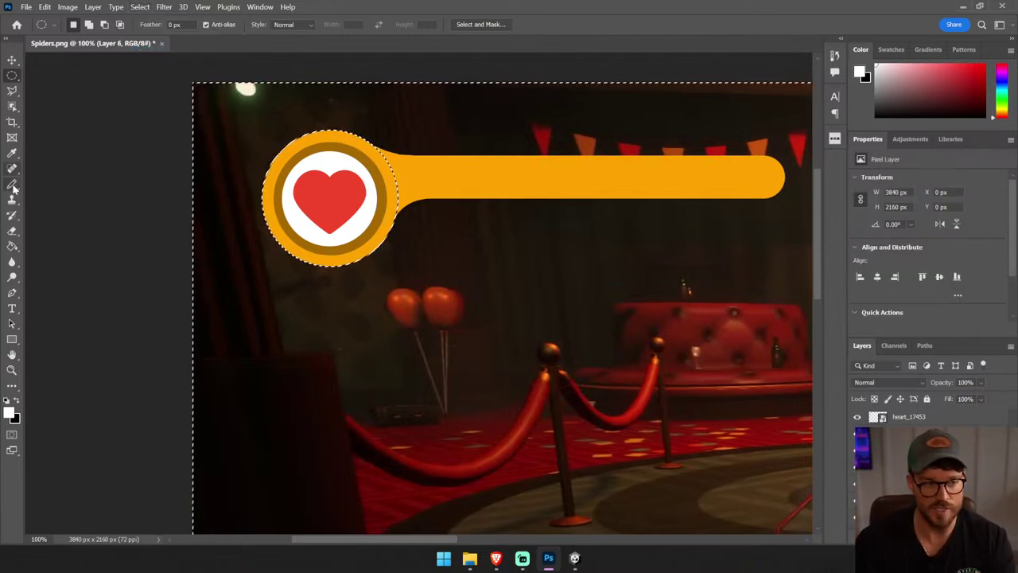
right_click(13, 185)
- Paint a soft black shadow around the badge with a large brush
left_click(85, 182)
left_click(17, 401)
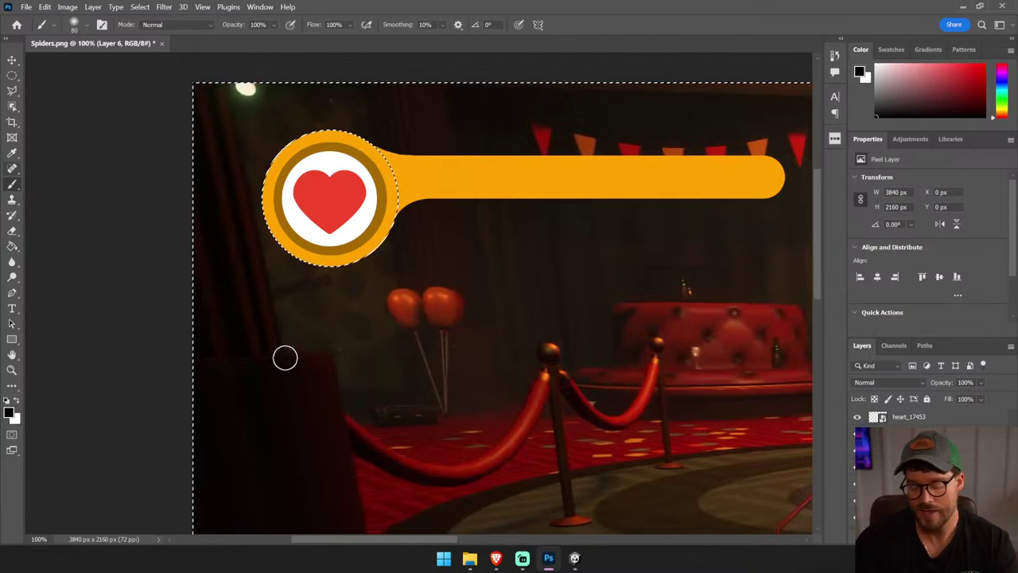
key("bracketright")
key("bracketright")
key("bracketright")
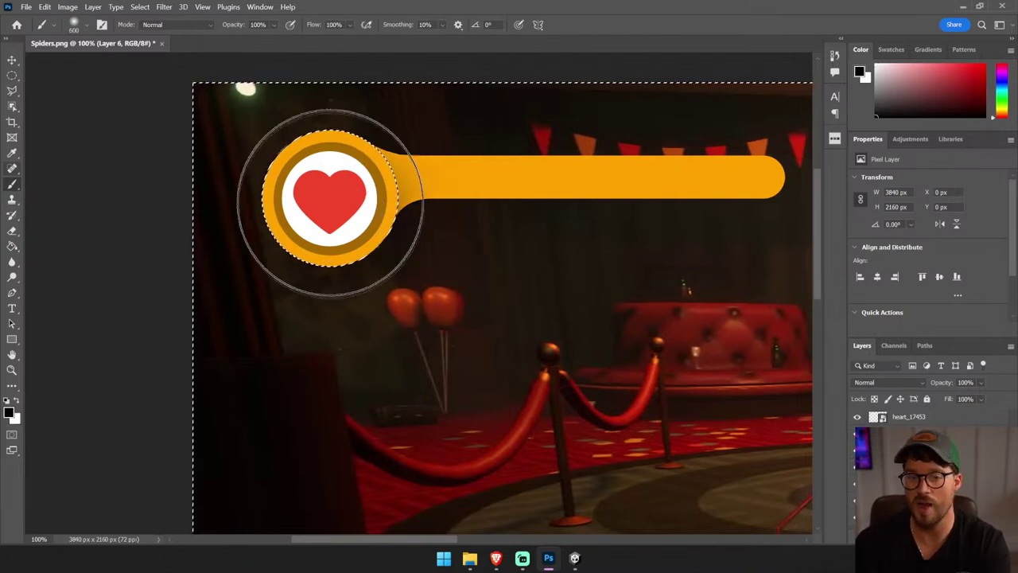
left_click(330, 203)
key("ctrl+d")
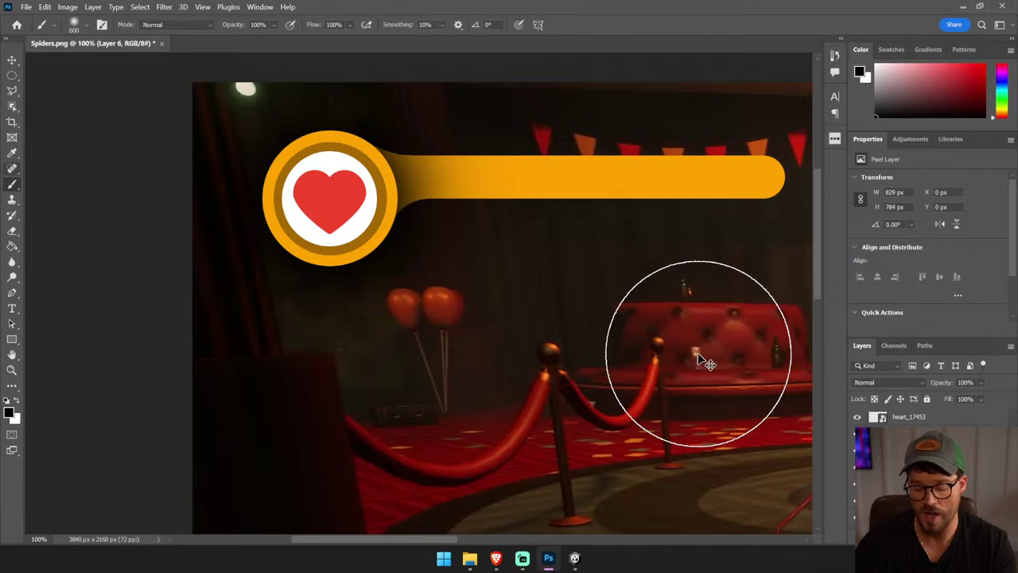
key("ctrl+0")
key("ctrl+minus")
key("ctrl+minus")
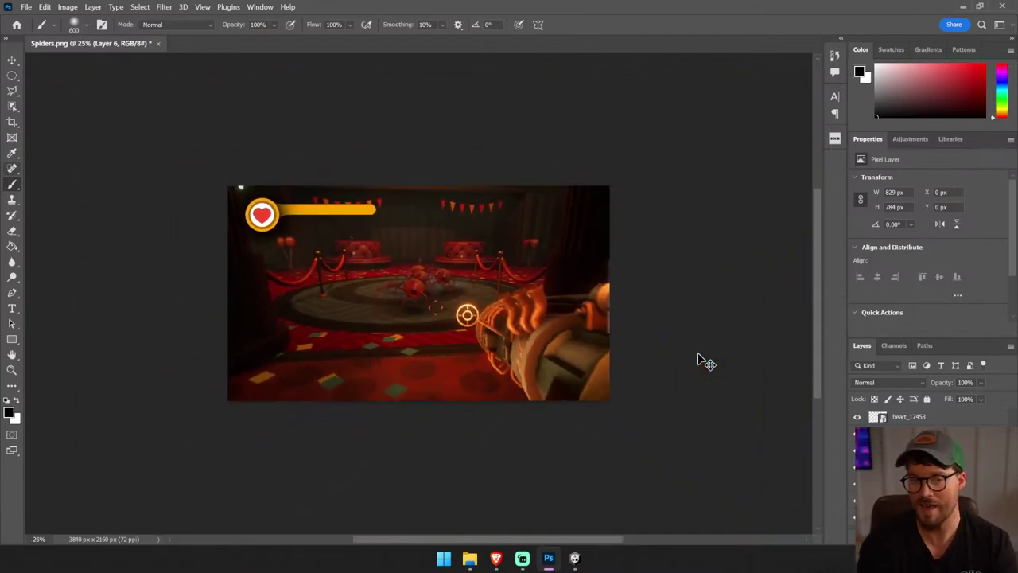
key("ctrl+0")
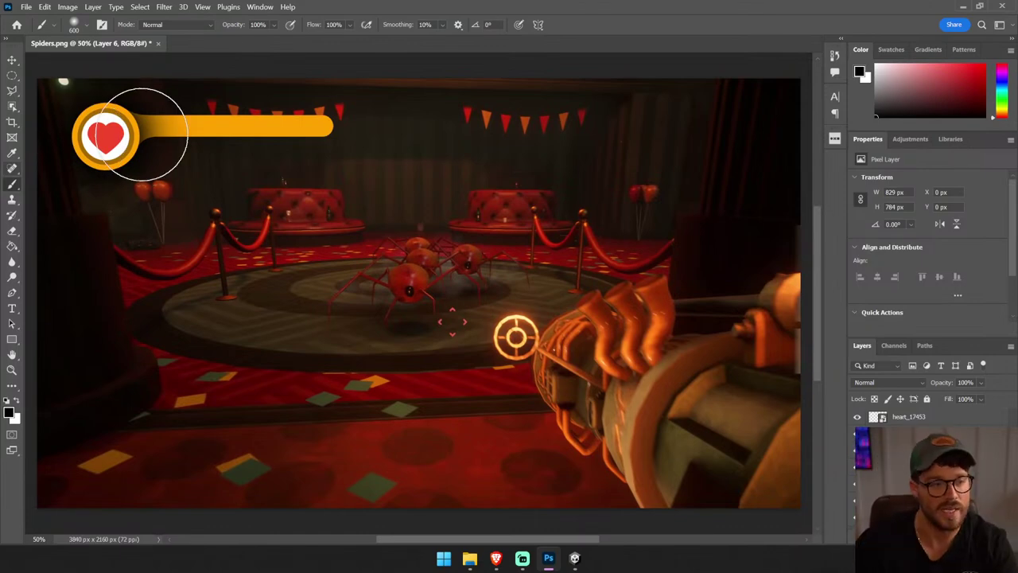
- Align the heart to the ring's horizontal and vertical centres
key("v")
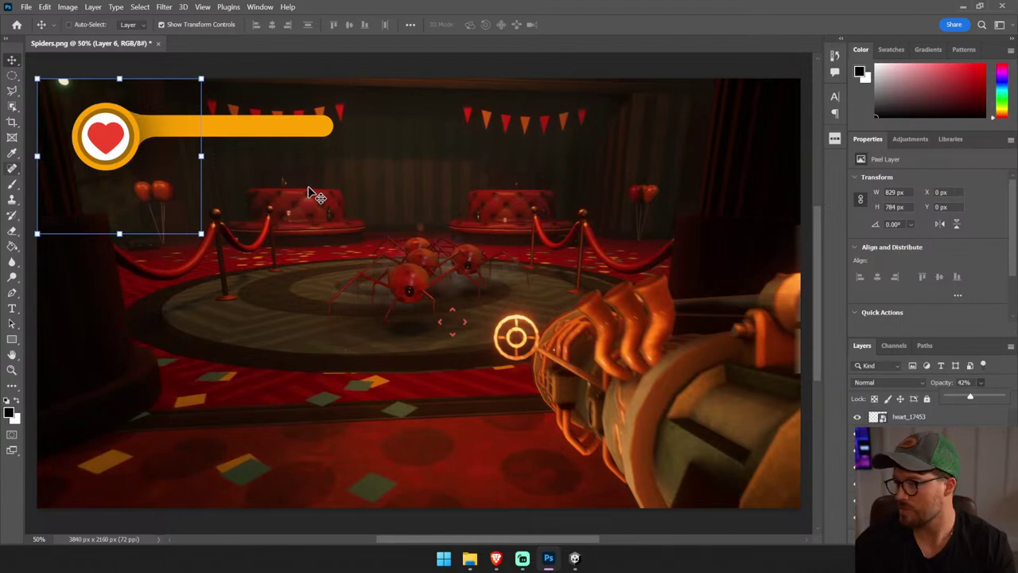
key("m")
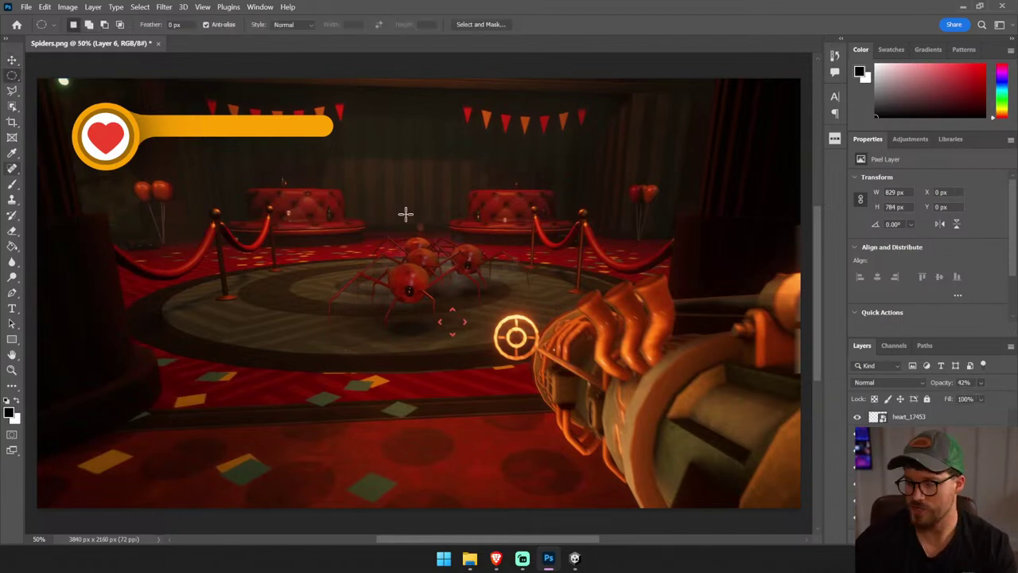
scroll(64, 107, "up", 6)
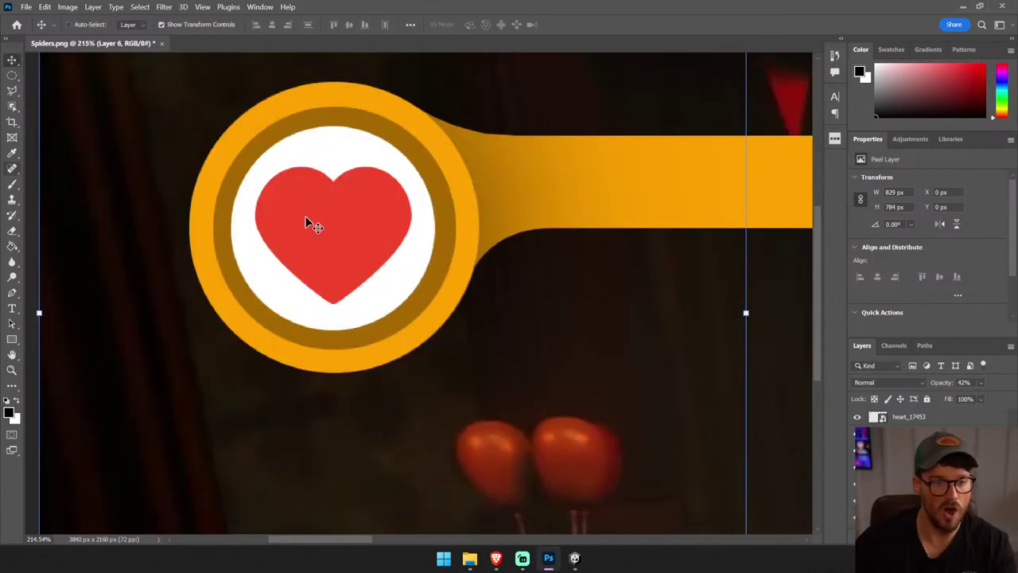
key("v")
left_click(305, 215)
key("ctrl+alt+a")
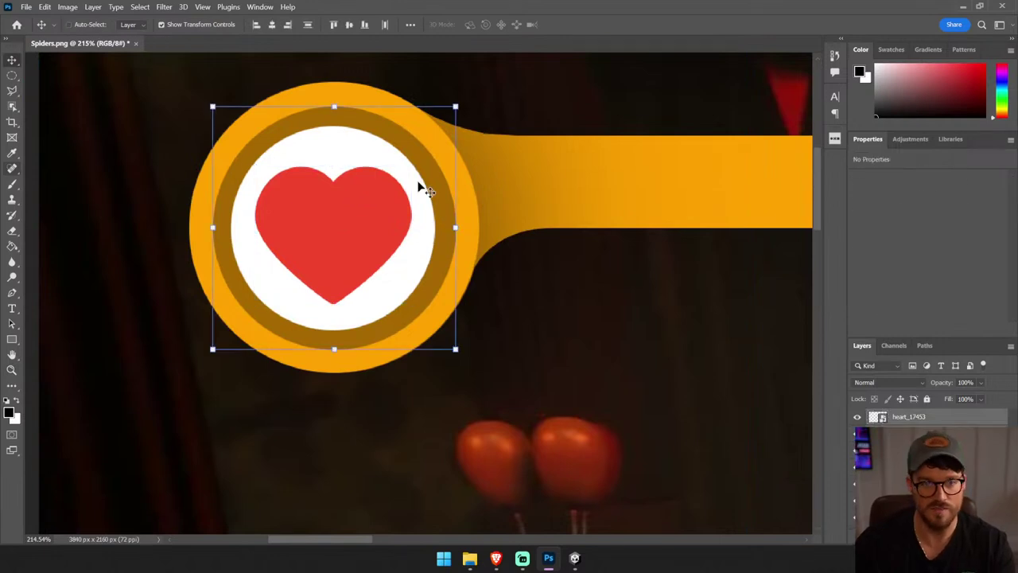
left_click(349, 25)
left_click(272, 24)
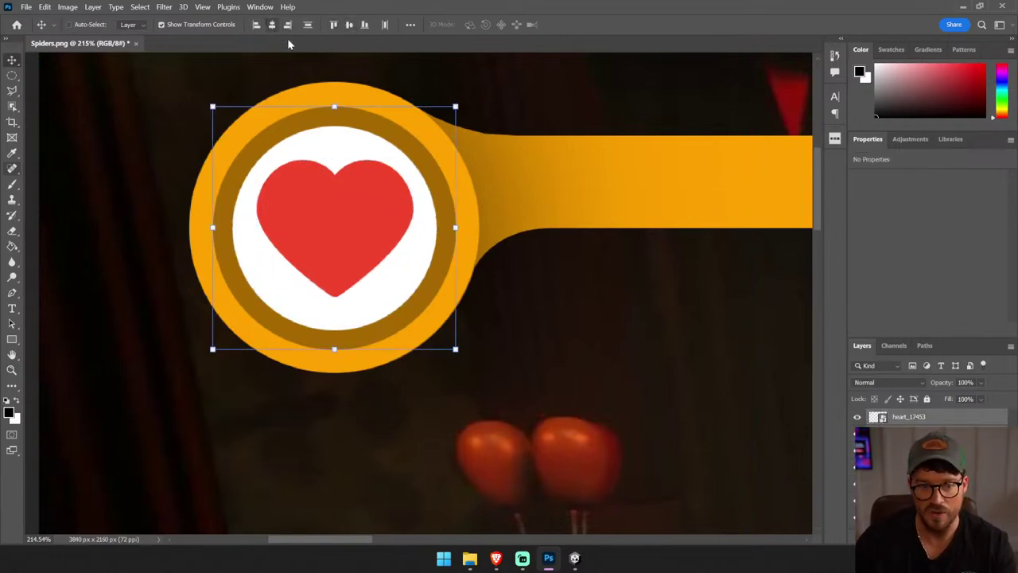
key("Left")
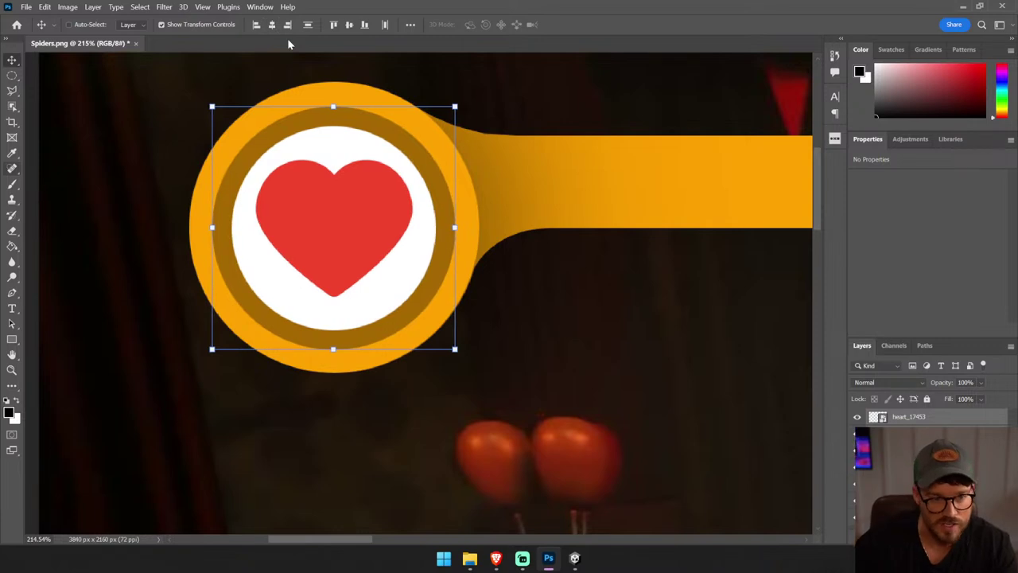
left_click(347, 259)
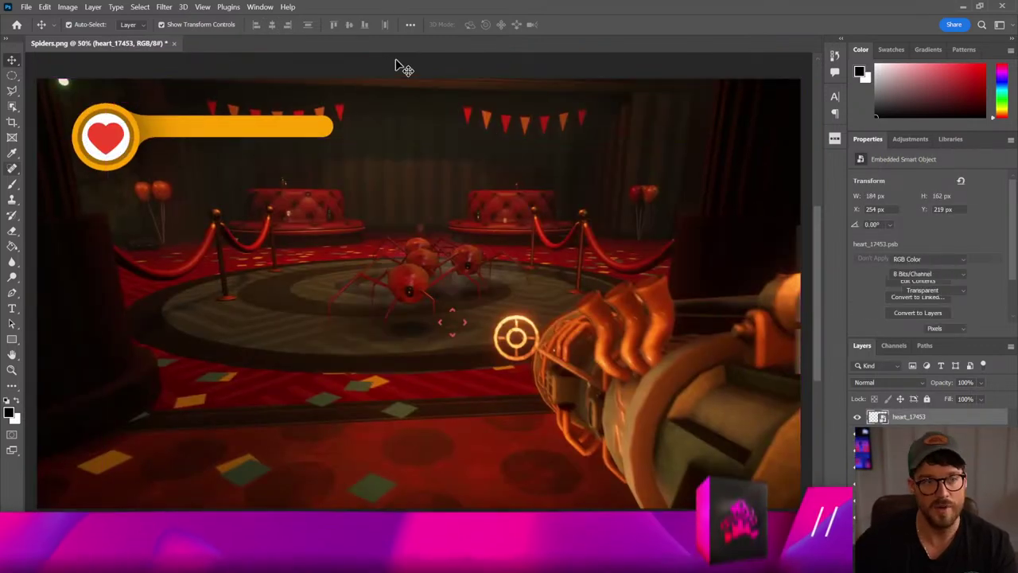
- Start Save As and browse to the Unity project's Father 2022 > Assets > Art > UI folder
key("ctrl+shift+s")
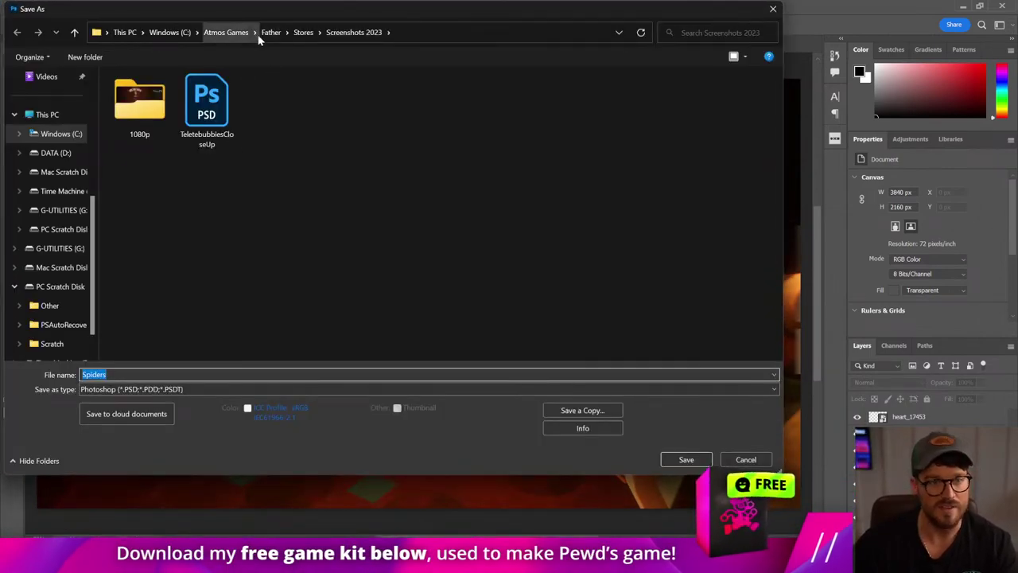
left_click(270, 33)
double_click(135, 97)
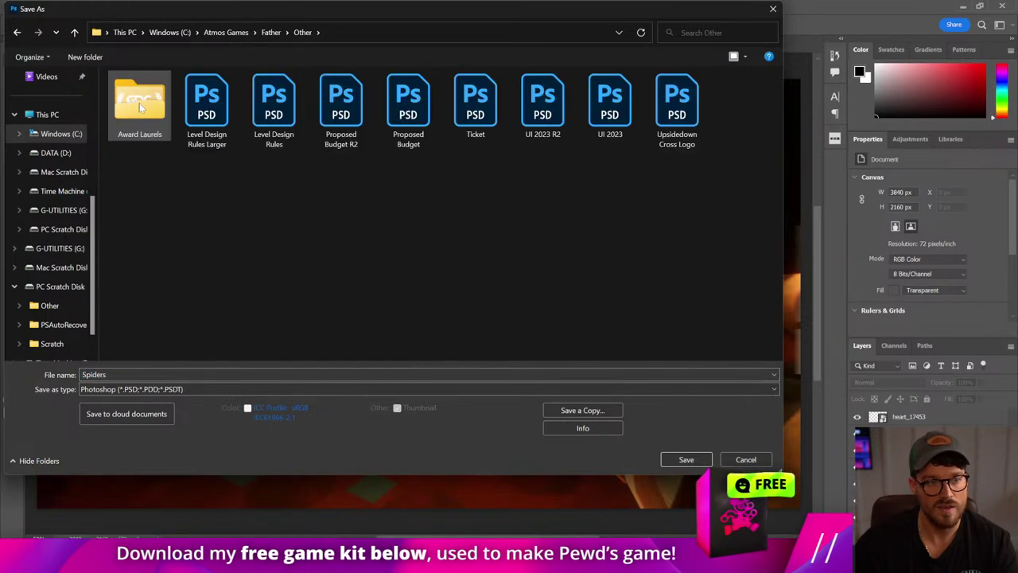
left_click(271, 33)
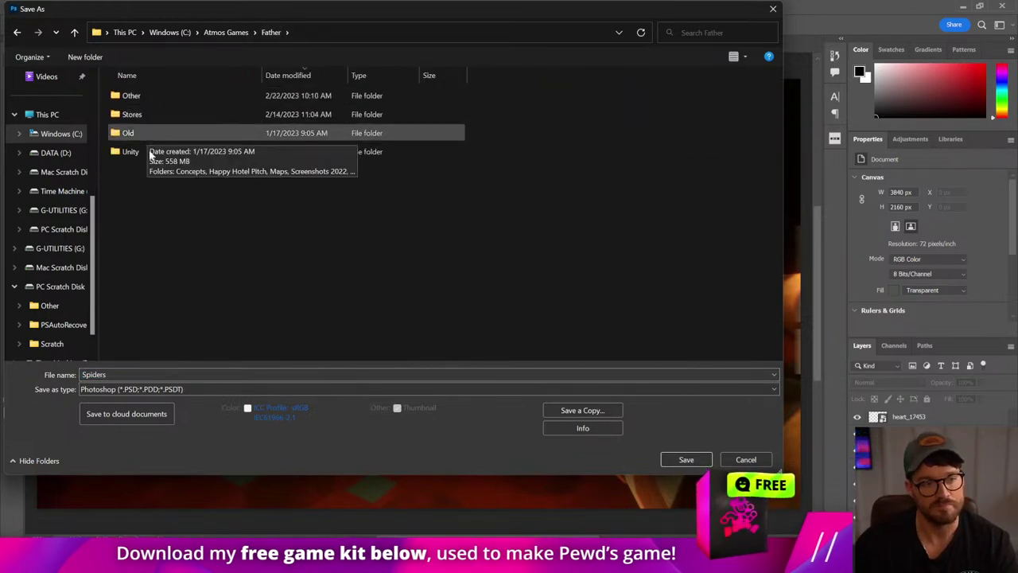
double_click(156, 149)
double_click(143, 97)
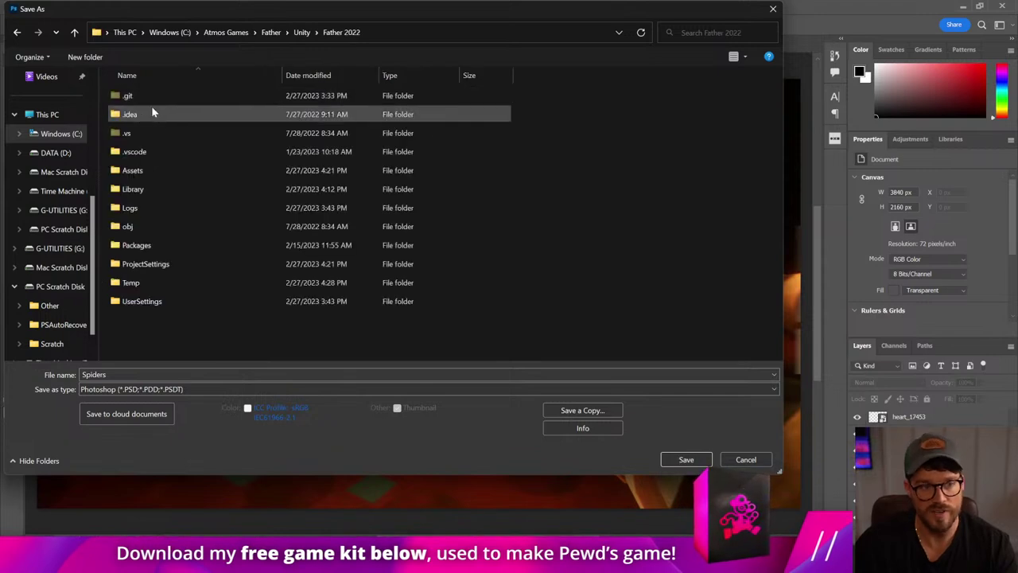
double_click(155, 170)
left_click(147, 169)
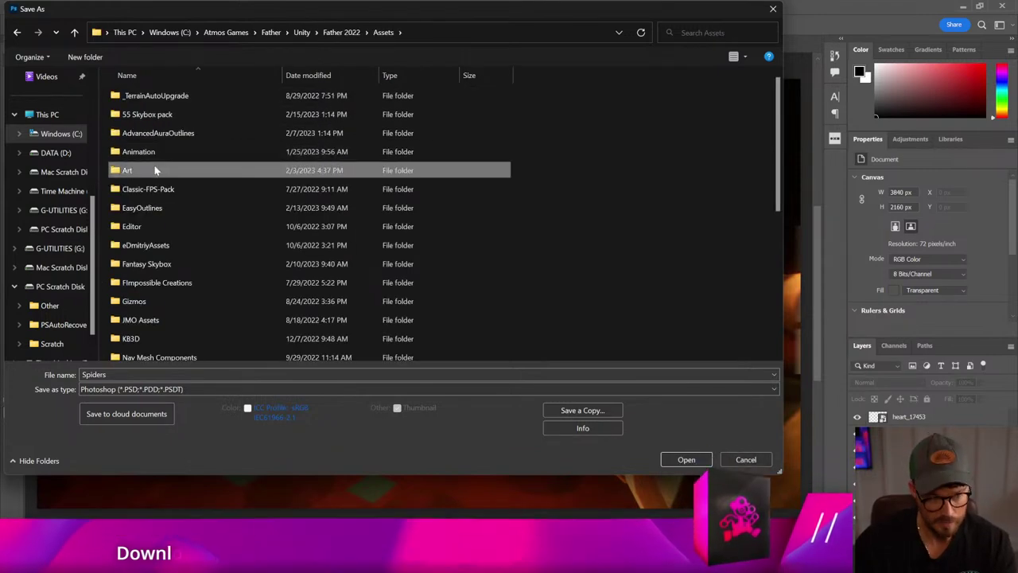
double_click(132, 170)
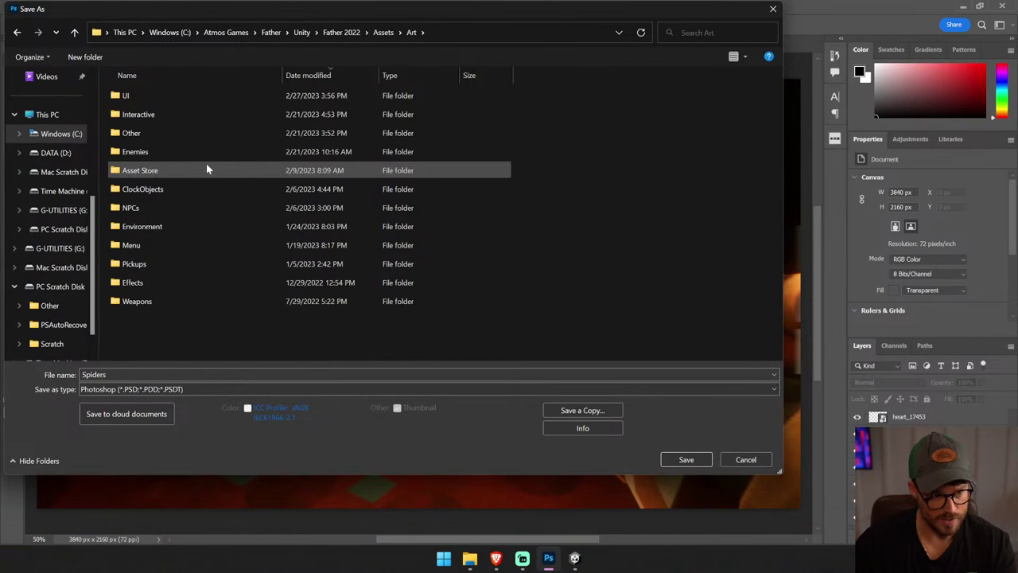
double_click(134, 99)
- Name the file UI R2 and confirm the save
double_click(111, 373)
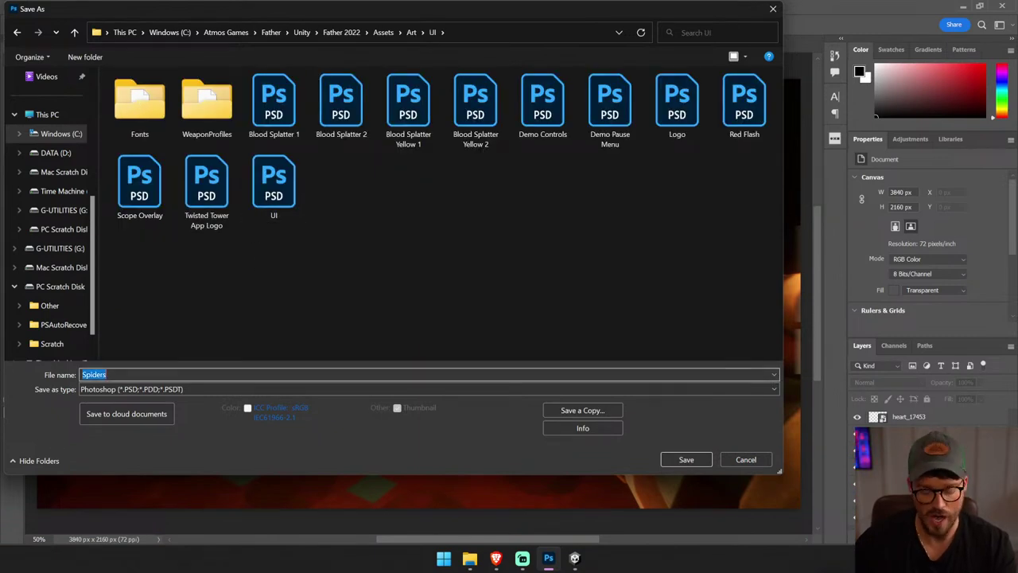
type("UI")
key("Escape")
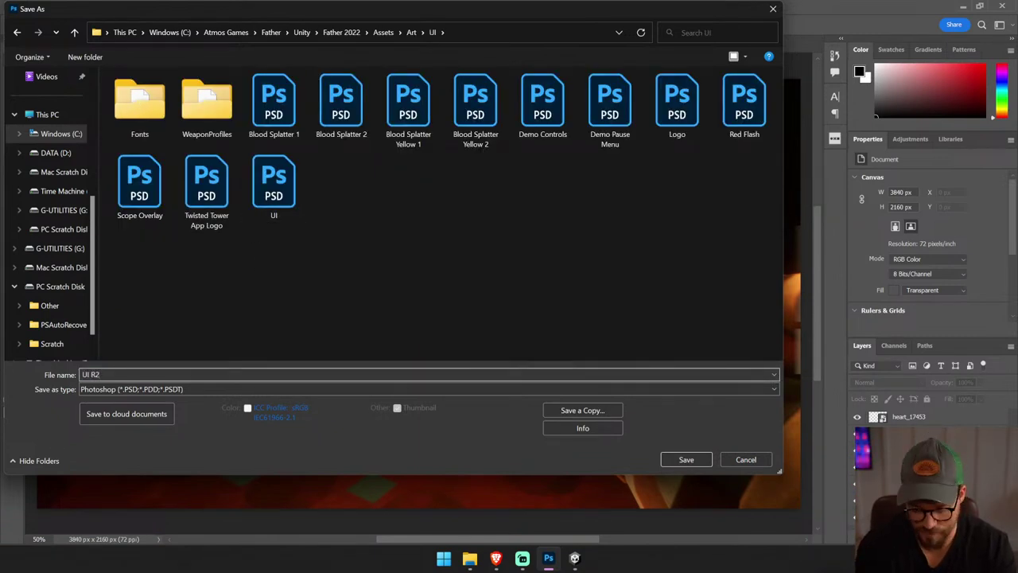
key("Return")
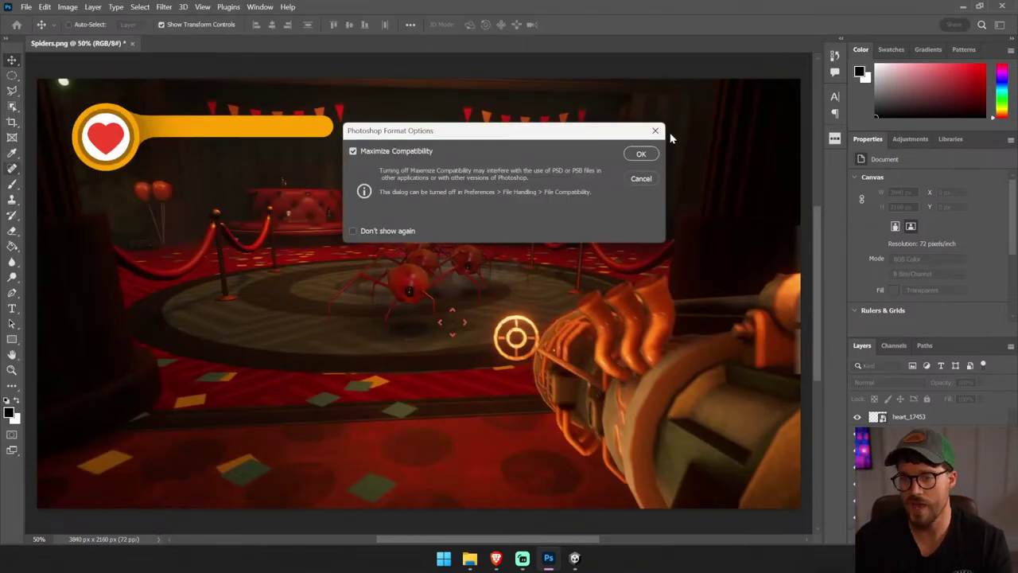
- Finish saving UI R2 with maximum compatibility, then zoom in on the heart badge
left_click(641, 154)
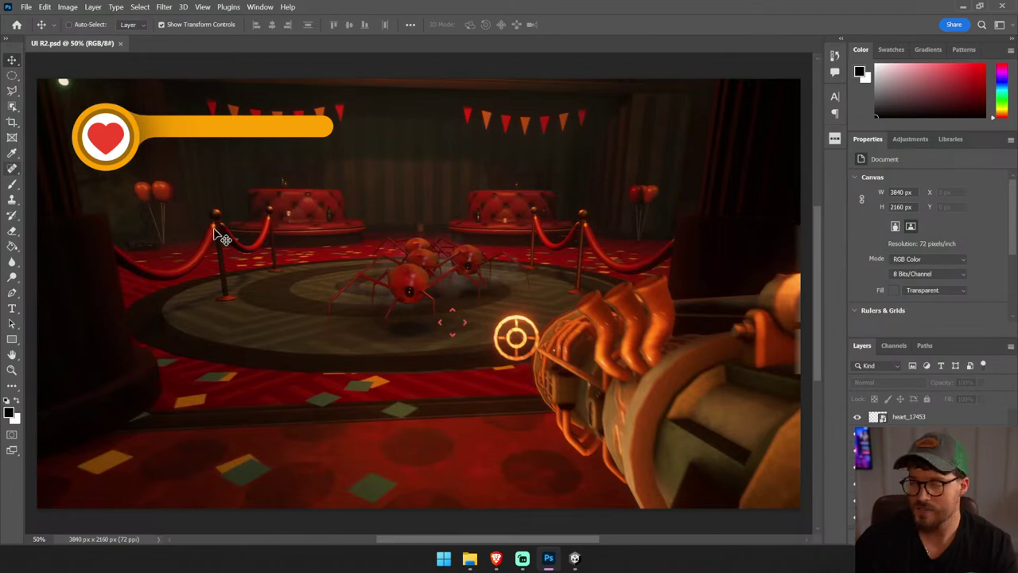
left_click(155, 139)
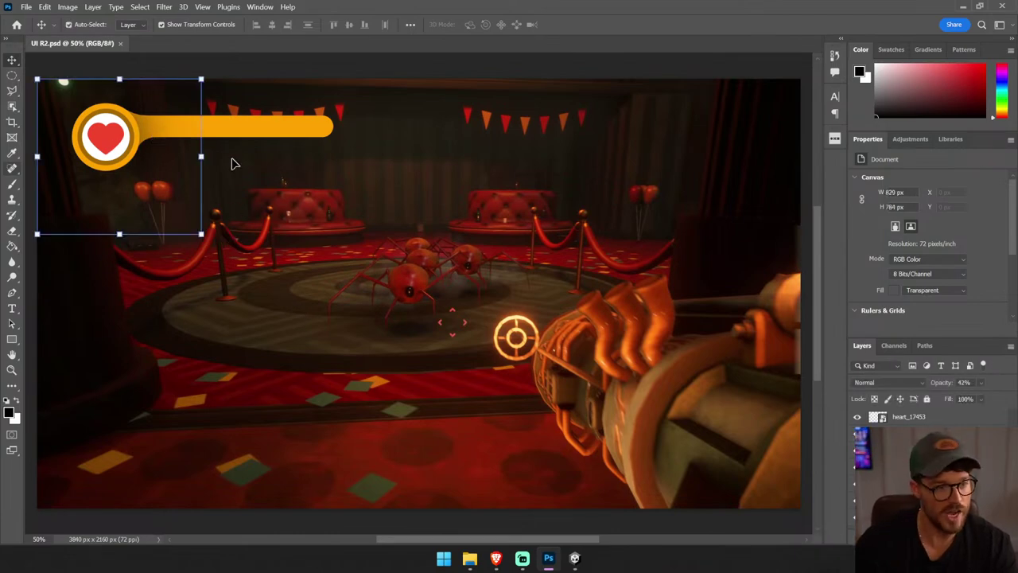
key("z")
left_click_drag(156, 177, 157, 179)
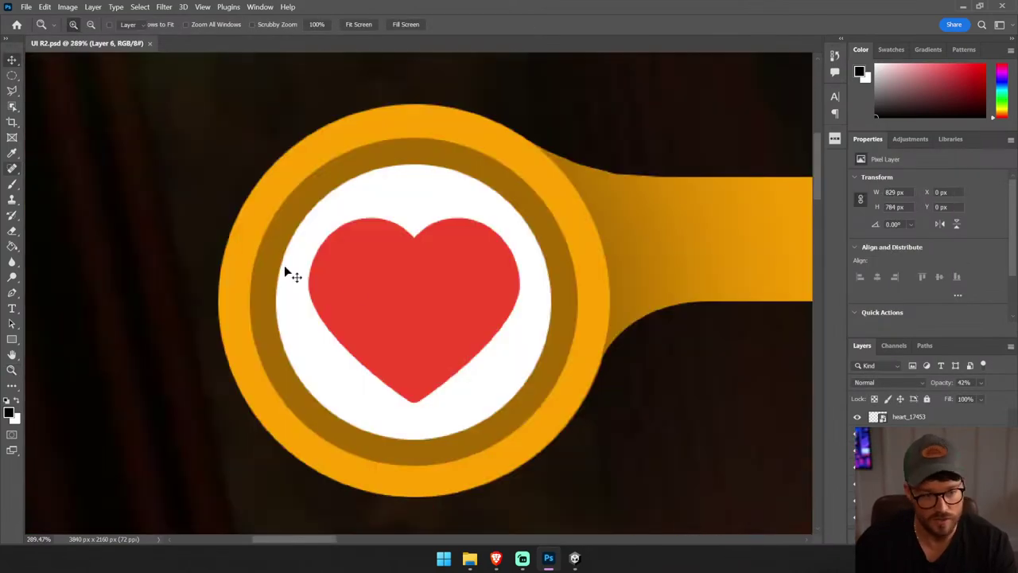
key("v")
left_click(491, 434)
left_click(440, 361)
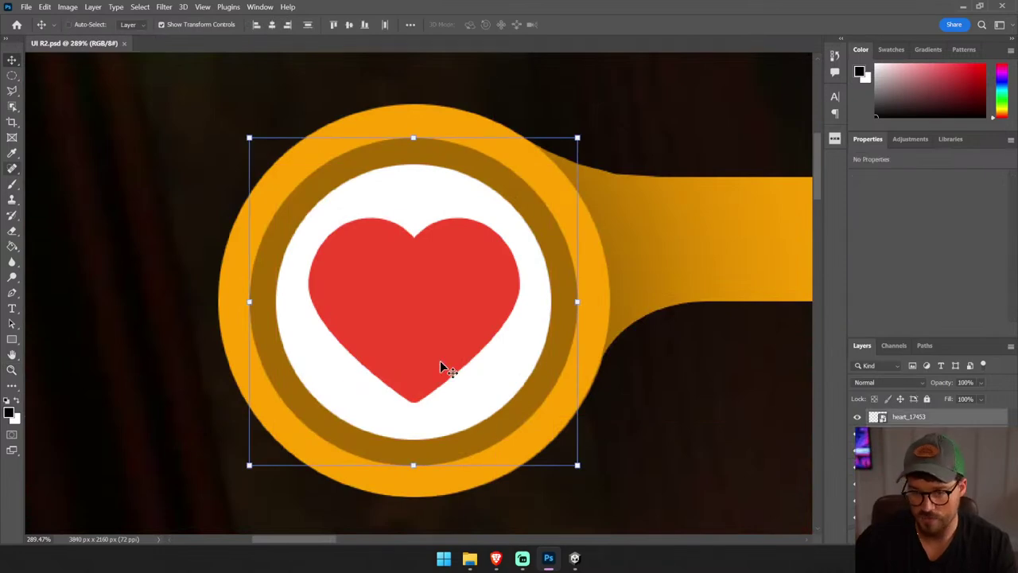
key("ctrl+0")
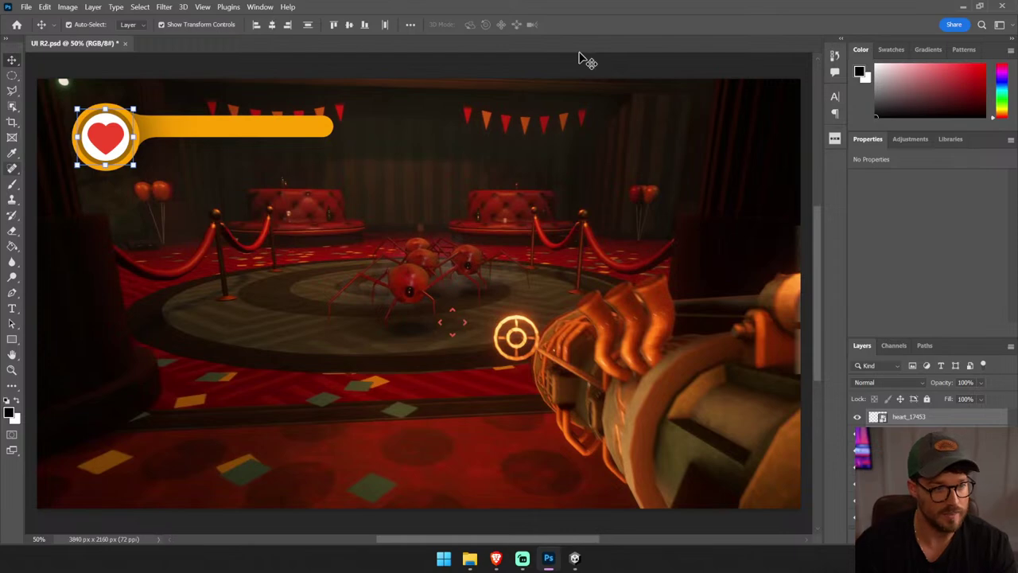
key("z")
left_click_drag(154, 189, 260, 197)
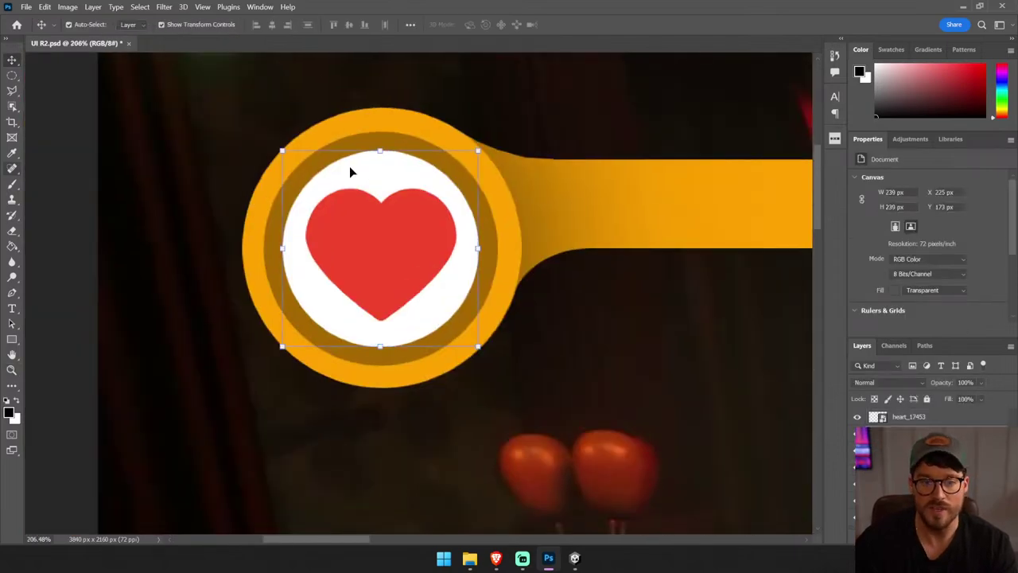
- Scale the white circle up to about 262 px from its corners and commit
key("ctrl+t")
left_click_drag(282, 150, 273, 141)
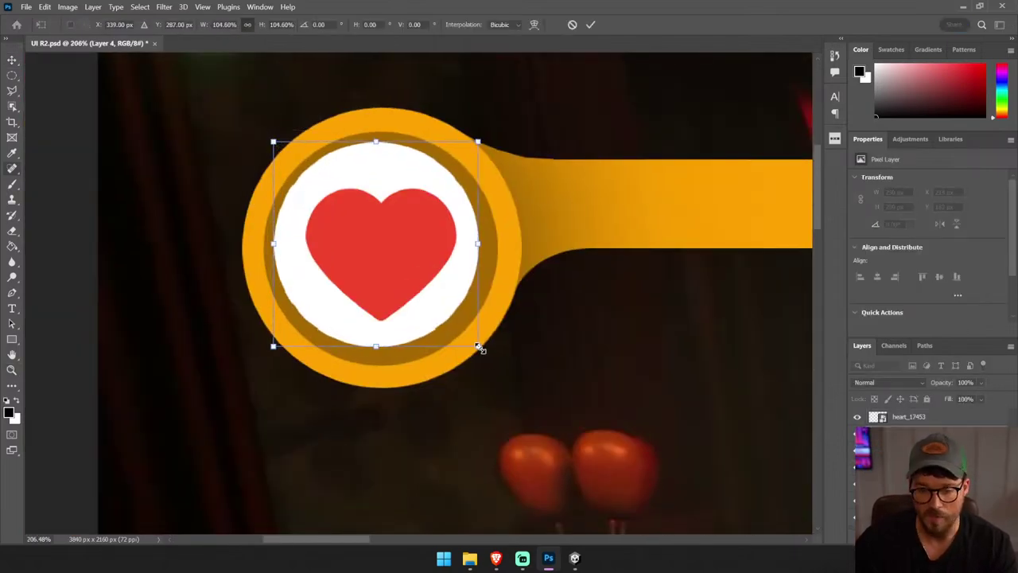
left_click_drag(478, 348, 487, 353)
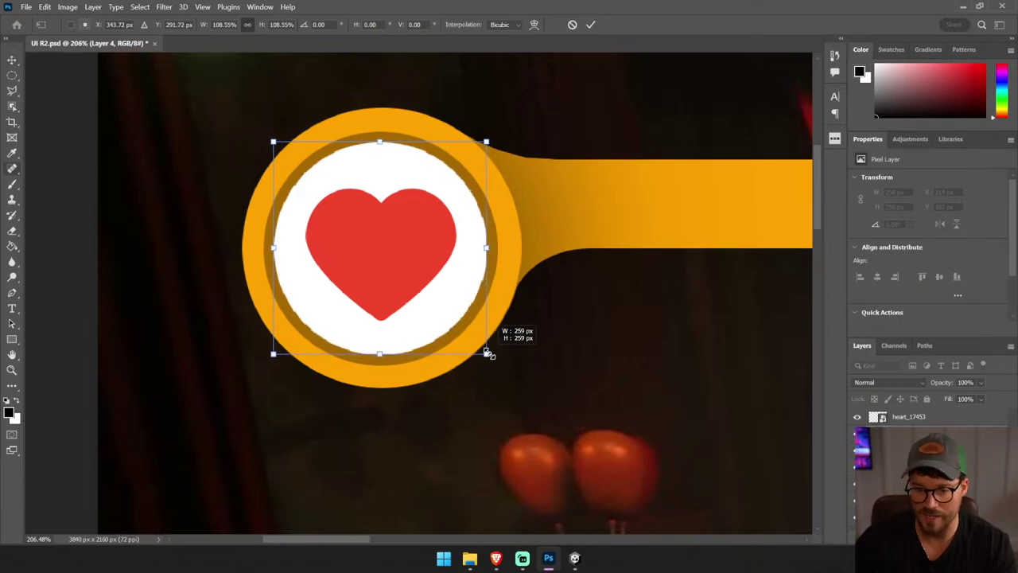
key("ctrl+z")
left_click_drag(283, 149, 273, 140)
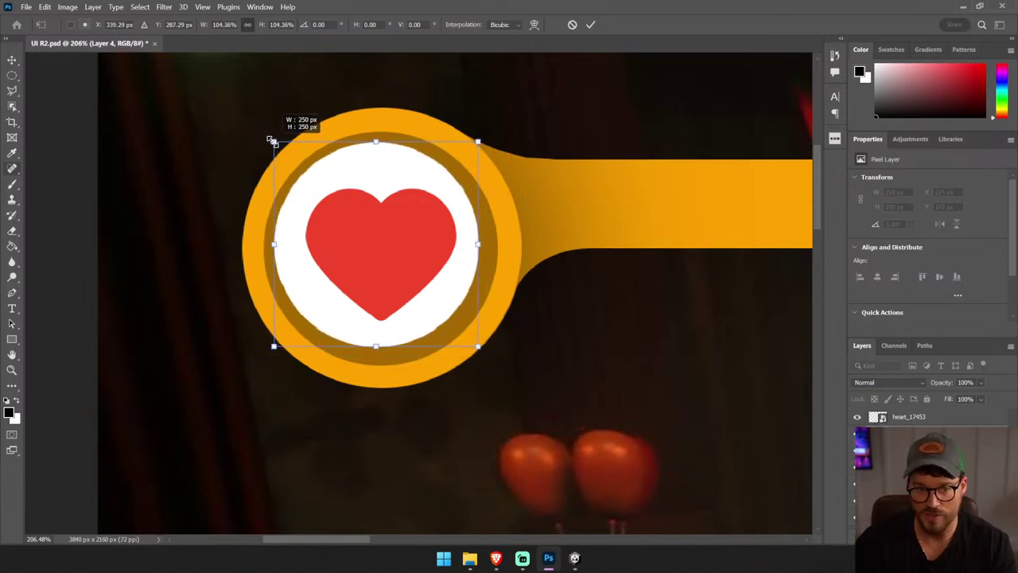
left_click_drag(484, 354, 490, 359)
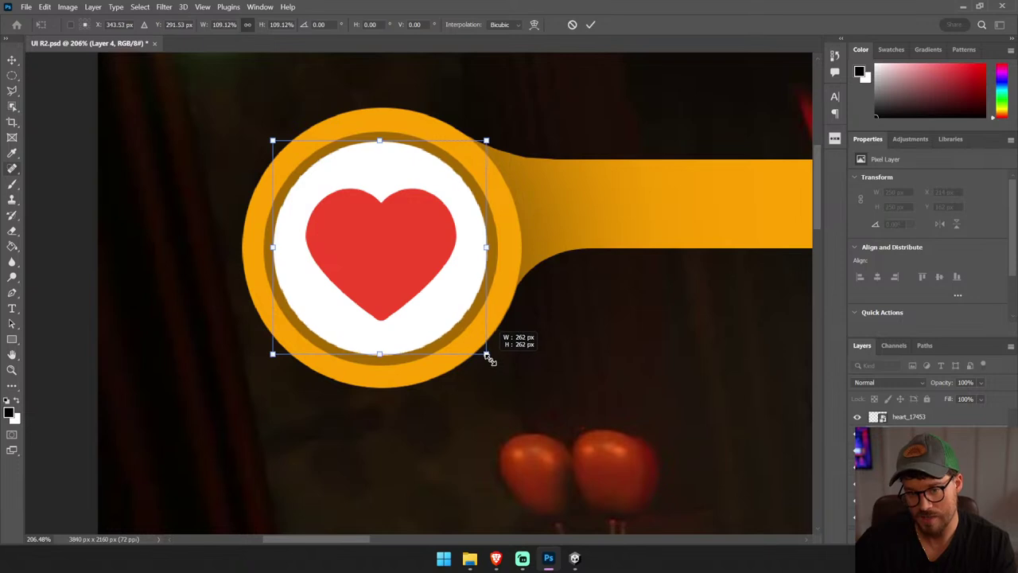
key("Return")
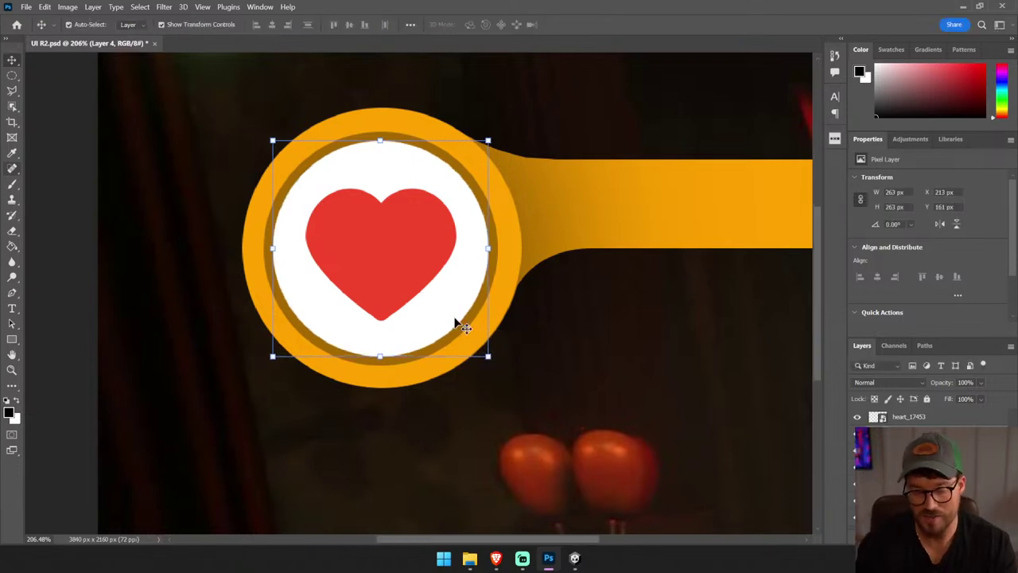
- Reselect the white circle layer and zoom back in on the heart badge
key("ctrl+0")
left_click(433, 68)
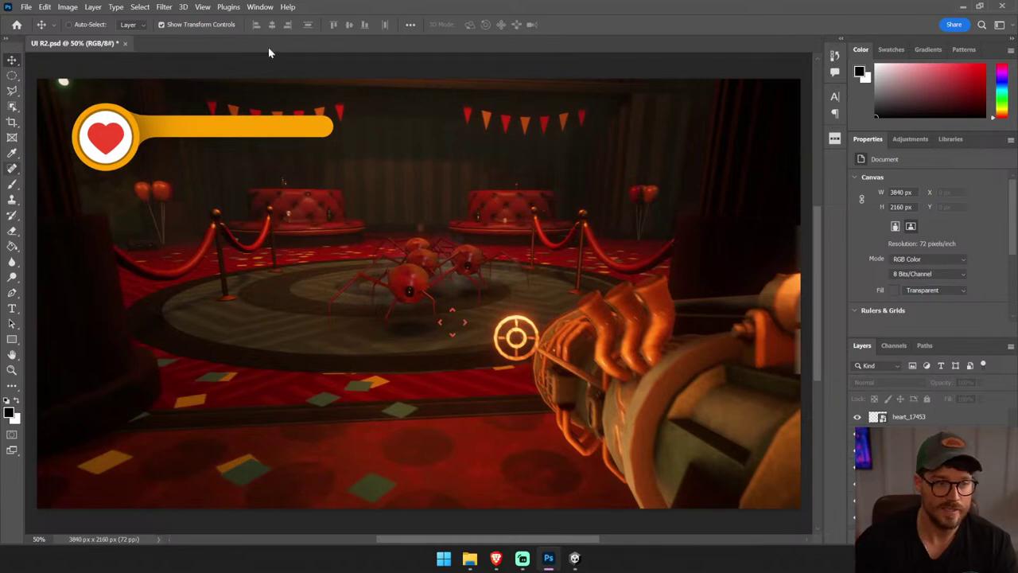
left_click(116, 127, "ctrl")
scroll(320, 265, "up", 5)
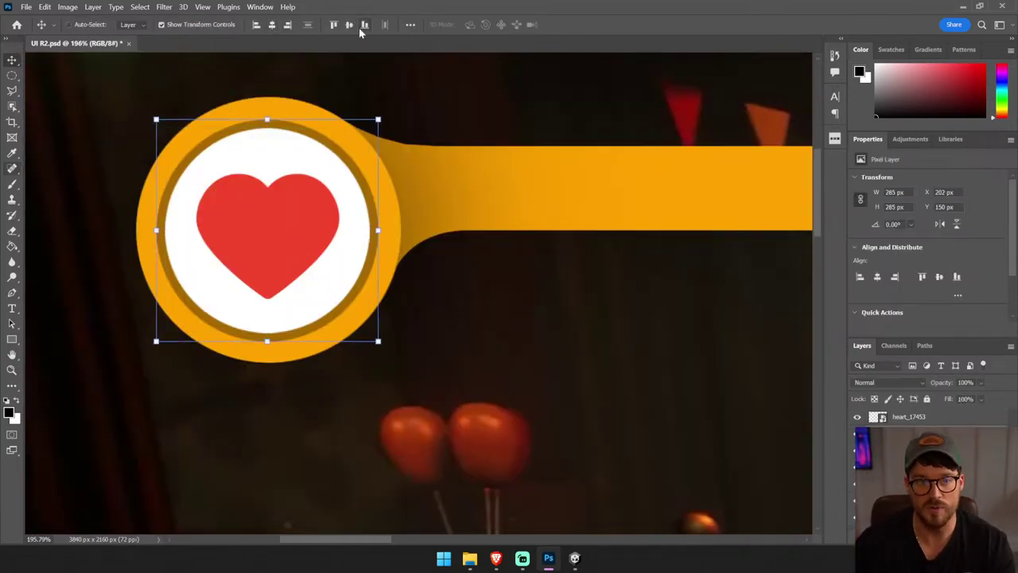
left_click(360, 182)
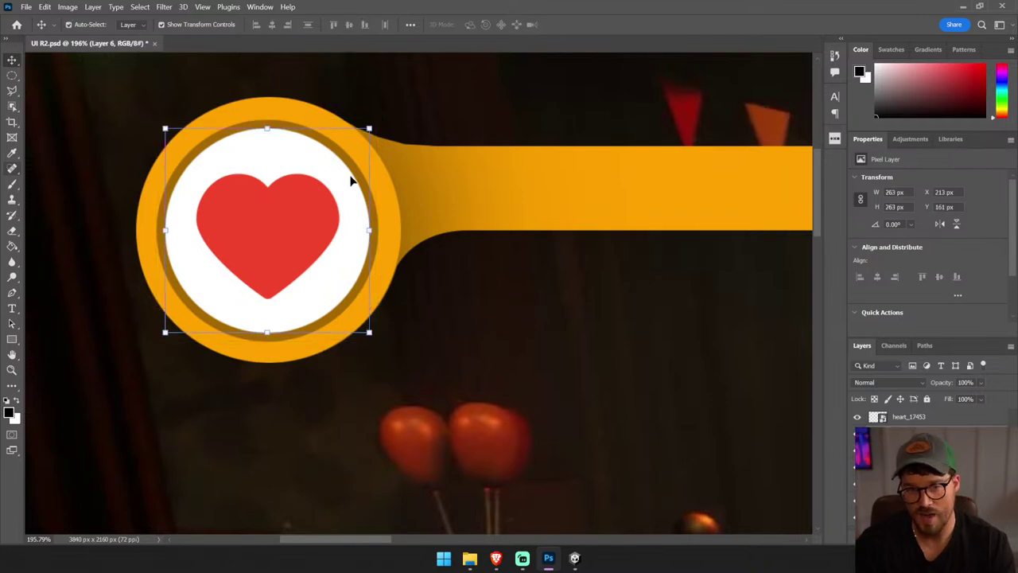
key("ctrl+minus")
key("ctrl+minus")
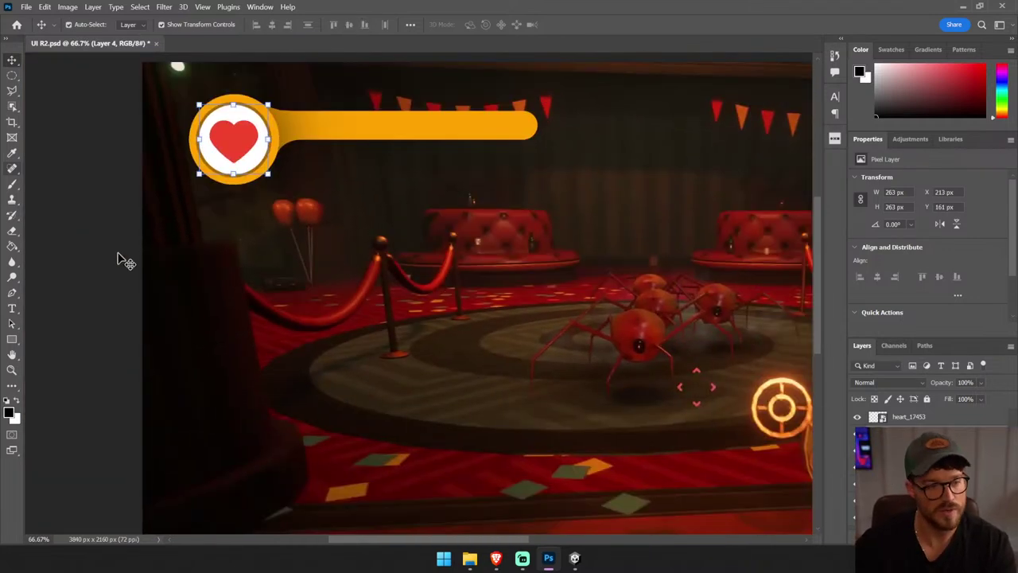
left_click(124, 261)
key("ctrl+minus")
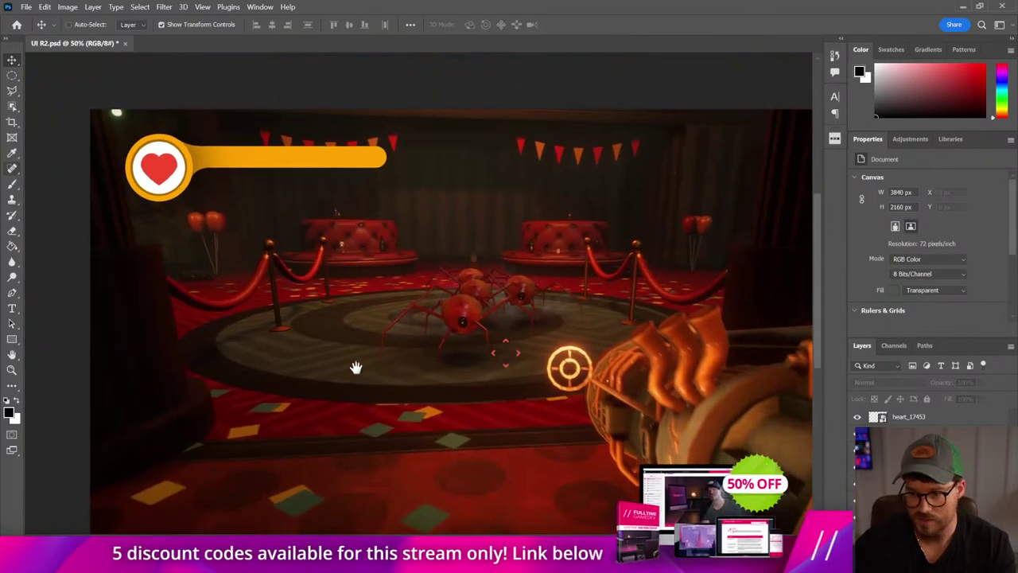
left_click_drag(352, 364, 313, 352)
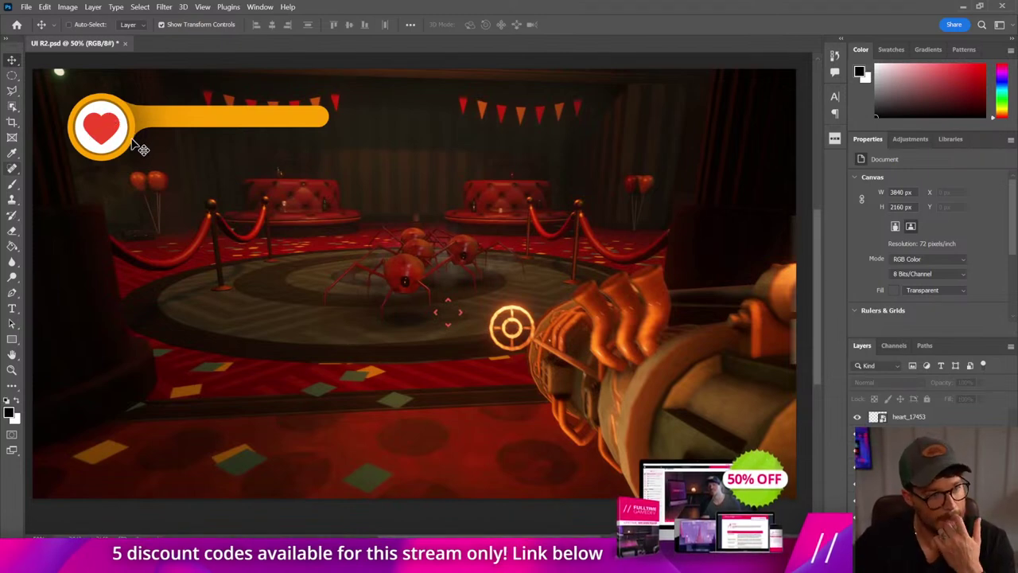
key("z")
left_click_drag(64, 173, 144, 81)
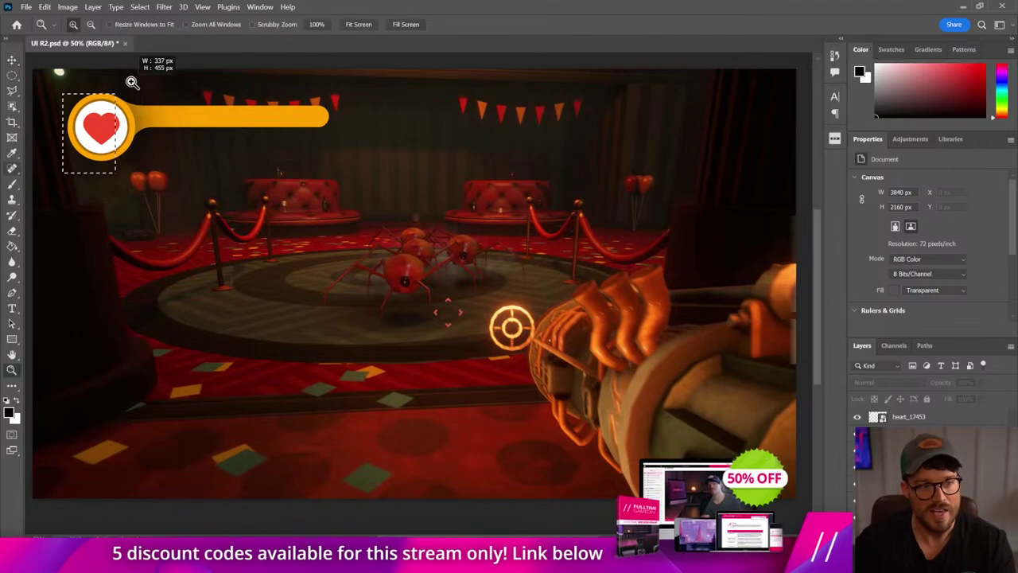
- Shrink the white circle to 261 px and align it vertically centred with the ring
key("ctrl+t")
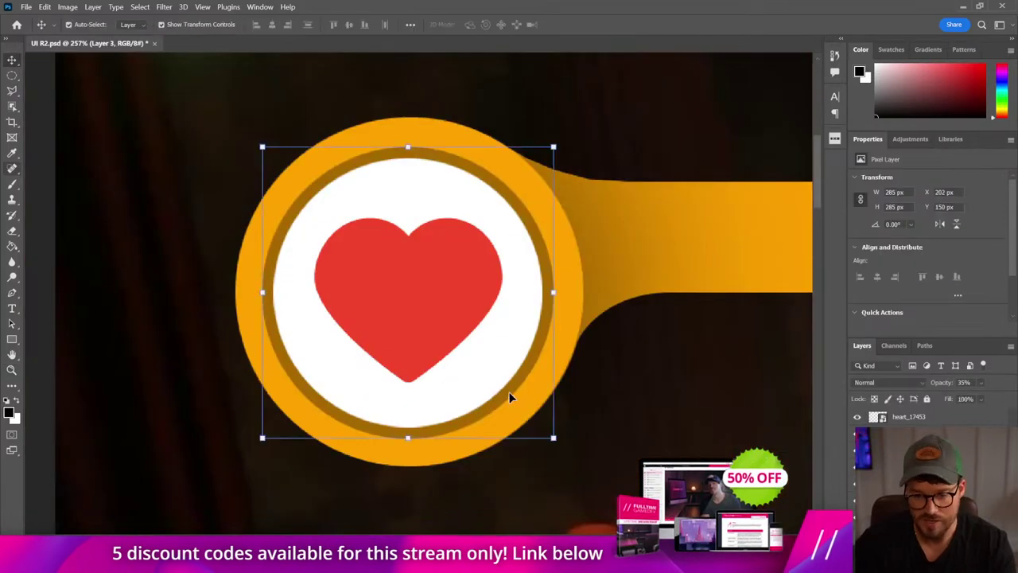
left_click_drag(539, 427, 538, 424)
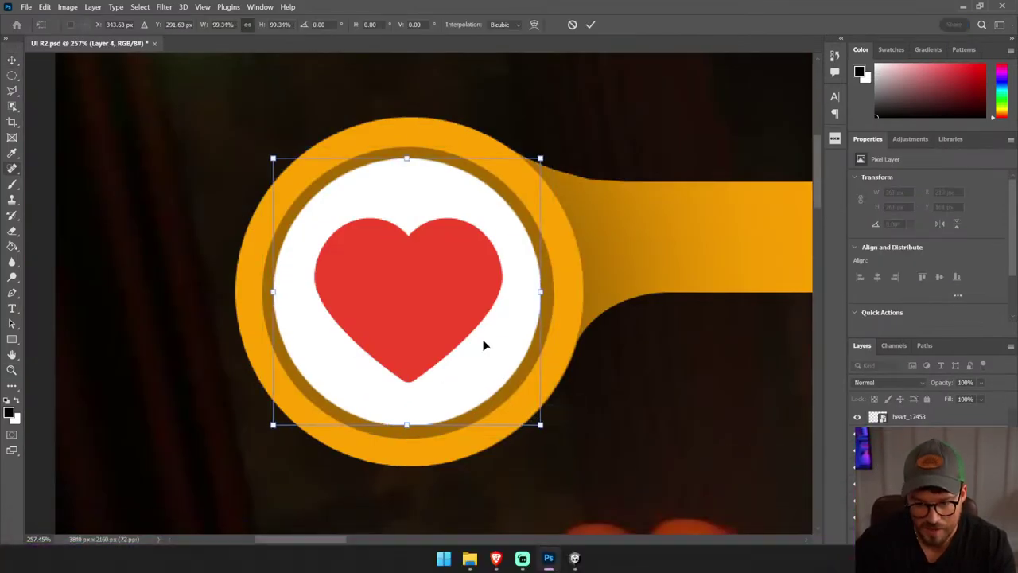
key("Return")
left_click(487, 392, "ctrl+shift")
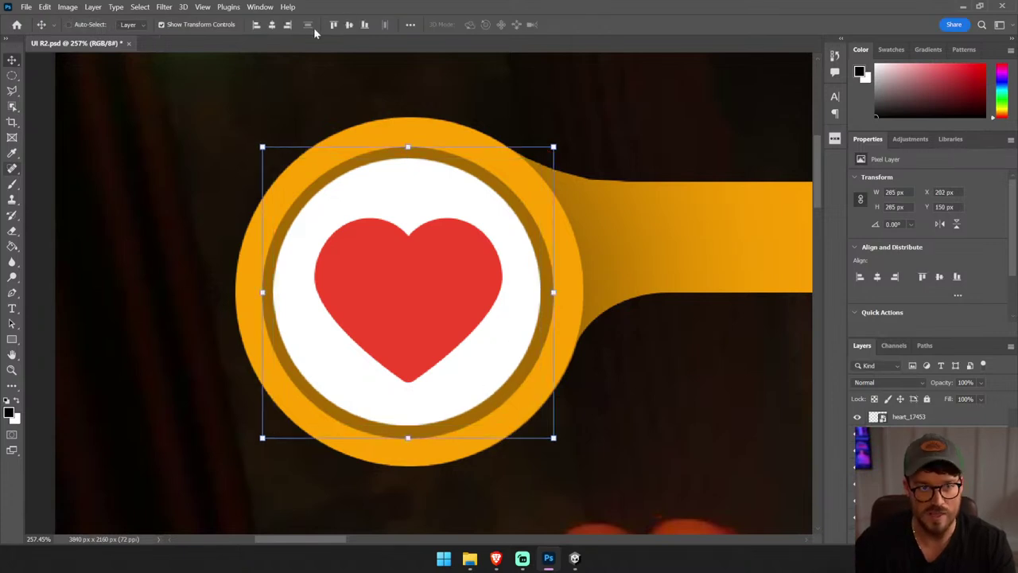
left_click(350, 26)
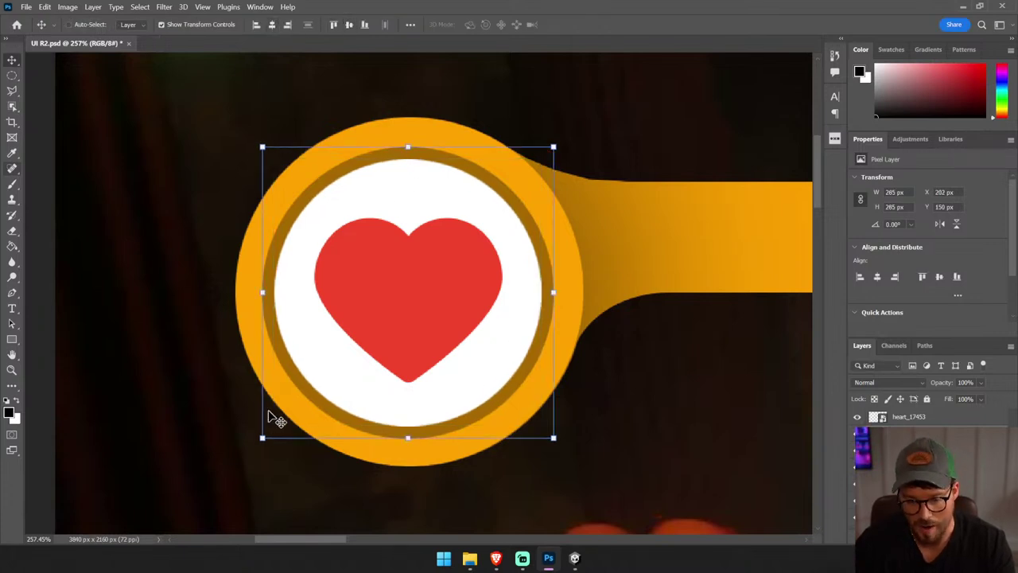
key("ctrl+0")
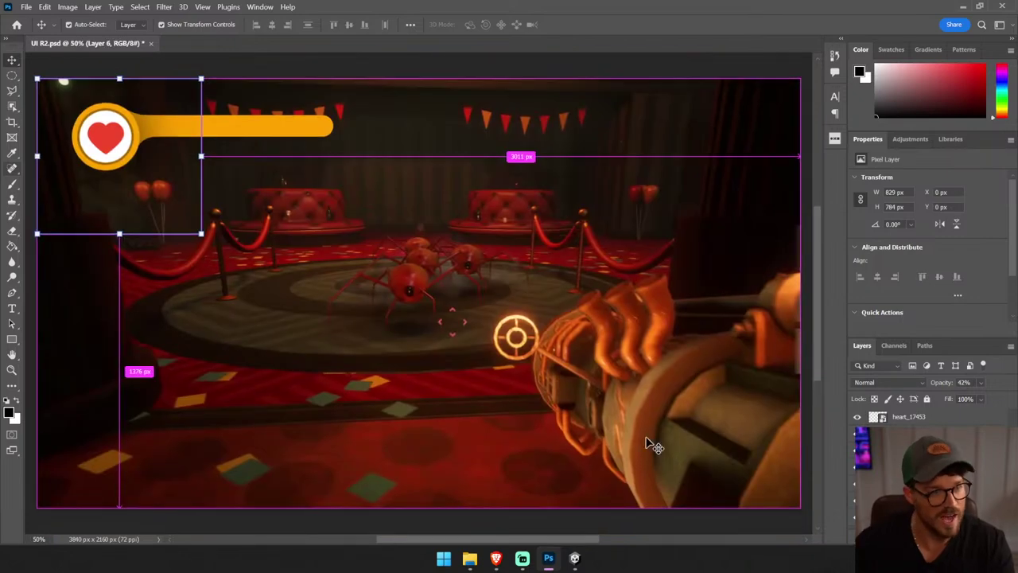
- Save UI R2.psd, select the health bar layer and pick the Magic Wand tool
left_click(429, 76)
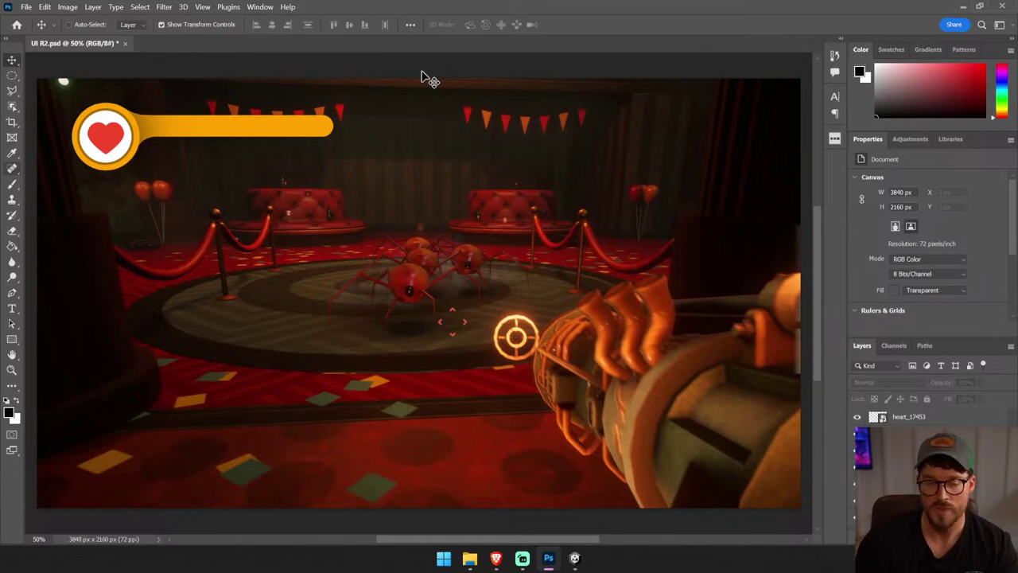
key("ctrl+s")
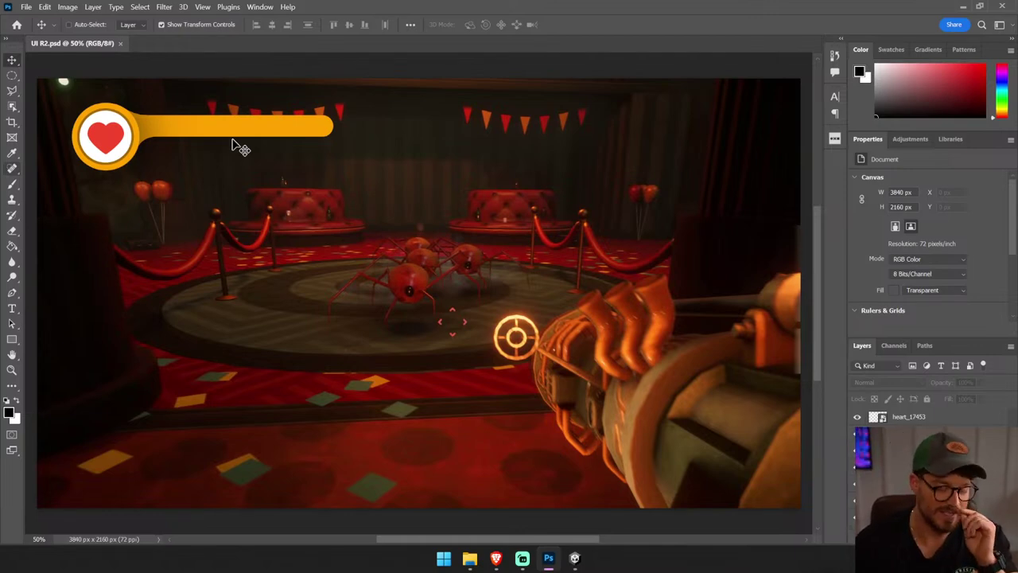
left_click(237, 134)
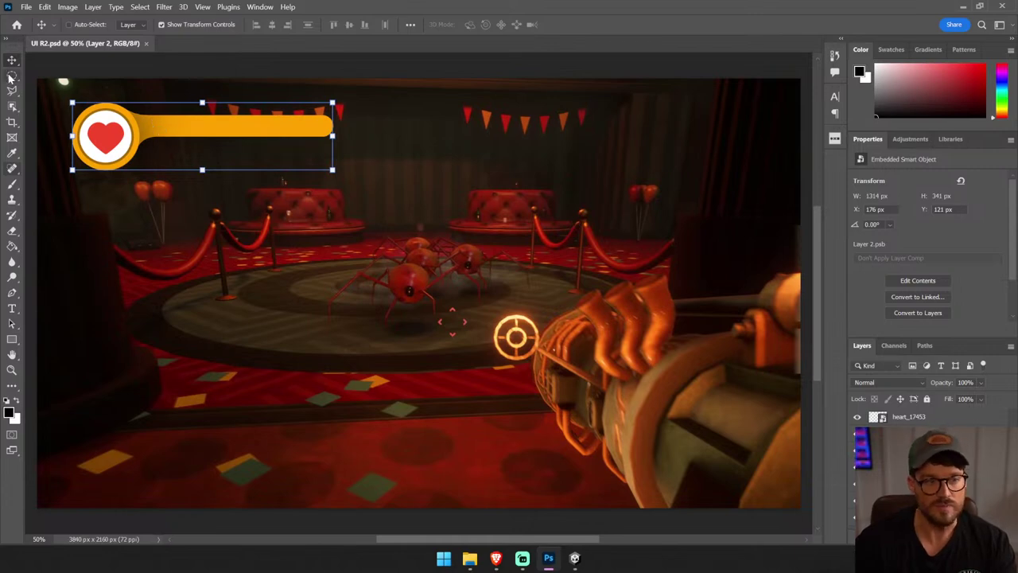
left_click(12, 105)
right_click(12, 106)
left_click(79, 125)
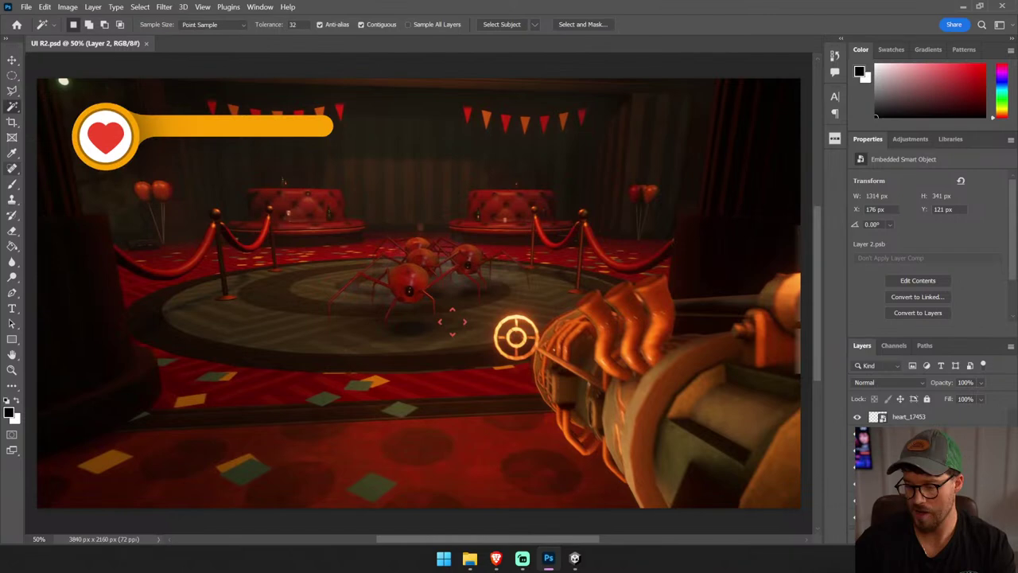
- Convert the heart badge and bar into one smart object and magic-wand select the round badge
double_click(875, 445)
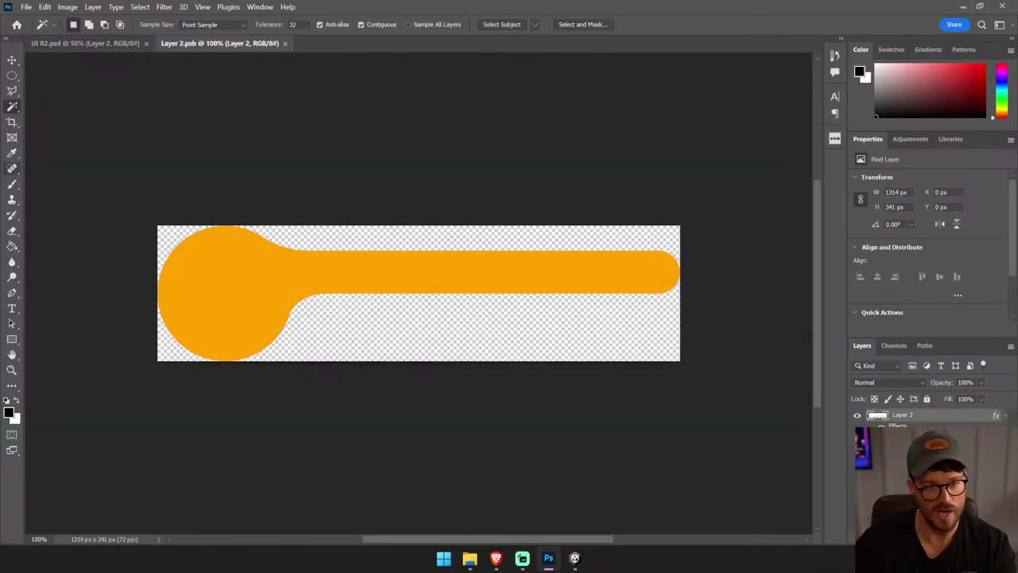
left_click(285, 43)
key("v")
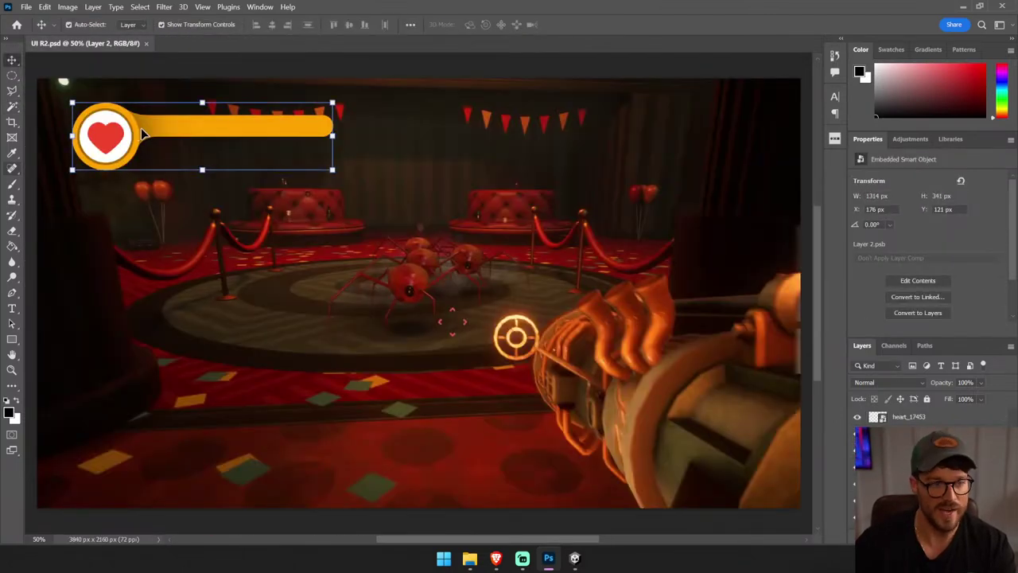
left_click(308, 136, "ctrl+shift")
right_click(884, 469)
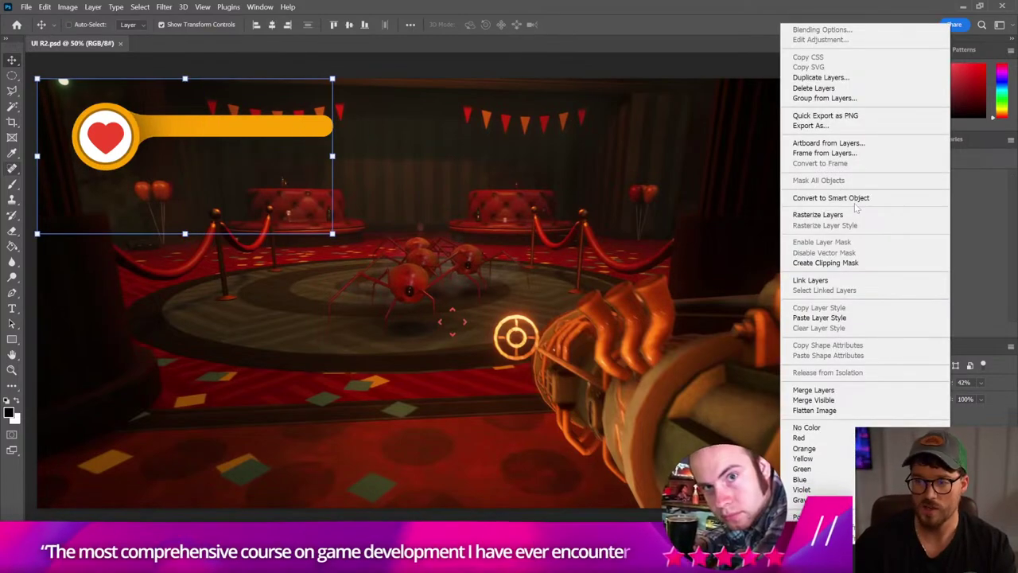
left_click(855, 204)
left_click(12, 106)
left_click(78, 135)
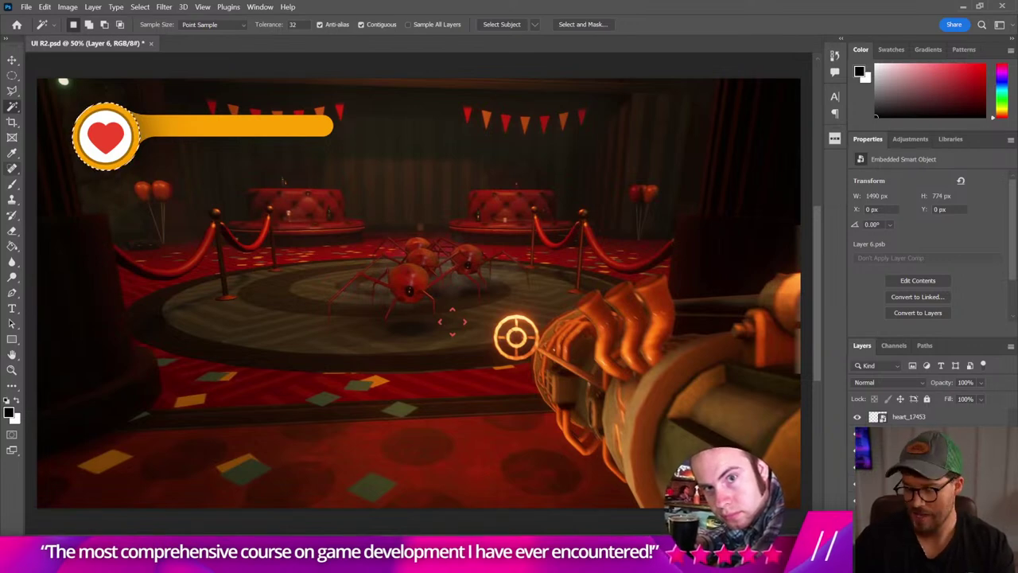
key("ctrl+j")
left_click(12, 153)
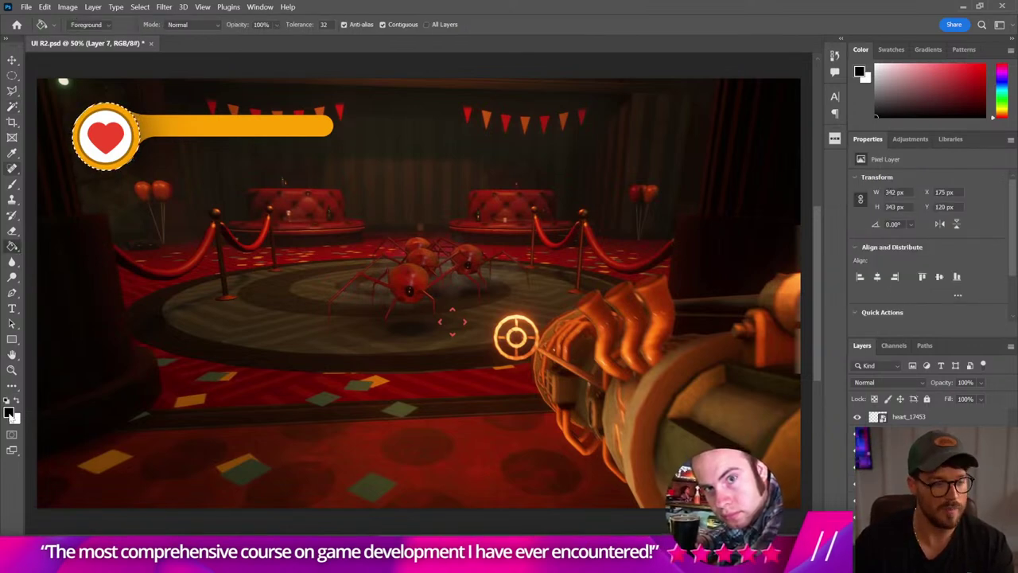
left_click(9, 411)
left_click(141, 121)
left_click(622, 113)
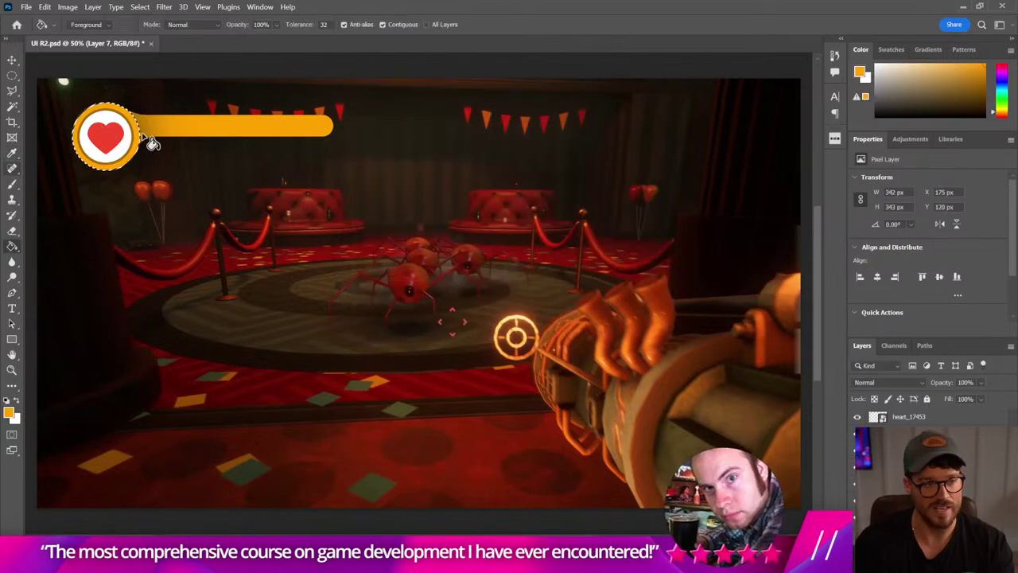
key("g")
key("i")
scroll(276, 236, "up", 3)
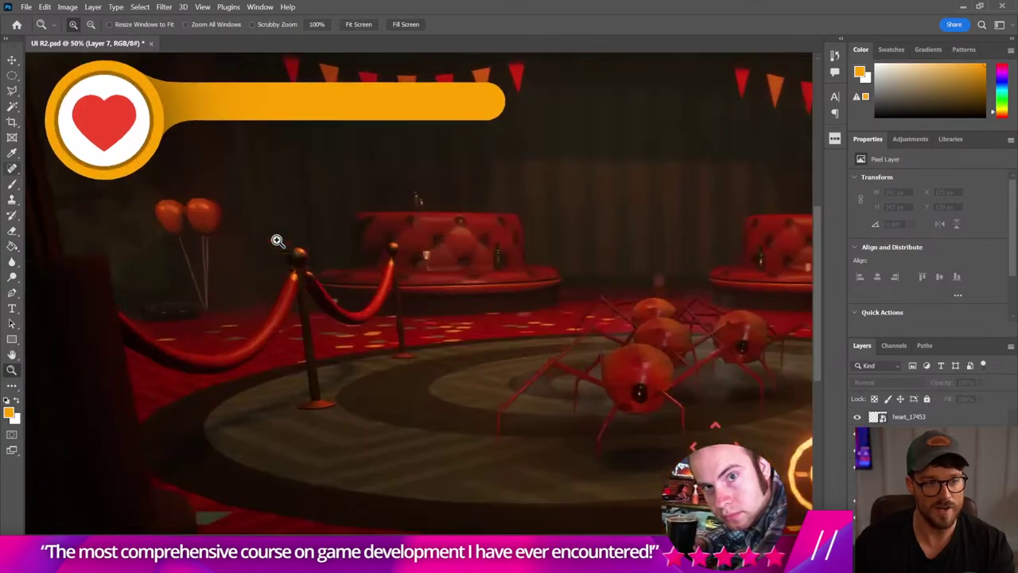
scroll(341, 200, "up", 2)
left_click(350, 158)
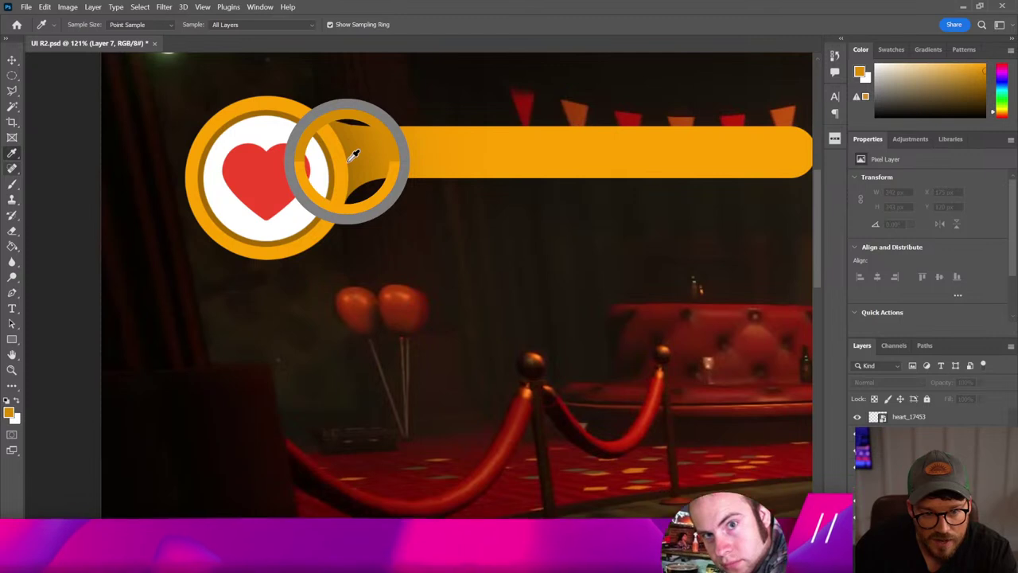
key("z")
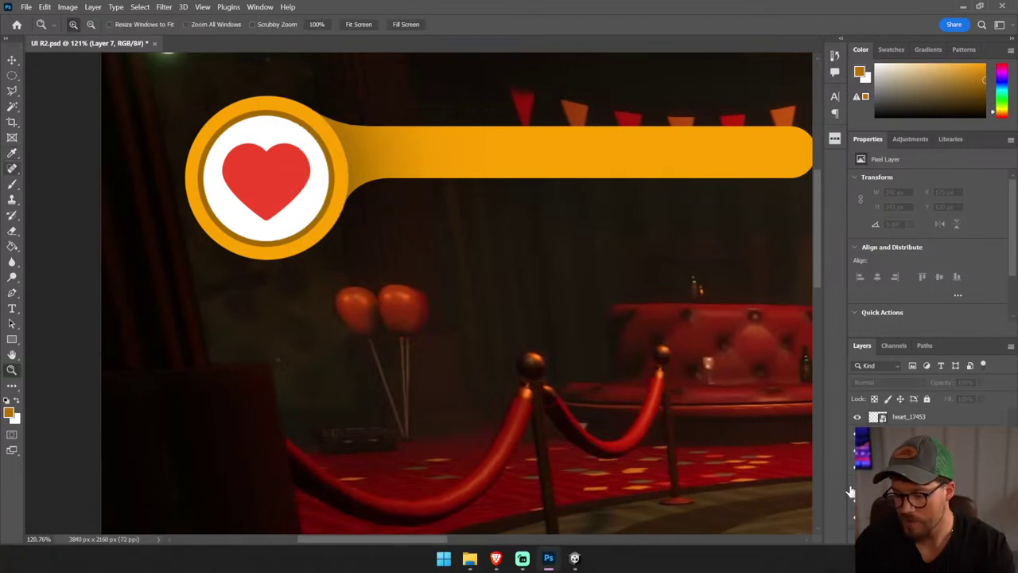
left_click(849, 492, "ctrl")
key("w")
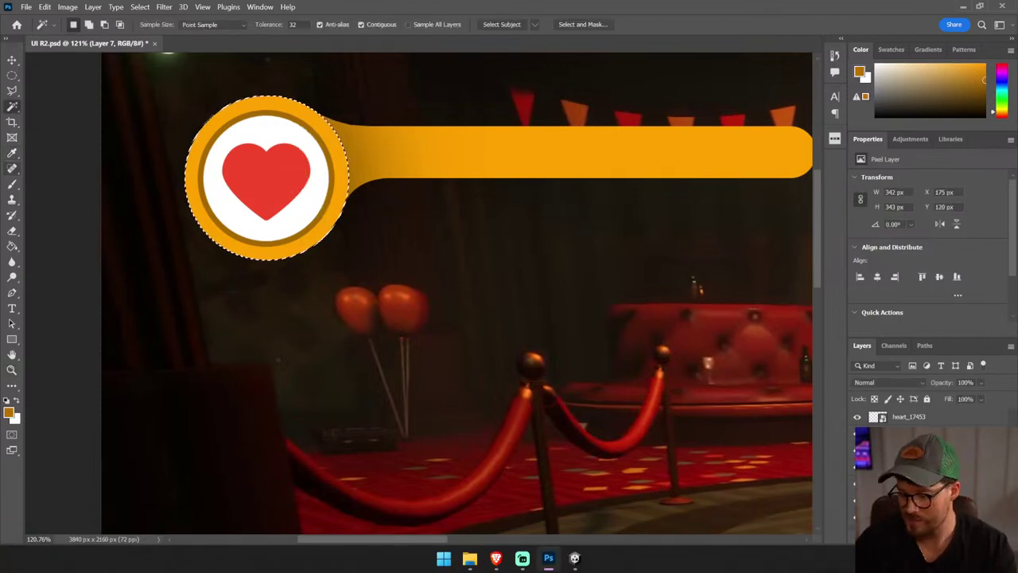
key("alt+bracketleft")
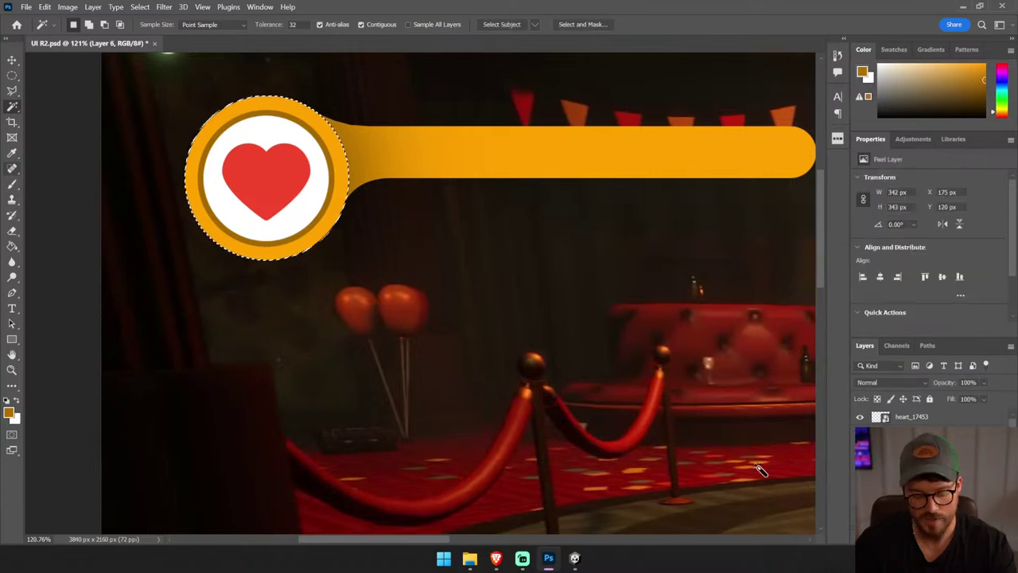
key("ctrl+shift+alt+n")
key("g")
left_click(330, 193)
key("ctrl+d")
key("v")
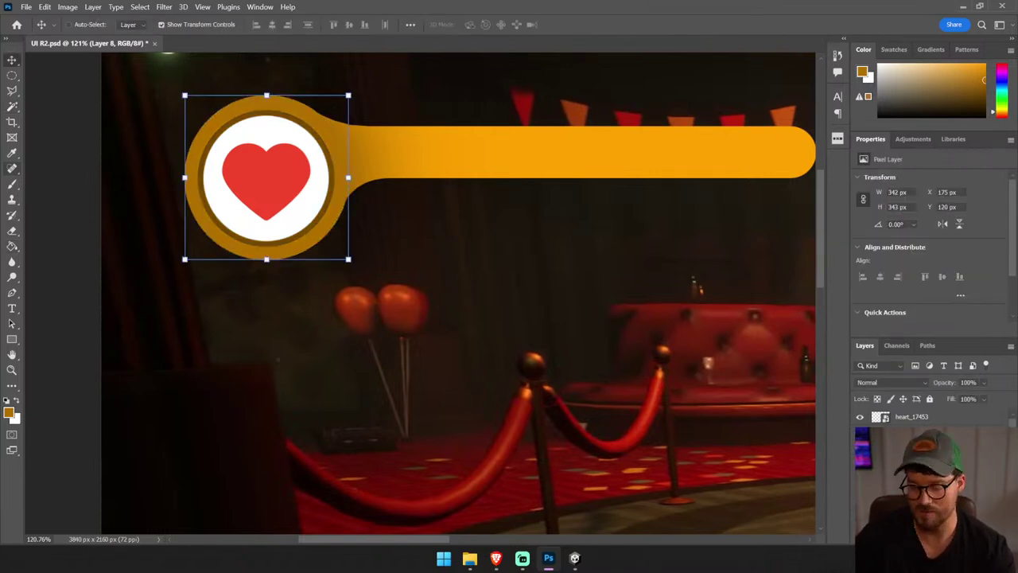
key("ctrl+z")
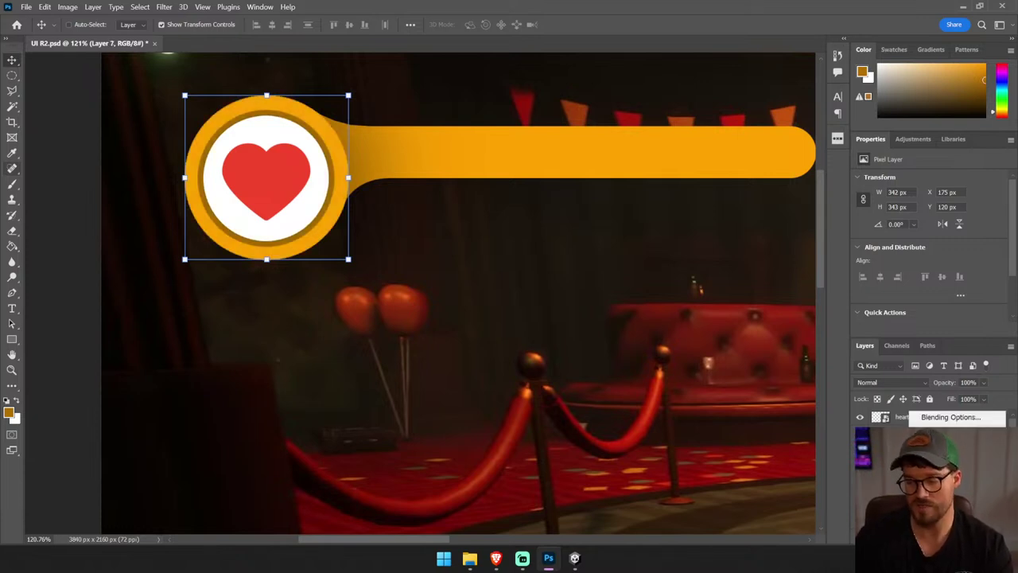
- Give the ring layer a white inner shadow with 0 choke
double_click(938, 415)
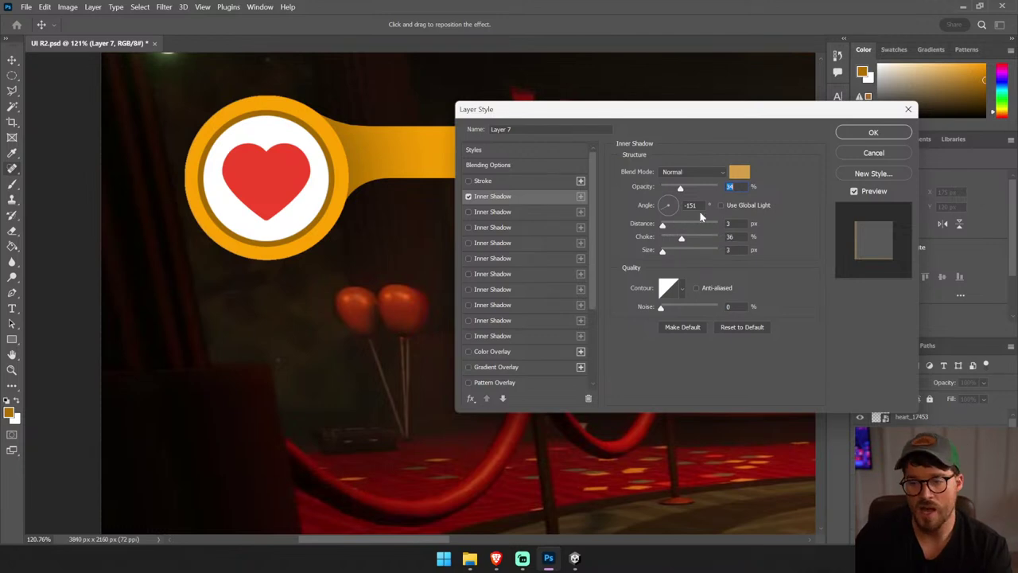
left_click_drag(677, 239, 660, 239)
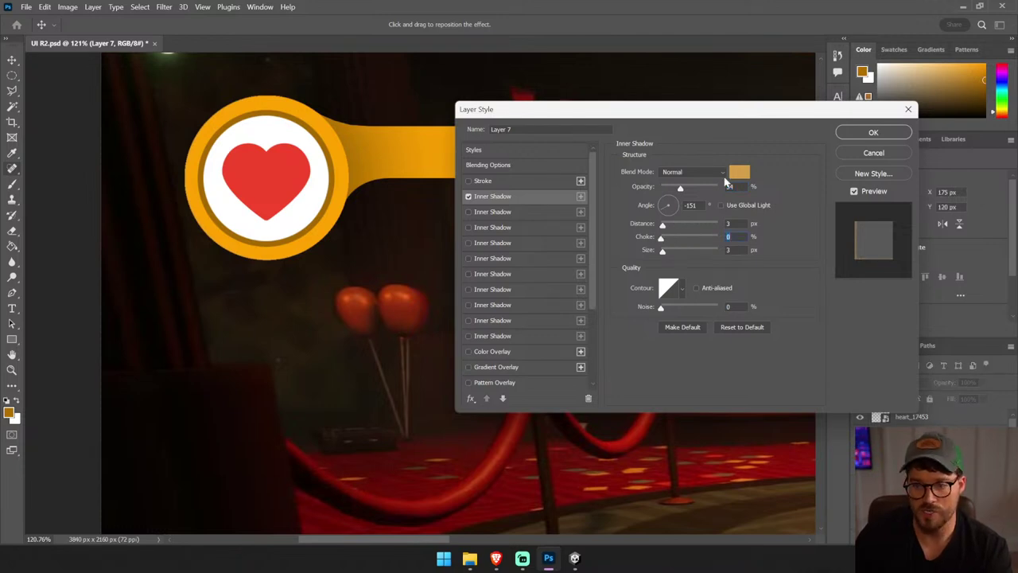
left_click(739, 172)
left_click_drag(446, 141, 311, 84)
left_click(620, 113)
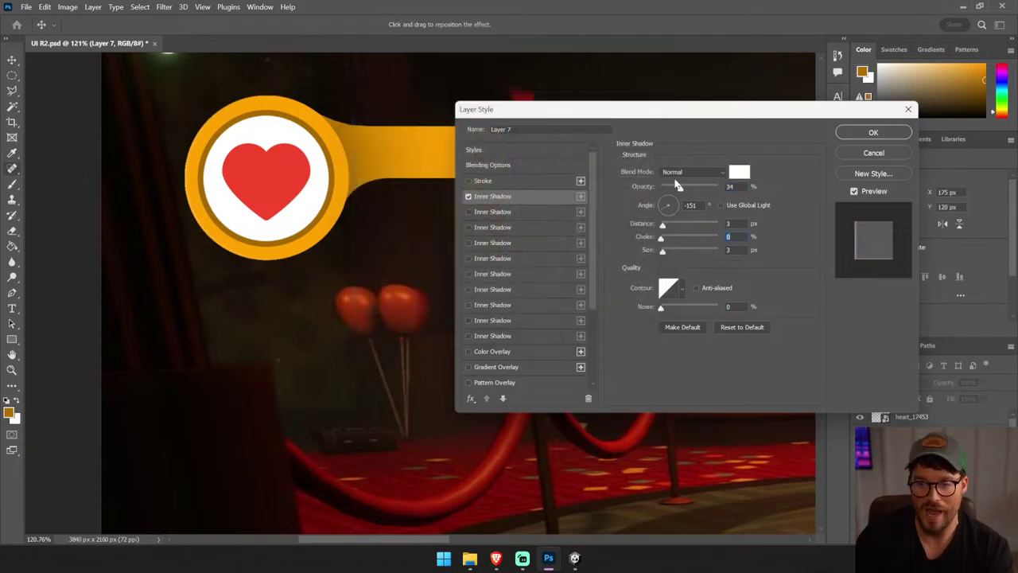
- Set the inner shadow to 45° angle, 0 size, Overlay blend and about 47% opacity
left_click_drag(672, 209, 676, 202)
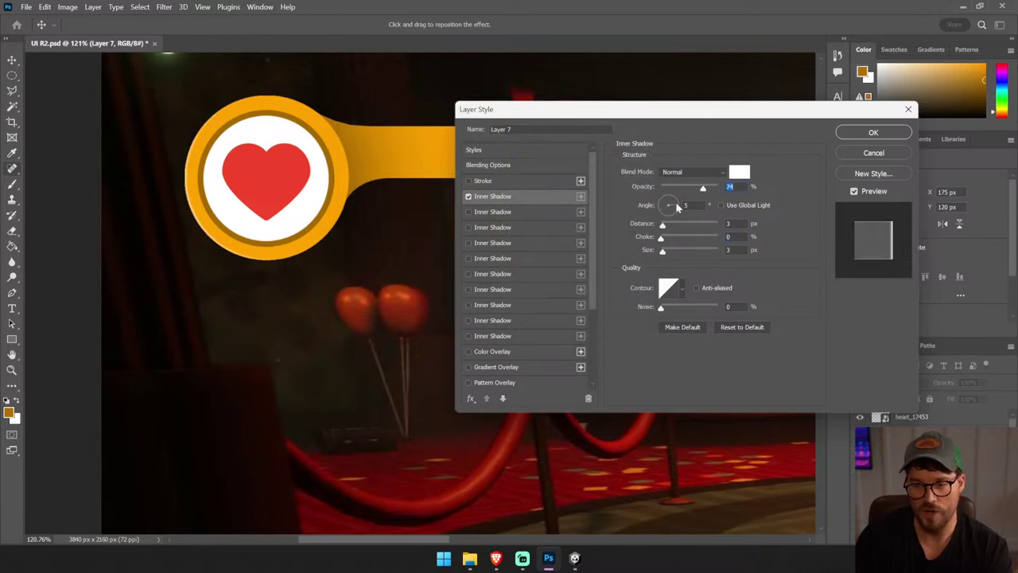
type("45")
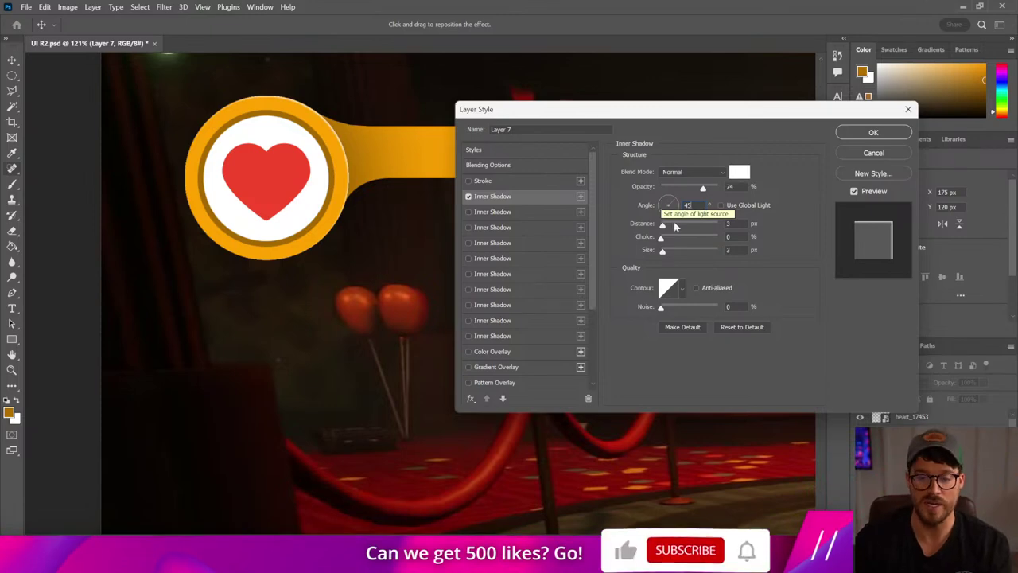
left_click_drag(662, 250, 657, 250)
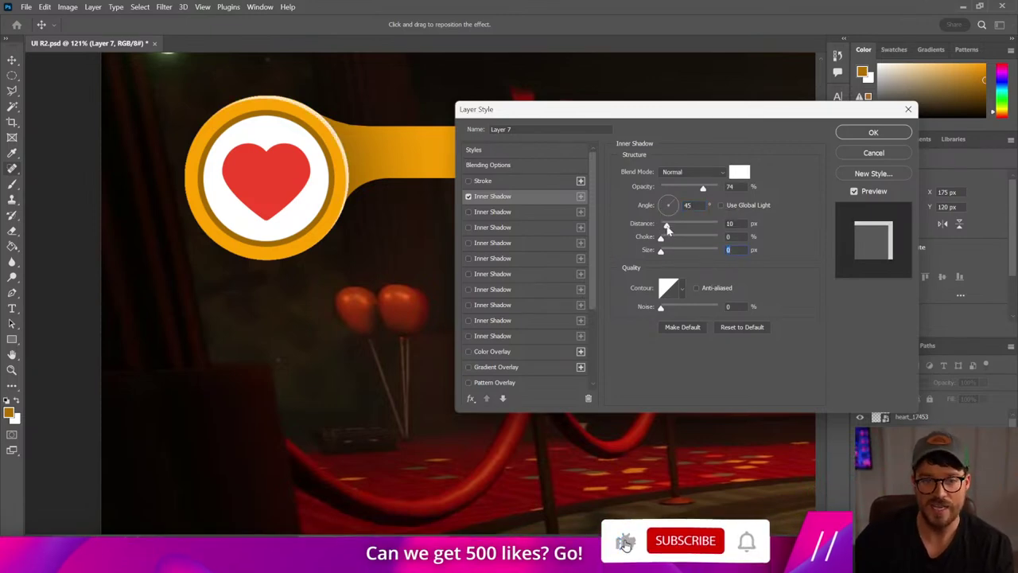
left_click(690, 172)
left_click(689, 319)
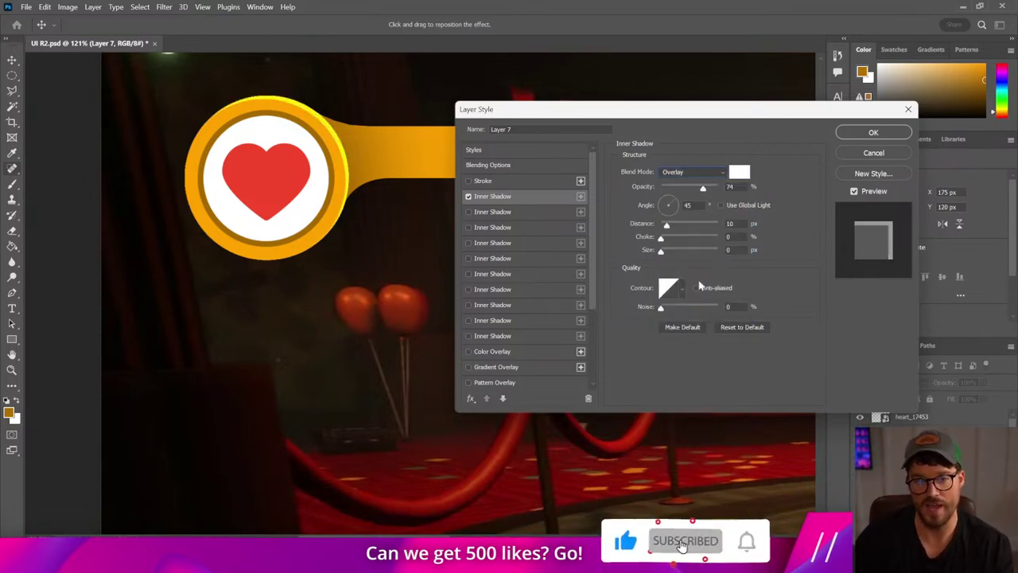
left_click_drag(688, 190, 687, 190)
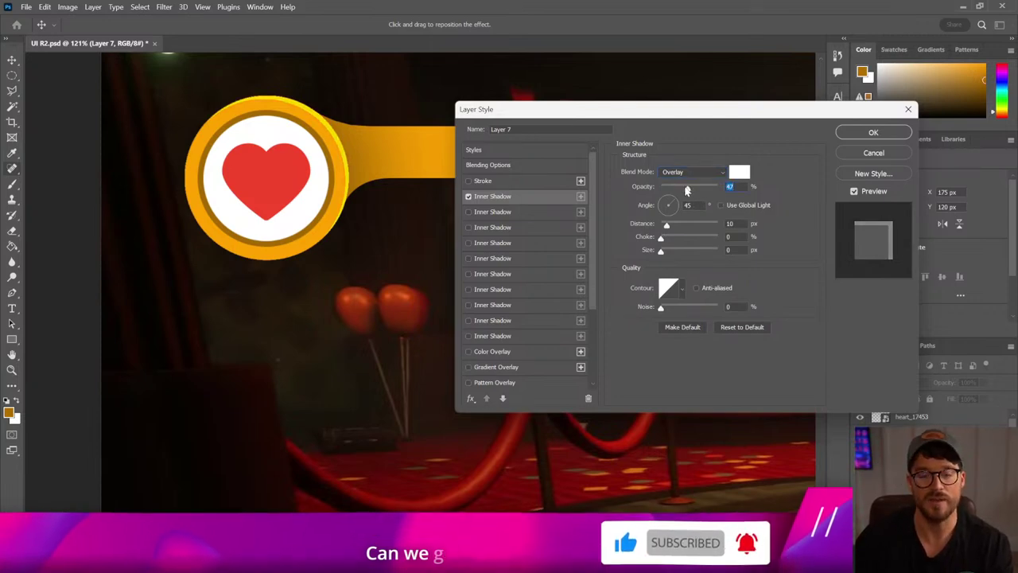
- Enable a second inner shadow on the ring and colour it black
left_click(489, 211)
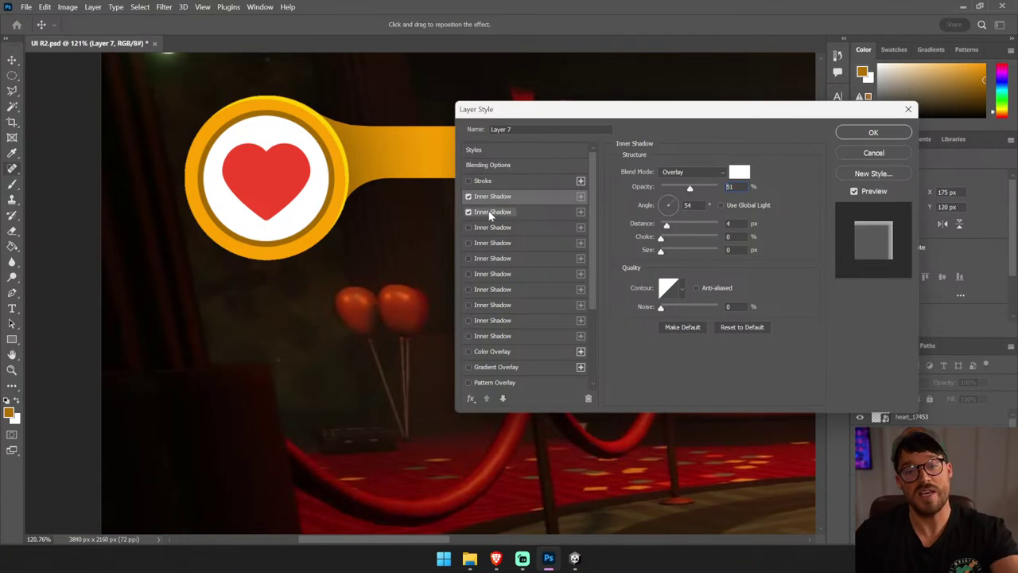
left_click_drag(662, 251, 672, 251)
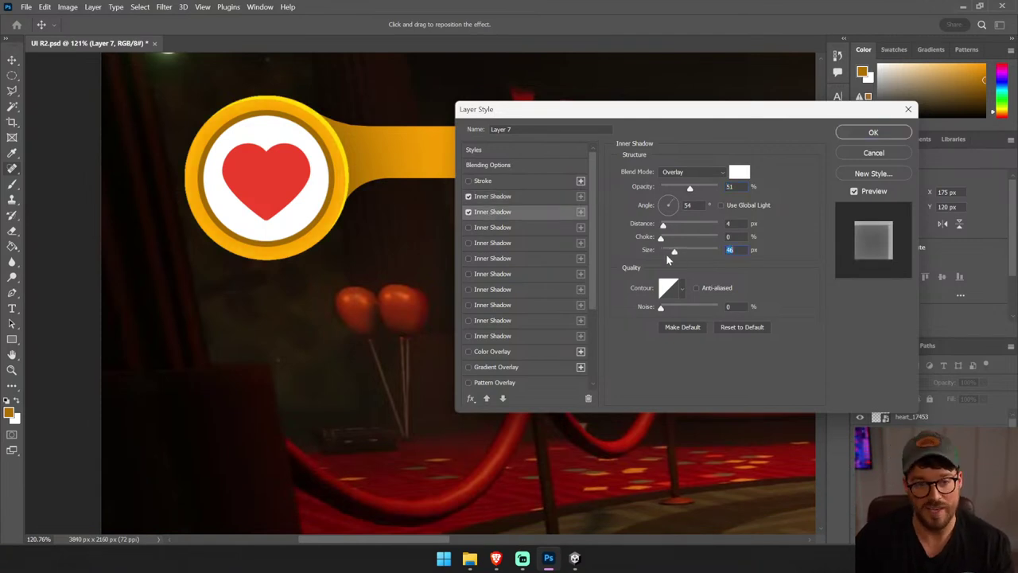
left_click(735, 172)
left_click(358, 326)
left_click(623, 112)
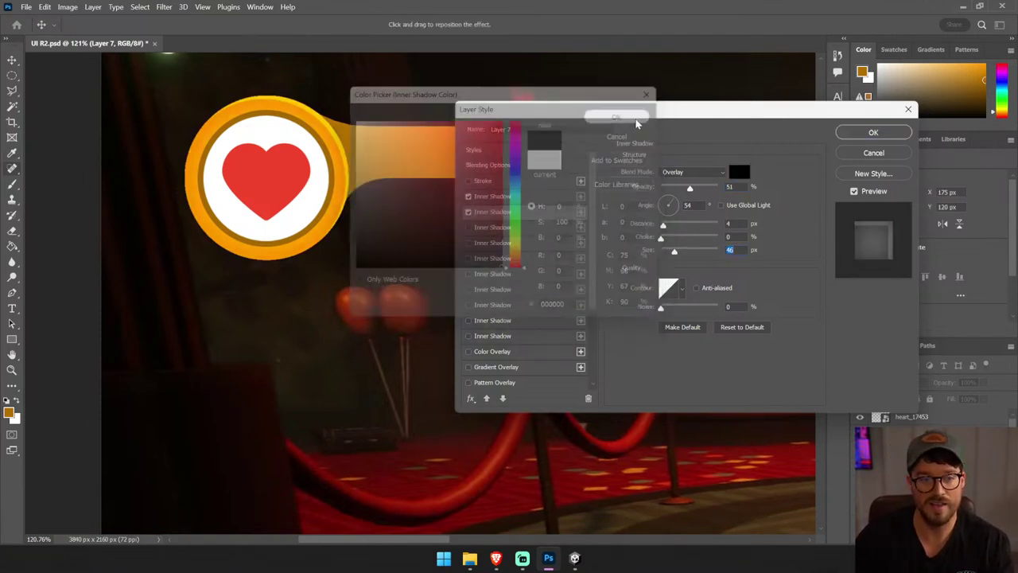
- Set the second shadow to −140° angle, 100% opacity, 16 px distance and 21 px size
mouse_move(674, 202)
left_mouse_down()
mouse_move(660, 219)
mouse_move(678, 198)
left_mouse_up()
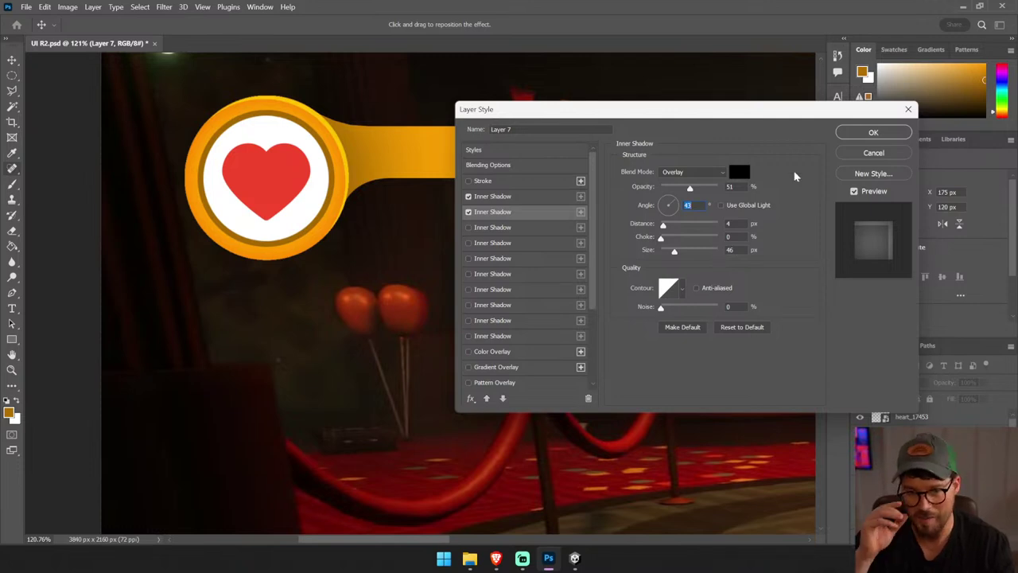
left_click(664, 209)
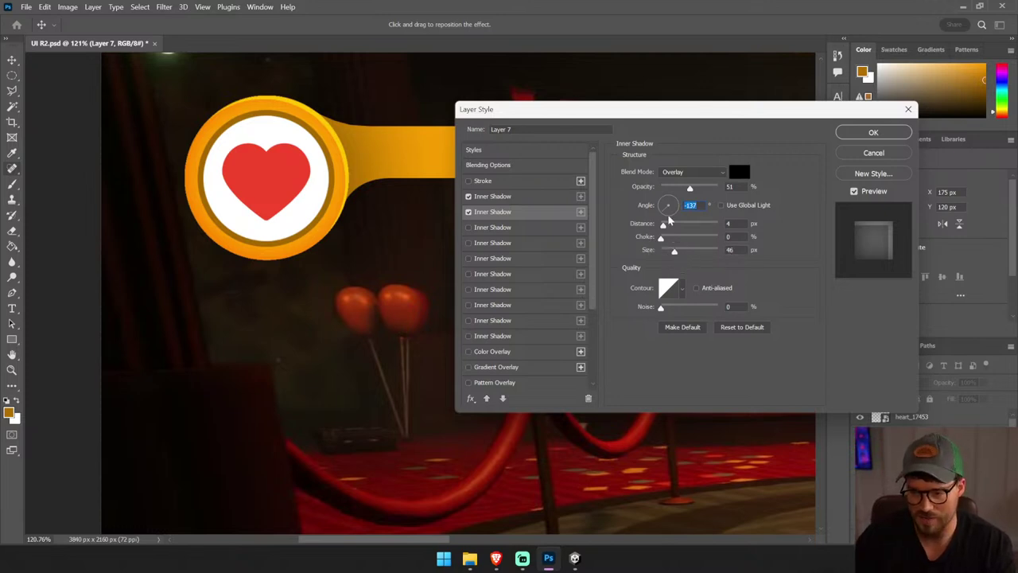
left_click(664, 212)
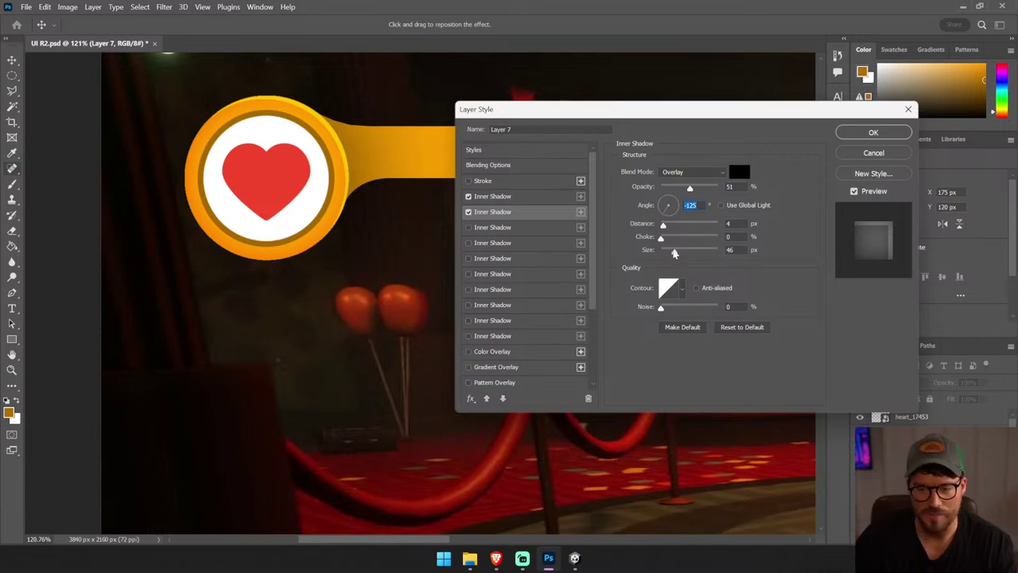
left_click_drag(674, 252, 683, 253)
left_click(664, 209)
left_click_drag(689, 189, 726, 187)
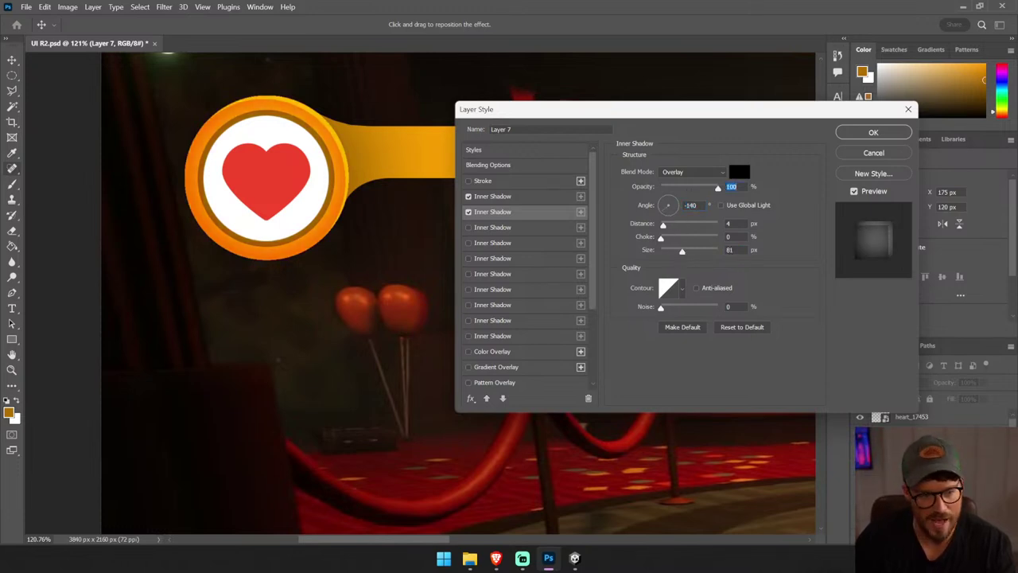
left_click_drag(662, 224, 676, 226)
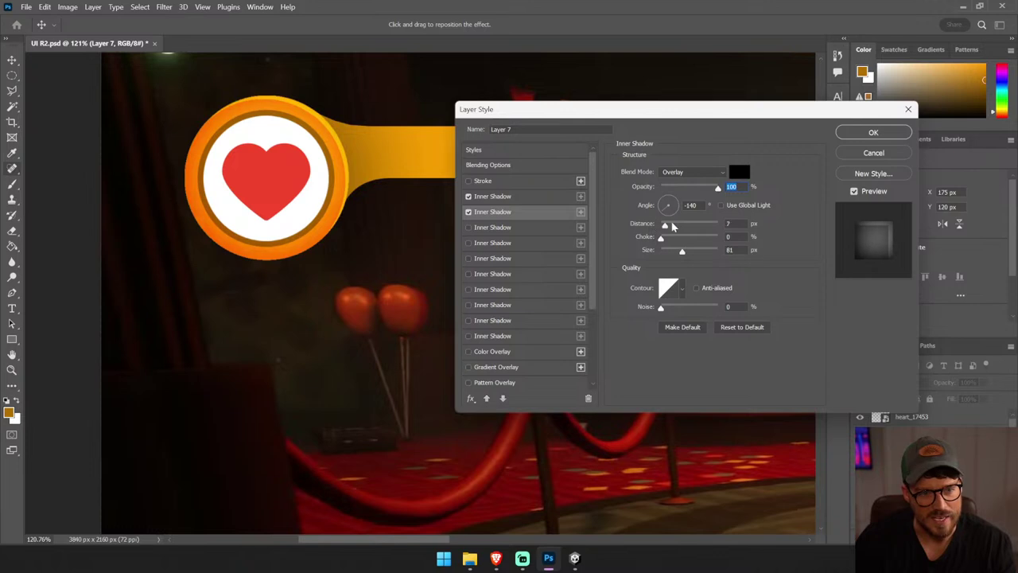
mouse_move(681, 251)
left_mouse_down()
mouse_move(669, 252)
mouse_move(669, 228)
left_mouse_up()
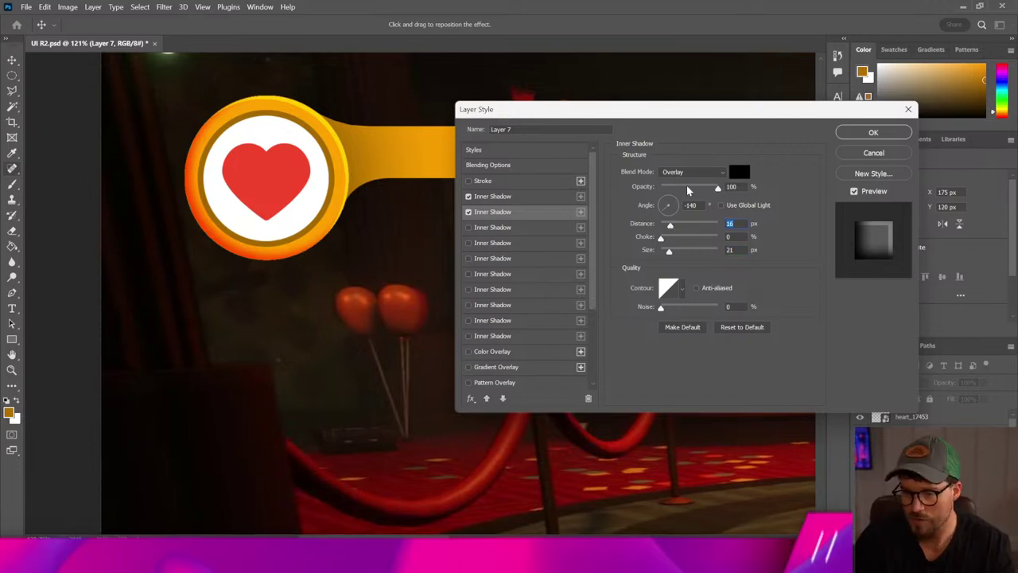
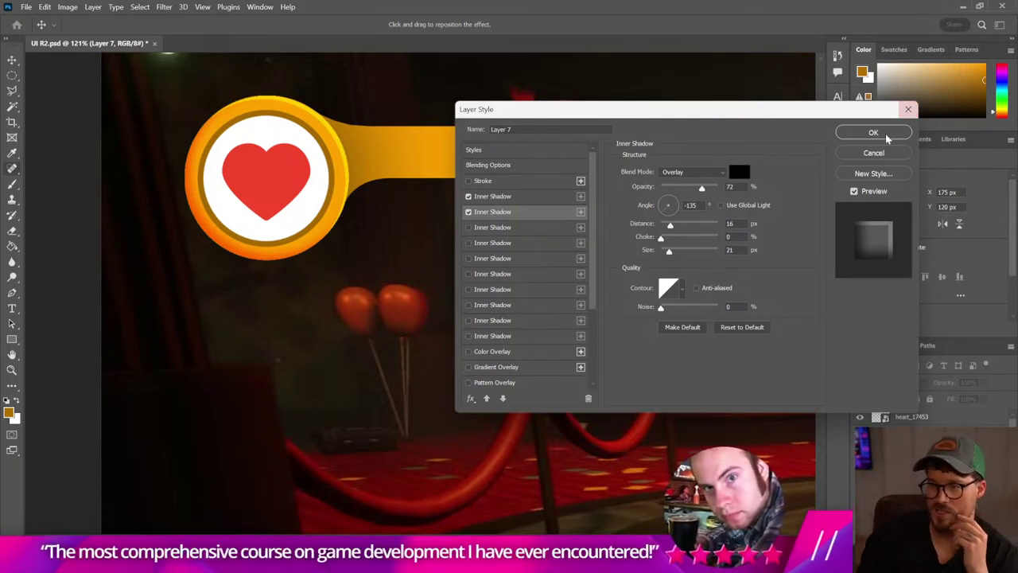
- Move the Layer Style dialog aside and commit Layer 7's two Inner Shadow effects
left_click_drag(759, 111, 639, 111)
left_click(777, 132)
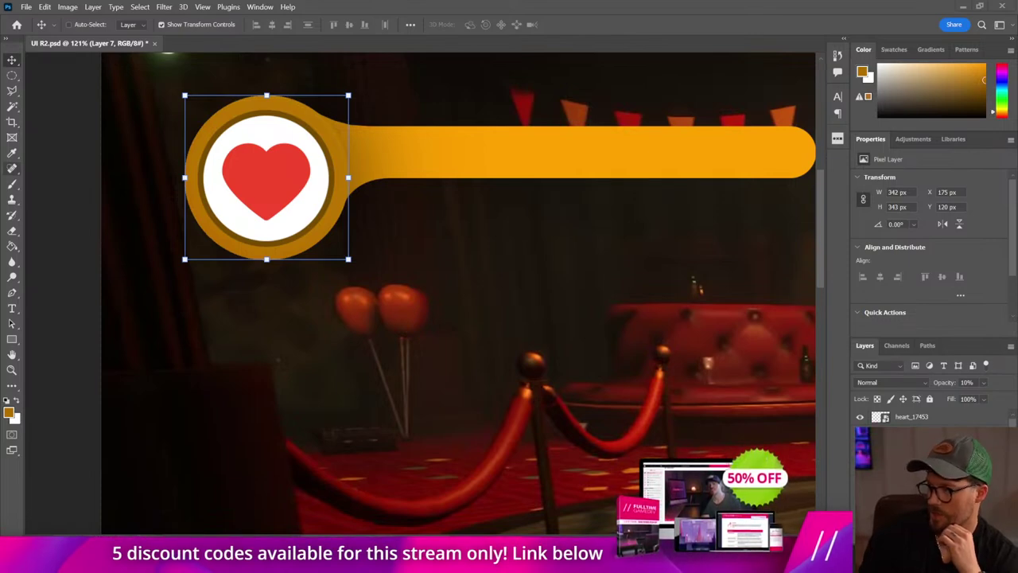
- Expand the Camera Front2 and My Screen scene hotkeys in Streamlabs Hotkeys settings
left_click(490, 316)
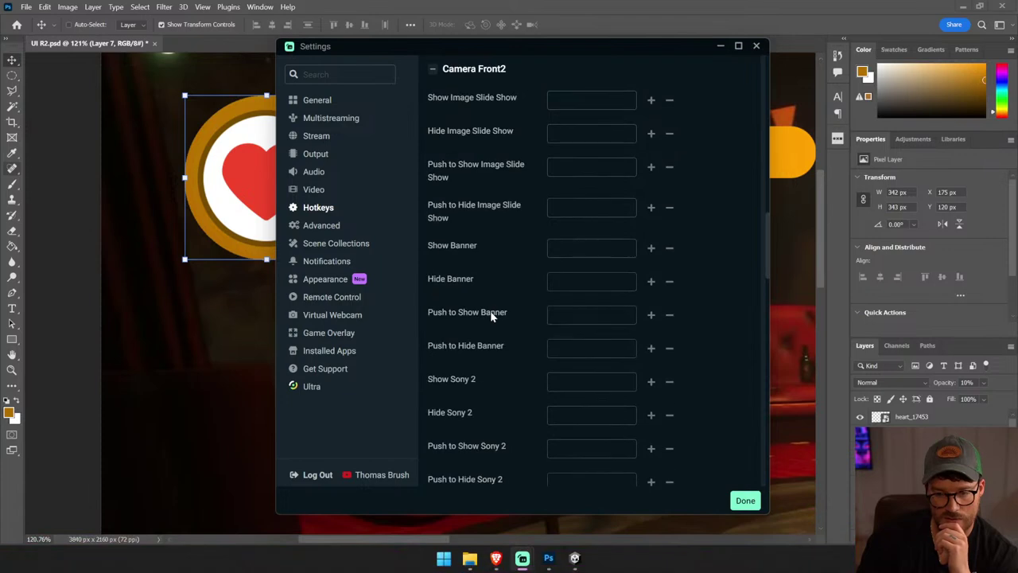
scroll(490, 310, "down", 3)
scroll(492, 318, "down", 3)
left_click(468, 227)
scroll(469, 230, "down", 4)
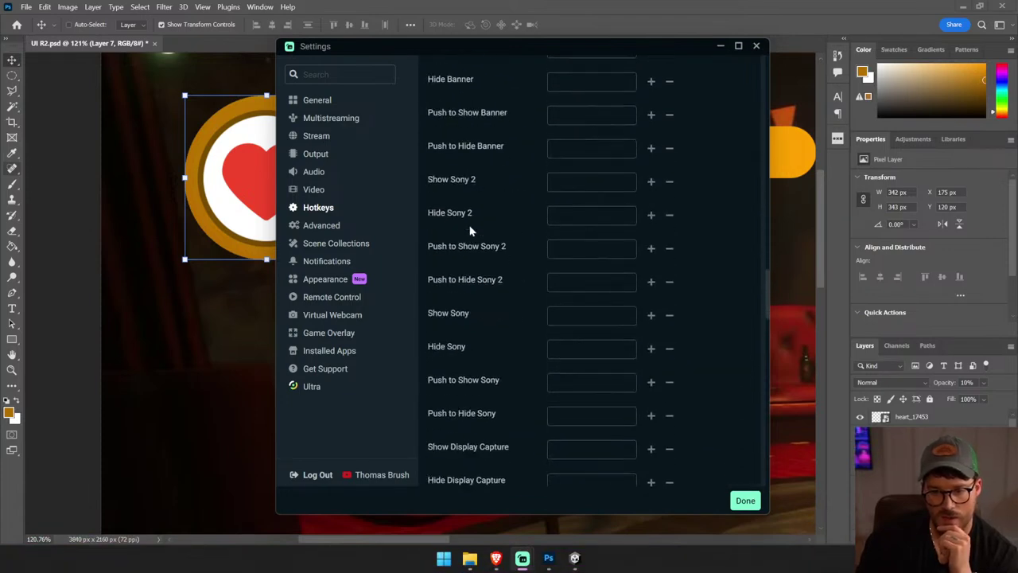
scroll(469, 230, "down", 3)
scroll(469, 230, "down", 5)
scroll(468, 239, "down", 2)
- Check the Intro, New Students and Conversation - Two Small Cameras, Large Screen hotkeys
left_click(454, 191)
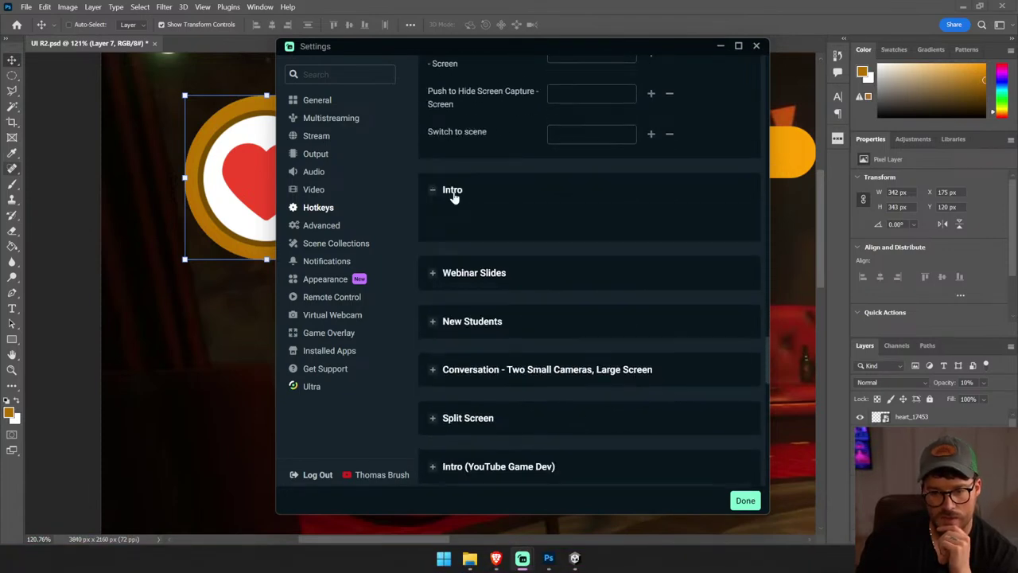
scroll(454, 195, "down", 2)
scroll(459, 159, "down", 3)
left_click(470, 108)
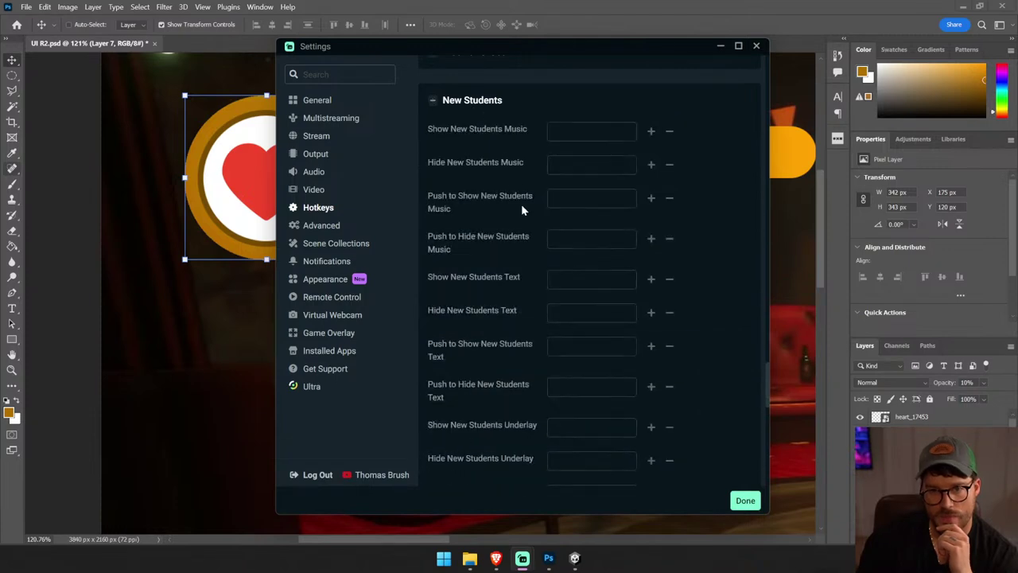
scroll(517, 208, "down", 2)
scroll(515, 219, "down", 3)
left_click(513, 213)
scroll(513, 213, "down", 3)
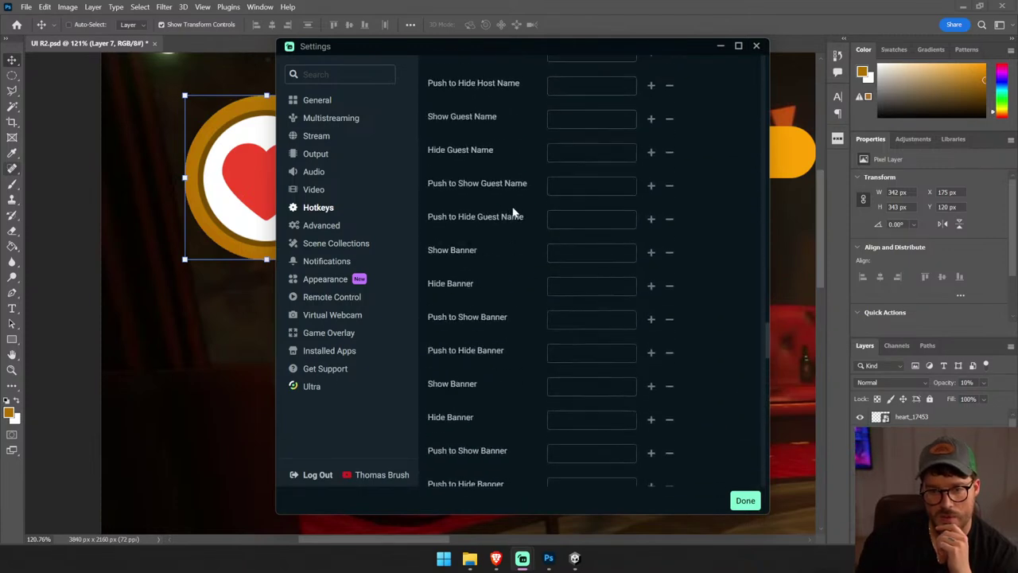
scroll(513, 213, "down", 3)
scroll(513, 213, "down", 3)
scroll(513, 213, "down", 4)
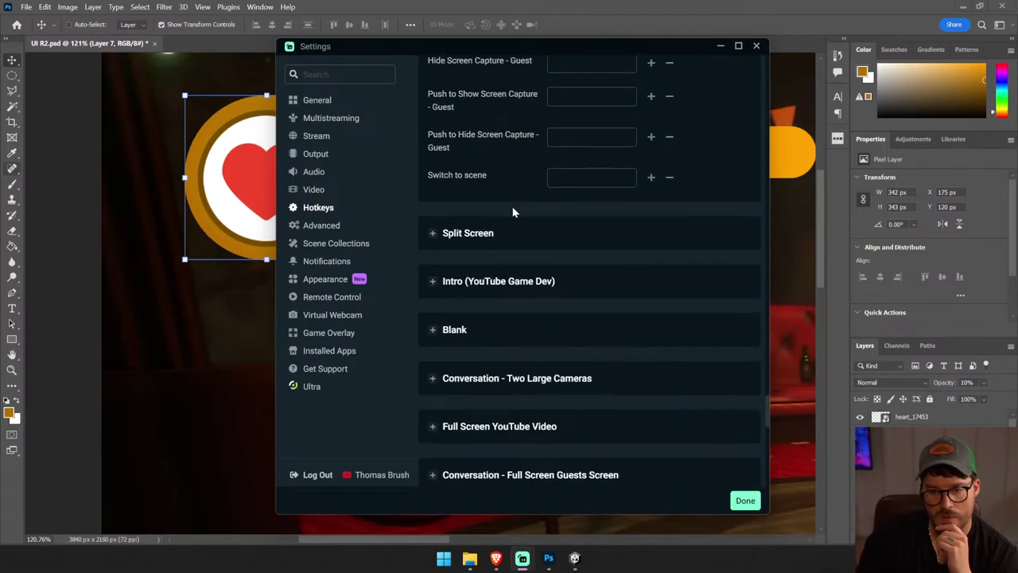
- Review the Split Screen hotkeys and close the Streamlabs settings
left_click(475, 233)
scroll(477, 227, "down", 4)
scroll(477, 227, "down", 5)
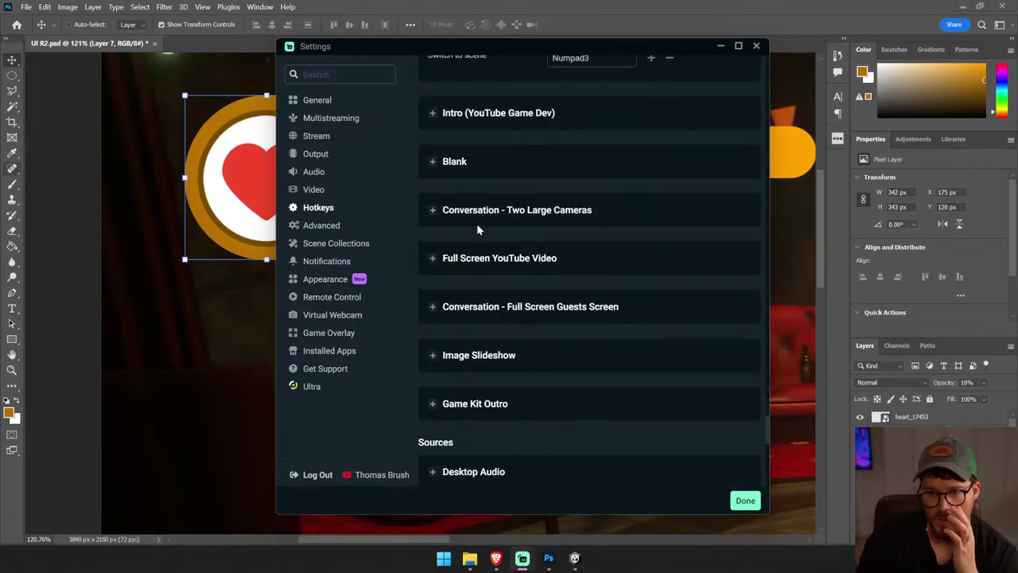
scroll(477, 227, "up", 2)
left_click(745, 500)
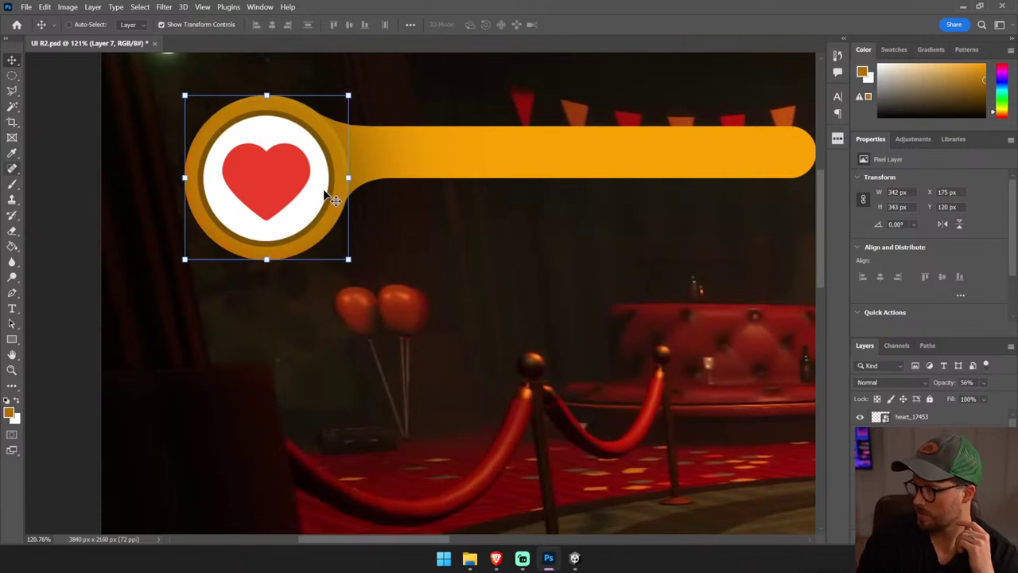
- Return Layer 7 to 100% opacity and reopen its Layer Style dialog
key("1")
key("2")
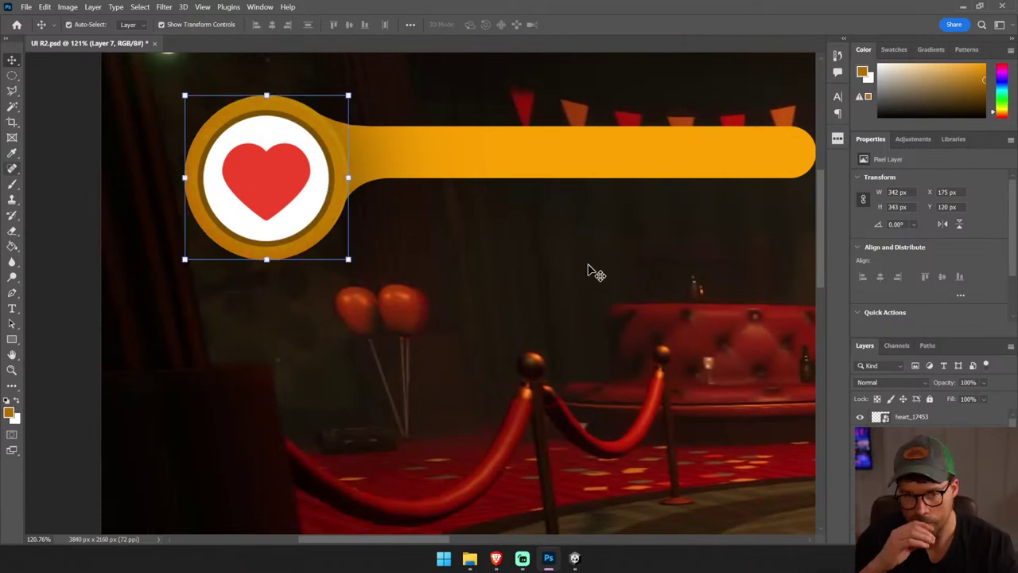
key("0")
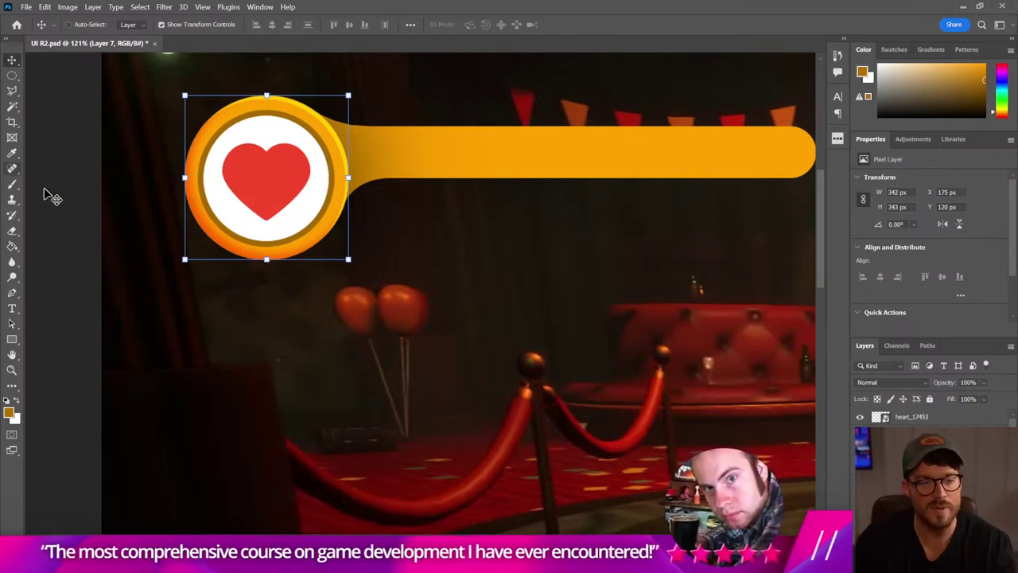
left_click(233, 81)
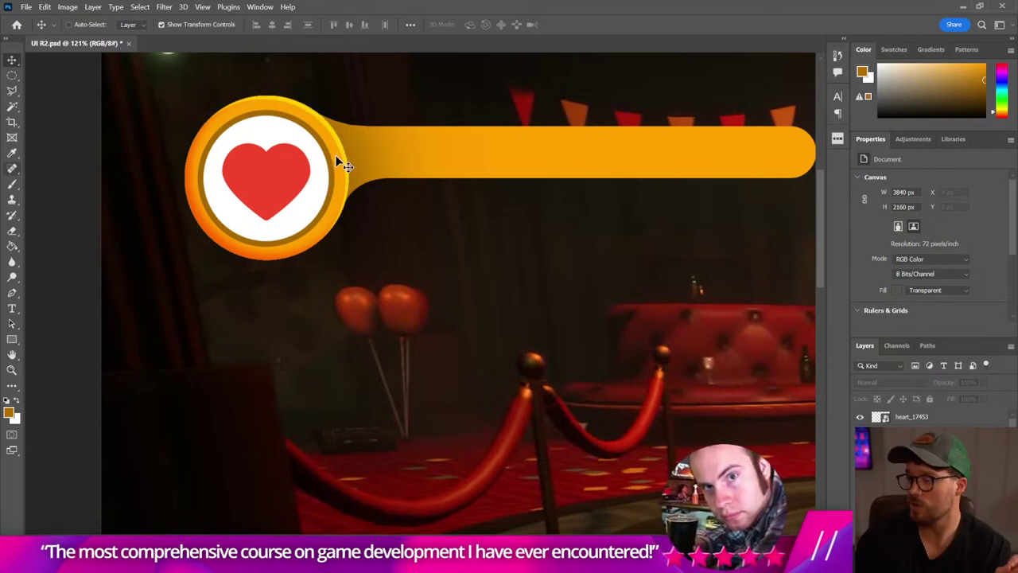
left_click(320, 126, "ctrl")
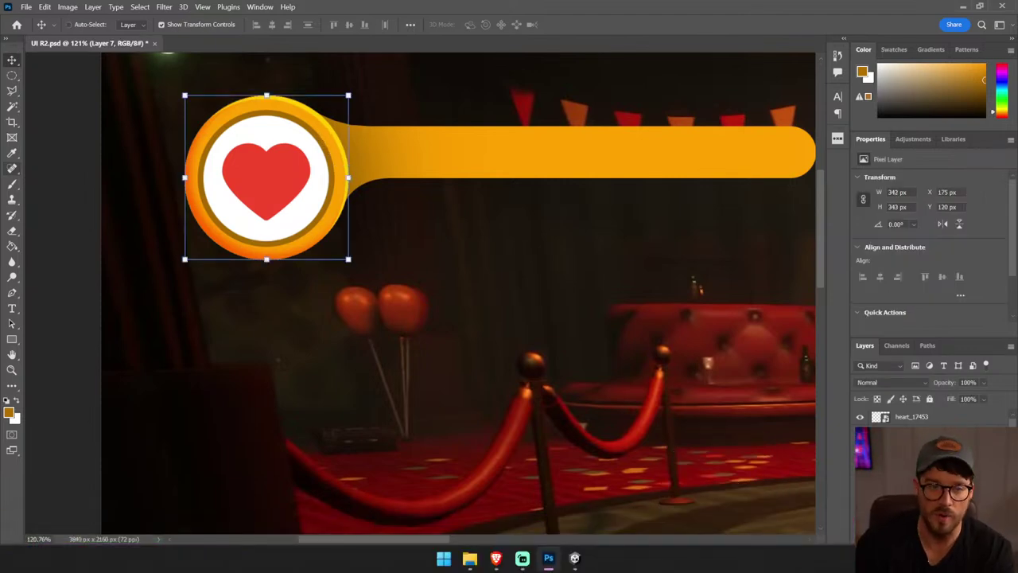
double_click(914, 431)
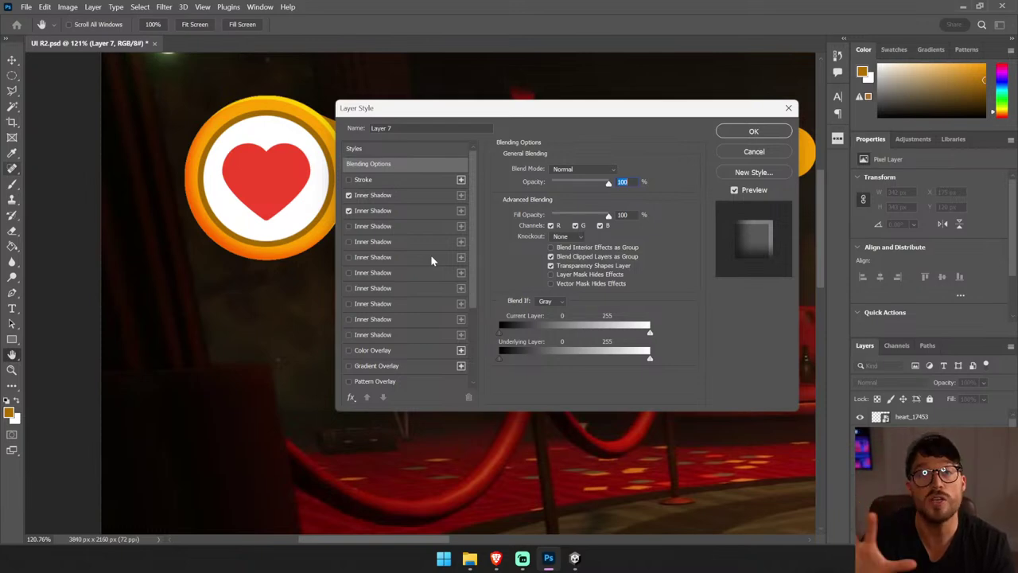
- Enable a third white Overlay Inner Shadow on Layer 7 at angle 45, distance 3
left_click(413, 195)
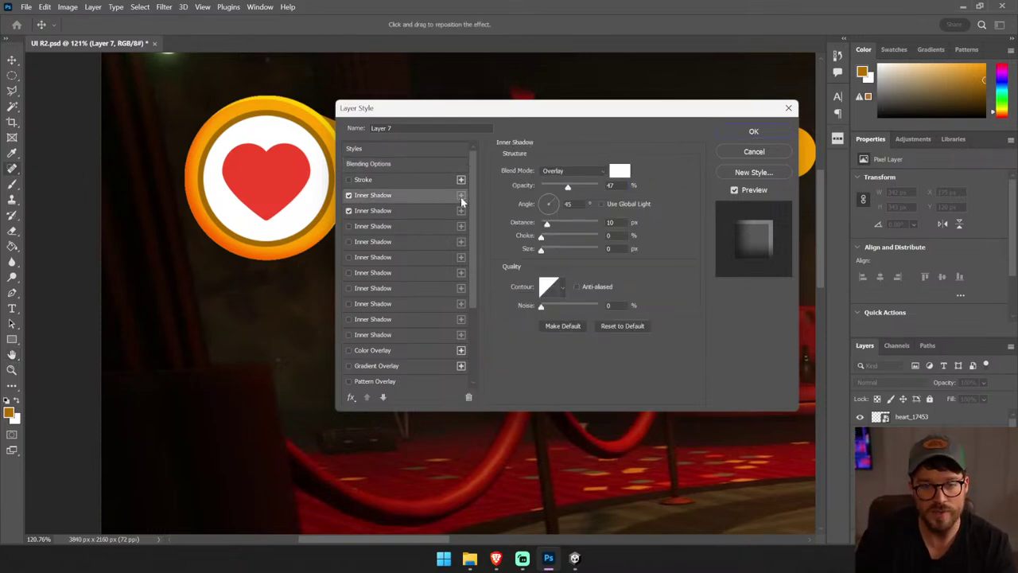
left_click(449, 209)
left_click(450, 226)
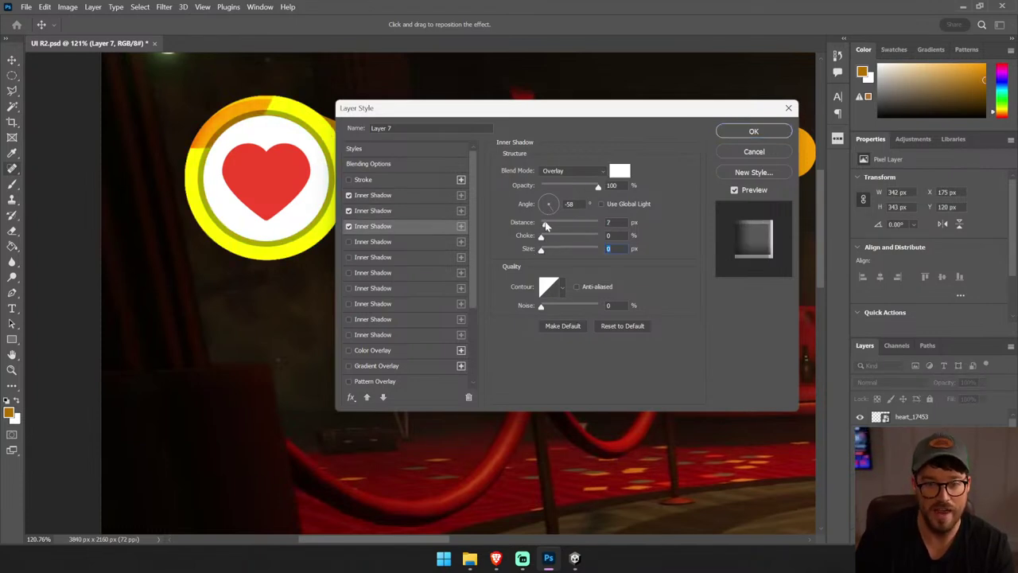
left_click_drag(545, 226, 544, 226)
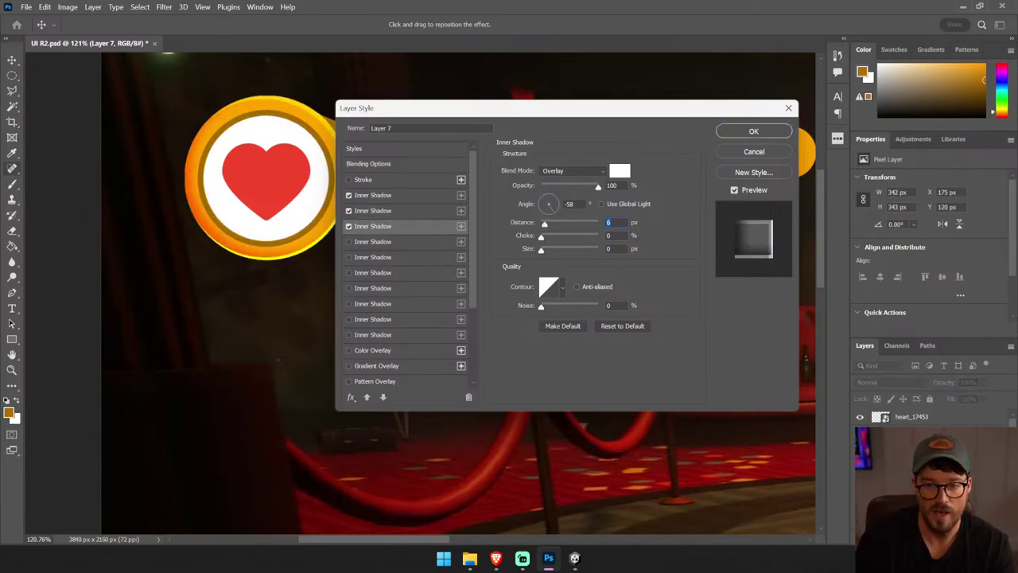
type("45")
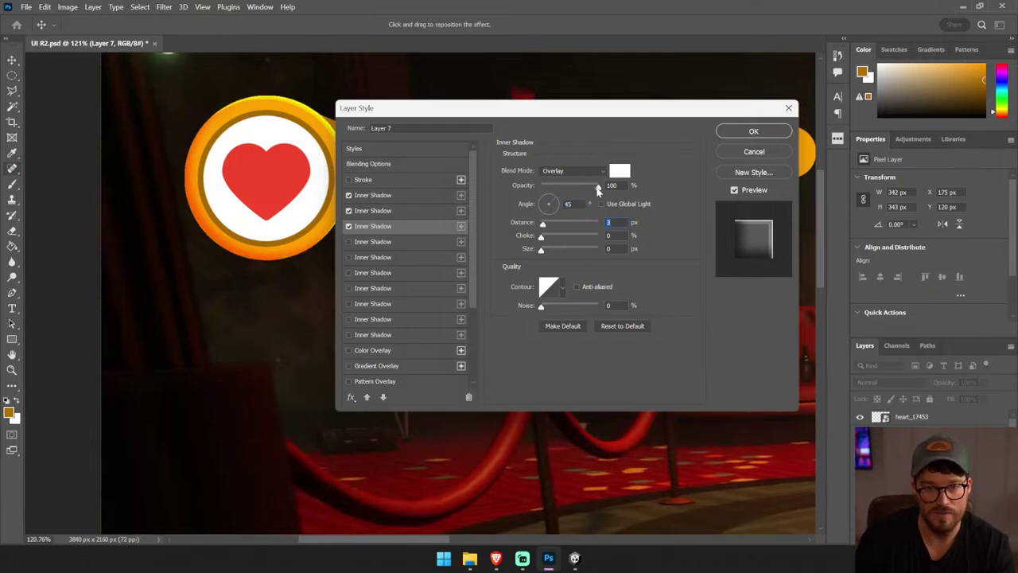
left_click_drag(613, 121, 821, 101)
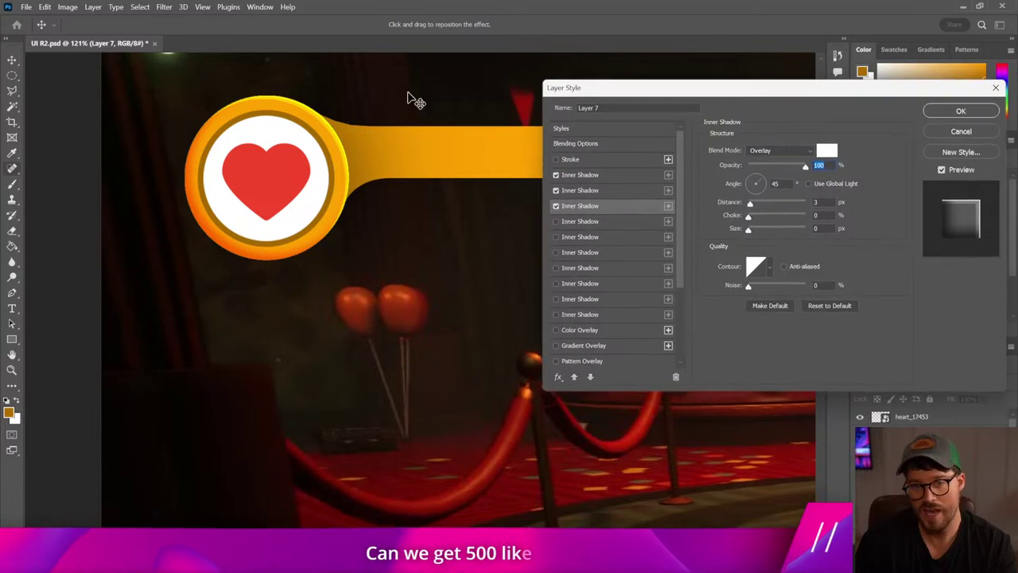
type("72")
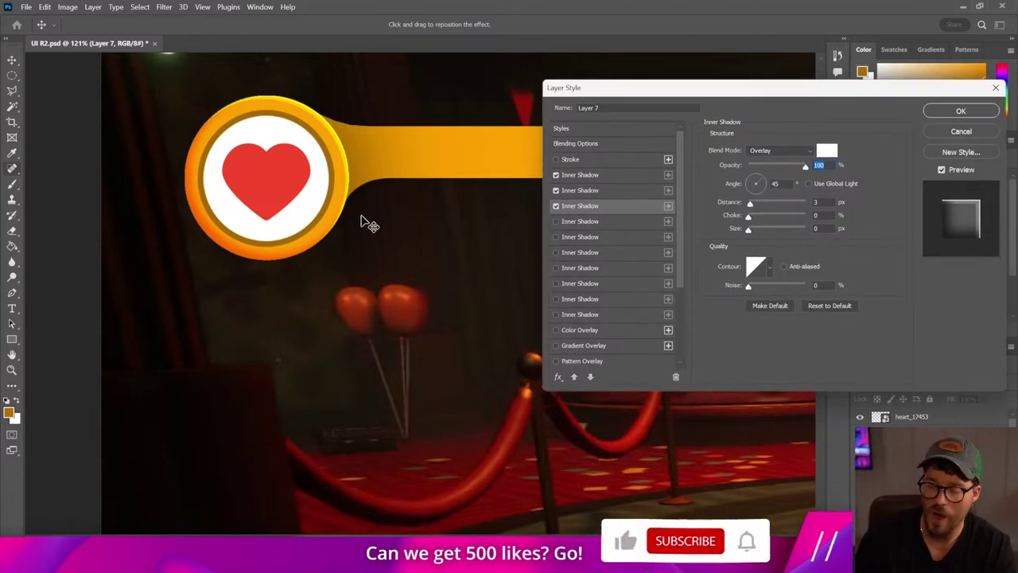
- Soften the first Inner Shadow to 11 px distance and 6 px size
left_click(617, 190)
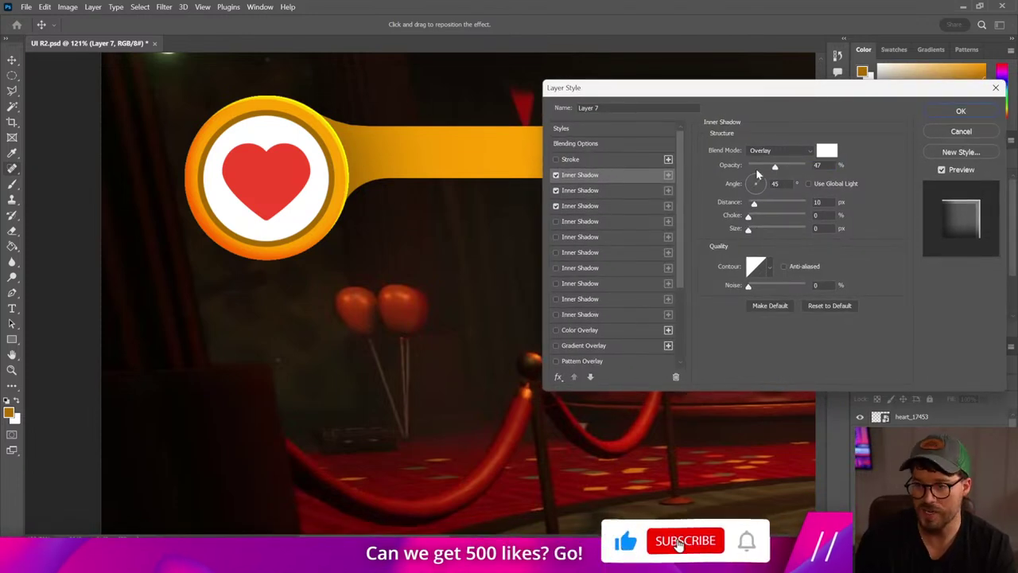
mouse_move(758, 206)
left_mouse_down()
mouse_move(753, 231)
mouse_move(753, 207)
left_mouse_up()
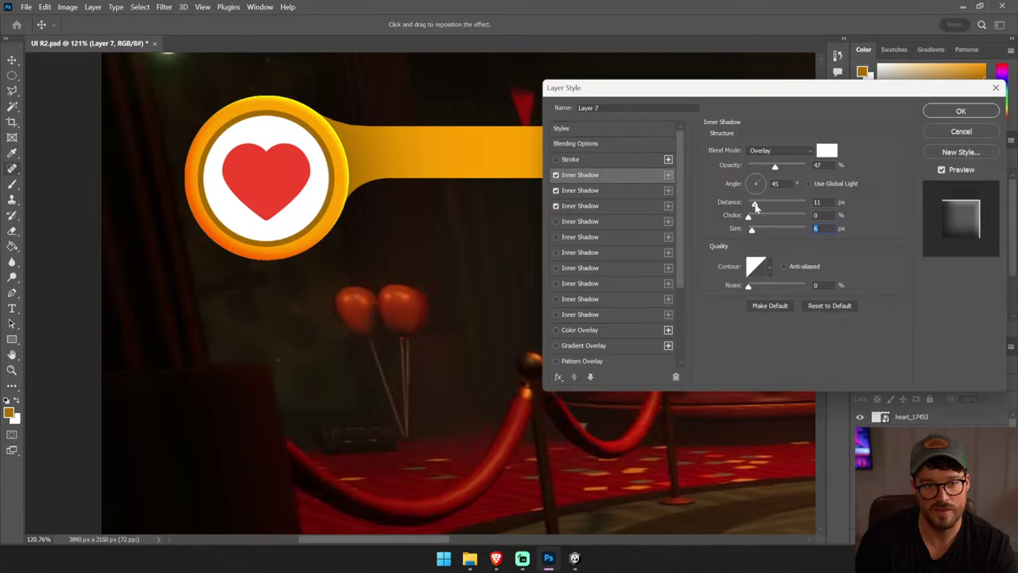
left_click_drag(698, 87, 536, 76)
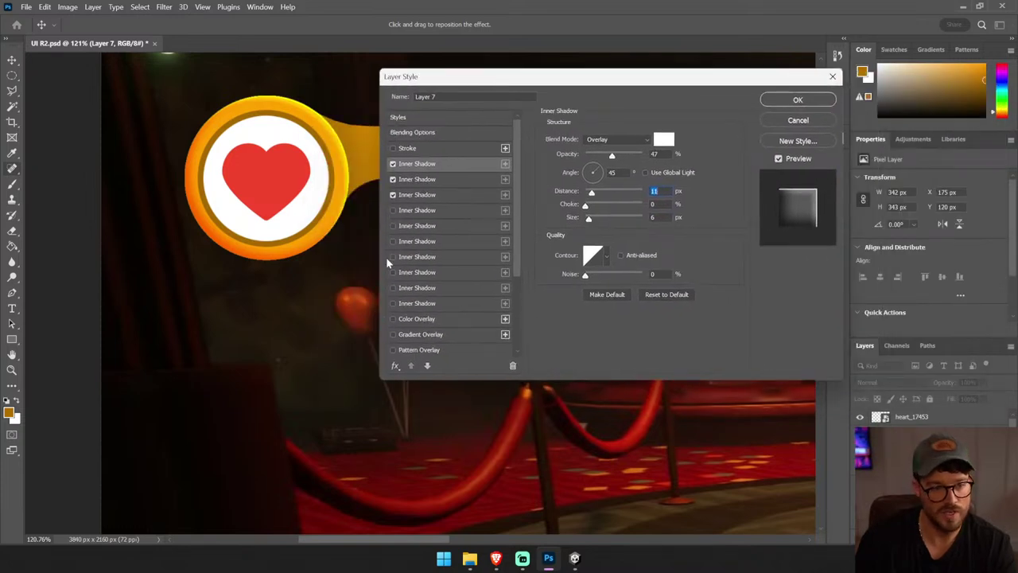
- Add a fourth black Inner Shadow with no blur and 4 px distance
left_click(438, 181)
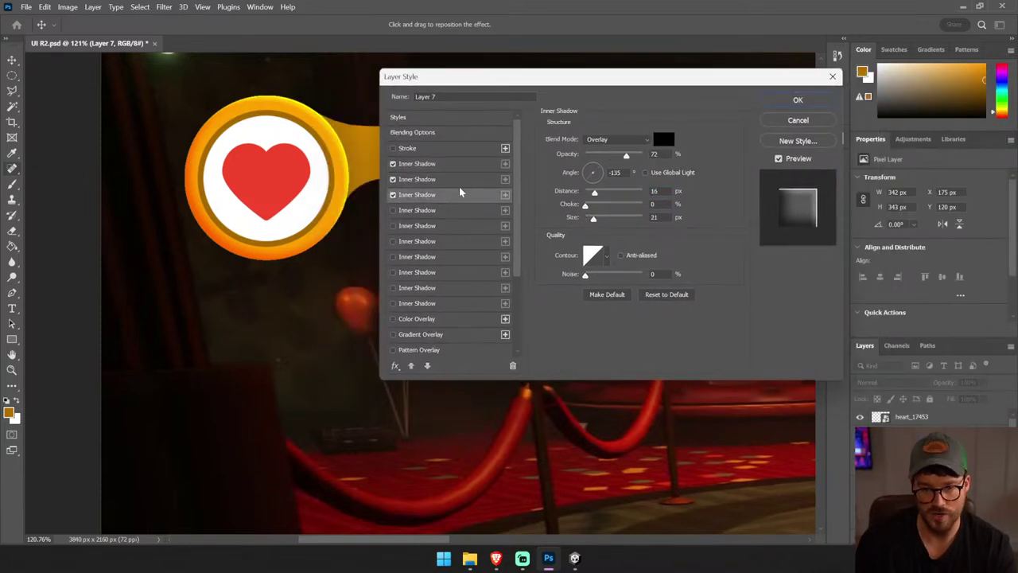
left_click(459, 183)
left_click(445, 210)
left_click(664, 140)
left_click(358, 270)
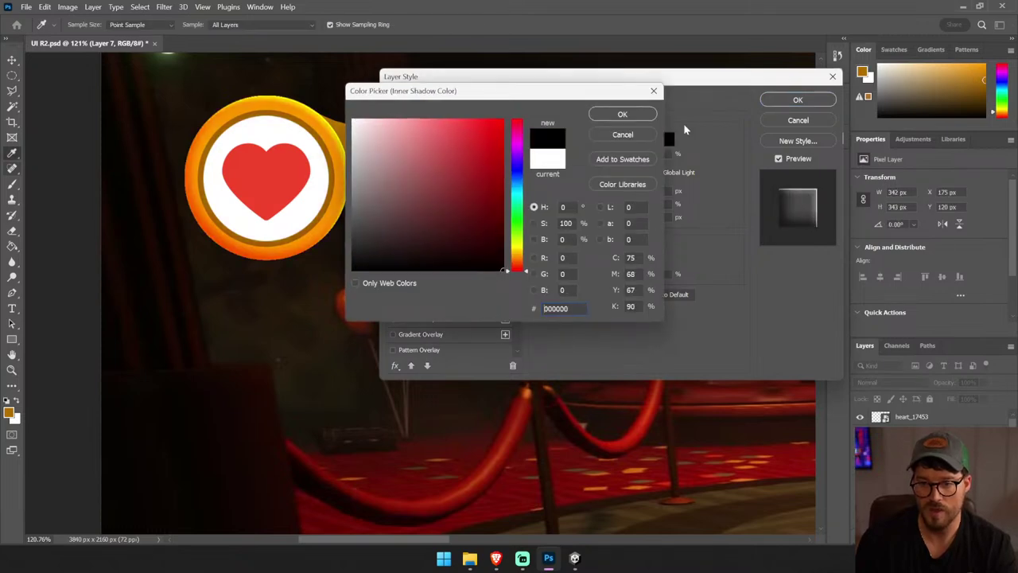
left_click(623, 111)
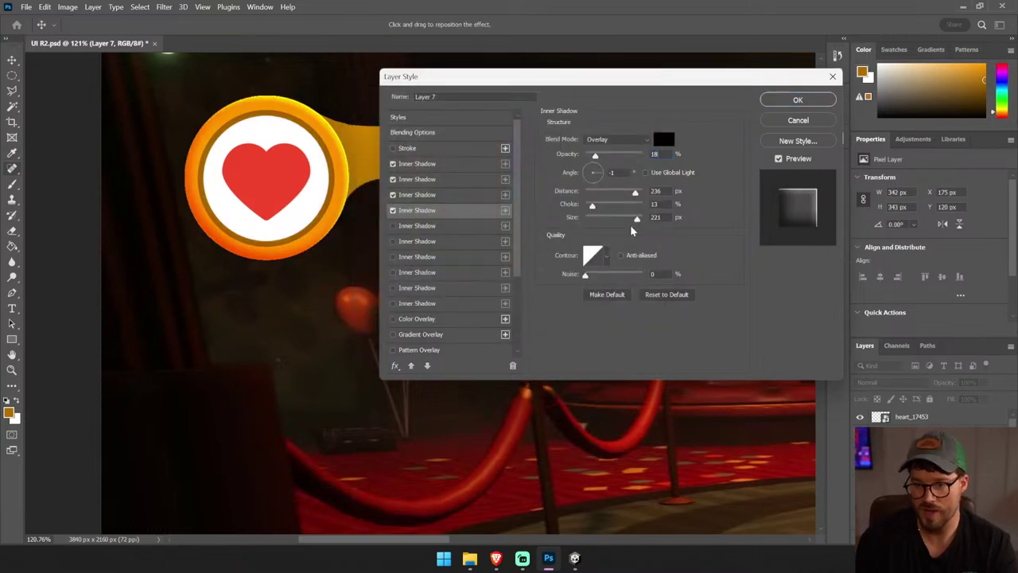
type("35")
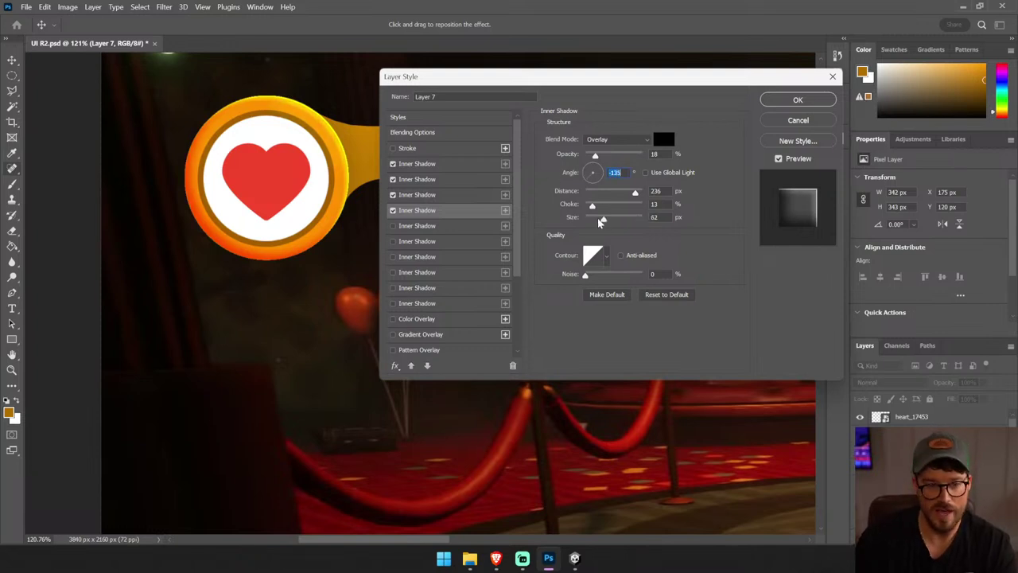
left_click_drag(636, 218, 587, 220)
left_click_drag(635, 192, 588, 192)
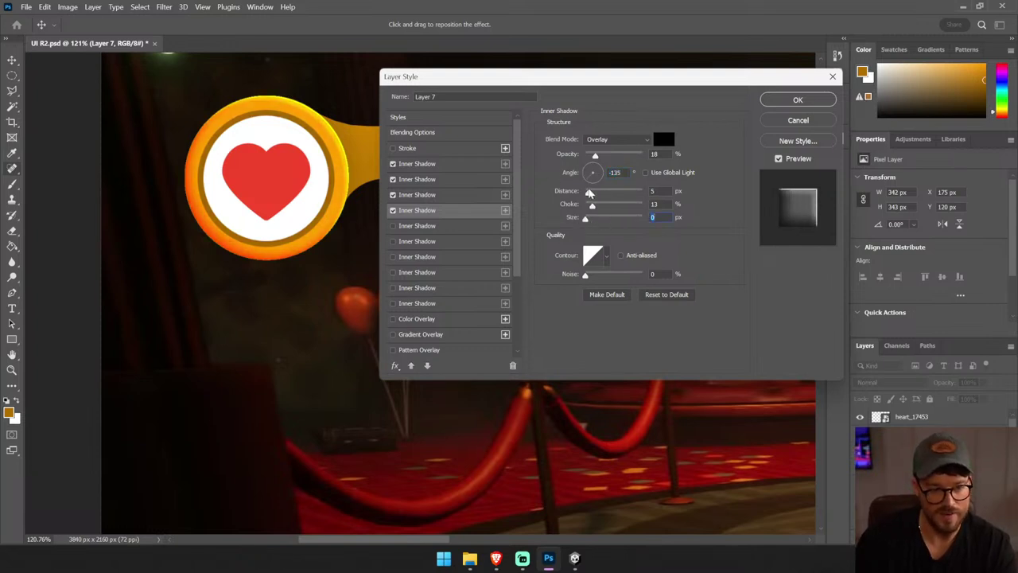
left_click_drag(625, 157, 623, 155)
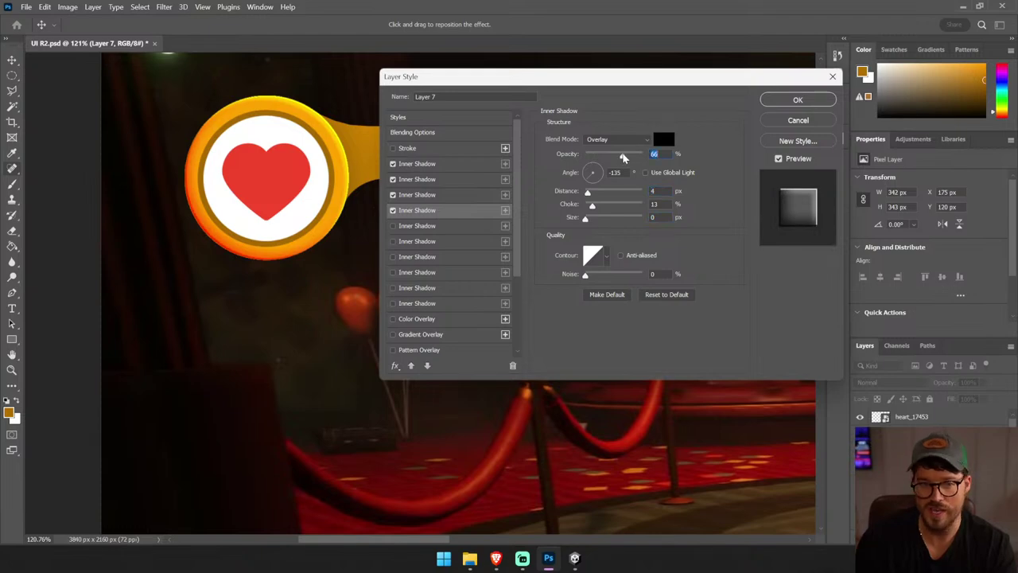
- Set the fourth shadow to Darken blend, 28% opacity, size 0, with added noise
left_click(620, 141)
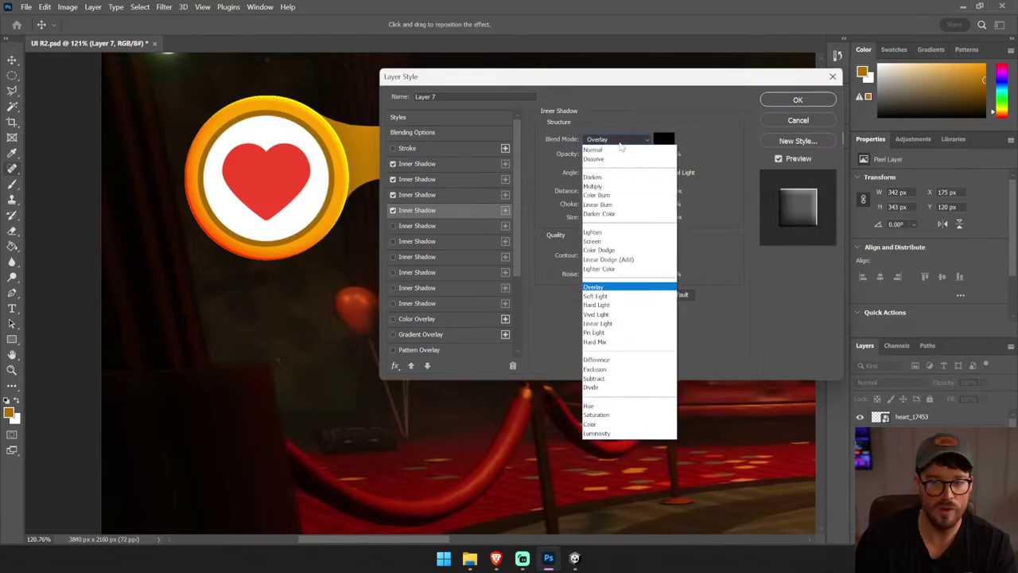
left_click(593, 176)
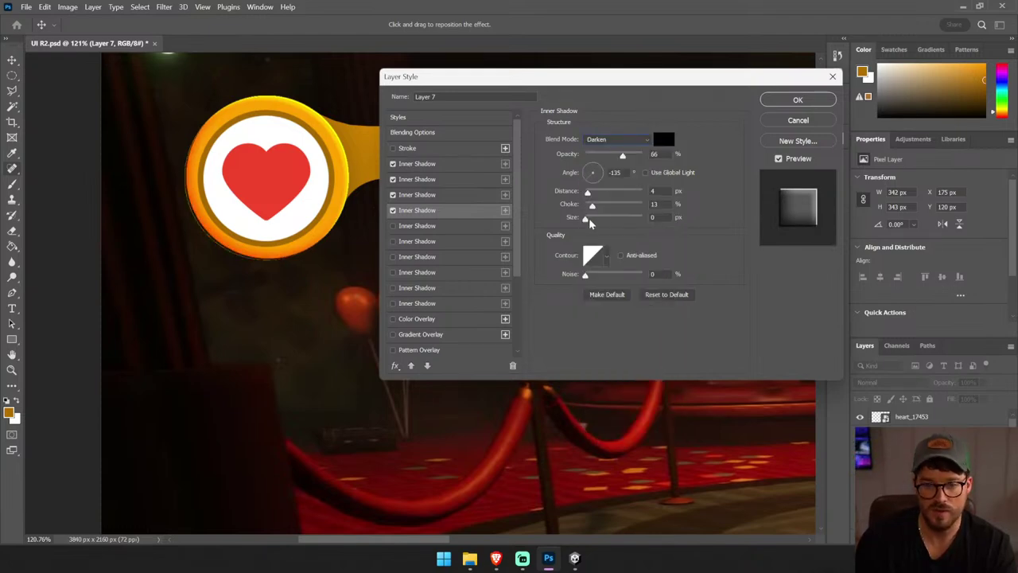
left_click_drag(589, 223, 591, 219)
left_click(608, 155)
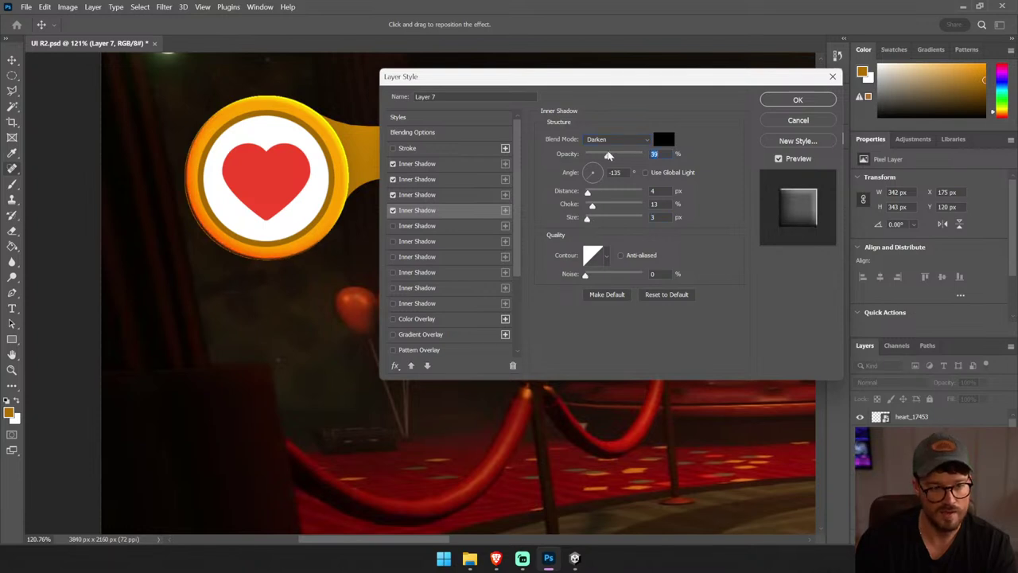
left_click_drag(609, 155, 601, 155)
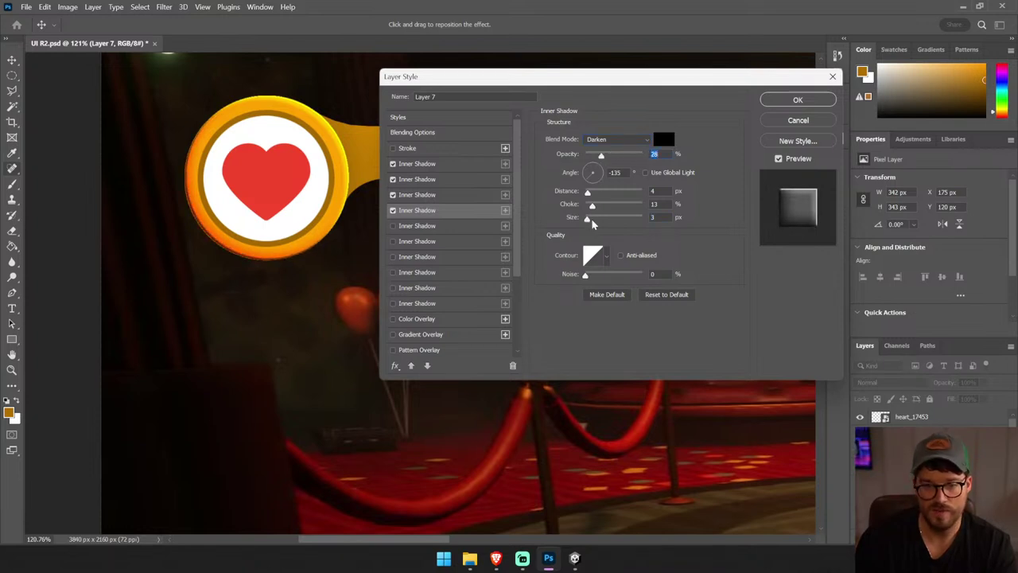
left_click_drag(592, 224, 572, 221)
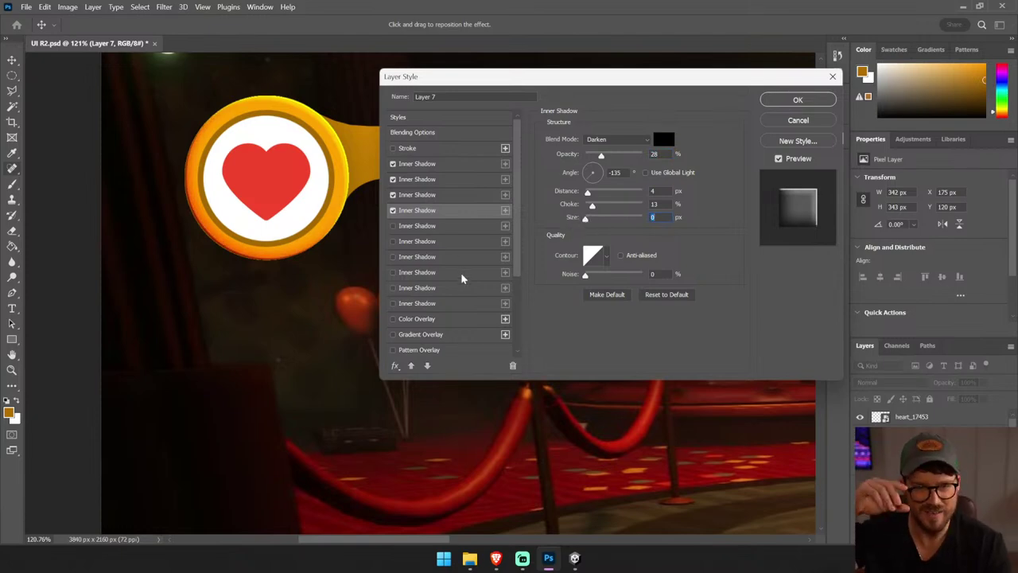
left_click(596, 256)
left_click(600, 132)
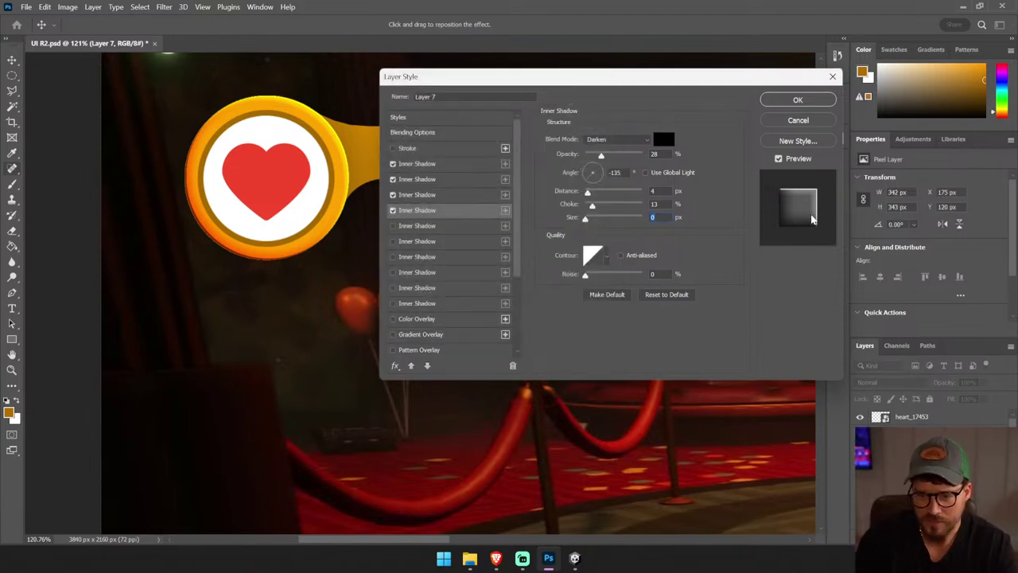
mouse_move(586, 274)
left_mouse_down()
mouse_move(657, 274)
mouse_move(593, 276)
left_mouse_up()
- Review the third and first inner shadows and commit all four to the ring
left_click(457, 195)
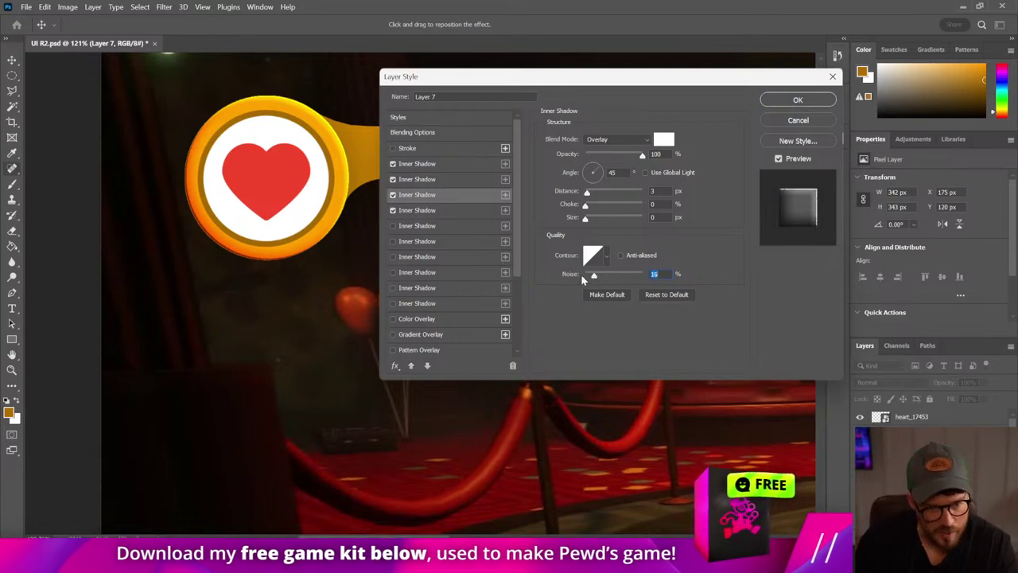
left_click(457, 210)
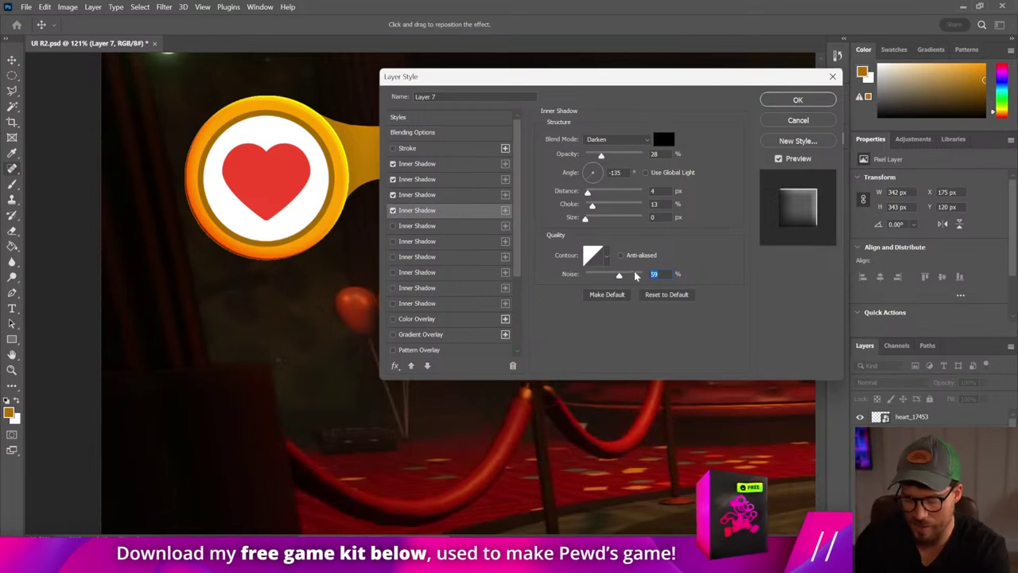
left_click(466, 195)
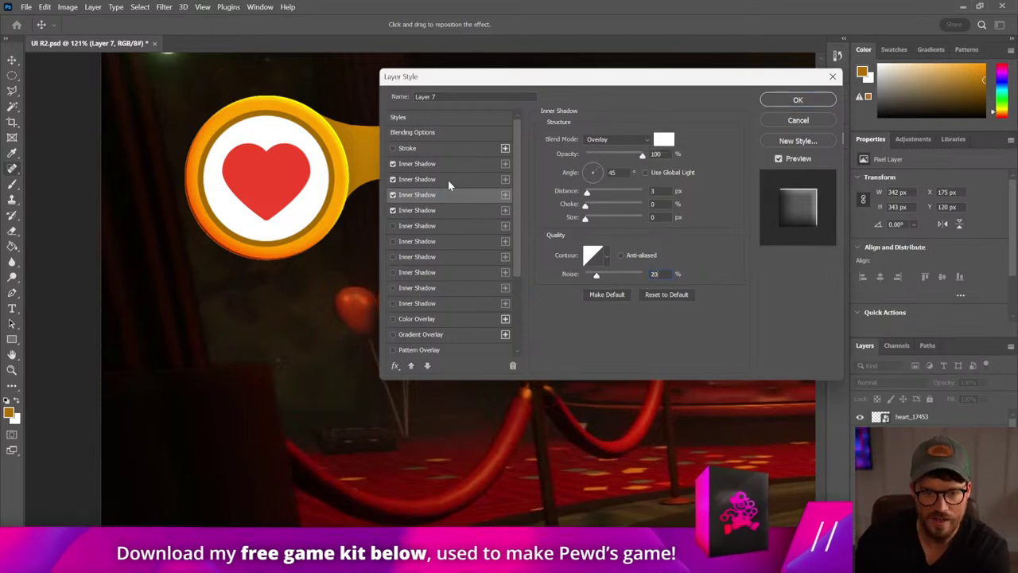
left_click(426, 165)
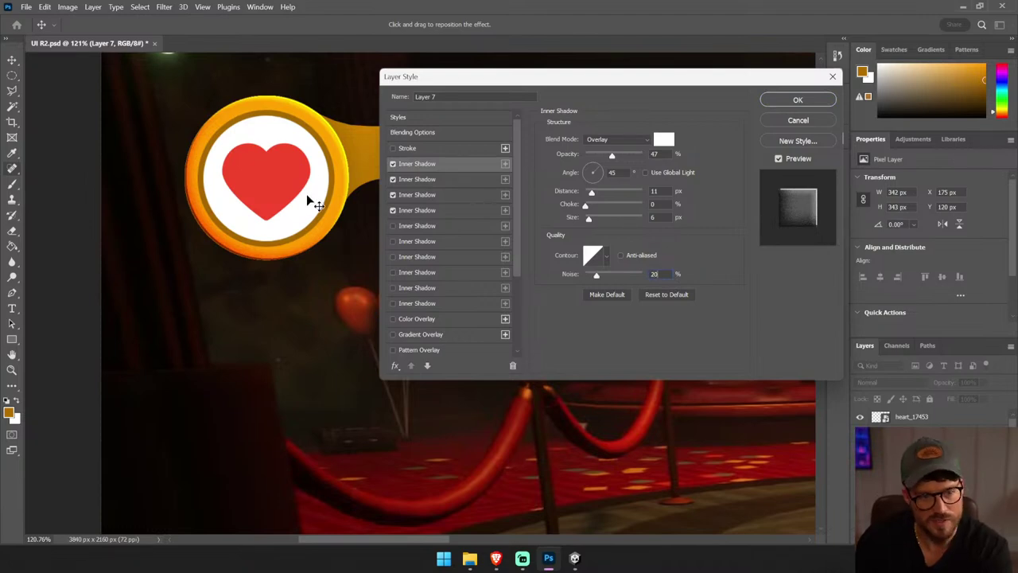
left_click(797, 100)
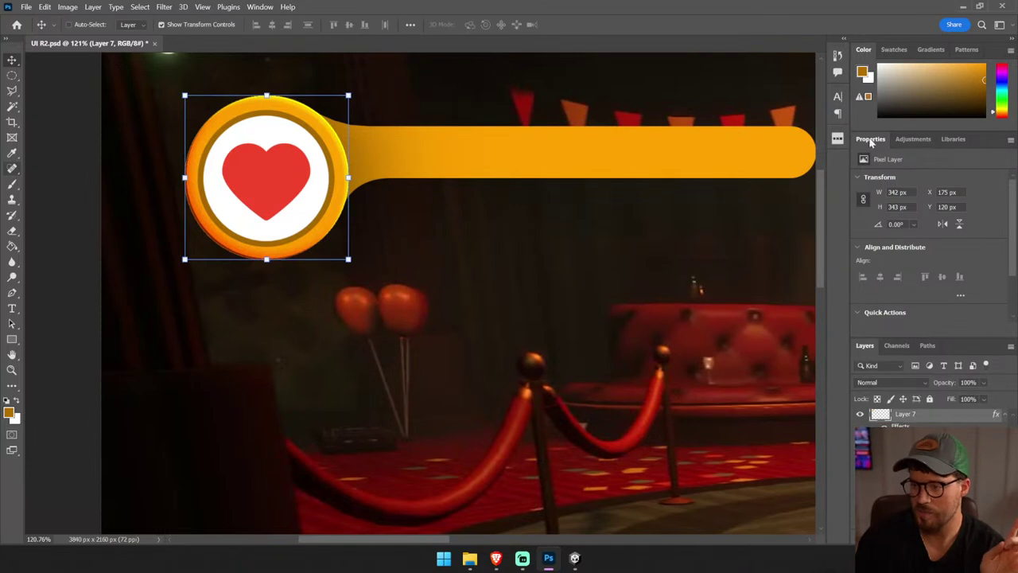
- Rasterize Layer 6, make it slightly shorter, and nudge it up and left
double_click(870, 139)
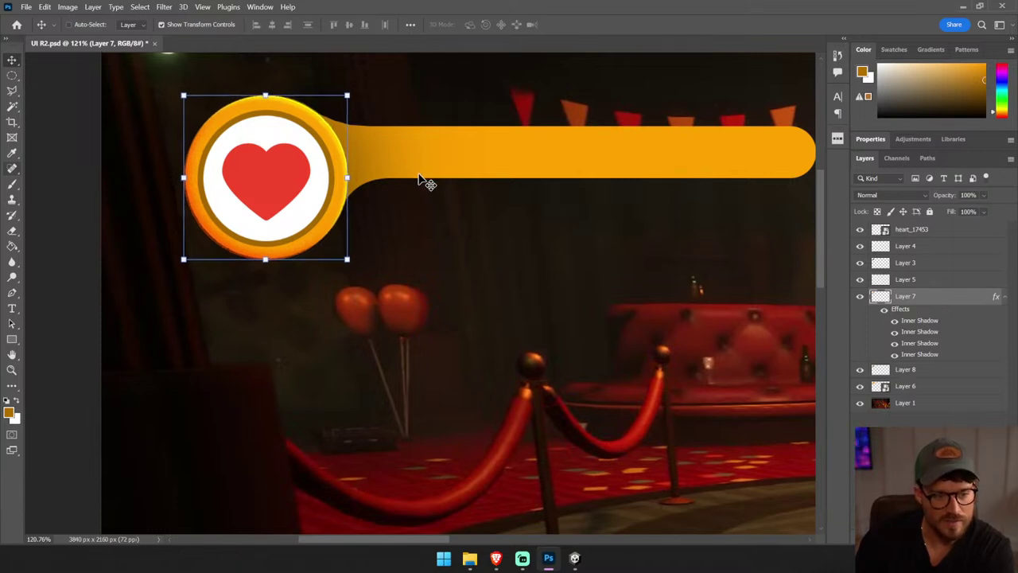
key("Right")
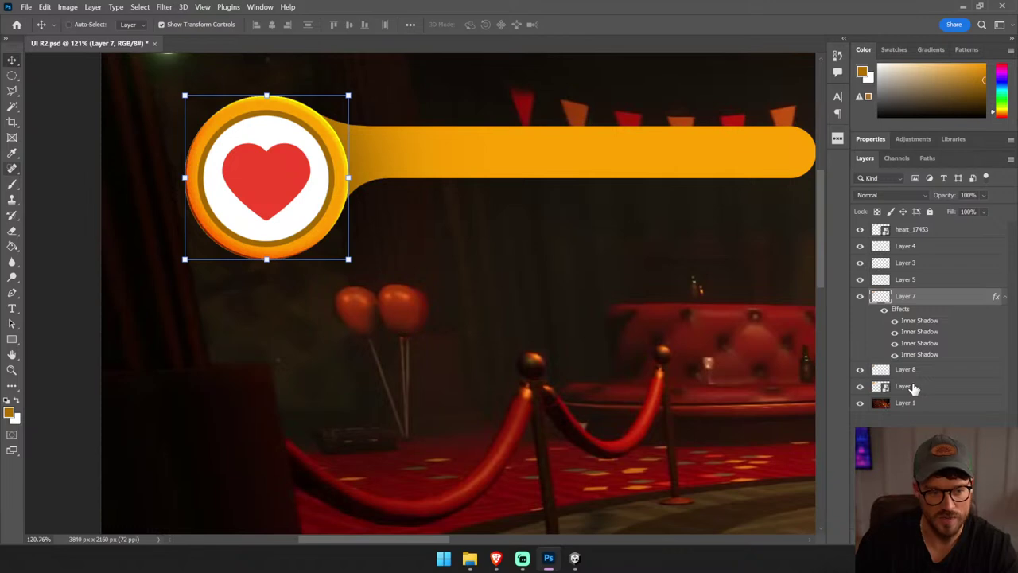
left_click(907, 386)
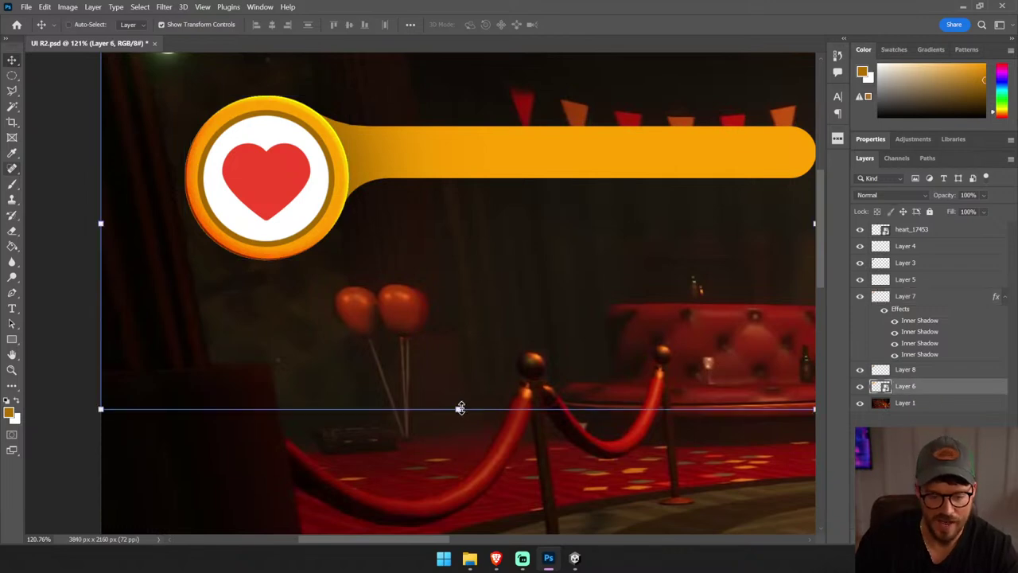
left_click_drag(460, 408, 461, 412)
key("Escape")
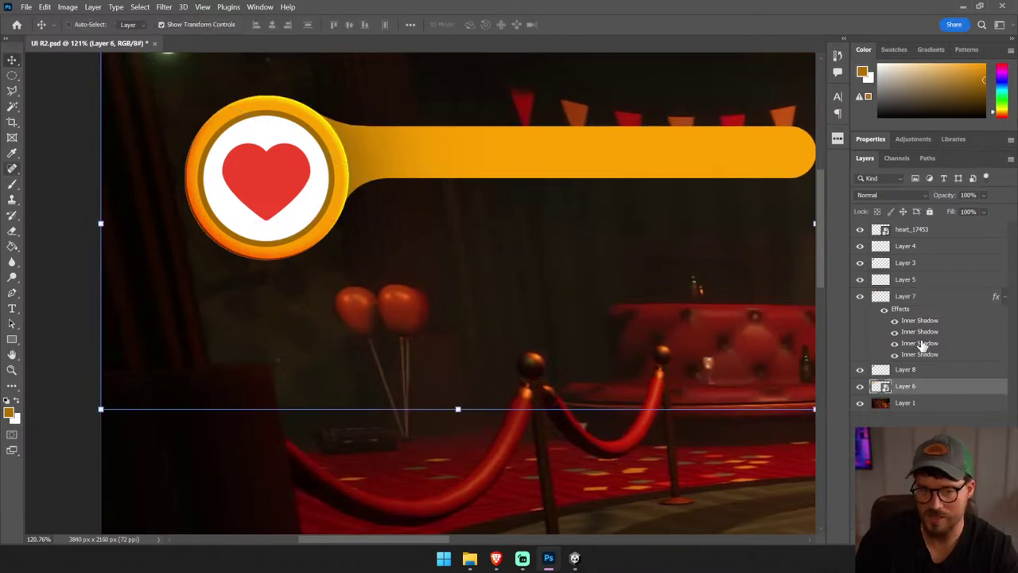
right_click(966, 385)
left_click(827, 245)
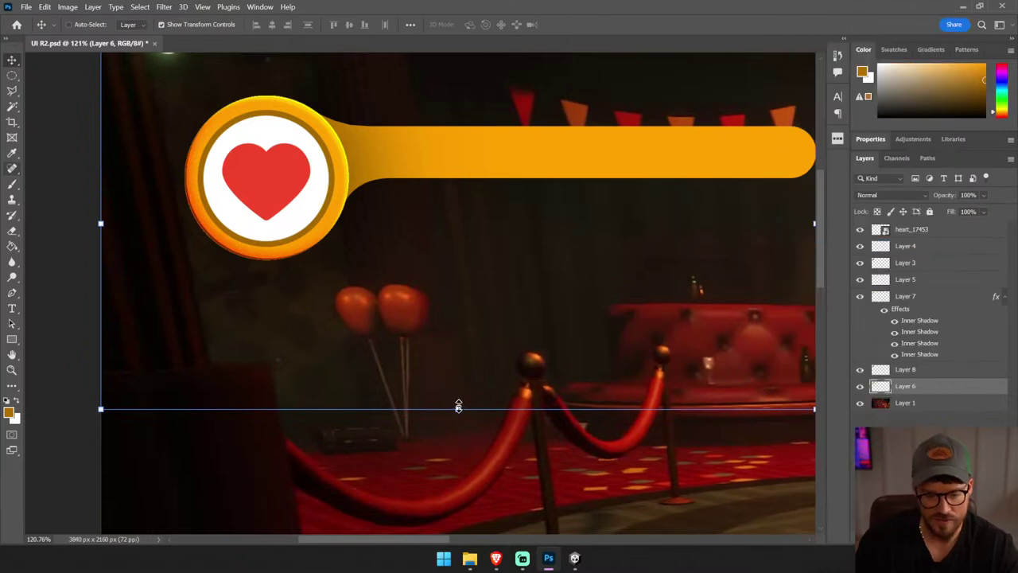
left_click_drag(458, 406, 457, 403)
key("Return")
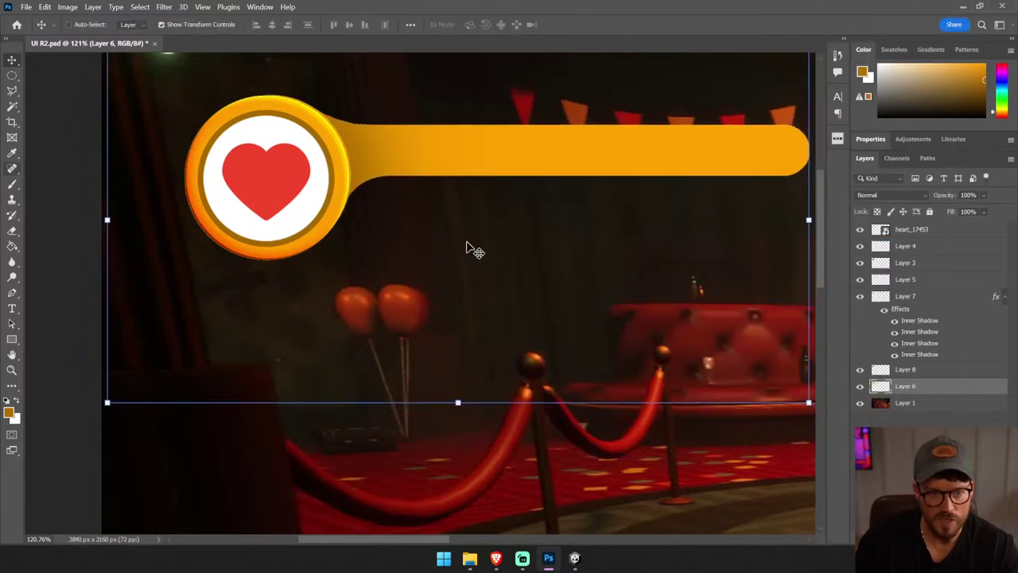
left_click_drag(466, 244, 455, 236)
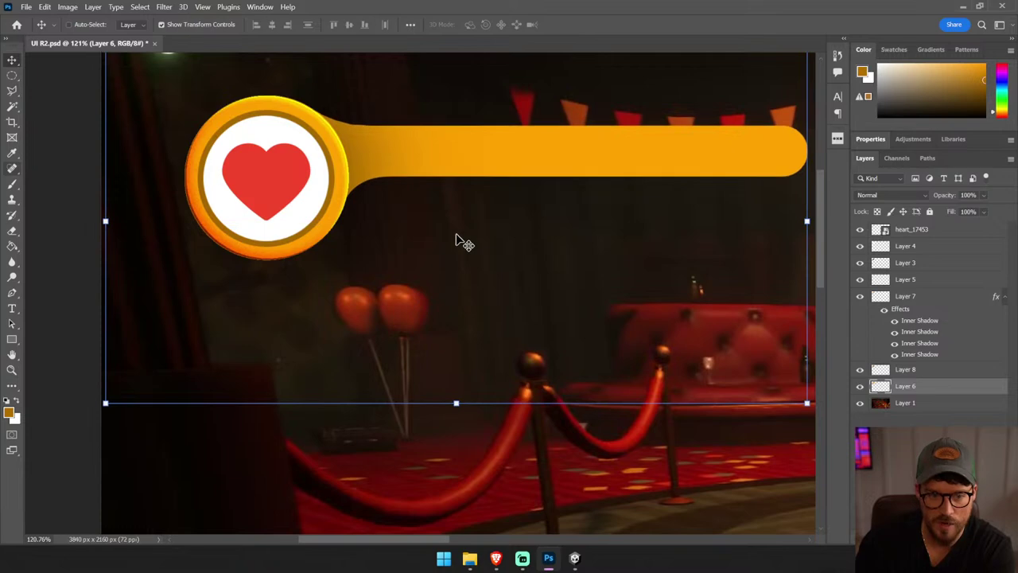
key("Left")
key("Up")
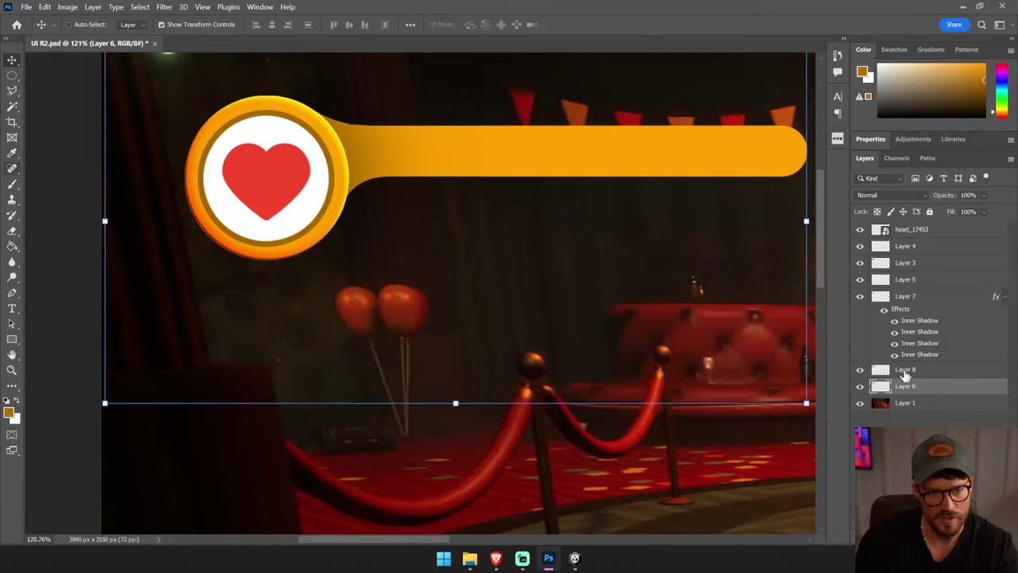
- Scale Layers 6 and 8 down together and merge them into Layer 8
left_click(905, 372)
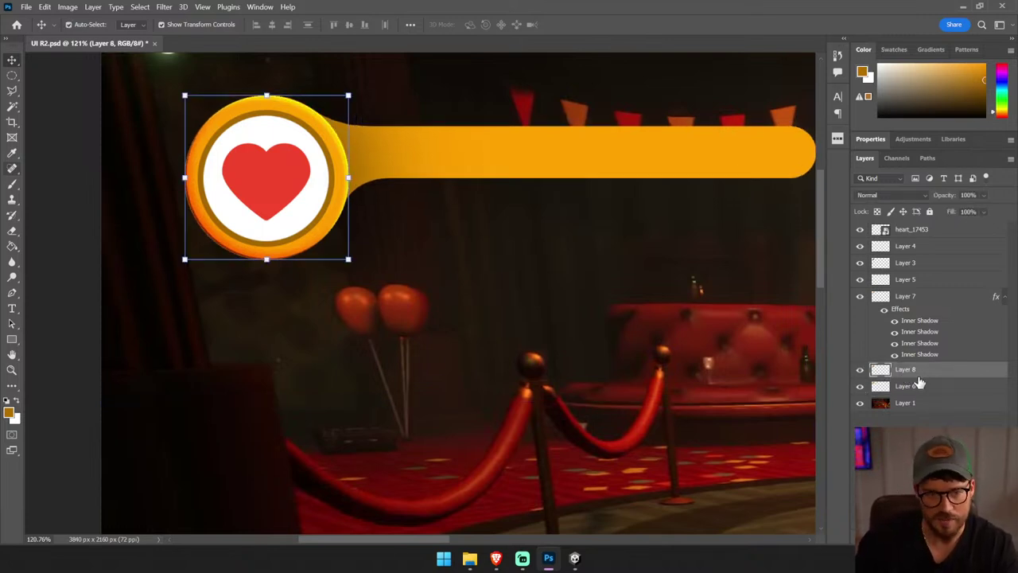
left_click(914, 387, "shift")
right_click(914, 378)
key("Escape")
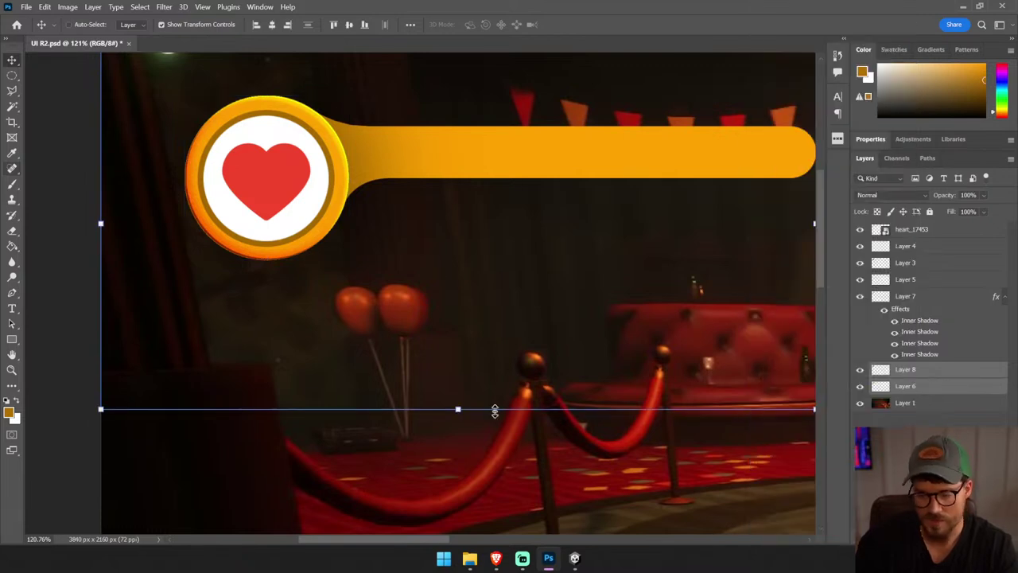
left_click_drag(458, 410, 459, 404)
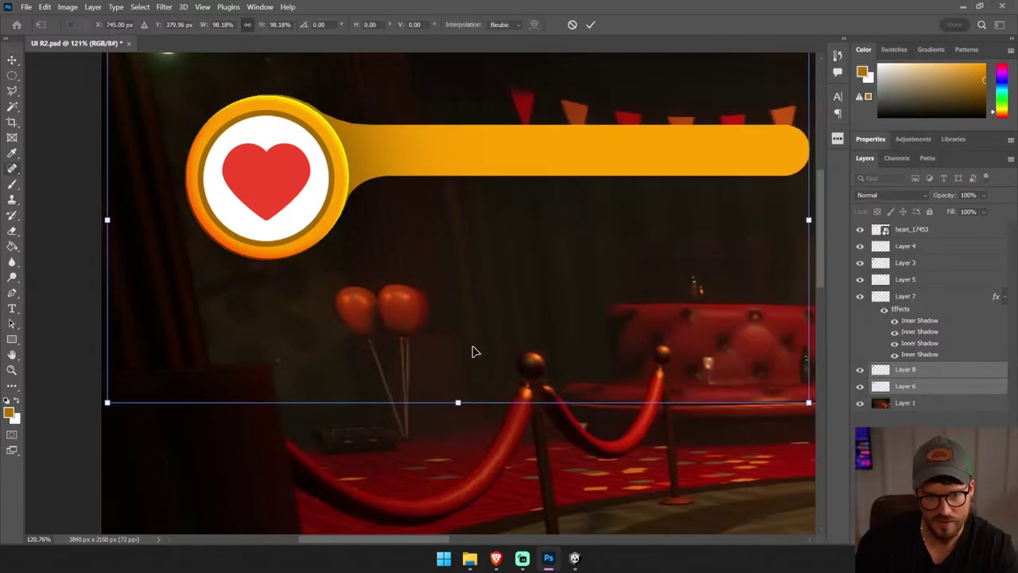
left_click_drag(473, 352, 491, 303)
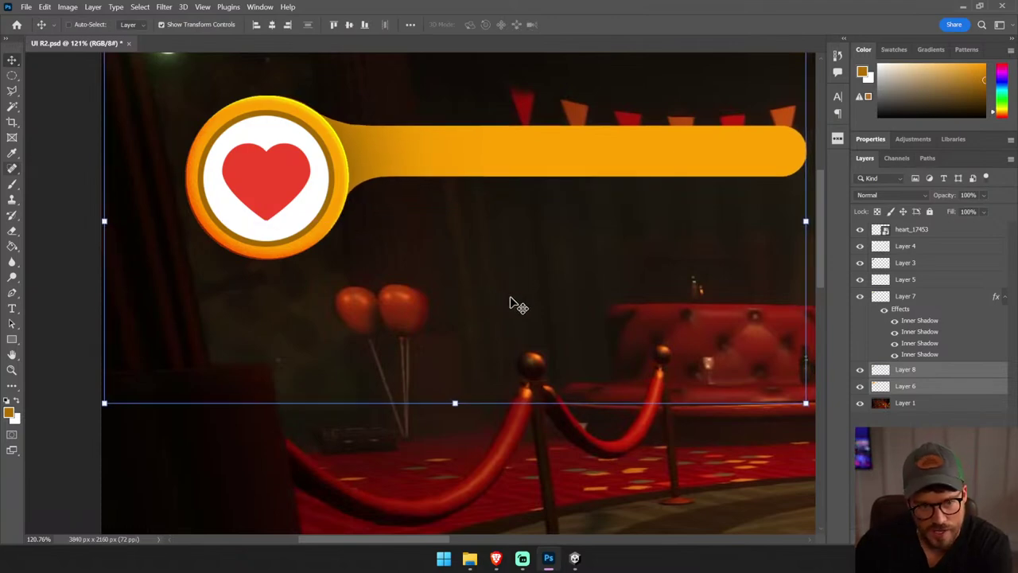
right_click(918, 388)
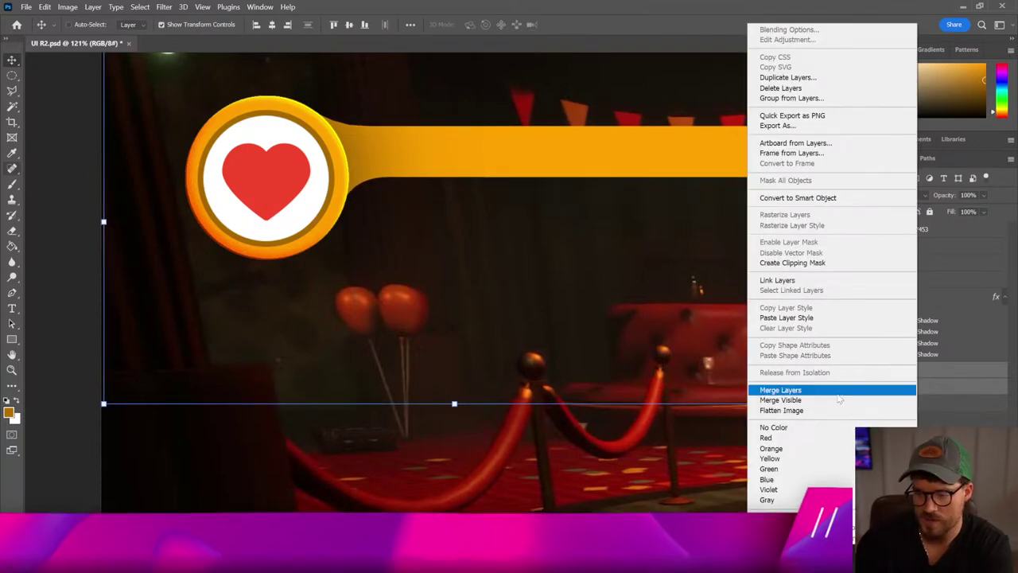
left_click(787, 389)
left_click(268, 114)
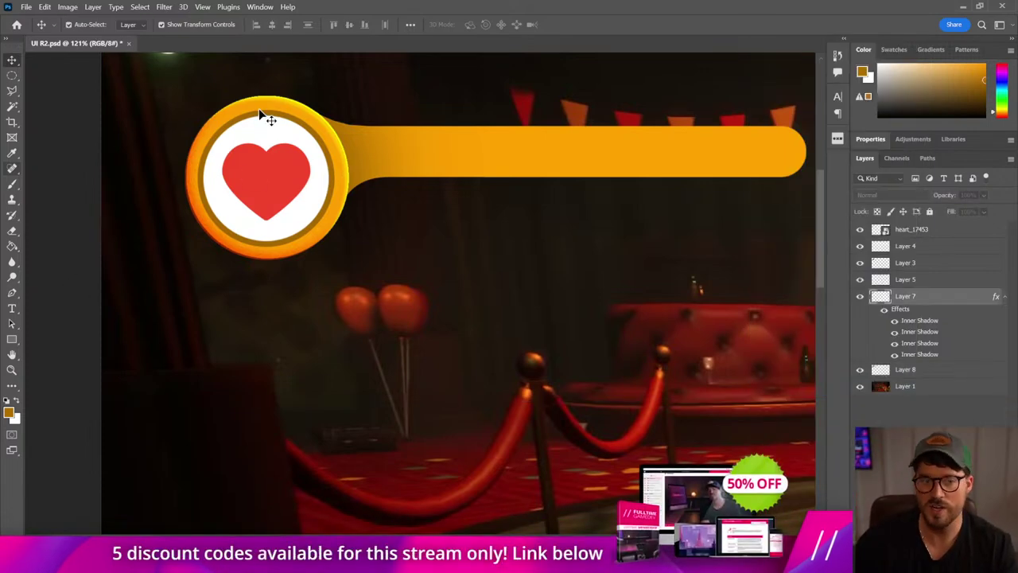
- Copy the ring's layer style and paste it onto the heart_17453 layer
right_click(990, 297)
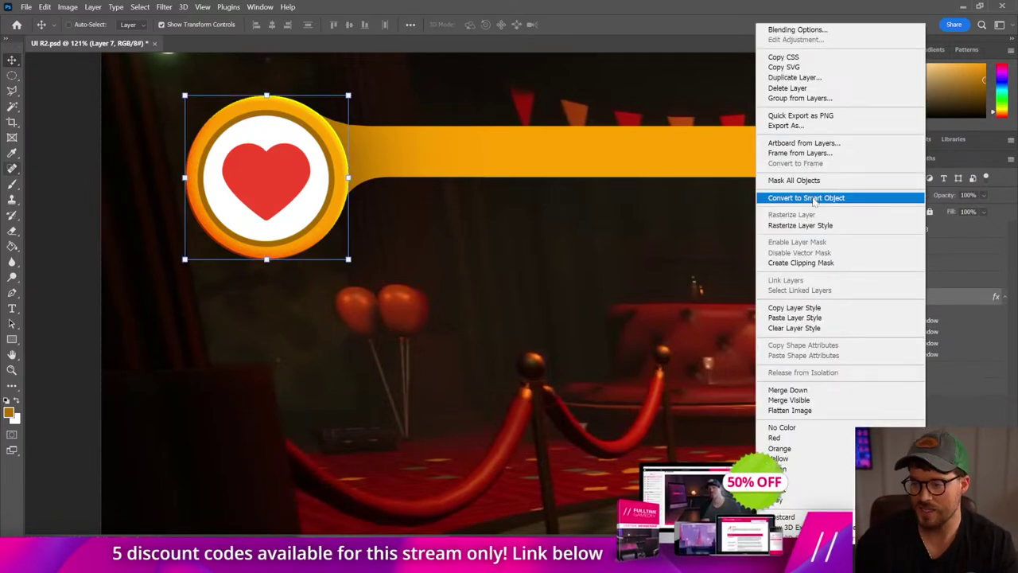
left_click(794, 317)
left_click(268, 164)
right_click(891, 240)
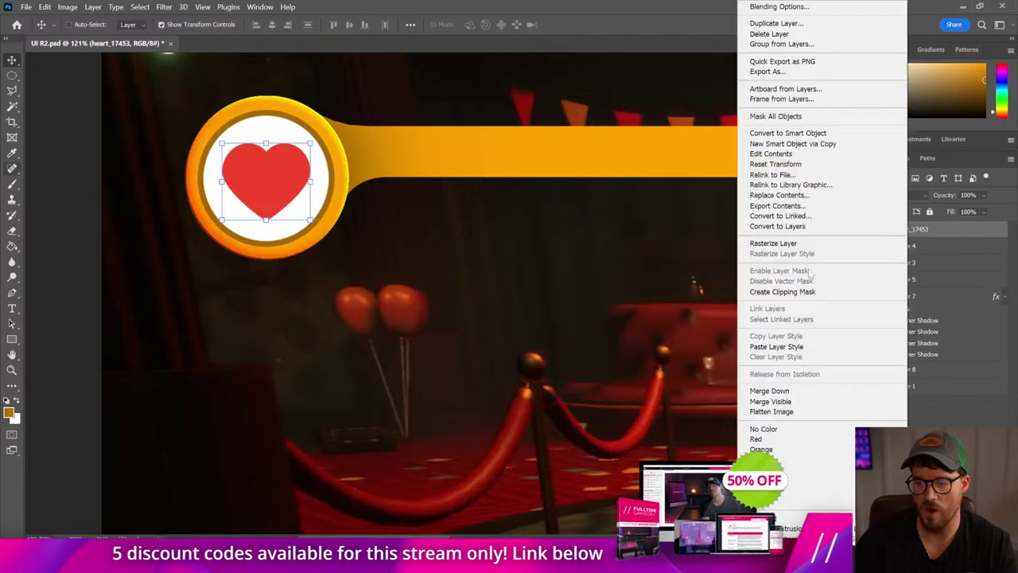
left_click(795, 345)
left_click(67, 249)
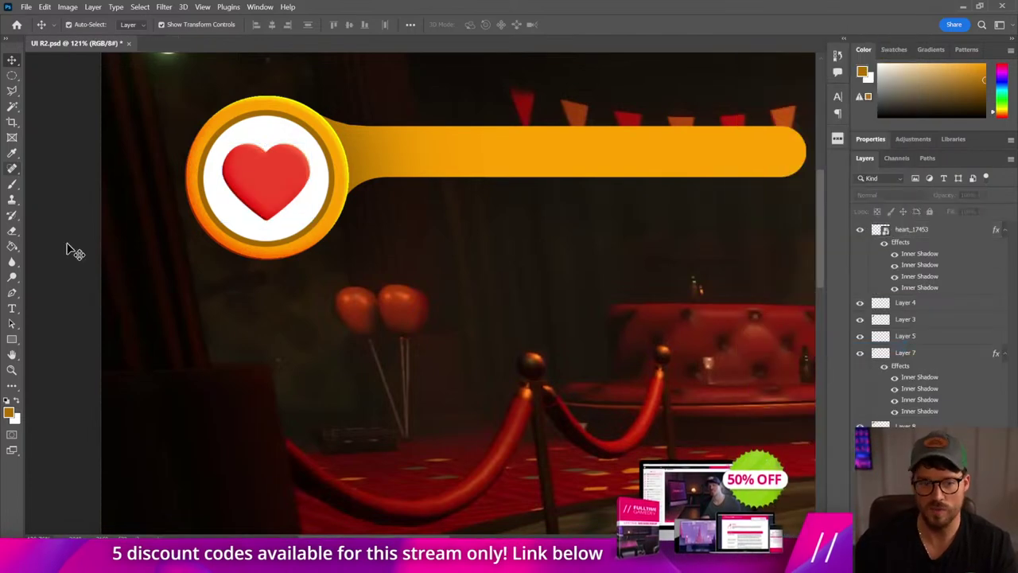
- Paste the ring's style onto Layer 3 and fade it to 35% opacity
left_click(230, 237)
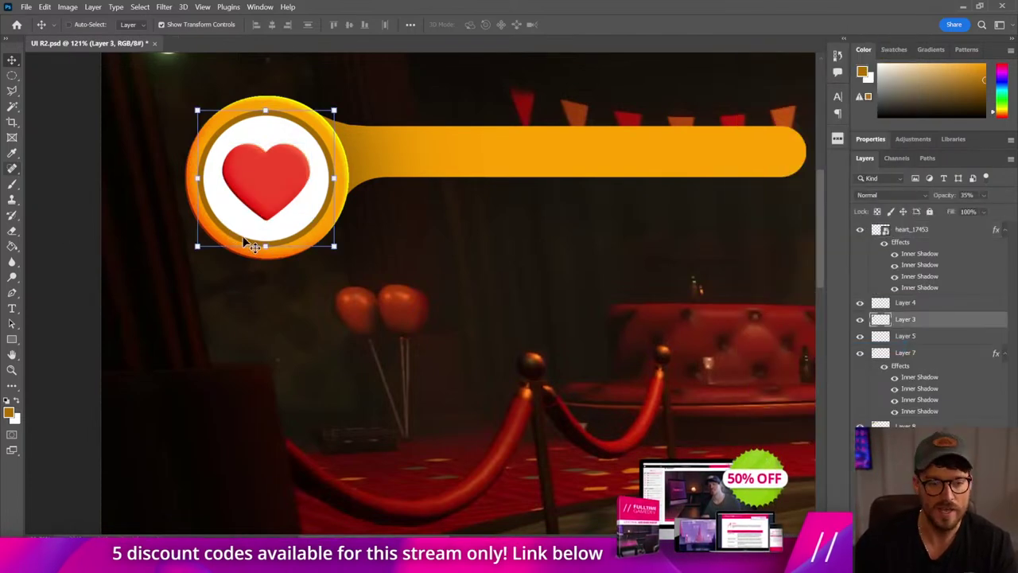
right_click(907, 322)
left_click(808, 317)
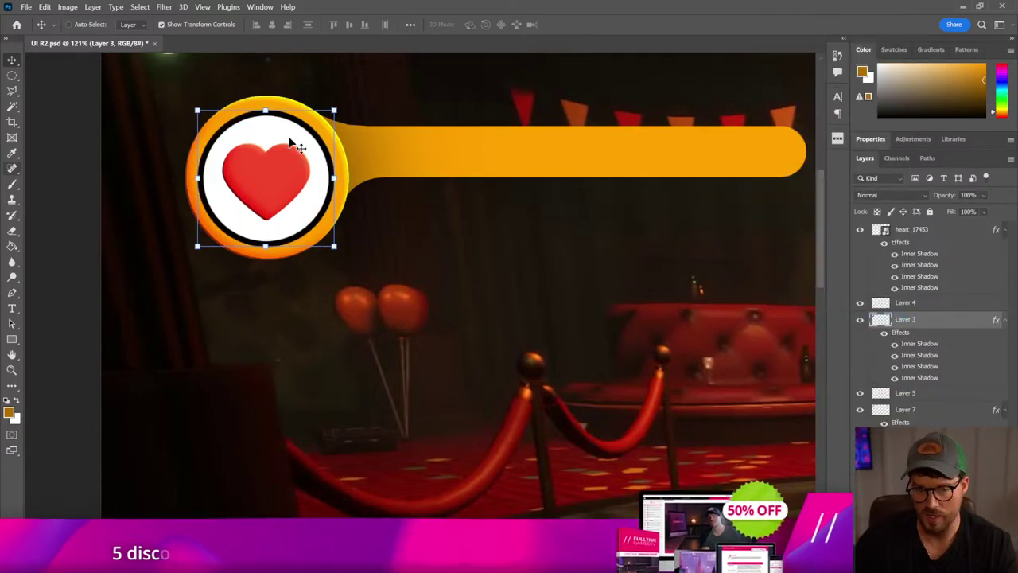
key("3")
key("5")
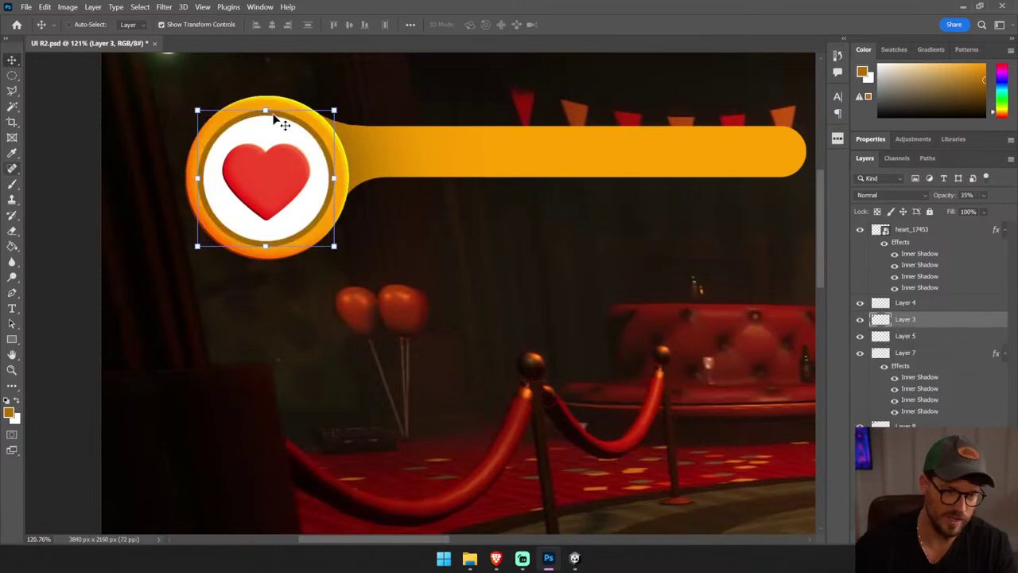
- Paste the ring's shading style onto the yellow bar layer, then deselect all
left_click(452, 151, "ctrl")
right_click(905, 409)
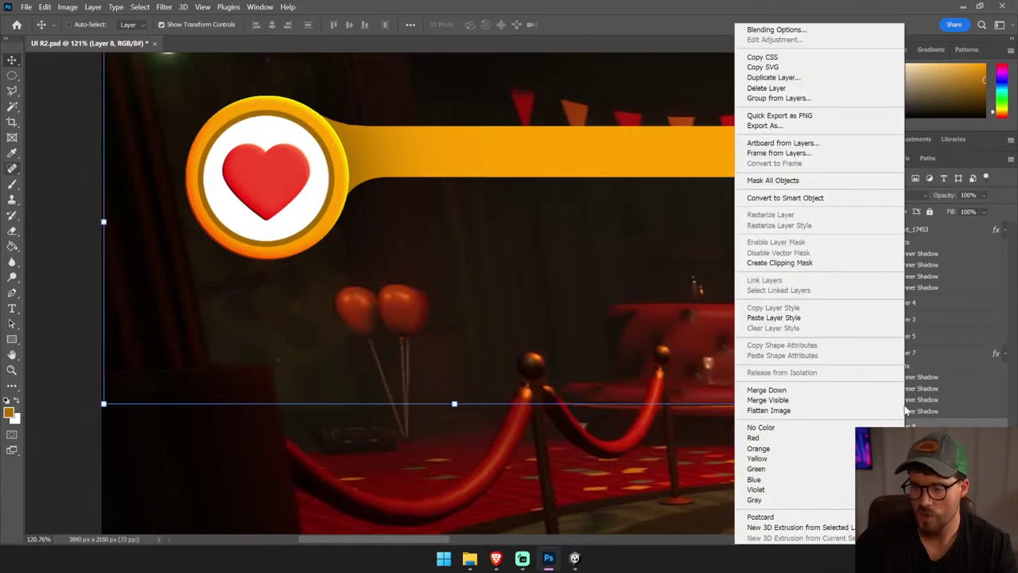
left_click(787, 318)
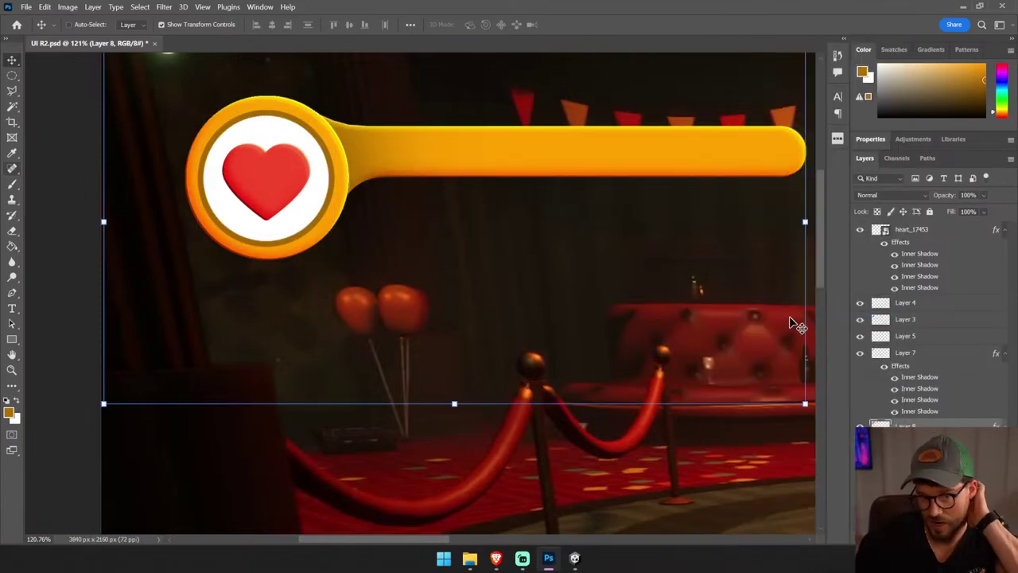
left_click(63, 280)
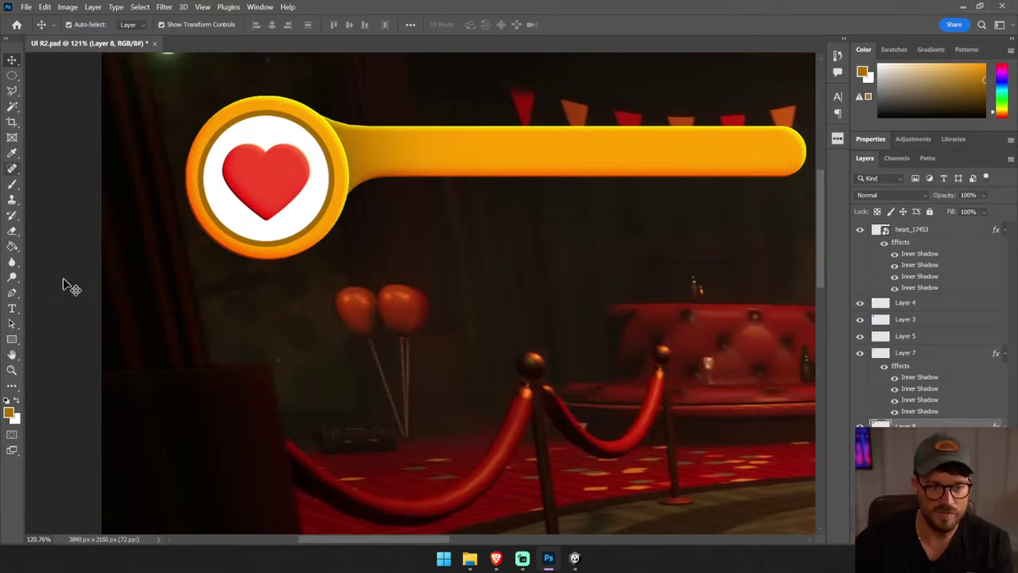
- Shift the health bar slightly left, undoing and redoing the move to compare
key("ctrl+minus")
key("ctrl+minus")
key("ctrl+minus")
key("ctrl+minus")
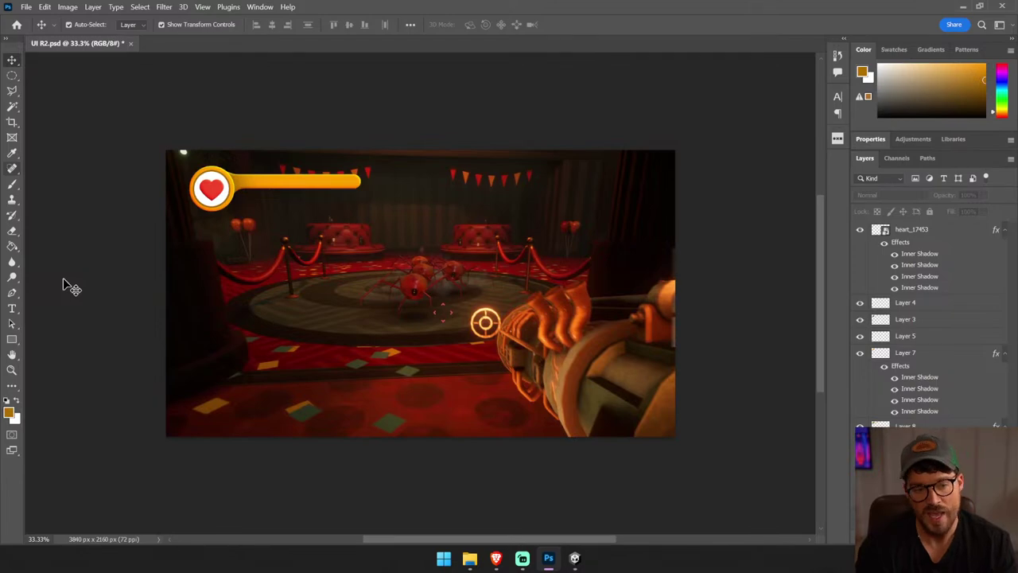
key("ctrl+plus")
key("ctrl+plus")
left_click_drag(244, 157, 440, 329)
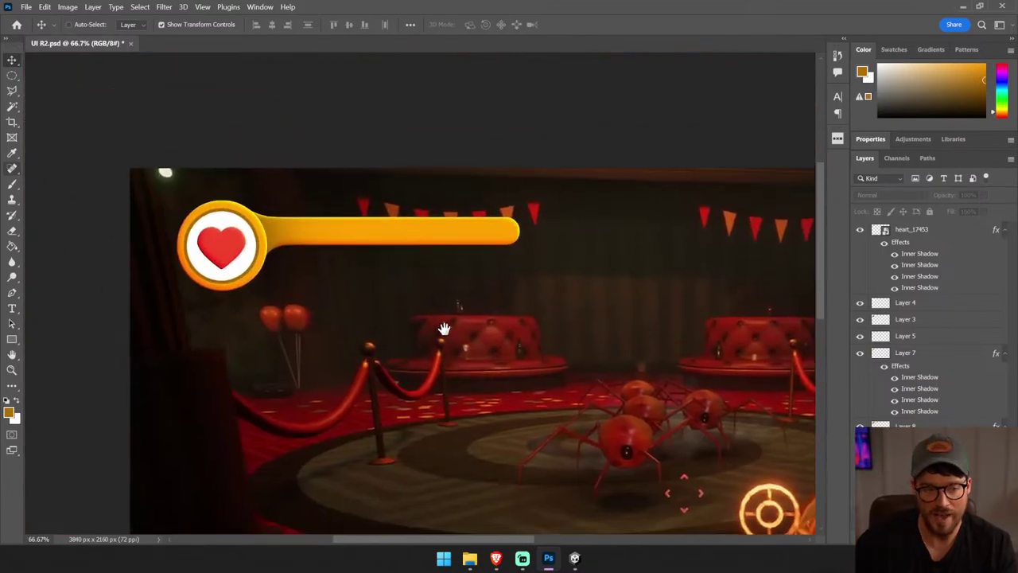
left_click(374, 283)
mouse_move(340, 278)
left_mouse_down()
mouse_move(325, 293)
mouse_move(314, 281)
left_mouse_up()
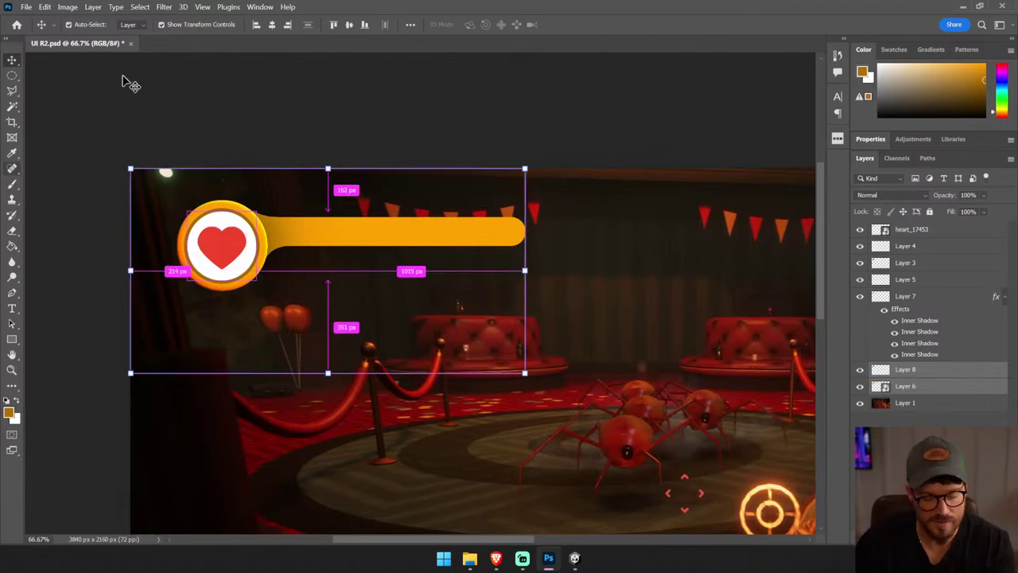
left_click(45, 6)
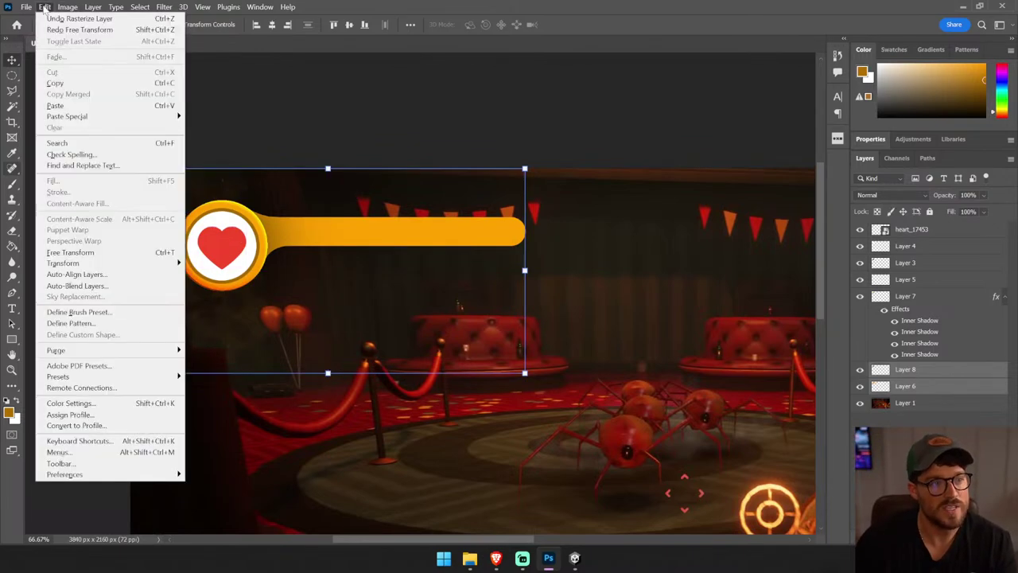
left_click(68, 18)
left_click(67, 29)
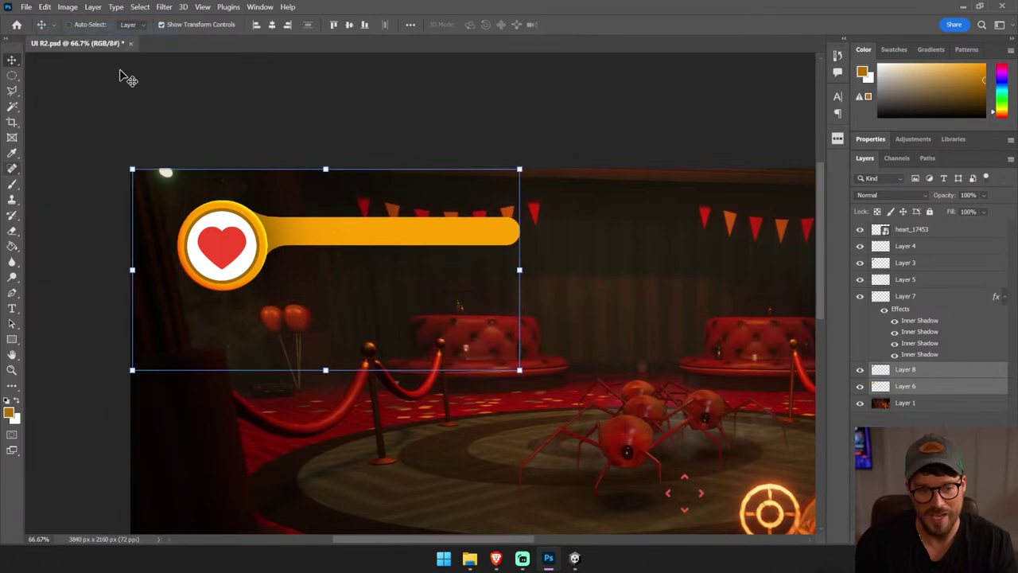
- Select the orange ring layer and zoom in close on it
left_click(272, 246, "ctrl")
key("ctrl+plus")
key("ctrl+plus")
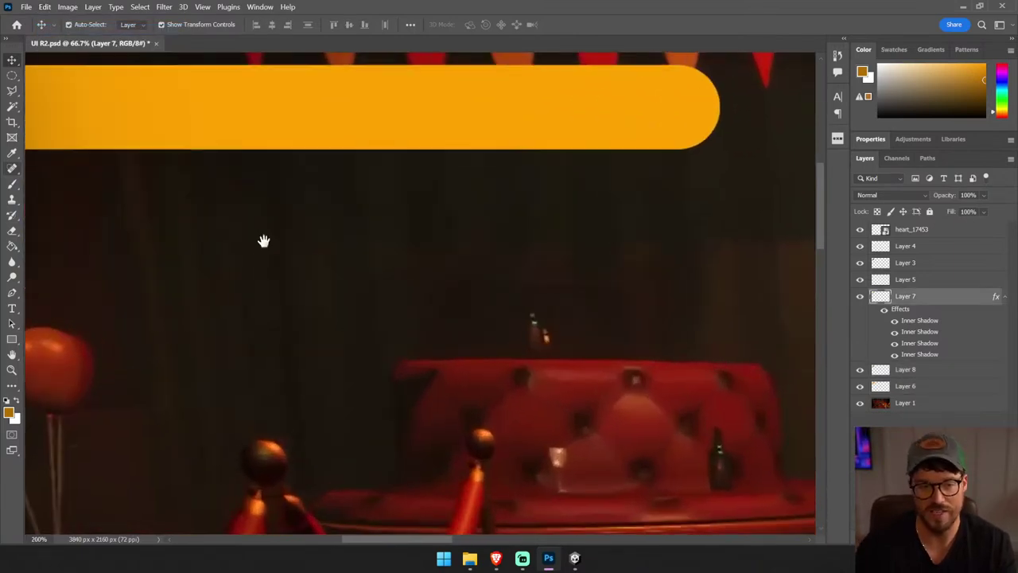
left_click_drag(262, 239, 596, 299)
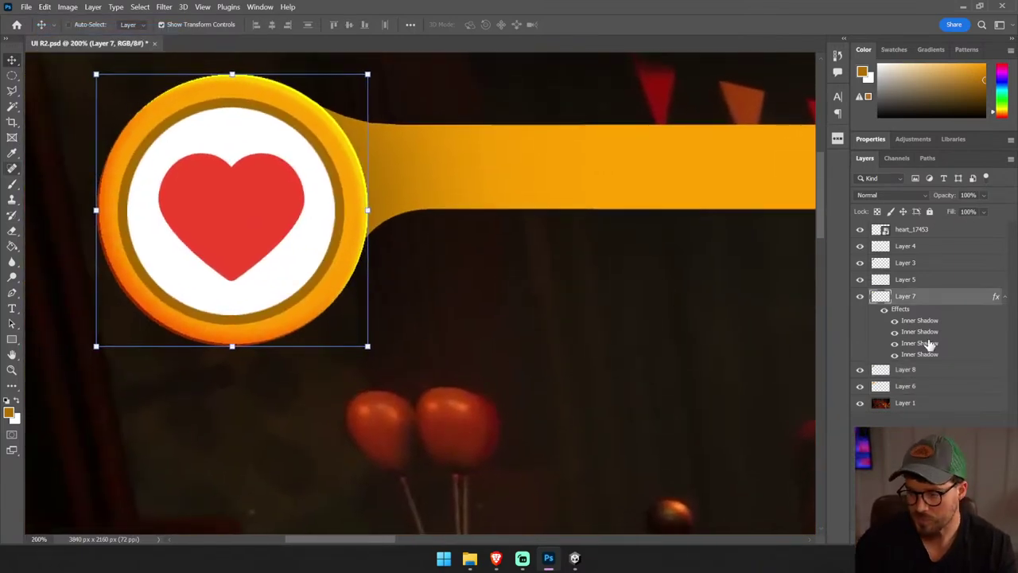
- Enlarge the second inner shadow to size 27 and the fourth to 32 with less noise
double_click(885, 305)
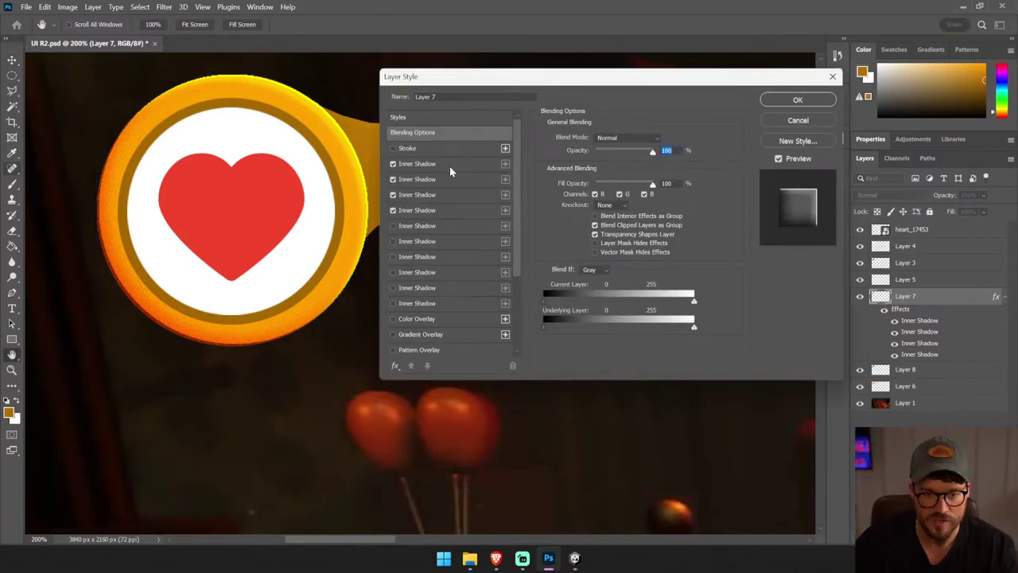
left_click(450, 164)
left_click(589, 220)
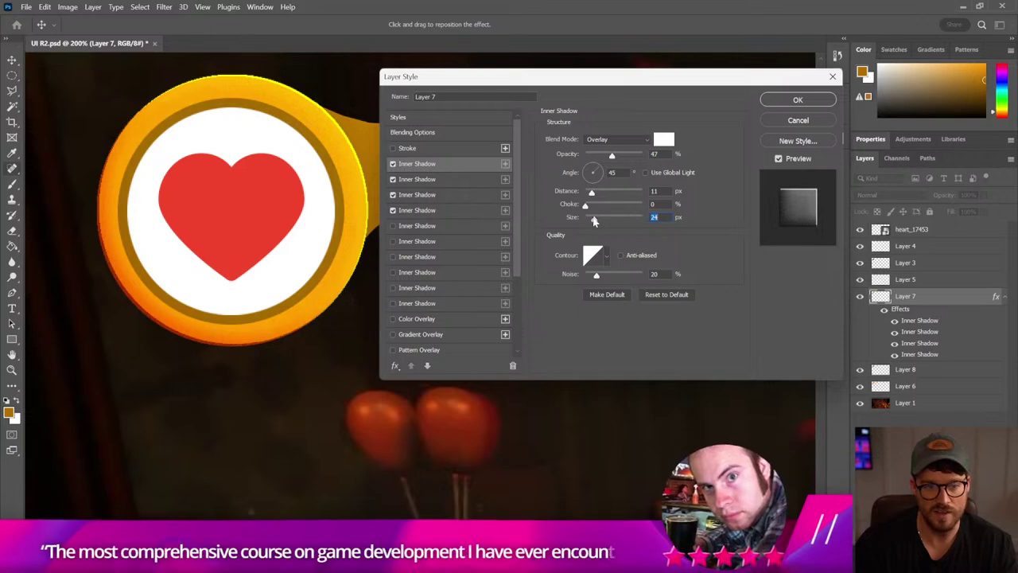
left_click(454, 178)
left_click_drag(596, 222, 598, 220)
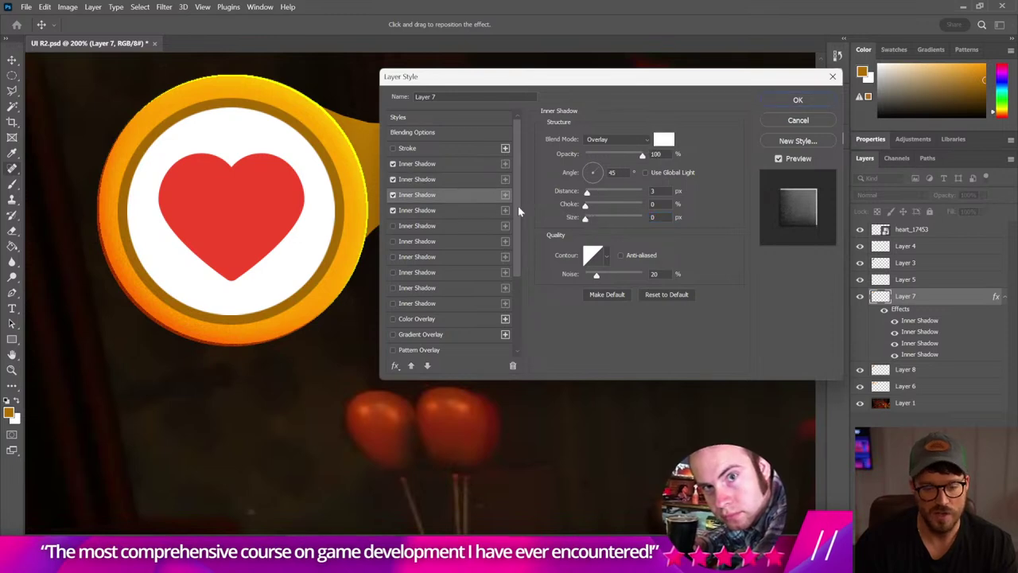
left_click(458, 210)
left_click_drag(585, 219, 595, 218)
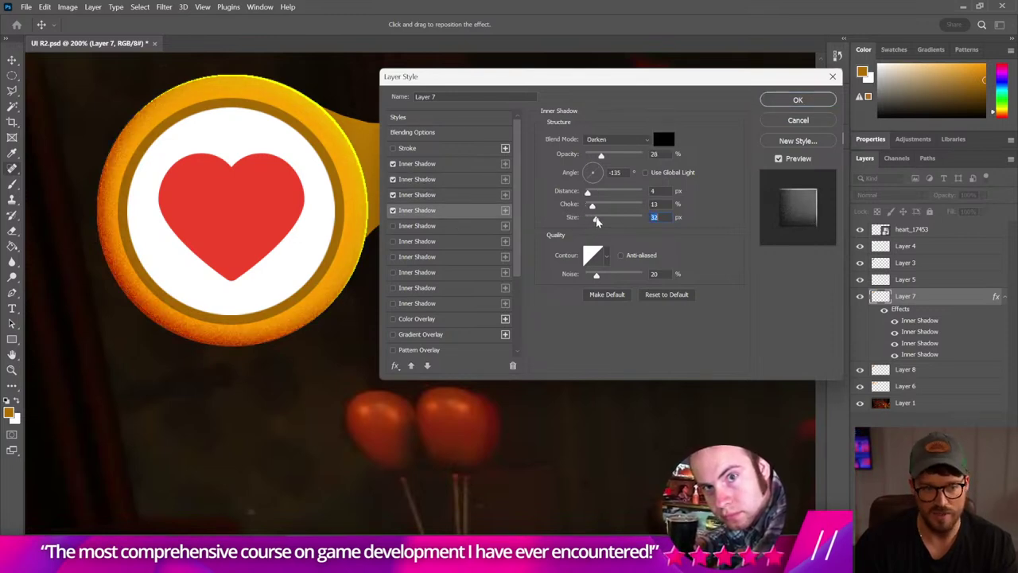
left_click_drag(596, 273, 591, 276)
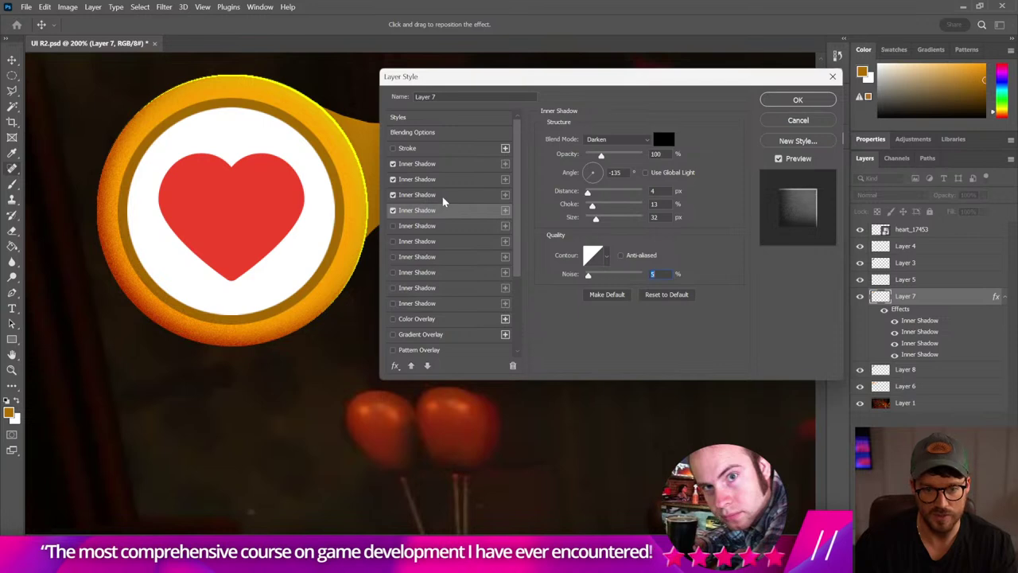
- Cut the second shadow's noise, shrink the first and third (size 9), and commit
left_click(477, 180)
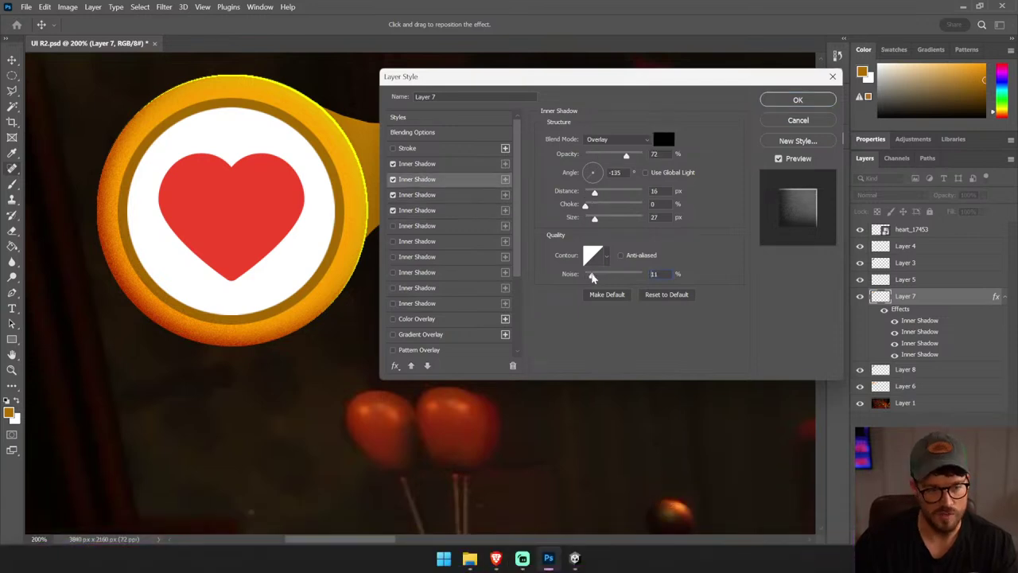
left_click_drag(596, 274, 591, 275)
left_click(469, 164)
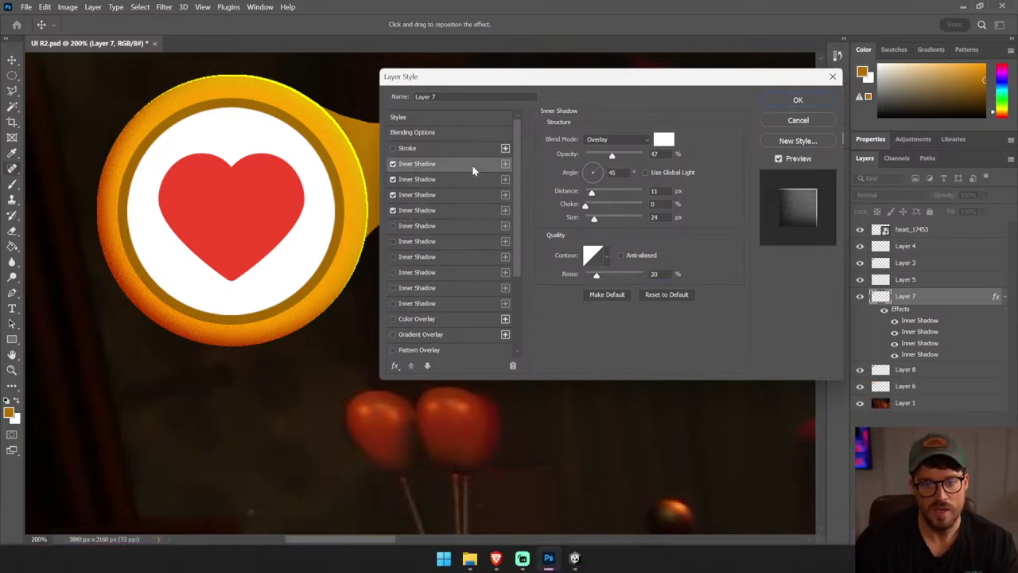
left_click_drag(602, 221, 590, 221)
left_click(446, 195)
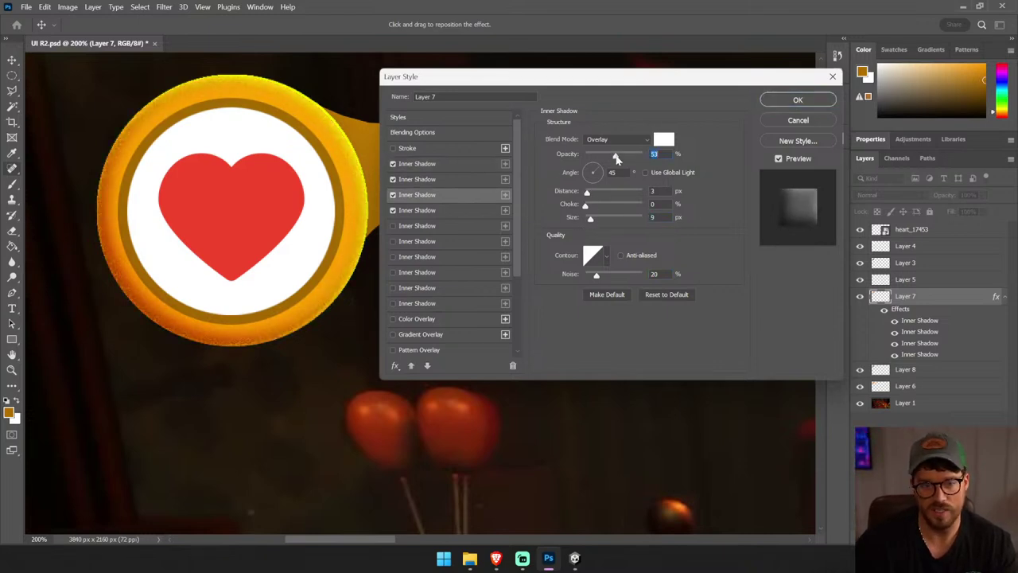
left_click(798, 100)
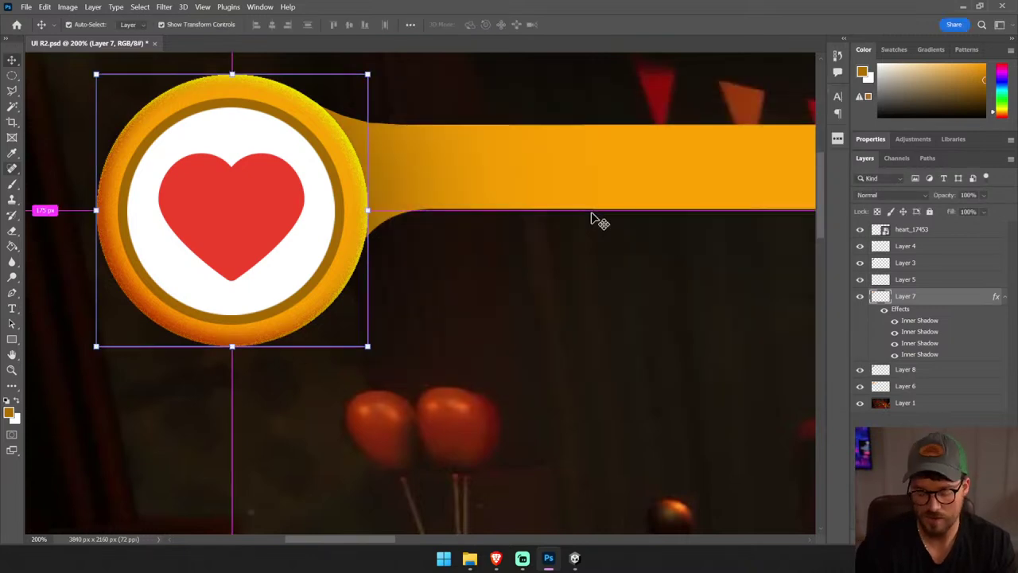
- Zoom out and pan to inspect the health bar over the circus scene
key("ctrl+minus")
key("ctrl+minus")
key("ctrl+minus")
key("ctrl+minus")
left_click(620, 143)
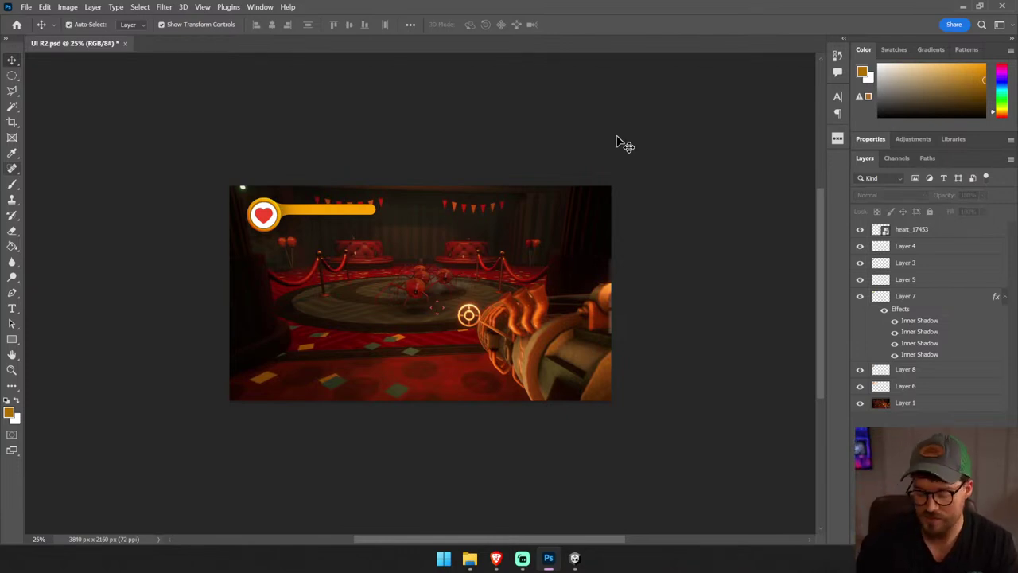
key("ctrl+plus")
key("ctrl+plus")
key("ctrl+plus")
mouse_move(602, 128)
left_mouse_down()
mouse_move(760, 245)
mouse_move(763, 231)
left_mouse_up()
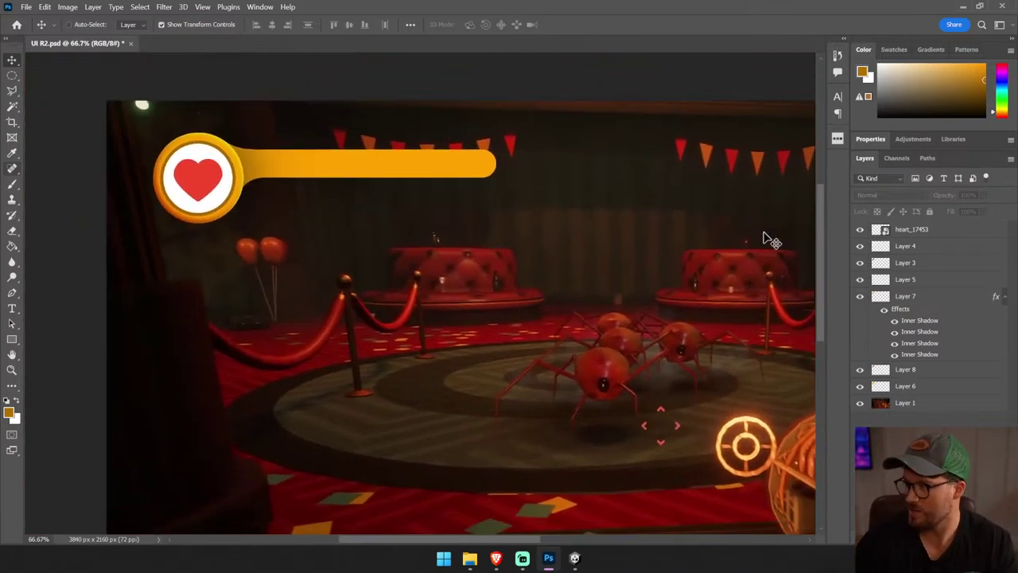
- Reselect Layer 7, the orange ring, zooming in to check it
left_click(235, 159, "ctrl")
key("ctrl+plus")
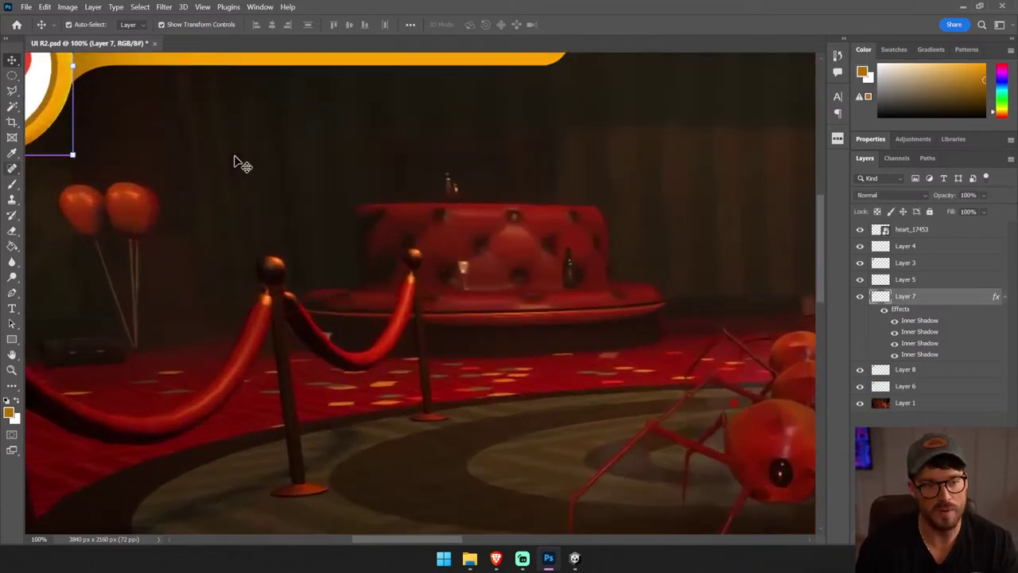
key("ctrl+plus")
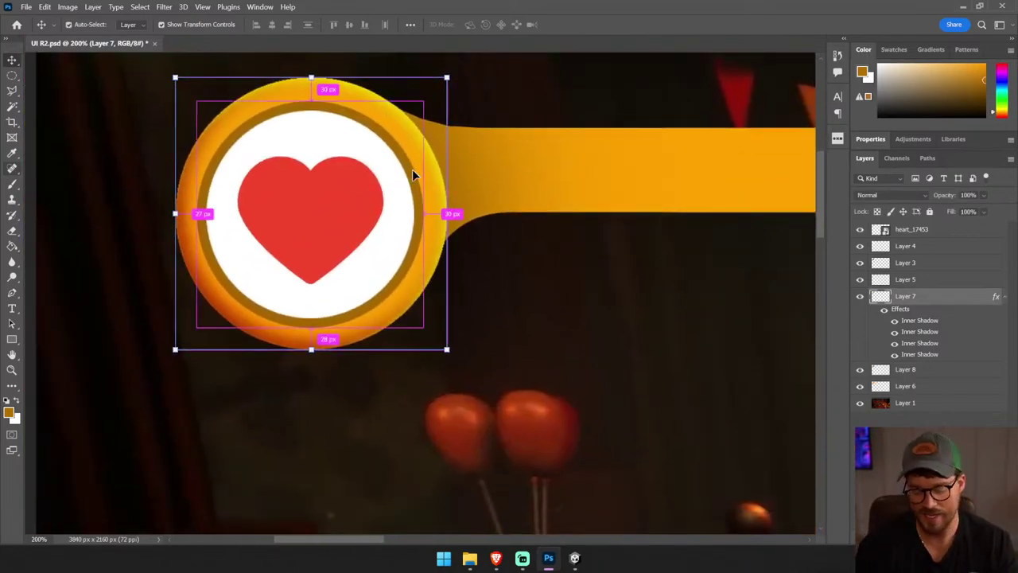
key("ctrl+minus")
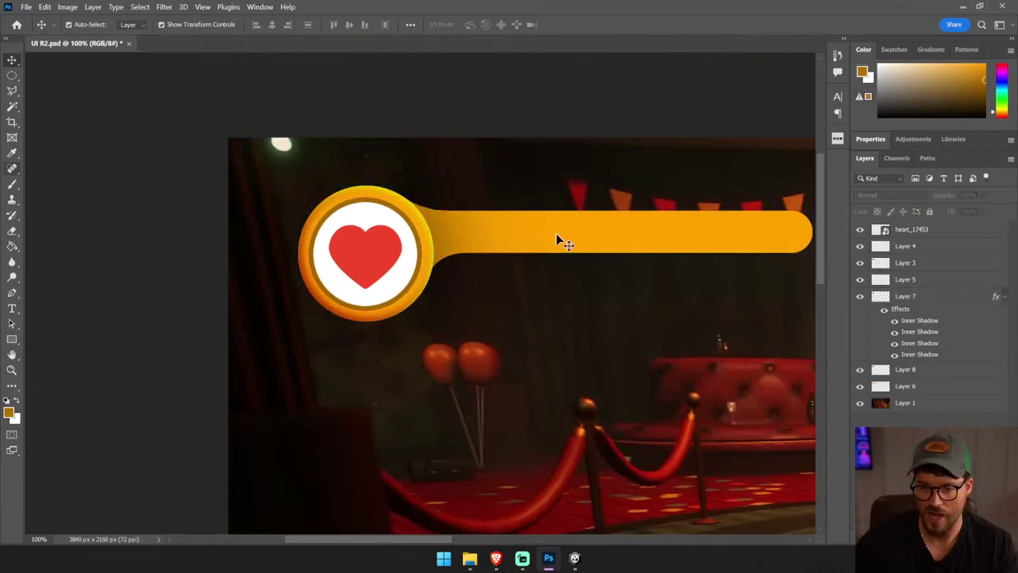
left_click(556, 233)
right_click(916, 296)
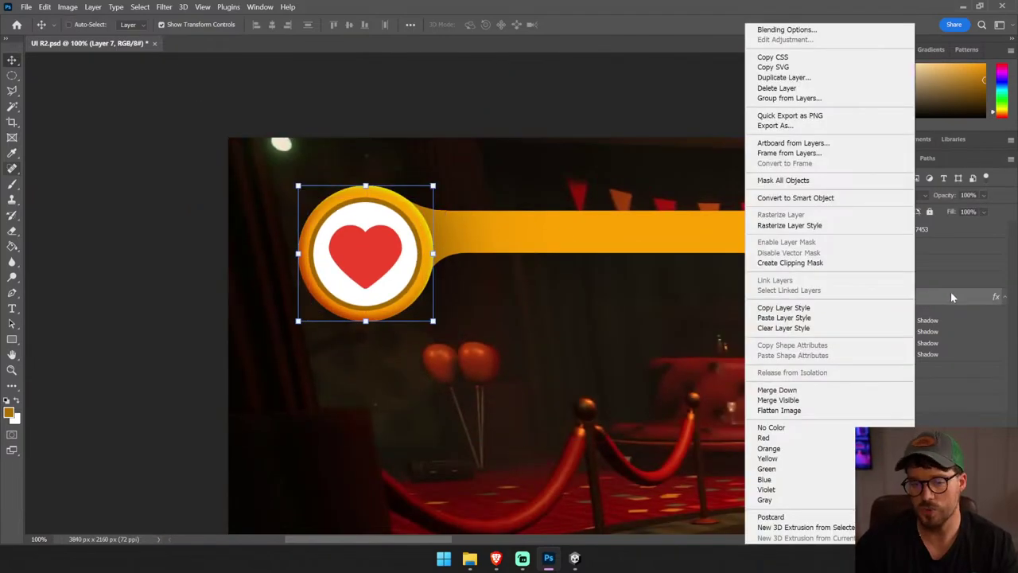
left_click(951, 296)
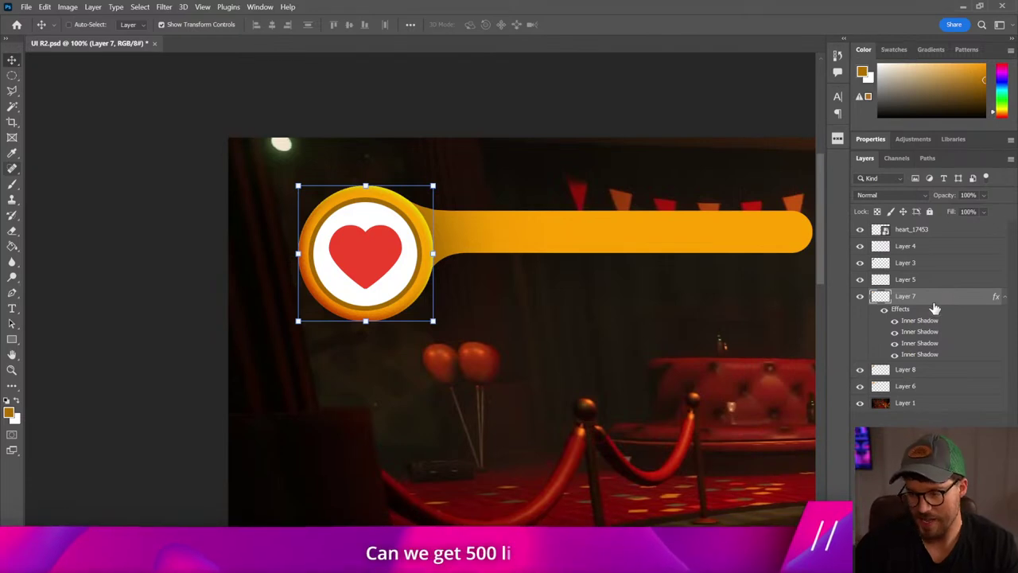
- Try a dotted Pattern Overlay preset in the ring layer's style
double_click(946, 295)
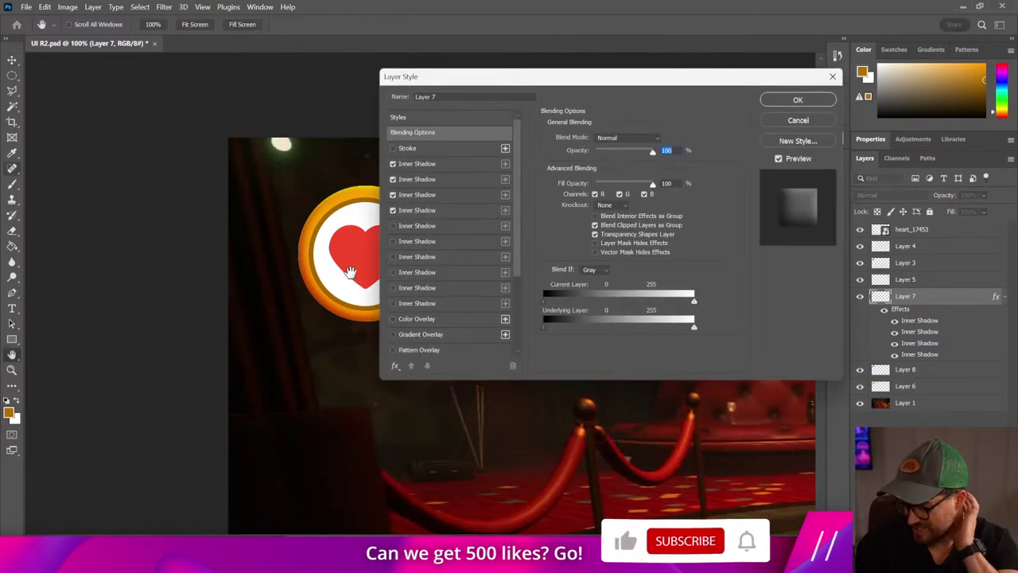
scroll(440, 247, "down", 3)
scroll(441, 258, "down", 2)
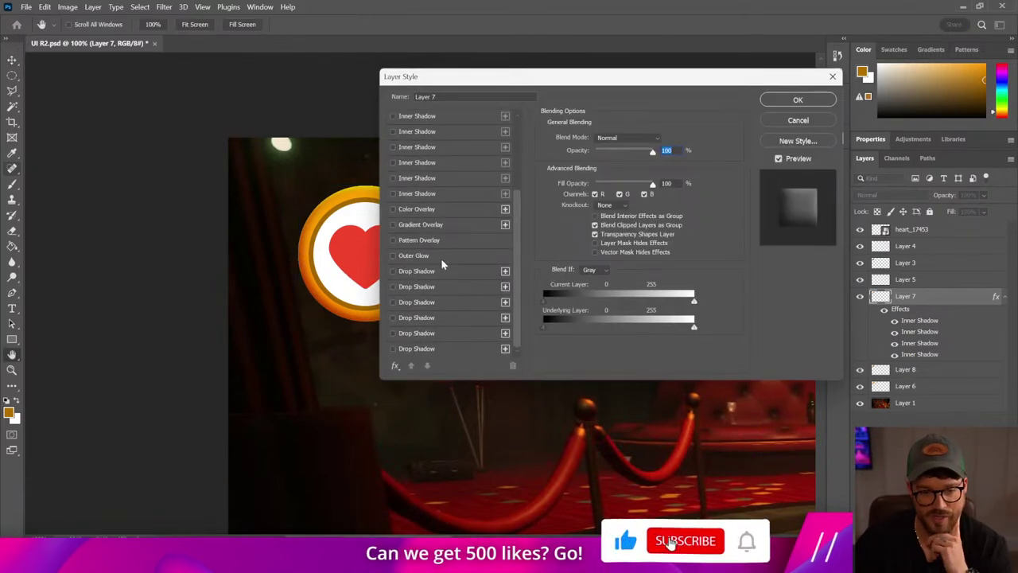
left_click(449, 239)
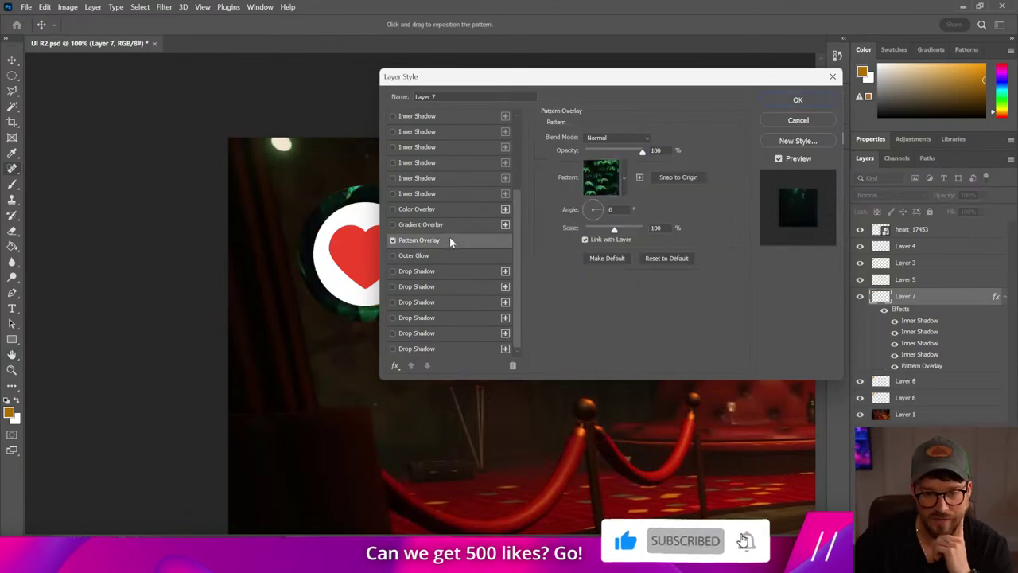
left_click(622, 178)
scroll(633, 274, "down", 2)
scroll(629, 282, "down", 2)
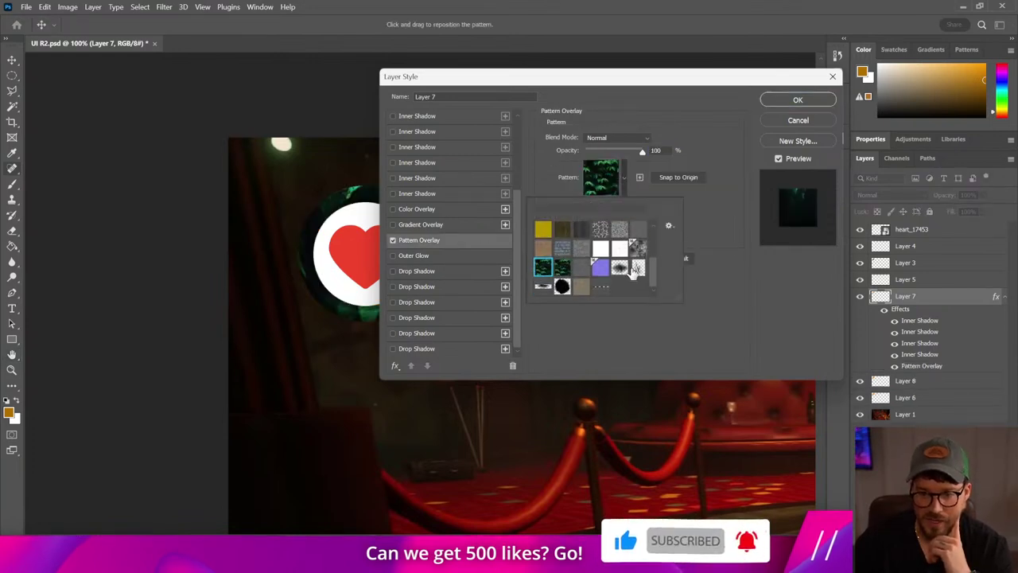
left_click(601, 287)
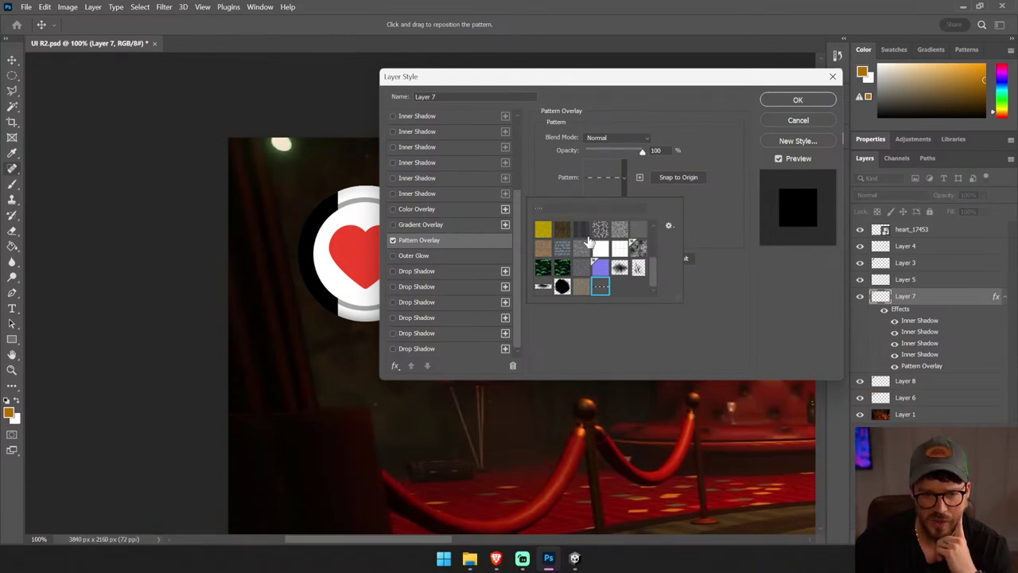
- Browse more pattern groups, cancel the overlay and start a new document
scroll(541, 266, "up", 2)
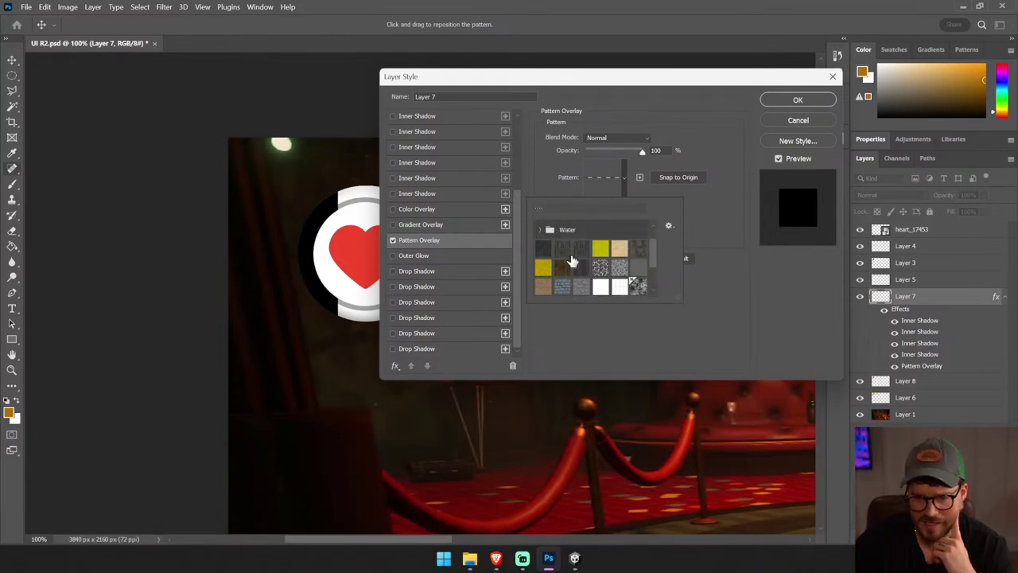
scroll(538, 259, "up", 2)
scroll(533, 252, "up", 1)
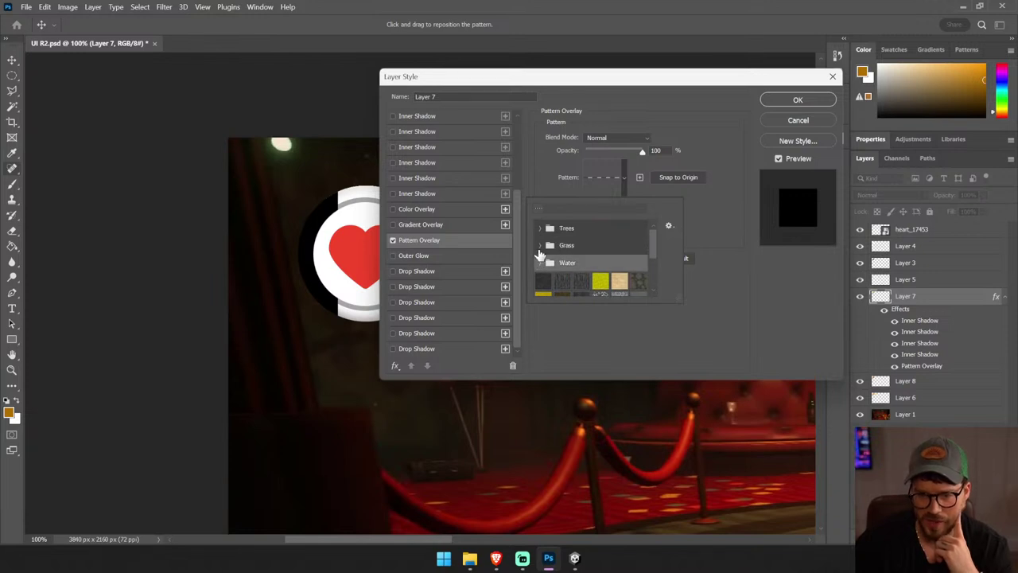
left_click(539, 229)
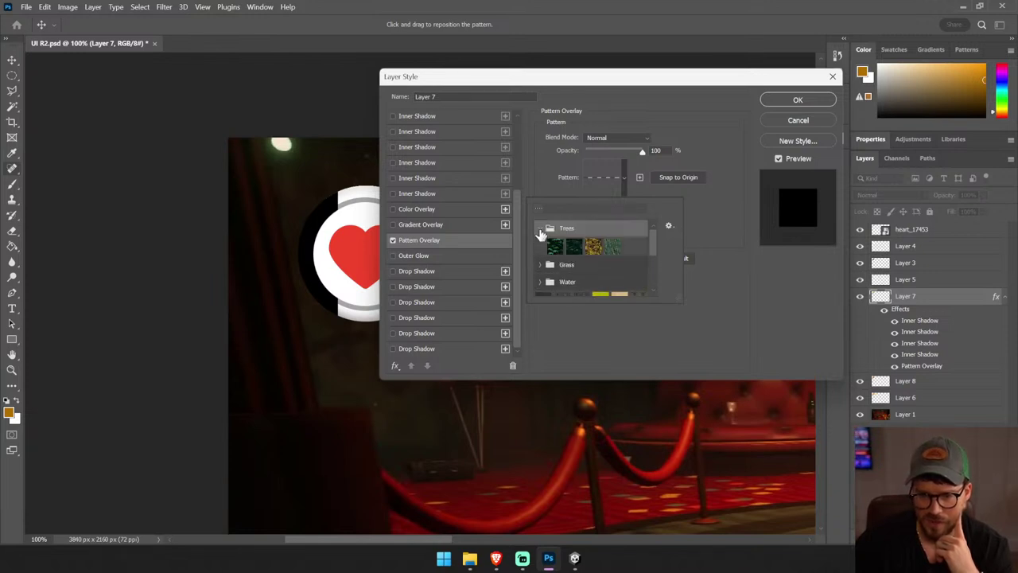
left_click(540, 229)
left_click(798, 120)
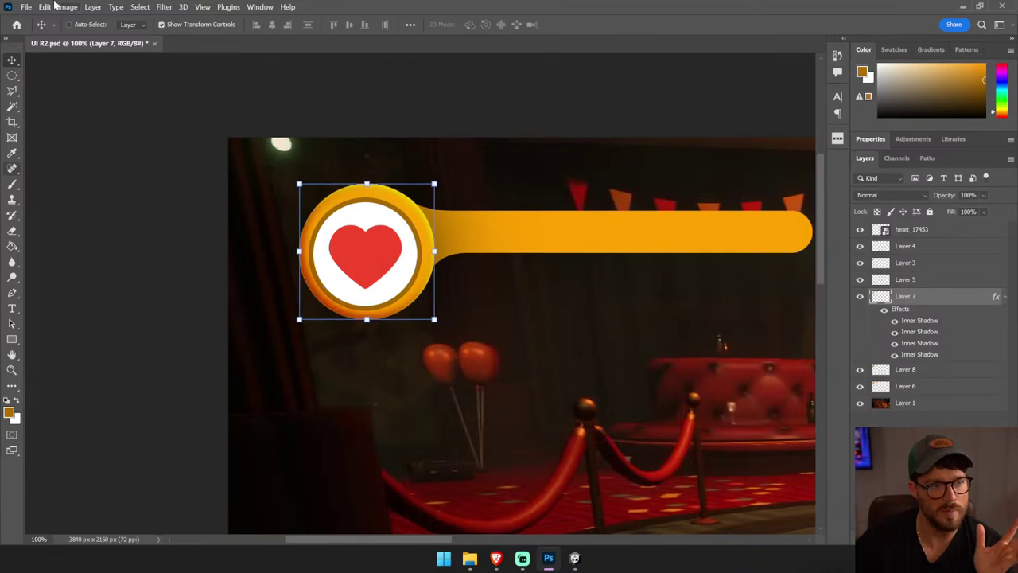
left_click(26, 6)
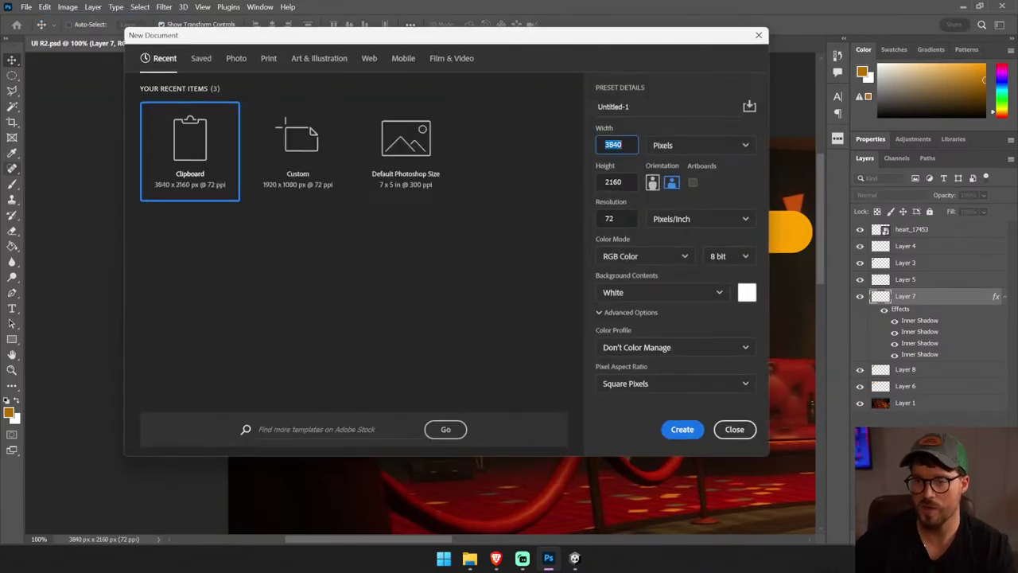
- Create a 1920 × 1920 px document and clear a stray lasso selection
key("Tab")
type("1920")
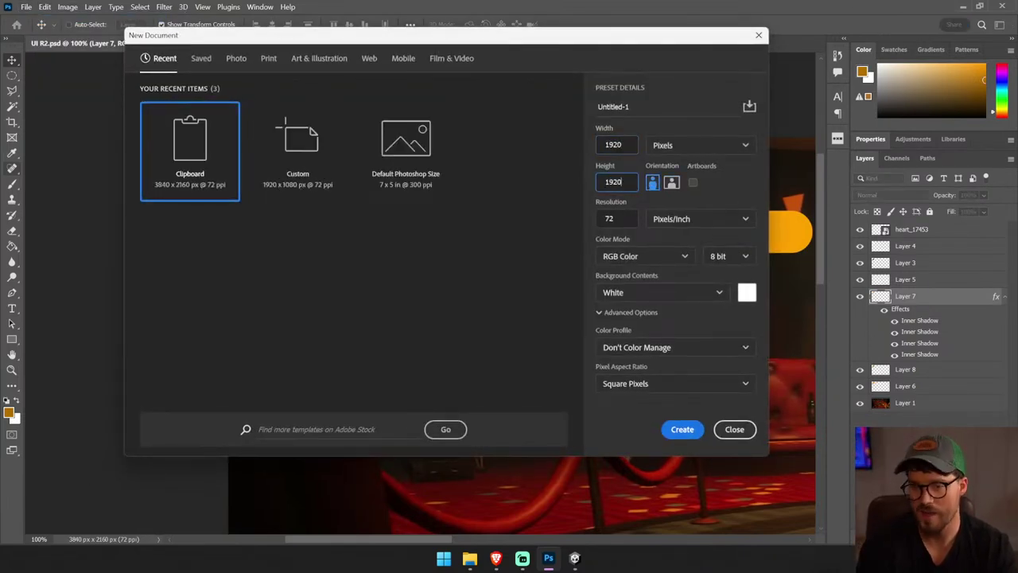
key("Return")
left_click(12, 90)
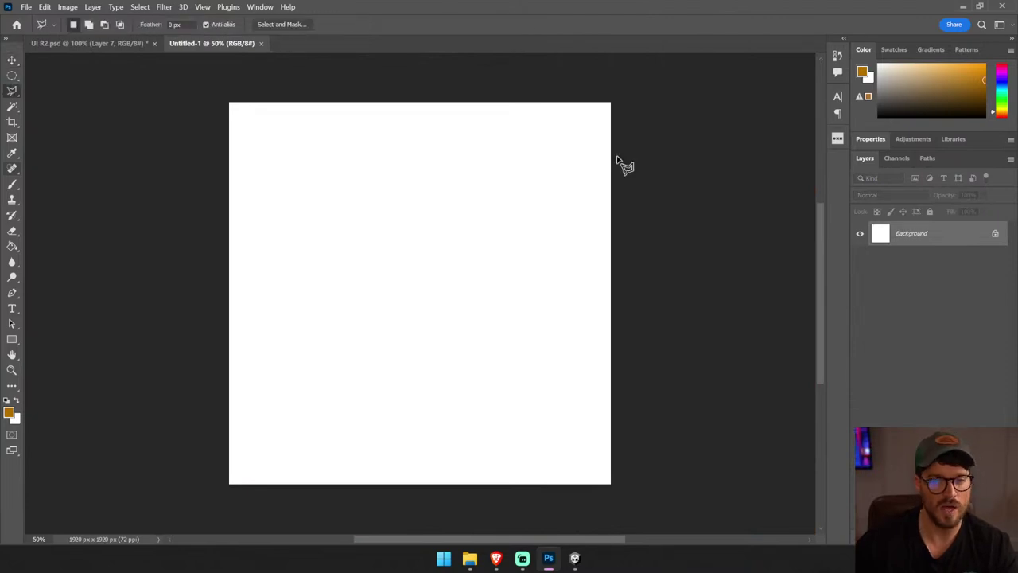
left_click(612, 104)
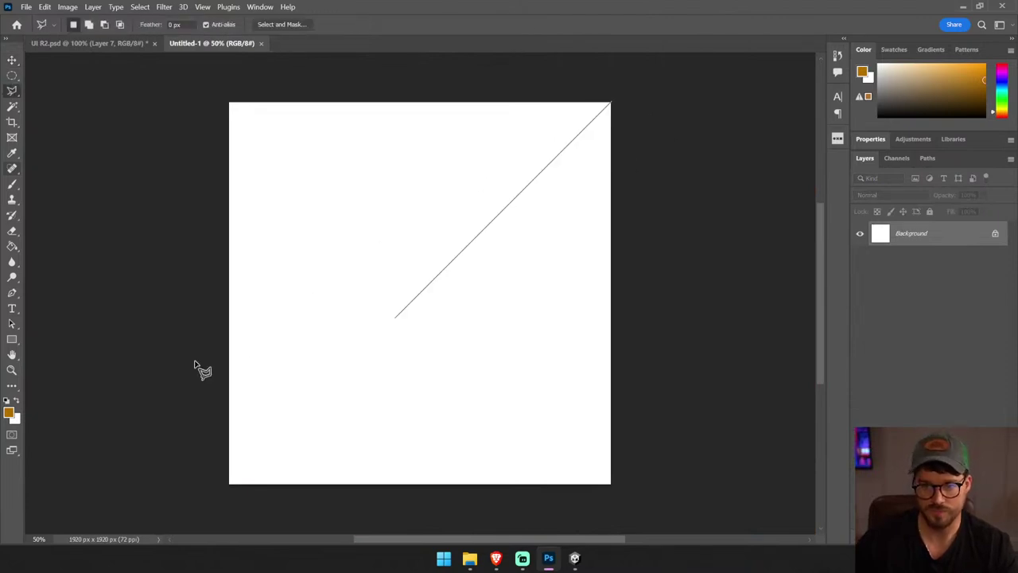
double_click(163, 509)
- On a new layer, fill a full-height central rectangular strip with black
key("ctrl+shift+alt+n")
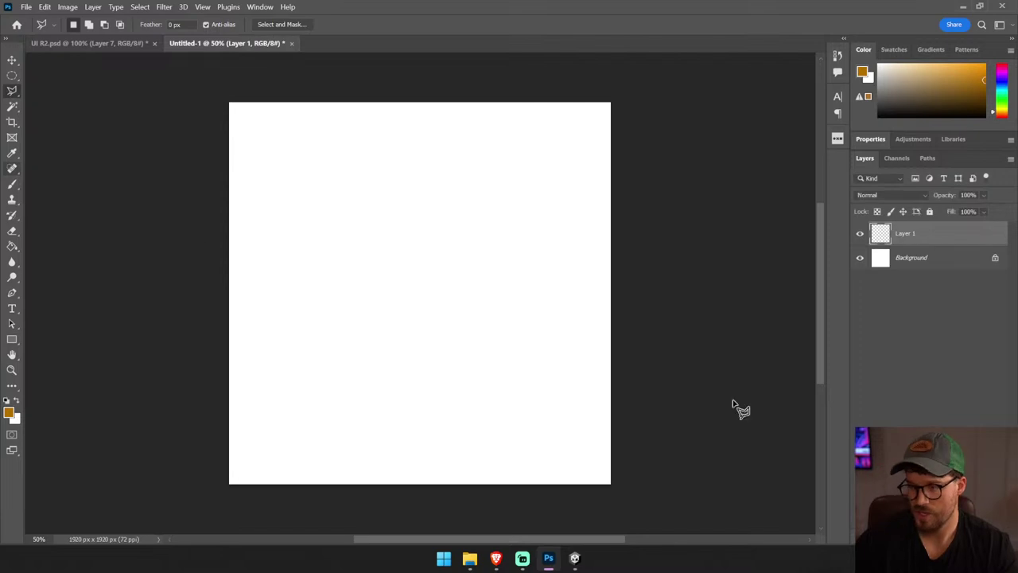
right_click(12, 74)
left_click(64, 74)
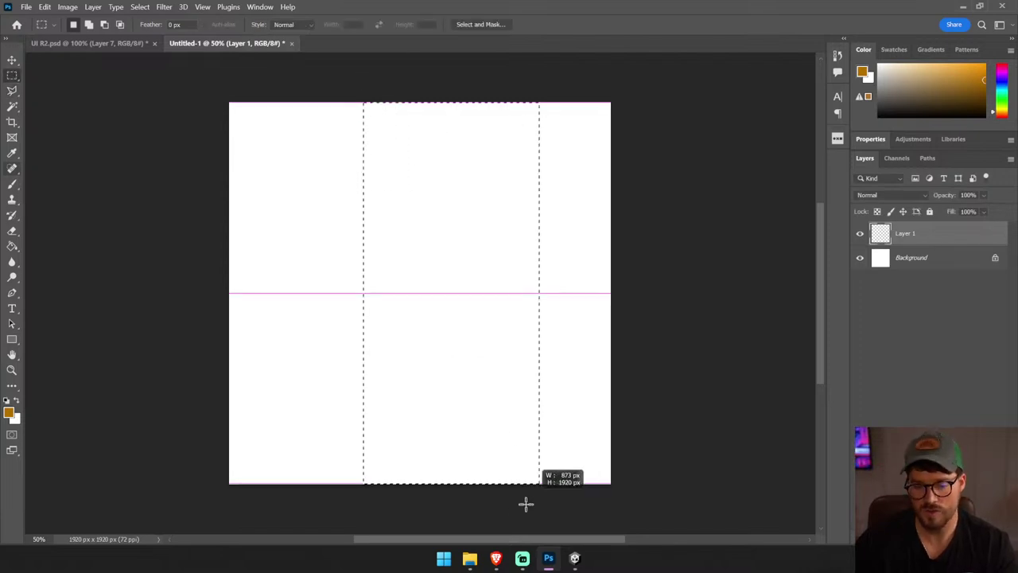
left_click_drag(364, 79, 509, 501)
left_click(11, 152)
left_click(8, 412)
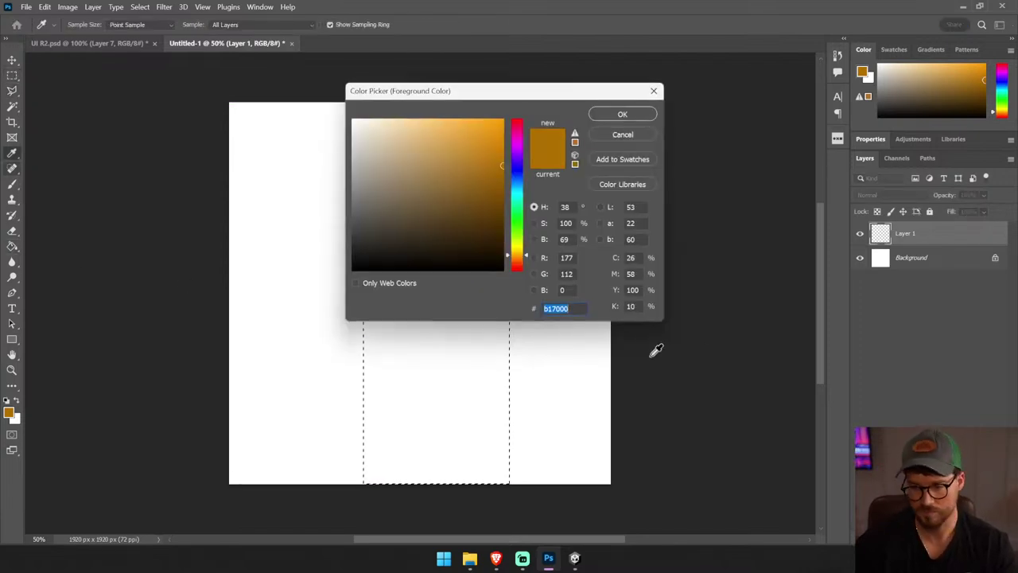
left_click(501, 271)
key("Return")
key("alt+BackSpace")
- Arrange the black stripes: thin strips near each edge and a wider central block
key("ctrl+d")
key("v")
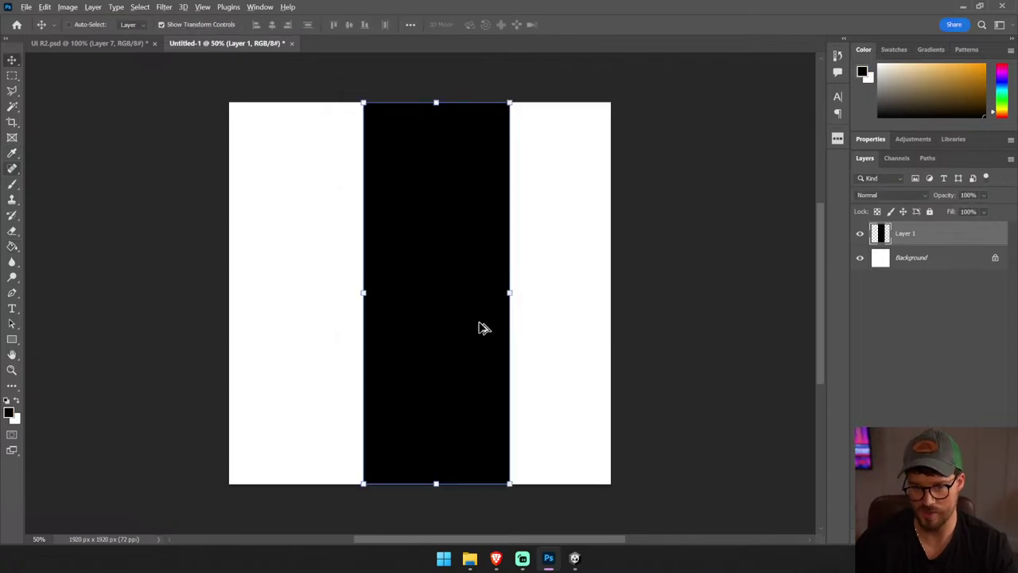
left_click_drag(479, 325, 275, 295)
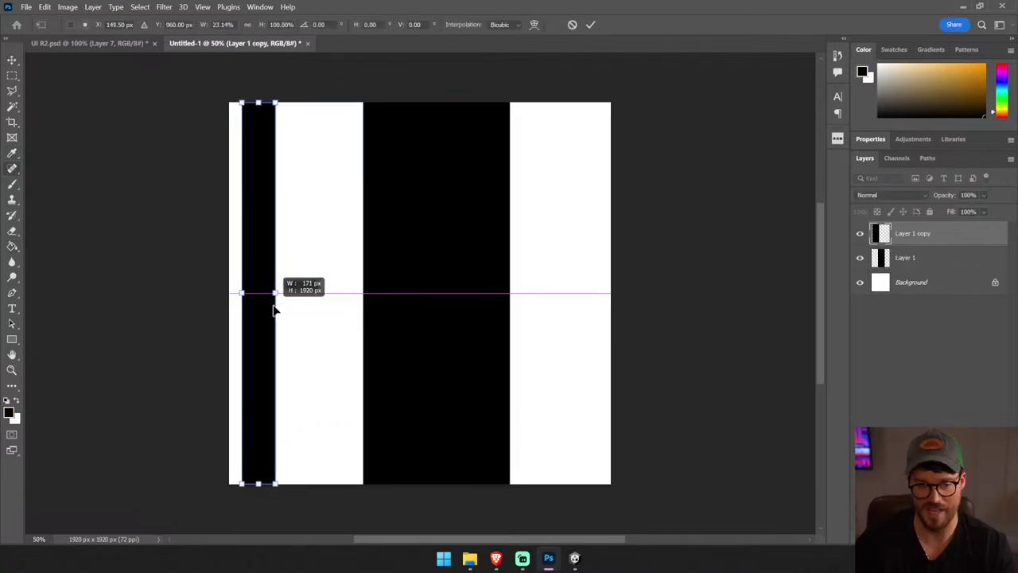
key("Return")
mouse_move(262, 340)
left_mouse_down()
mouse_move(570, 318)
mouse_move(523, 291)
mouse_move(594, 291)
left_mouse_up()
key("Return")
left_click(457, 302, "ctrl")
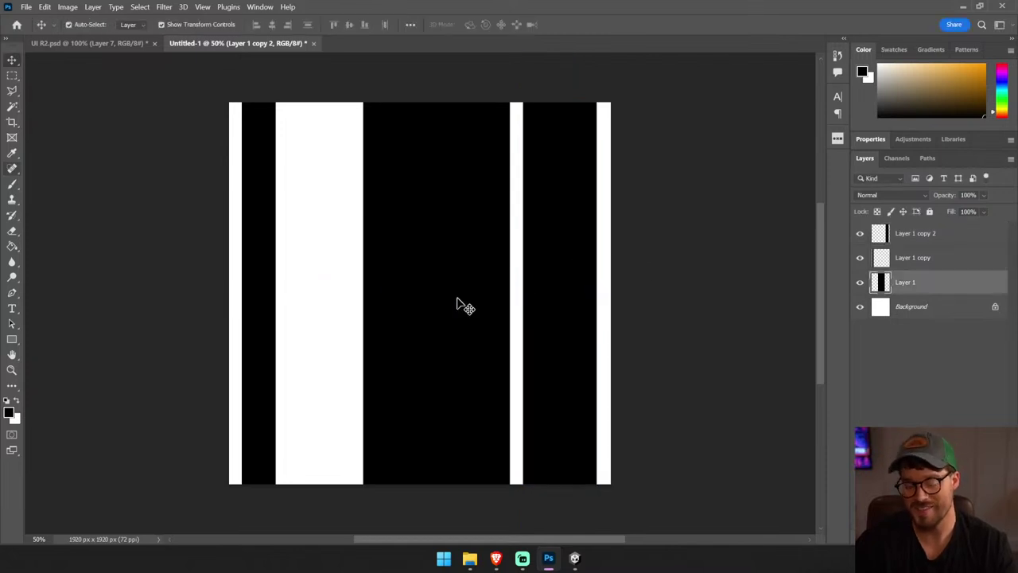
left_click_drag(457, 303, 377, 298)
left_click_drag(452, 294, 478, 294)
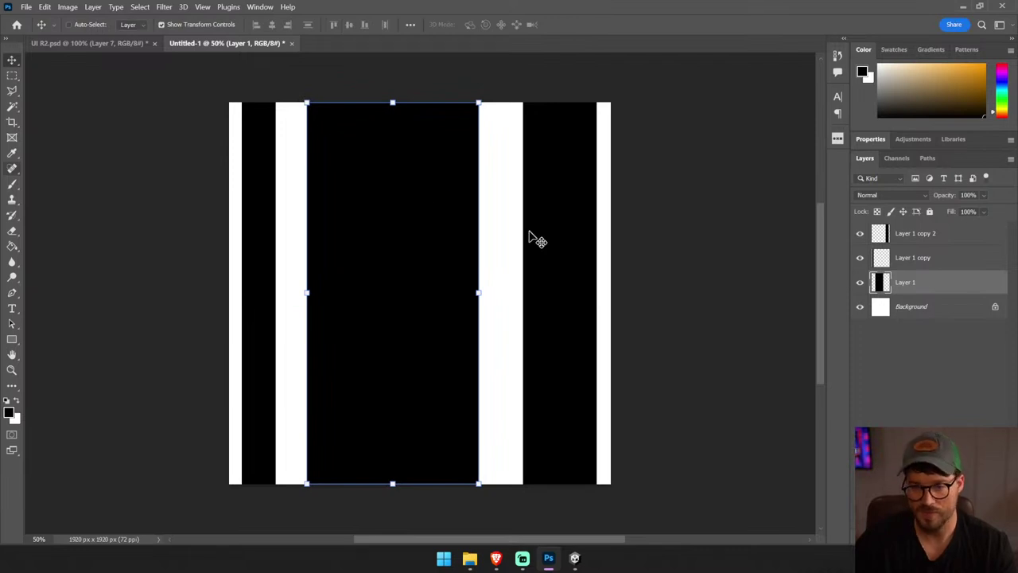
- Merge all stripe layers and the background into one layer
left_click(935, 233)
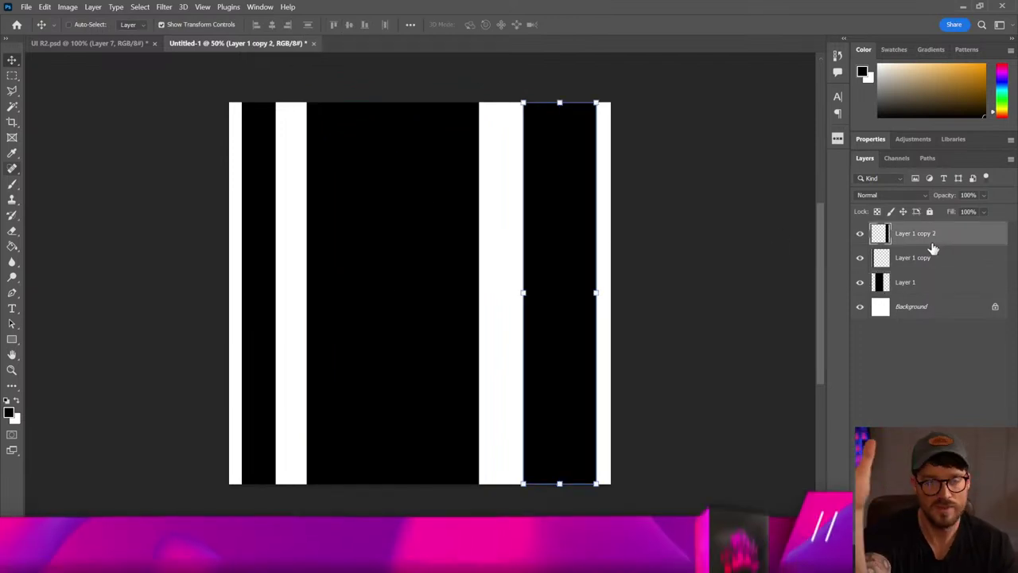
left_click(947, 306, "shift")
right_click(947, 307)
left_click(933, 419)
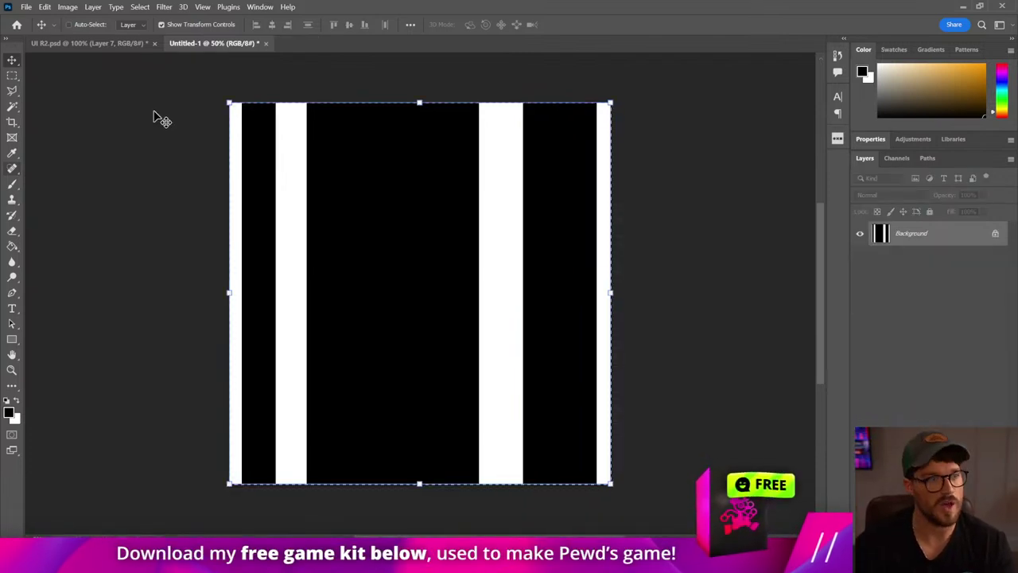
- Define the stripe canvas as the pattern 'Metal Shine' and return to UI R2.psd
left_click(44, 6)
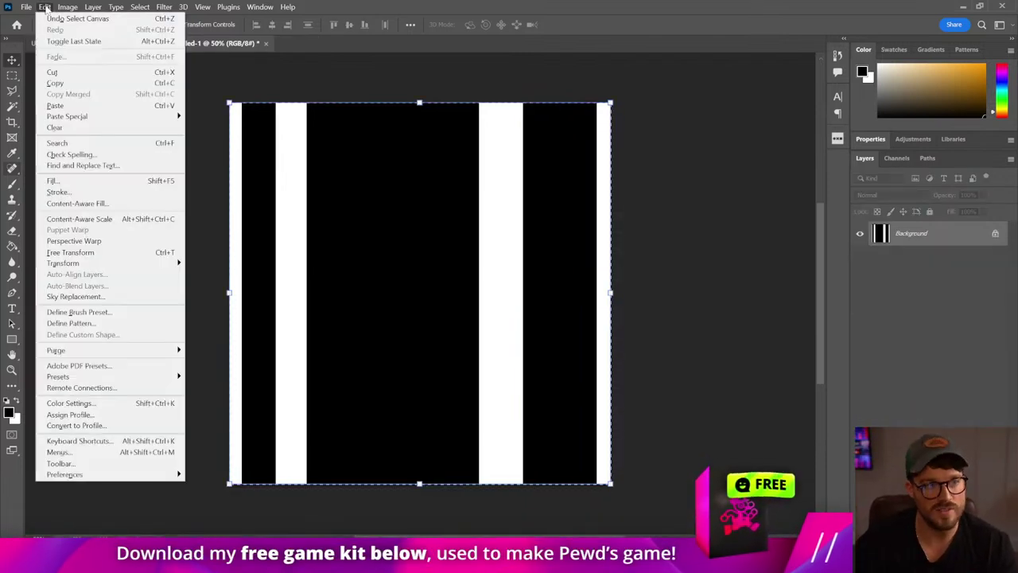
left_click(102, 323)
type("Metal")
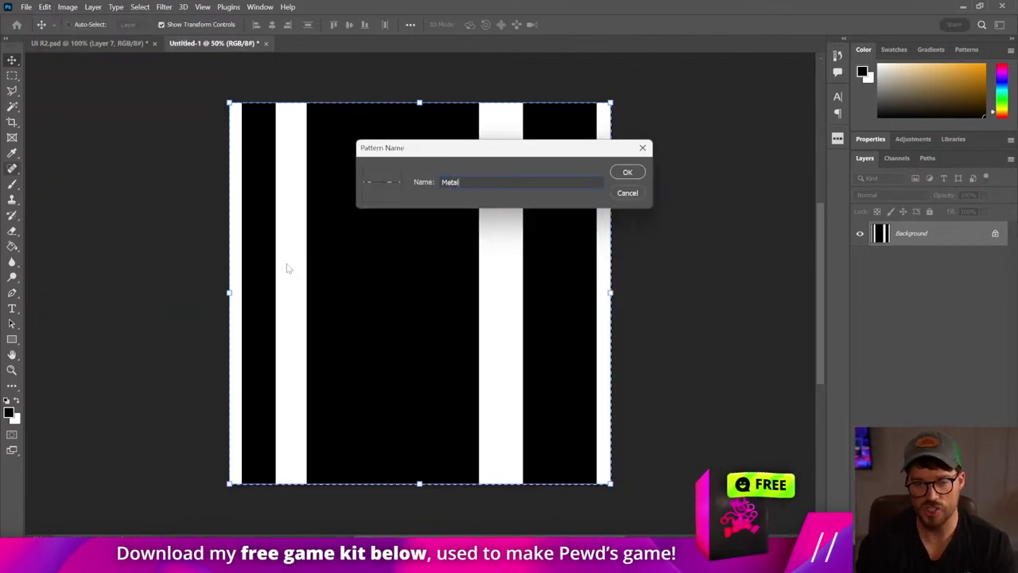
type("Shine Ra")
key("Return")
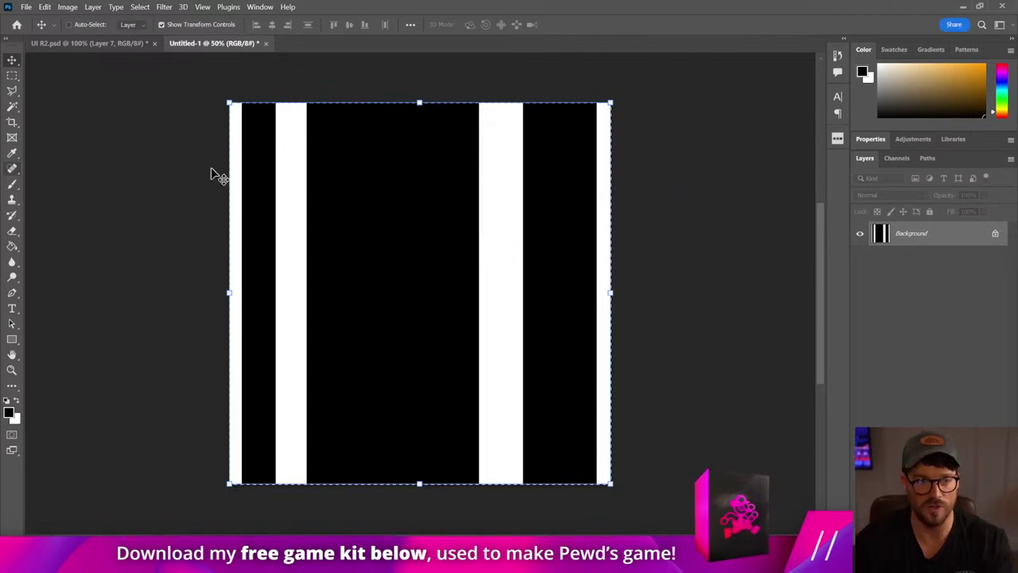
left_click(99, 43)
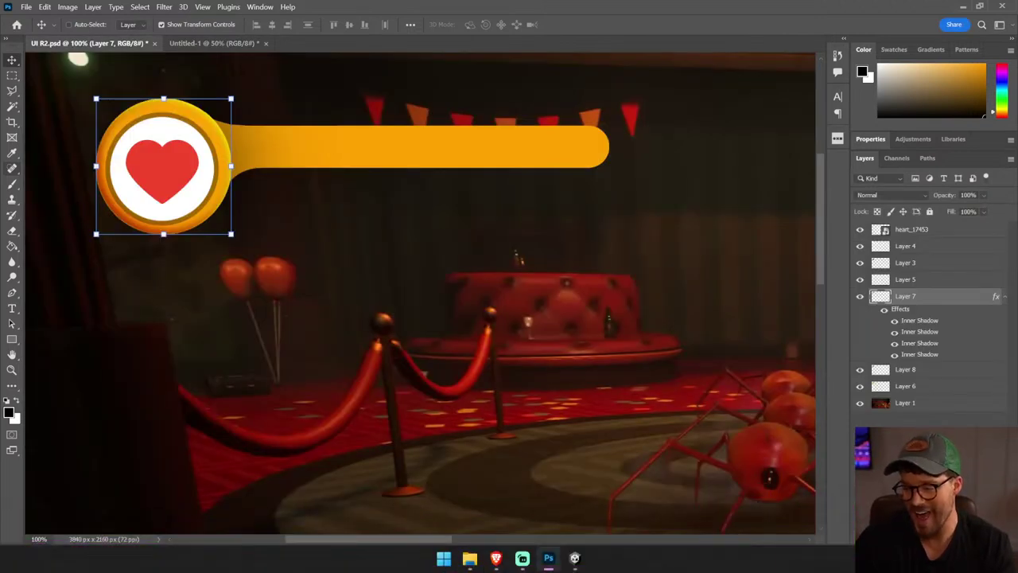
- Apply the new stripe pattern overlay to the ring at −45° angle and 27% scale
right_click(910, 415)
left_click(680, 277)
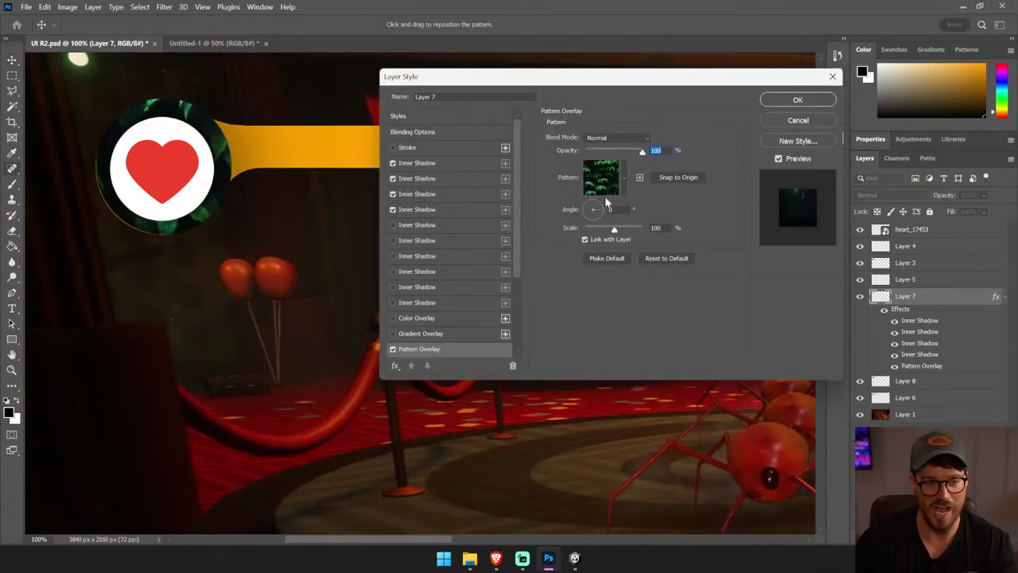
left_click(602, 185)
scroll(597, 270, "down", 2)
scroll(596, 270, "down", 1)
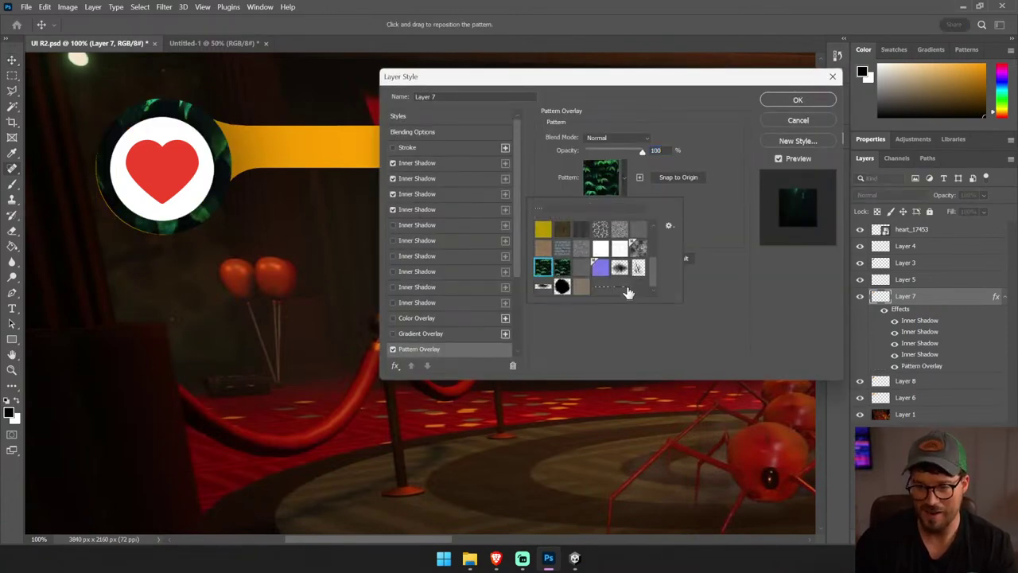
left_click(620, 288)
left_click(713, 137)
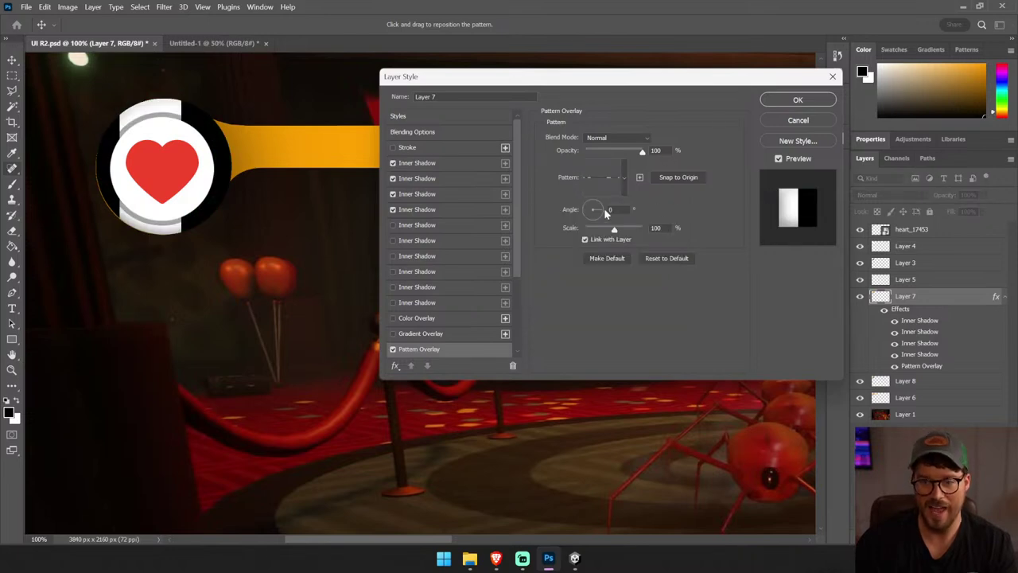
type("45")
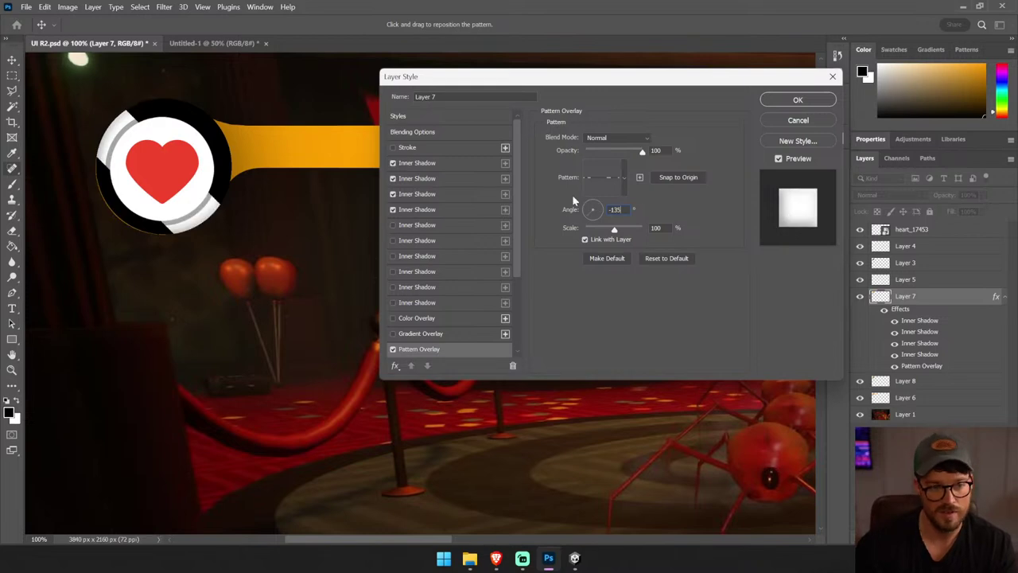
left_click(581, 208)
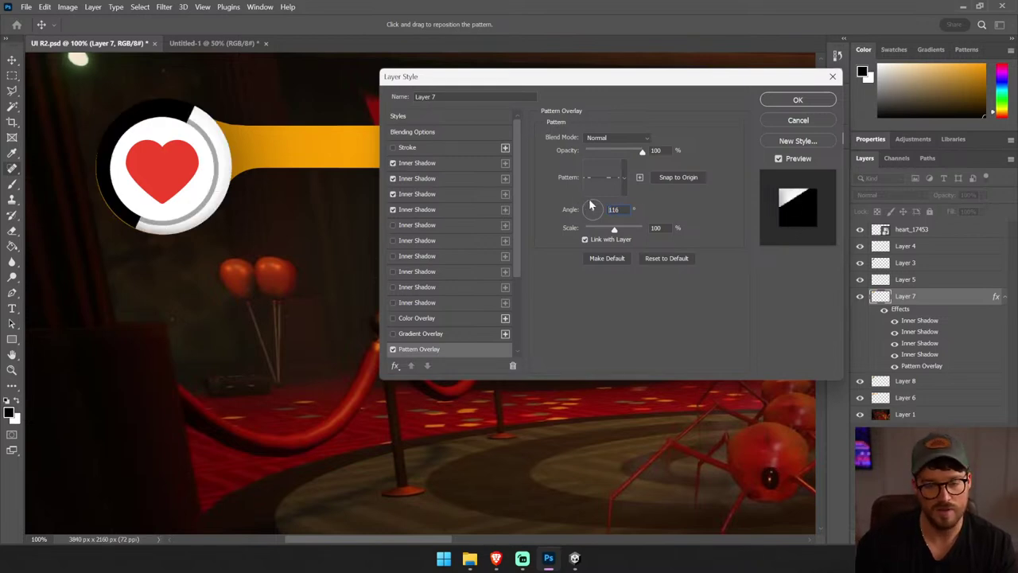
mouse_move(589, 205)
left_mouse_down()
mouse_move(607, 210)
mouse_move(598, 213)
left_mouse_up()
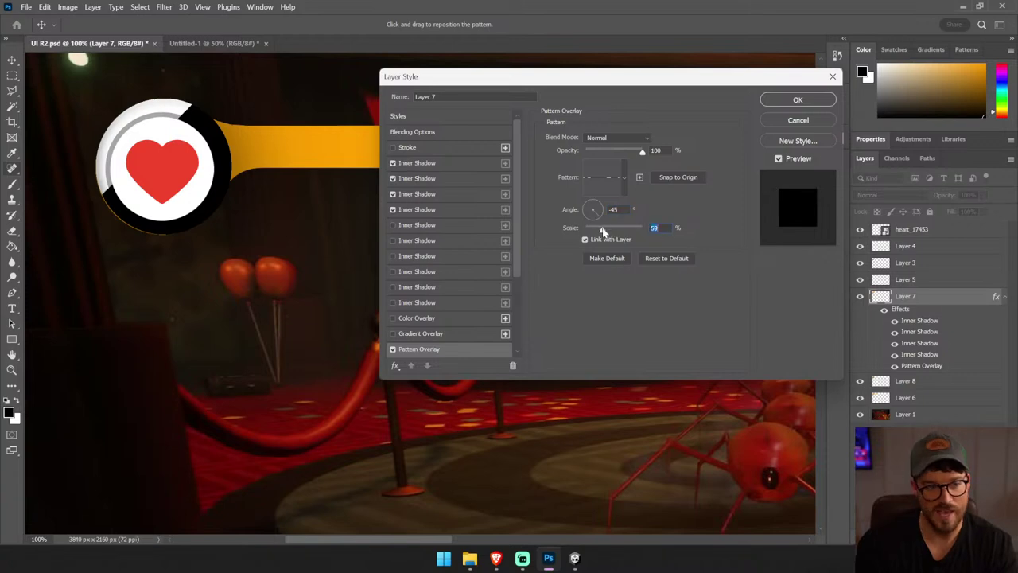
mouse_move(602, 230)
left_mouse_down()
mouse_move(624, 233)
mouse_move(587, 239)
left_mouse_up()
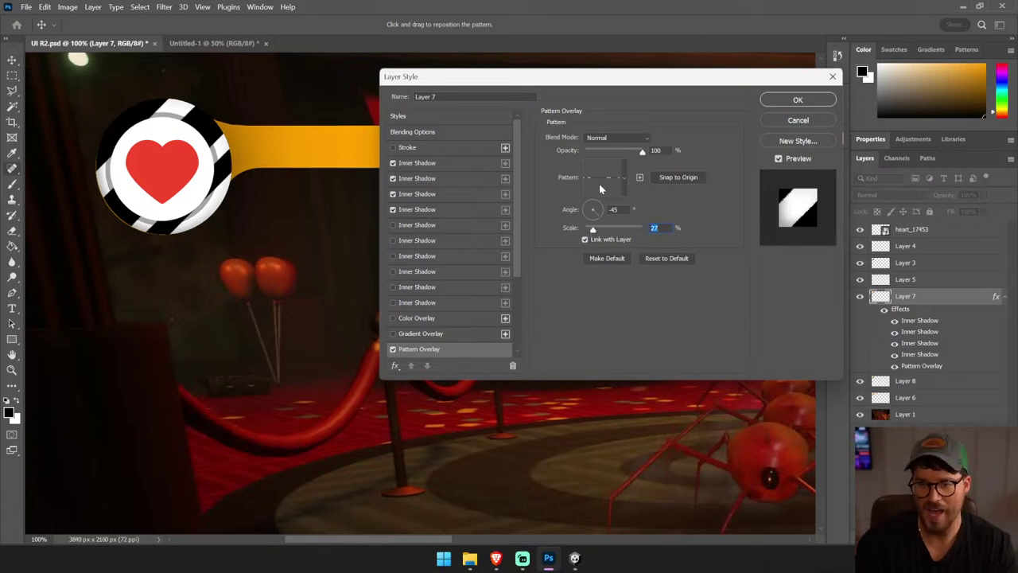
- Set the pattern overlay to Overlay blend mode at 10% opacity
left_click(617, 137)
left_click(595, 286)
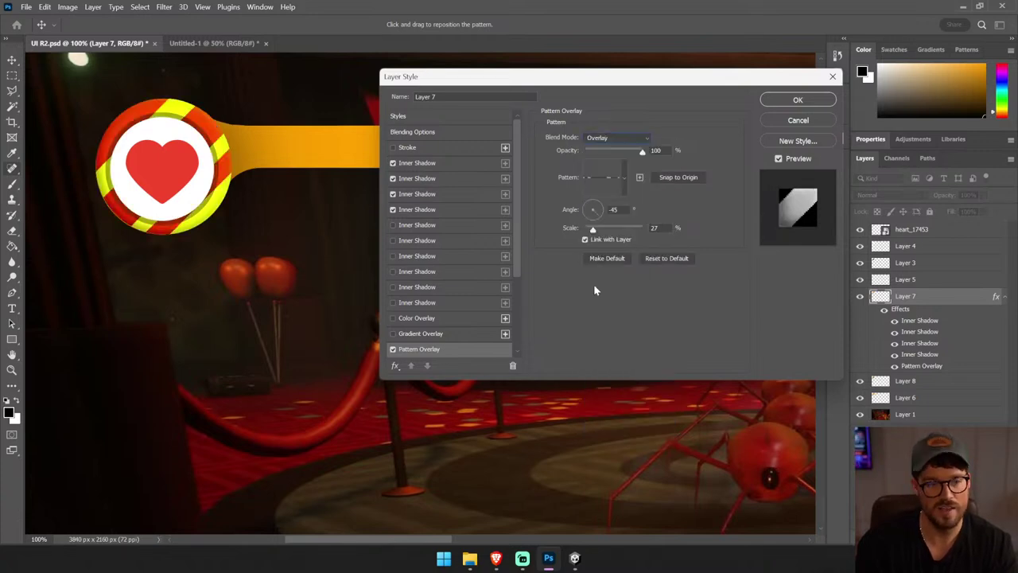
left_click(591, 151)
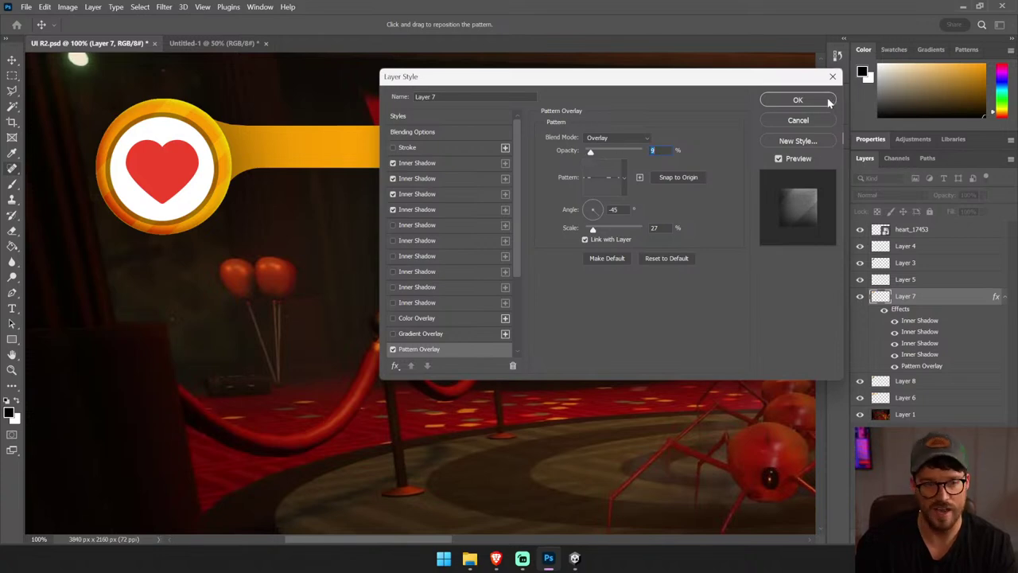
- Add a larger, soft drop shadow to the ring and apply the style
scroll(434, 318, "down", 3)
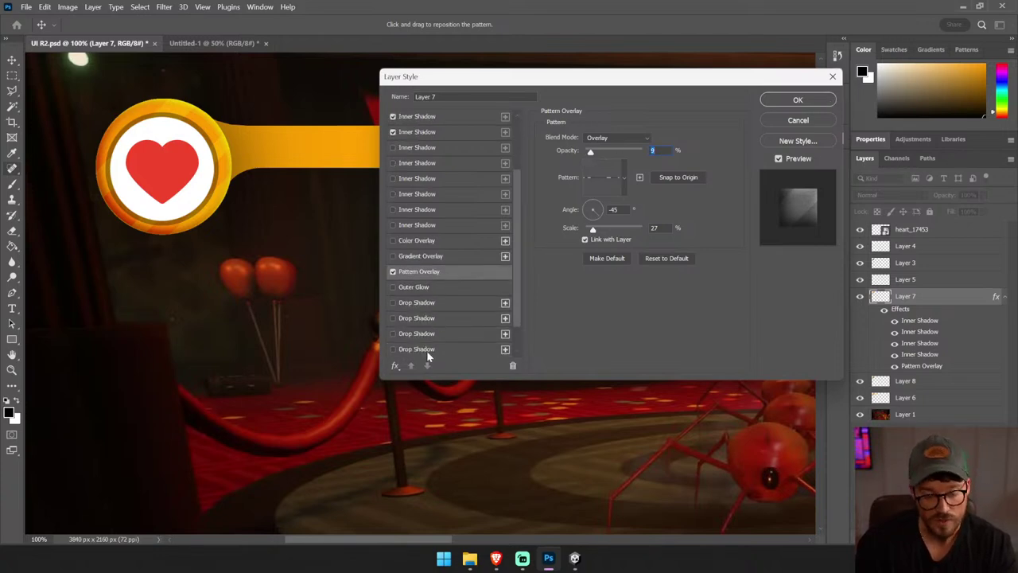
scroll(427, 355, "down", 1)
left_click(451, 271)
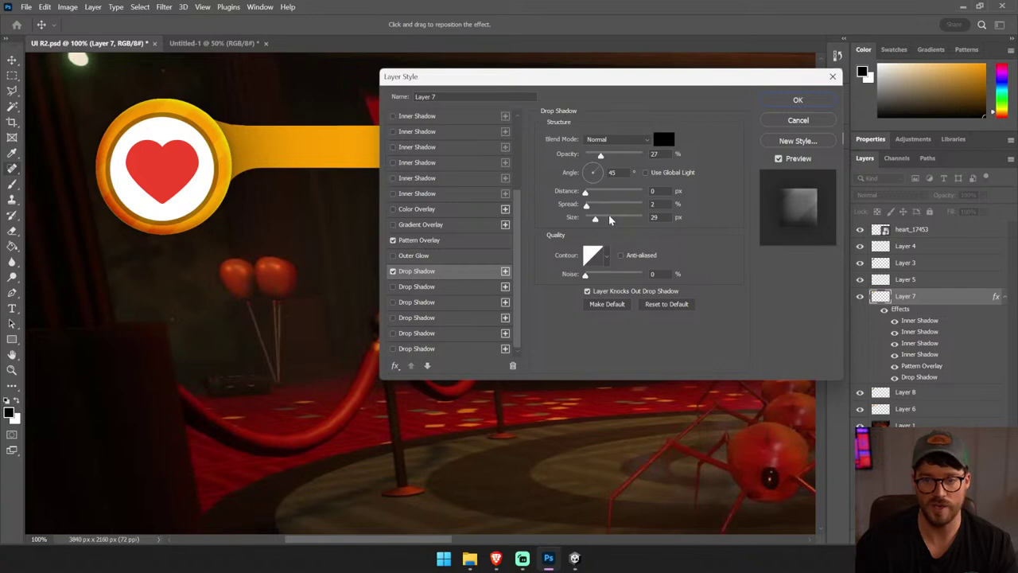
left_click_drag(612, 220, 606, 221)
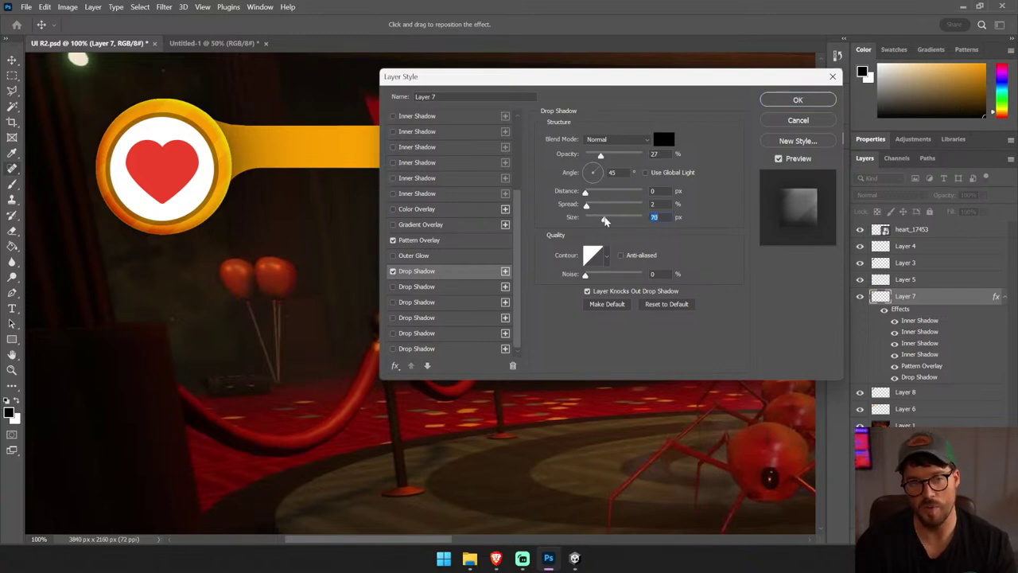
left_click(799, 101)
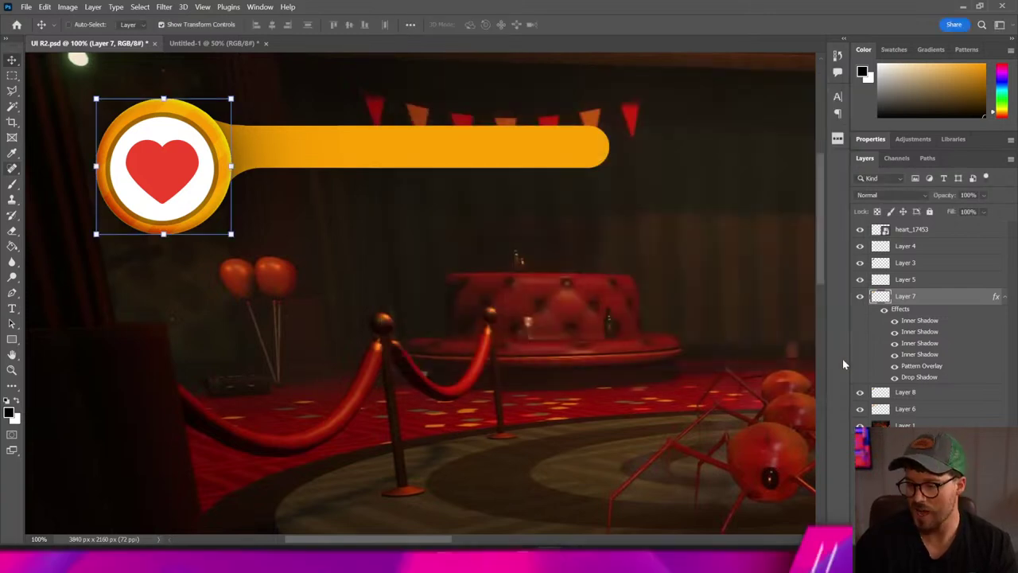
- Save, then merge Layer 8 and Layer 6 and scale the merged bar down slightly
key("ctrl+s")
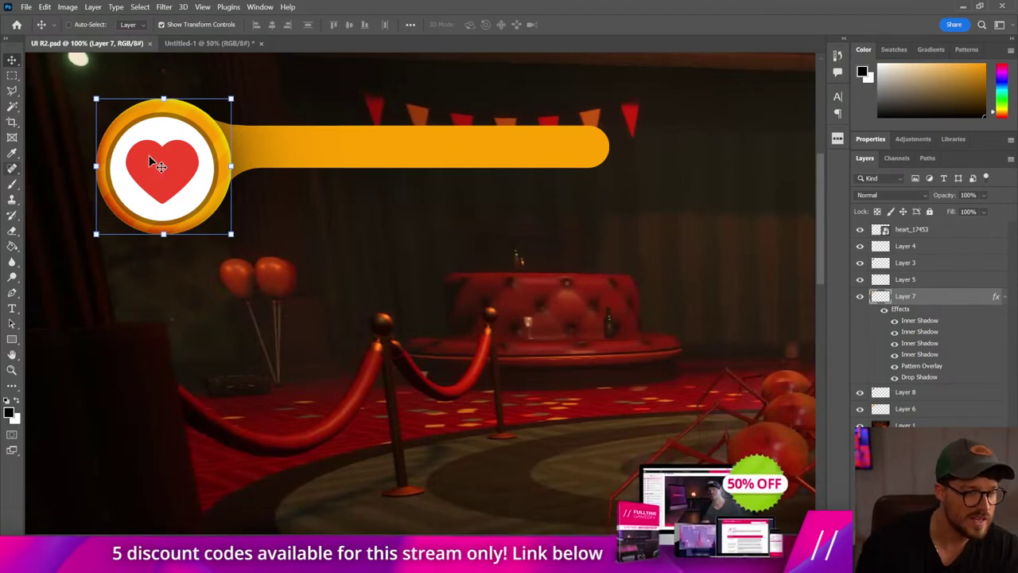
left_click(905, 391)
left_click(905, 408, "shift")
right_click(898, 401)
left_click(755, 389)
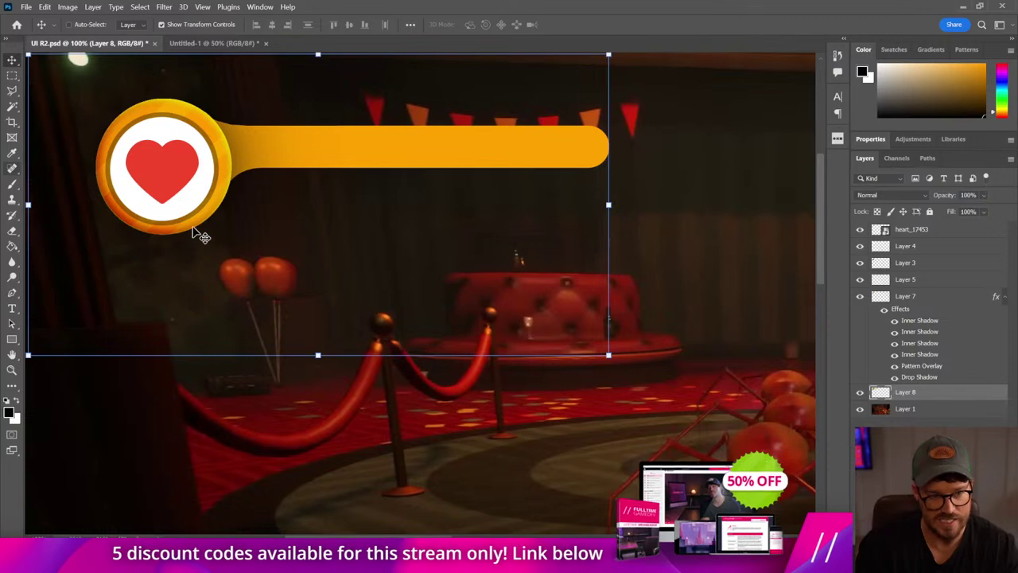
key("ctrl+t")
left_click_drag(28, 356, 30, 353)
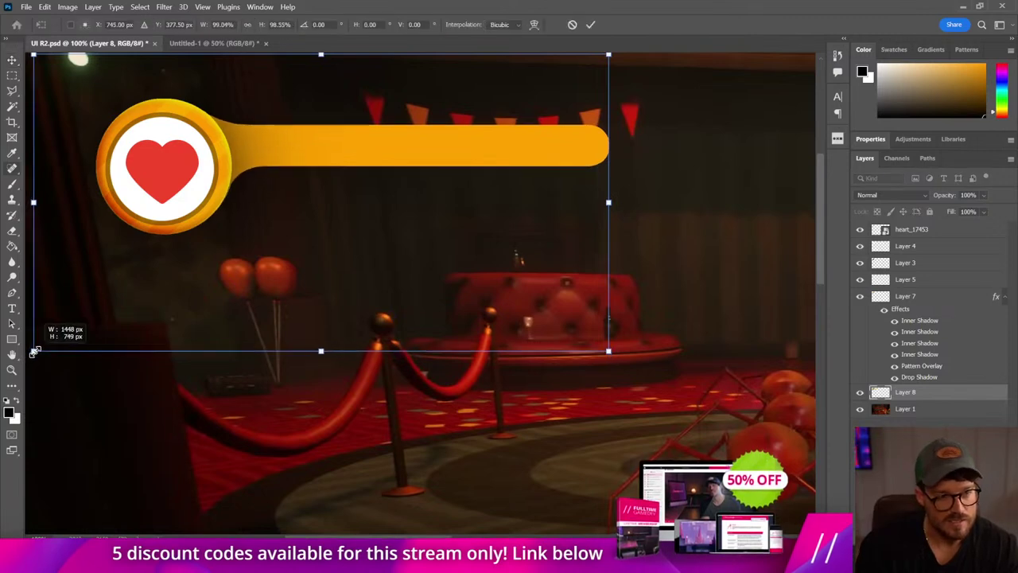
left_click_drag(31, 353, 32, 352)
key("Return")
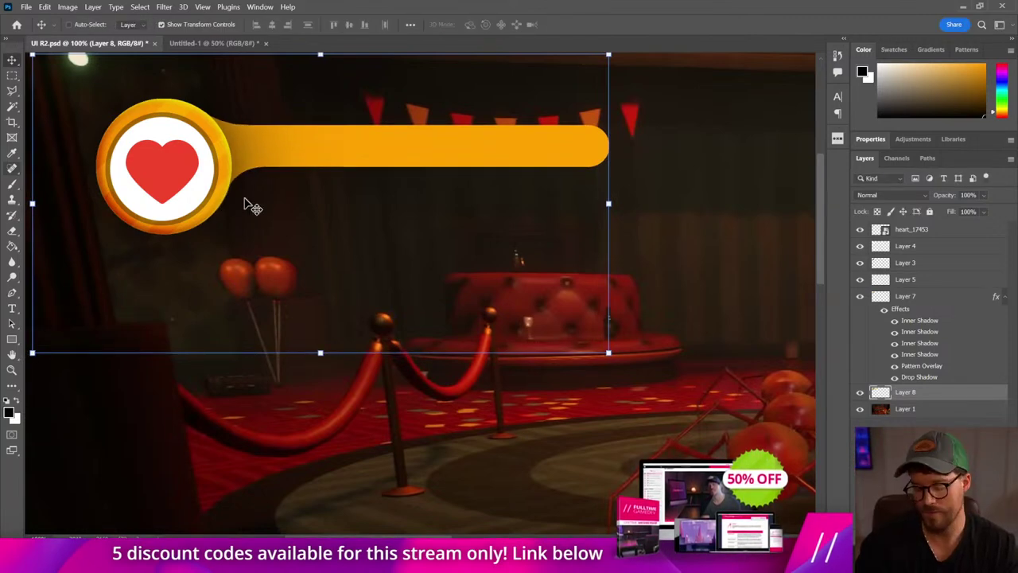
- Nudge the white disc, rim and heart layers up and right to centre them
key("ctrl+0")
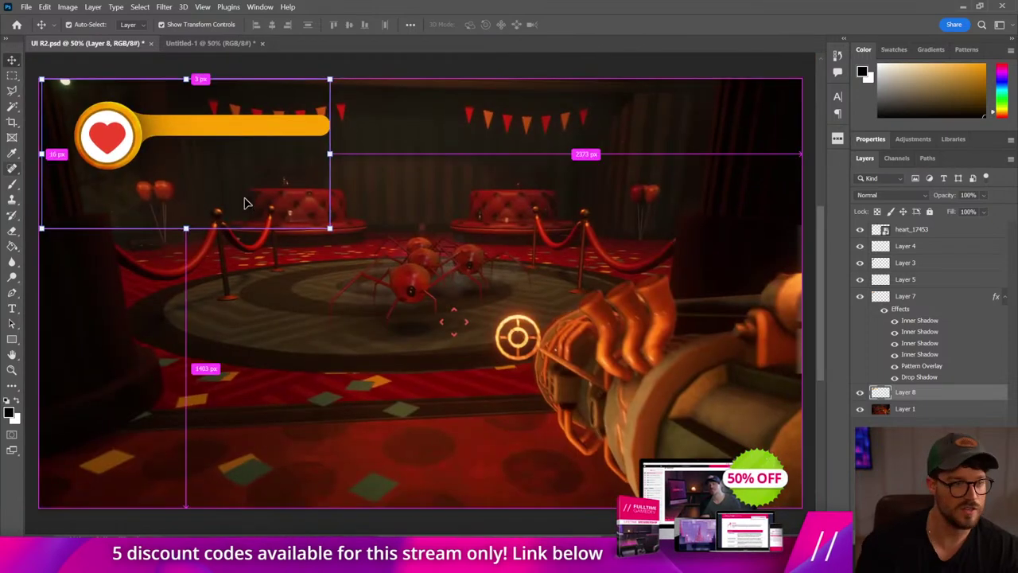
left_click(135, 163)
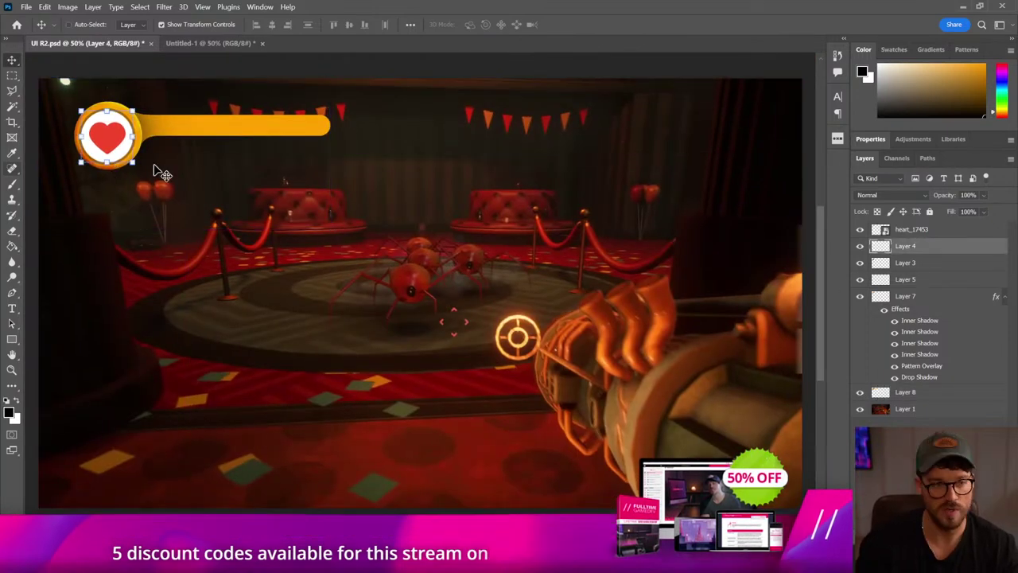
left_click_drag(188, 136, 368, 306)
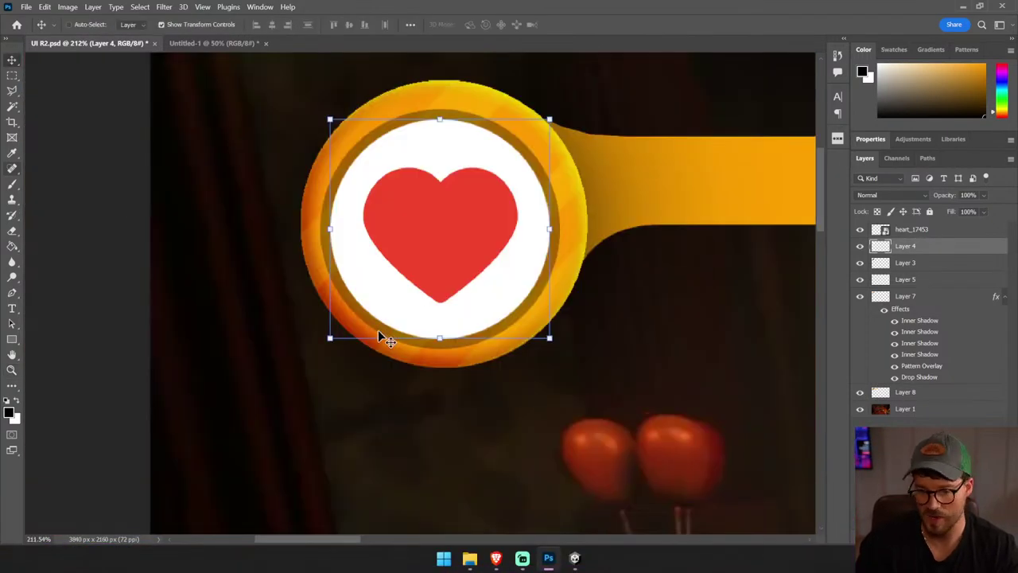
left_click(380, 327, "ctrl+shift")
left_click(438, 262, "ctrl+shift")
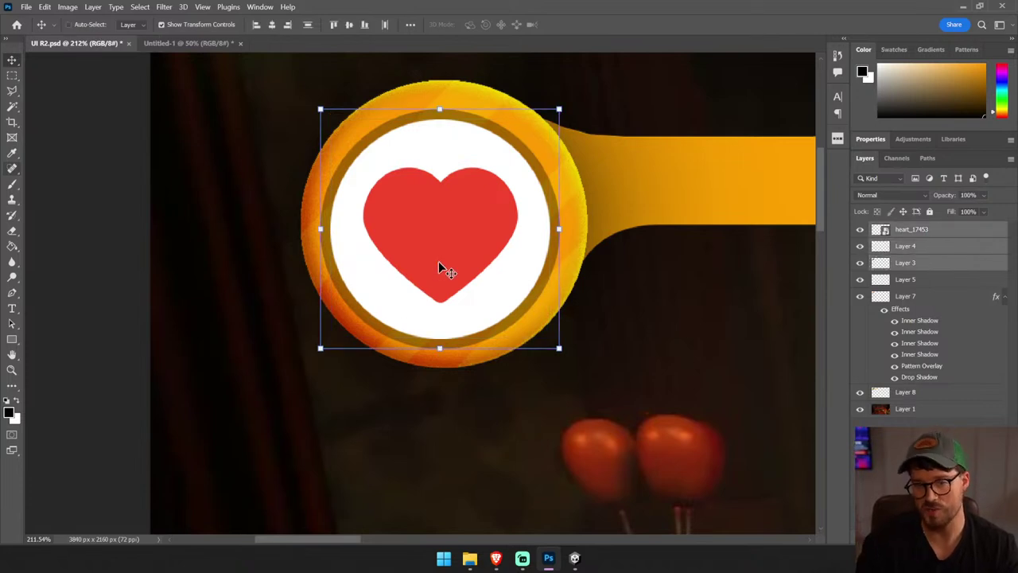
key("Up")
key("Up")
key("Right")
key("Up")
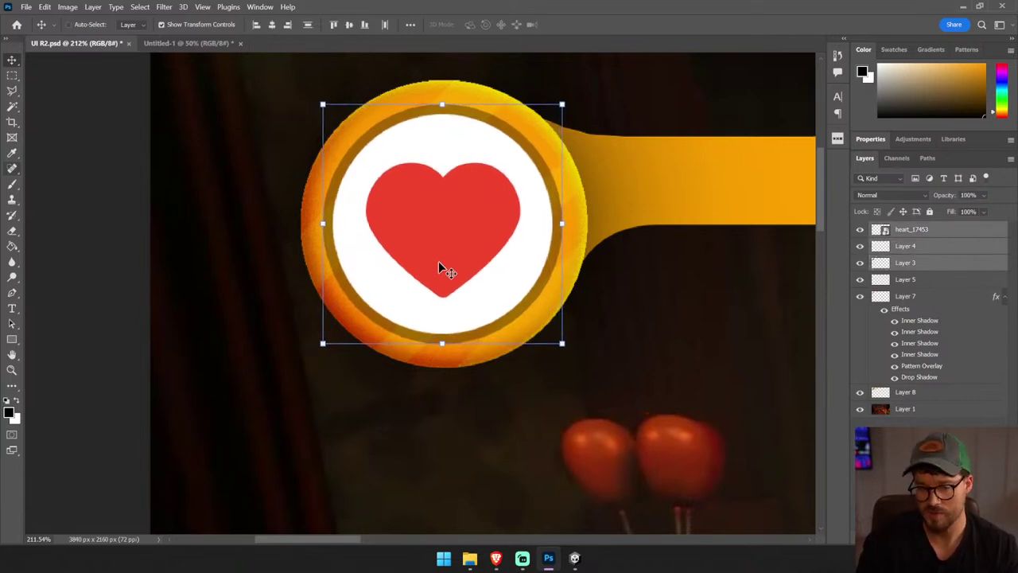
key("ctrl+0")
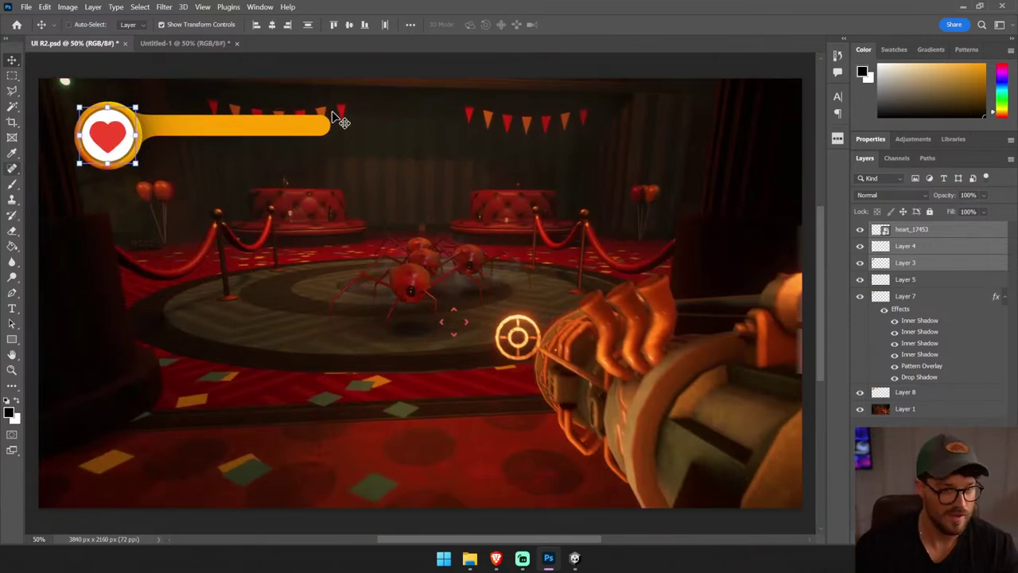
left_click(358, 62, "ctrl")
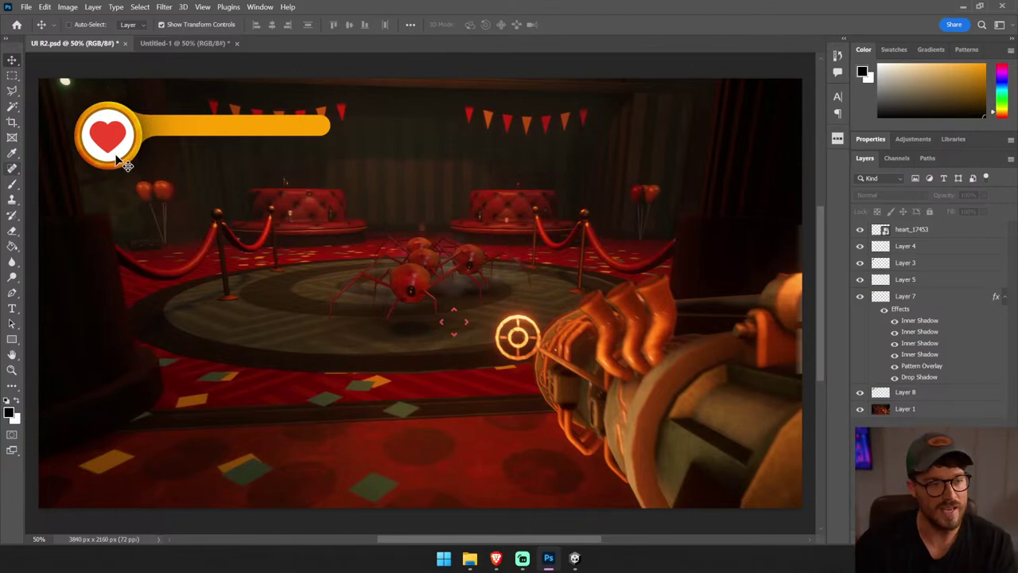
- Raise Layer 3's opacity and give it an orange #e46d00 Color Overlay
left_click(145, 139)
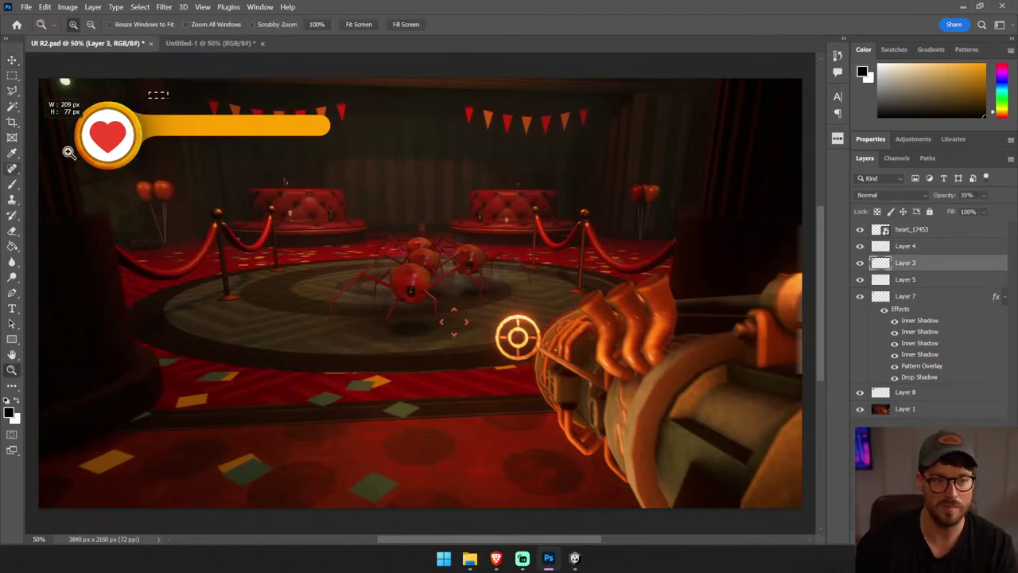
scroll(368, 191, "up", 5)
mouse_move(480, 229)
left_mouse_down()
mouse_move(490, 248)
mouse_move(442, 211)
left_mouse_up()
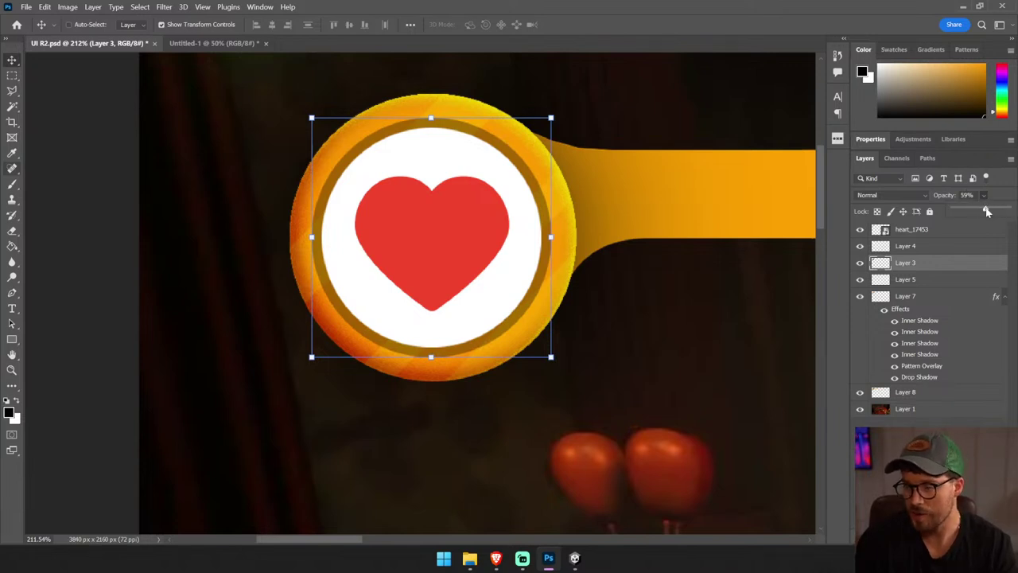
left_click_drag(986, 211, 1002, 211)
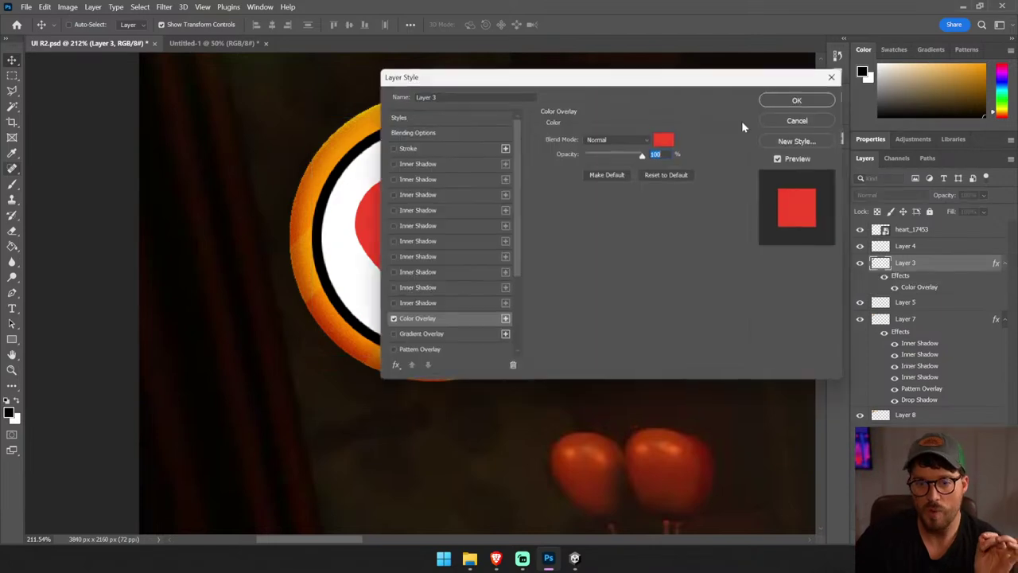
left_click(663, 140)
left_click(304, 222)
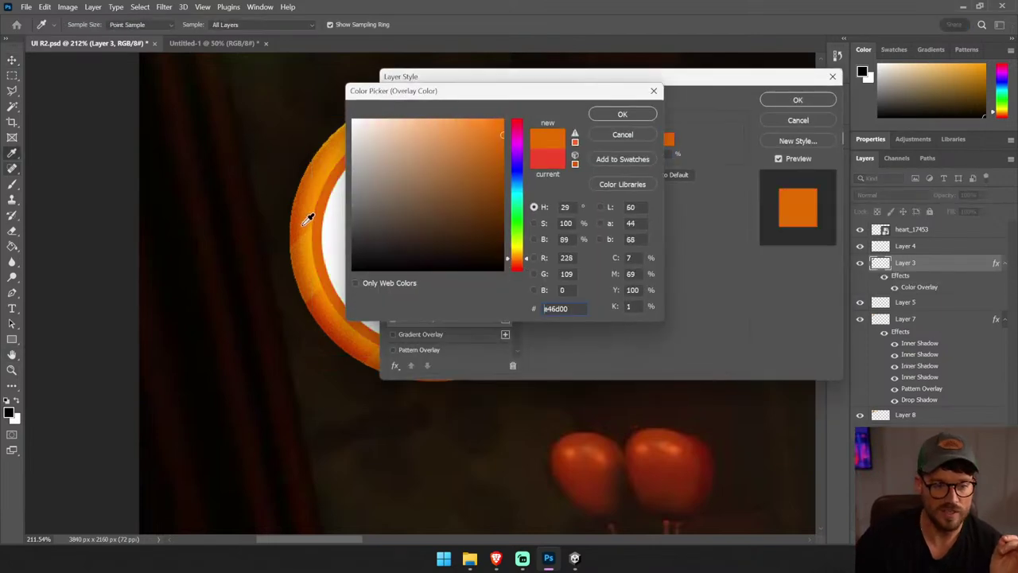
left_click(623, 115)
left_click(797, 101)
- Copy the outer ring Layer 7's layer style
key("v")
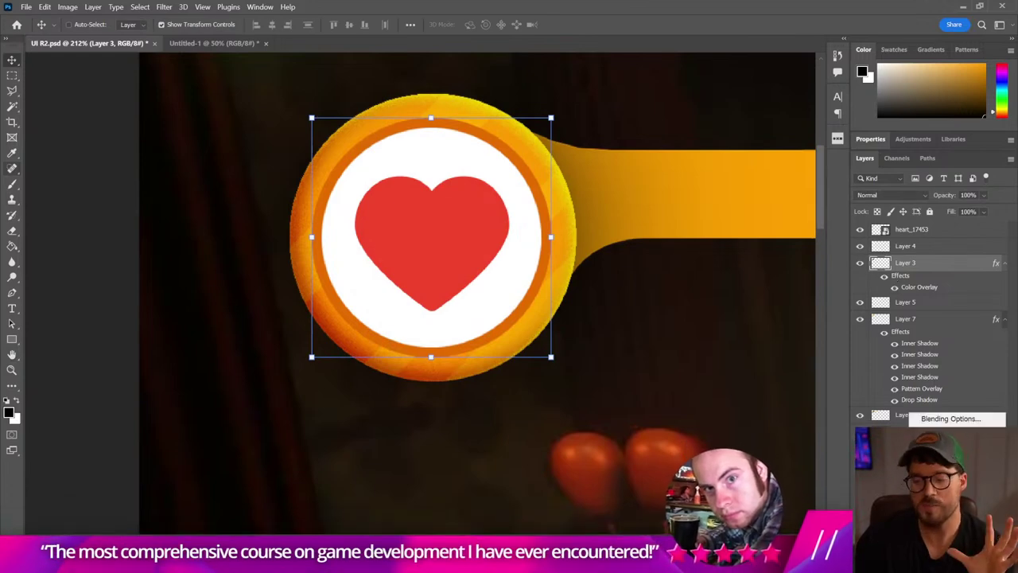
right_click(899, 322)
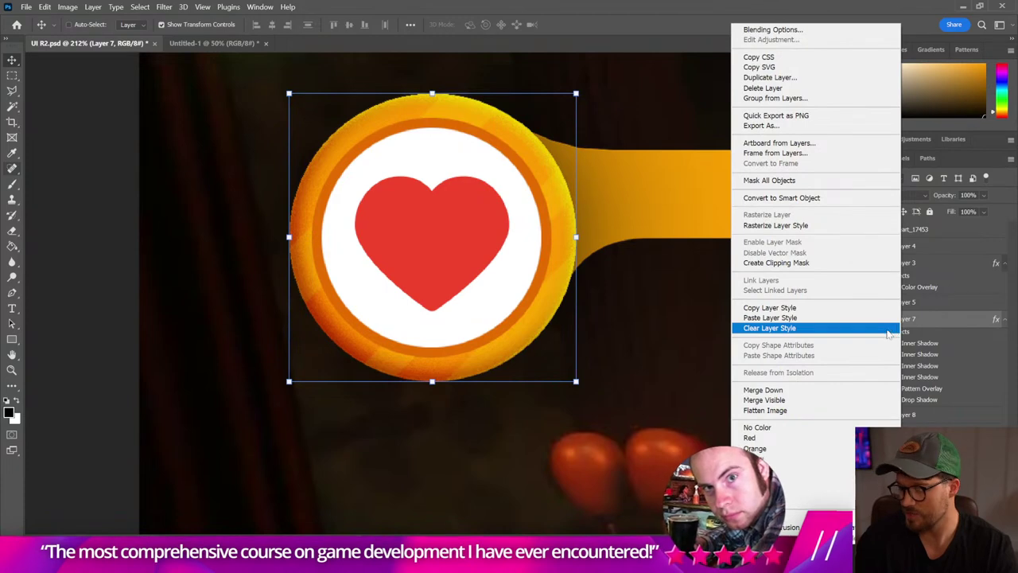
left_click(839, 308)
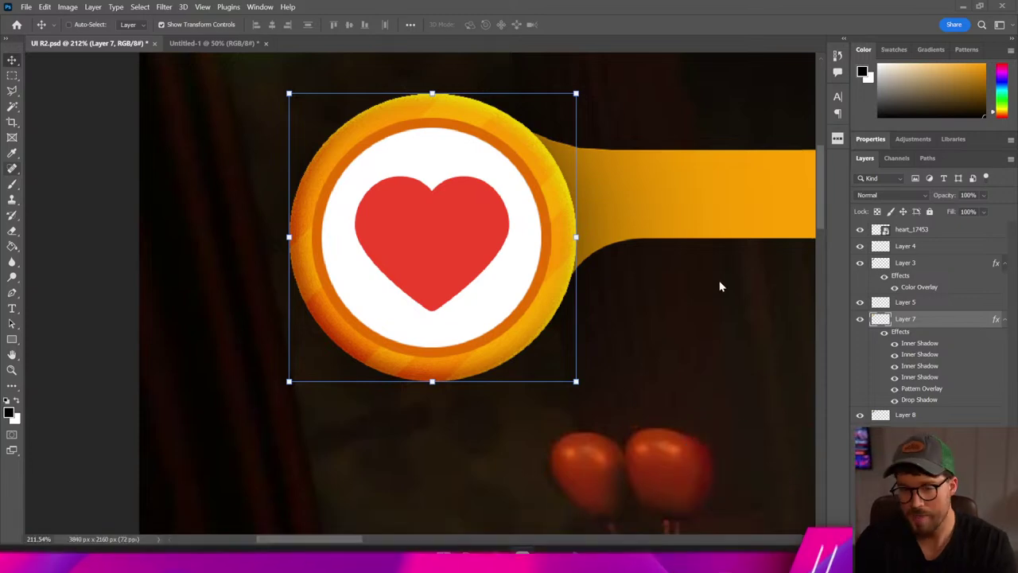
key("alt+bracketleft")
- Paste the ring's layer style onto the bar layer and save UI R2.psd
right_click(921, 419)
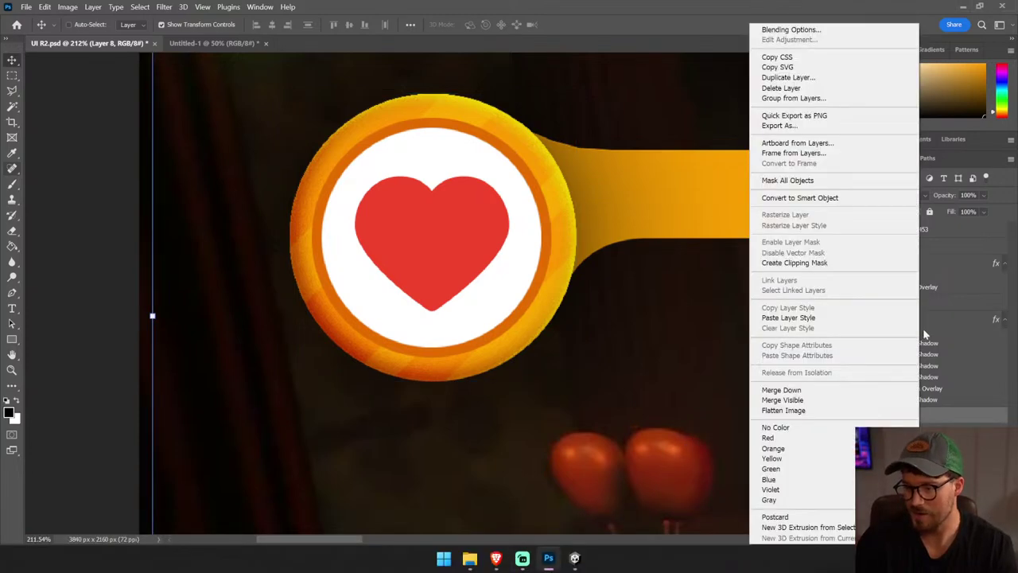
left_click(788, 317)
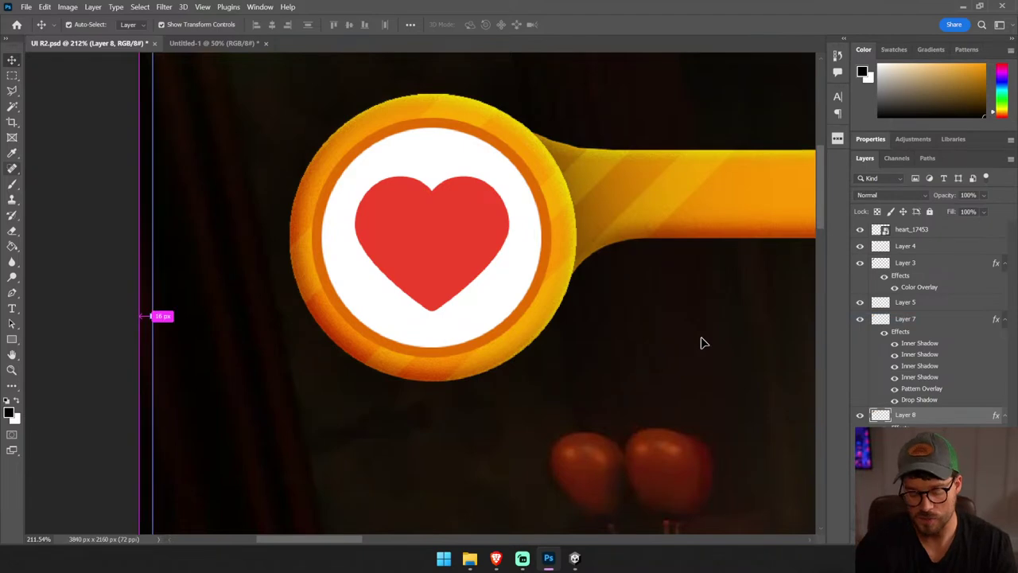
key("ctrl+0")
key("ctrl+s")
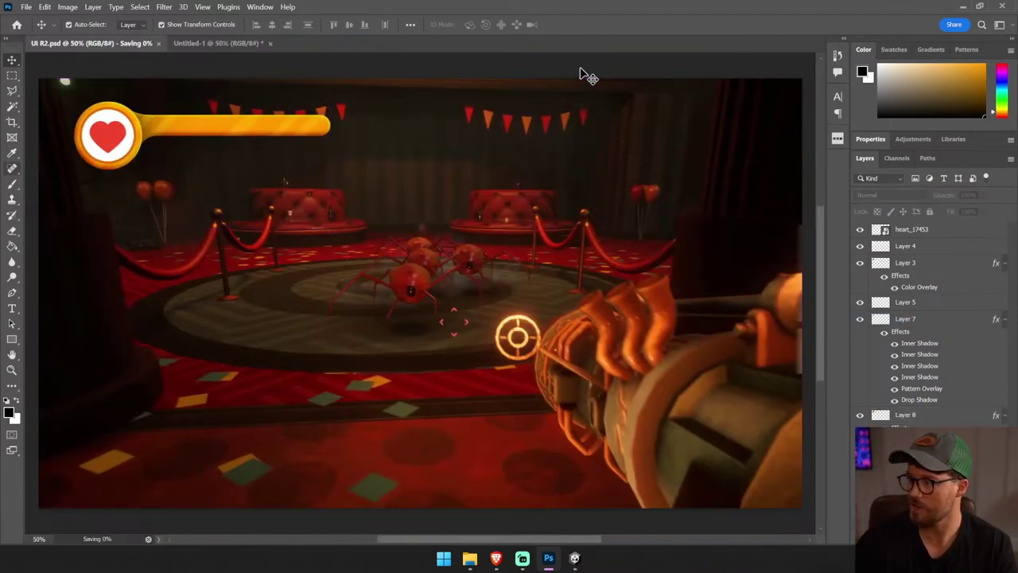
left_click(140, 169, "ctrl")
scroll(186, 129, "up", 5)
scroll(415, 164, "up", 2)
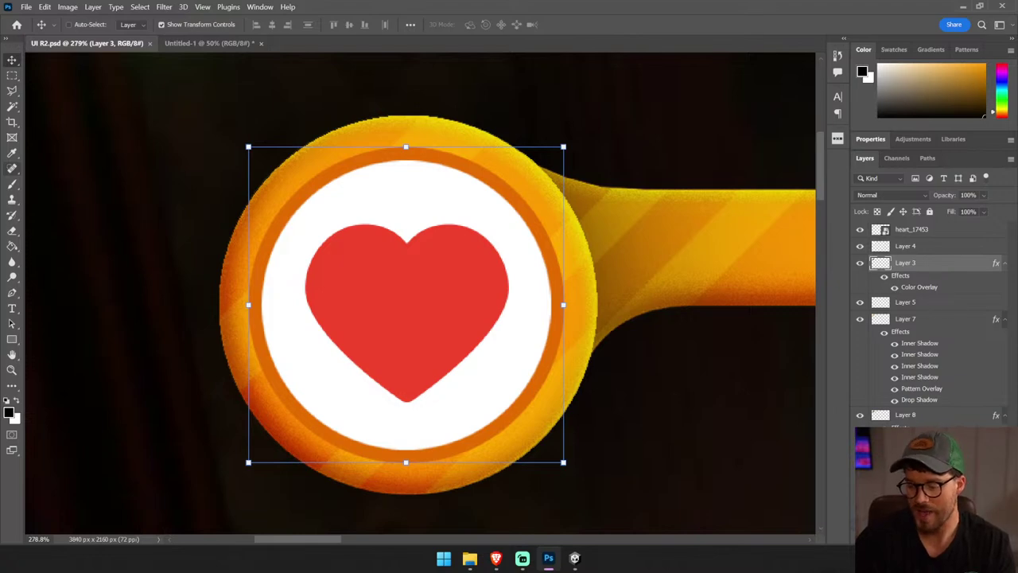
- Make Layer 3's inner shadow black, 7 px size, 83% opacity
right_click(909, 411)
left_click(950, 414)
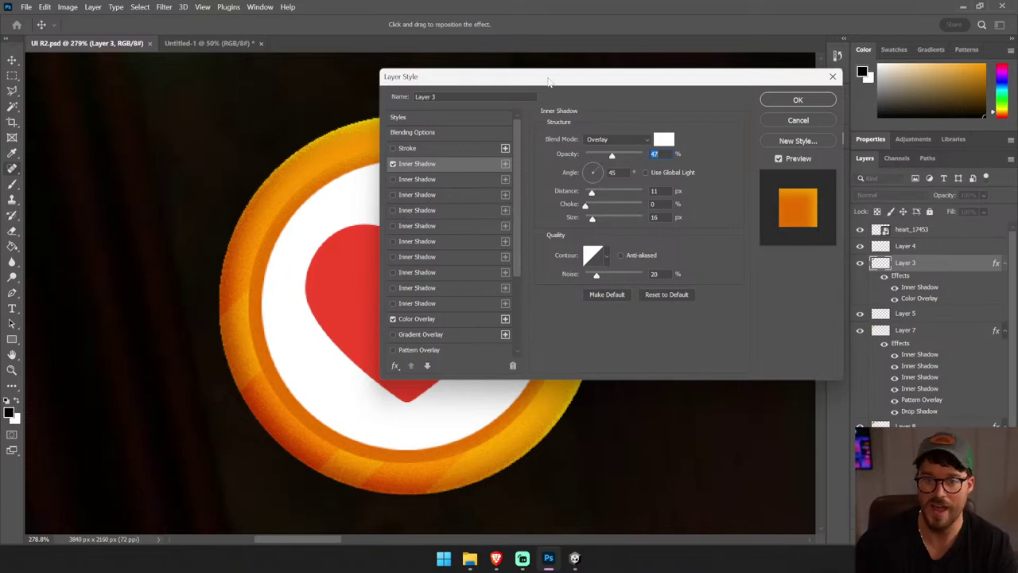
left_click_drag(548, 80, 751, 53)
left_click_drag(797, 191, 791, 165)
left_click(868, 112)
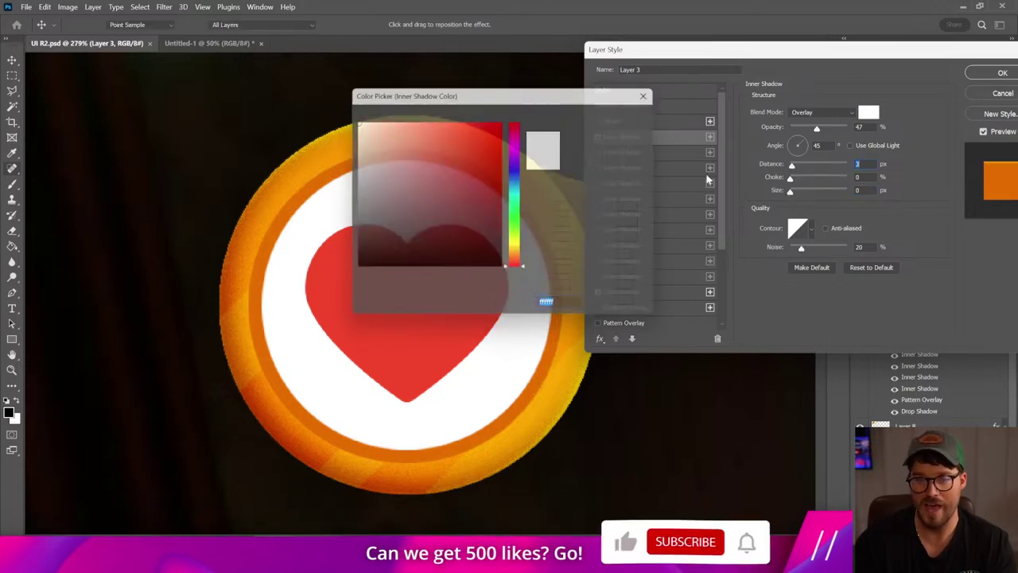
left_click(374, 267)
left_click(620, 111)
left_click_drag(789, 191, 794, 191)
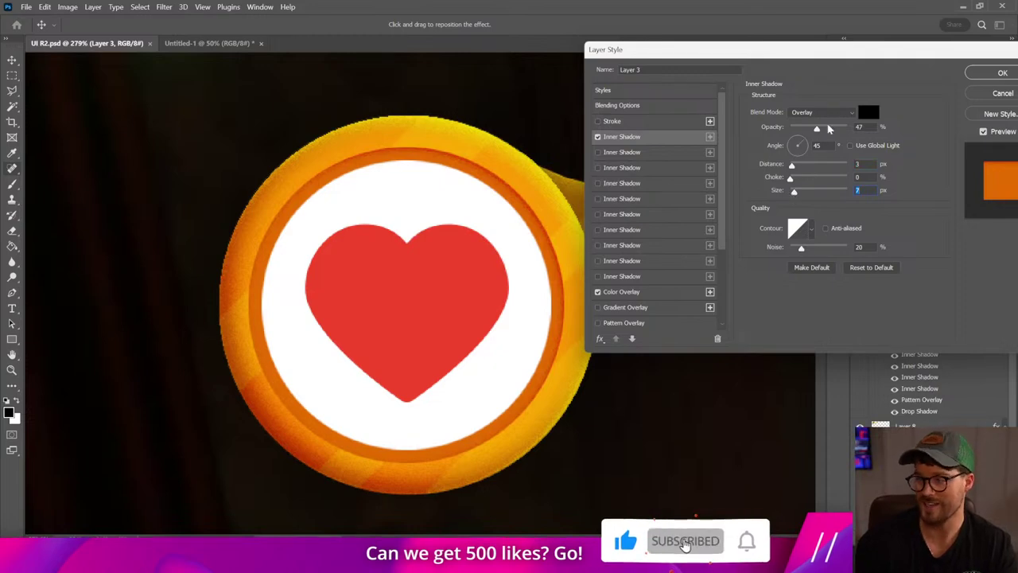
left_click_drag(815, 128, 838, 128)
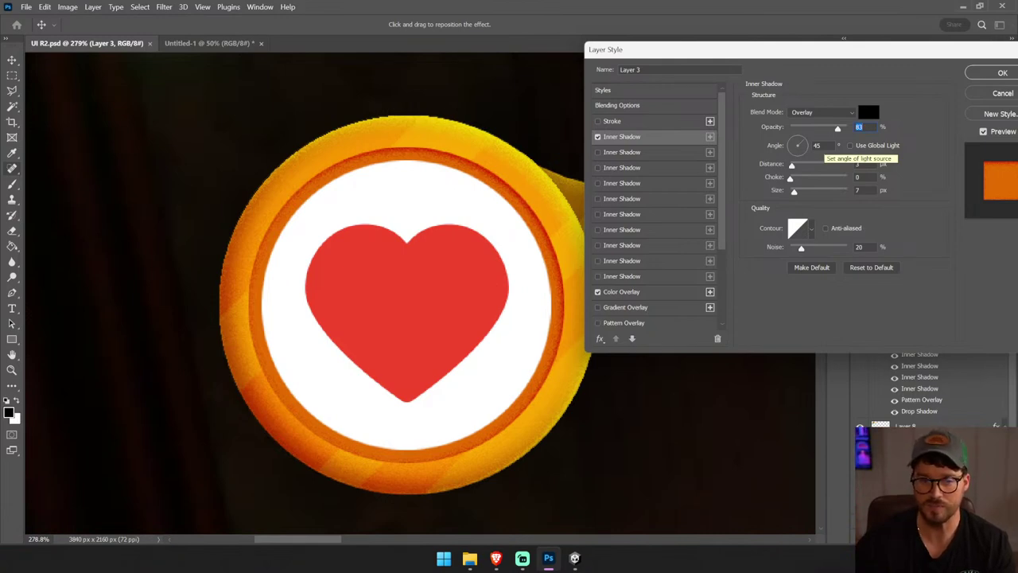
- Set the rim's drop shadow to white #ffffff, 6 px size, 3 px distance, 71% opacity
scroll(636, 294, "down", 3)
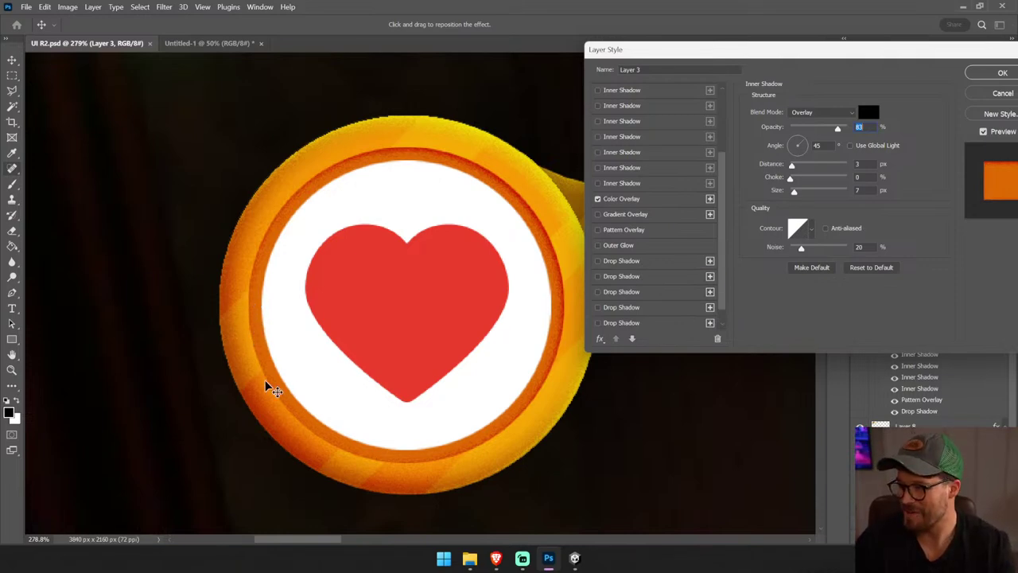
left_click(641, 260)
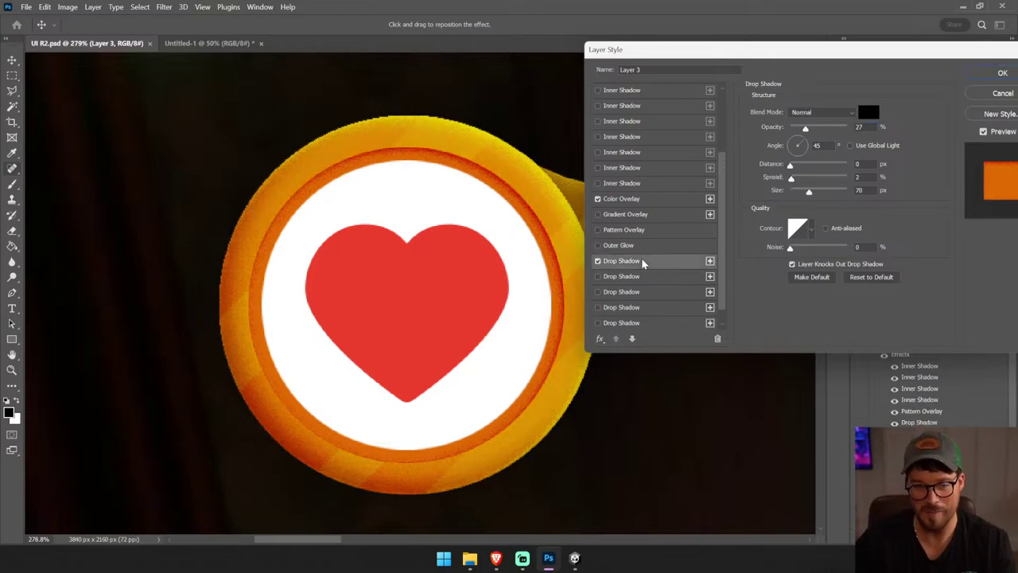
left_click(868, 113)
type("ffffff")
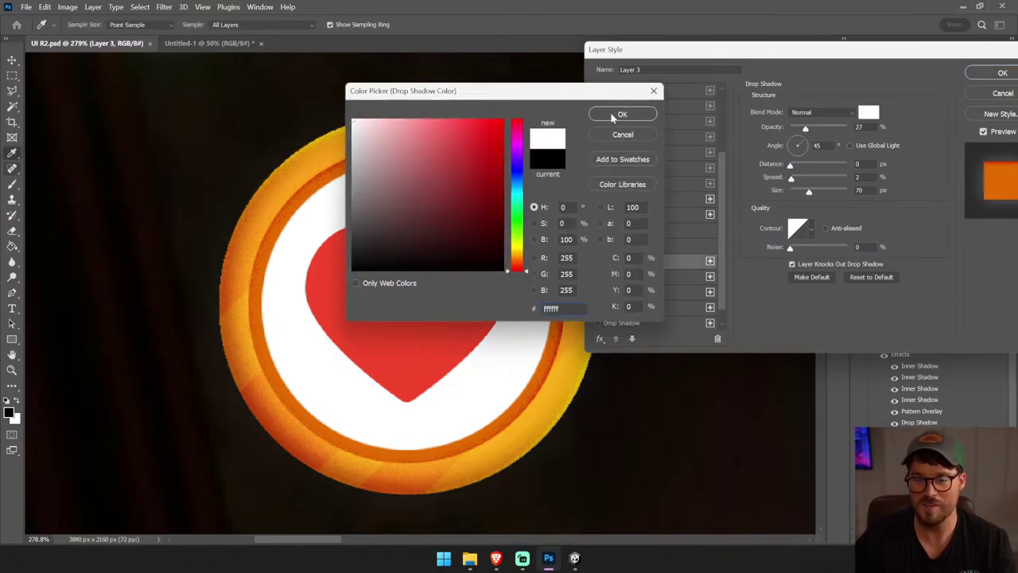
left_click(621, 114)
mouse_move(809, 191)
left_mouse_down()
mouse_move(796, 195)
mouse_move(792, 173)
left_mouse_up()
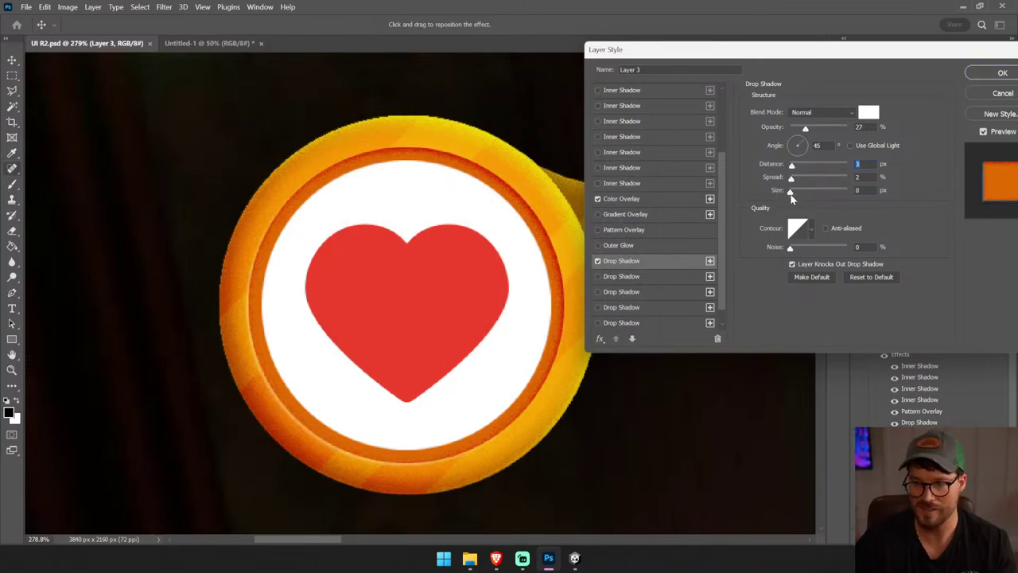
left_click_drag(822, 129, 830, 130)
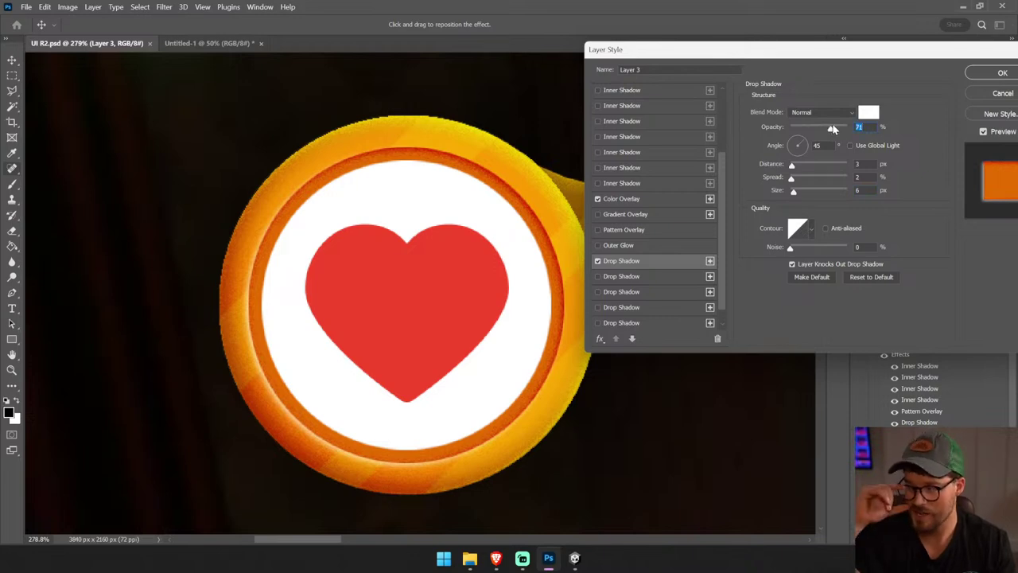
left_click(980, 73)
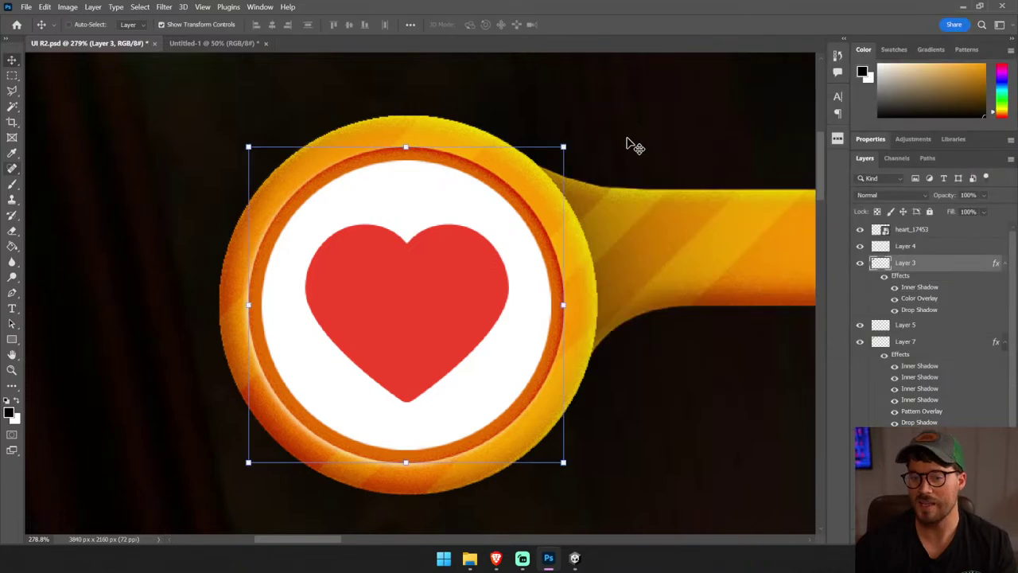
- Check the whole scene at 33.33%, then frame the health bar and select Layer 4
key("ctrl+0")
left_click(644, 182)
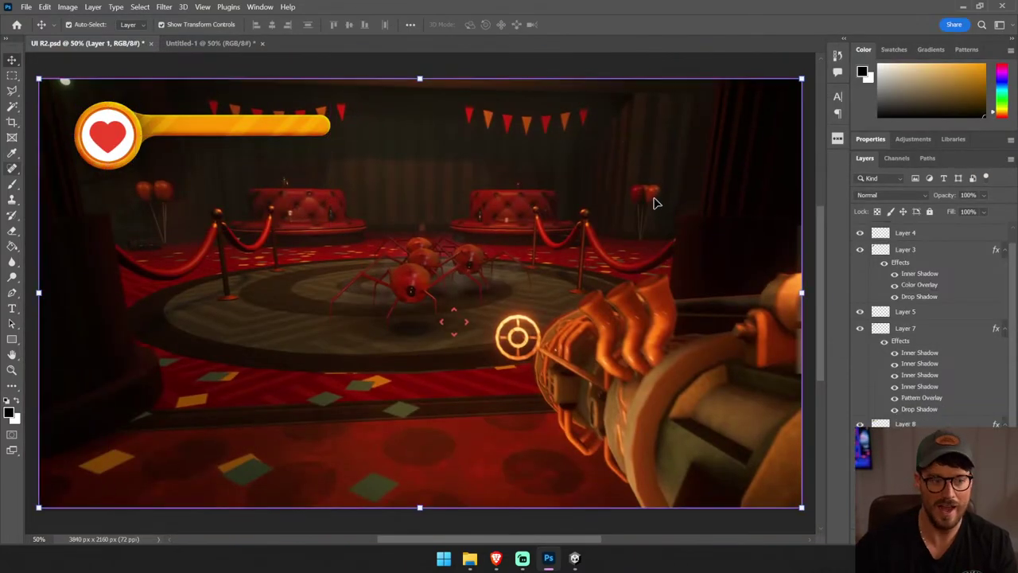
key("ctrl+minus")
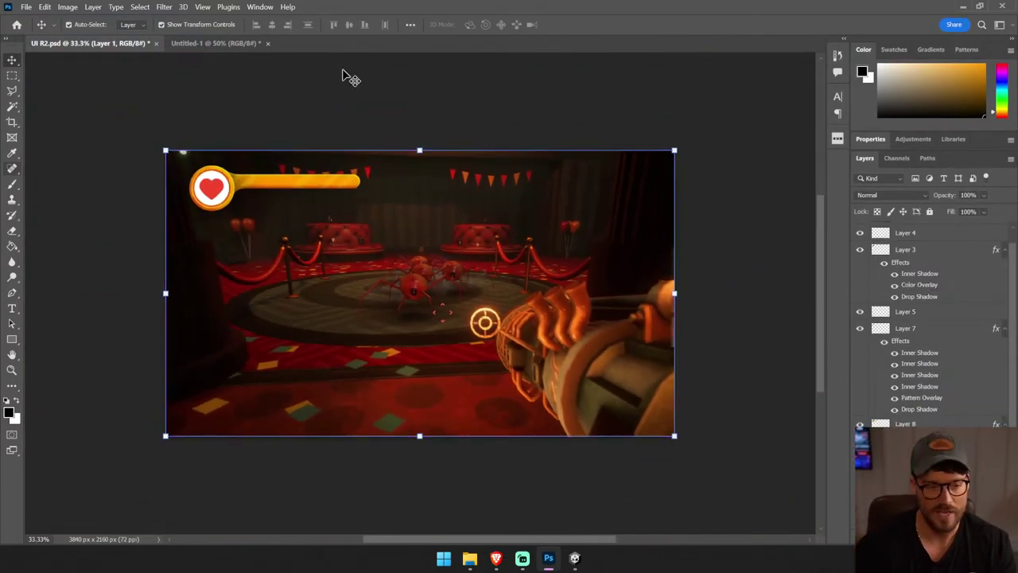
left_click(354, 108)
key("z")
left_click_drag(177, 220, 409, 141)
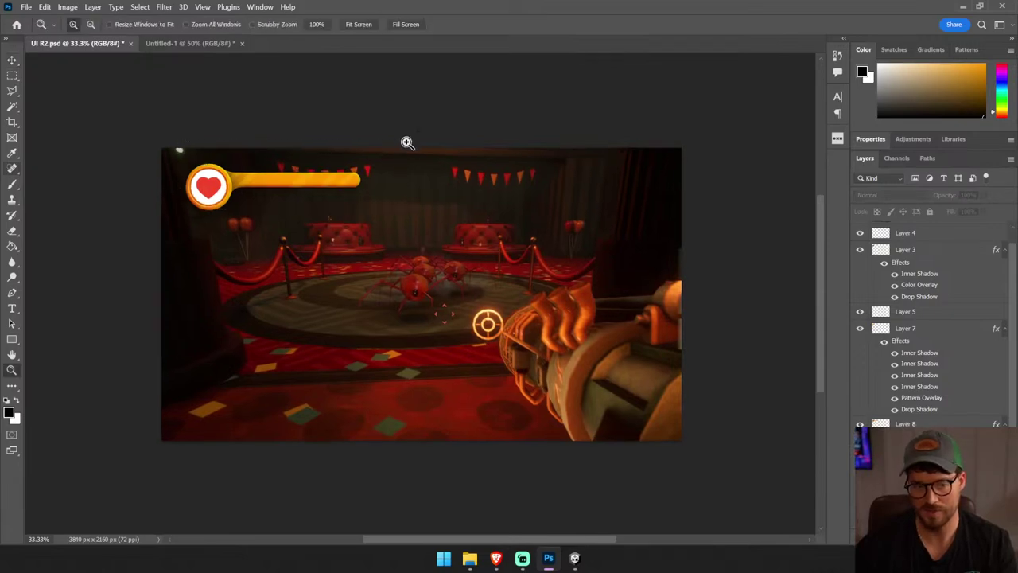
key("v")
mouse_move(307, 356)
left_mouse_down()
mouse_move(498, 347)
mouse_move(387, 301)
left_mouse_up()
left_click(243, 300)
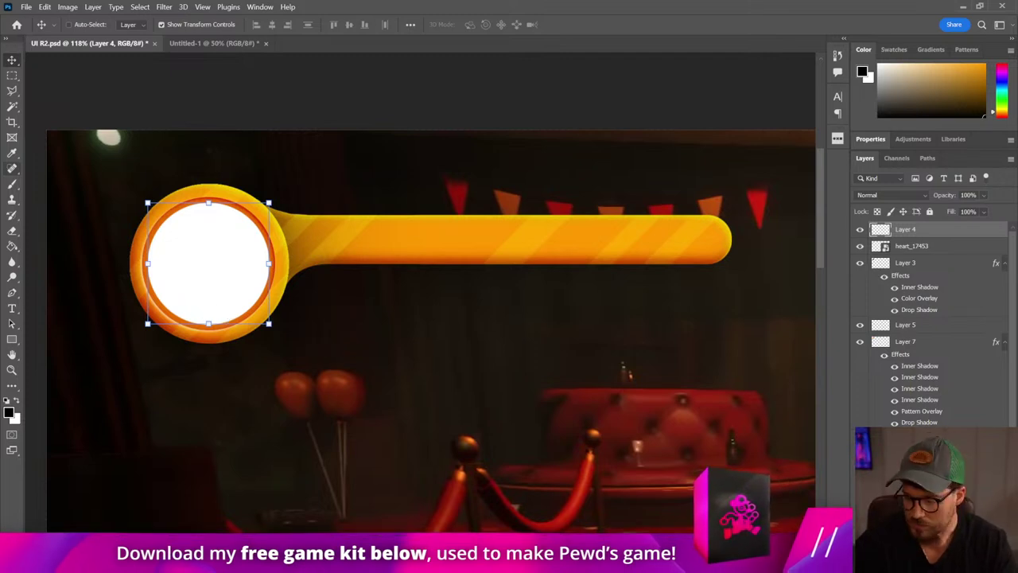
- Change Layer 4's Color Overlay to pale cream #f7e1ac
right_click(919, 419)
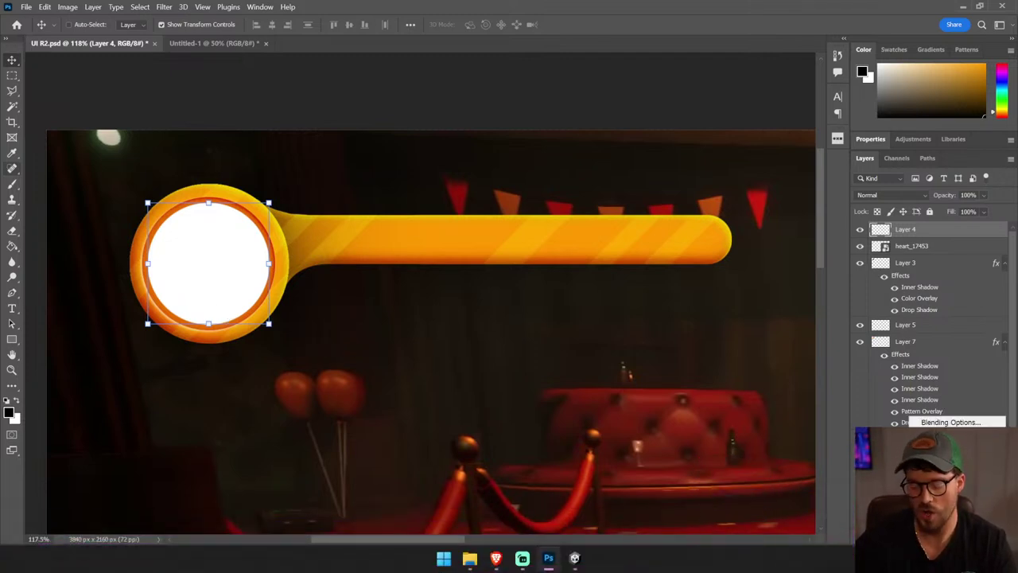
left_click(950, 423)
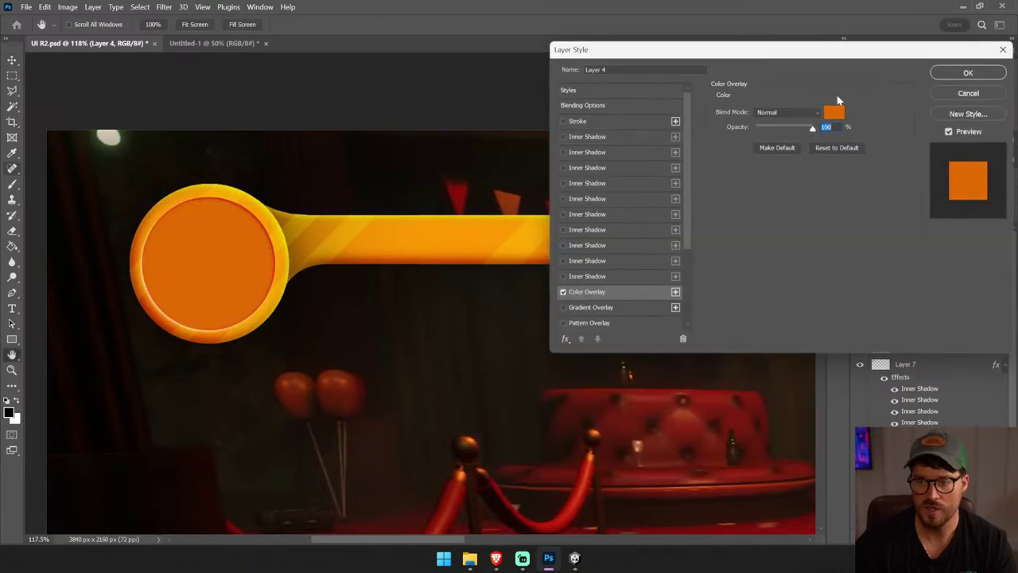
left_click(834, 112)
left_click(405, 133)
left_click_drag(405, 134, 398, 124)
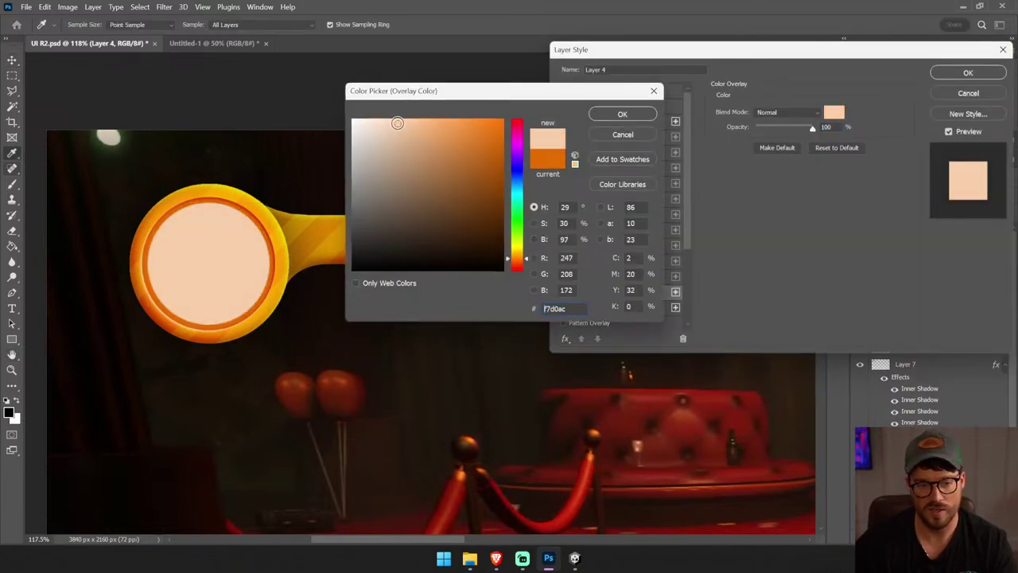
left_click(516, 254)
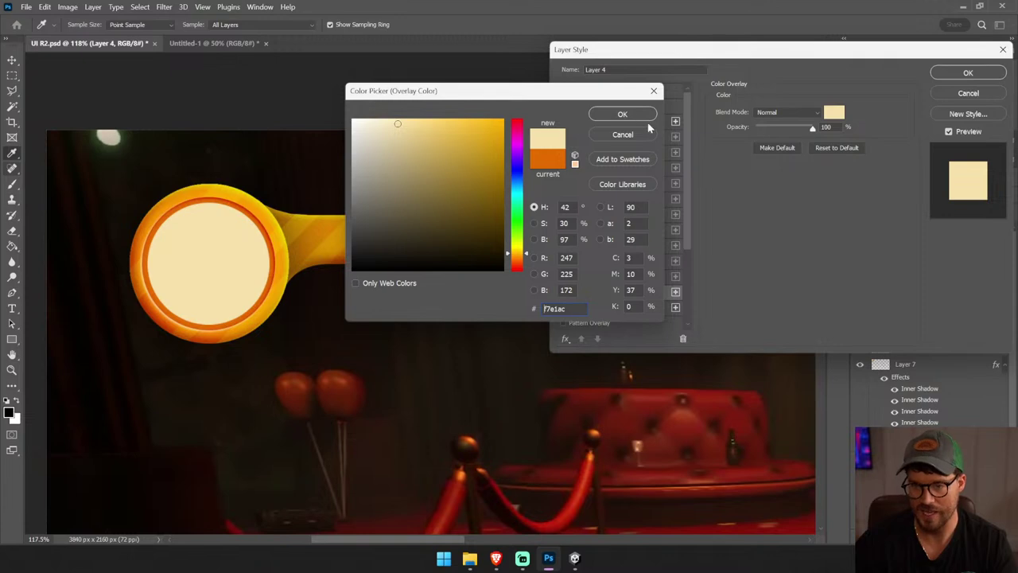
left_click(621, 114)
left_click(943, 74)
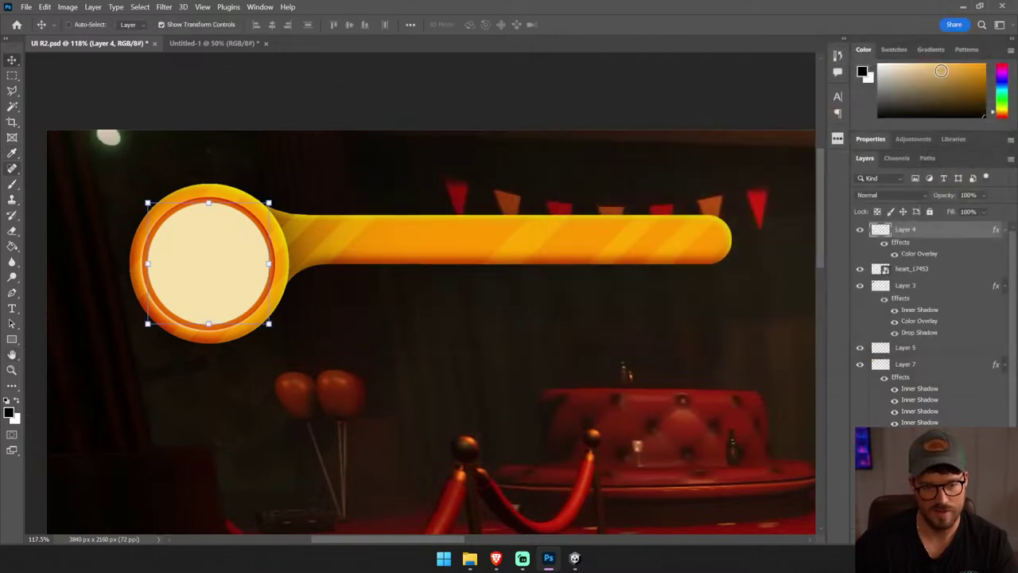
- Set the disc's first inner shadow to 100% opacity and size 101
right_click(908, 410)
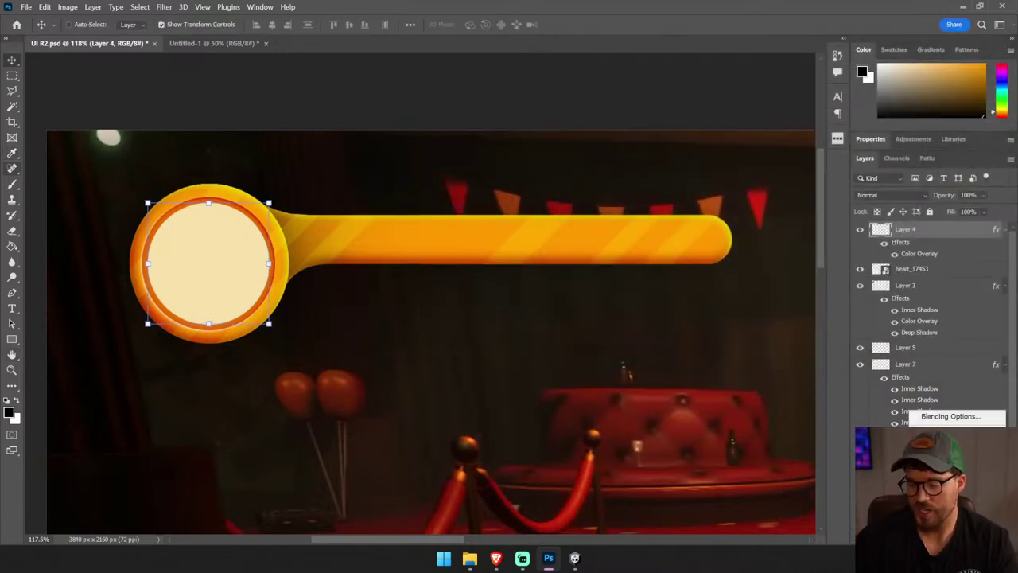
key("Escape")
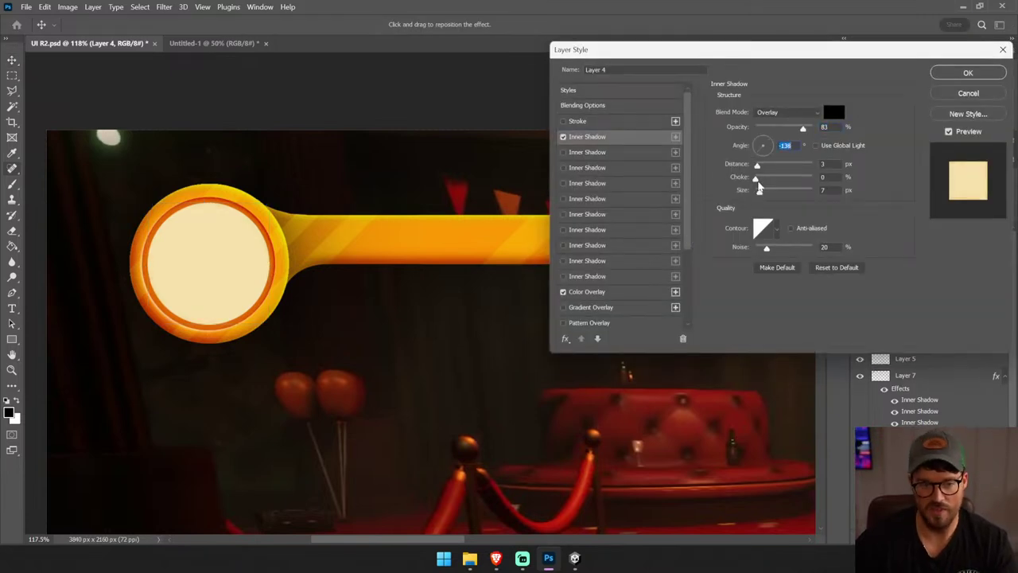
left_click_drag(758, 191, 781, 191)
left_click_drag(803, 128, 812, 128)
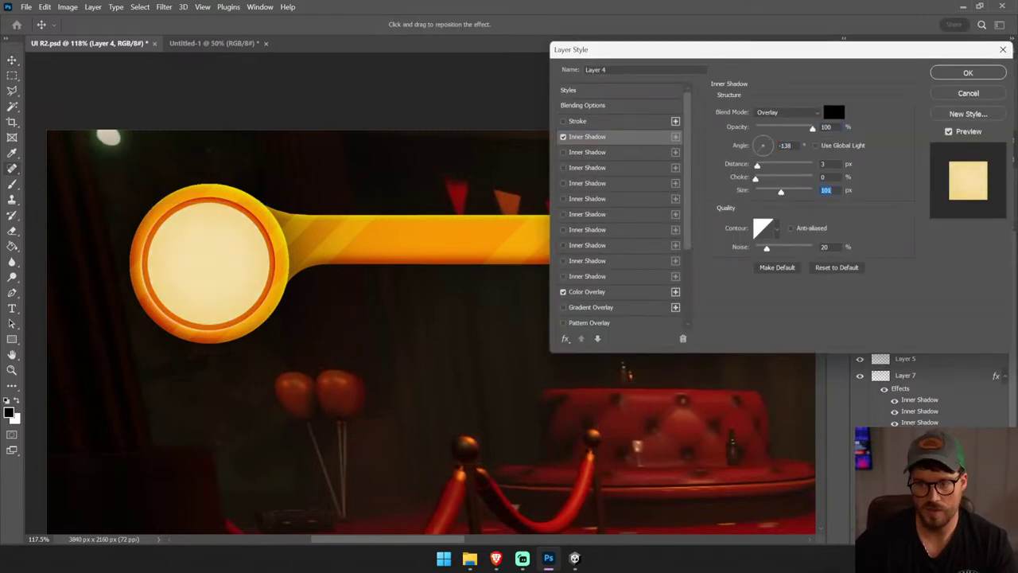
left_click_drag(760, 167, 790, 167)
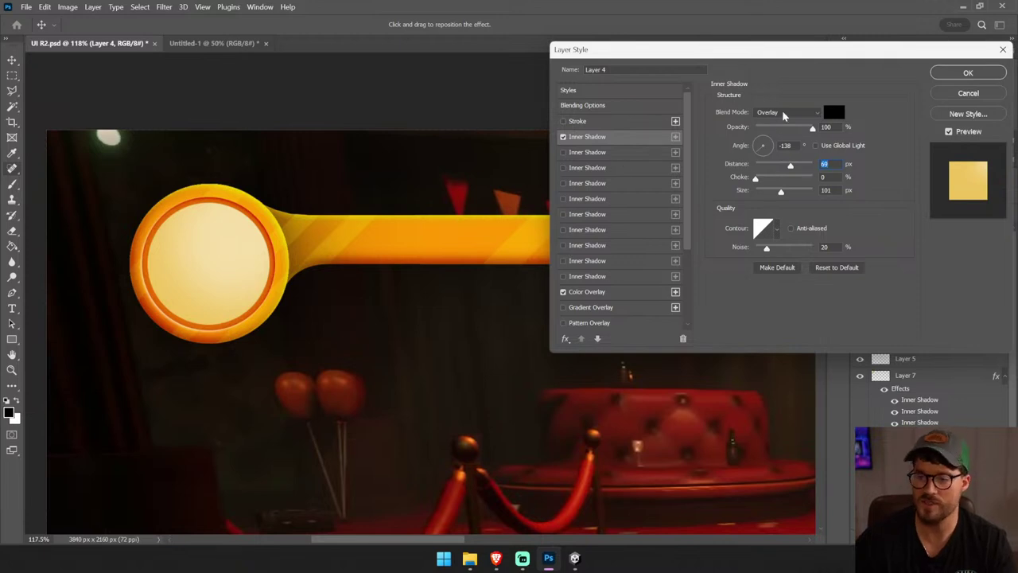
- Add a second Darken inner shadow with noise 0, size 106, 30% opacity, and enable a third
left_click(634, 156)
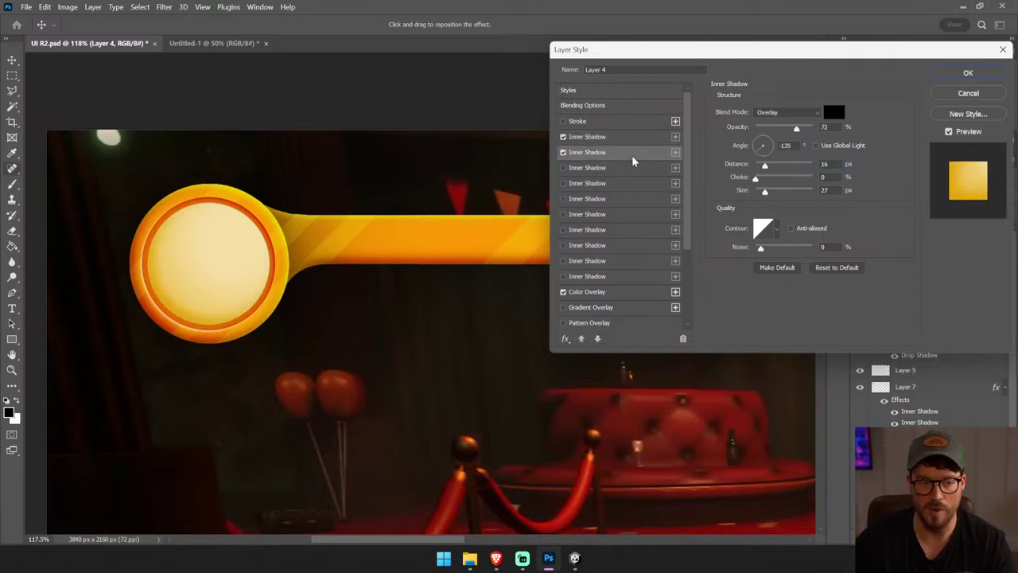
left_click(786, 112)
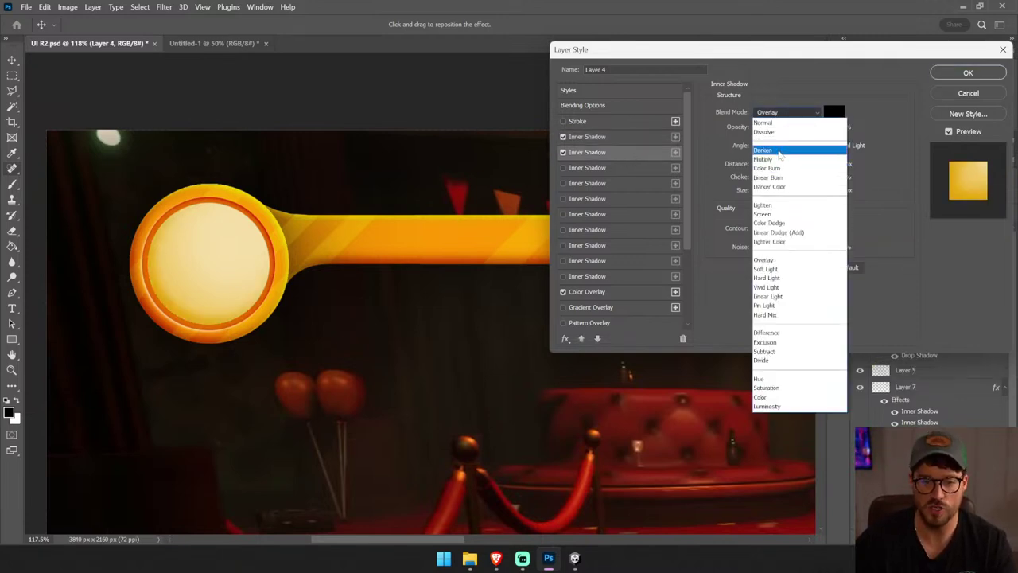
left_click(765, 149)
left_click_drag(761, 249, 754, 249)
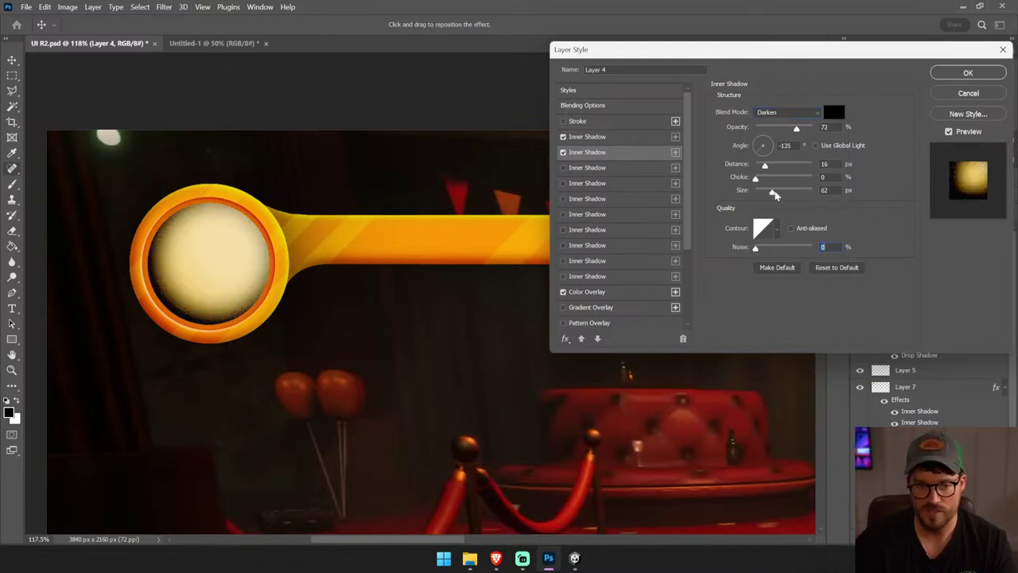
left_click_drag(765, 192, 782, 192)
left_click(773, 128)
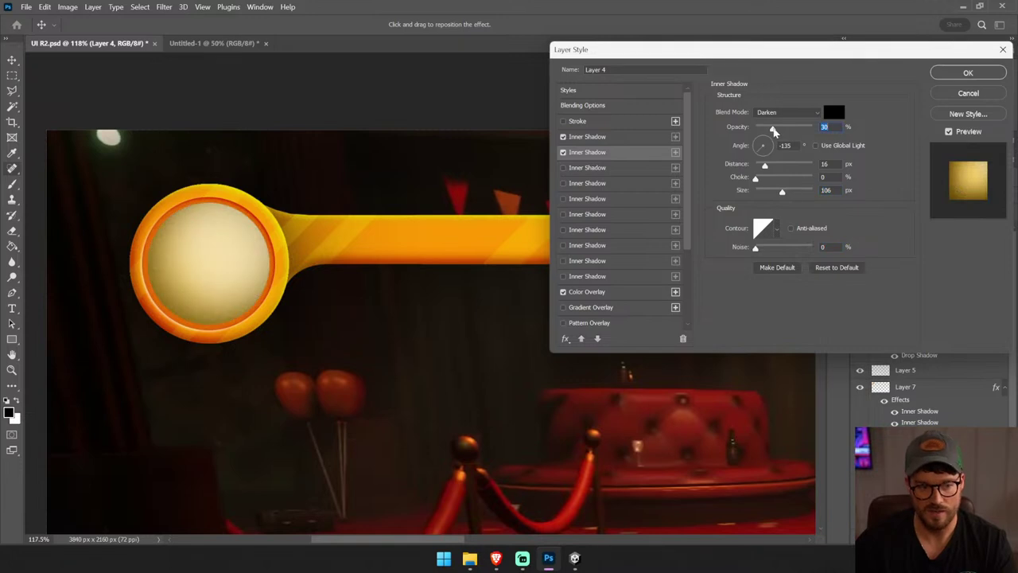
left_click(620, 168)
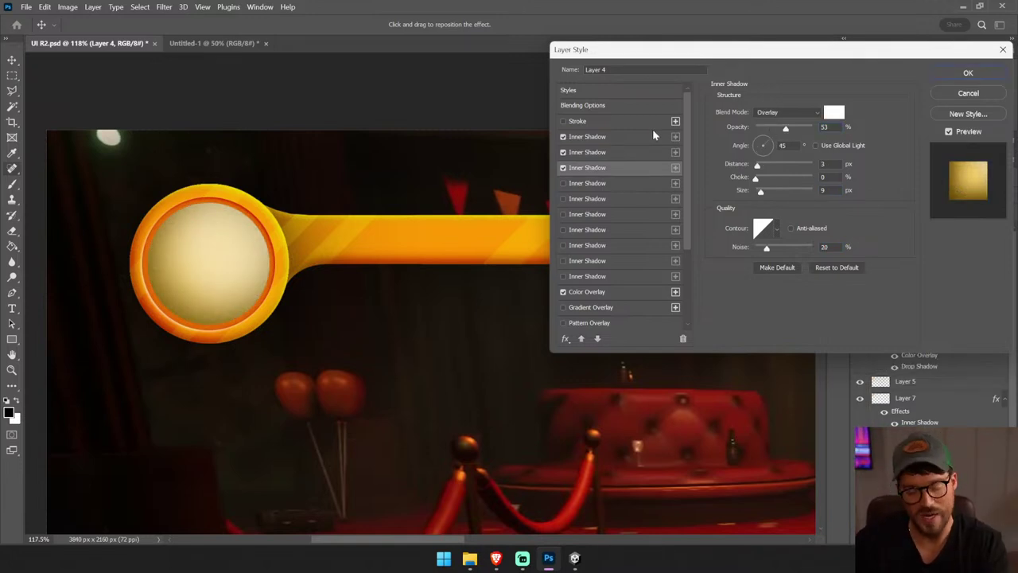
- Make the third inner shadow black with Normal blending and no noise
left_click(783, 111)
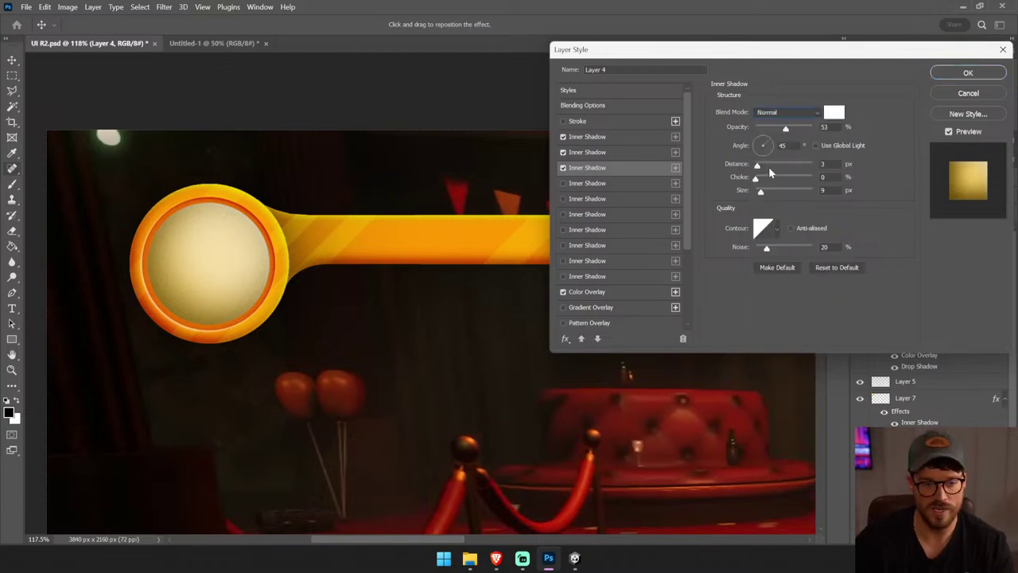
left_click(833, 112)
left_click(502, 267)
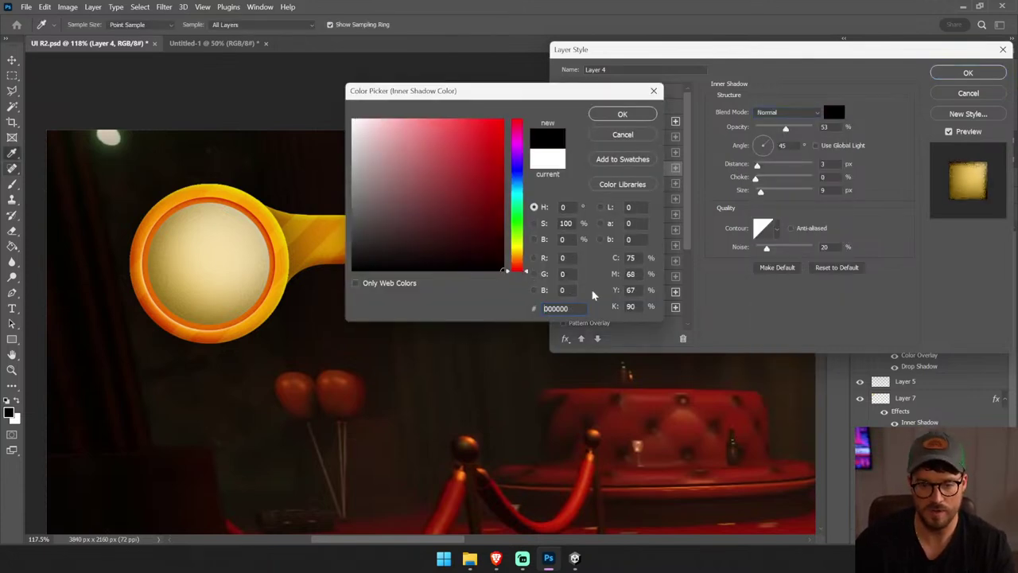
left_click(618, 116)
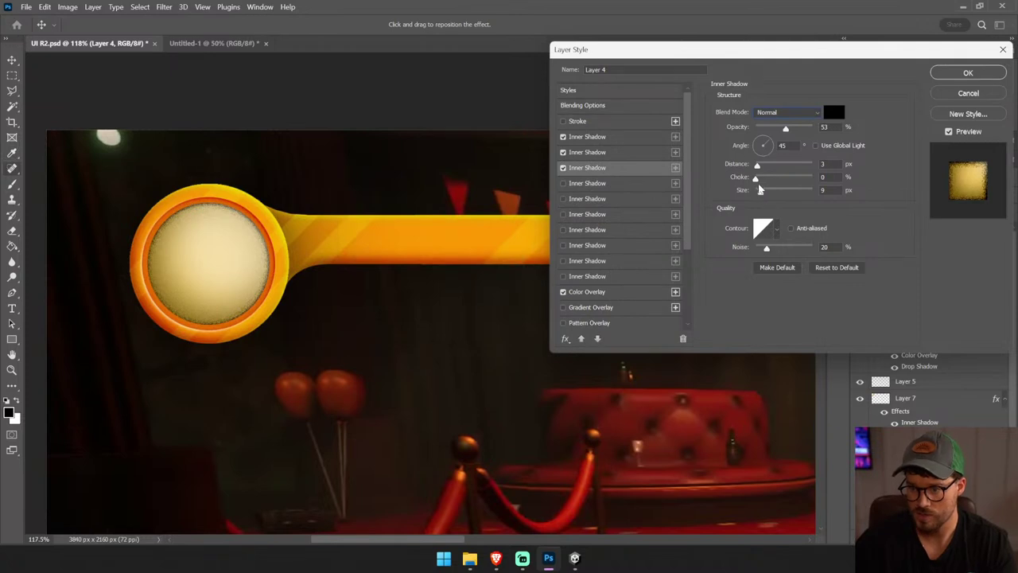
left_click_drag(766, 248, 754, 250)
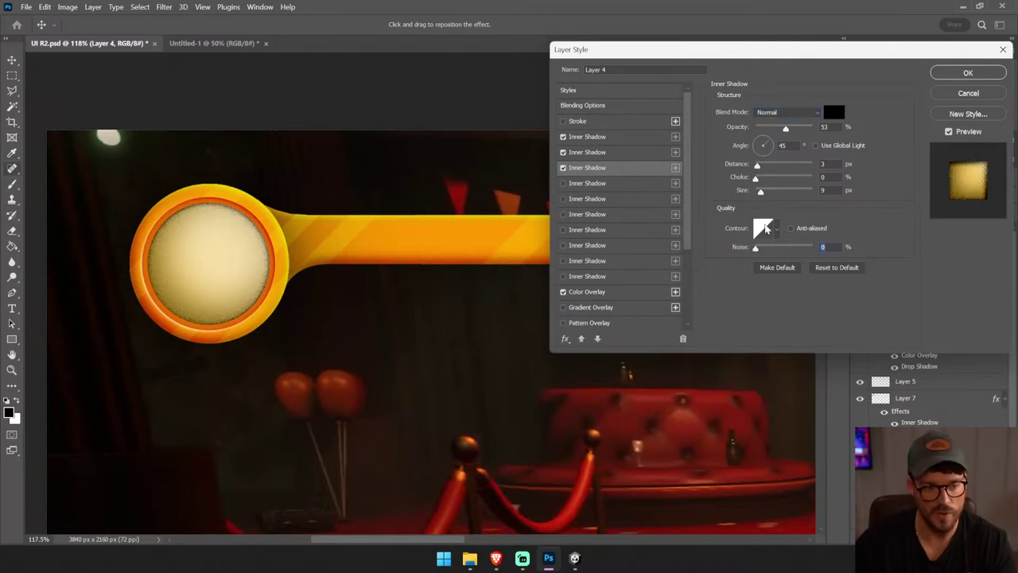
- Set the third shadow to -135°, 21 px distance, 5% opacity and 5 px size
mouse_move(761, 192)
left_mouse_down()
mouse_move(758, 164)
mouse_move(744, 158)
left_mouse_up()
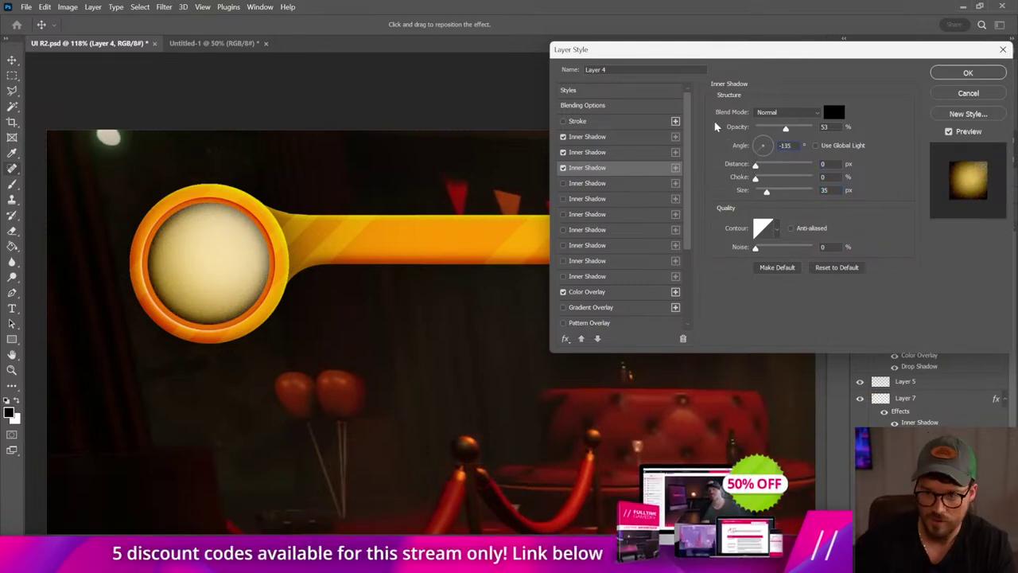
left_click(757, 150)
mouse_move(767, 191)
left_mouse_down()
mouse_move(751, 192)
mouse_move(769, 166)
left_mouse_up()
left_click_drag(777, 129, 758, 131)
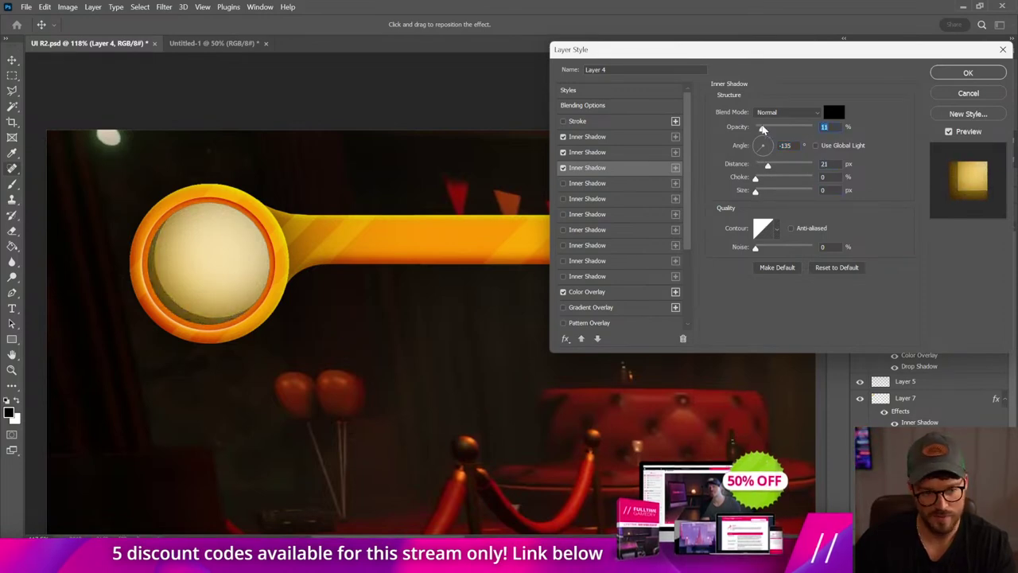
left_click_drag(757, 131, 760, 128)
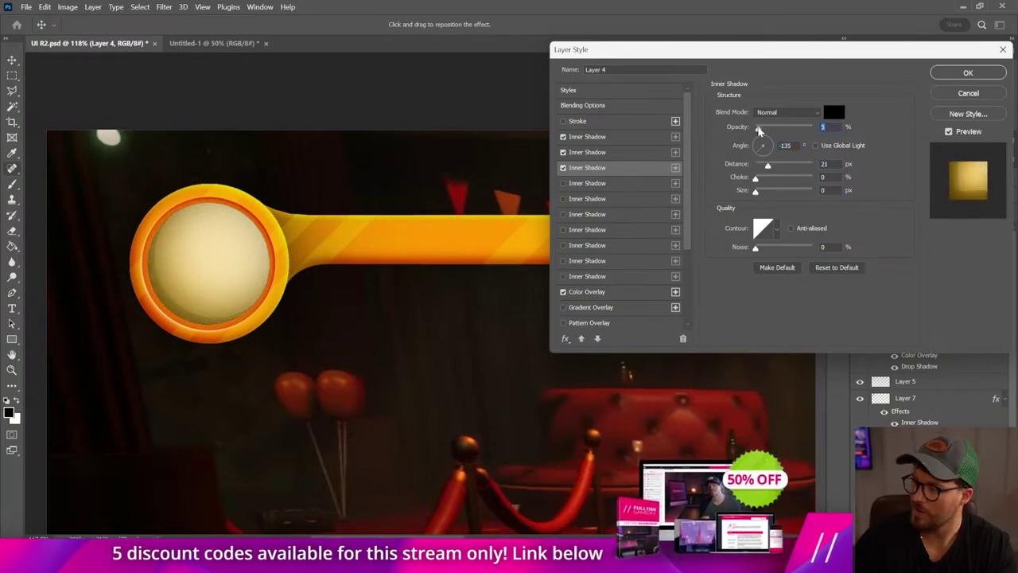
left_click_drag(755, 191, 761, 193)
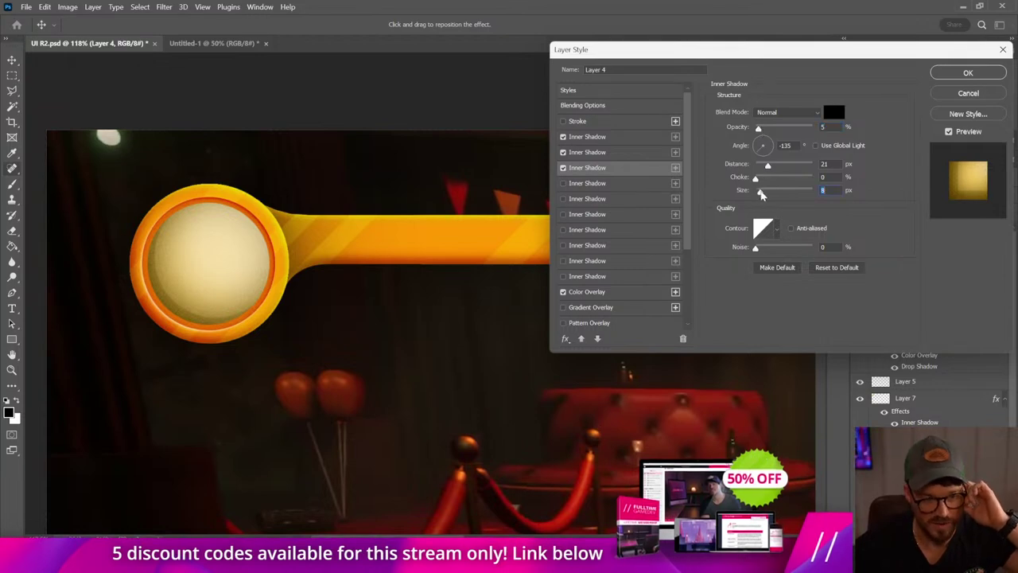
- Enable a fourth inner shadow with no blur, faded to near-invisible opacity
left_click(632, 183)
left_click_drag(766, 193, 743, 194)
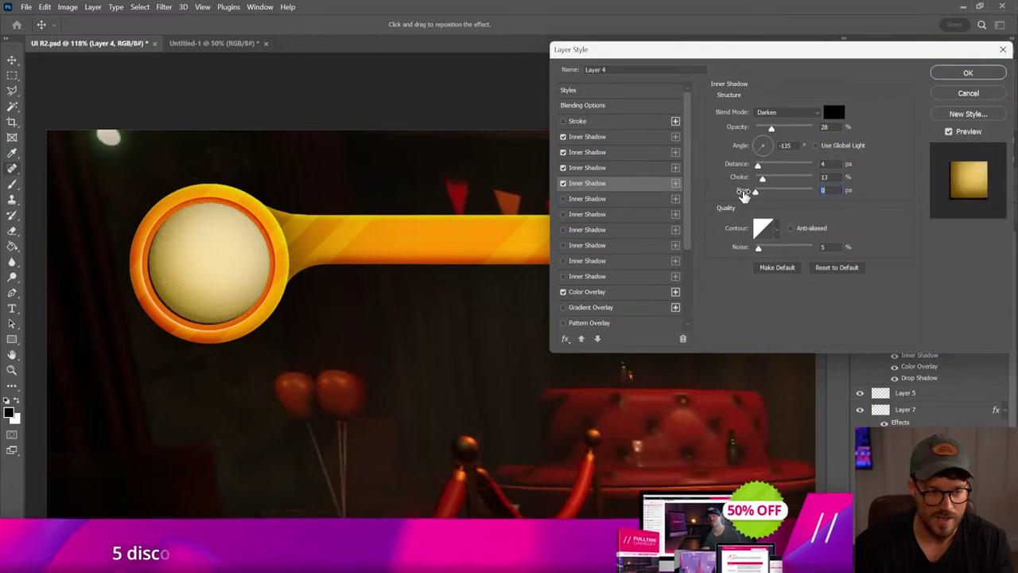
left_click_drag(771, 128, 759, 131)
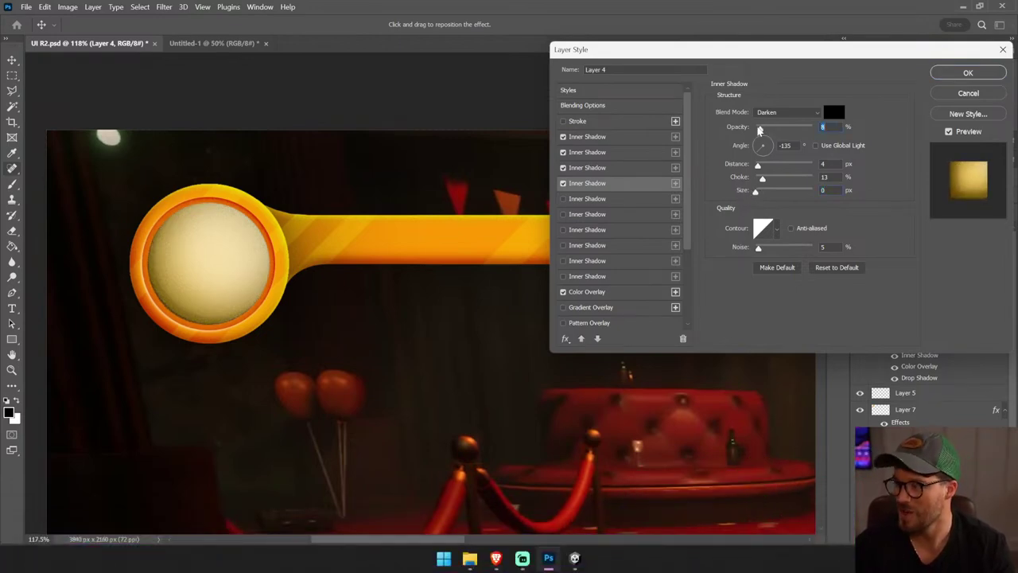
- Add a fifth inner shadow: white, Overlay, 100% opacity, 7 px distance
left_click(631, 200)
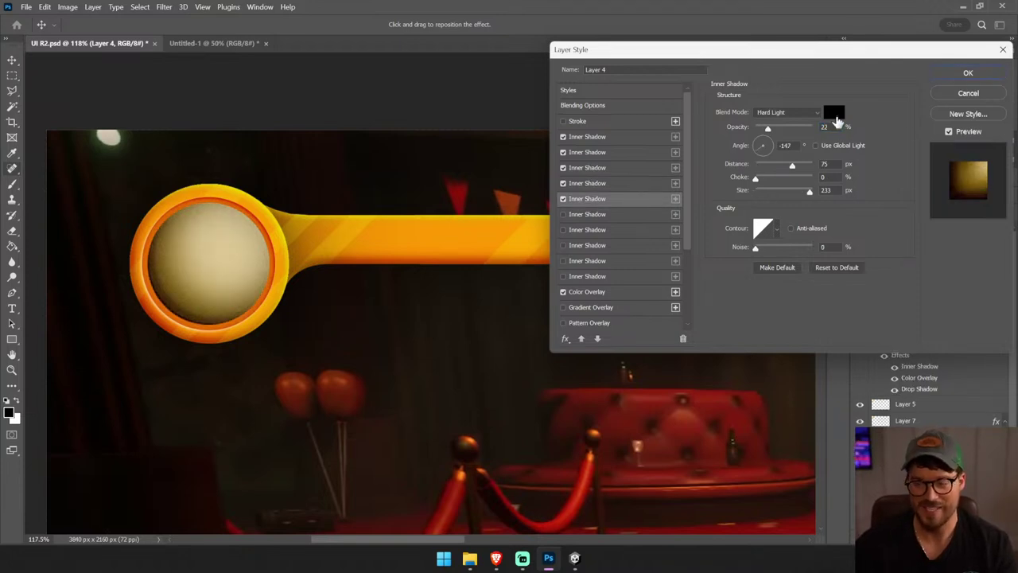
left_click(835, 115)
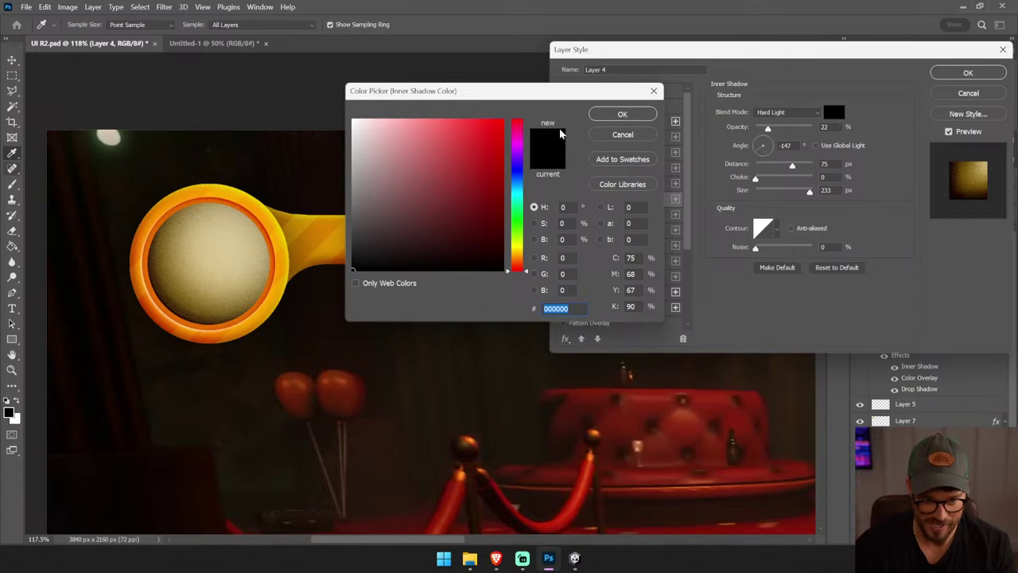
left_click(353, 120)
left_click(623, 114)
type("0")
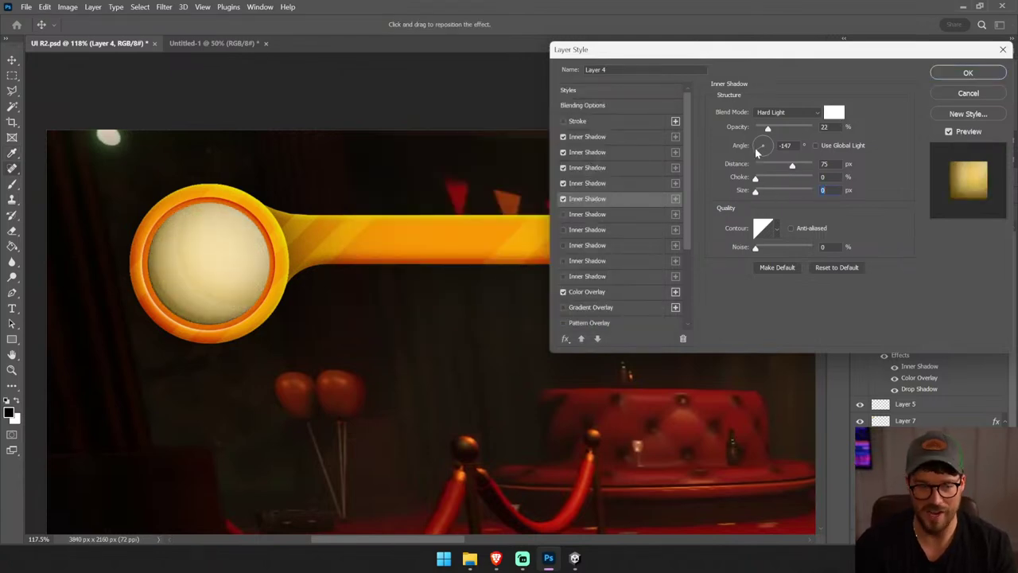
mouse_move(760, 148)
left_mouse_down()
mouse_move(771, 142)
mouse_move(765, 169)
left_mouse_up()
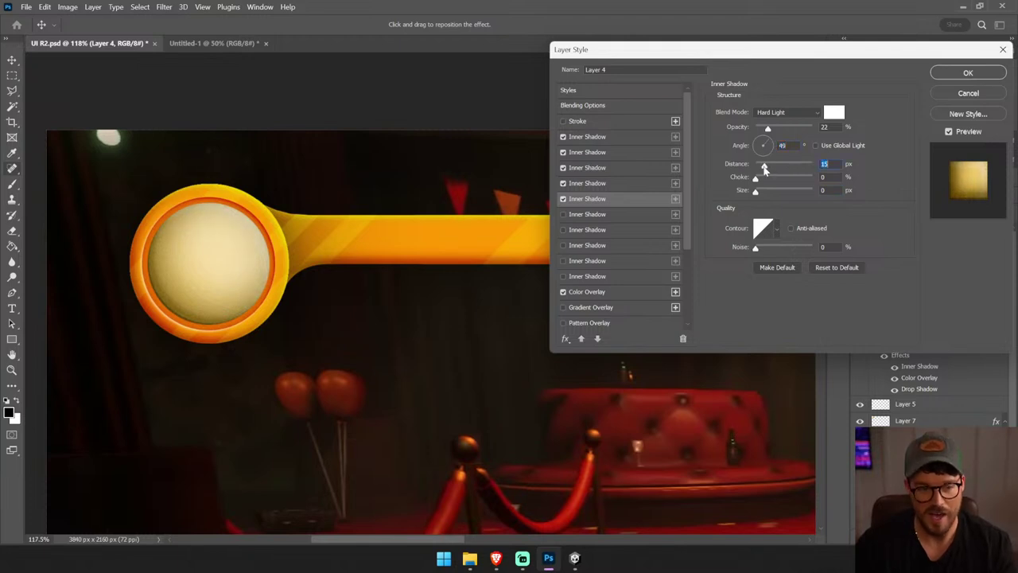
left_click_drag(767, 128, 811, 130)
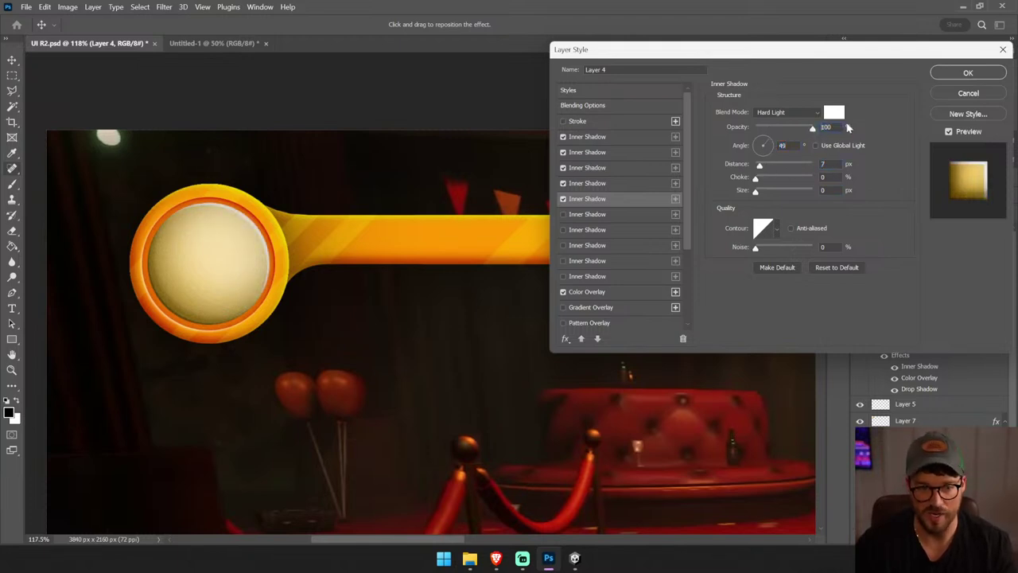
left_click(787, 112)
left_click(775, 263)
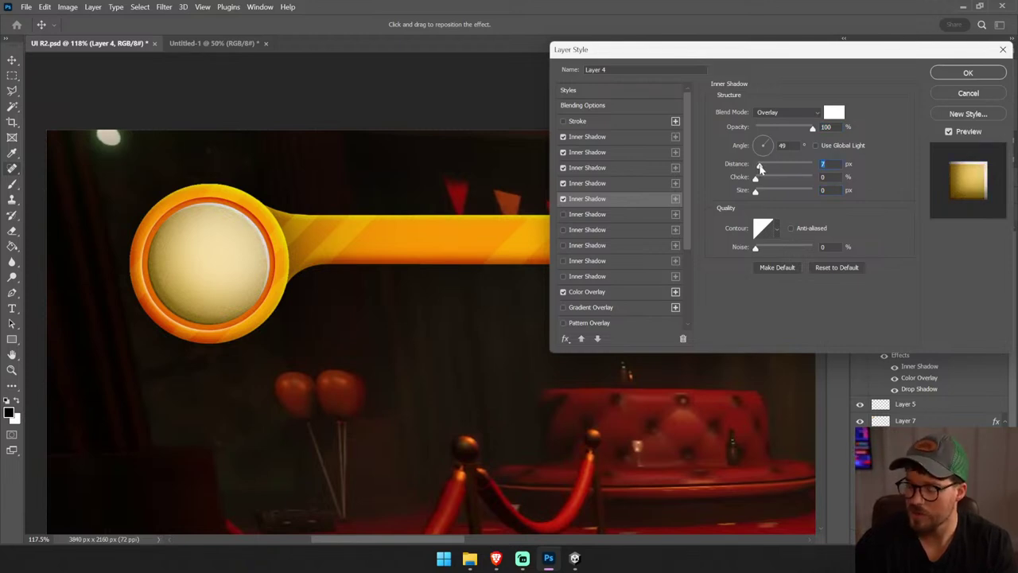
- Enable a sixth white Overlay inner shadow with its size tightened to 43
left_click(614, 212)
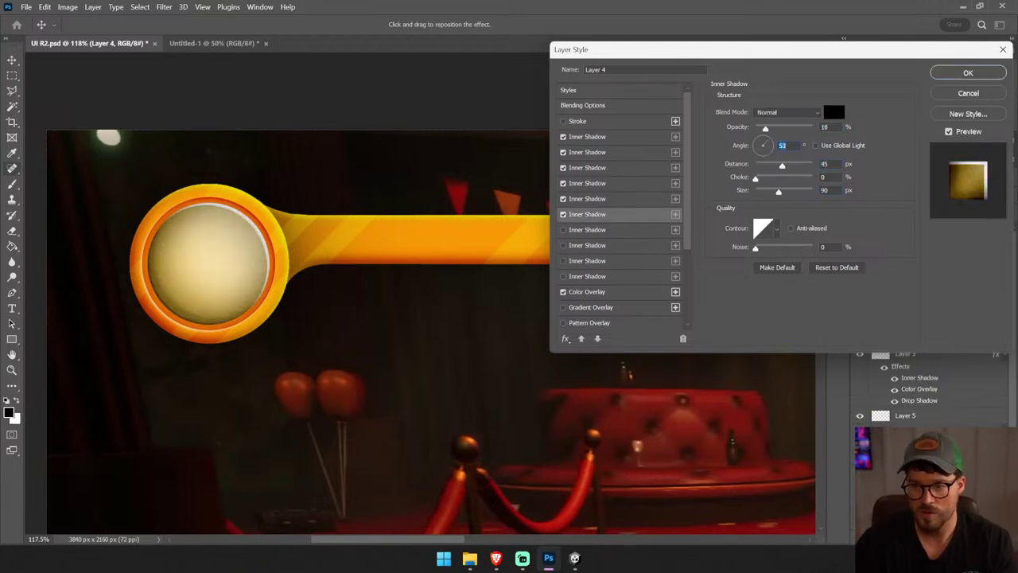
left_click(834, 113)
left_click(354, 110)
left_click(620, 112)
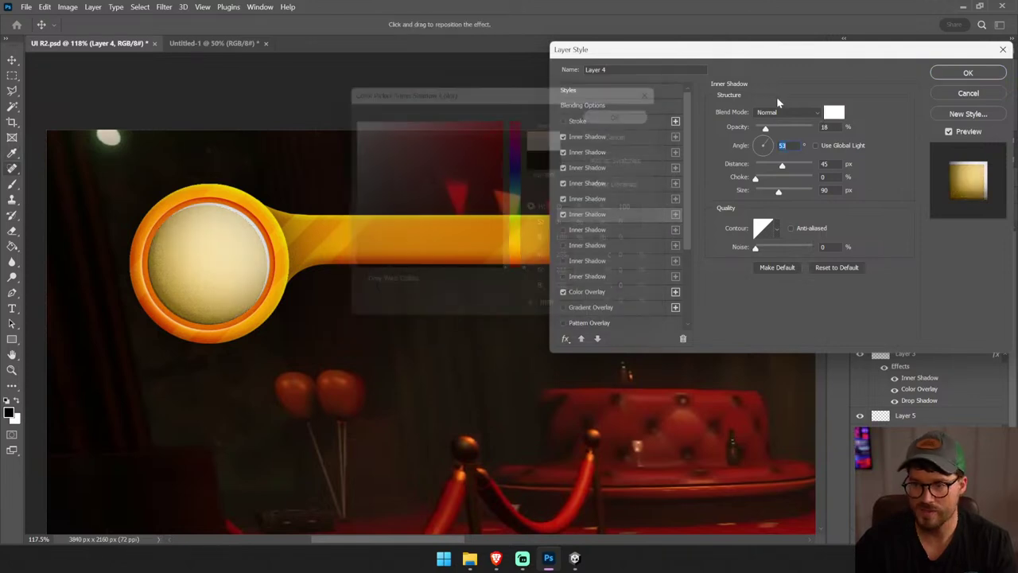
left_click(787, 112)
left_click(763, 259)
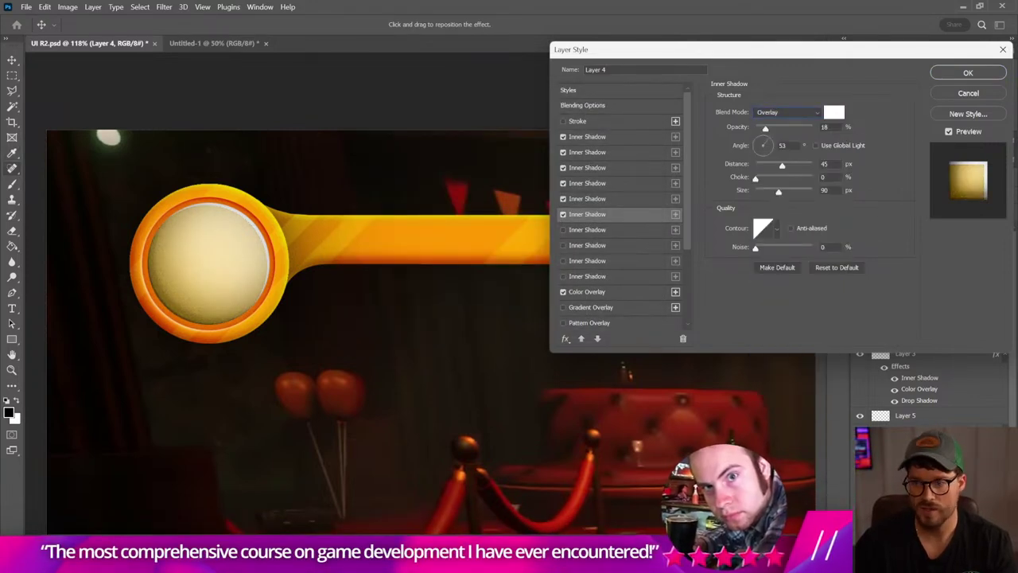
left_click_drag(779, 191, 768, 195)
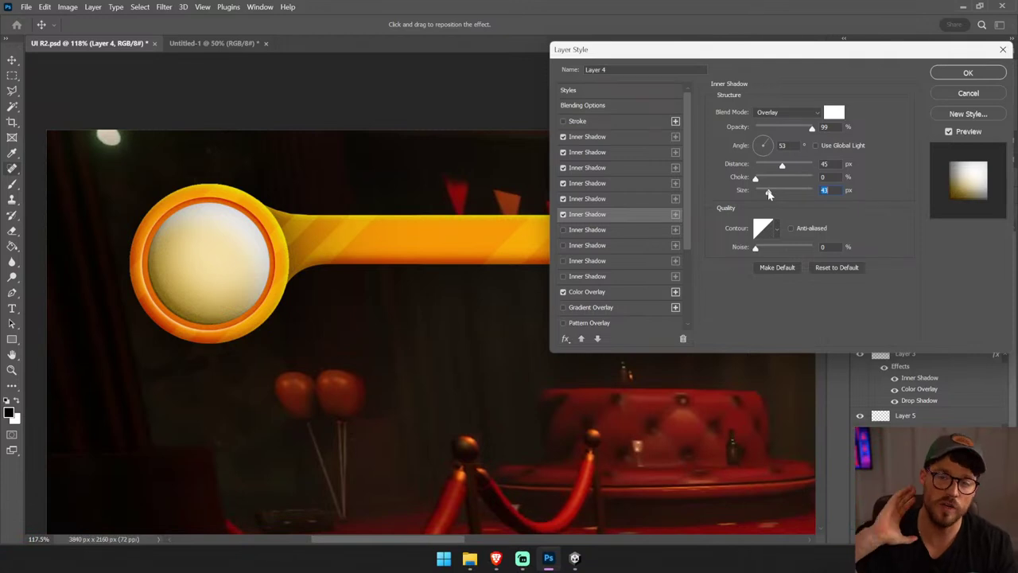
- Change the sixth shadow's colour to pale cream f9edbe
left_click(829, 113)
left_click(372, 135)
left_click(516, 252)
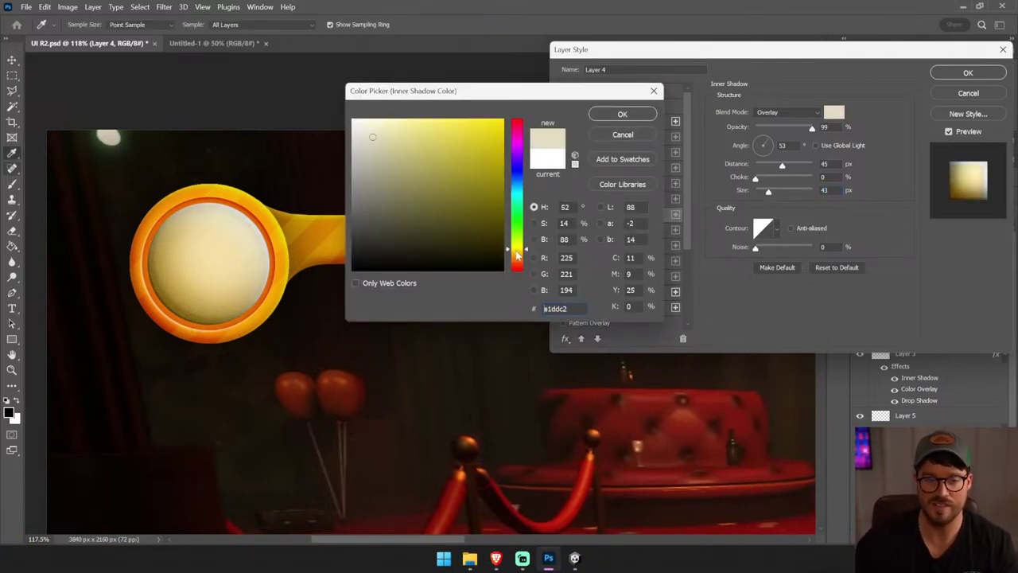
left_click(477, 223)
left_click(429, 128)
mouse_move(455, 130)
left_mouse_down()
mouse_move(477, 141)
mouse_move(401, 128)
left_mouse_up()
left_click(516, 250)
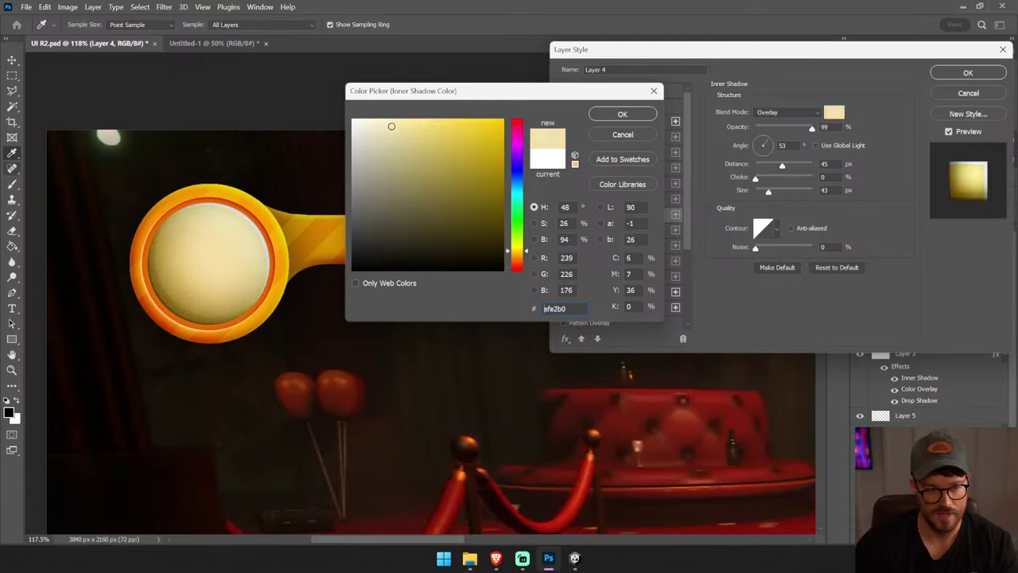
left_click(620, 115)
scroll(628, 286, "down", 3)
scroll(604, 314, "down", 2)
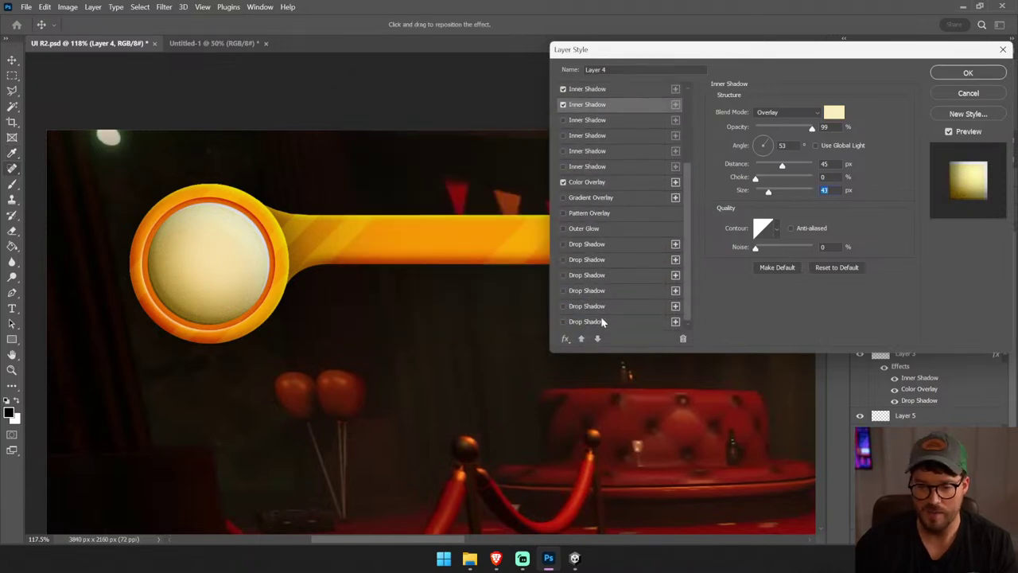
- Set up a black second drop shadow with no blur and a 7 px offset
left_click(615, 260)
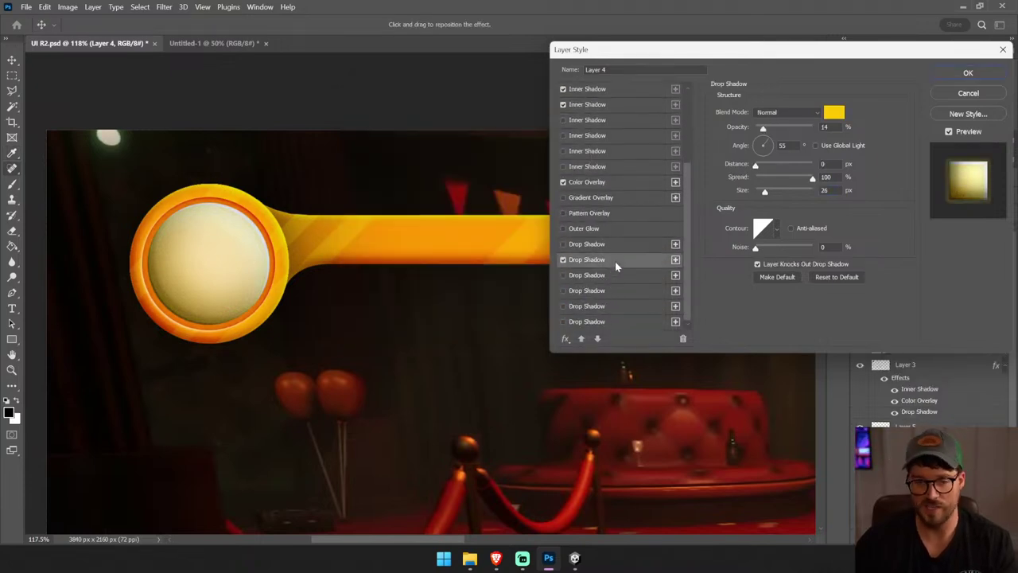
left_click(833, 112)
left_click(397, 263)
left_click(641, 113)
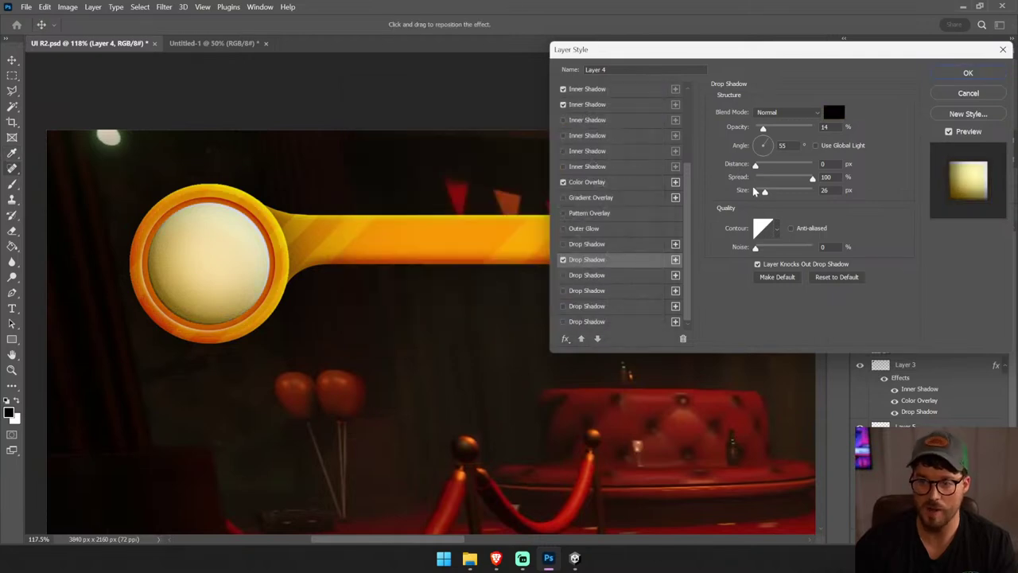
left_click(754, 191)
left_click_drag(755, 164, 765, 195)
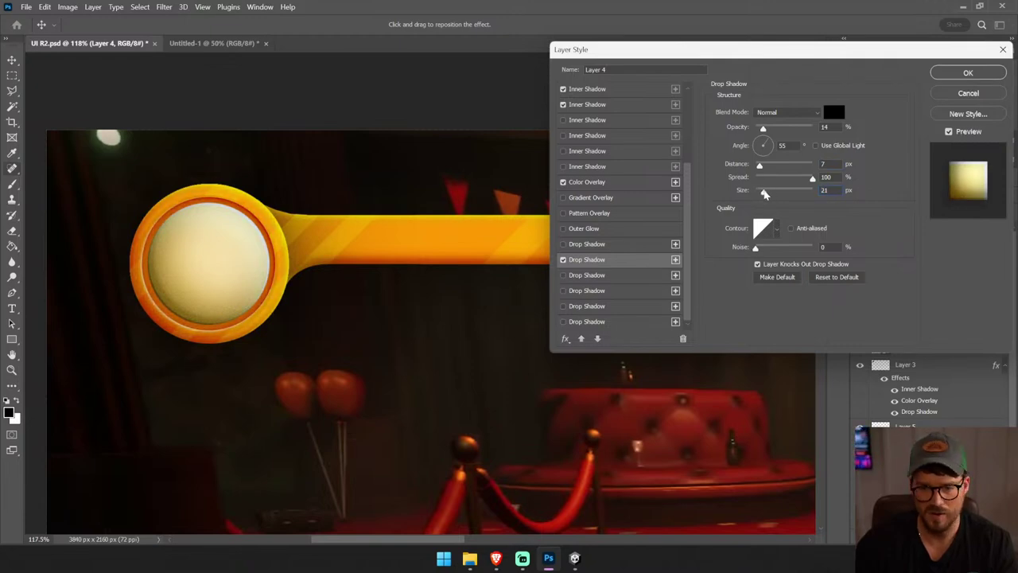
- Cancel the pending layer style changes and undo the stray disc move
left_click(982, 94)
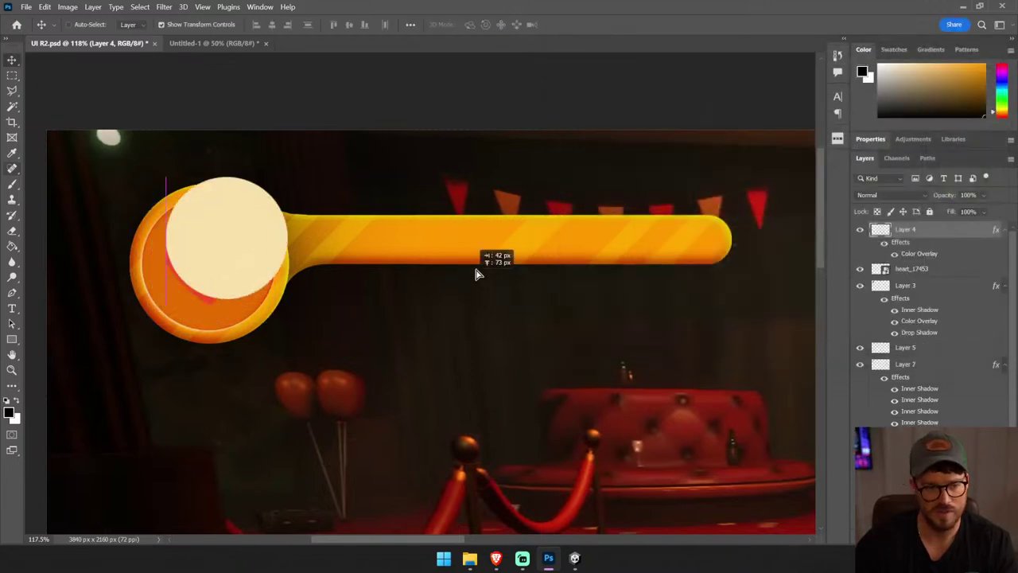
left_click_drag(475, 274, 481, 243)
key("ctrl+z")
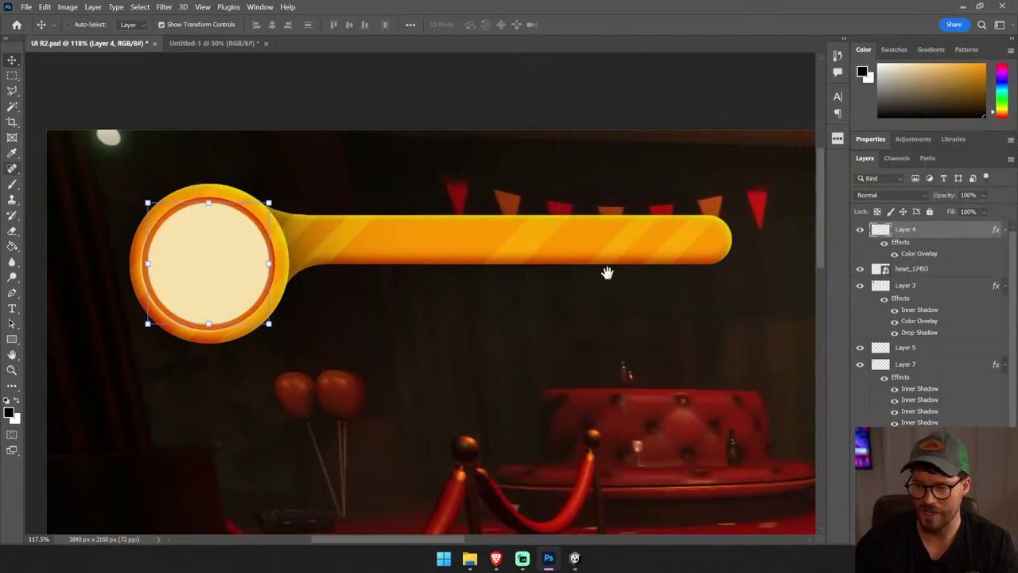
left_click(953, 298)
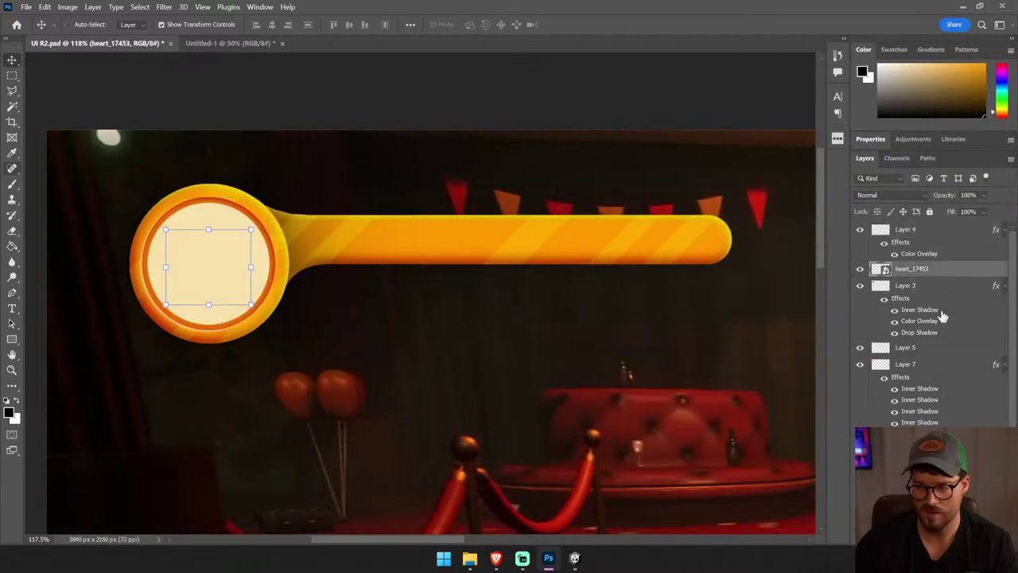
key("ctrl+z")
key("ctrl+shift+y")
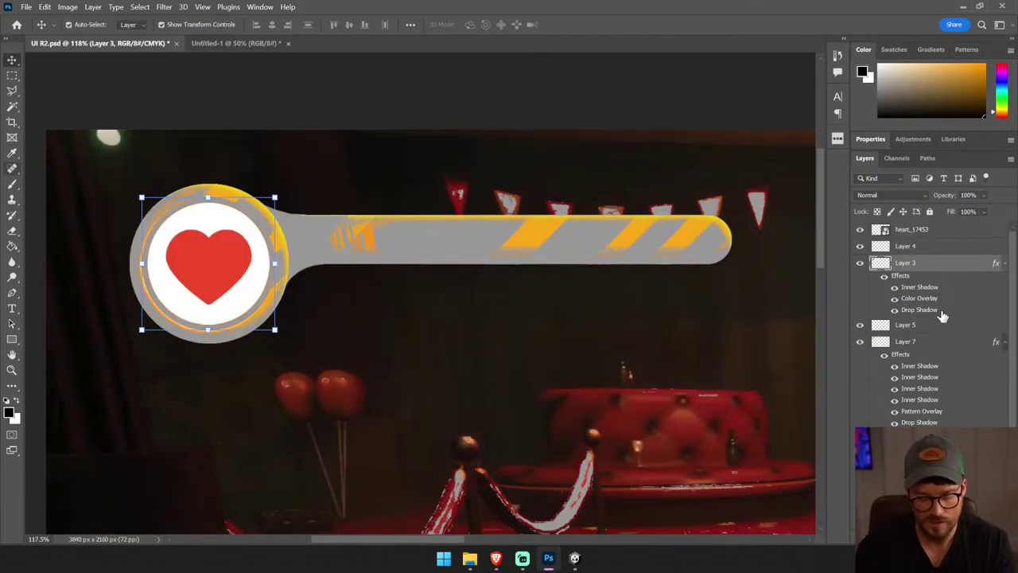
key("ctrl+shift+y")
- Redo the undone steps to restore the disc's colour overlay, fill and layer order
left_click(46, 6)
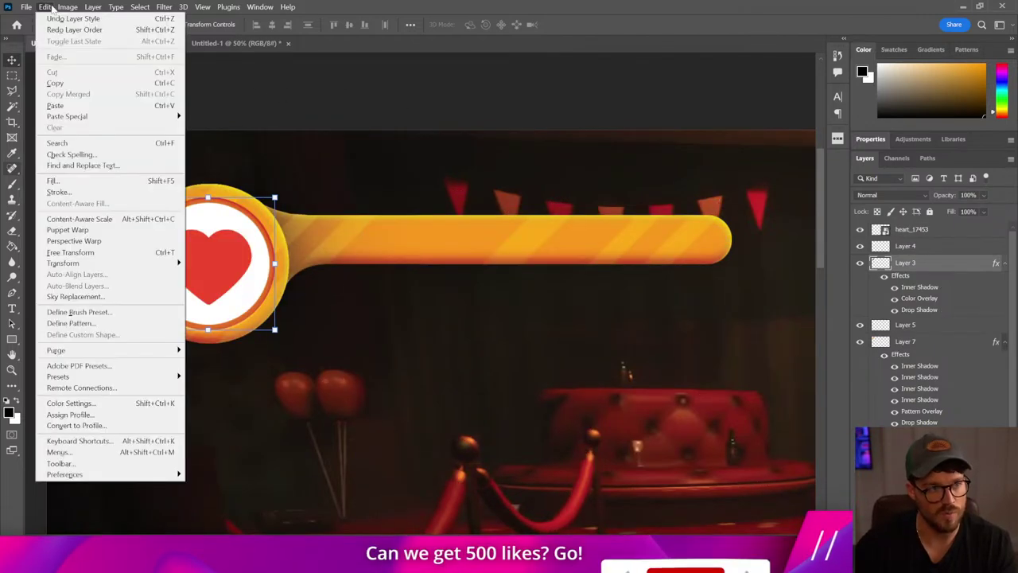
left_click(74, 30)
left_click(45, 7)
left_click(74, 29)
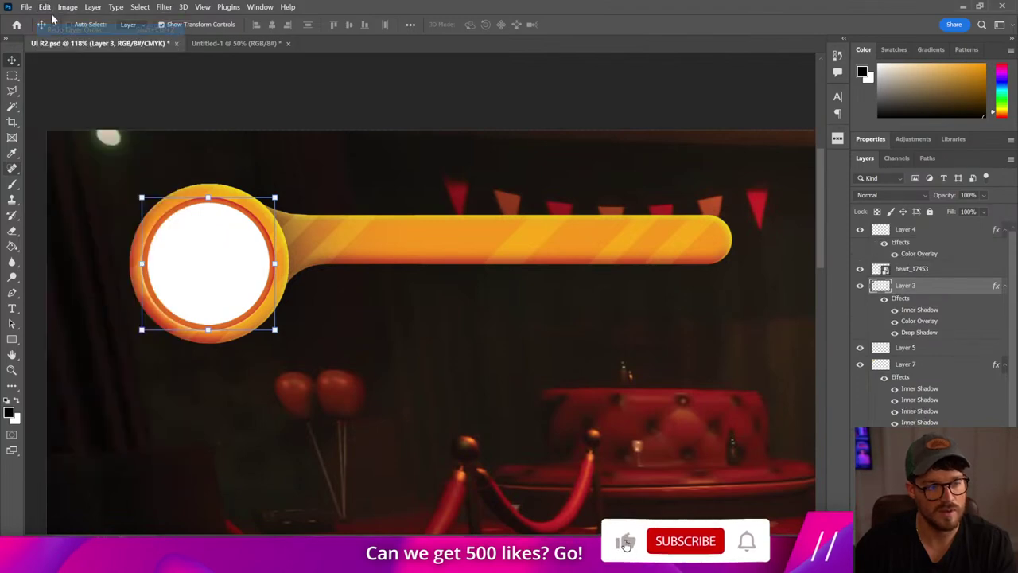
left_click(45, 6)
left_click(64, 30)
left_click(45, 6)
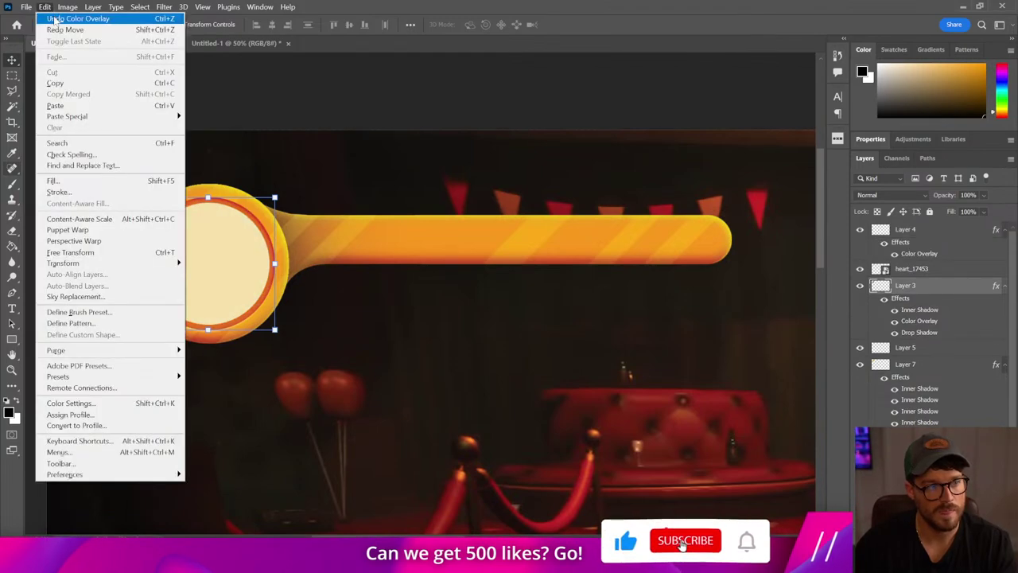
left_click(63, 29)
left_click(45, 6)
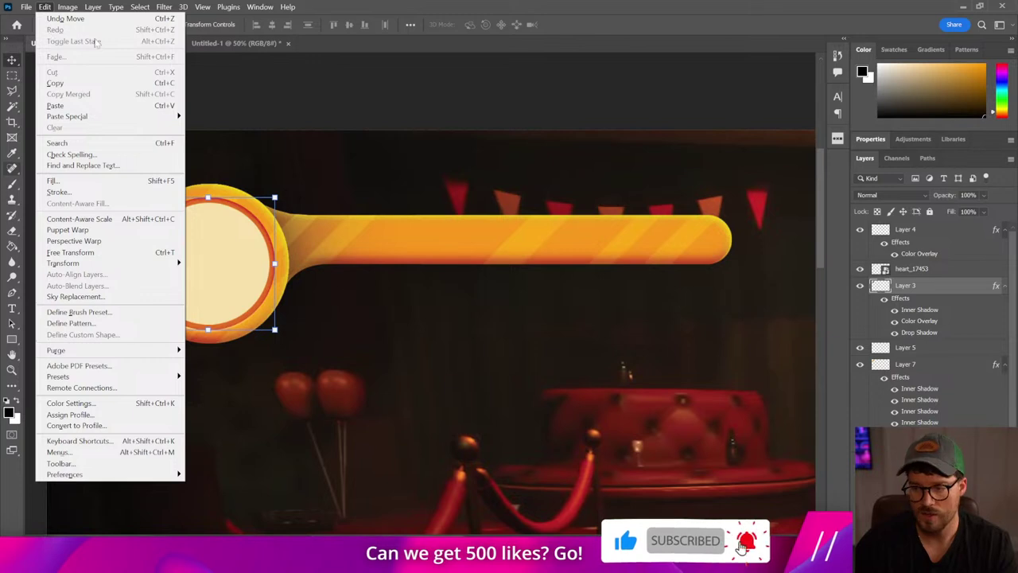
key("Escape")
- Move the cream disc up off the heart, then back down centred in the ring
left_click(912, 268)
left_click_drag(131, 299, 174, 216)
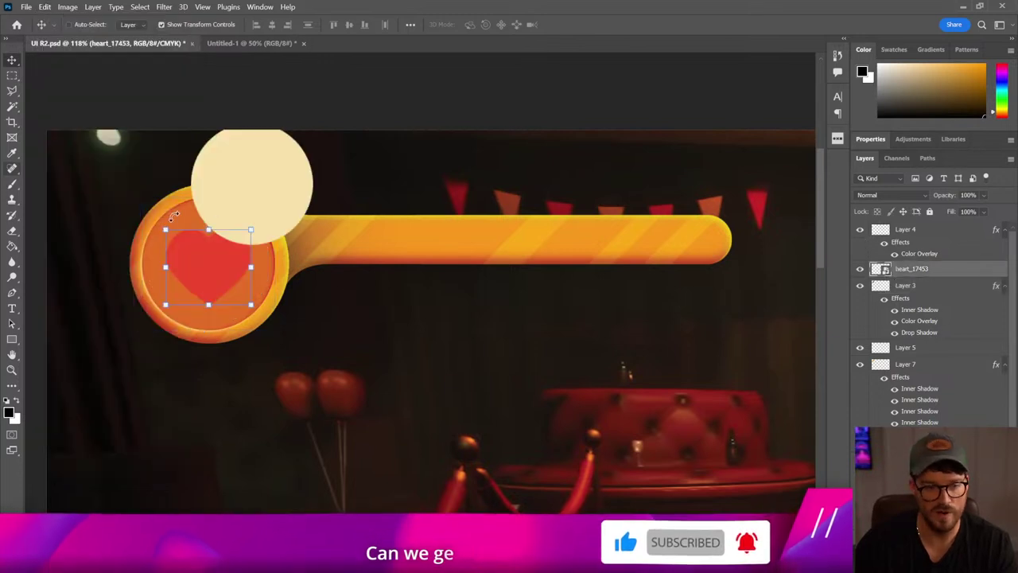
left_click(257, 188, "ctrl")
left_click_drag(270, 177, 236, 274)
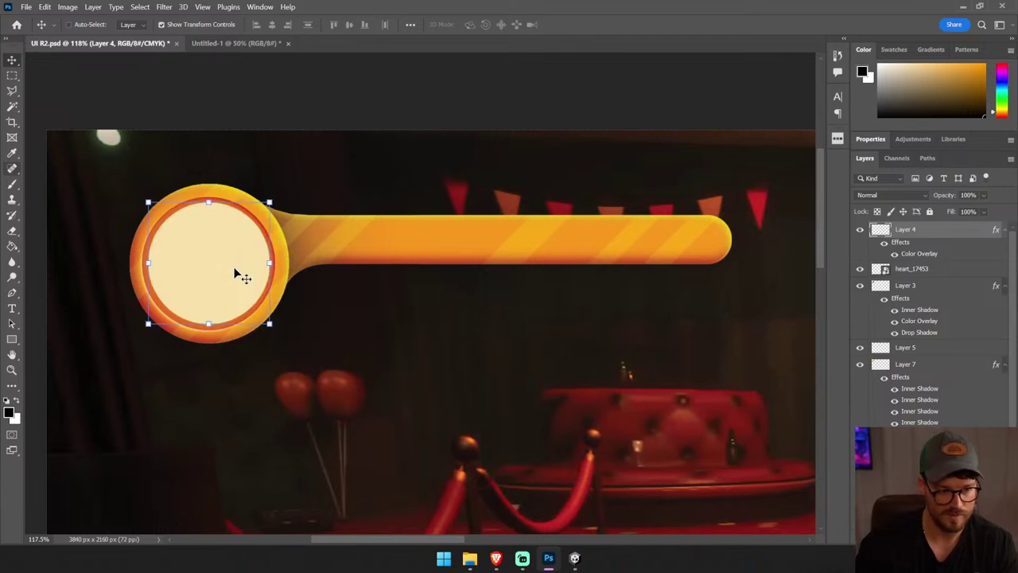
scroll(437, 262, "right", 5)
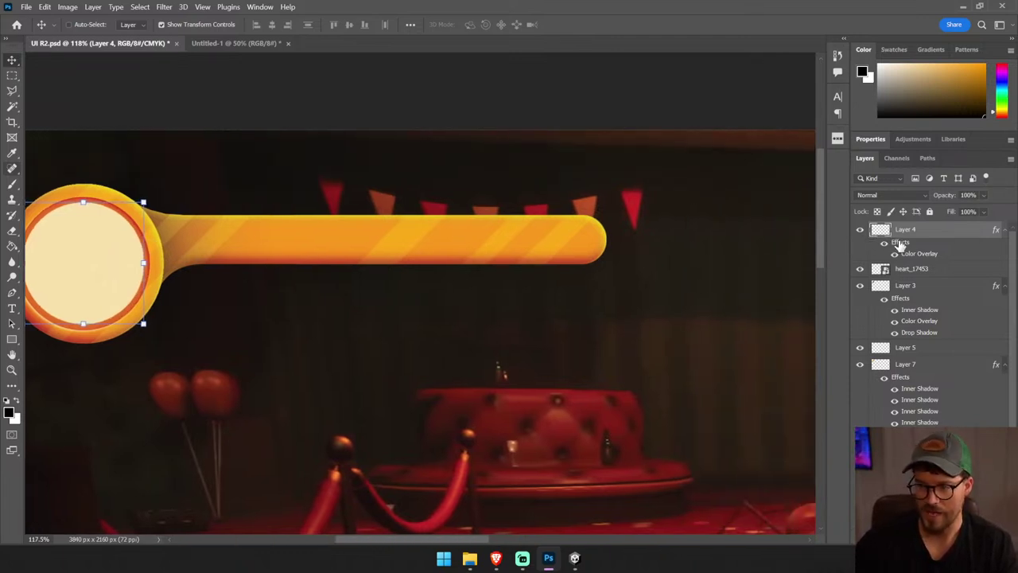
left_click_drag(355, 303, 516, 321)
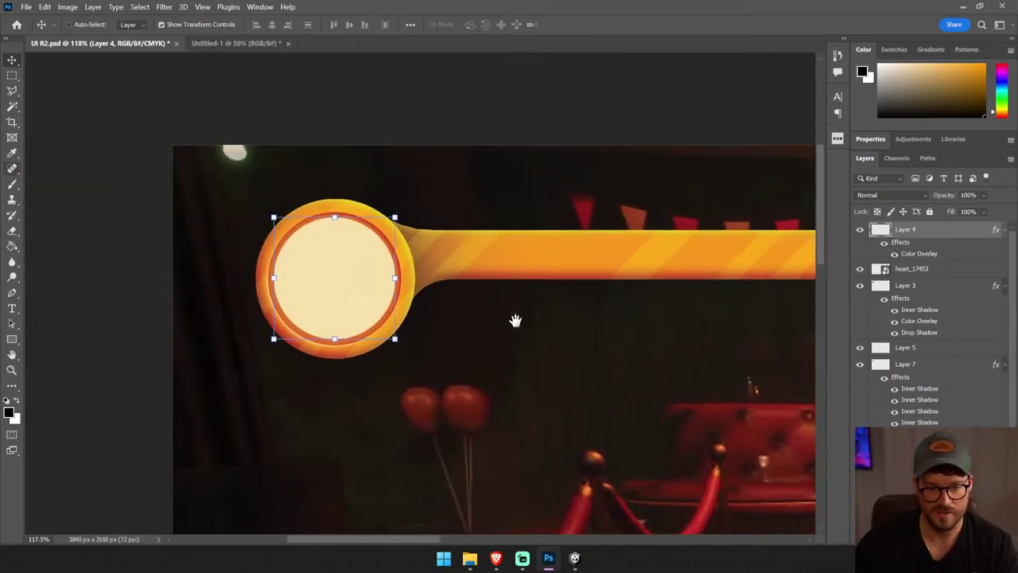
- Add a first white inner shadow to the cream disc
double_click(918, 254)
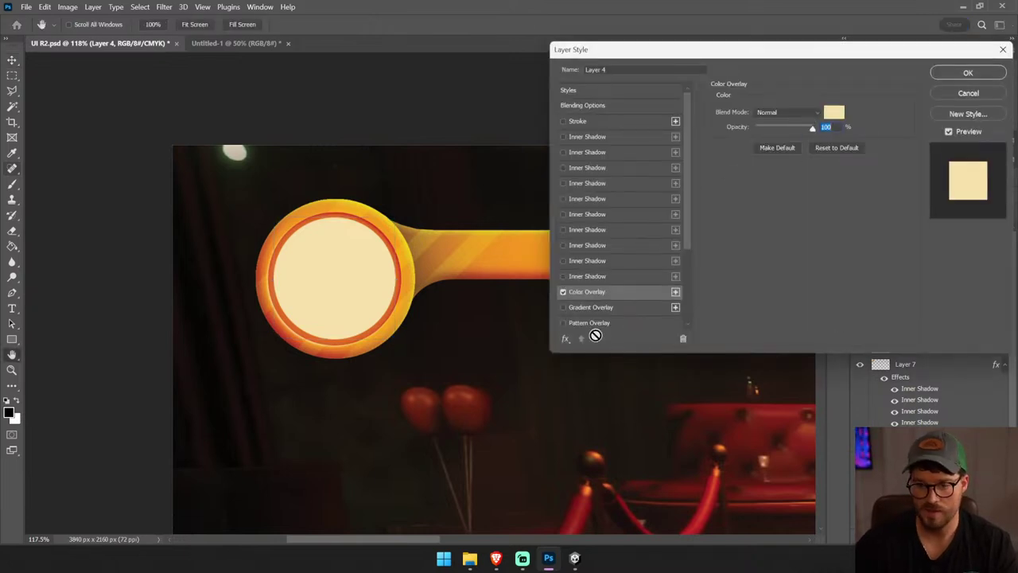
left_click(598, 136)
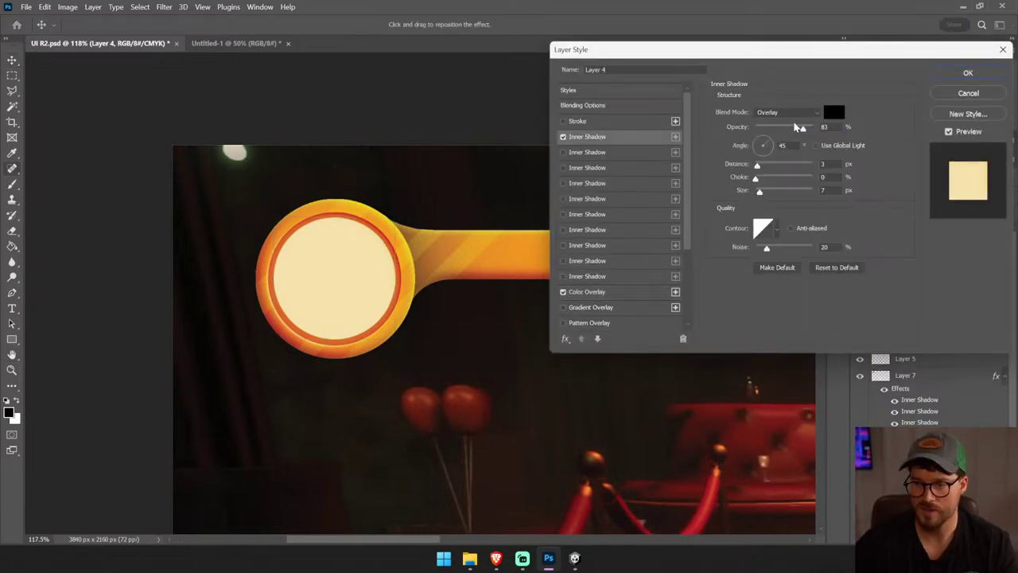
left_click(833, 112)
left_click(622, 114)
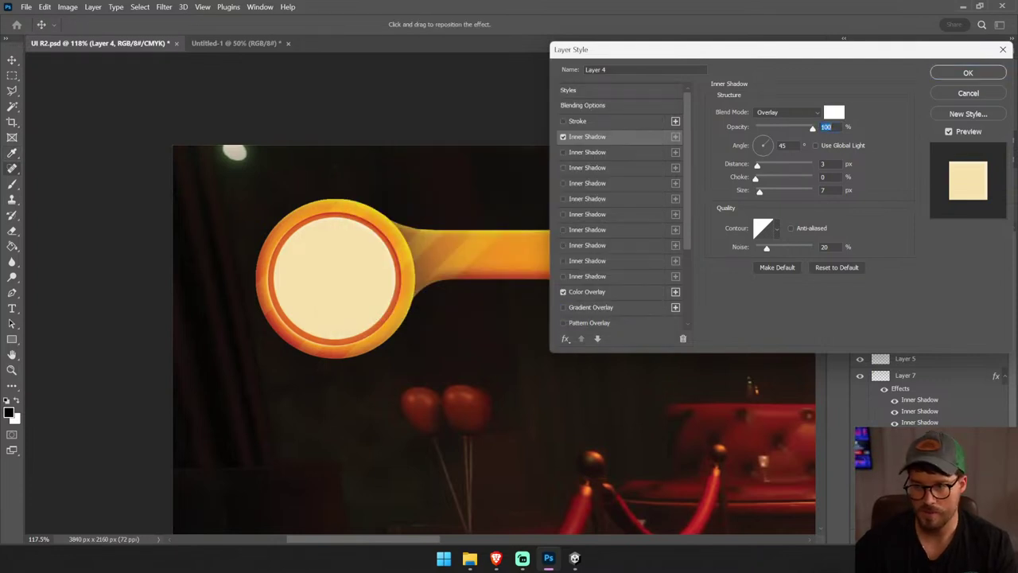
- Add a second white inner shadow with a new angle and 39 px distance
left_click(582, 150)
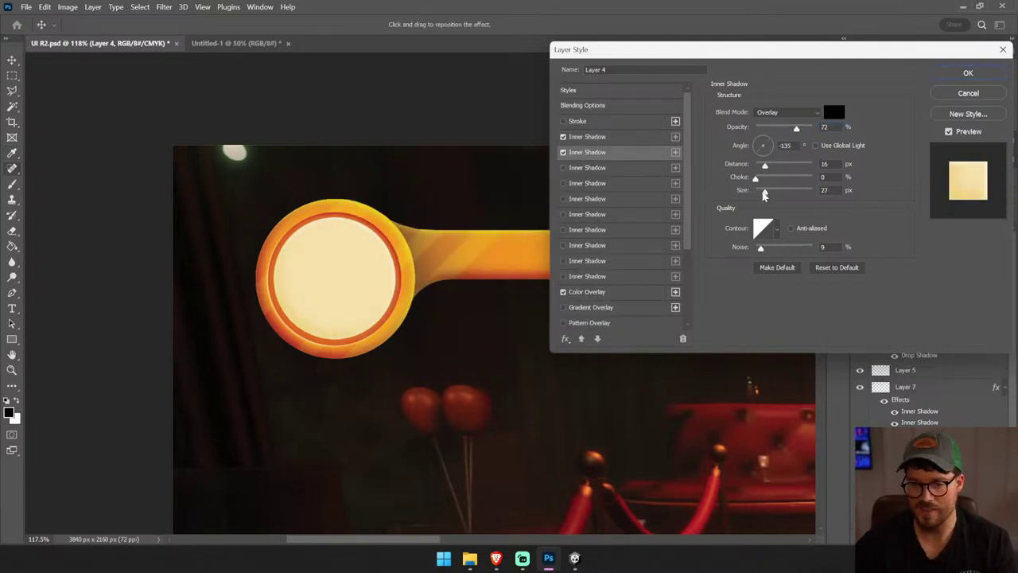
left_click(660, 137)
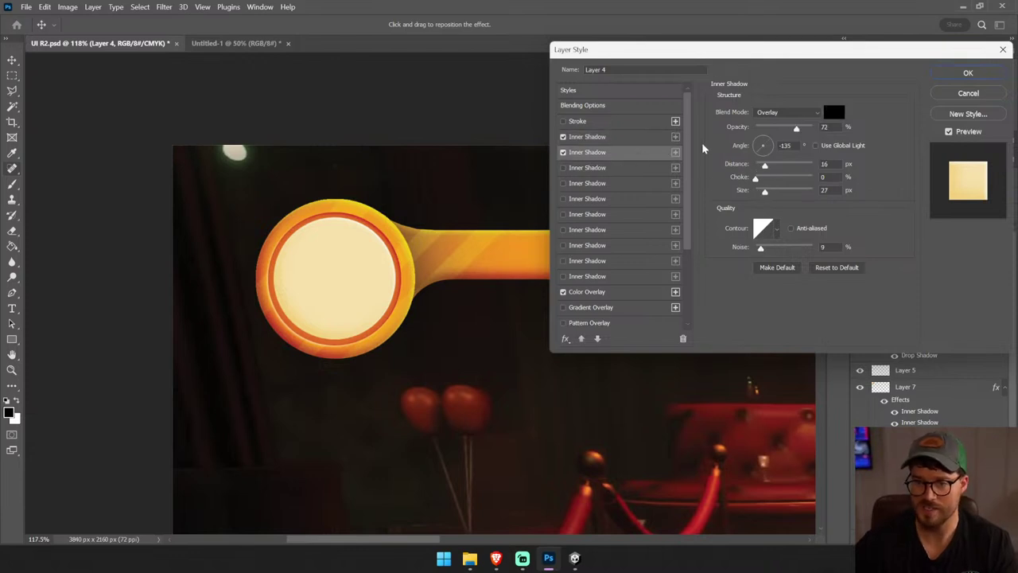
left_click(833, 113)
left_click_drag(386, 141, 355, 121)
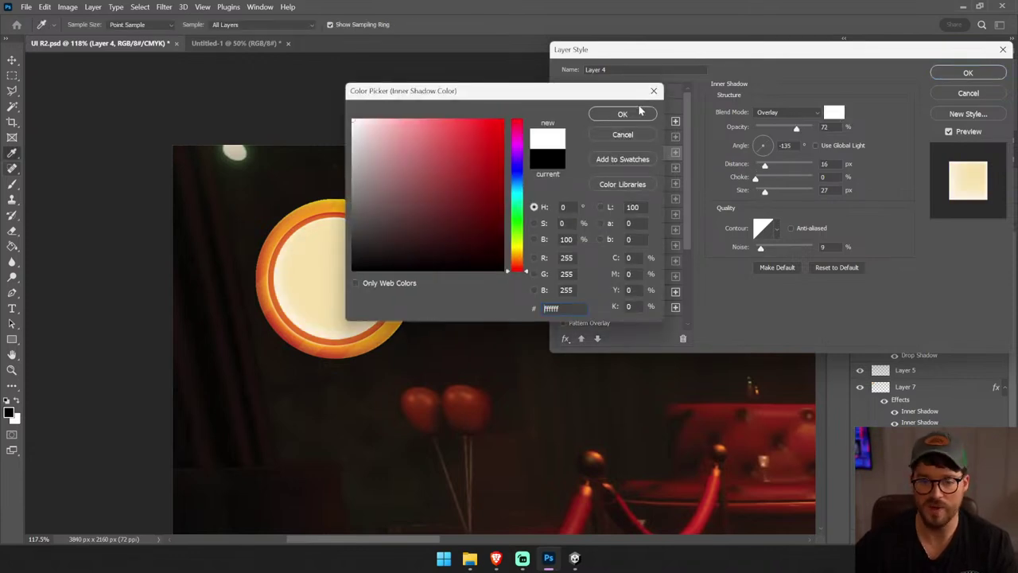
left_click(619, 117)
left_click(767, 143)
type("32")
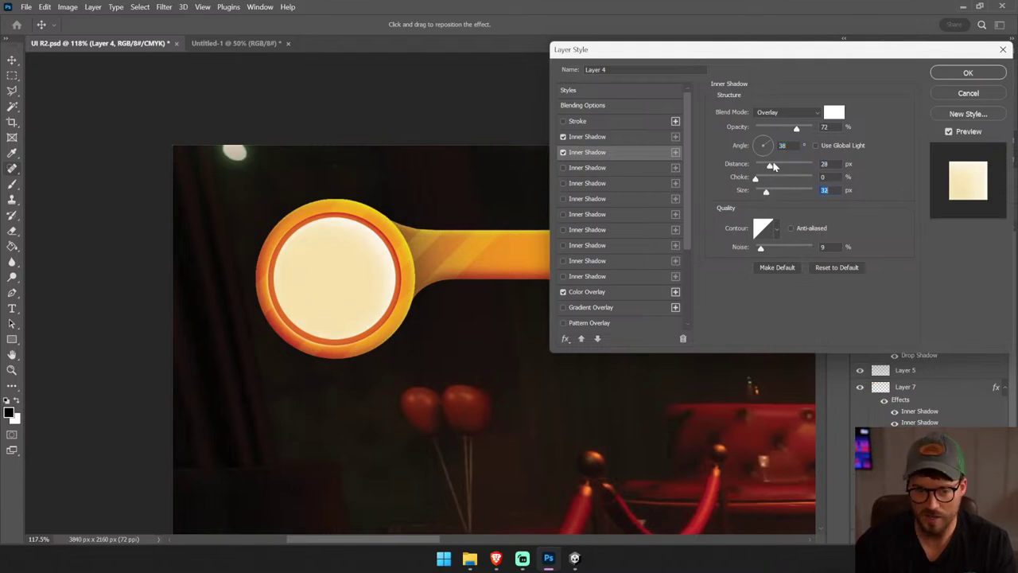
left_click_drag(773, 165, 779, 168)
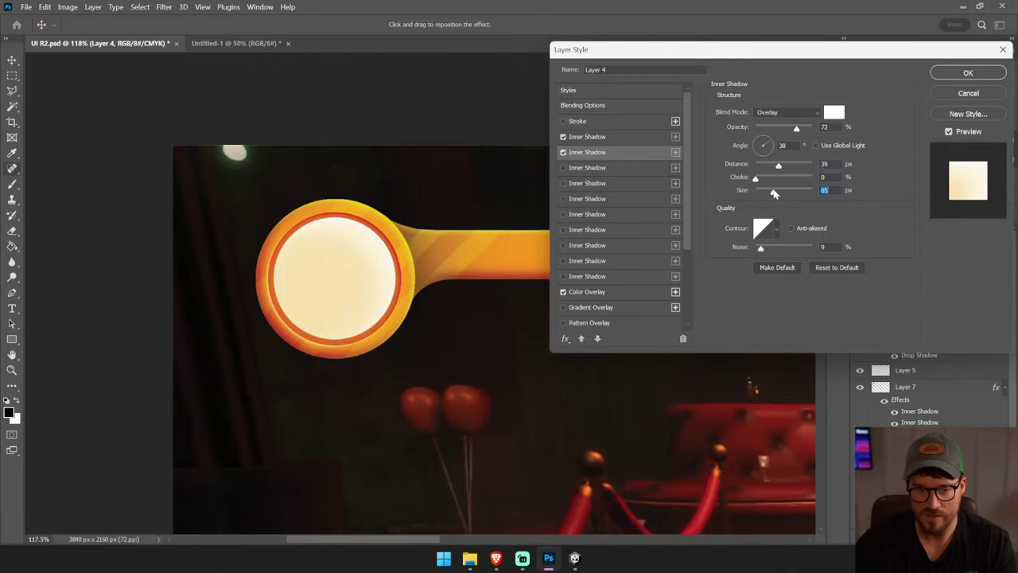
- Add a third inner shadow in black 000000 at 100% opacity, size 90 px
left_click(601, 170)
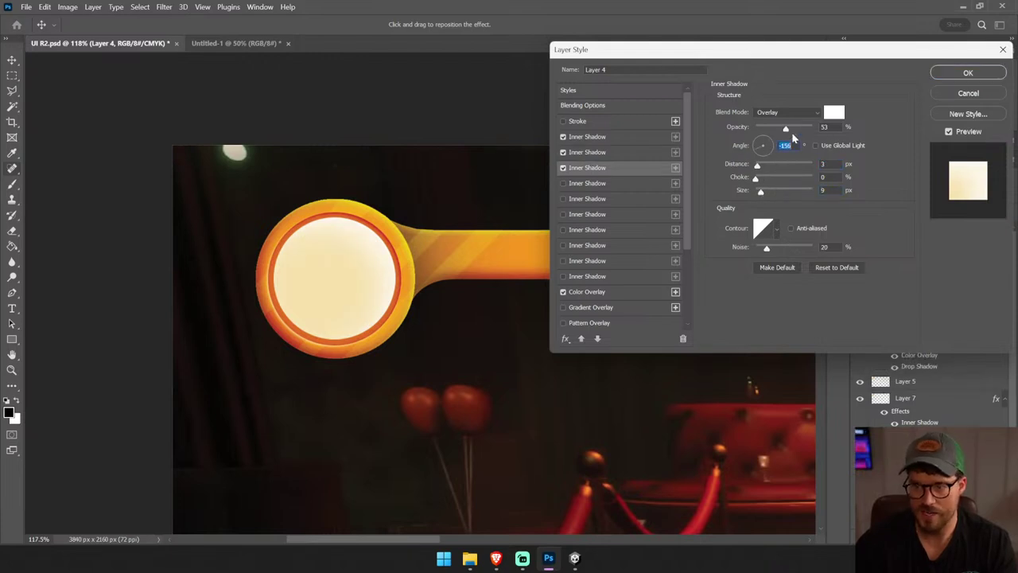
left_click(833, 112)
type("000000")
left_click(617, 114)
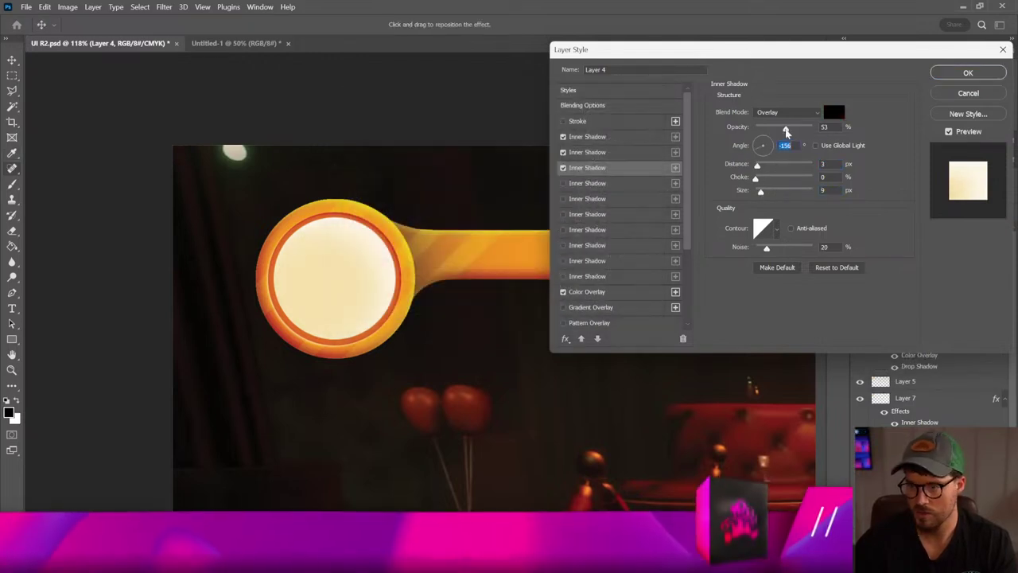
left_click_drag(787, 129, 812, 128)
mouse_move(761, 192)
left_mouse_down()
mouse_move(778, 192)
mouse_move(767, 176)
left_mouse_up()
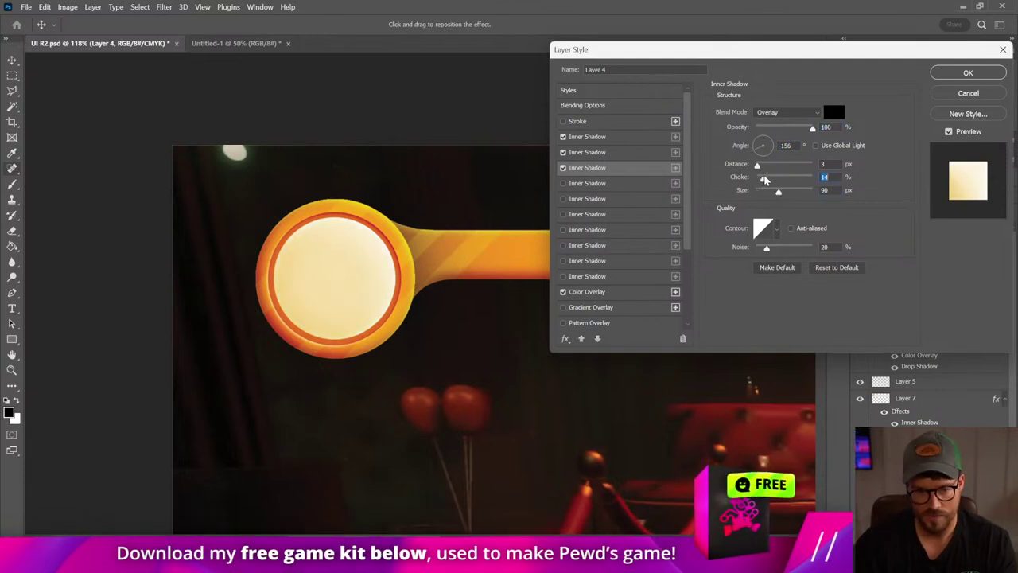
- Add a fourth Overlay inner shadow at 39 px distance, 53% opacity, 87 px size
left_click(608, 184)
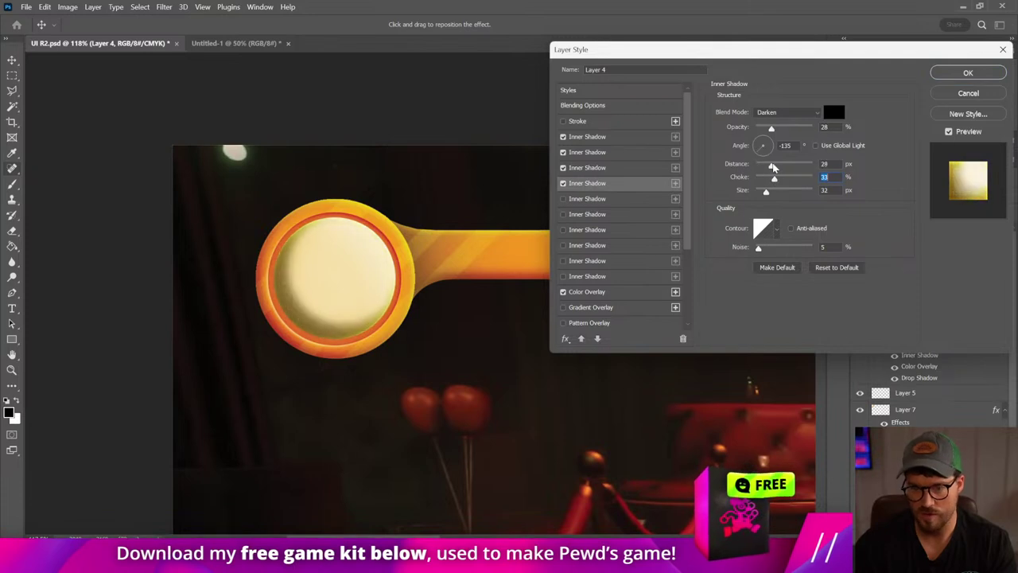
left_click_drag(773, 166, 779, 165)
left_click_drag(771, 129, 760, 129)
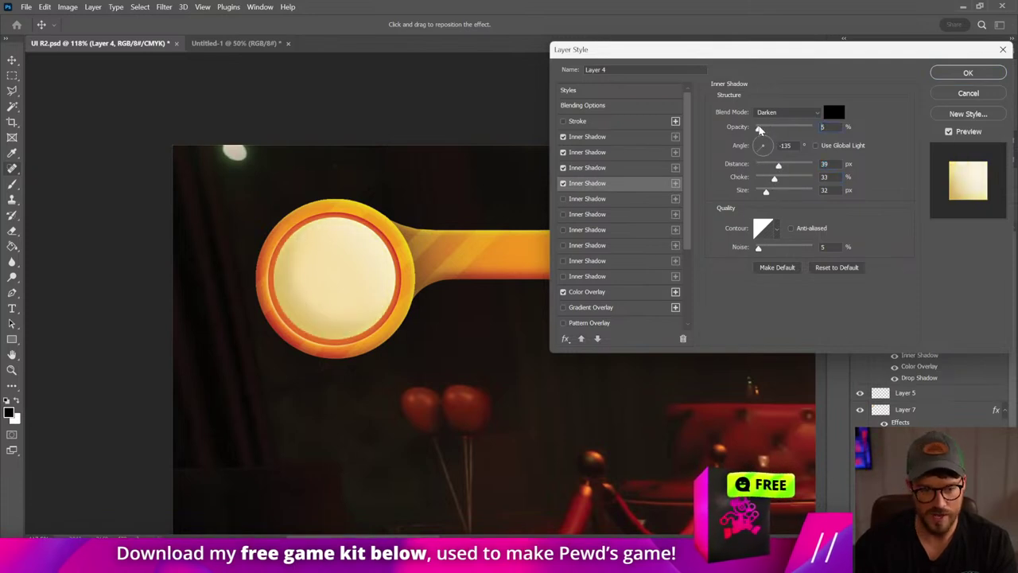
left_click(776, 112)
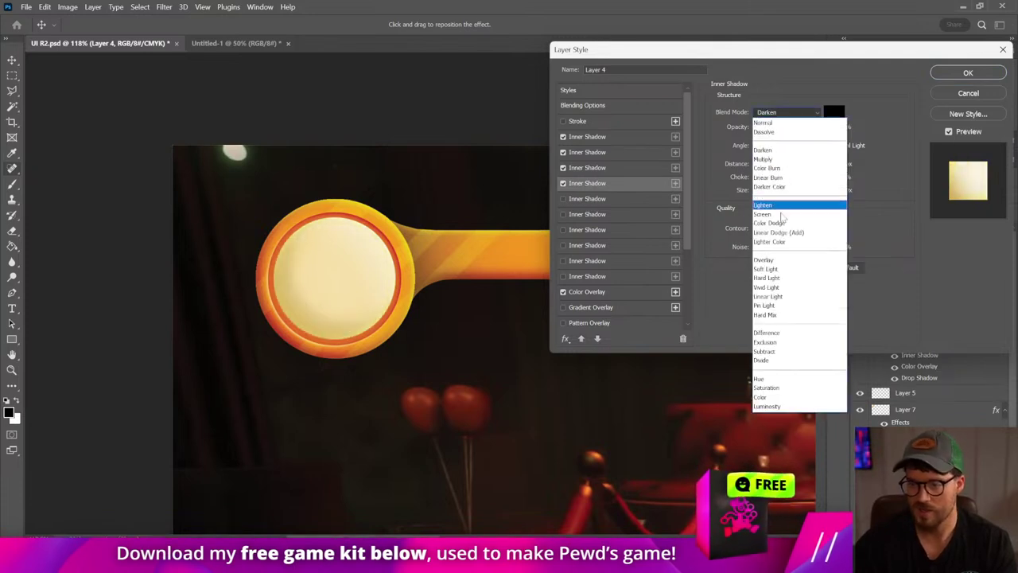
left_click(764, 261)
left_click_drag(758, 129, 777, 129)
left_click_drag(766, 191, 779, 197)
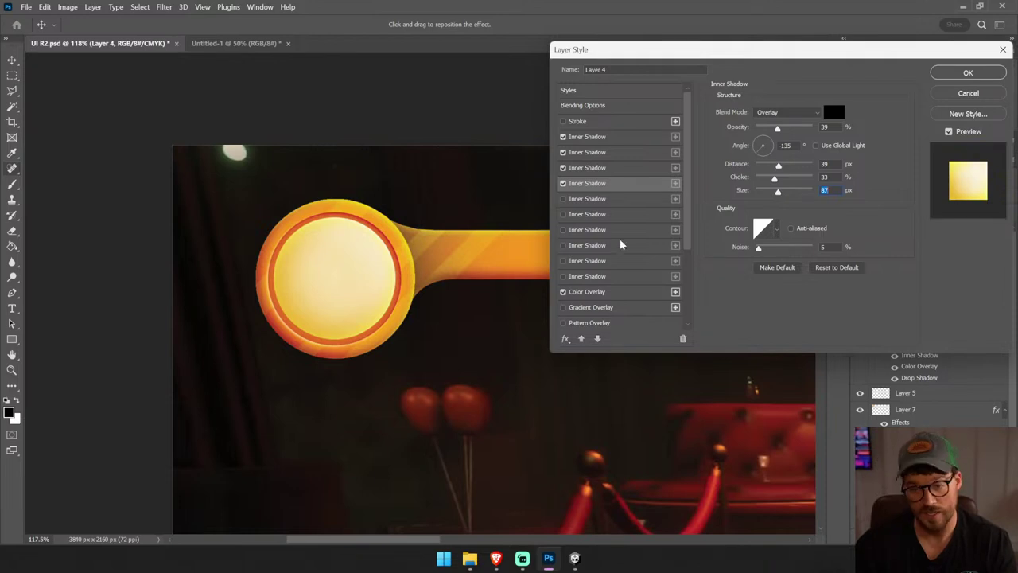
- Add a fifth inner shadow at 5 px distance and commit the layer style
left_click(586, 199)
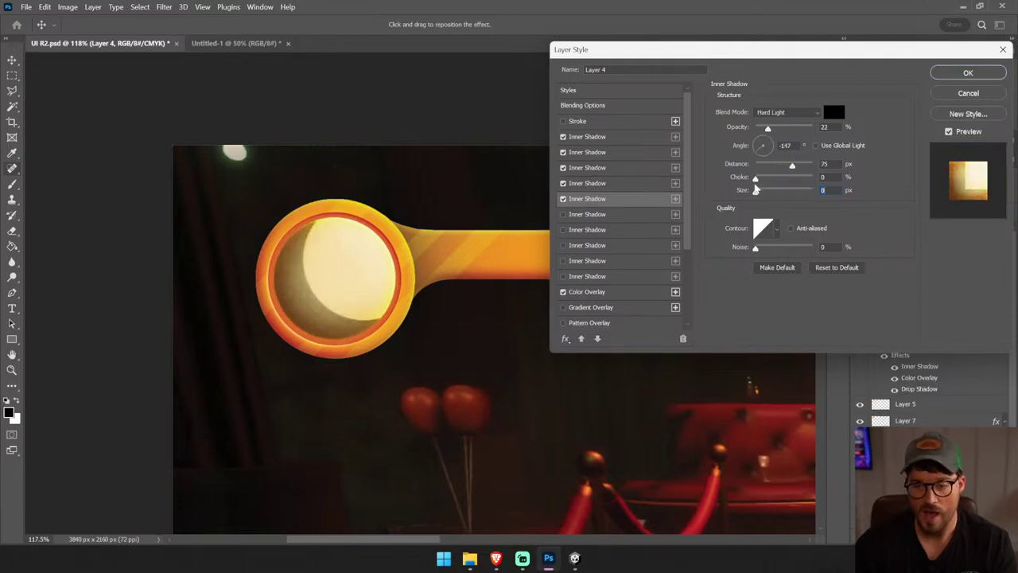
mouse_move(792, 165)
left_mouse_down()
mouse_move(758, 165)
mouse_move(765, 196)
left_mouse_up()
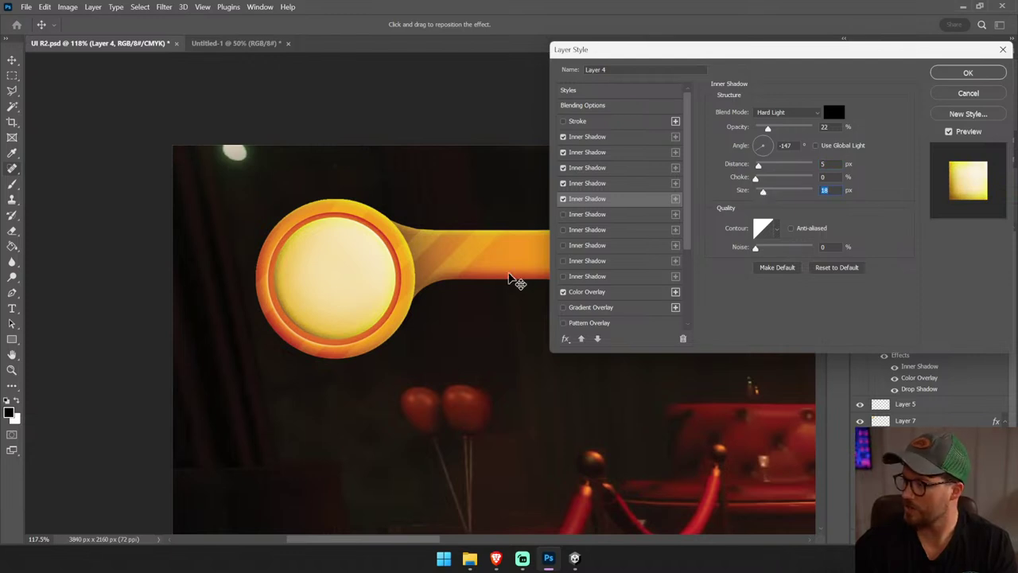
scroll(636, 271, "down", 3)
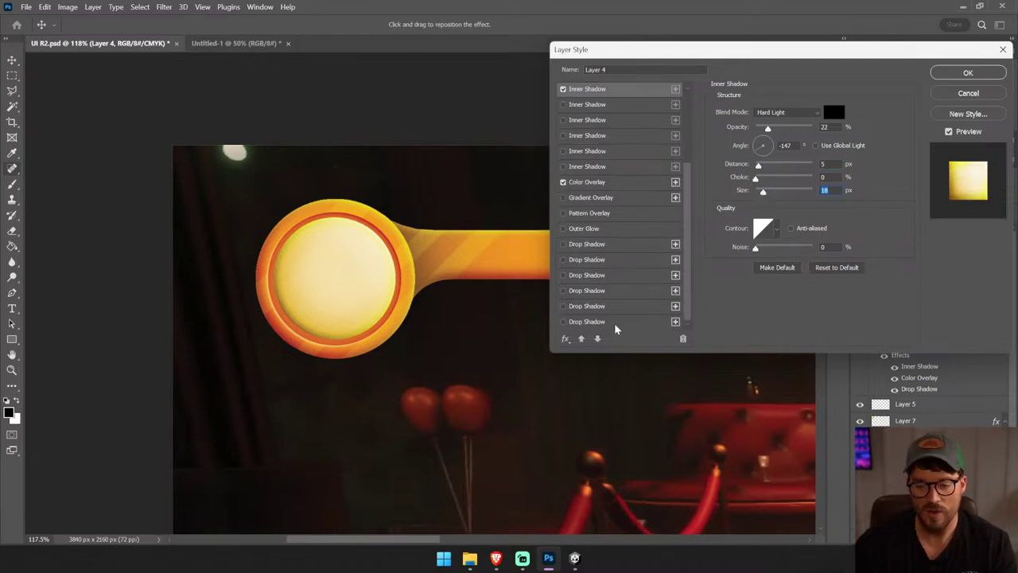
left_click(968, 72)
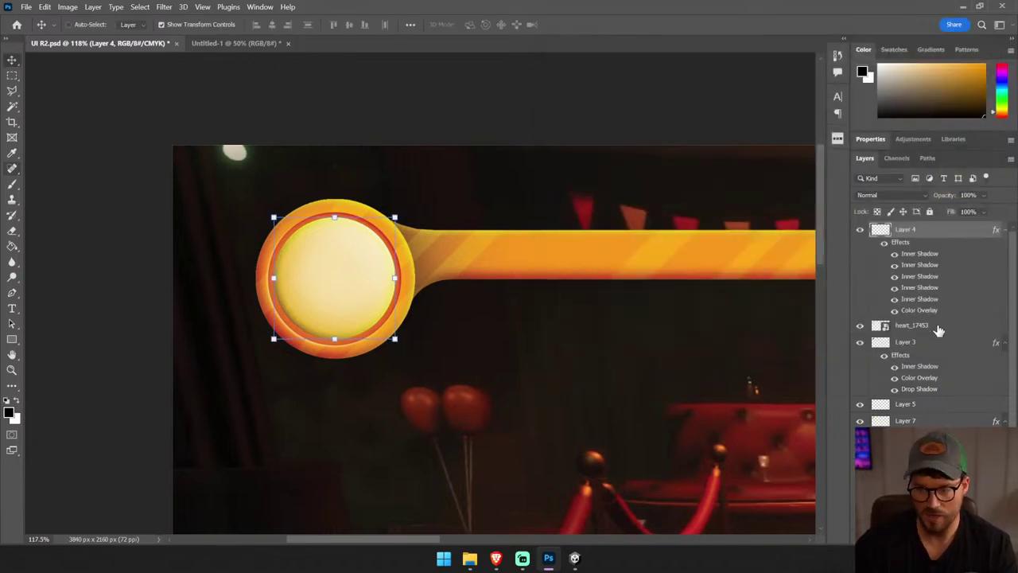
- Convert the cream disc layer, Layer 4, to a Smart Object
right_click(920, 231)
left_click(874, 198)
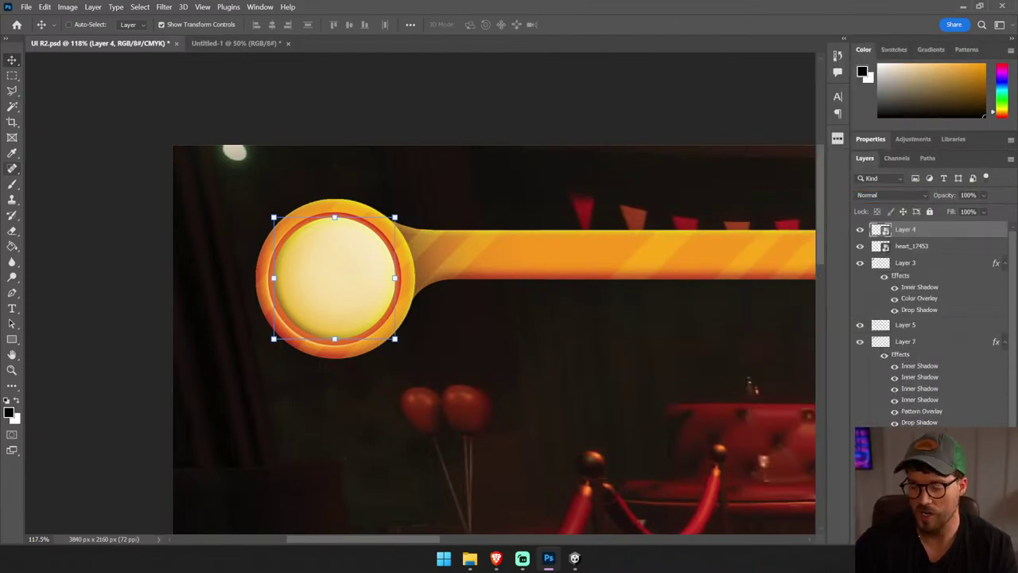
right_click(908, 410)
key("Escape")
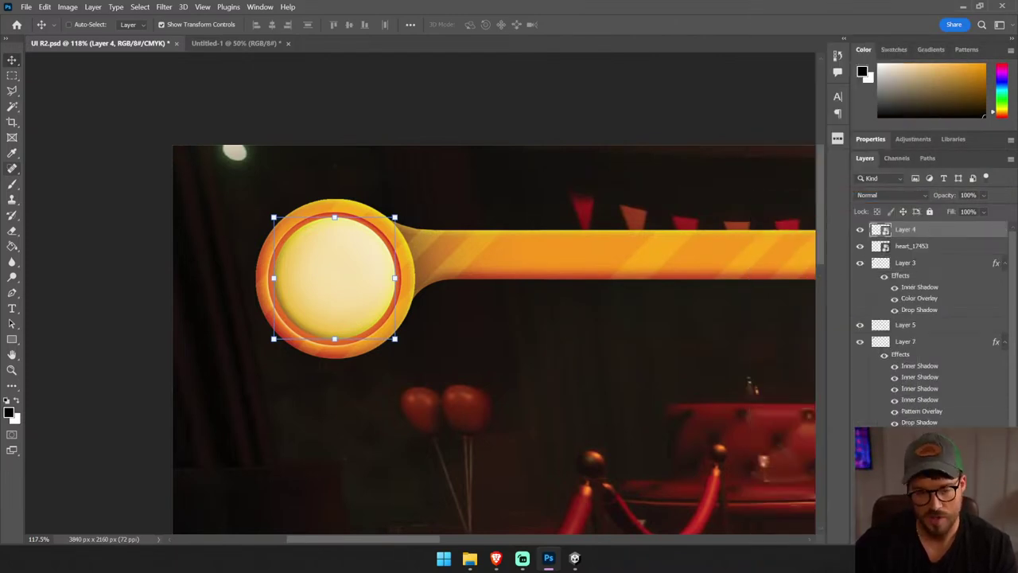
- Give the disc a black drop shadow tightened to 18 px size
left_click(847, 430)
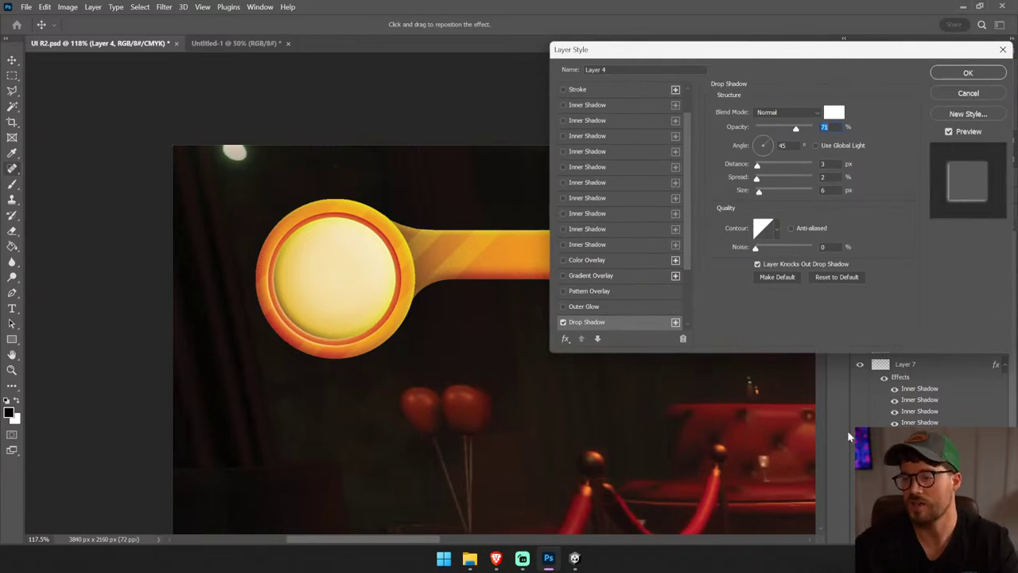
left_click_drag(758, 192, 770, 193)
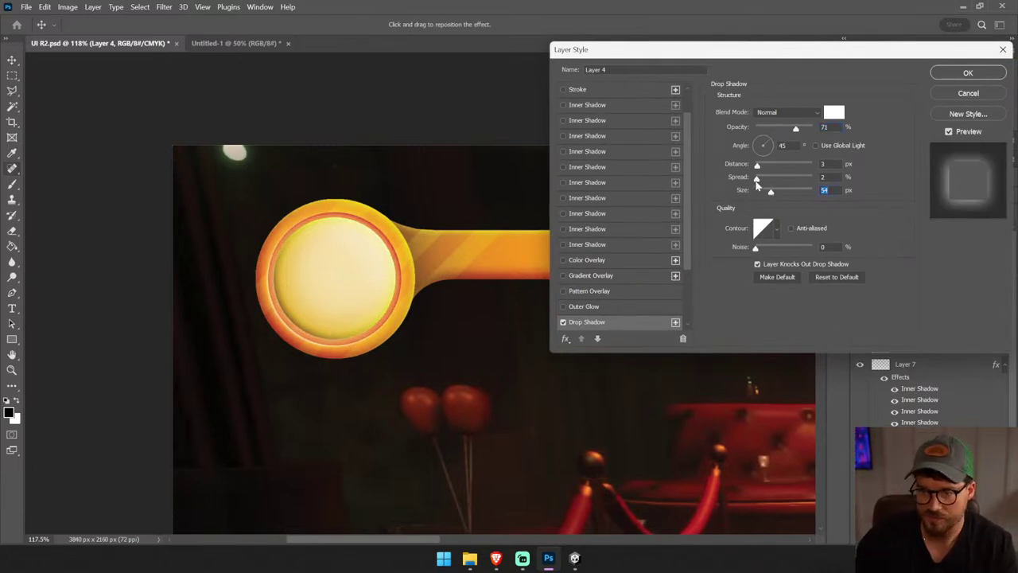
left_click(831, 112)
left_click(503, 270)
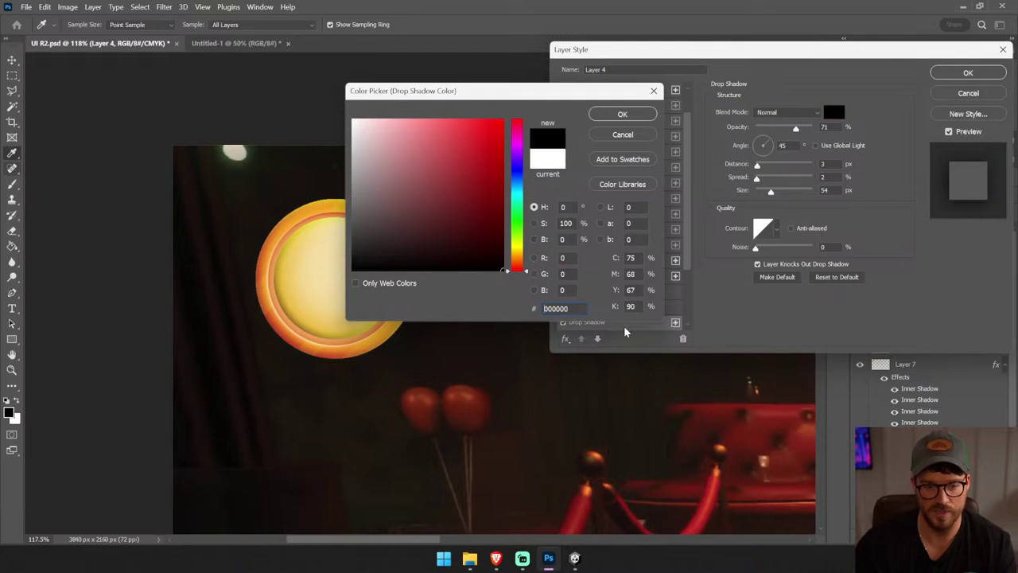
left_click(622, 114)
left_click_drag(770, 192, 763, 192)
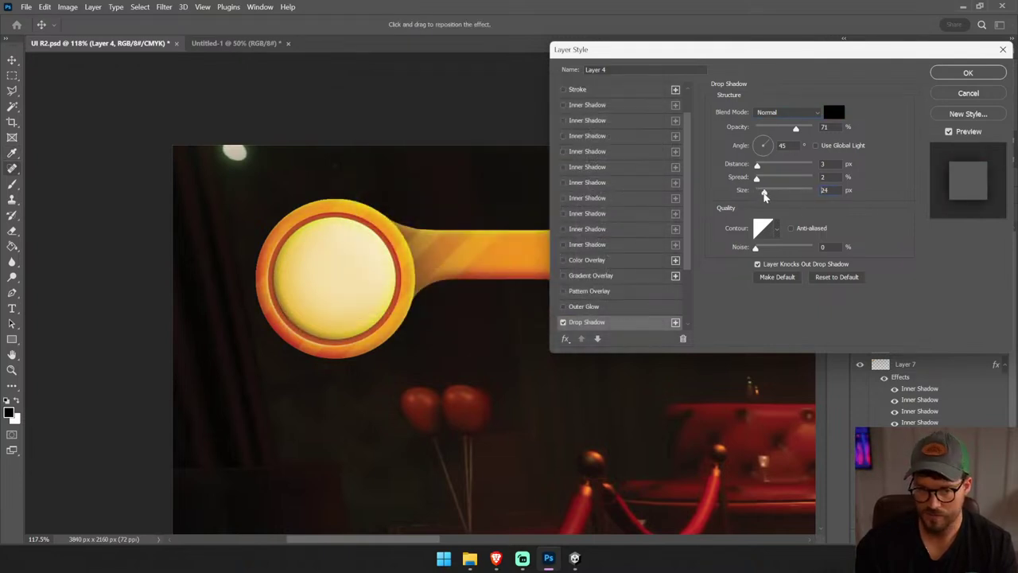
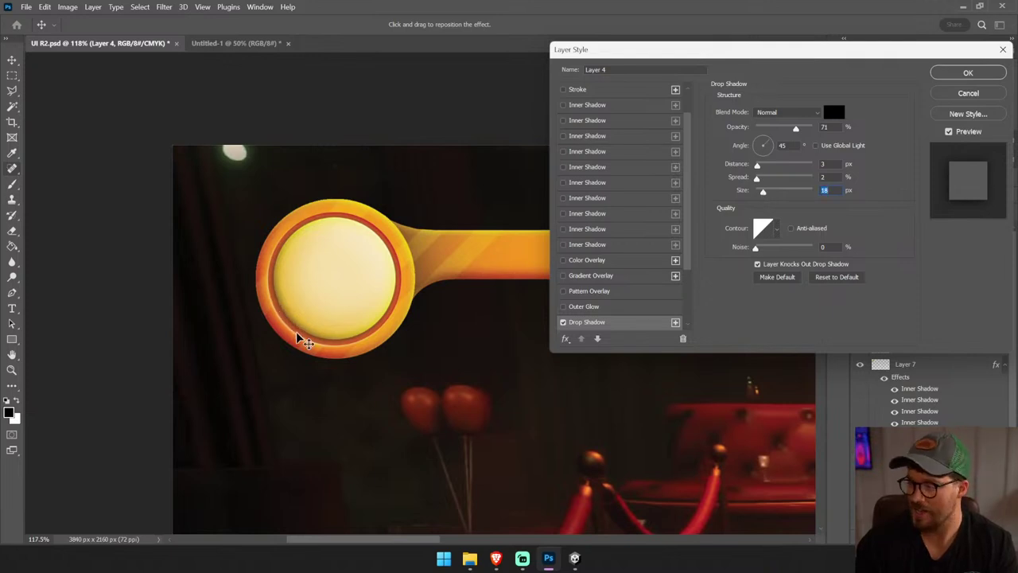
- Confirm the inner circle's drop shadow and draw an elliptical selection on a new highlight layer
left_click(968, 73)
key("ctrl+alt+shift+n")
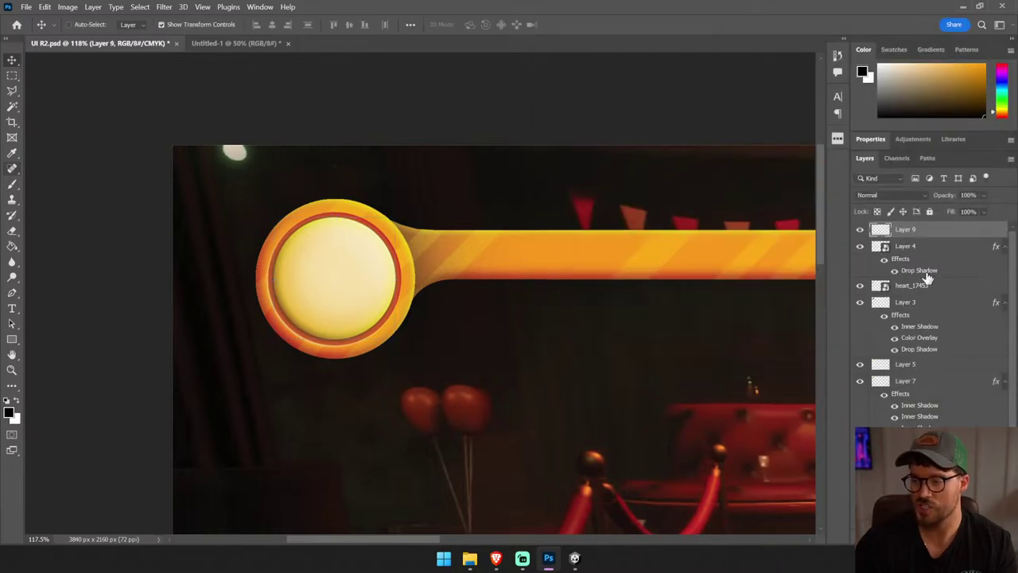
left_click_drag(12, 75, 56, 89)
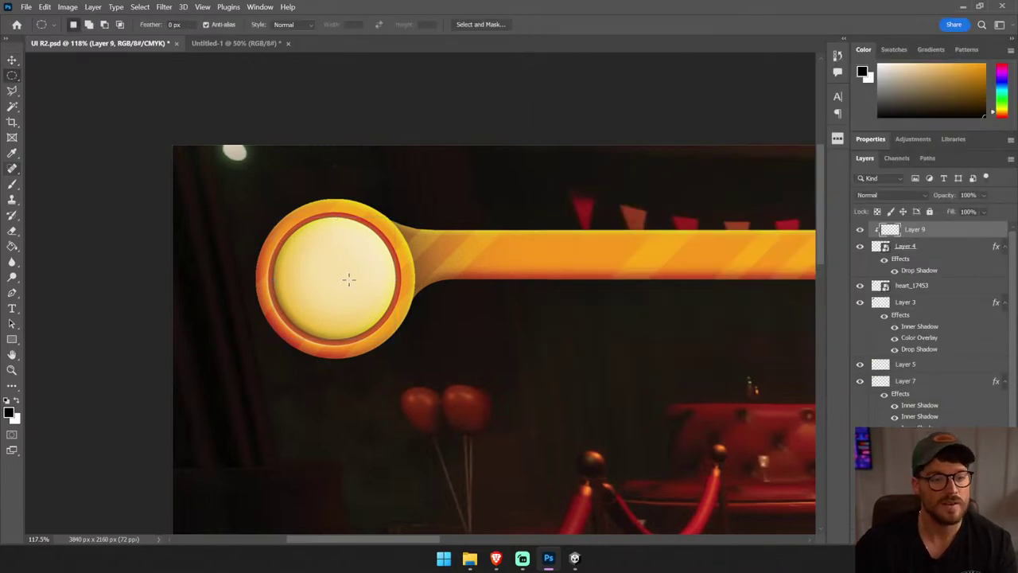
left_click_drag(311, 237, 376, 281)
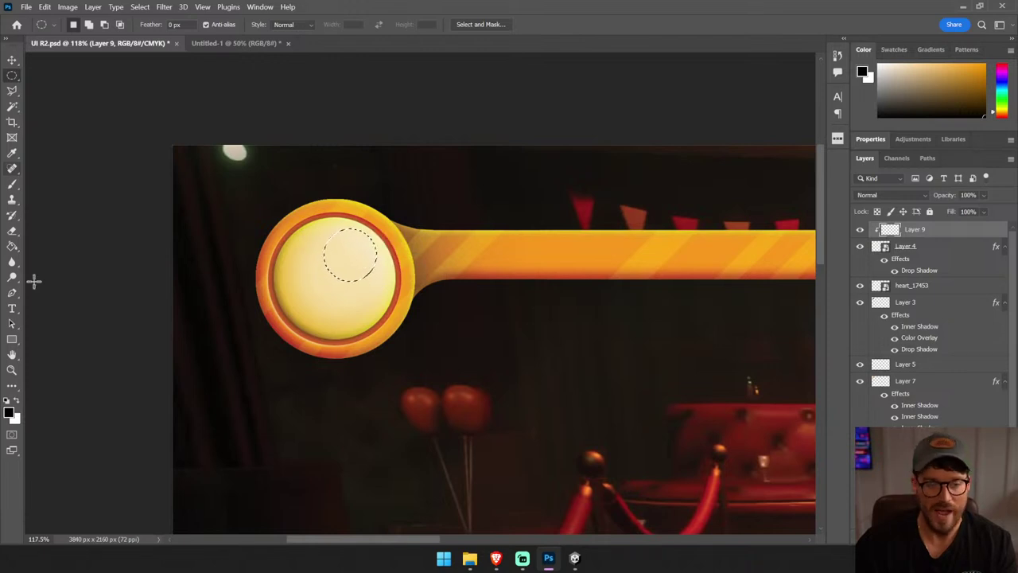
- Fill the ellipse with a white fading gradient to form a soft highlight
left_click(12, 246)
key("shift+g")
key("x")
left_click_drag(365, 235, 330, 274)
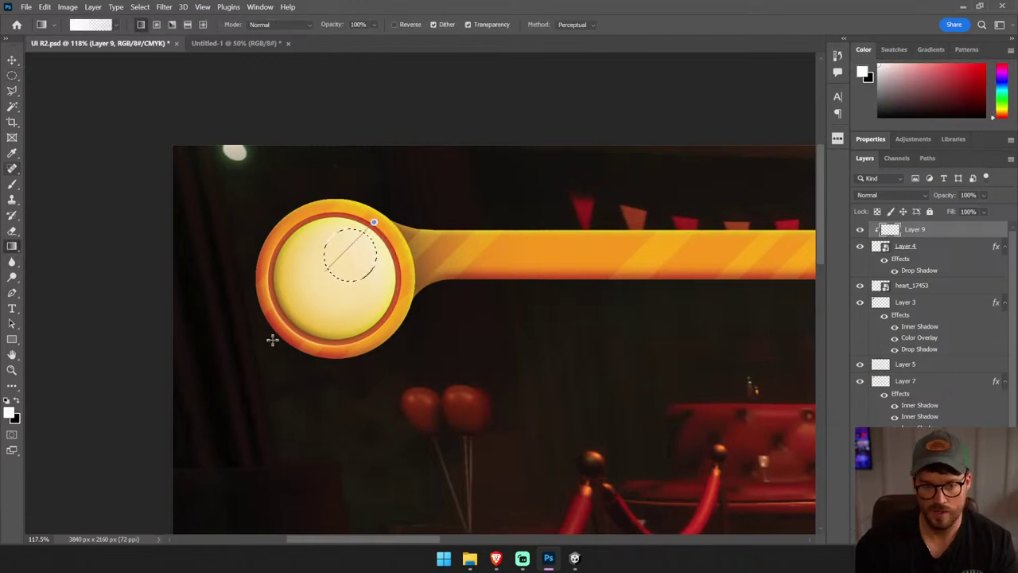
key("ctrl+d")
- Duplicate the highlight and shrink the copy into a small sparkle dot near the orb's right edge
key("v")
key("ctrl+j")
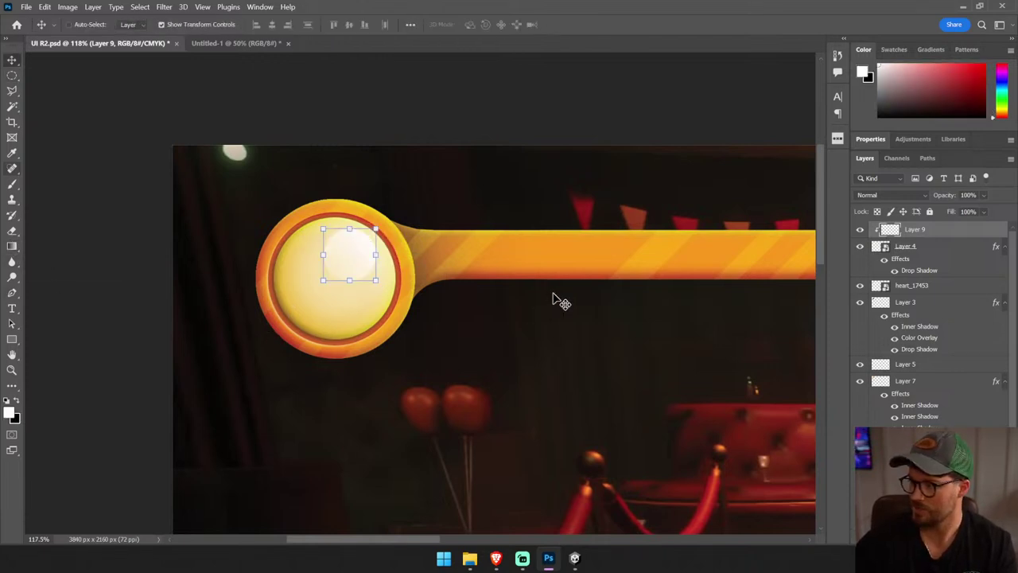
left_click_drag(556, 295, 557, 276)
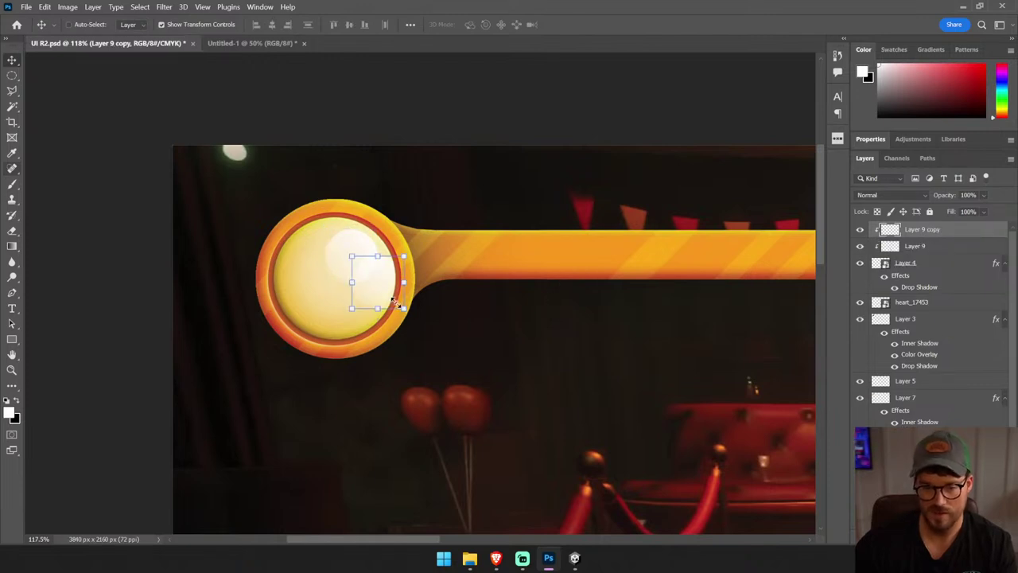
left_click_drag(393, 301, 443, 284)
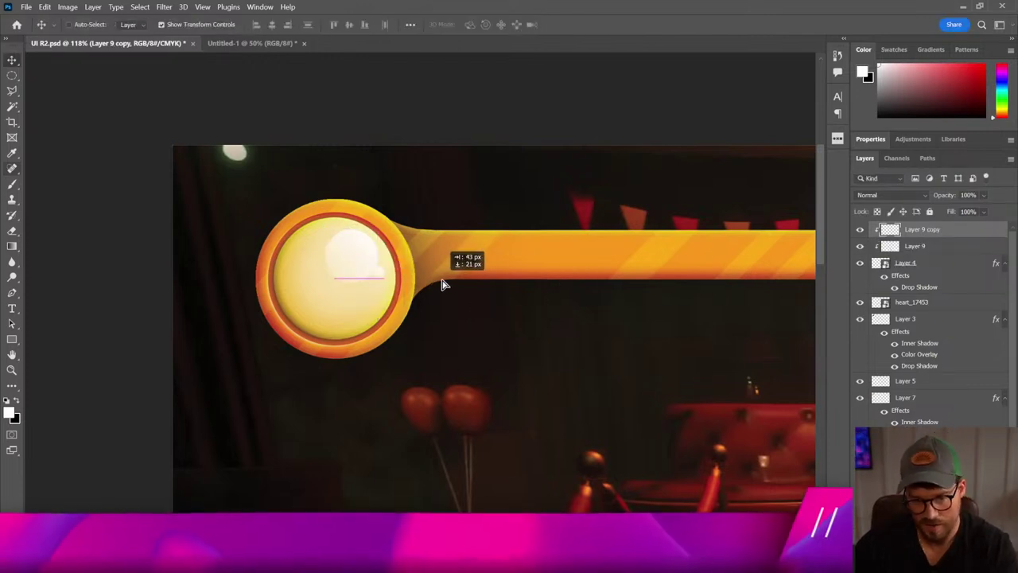
left_click_drag(443, 284, 447, 288)
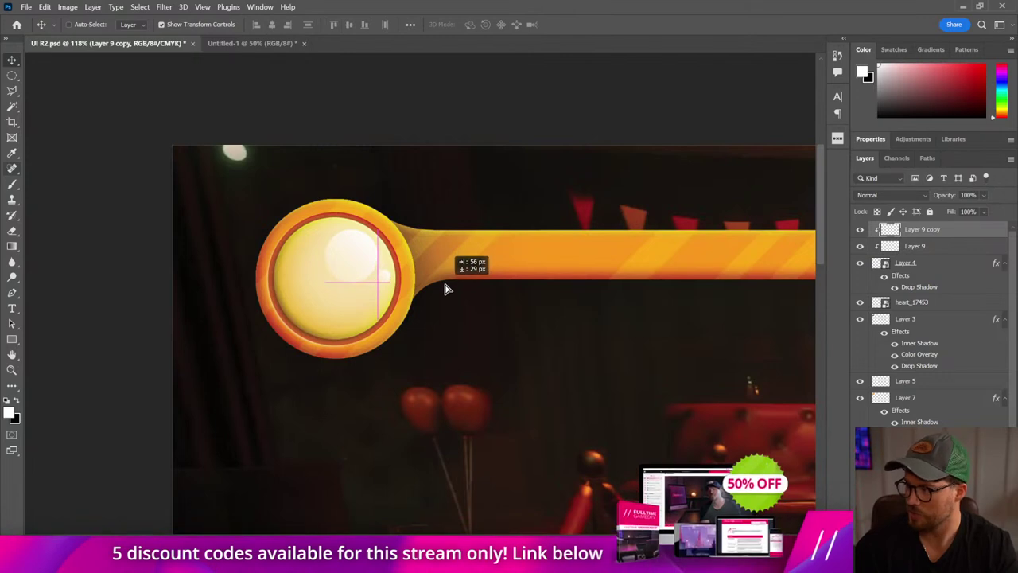
- Merge the large highlight and the sparkle dot into one layer
left_click(345, 254, "ctrl+shift")
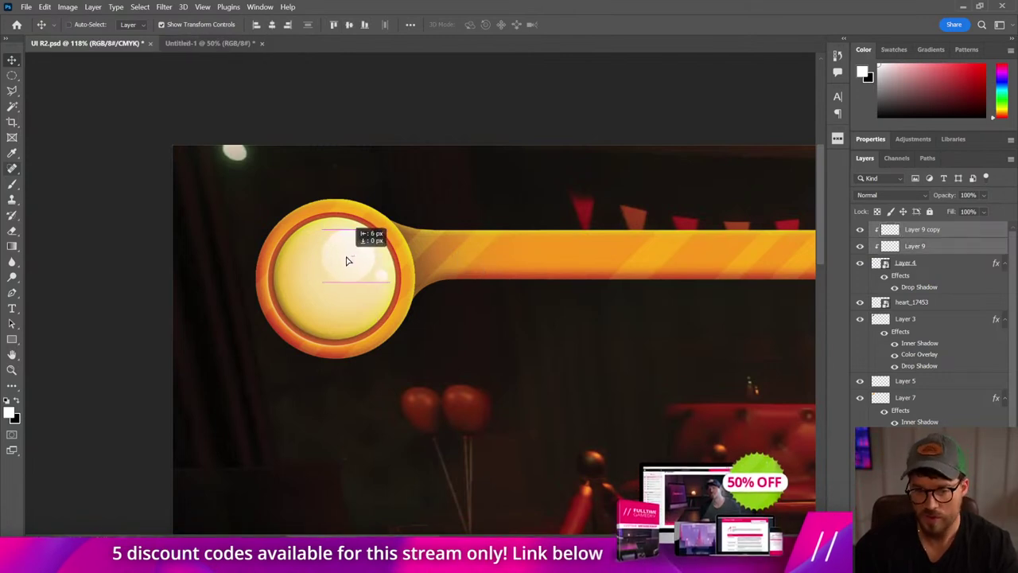
left_click_drag(346, 261, 386, 136)
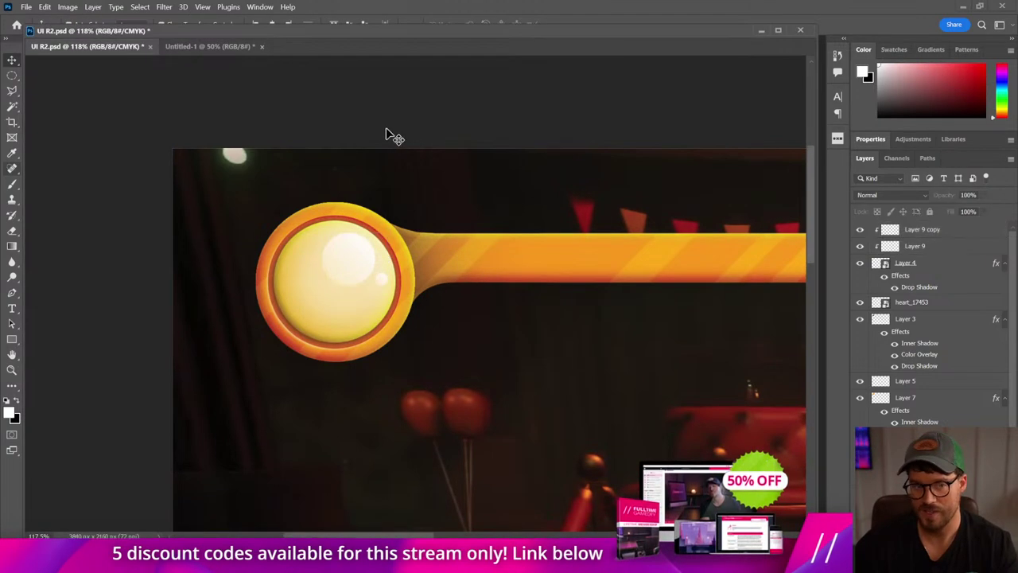
left_click_drag(199, 35, 233, 47)
left_click_drag(214, 56, 87, 48)
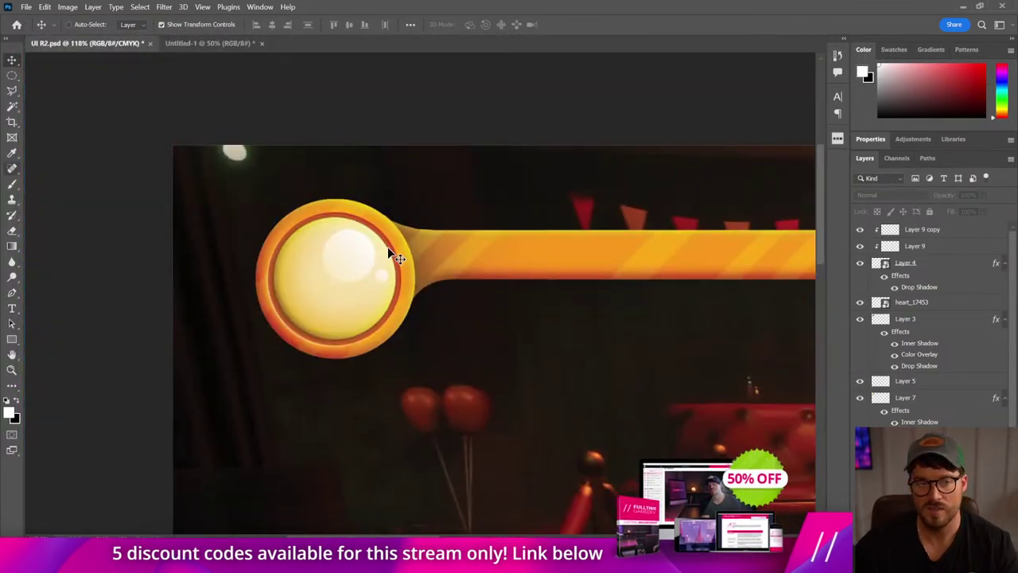
left_click(362, 268, "ctrl")
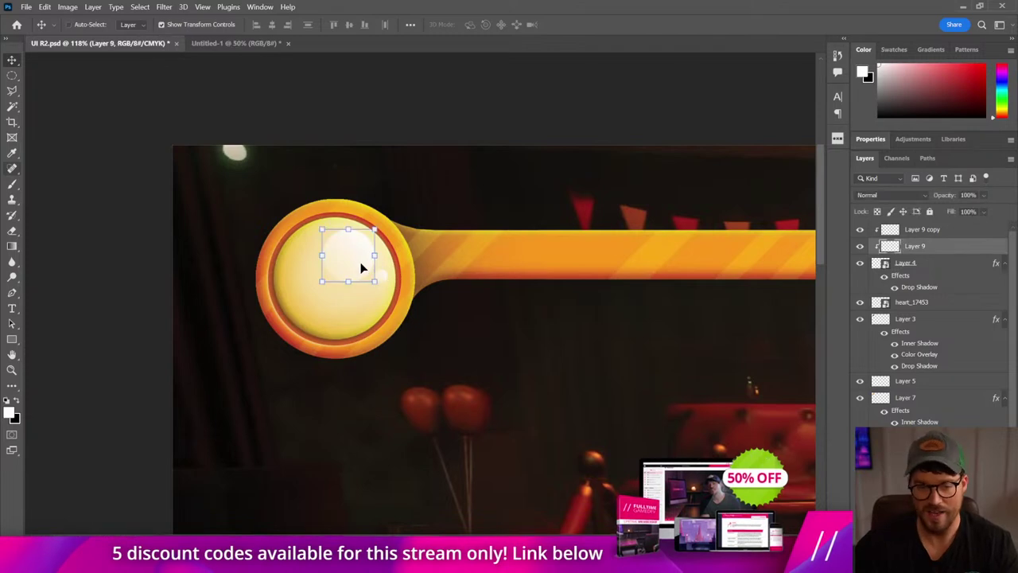
left_click(920, 229, "shift")
right_click(920, 231)
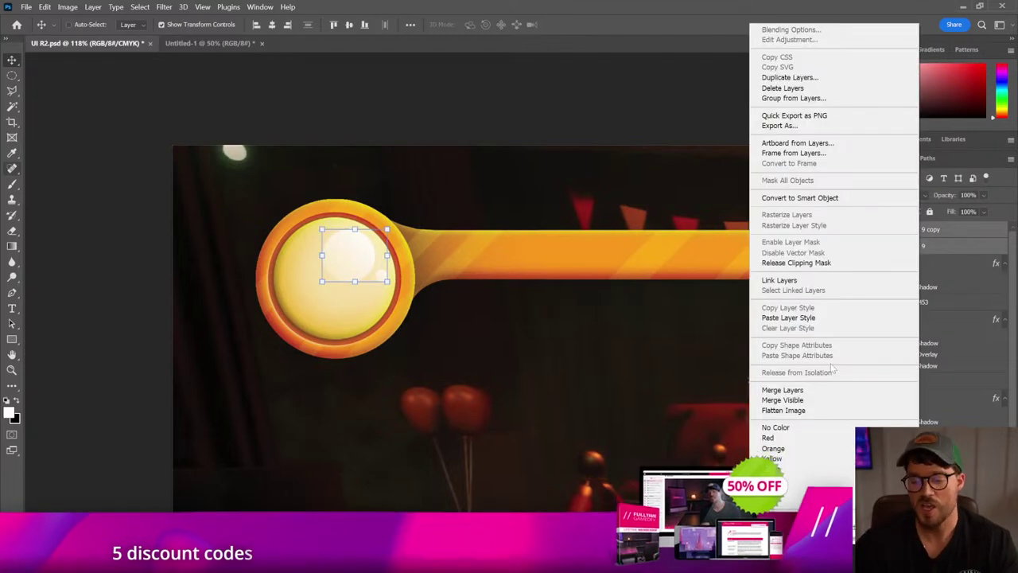
left_click(781, 390)
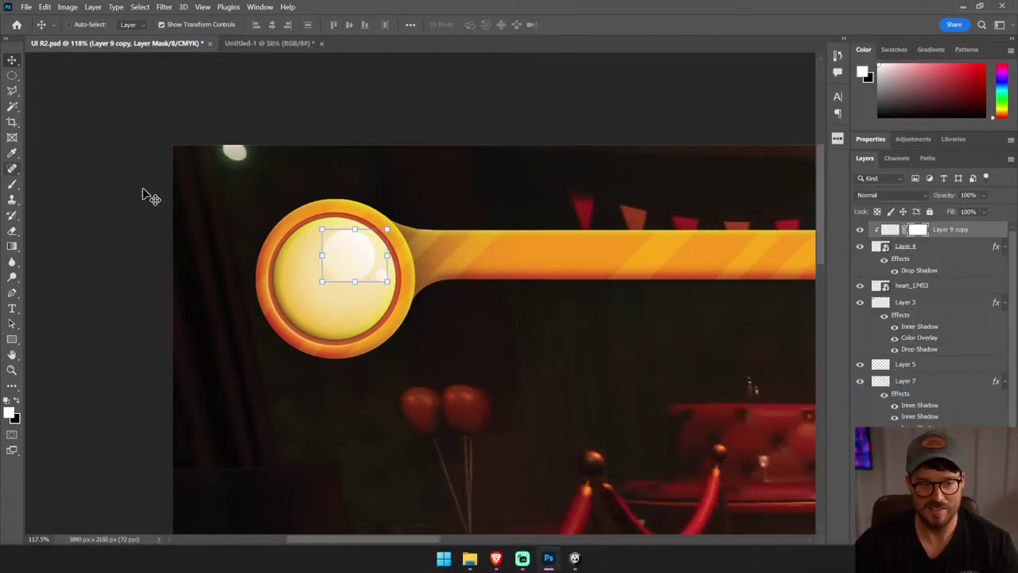
- Add a layer mask to the merged highlight and set up a smaller black brush
left_click(12, 183)
left_click(18, 407)
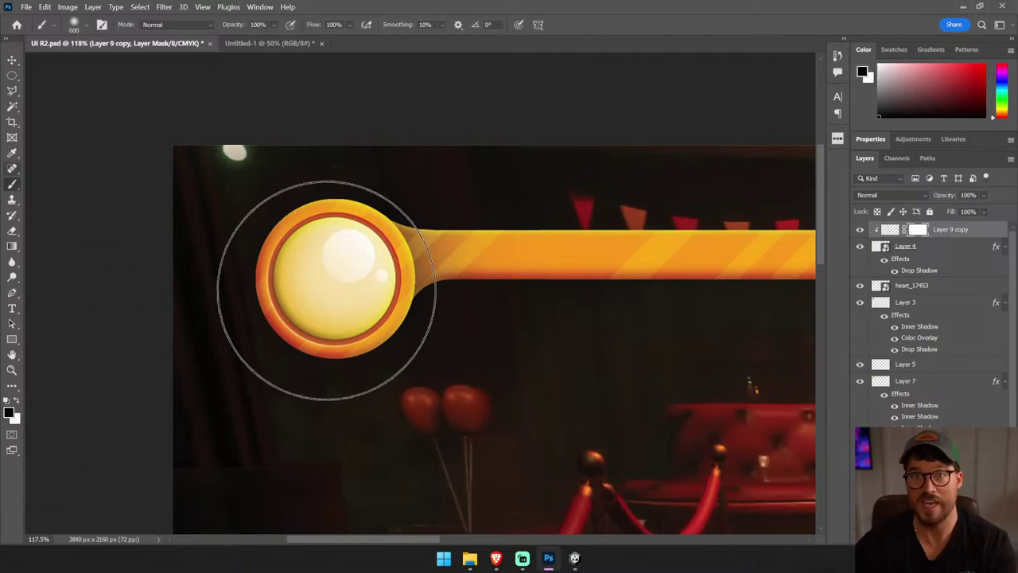
key("bracketleft")
key("bracketleft")
key("bracketleft")
key("bracketleft")
key("bracketleft")
key("bracketleft")
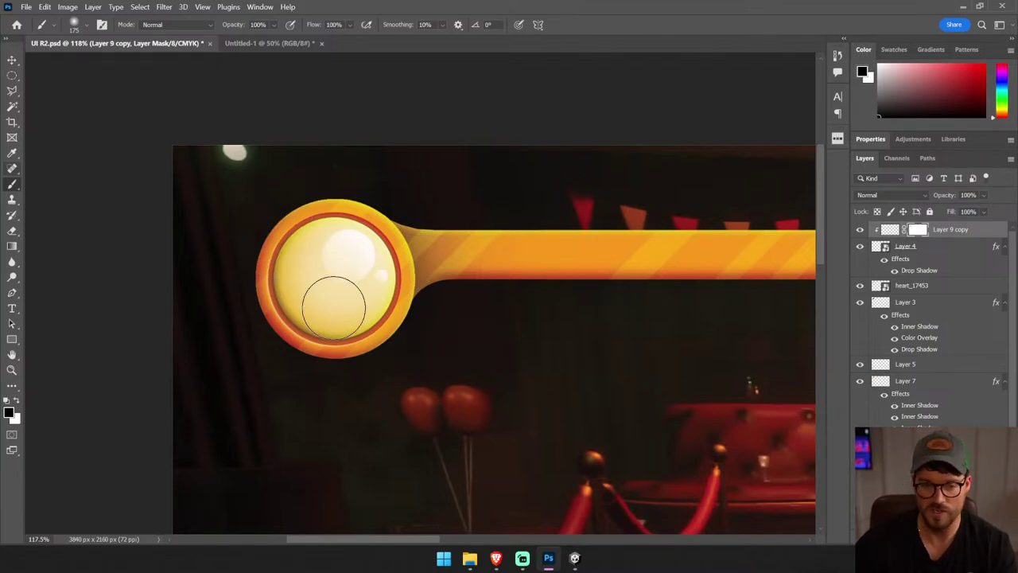
key("v")
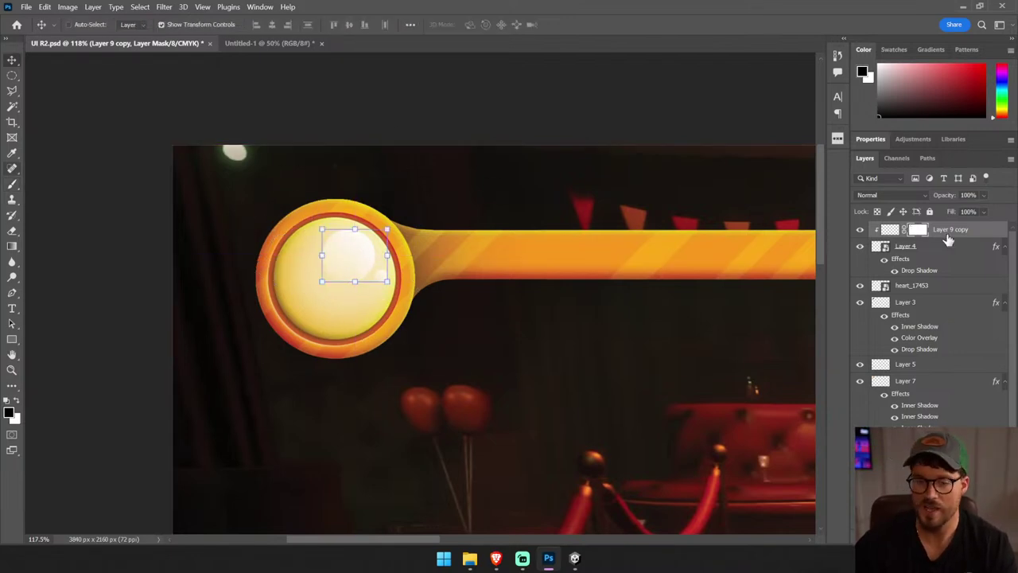
left_click(889, 230, "alt")
- Fit the HUD on screen and resize the highlight with Free Transform
key("ctrl+0")
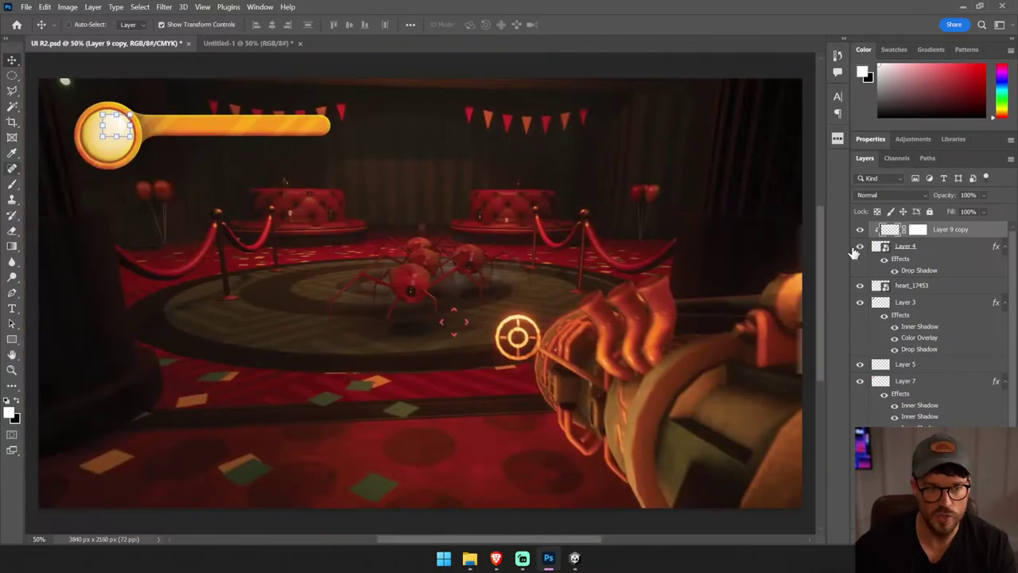
key("ctrl+j")
left_click(627, 240)
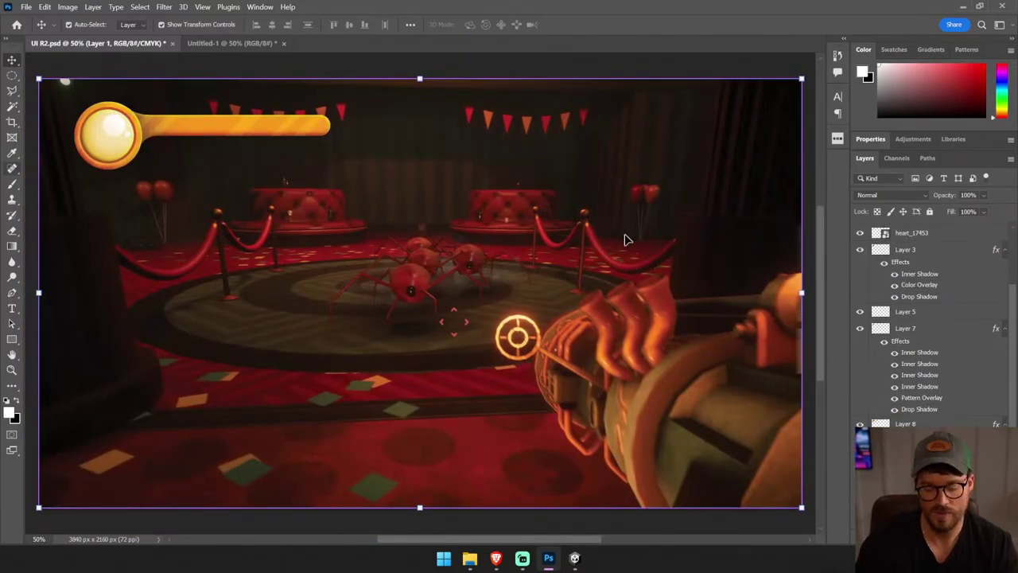
key("ctrl+z")
key("ctrl+t")
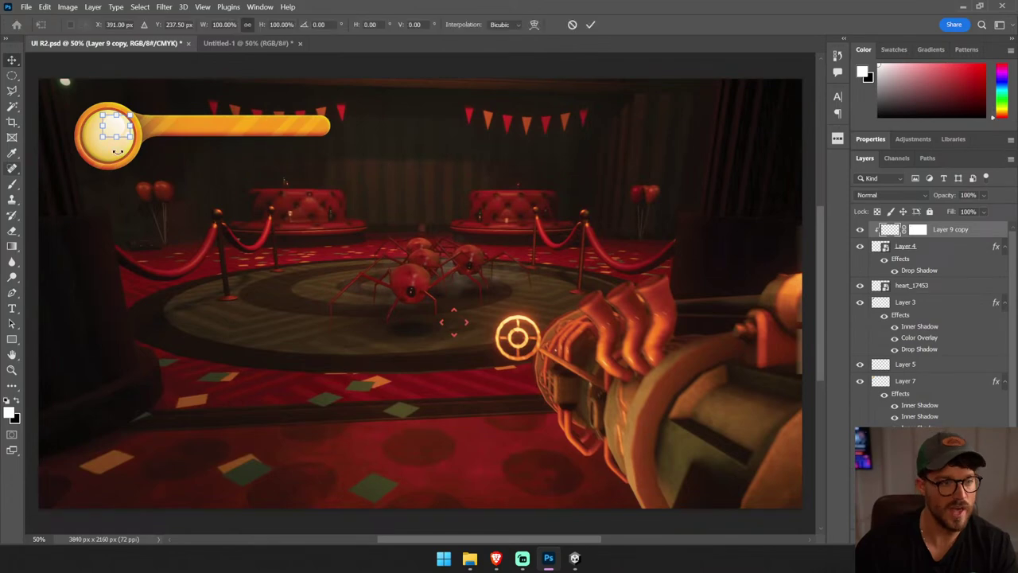
left_click(919, 256)
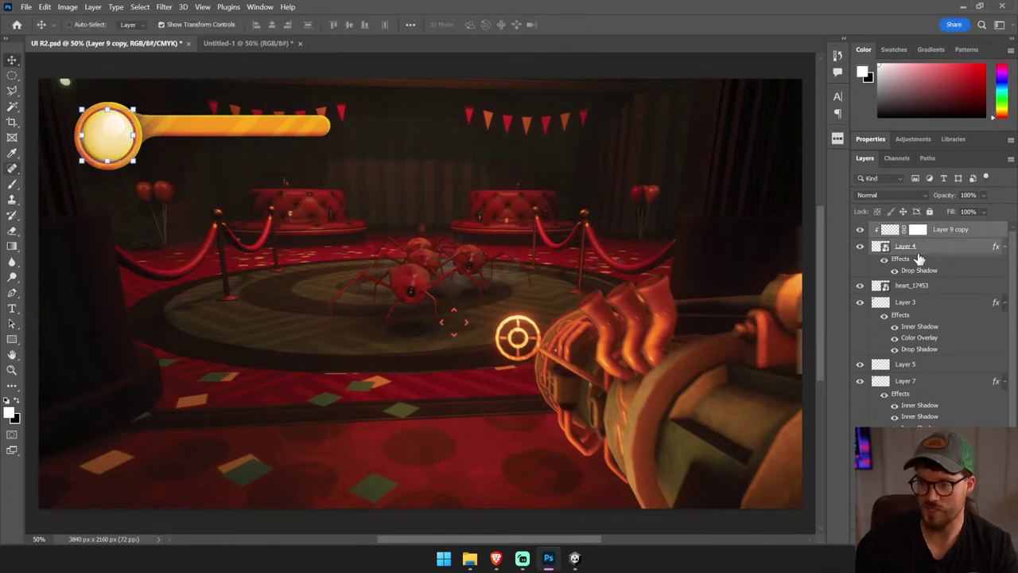
- Convert the orb layers into a smart object and zoom in on the orb
right_click(922, 256)
left_click(841, 134)
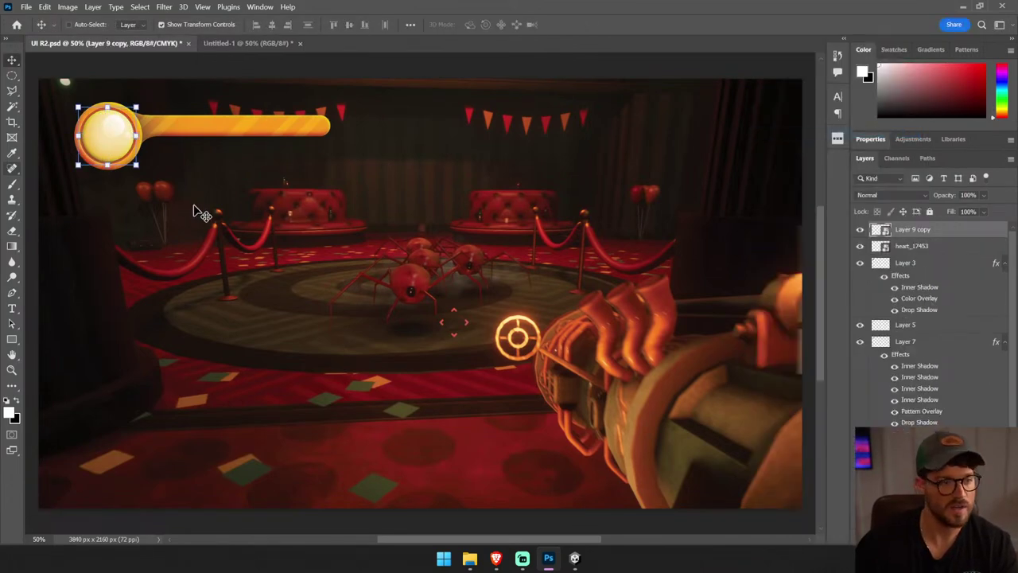
key("z")
left_click_drag(66, 196, 153, 140)
key("v")
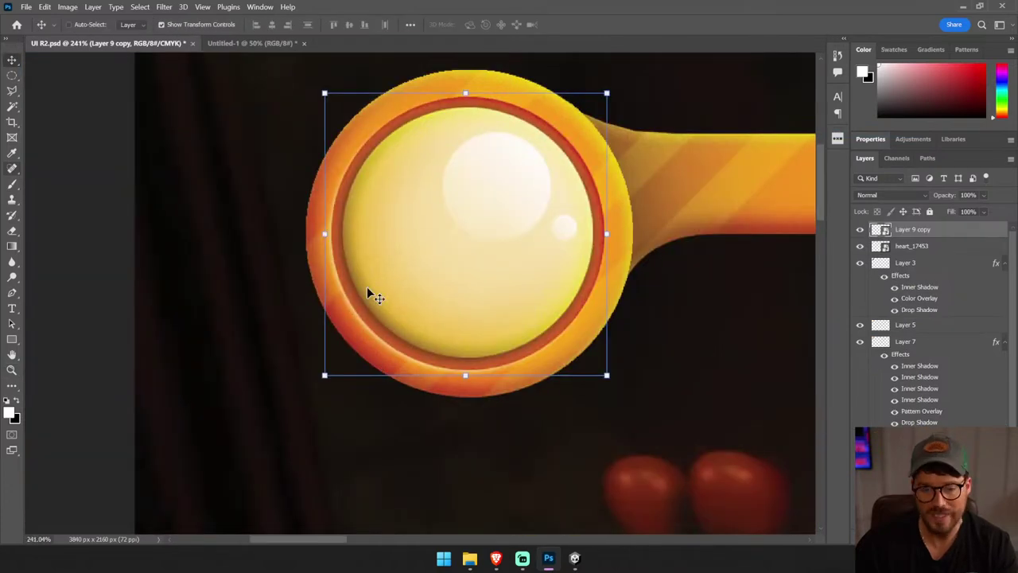
- Open the highlight smart object, then the inner circle's nested contents, fitted to view
double_click(885, 231)
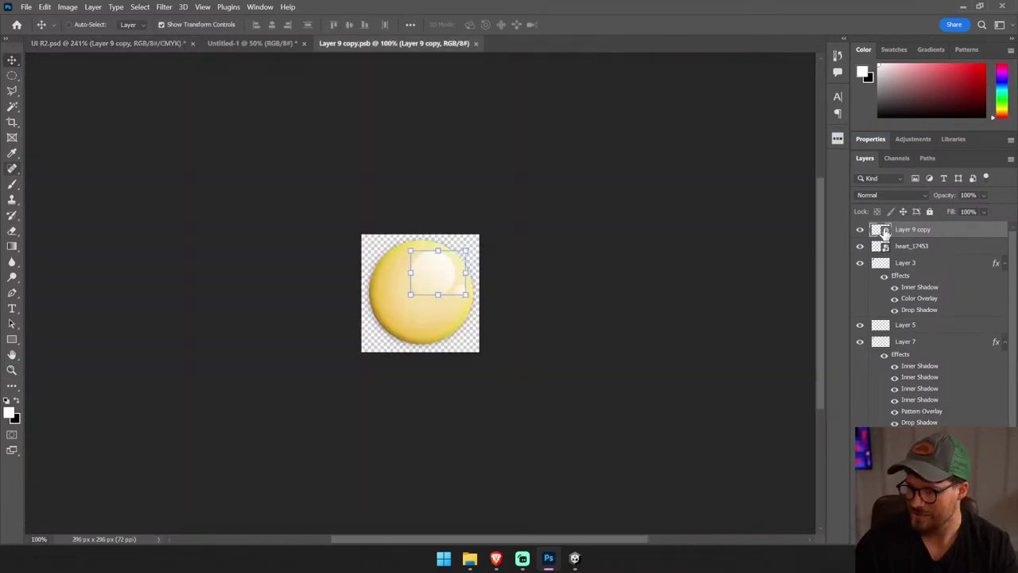
double_click(881, 261)
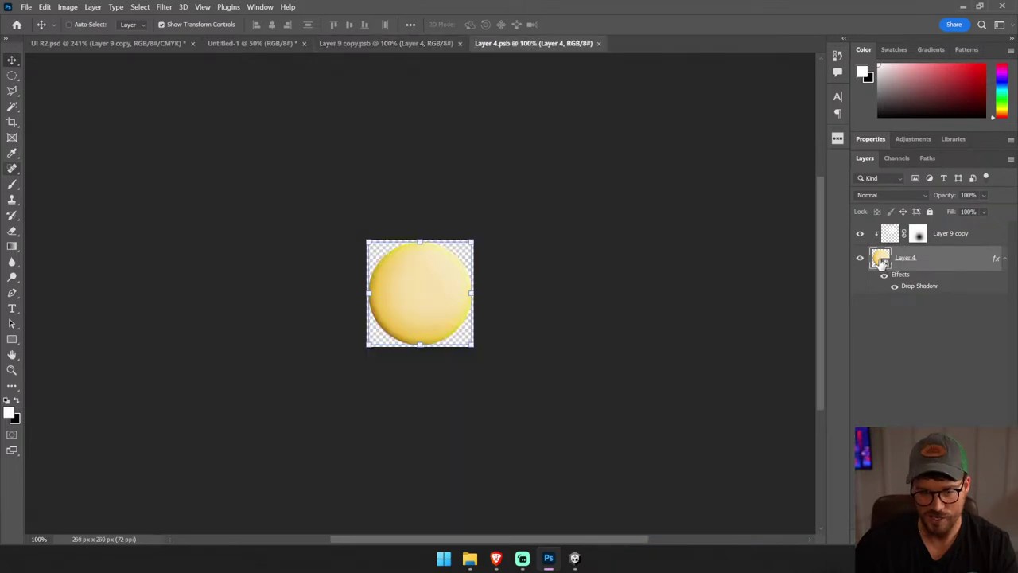
key("z")
key("ctrl+0")
key("v")
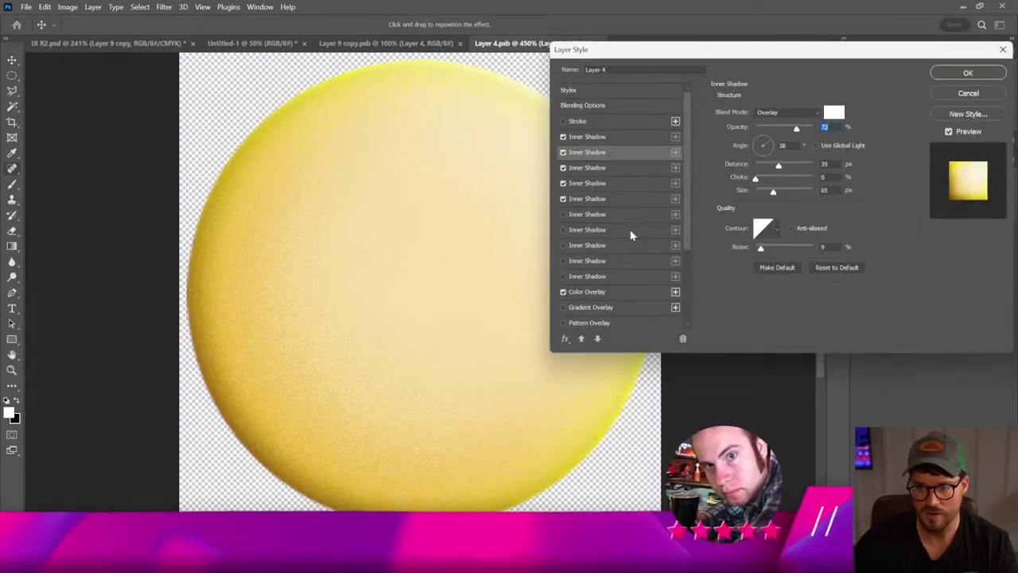
- Lower the inner circle's third, fourth (26) and fifth (14) inner shadow opacities
left_click(587, 167)
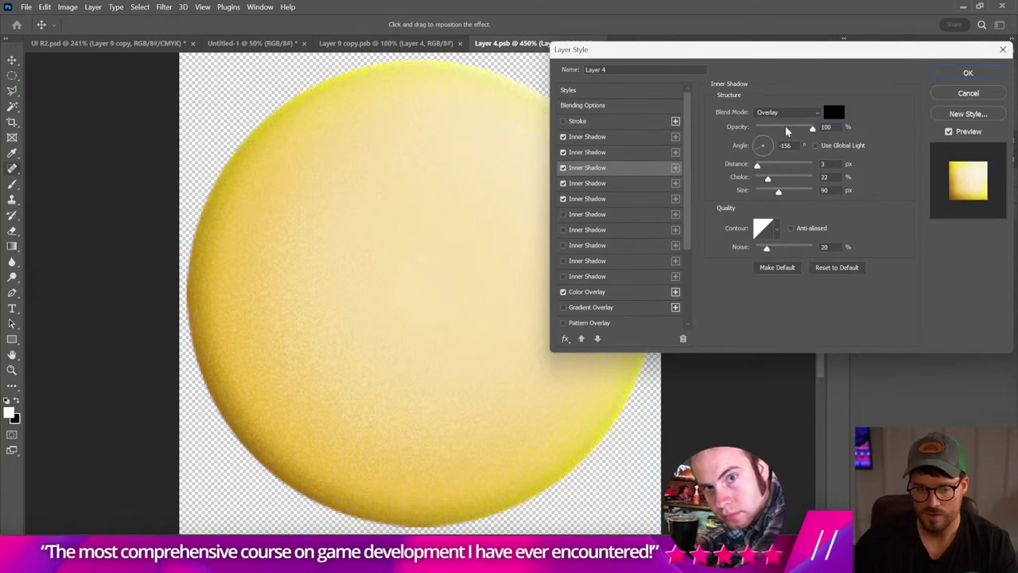
left_click_drag(812, 127, 785, 127)
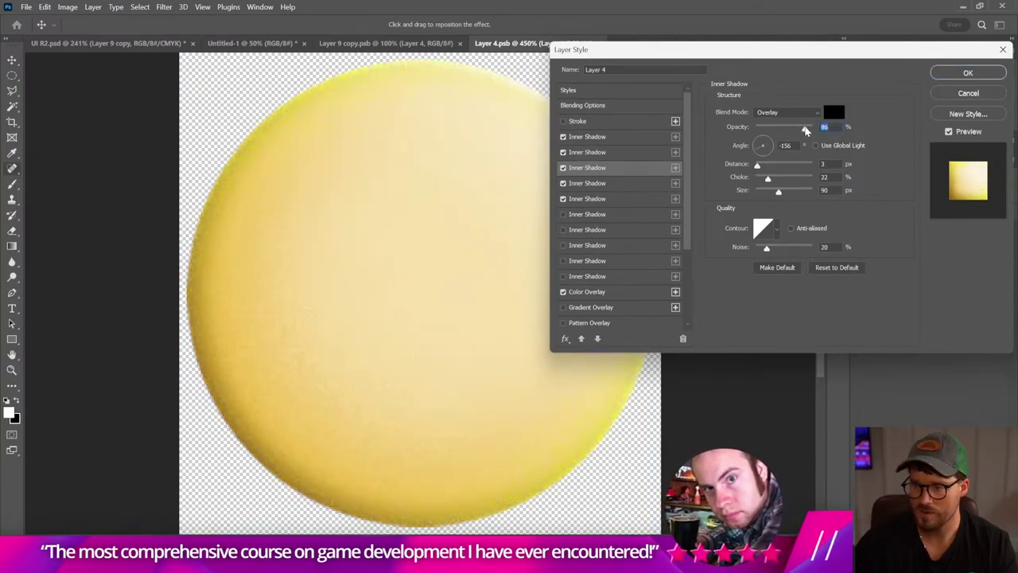
left_click(628, 184)
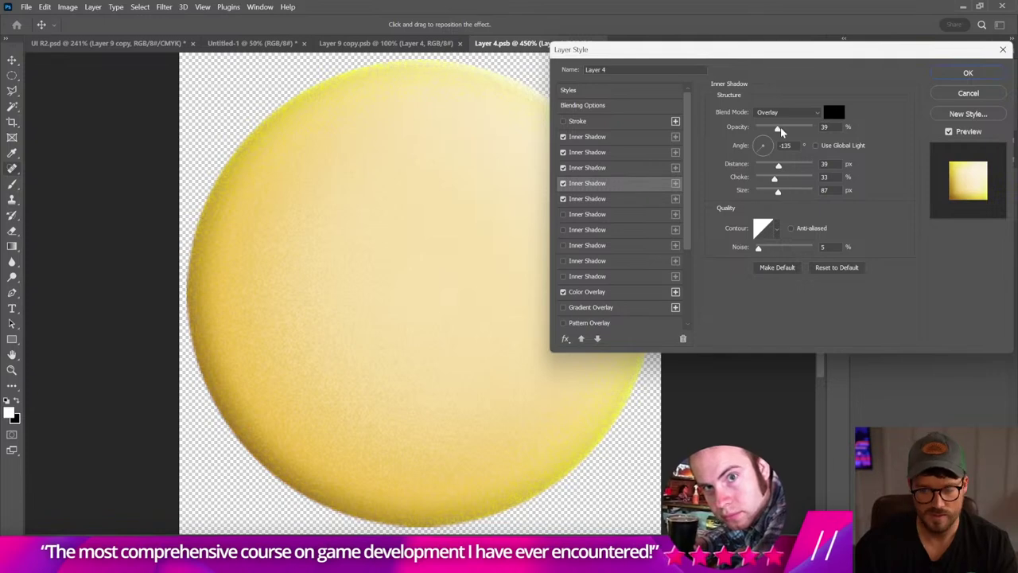
left_click_drag(777, 128, 769, 129)
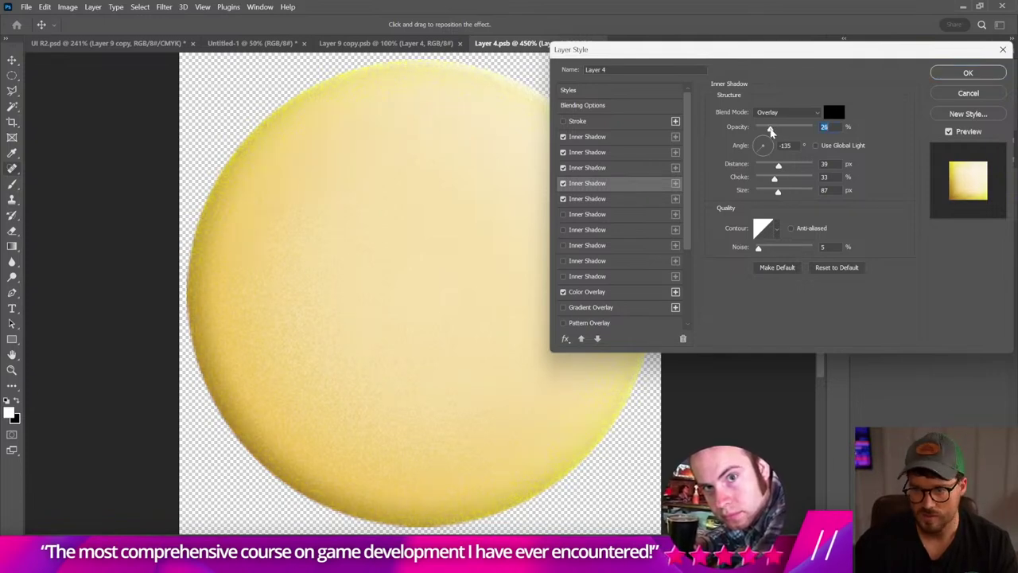
left_click(633, 200)
left_click_drag(768, 128, 764, 128)
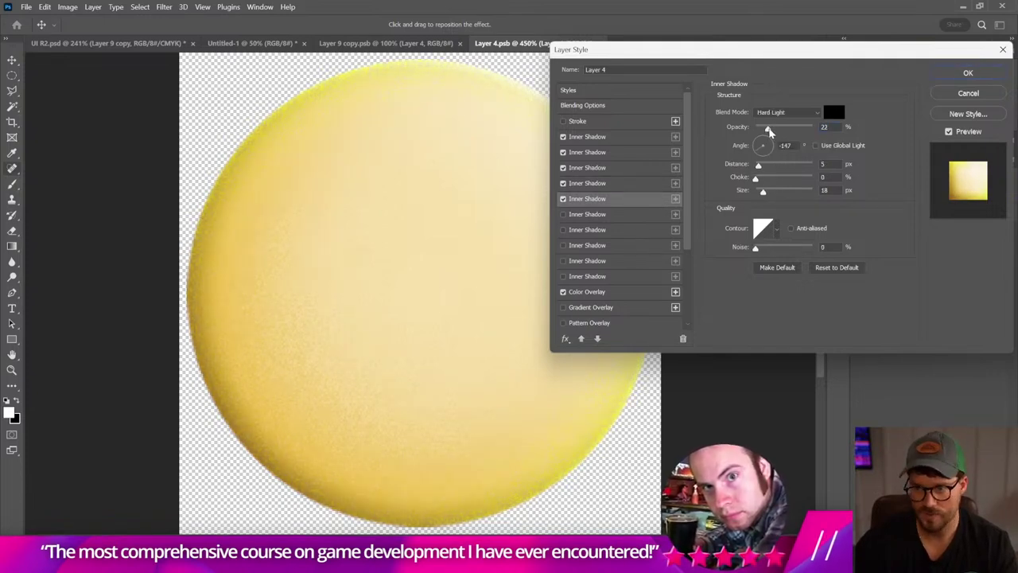
left_click(968, 72)
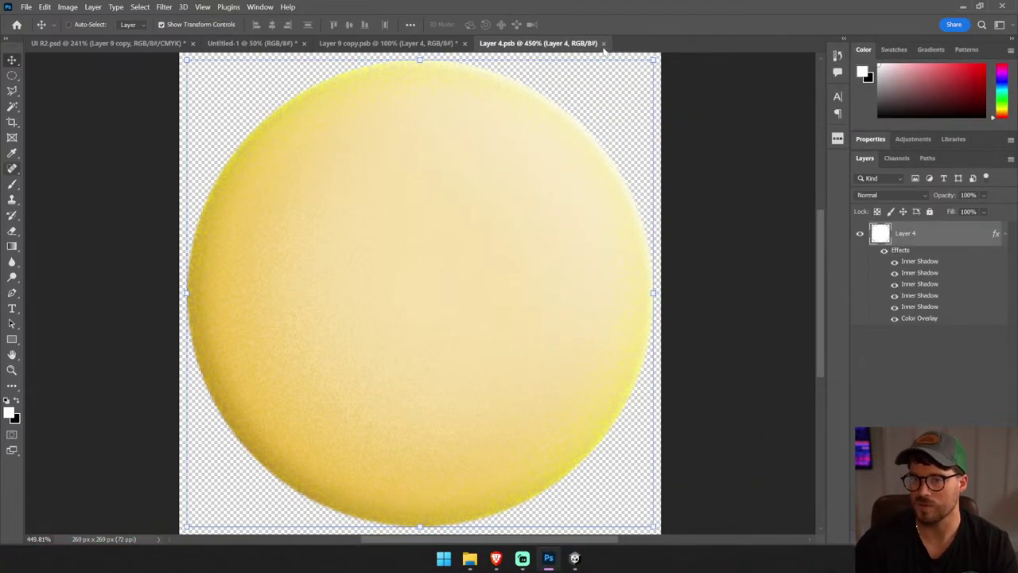
- Close Layer 4.psb and Layer 9 copy.psb, then fit UI R2.psd on screen
left_click(604, 44)
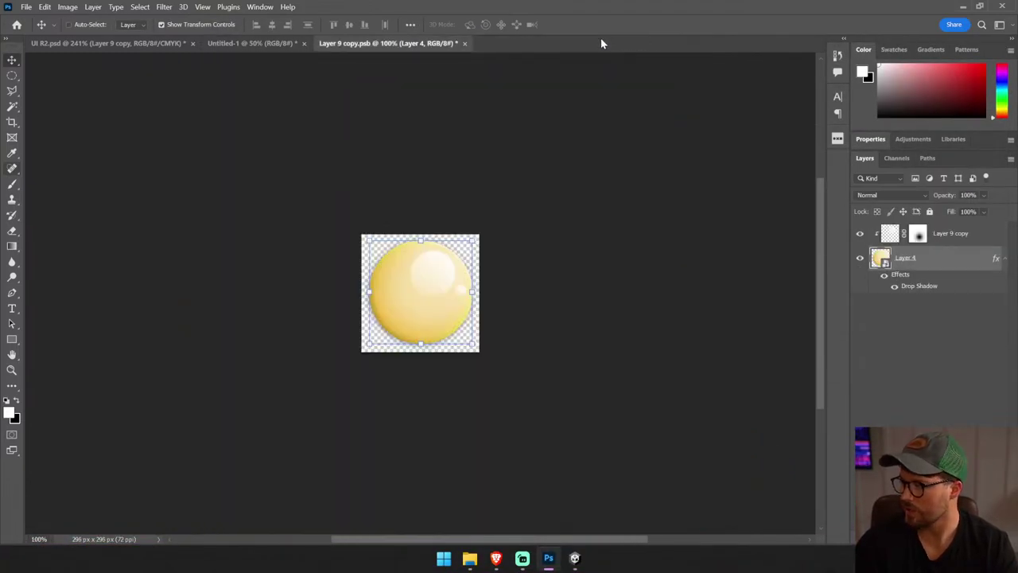
left_click(461, 44)
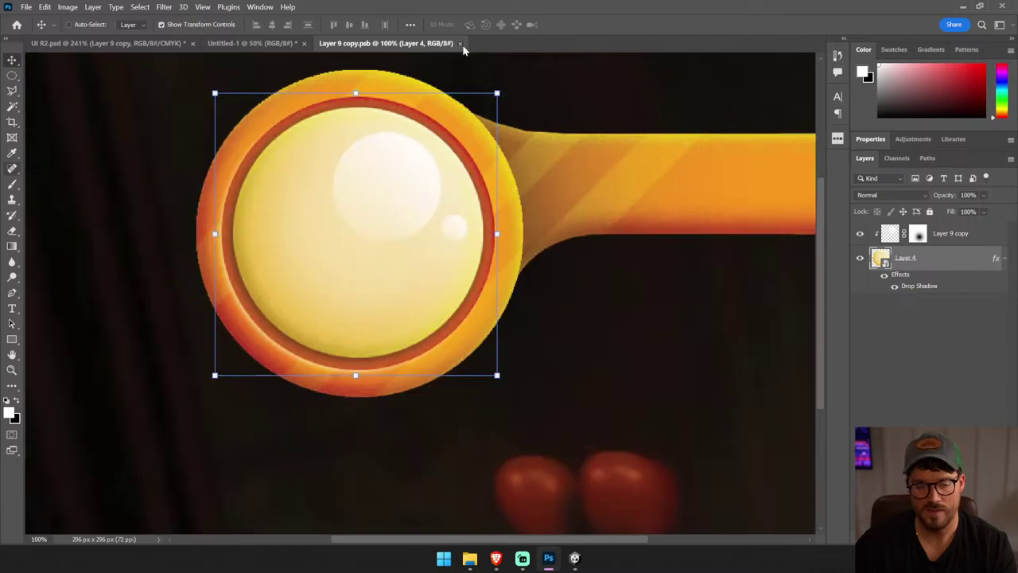
key("ctrl+0")
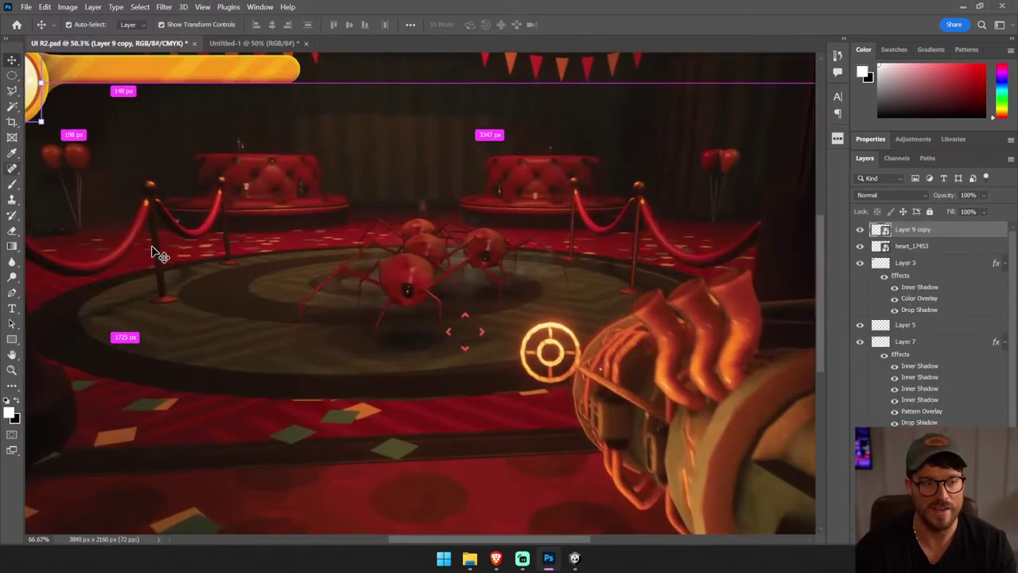
- Shrink the glossy orb inside the orange ring and view the health bar at 100%
key("ctrl+minus")
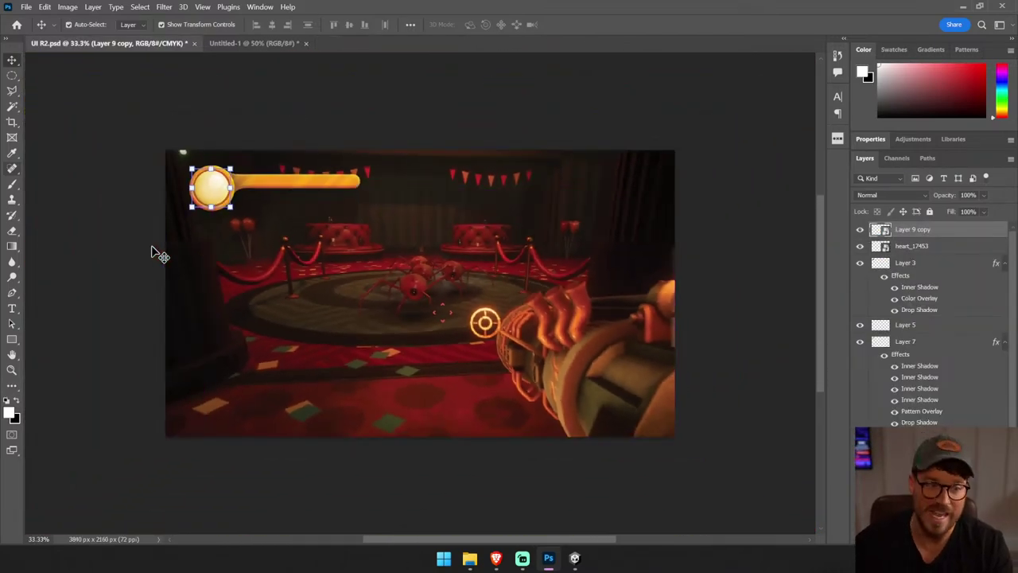
left_click(290, 103)
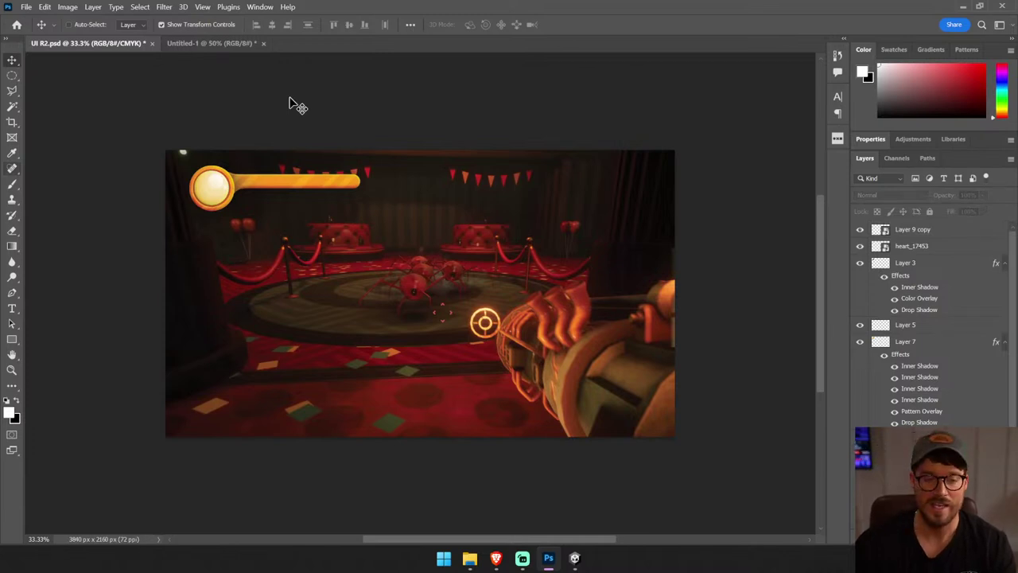
key("z")
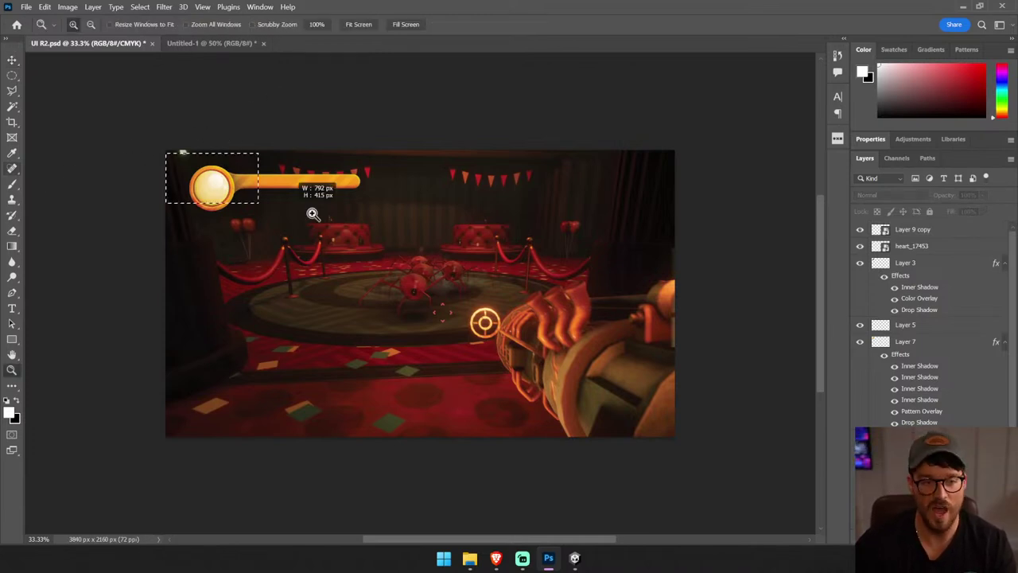
left_click_drag(312, 213, 375, 262)
key("v")
left_click(123, 260)
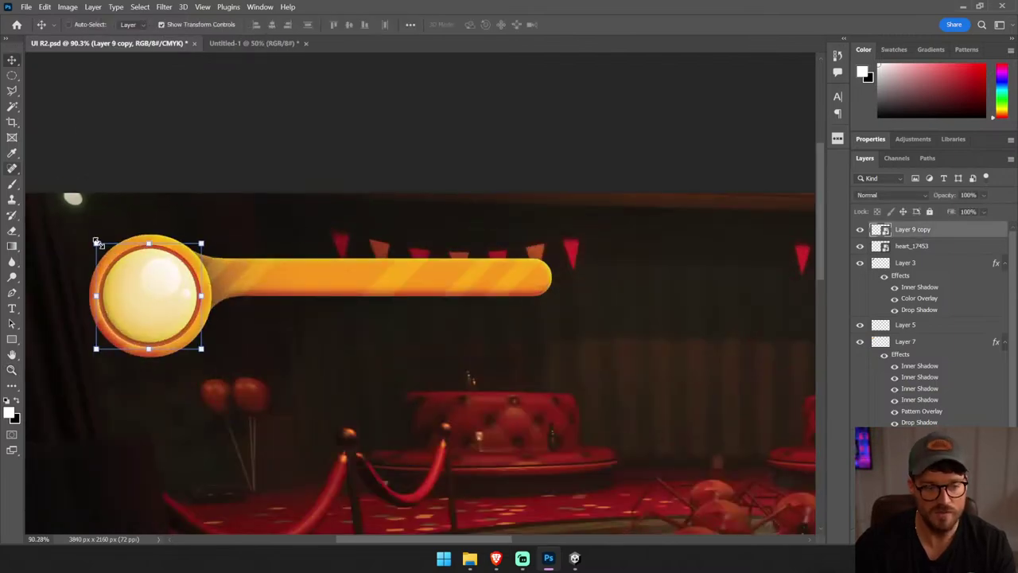
left_click_drag(97, 241, 160, 278)
key("Return")
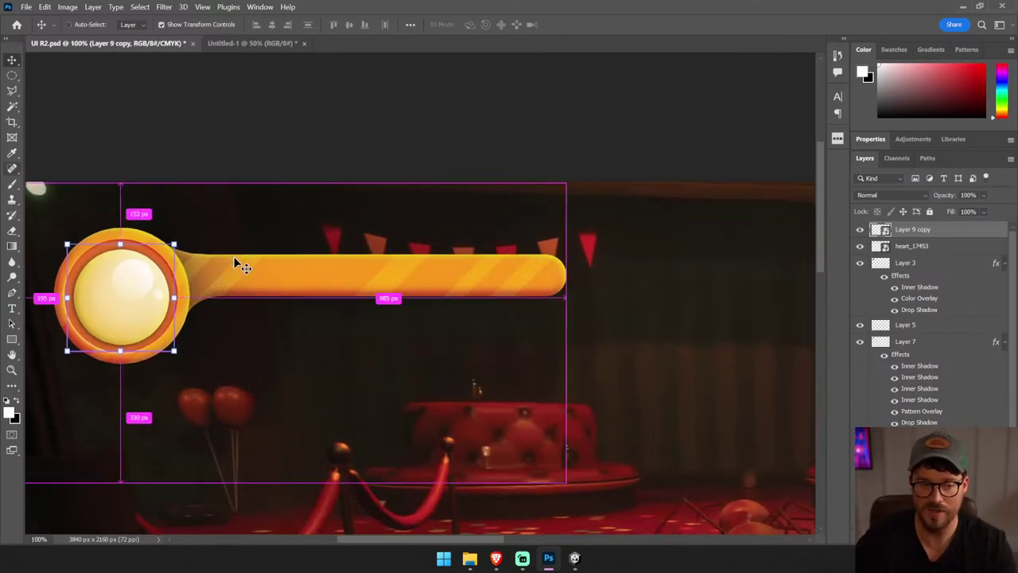
key("ctrl+plus")
key("ctrl+plus")
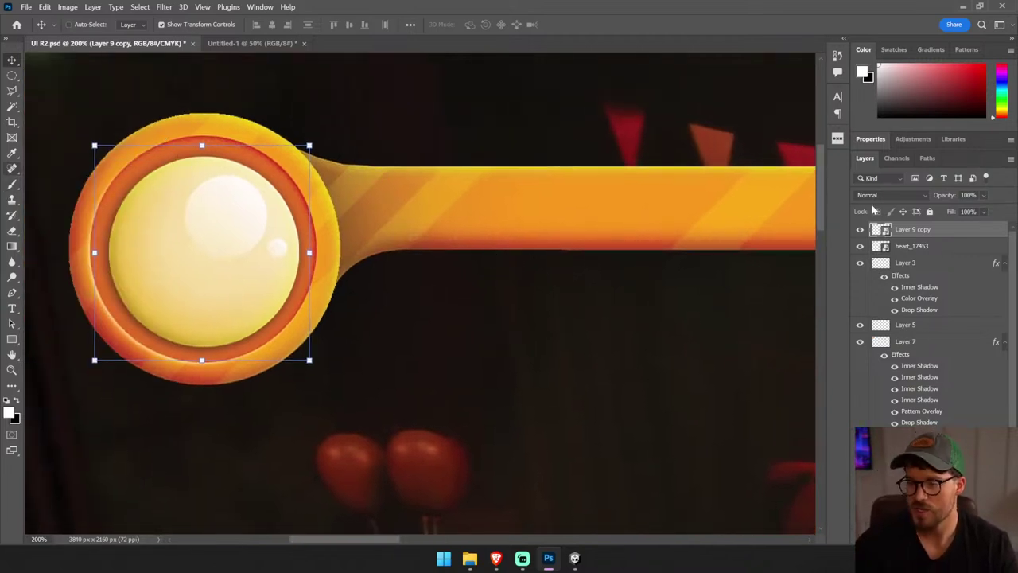
- Save the orb's smart object contents, then try a Stroke style and discard it
double_click(880, 230)
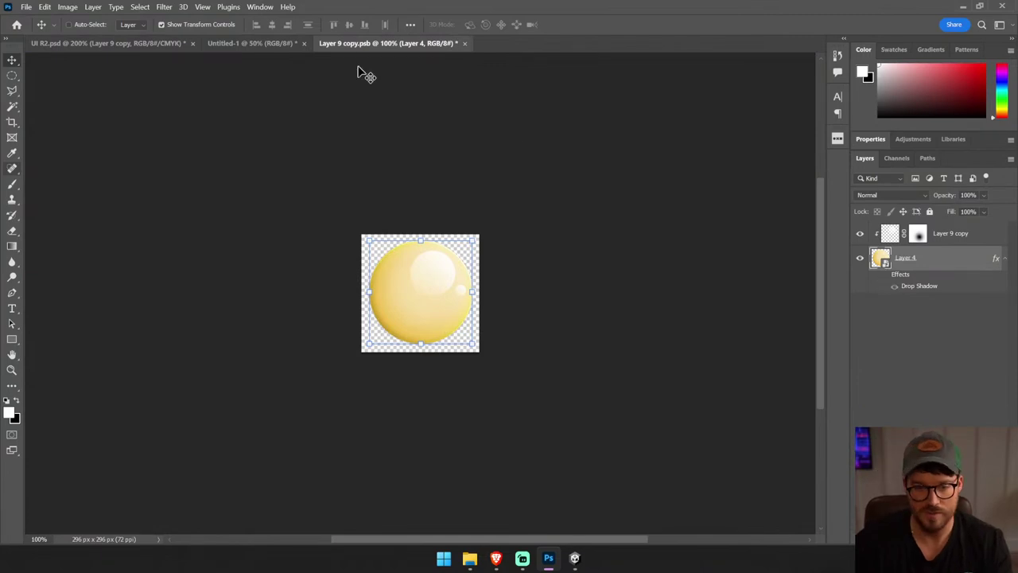
key("ctrl+s")
left_click(458, 43)
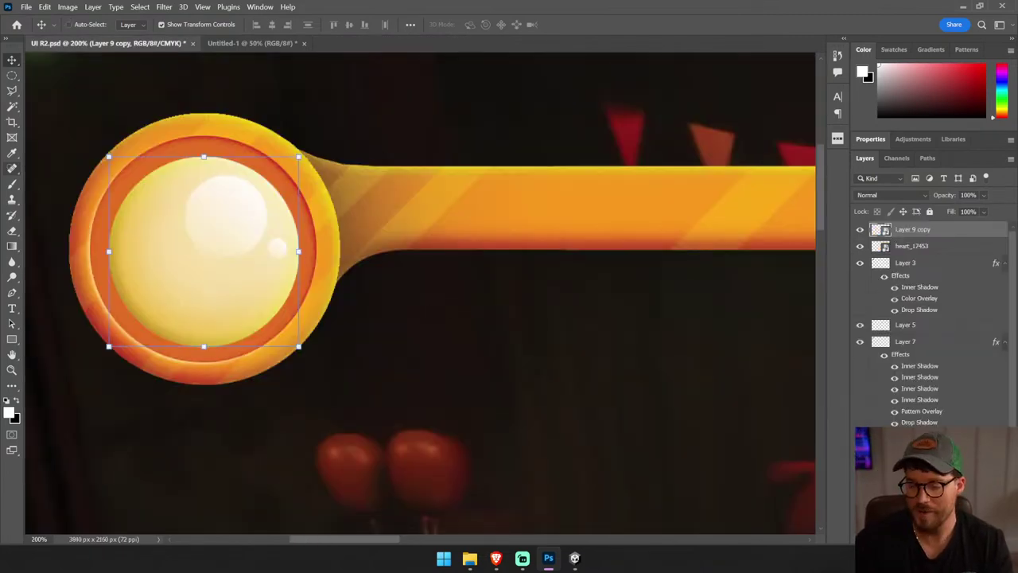
right_click(911, 411)
left_click(938, 416)
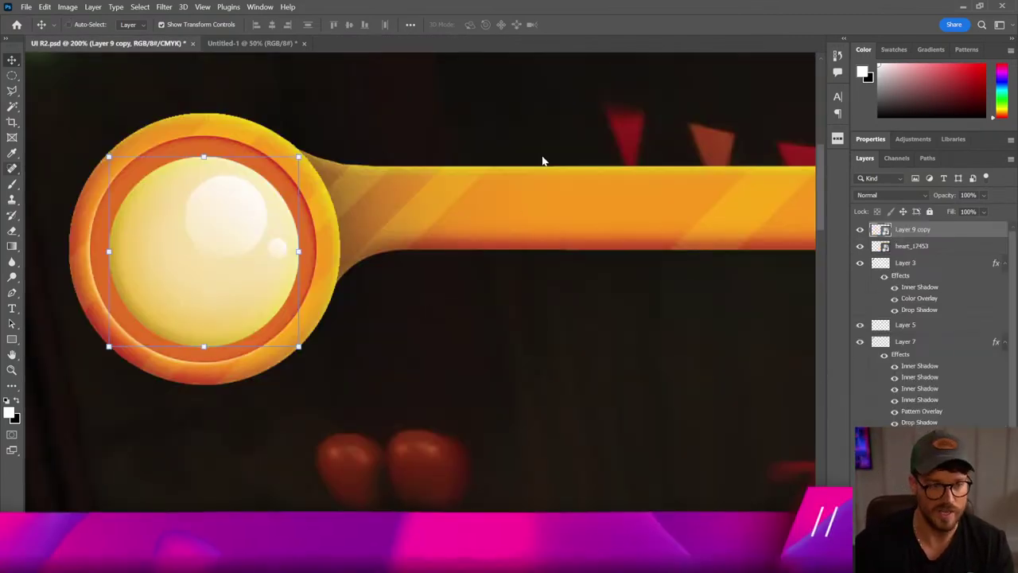
left_click(966, 94)
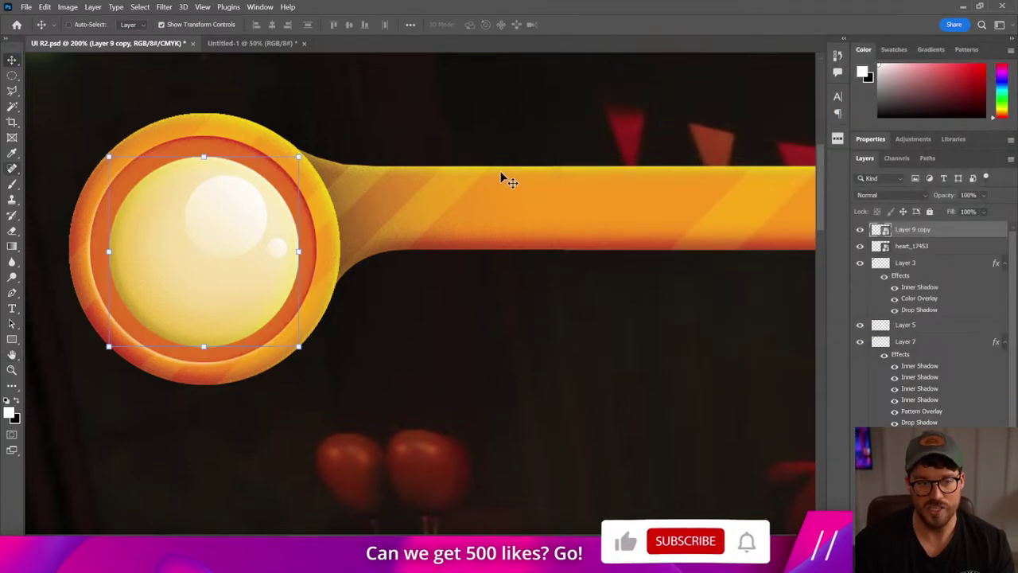
- Create a new empty layer beneath the glossy orb
key("alt+bracketleft")
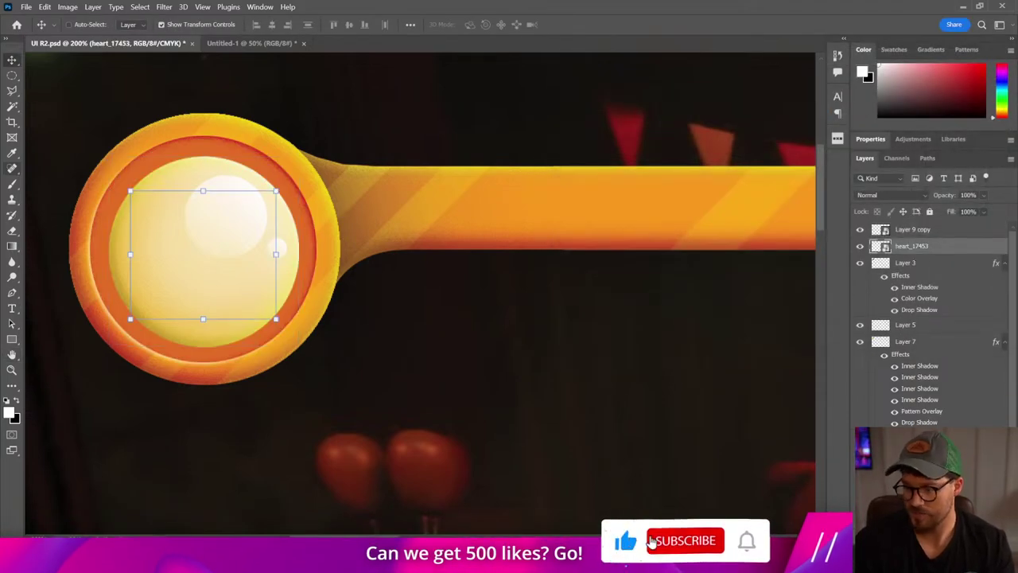
key("ctrl+shift+alt+n")
left_click(12, 340)
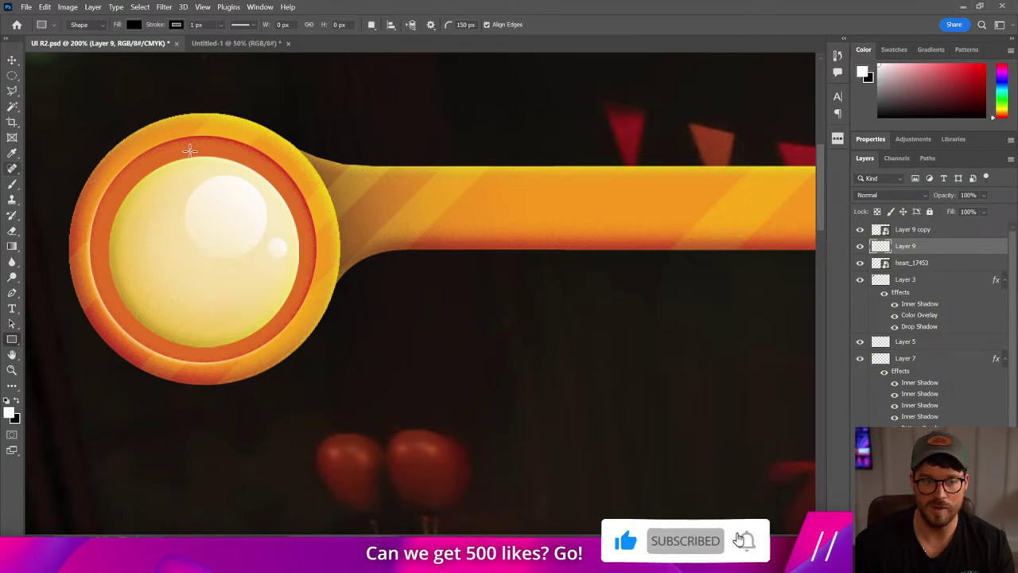
- Draw a tall black rounded bar across the orb plus a copy rotated 90° horizontal
left_click_drag(189, 156, 213, 366)
key("ctrl+t")
mouse_move(199, 151)
left_mouse_down()
mouse_move(199, 135)
mouse_move(208, 156)
left_mouse_up()
key("Return")
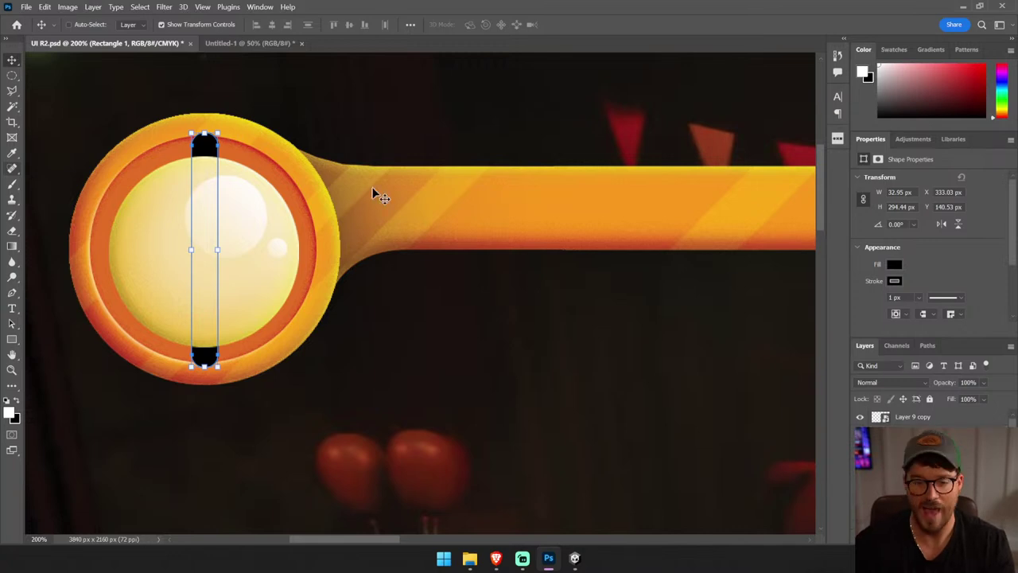
key("ctrl+j")
left_click_drag(230, 126, 371, 262)
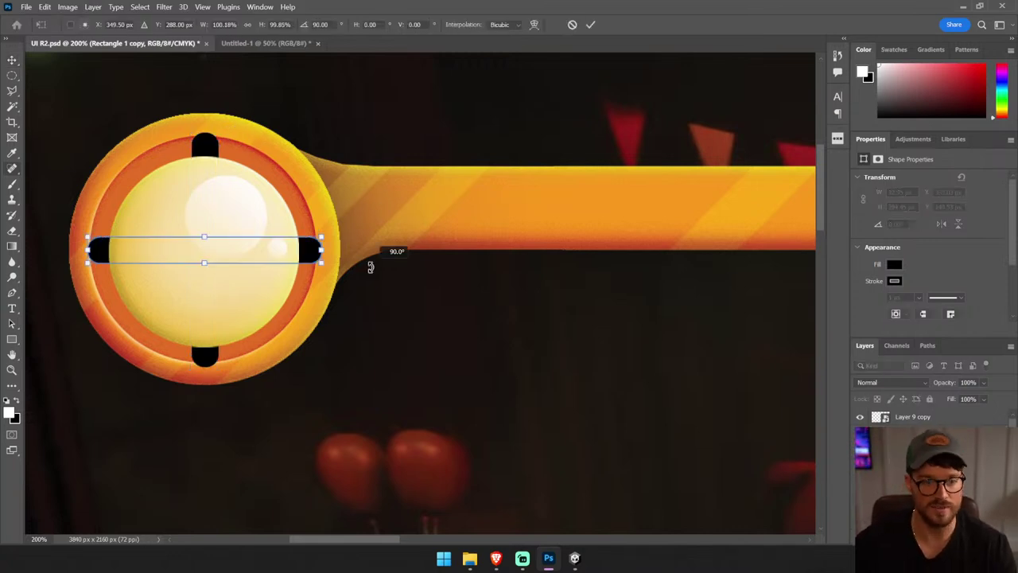
key("Return")
- Stretch both bars out into the ring and combine them into one smart object
left_click(915, 477, "shift")
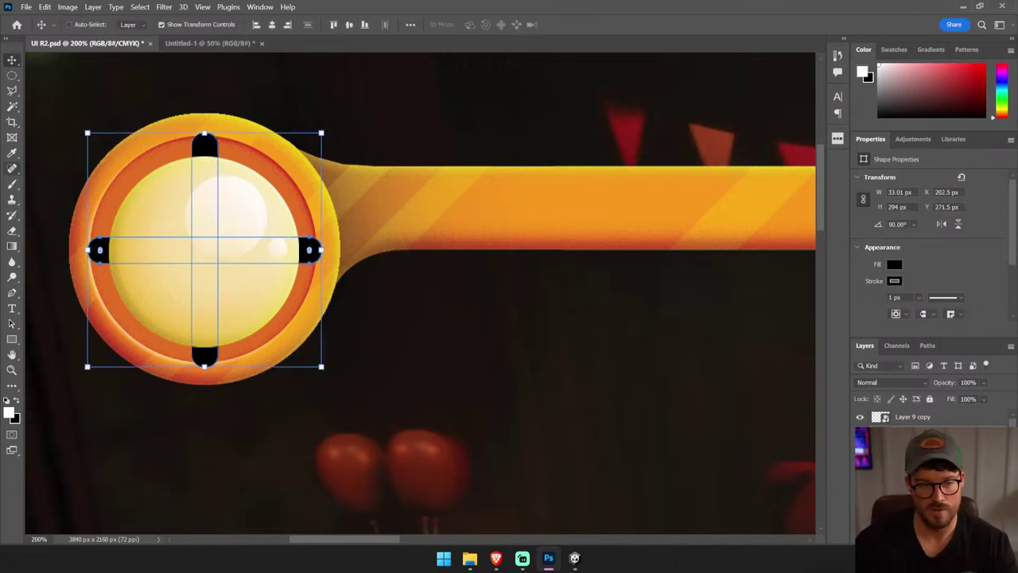
right_click(910, 416)
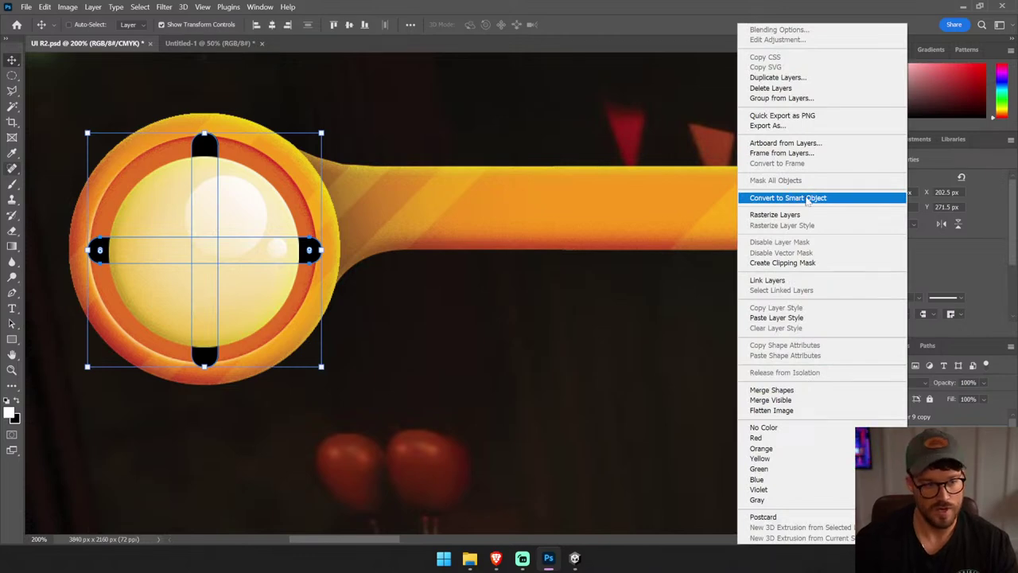
left_click(787, 197)
left_click_drag(205, 133, 203, 124)
left_click_drag(204, 362, 205, 367)
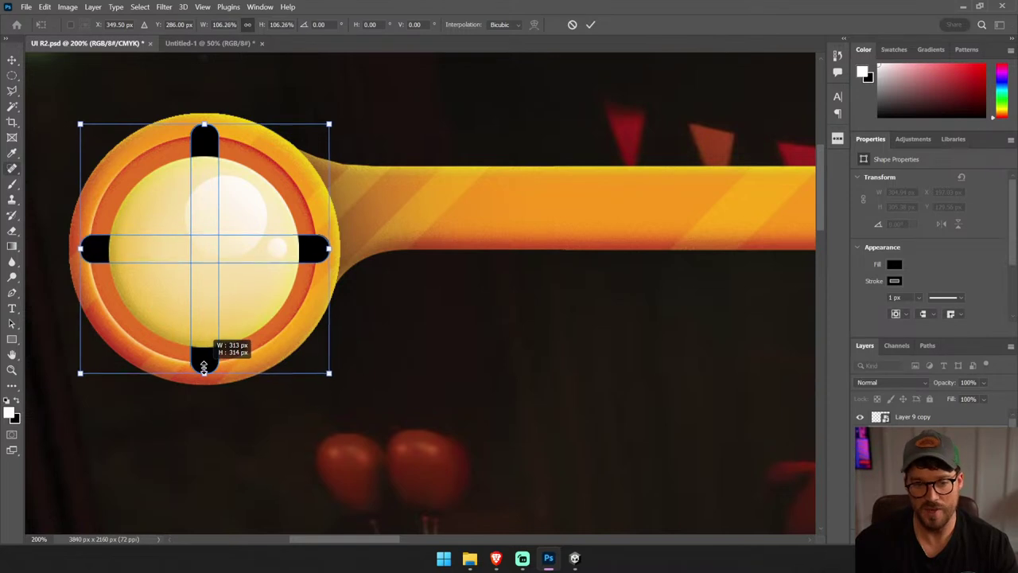
key("Return")
key("Left")
key("Left")
key("Left")
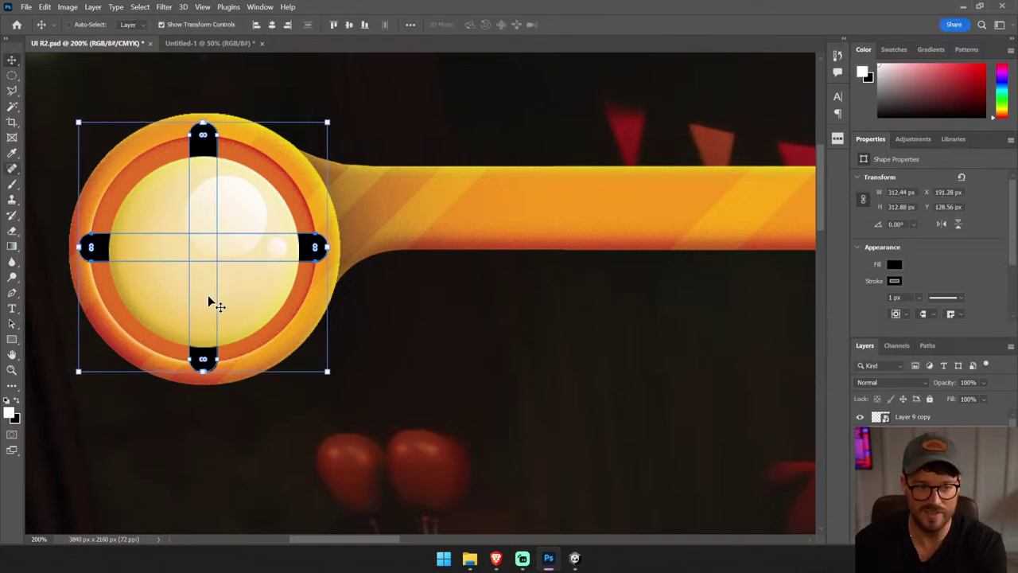
key("Up")
key("Up")
key("Up")
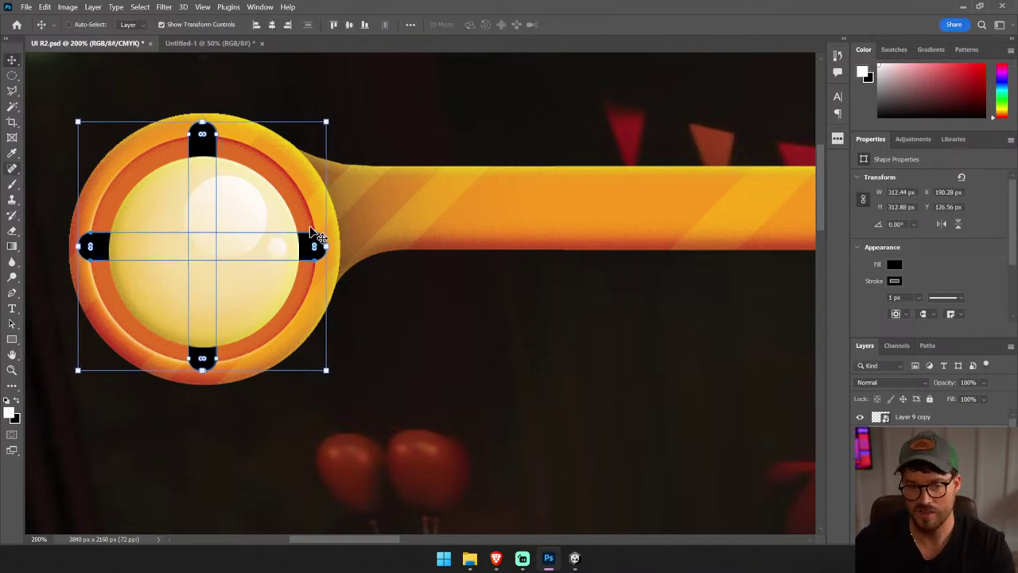
right_click(934, 417)
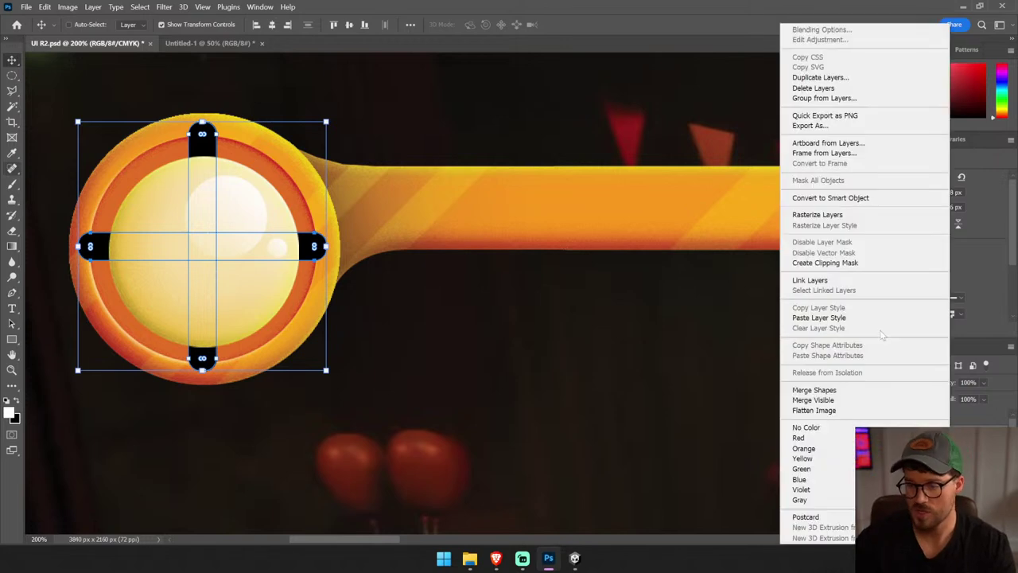
left_click(855, 199)
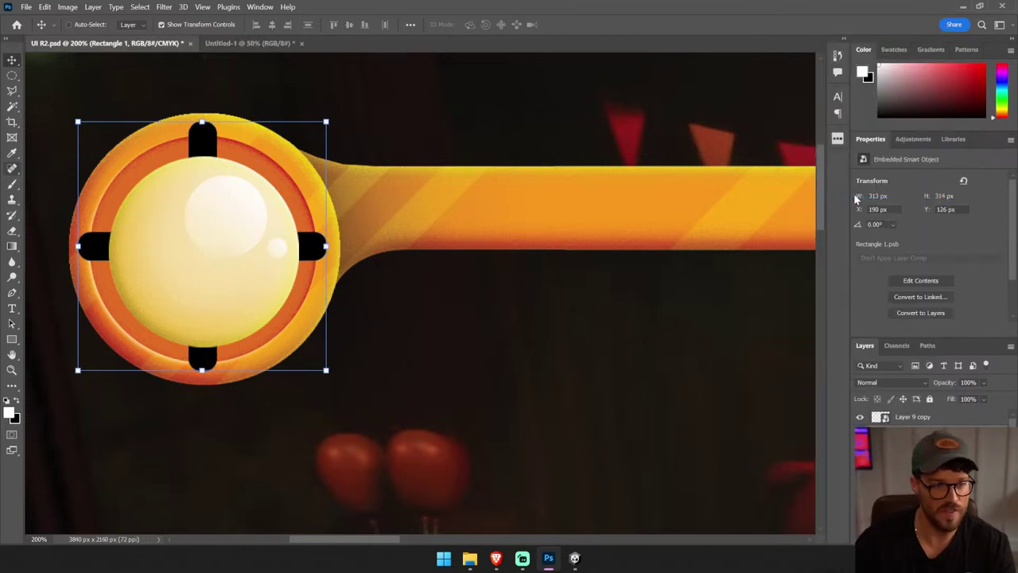
- Nudge the orb up 2 pixels and rotate the bars 45° onto the diagonals
left_click(253, 259, "ctrl")
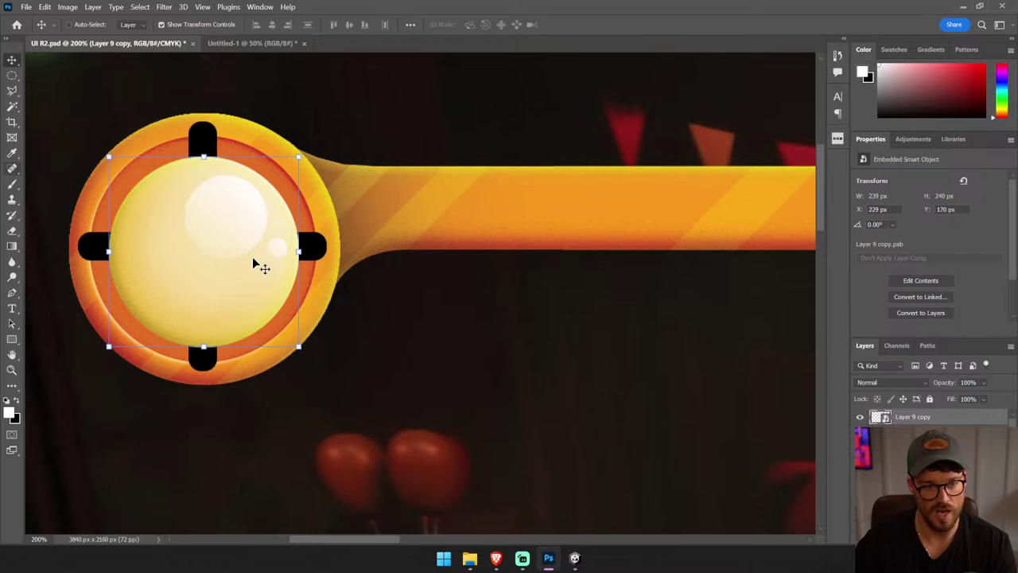
key("Up")
key("Up")
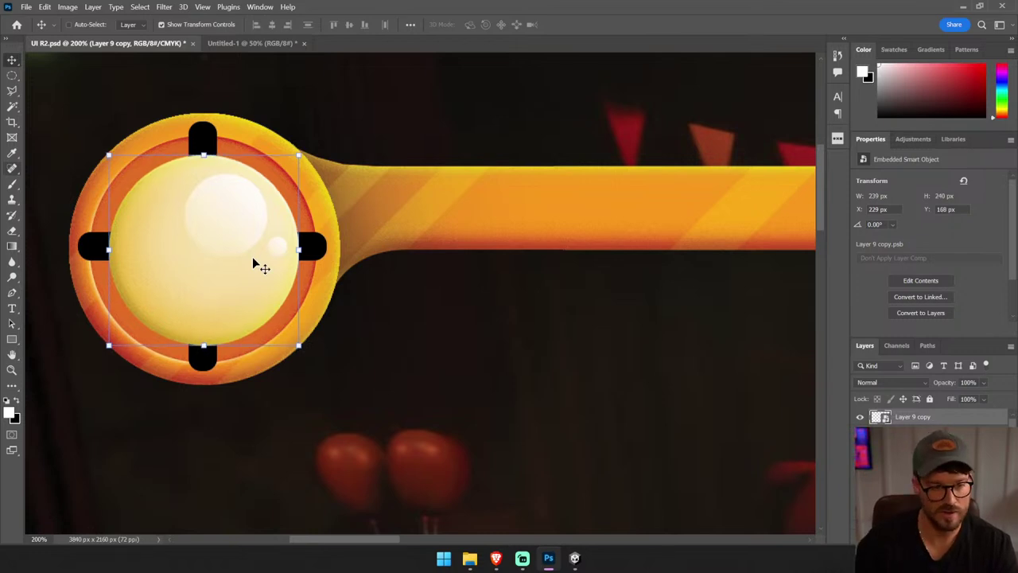
left_click(324, 248, "ctrl")
left_click_drag(334, 109, 318, 260)
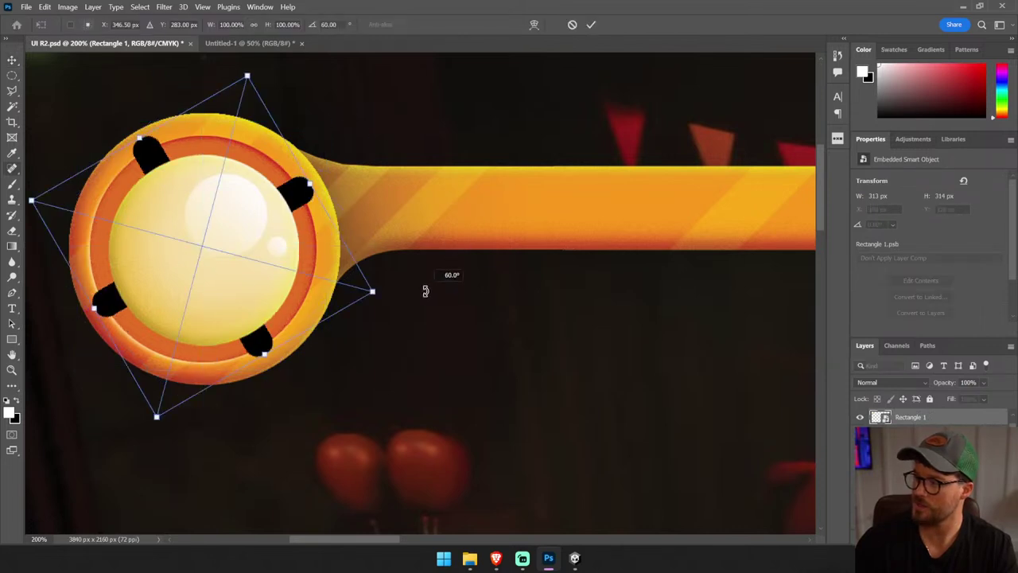
key("Return")
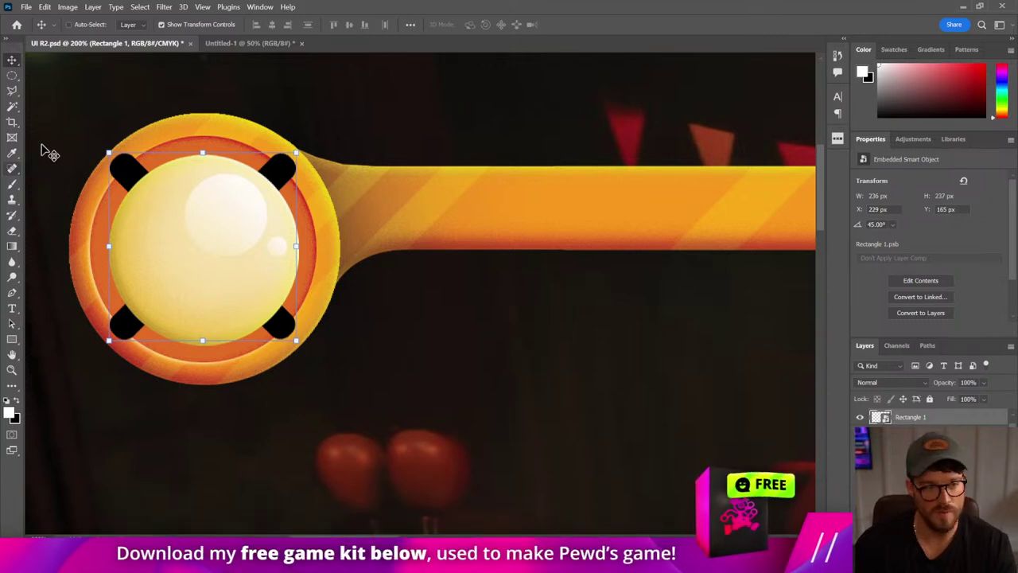
left_click(12, 75)
- Draw a circular selection over the orb's inner disc
left_click(67, 82)
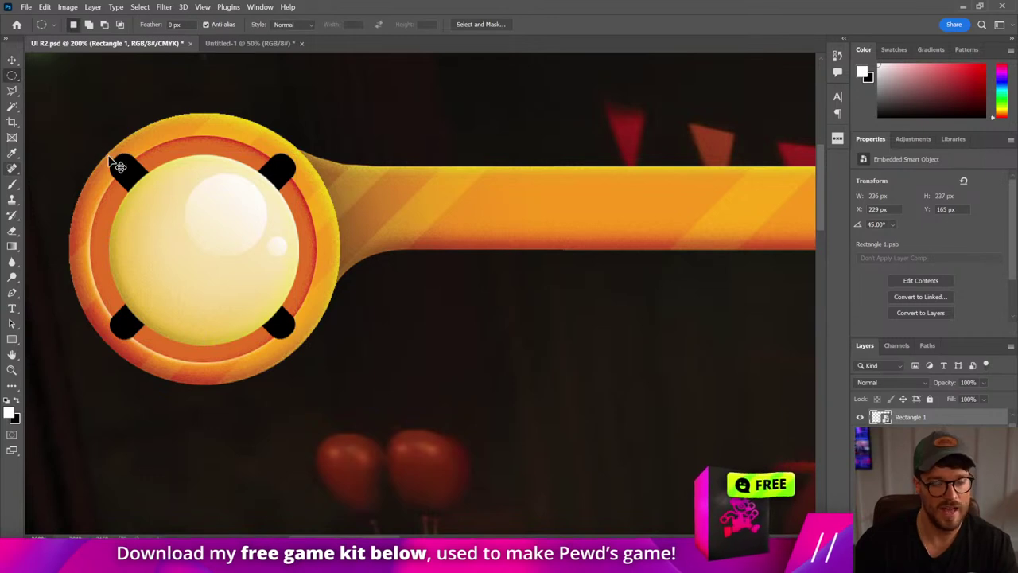
key("ctrl+z")
mouse_move(127, 149)
left_mouse_down()
mouse_move(389, 350)
mouse_move(233, 272)
mouse_move(337, 374)
mouse_move(303, 324)
mouse_move(324, 382)
mouse_move(295, 437)
mouse_move(320, 438)
left_mouse_up()
key("ctrl+d")
left_click_drag(219, 252, 211, 250)
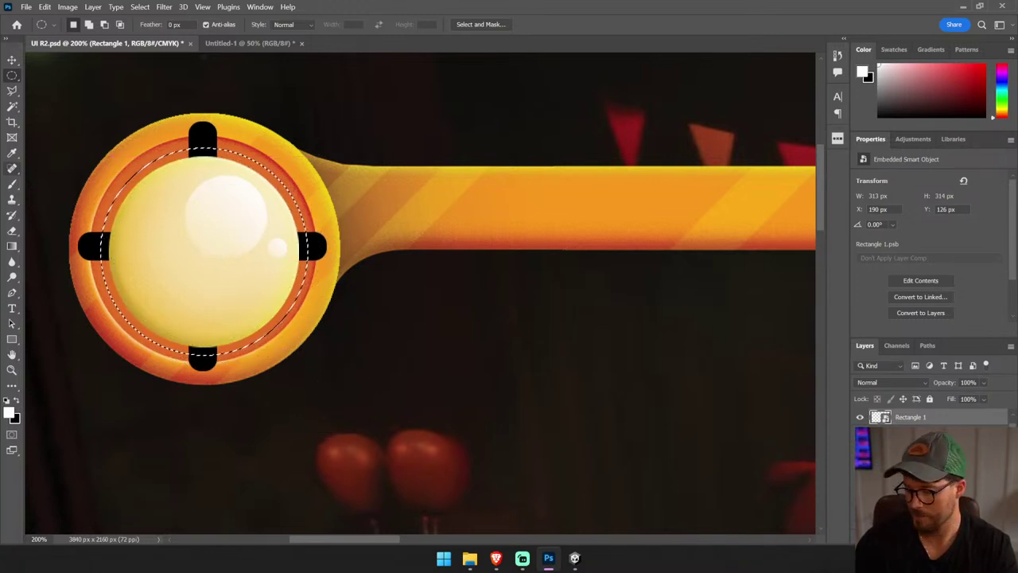
- Fill the circle solid black with the Gradient tool on a new layer, then deselect
key("ctrl+shift+alt+n")
key("g")
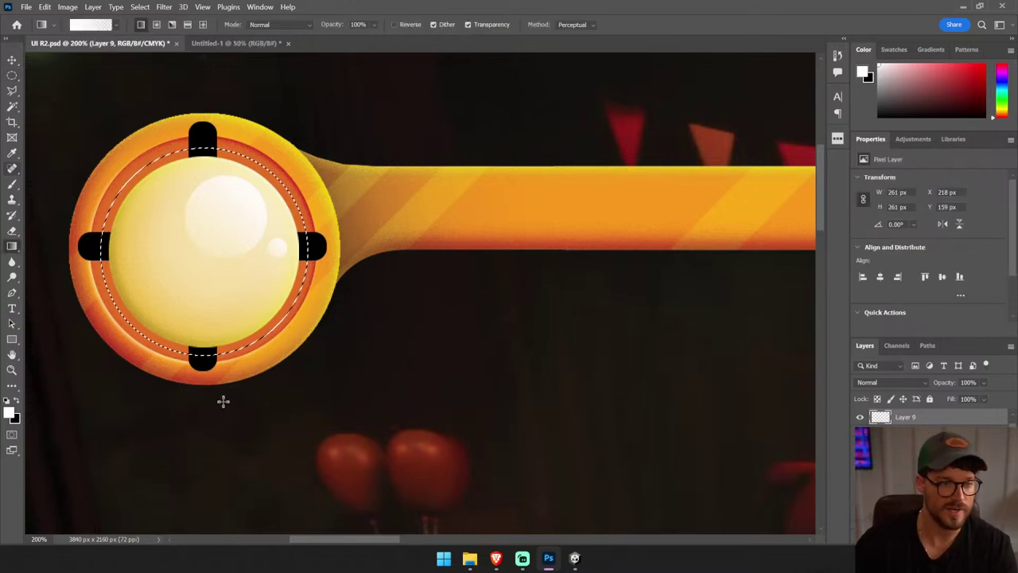
left_click_drag(222, 400, 55, 377)
left_click(17, 401)
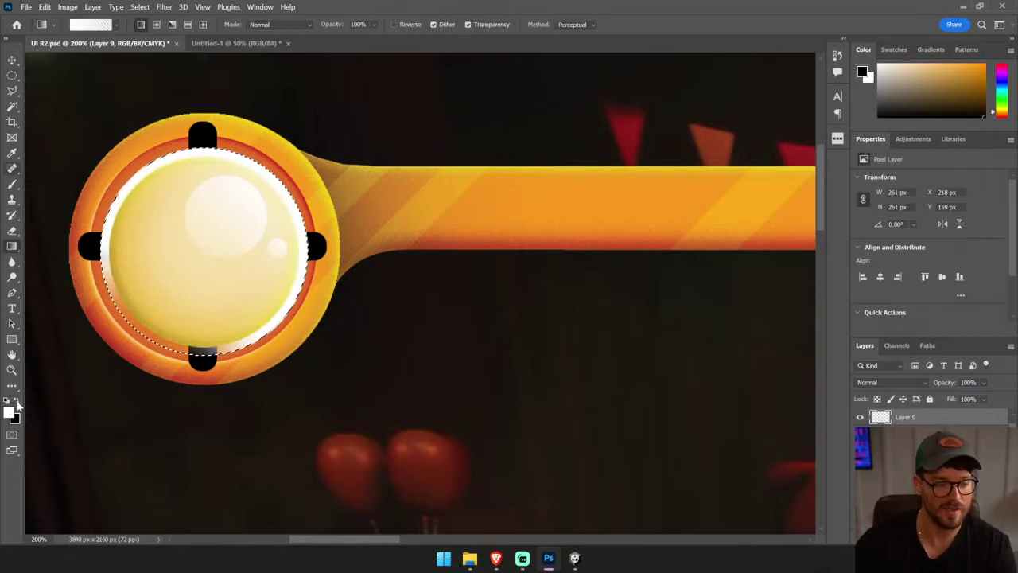
left_click_drag(193, 400, 170, 220)
key("ctrl+d")
key("z")
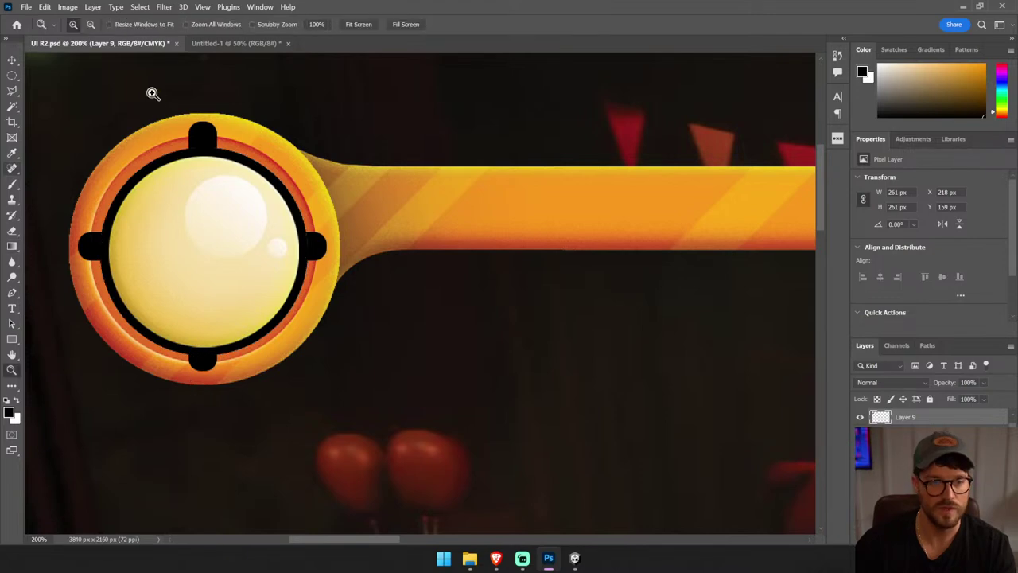
left_click_drag(181, 106, 325, 152)
- Lasso the gap beside the top tab along the ring and fill it black
left_click(12, 91)
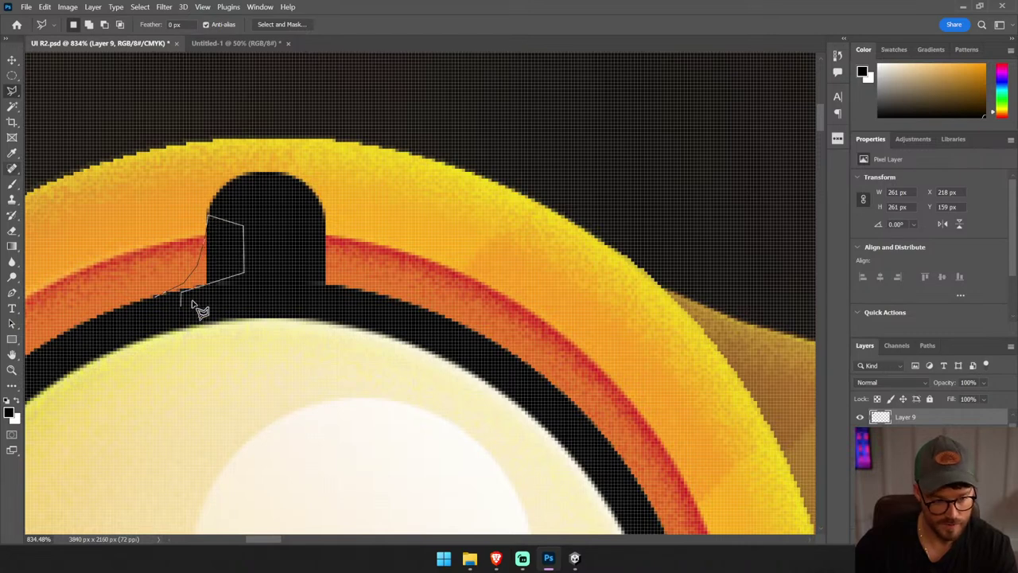
left_click_drag(181, 315, 133, 310)
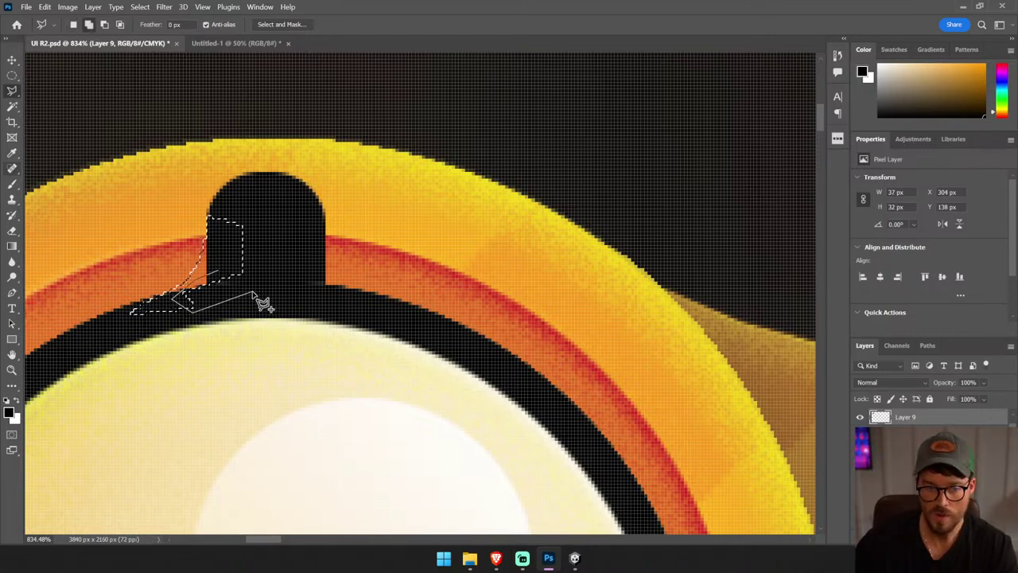
left_click_drag(262, 302, 234, 282)
key("g")
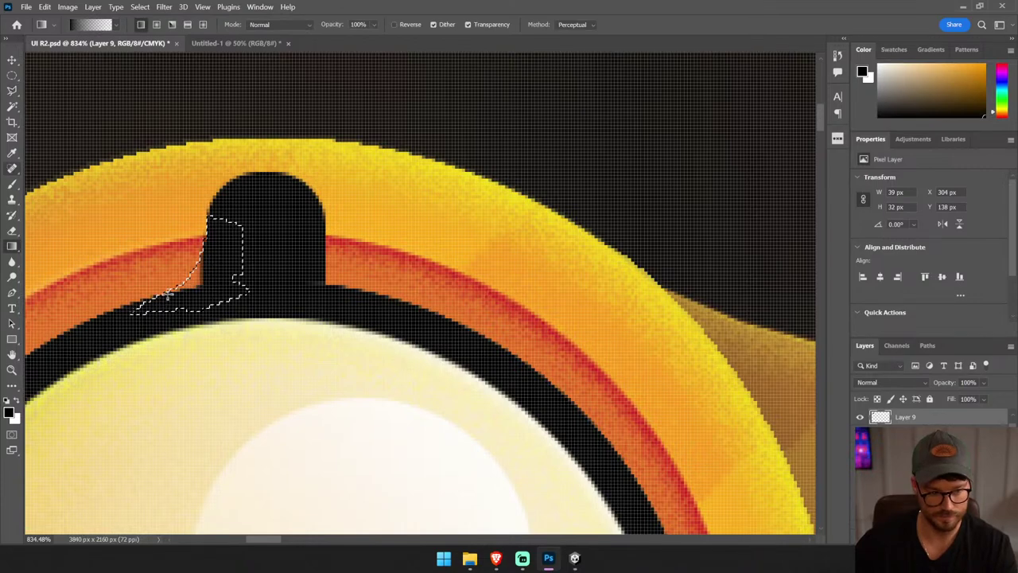
left_click_drag(167, 295, 162, 290)
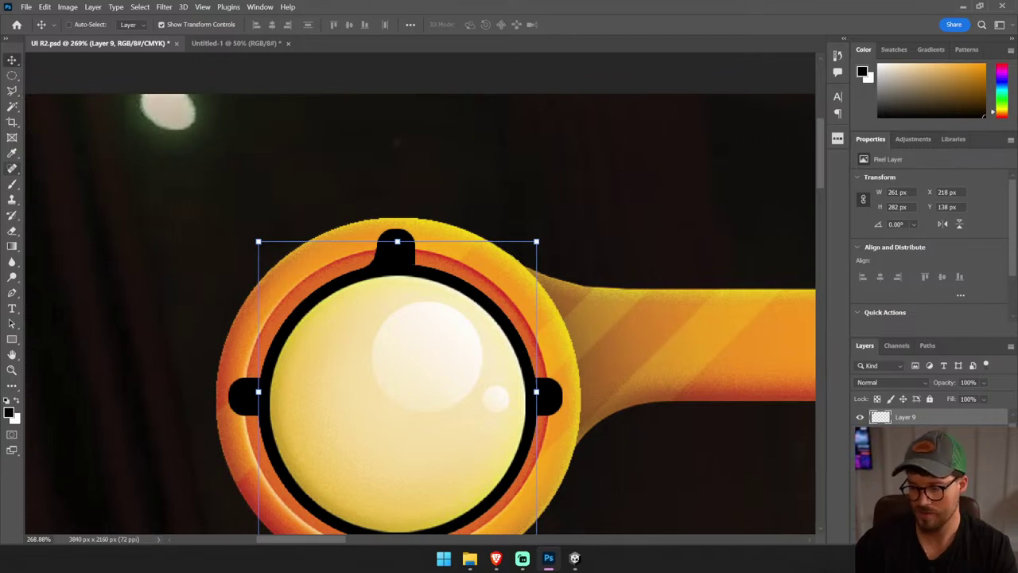
- Undo an accidental ring move and lasso the gap beside the left tab for filling
left_click_drag(483, 358, 477, 310)
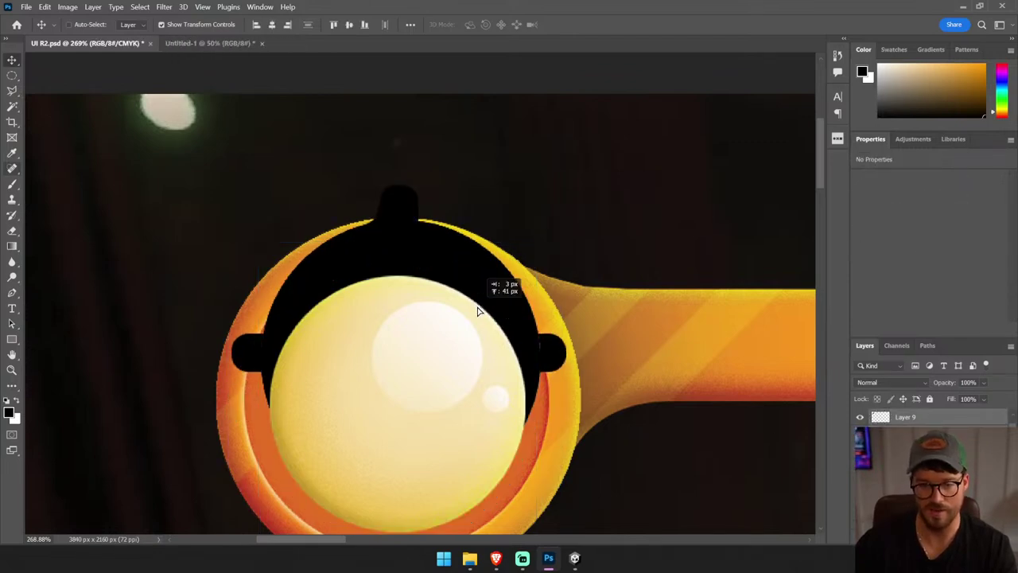
key("ctrl+z")
right_click(907, 449)
left_click(914, 400)
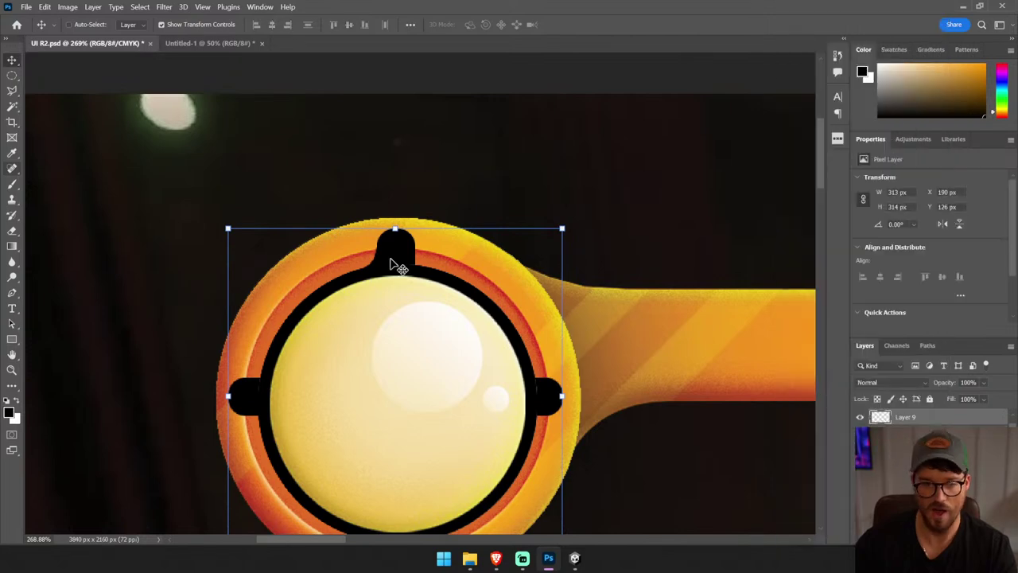
key("l")
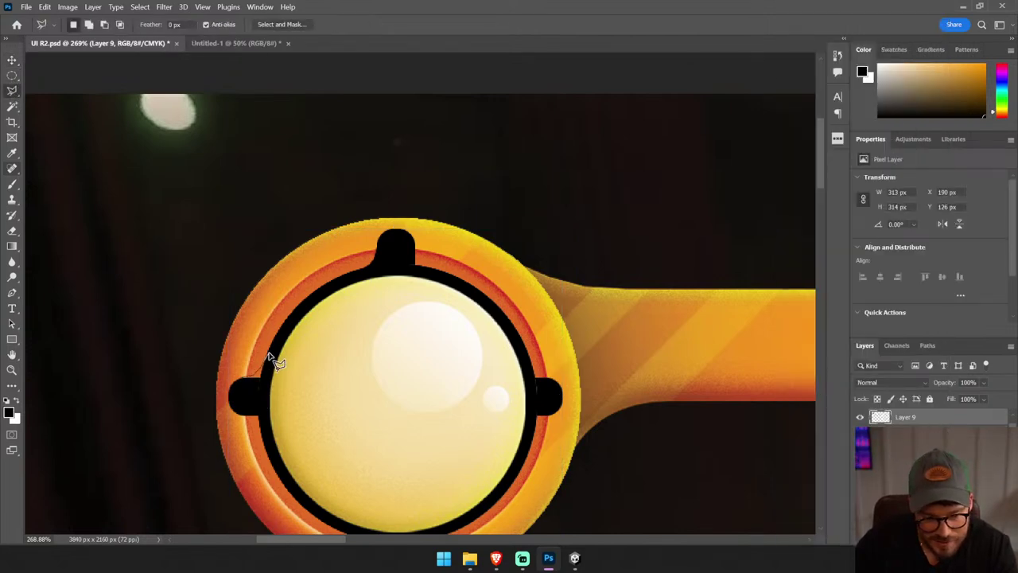
left_click(250, 400)
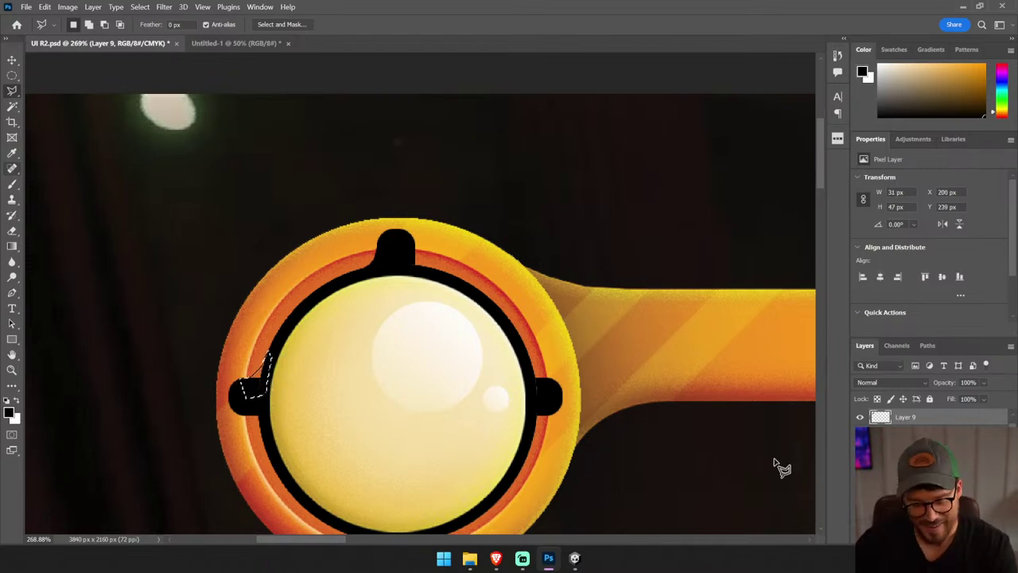
key("g")
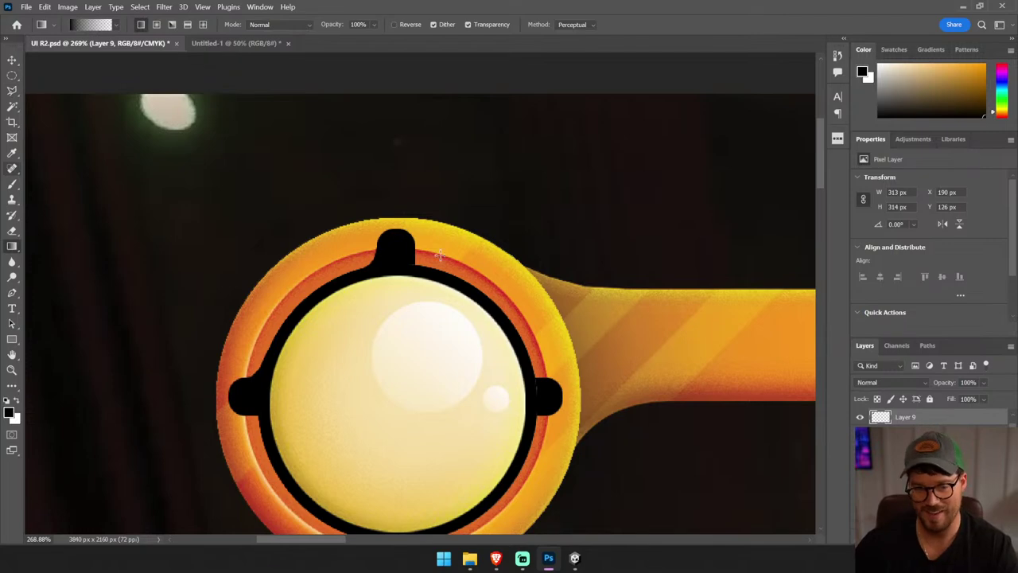
right_click(12, 77)
- Trim the black ring down to its upper-left quarter with a square marquee, inverse and delete
left_click(72, 76)
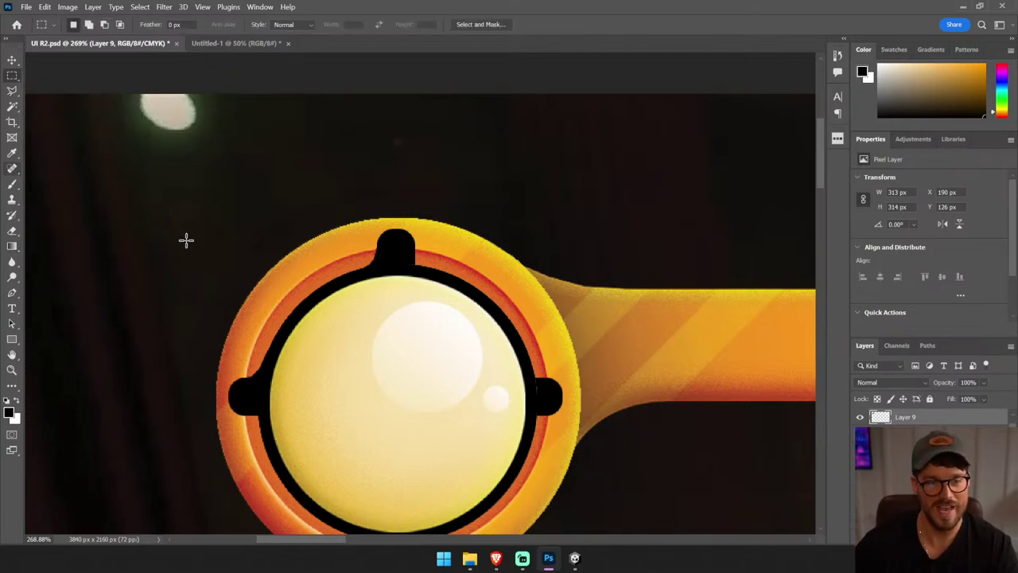
left_click_drag(154, 206, 403, 434)
left_click_drag(303, 376, 315, 336)
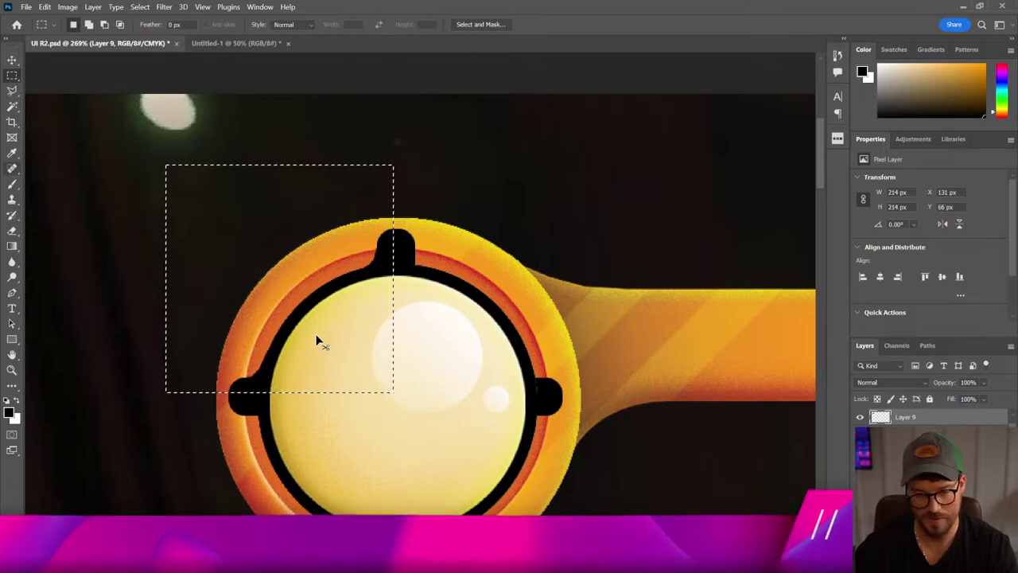
key("ctrl+shift+i")
key("Delete")
key("ctrl+d")
- Duplicate and mirror the quarter as the right half, then merge both into an arch
key("v")
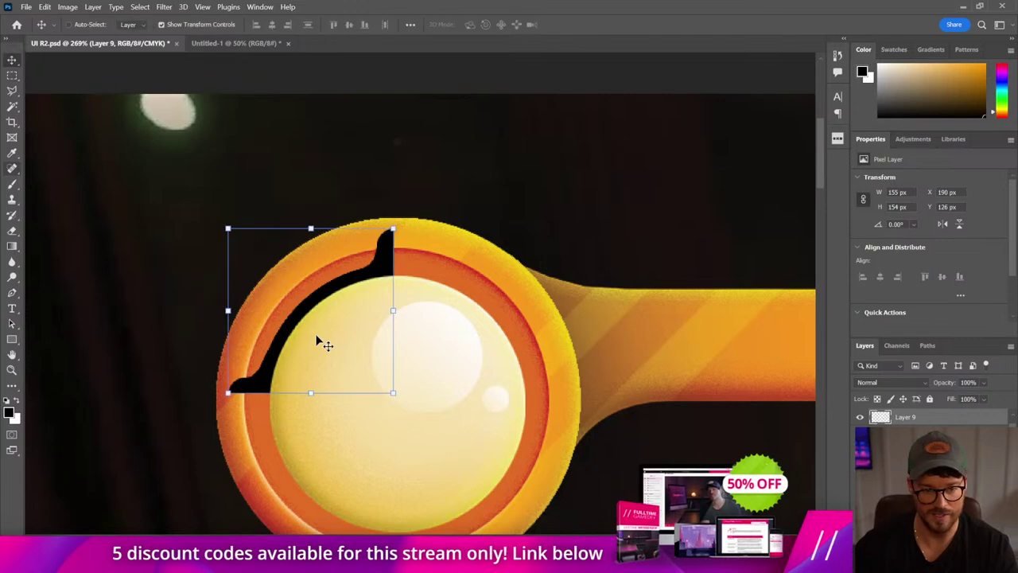
left_click_drag(367, 295, 436, 295)
key("ctrl+t")
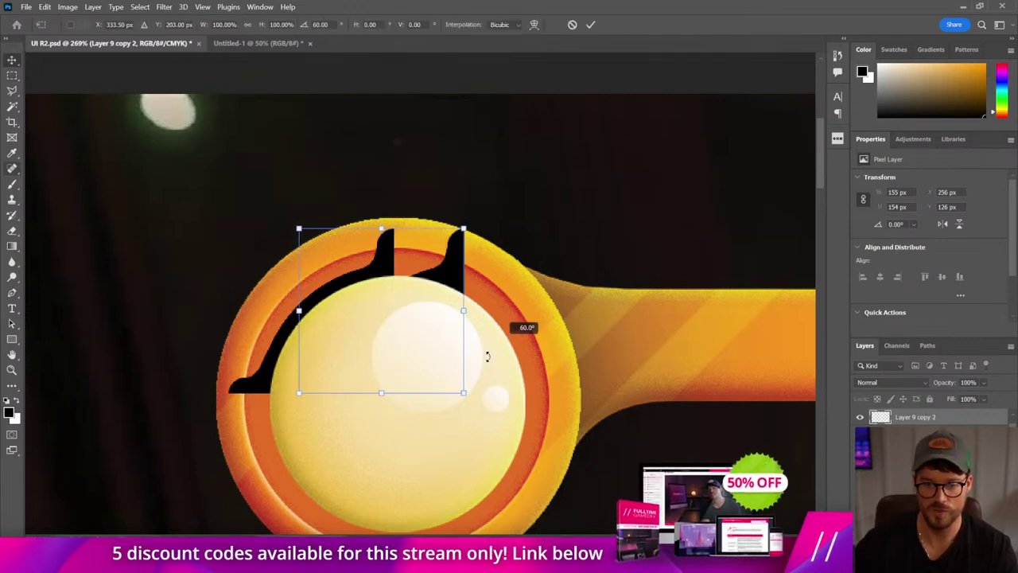
left_click_drag(486, 355, 455, 385)
left_click_drag(357, 342, 452, 340)
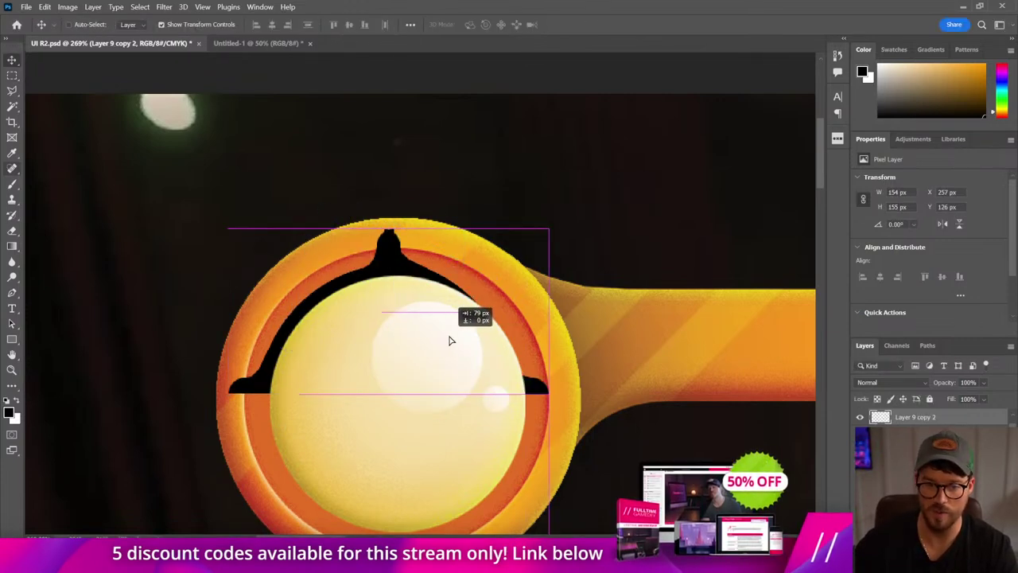
left_click(365, 288, "shift")
right_click(915, 417)
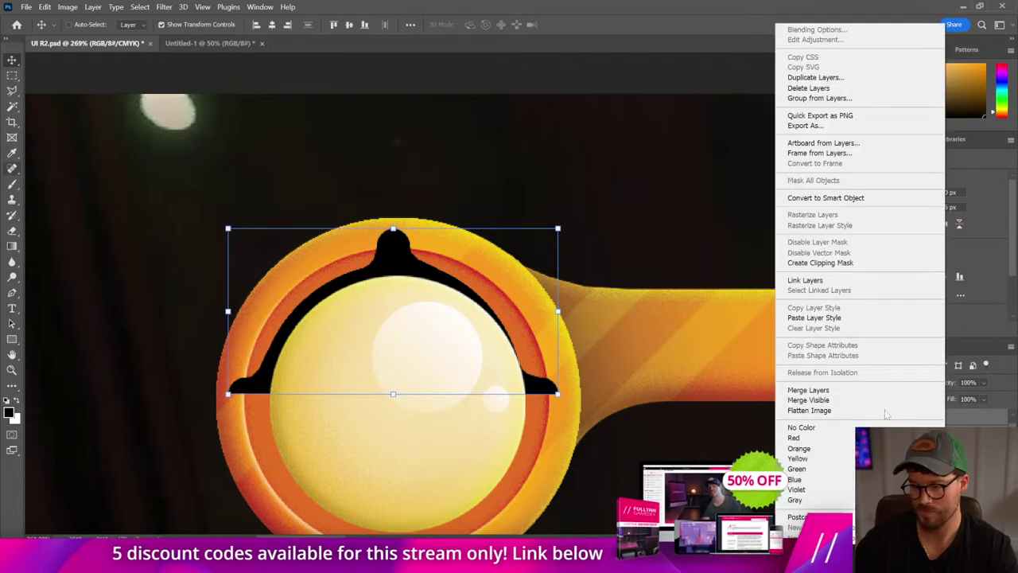
left_click(803, 391)
- Duplicate the arch, rotate it 180° to the bottom, and merge into a full ring
left_click_drag(535, 374, 534, 413)
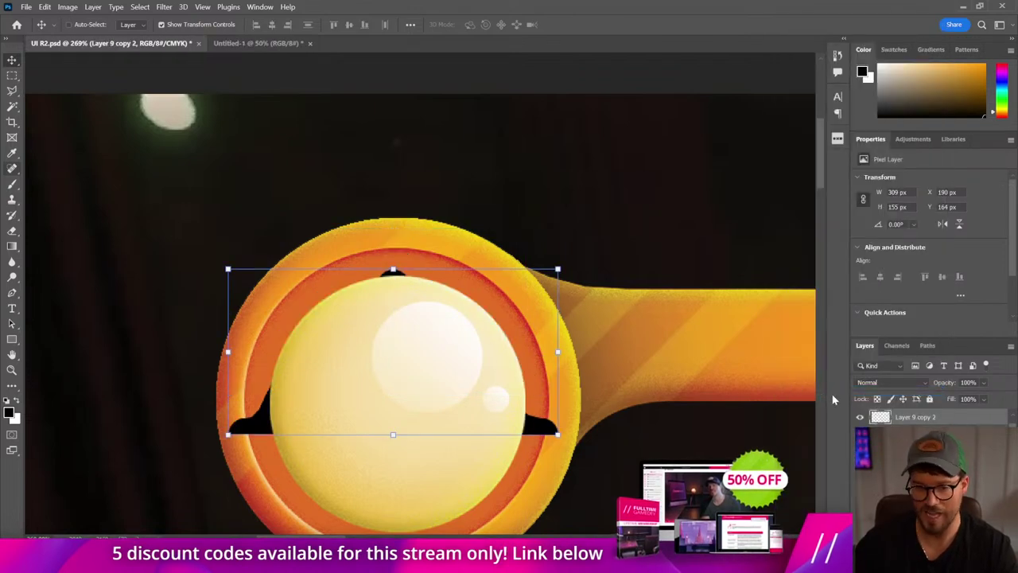
key("ctrl+z")
left_click_drag(409, 299, 409, 325)
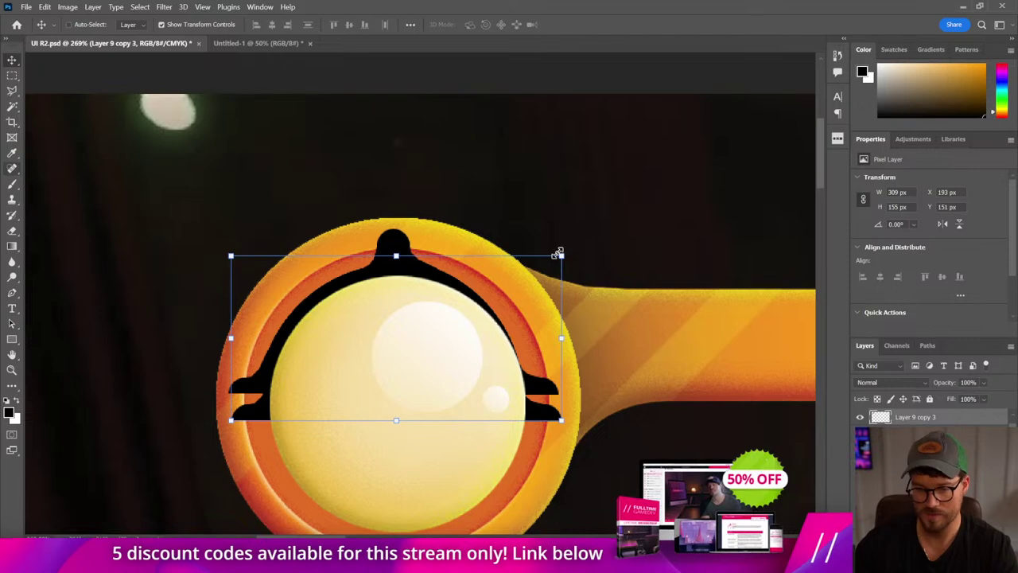
mouse_move(573, 250)
left_mouse_down()
mouse_move(347, 382)
mouse_move(325, 372)
left_mouse_up()
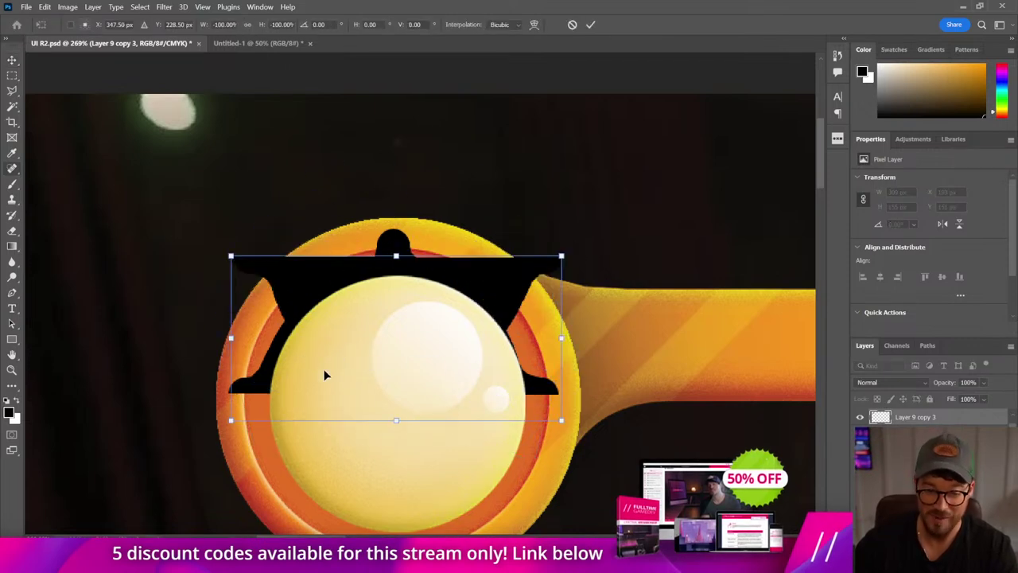
key("Return")
left_click_drag(395, 307, 461, 441)
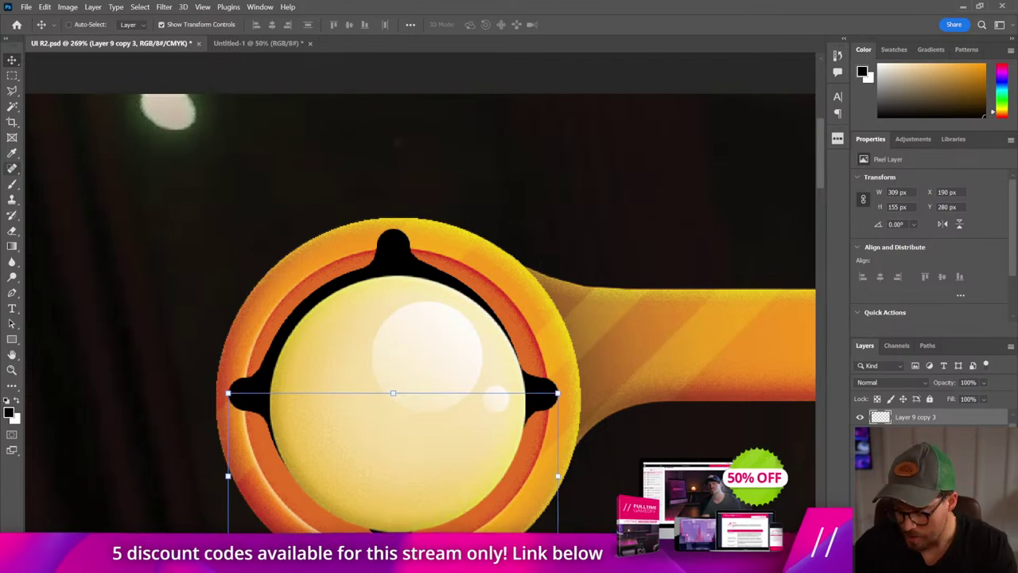
left_click(915, 434, "ctrl")
right_click(926, 416)
left_click(824, 391)
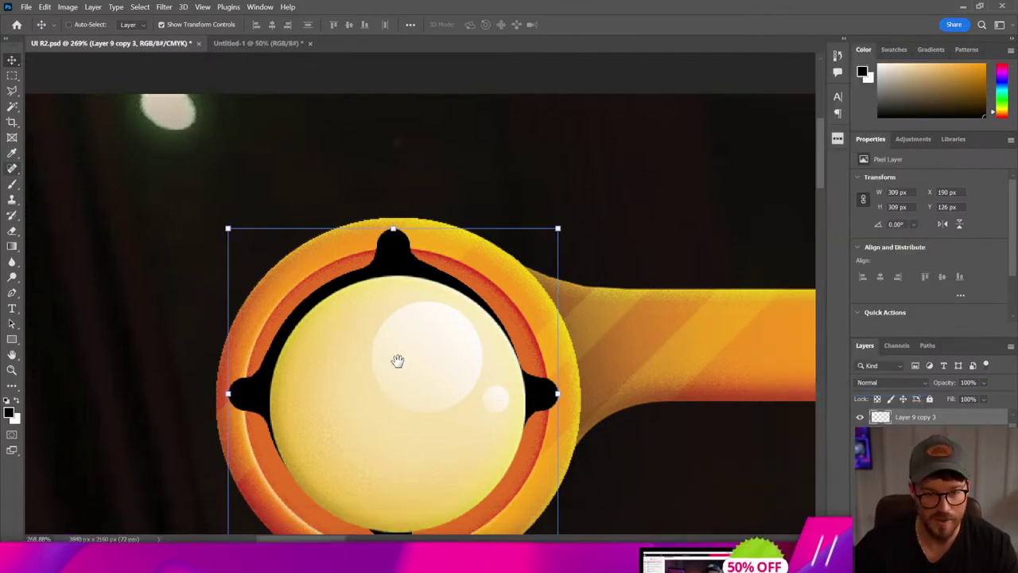
- At 200% zoom, scale the ring up to about 328 px and nudge it to centre
left_click_drag(397, 357, 405, 318)
key("ctrl+minus")
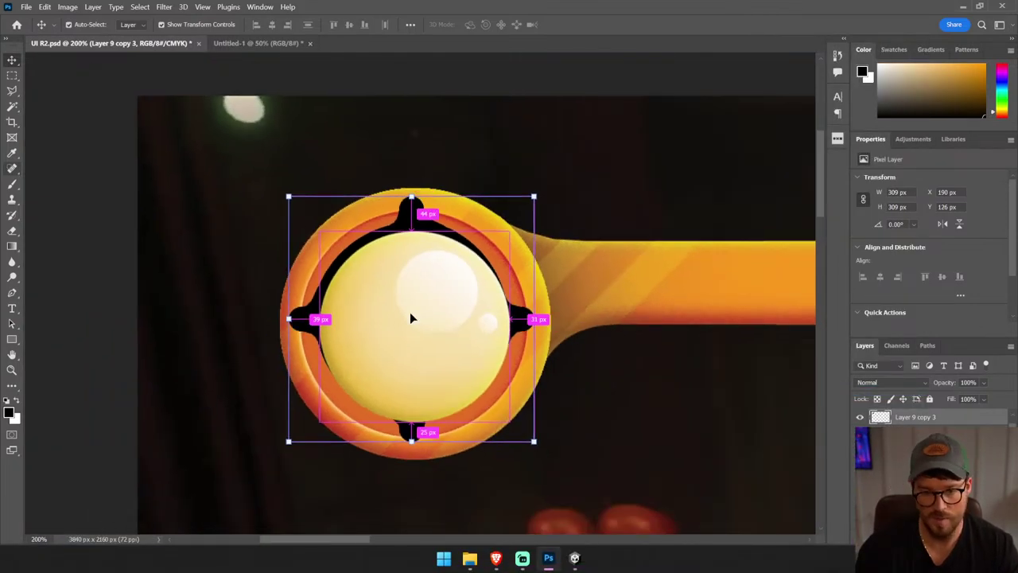
left_click_drag(533, 437, 549, 455)
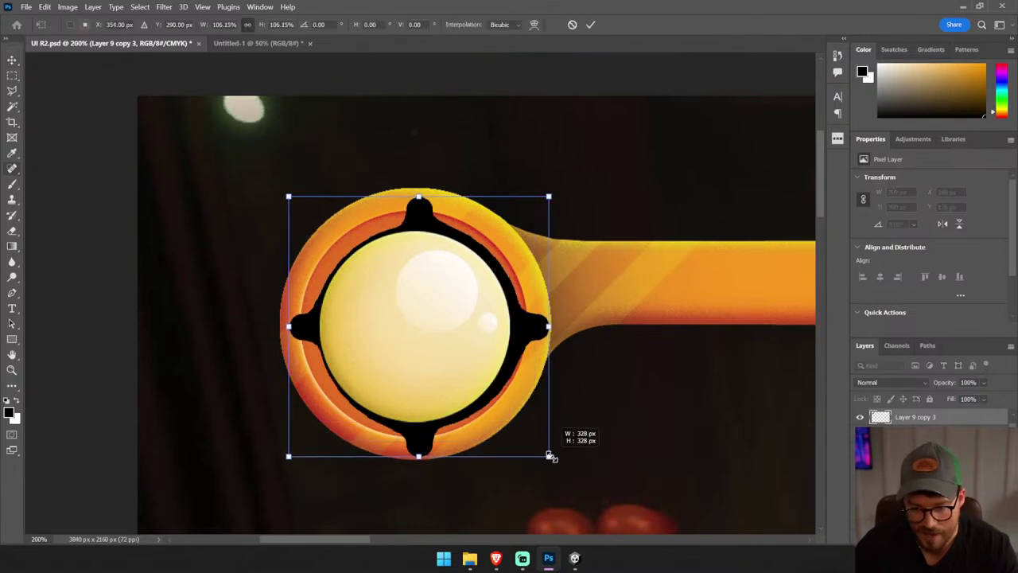
key("Return")
left_click_drag(493, 380, 484, 370)
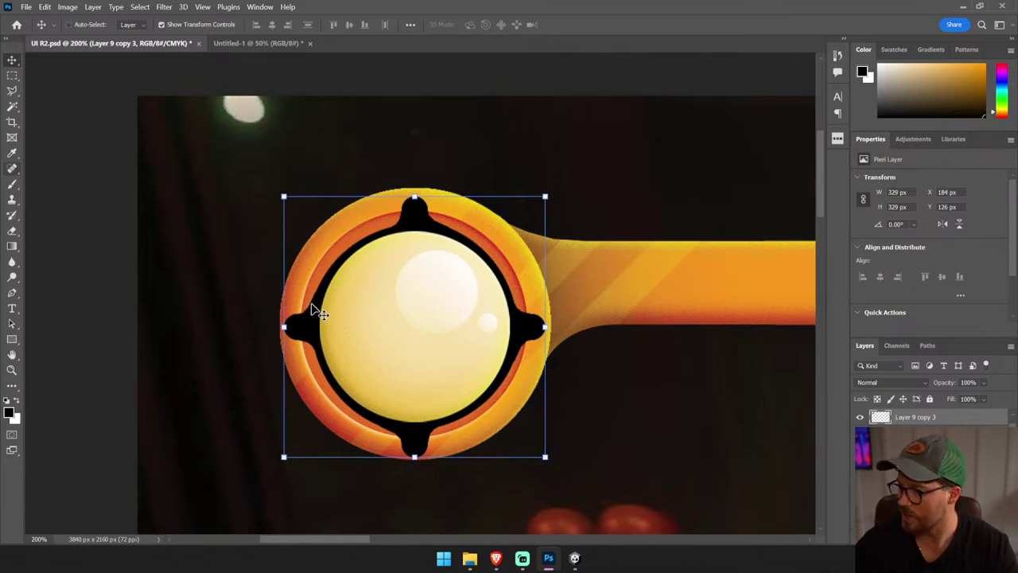
- Step back through History to the single quarter piece and zoom in on its edge
key("ctrl+z")
key("ctrl+z")
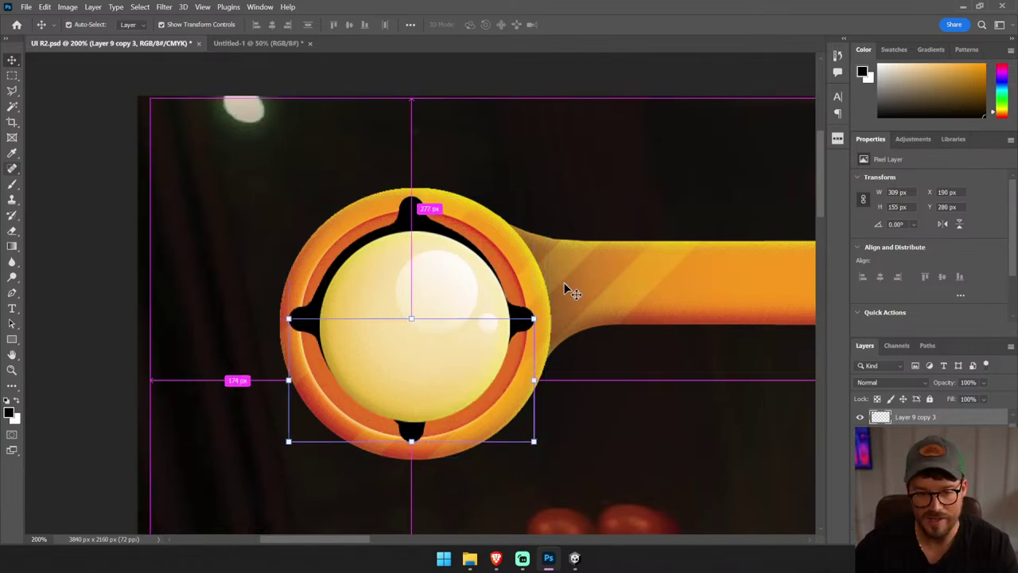
key("ctrl+z")
key("ctrl+z")
key("ctrl+z")
key("ctrl+z")
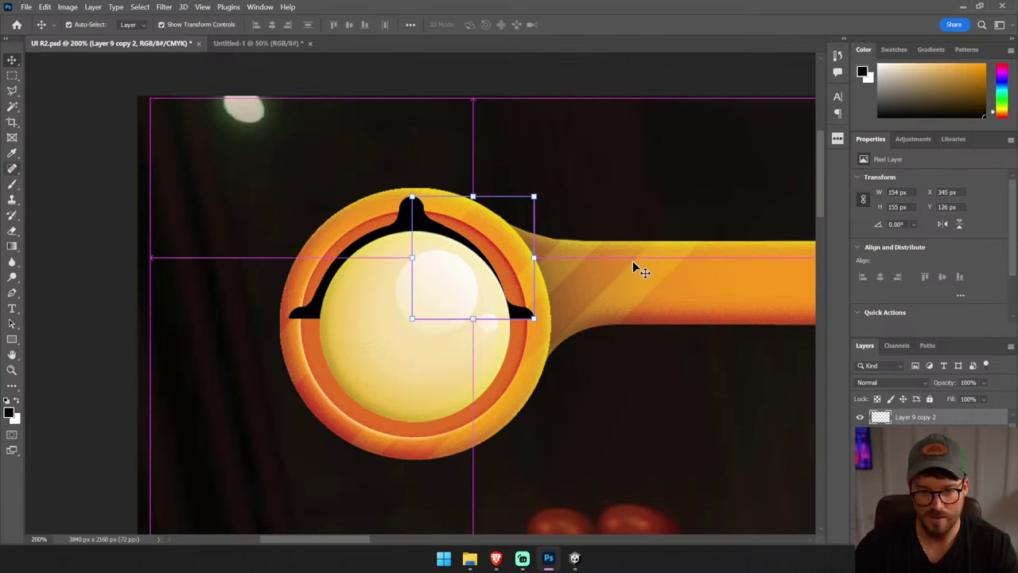
key("ctrl+z")
key("ctrl+z")
key("ctrl+z")
key("ctrl+z")
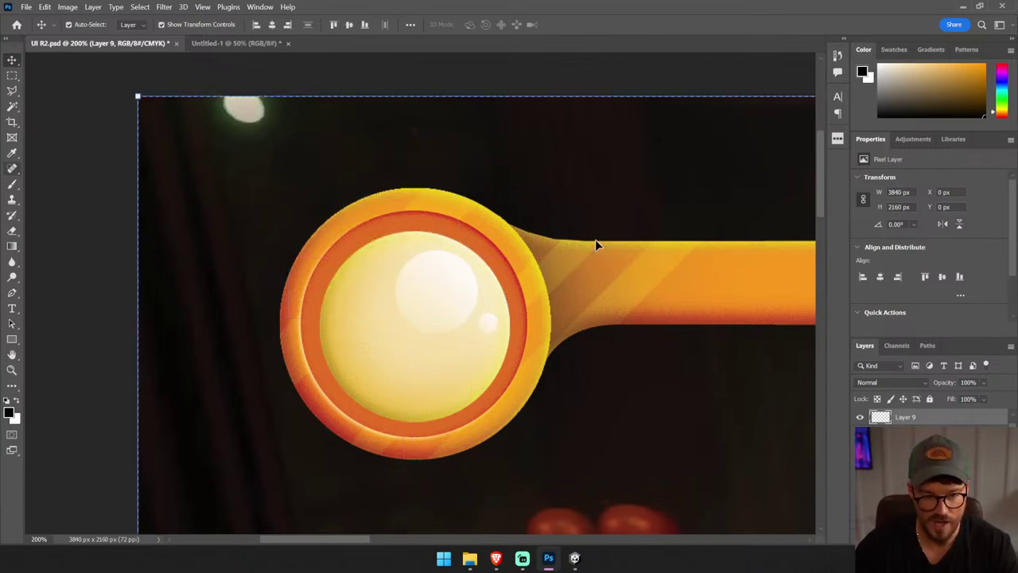
left_click(44, 6)
left_click(79, 29)
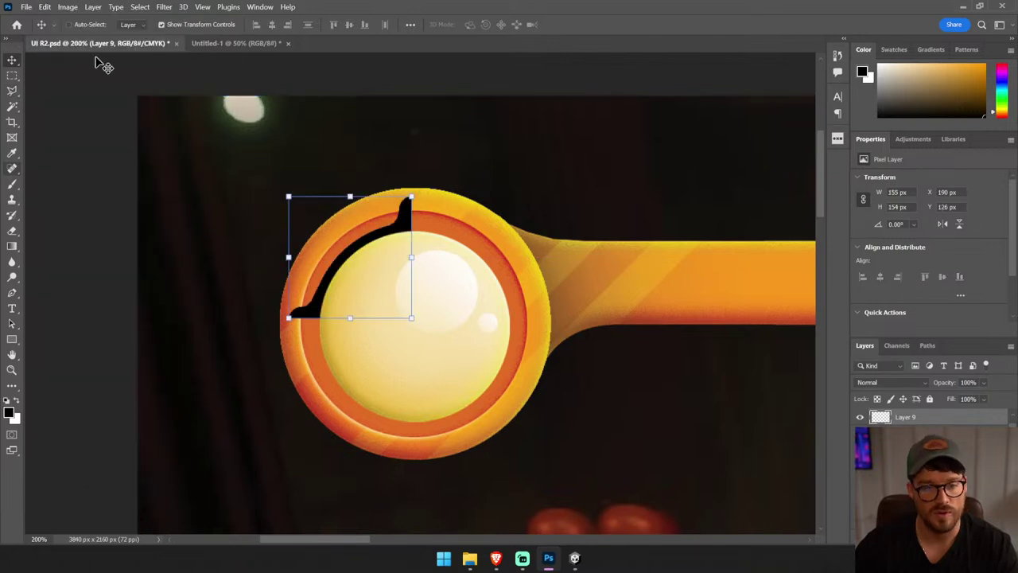
key("z")
left_click_drag(295, 312, 338, 305)
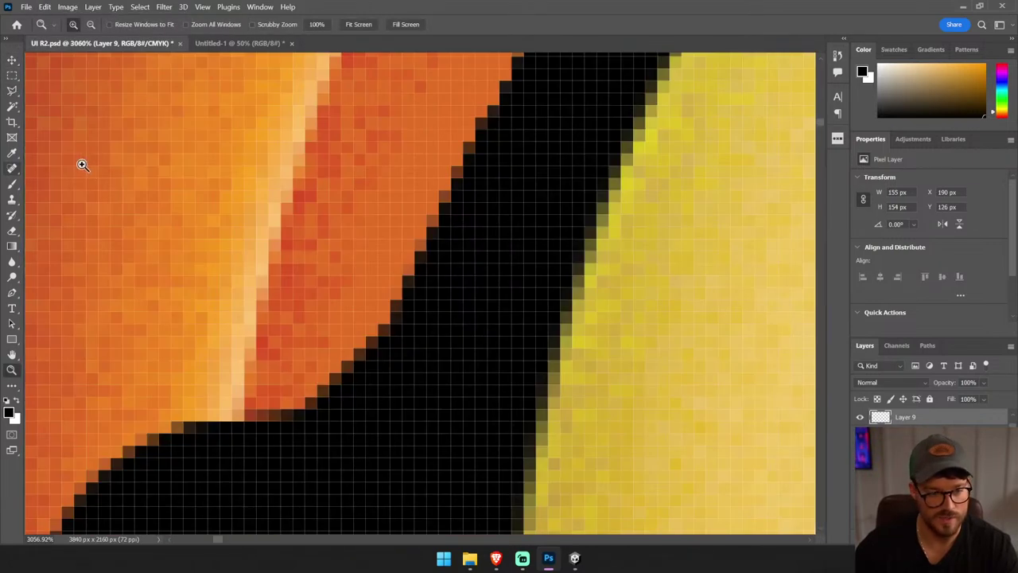
- Remove the unwanted lower arc from the quarter piece with a polygonal lasso selection
left_click(12, 91)
key("ctrl+0")
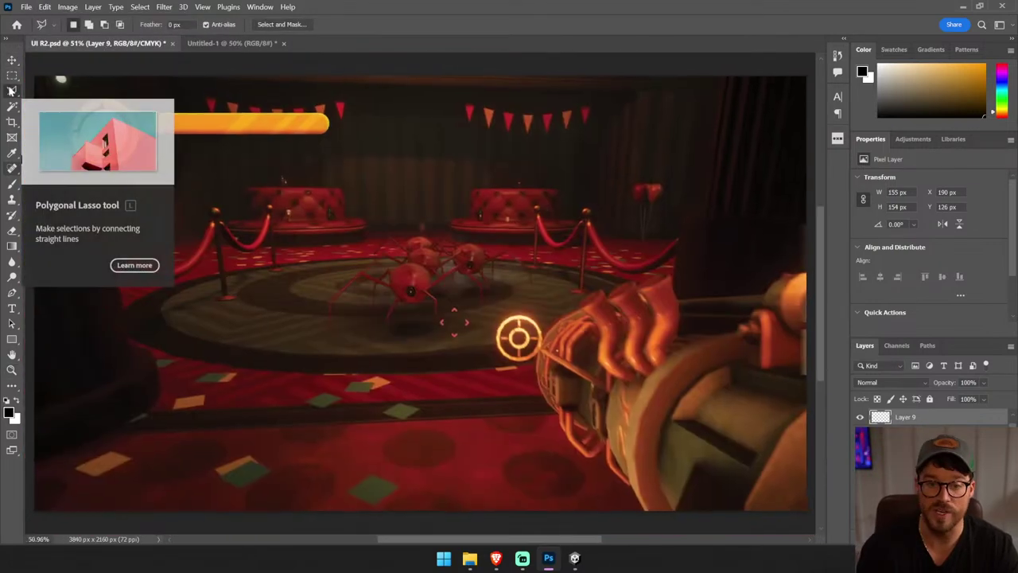
key("z")
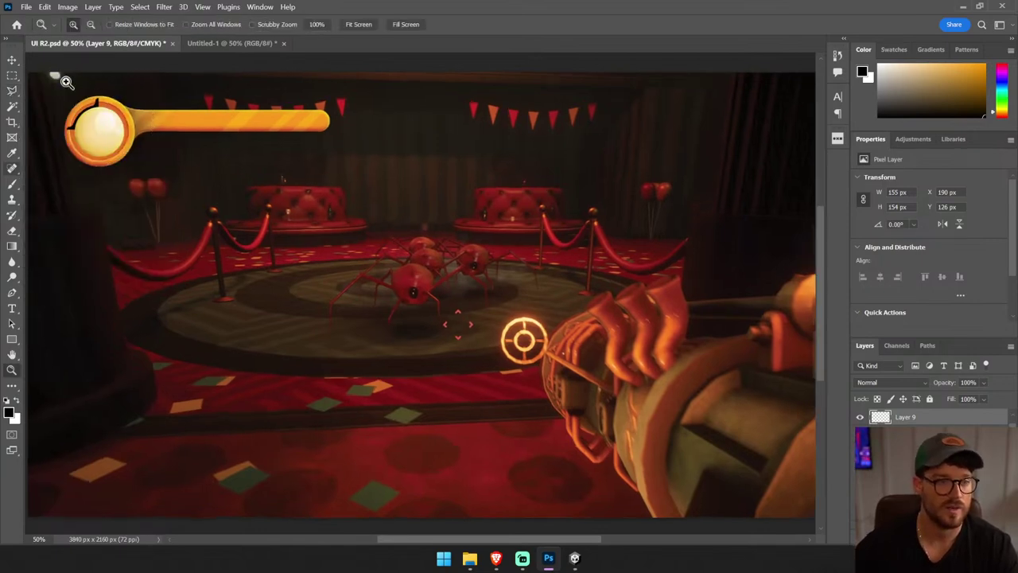
scroll(56, 85, "up", 5)
left_click(12, 90)
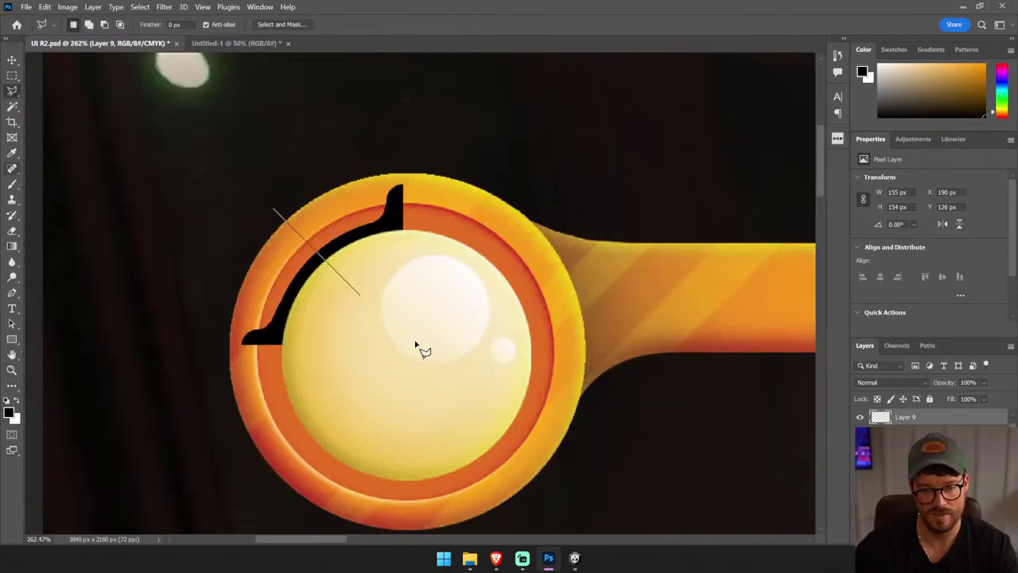
double_click(165, 215)
left_click_drag(212, 240, 210, 251)
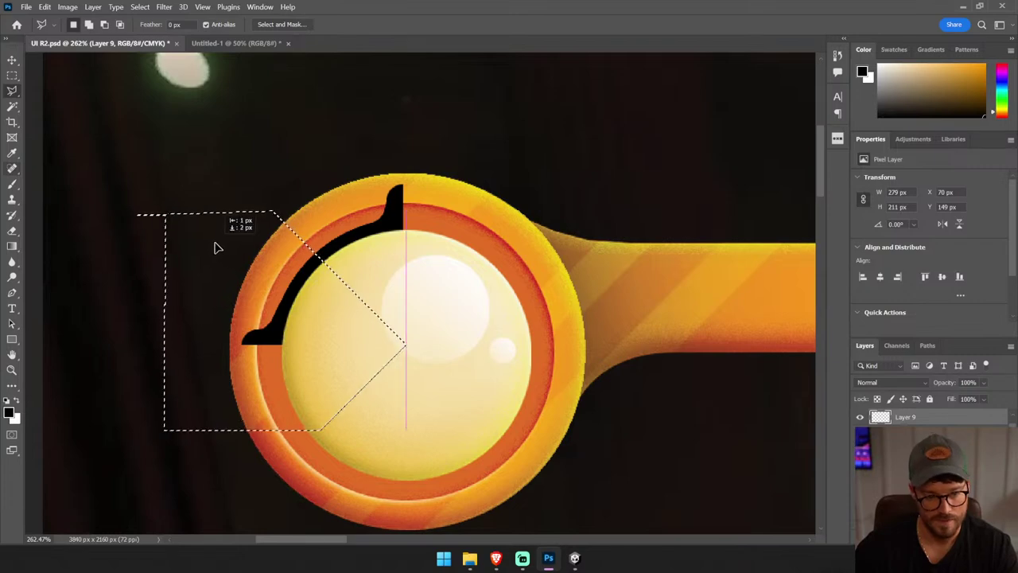
key("ctrl+d")
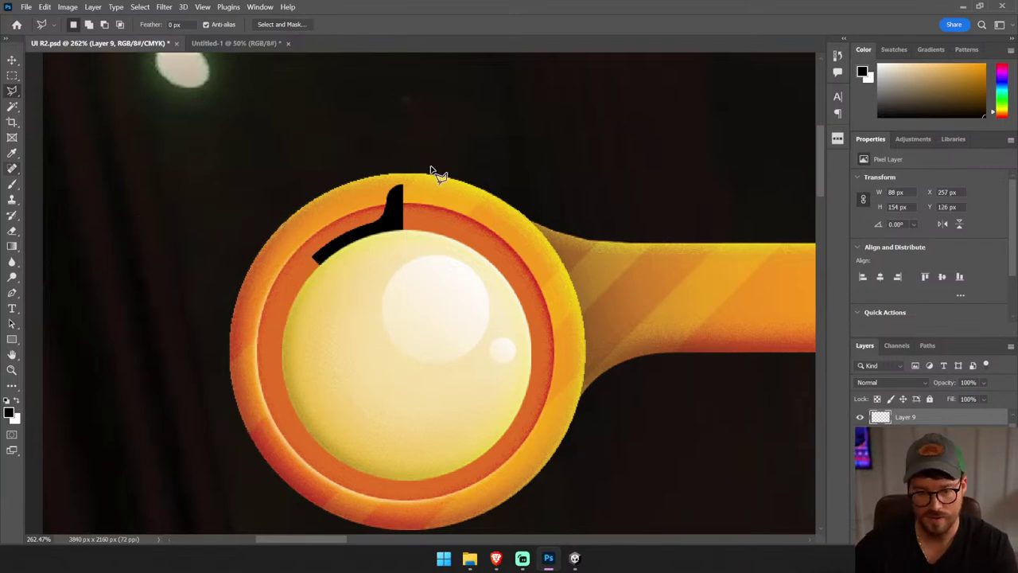
- Copy the notch, flip it horizontally, rotate it 90°, and place it on the ring's left side
key("v")
left_click(50, 6)
mouse_move(62, 262)
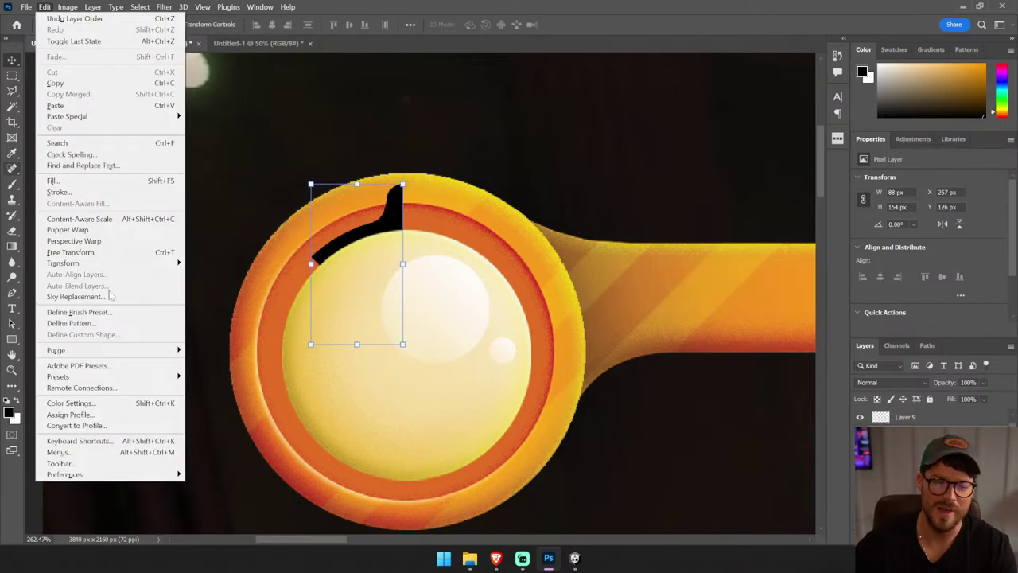
left_click(249, 466)
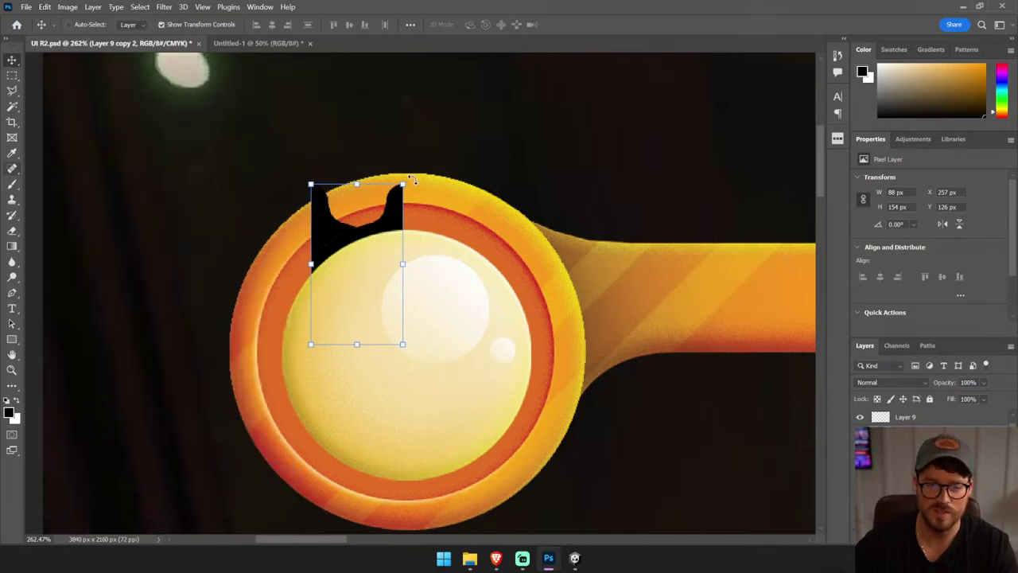
mouse_move(415, 185)
left_mouse_down()
mouse_move(314, 169)
mouse_move(255, 196)
left_mouse_up()
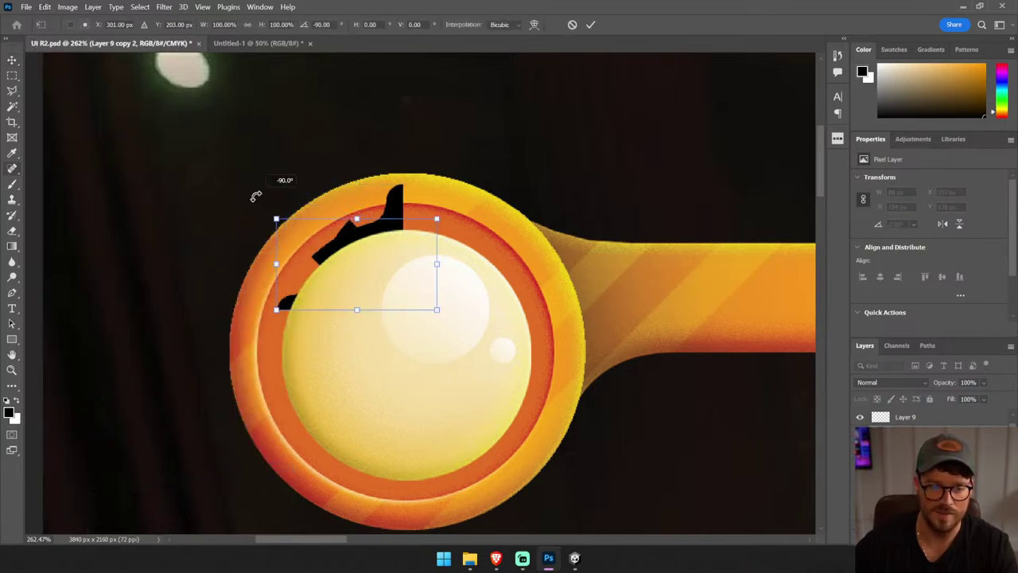
key("Return")
left_click_drag(387, 273, 347, 309)
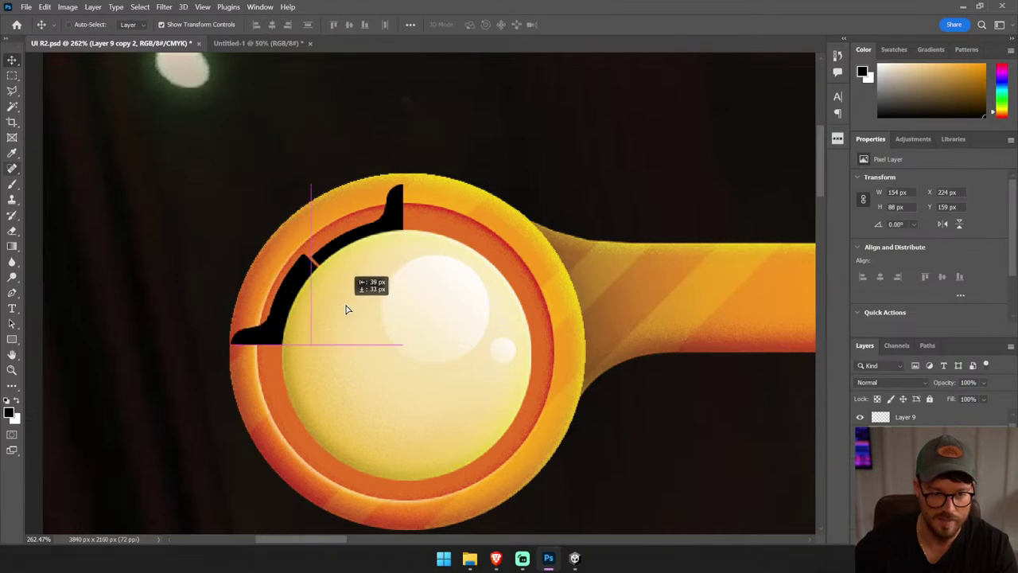
key("Left")
key("Left")
key("Left")
key("Down")
key("Down")
key("Down")
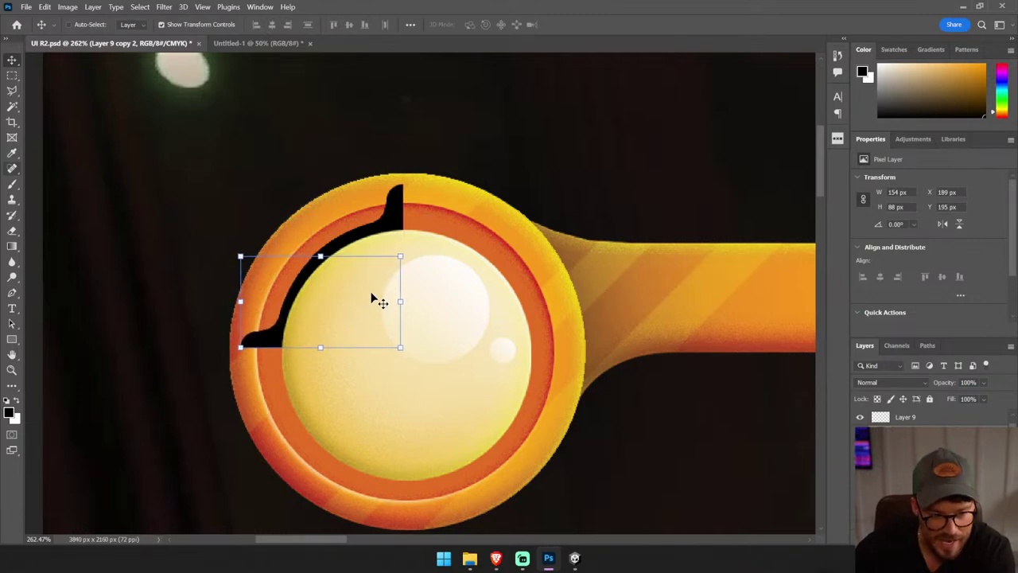
key("Down")
key("Down")
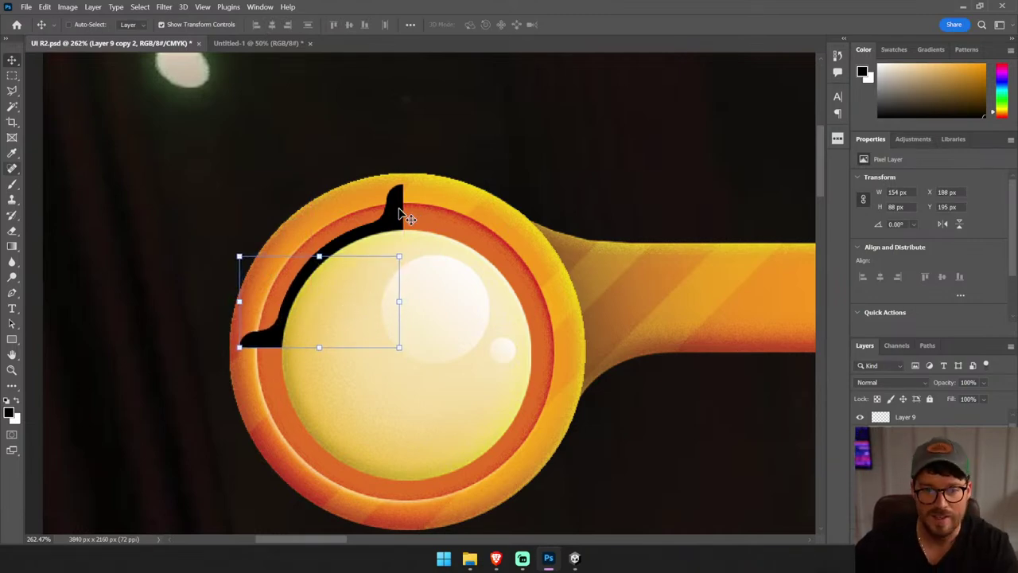
- Merge the two notch pieces, then move a horizontally flipped copy to the right side
left_click(906, 435, "shift")
right_click(906, 417)
left_click(795, 389)
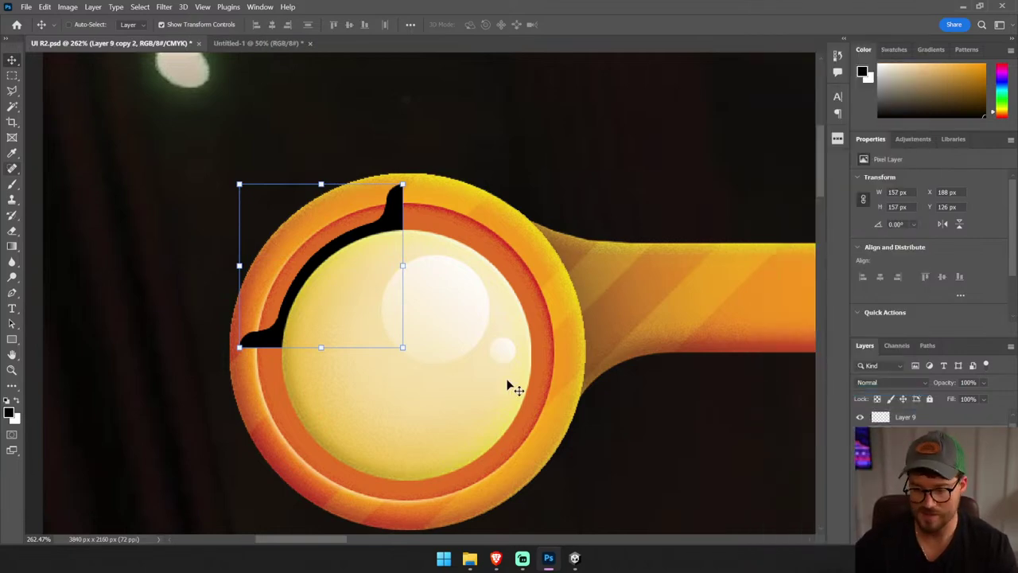
left_click(50, 6)
mouse_move(71, 262)
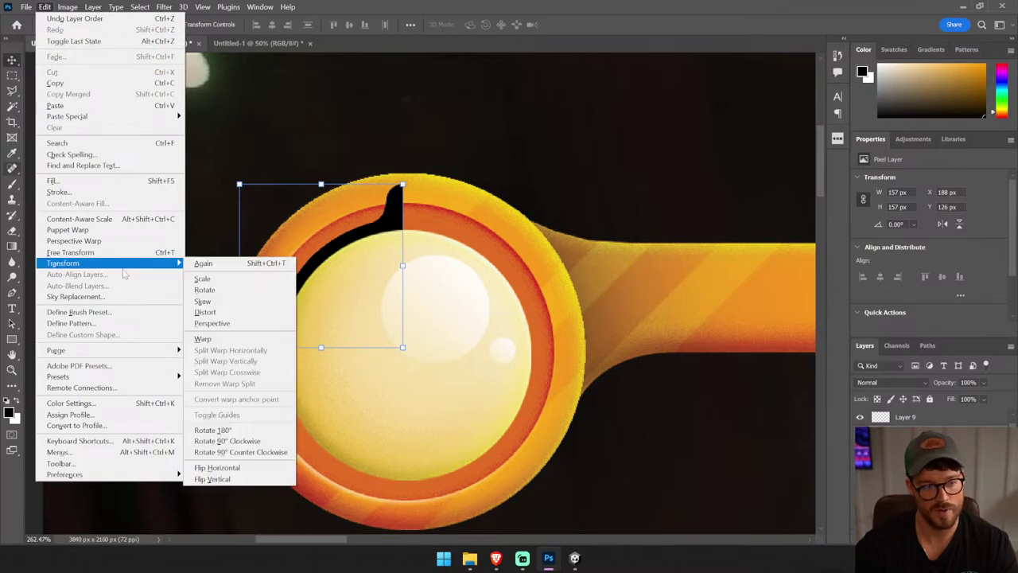
left_click(227, 468)
left_click_drag(341, 291, 499, 288)
- Merge the two quarter pieces into a single top half-ring layer
left_click(905, 416, "shift")
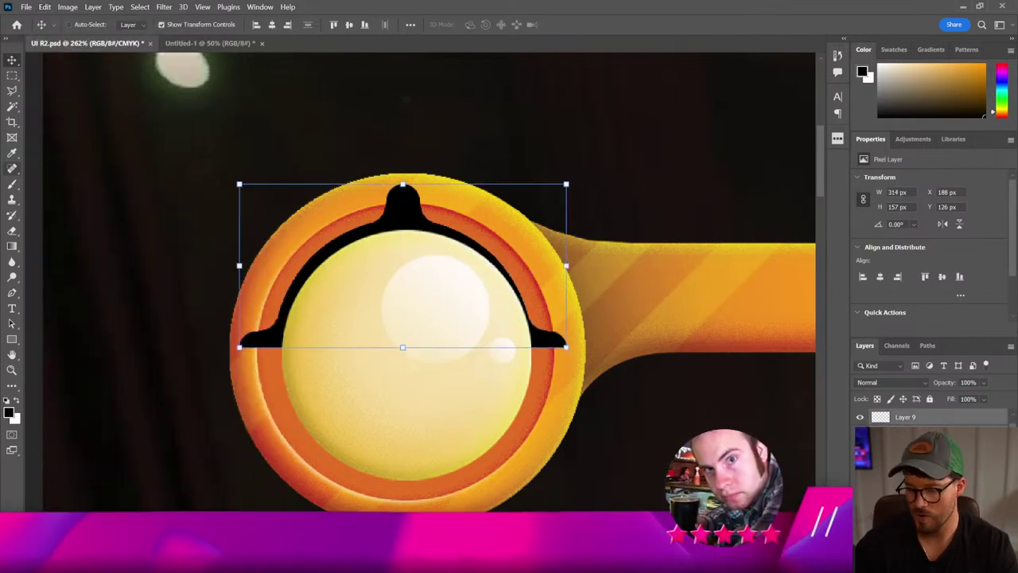
right_click(898, 417)
left_click(897, 391)
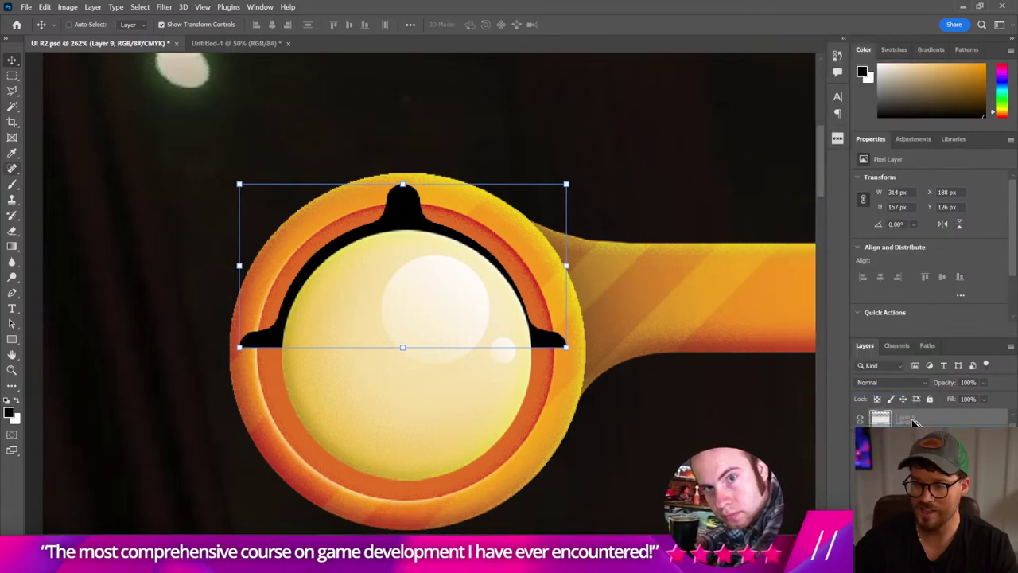
- Place a vertically flipped copy at the bottom, merge into one ring, and centre it on the orb
left_click(45, 7)
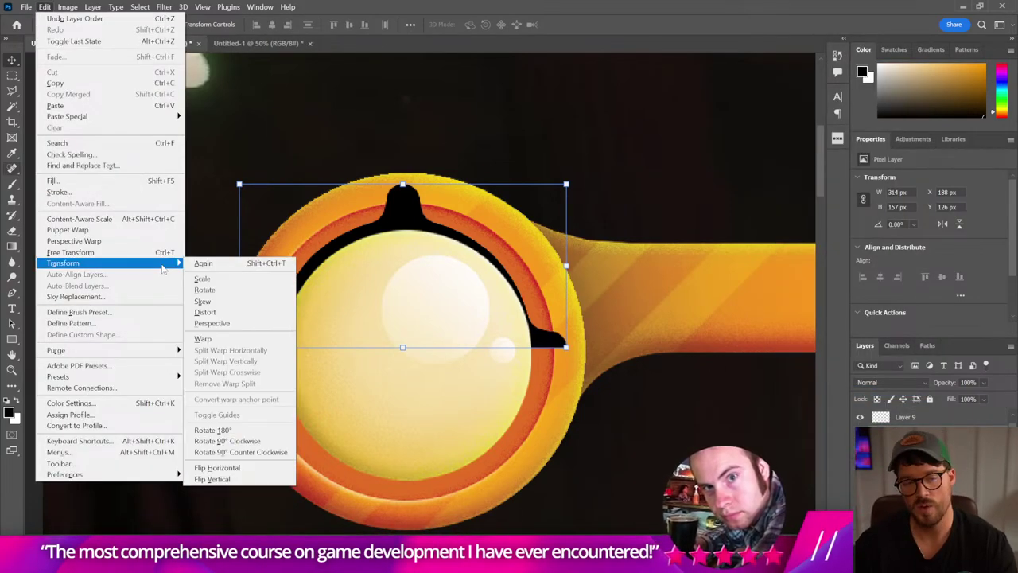
left_click(210, 477)
left_click_drag(470, 231, 477, 416)
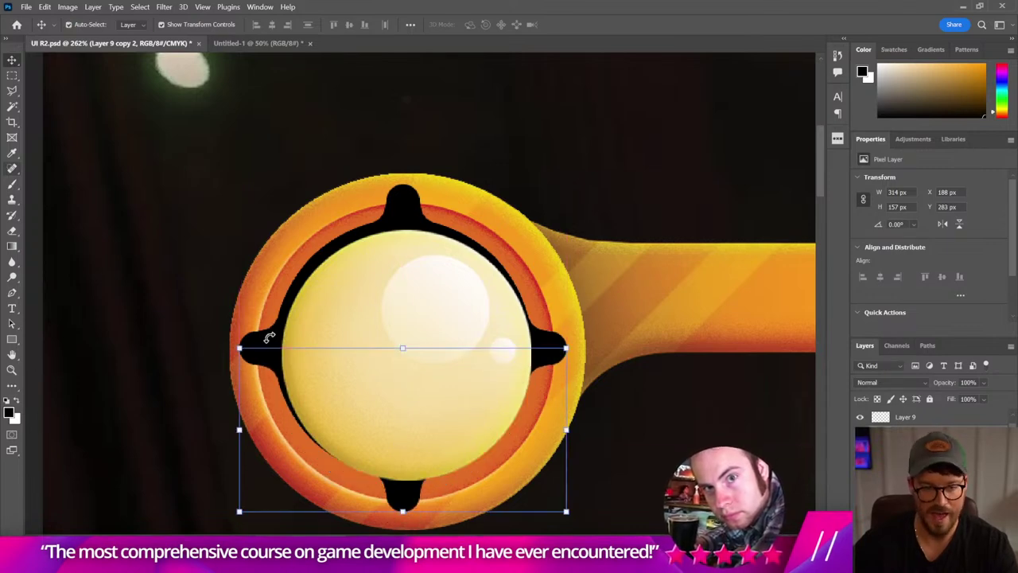
key("ctrl+e")
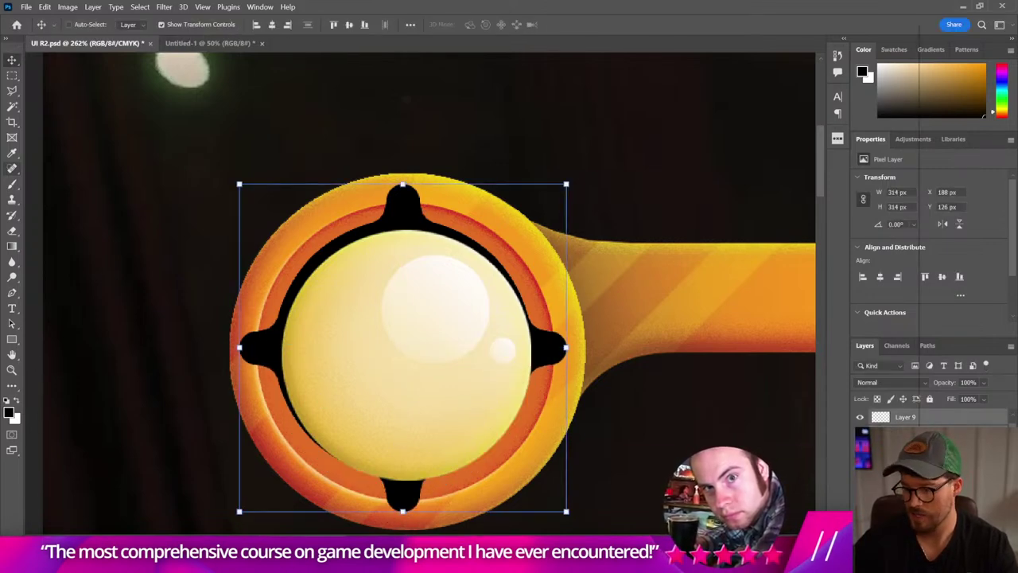
right_click(890, 417)
left_click(886, 389)
left_click_drag(552, 362, 554, 368)
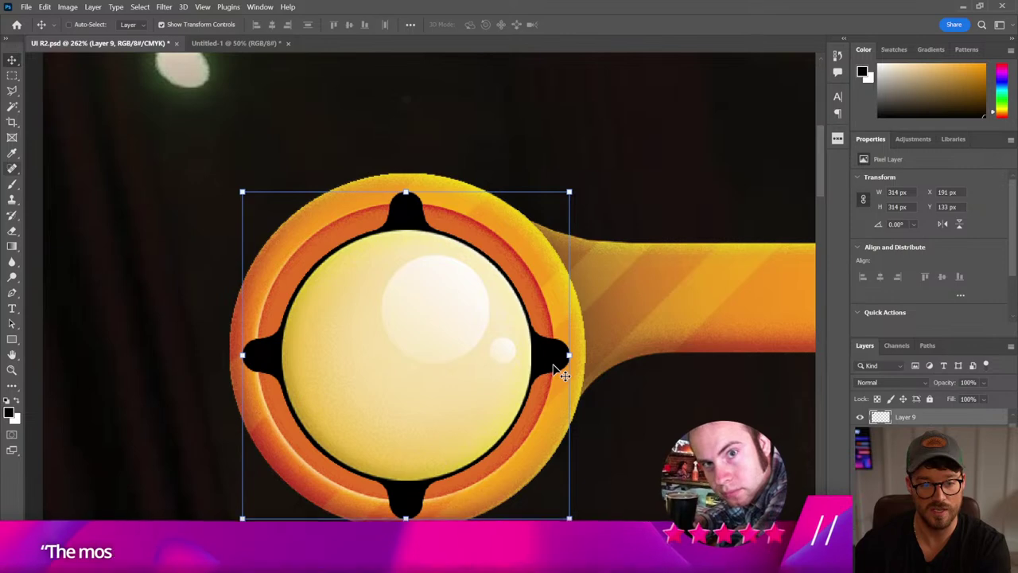
- Convert the ring layer to a smart object and scale it down very slightly
right_click(931, 422)
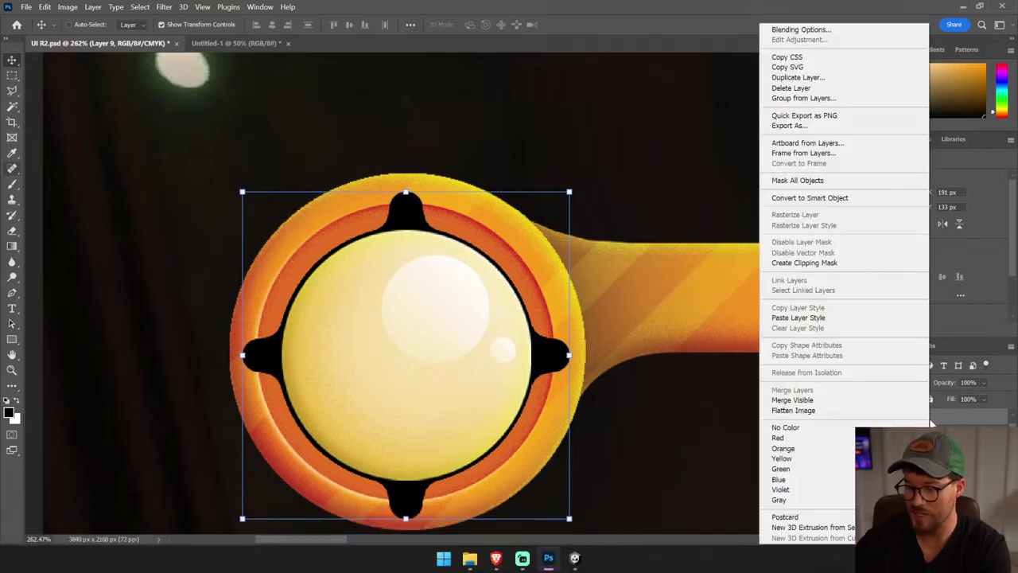
left_click(810, 198)
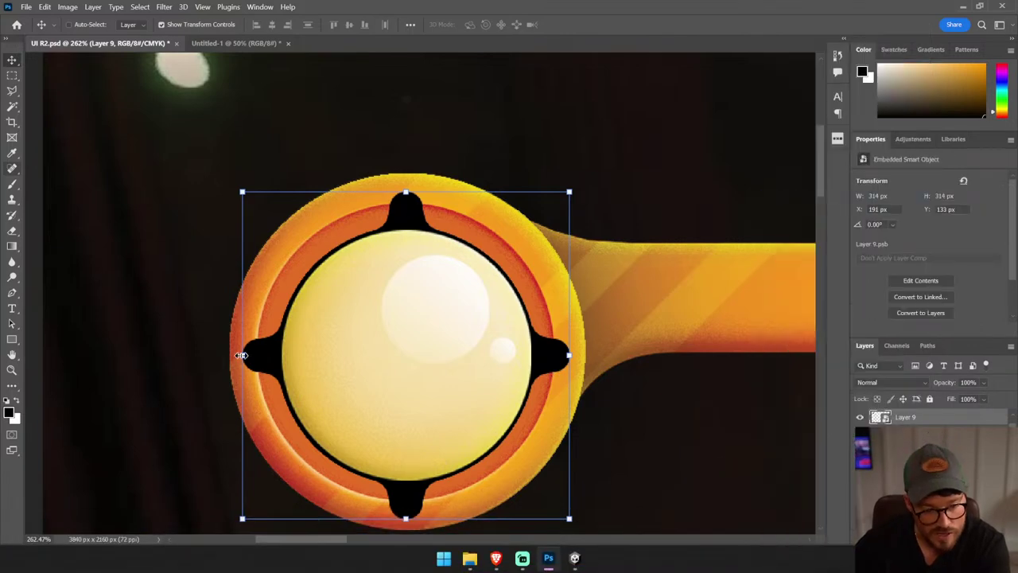
left_click_drag(241, 355, 243, 354)
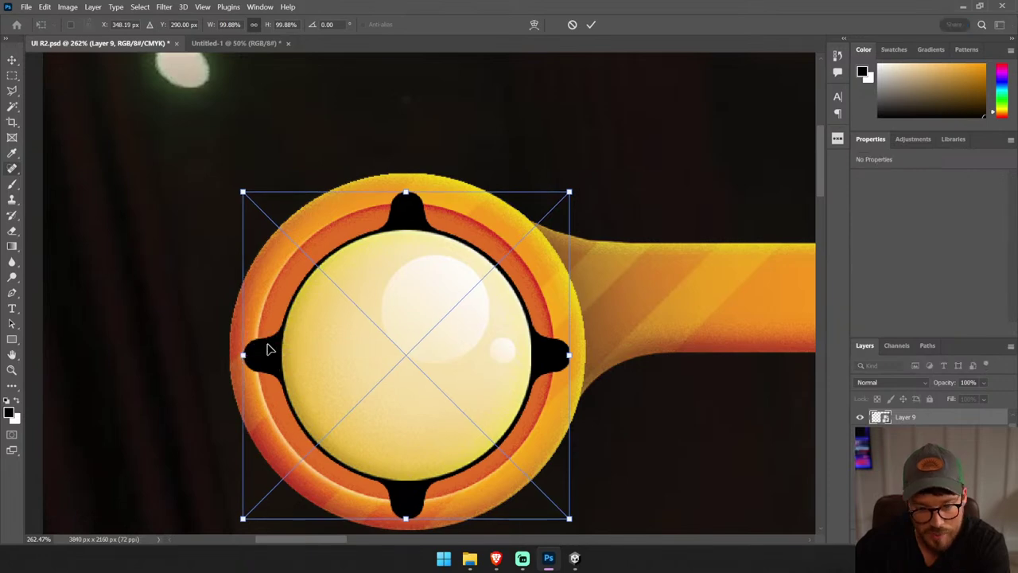
key("Return")
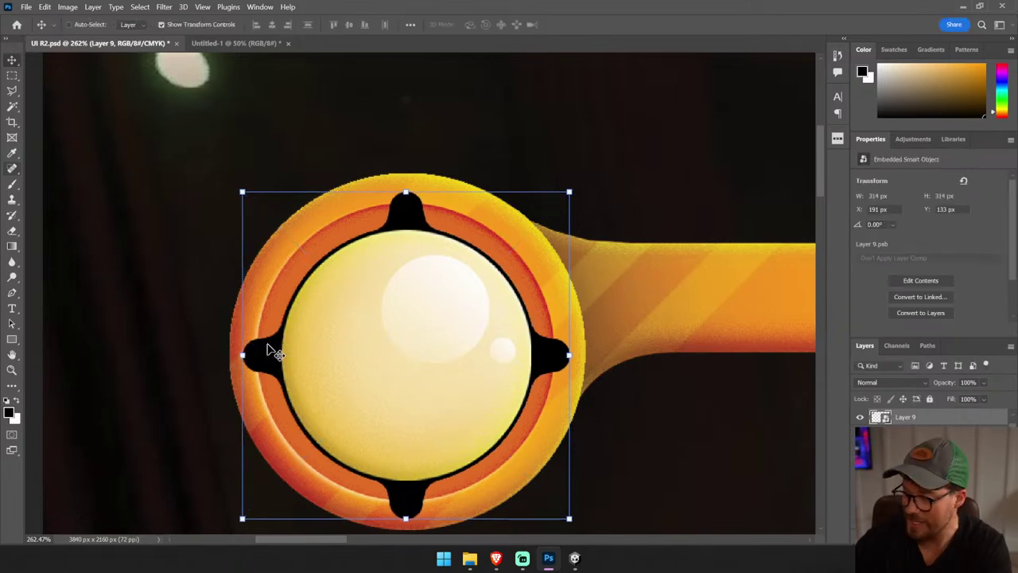
- Zoom in on the orb and shrink the ring slightly to fit around it
key("ctrl+0")
left_click(268, 352, "ctrl")
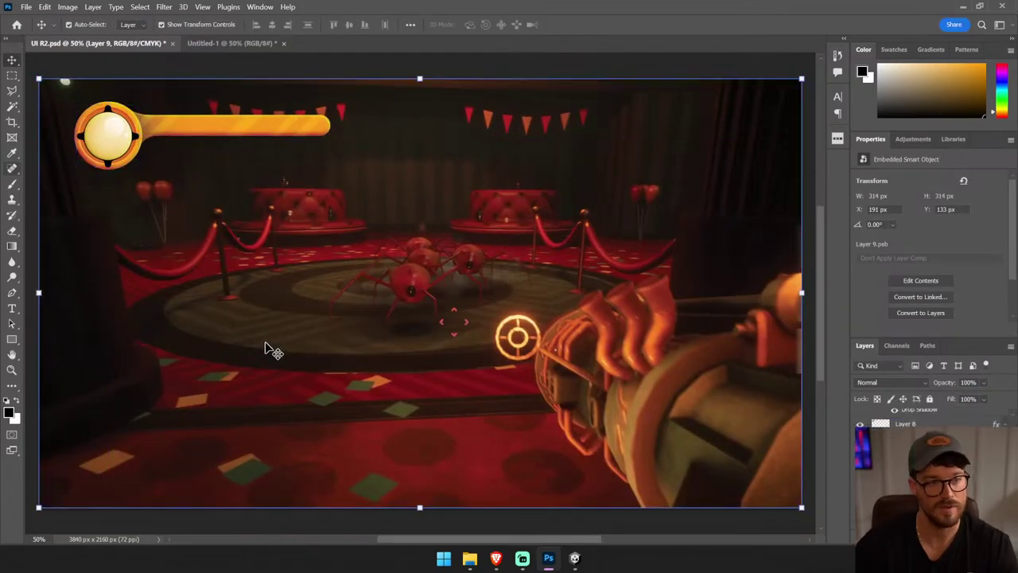
key("z")
left_click_drag(131, 183, 261, 182)
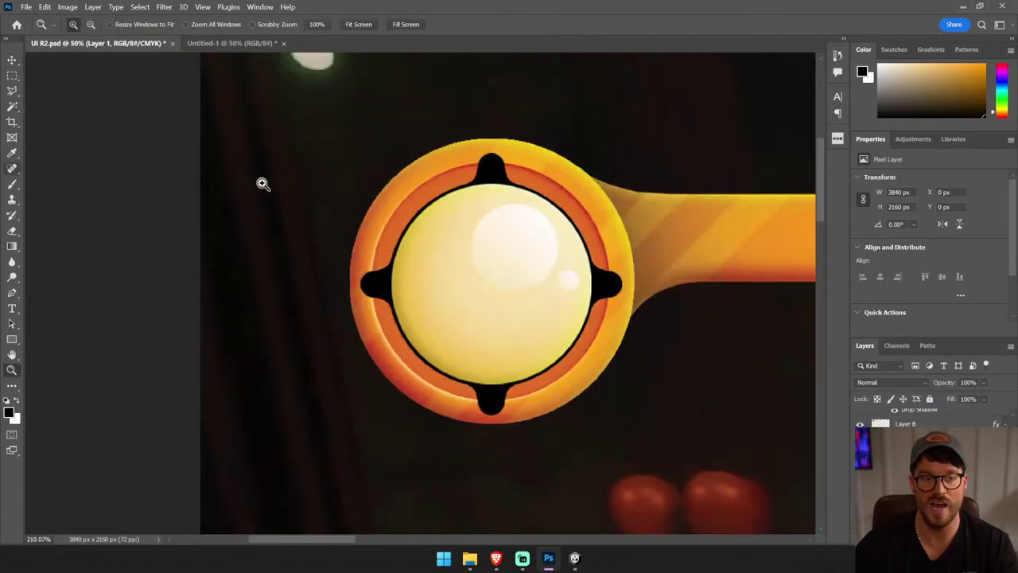
key("v")
left_click(500, 409, "ctrl")
key("ctrl+t")
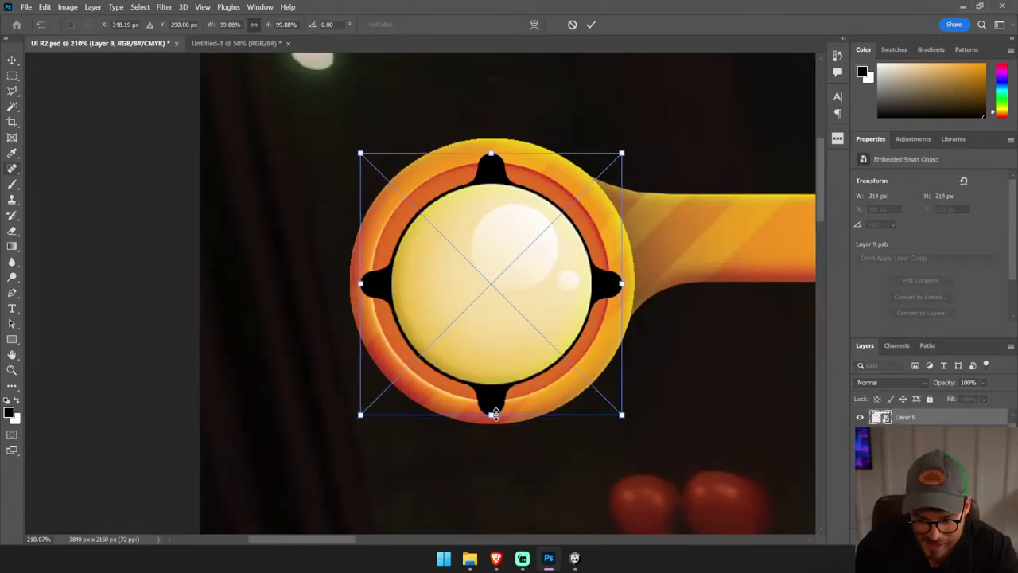
left_click_drag(495, 412, 495, 415)
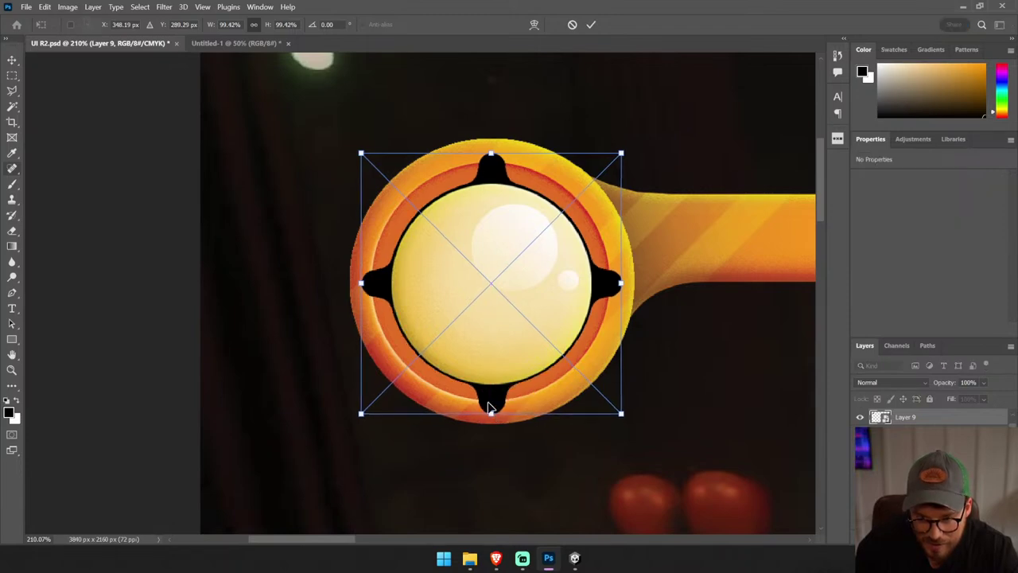
key("Return")
- Enlarge the ring by about a pixel, select the orb and ring layers, and view the whole scene
key("ctrl+0")
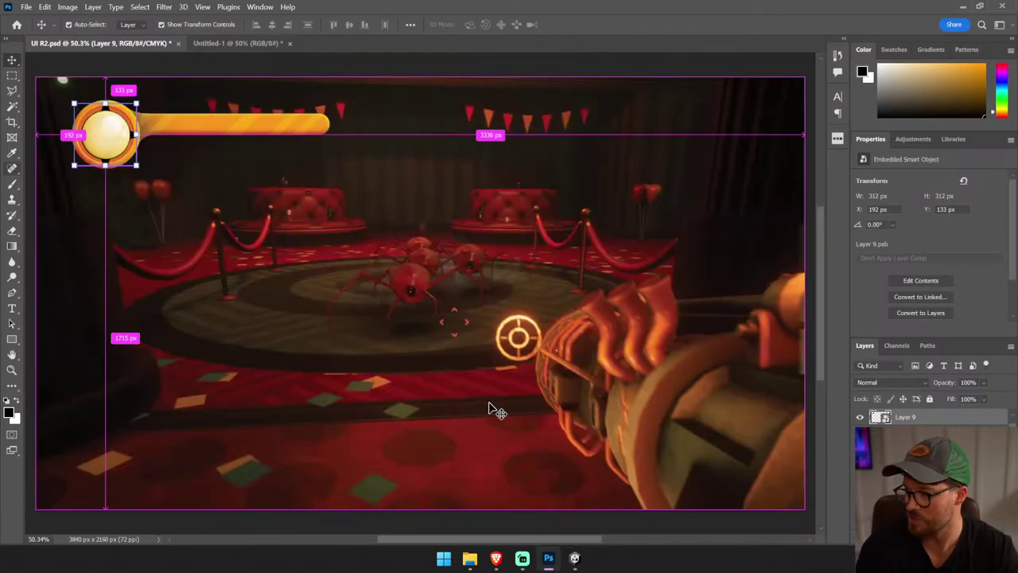
left_click(487, 402, "ctrl")
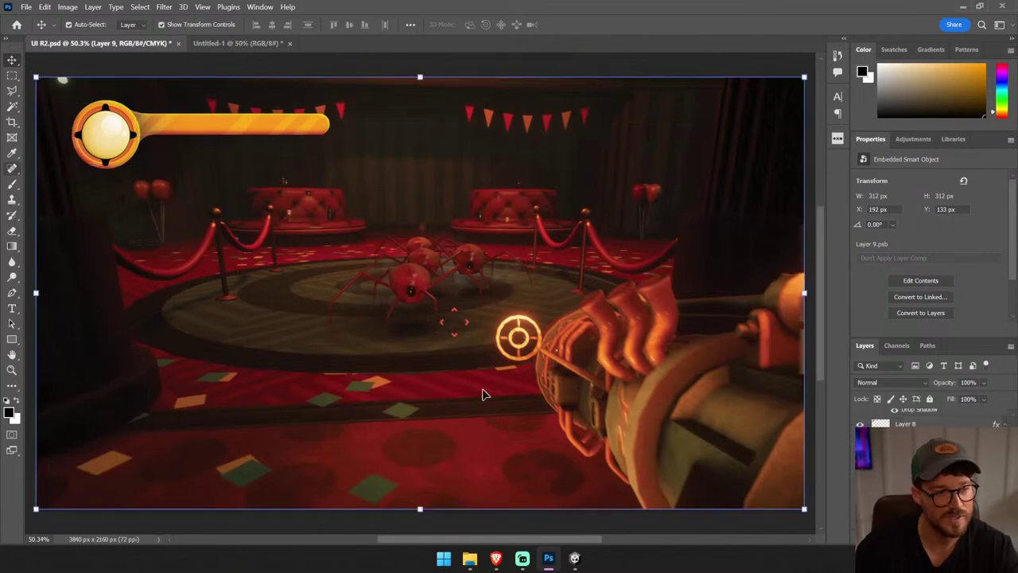
left_click(139, 163, "ctrl")
scroll(157, 174, "up", 5)
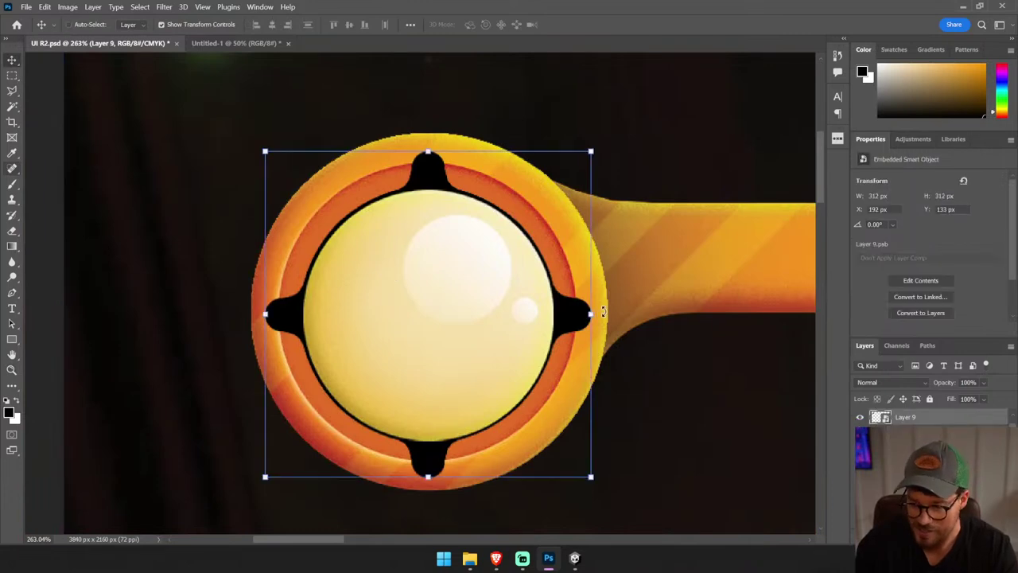
left_click_drag(595, 315, 597, 315)
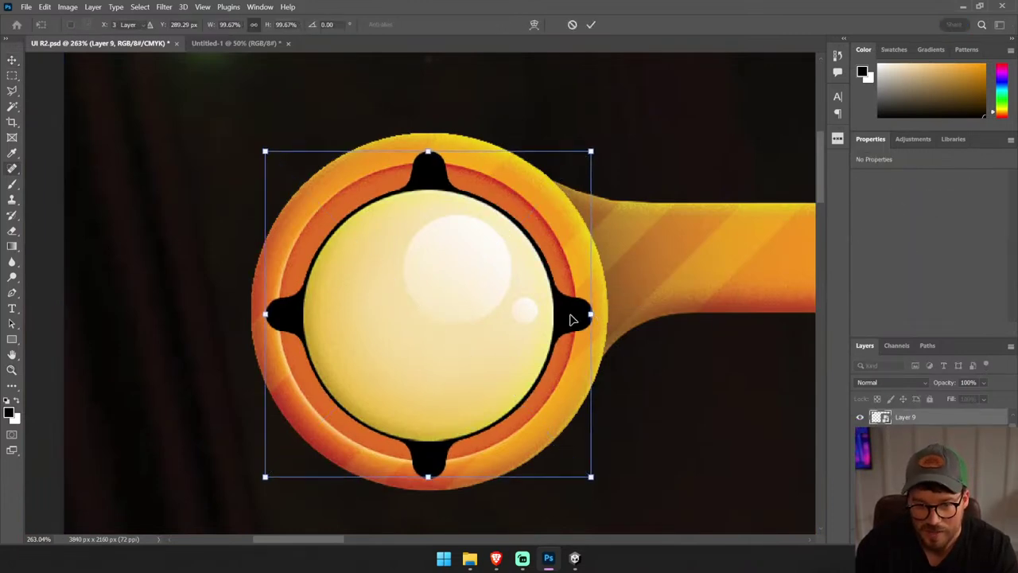
left_click(478, 326, "ctrl")
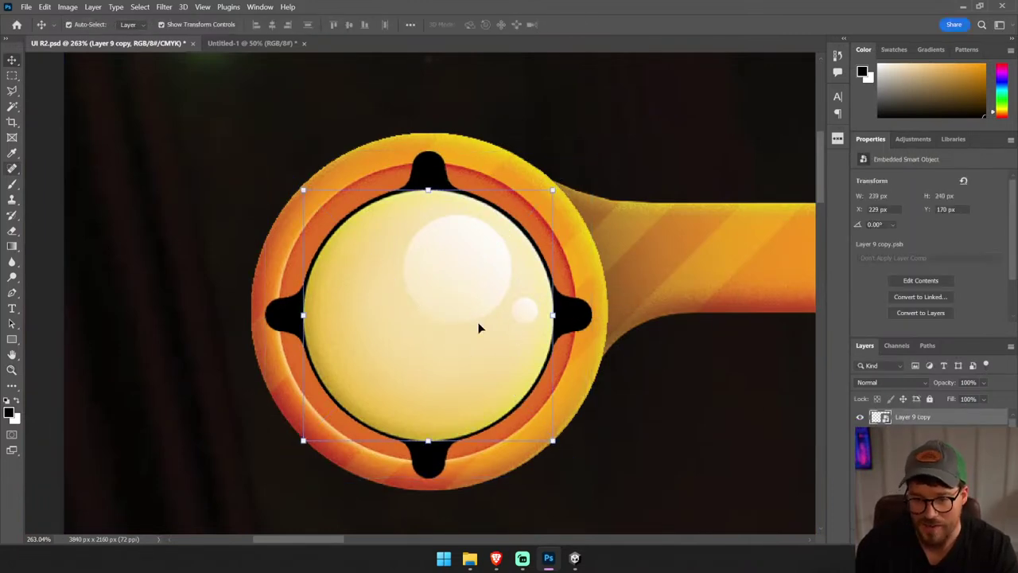
left_click(585, 333, "shift")
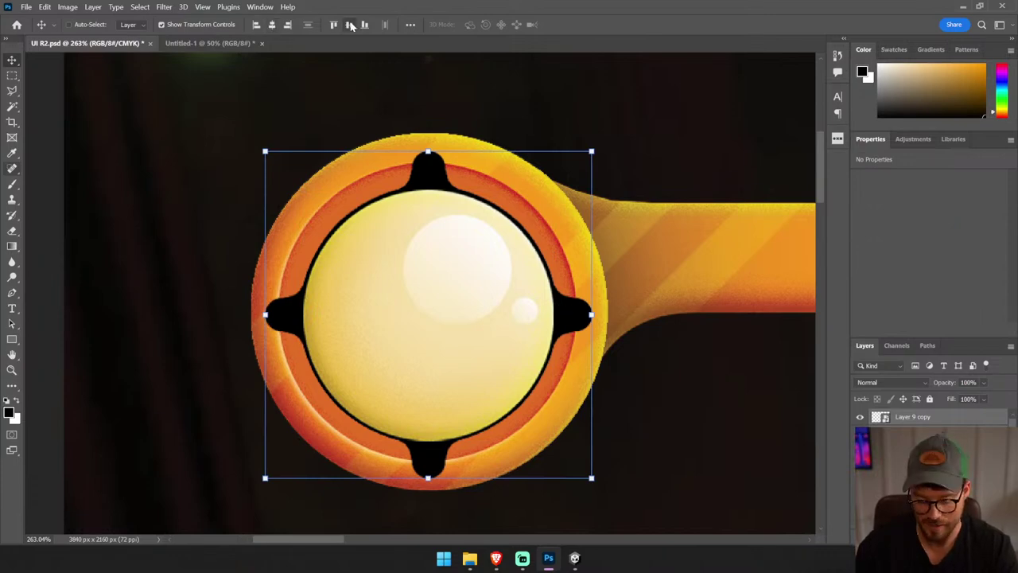
key("ctrl+0")
- Widen the notched ring to about 316 px, then fine-tune its size again
key("z")
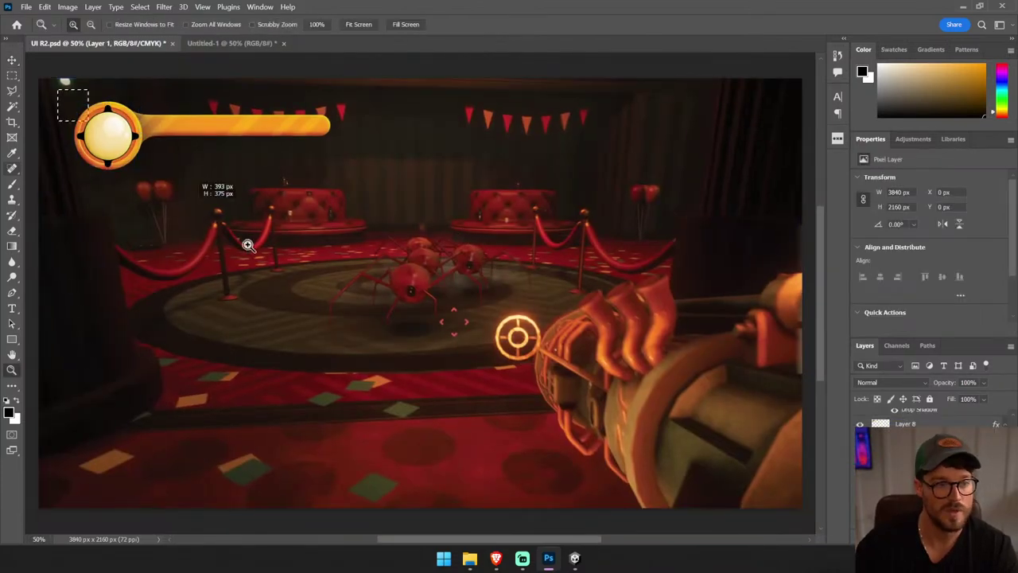
left_click_drag(58, 89, 248, 245)
key("ctrl+t")
left_click_drag(379, 198, 384, 203)
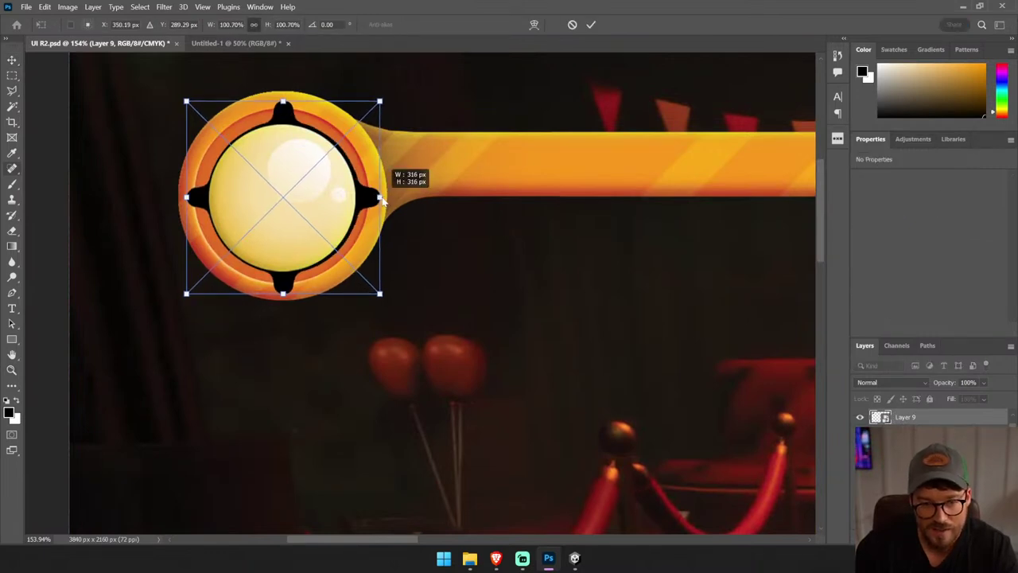
type("3")
key("Return")
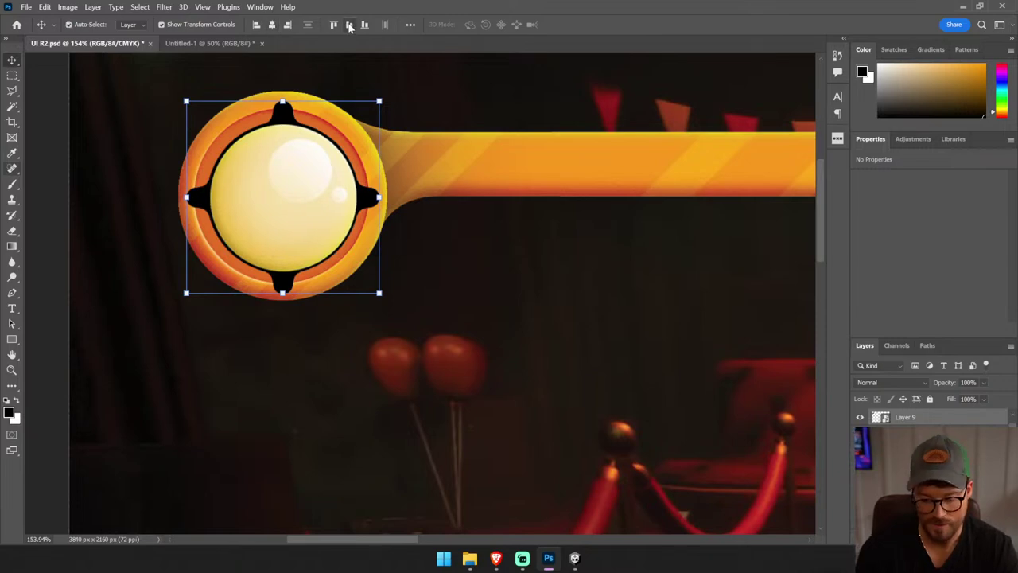
key("ctrl+0")
left_click_drag(196, 180, 338, 299)
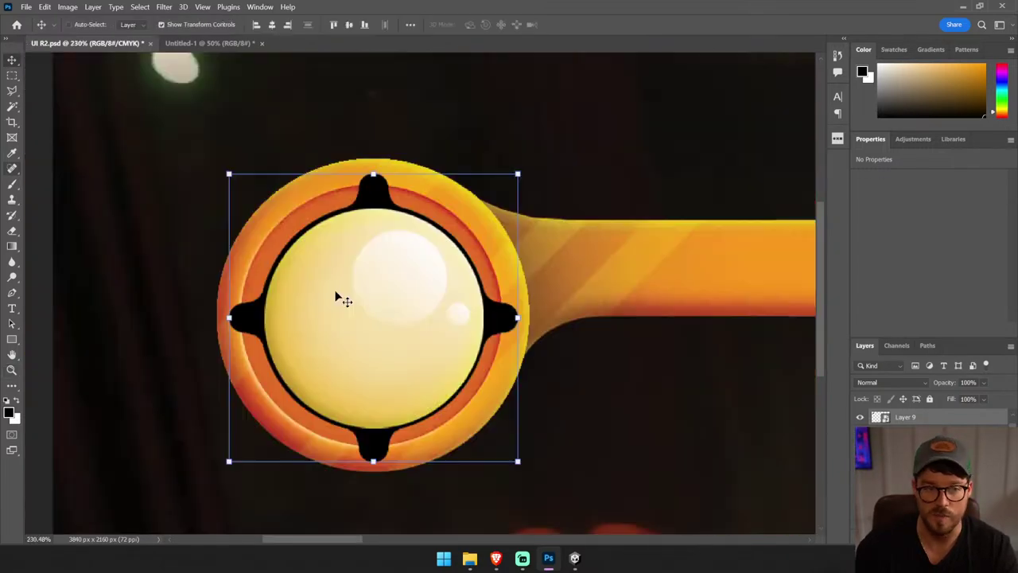
key("ctrl+t")
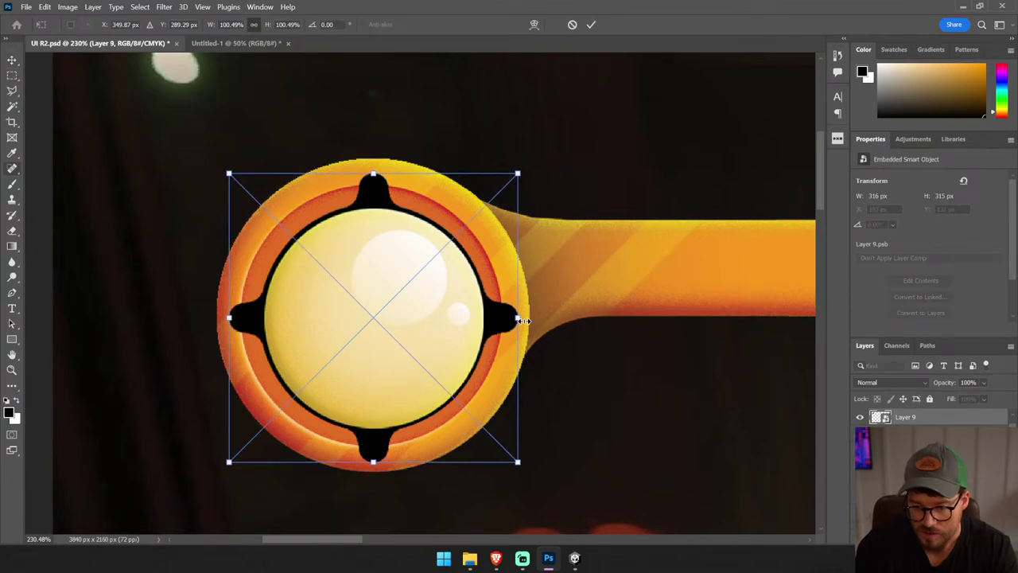
left_click_drag(525, 320, 519, 318)
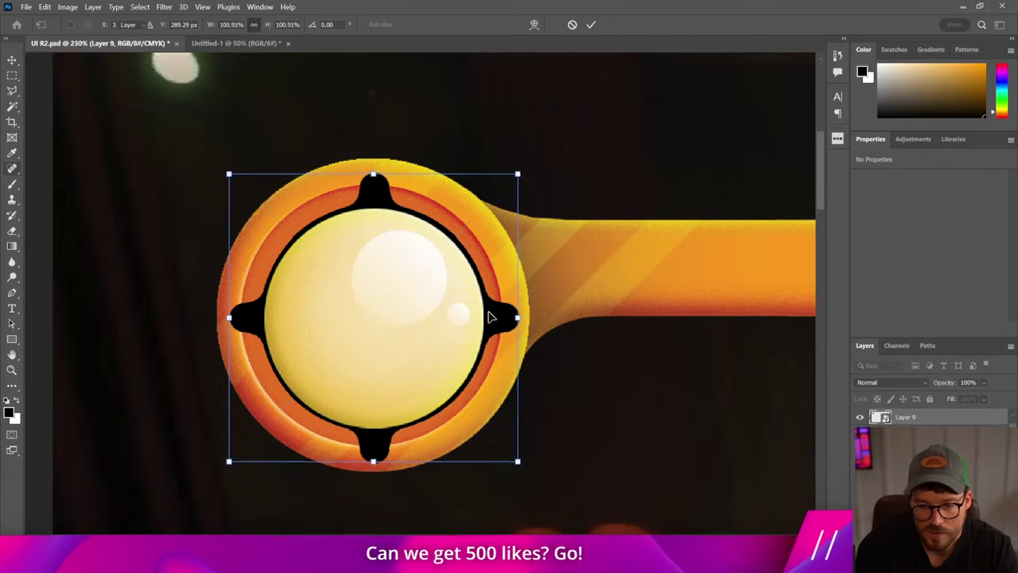
key("Return")
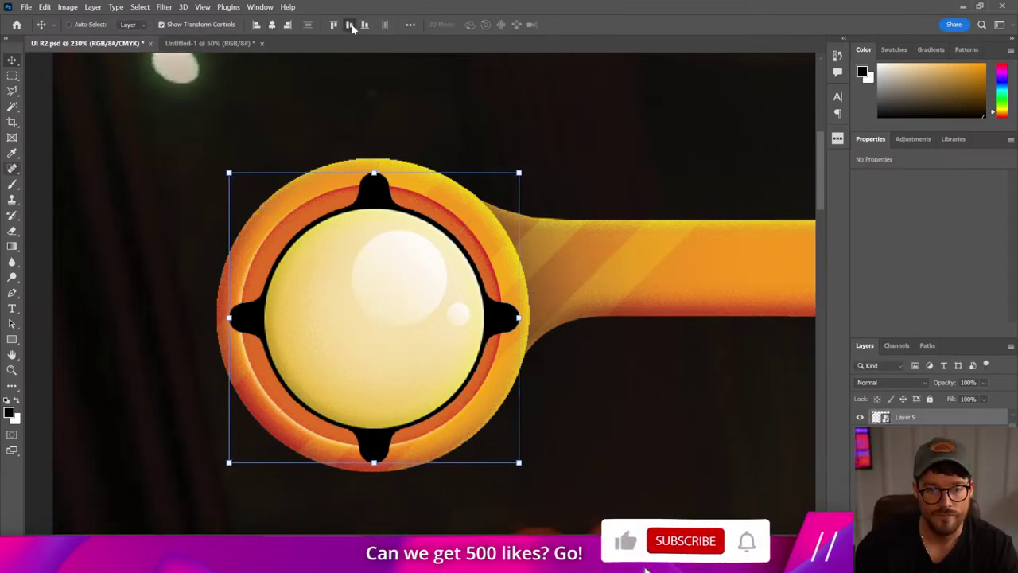
- Enlarge the notched ring slightly to 319 px
key("ctrl+0")
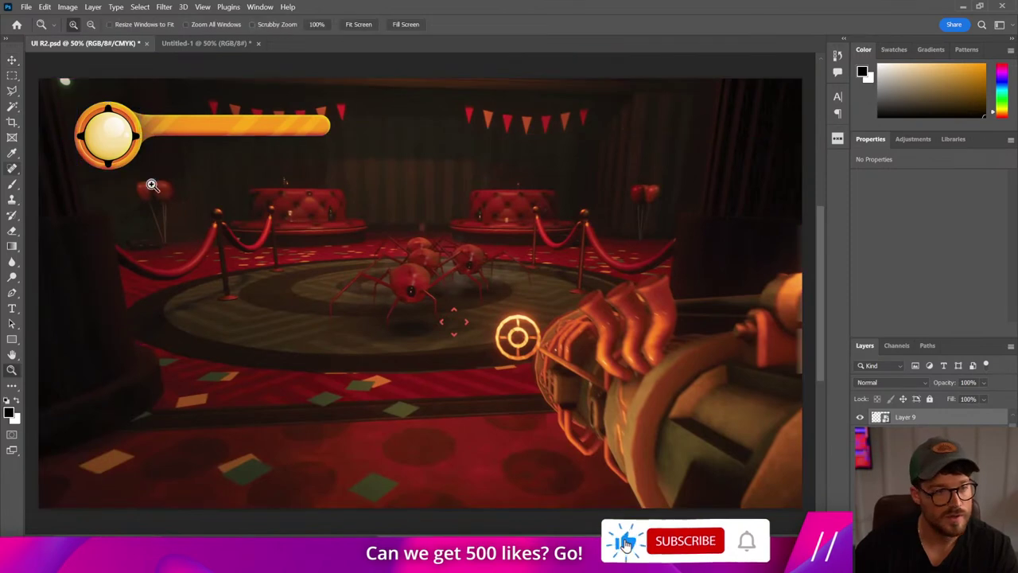
scroll(236, 186, "up", 3)
scroll(449, 315, "up", 2)
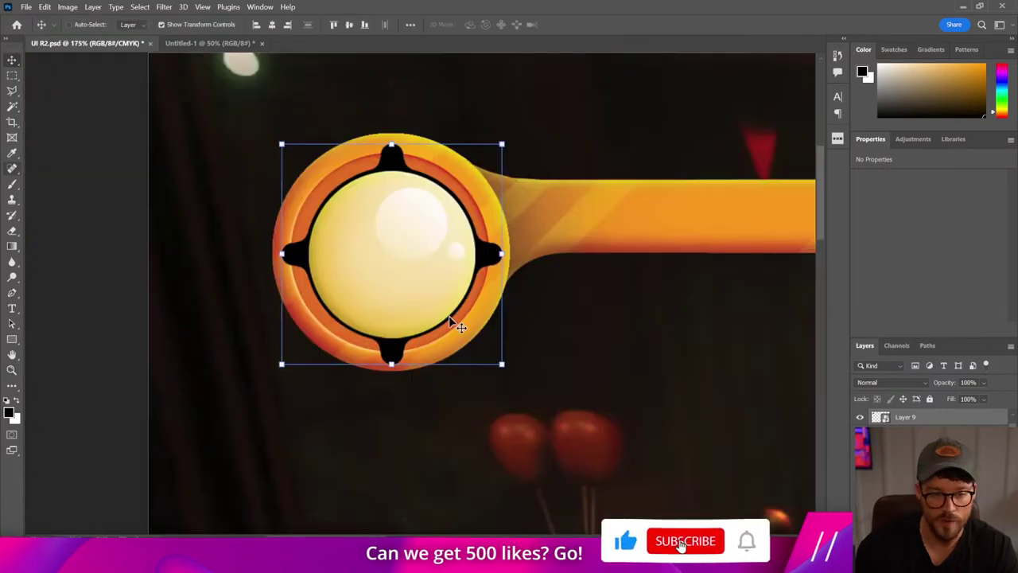
left_click(504, 251)
left_click_drag(503, 251, 506, 253)
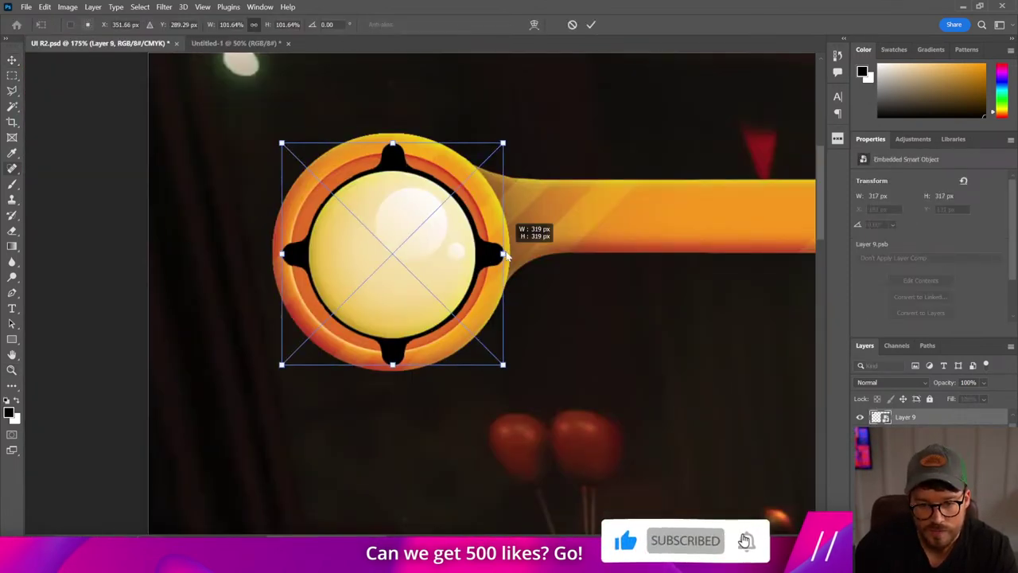
key("Return")
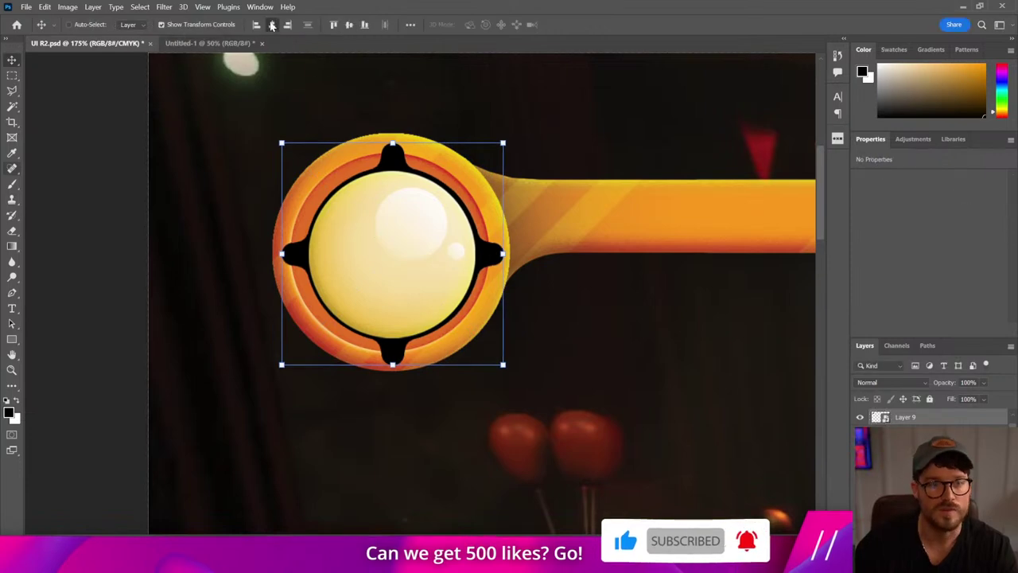
- Check the scene, then shrink the glossy orb layer slightly
scroll(470, 132, "down", 4)
left_click(474, 137, "ctrl")
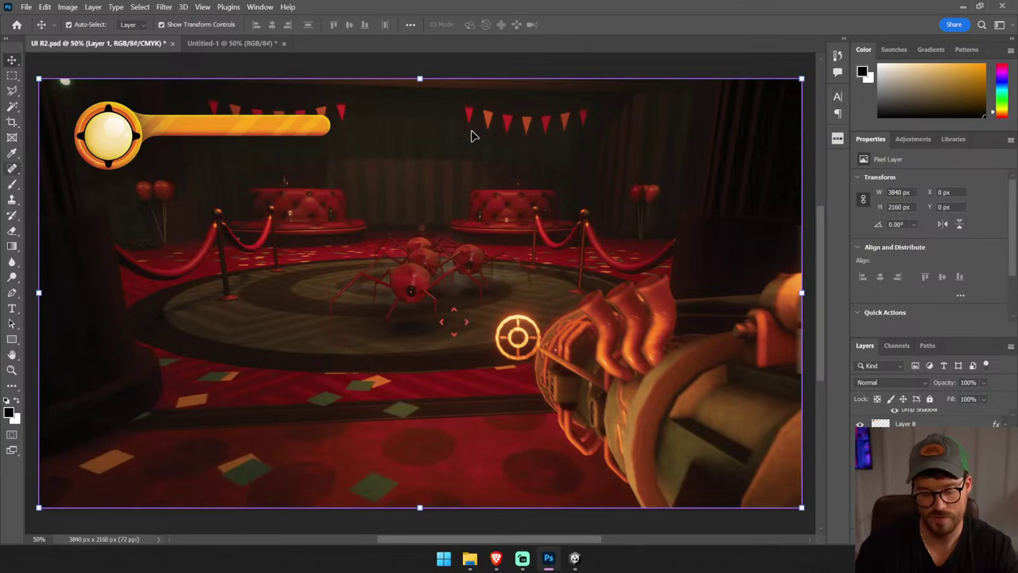
scroll(471, 135, "down", 1)
scroll(473, 135, "down", 1)
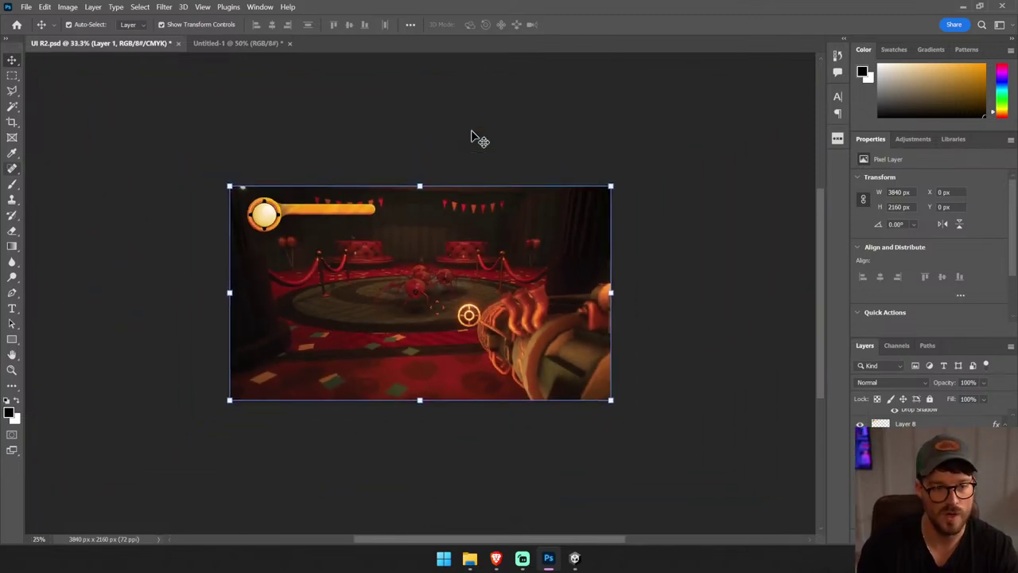
scroll(472, 136, "up", 1)
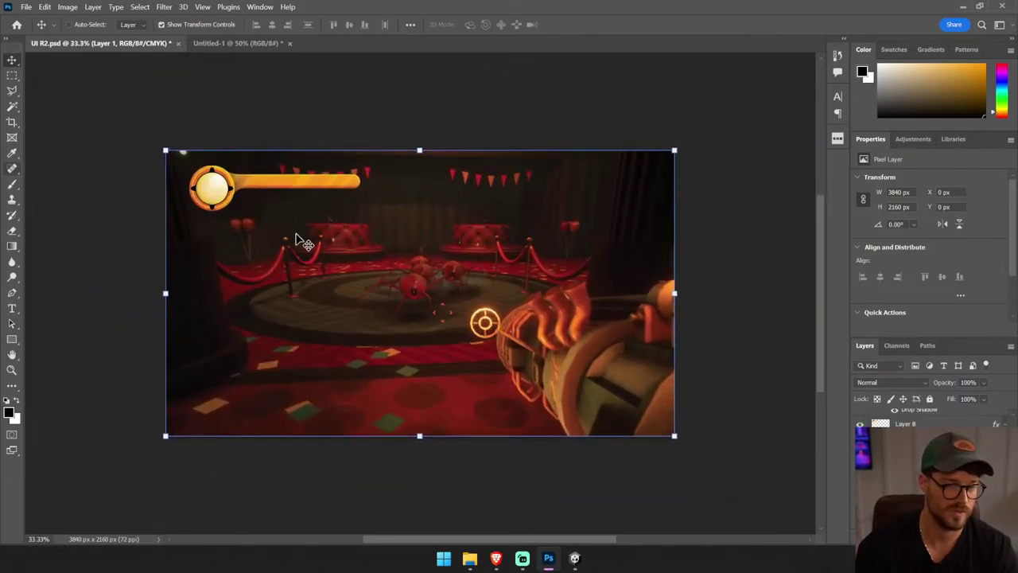
scroll(184, 169, "up", 5)
left_click(425, 270, "ctrl")
key("ctrl+t")
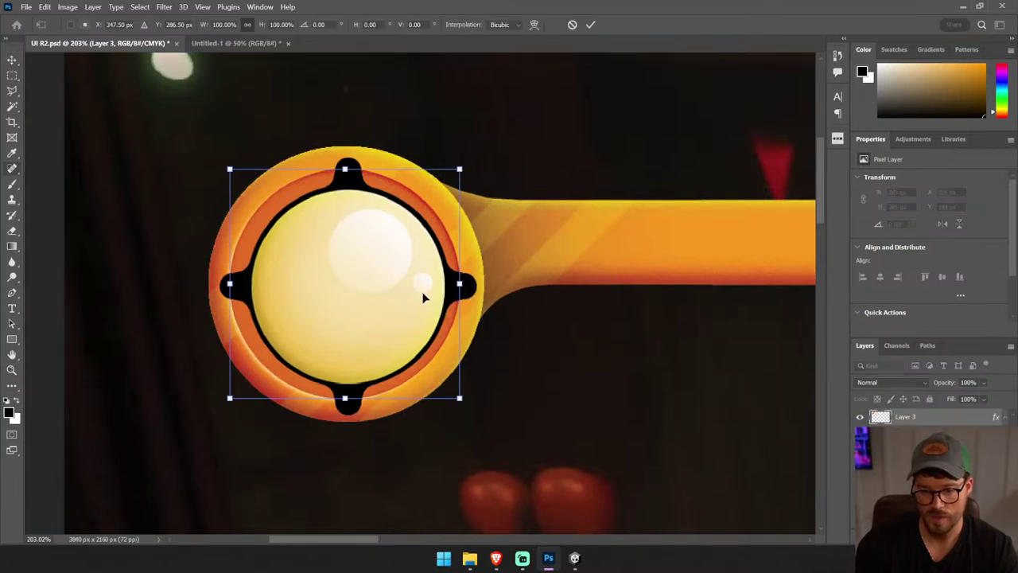
key("Return")
left_click(416, 357)
left_click_drag(438, 386, 457, 401)
key("Return")
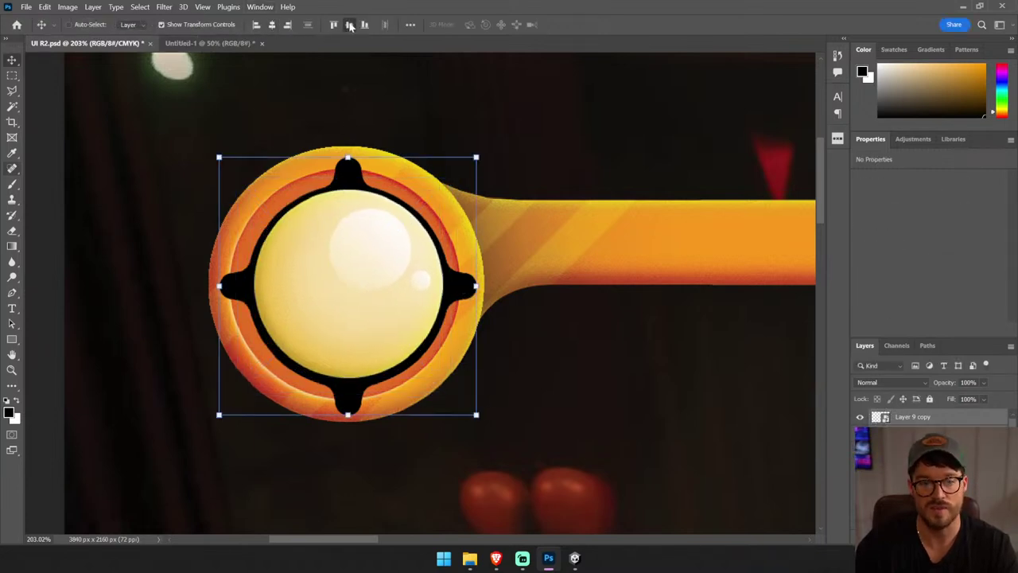
- Zoom in on the health-bar orb and shrink the glossy orb to about 231 px
key("ctrl+0")
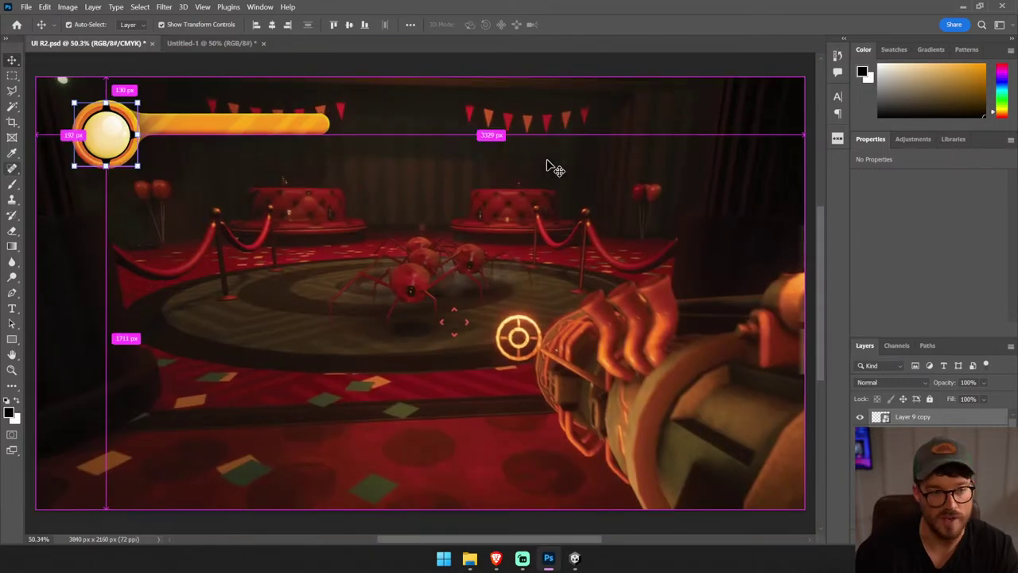
left_click(547, 165)
key("ctrl+minus")
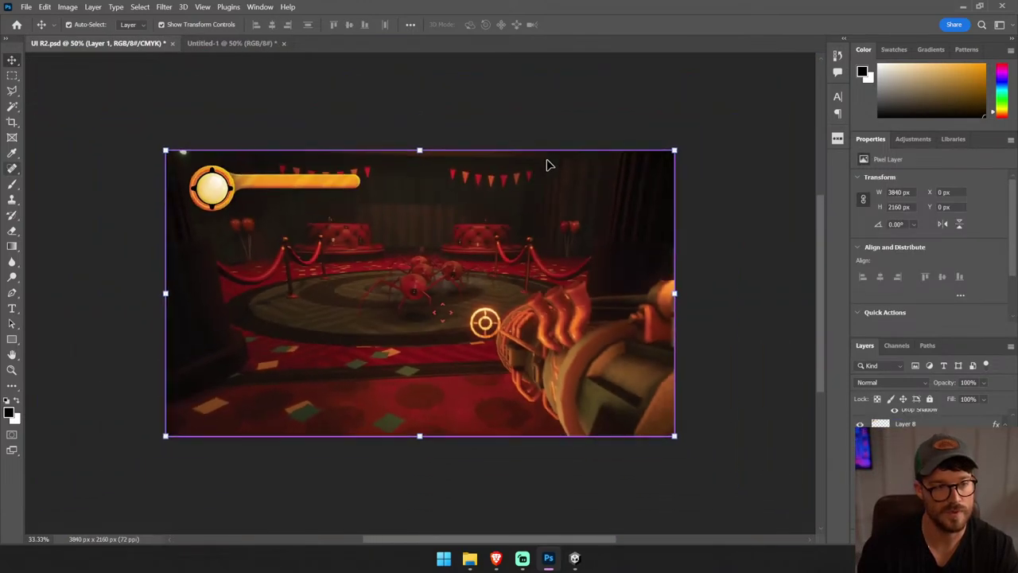
left_click(422, 118)
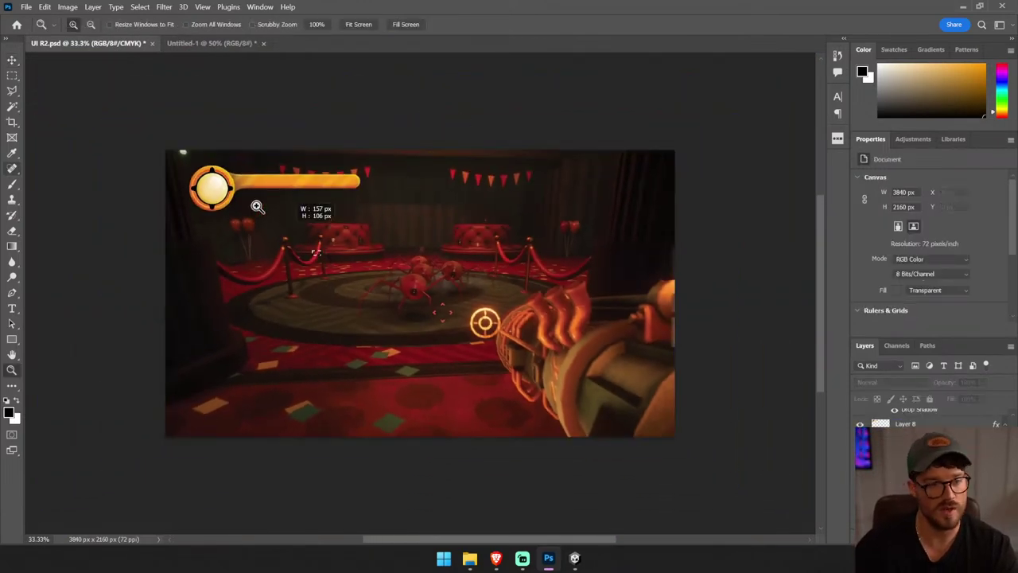
left_click_drag(208, 188, 254, 230)
left_click(258, 232, "ctrl")
key("ctrl+t")
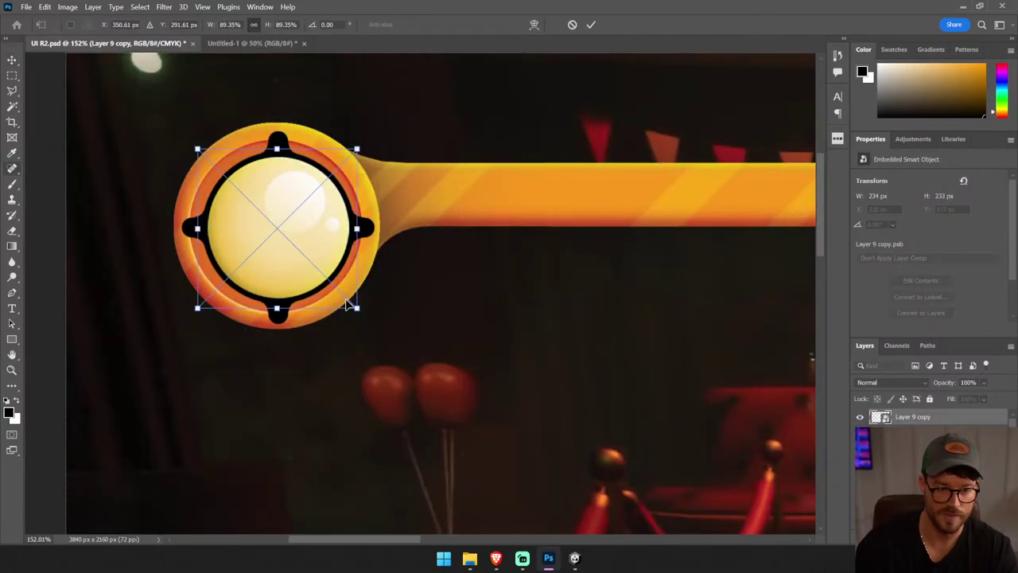
left_click_drag(357, 303, 348, 291)
key("Return")
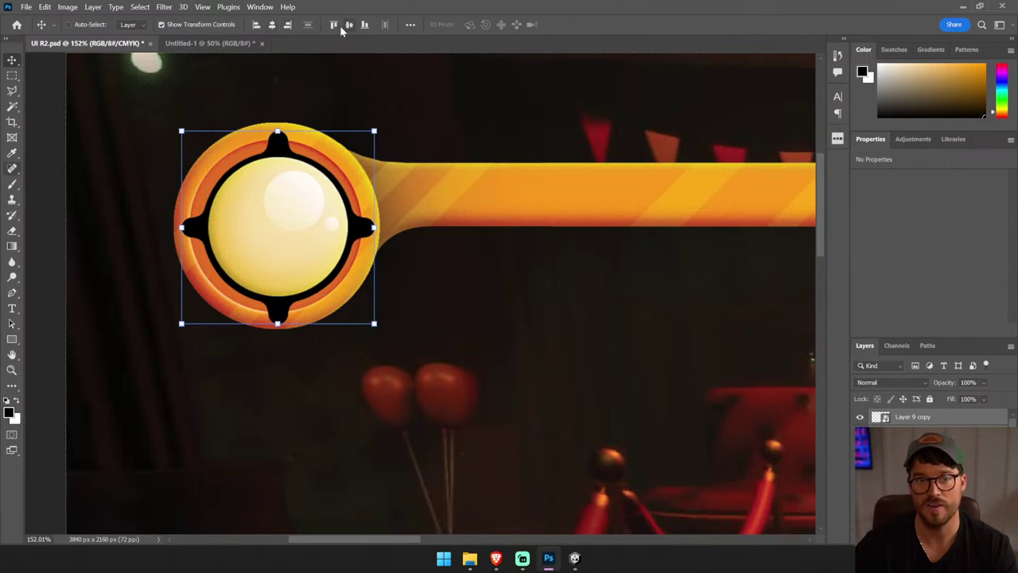
- Review the whole scene, glance at Untitled-1, return to UI R2.psd and select the notched ring
left_click(389, 106, "ctrl")
key("ctrl+minus")
key("ctrl+minus")
key("ctrl+minus")
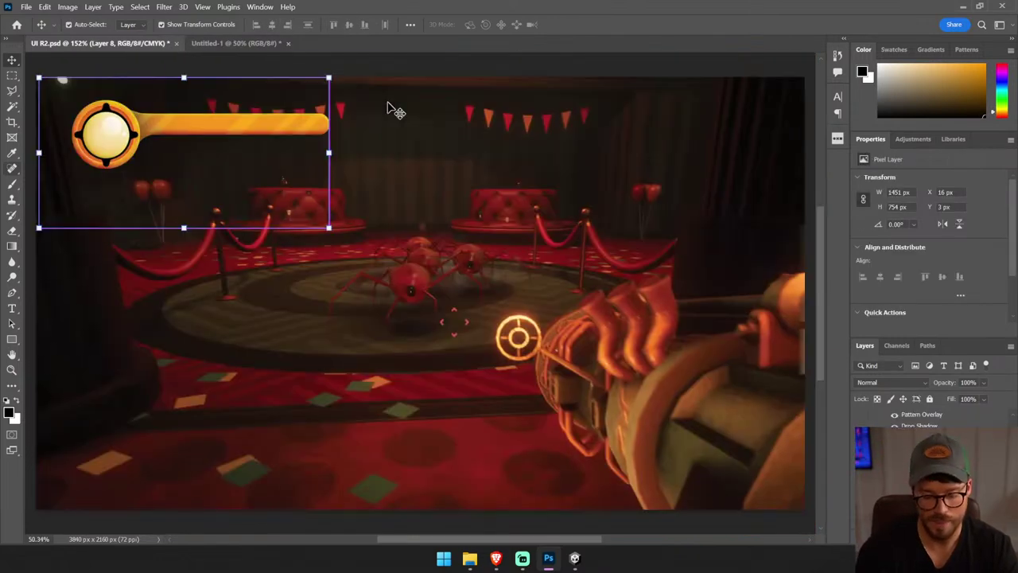
left_click(390, 64)
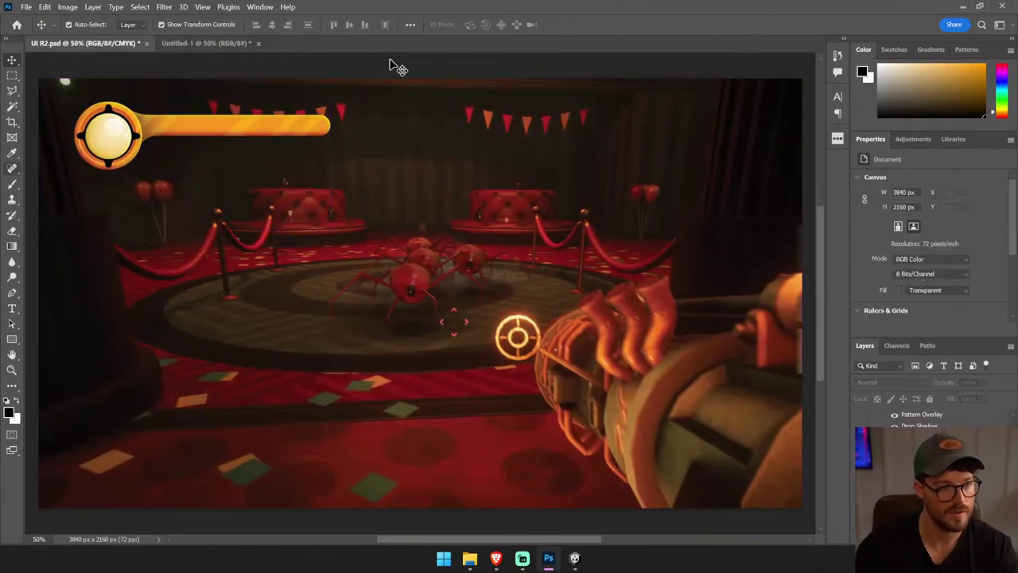
left_click(122, 152, "ctrl")
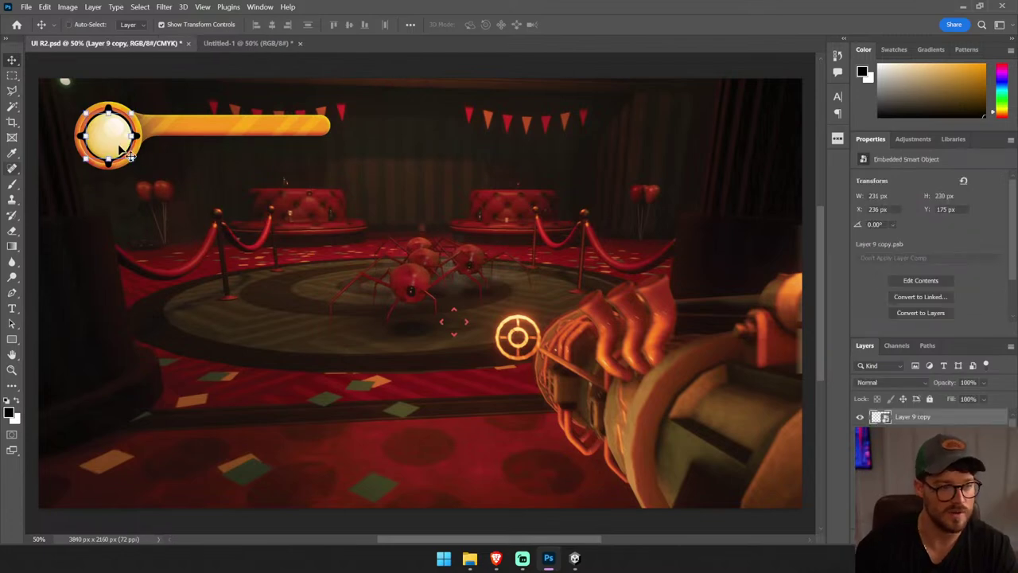
left_click(287, 43)
left_click(125, 43)
left_click(167, 103)
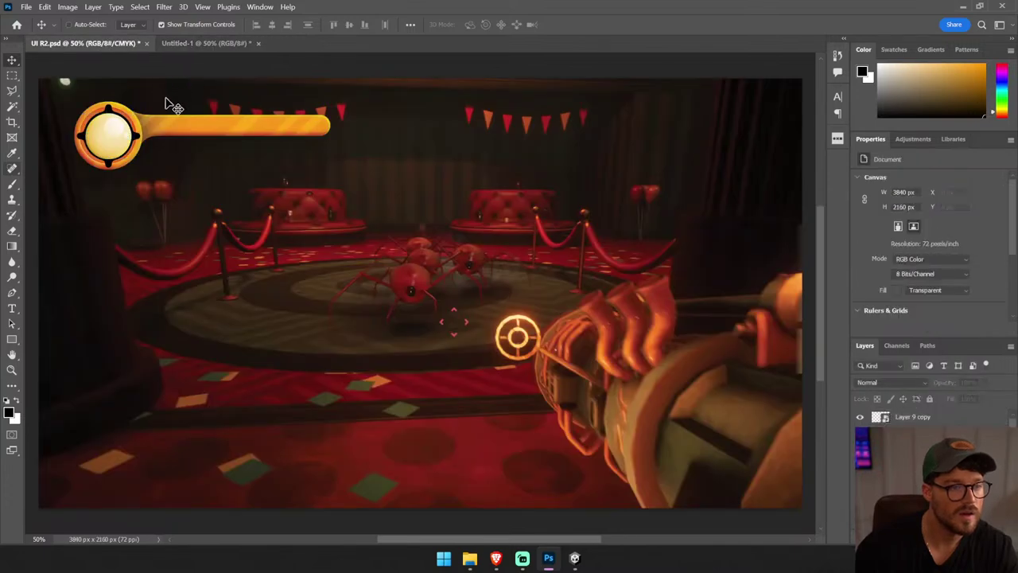
left_click(116, 127, "ctrl")
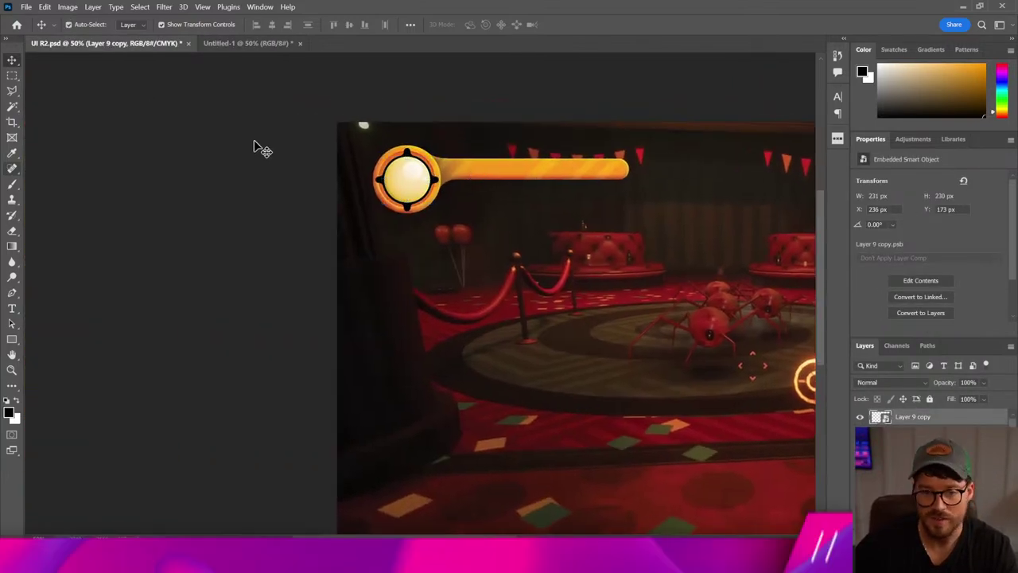
left_click(254, 147)
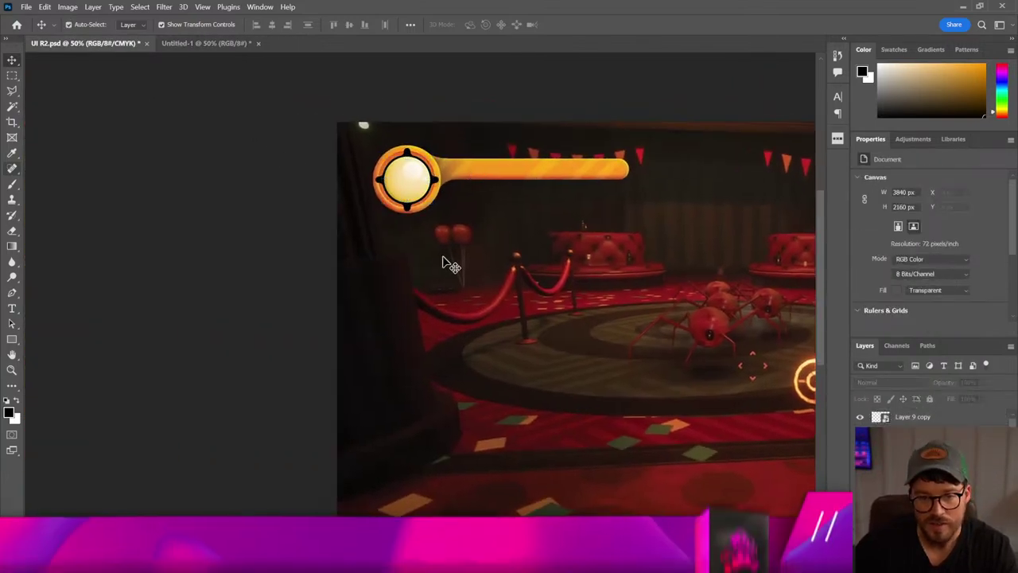
left_click_drag(446, 263, 275, 212)
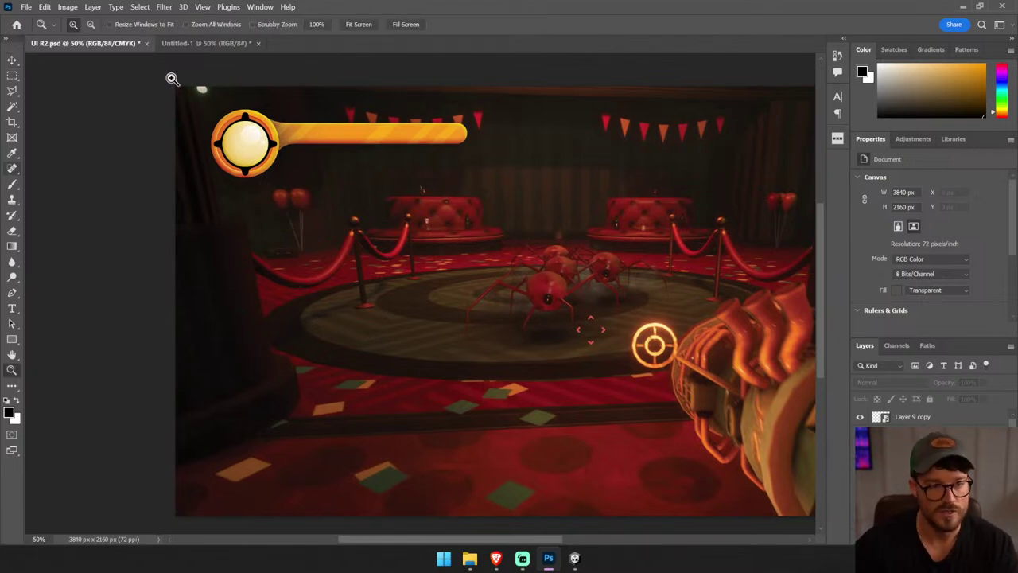
left_click_drag(183, 87, 380, 167)
left_click(380, 167, "ctrl")
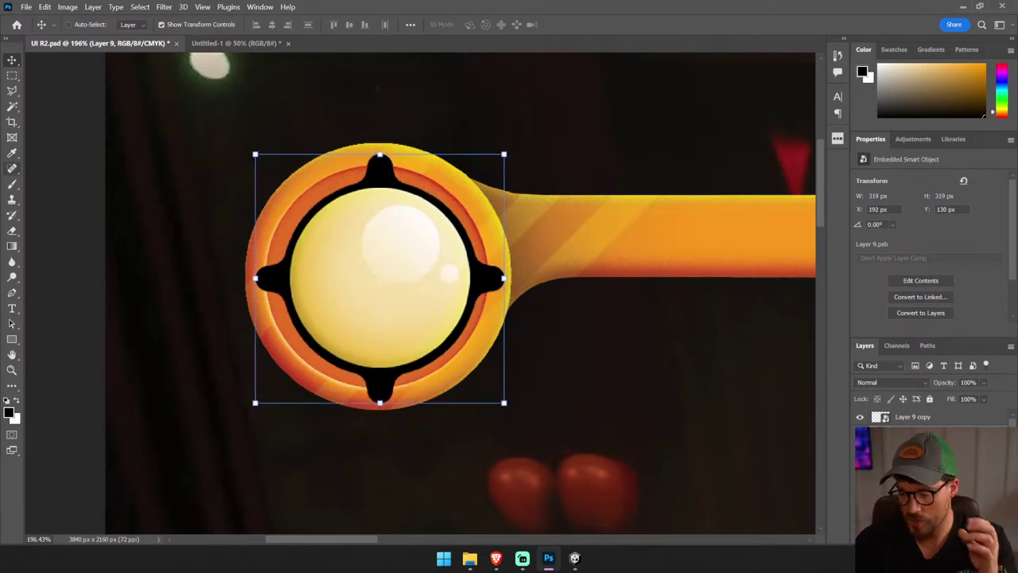
- On a new layer, draw a circular selection centred over the orb's black ring
key("ctrl+shift+alt+n")
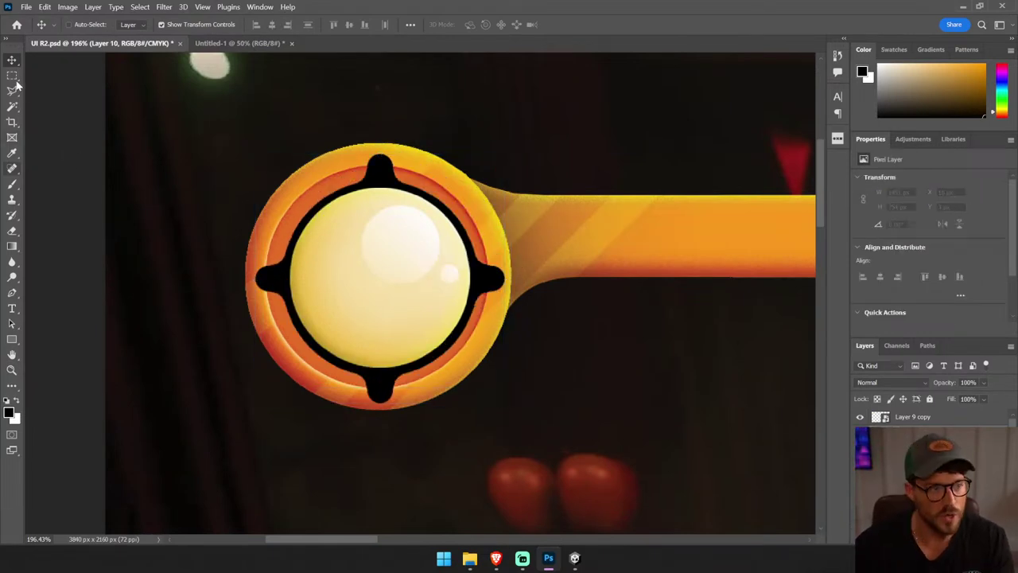
right_click(12, 75)
left_click(60, 85)
mouse_move(283, 184)
left_mouse_down()
mouse_move(502, 381)
mouse_move(493, 369)
left_mouse_up()
left_click_drag(299, 257, 327, 265)
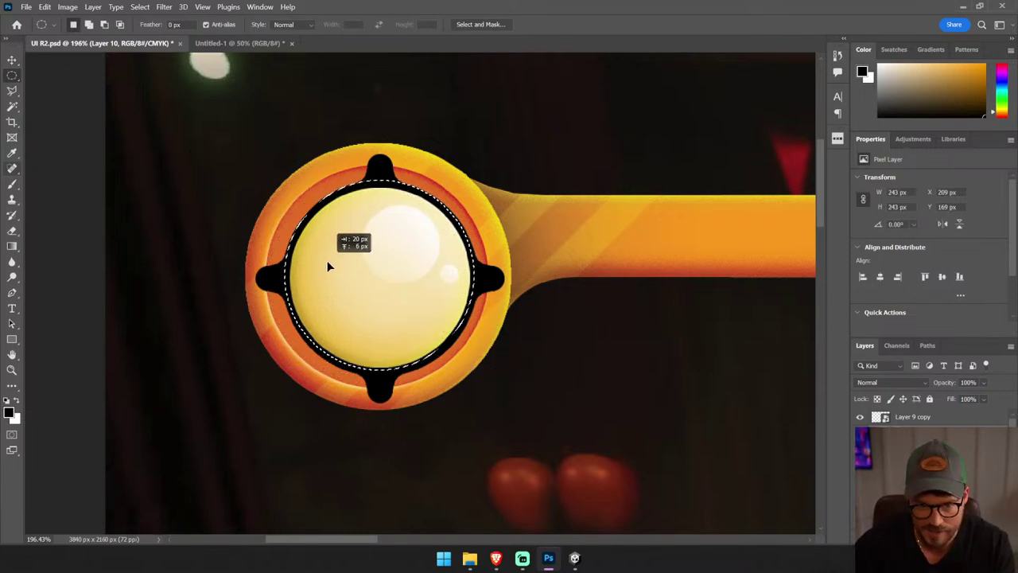
left_click(263, 191)
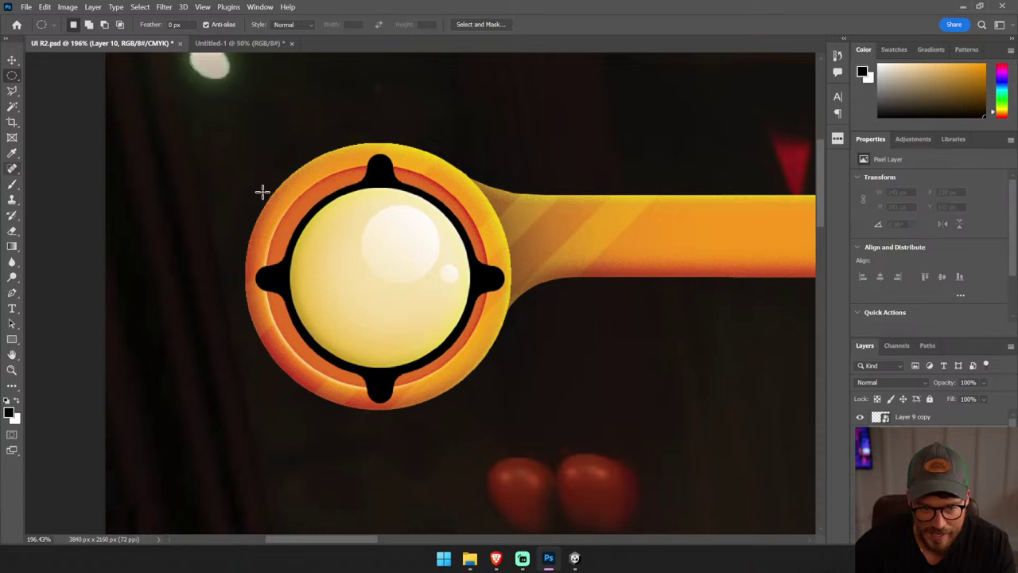
left_click_drag(292, 183, 512, 379)
left_click_drag(438, 320, 427, 316)
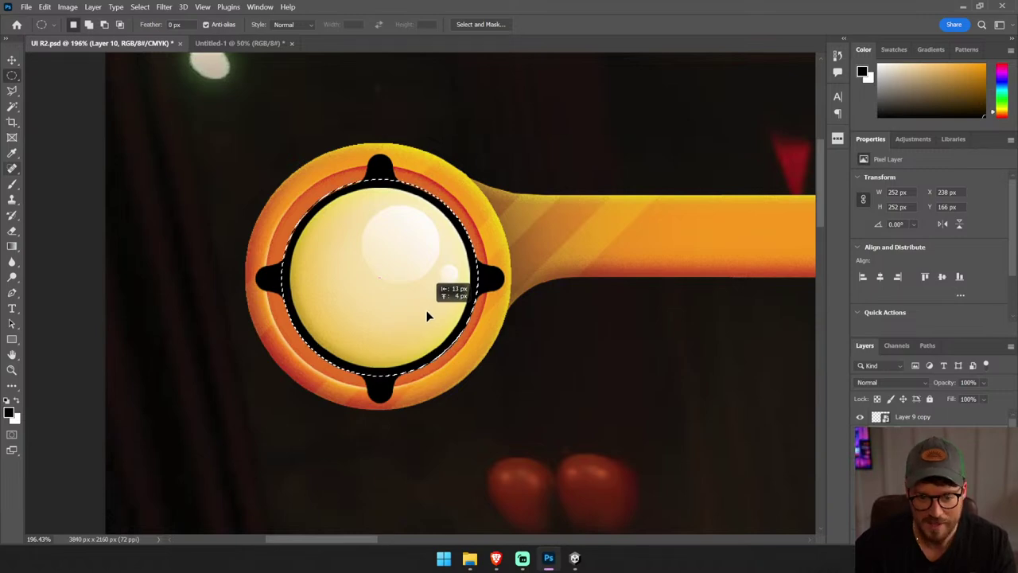
- Transform the circular selection so it fits the black ring
right_click(427, 314)
key("Escape")
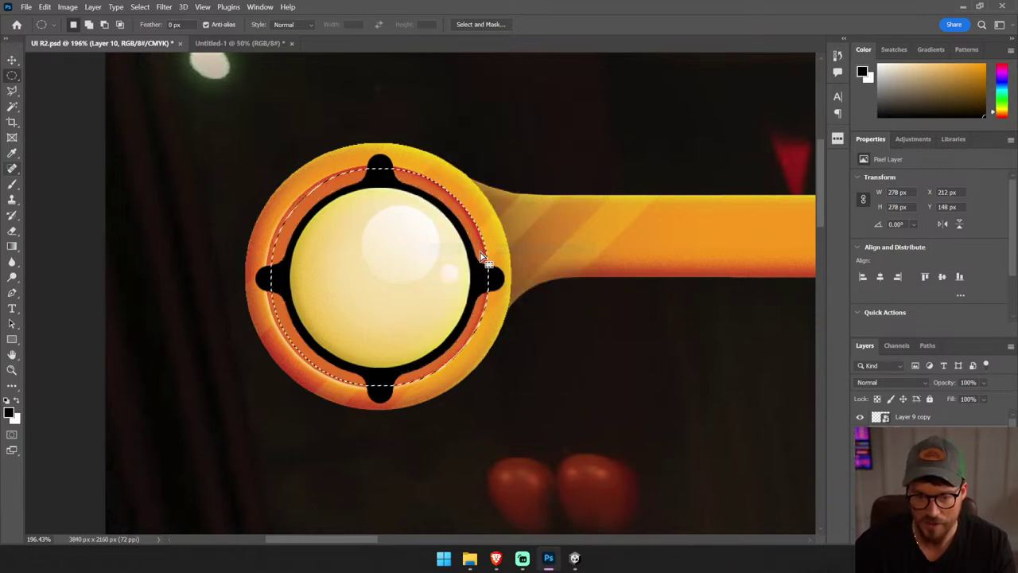
right_click(371, 215)
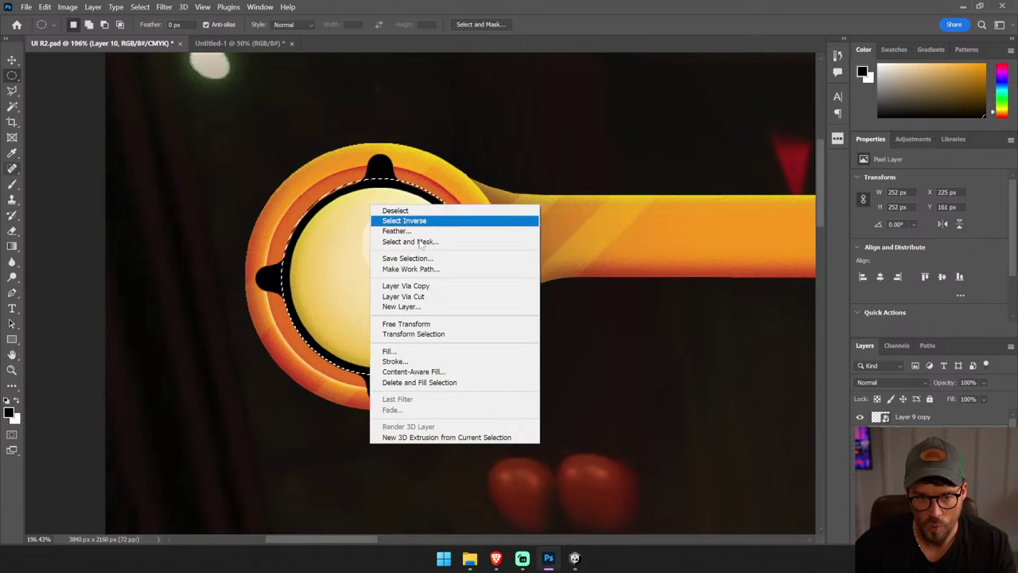
left_click(453, 332)
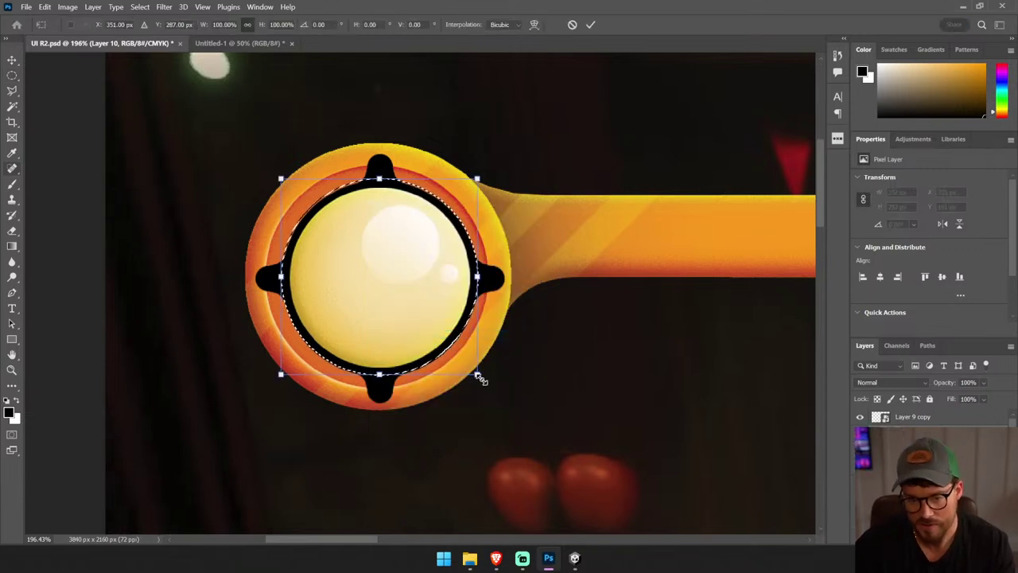
key("Return")
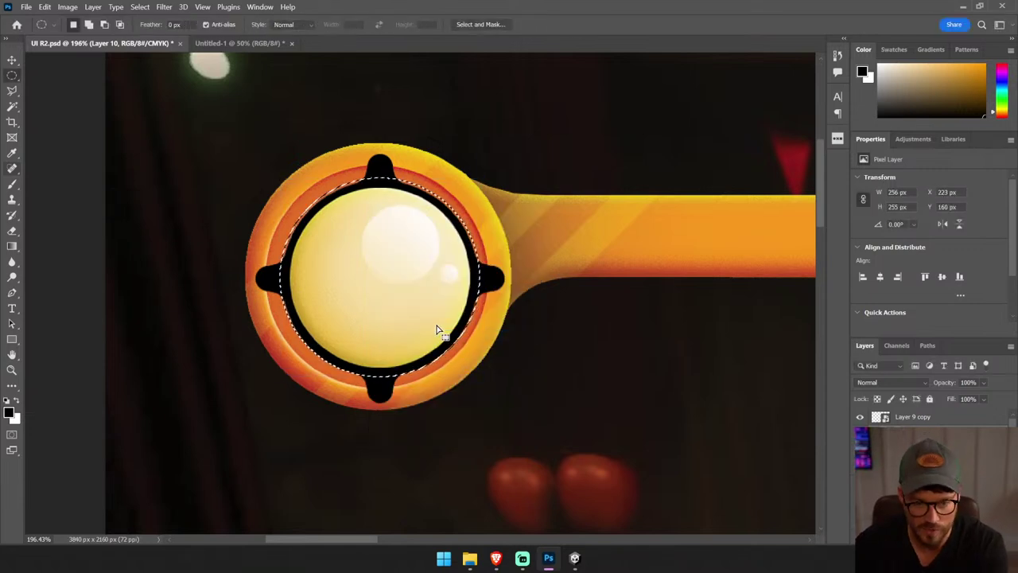
- Fill the ring selection with orange sampled from the orb's rim, then deselect
right_click(12, 246)
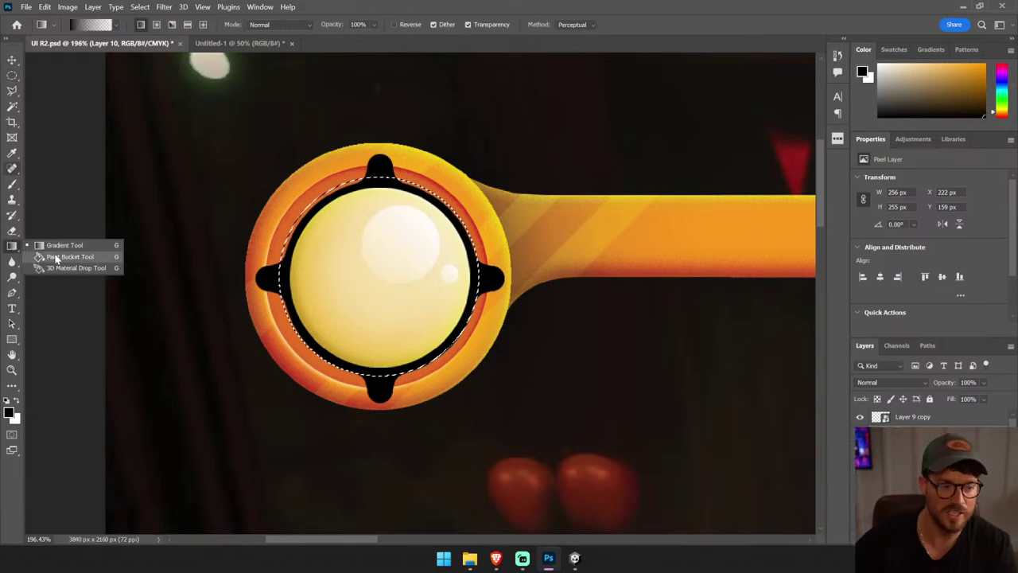
left_click(60, 259)
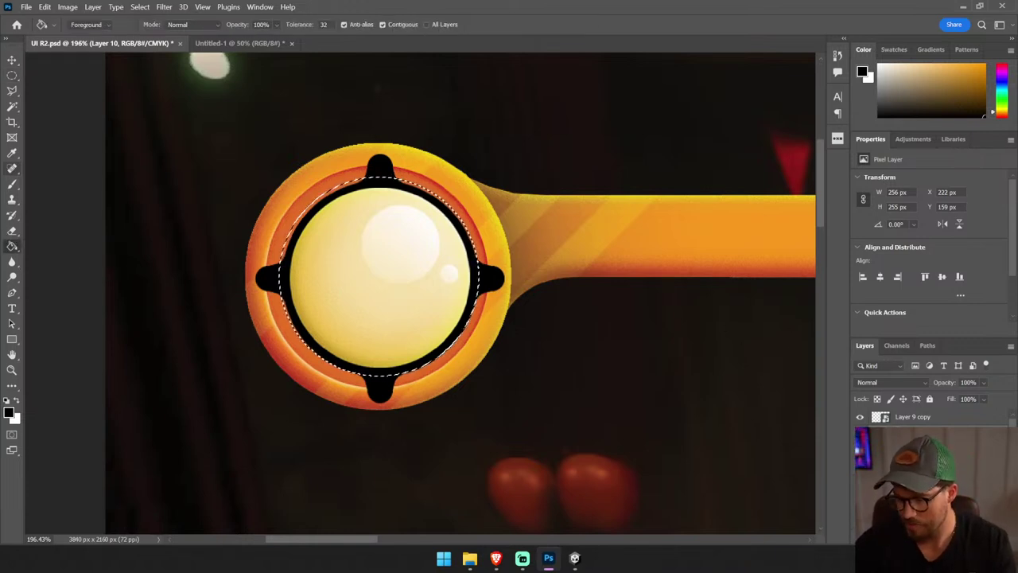
key("i")
left_click_drag(520, 214, 480, 205)
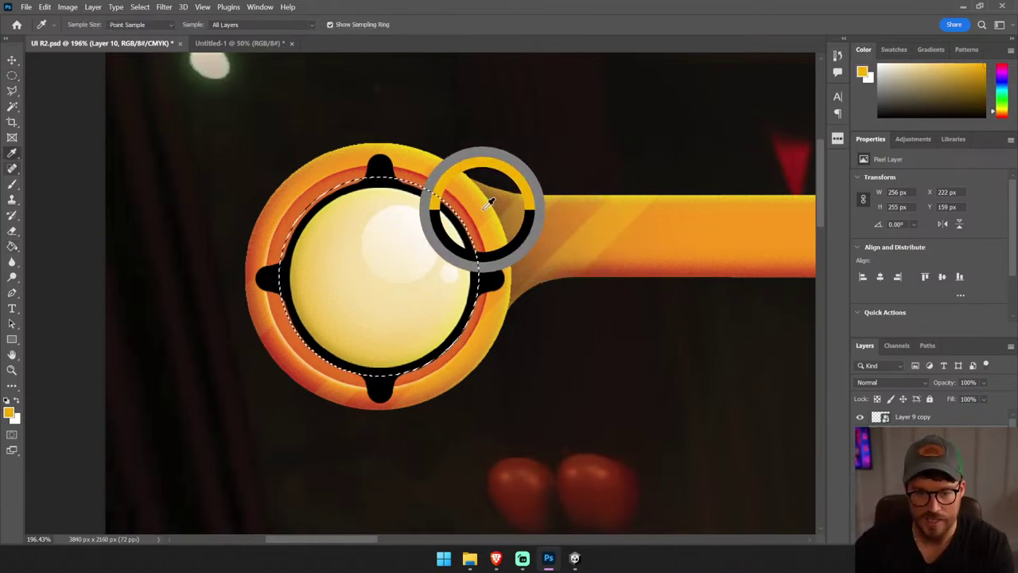
key("g")
left_click(456, 235)
key("ctrl+d")
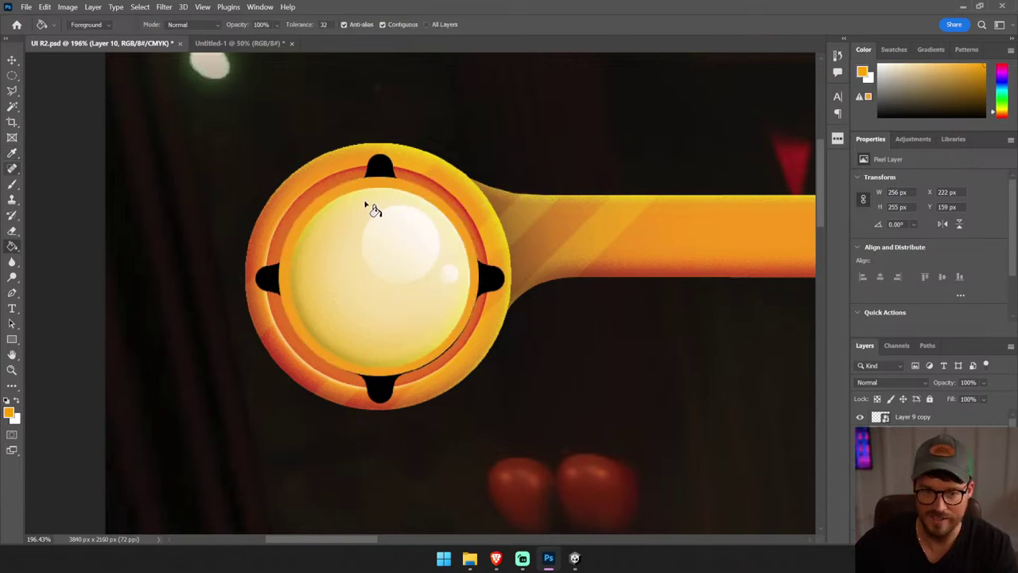
- Resize the orange ring layer slightly to about 255 × 254 px to fit the orb
key("v")
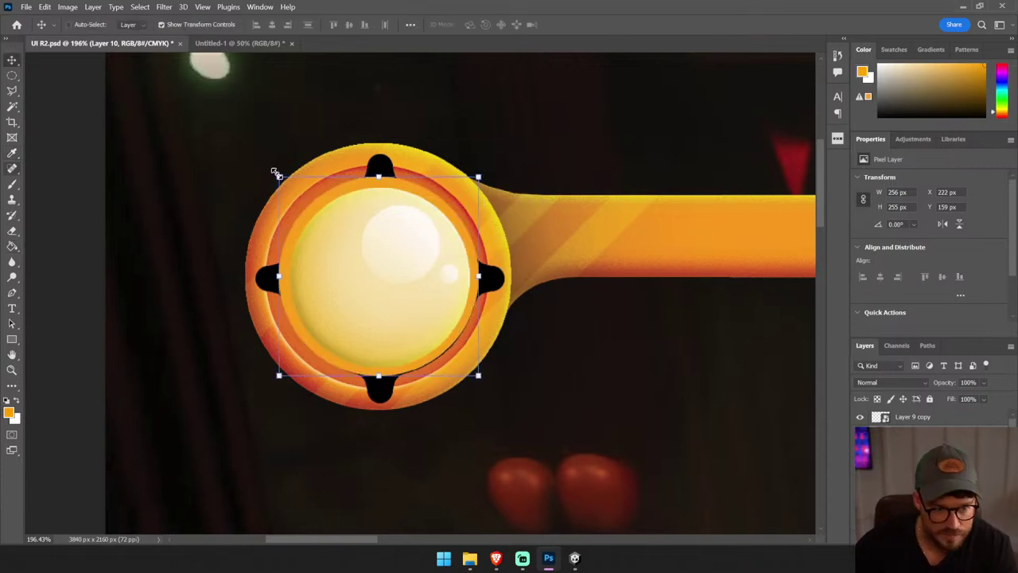
left_click_drag(275, 171, 277, 175)
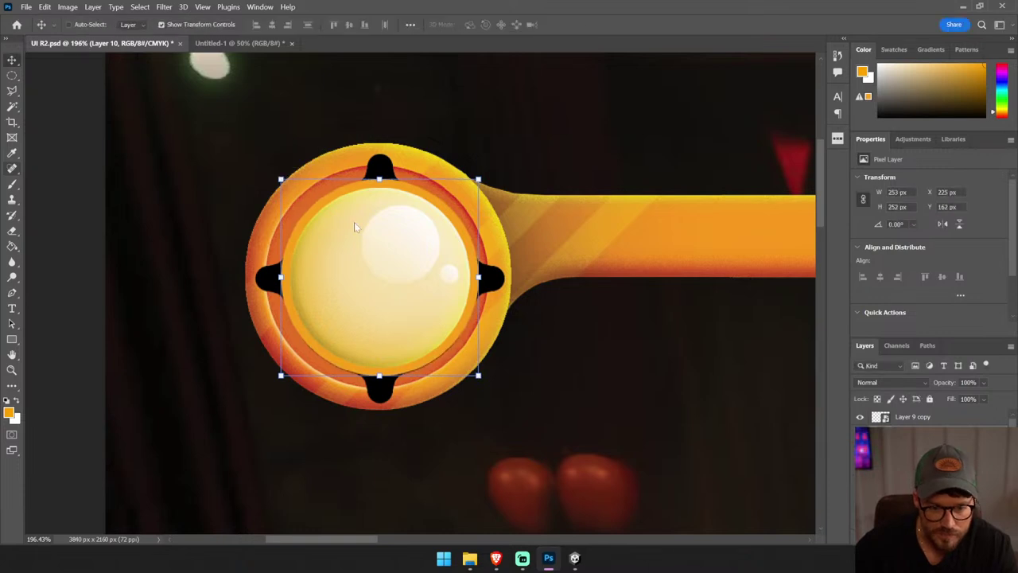
left_click_drag(478, 379, 479, 381)
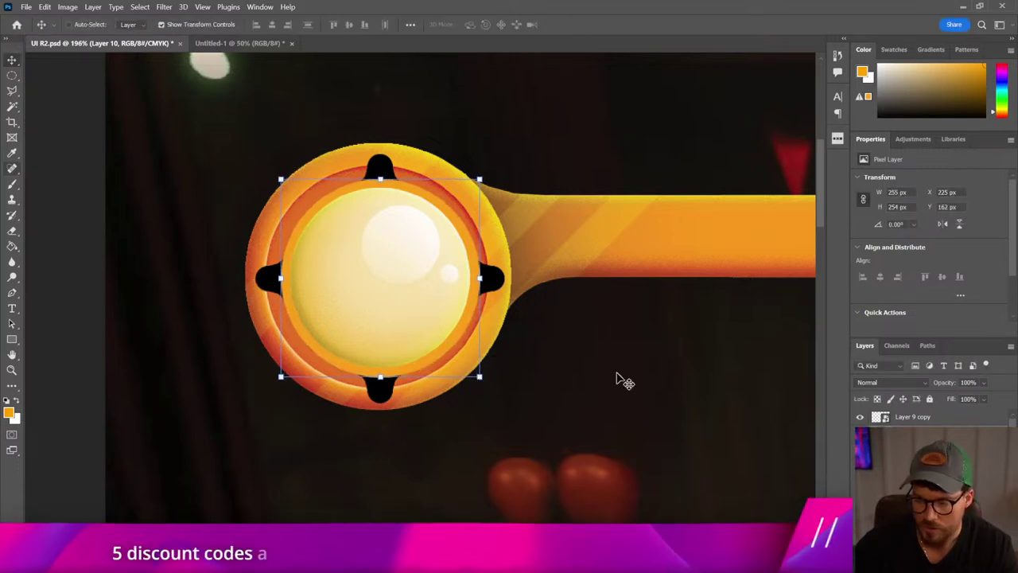
left_click(479, 276)
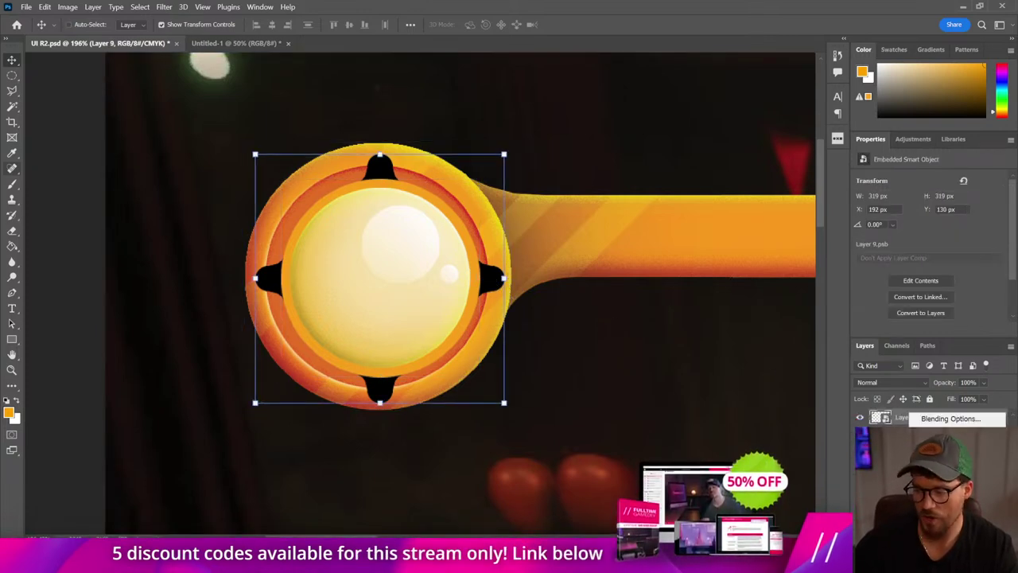
- Set the notched ring's Color Overlay to orange sampled from the outer rim
double_click(922, 417)
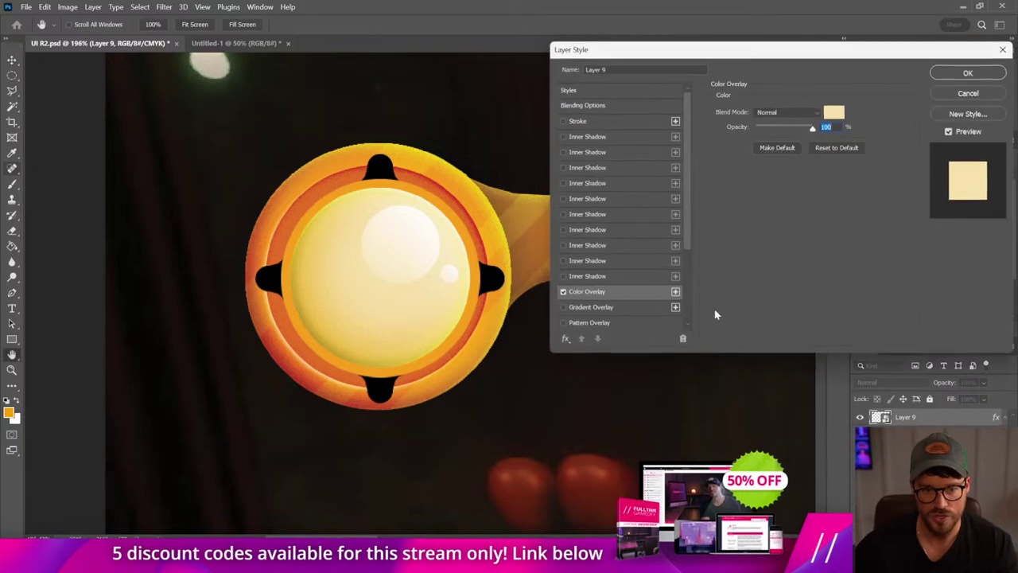
left_click(833, 112)
left_click_drag(414, 104, 633, 93)
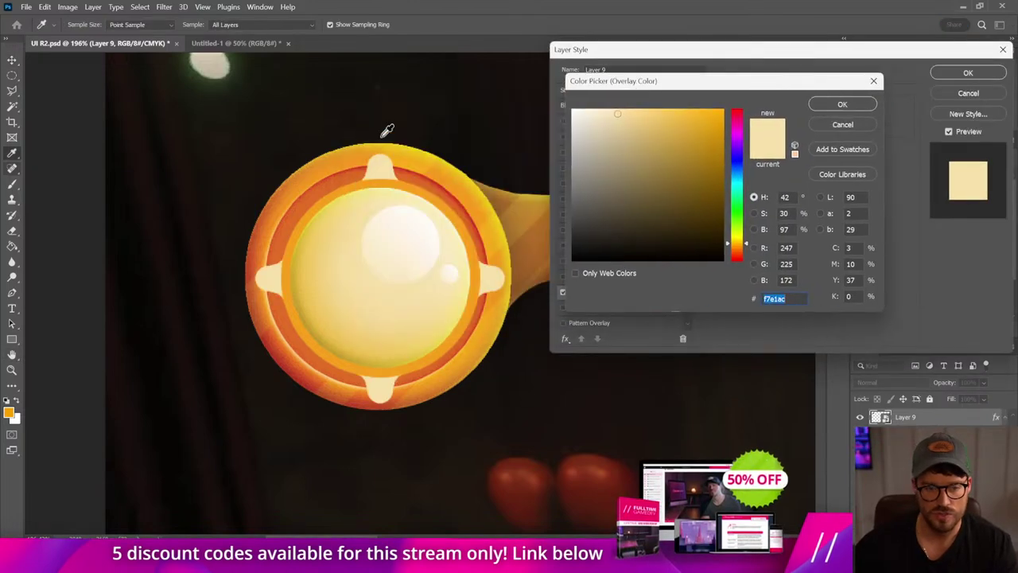
left_click(338, 159)
left_click(842, 105)
left_click(968, 72)
- Select the inner ring layer and paste the copied style onto Layer 10
key("v")
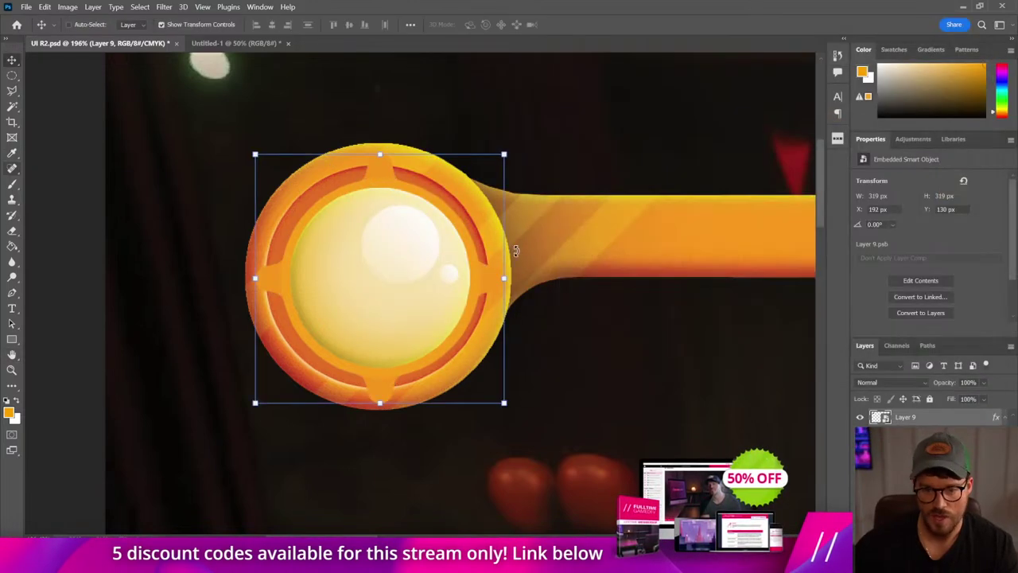
left_click(584, 262)
left_click(491, 248)
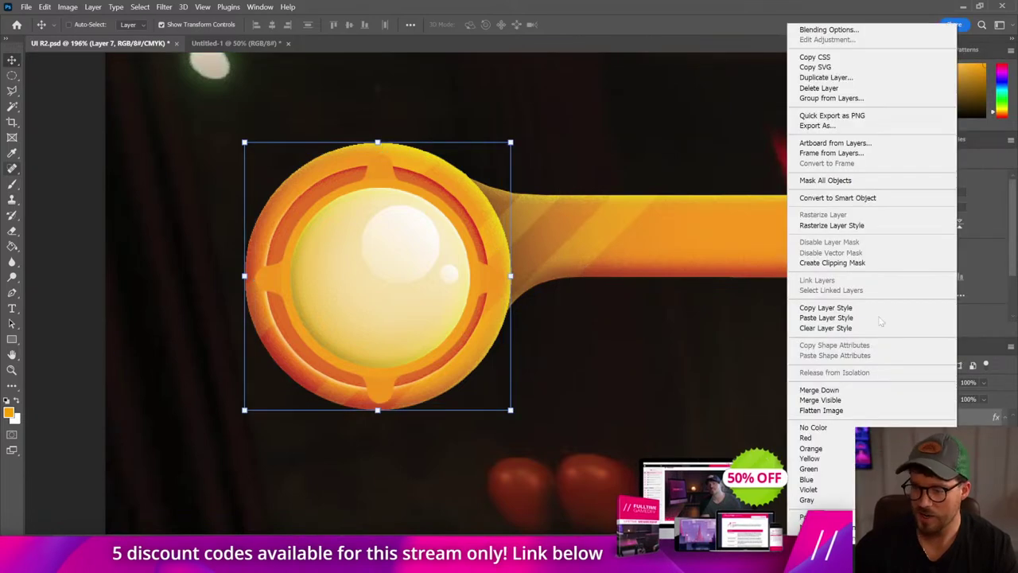
left_click(413, 193)
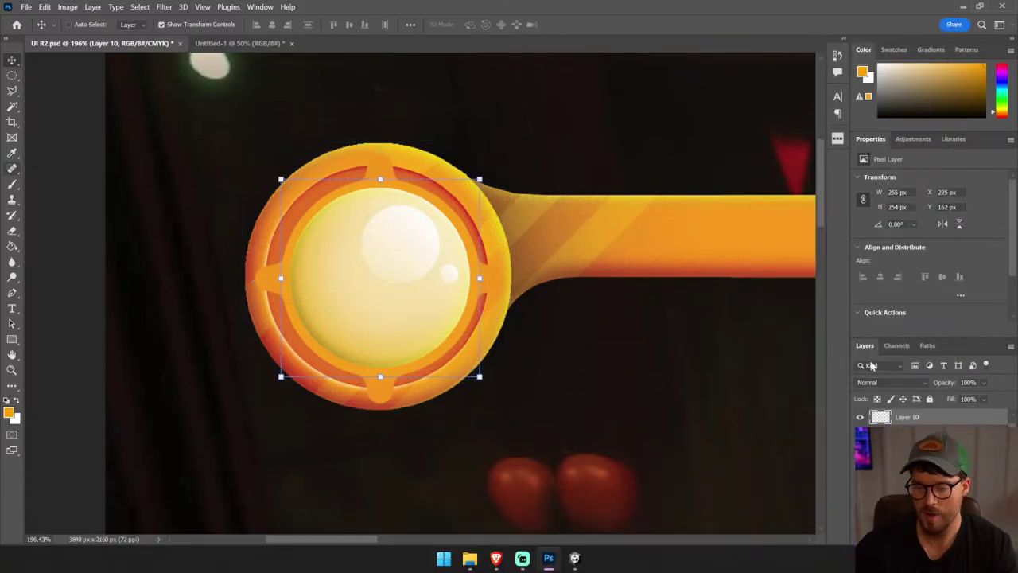
right_click(967, 425)
left_click(874, 318)
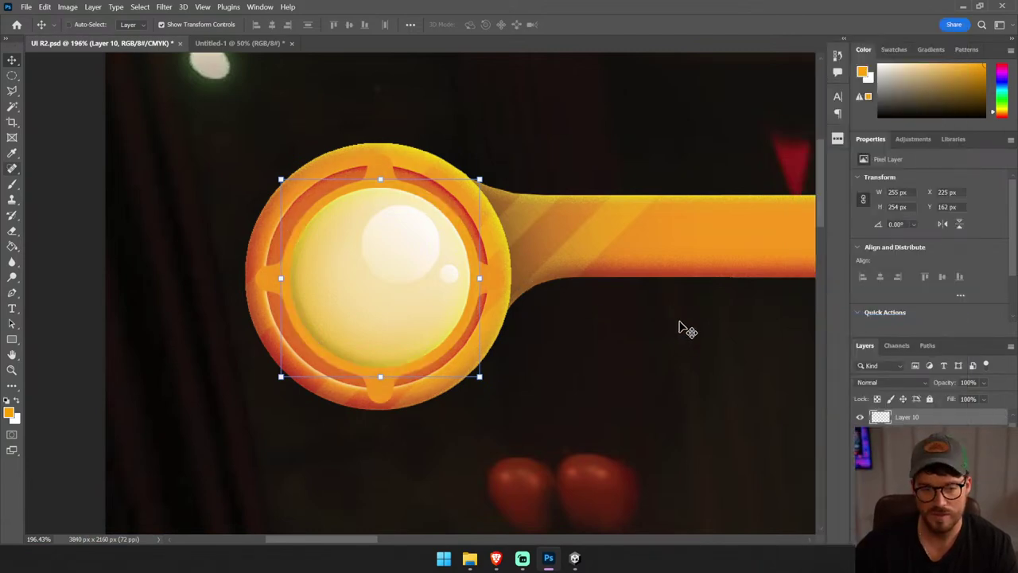
- Lower the inner shadow to 49% and enable a drop shadow at 9 px, 32% opacity
right_click(909, 415)
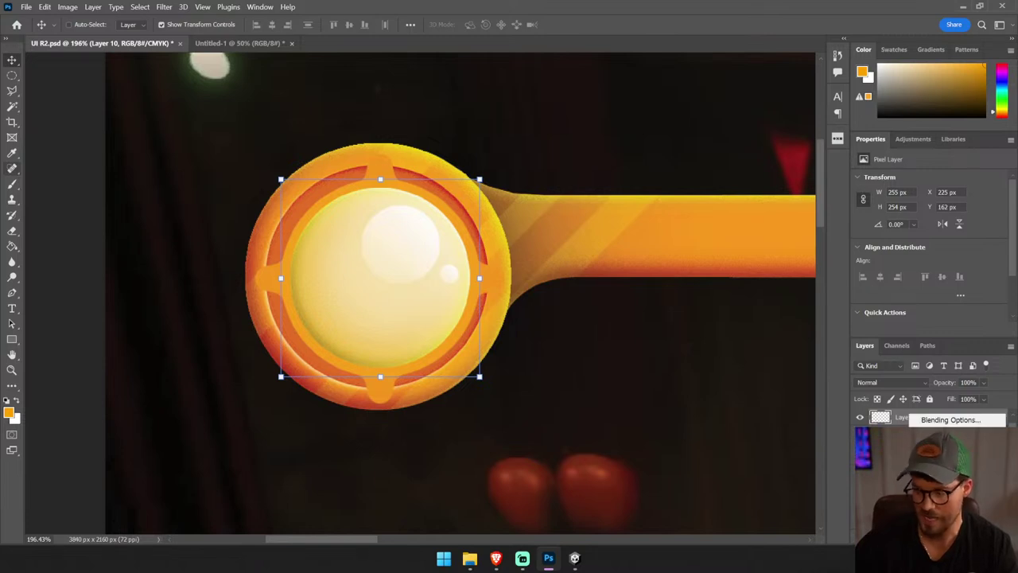
key("Escape")
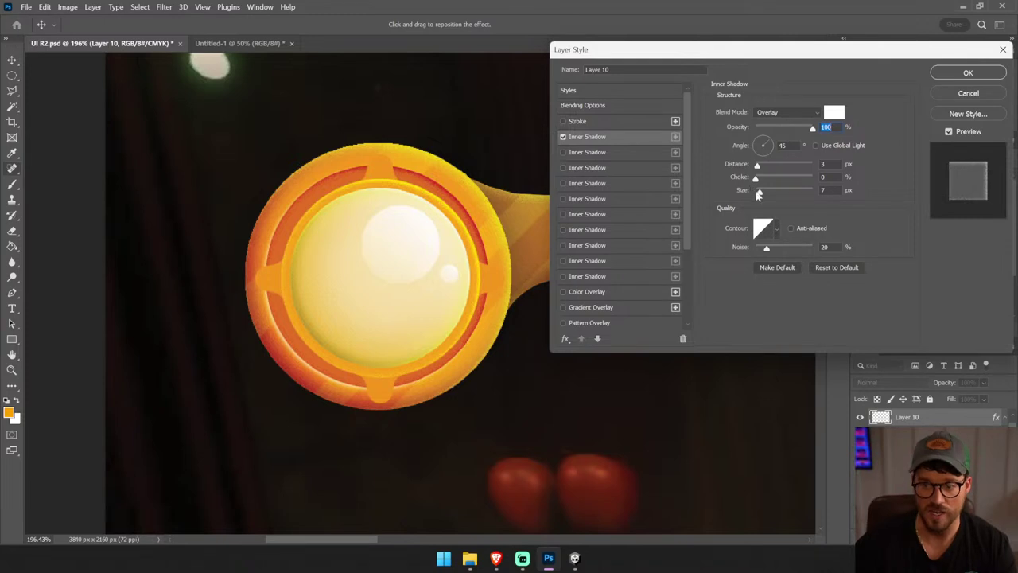
left_click(784, 130)
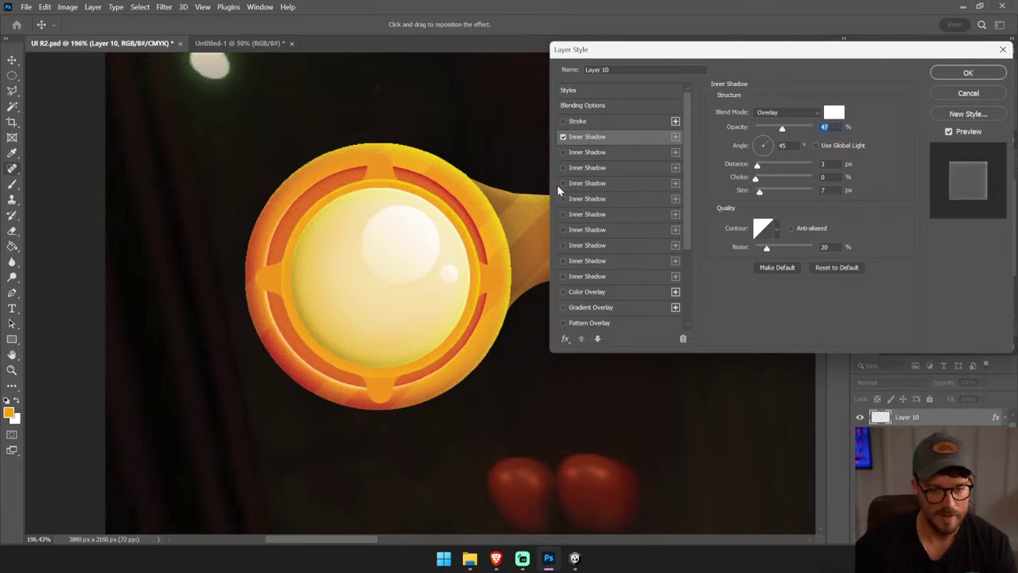
scroll(602, 261, "down", 3)
scroll(602, 314, "down", 3)
left_click(603, 321)
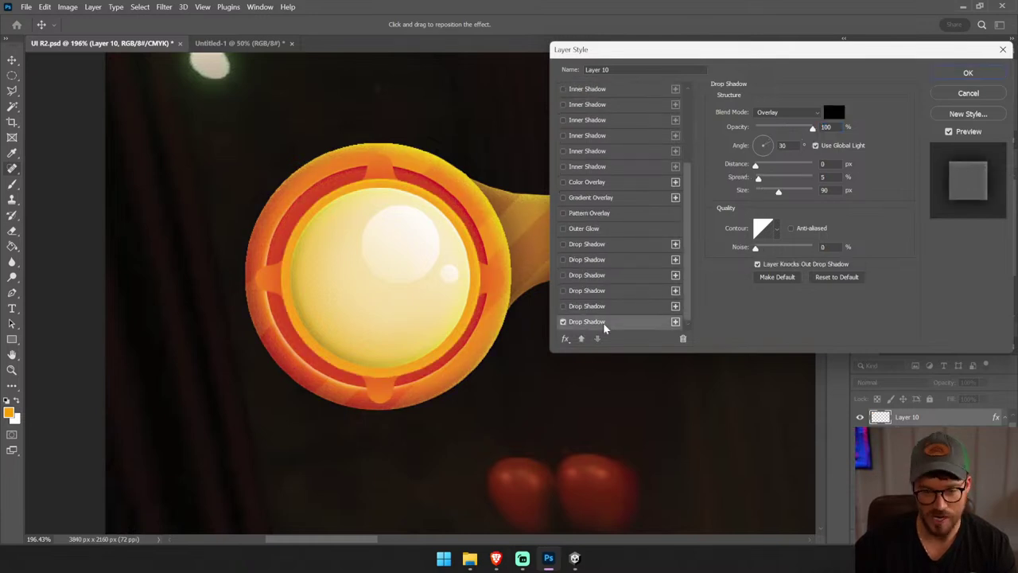
left_click(759, 191)
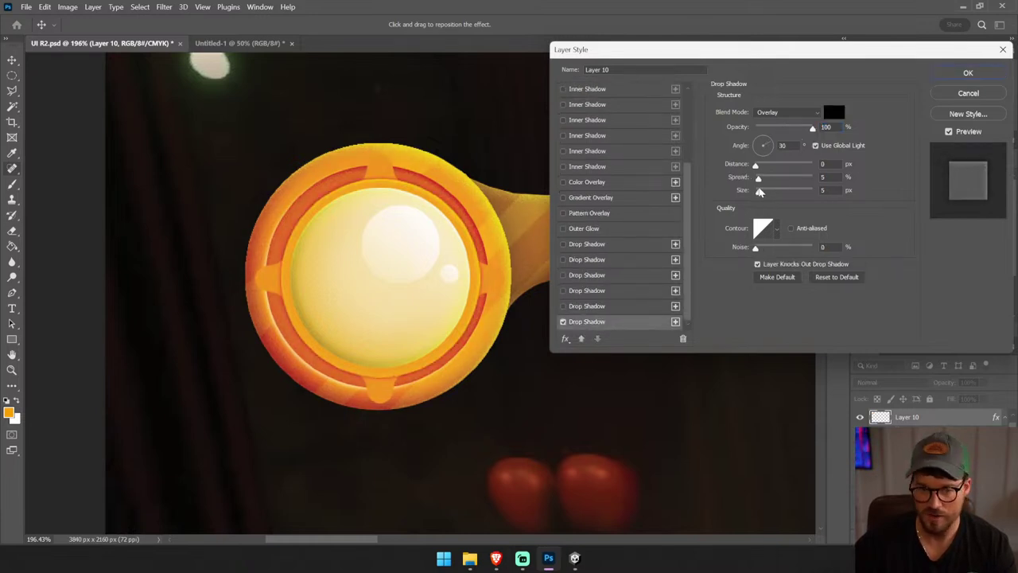
left_click(762, 194)
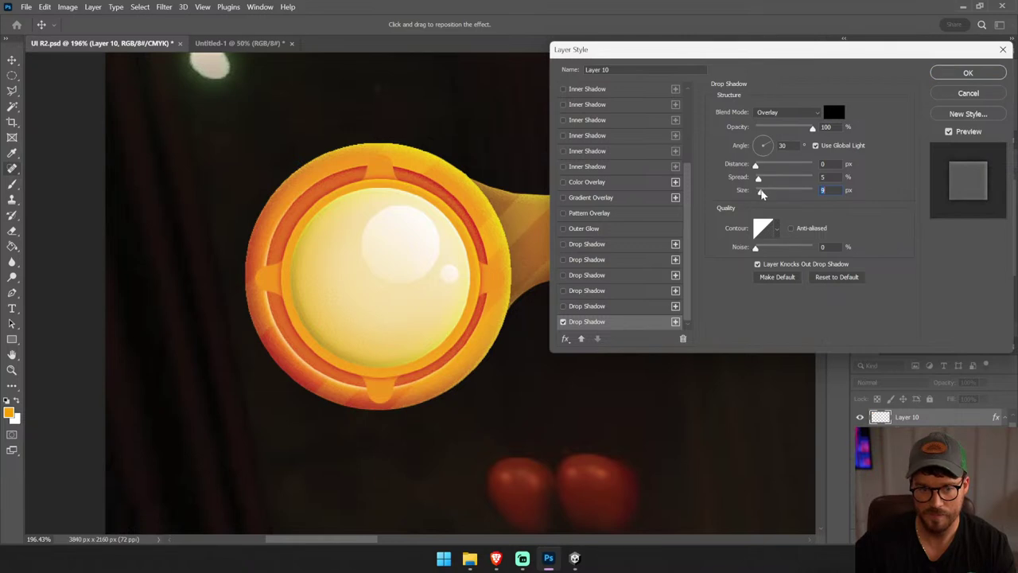
left_click(773, 127)
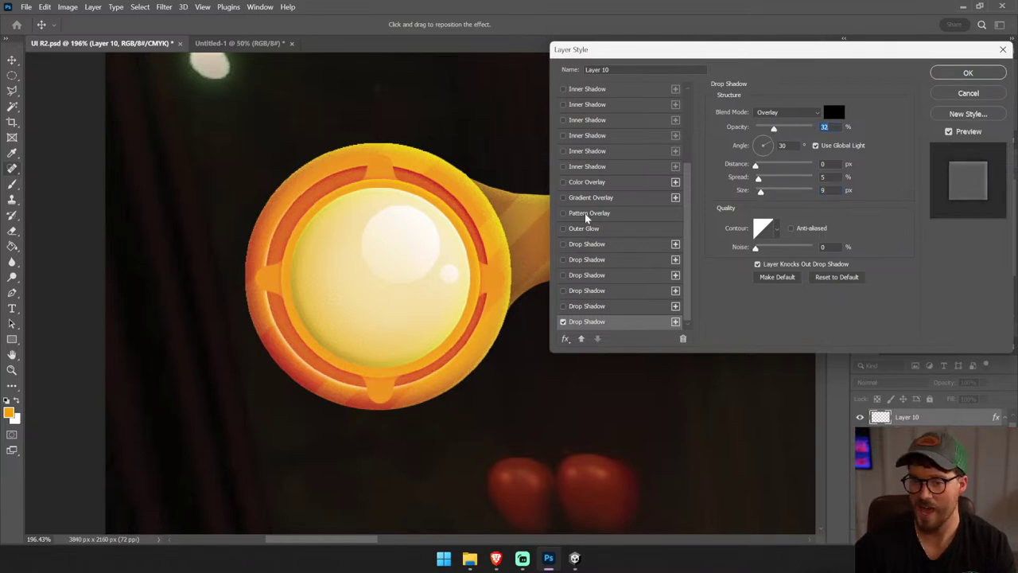
- Change the Color Overlay to a brighter orange and apply the style
left_click(598, 180)
left_click(839, 111)
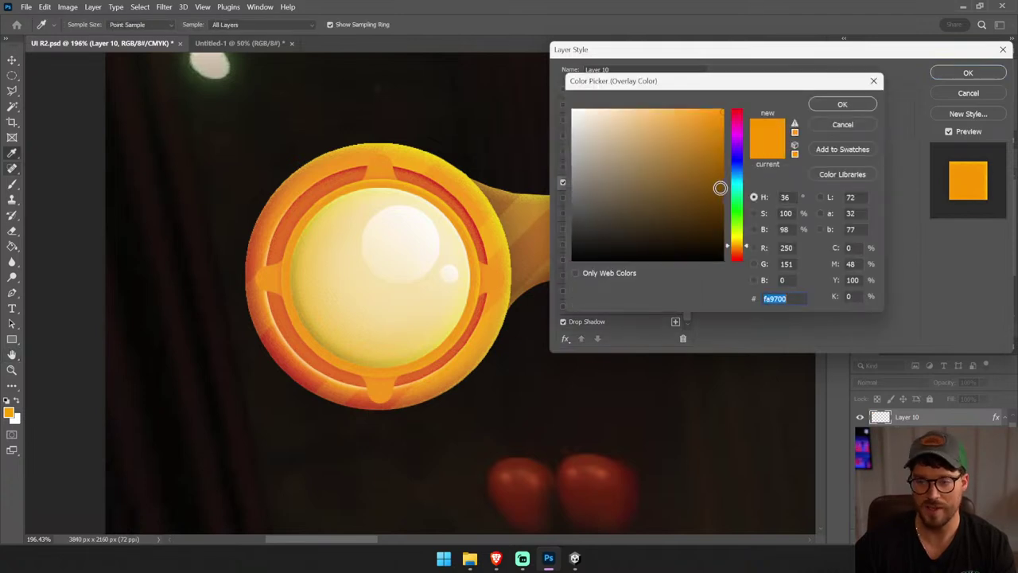
left_click_drag(720, 188, 718, 144)
left_click(842, 104)
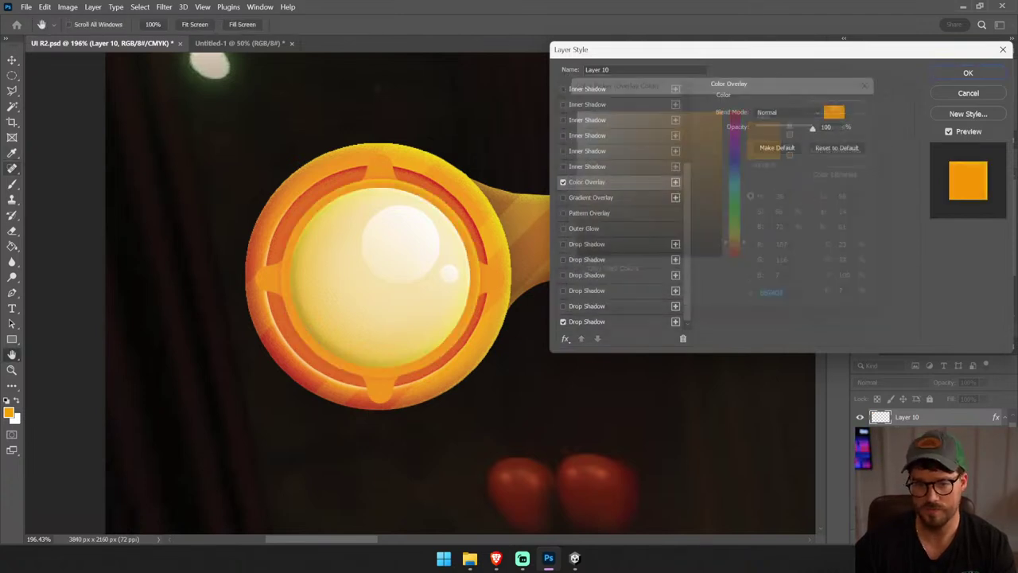
left_click(968, 72)
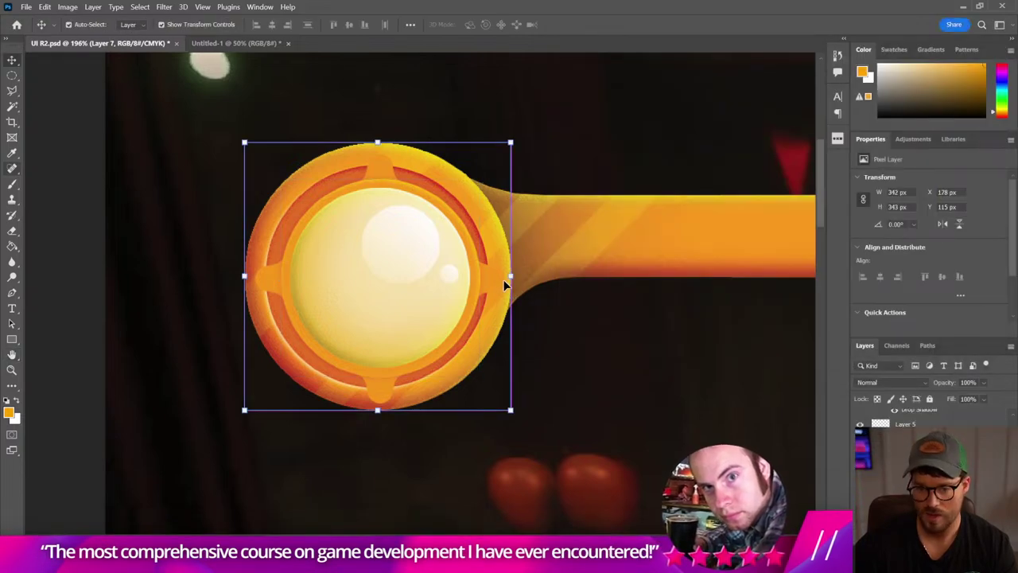
- Copy Layer 10's layer style and paste it onto Layer 9
left_click(502, 284, "ctrl")
right_click(906, 417)
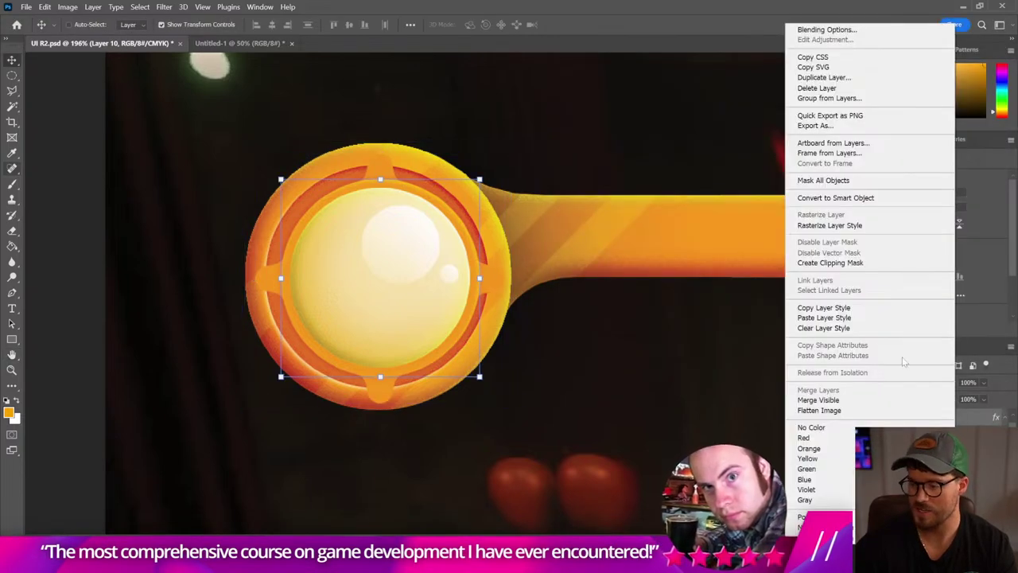
left_click(875, 305)
left_click(509, 288, "ctrl")
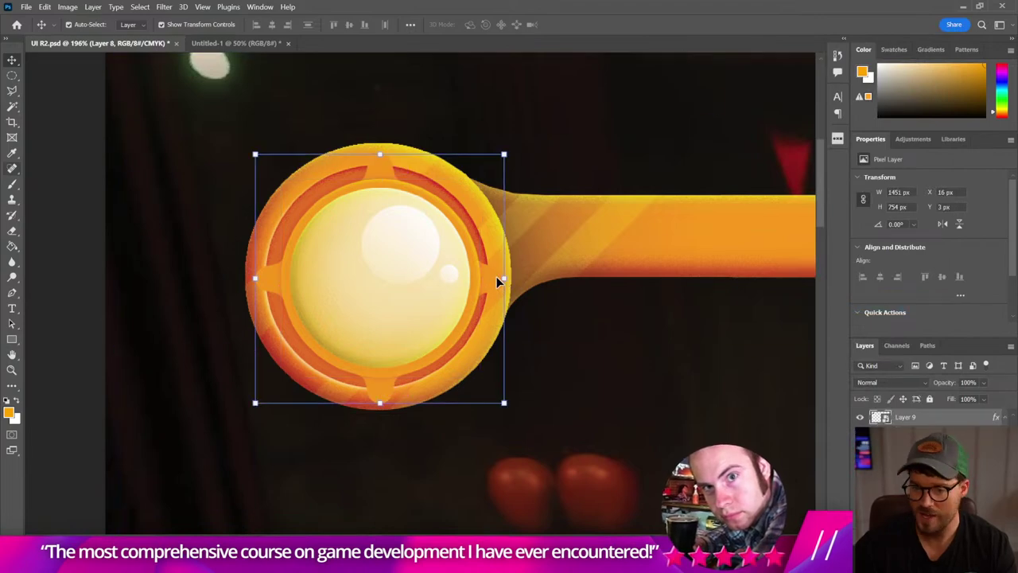
right_click(914, 419)
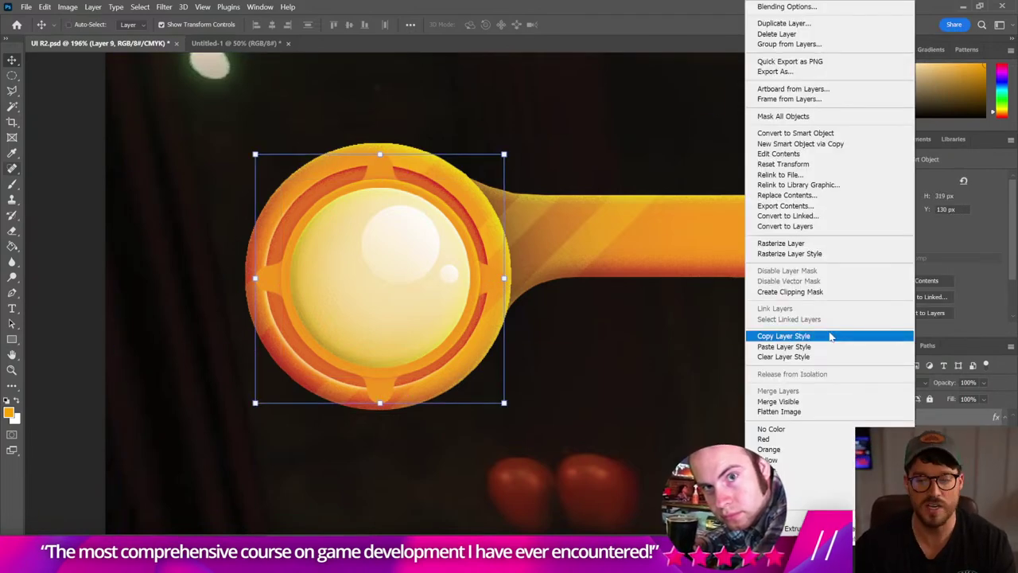
left_click(823, 347)
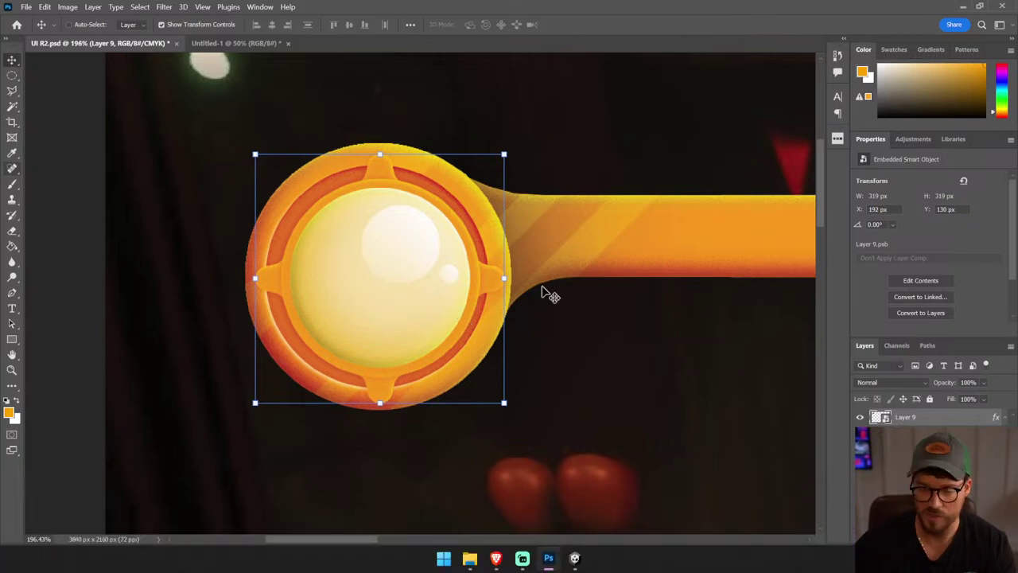
left_click(12, 76)
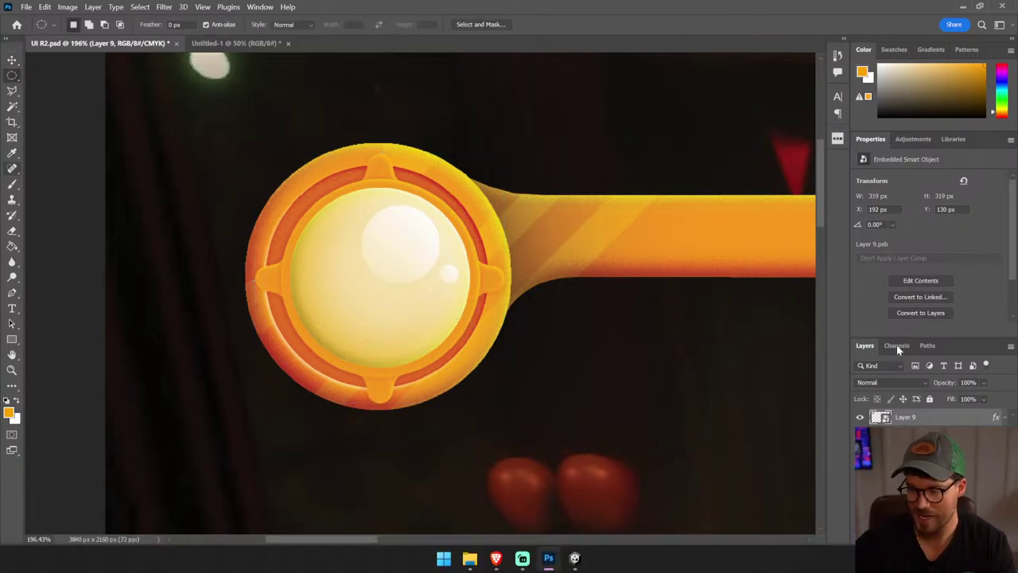
- On a new layer, select a small circle in the ring's right notch and set the fill colour
double_click(875, 140)
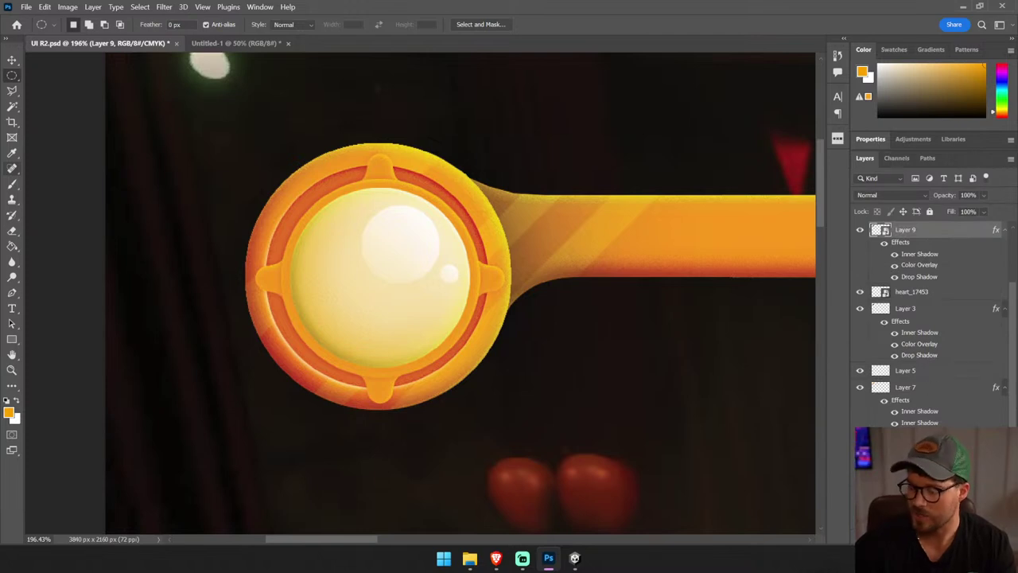
key("ctrl+shift+alt+n")
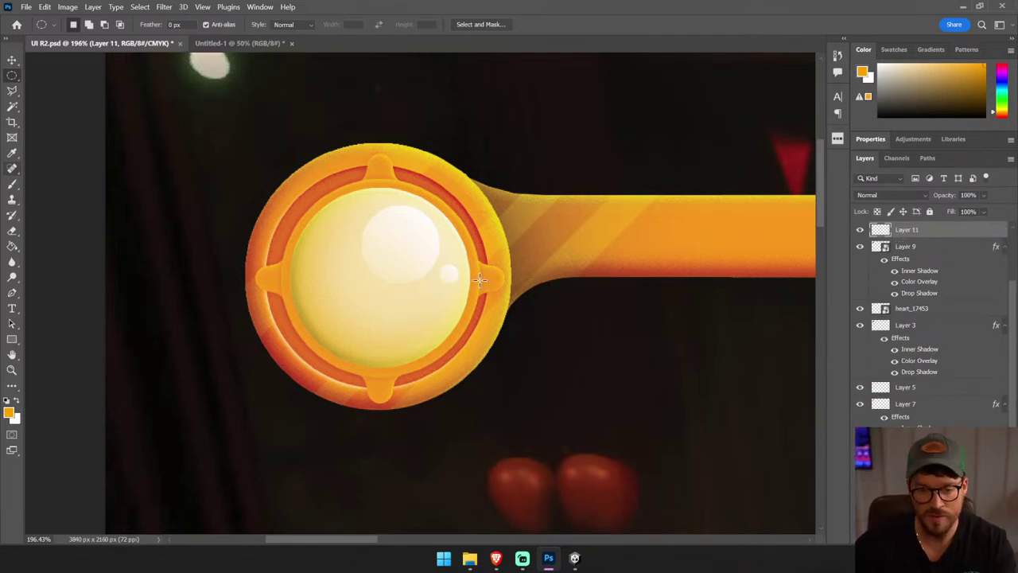
left_click_drag(480, 276, 493, 283)
left_click(12, 247)
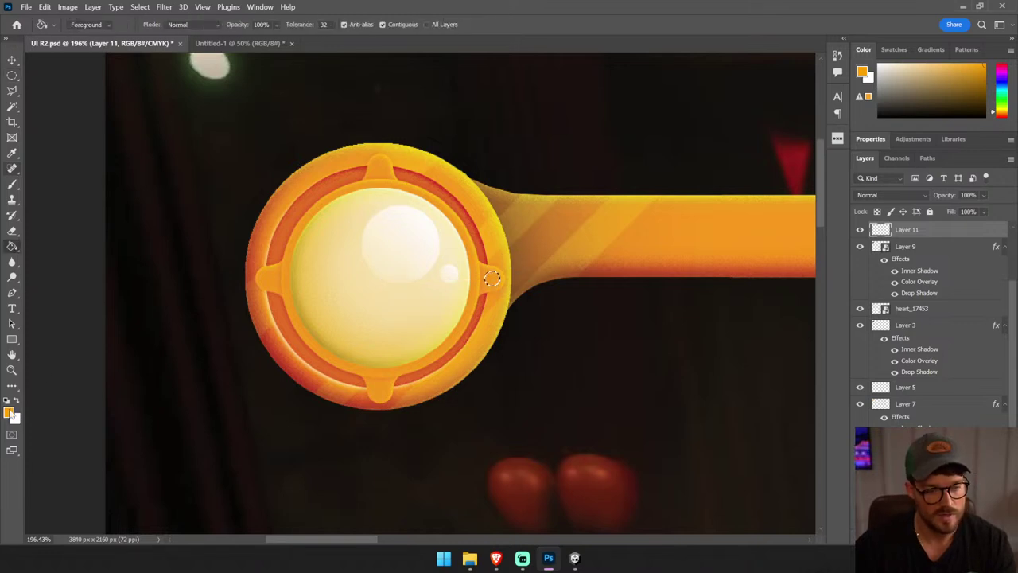
left_click(8, 411)
left_click(481, 315)
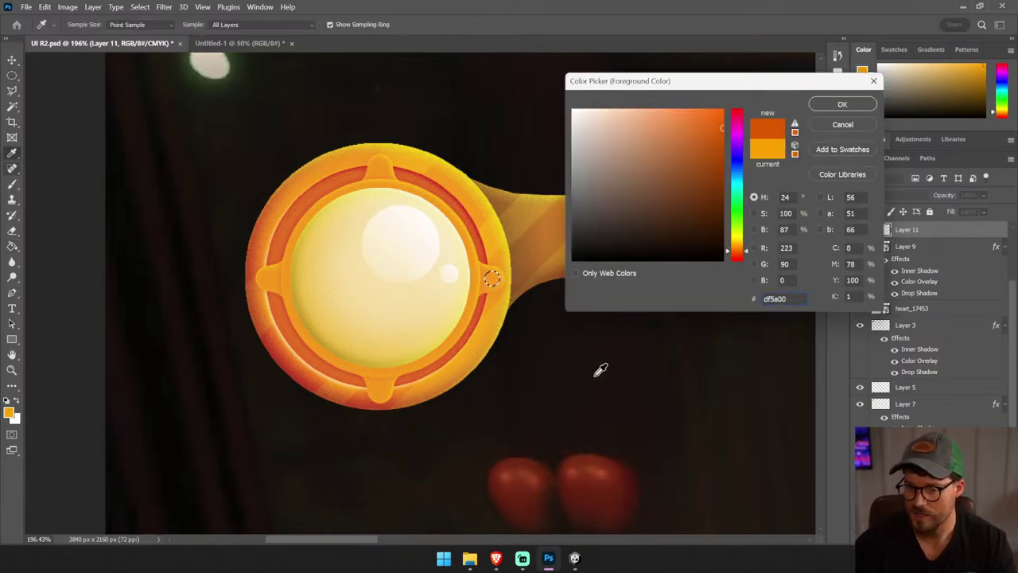
left_click(826, 106)
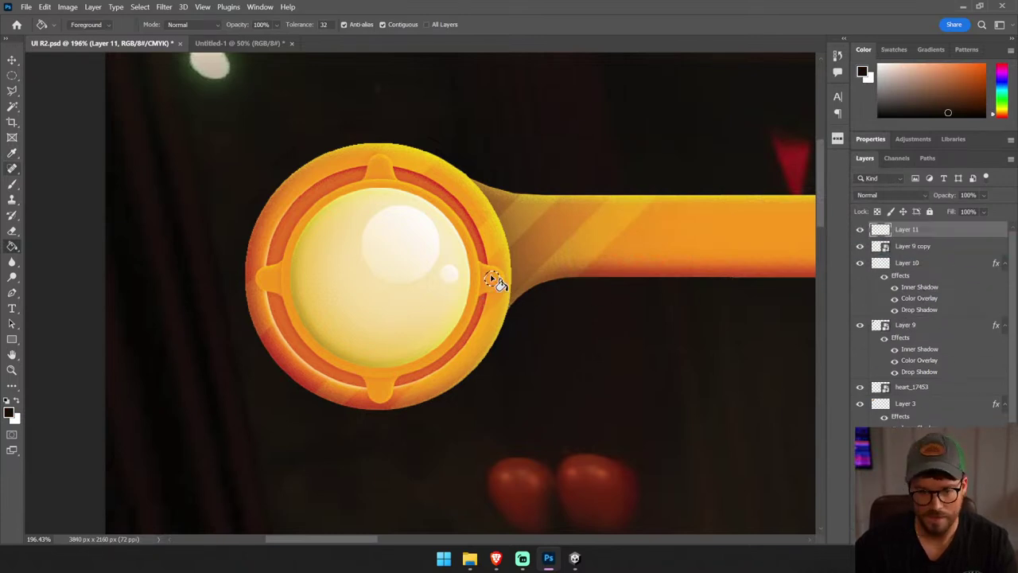
- Try Hard Mix blending and duplicating the dot to the left notch, then revert both
key("v")
key("shift+alt+l")
left_click_drag(602, 325, 376, 324)
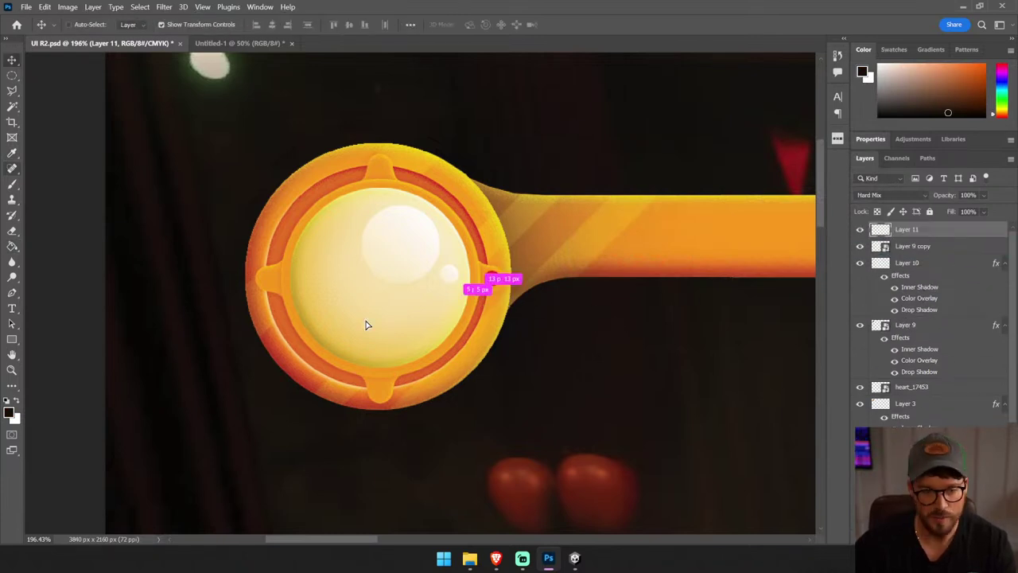
key("ctrl+z")
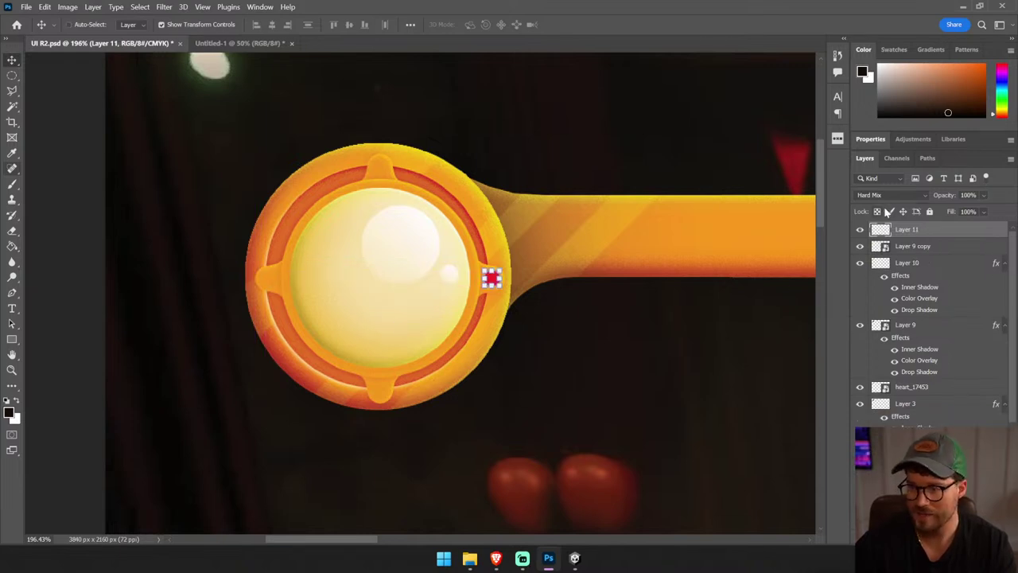
left_click(891, 195)
left_click_drag(484, 288, 378, 295)
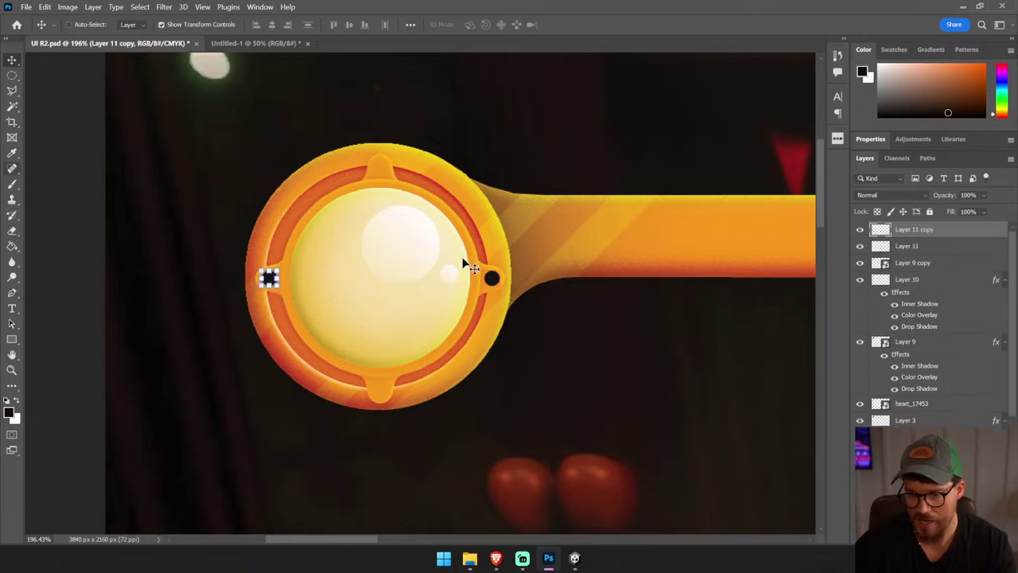
key("ctrl+z")
- Zoom in closely on the dot in the ring's right notch
key("z")
left_click_drag(368, 257, 652, 420)
key("b")
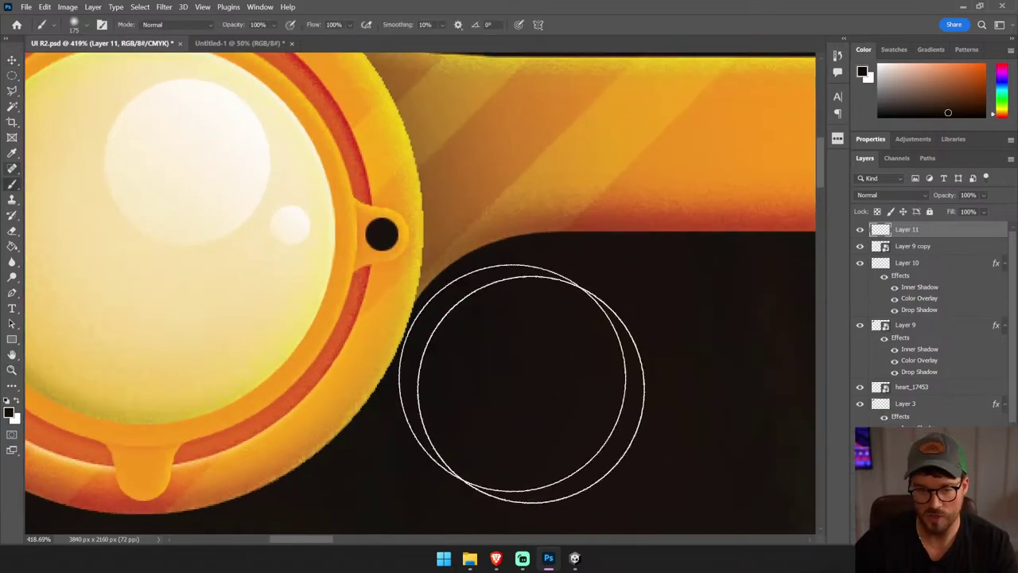
key("v")
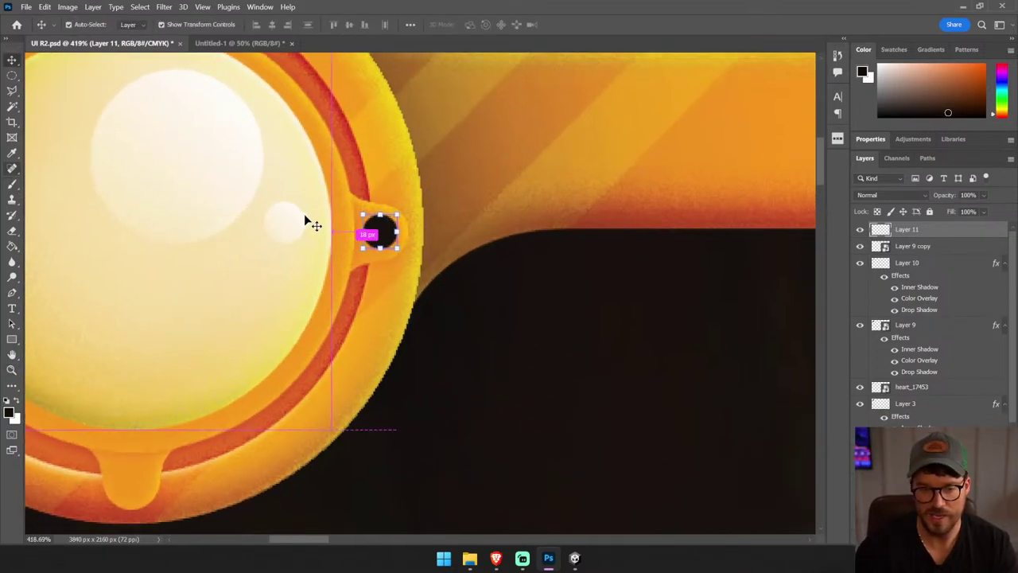
key("ctrl+plus")
key("ctrl+plus")
key("ctrl+plus")
key("ctrl+plus")
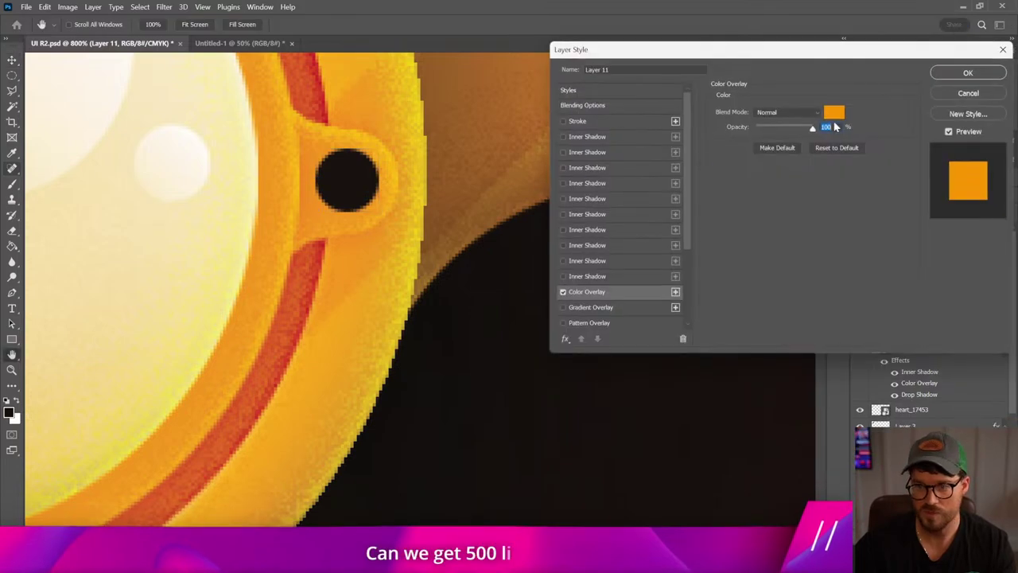
- Set the dot's Color Overlay to the ring's red, then change it to dark brown
left_click_drag(580, 191, 708, 203)
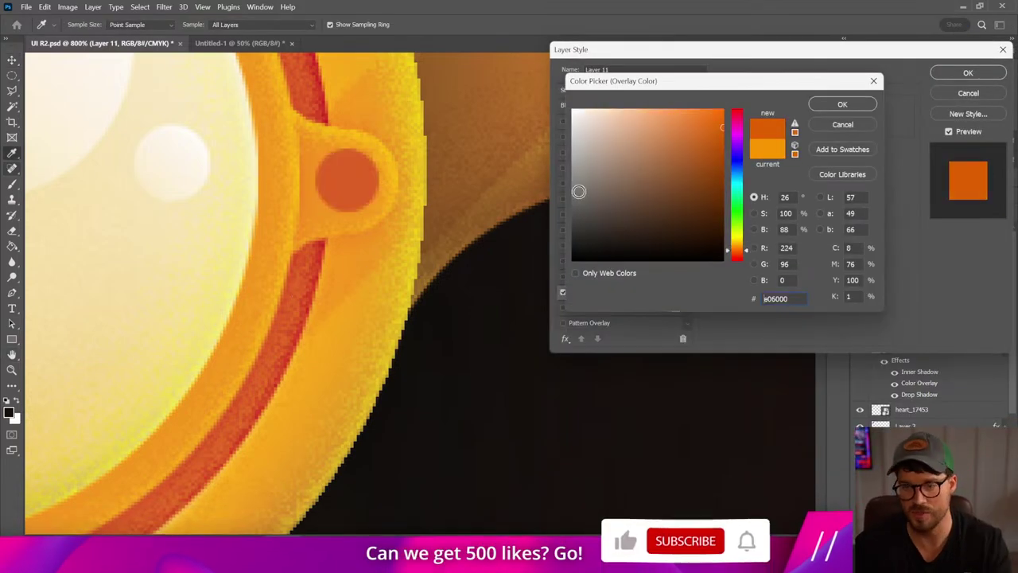
left_click(318, 264)
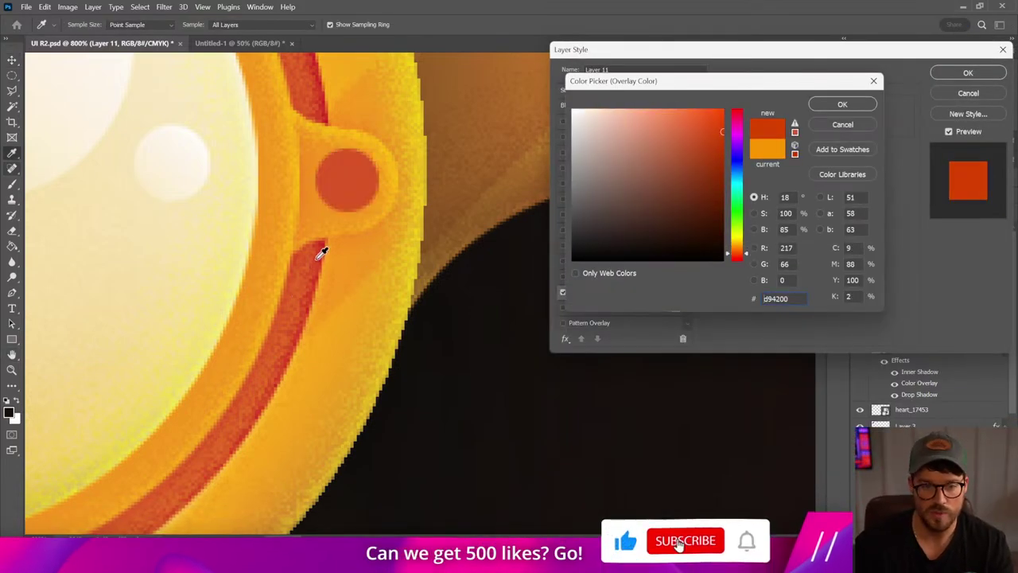
left_click(842, 105)
left_click(967, 72)
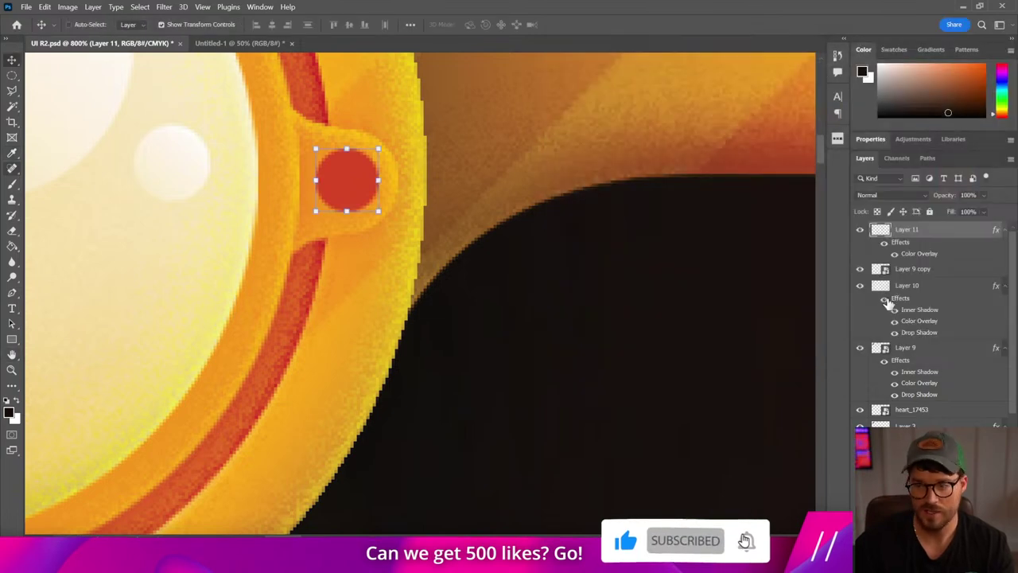
right_click(926, 230)
key("Escape")
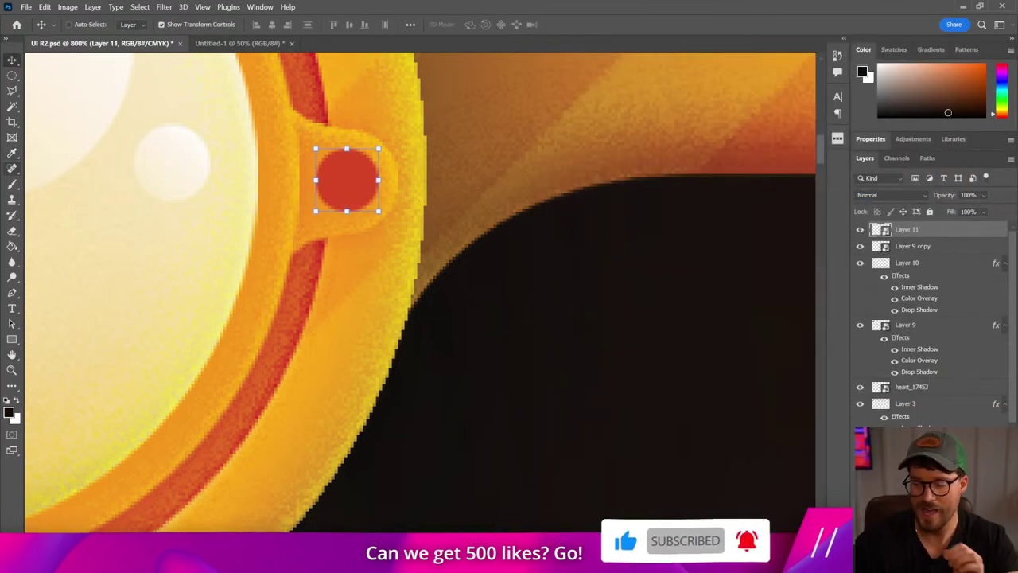
double_click(954, 229)
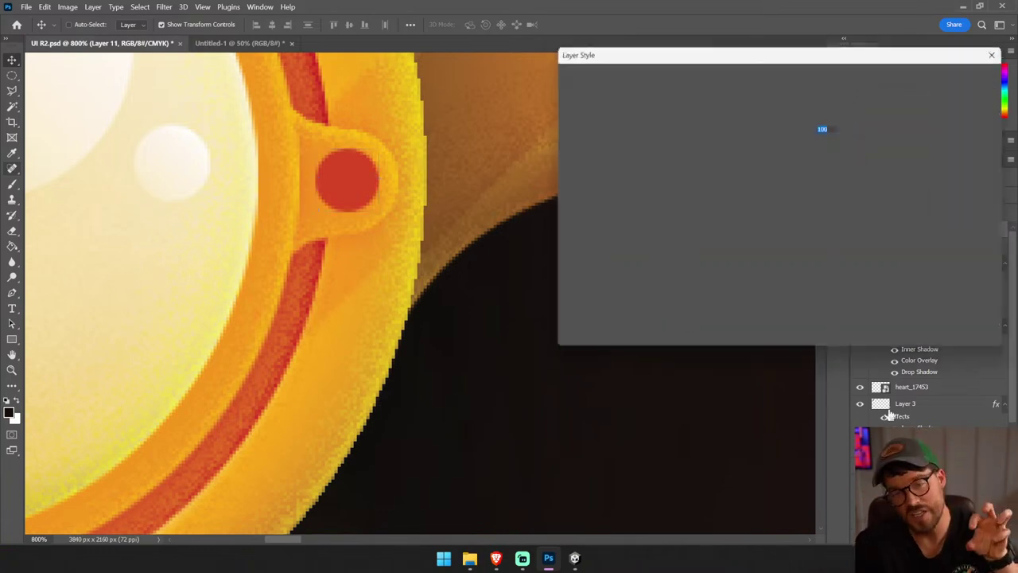
left_click(833, 112)
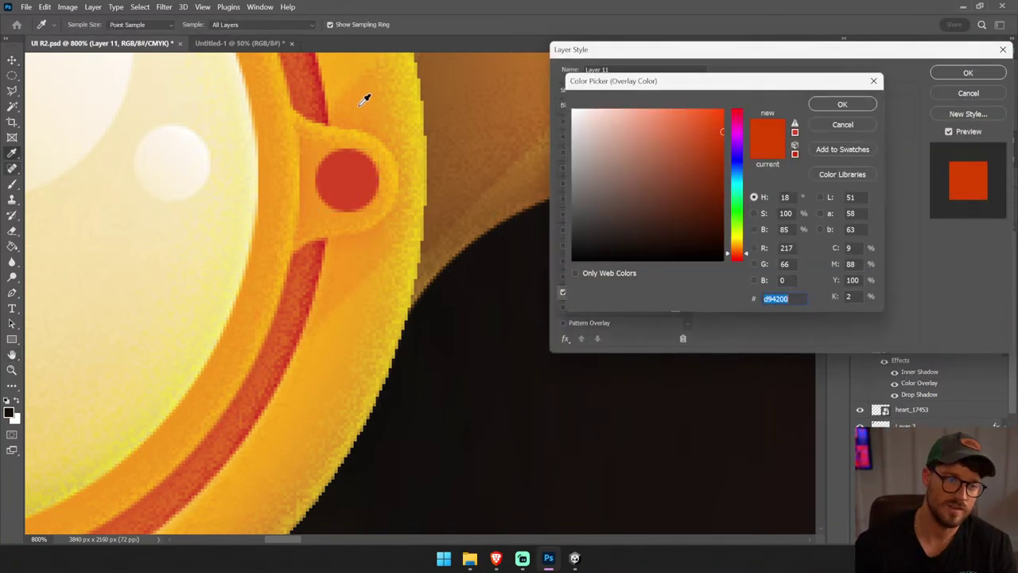
left_click(703, 238)
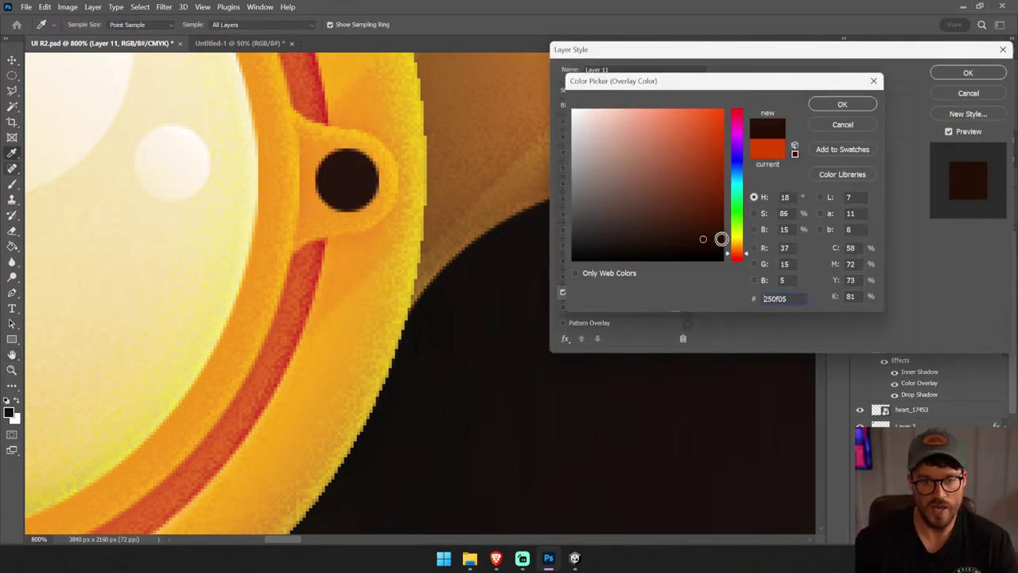
left_click(831, 103)
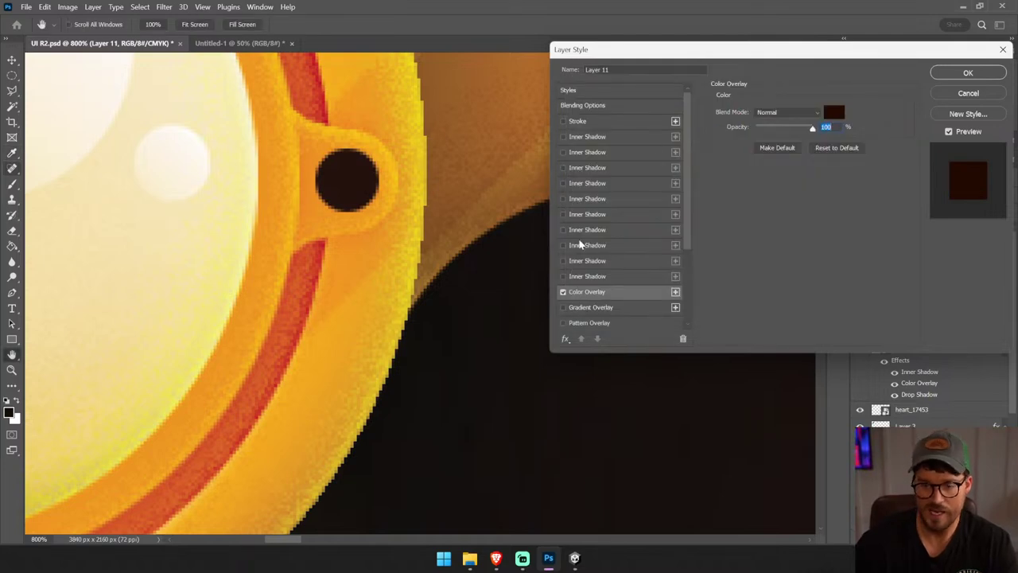
- Replace the dot's Color Overlay with an Inner Shadow effect, trying a stroke briefly
left_click(563, 291)
left_click(590, 123)
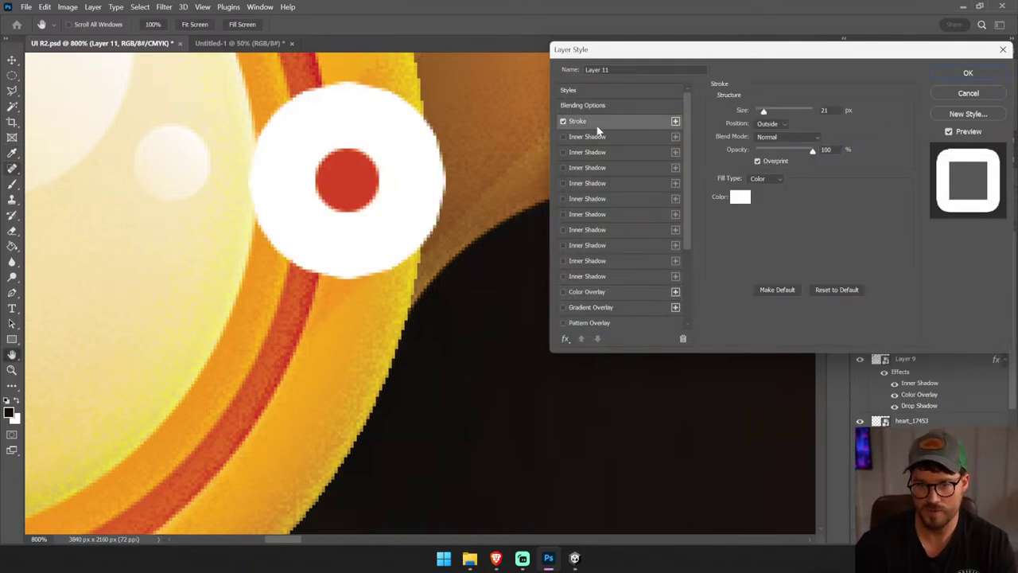
left_click(601, 137)
left_click(563, 122)
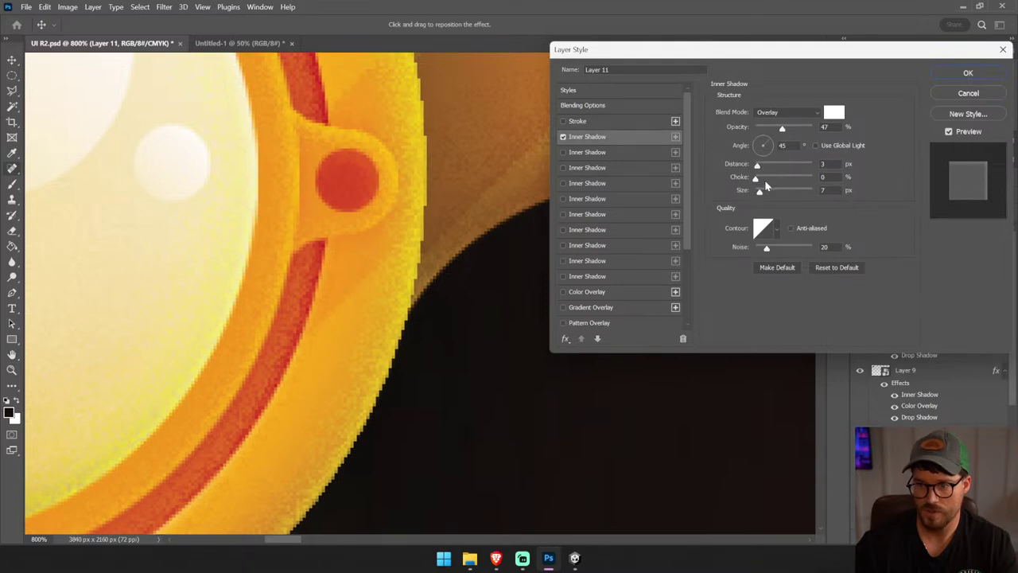
left_click(750, 153)
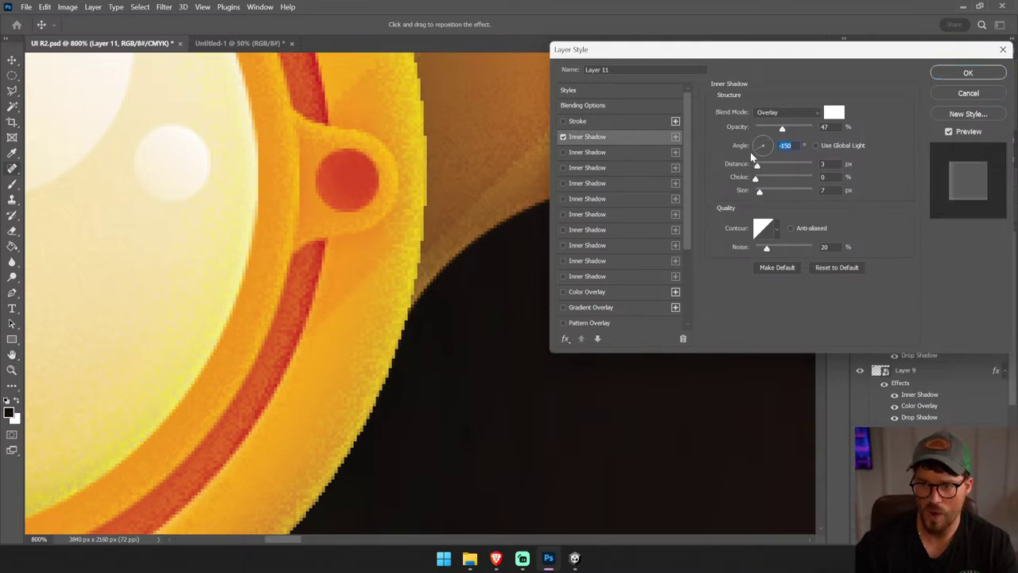
left_click(563, 152)
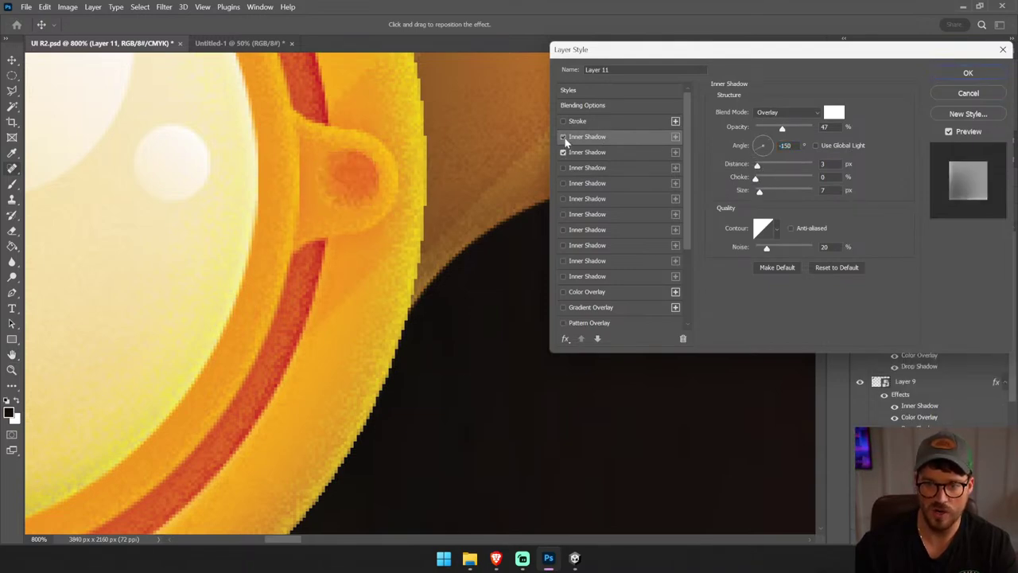
left_click(563, 137)
left_click(584, 152)
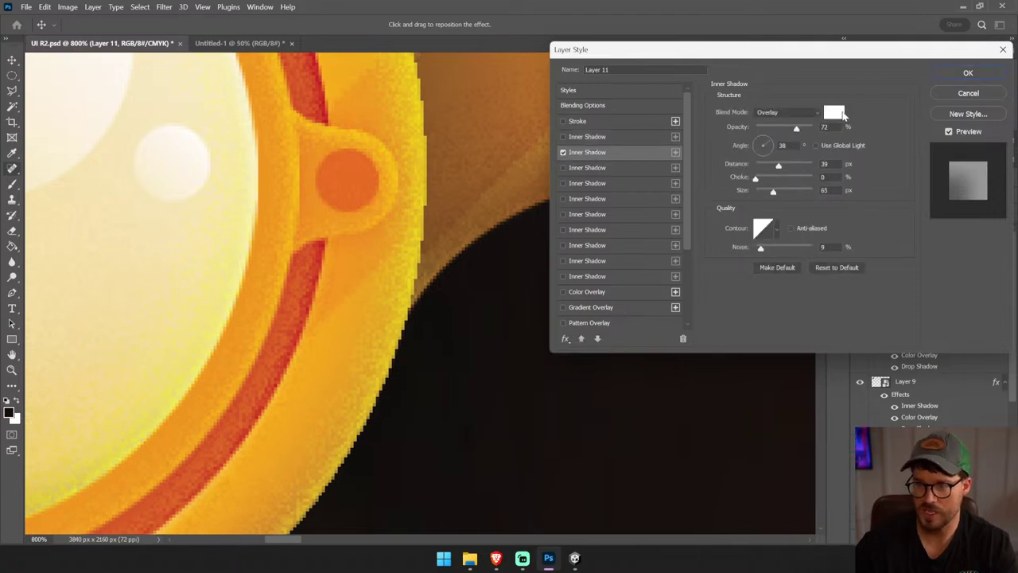
- Set the Inner Shadow to 1 px size and 100% opacity, then apply it
left_click(833, 112)
left_click(841, 124)
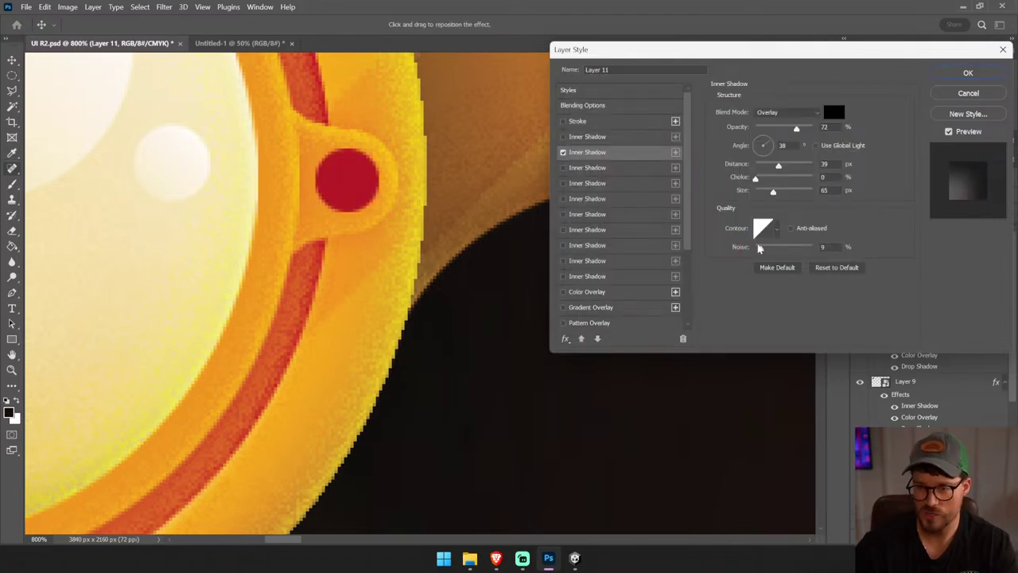
mouse_move(768, 194)
left_mouse_down()
mouse_move(757, 195)
mouse_move(756, 166)
left_mouse_up()
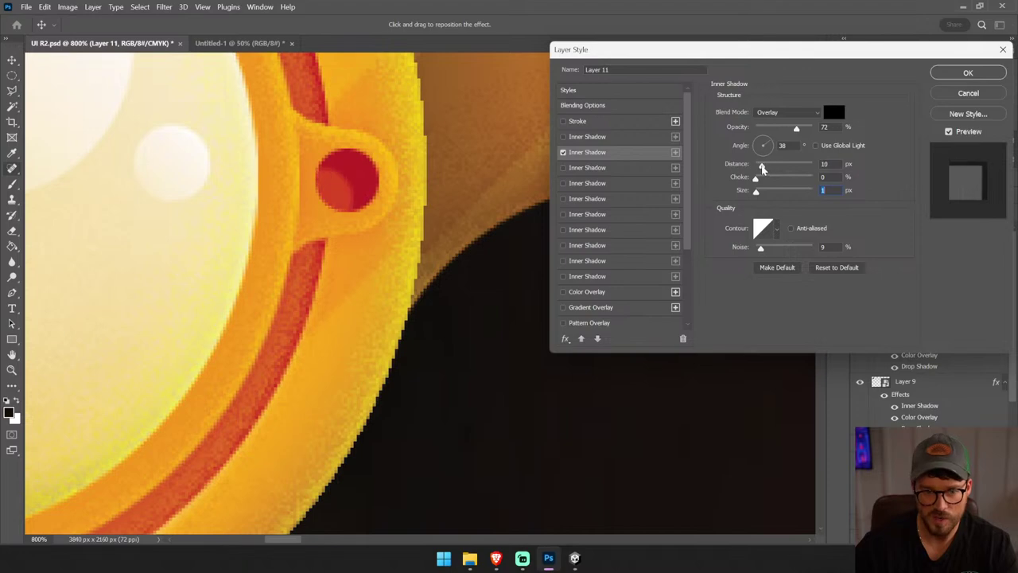
left_click_drag(796, 128, 818, 129)
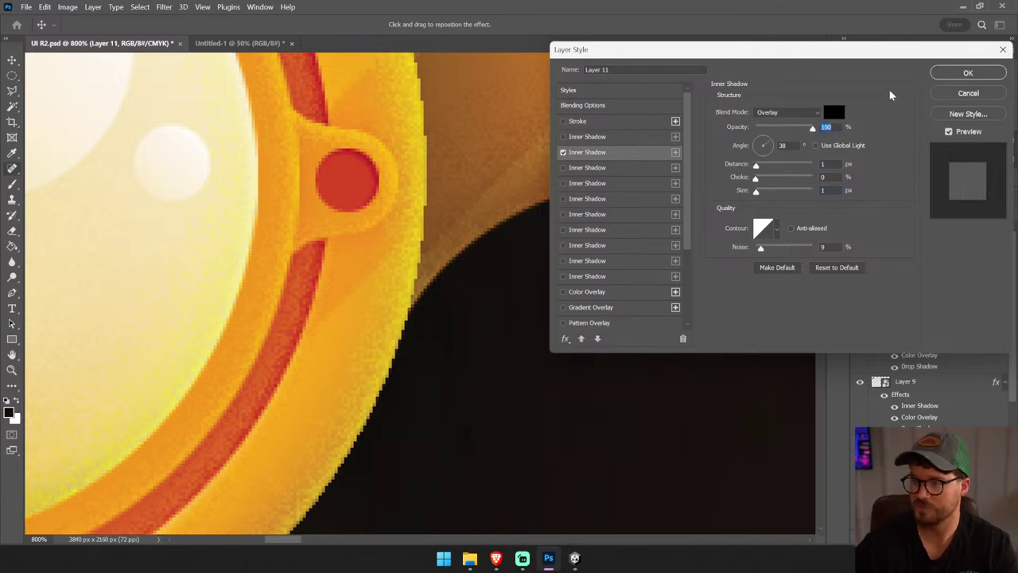
left_click(967, 73)
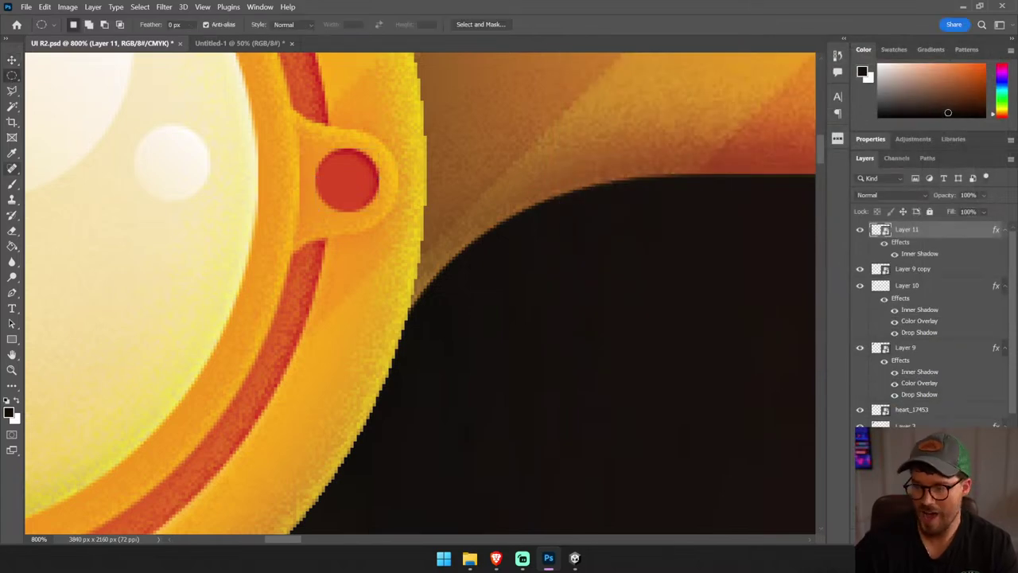
- On a new layer, fill a circle inside the red screw with the ring's sampled orange
key("ctrl+shift+alt+n")
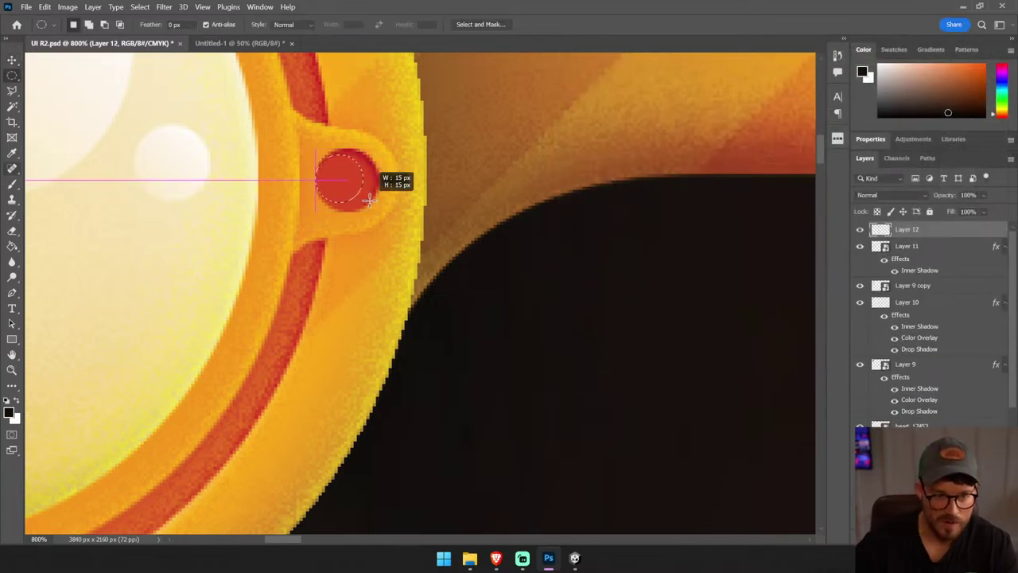
mouse_move(316, 155)
left_mouse_down()
mouse_move(365, 199)
mouse_move(355, 187)
left_mouse_up()
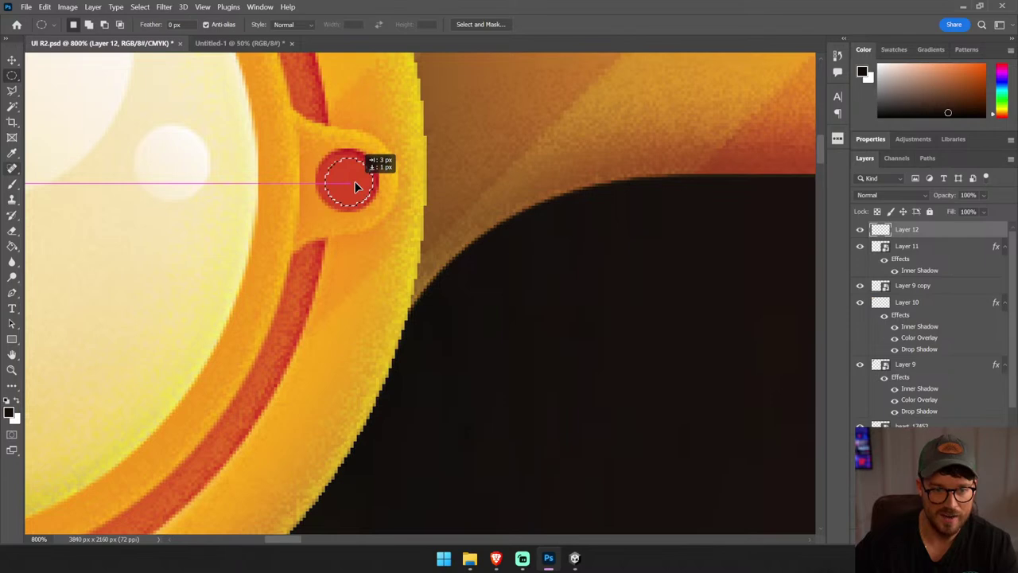
key("i")
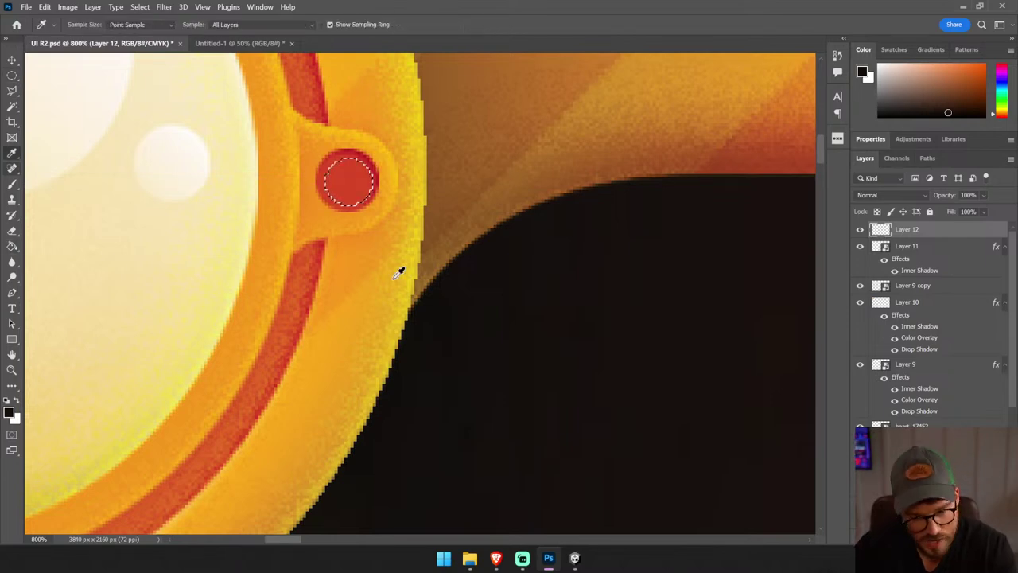
left_click(270, 272)
key("g")
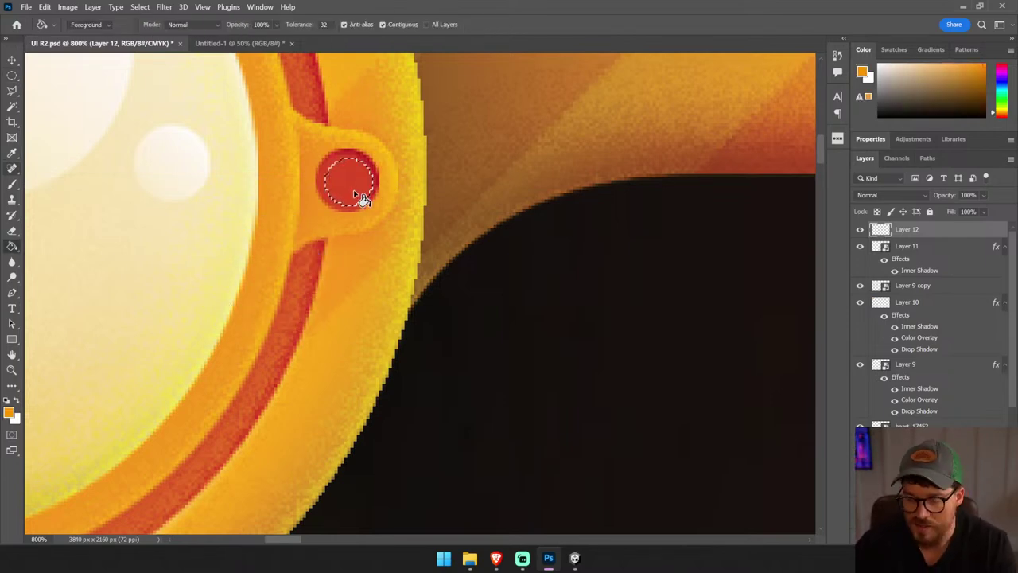
key("alt+BackSpace")
key("ctrl+d")
key("v")
- Shrink the orange circle slightly with Free Transform
left_click_drag(300, 143, 431, 233)
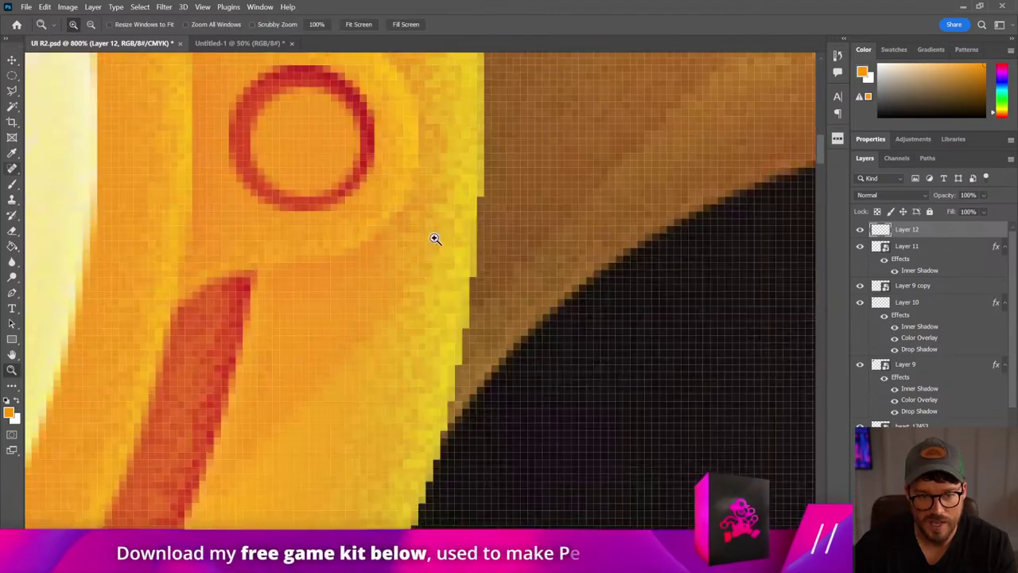
key("ctrl+t")
left_click_drag(429, 377, 419, 364)
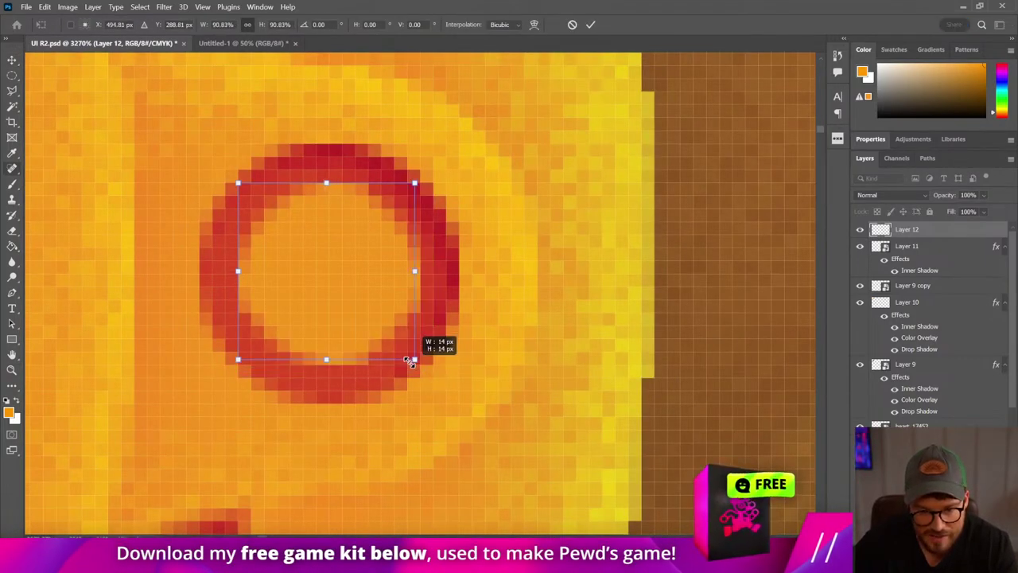
key("Return")
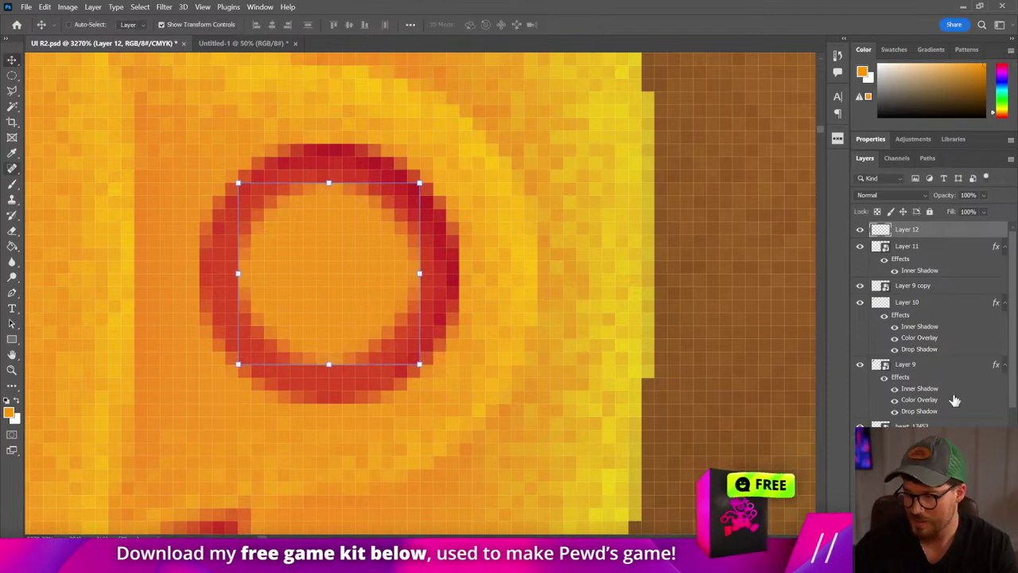
- Give the circle an Inner Shadow at a 48° angle plus a second Inner Shadow
left_click(910, 547)
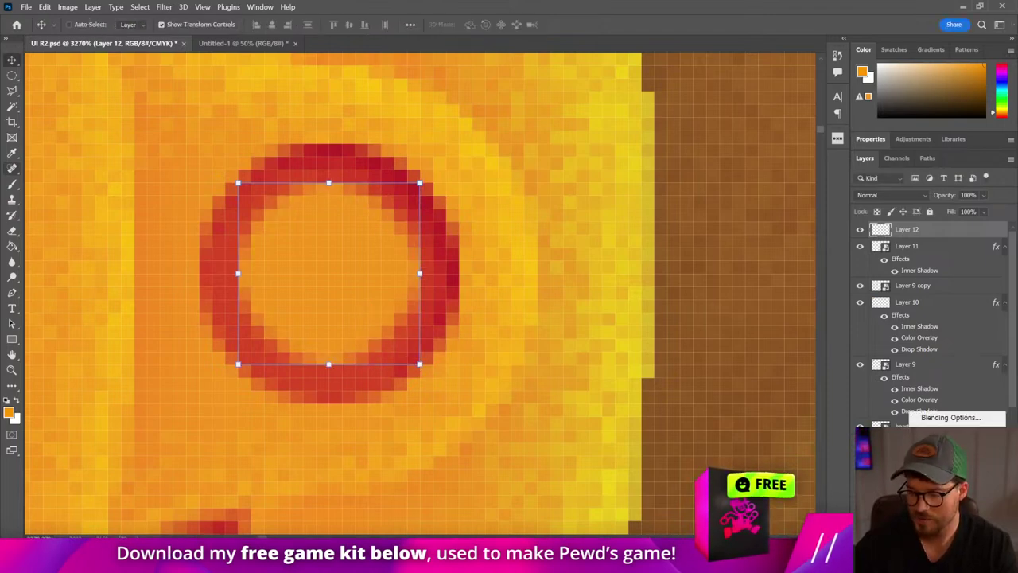
left_click(927, 450)
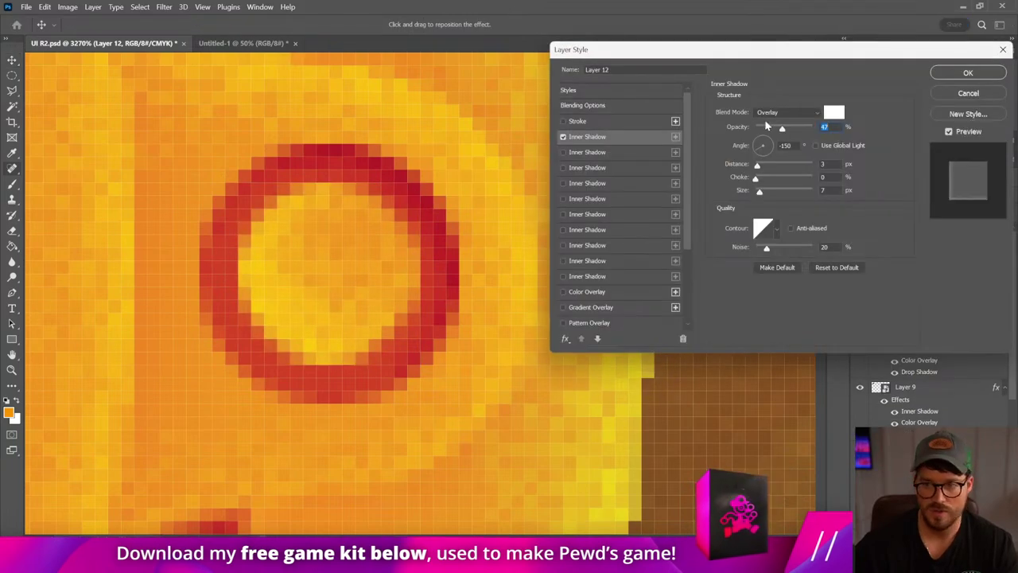
left_click(768, 139)
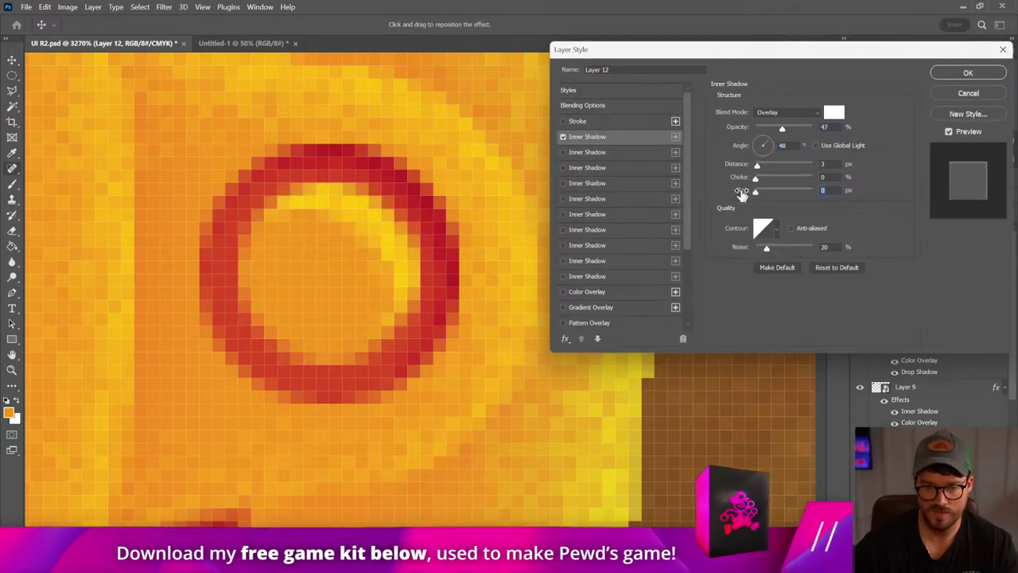
left_click(675, 136)
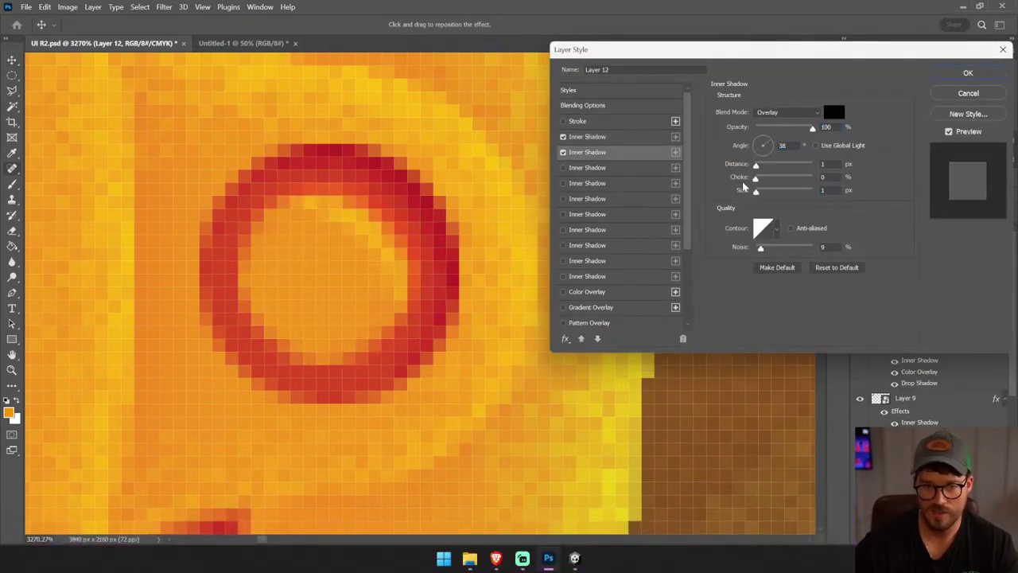
left_click(563, 152)
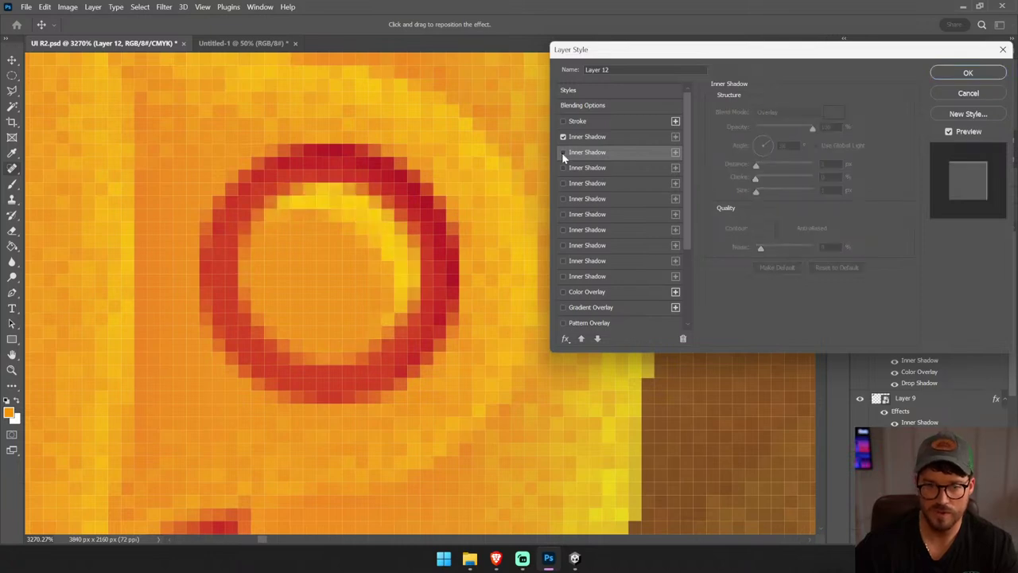
left_click(563, 151)
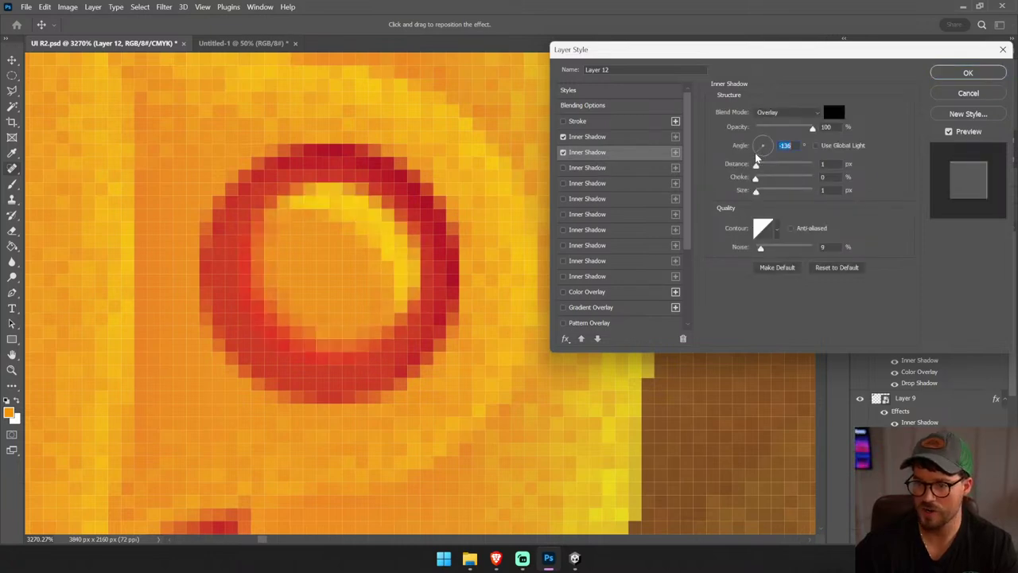
- Set the second black inner shadow to 4 px distance, 3 px size, 26% opacity, and apply
left_click(833, 112)
left_click(841, 105)
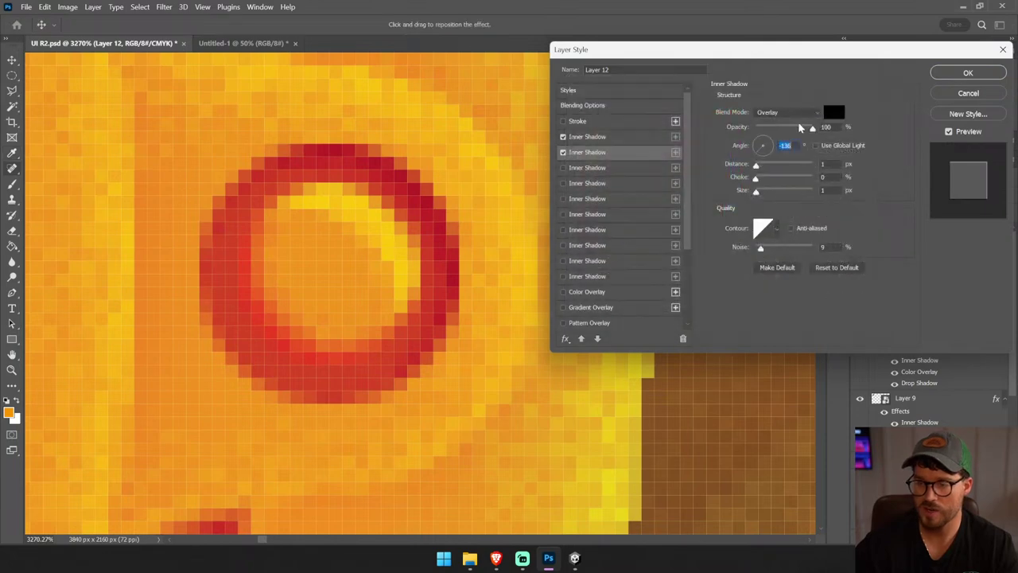
left_click_drag(758, 166, 754, 165)
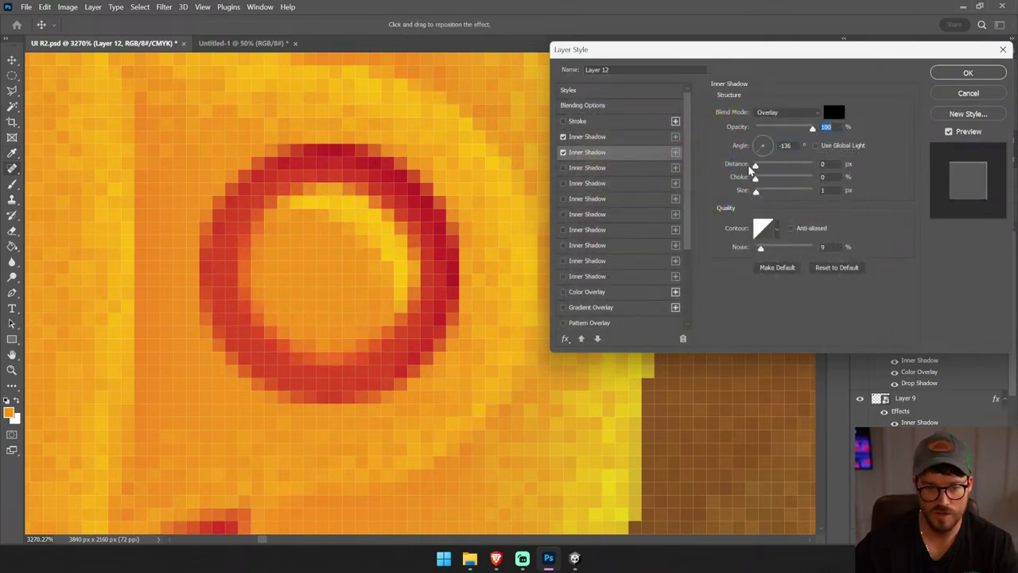
left_click_drag(776, 128, 780, 128)
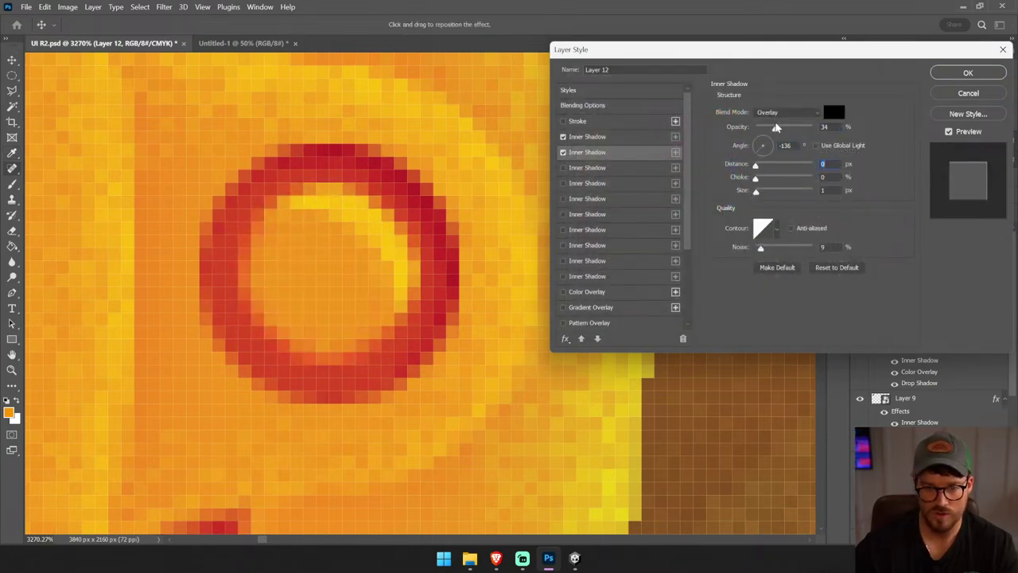
left_click_drag(755, 166, 756, 166)
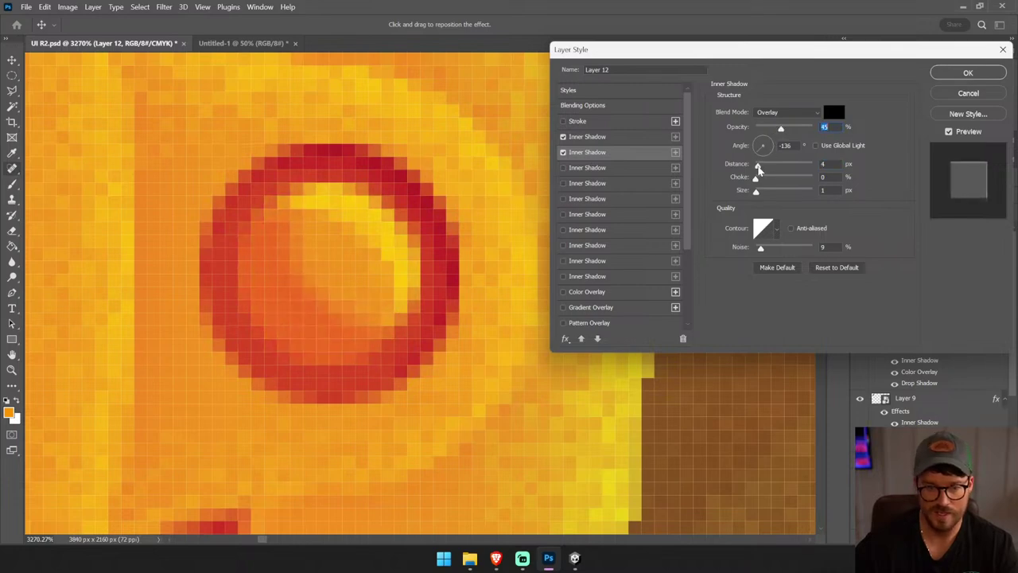
left_click_drag(780, 130, 770, 134)
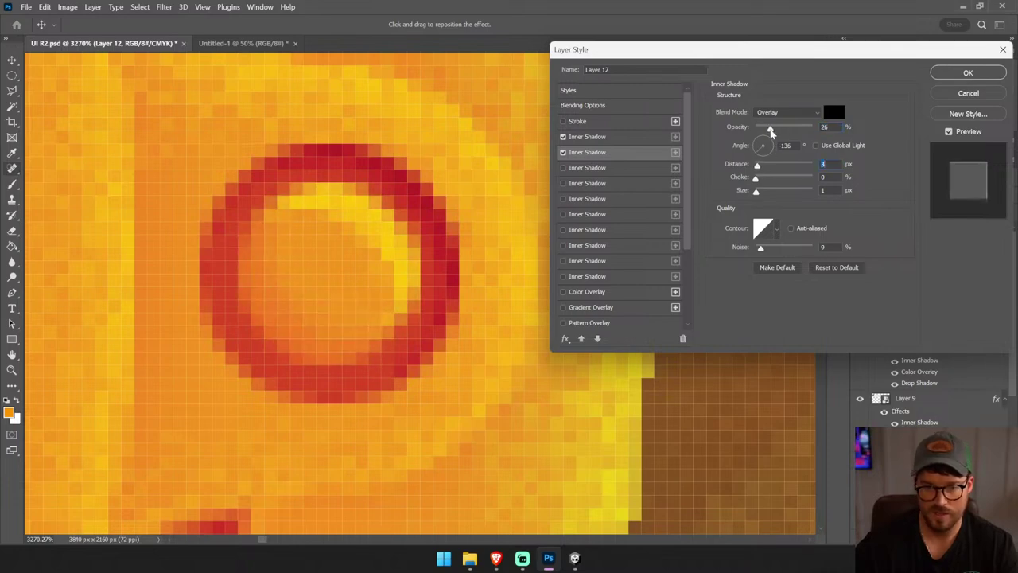
left_click(966, 73)
- Convert the screw circle's layer into a smart object
key("ctrl+0")
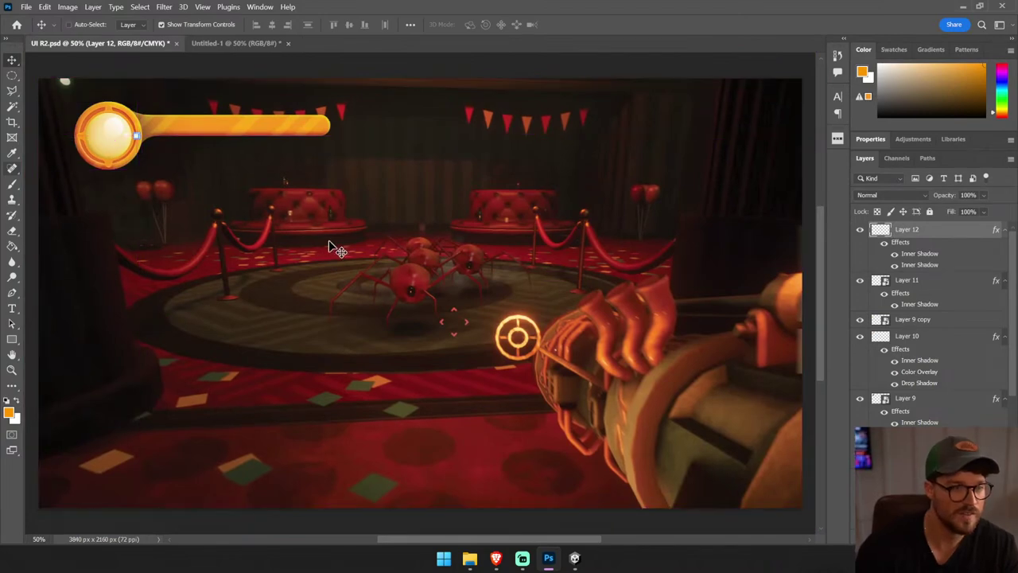
left_click(228, 236)
key("z")
left_click_drag(150, 167, 277, 144)
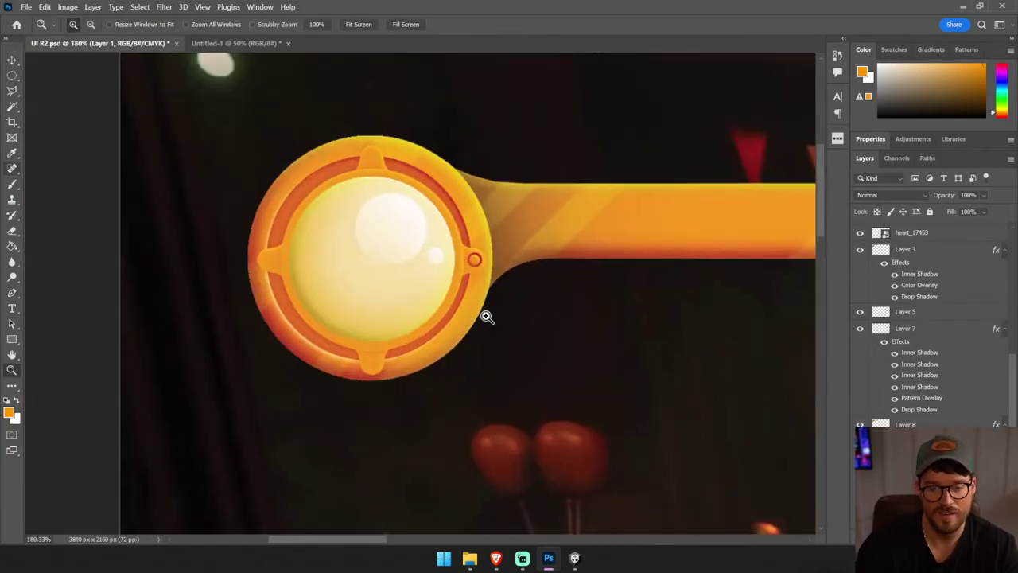
key("v")
left_click(473, 260)
right_click(983, 238)
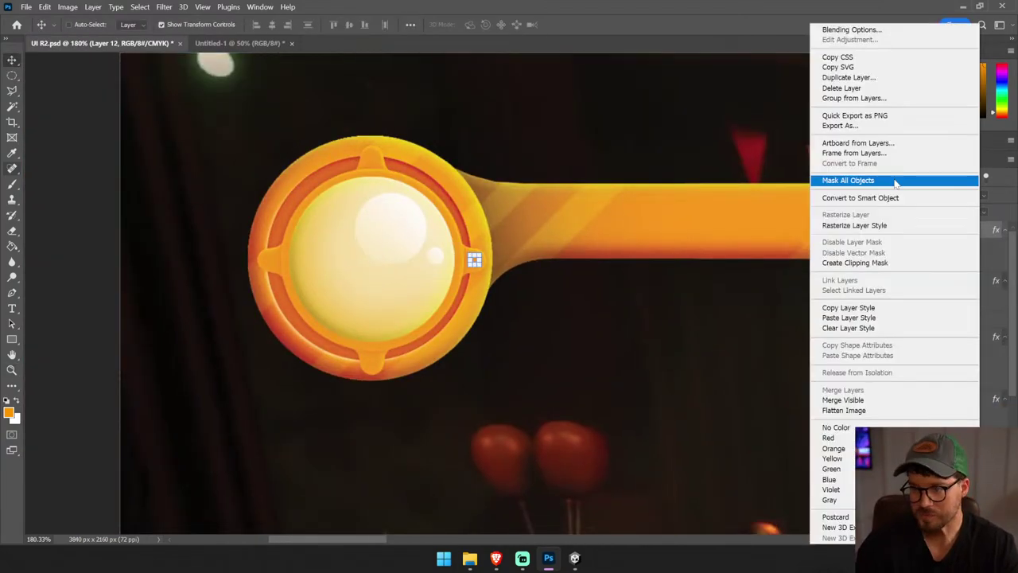
left_click(858, 198)
- Zoom in on the screw ring and add new Layer 13 above it
left_click_drag(484, 348, 276, 348)
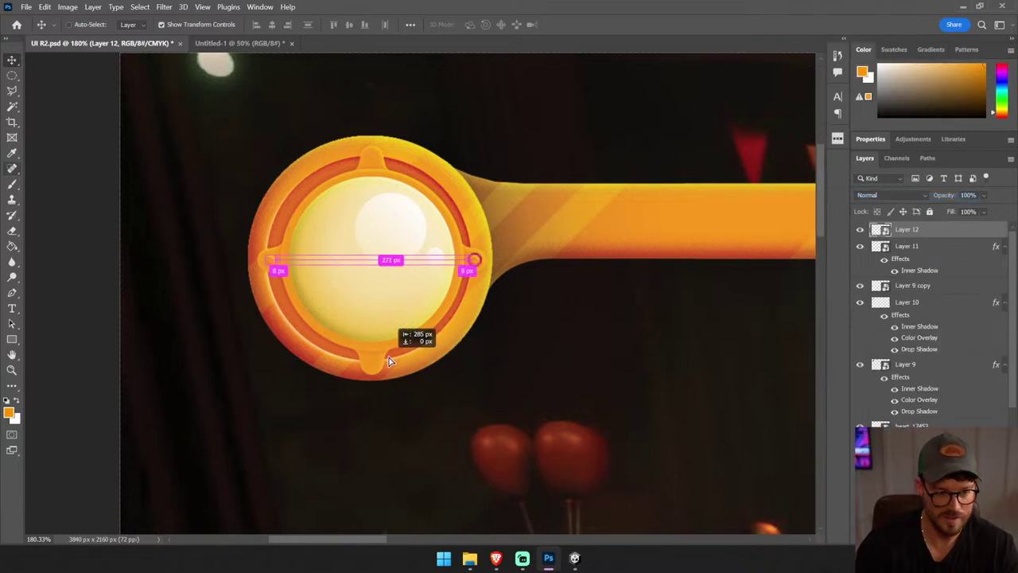
scroll(527, 247, "up", 5)
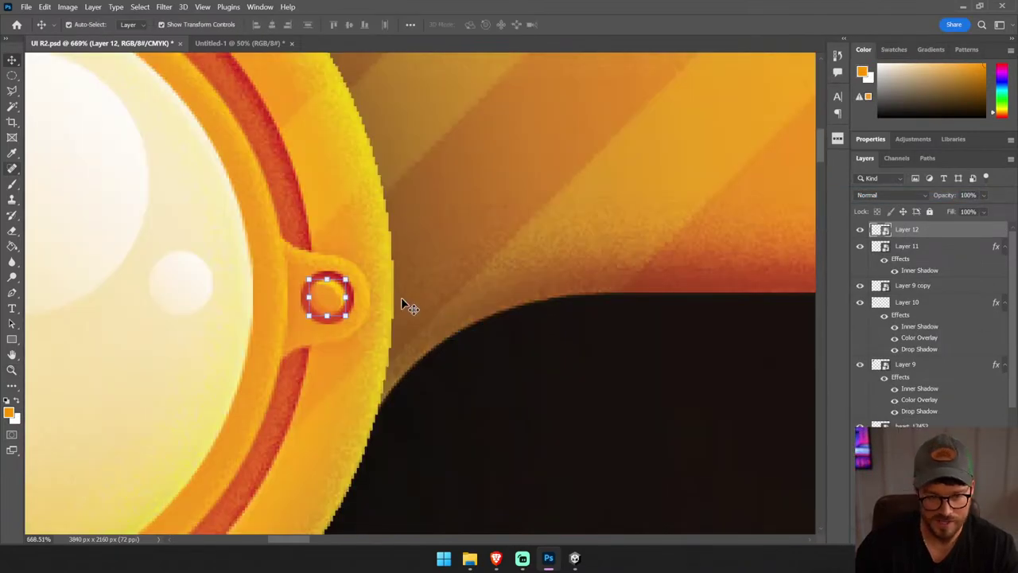
key("z")
left_click_drag(302, 312, 415, 359)
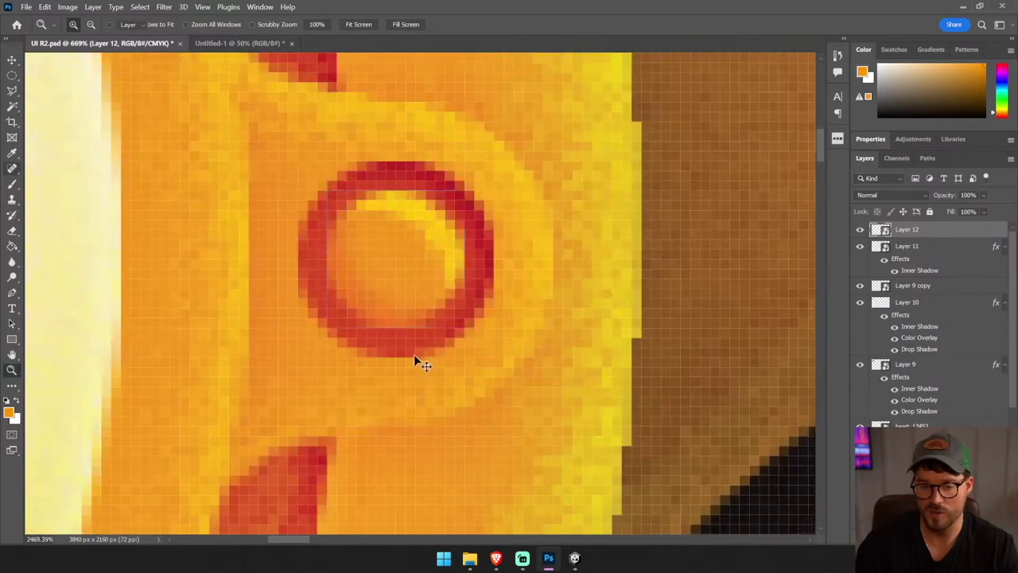
key("v")
key("ctrl+alt+shift+n")
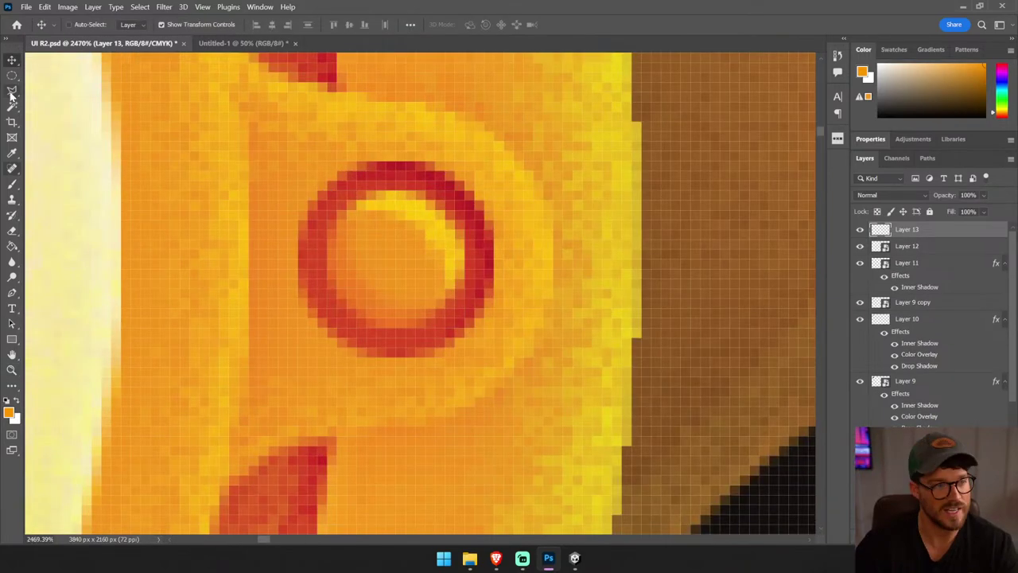
- Marquee-select a narrow vertical slot strip inside the small red screw ring
left_click(13, 77)
left_click_drag(377, 191, 405, 337)
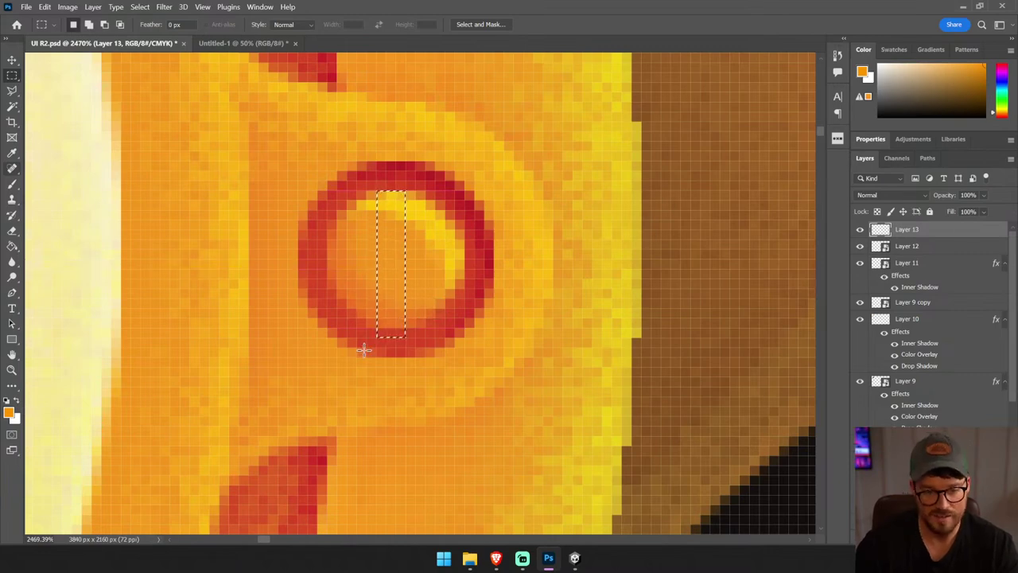
mouse_move(386, 191)
left_mouse_down()
mouse_move(406, 337)
mouse_move(337, 328)
left_mouse_up()
left_click_drag(373, 163, 439, 199)
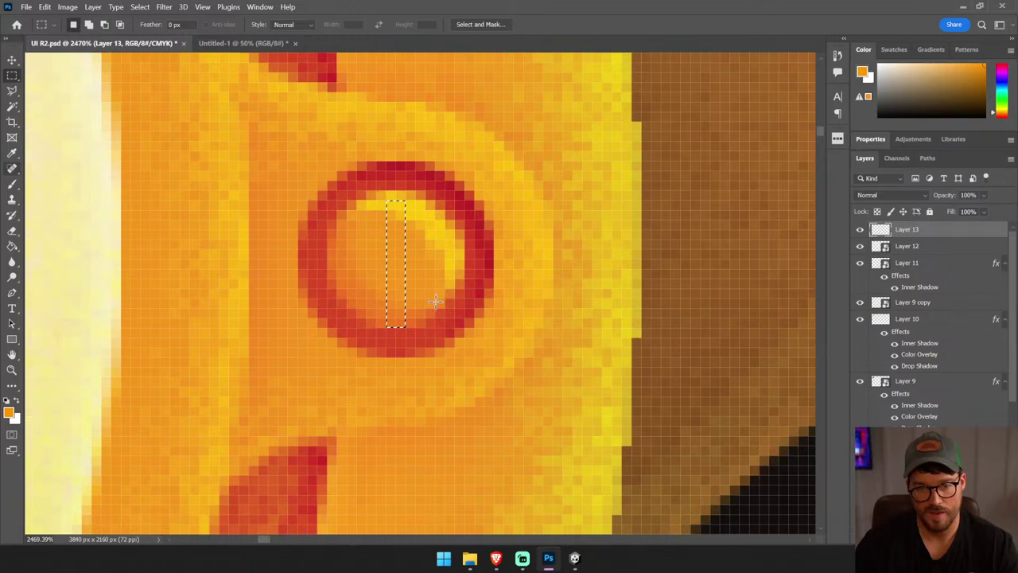
- Sample the ring's red and fill the slot selection with a red gradient
right_click(12, 246)
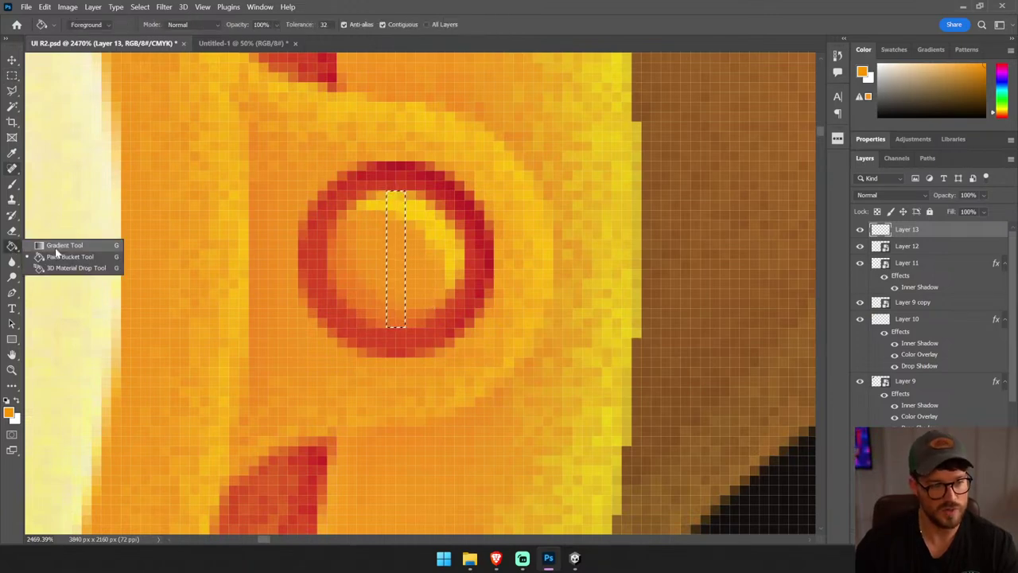
left_click(64, 243)
left_click(486, 229, "alt")
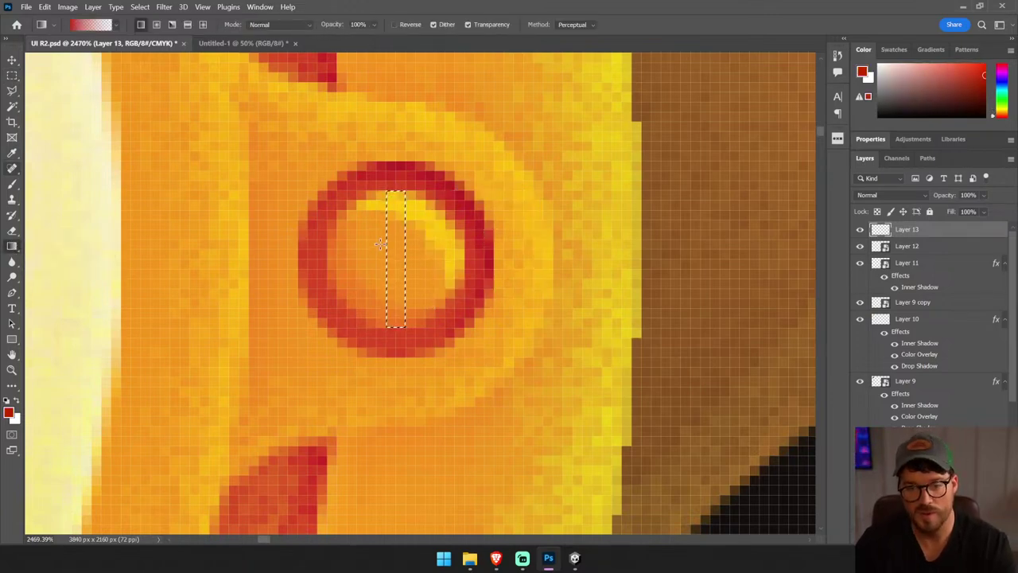
left_click_drag(396, 322, 399, 252)
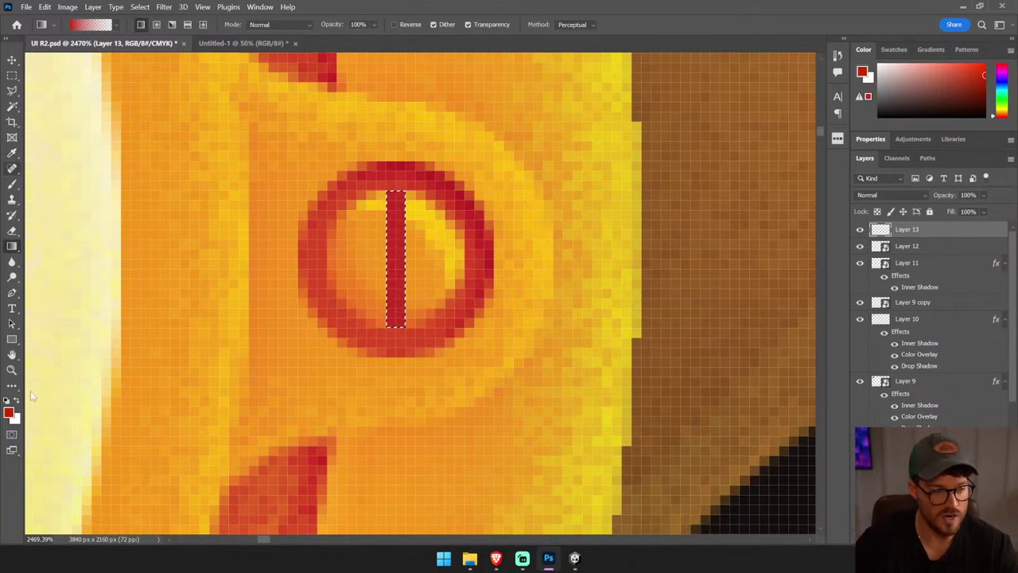
- Refill the slot with an orange-to-black (000000) gradient and deselect
left_click(861, 72)
type("000000")
left_click(841, 102)
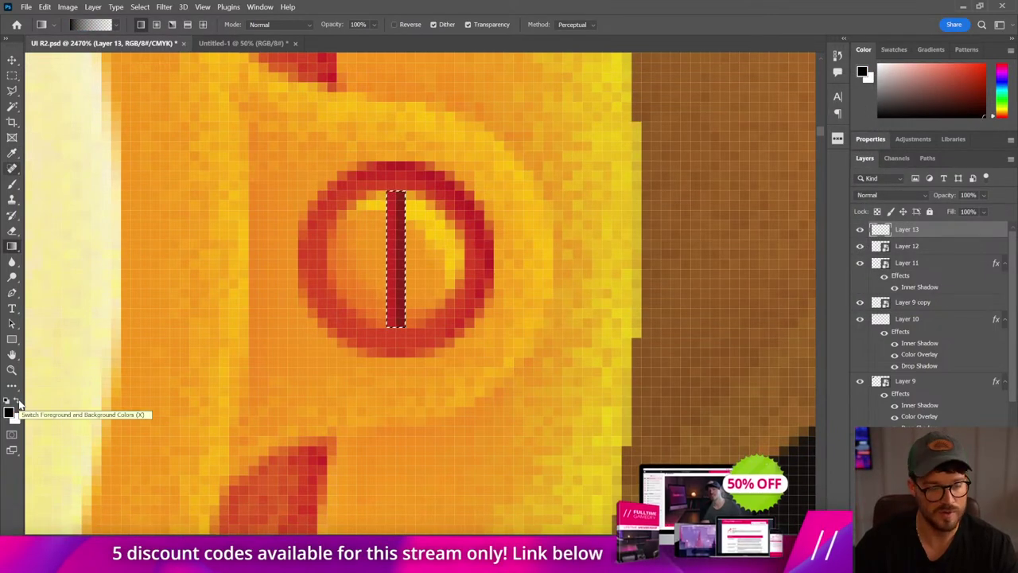
left_click(376, 262, "alt")
left_click_drag(395, 263, 404, 263)
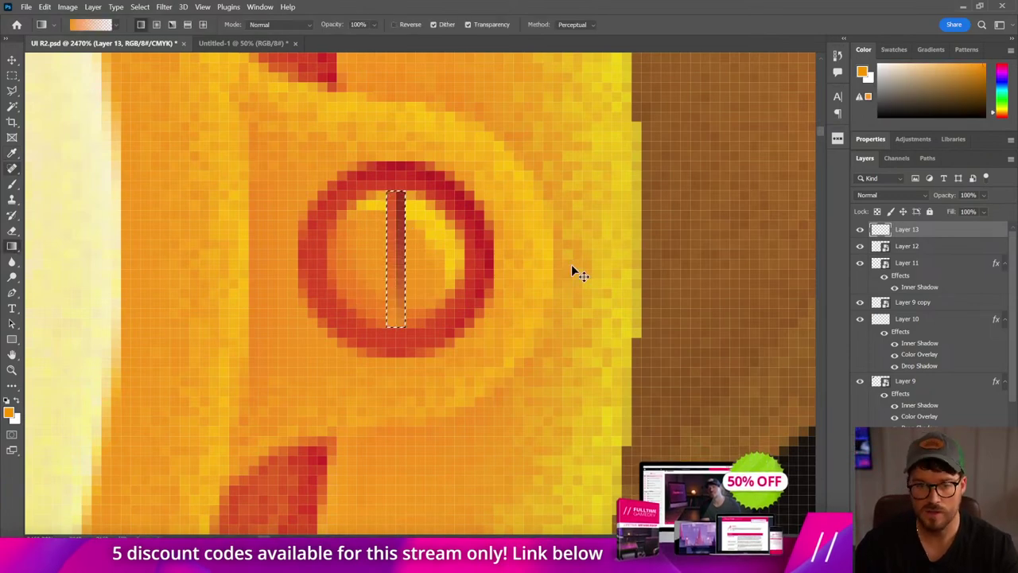
key("ctrl+d")
- Raise the slot layer, Layer 13, to 100% opacity
key("ctrl+0")
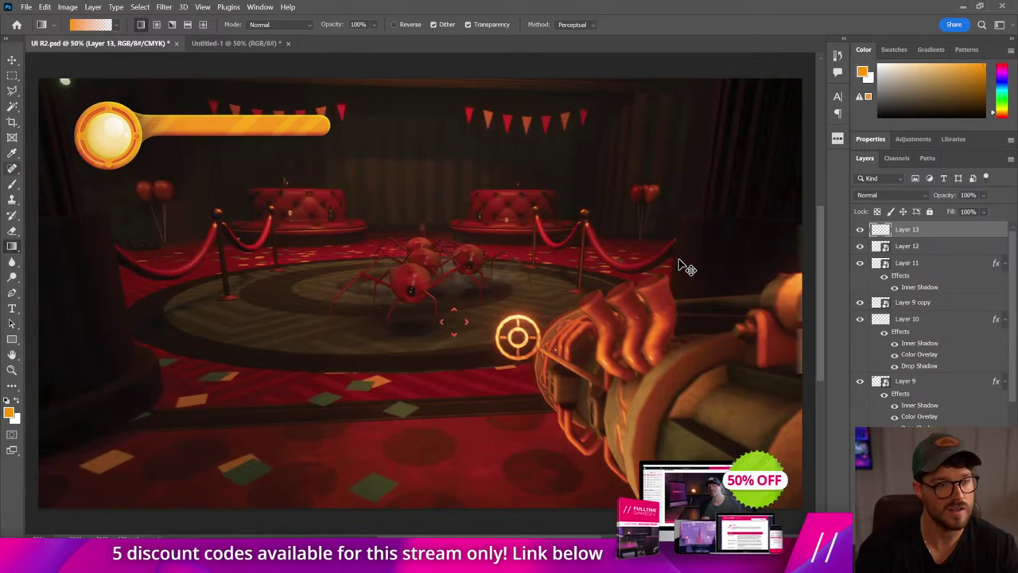
key("z")
left_click_drag(171, 170, 27, 64)
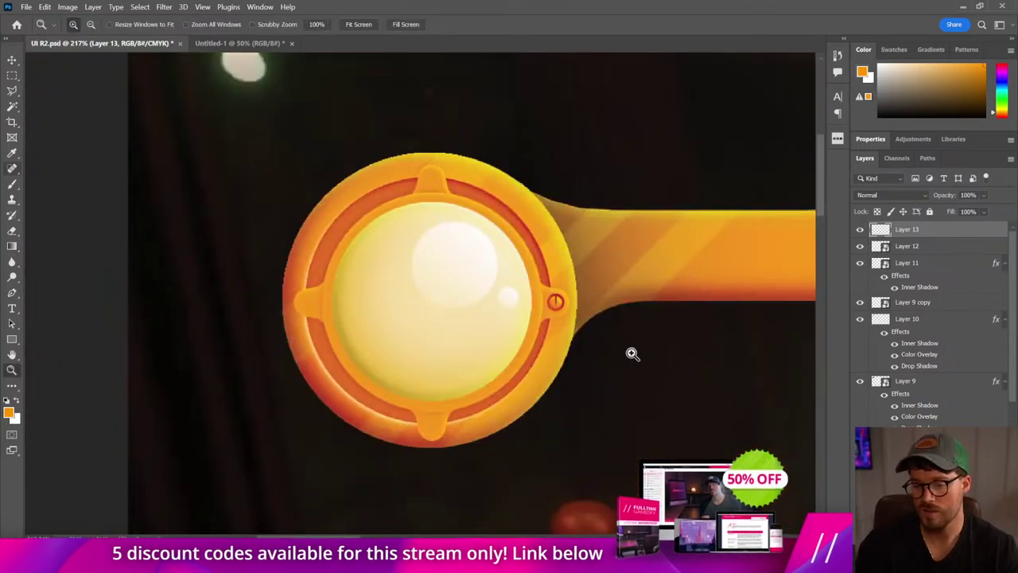
left_click(984, 195)
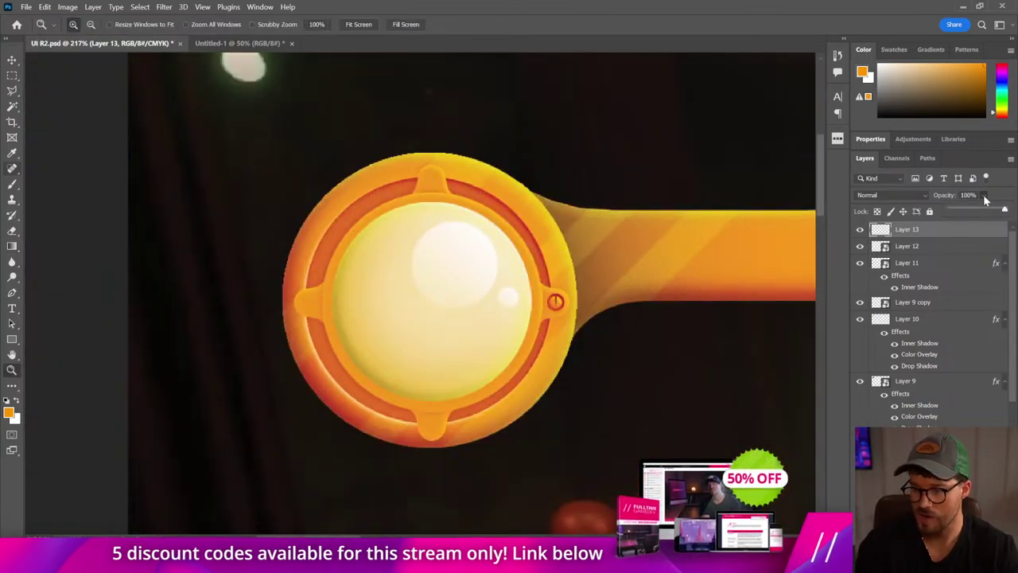
left_click_drag(981, 211, 1006, 210)
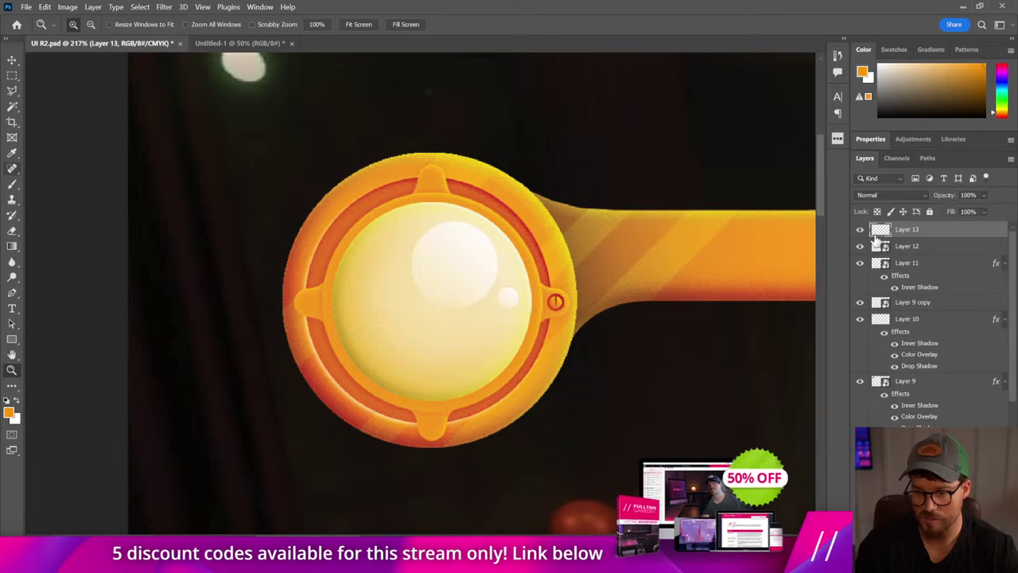
- Stretch the slot line down across the ring and delete the overhang below it
left_click(611, 271)
left_click_drag(540, 164, 381, 250)
key("v")
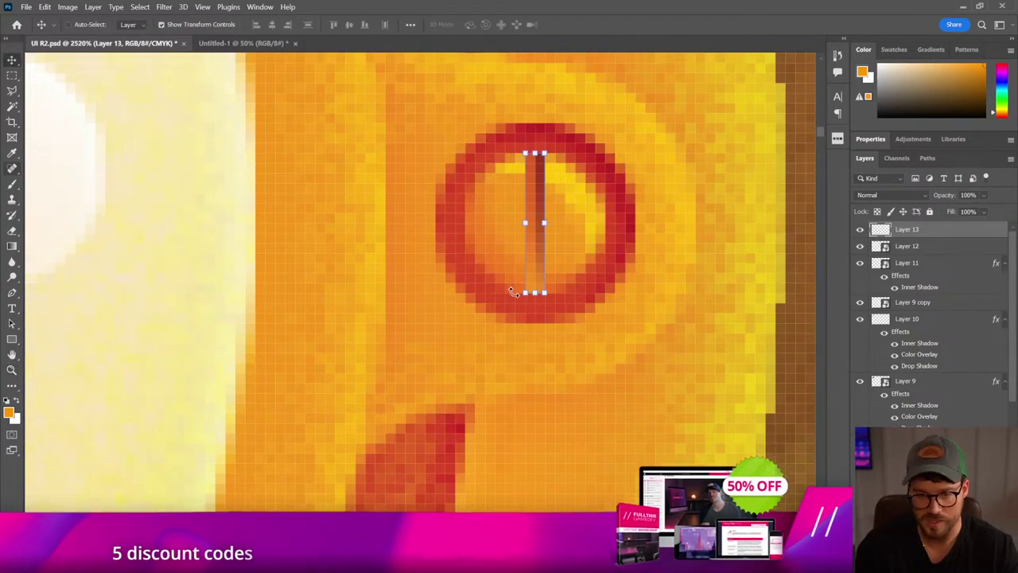
left_click_drag(534, 292, 535, 341)
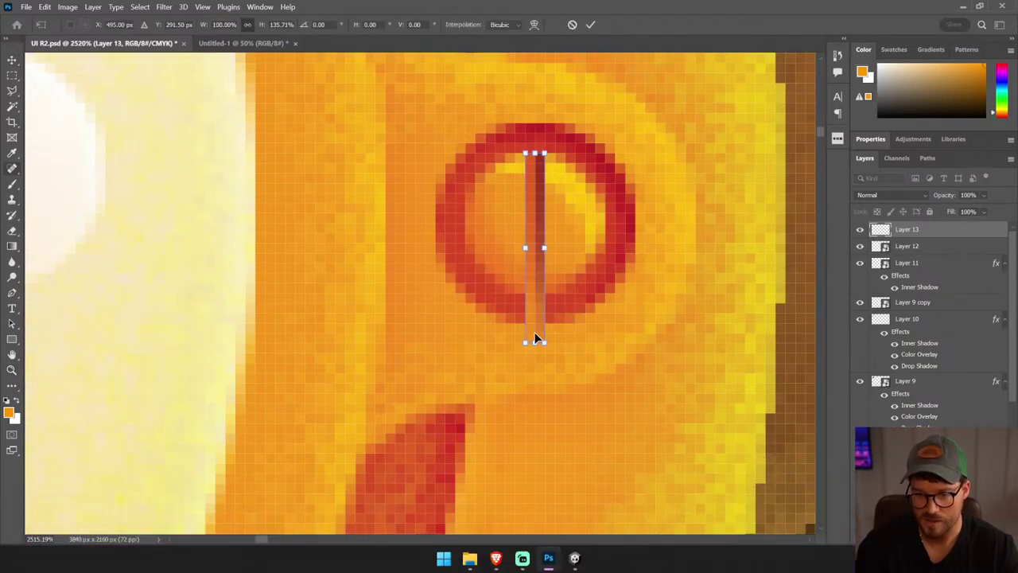
key("Return")
key("m")
left_click_drag(615, 362, 446, 304)
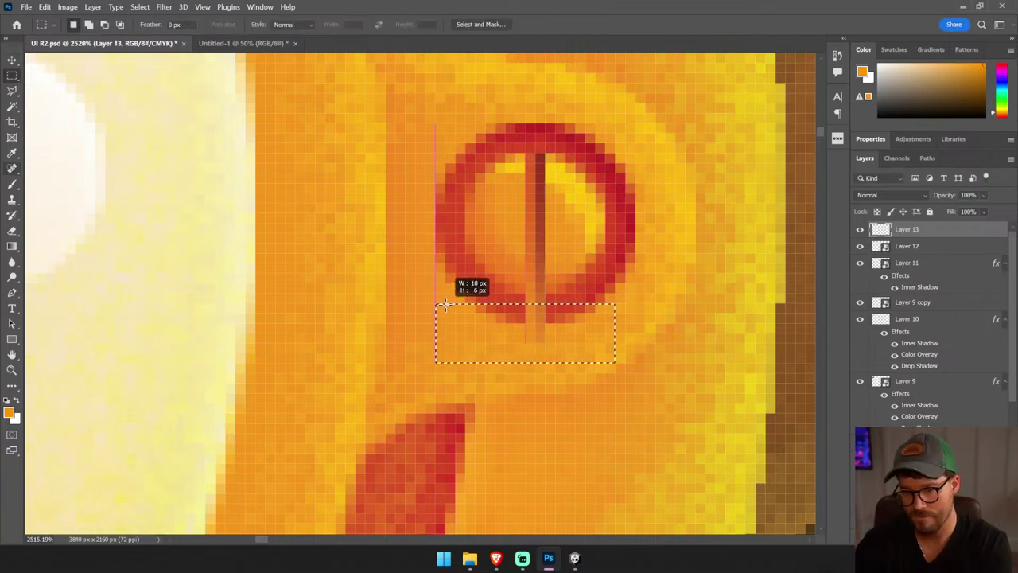
key("Delete")
key("ctrl+d")
- Convert Layers 13 and 12 into one smart object, then select Layer 11
key("b")
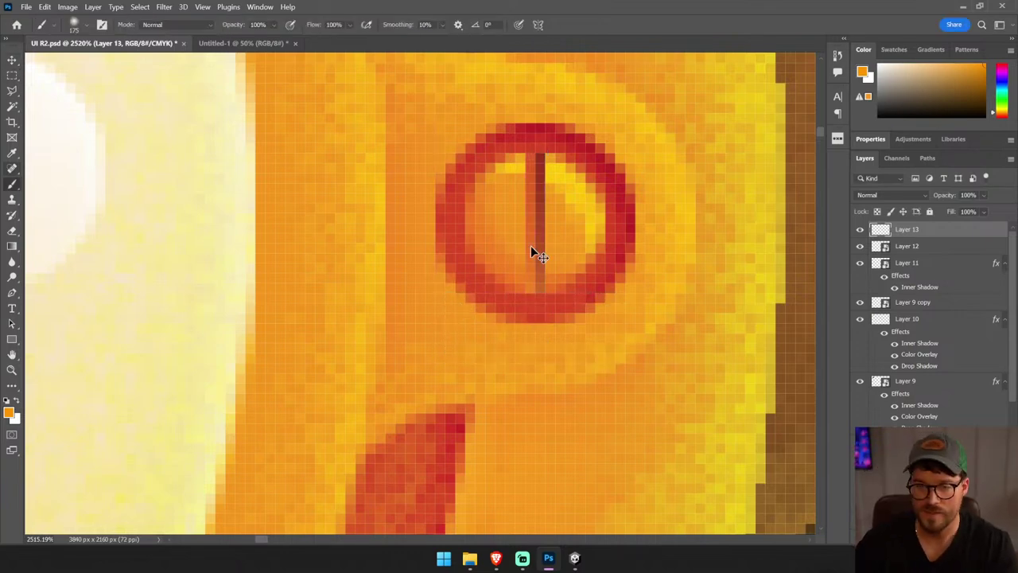
left_click(13, 60)
left_click(907, 246, "shift")
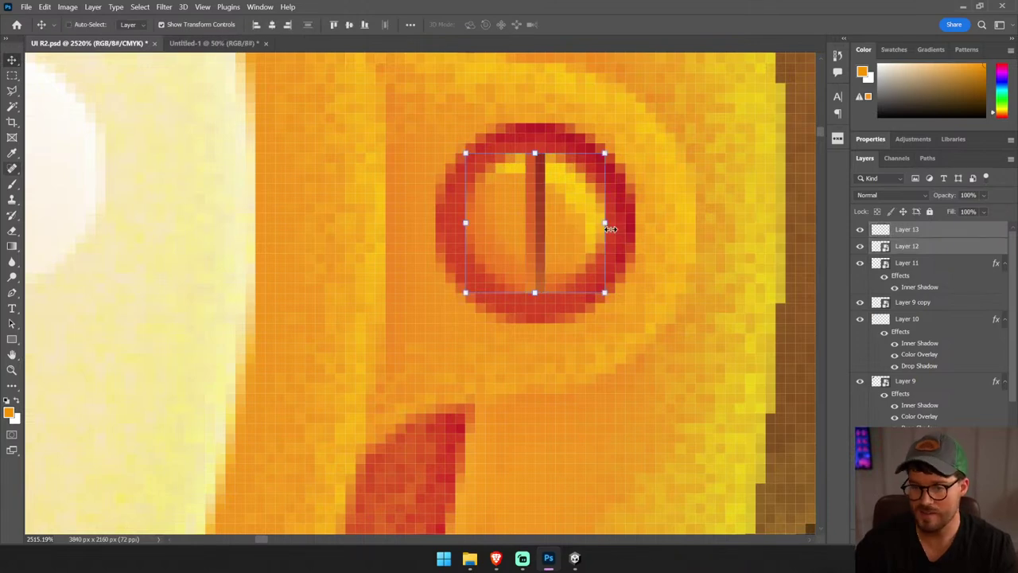
right_click(909, 239)
left_click(822, 134)
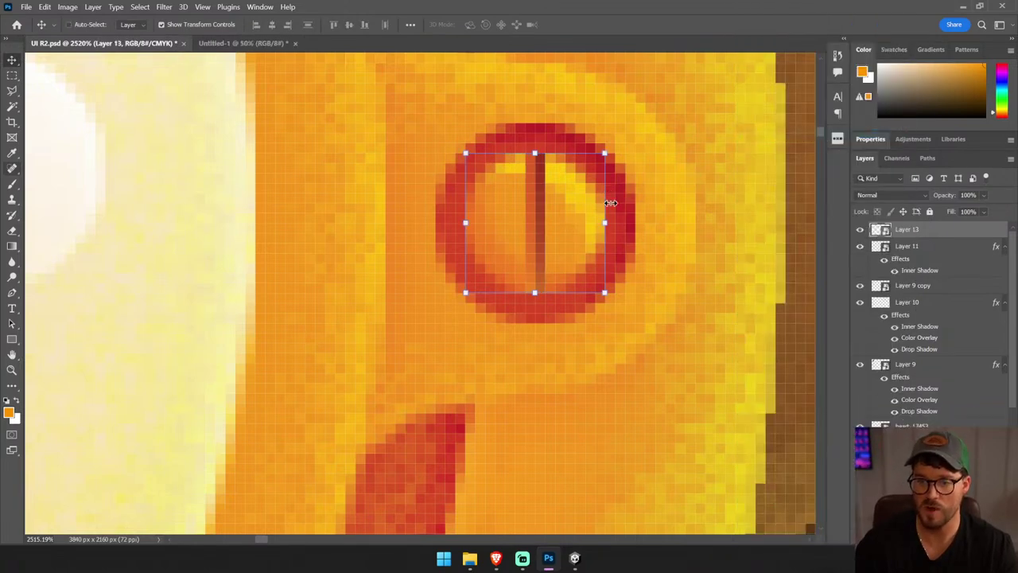
left_click(632, 246)
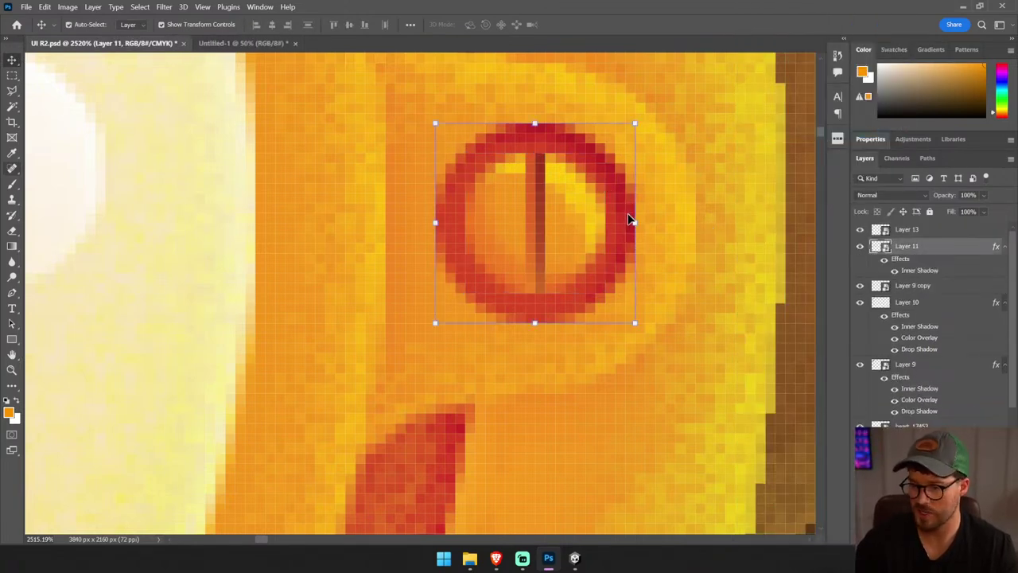
- Convert the screw's red ring, Layer 11, into a smart object
right_click(946, 246)
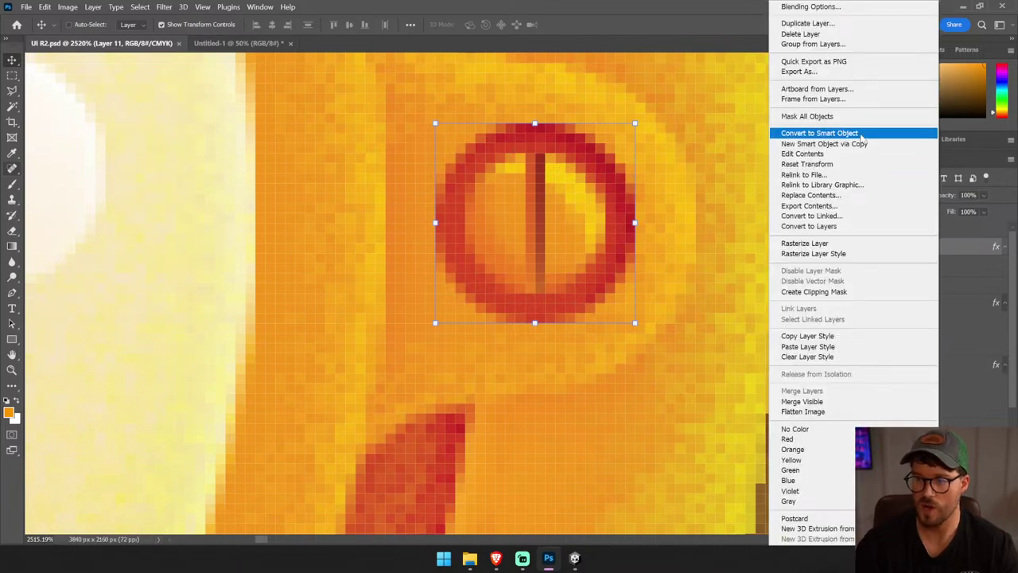
left_click(820, 134)
key("ctrl+0")
key("z")
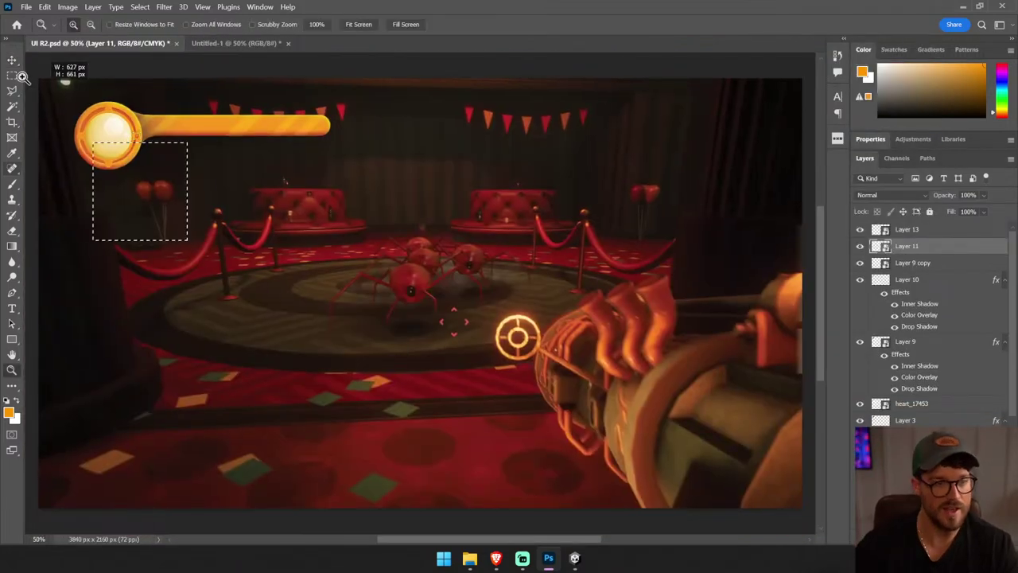
left_click_drag(188, 240, 22, 76)
- Select both screw layers, 13 and 11, and duplicate them for the left notch
key("v")
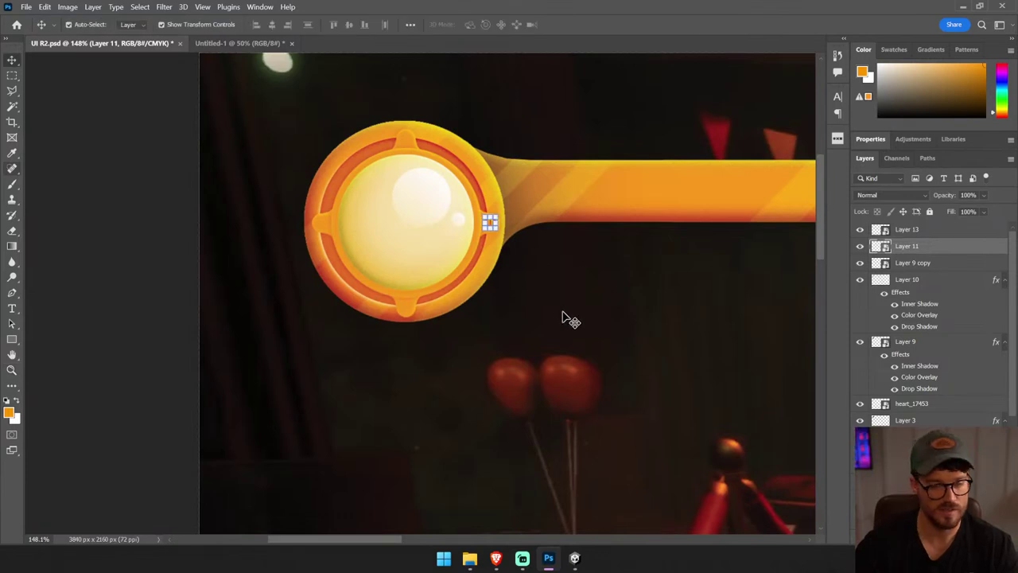
left_click(490, 223)
left_click(493, 233, "ctrl")
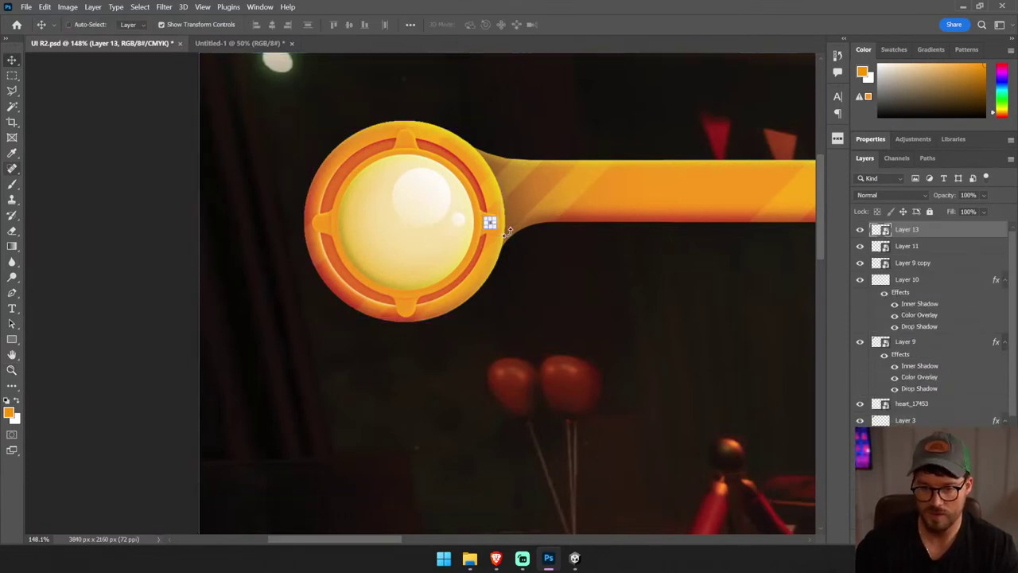
left_click(954, 248, "ctrl")
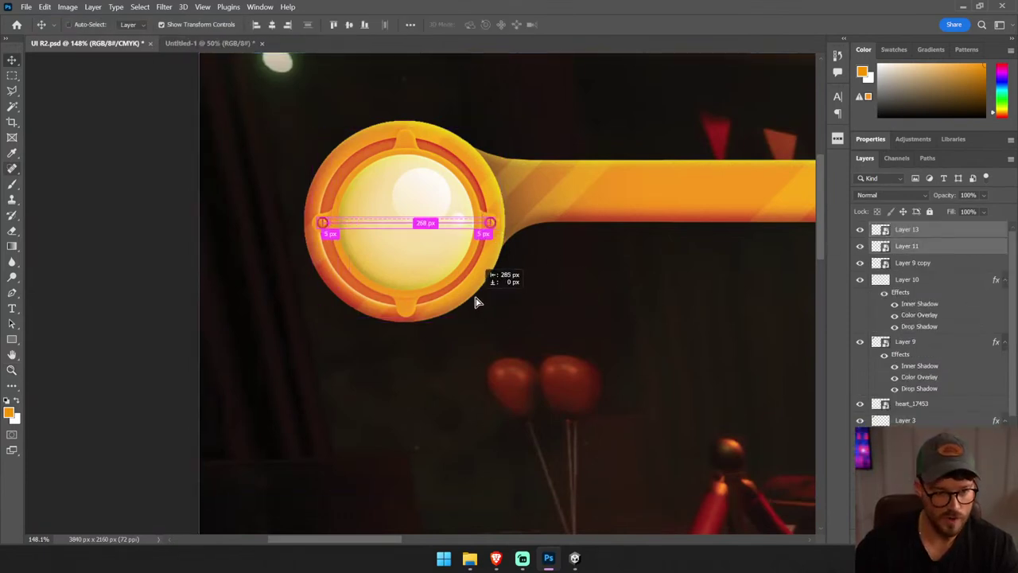
key("ctrl+j")
- Place screw copies at the orange ring's top and bottom notches
key("z")
left_click_drag(533, 310, 491, 268)
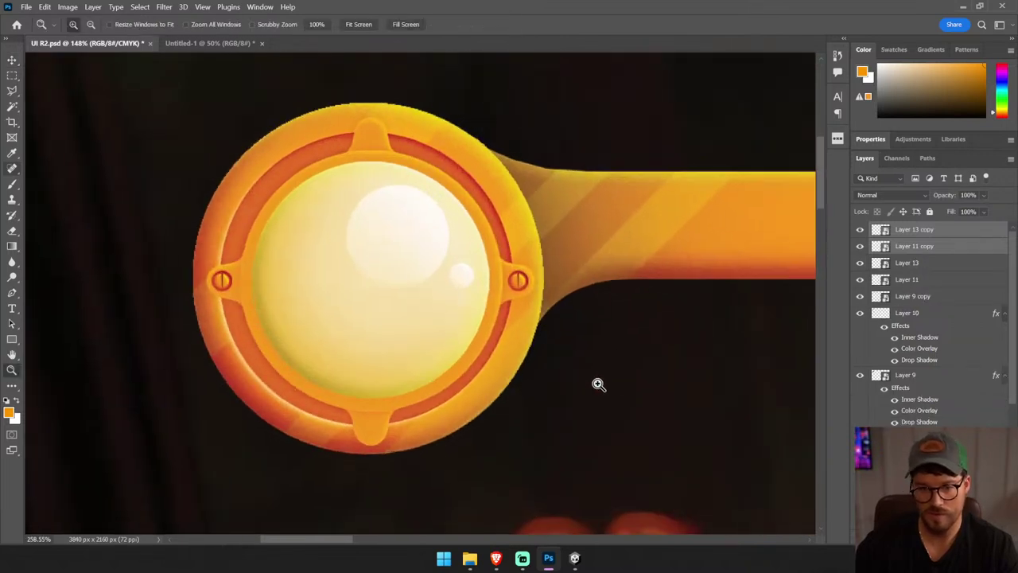
key("v")
left_click_drag(409, 363, 509, 223)
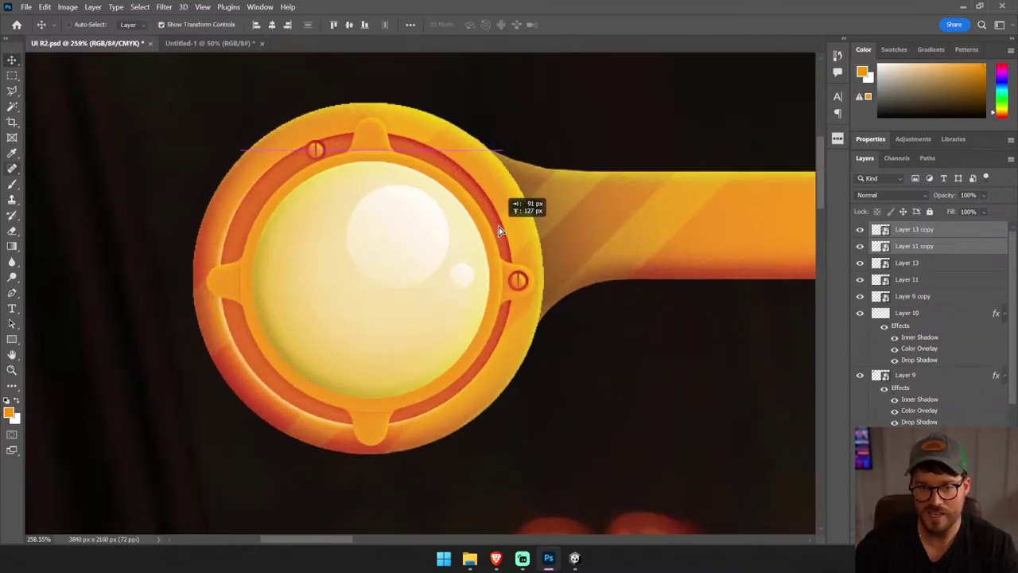
left_click_drag(290, 373, 409, 226)
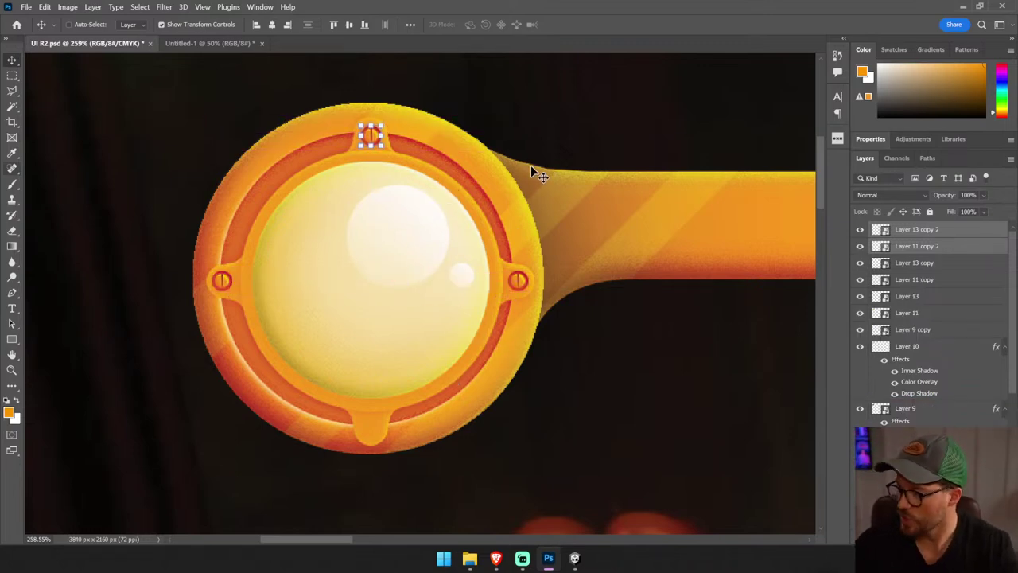
left_click_drag(531, 166, 550, 454)
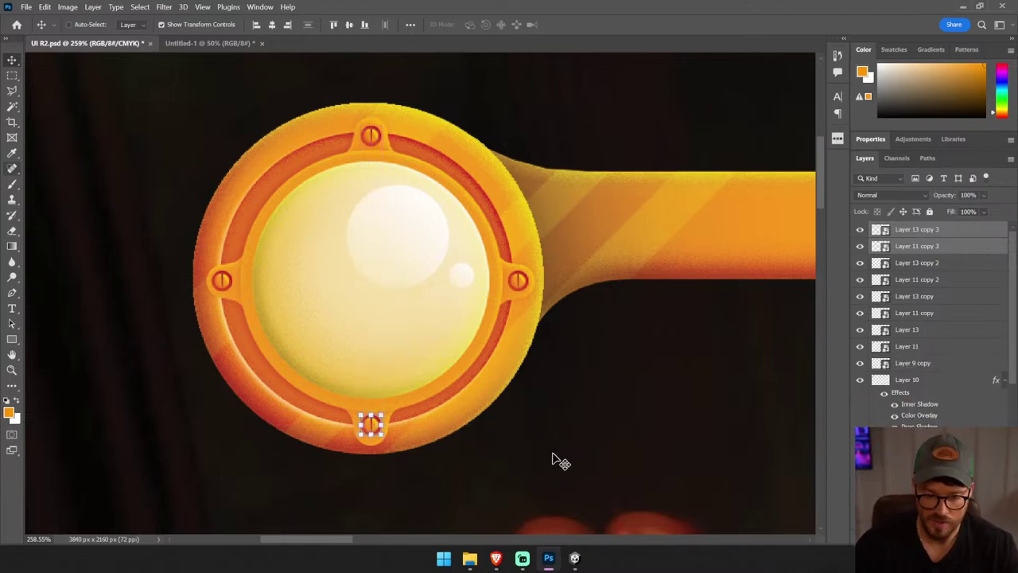
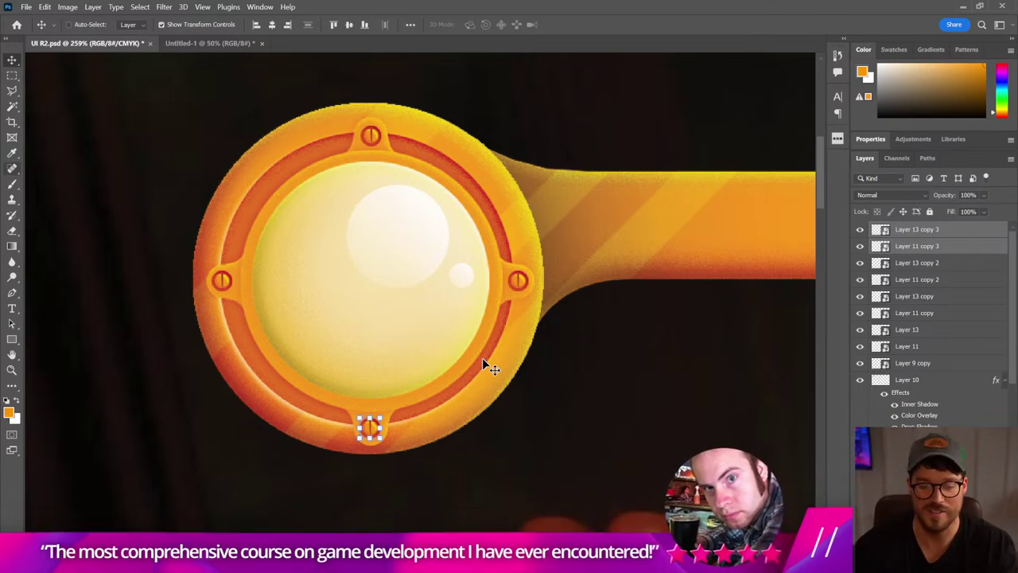
- Zoom in on the gauge and shift the outer orange disc a few pixels
left_click_drag(452, 509, 471, 365)
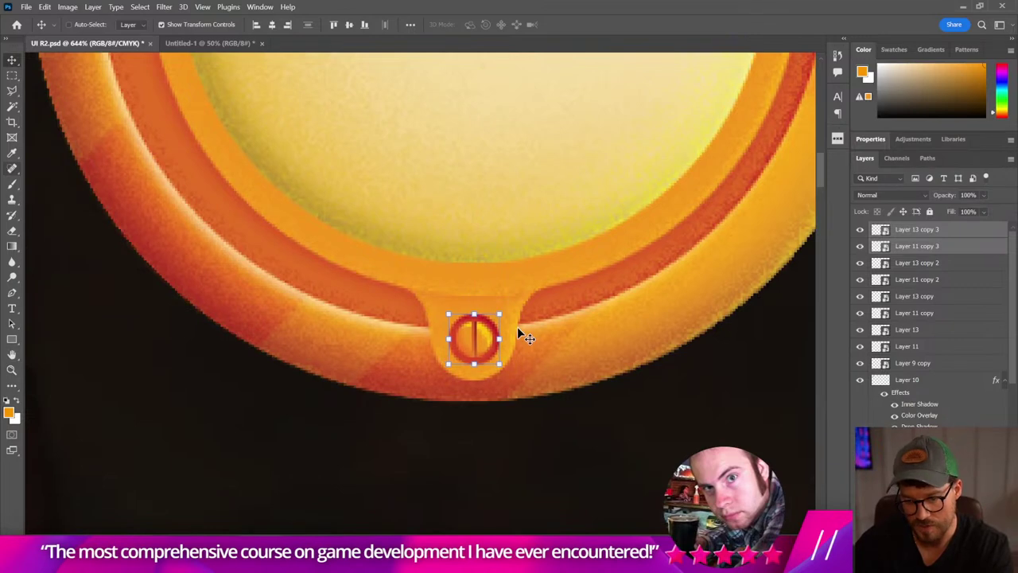
key("ctrl+0")
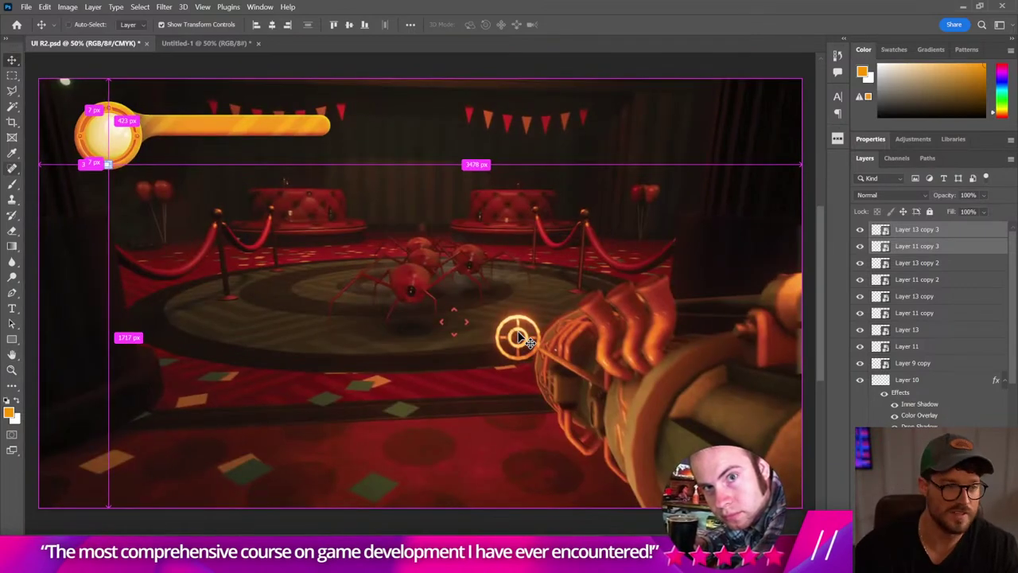
left_click(518, 338)
key("z")
left_click_drag(72, 116, 155, 131)
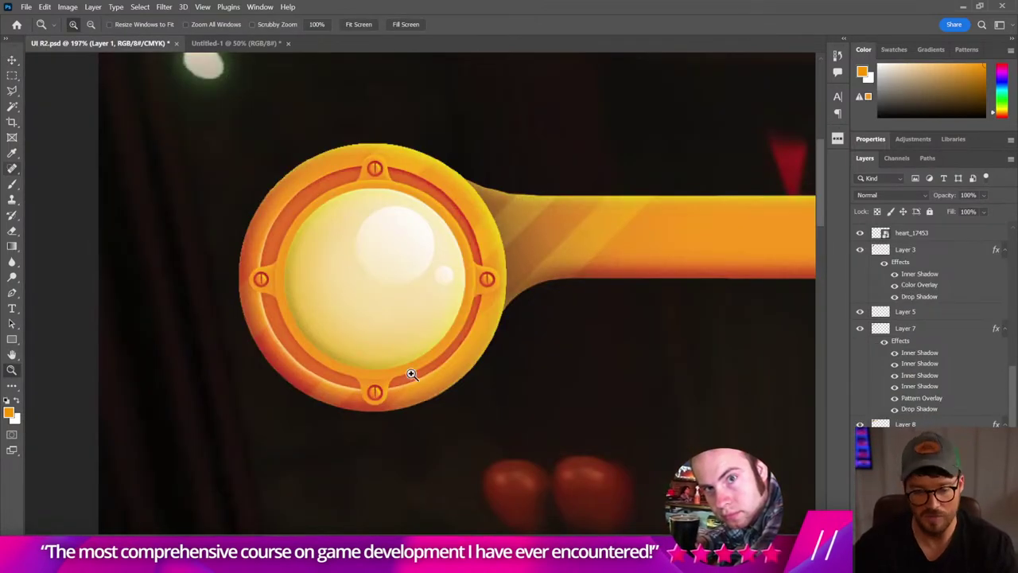
key("v")
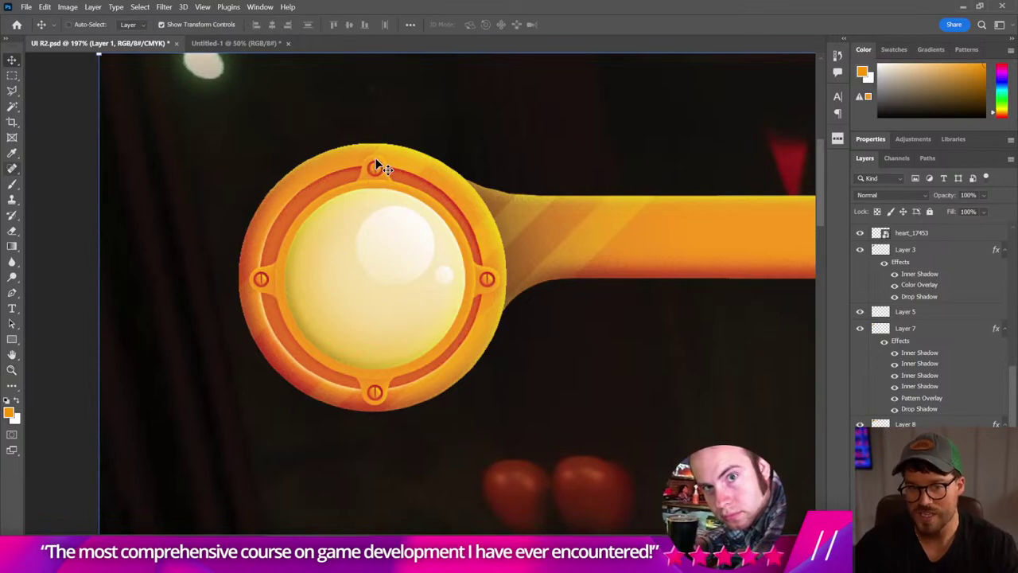
left_click(444, 171, "ctrl")
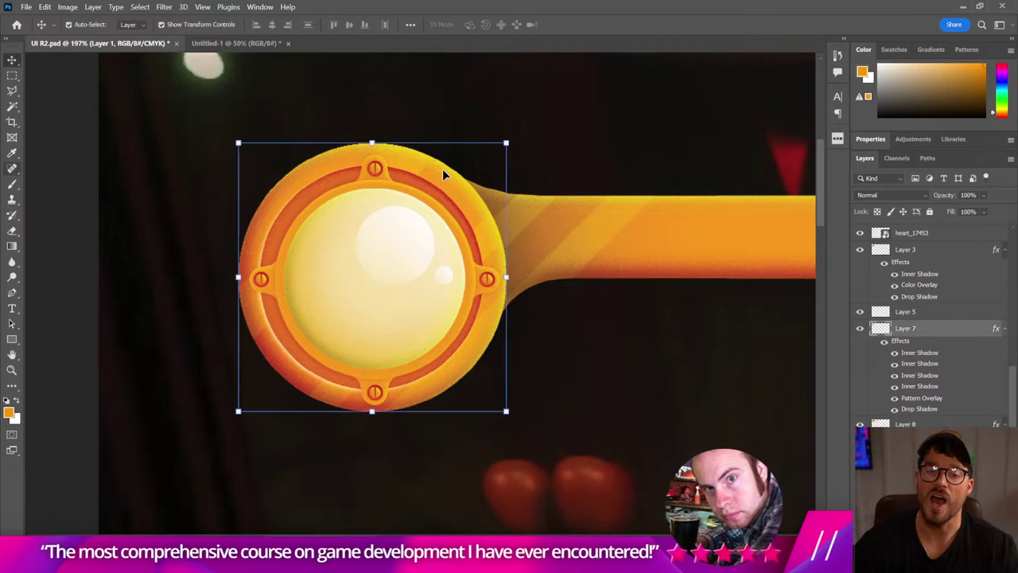
key("ctrl+t")
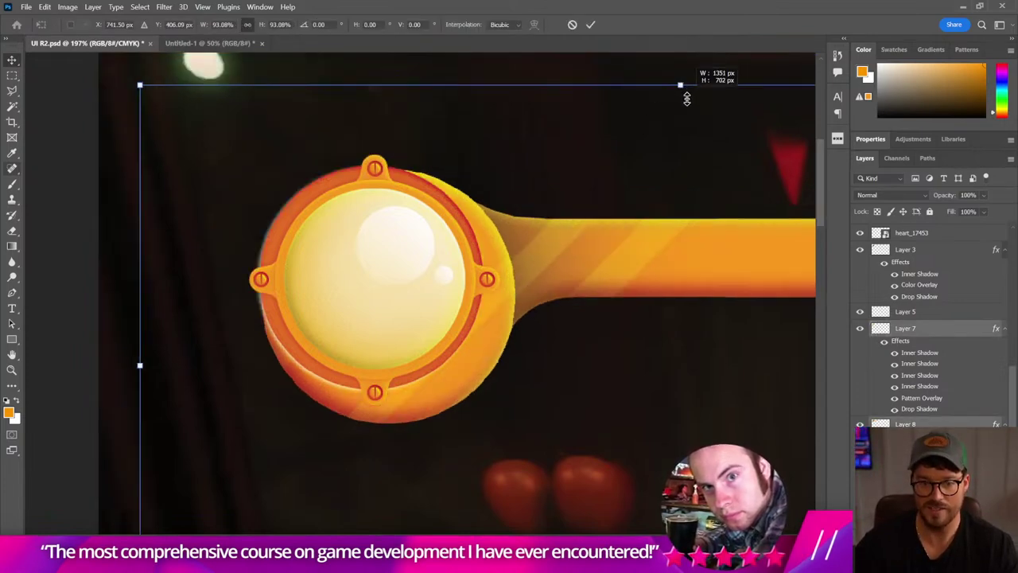
left_click_drag(685, 83, 682, 100)
key("ctrl+z")
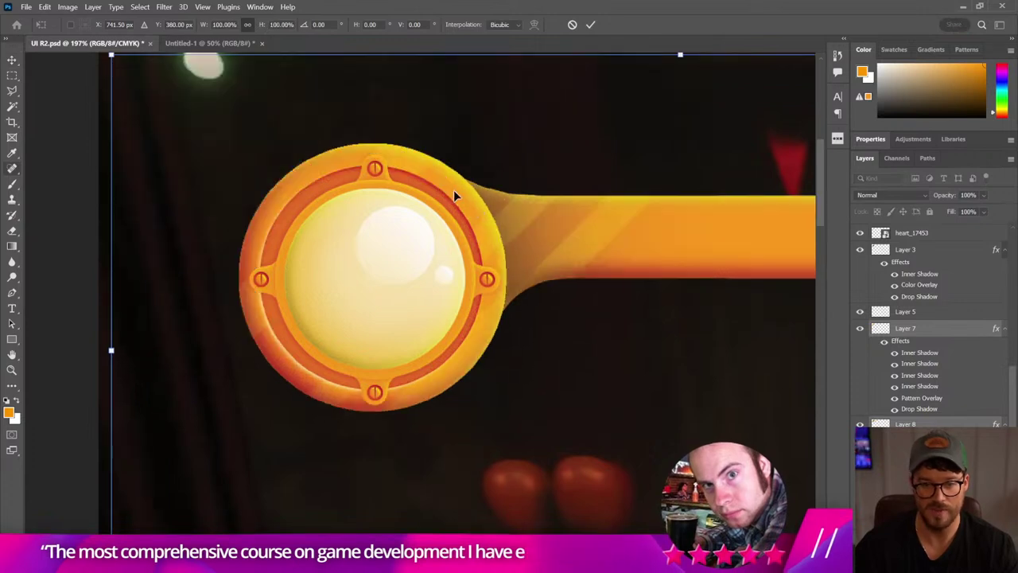
left_click_drag(425, 161, 426, 159)
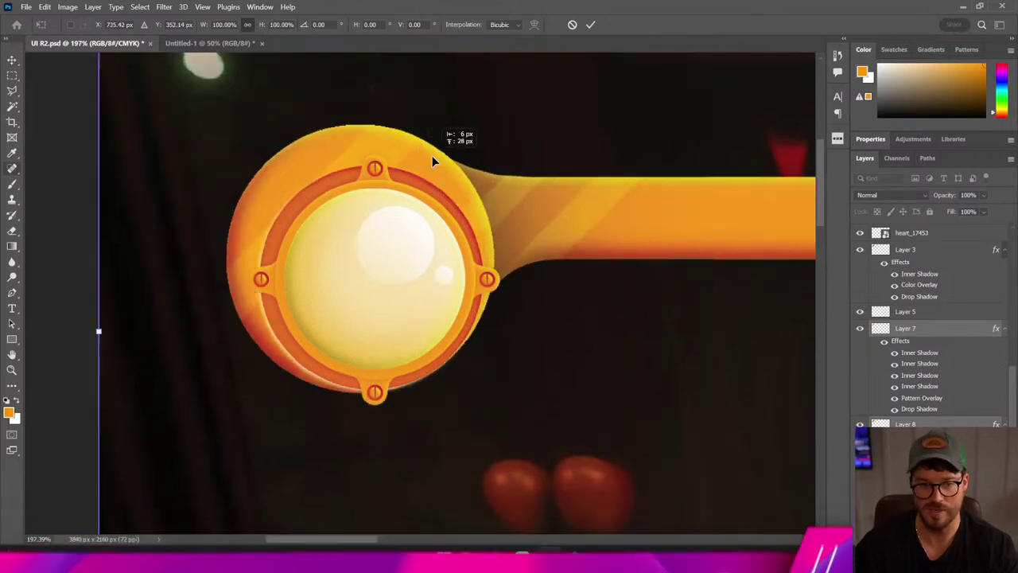
left_click_drag(334, 185, 333, 218)
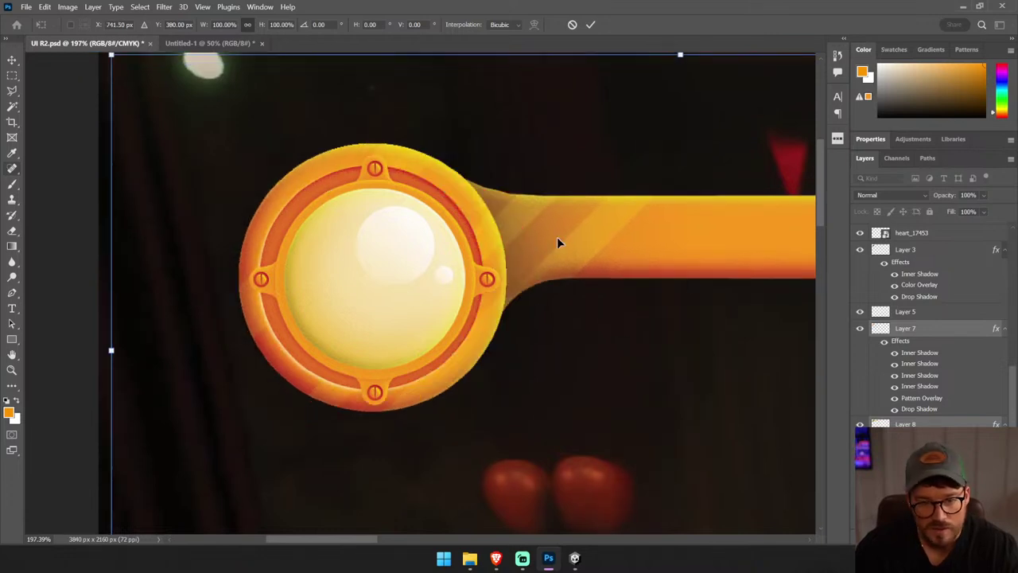
key("Return")
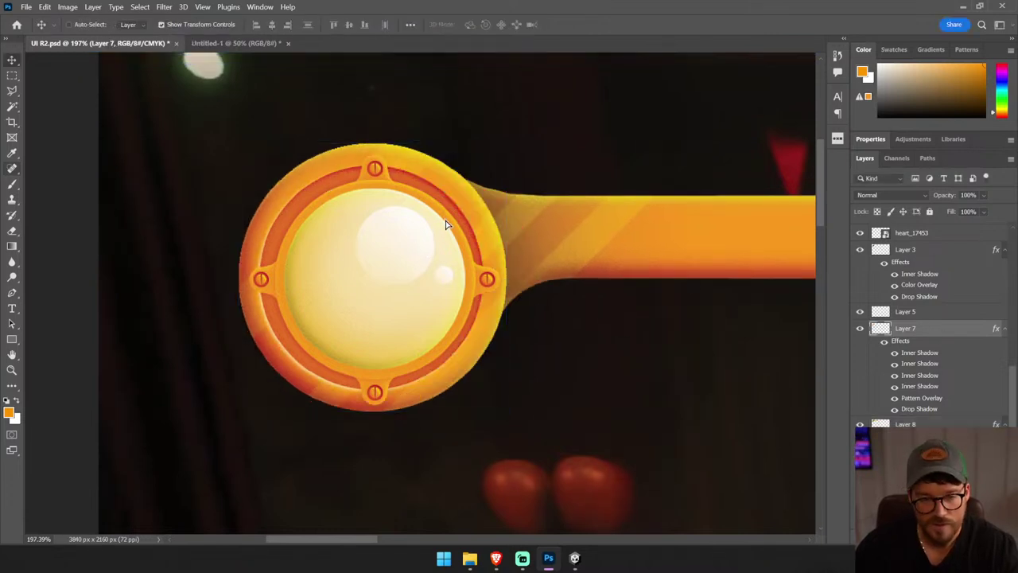
- Nudge the bolted inner ring right and down and shrink it from both corners
left_click(334, 177, "ctrl")
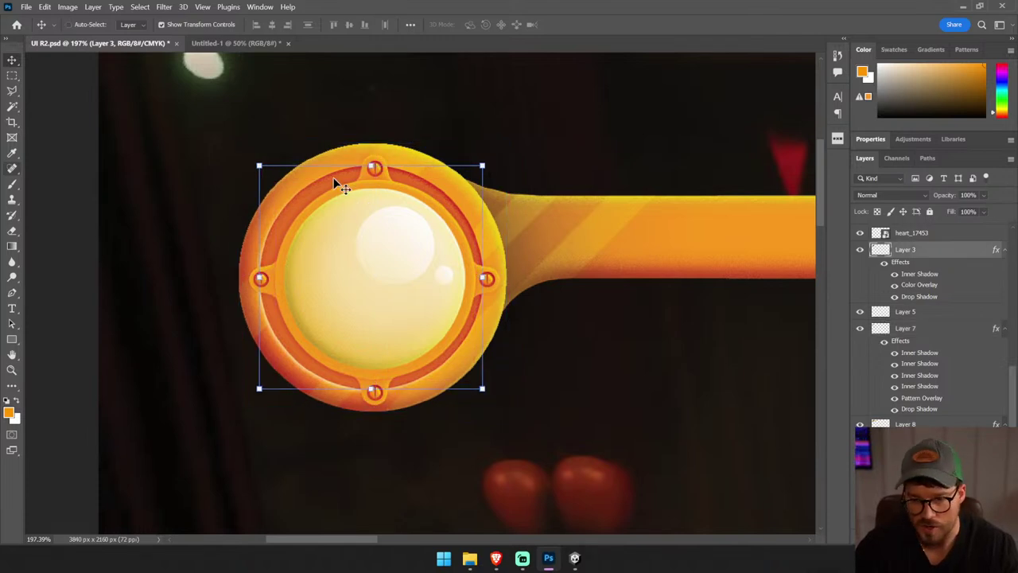
key("Right")
key("Right")
key("Down")
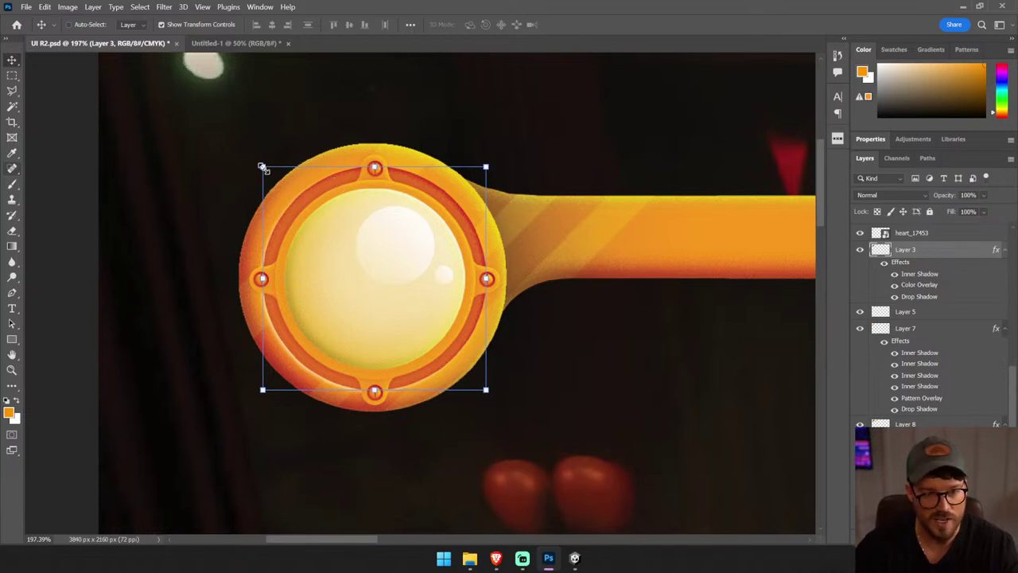
left_click_drag(262, 167, 269, 172)
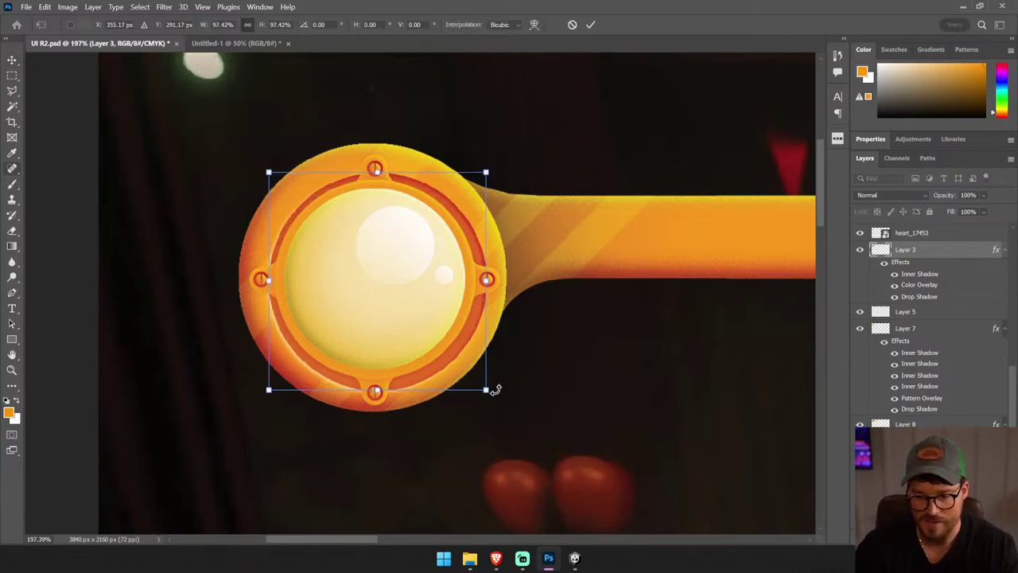
left_click_drag(487, 390, 480, 385)
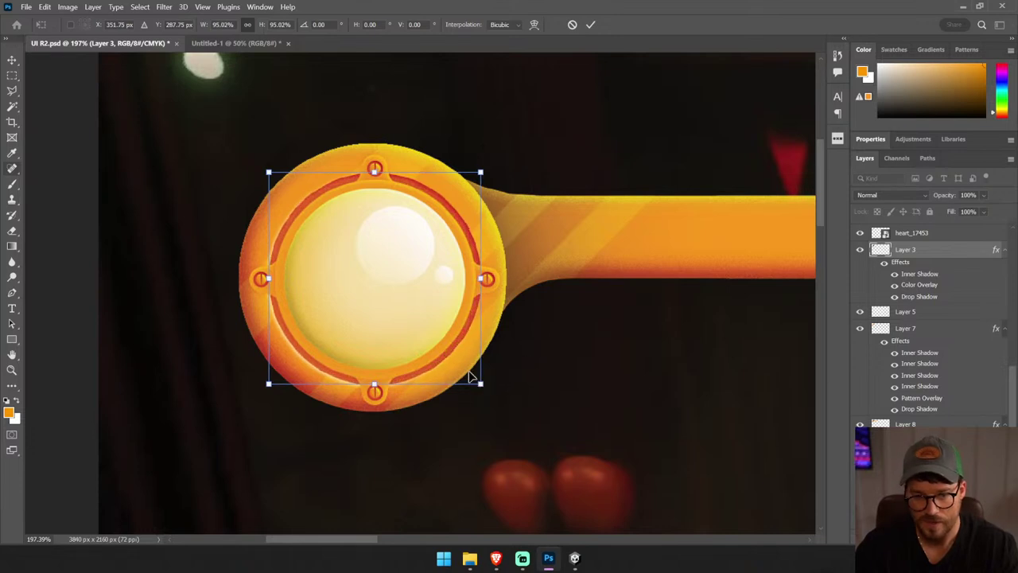
key("Return")
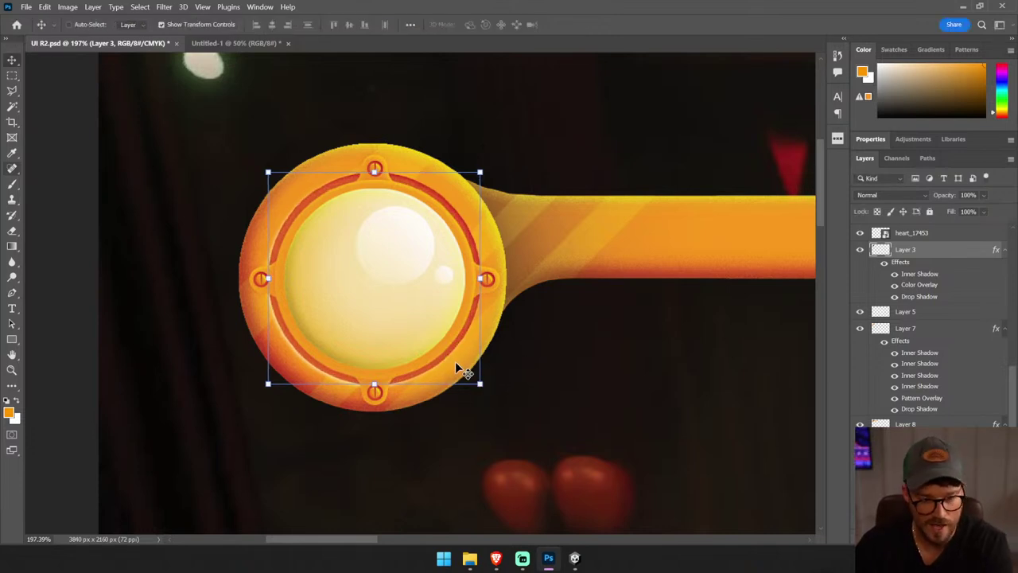
- Scale the ring, outer disc and orange bar together to about 96% and nudge them into place
left_click(454, 368, "ctrl+shift")
left_click(579, 257, "ctrl+shift")
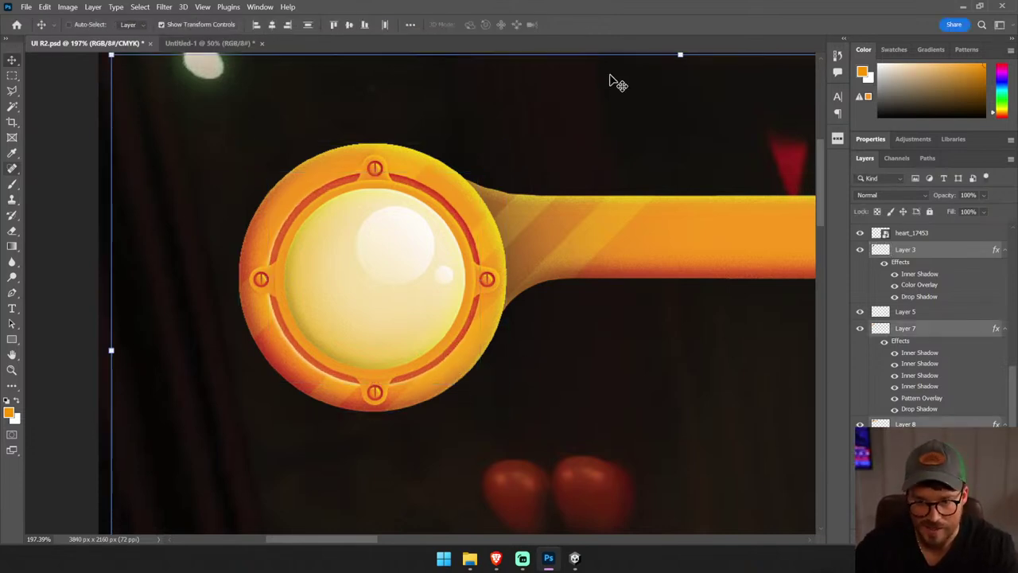
left_click_drag(680, 56, 680, 75)
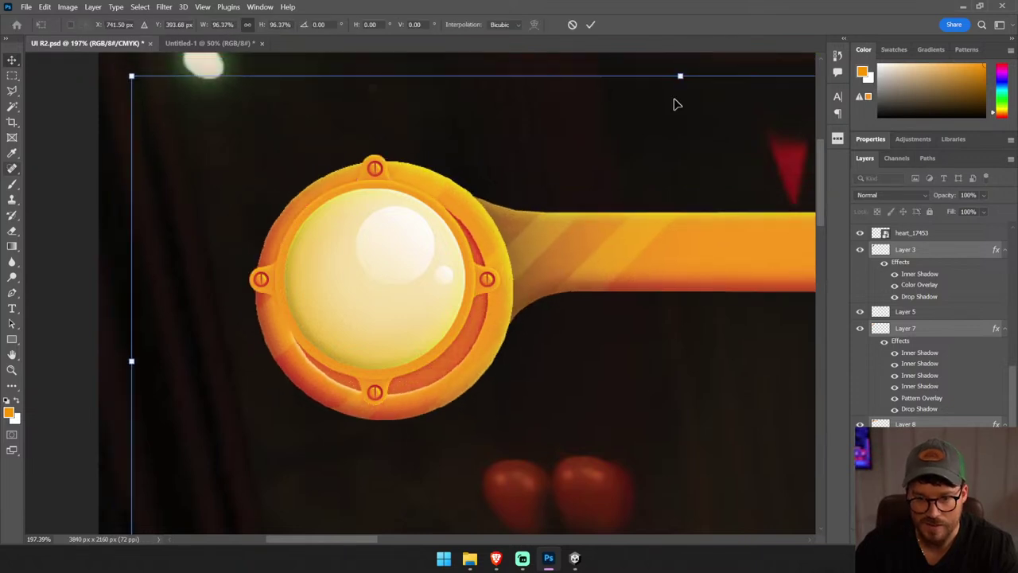
key("Return")
left_click_drag(541, 291, 531, 278)
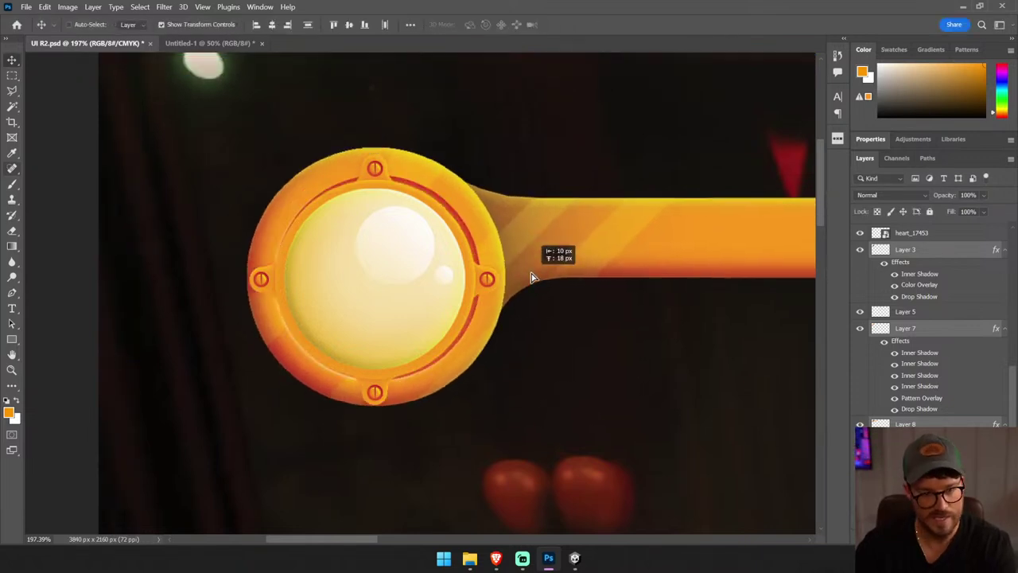
key("Left")
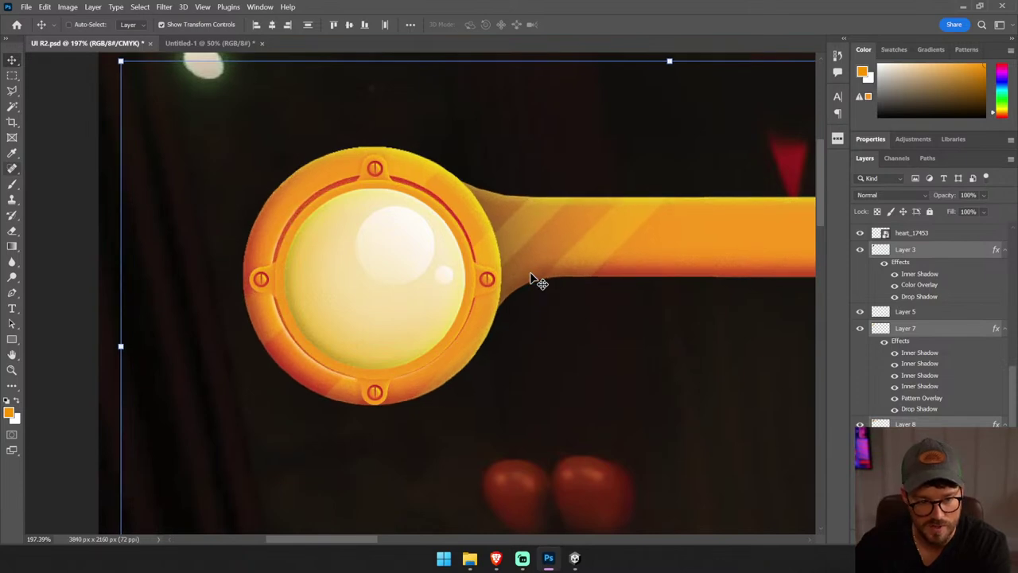
key("Down")
key("Down")
key("Down")
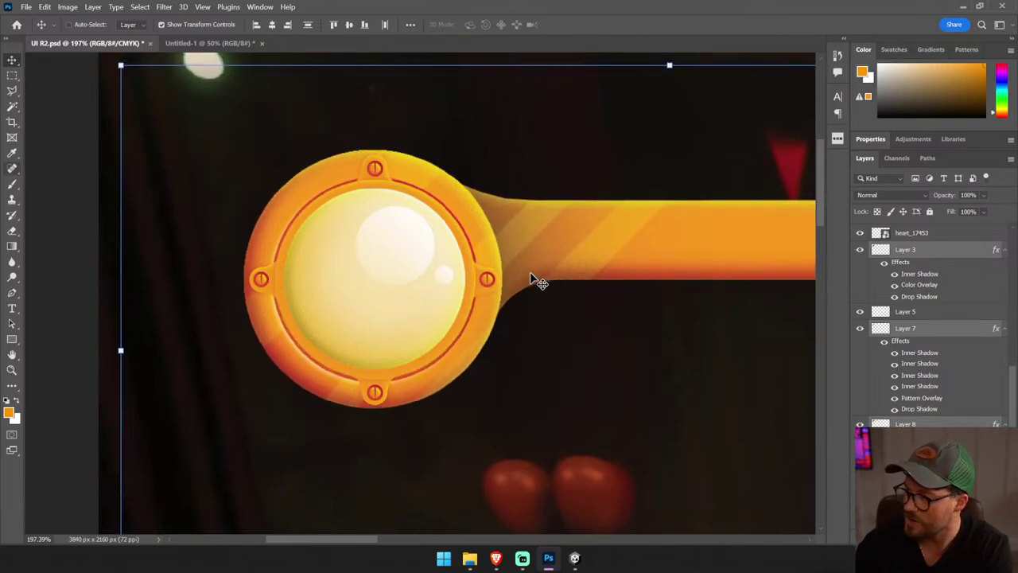
key("Left")
key("Right")
key("Right")
key("Up")
key("Up")
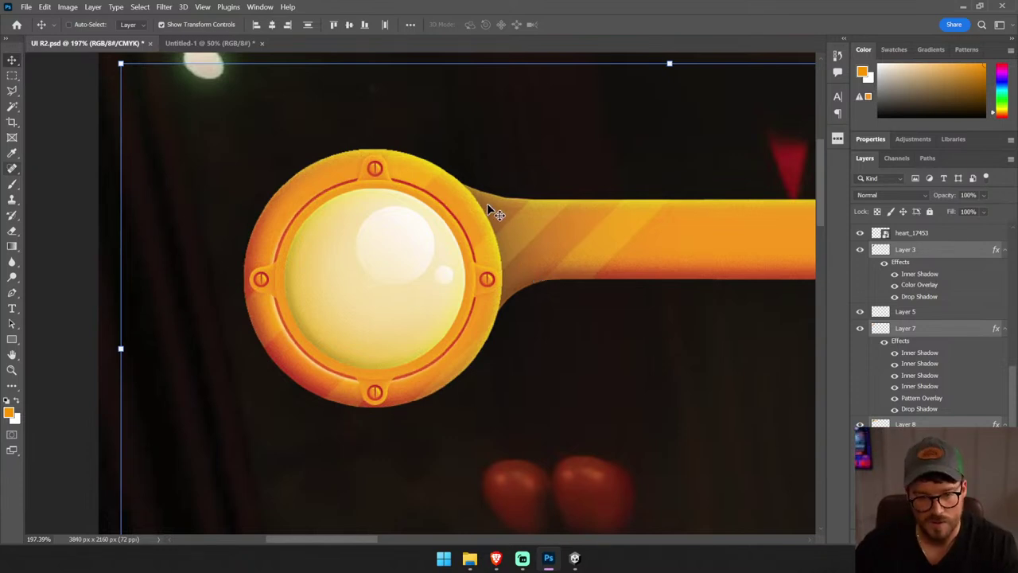
- Shrink the outer orange disc from both corners and nudge it to sit evenly around the ring
key("ctrl")
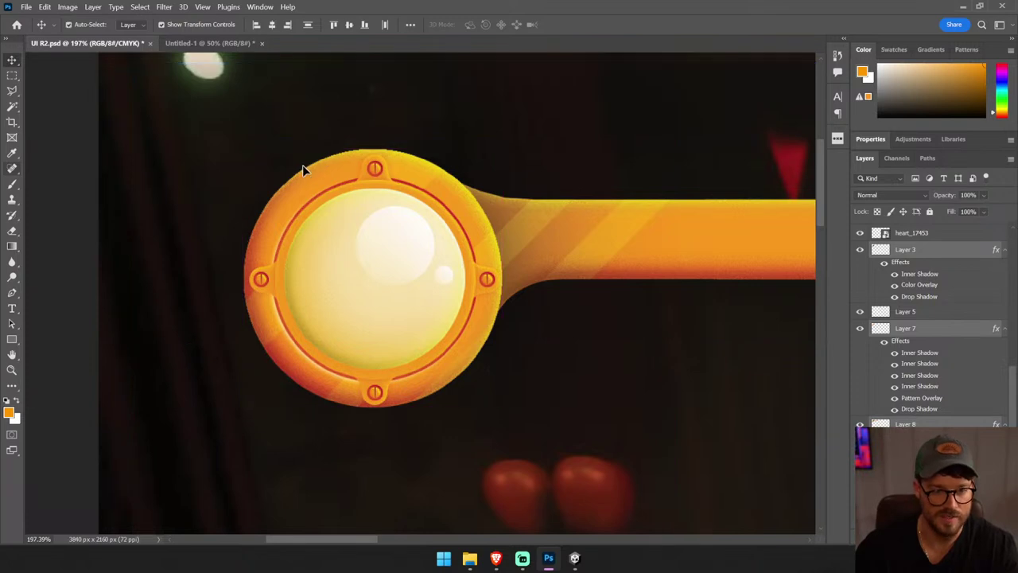
left_click(965, 344)
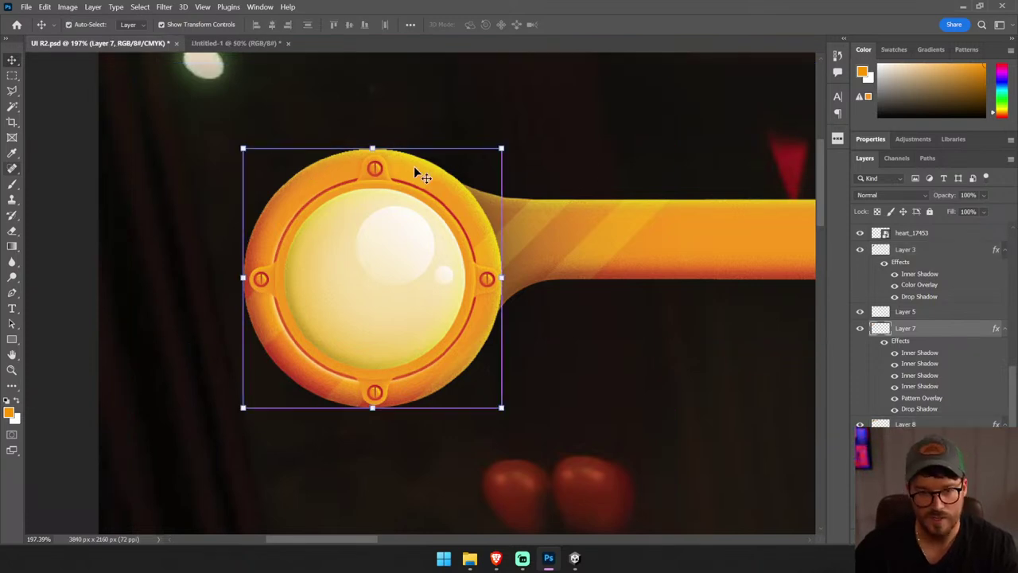
left_click_drag(242, 151, 253, 158)
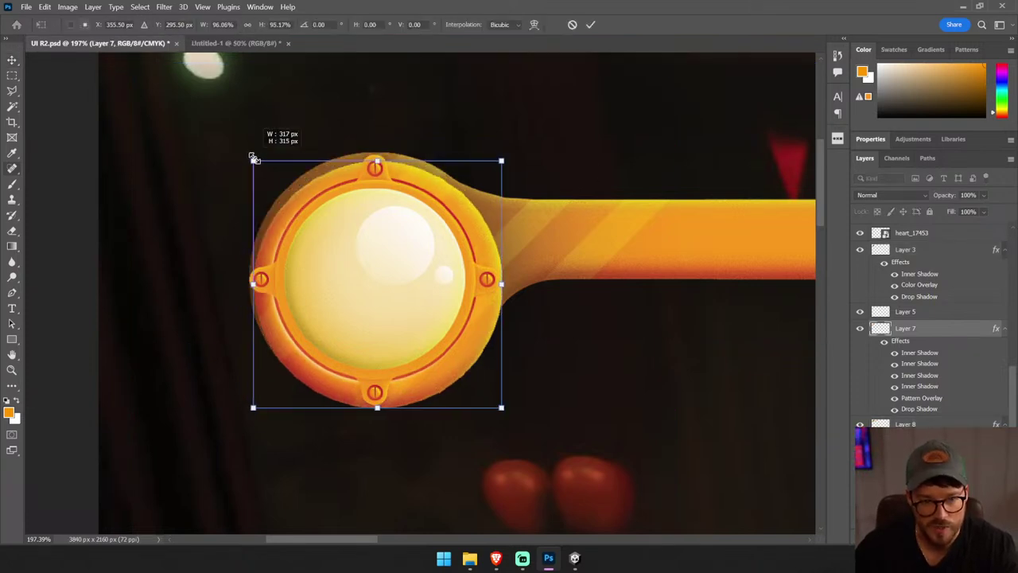
left_click_drag(501, 409, 495, 401)
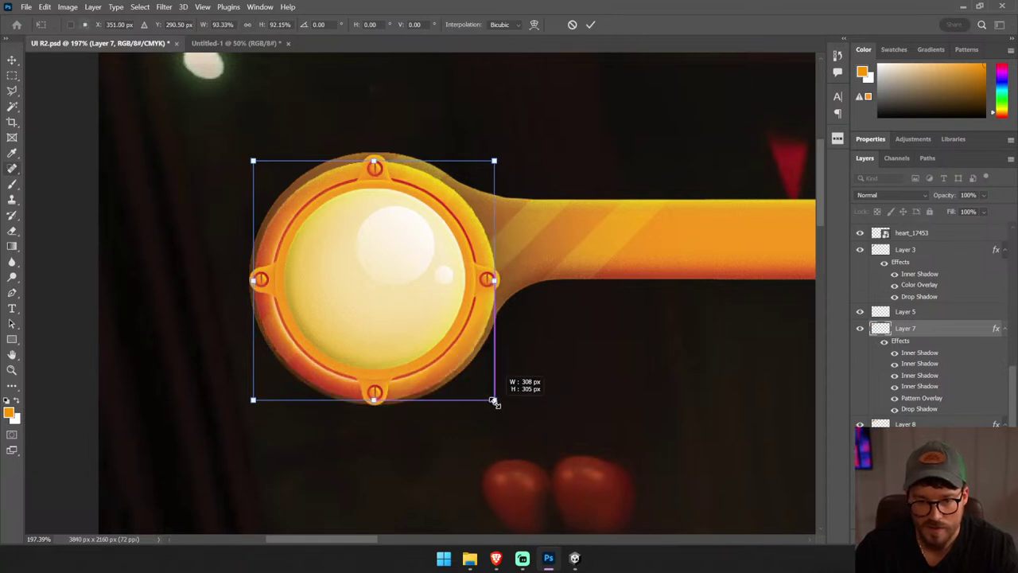
key("Return")
key("Up")
key("Up")
key("Up")
key("Right")
key("Right")
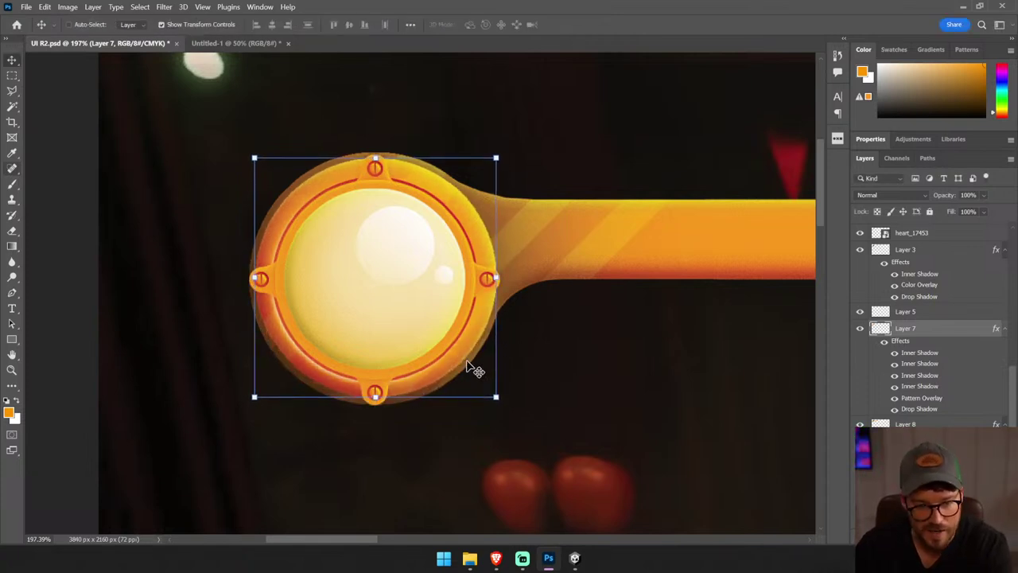
key("Down")
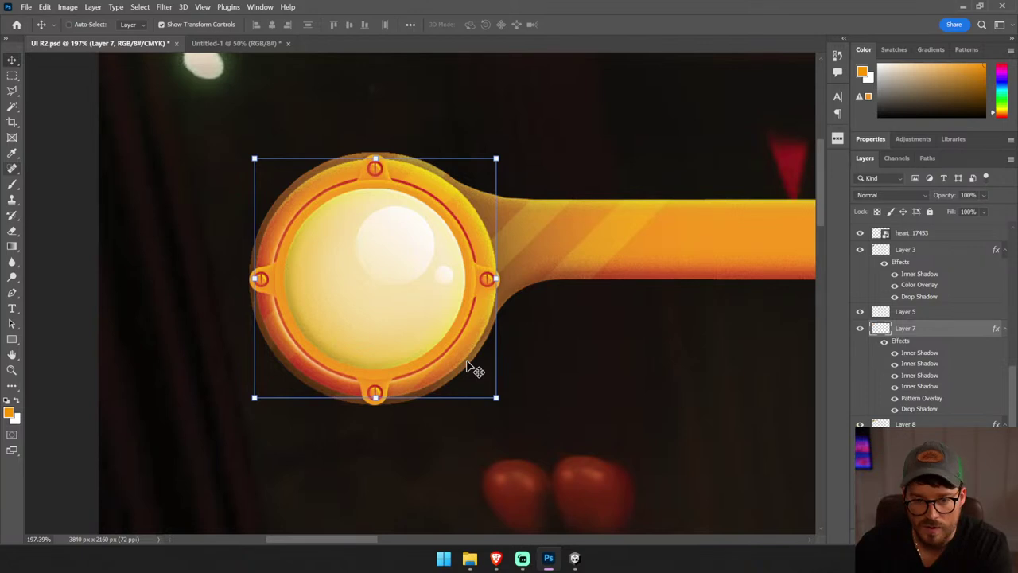
- Scale the orange health bar down slightly and nudge it up and left
left_click(596, 253)
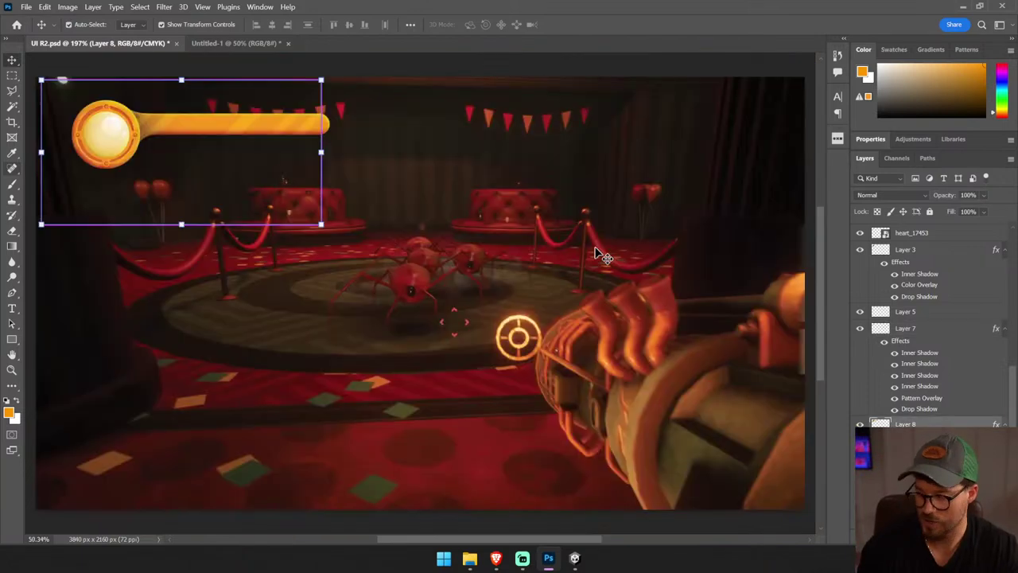
key("ctrl+0")
left_click_drag(195, 130, 198, 134)
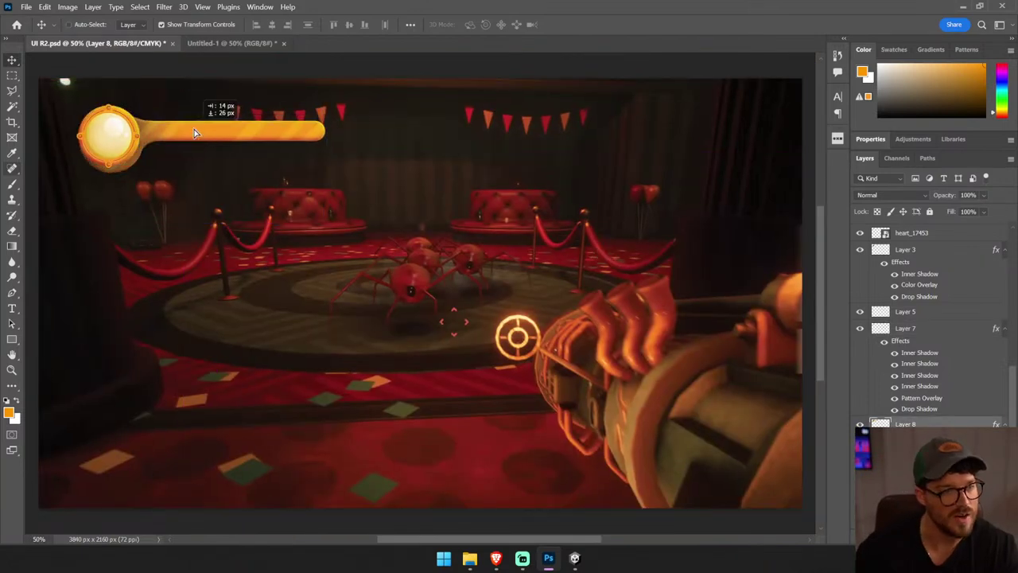
left_click_drag(331, 229, 307, 216)
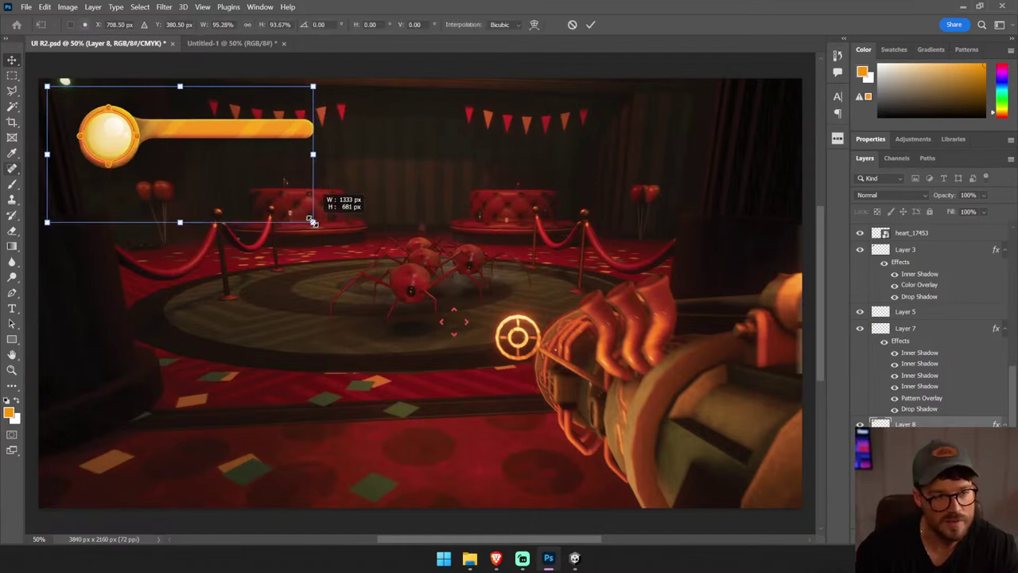
key("Return")
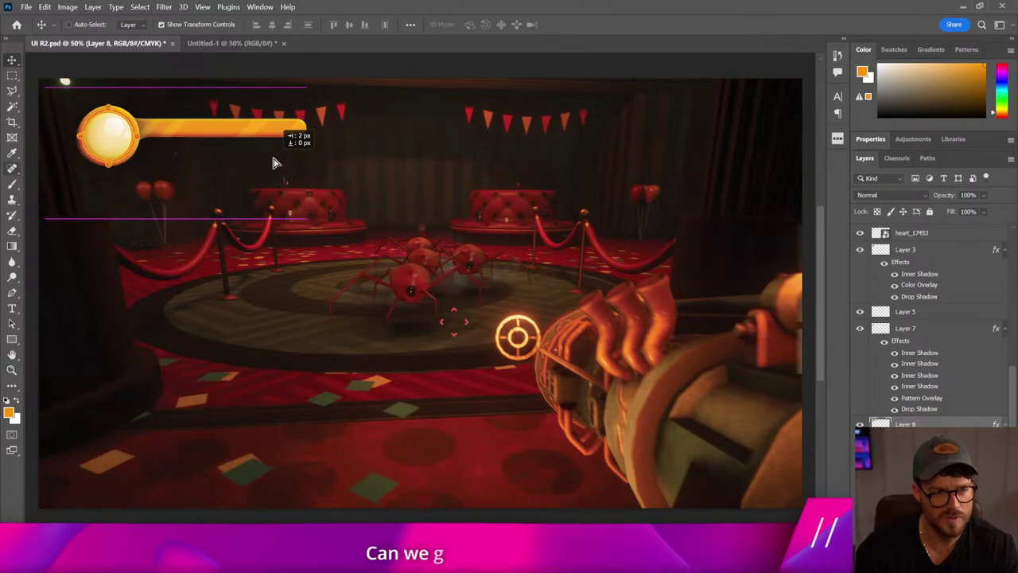
left_click_drag(273, 162, 277, 162)
key("Up")
key("Up")
key("Up")
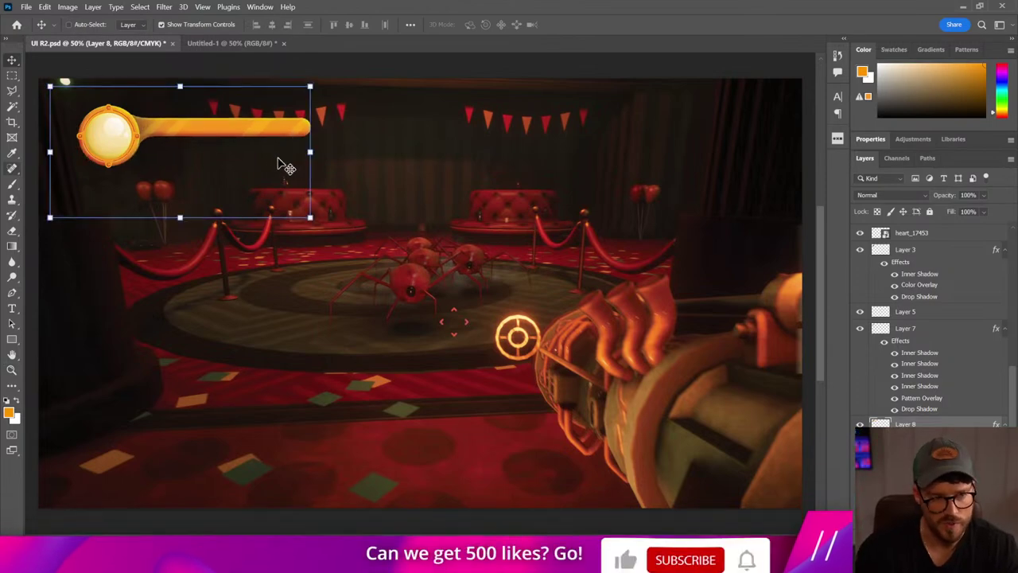
key("Left")
key("Left")
key("Left")
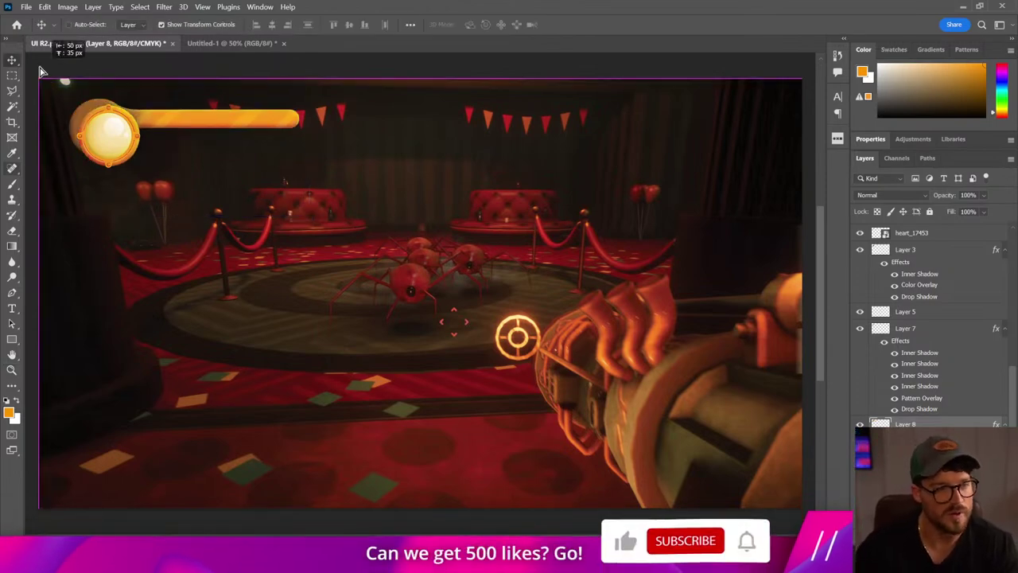
- Reselect the health bar layer and check its distances to the canvas edges
key("v")
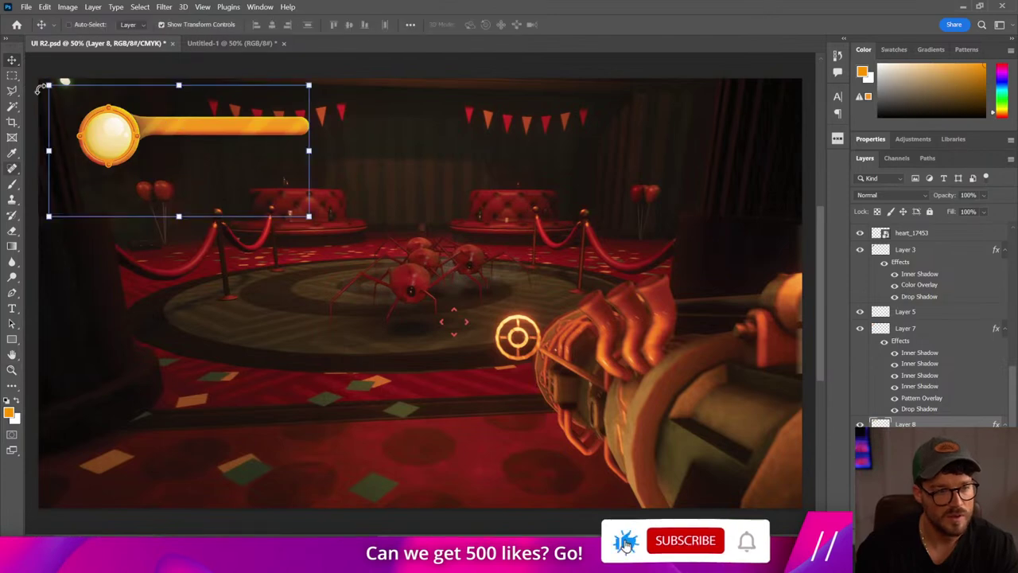
left_click(241, 154)
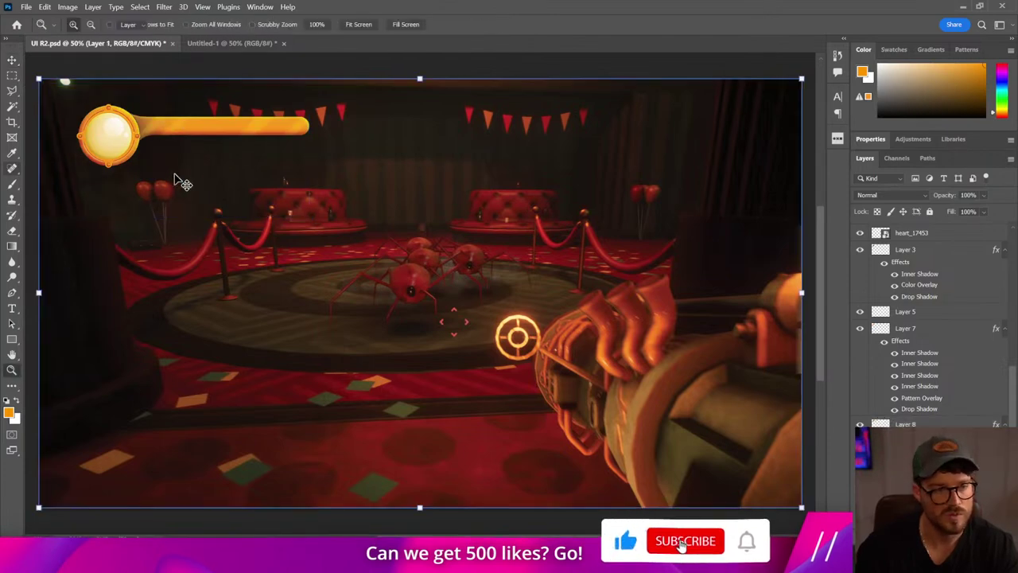
left_click(250, 66)
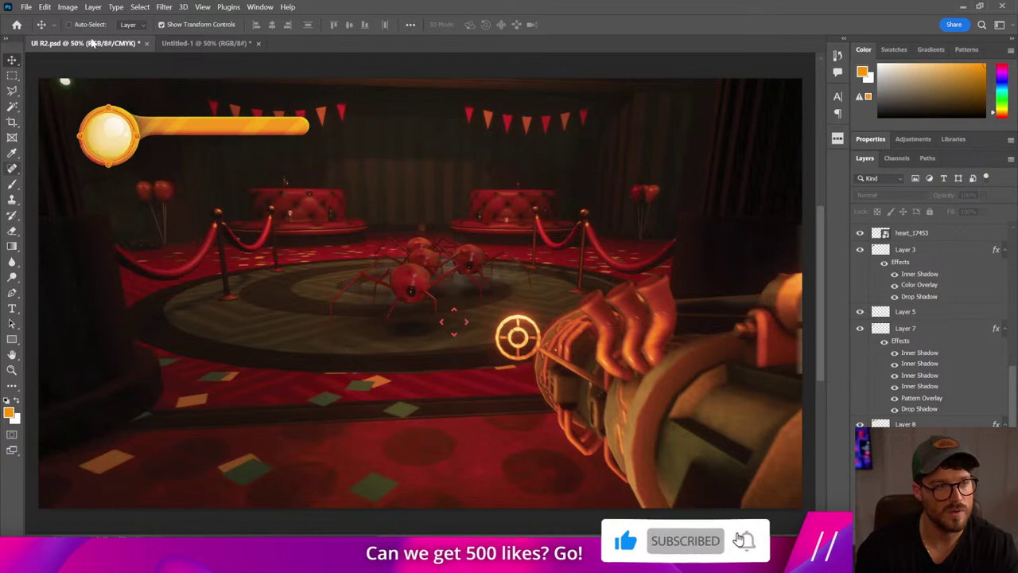
left_click(121, 105, "ctrl")
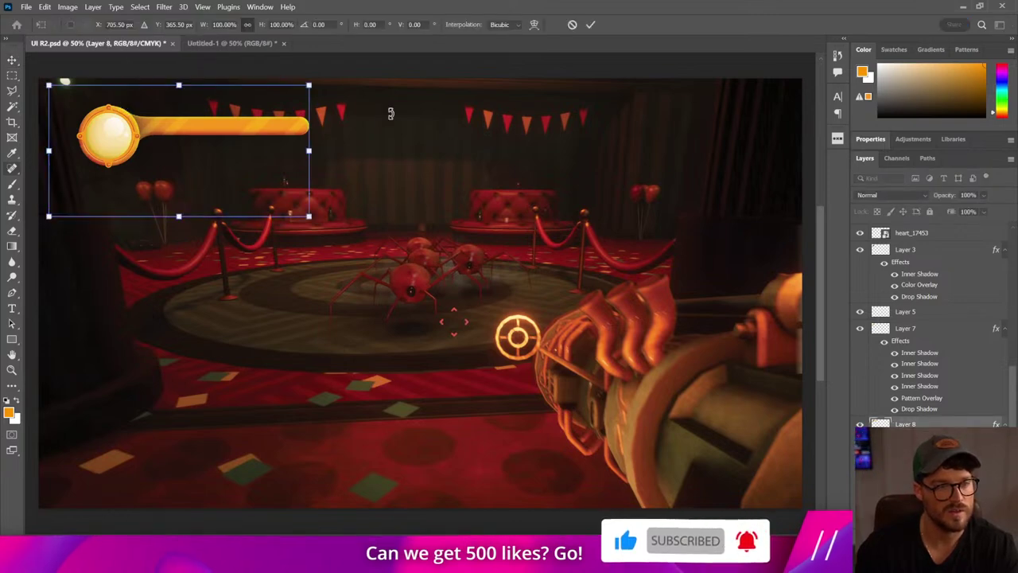
key("ctrl")
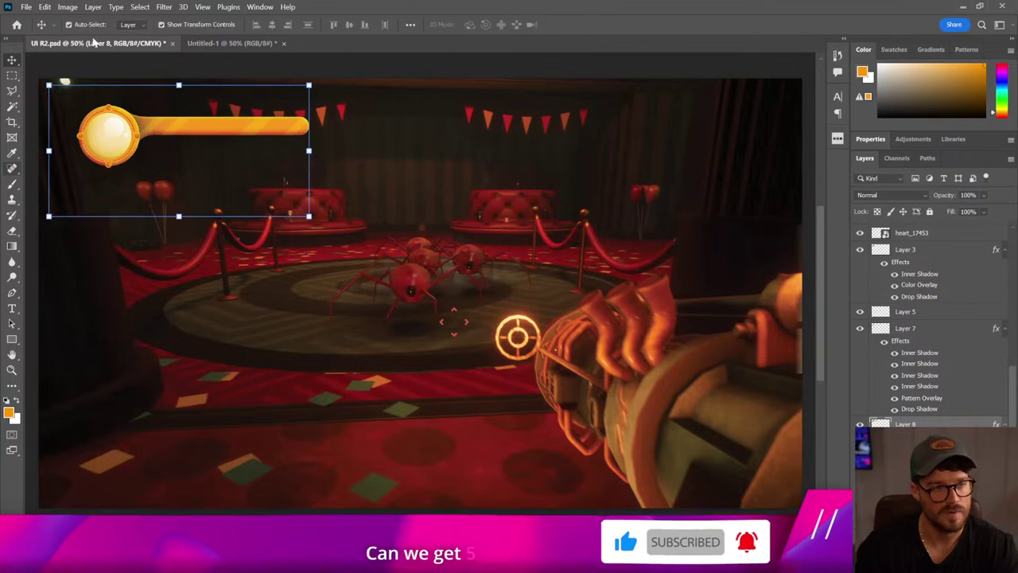
- Zoom in on the glossy orb and start a transform on the Layer 3 ring without changes
left_click(112, 151)
left_click_drag(111, 151, 237, 248)
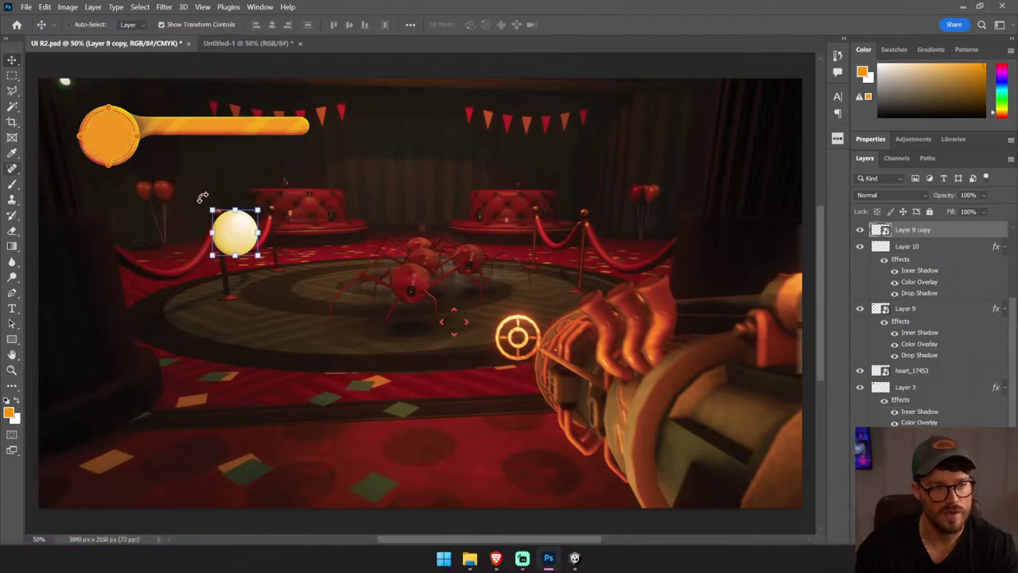
key("ctrl+z")
left_click_drag(198, 195, 31, 95)
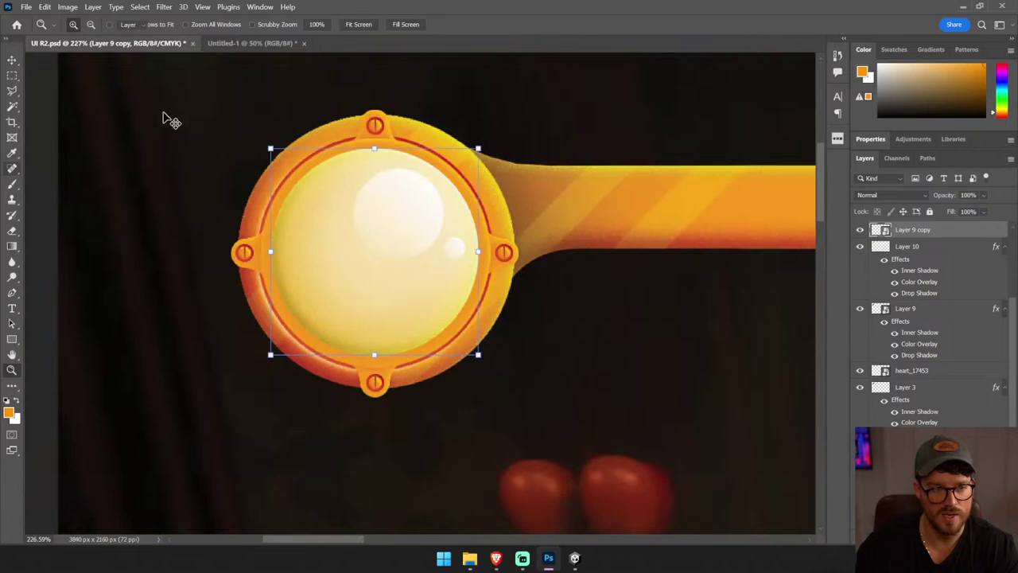
left_click(426, 154, "ctrl")
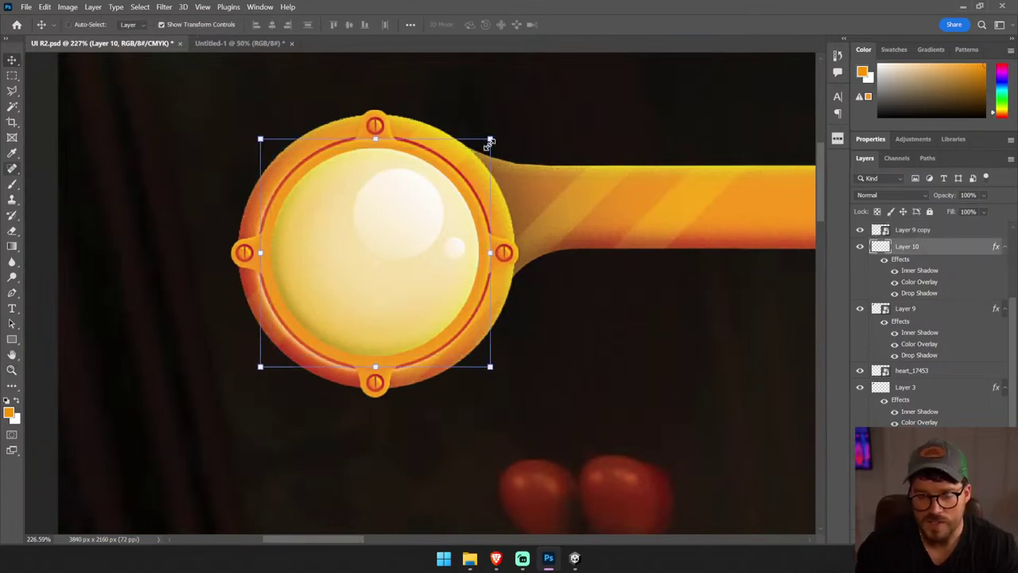
left_click(461, 171, "ctrl")
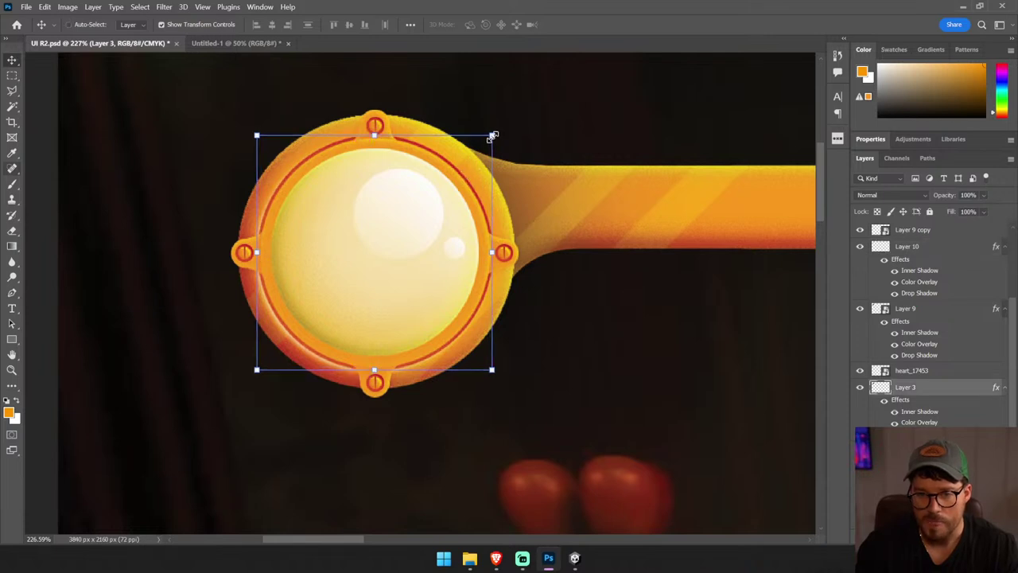
key("ctrl+t")
left_click_drag(490, 137, 492, 135)
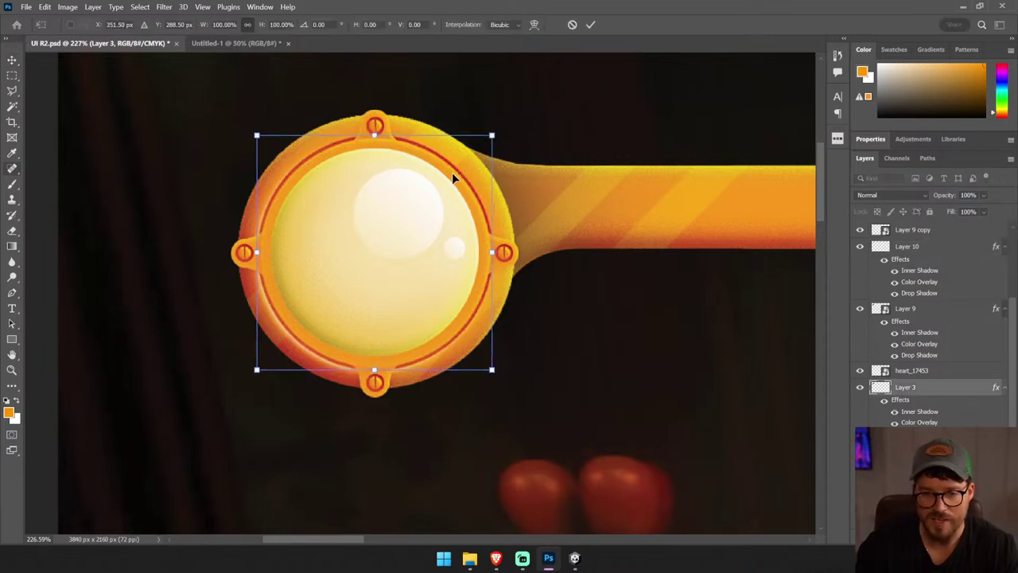
left_click_drag(452, 171, 426, 192)
key("ctrl+z")
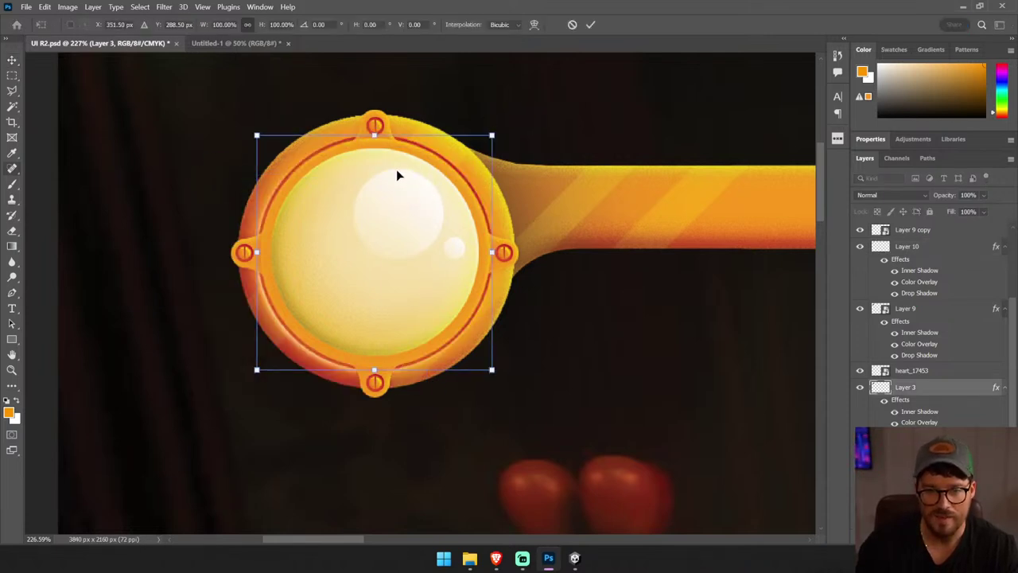
key("Return")
left_click(493, 137)
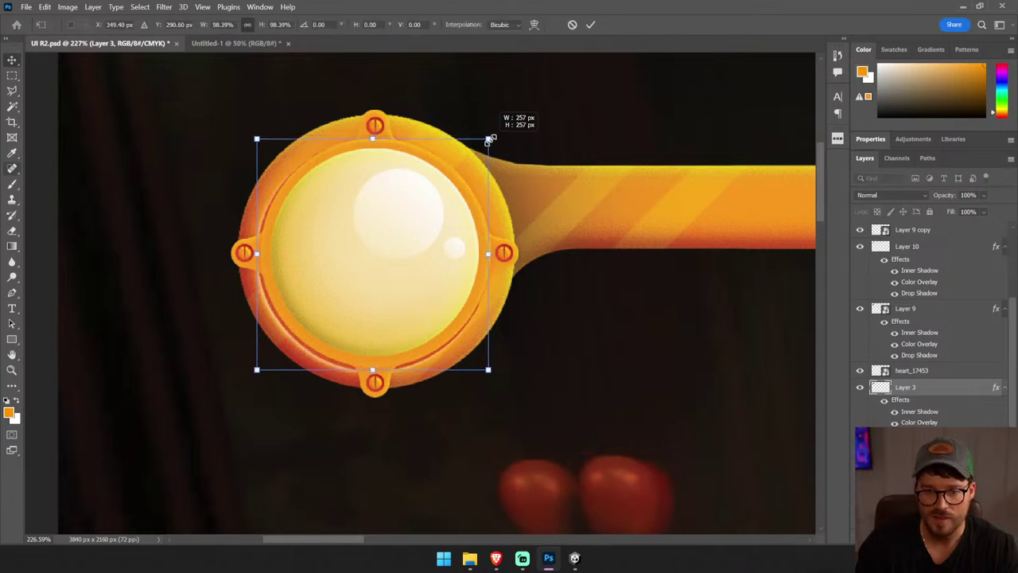
- Shrink the inner Layer 10 ring toward its centre, keeping it unmerged and the orb unchanged
left_click(910, 322)
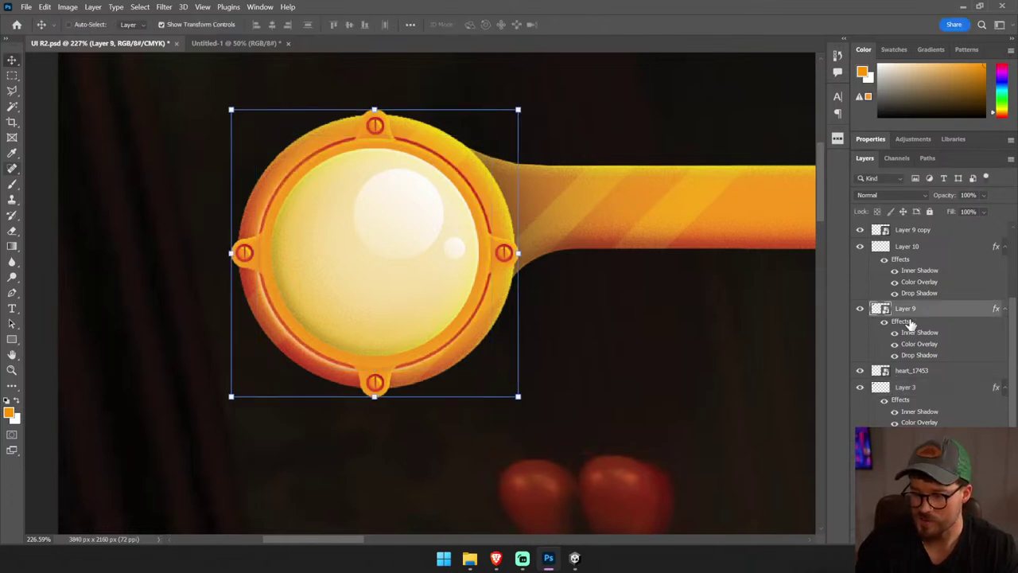
left_click(466, 184, "ctrl")
mouse_move(491, 137)
left_mouse_down()
mouse_move(396, 209)
mouse_move(412, 164)
left_mouse_up()
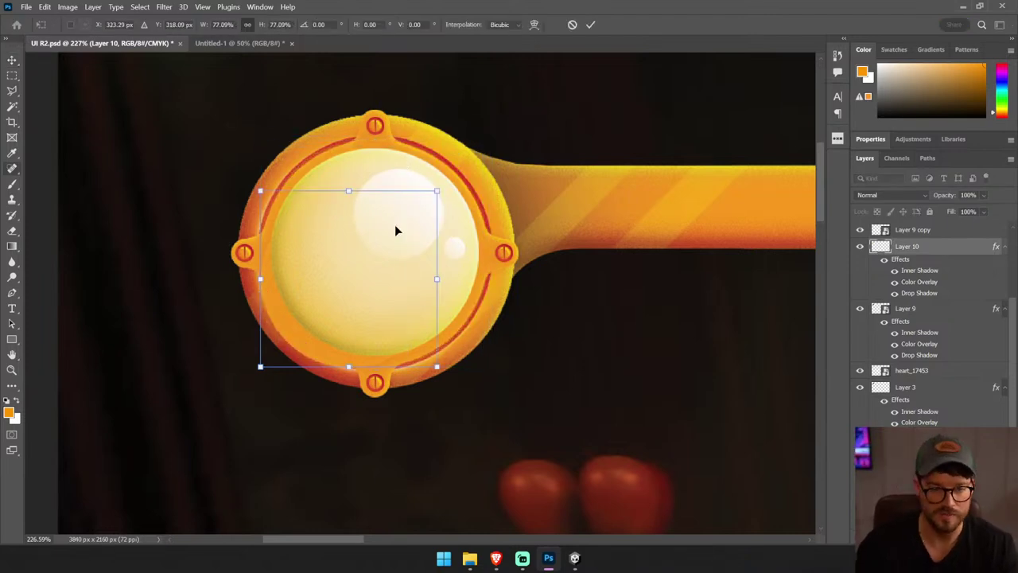
key("Return")
key("ctrl+e")
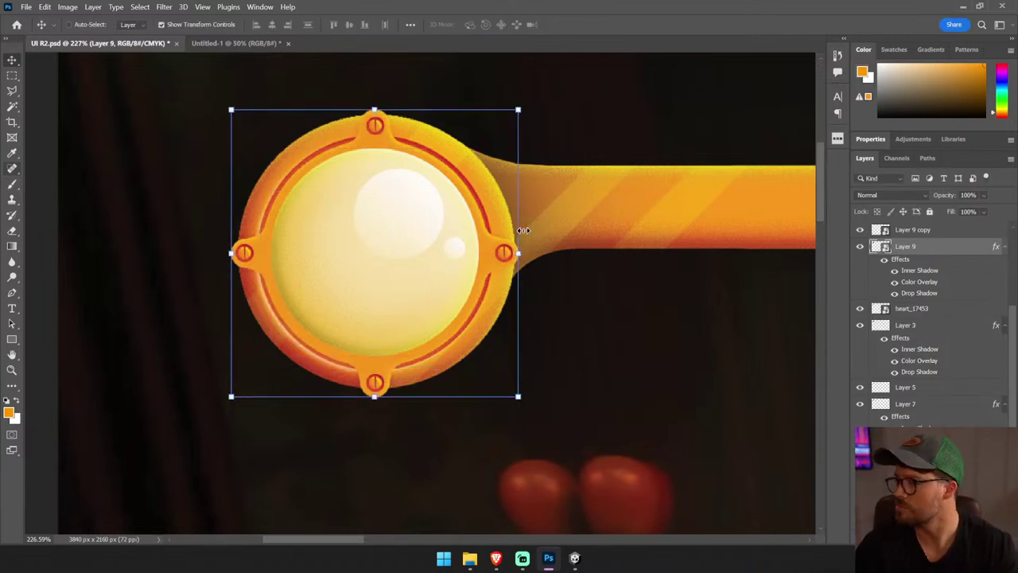
key("ctrl+z")
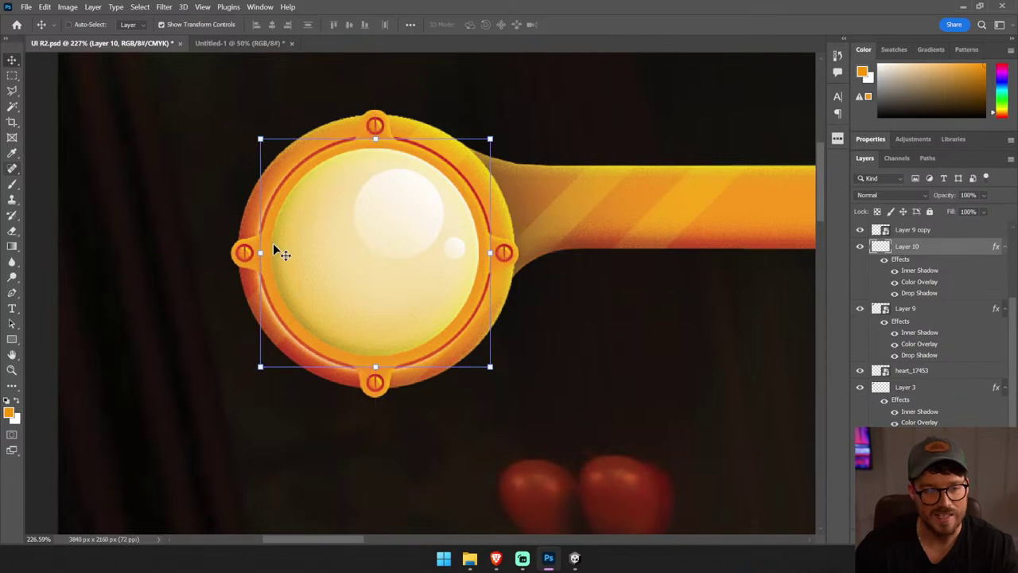
left_click(289, 248)
left_click_drag(270, 147, 260, 129)
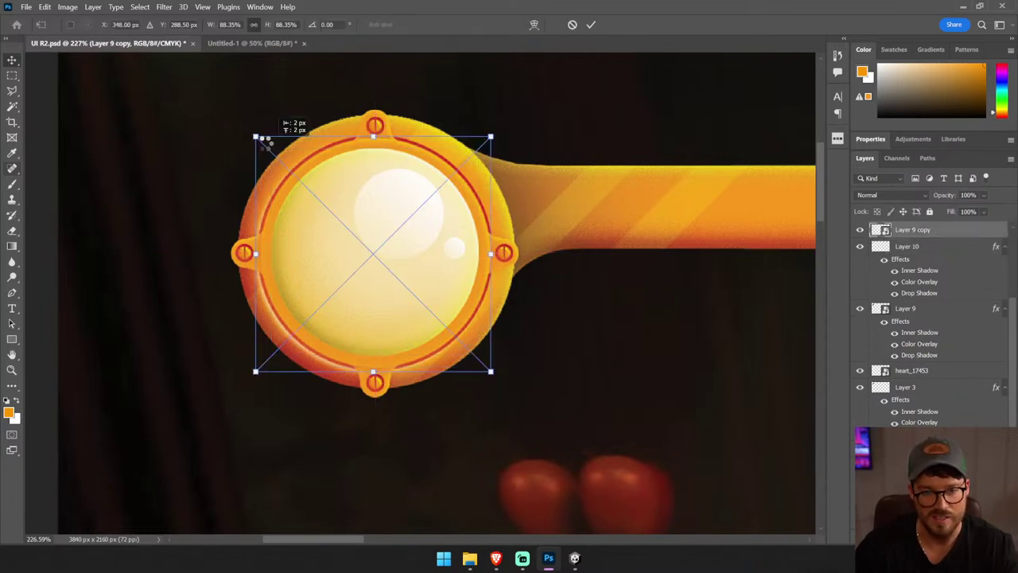
key("Escape")
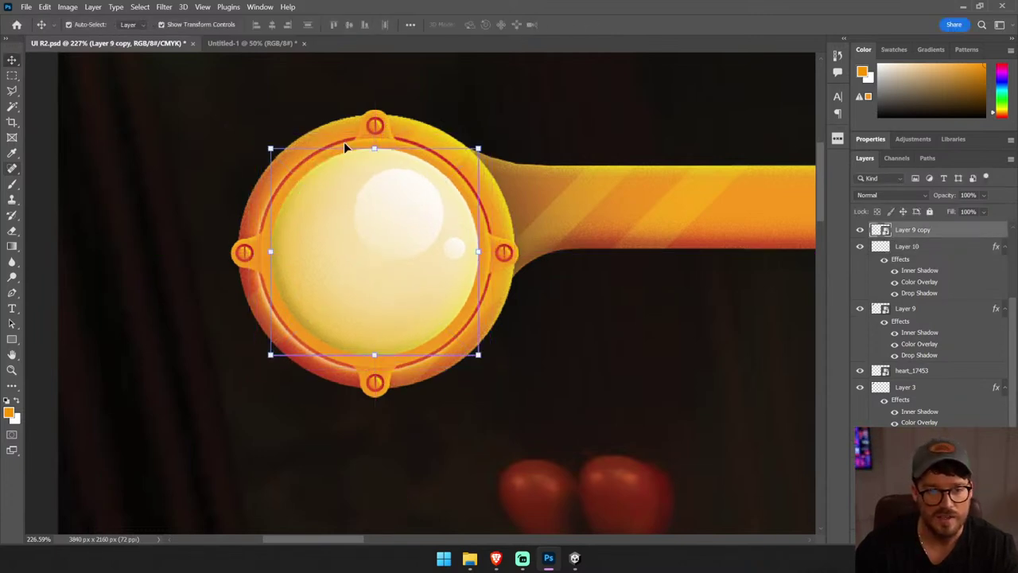
left_click(378, 125)
- Enlarge the Layer 3 ring to about 105.5% around the orb and fit the view
left_click(349, 138)
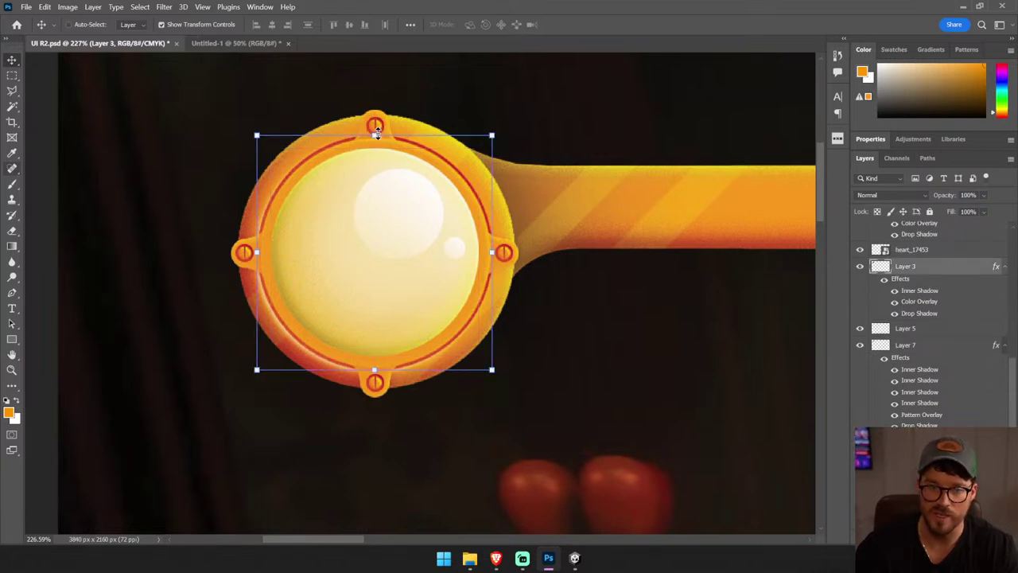
left_click_drag(375, 130, 380, 120)
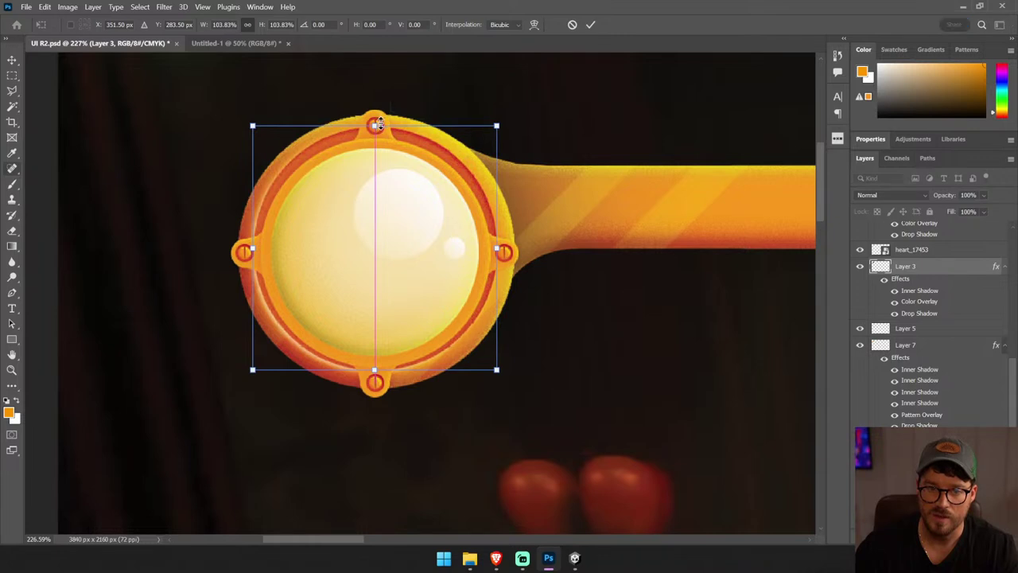
left_click_drag(372, 370, 373, 376)
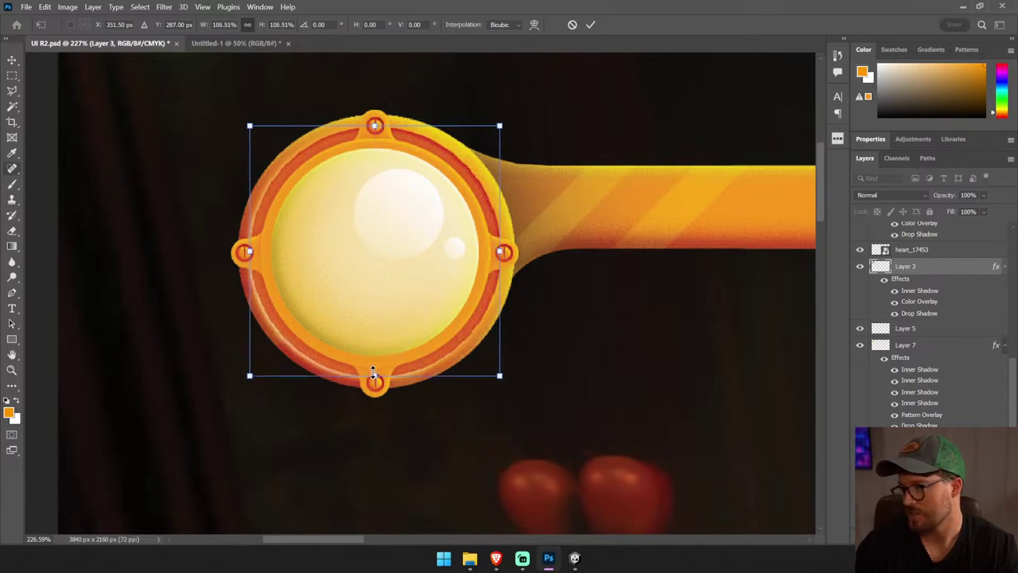
key("Return")
key("ctrl+0")
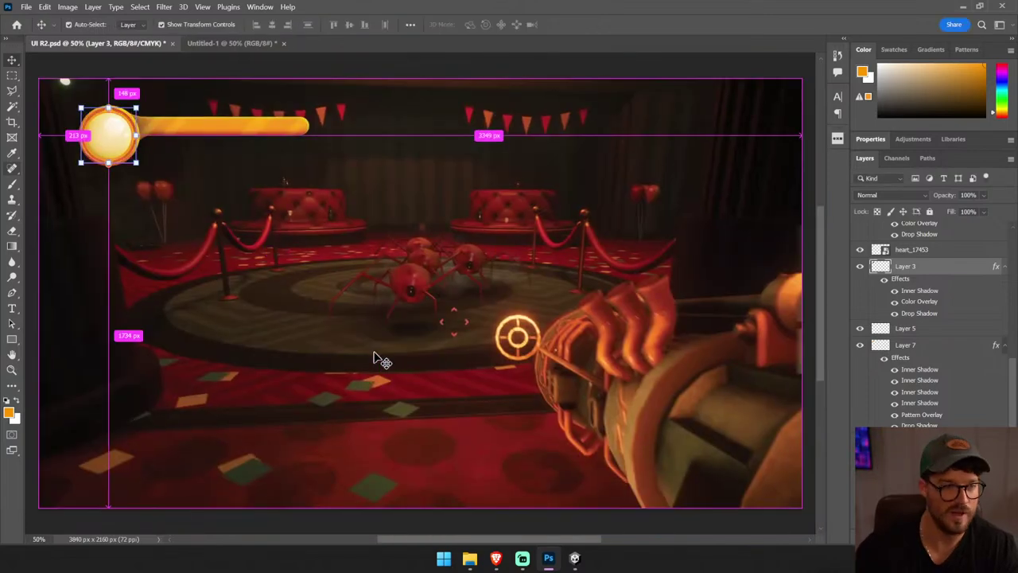
- Undo and then redo the Layer 13 and Layer 11 copies
left_click(369, 64)
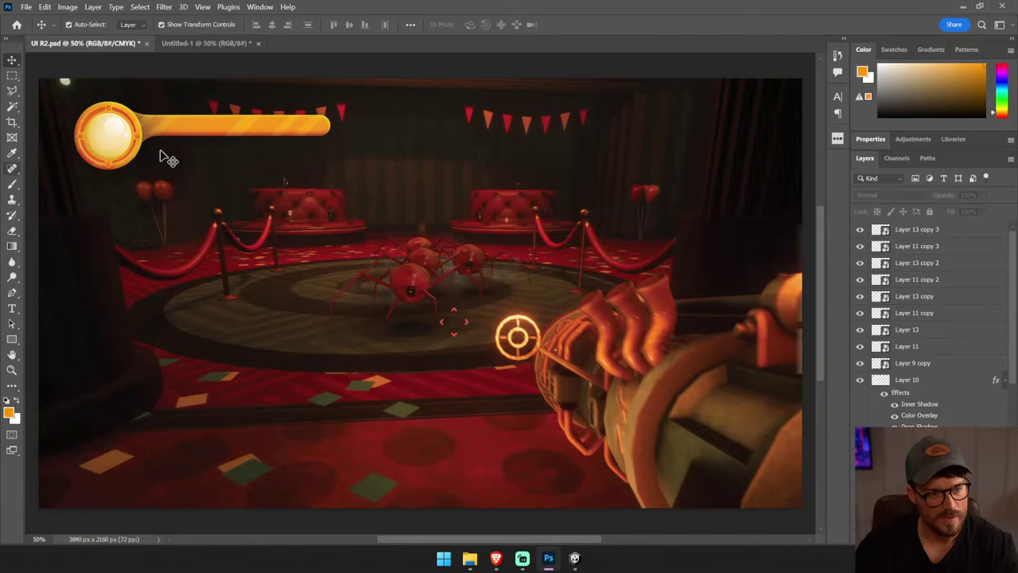
key("ctrl+z")
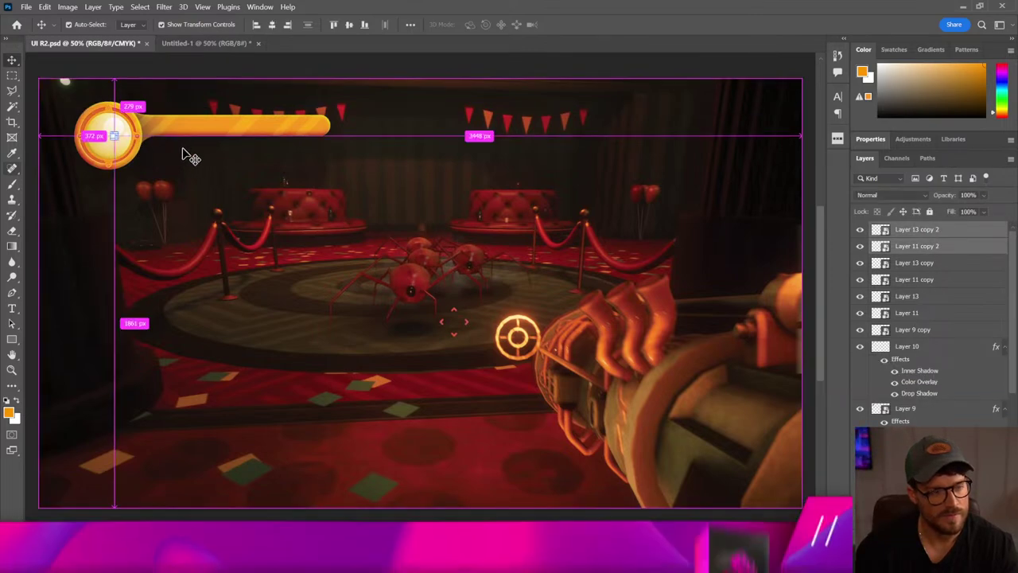
left_click(45, 6)
key("Escape")
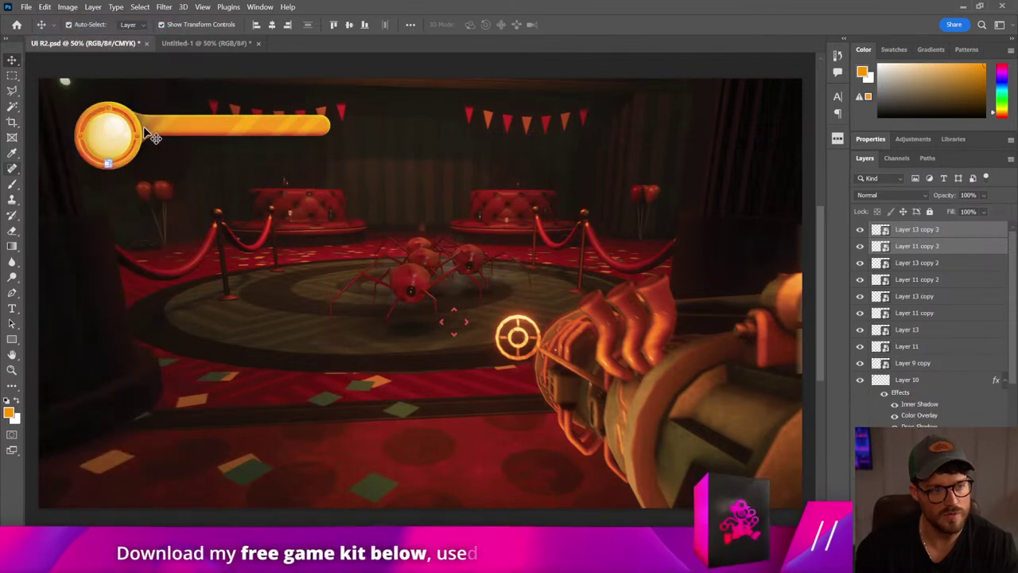
key("ctrl+j")
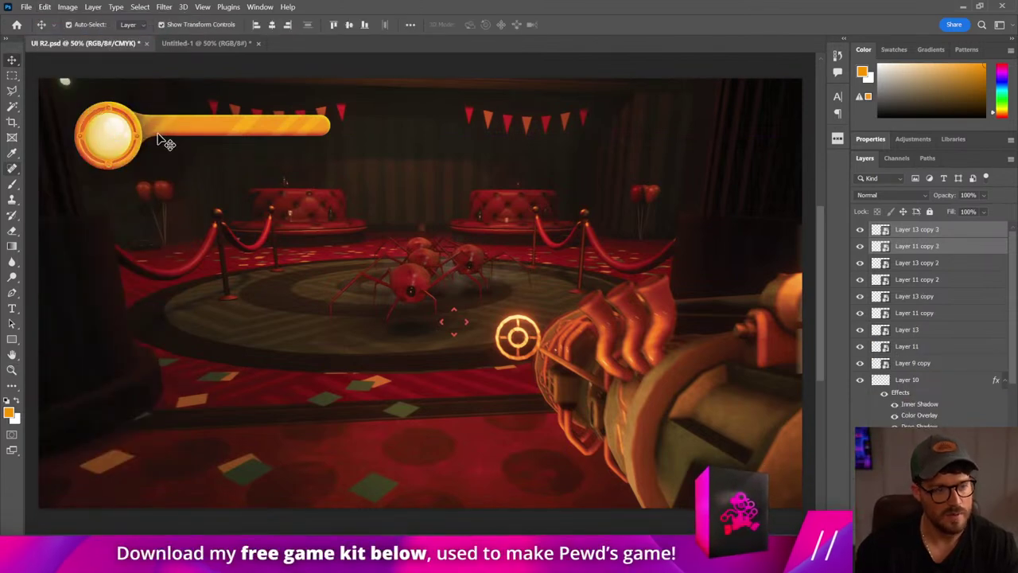
- Save the document, then quit Photoshop without saving Untitled-1
key("z")
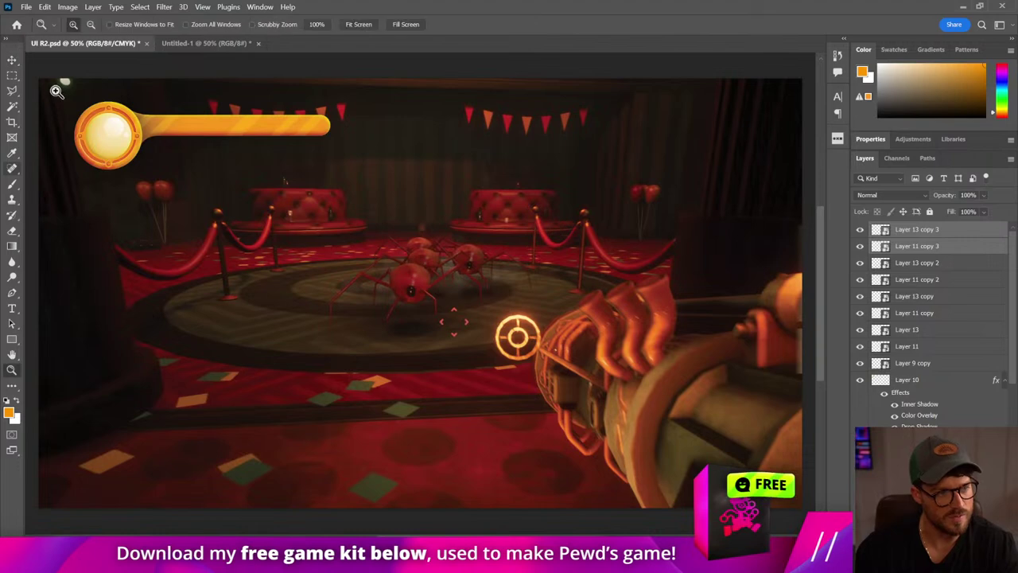
left_click_drag(56, 91, 159, 171)
key("v")
key("ctrl+s")
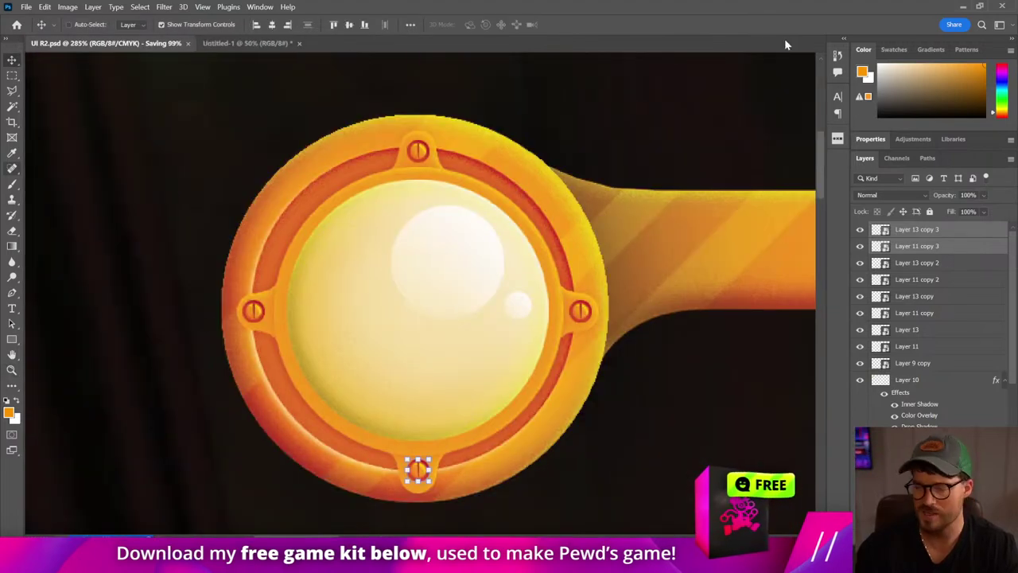
left_click(1001, 6)
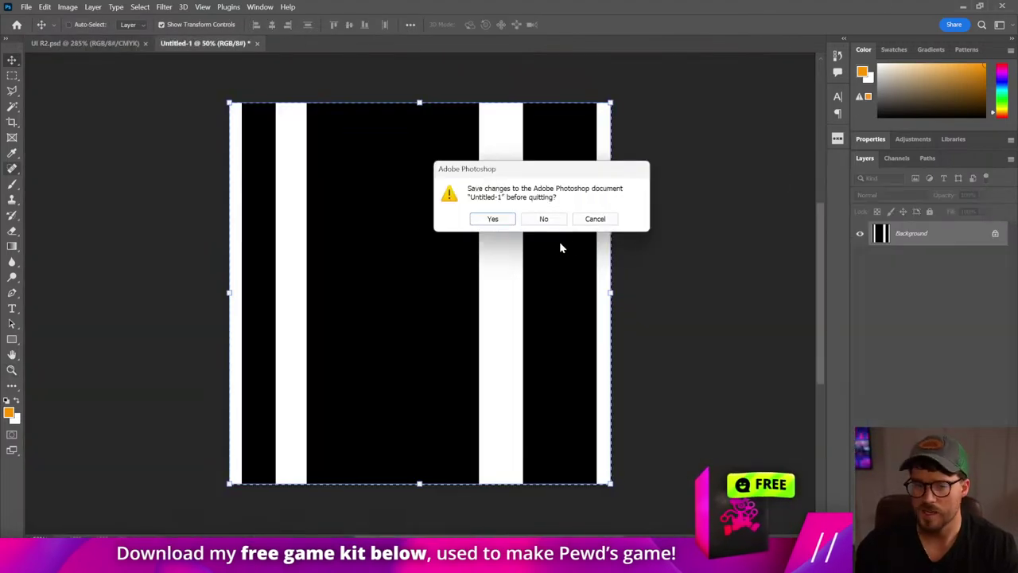
left_click(547, 219)
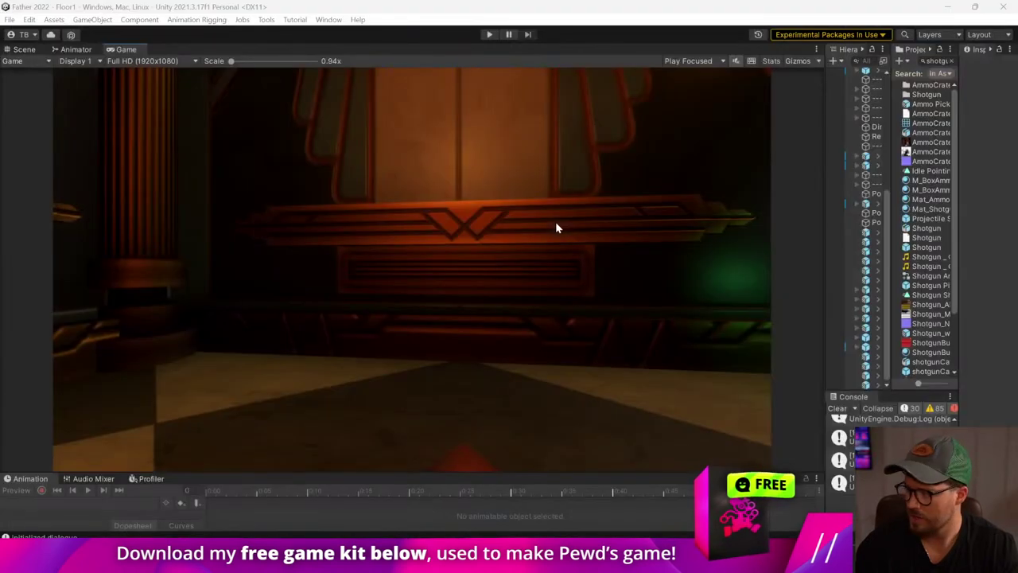
- Launch Photoshop via a Start-menu search for 'photo', then hide Unity with Win+D
key("super")
type("photo")
key("Return")
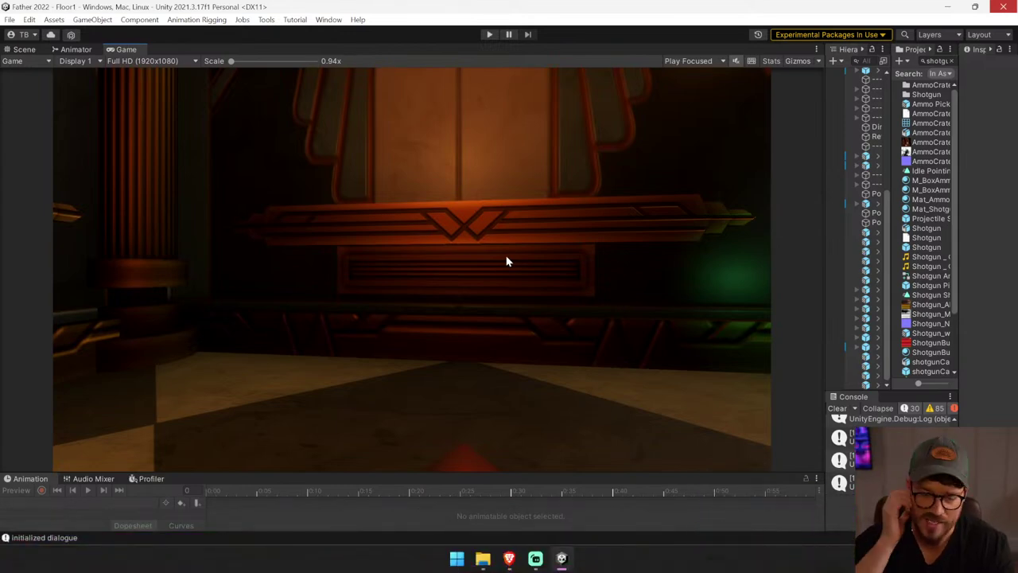
key("super+d")
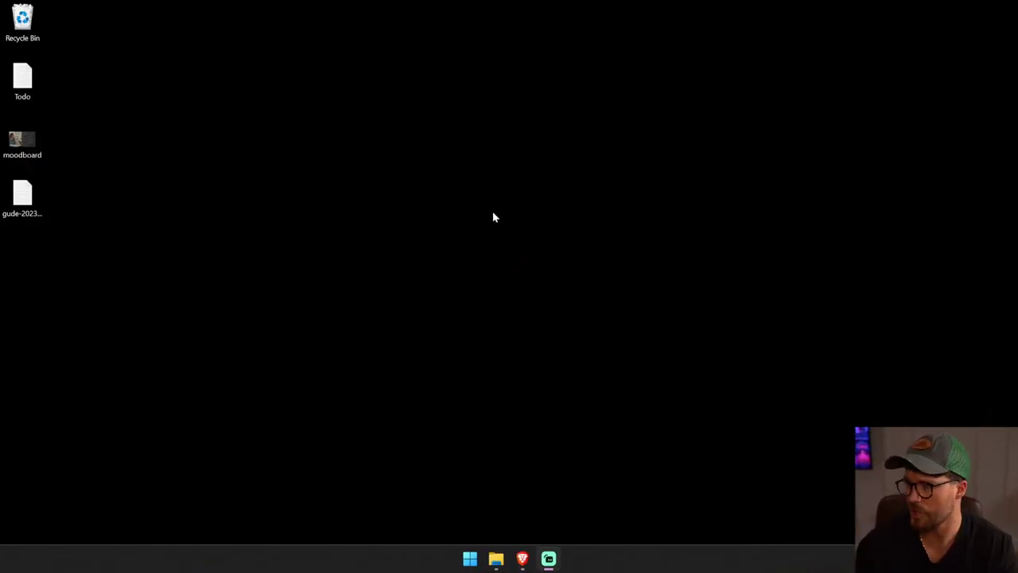
- Wait for Photoshop's Home screen to appear with UI R2.psd listed under recent files
key("m")
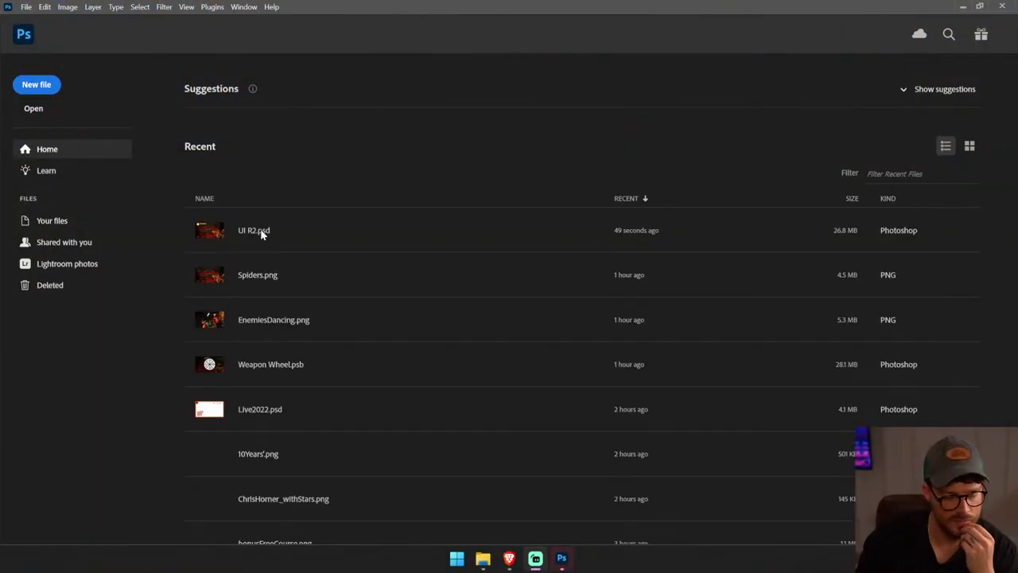
- Open UI R2.psd and duplicate Layer 9 slightly offset on the health orb
left_click(326, 241)
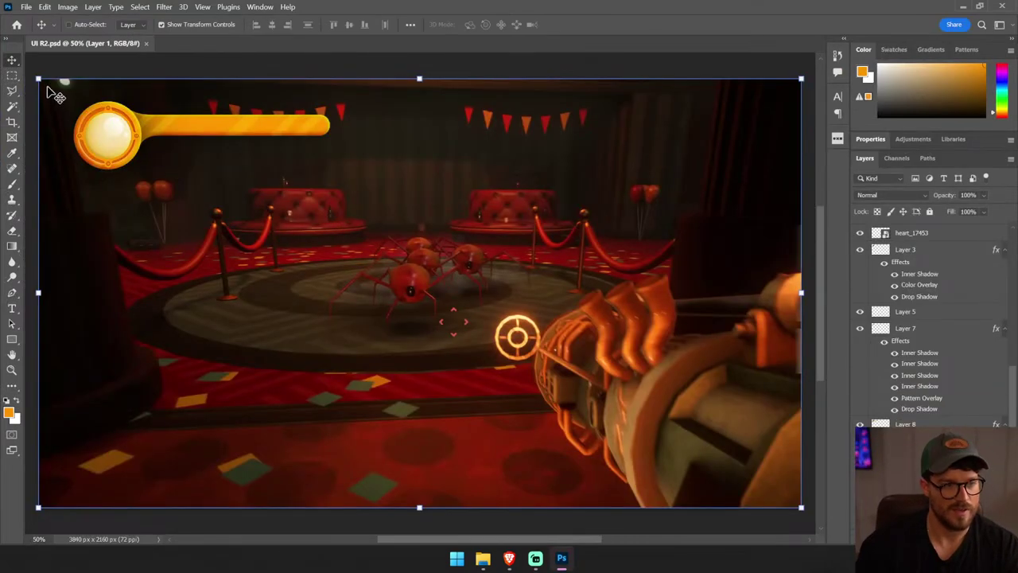
key("z")
mouse_move(62, 92)
left_mouse_down()
mouse_move(182, 200)
mouse_move(304, 209)
left_mouse_up()
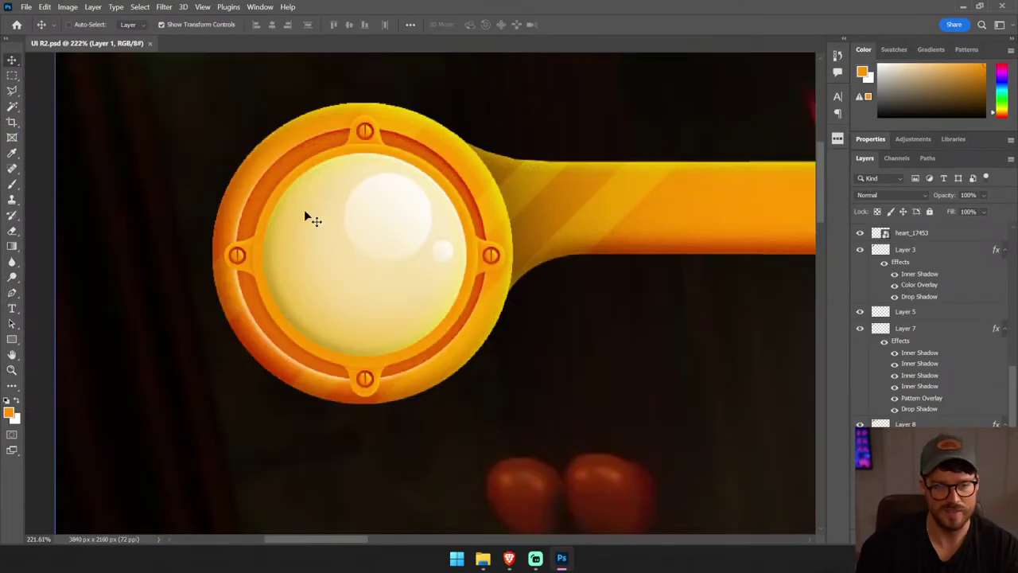
left_click(452, 200)
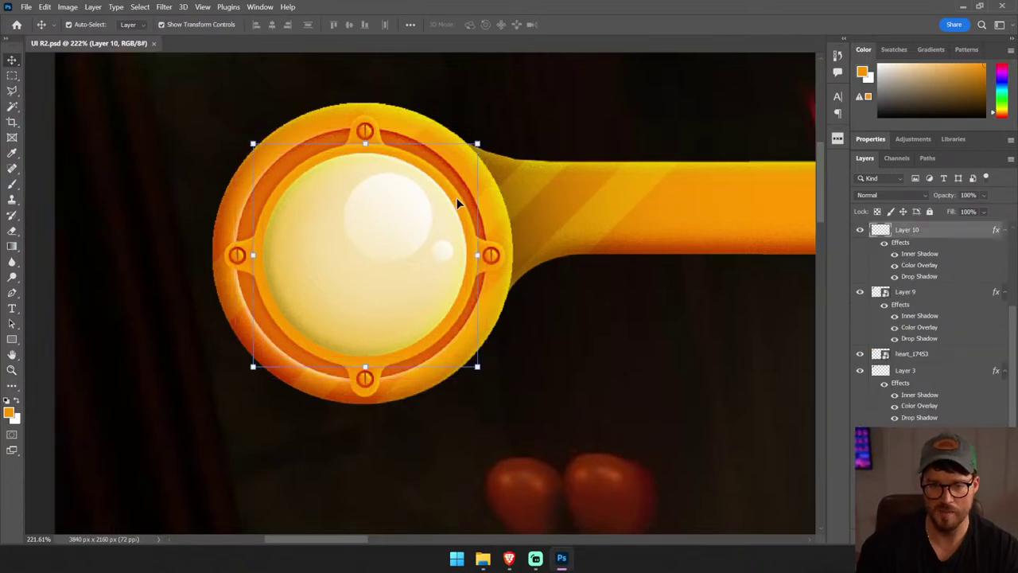
left_click(497, 256, "shift")
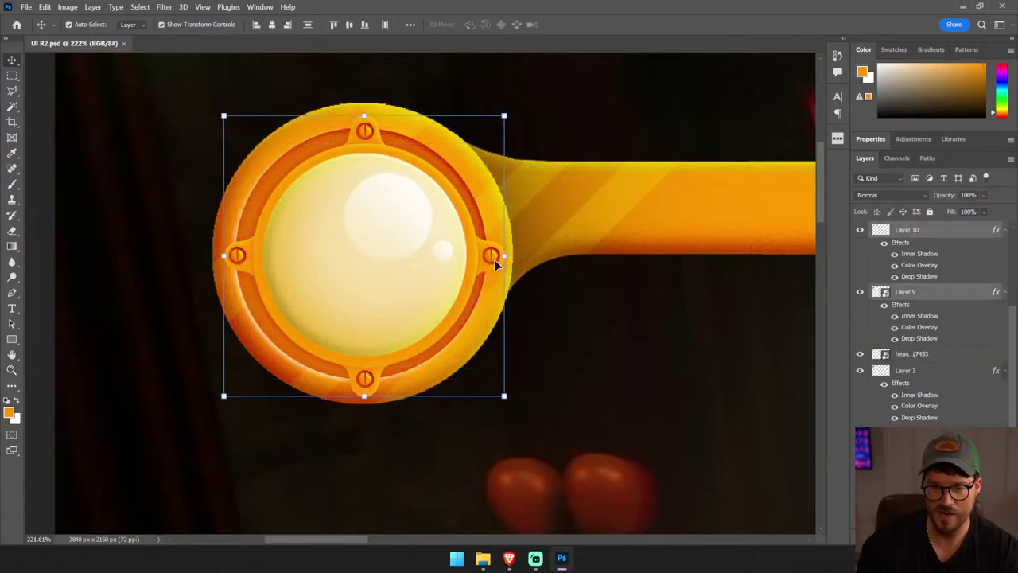
left_click_drag(485, 256, 497, 265, "alt")
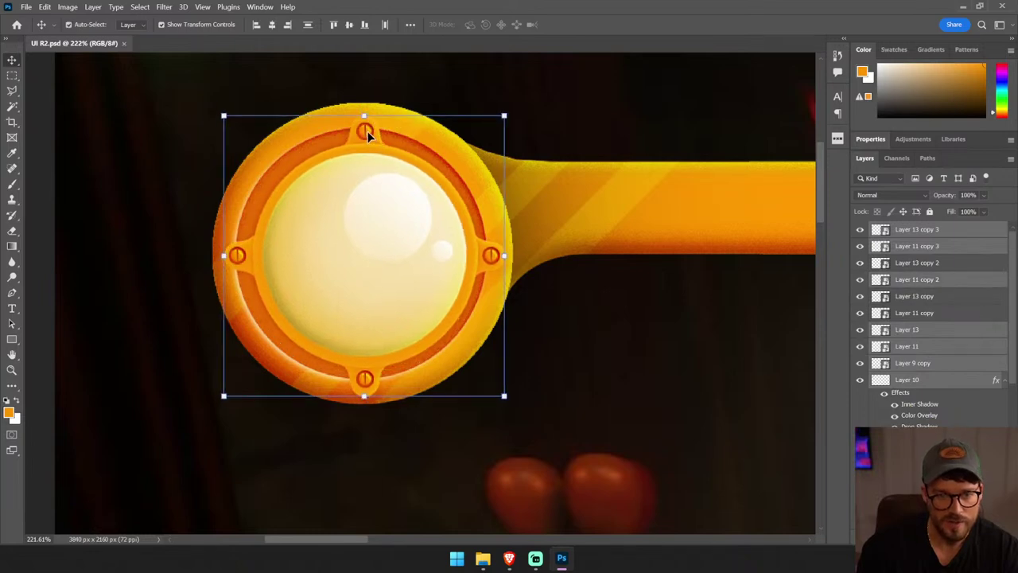
- Nudge the orb's screw layers left and up into alignment, then select Layer 9 copy
left_click(243, 257, "shift")
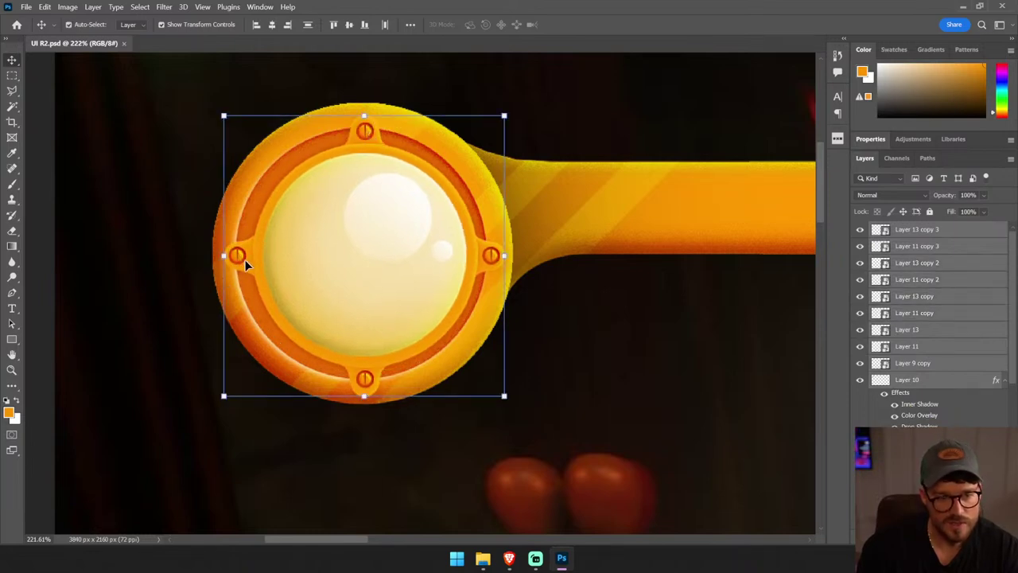
key("Left")
key("Up")
key("Left")
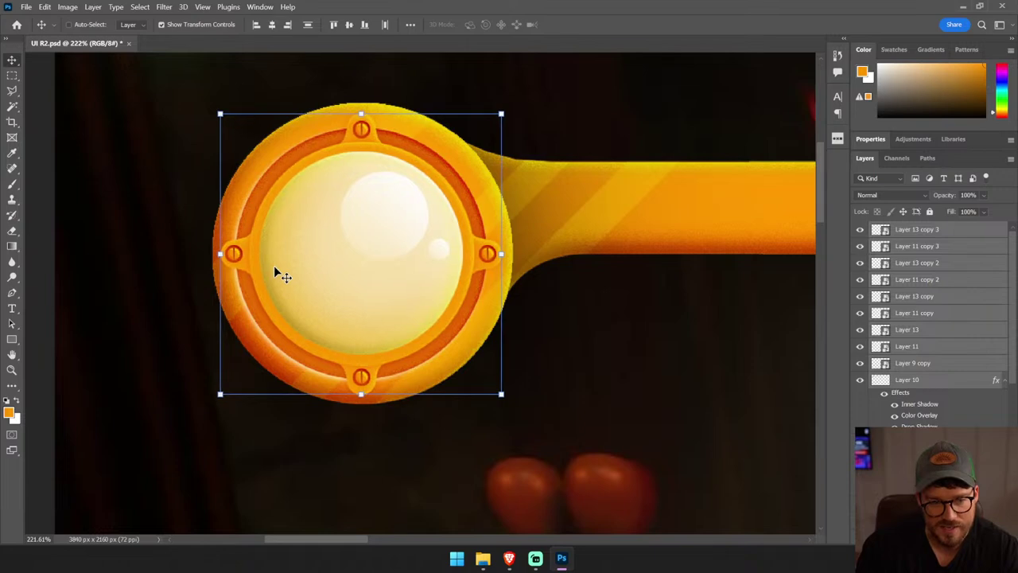
key("Right")
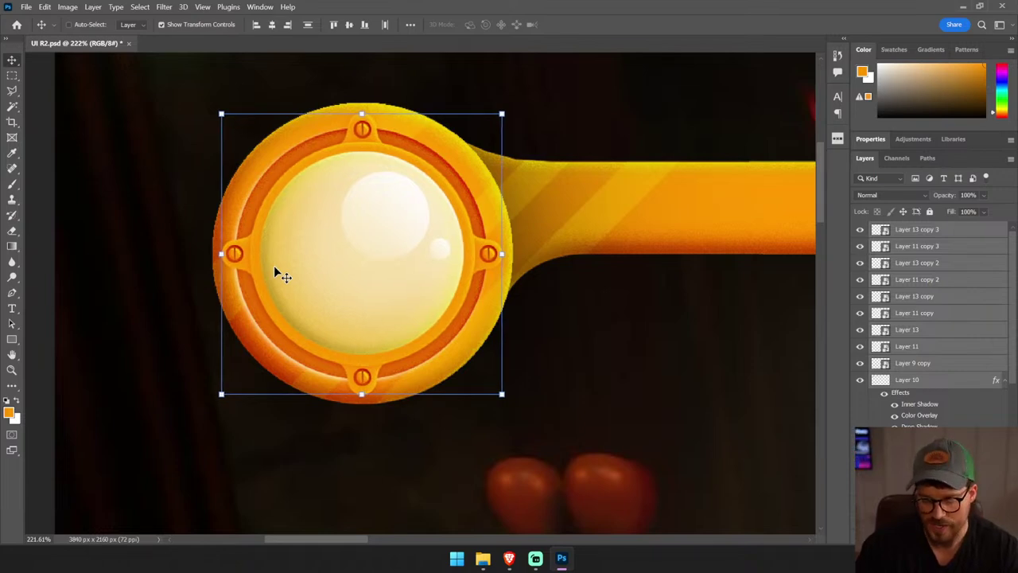
key("ctrl+0")
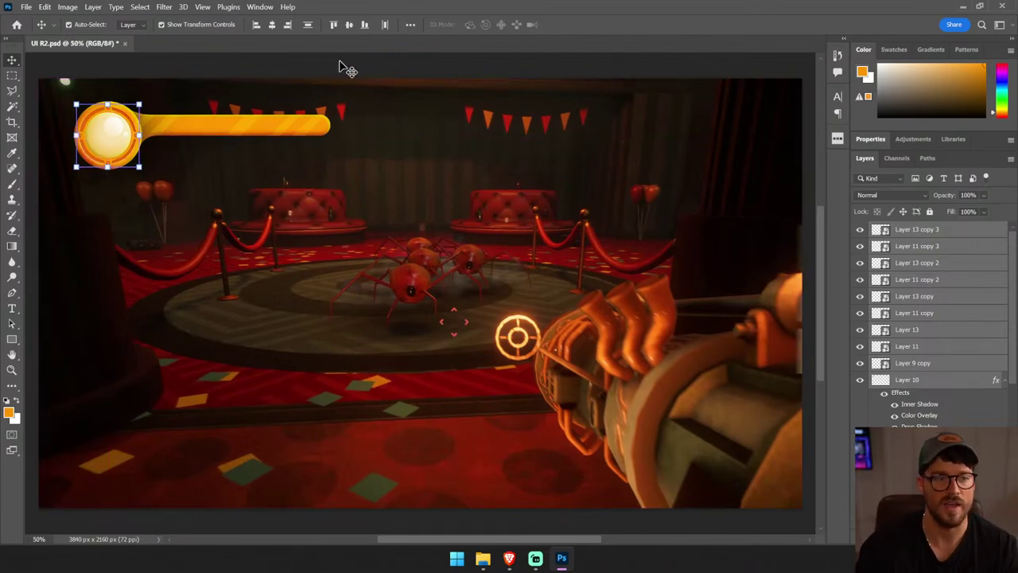
left_click(348, 74)
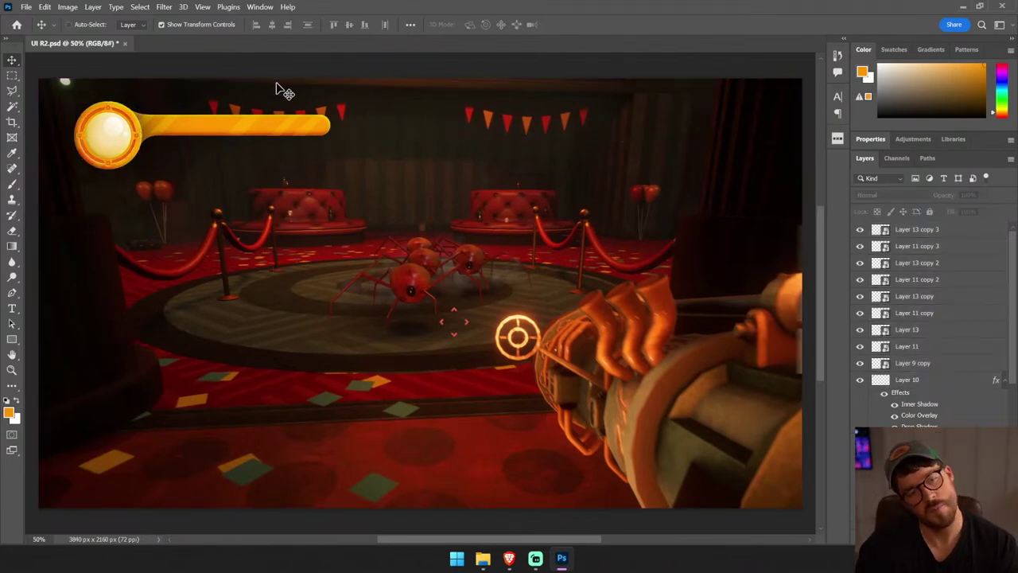
left_click(128, 140)
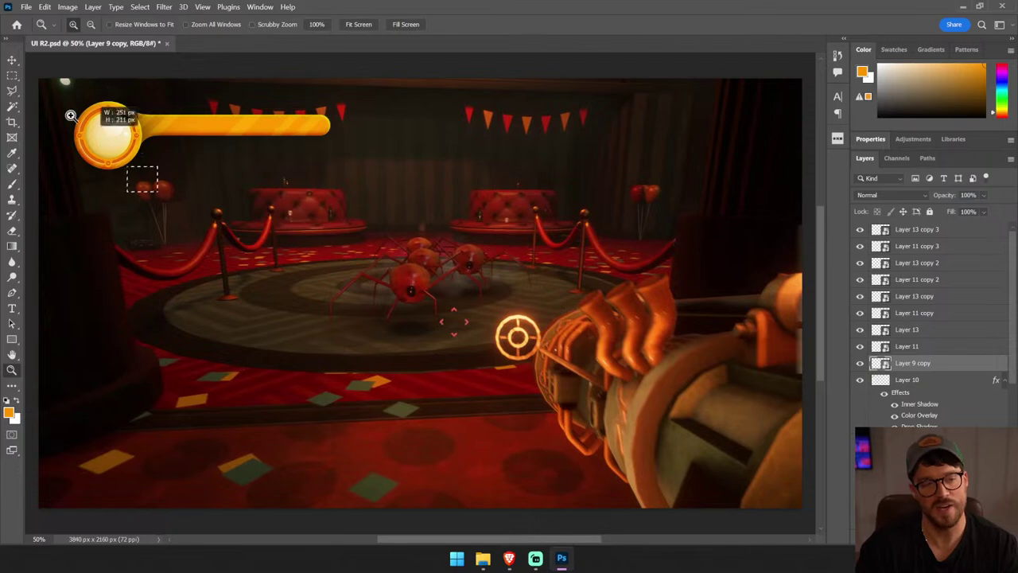
- Duplicate Layer 9 copy and enlarge the copy slightly from its centre
scroll(111, 117, "up", 5)
key("ctrl+j")
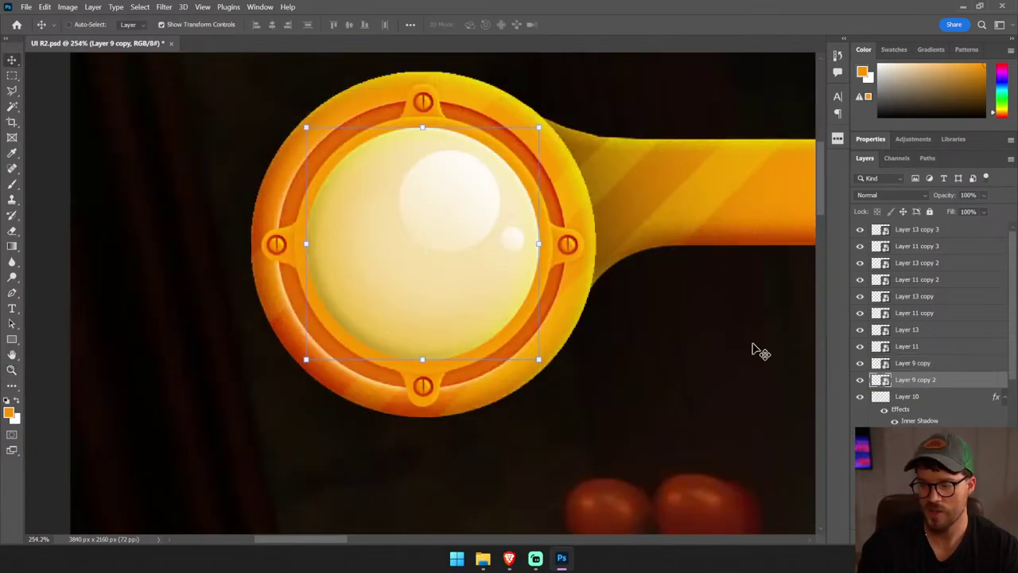
left_click_drag(380, 180, 378, 179)
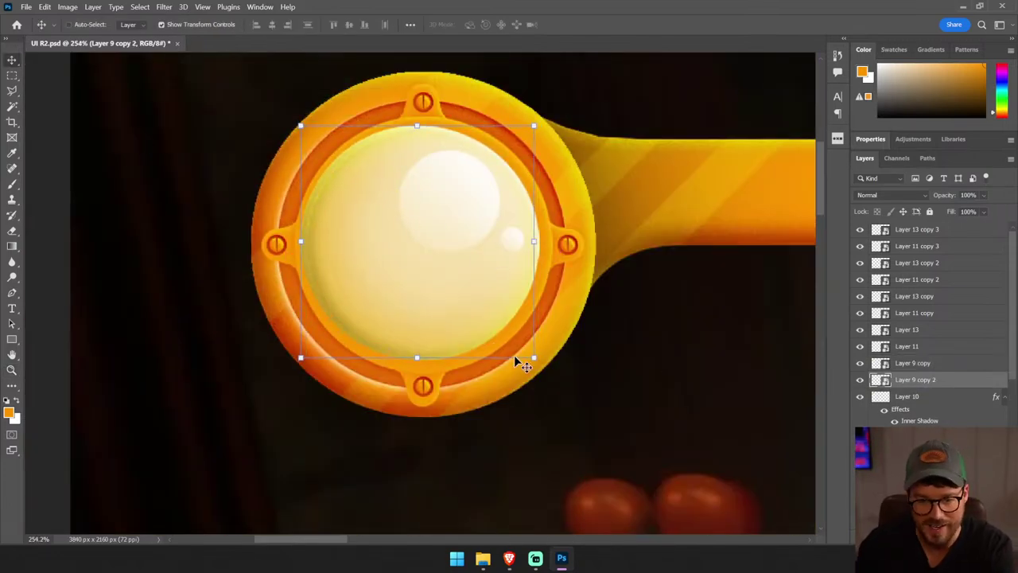
left_click_drag(531, 358, 562, 390)
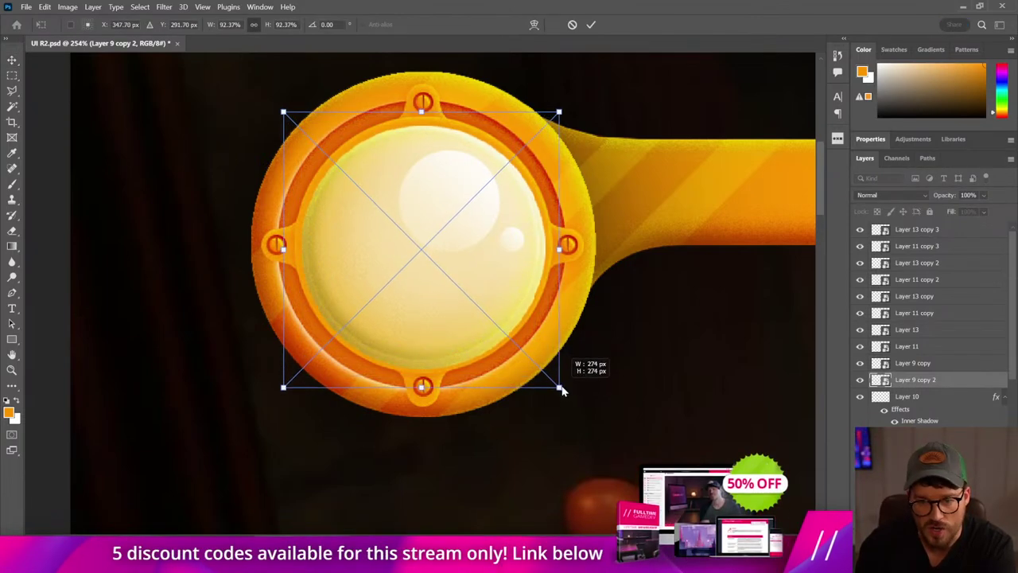
key("Return")
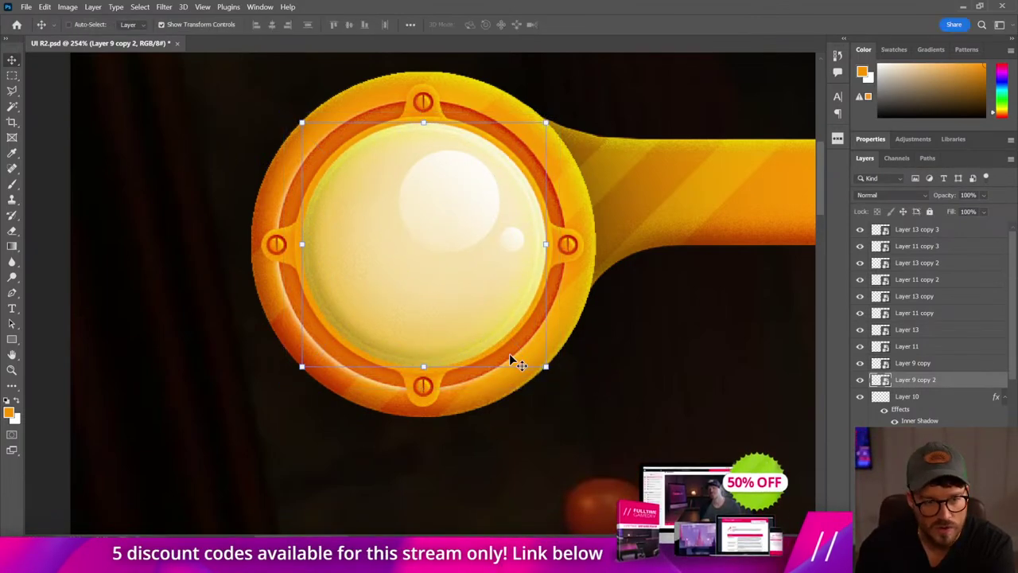
- Add a clipped Layer 14 and fill it with a gradient in the sampled rim orange
key("ctrl+shift+alt+n")
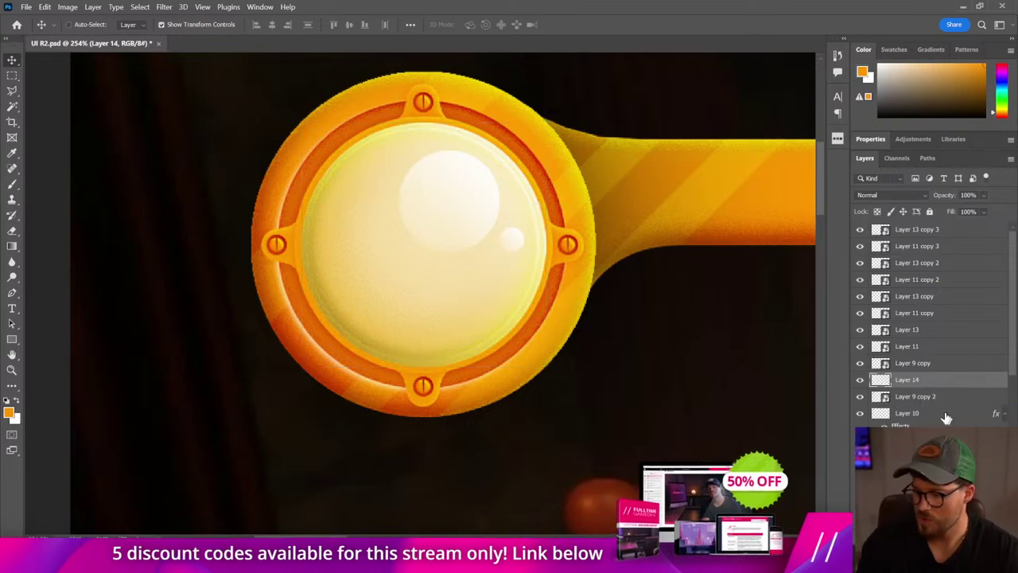
left_click(943, 387, "alt")
key("g")
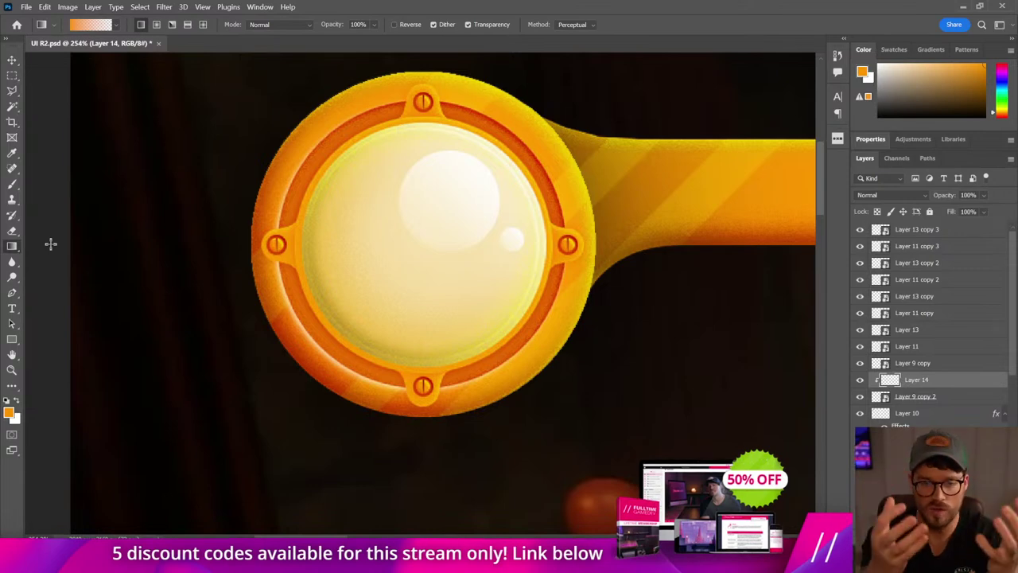
key("i")
left_click(362, 109)
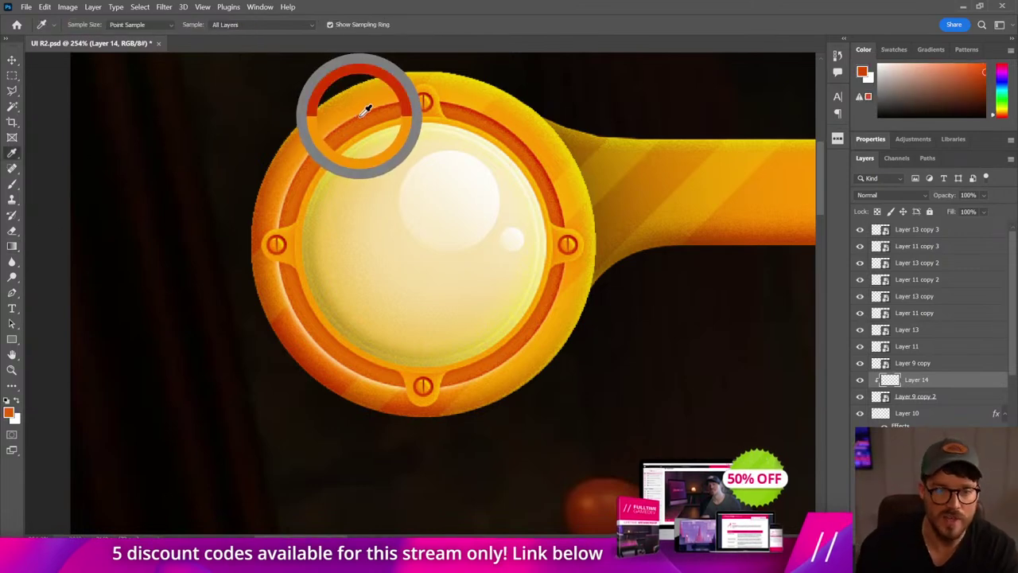
key("g")
mouse_move(291, 356)
left_mouse_down()
mouse_move(540, 164)
mouse_move(446, 255)
left_mouse_up()
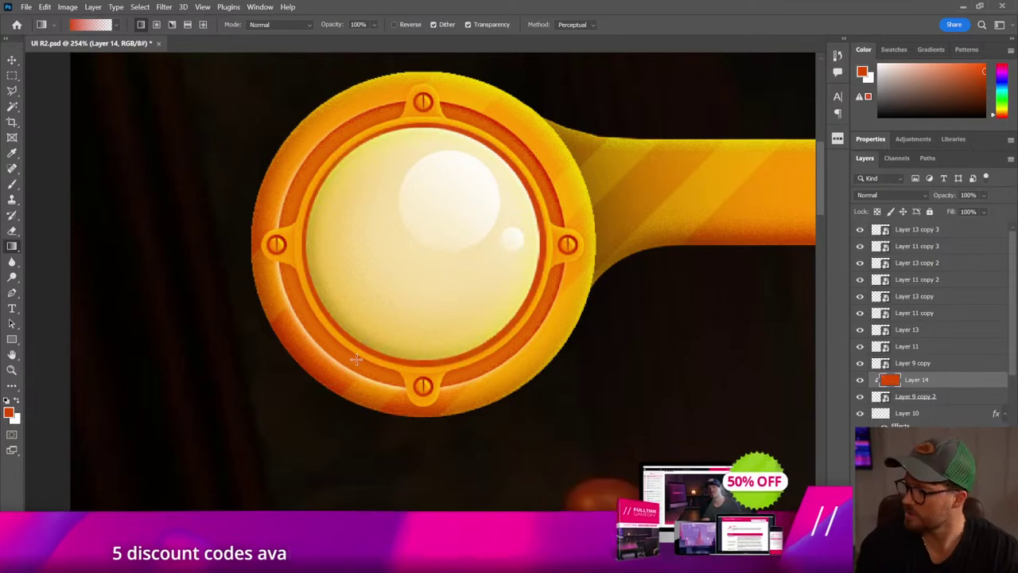
- Rework Layer 14 with black shading and a yellow highlight gradient, then adjust its opacity
left_click(861, 72)
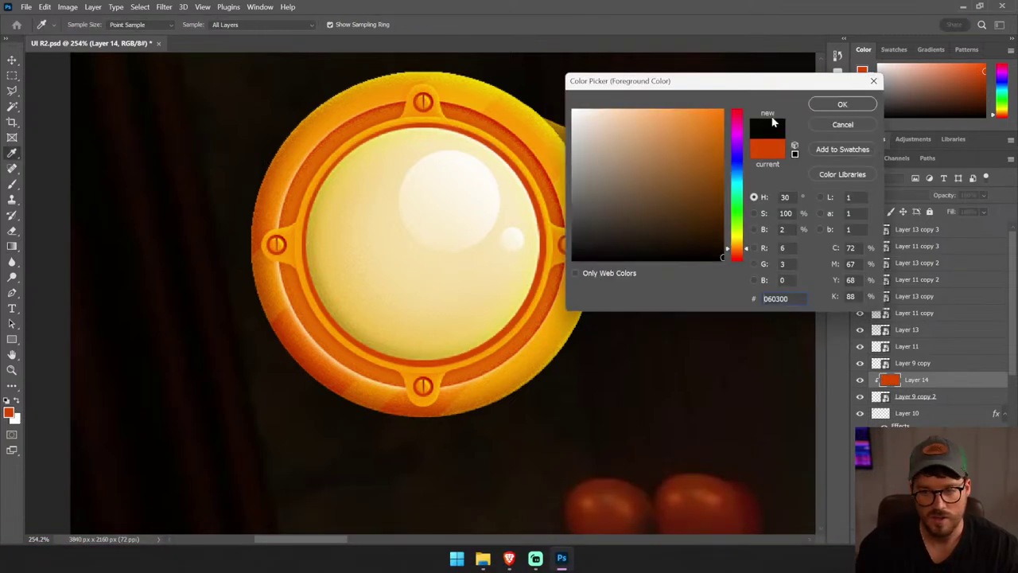
key("Return")
left_click_drag(266, 325, 500, 218)
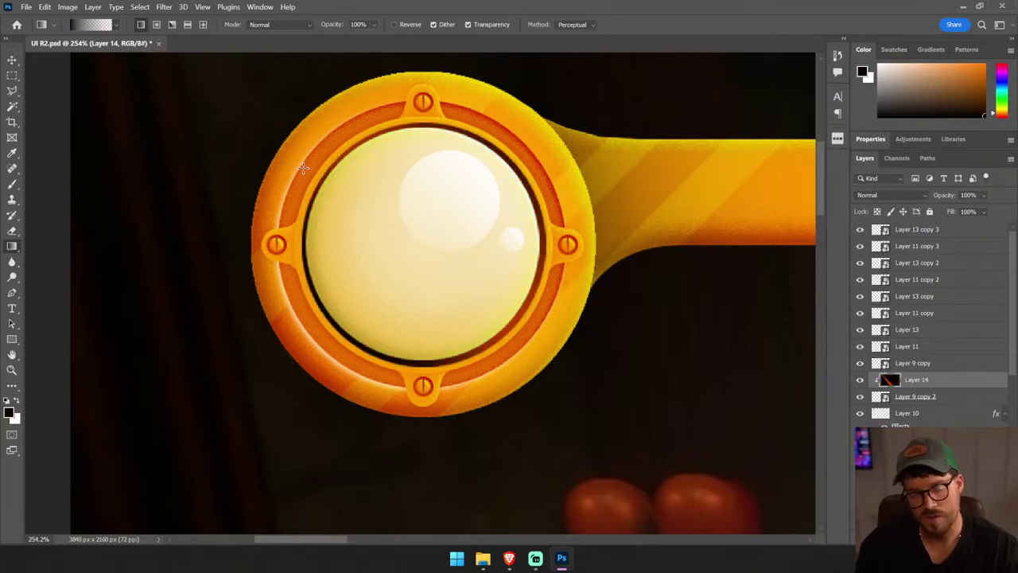
left_click_drag(510, 105, 357, 233)
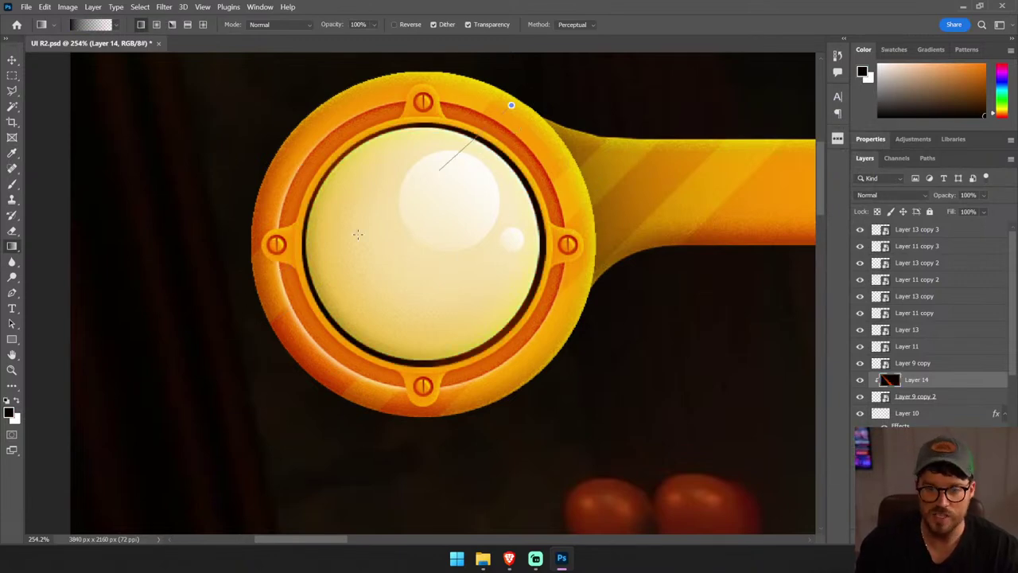
left_click(11, 413)
left_click(380, 157)
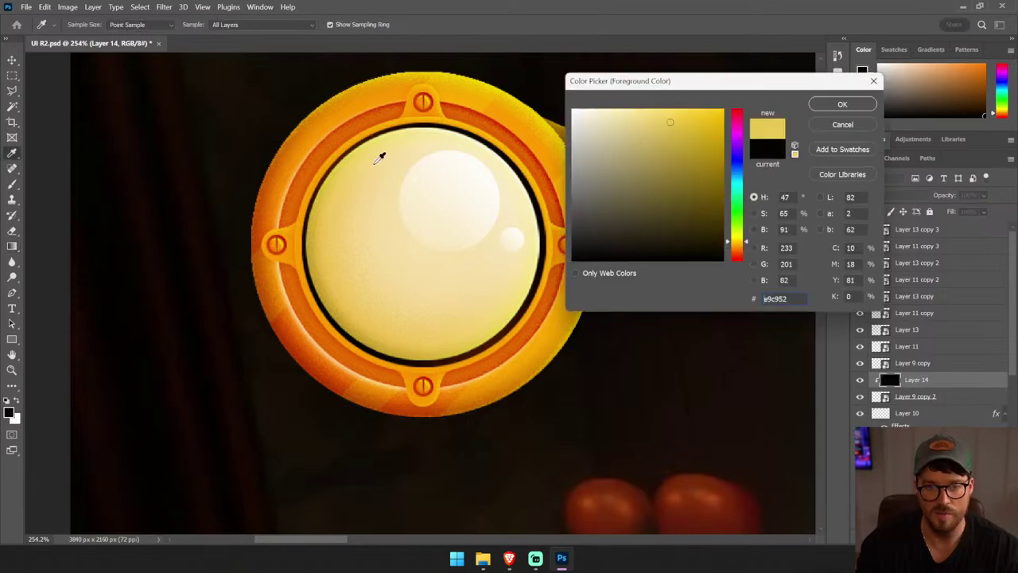
left_click(842, 104)
left_click_drag(454, 209, 170, 352)
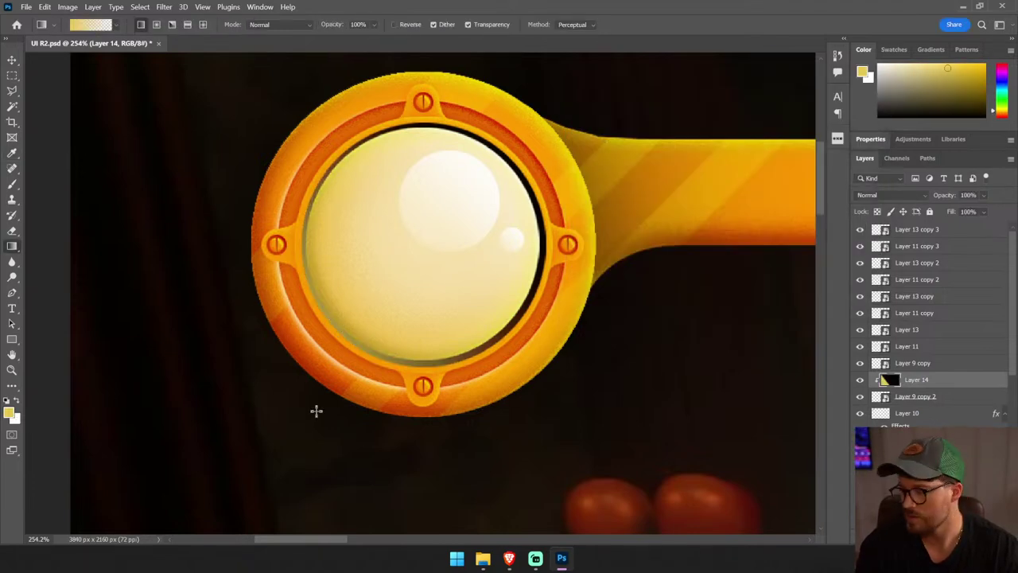
left_click_drag(316, 413, 315, 410)
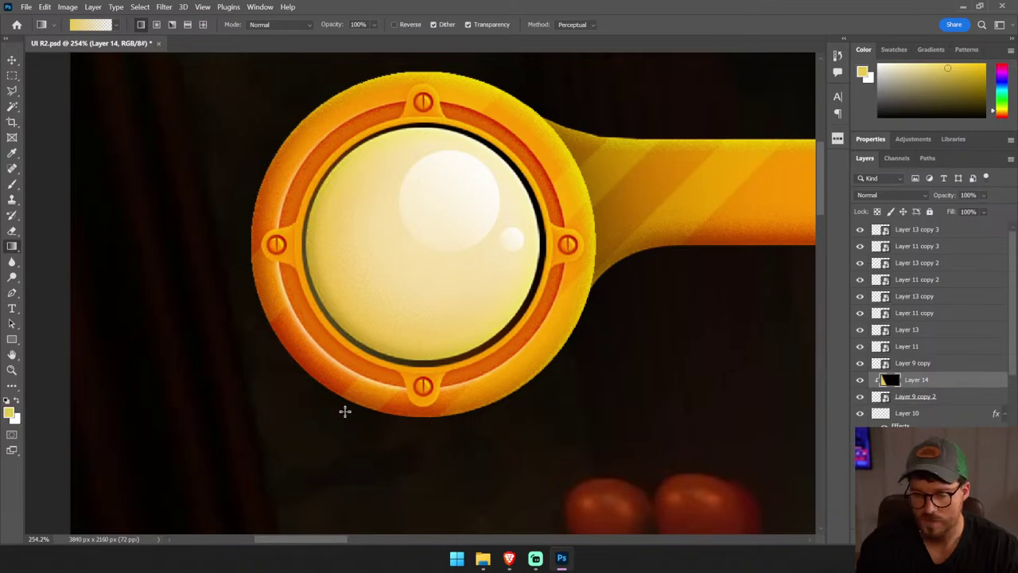
left_click_drag(433, 256, 494, 164)
key("v")
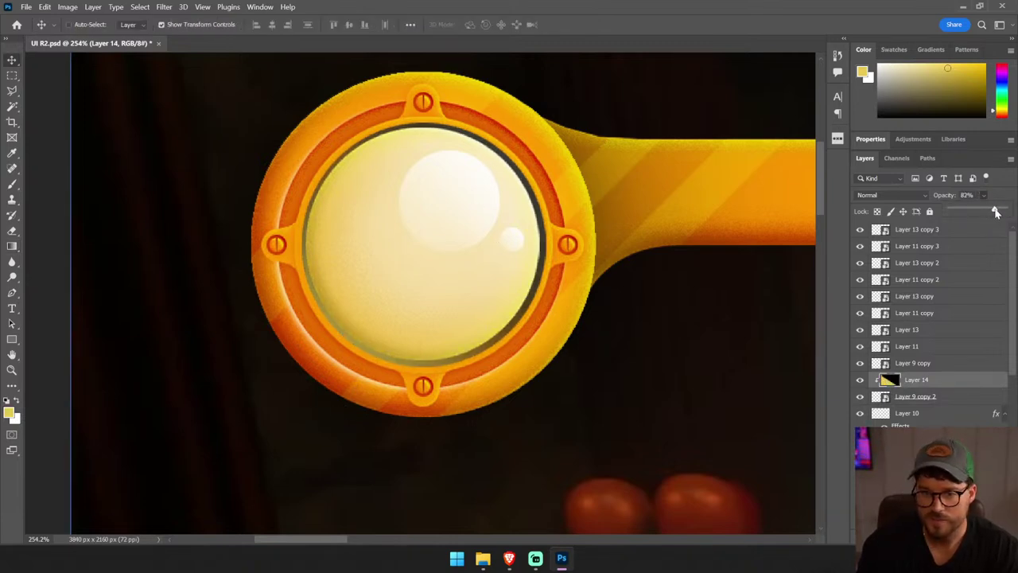
left_click_drag(988, 211, 1005, 209)
- Add a clipped layer shading the inner circle with an orange gradient, then add Layer 16
key("ctrl+shift+alt+n")
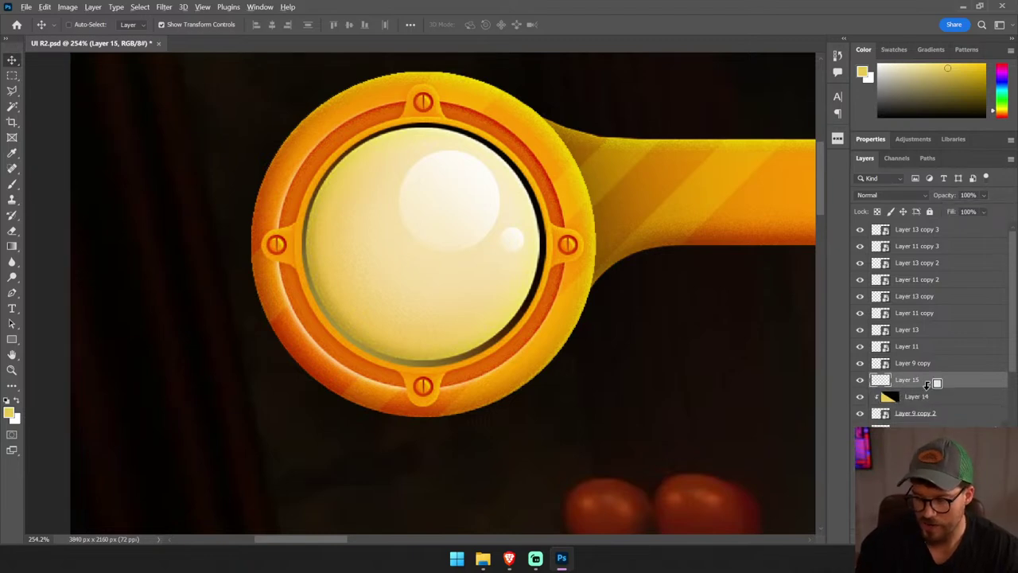
left_click(927, 385, "alt")
left_click(12, 245)
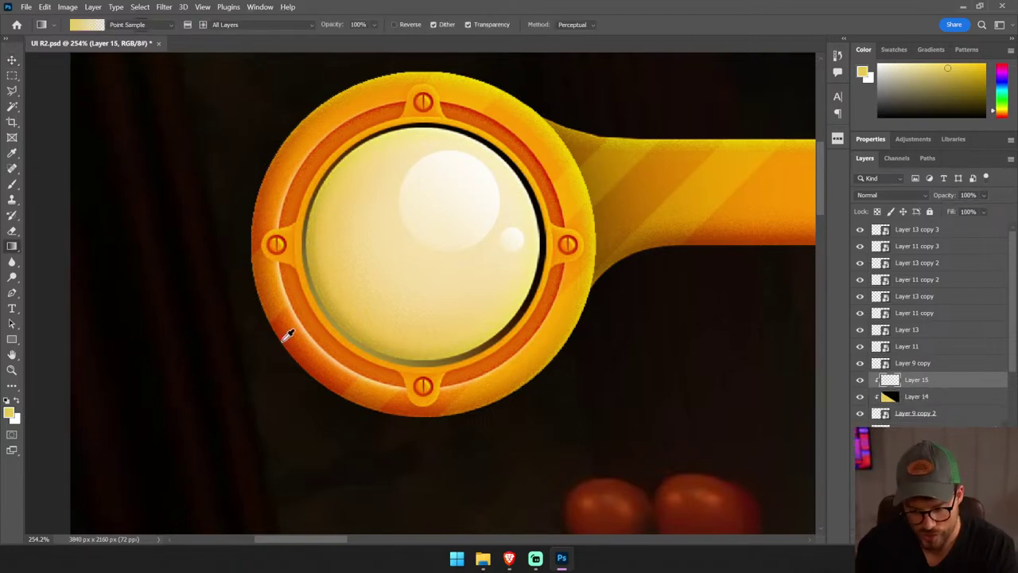
left_click(486, 367, "alt")
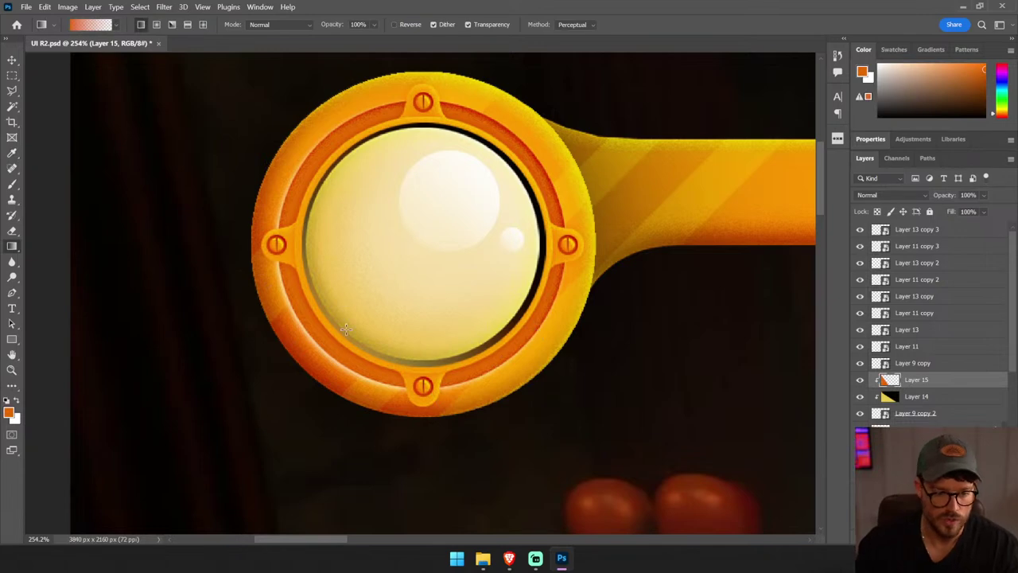
left_click_drag(346, 329, 495, 198)
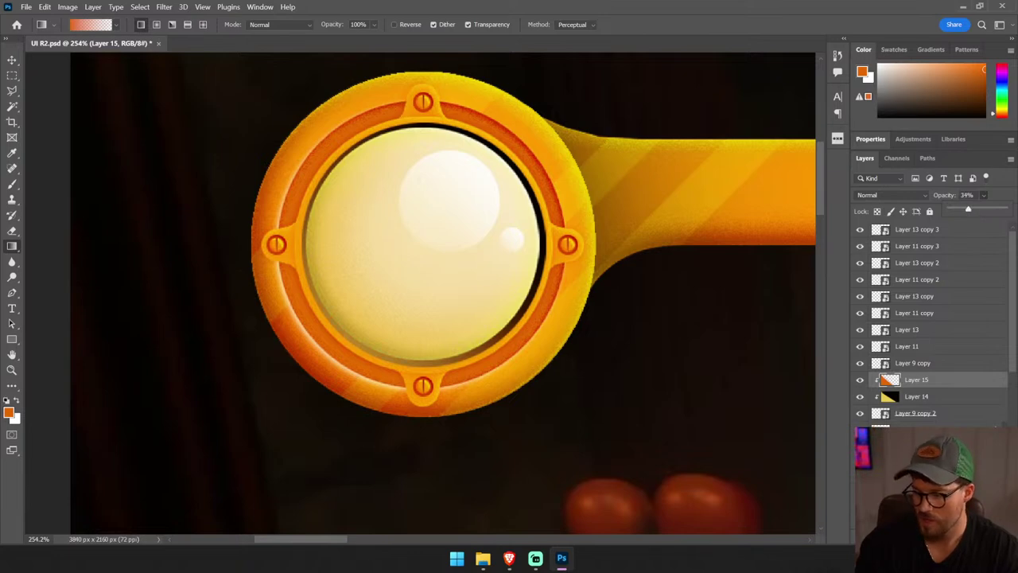
key("ctrl+shift+alt+n")
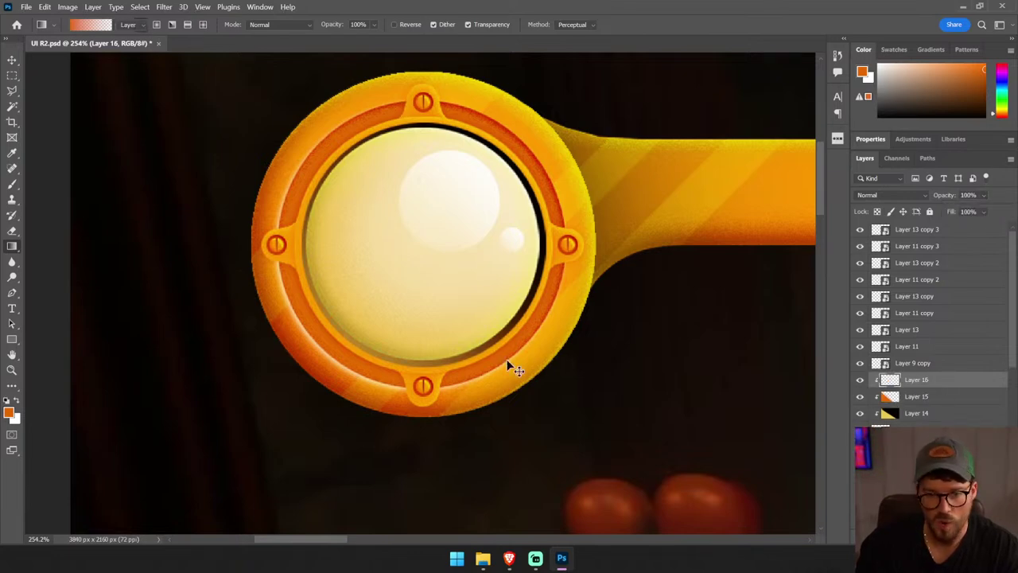
key("v")
left_click(485, 312, "ctrl")
- Give Layer 9 copy a black (000000) drop shadow with a 3 px size
left_click(883, 528)
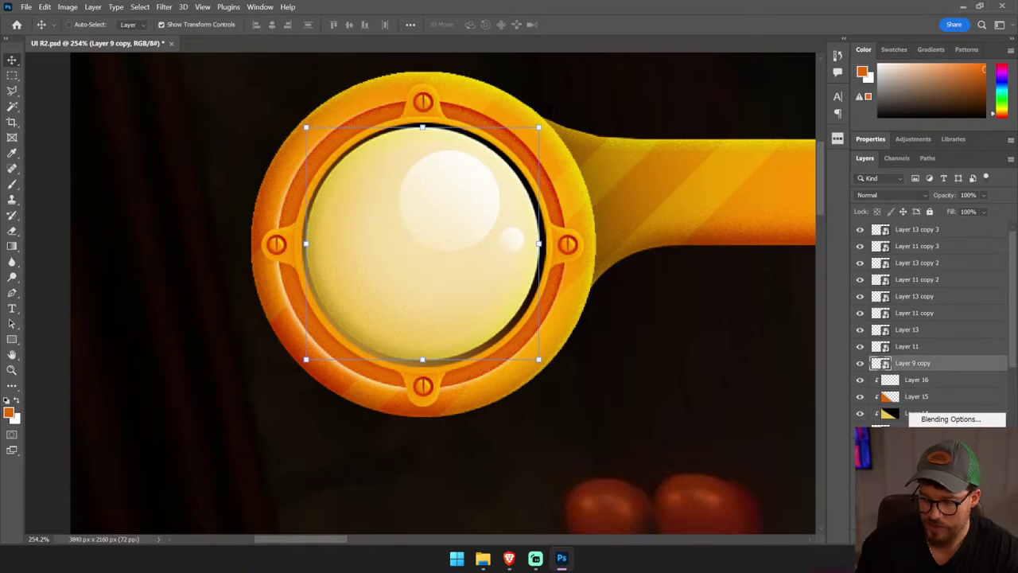
left_click(938, 509)
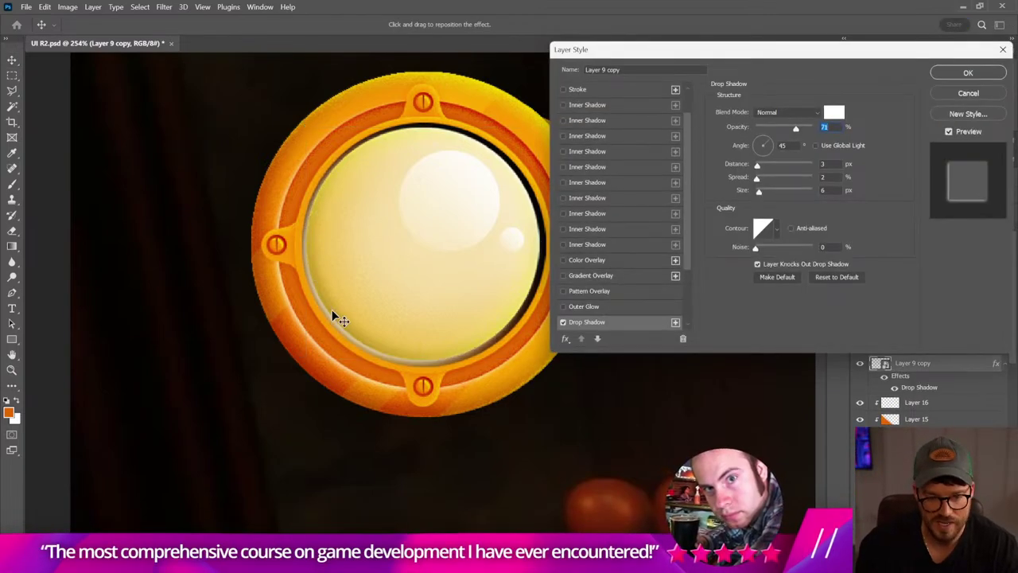
left_click(833, 112)
type("000000")
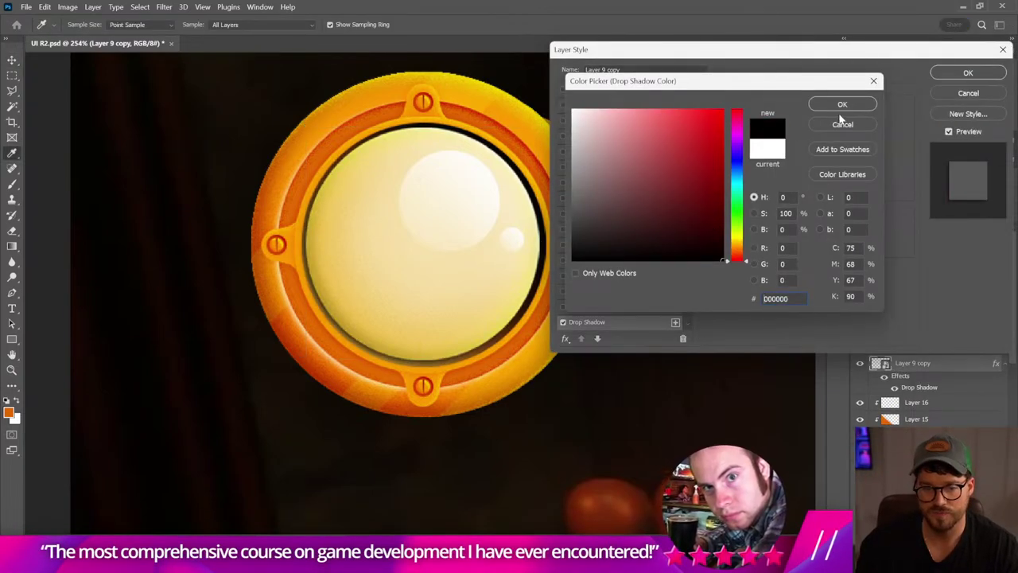
left_click(842, 104)
left_click_drag(759, 194, 757, 193)
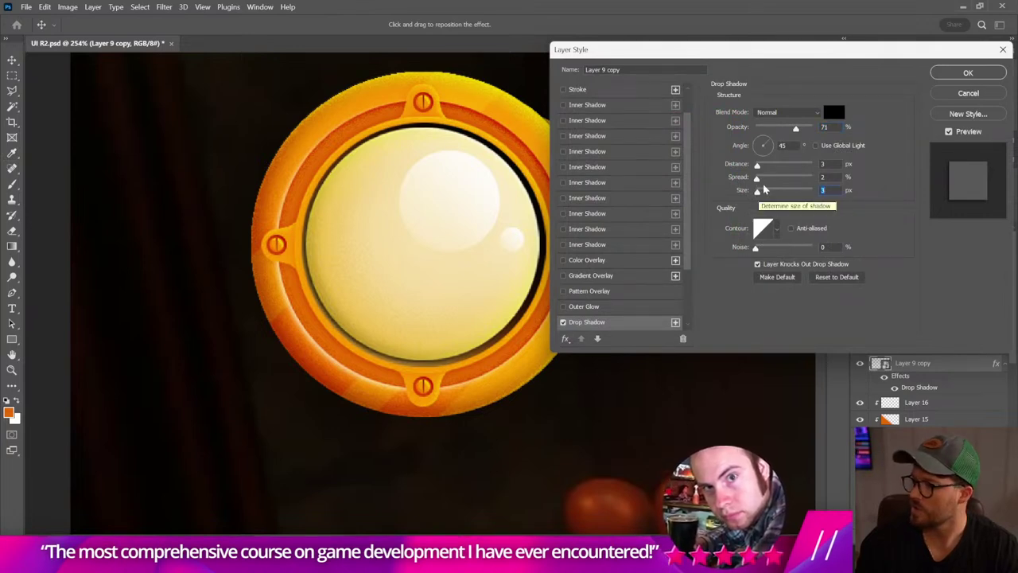
left_click(954, 73)
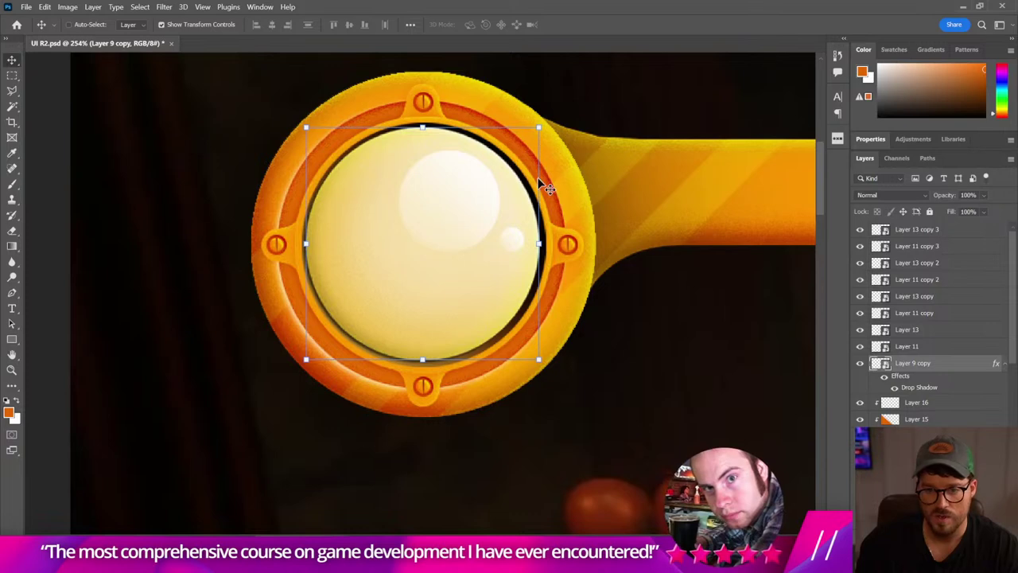
- Merge Layers 15 and 16 into one smart object and fit the whole image in view
left_click(916, 402)
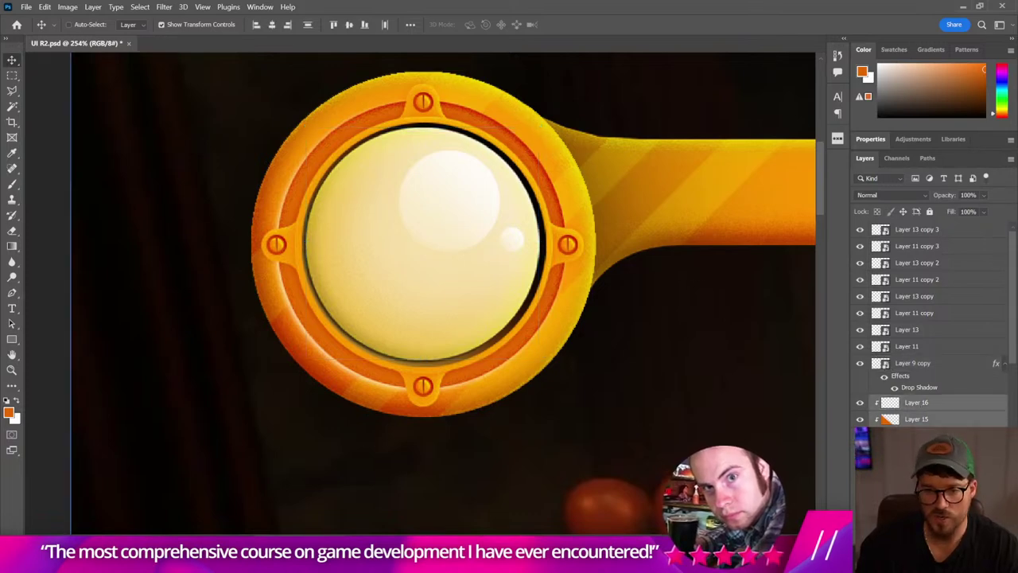
right_click(916, 418)
left_click(795, 135)
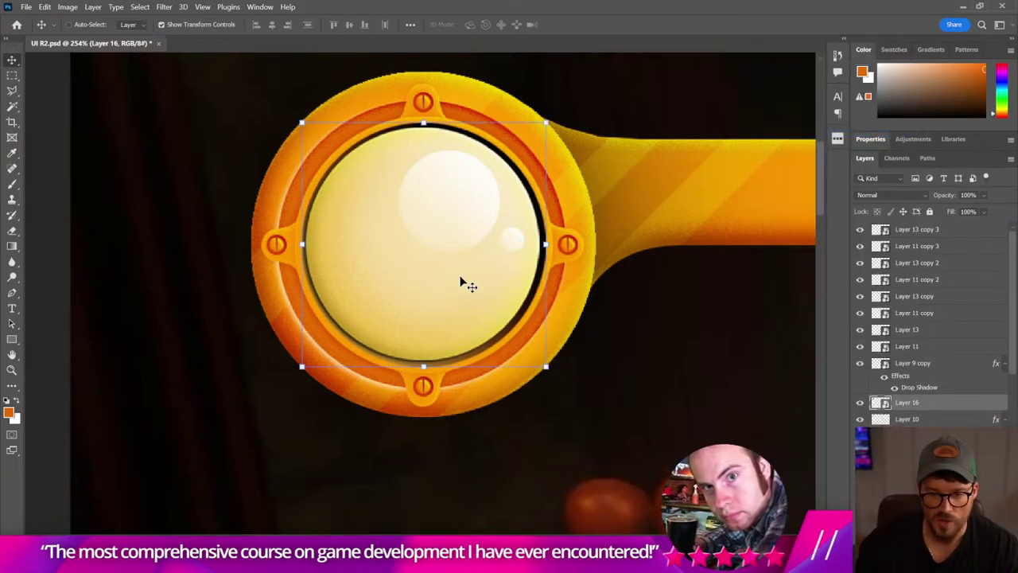
left_click(186, 222)
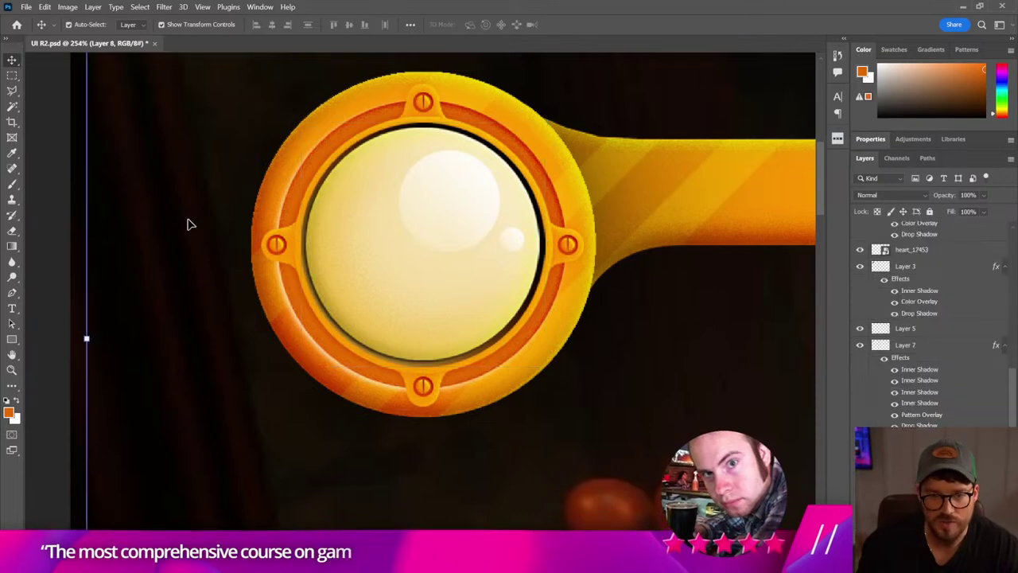
left_click(522, 312)
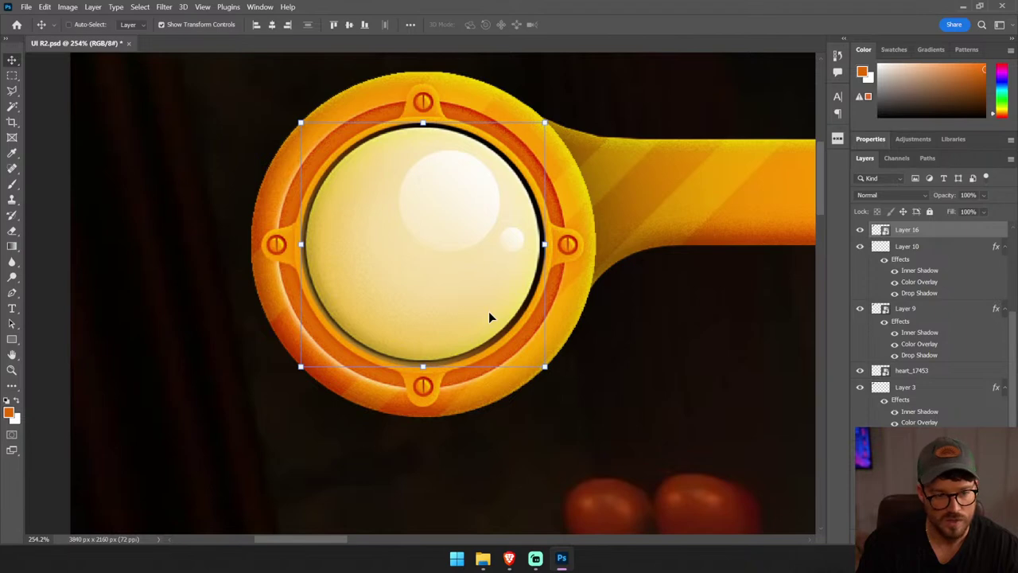
left_click(129, 257)
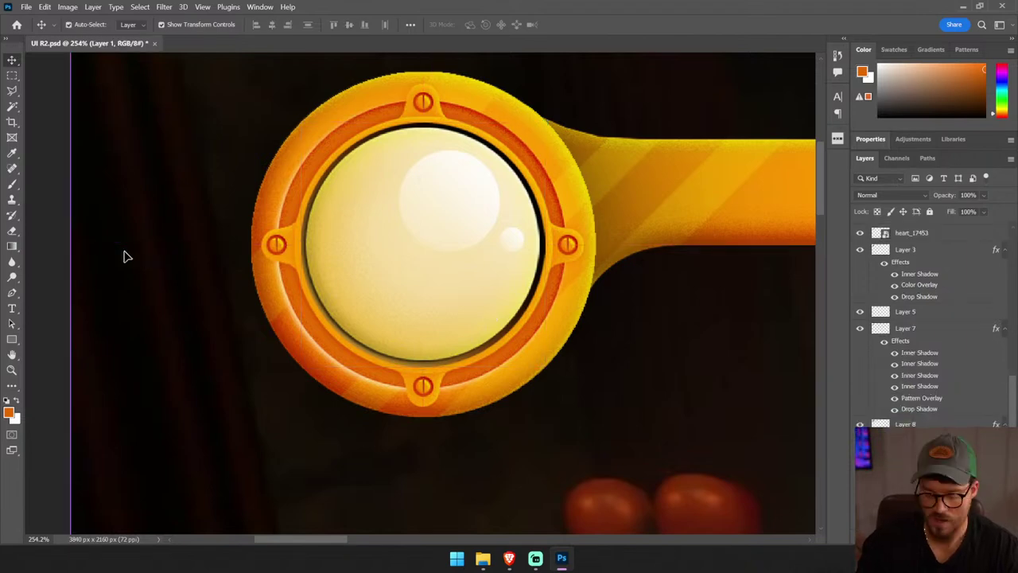
key("ctrl+0")
- Save the file, then nudge the orb layer one step to the right
key("ctrl+s")
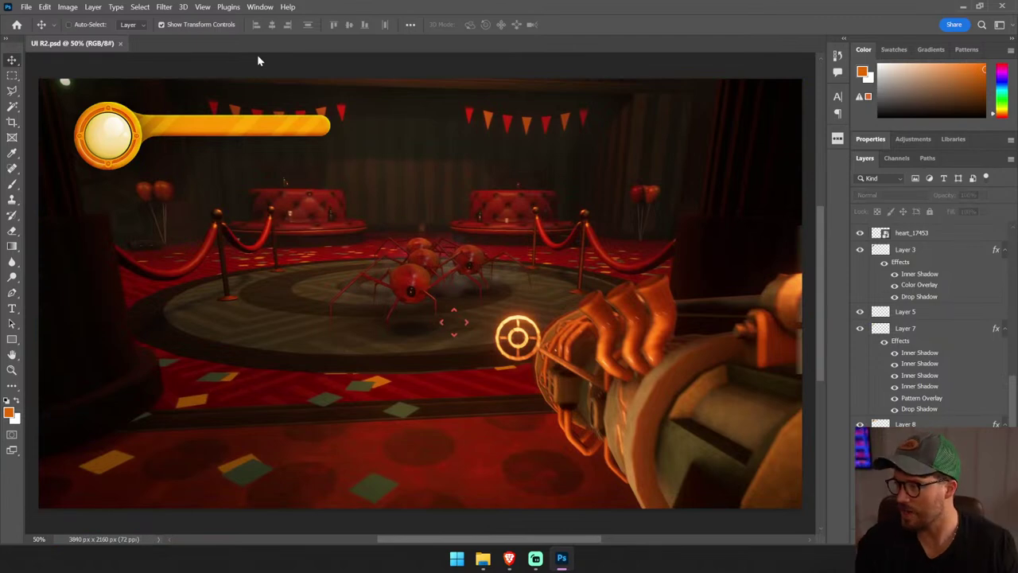
key("z")
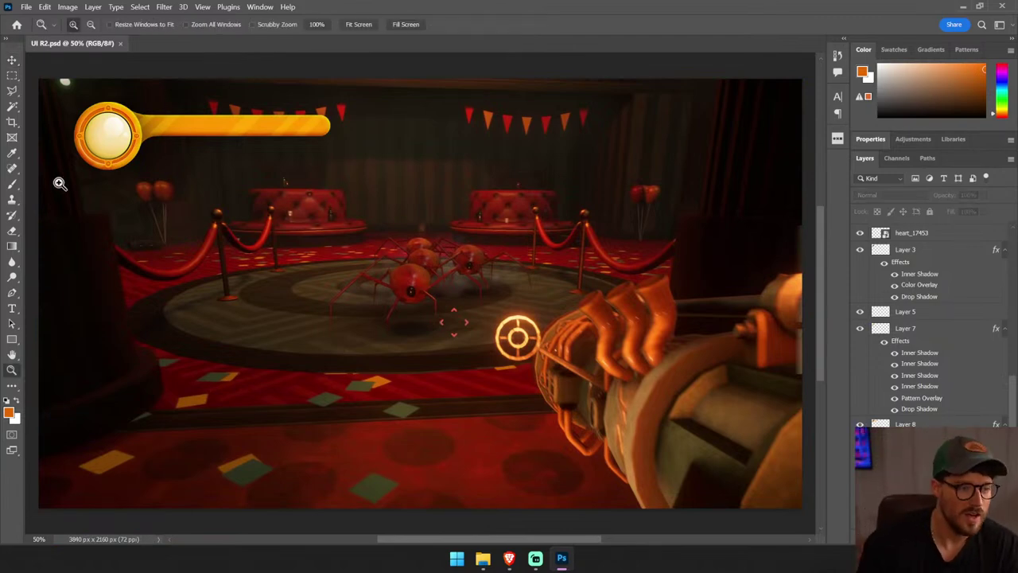
left_click_drag(60, 185, 278, 109)
key("v")
left_click(283, 209, "ctrl")
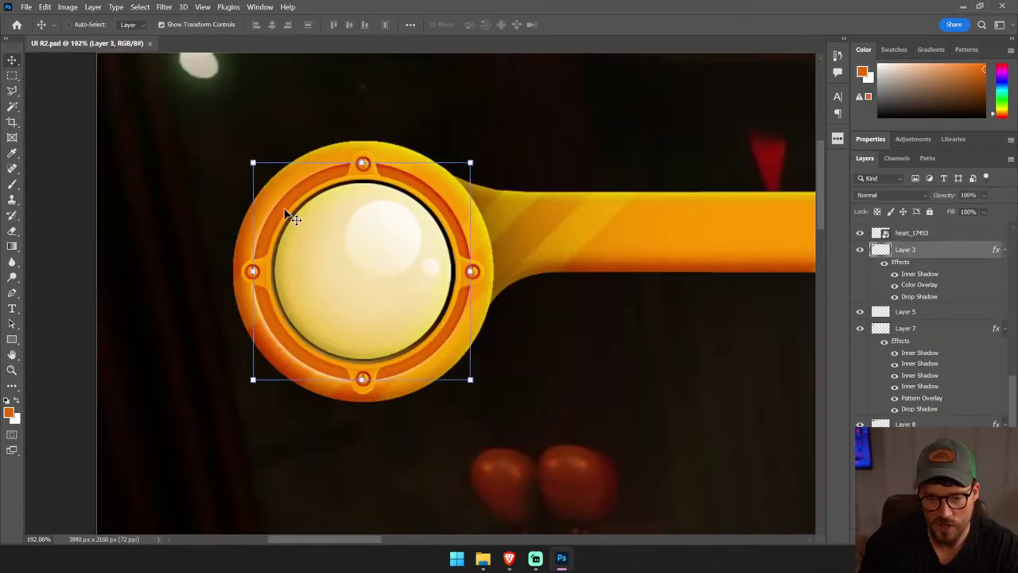
key("Right")
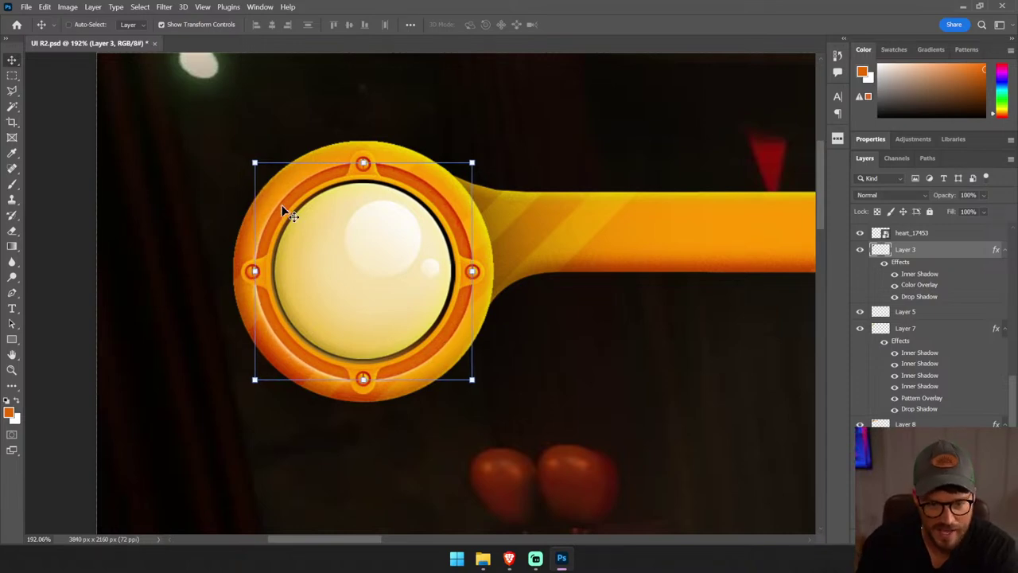
left_click(68, 166)
key("ctrl+0")
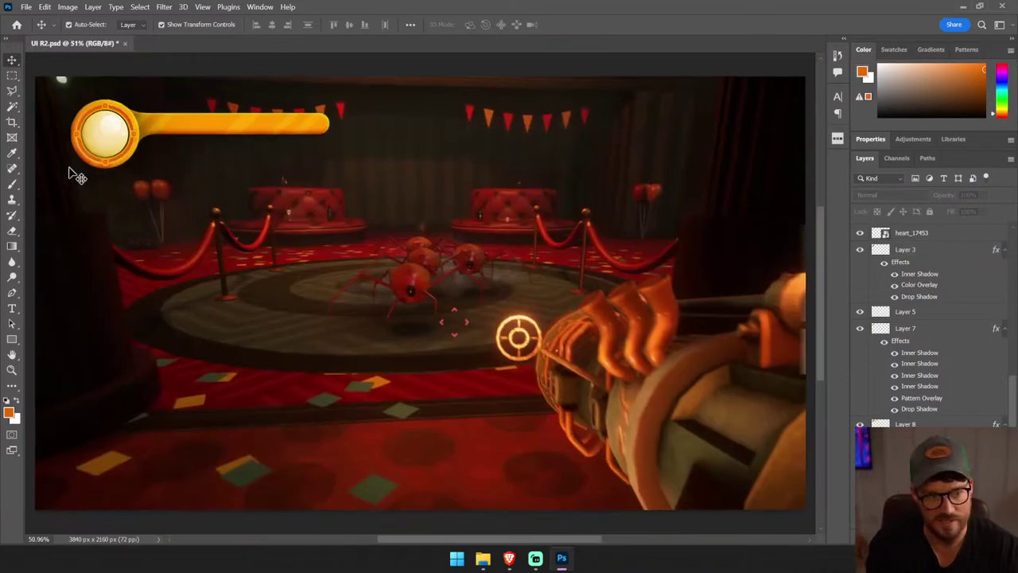
- Zoom in closely around the health bar
key("ctrl+minus")
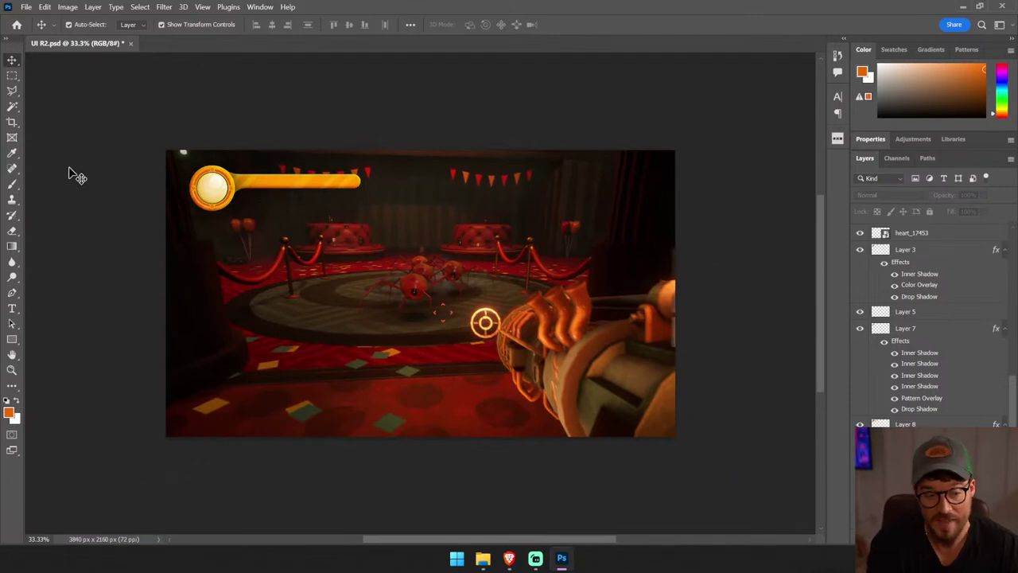
key("z")
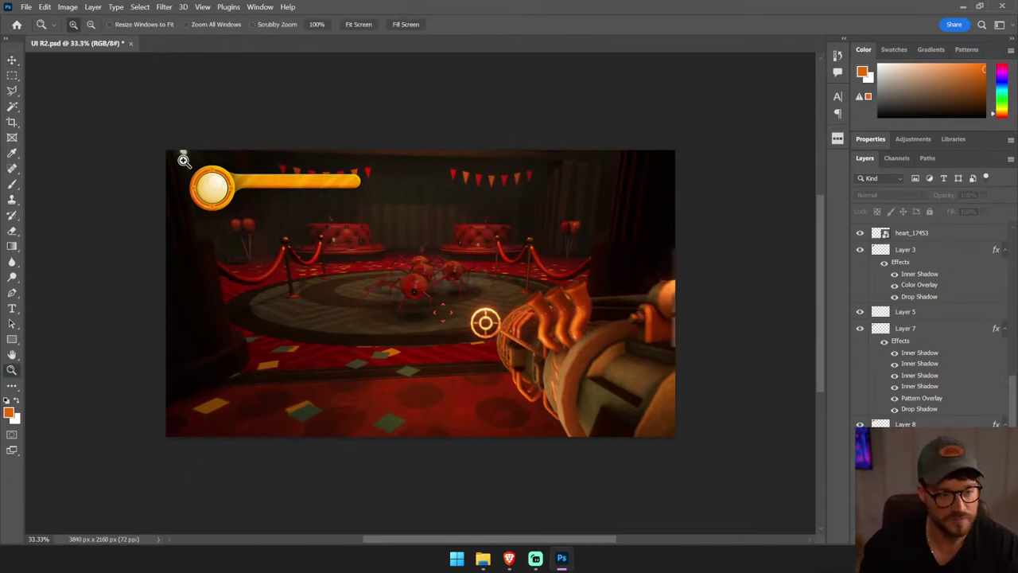
left_click_drag(178, 151, 381, 226)
left_click(14, 92)
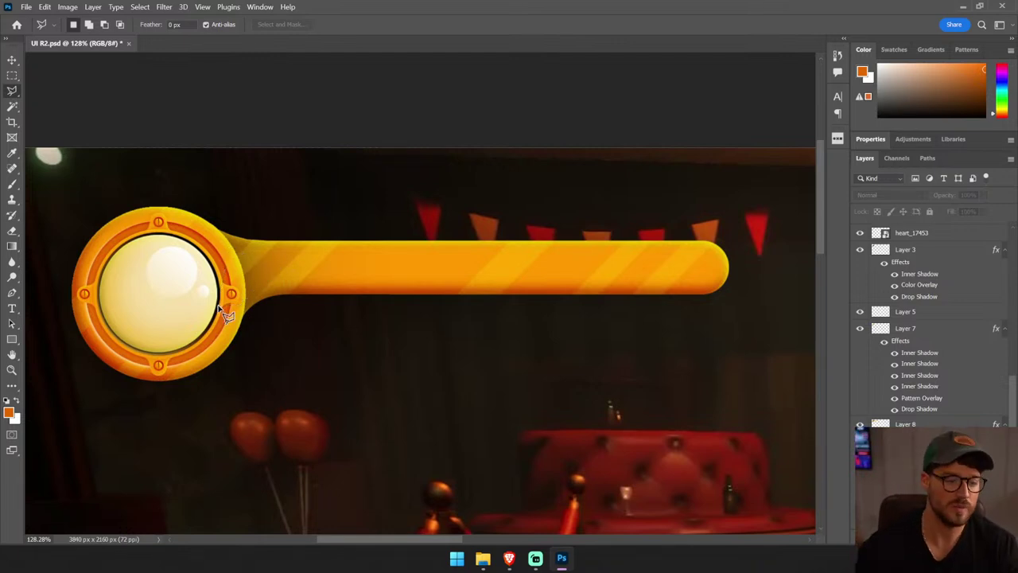
- Search Noun Project for 'art deco corner flourish' and insert the Art Deco Corner icon
left_click(260, 6)
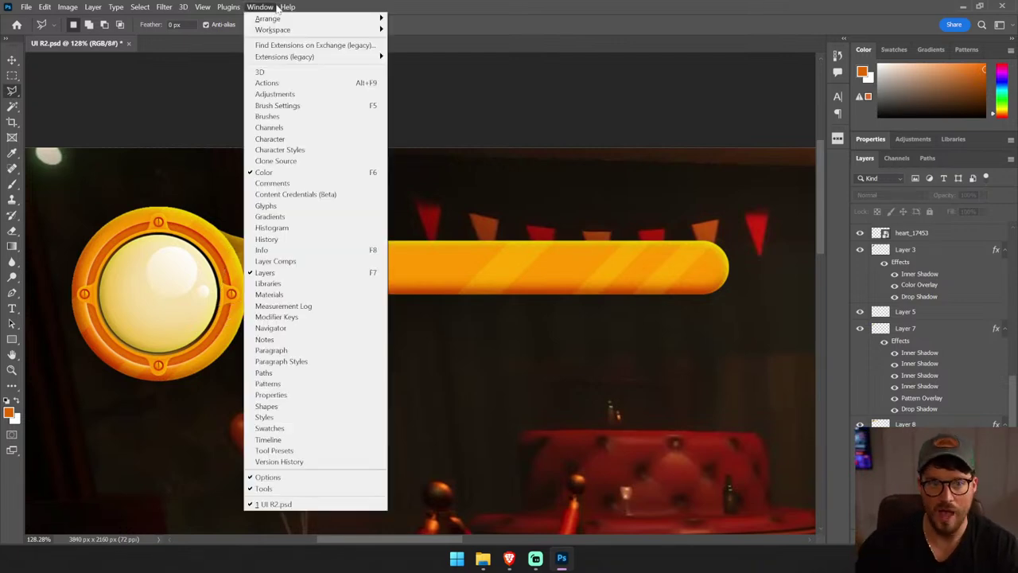
left_click(838, 139)
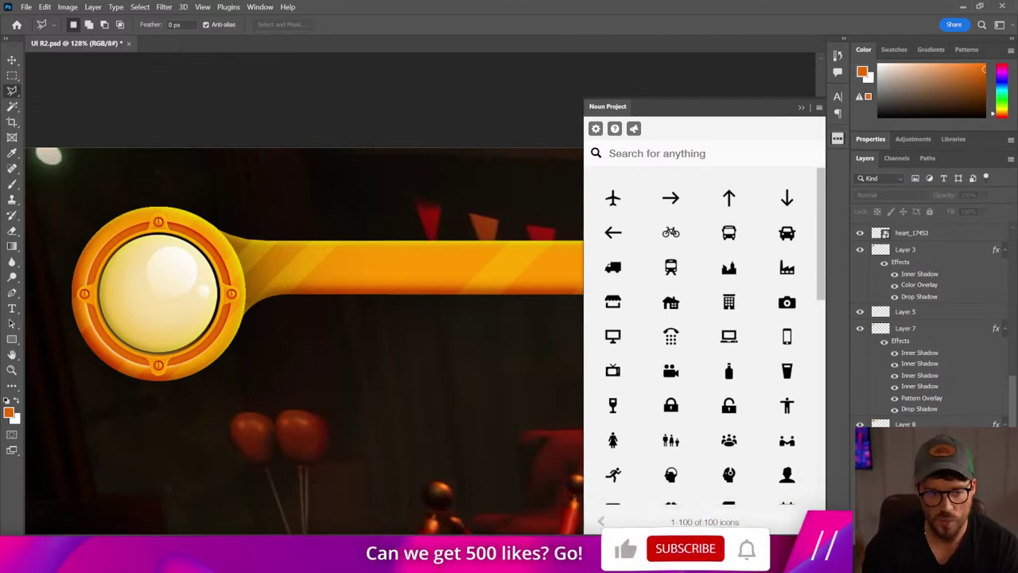
type("art deco")
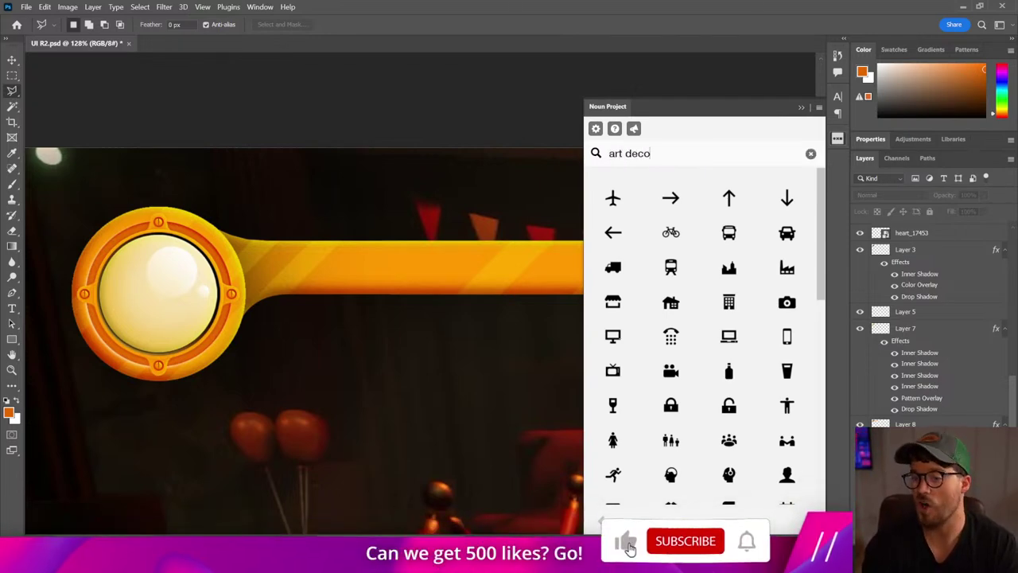
type(" corner flour")
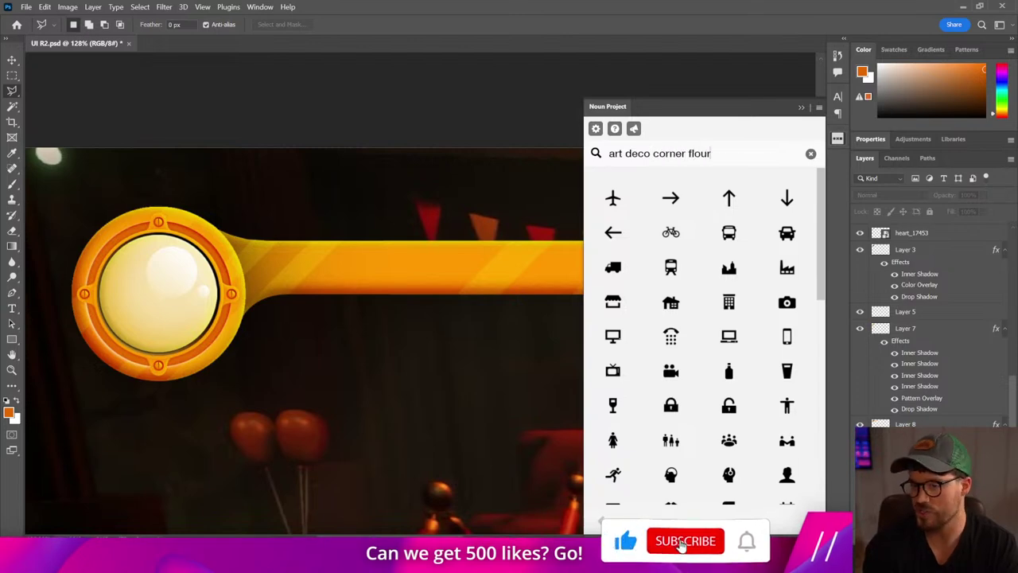
type("ish")
key("Return")
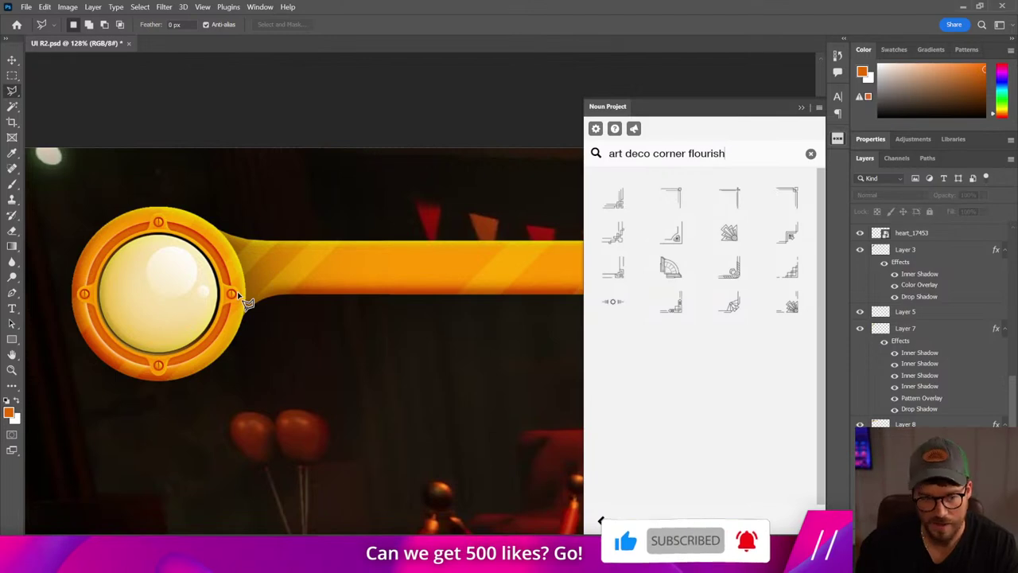
mouse_move(729, 232)
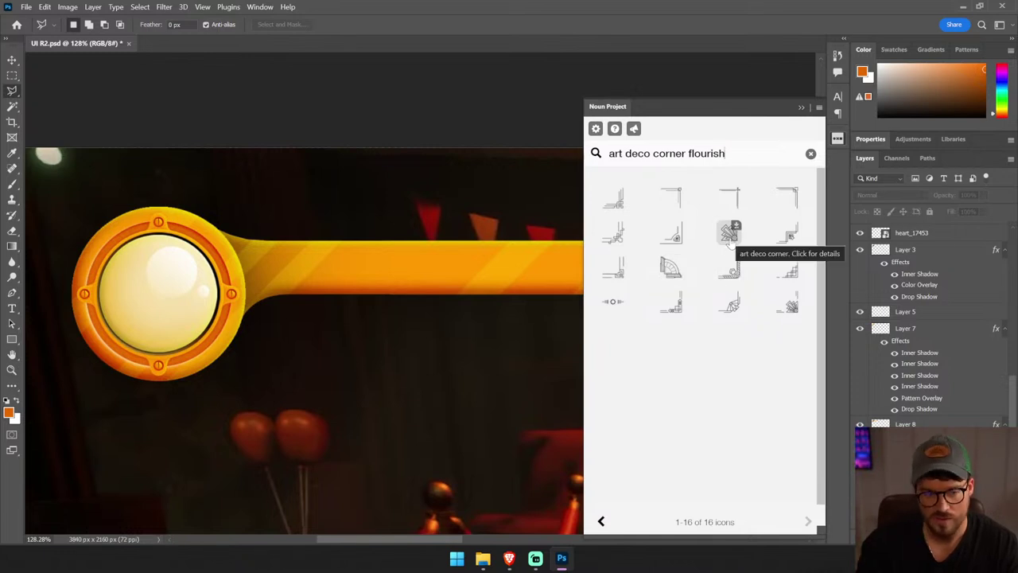
left_click(730, 243)
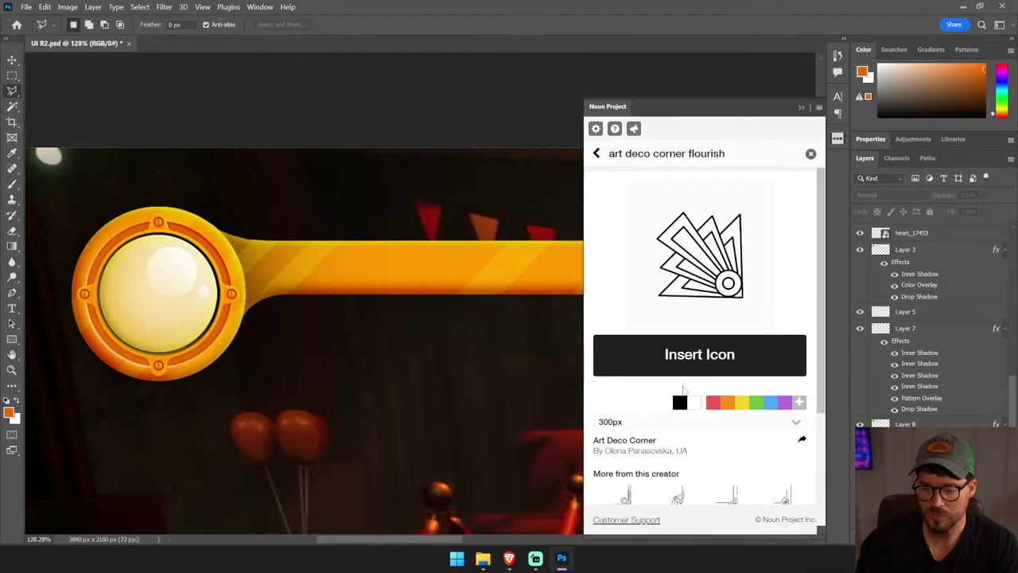
left_click(683, 364)
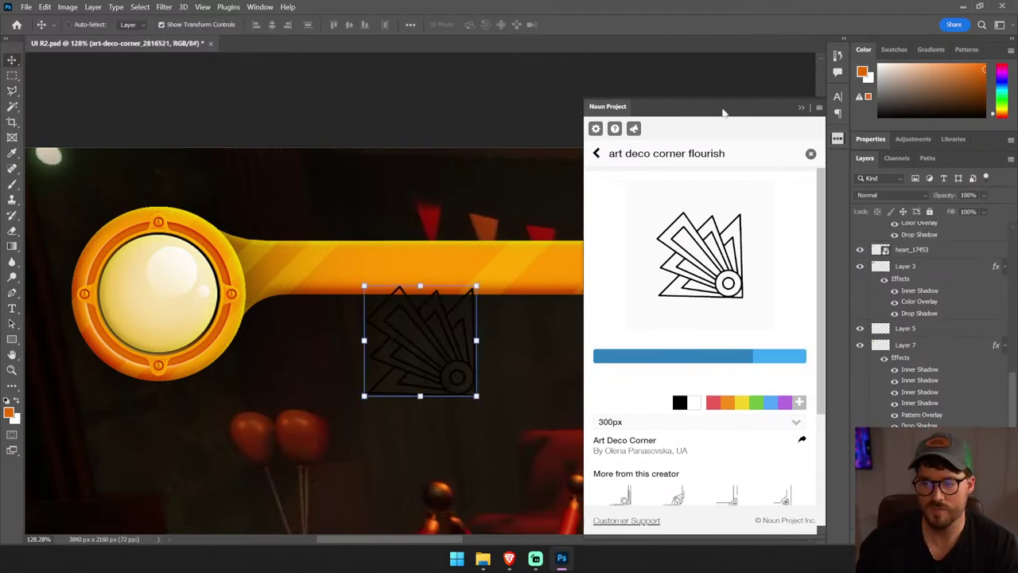
- Commit the placed corner icon and move it onto the orange handle
left_click(801, 106)
key("Return")
mouse_move(481, 285)
left_mouse_down()
mouse_move(318, 239)
mouse_move(402, 311)
mouse_move(281, 188)
mouse_move(303, 318)
mouse_move(328, 210)
mouse_move(320, 194)
mouse_move(292, 254)
mouse_move(303, 276)
mouse_move(345, 220)
mouse_move(318, 191)
mouse_move(241, 303)
mouse_move(288, 269)
mouse_move(672, 307)
mouse_move(450, 307)
mouse_move(370, 277)
mouse_move(302, 278)
mouse_move(300, 265)
mouse_move(268, 278)
left_mouse_up()
key("Return")
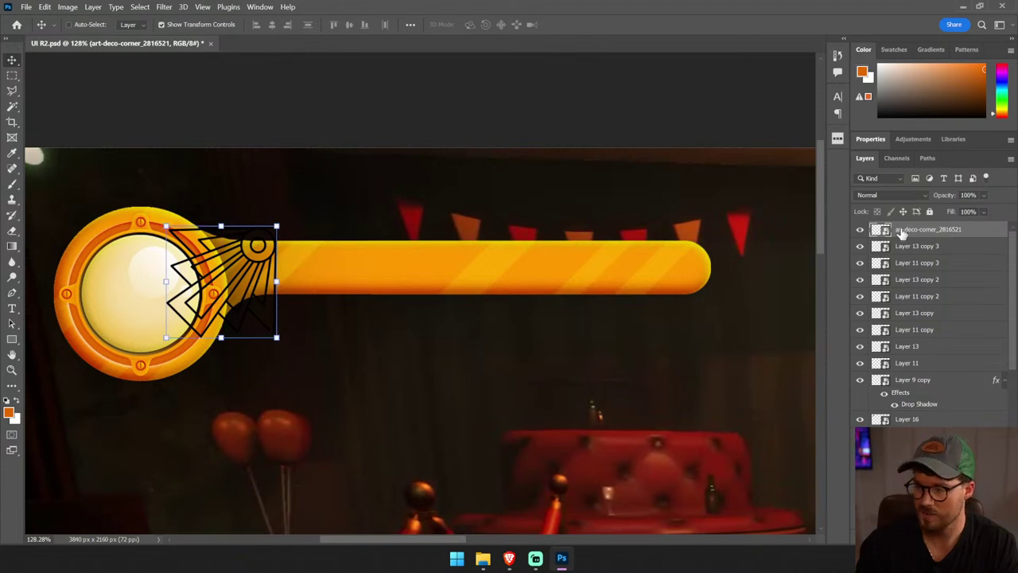
- Move the art-deco corner layer beneath Layer 7 in the layer stack
scroll(907, 263, "down", 3)
scroll(906, 263, "down", 3)
scroll(906, 263, "down", 3)
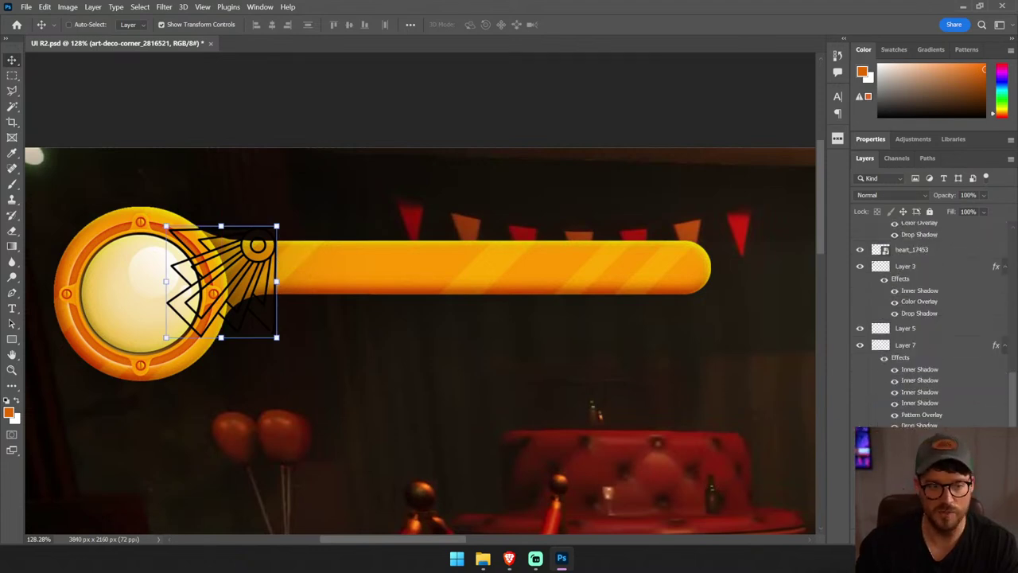
scroll(923, 318, "down", 1)
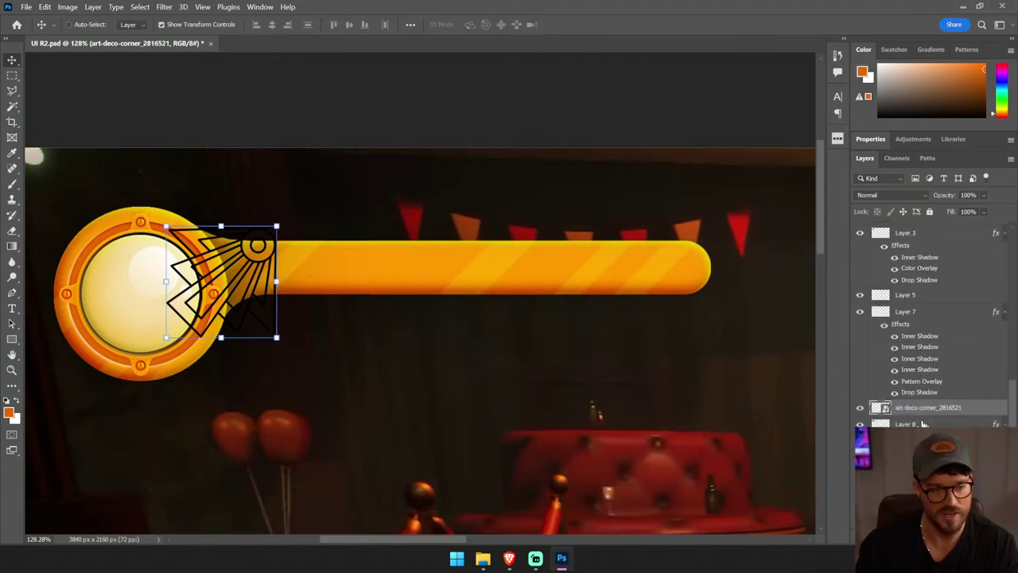
left_click_drag(906, 433, 897, 409)
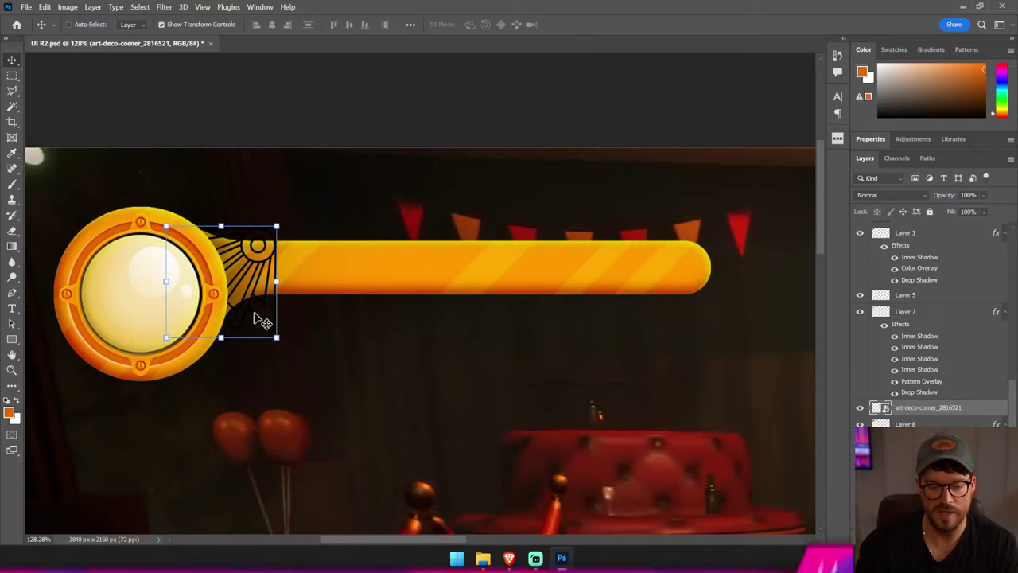
left_click(402, 366)
- Nudge the art-deco corner into the joint beside the orb
key("ctrl+minus")
key("ctrl+minus")
key("ctrl+minus")
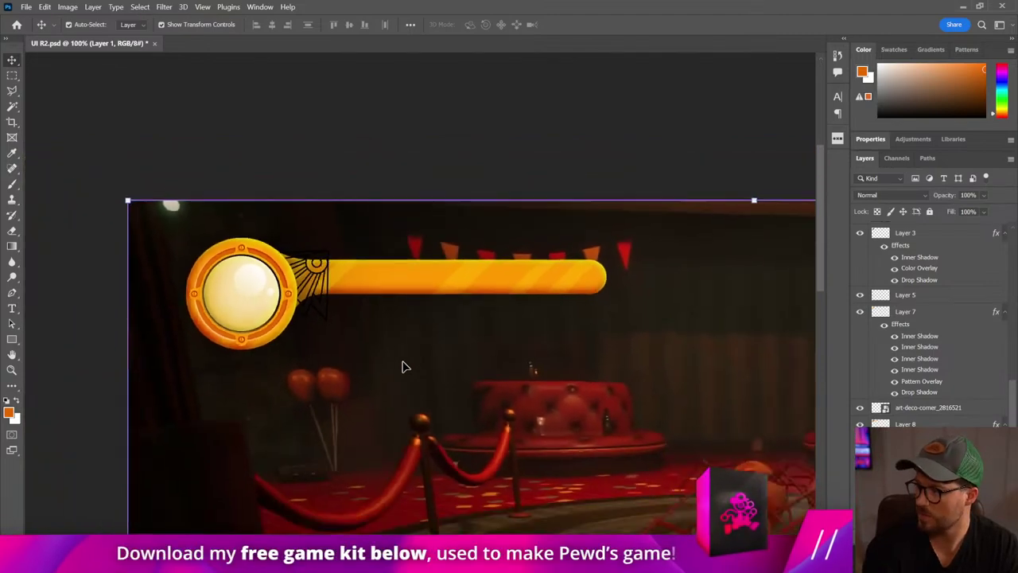
left_click_drag(402, 365, 247, 195)
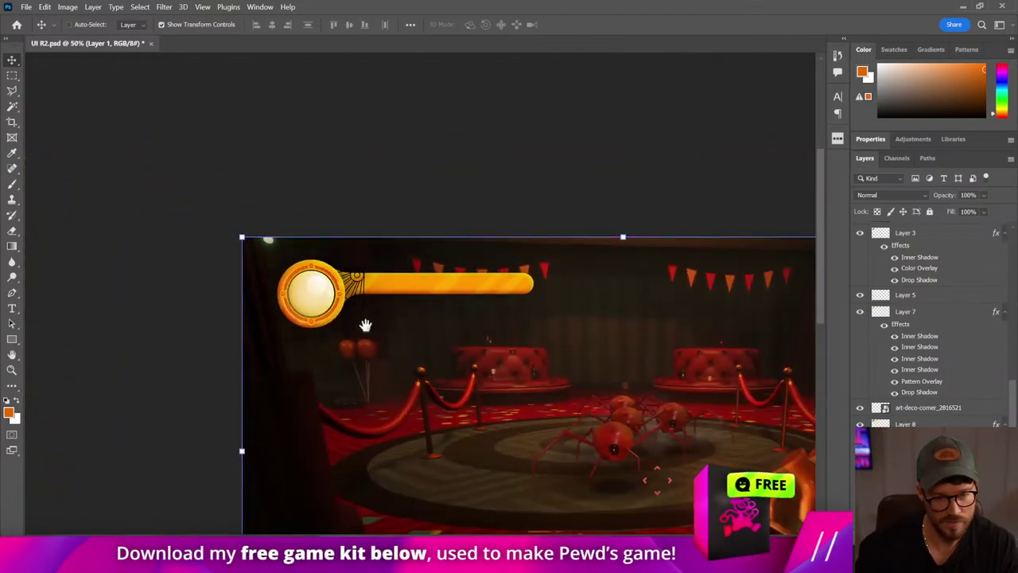
left_click_drag(119, 85, 252, 169)
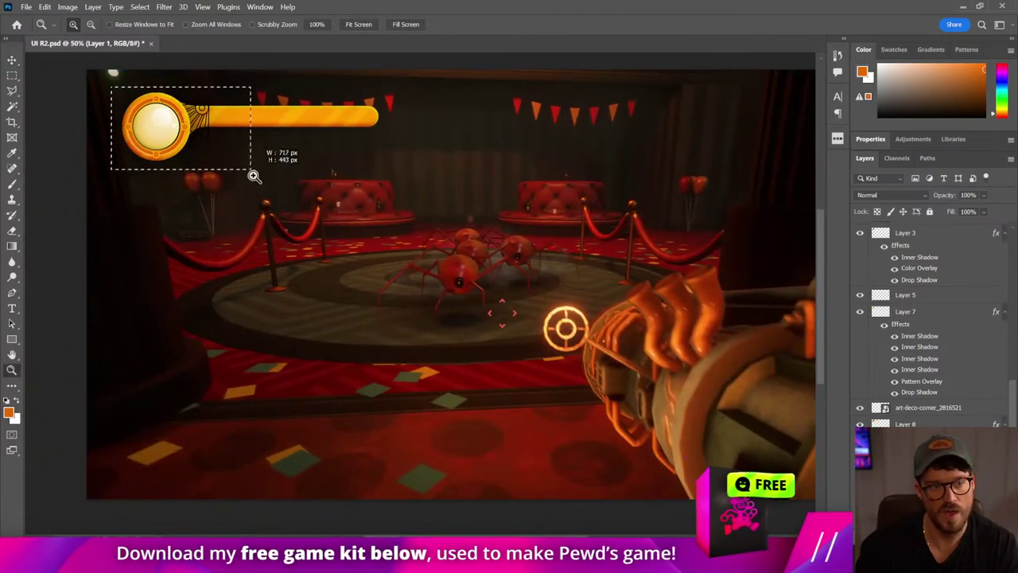
left_click(501, 199, "ctrl")
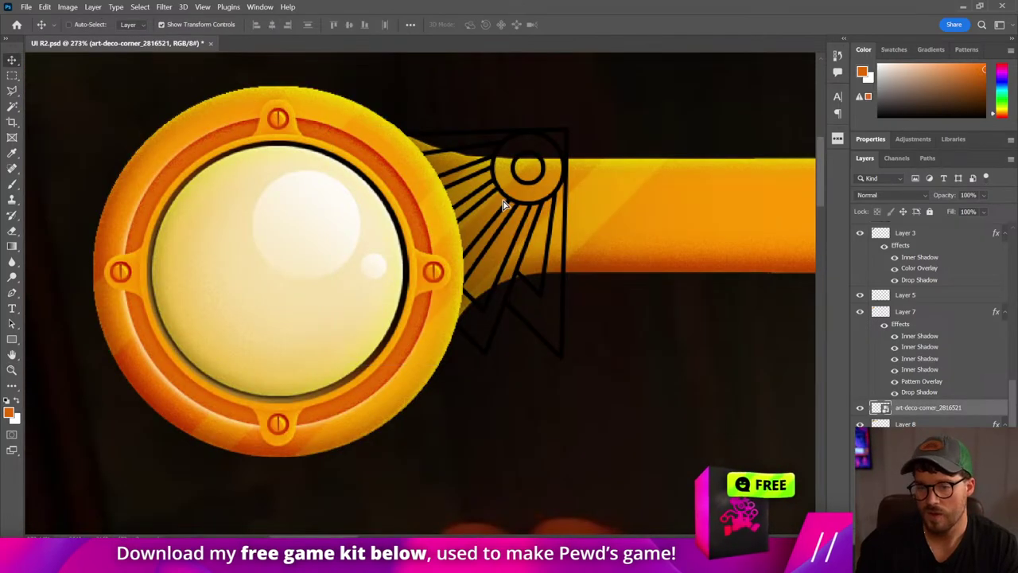
mouse_move(501, 199)
left_mouse_down()
mouse_move(559, 203)
mouse_move(570, 177)
mouse_move(557, 180)
mouse_move(585, 181)
left_mouse_up()
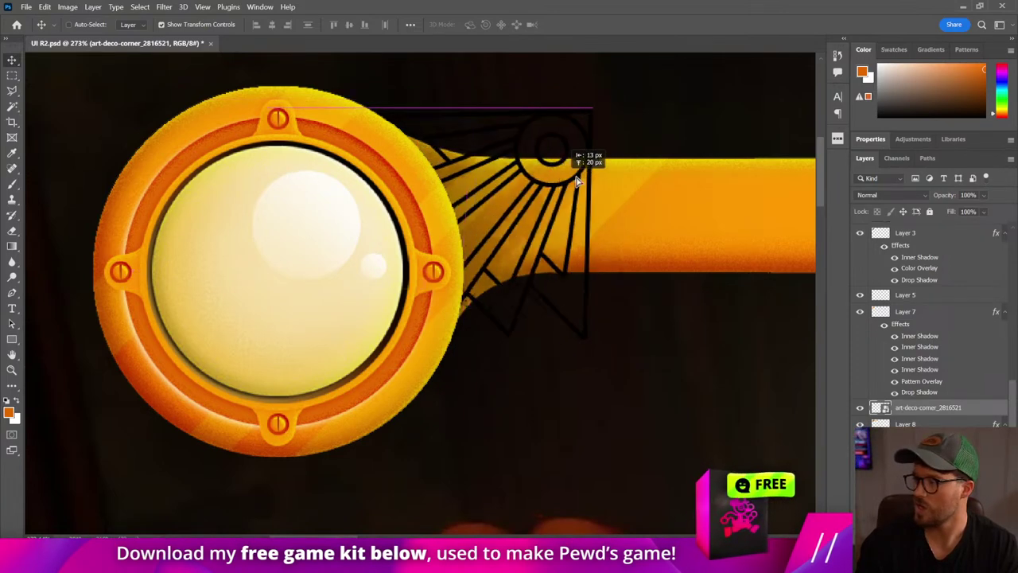
key("ctrl+0")
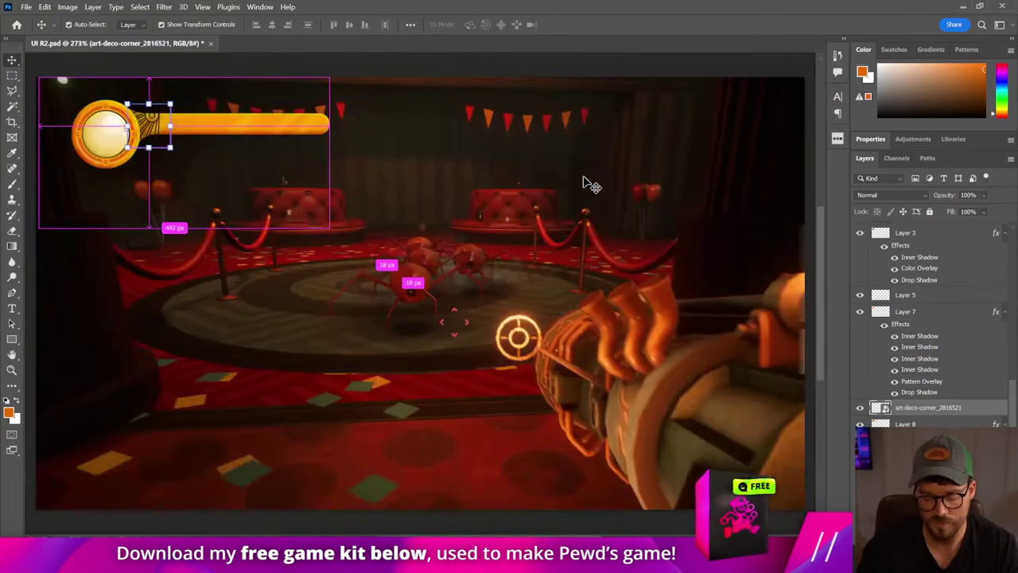
left_click(588, 185)
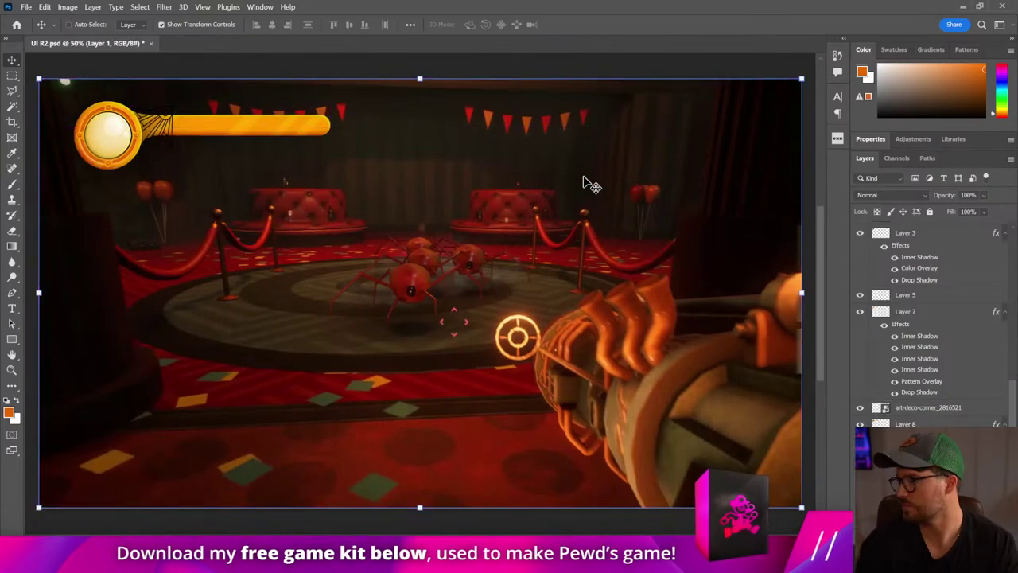
key("z")
left_click_drag(238, 216, 270, 181)
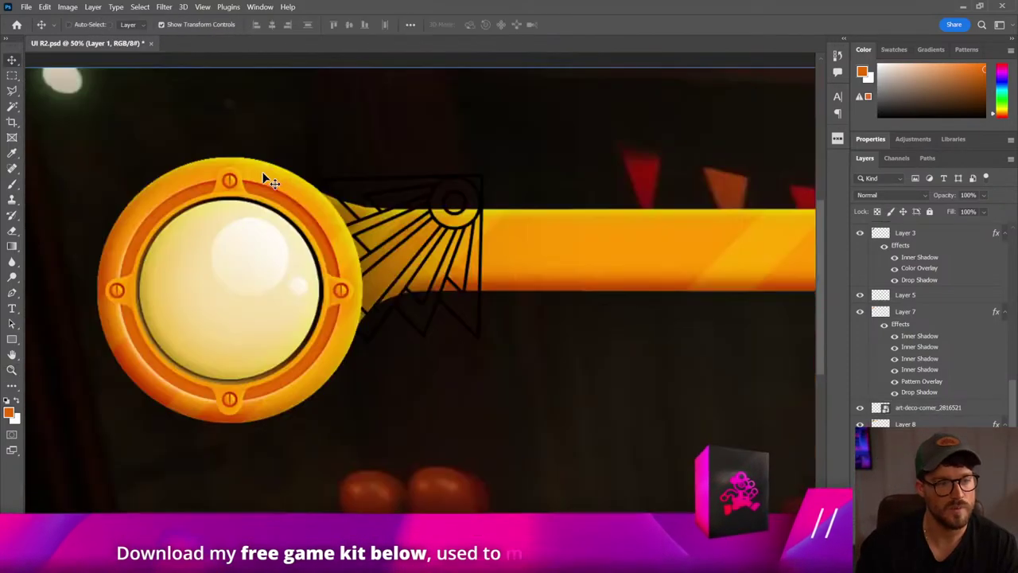
left_click(441, 227, "ctrl")
left_click_drag(442, 227, 388, 238)
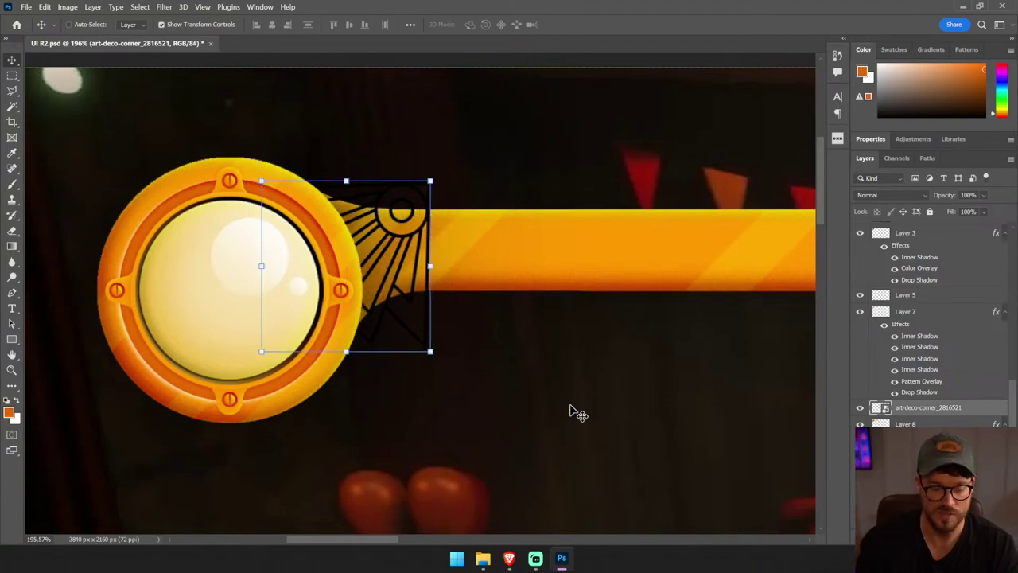
- Save a copy of the document as 'UI R2 Rasterized' in Photoshop format
left_click(26, 7)
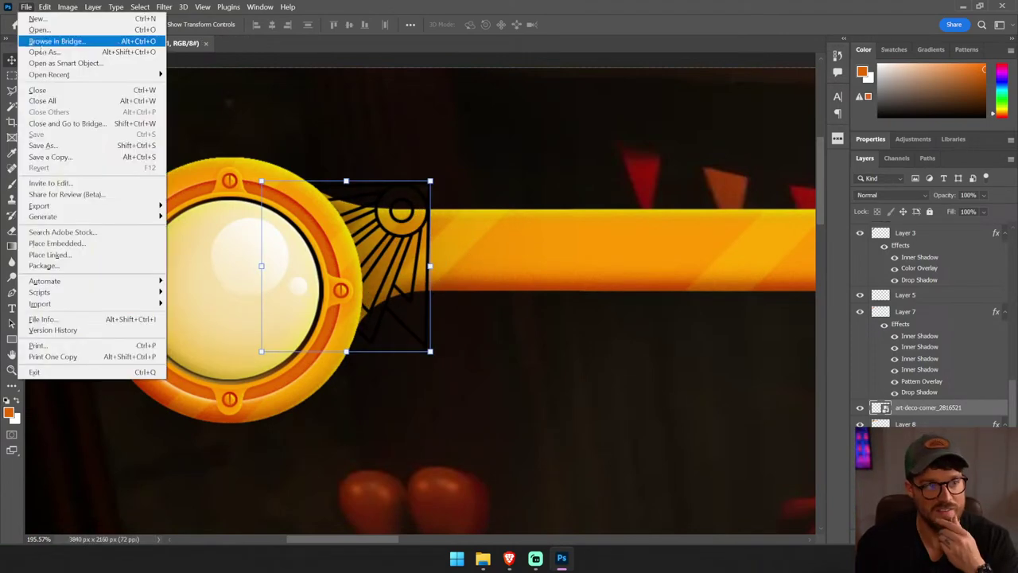
left_click(75, 157)
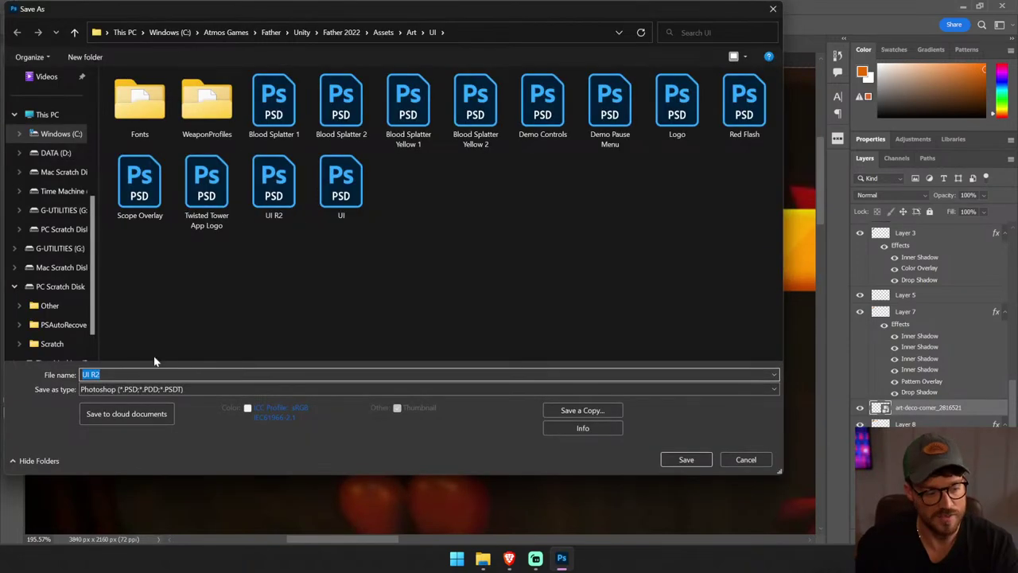
type(" Raste")
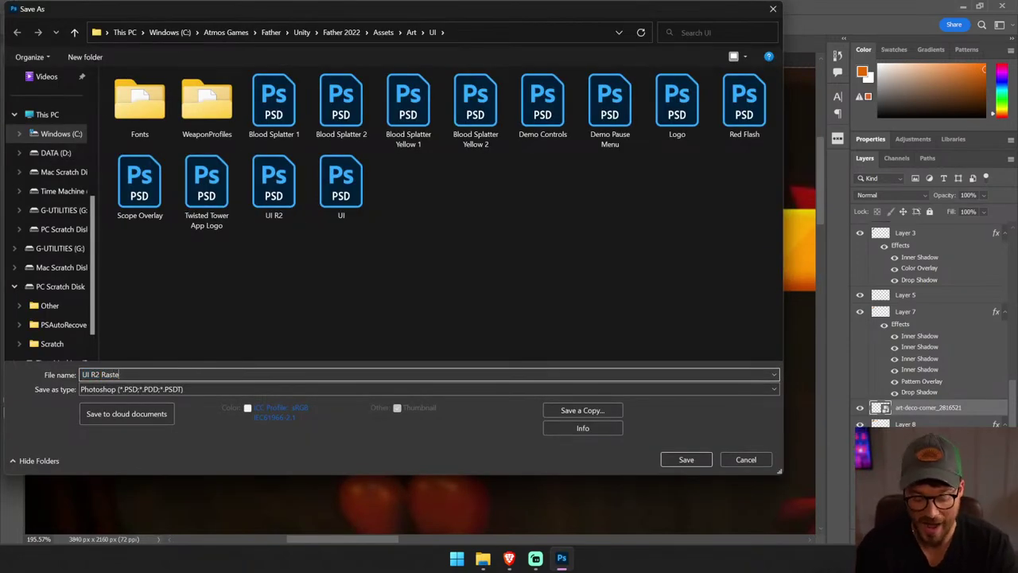
type("d")
key("Return")
left_click(648, 153)
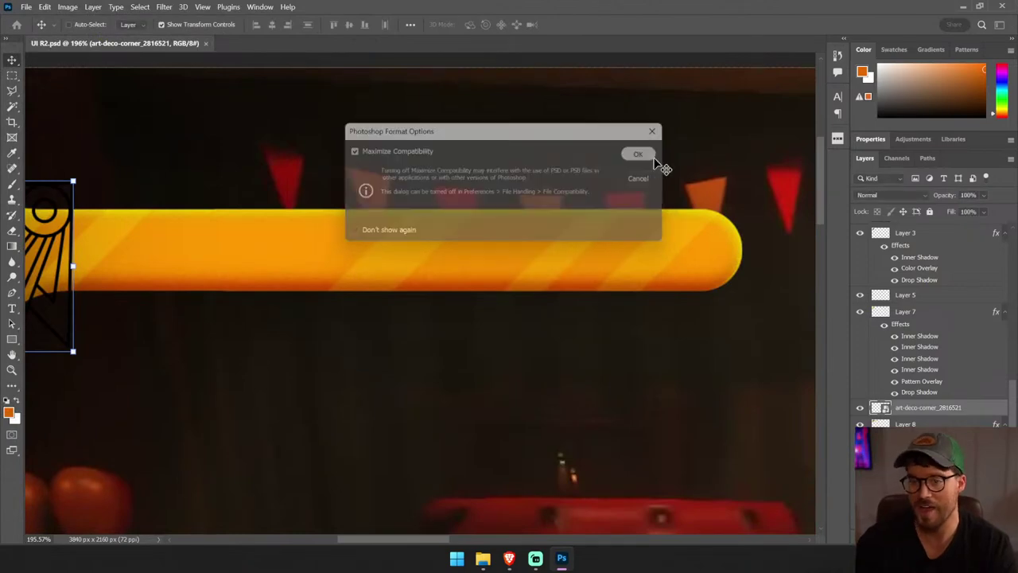
left_click_drag(195, 336, 545, 323)
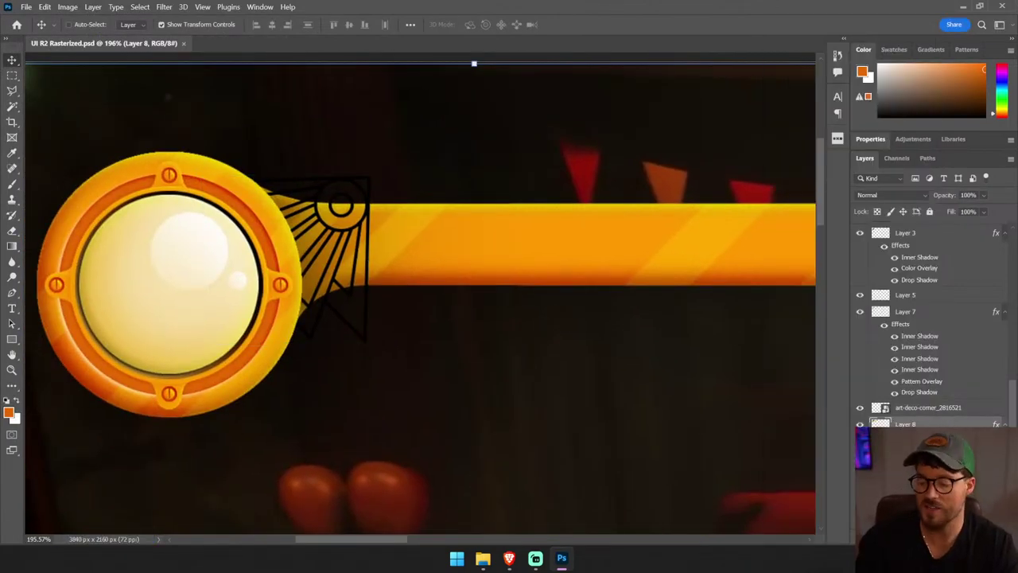
right_click(865, 427)
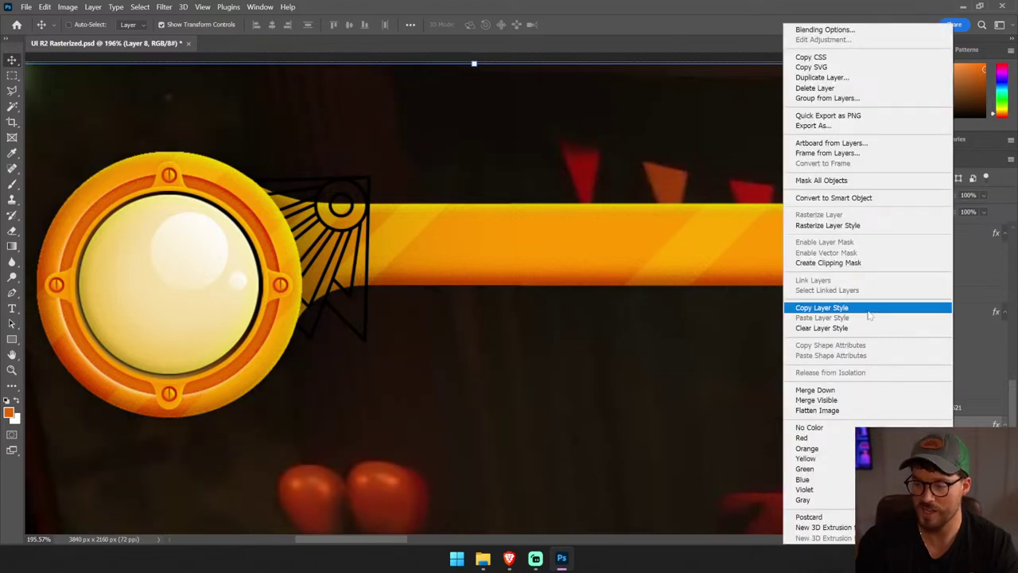
- Rasterize Layers 7, 3, 10 and 9
left_click(841, 227)
left_click(261, 198, "ctrl")
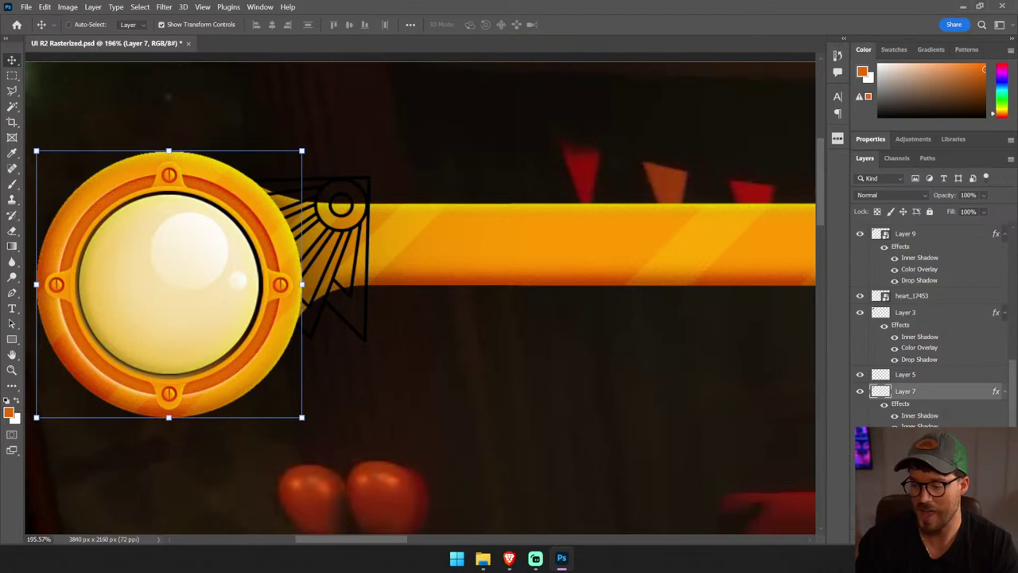
right_click(925, 395)
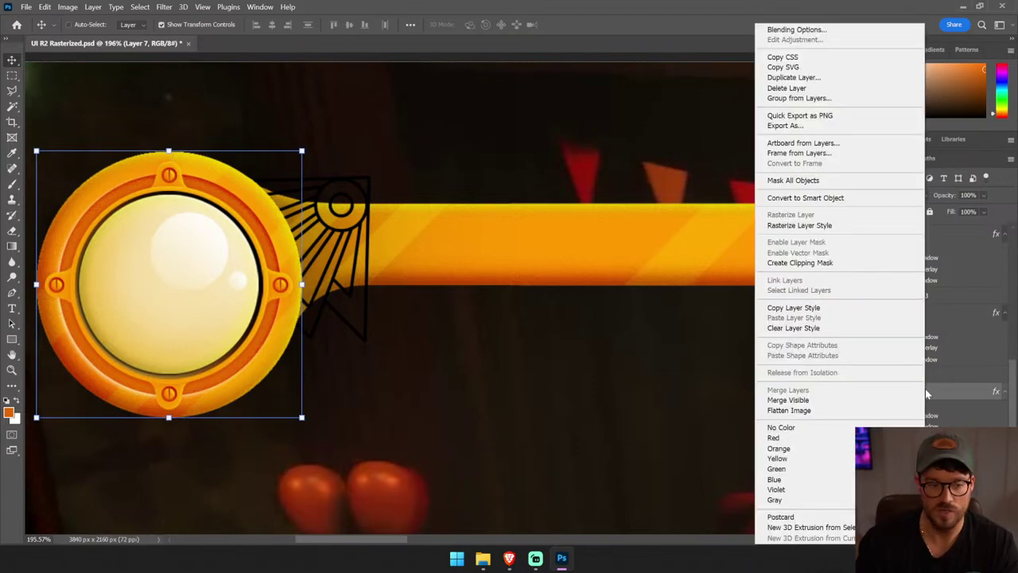
left_click(807, 225)
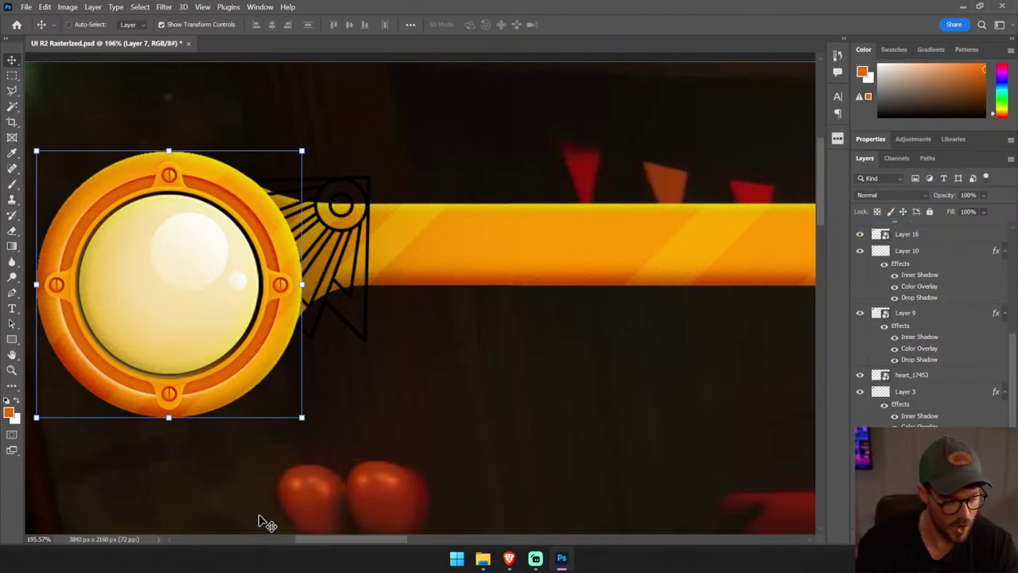
left_click(906, 391)
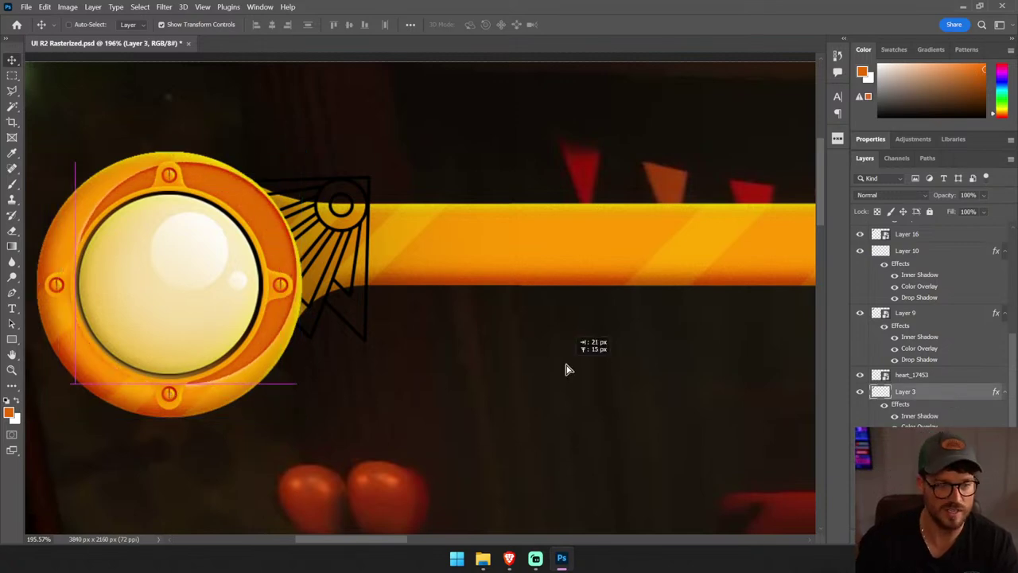
key("ctrl+z")
right_click(937, 402)
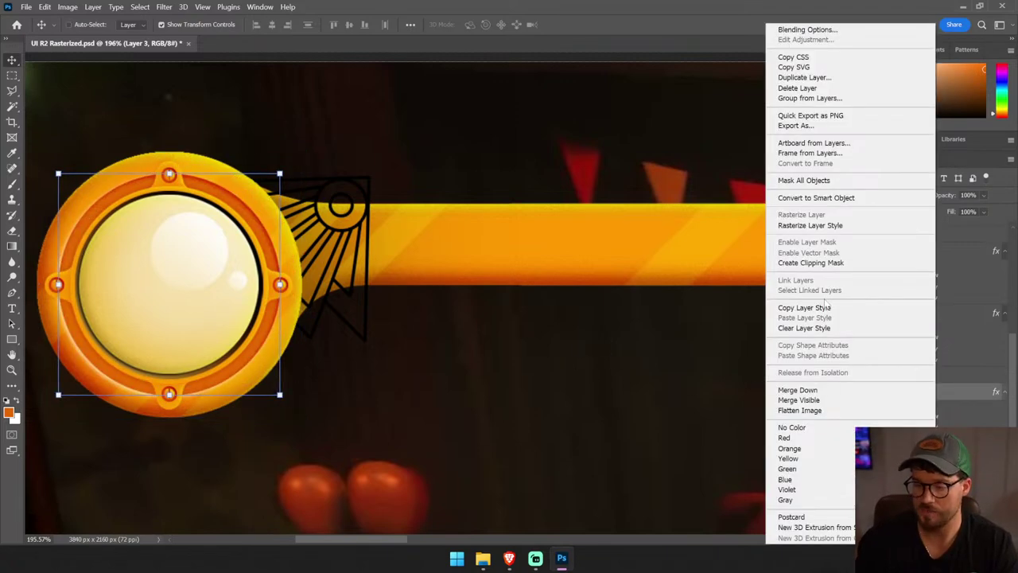
left_click(827, 225)
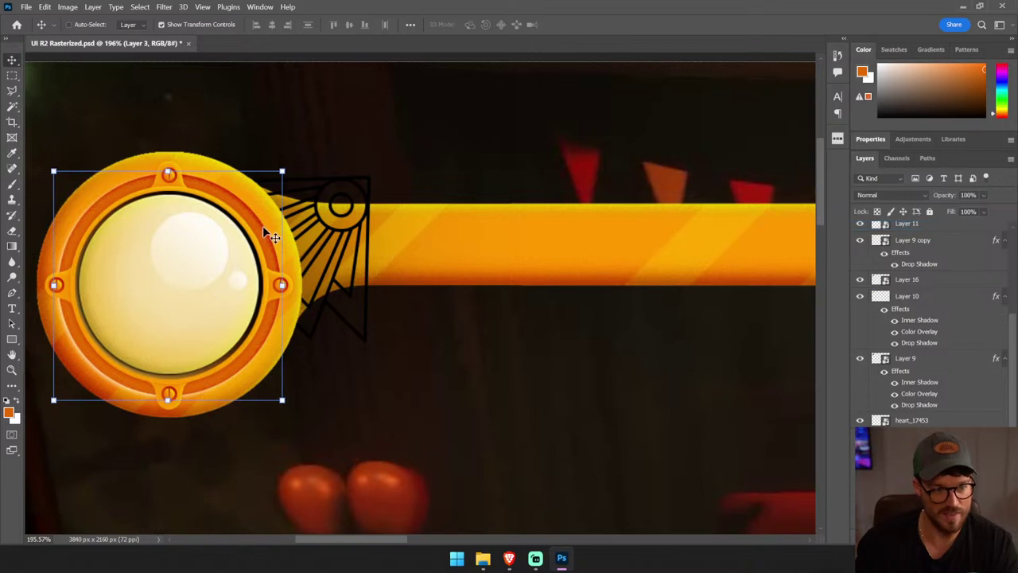
right_click(946, 367)
left_click(835, 244)
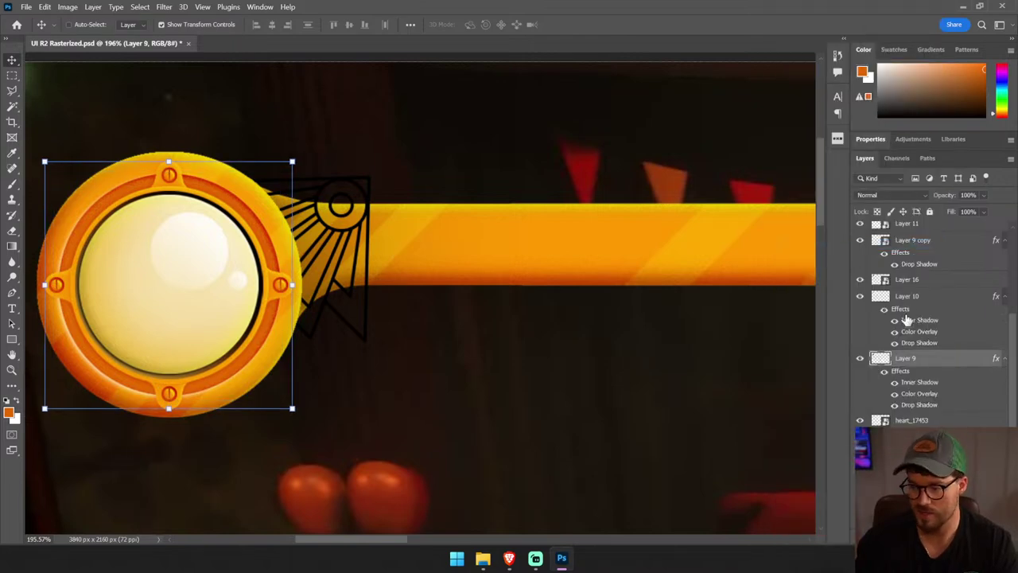
right_click(916, 303)
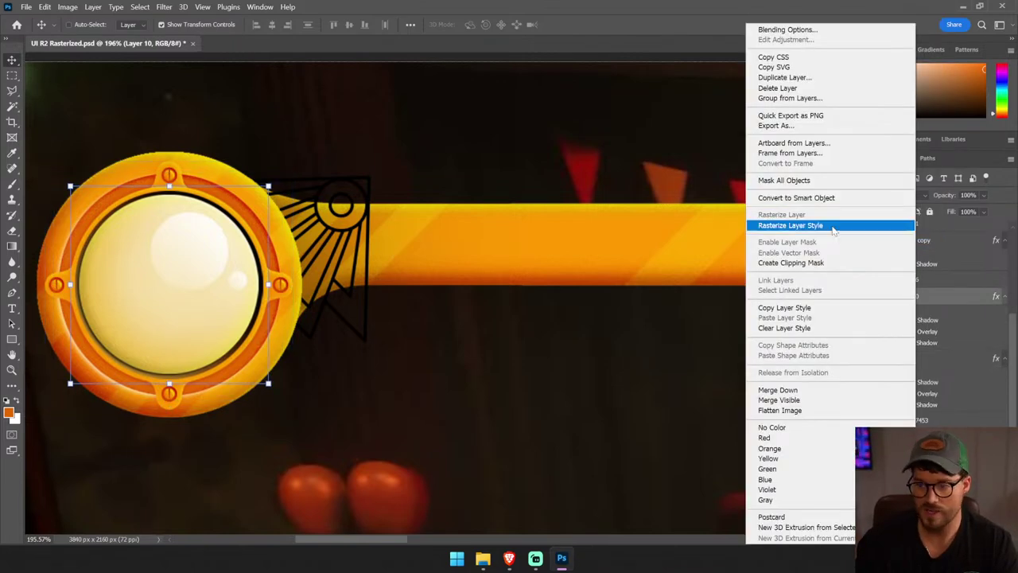
left_click(827, 225)
right_click(902, 363)
left_click(823, 225)
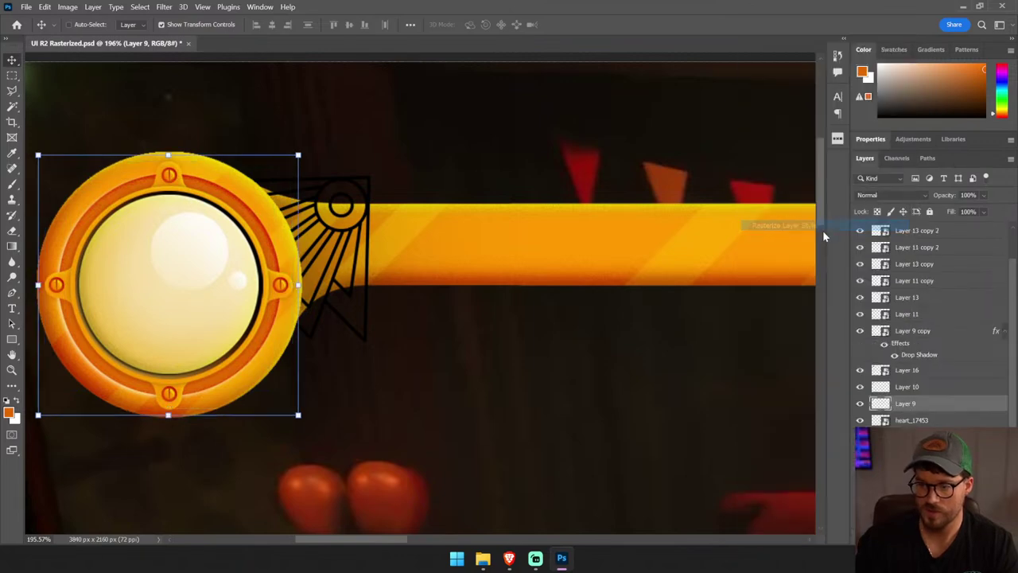
- Rasterize Layer 9 copy, Layer 11 and Layer 13
left_click(929, 420)
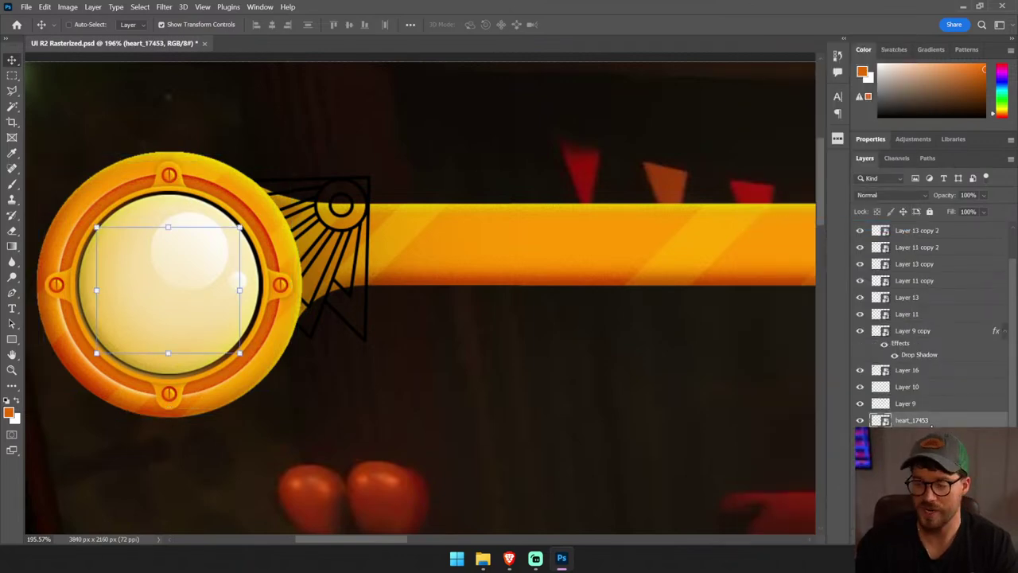
left_click(921, 231)
left_click(913, 330)
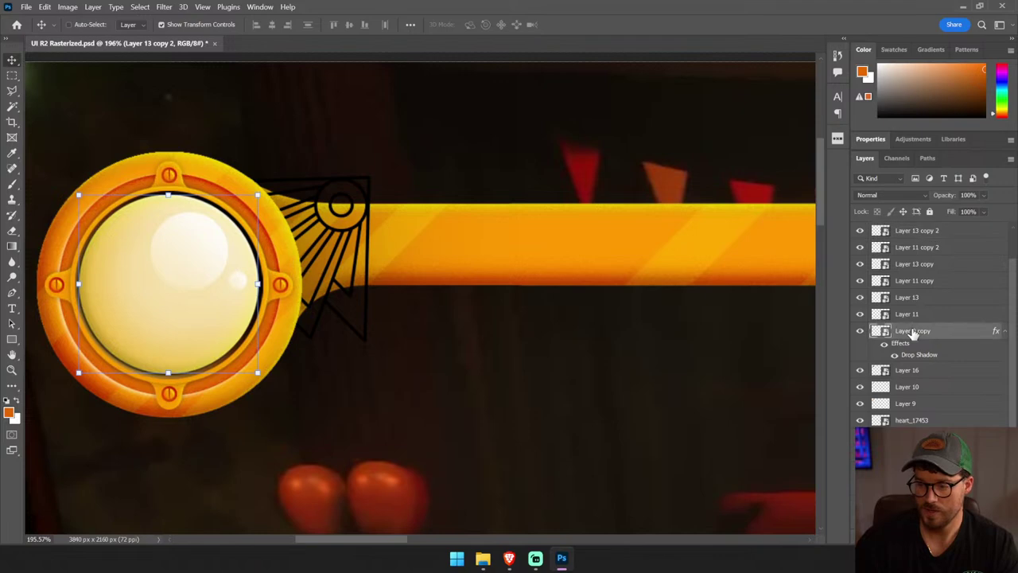
right_click(911, 330)
left_click(783, 242)
right_click(927, 314)
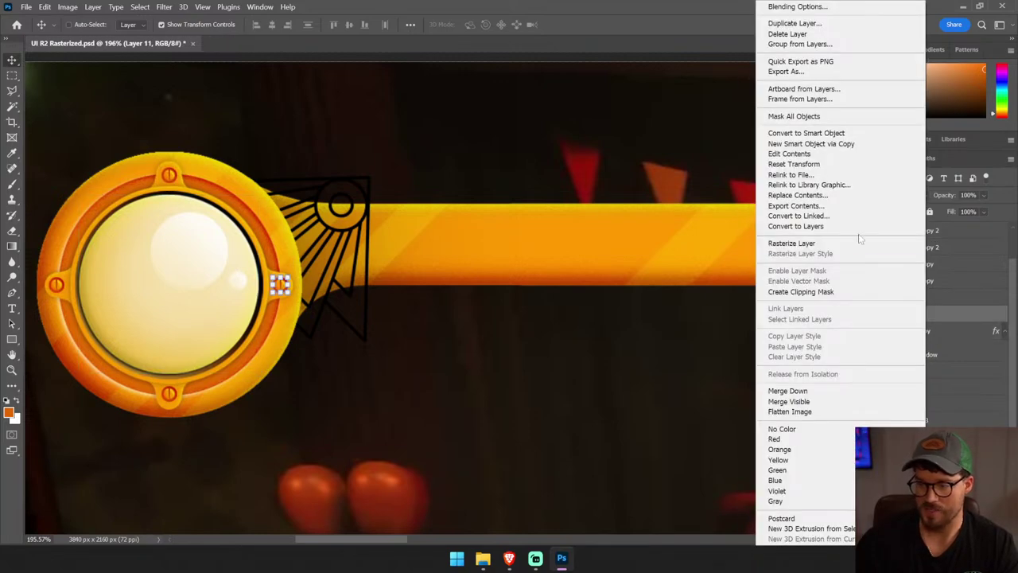
left_click(780, 243)
left_click(930, 297)
right_click(936, 332)
key("Escape")
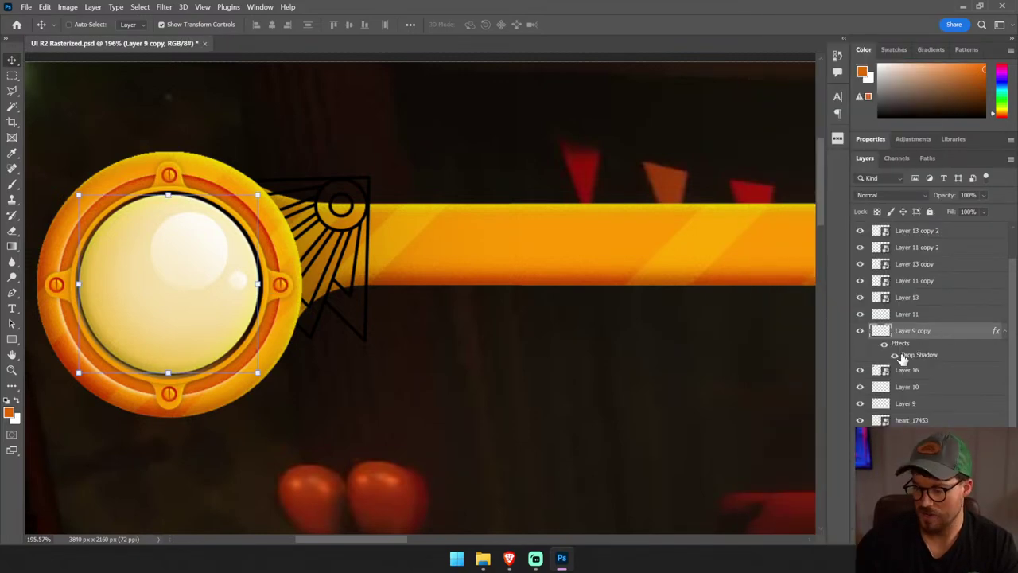
right_click(931, 301)
left_click(885, 246)
- Rasterize Layer 11 copy, 13 copy, 11 copy 2, 13 copy 2, 11 copy 3 and 13 copy 3
right_click(936, 282)
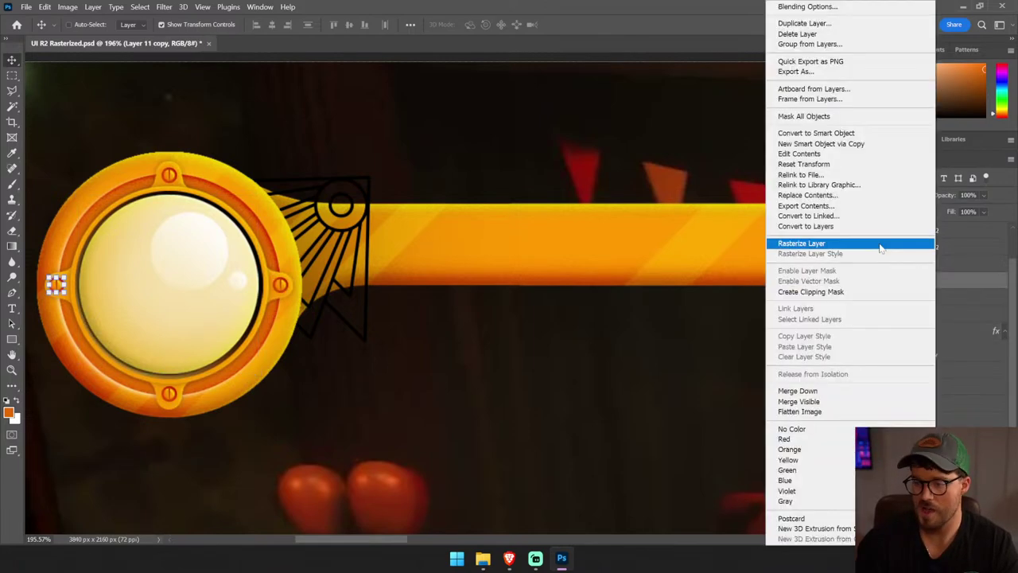
left_click(906, 245)
right_click(933, 263)
left_click(795, 242)
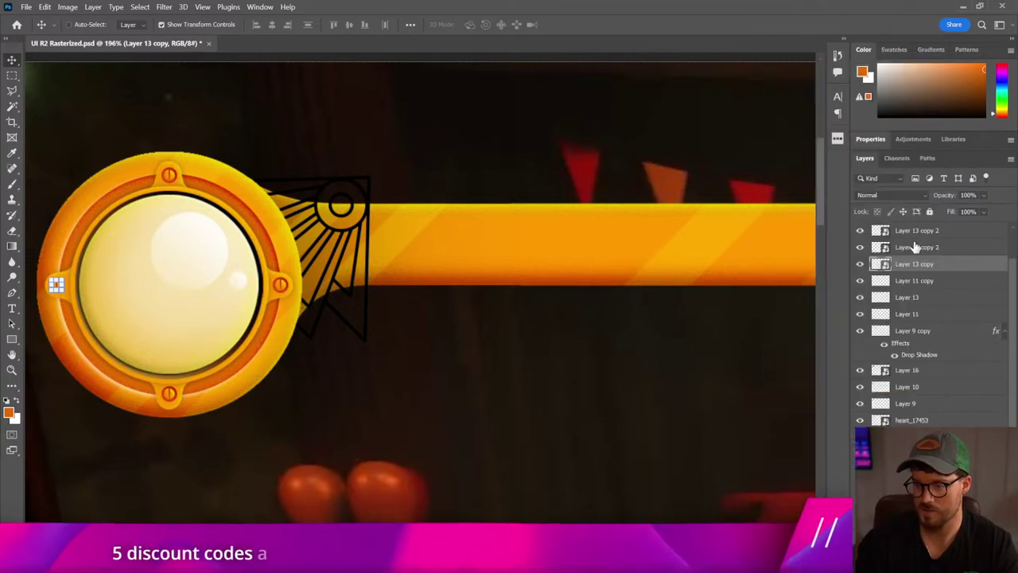
left_click(932, 248)
right_click(931, 248)
left_click(799, 243)
left_click(938, 231)
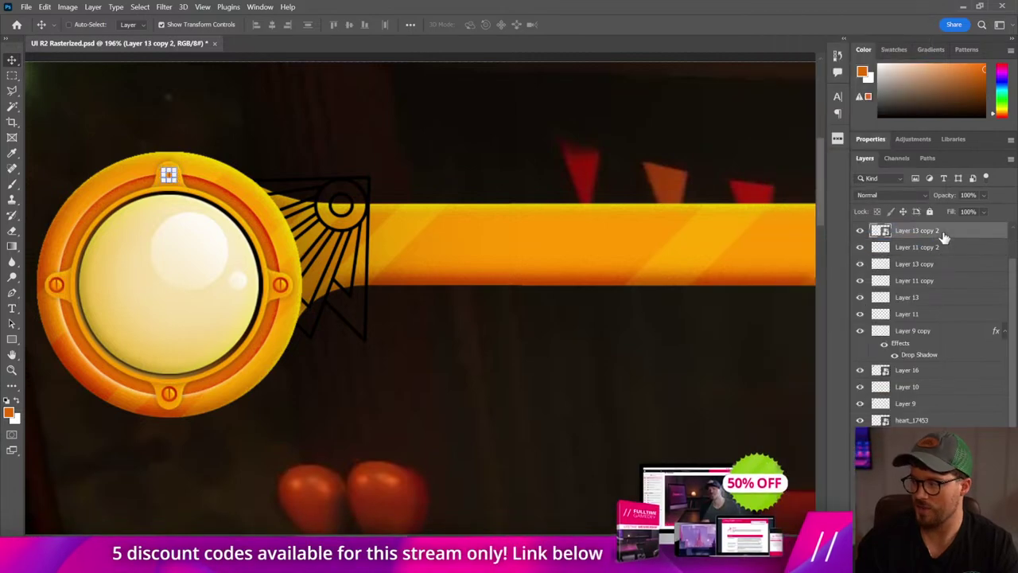
right_click(938, 231)
left_click(906, 243)
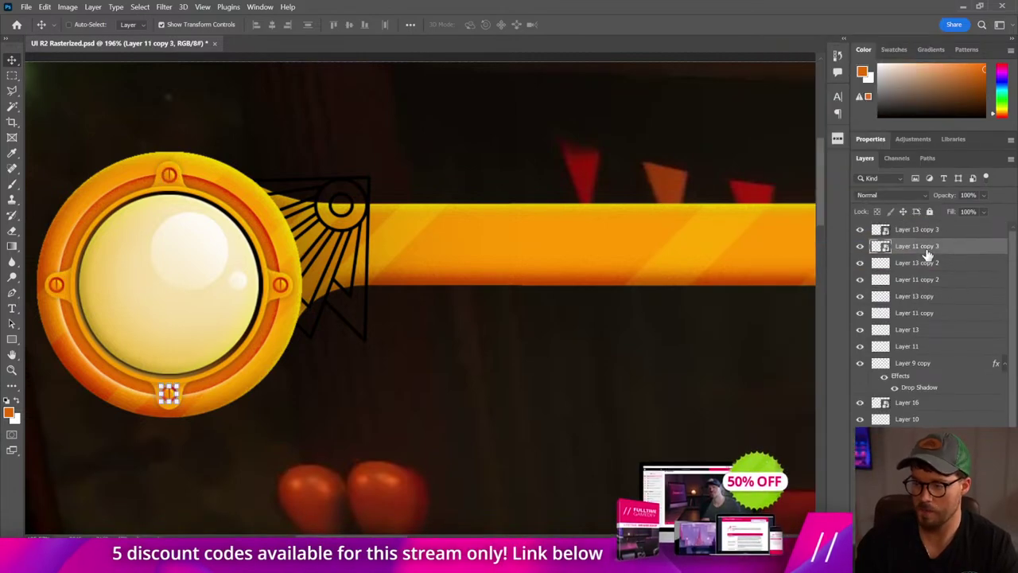
right_click(924, 247)
left_click(795, 243)
left_click(922, 229)
right_click(922, 229)
left_click(796, 242)
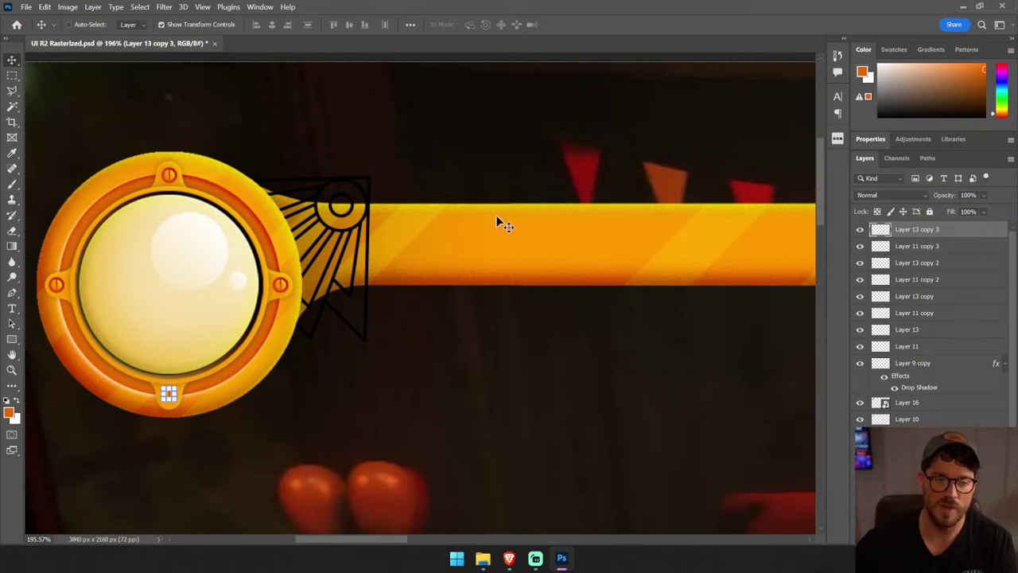
- Position the art-deco ornament where bar meets circle and clip it to the orange bar
scroll(945, 374, "down", 2)
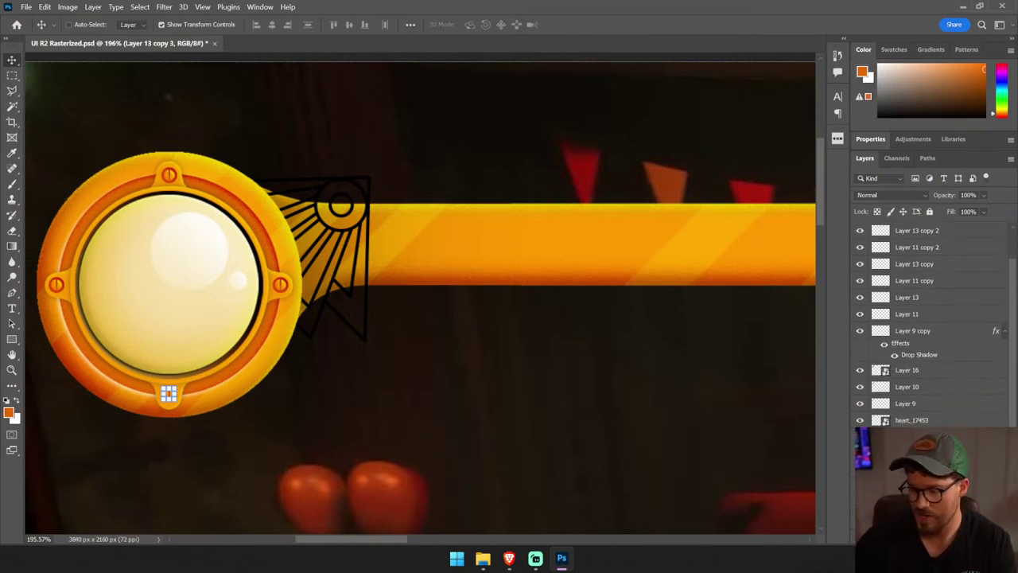
left_click(326, 263, "ctrl")
mouse_move(485, 357)
left_mouse_down()
mouse_move(513, 331)
mouse_move(515, 359)
left_mouse_up()
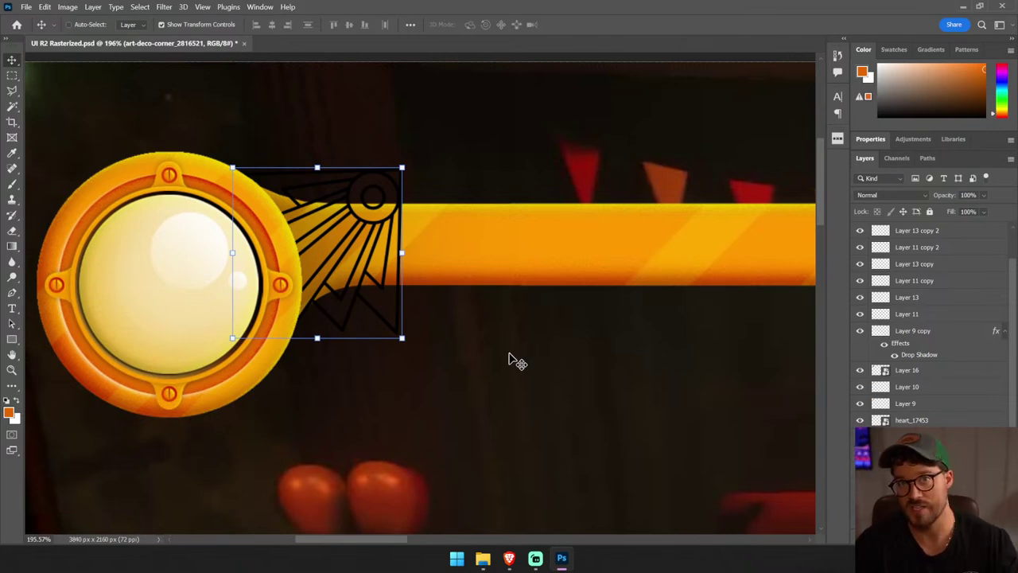
left_click_drag(360, 291, 352, 292)
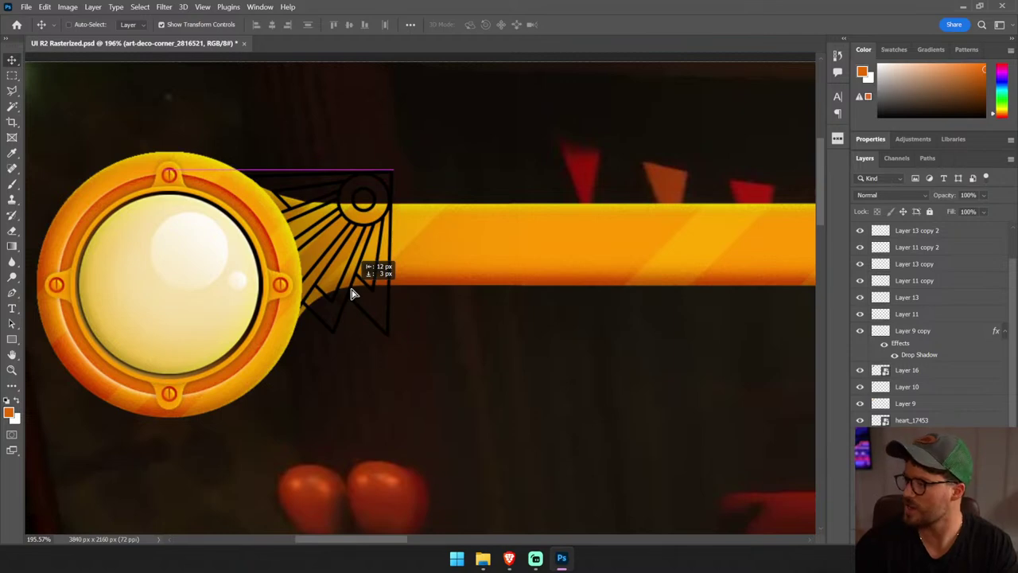
left_click_drag(353, 294, 354, 284)
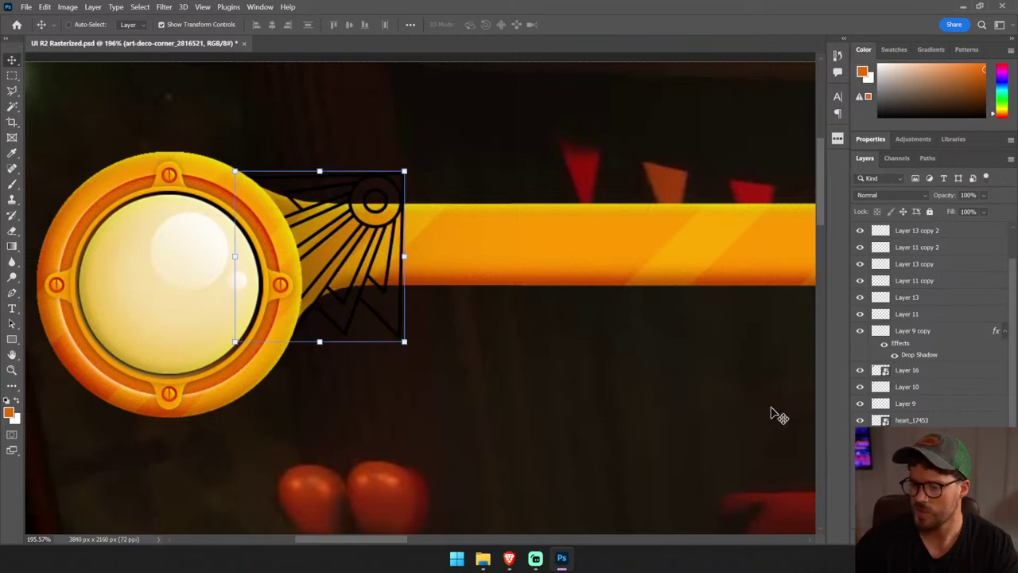
key("ctrl+alt+g")
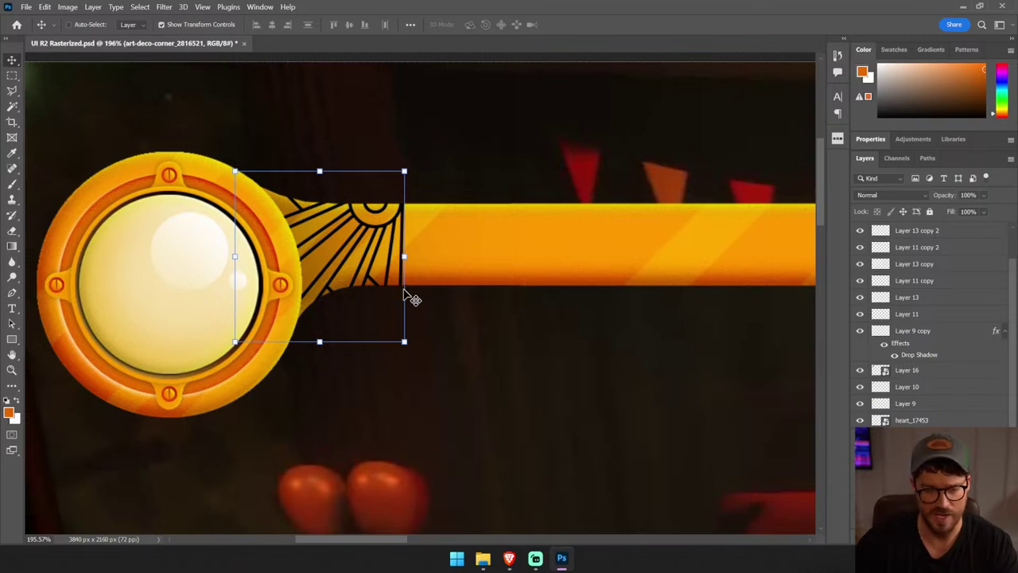
- Reselect the ornament layer and pan to bring more of the bar into view
left_click(653, 247, "ctrl")
left_click(350, 247, "ctrl")
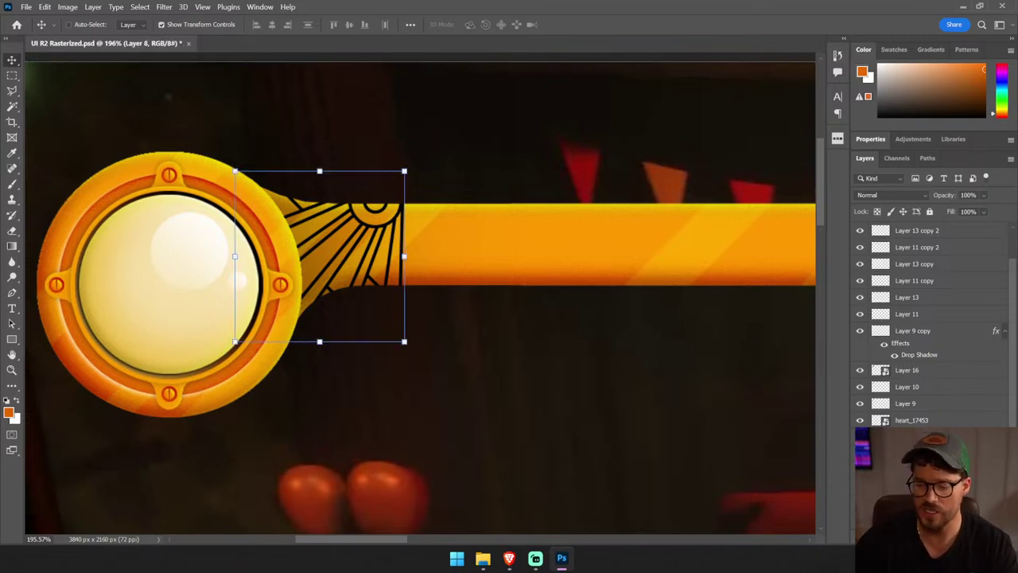
left_click_drag(625, 404, 460, 377)
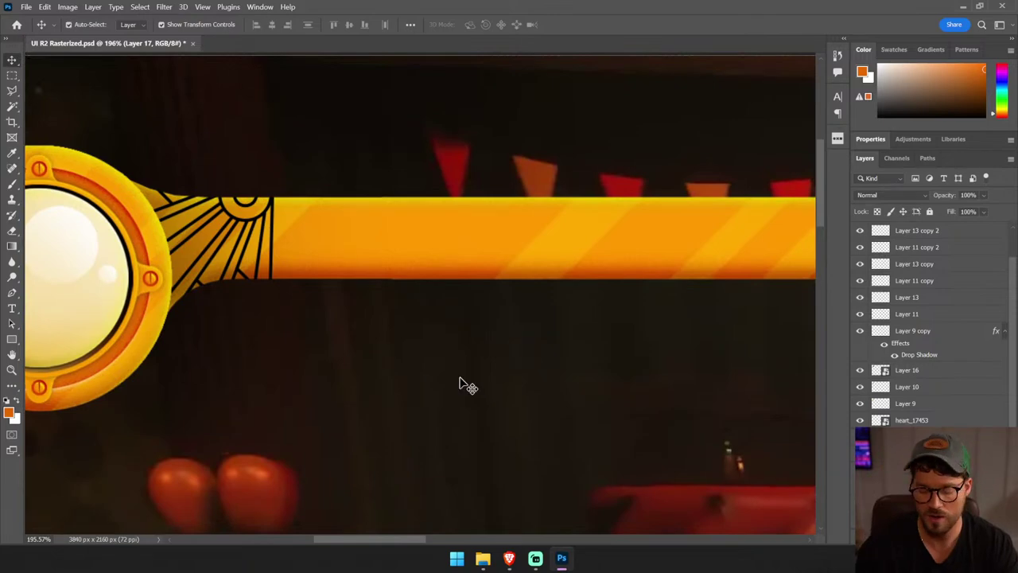
scroll(460, 383, "down", 3)
scroll(460, 383, "down", 2)
scroll(459, 383, "down", 2)
scroll(460, 384, "up", 2)
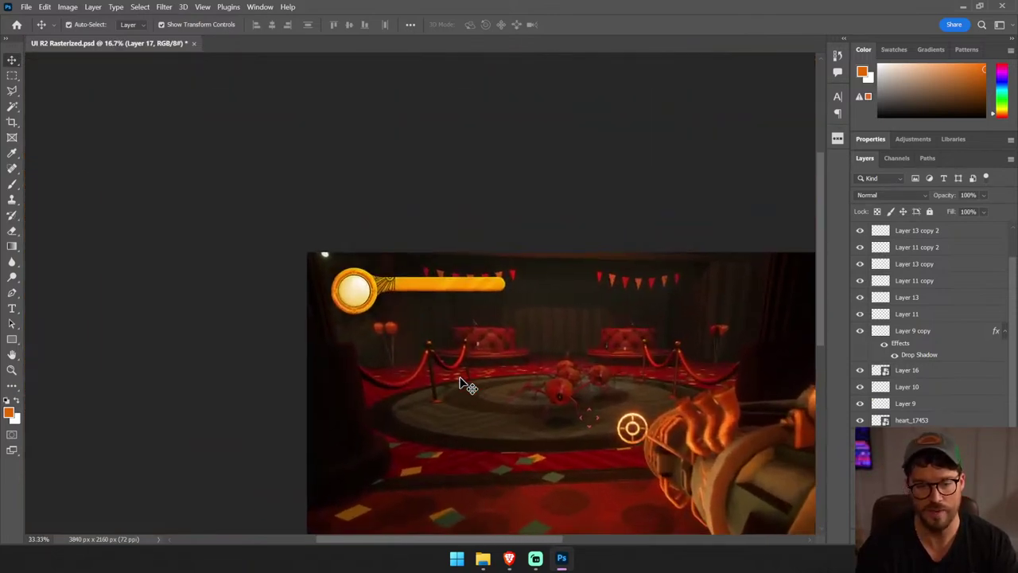
scroll(460, 383, "up", 2)
scroll(460, 383, "up", 2)
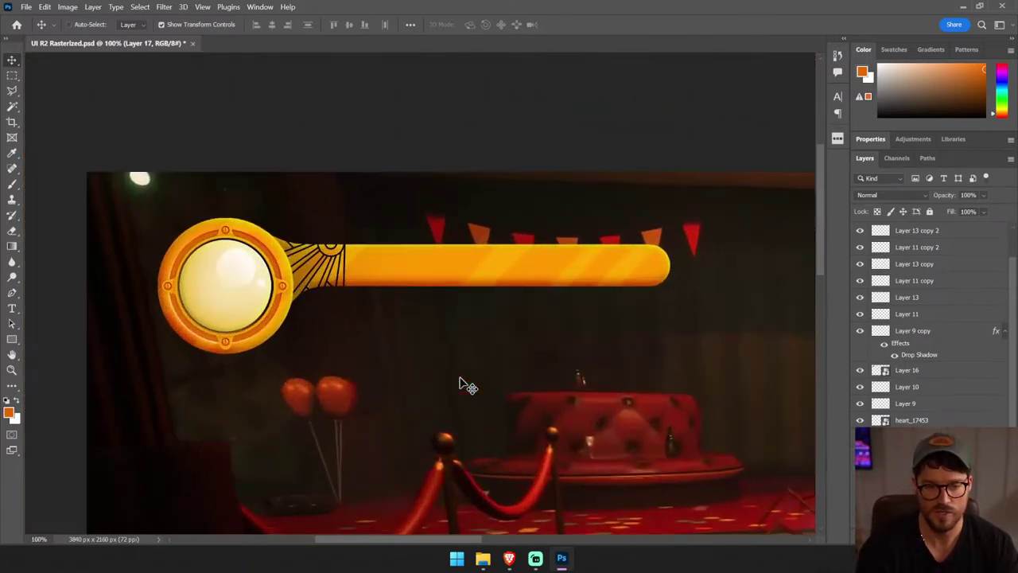
- Draw an 892 × 42 px red rounded rectangle centered inside the orange track
left_click(13, 339)
left_click_drag(302, 259, 655, 274)
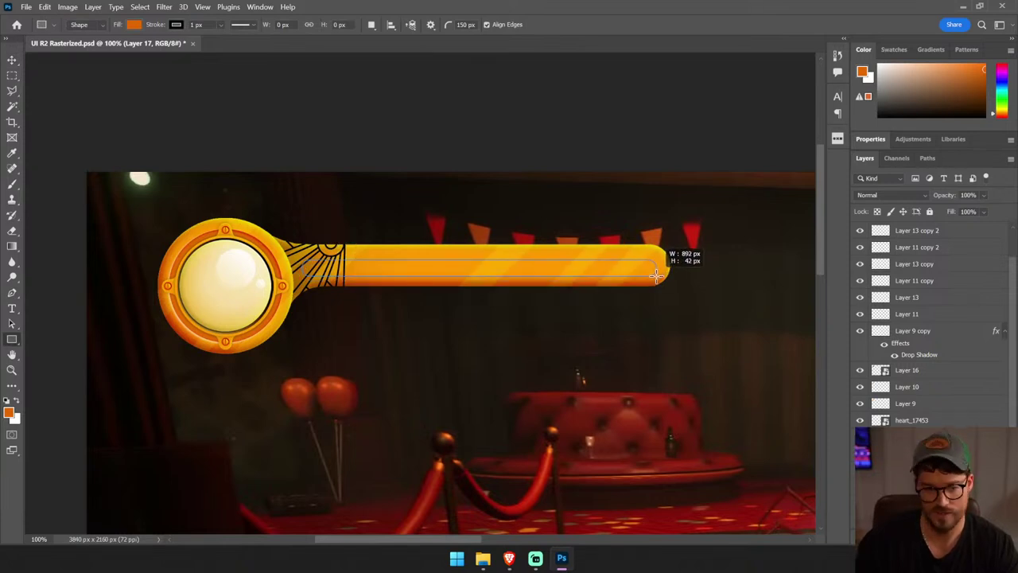
left_click_drag(655, 275, 655, 275)
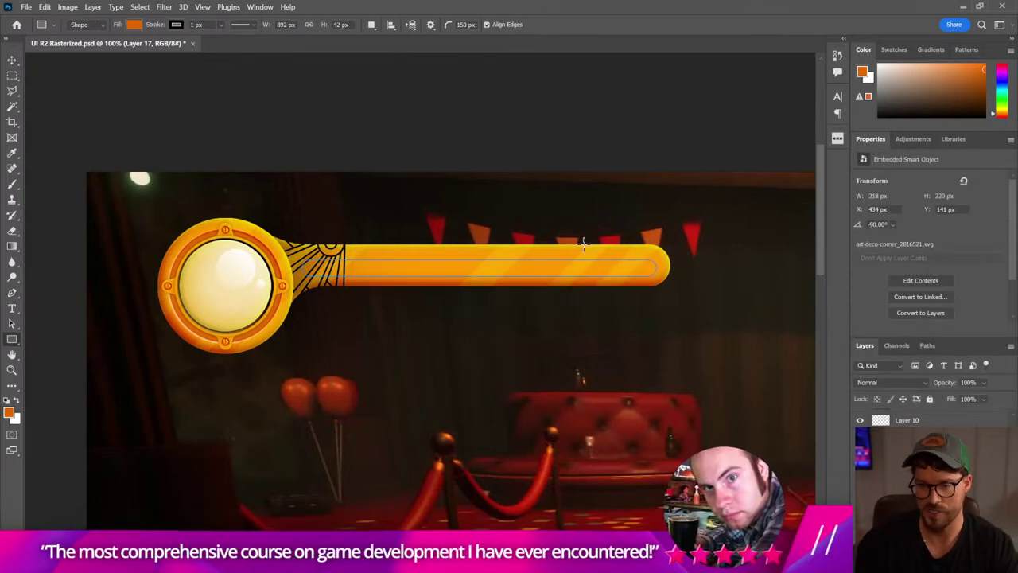
left_click(134, 25)
left_click(156, 86)
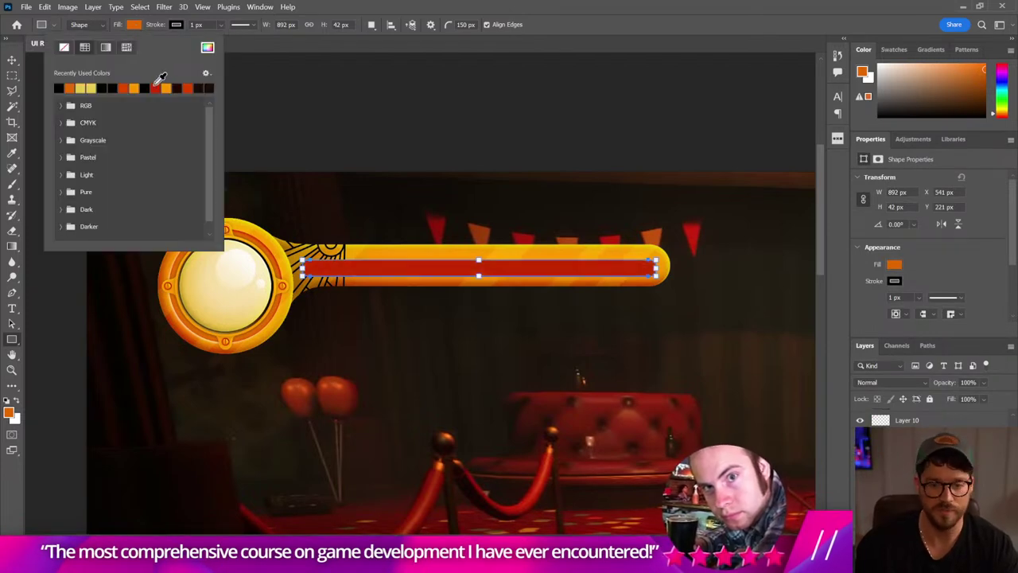
left_click(12, 60)
left_click_drag(447, 162, 447, 156)
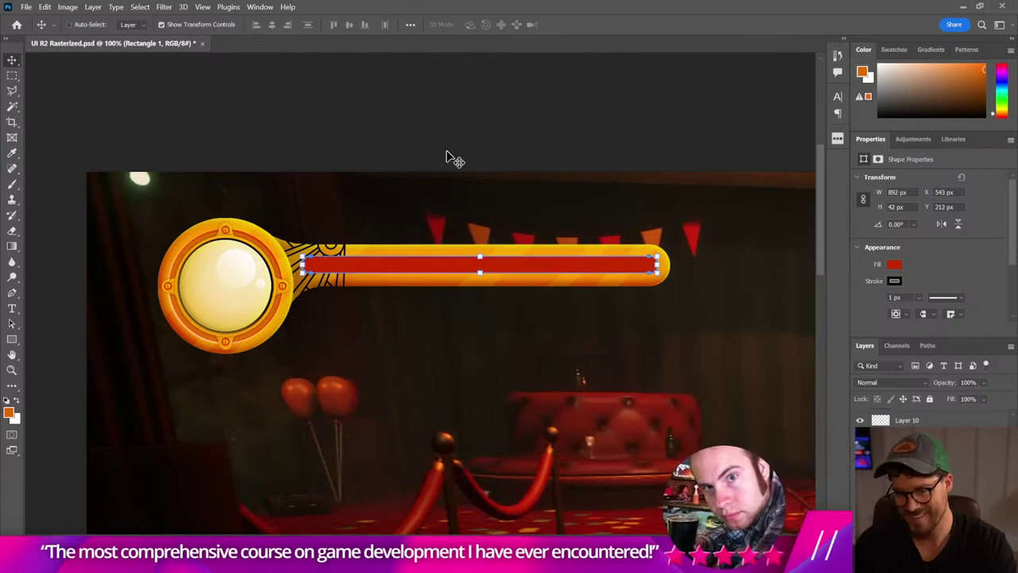
left_click(304, 147)
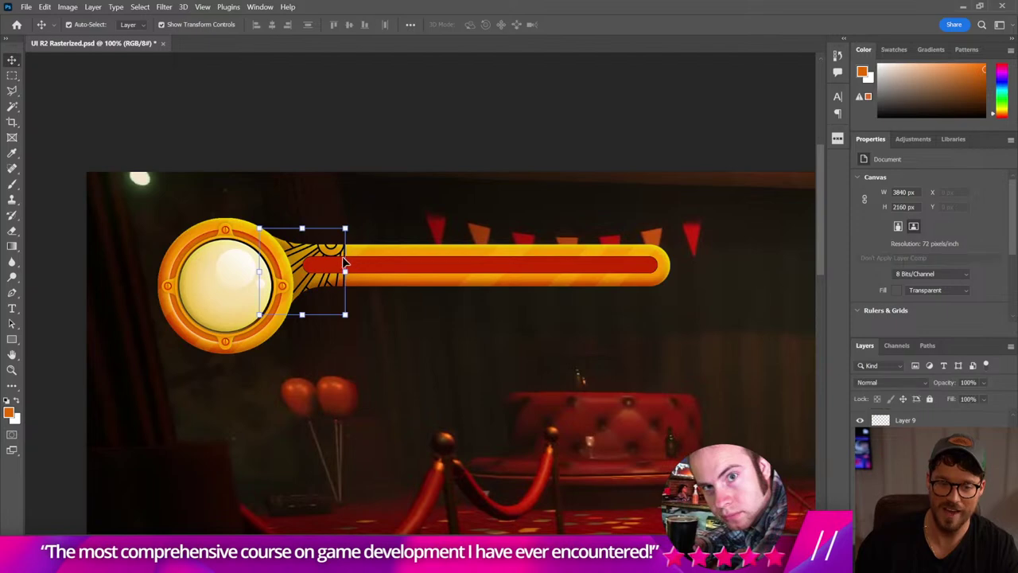
- Duplicate the art-deco ornament, flip the copy horizontally and slide it along the bar
left_click_drag(350, 259, 380, 259)
left_click(45, 6)
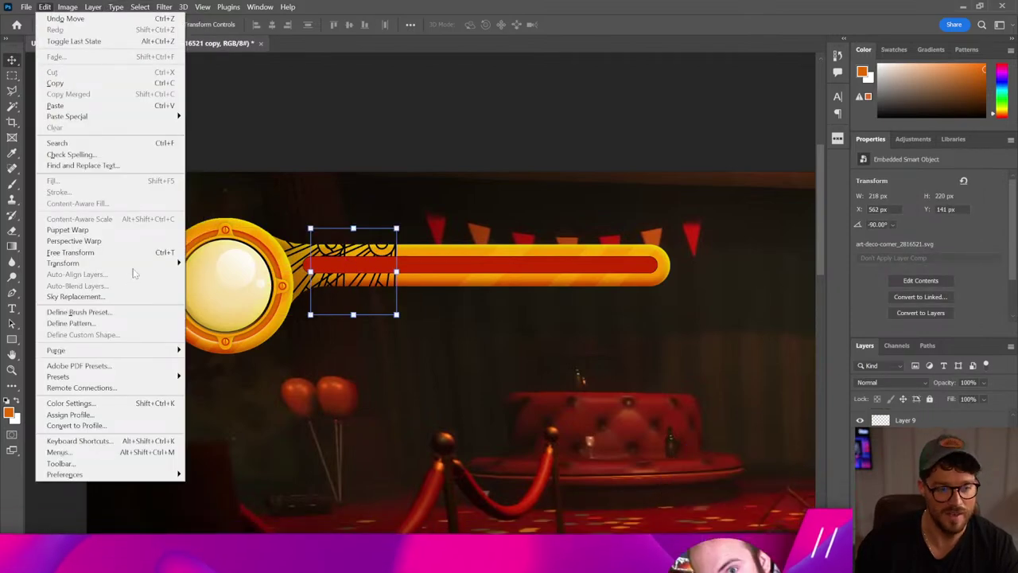
left_click(284, 466)
left_click_drag(393, 407, 426, 408)
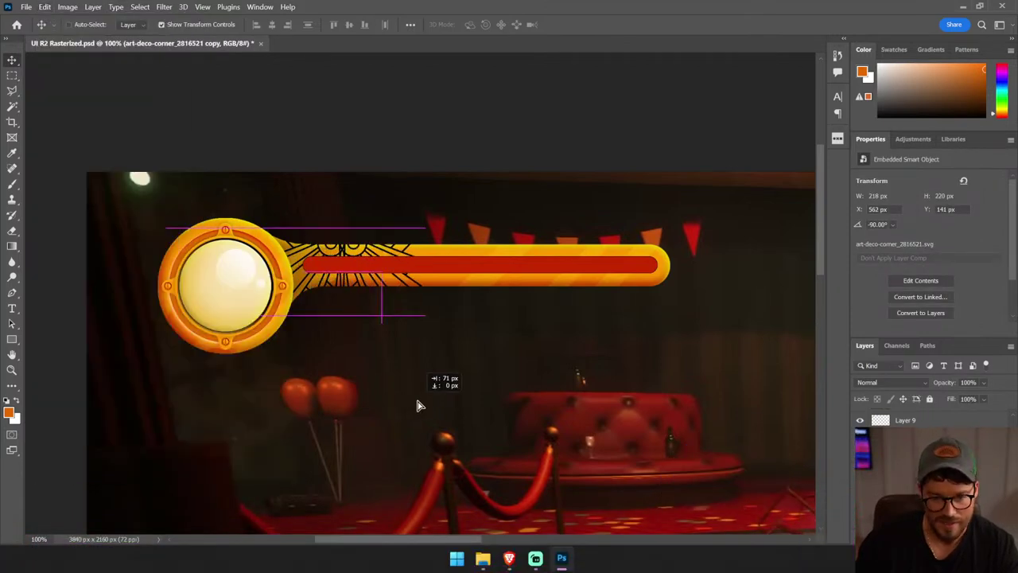
key("Left")
key("Left")
key("Left")
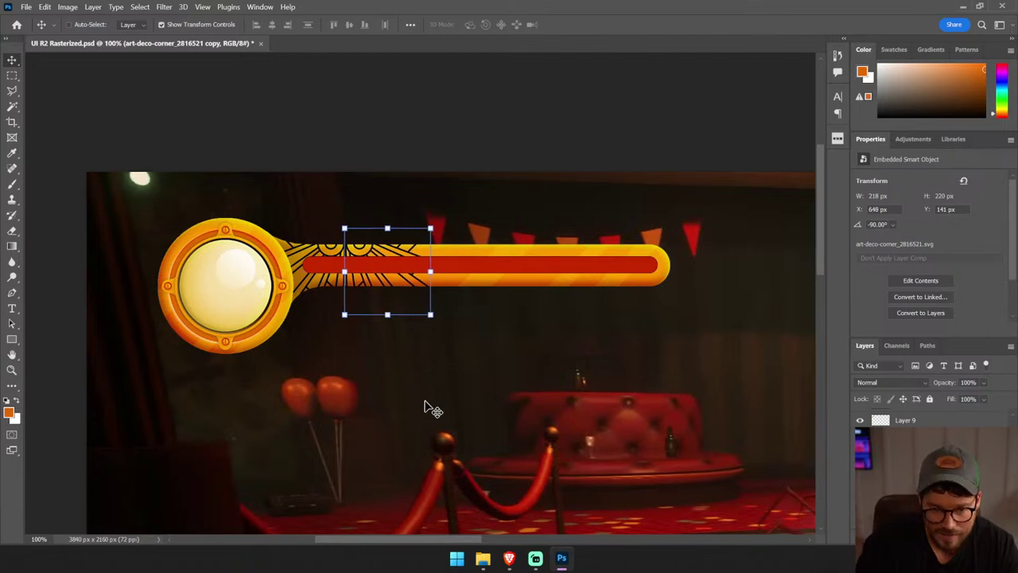
key("Left")
key("Left")
key("Left")
key("Left")
- Mirror the copy again and position it on the bar's right end, then fit the view
key("ctrl+e")
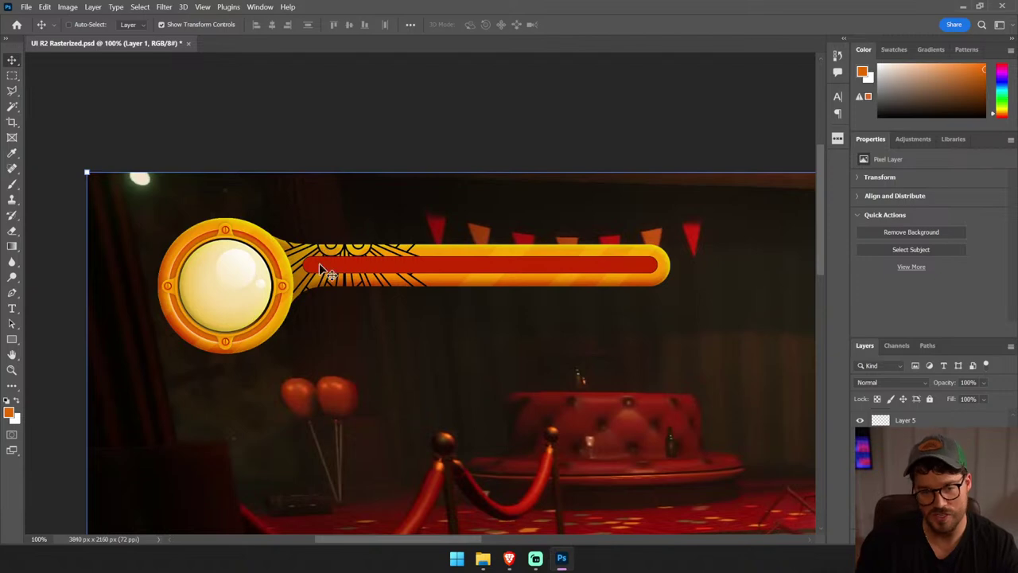
scroll(342, 273, "up", 5)
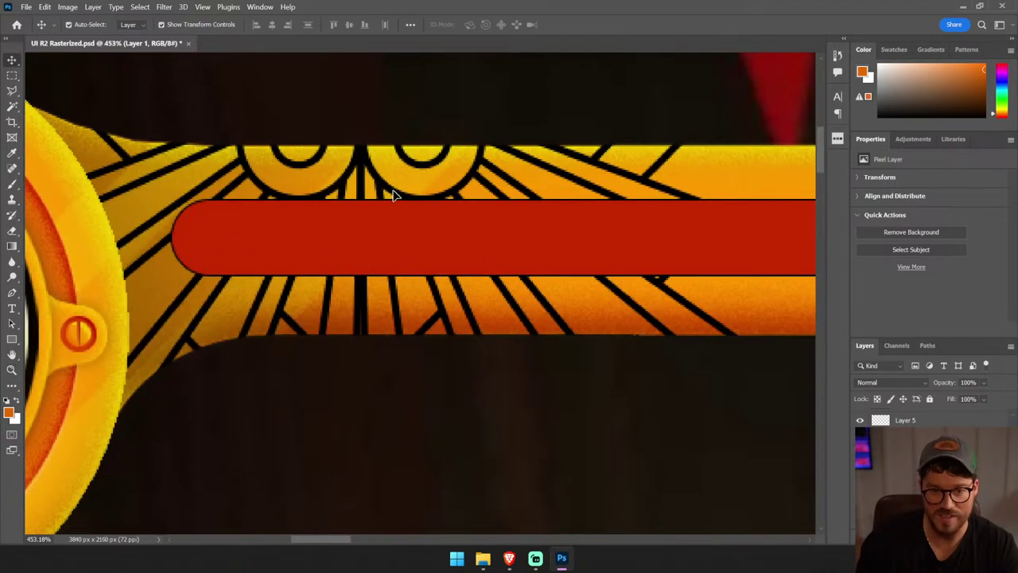
key("ctrl+z")
key("Left")
key("Left")
key("Left")
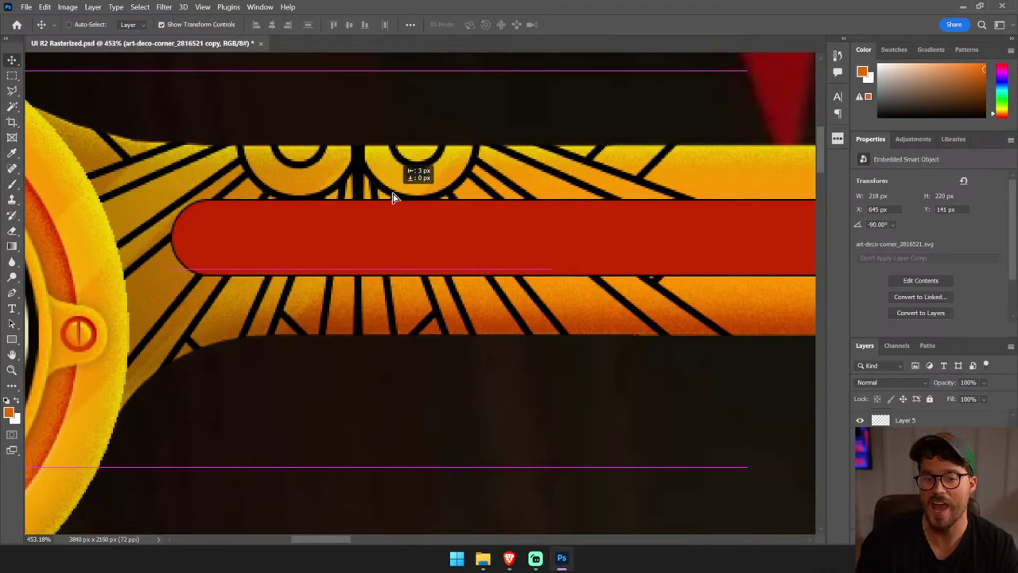
key("Right")
key("Right")
key("Right")
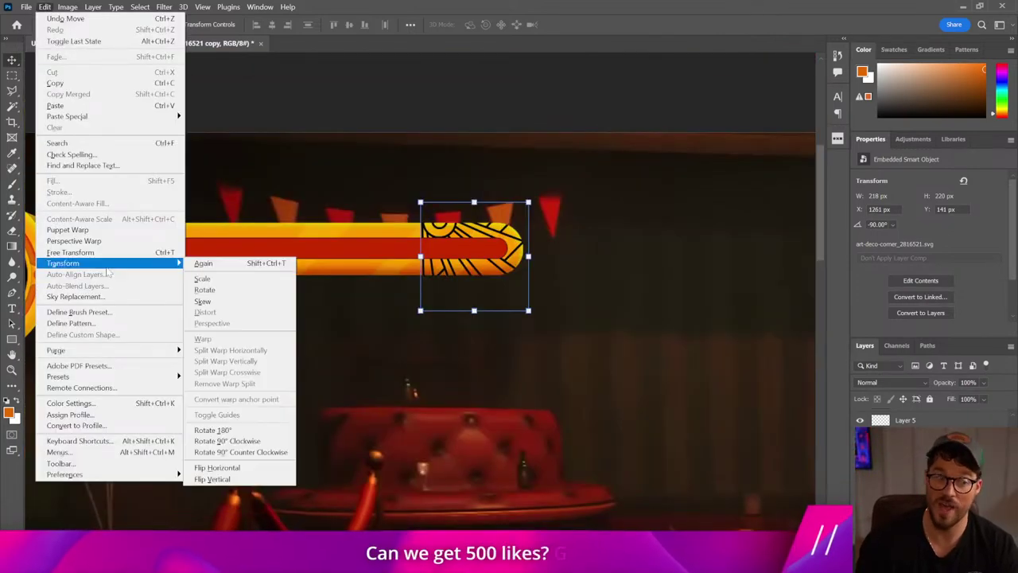
left_click(272, 478)
mouse_move(644, 225)
left_mouse_down()
mouse_move(646, 186)
mouse_move(646, 222)
left_mouse_up()
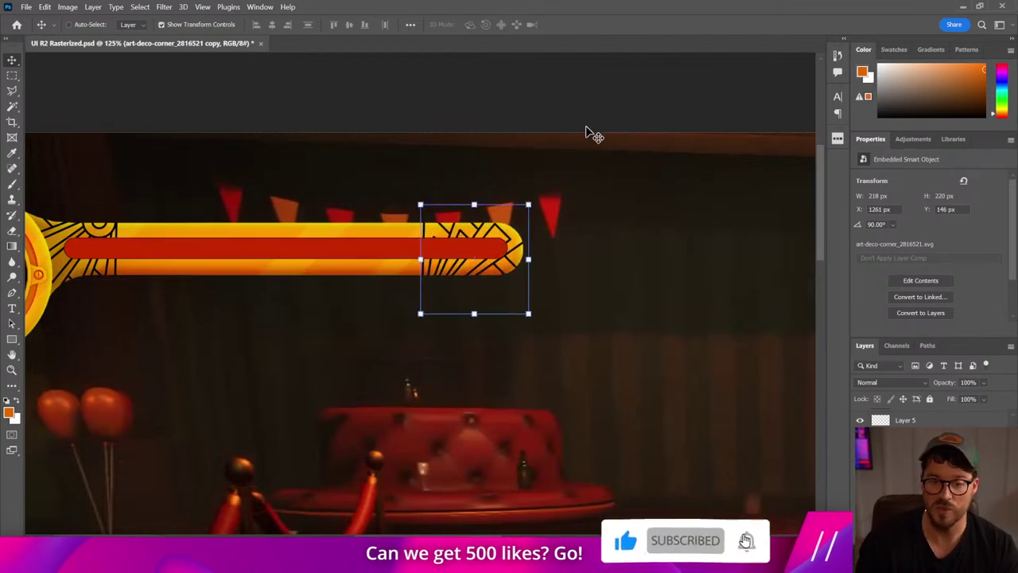
left_click(586, 132)
key("ctrl+0")
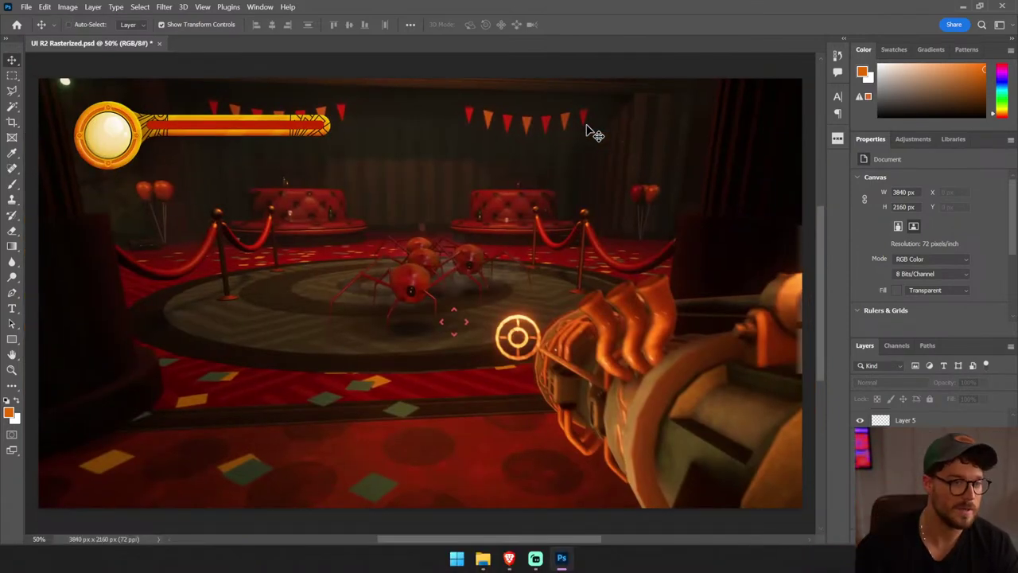
- Remove the outline stroke from the red fill bar
left_click(278, 129)
scroll(336, 106, "up", 3)
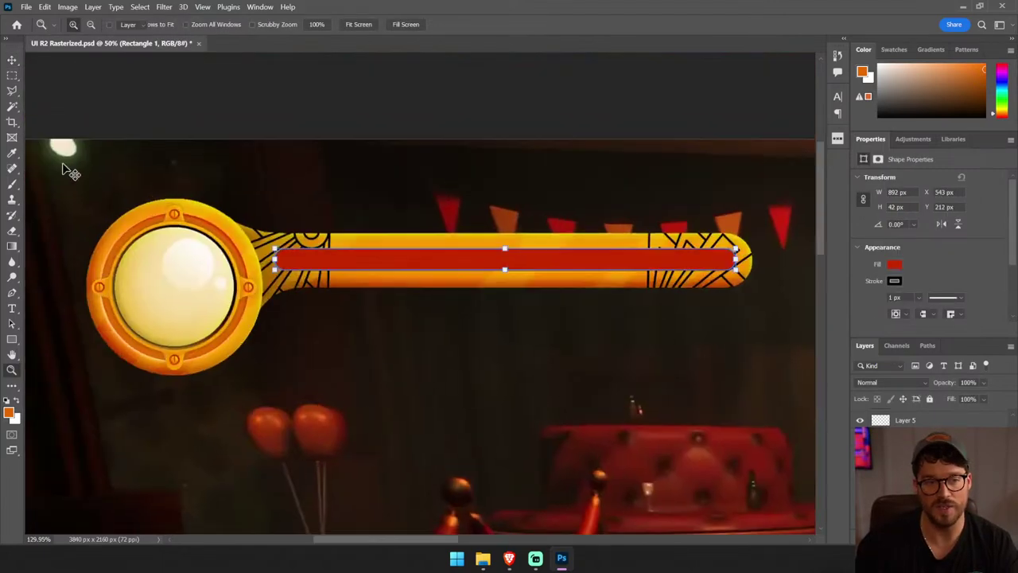
left_click(10, 340)
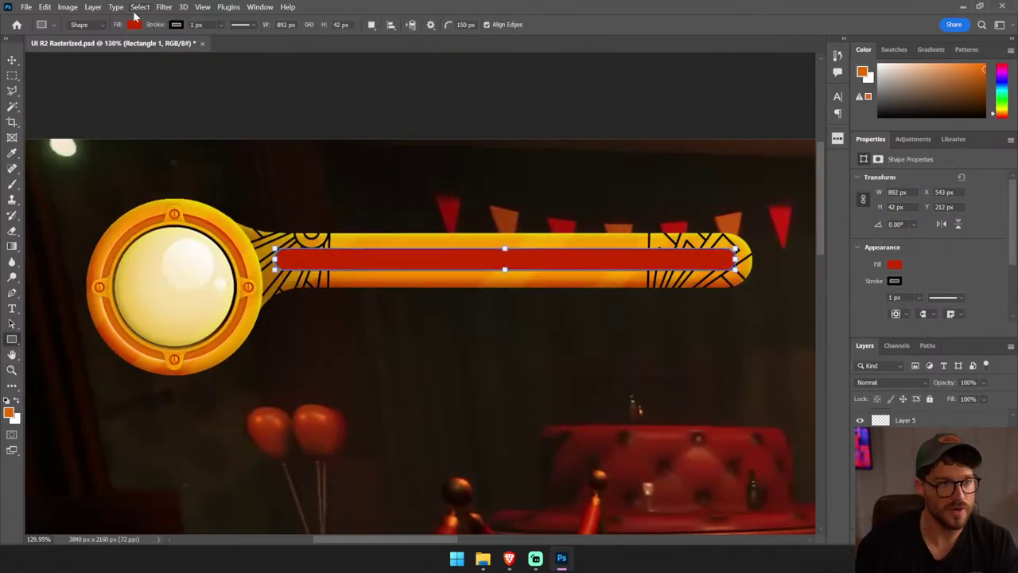
left_click(173, 28)
left_click(104, 46)
key("v")
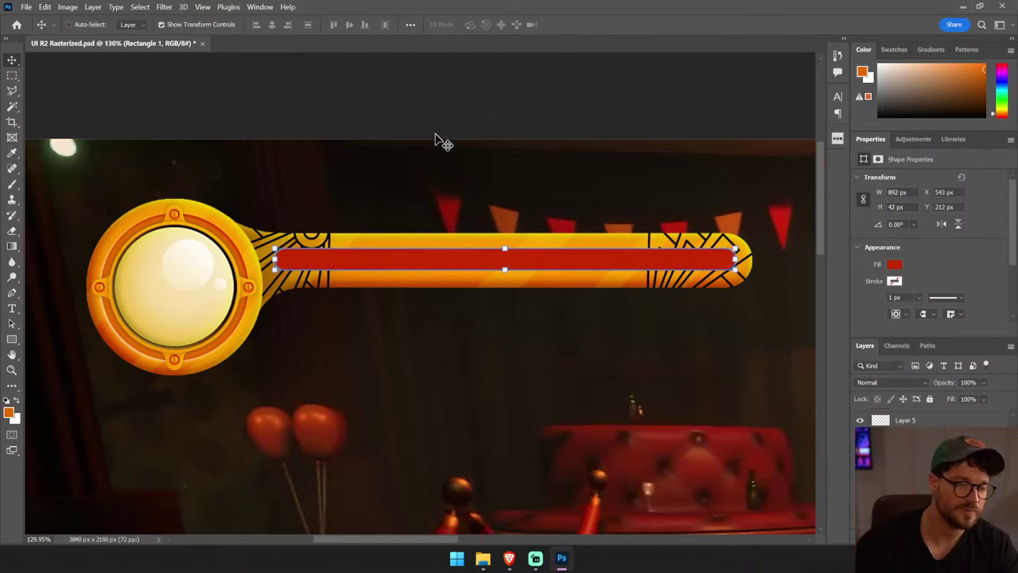
- Compare the last edit, review the inner shadow unchanged, and slide the red bar left
key("ctrl+z")
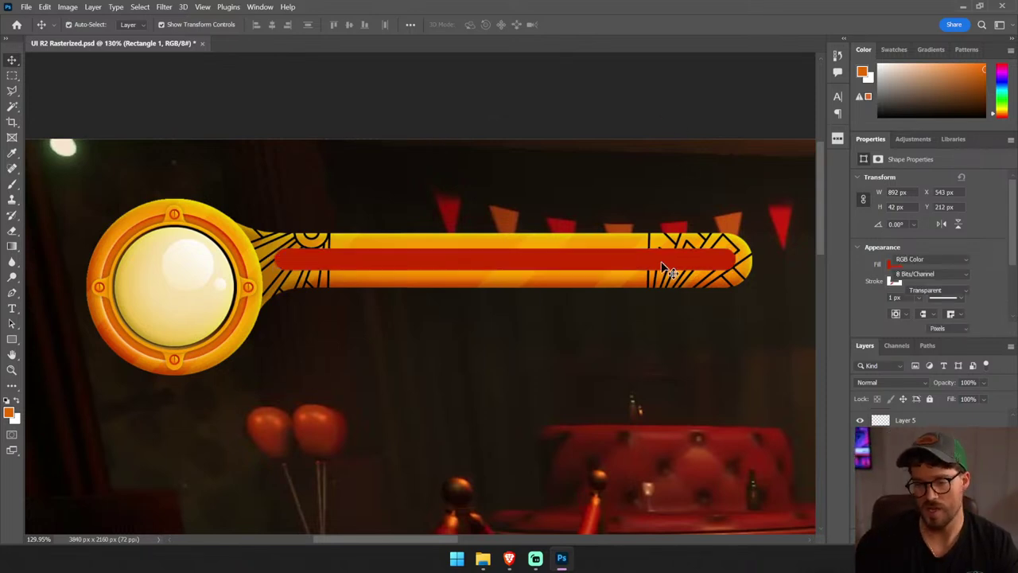
key("ctrl+shift+z")
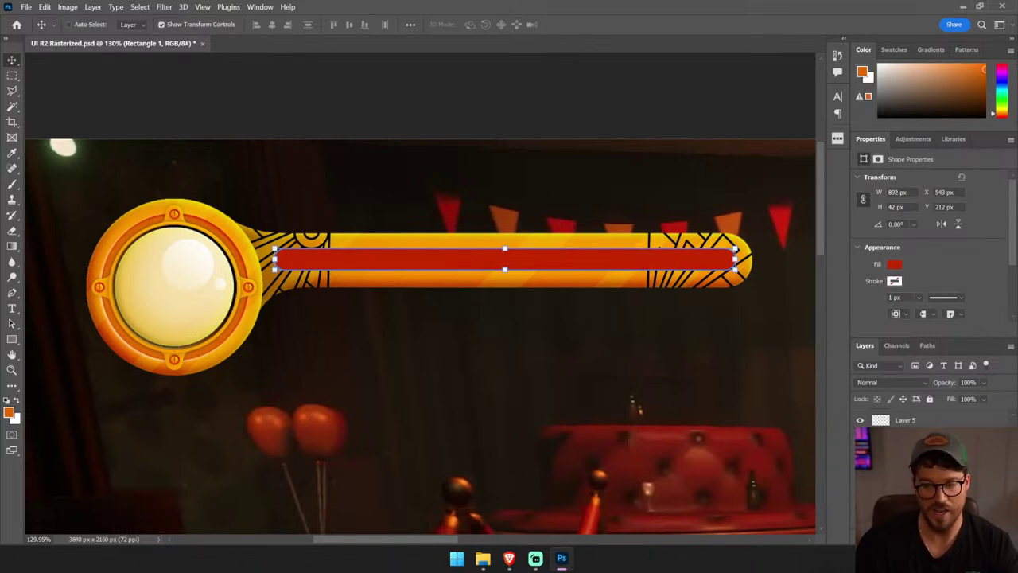
double_click(866, 532)
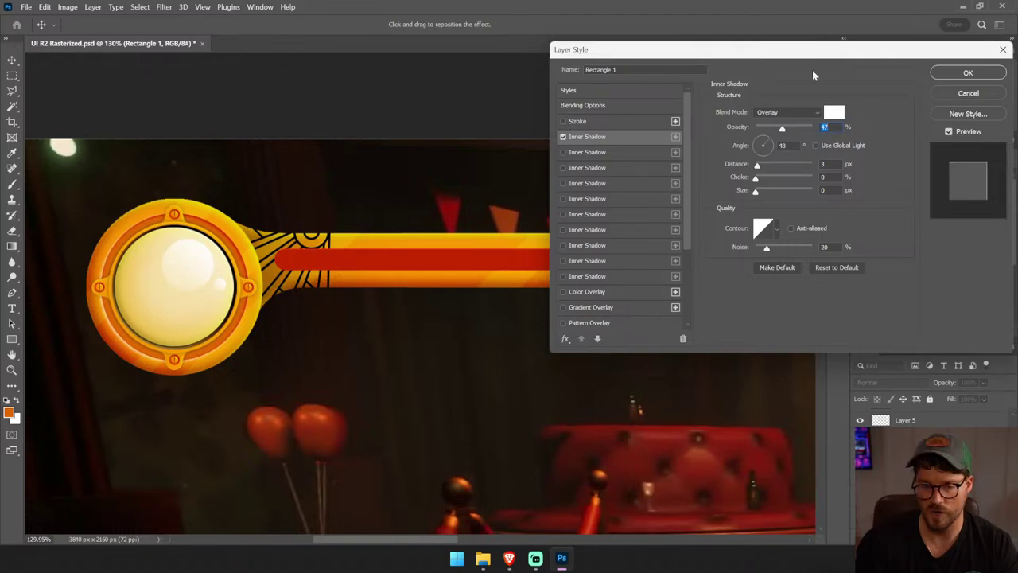
mouse_move(810, 62)
left_mouse_down()
mouse_move(824, 74)
mouse_move(628, 109)
left_mouse_up()
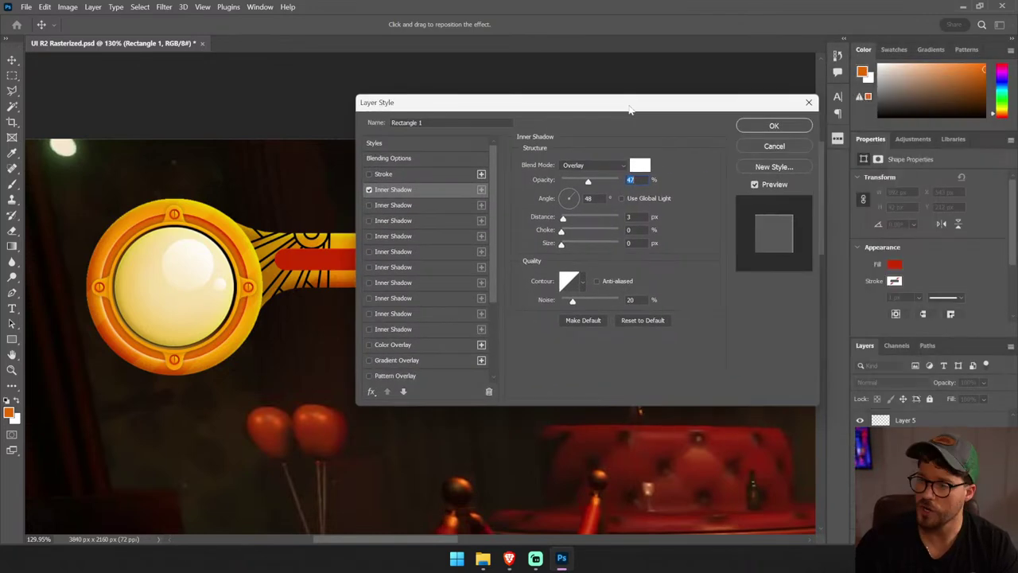
left_click(764, 147)
mouse_move(750, 152)
left_mouse_down()
mouse_move(467, 163)
mouse_move(365, 156)
left_mouse_up()
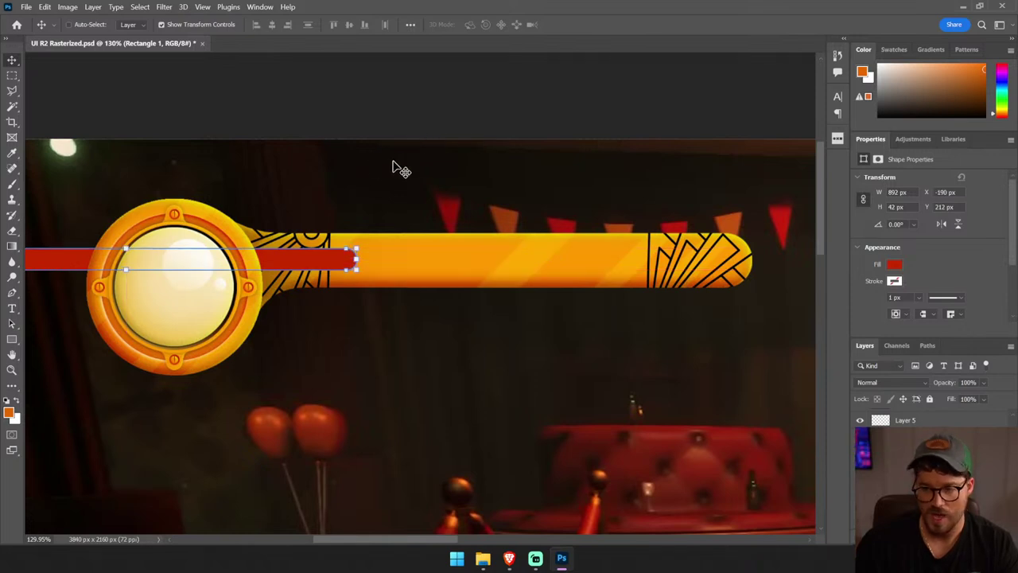
- Undo the move so the red bar spans the track, then duplicate it as Rectangle 1 copy
key("ctrl+z")
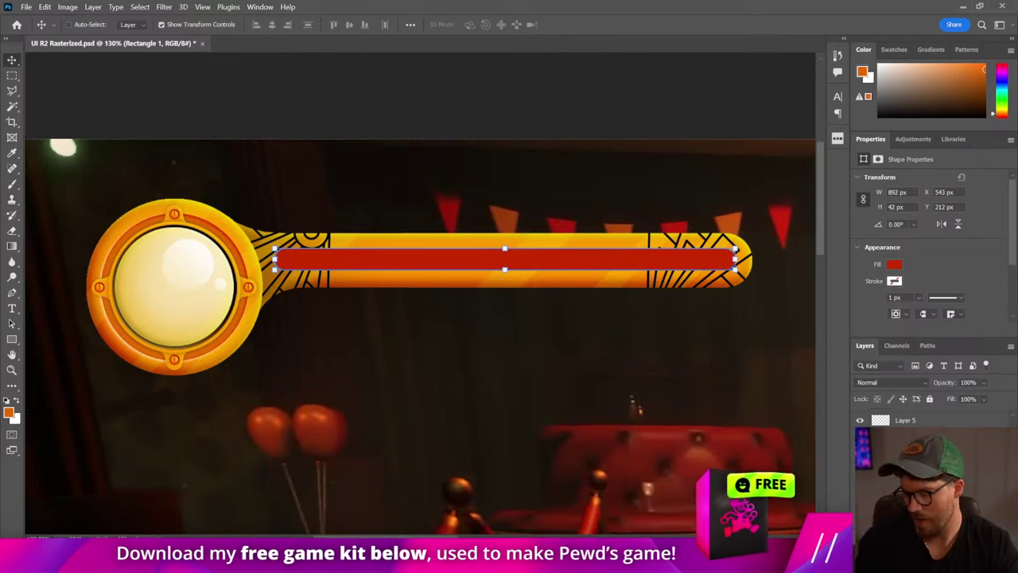
key("ctrl+j")
key("u")
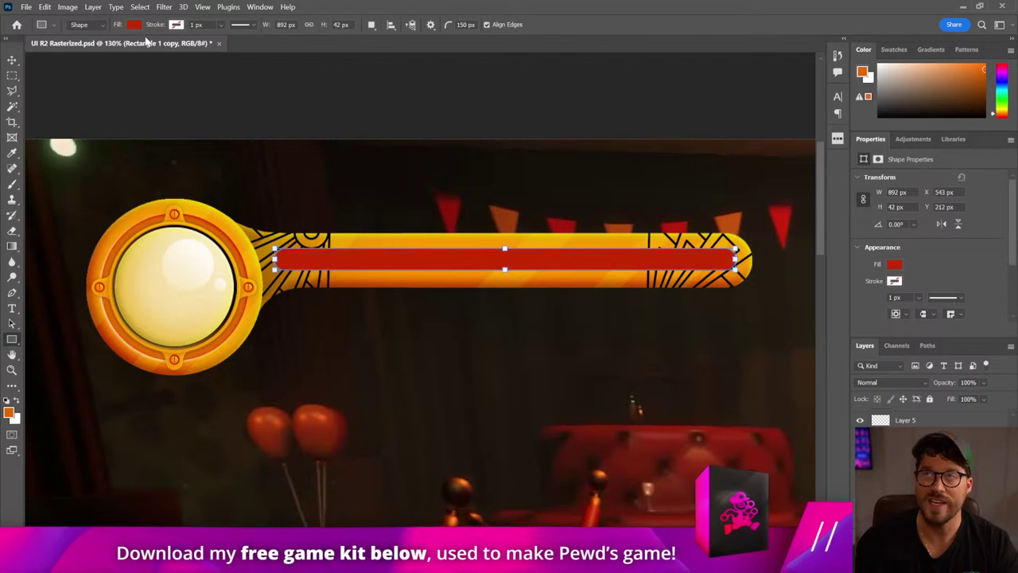
left_click(11, 61)
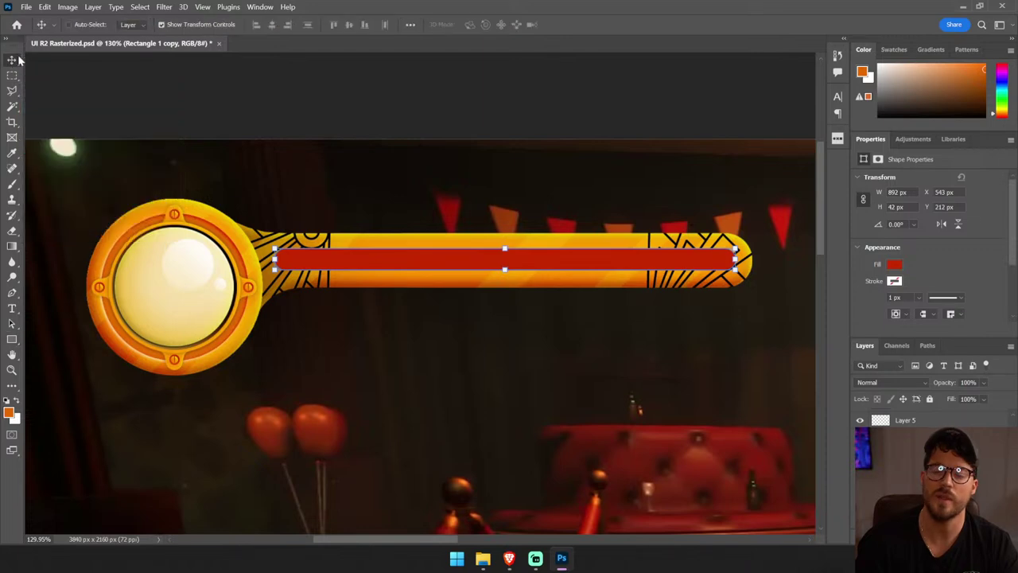
- Open Blending Options for Rectangle 1 copy and enable a second black Overlay inner shadow
right_click(910, 414)
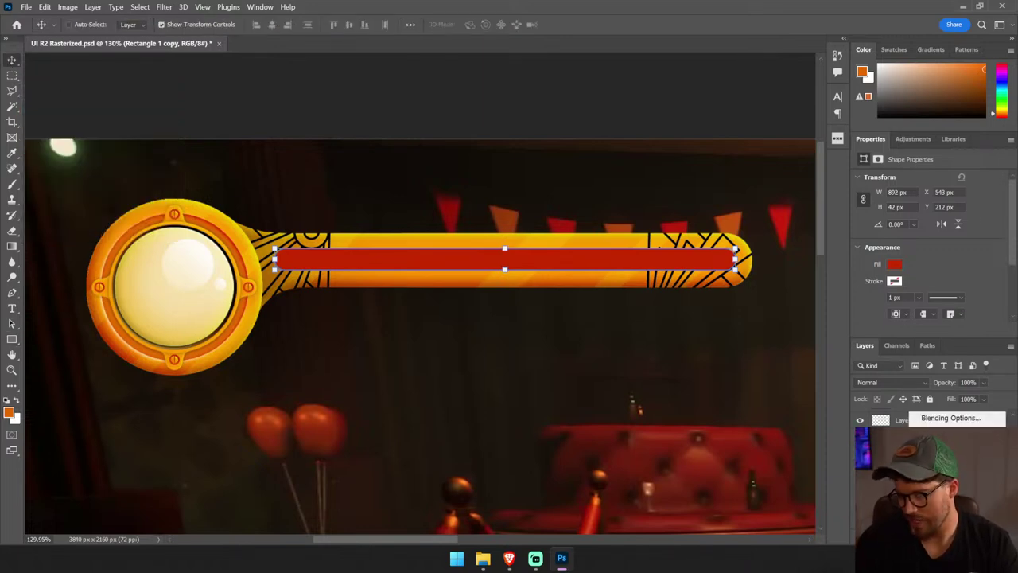
left_click(950, 417)
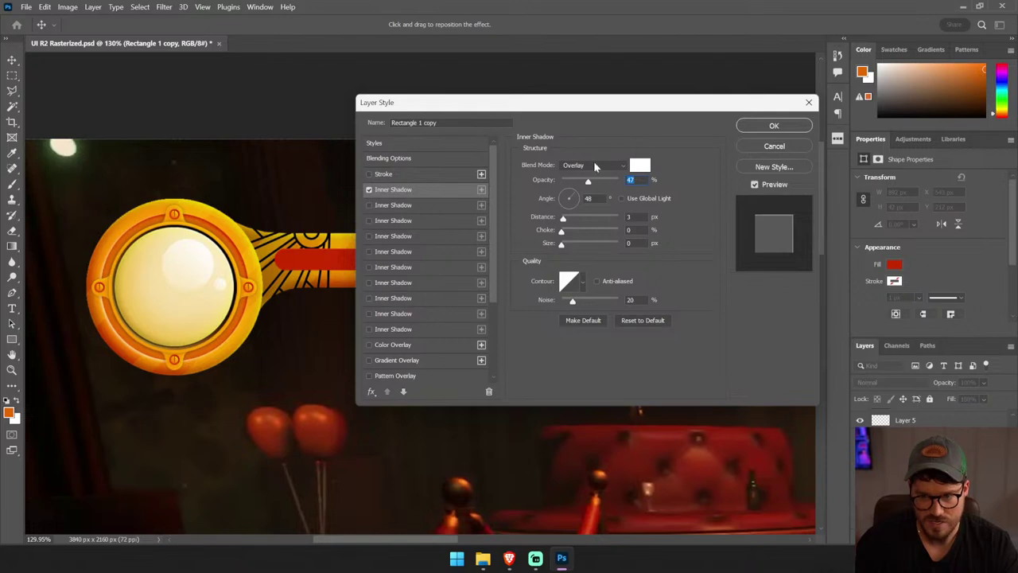
left_click_drag(556, 101, 1017, 76)
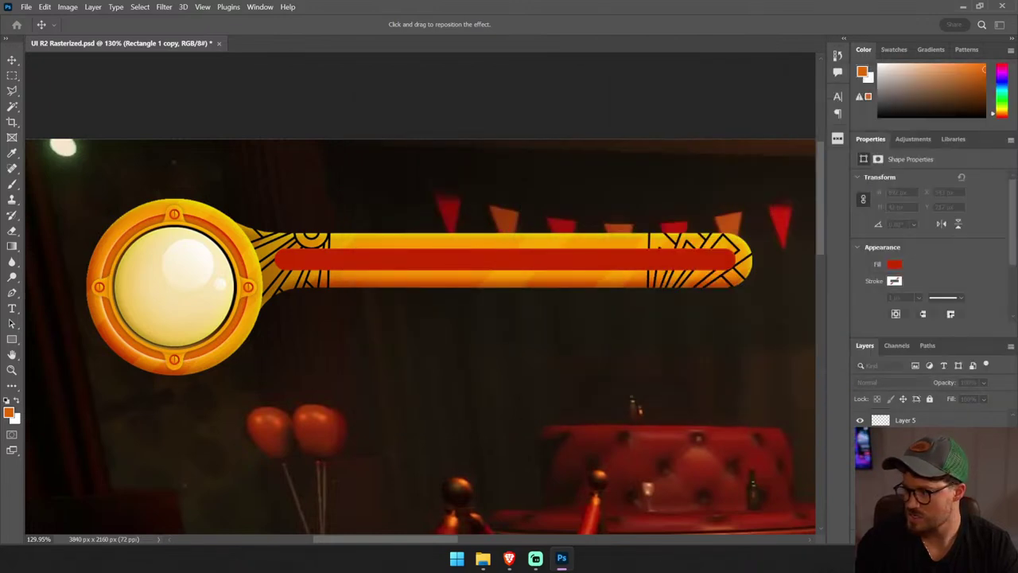
key("Return")
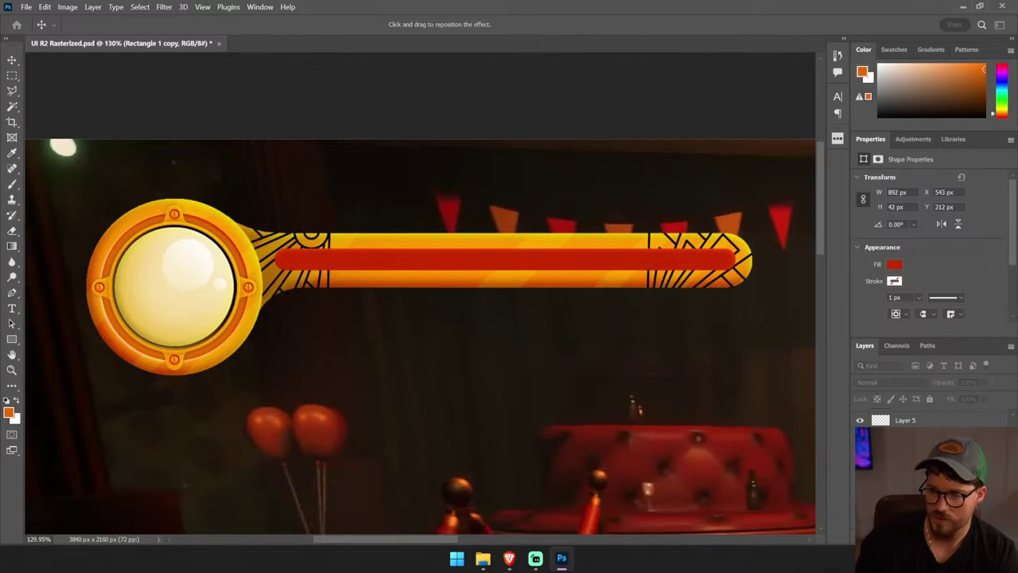
key("Tab")
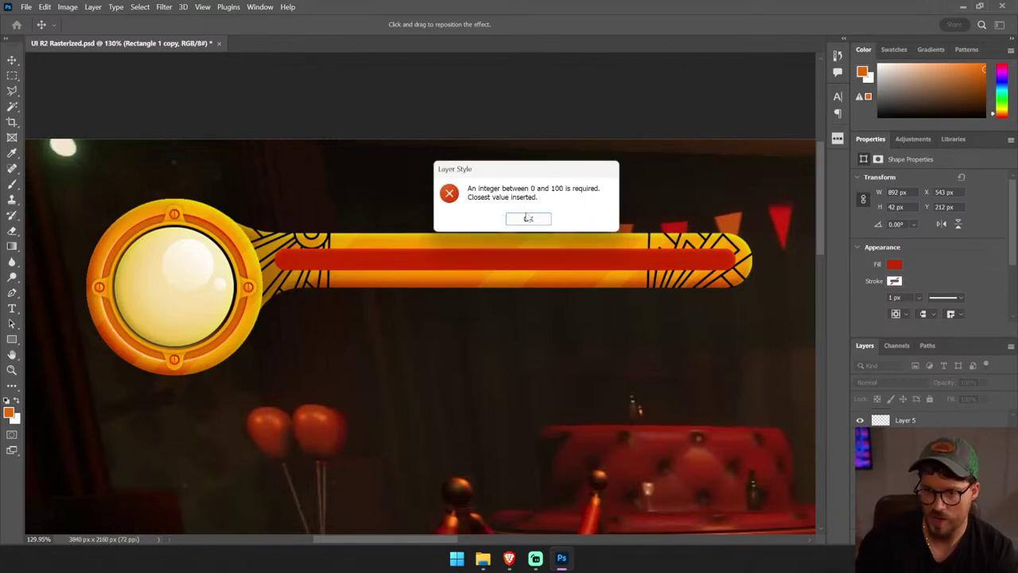
left_click(525, 217)
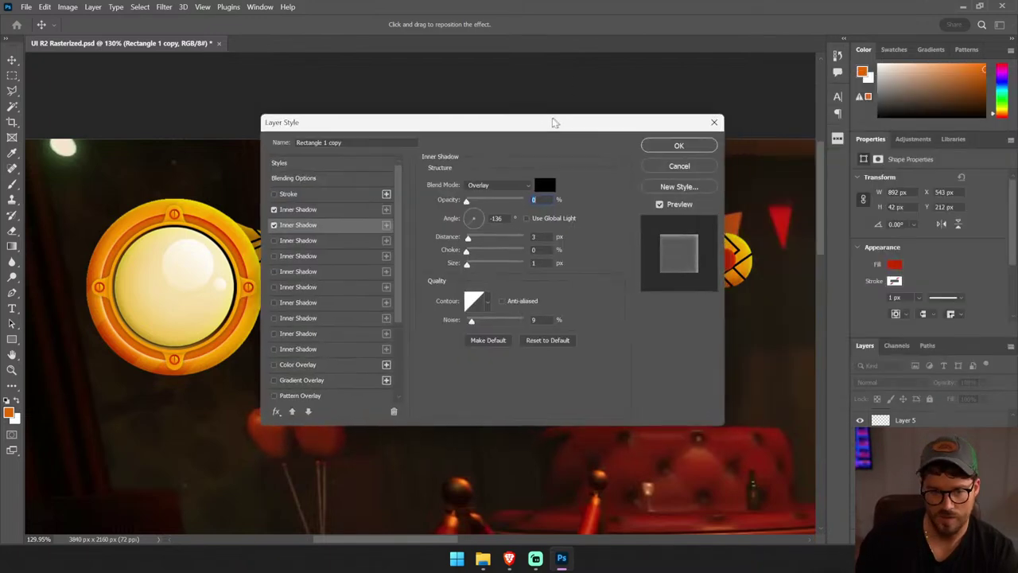
- Tune the second inner shadow to a -135° angle, 13 px size and full opacity
left_click_drag(551, 121, 745, 75)
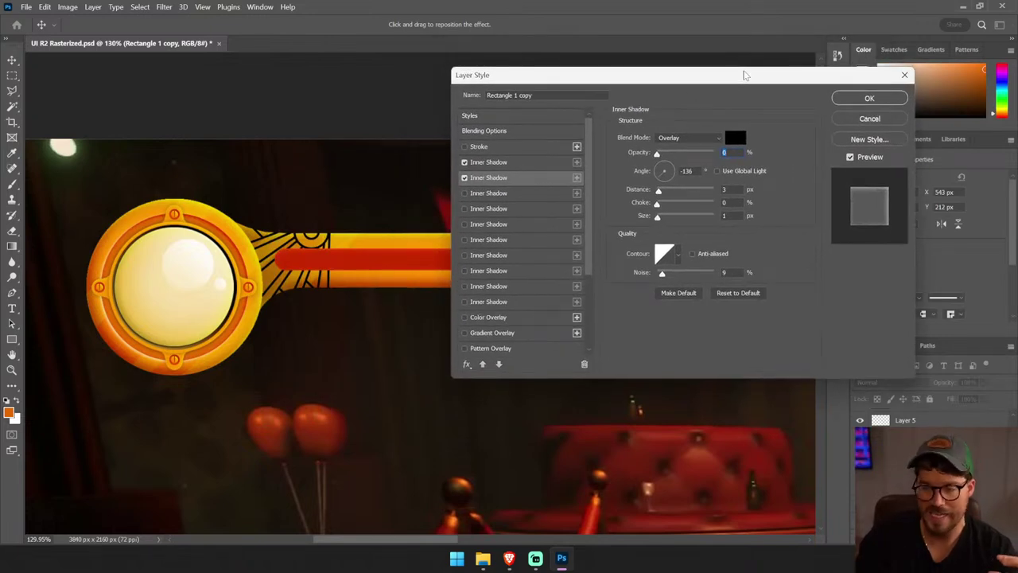
key("Tab")
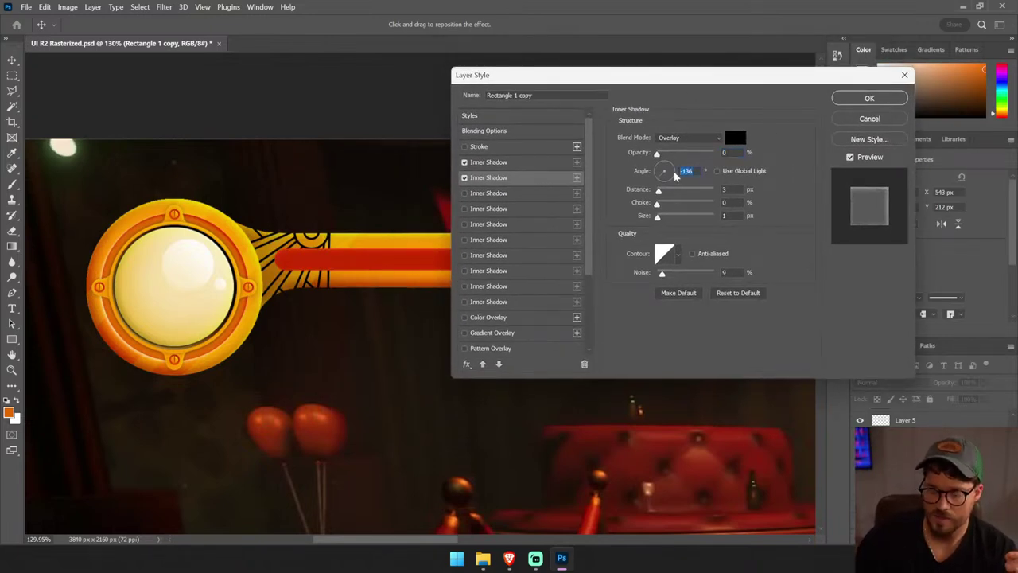
type("135")
left_click_drag(657, 153, 699, 153)
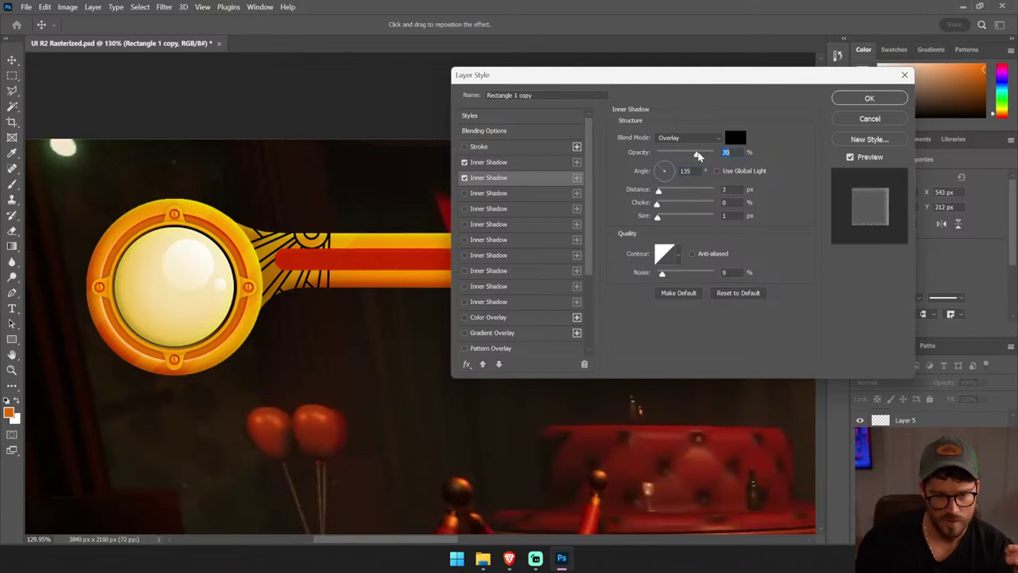
left_click(656, 183)
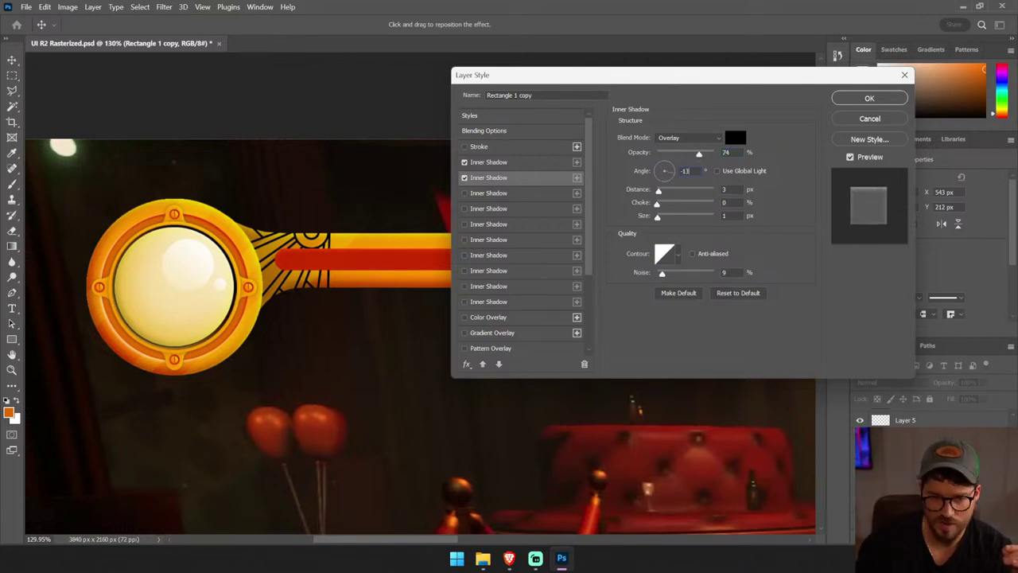
left_click(660, 175)
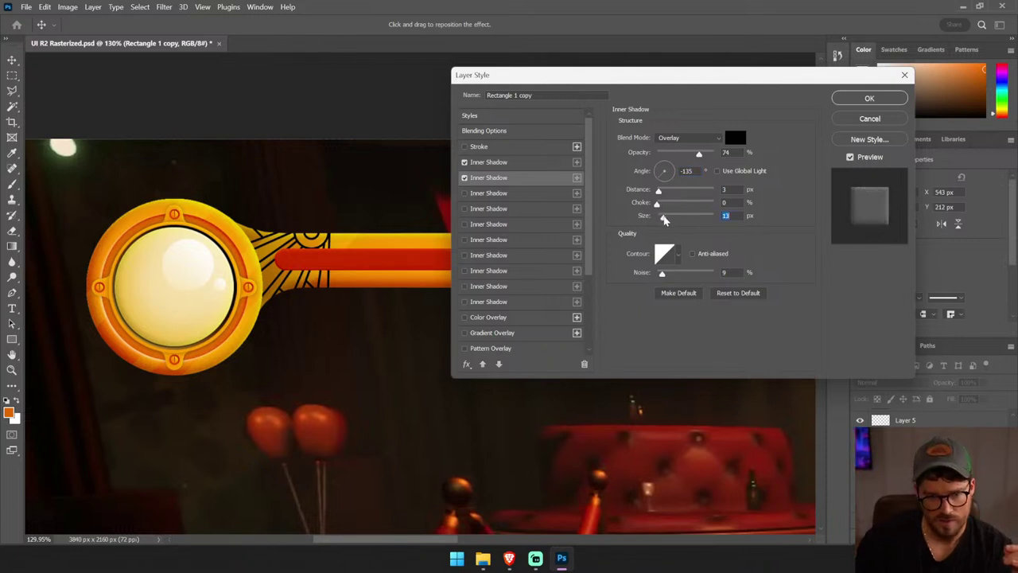
left_click_drag(656, 216, 663, 216)
left_click_drag(699, 153, 708, 154)
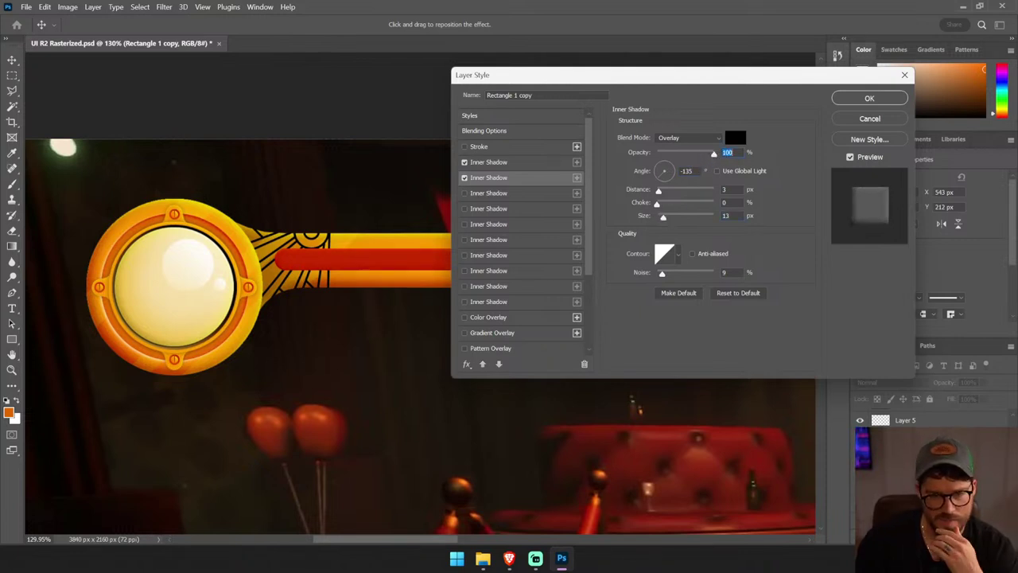
- Enable the third inner shadow, shrink its size from 90 to 38 px and rotate its angle
left_click(507, 194)
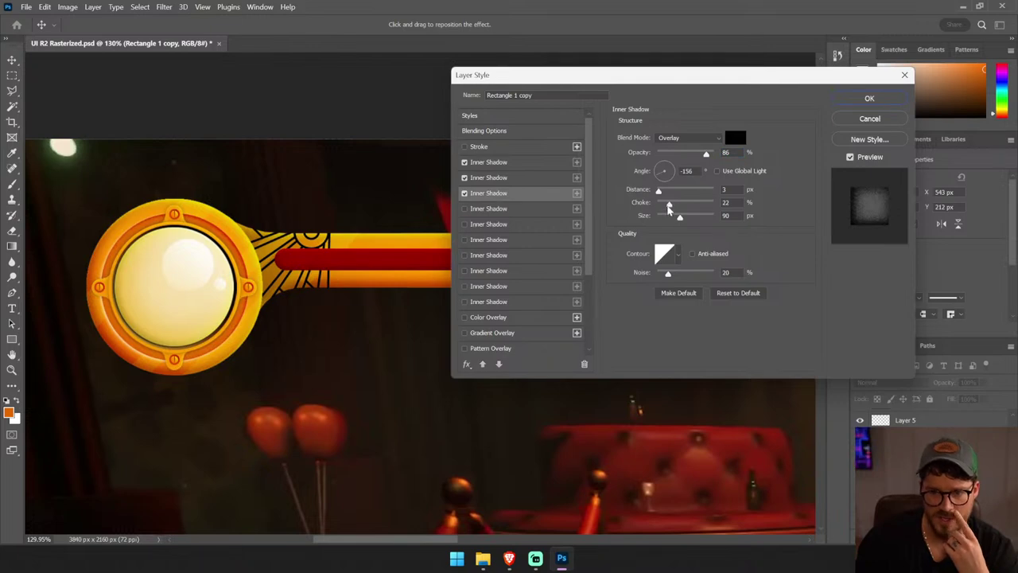
left_click_drag(679, 217, 668, 216)
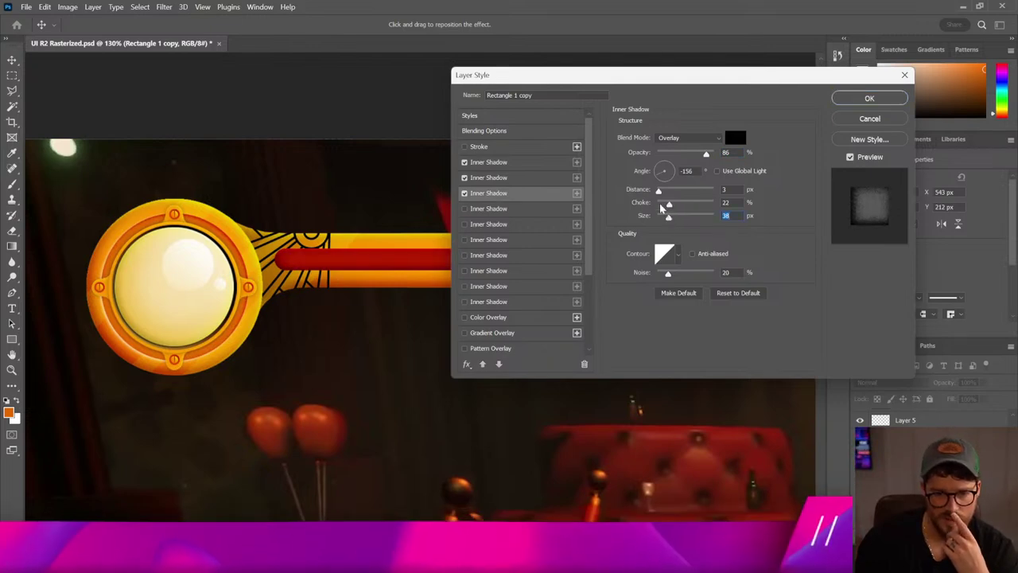
left_click_drag(668, 180, 658, 181)
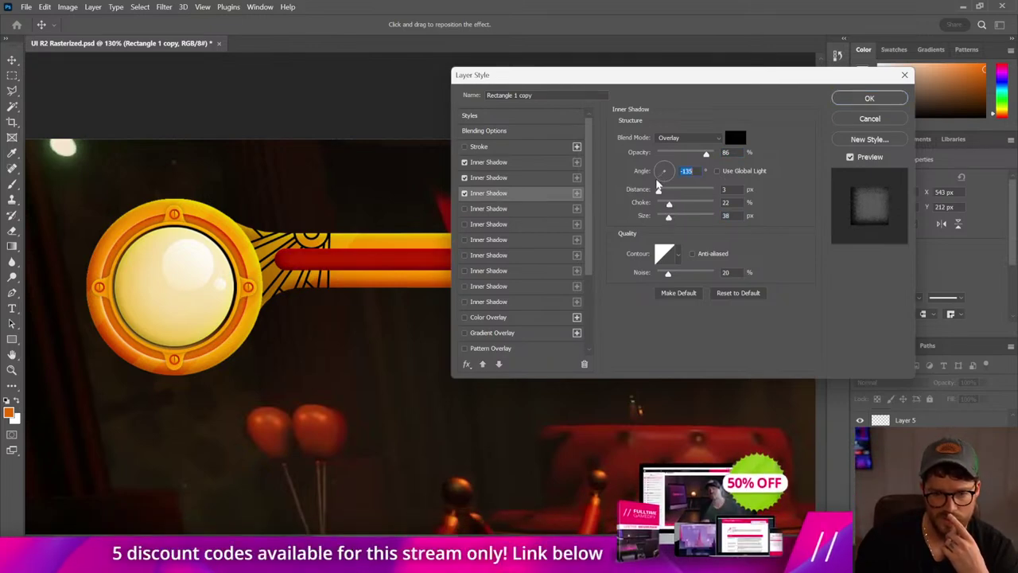
mouse_move(606, 82)
left_mouse_down()
mouse_move(789, 35)
mouse_move(761, 53)
left_mouse_up()
left_click(662, 134)
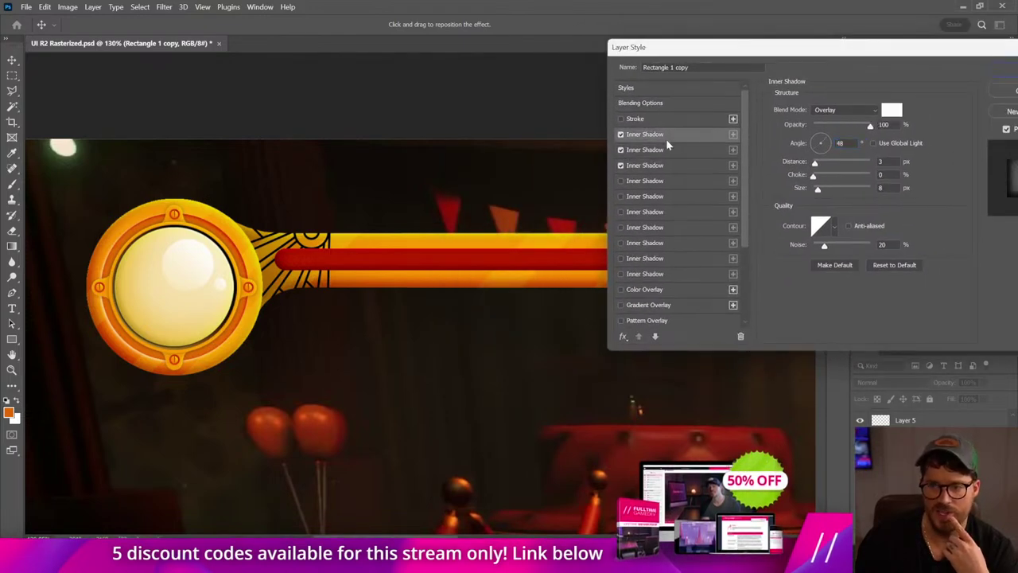
- Add a fourth white Overlay inner shadow (39%, 45°, distance 8, choke 33) and apply the style
left_click(656, 182)
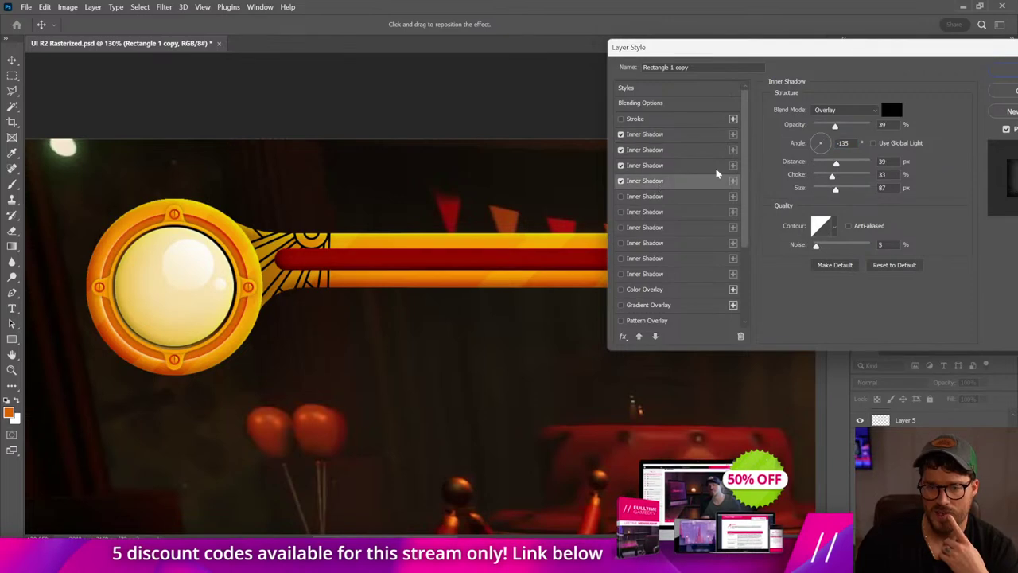
left_click(891, 109)
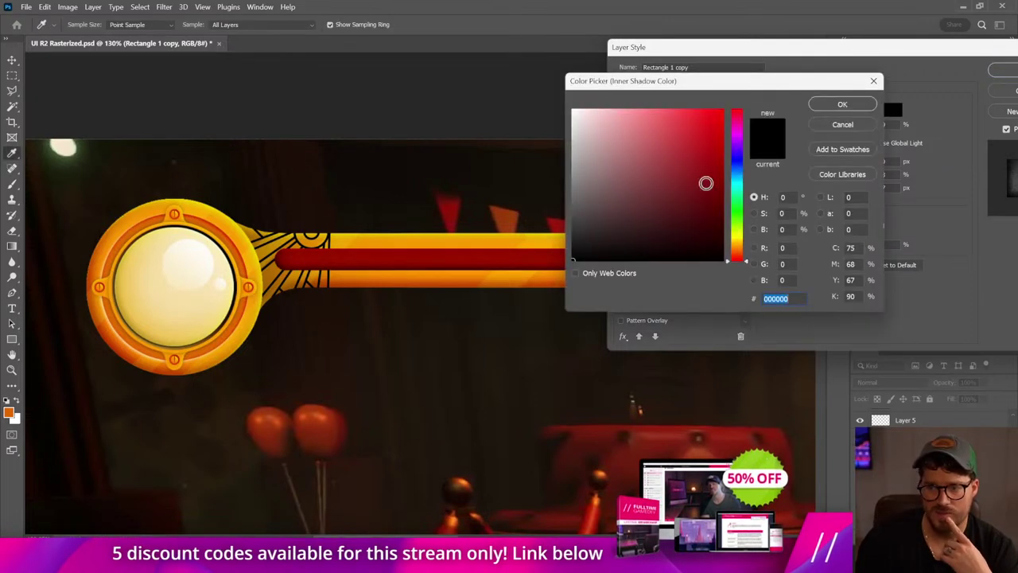
type("ffffff")
left_click(842, 106)
left_click_drag(826, 188, 799, 191)
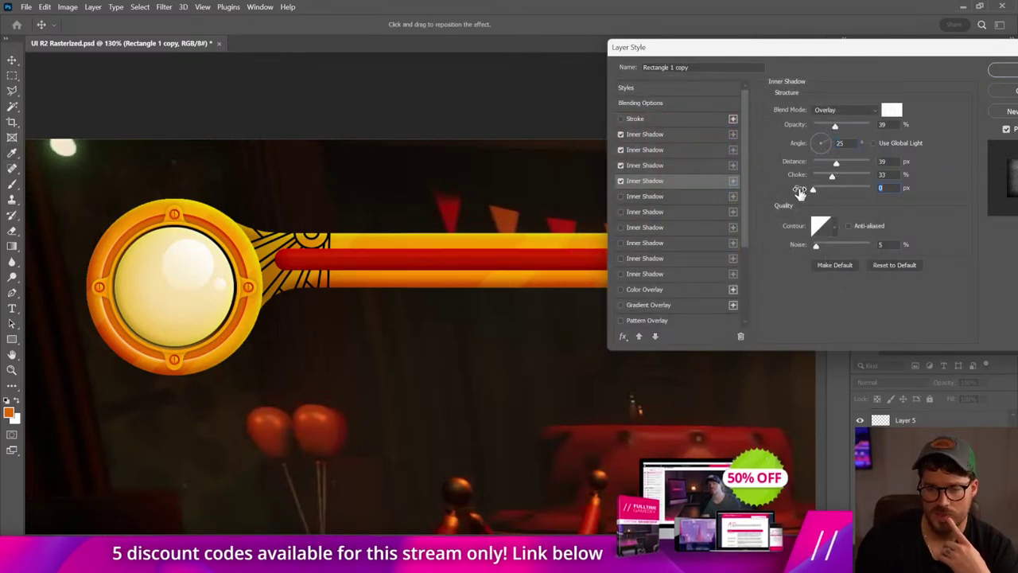
mouse_move(811, 53)
left_mouse_down()
mouse_move(999, 48)
mouse_move(761, 84)
left_mouse_up()
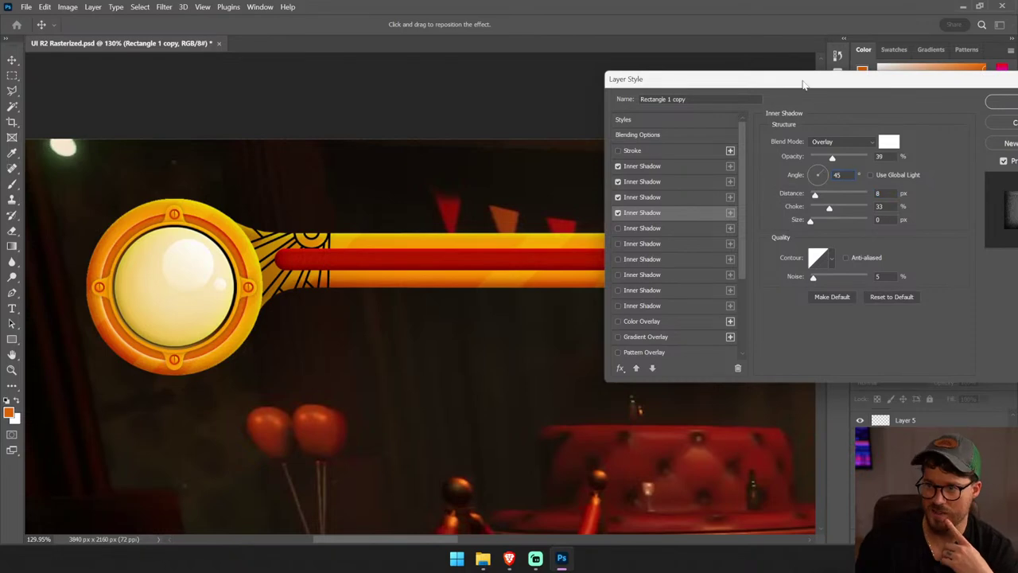
mouse_move(803, 84)
left_mouse_down()
mouse_move(519, 118)
mouse_move(629, 121)
left_mouse_up()
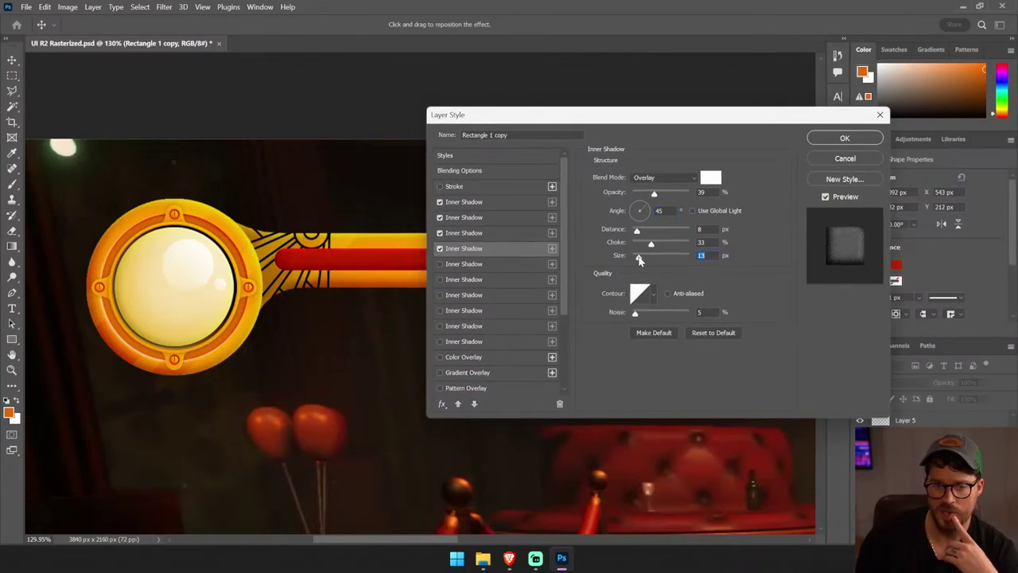
mouse_move(543, 114)
left_mouse_down()
mouse_move(652, 347)
mouse_move(609, 336)
mouse_move(652, 316)
mouse_move(786, 129)
left_mouse_up()
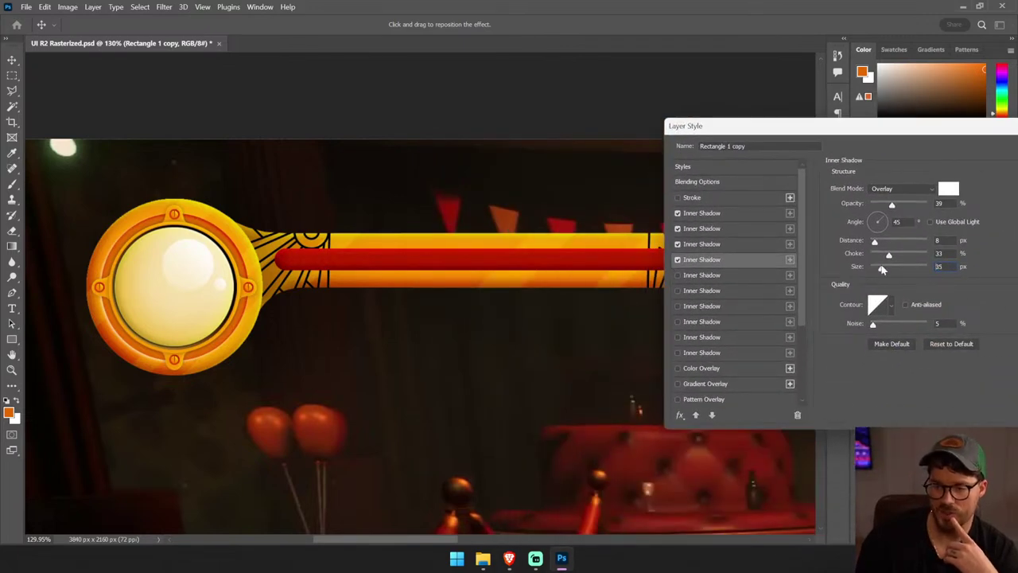
left_click_drag(873, 127, 714, 143)
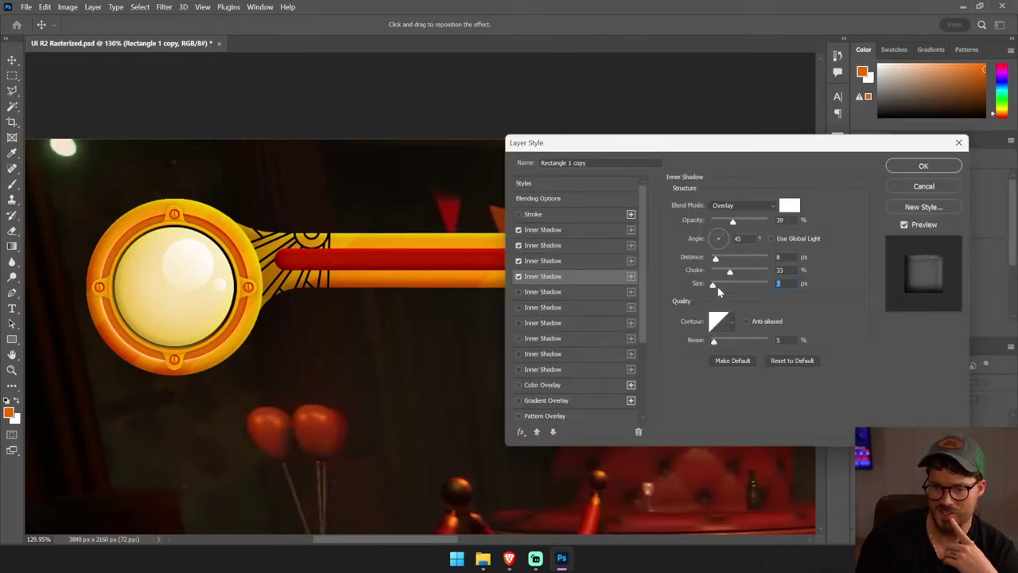
left_click(923, 166)
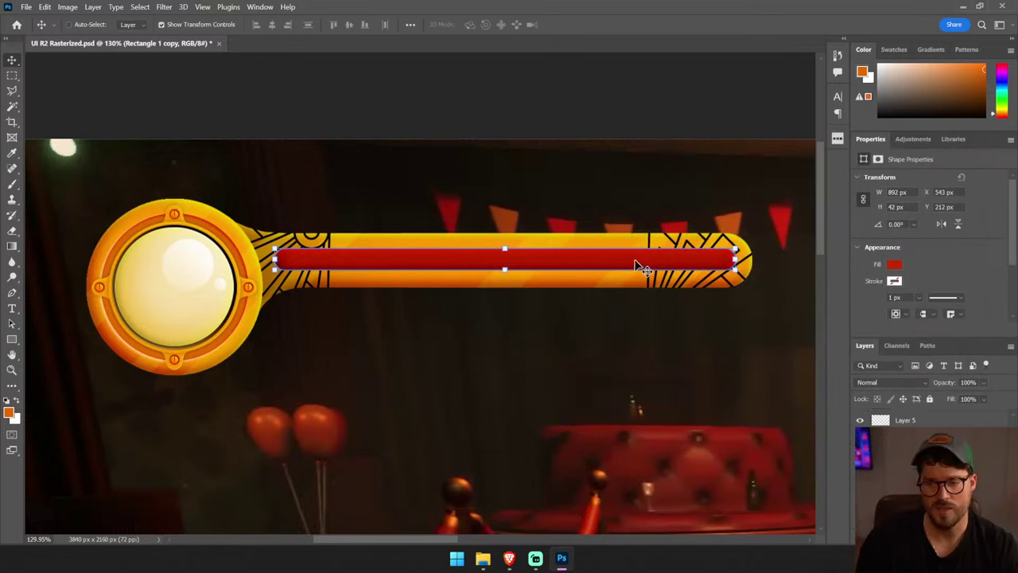
- Draw a thin 857 × 7 px white rectangle strip across the red bar on a new layer
key("m")
left_click(11, 339)
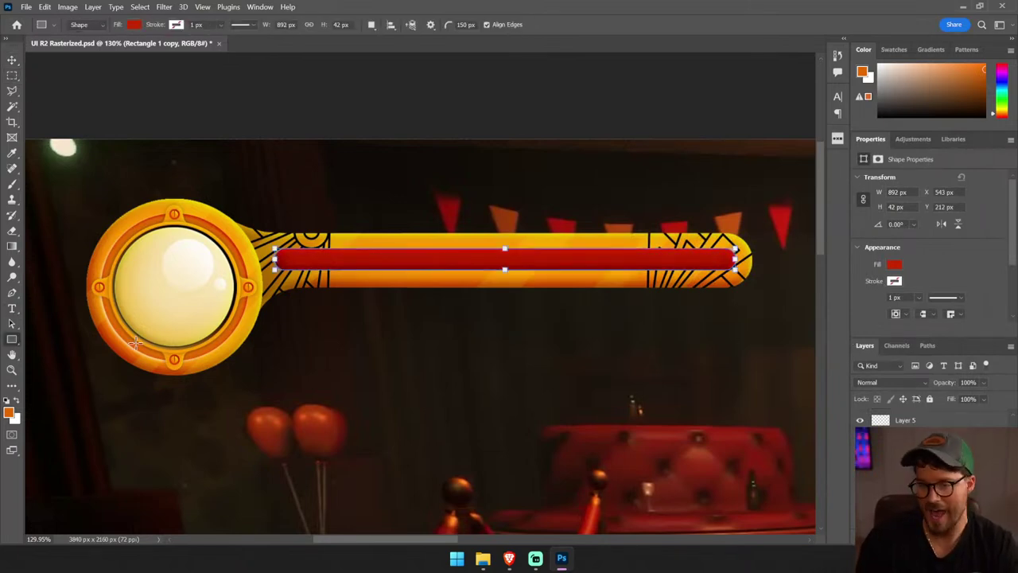
key("ctrl+shift+alt+n")
right_click(937, 445)
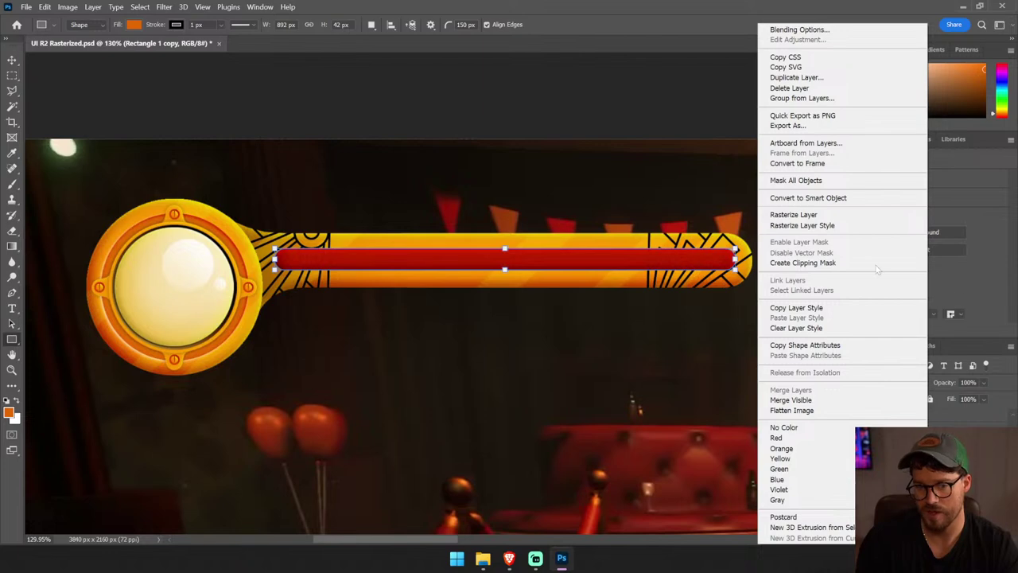
left_click(864, 198)
left_click_drag(285, 253, 726, 253)
left_click(132, 24)
left_click(60, 83)
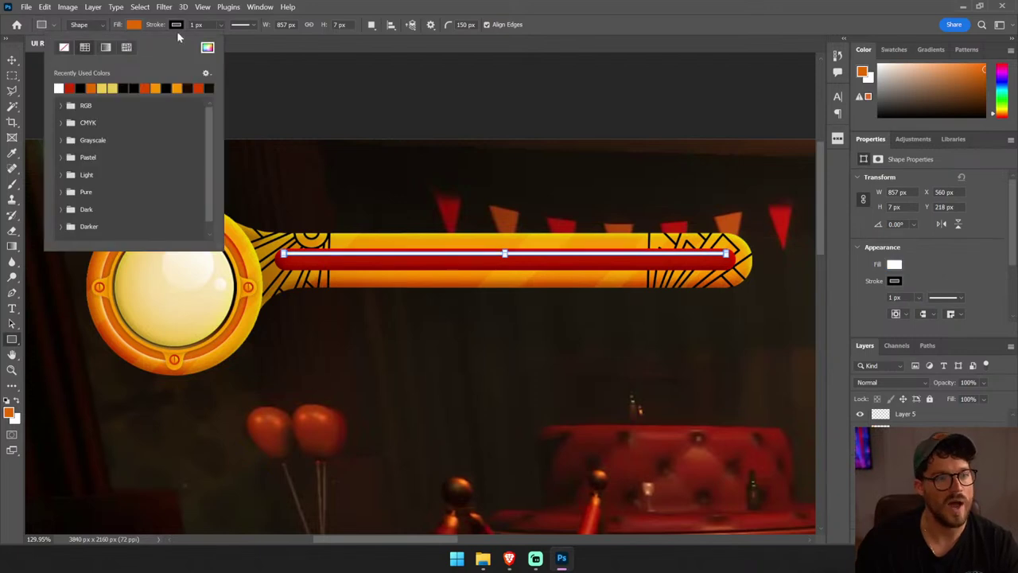
- Blend the strip as Overlay and fade it toward the left with a gradient layer mask
key("v")
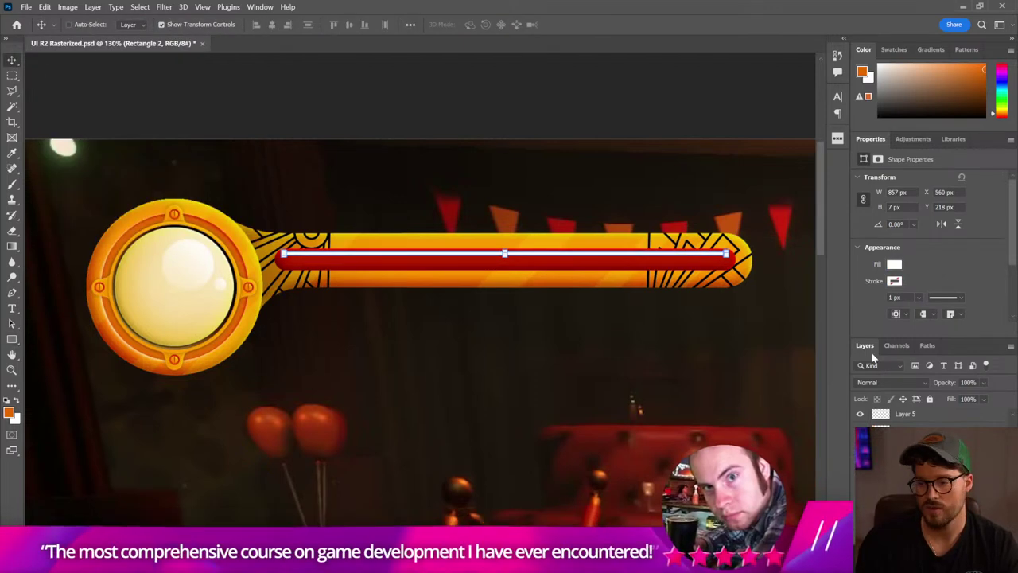
left_click(891, 383)
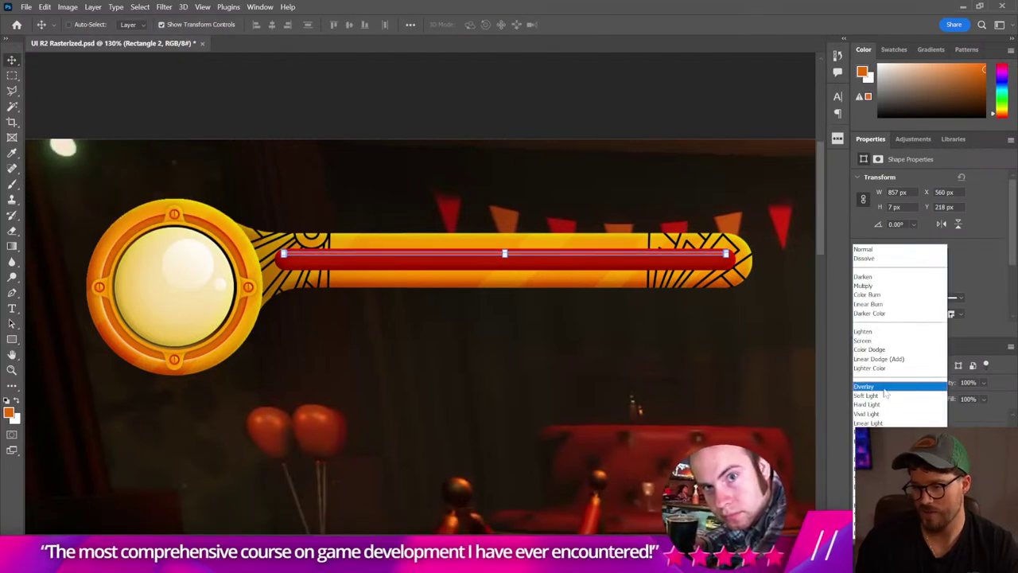
left_click(864, 385)
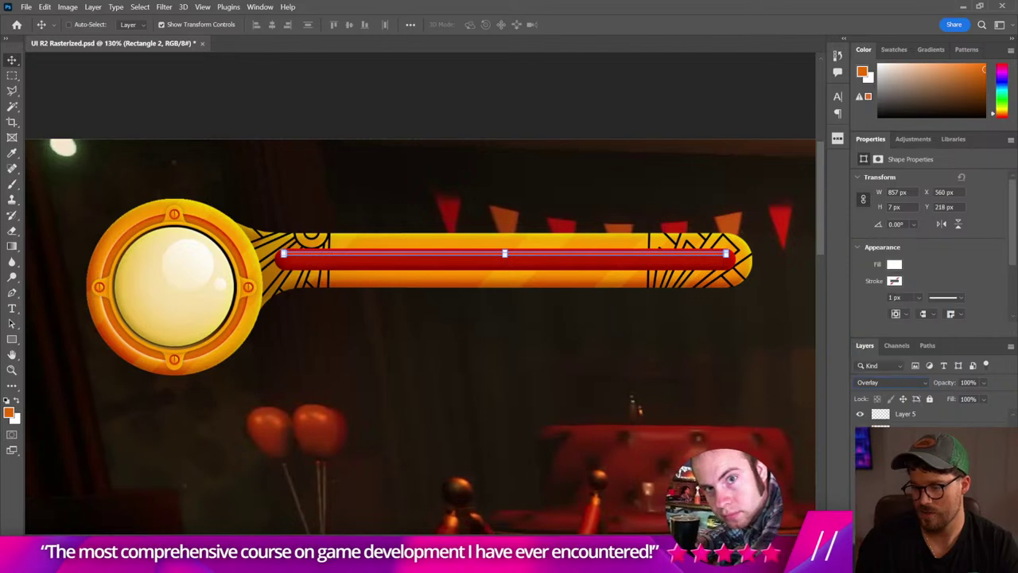
left_click(12, 246)
left_click_drag(432, 295, 814, 166)
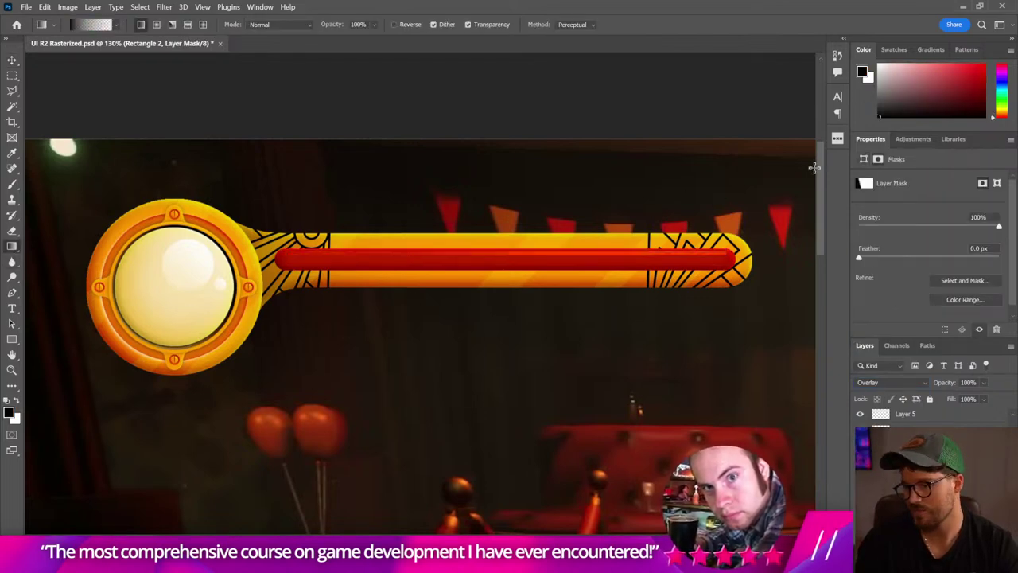
key("v")
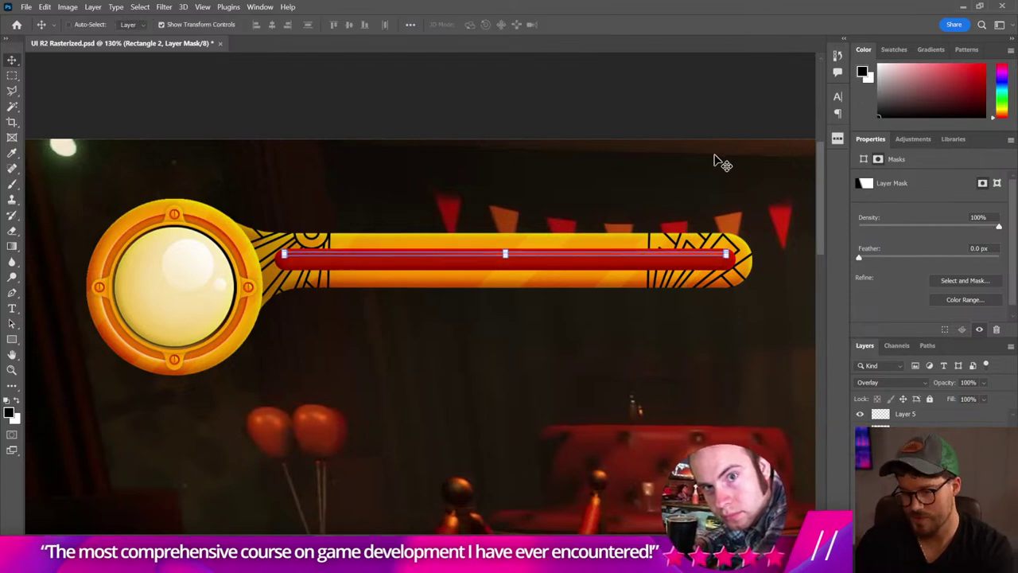
left_click(710, 110)
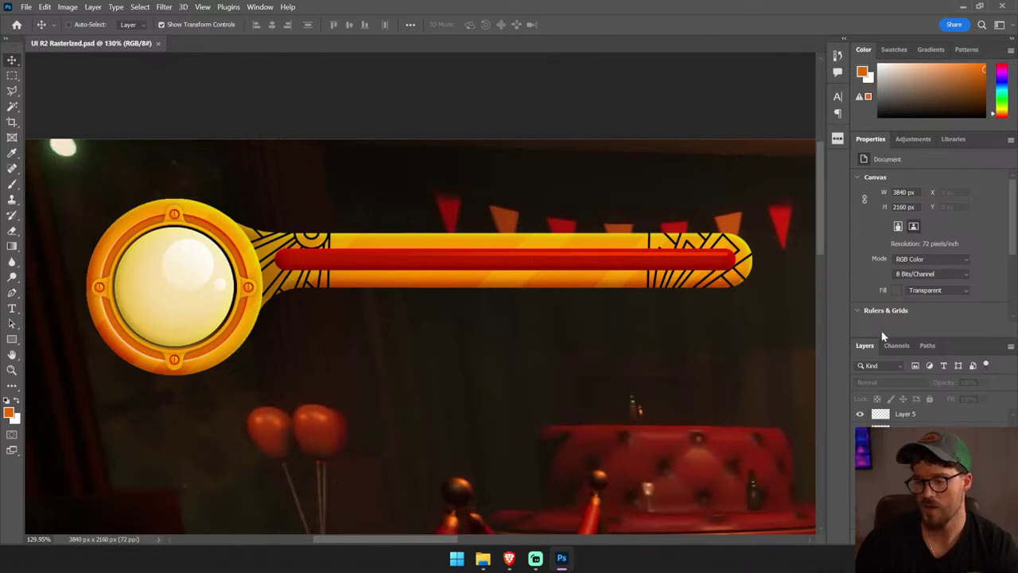
- Give the red bar copy a thick orange Stroke sampled from the artwork
double_click(885, 141)
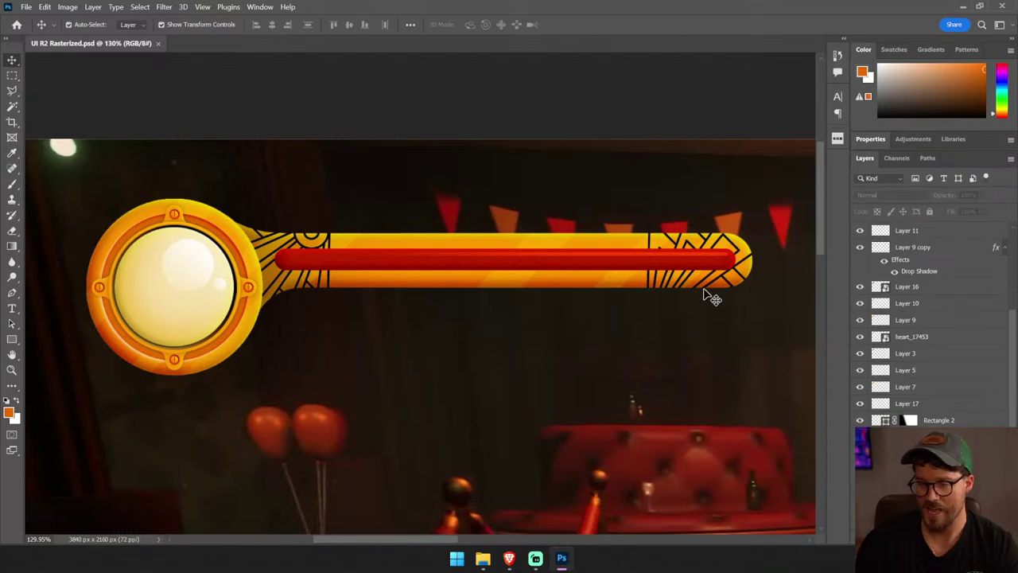
left_click(715, 264)
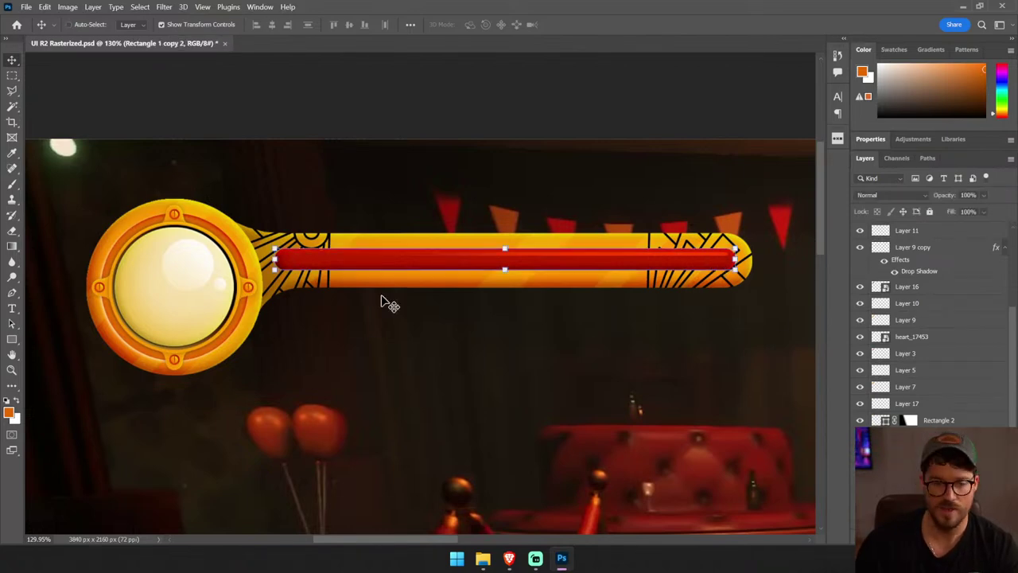
right_click(909, 419)
key("Escape")
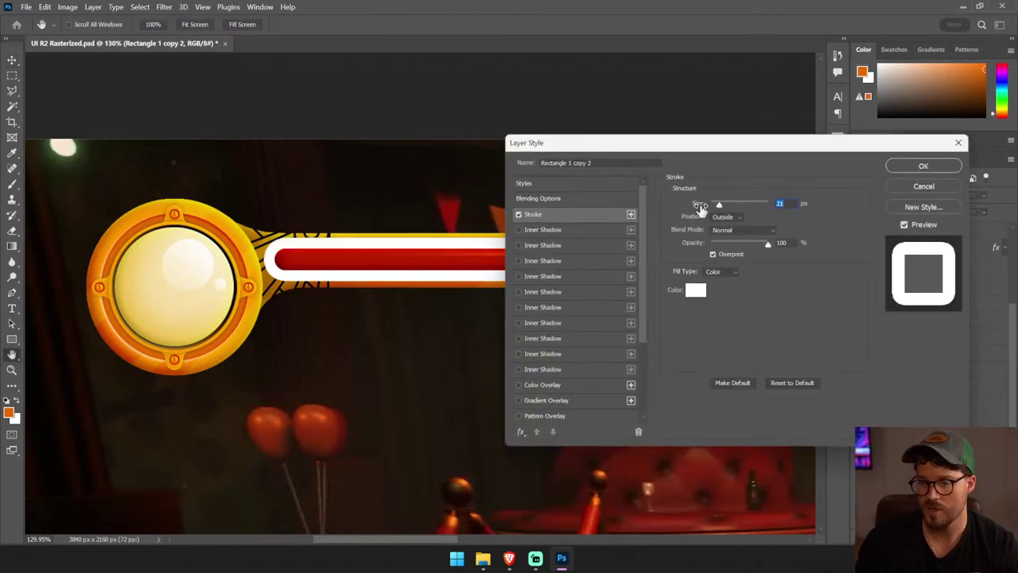
left_click_drag(700, 203, 716, 205)
left_click(696, 289)
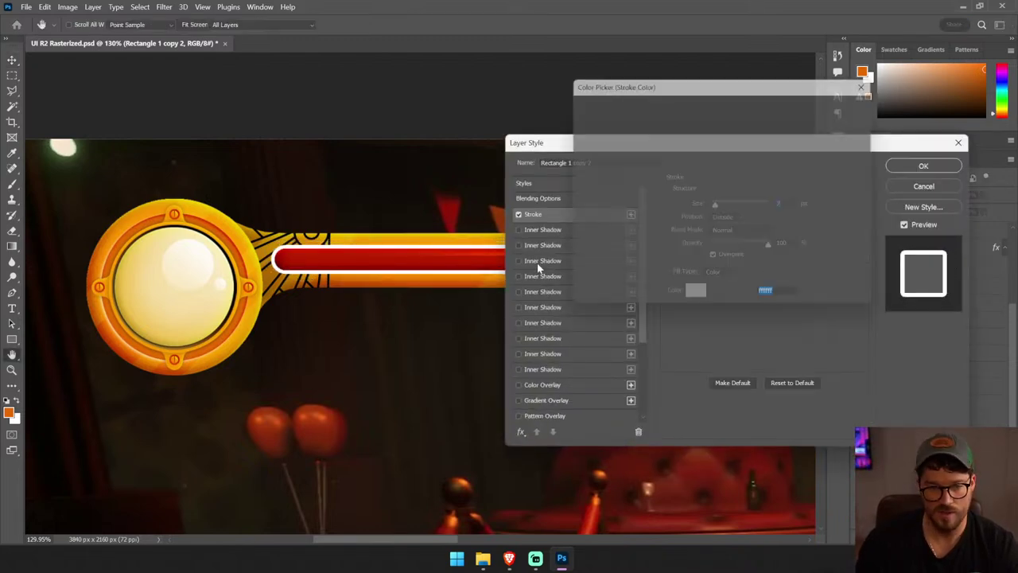
left_click(233, 244)
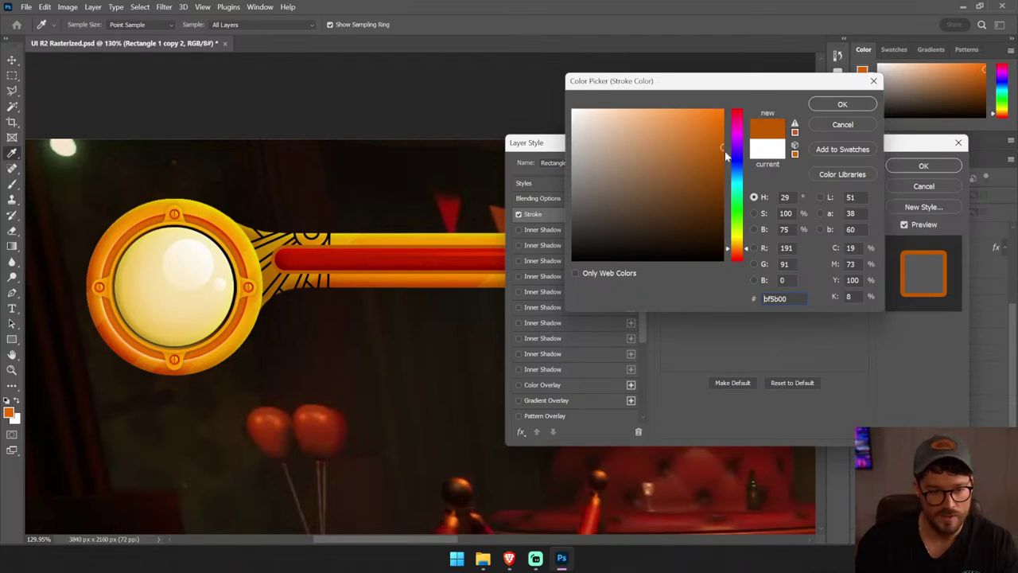
left_click(843, 105)
left_click(922, 165)
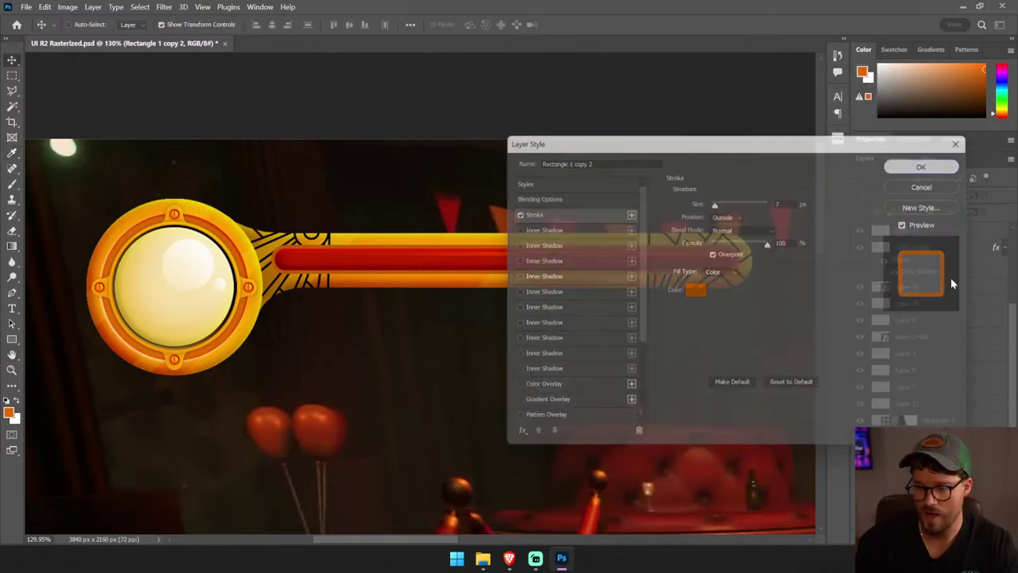
- Convert the outlined bar to a Smart Object and add an orange #df6b00 Color Overlay
right_click(935, 420)
left_click(869, 136)
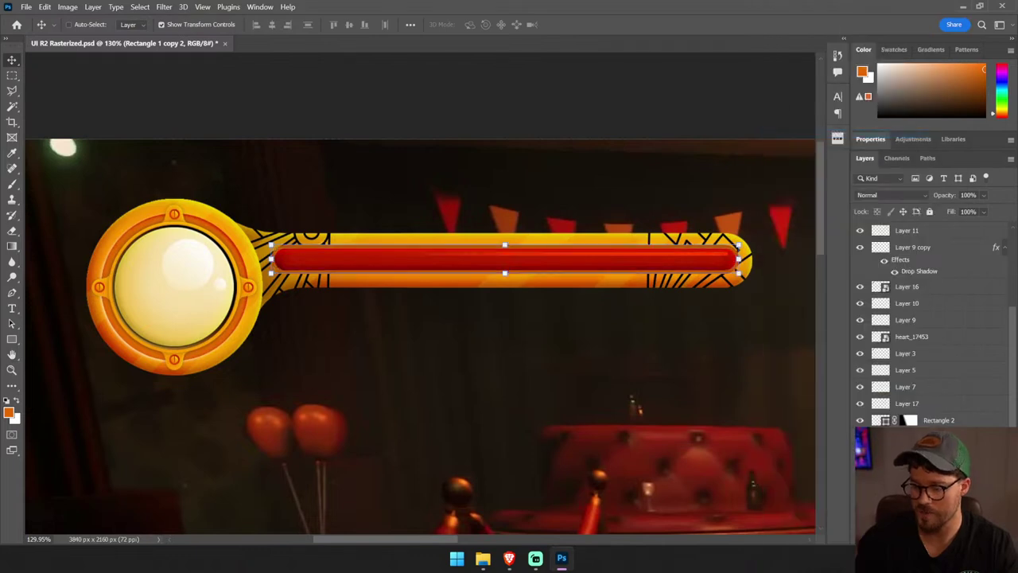
left_click(921, 434)
left_click(946, 509)
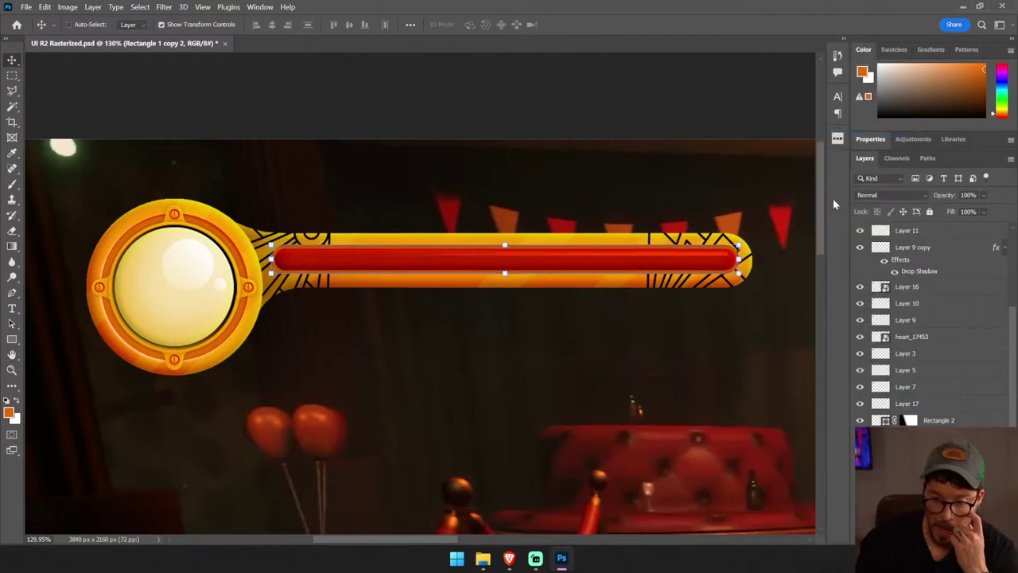
left_click(788, 206)
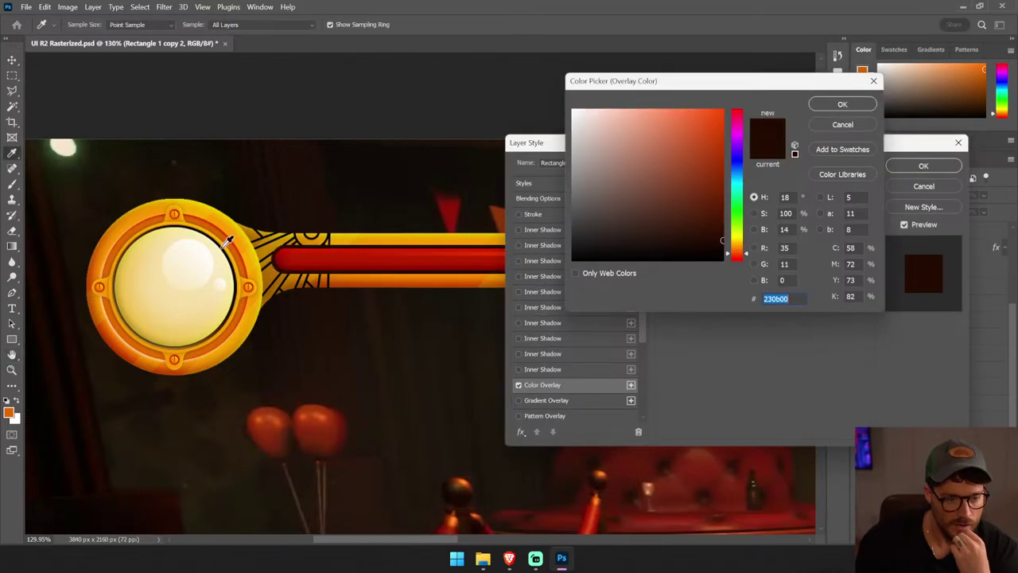
left_click(233, 245)
left_click(312, 233)
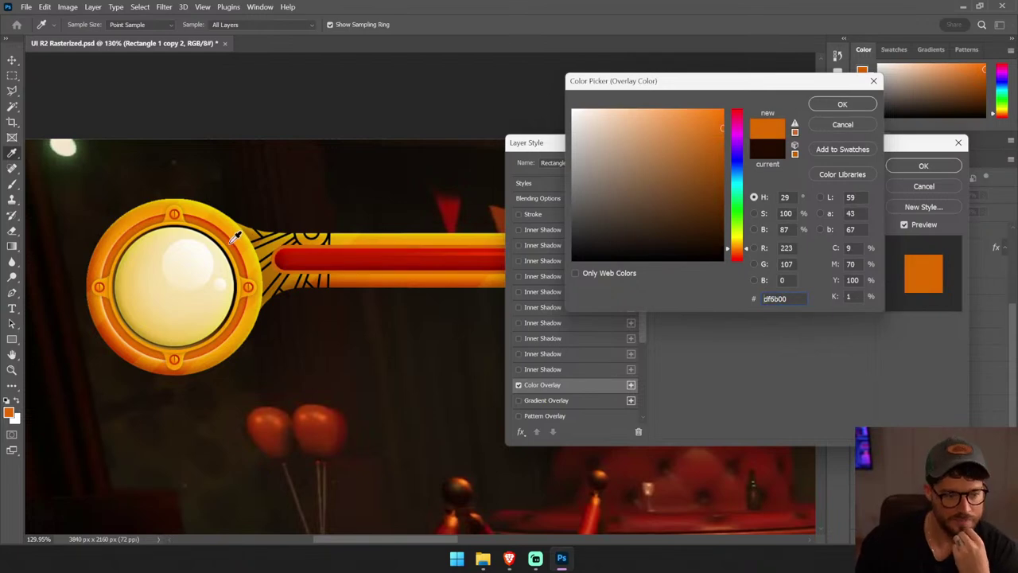
left_click(842, 104)
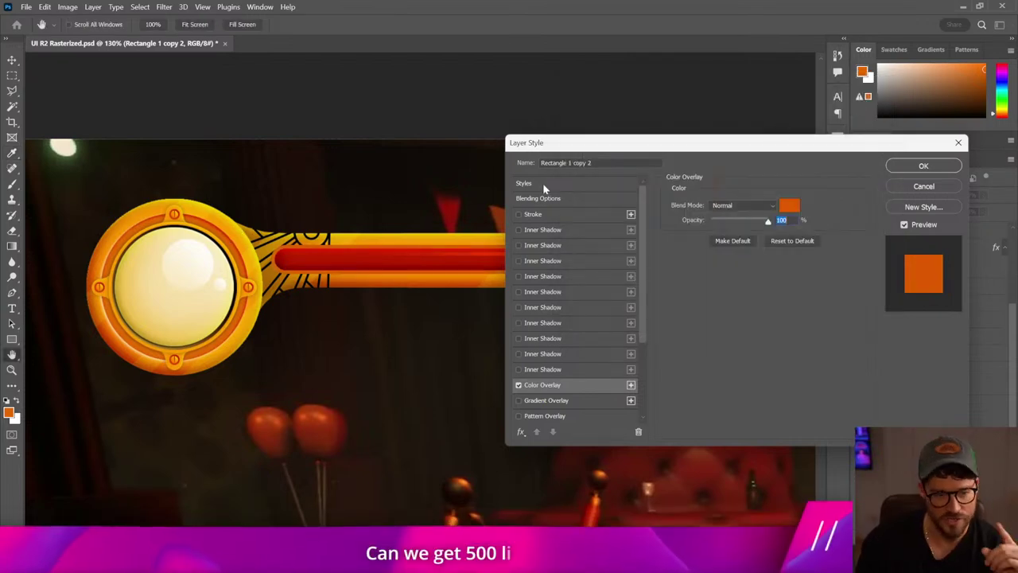
- Add a black (#000000) inner shadow to the bar copy and accept the effects
left_click(519, 229)
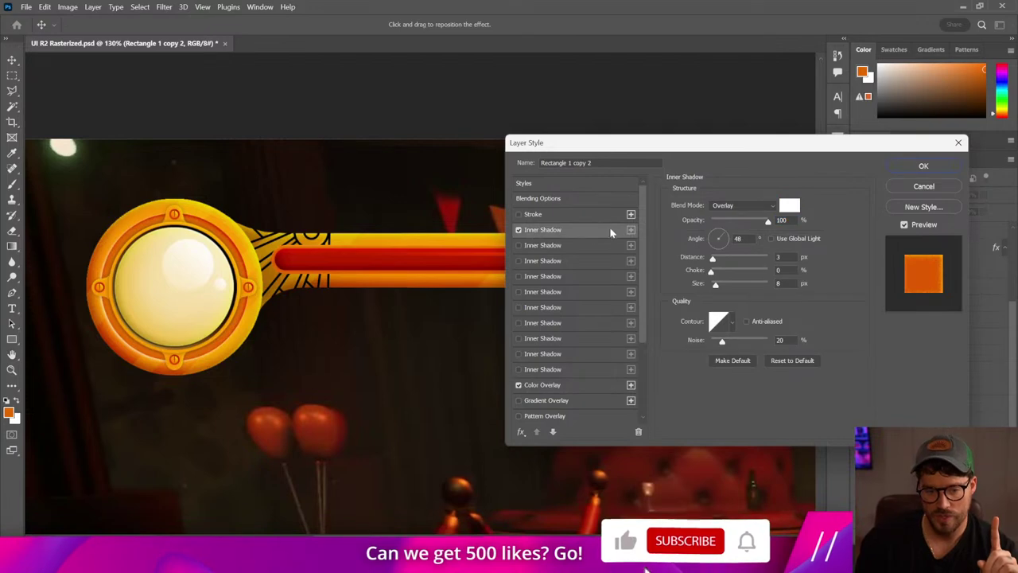
left_click(789, 205)
type("000000")
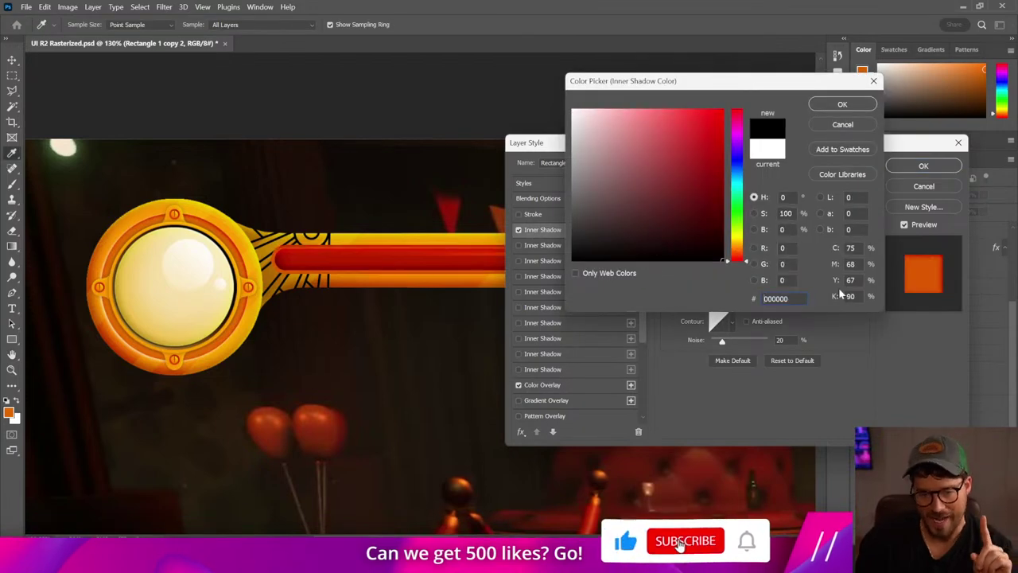
left_click(843, 104)
left_click_drag(676, 146, 957, 121)
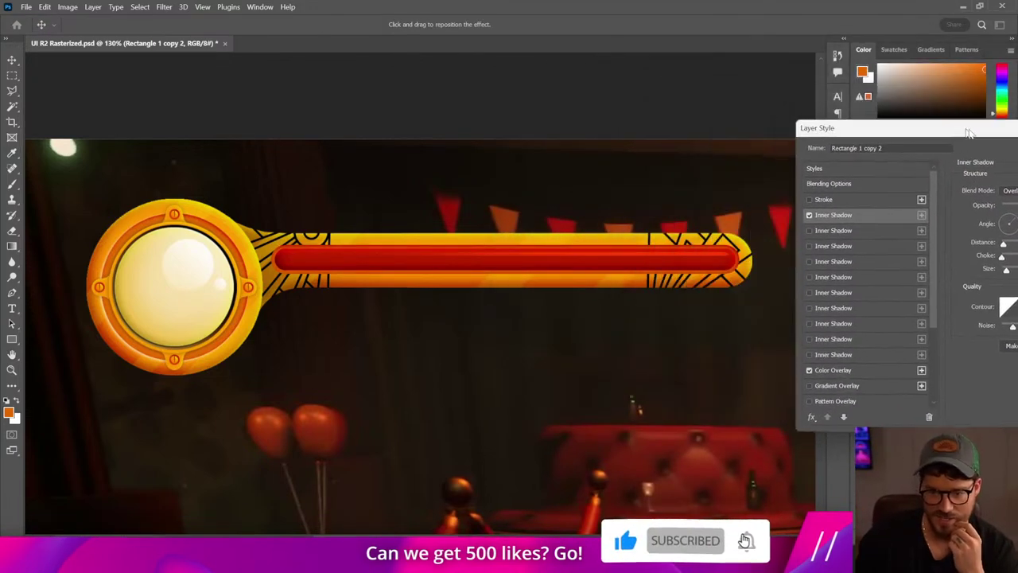
key("Return")
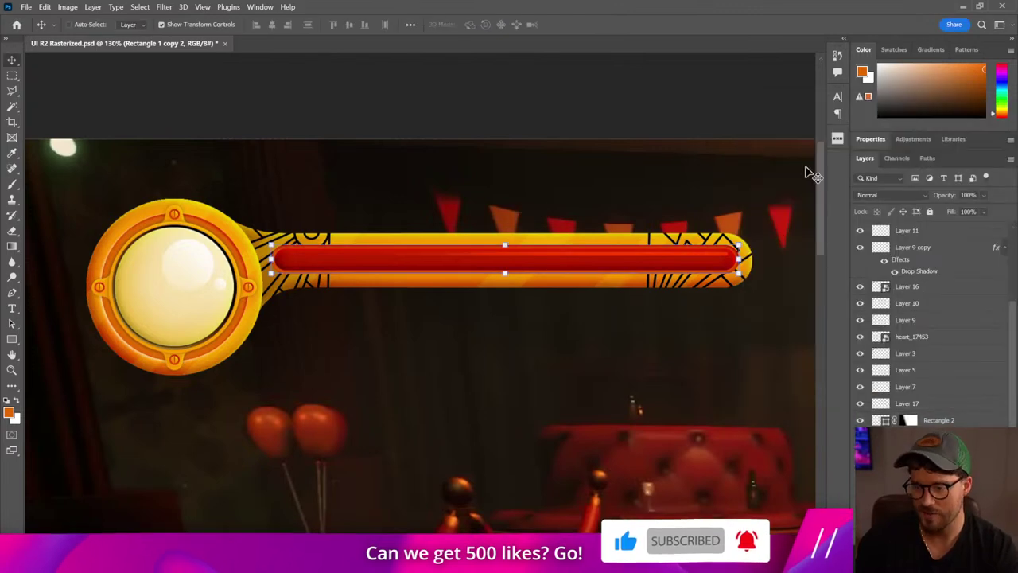
left_click_drag(718, 320, 511, 273)
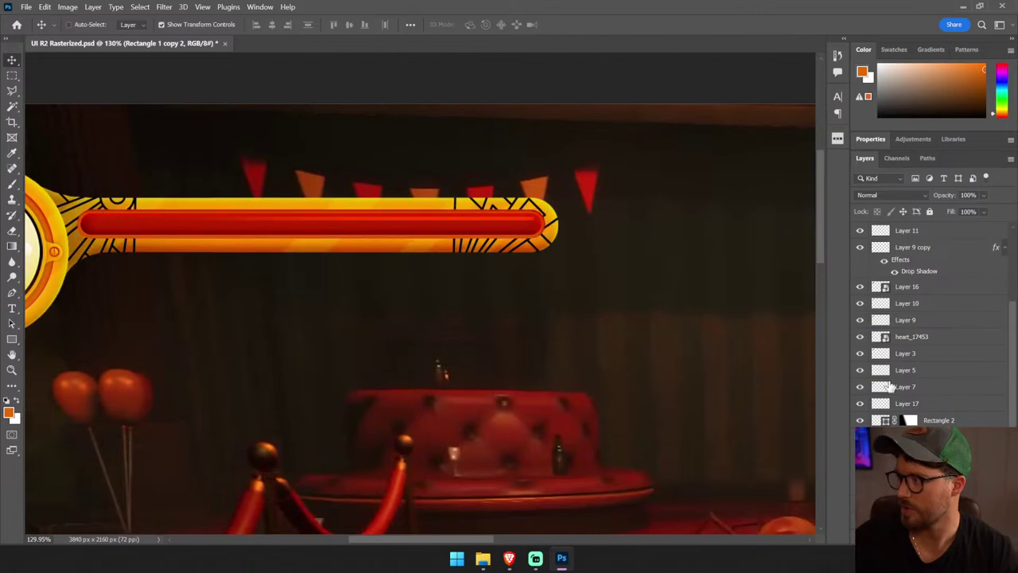
- Reopen Rectangle 1 copy 2's layer style and adjust the inner shadow's opacity and distance
double_click(954, 437)
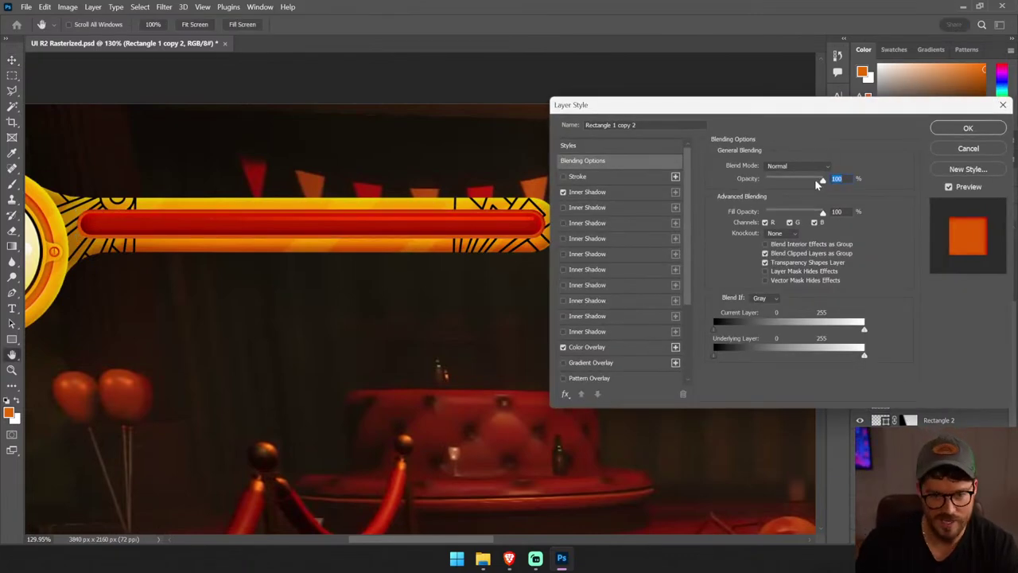
left_click(609, 193)
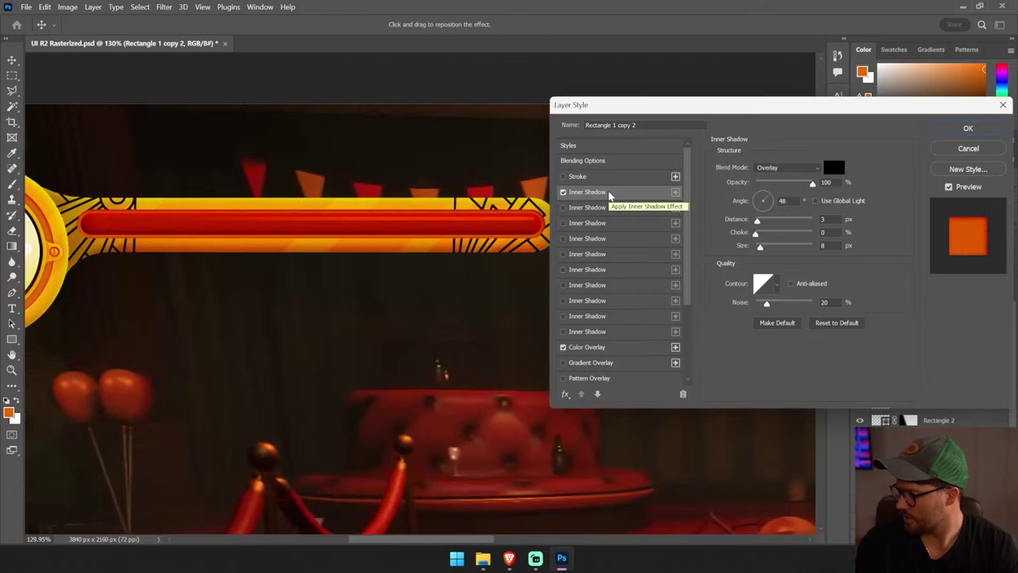
left_click(811, 183)
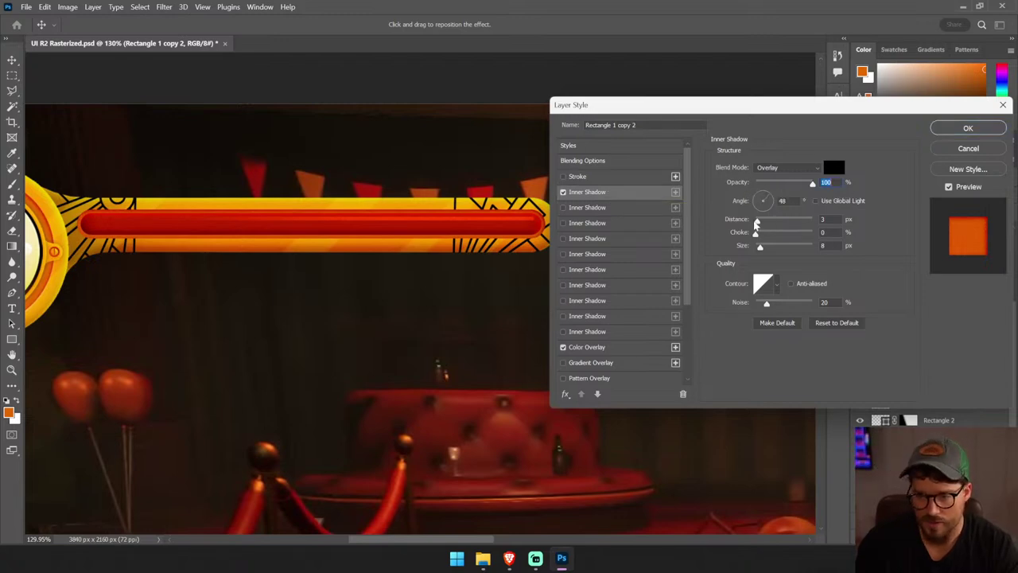
left_click_drag(756, 223, 758, 227)
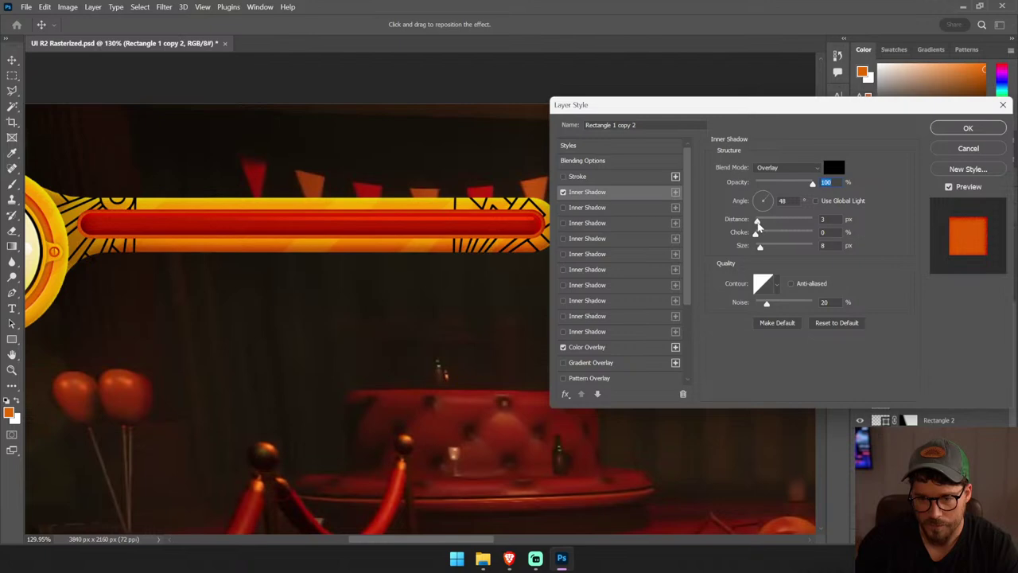
left_click(758, 226)
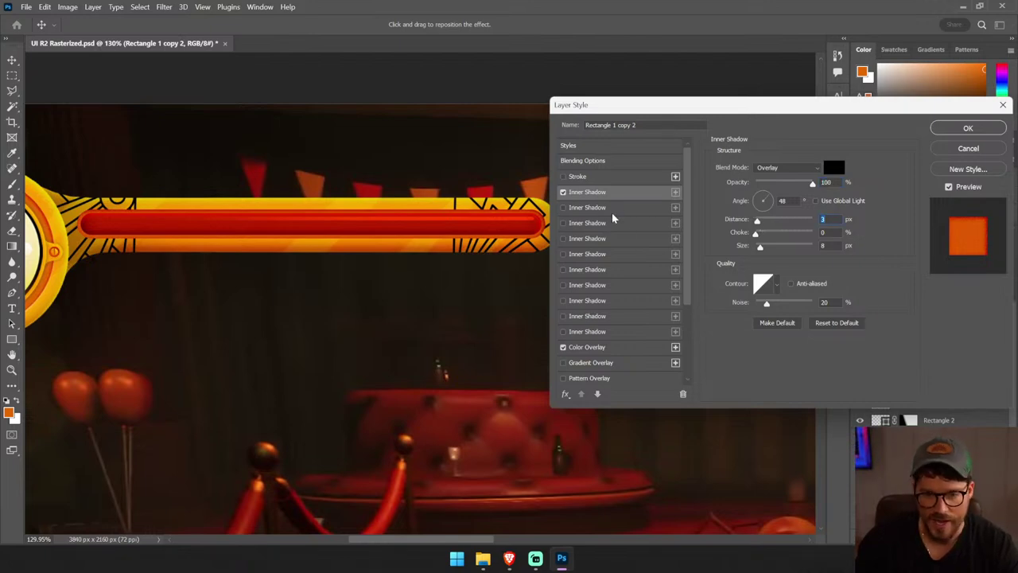
scroll(601, 302, "down", 3)
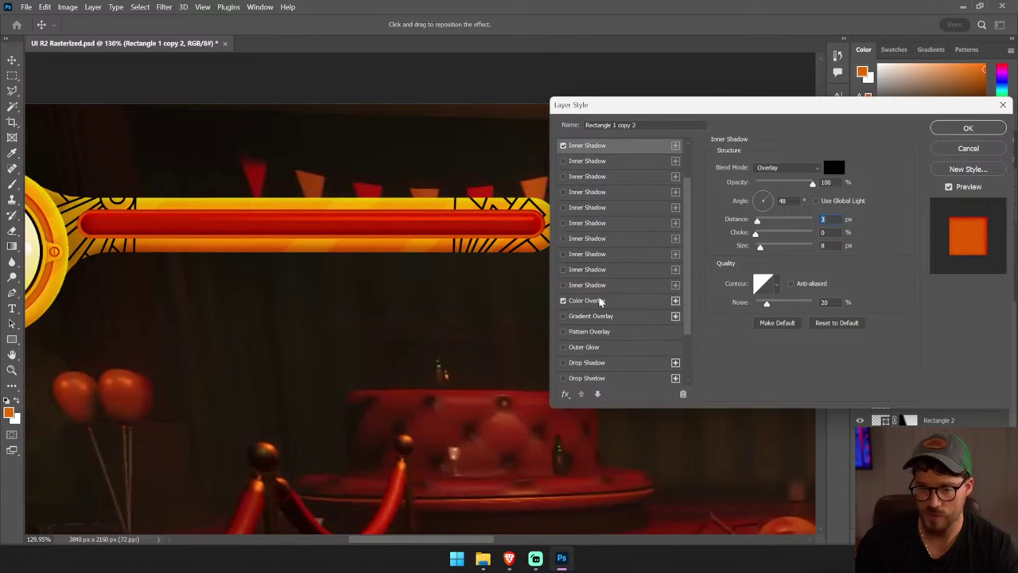
scroll(589, 326, "down", 4)
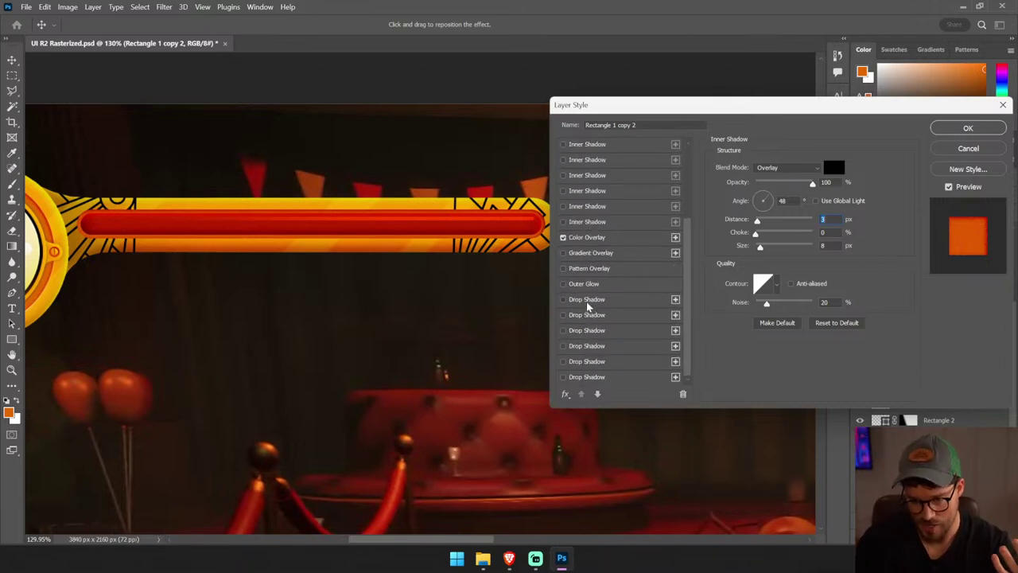
- Enable a white Overlay drop shadow at 55% opacity with size 6
left_click(587, 299)
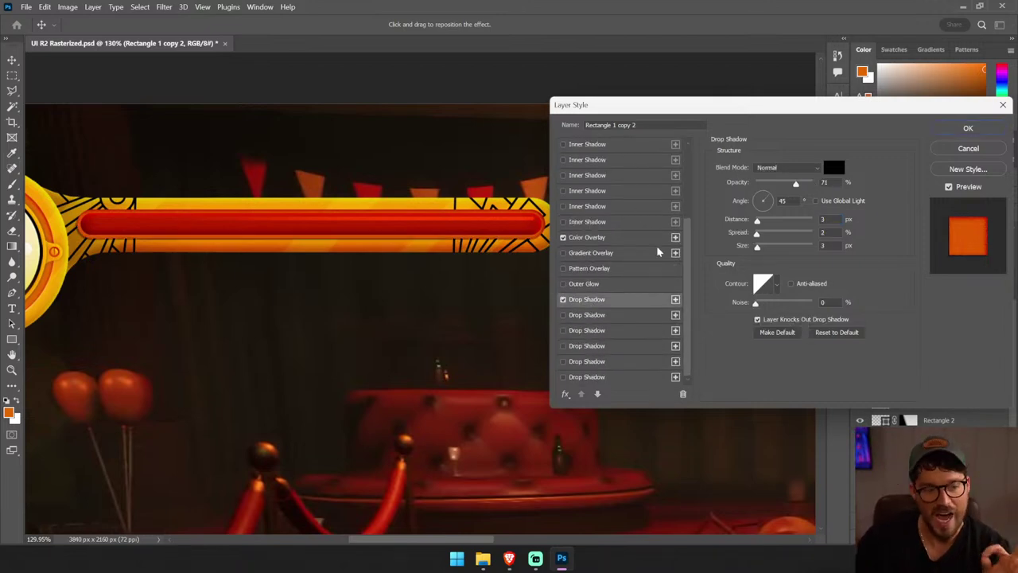
left_click(833, 167)
left_click_drag(653, 225, 514, 63)
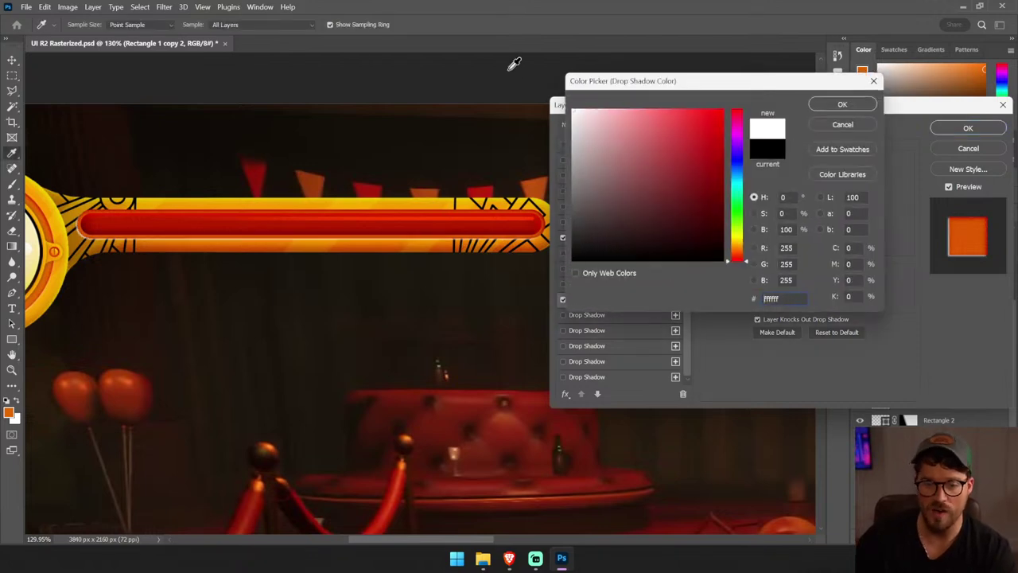
left_click(842, 104)
left_click(787, 167)
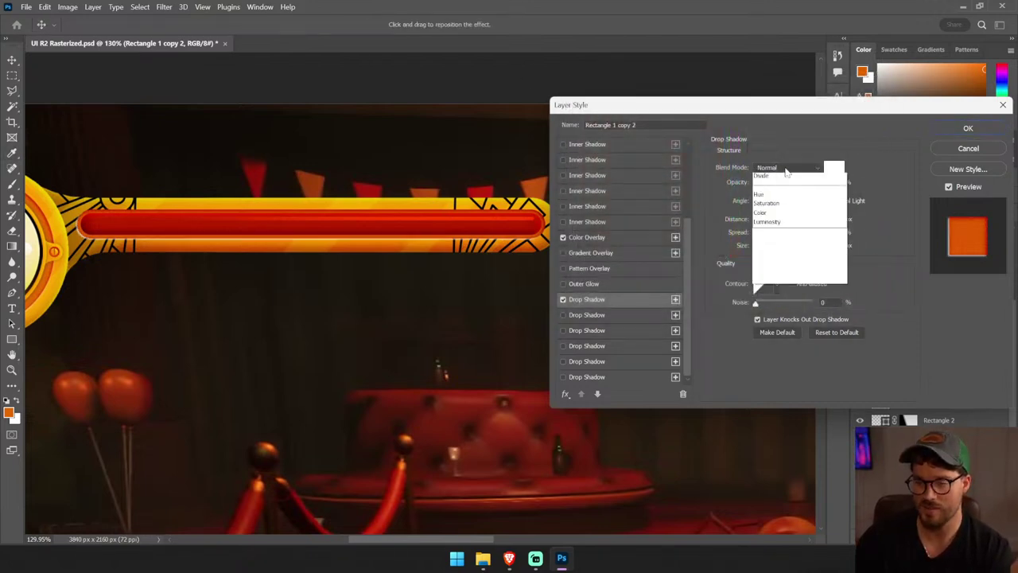
left_click(769, 318)
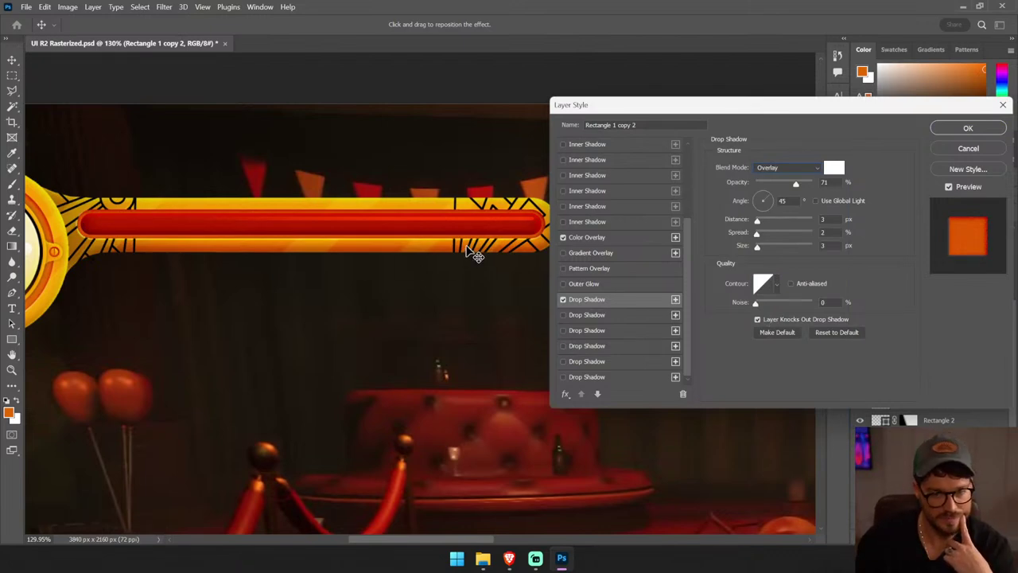
left_click_drag(765, 248, 763, 249)
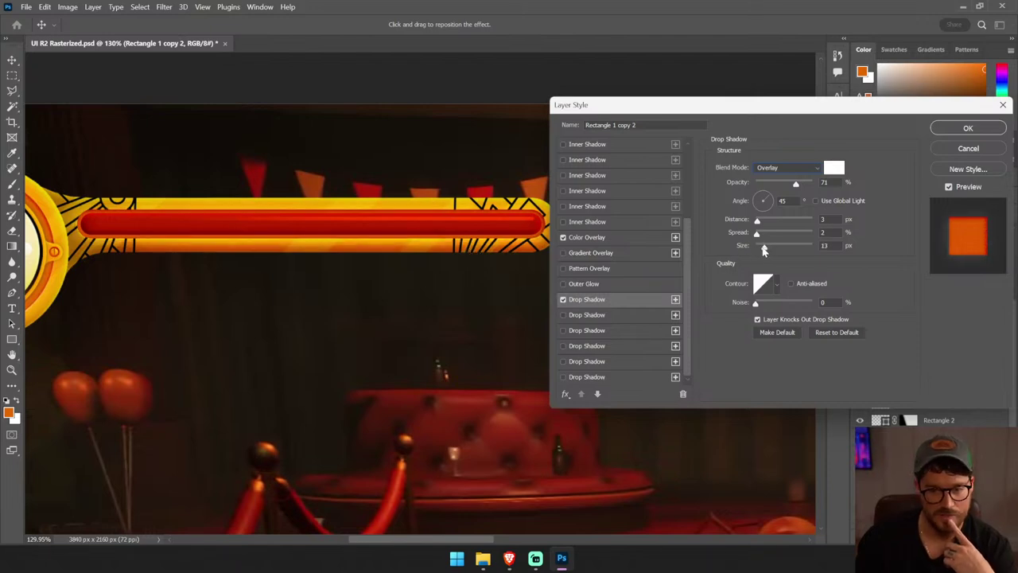
left_click(756, 219)
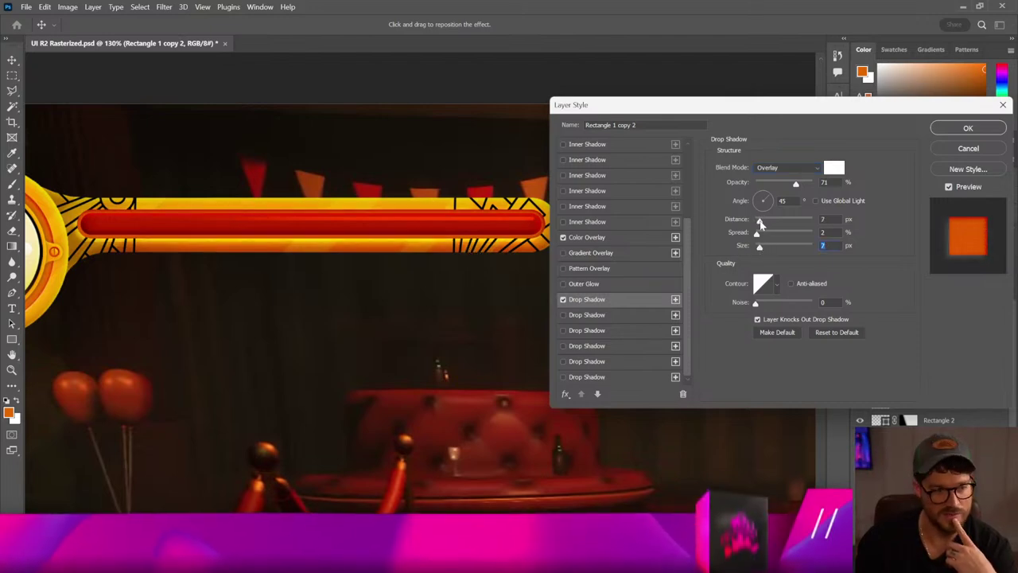
left_click_drag(759, 249, 758, 249)
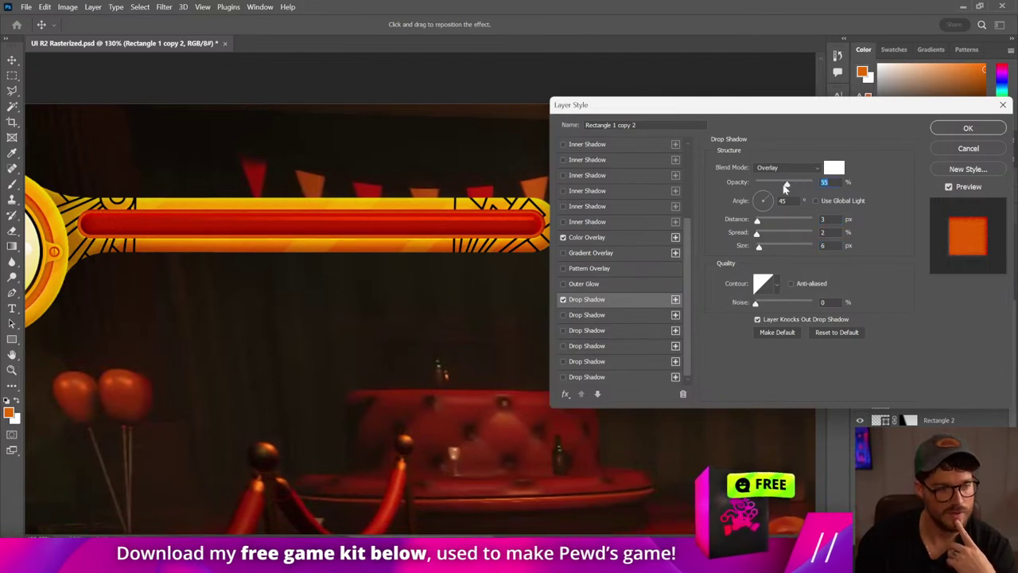
left_click_drag(786, 185, 784, 188)
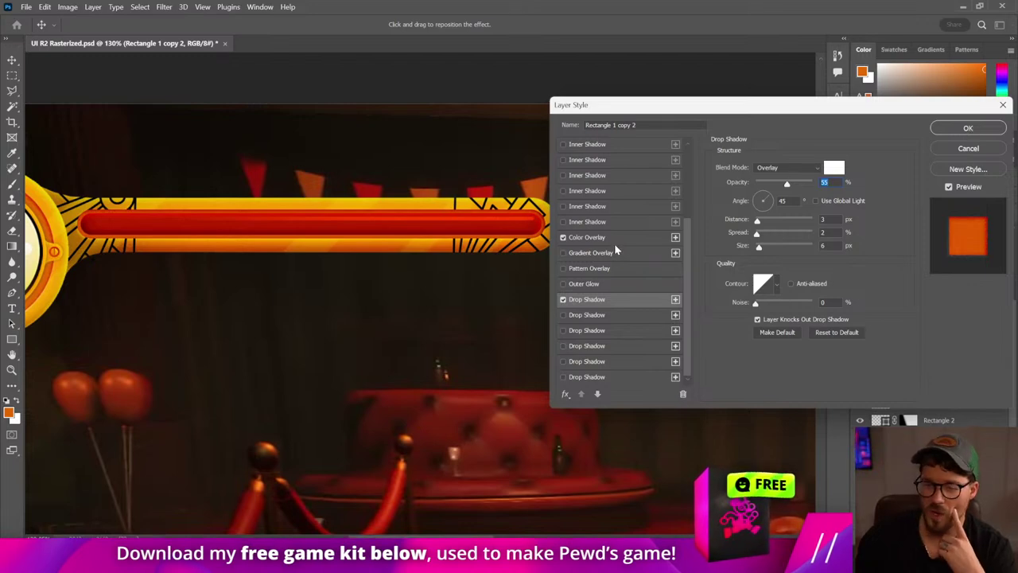
- Recolour the Color Overlay to dark brown #7f4720 and apply the style
left_click(634, 236)
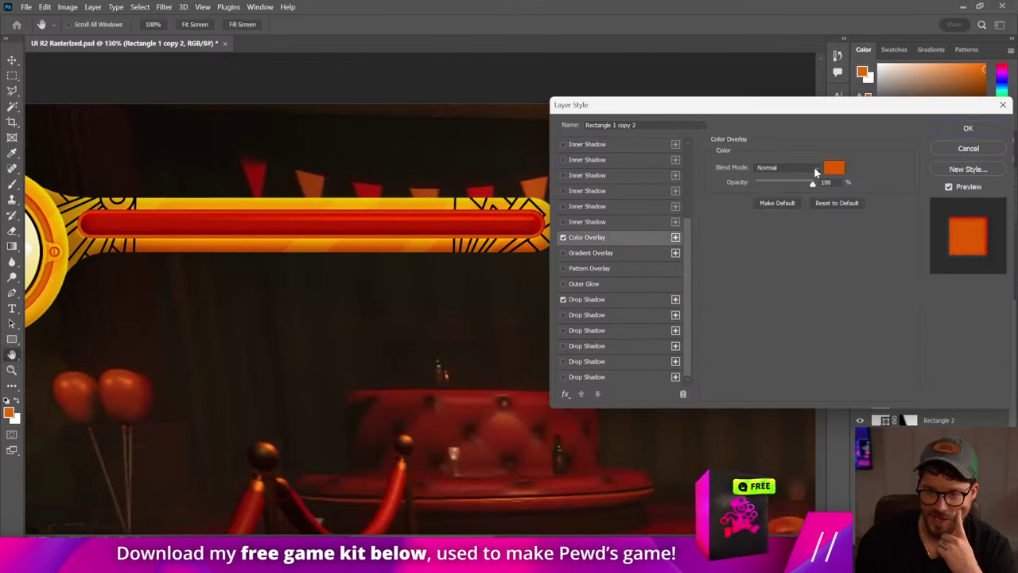
left_click(834, 166)
left_click_drag(717, 220, 720, 179)
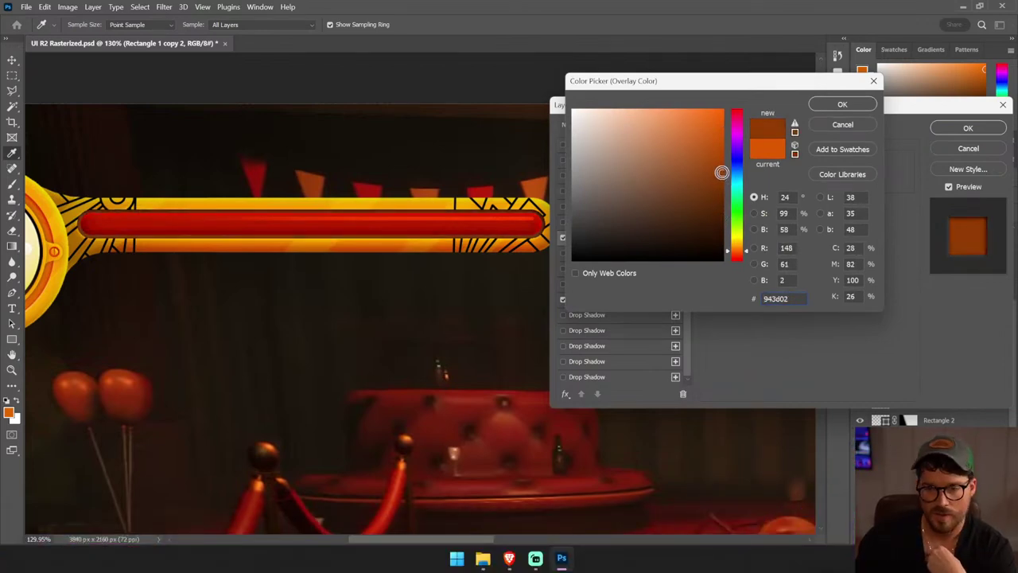
left_click_drag(721, 172, 694, 182)
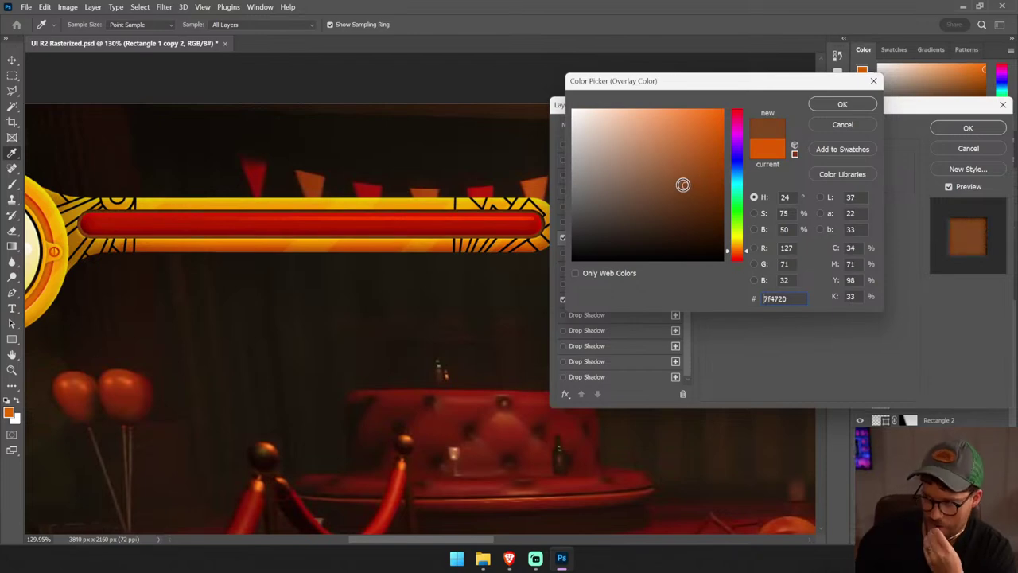
left_click(848, 104)
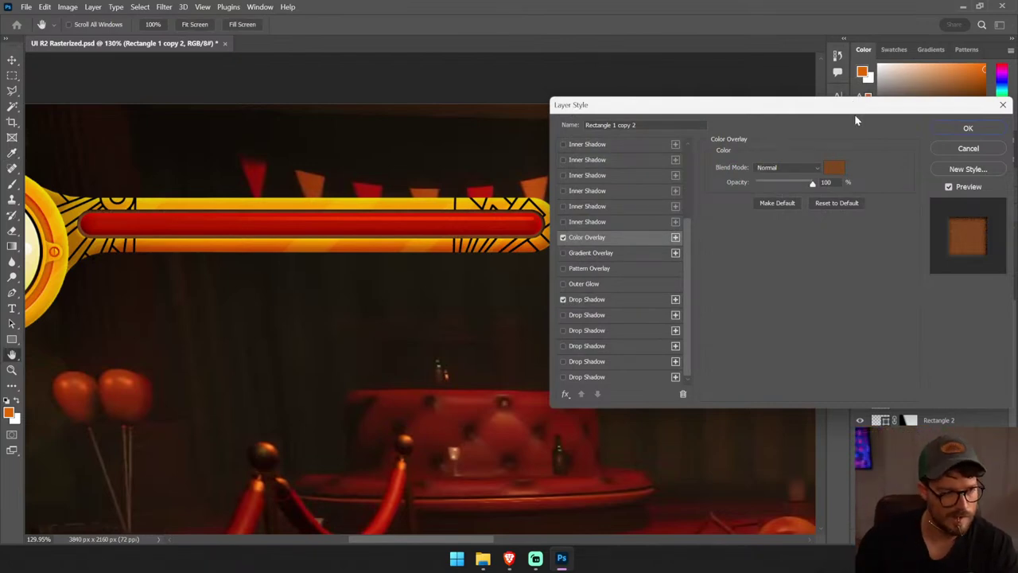
left_click(968, 128)
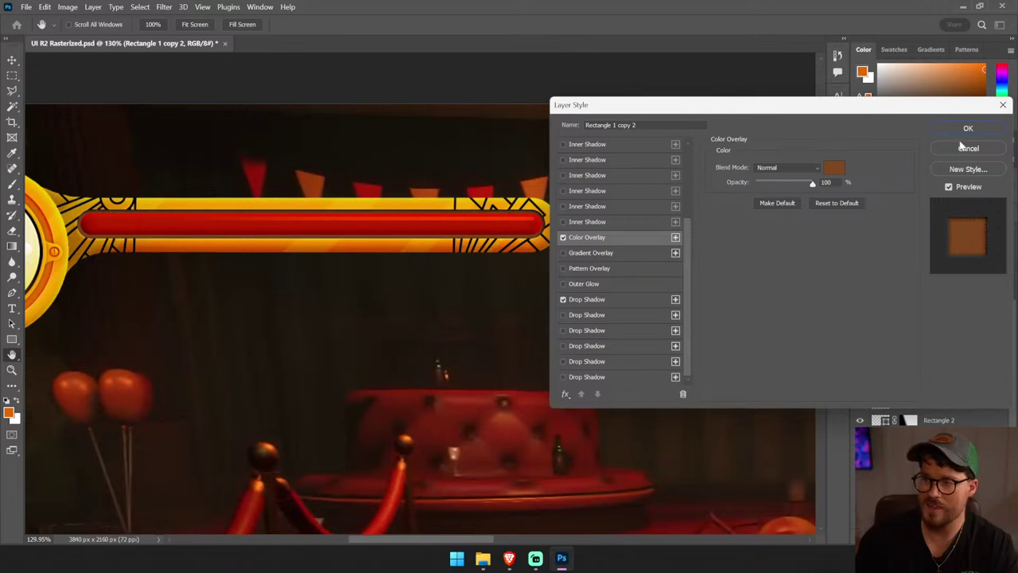
- Nudge the red fill bar slightly right, trying and then undoing a wider stretch
left_click_drag(400, 228, 404, 226)
key("Right")
key("Right")
key("Right")
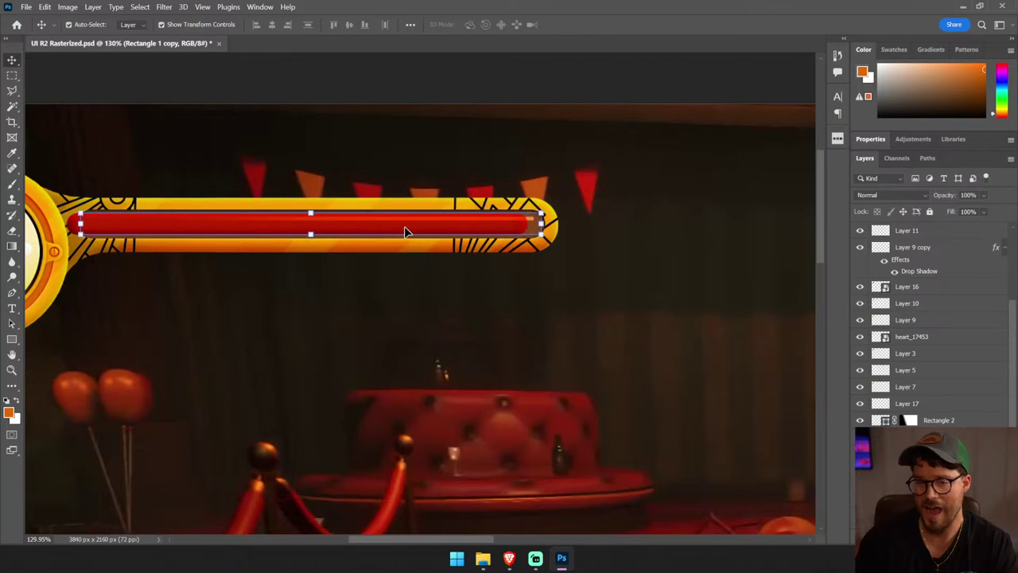
key("Right")
key("Right")
key("Right")
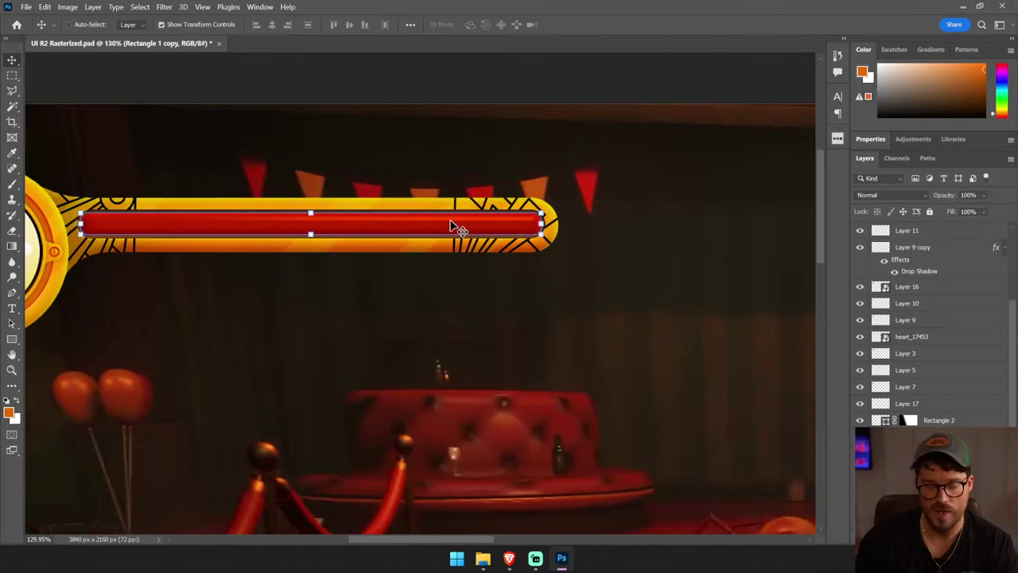
left_click_drag(77, 225, 54, 225)
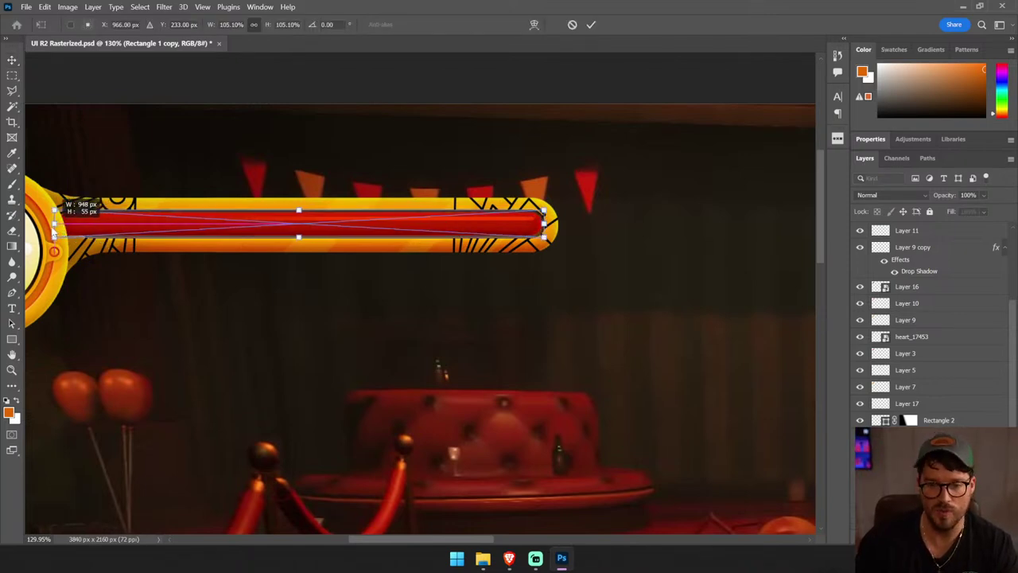
key("Return")
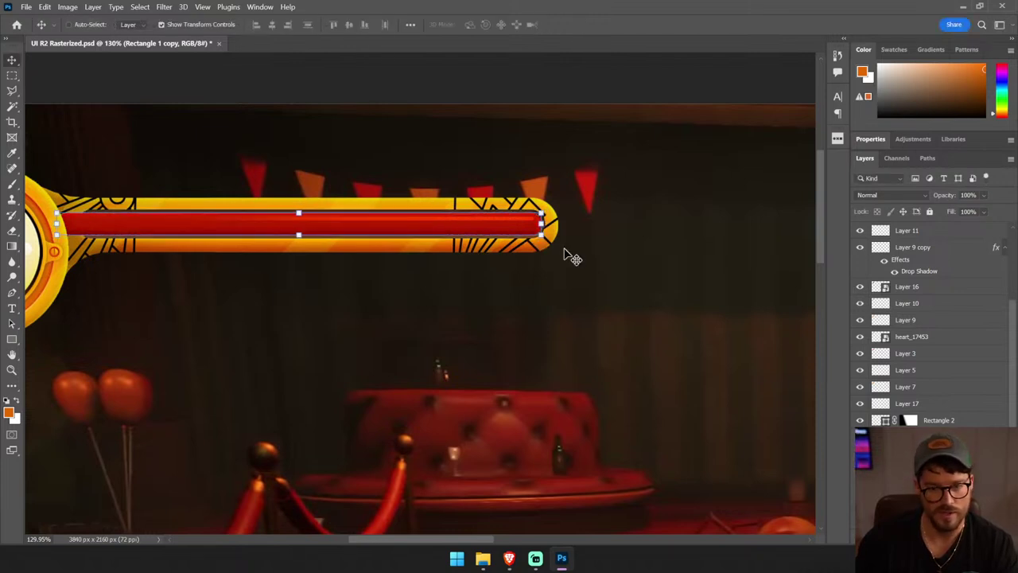
key("ctrl+z")
key("ctrl+shift+z")
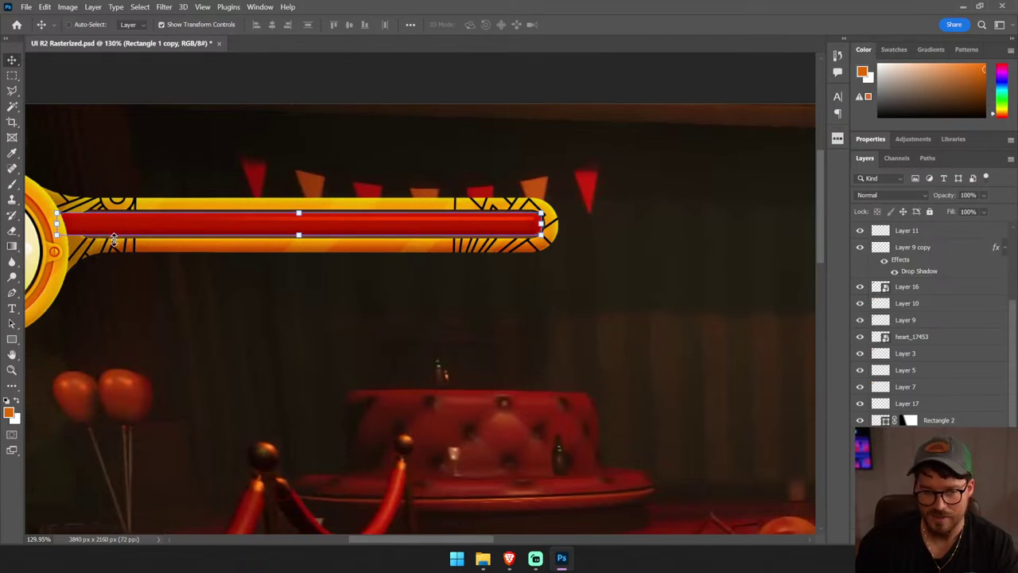
key("ctrl+z")
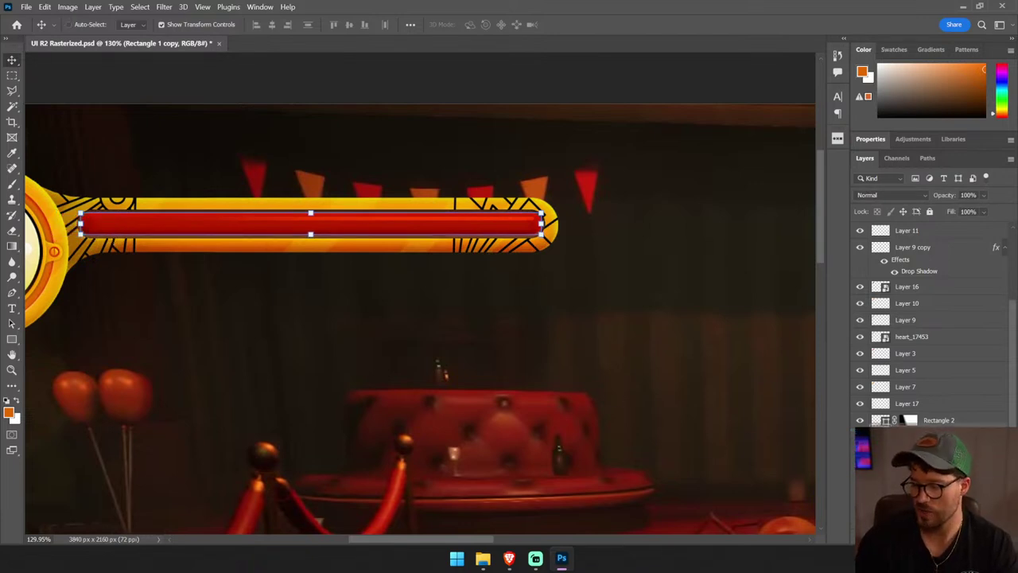
- Duplicate the red bar layer and rasterize it, cancelling Hue/Saturation unchanged
key("ctrl+j")
right_click(950, 318)
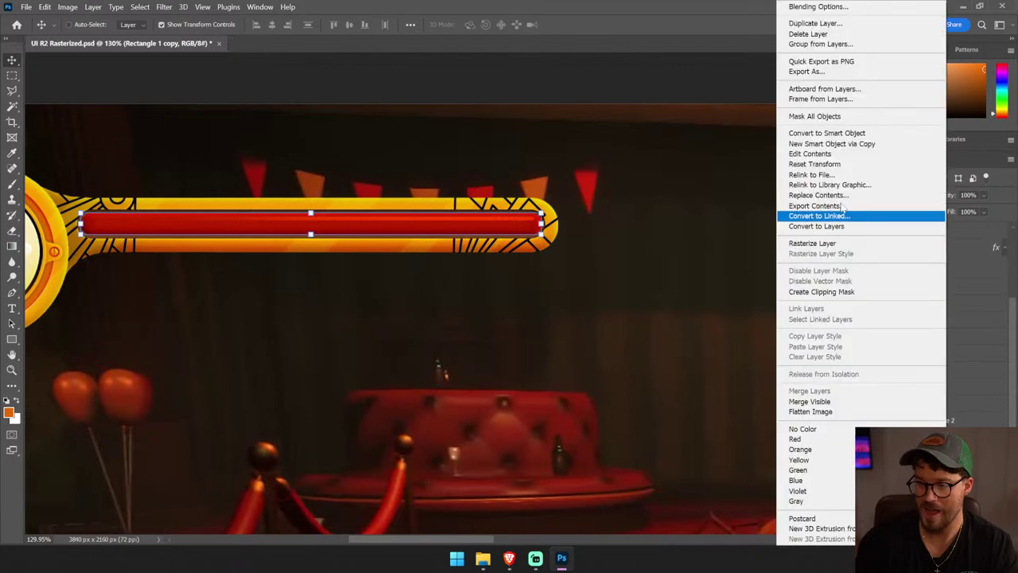
left_click(859, 132)
right_click(934, 319)
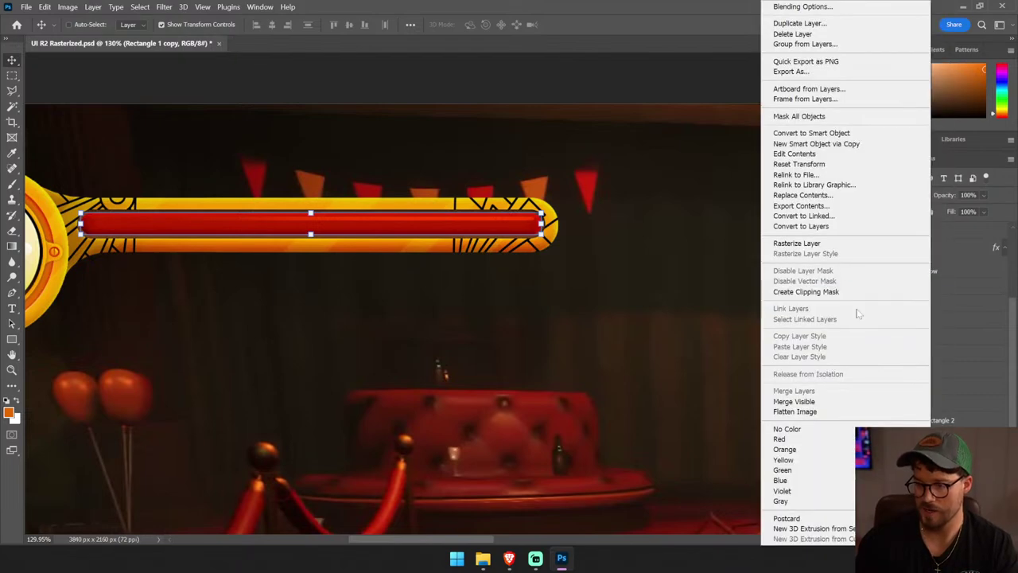
left_click(835, 245)
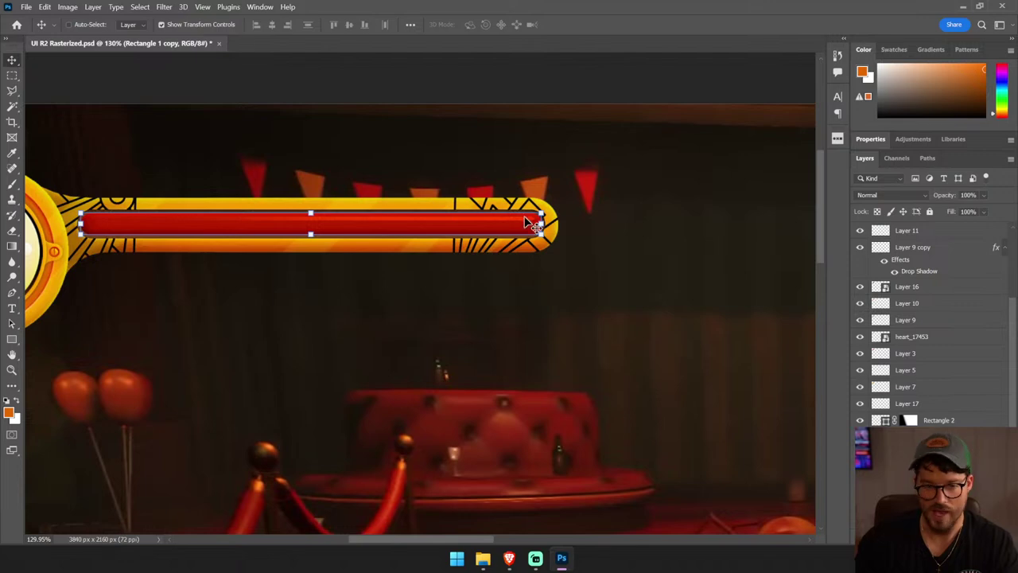
left_click(93, 7)
left_click(227, 103)
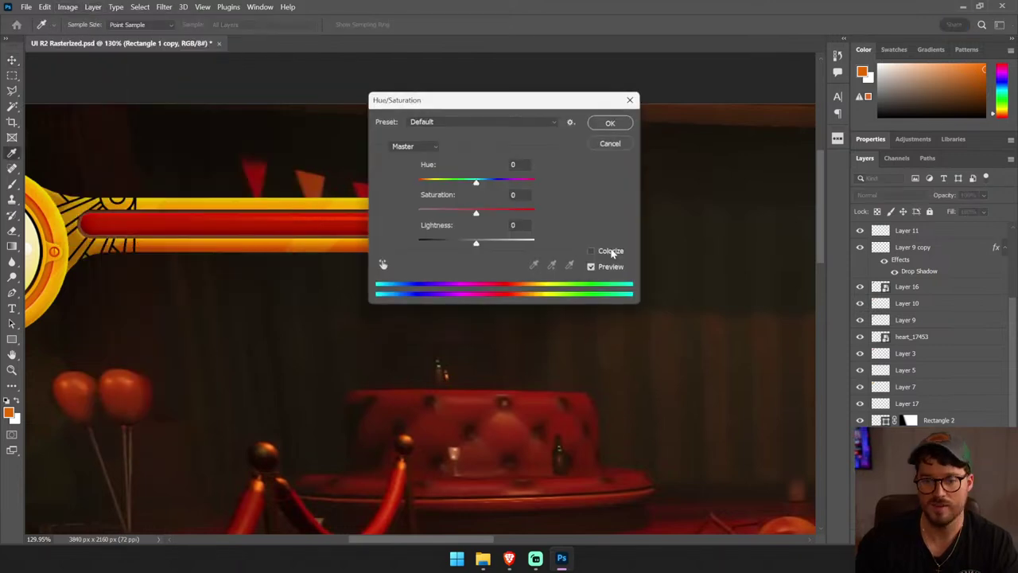
left_click(609, 123)
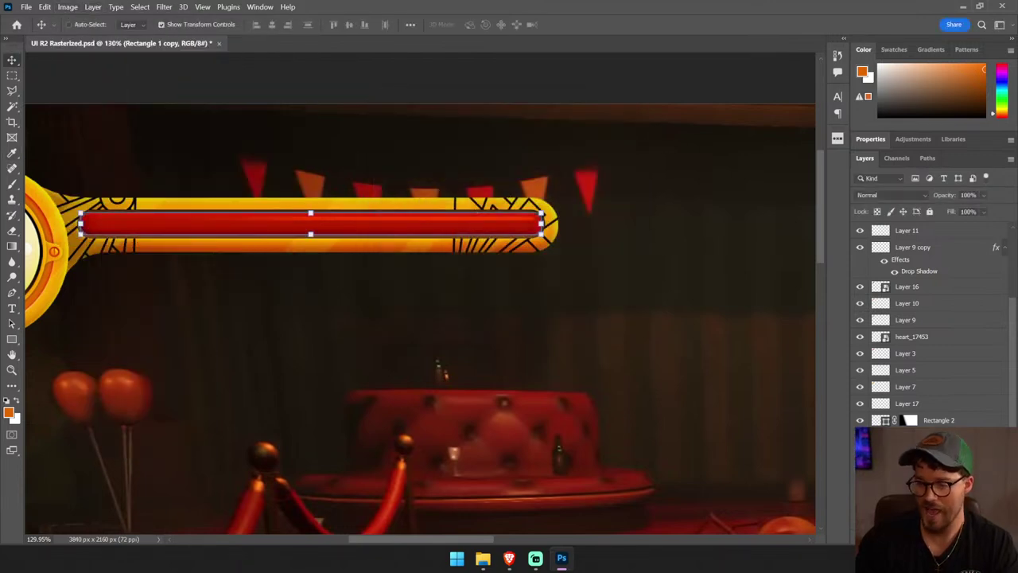
- Drag the red bar copy about 314 px left, then zoom in to check the exposed track end
mouse_move(628, 350)
left_mouse_down()
mouse_move(200, 345)
mouse_move(186, 357)
mouse_move(605, 369)
left_mouse_up()
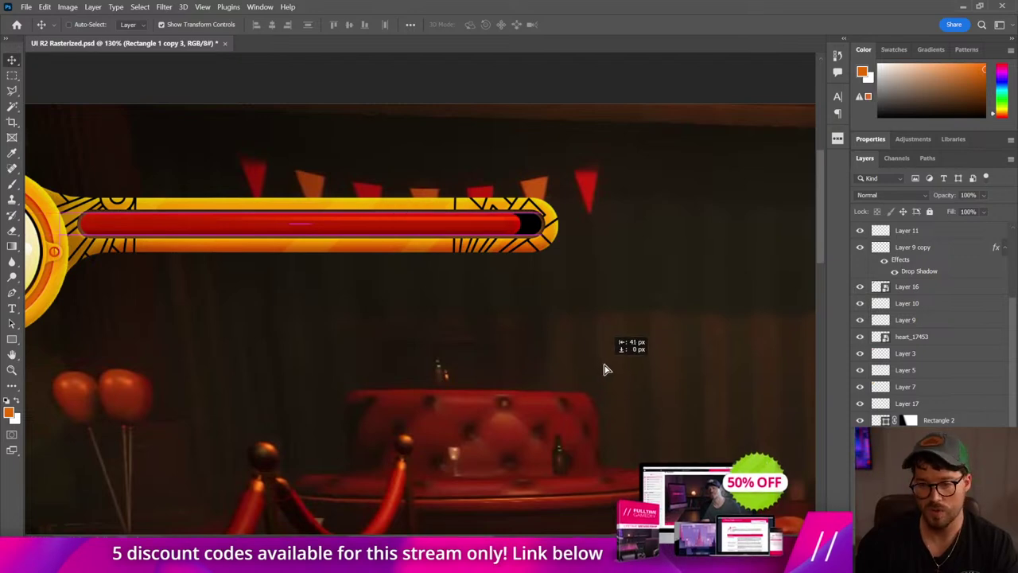
left_click_drag(604, 368, 465, 369)
left_click(492, 85)
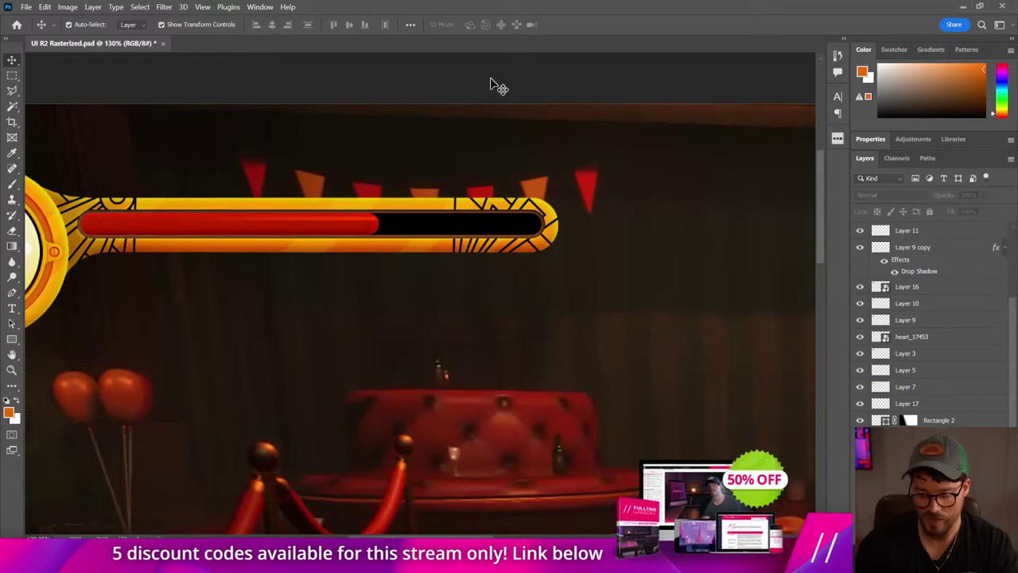
key("ctrl+minus")
key("ctrl+plus")
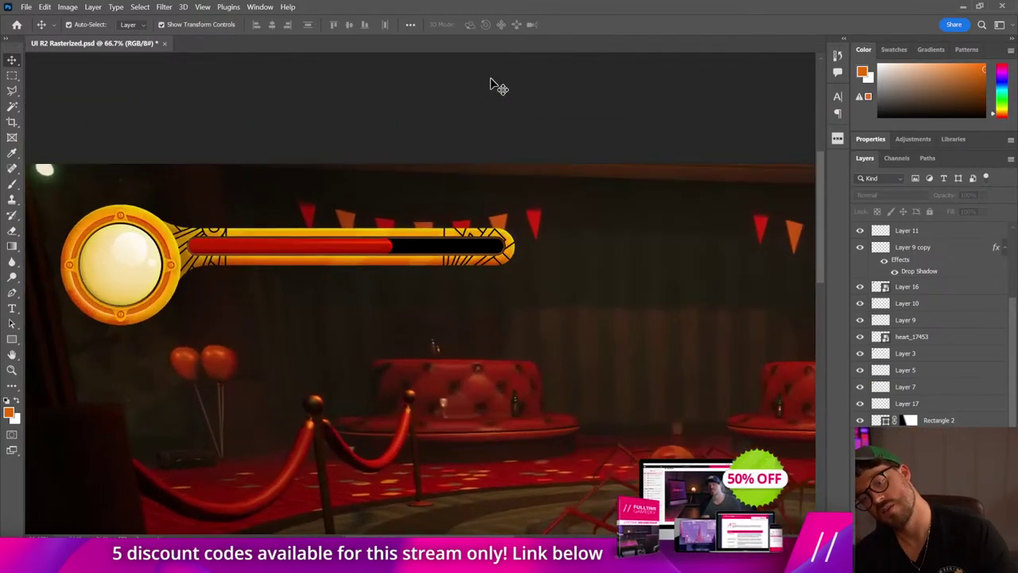
key("ctrl+plus")
key("ctrl+plus")
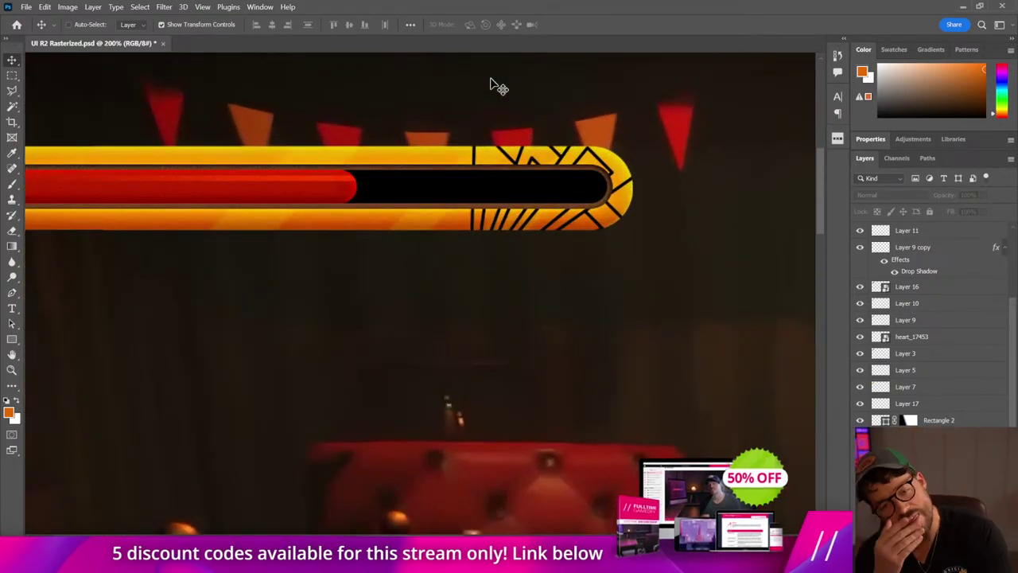
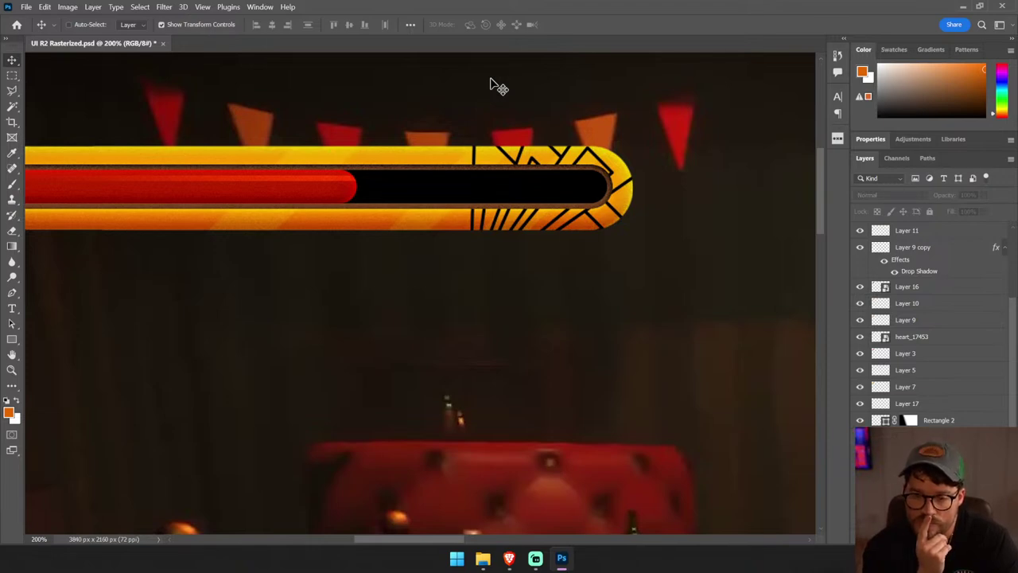
- Select the Rectangle 1 copy track layer and add Layer 18 above it
left_click(510, 177, "ctrl")
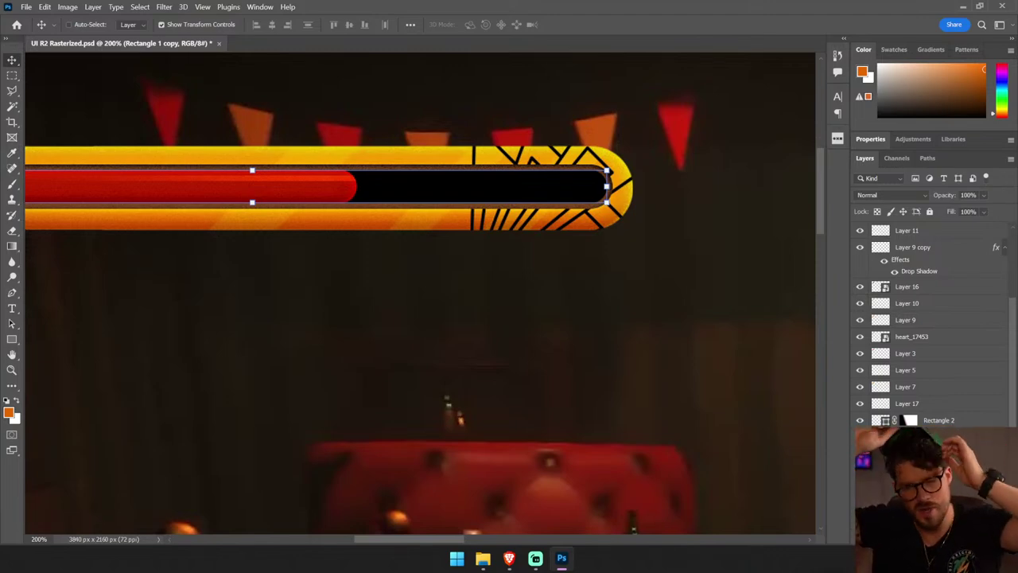
key("ctrl+minus")
key("ctrl+minus")
key("ctrl+minus")
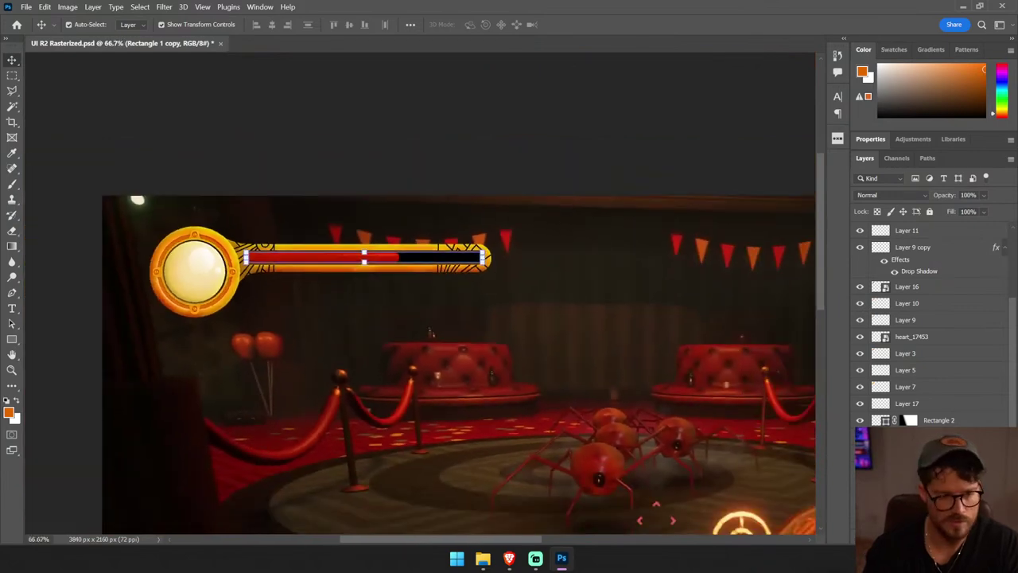
left_click(541, 181)
mouse_move(528, 166)
left_mouse_down()
mouse_move(661, 114)
mouse_move(604, 209)
mouse_move(552, 246)
left_mouse_up()
left_click_drag(602, 199, 307, 295)
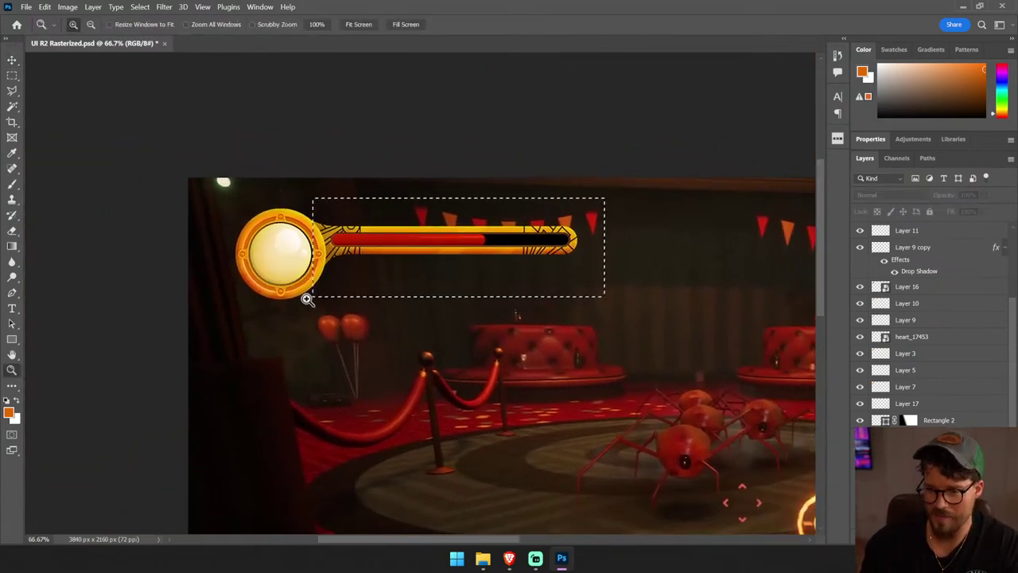
left_click(537, 278)
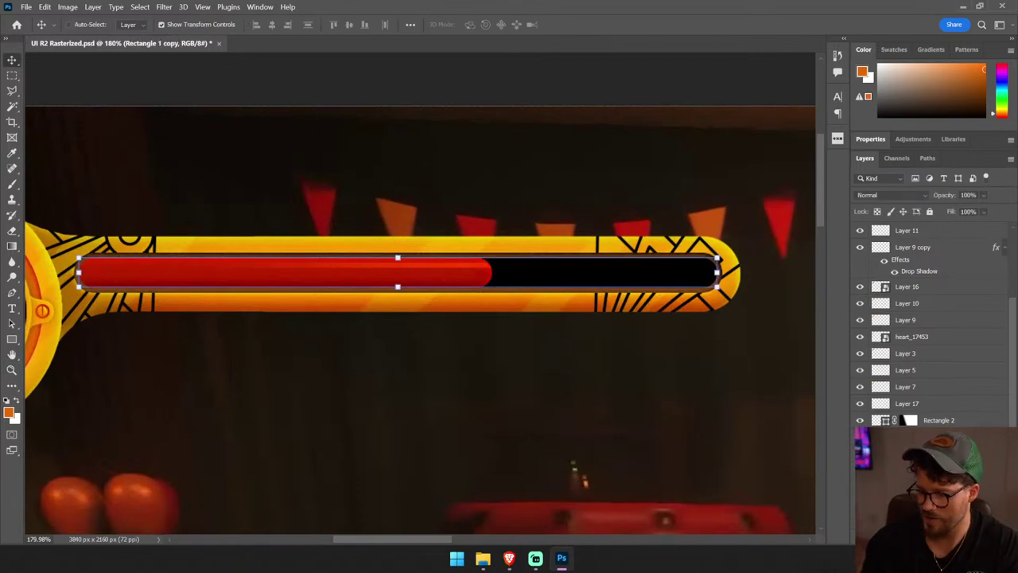
left_click(612, 338)
- Fill the empty track on Layer 18 with an orange-to-yellow gradient sampled from the gold frame
left_click(11, 247)
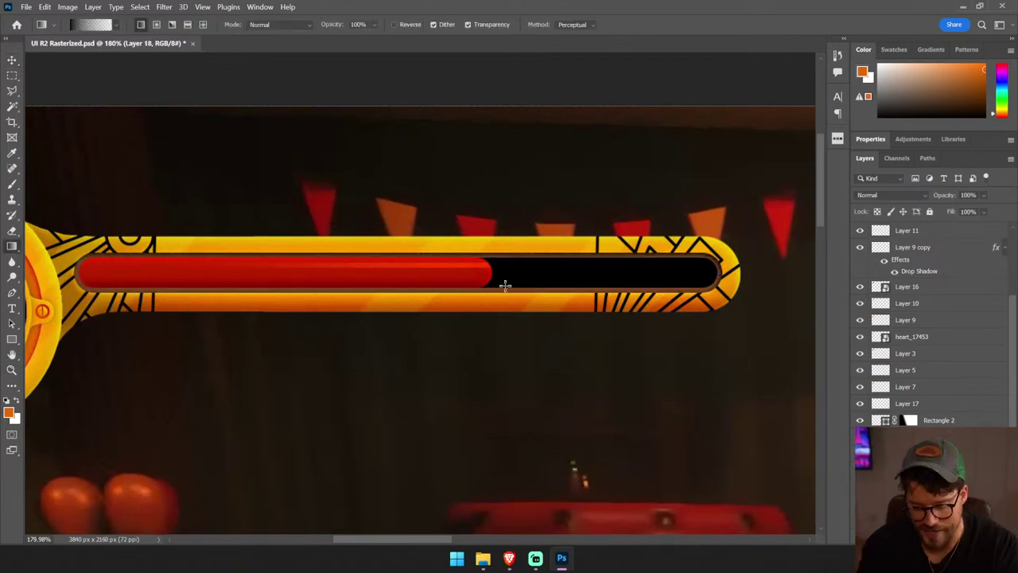
left_click(540, 286, "alt")
left_click_drag(545, 220, 533, 226)
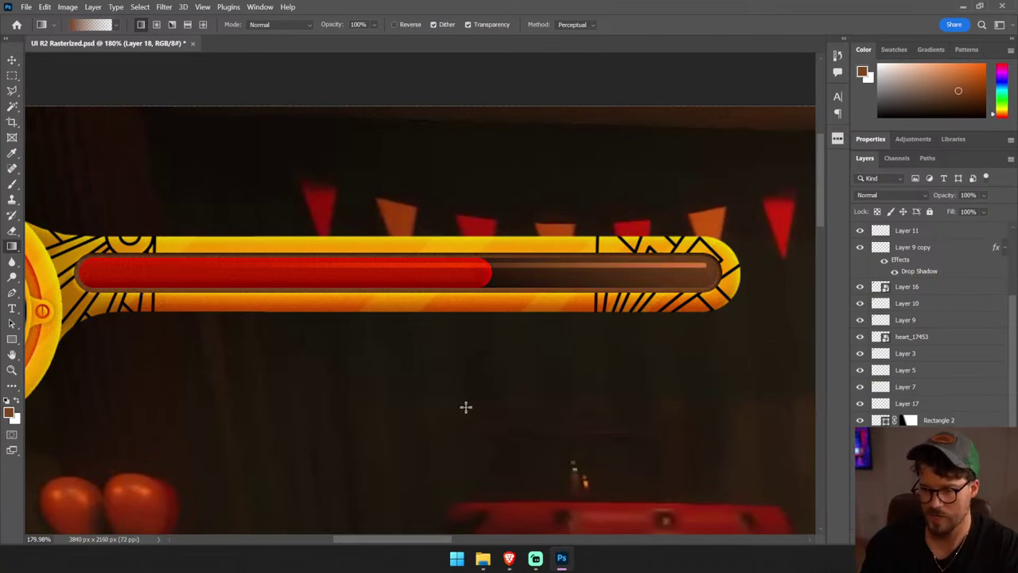
key("o")
left_click(725, 285, "alt")
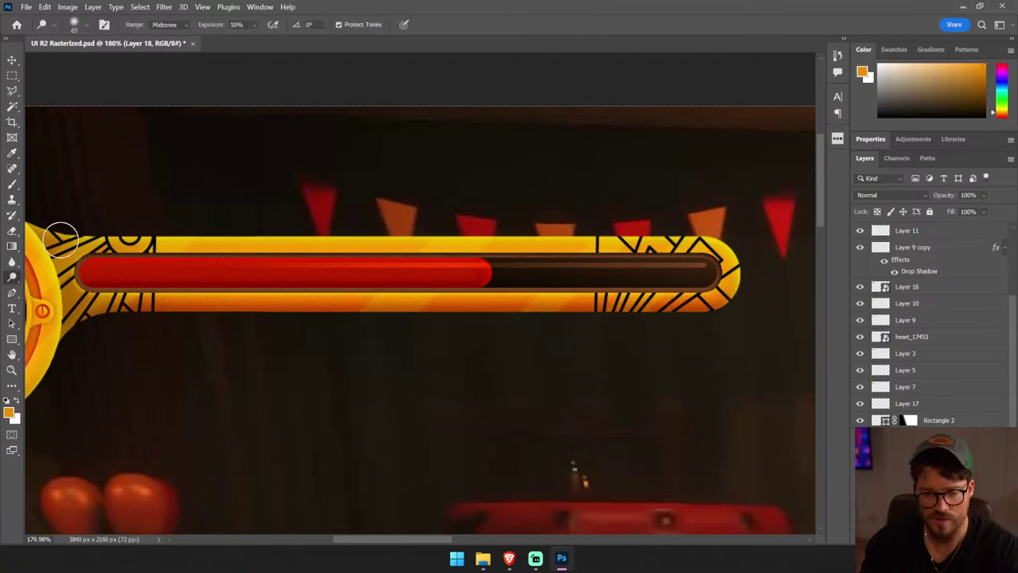
left_click(12, 246)
left_click_drag(387, 242, 384, 259)
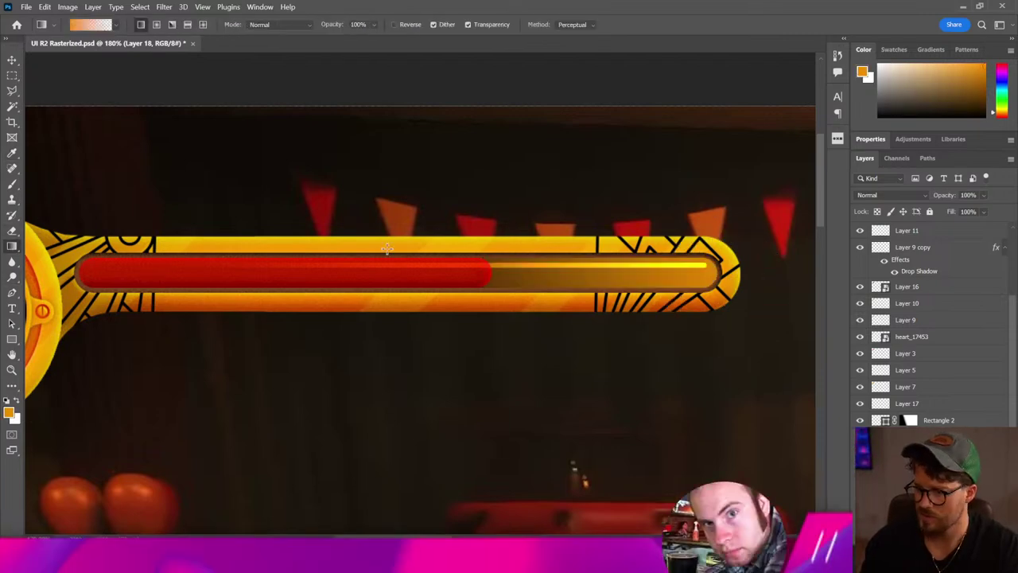
key("ctrl+z")
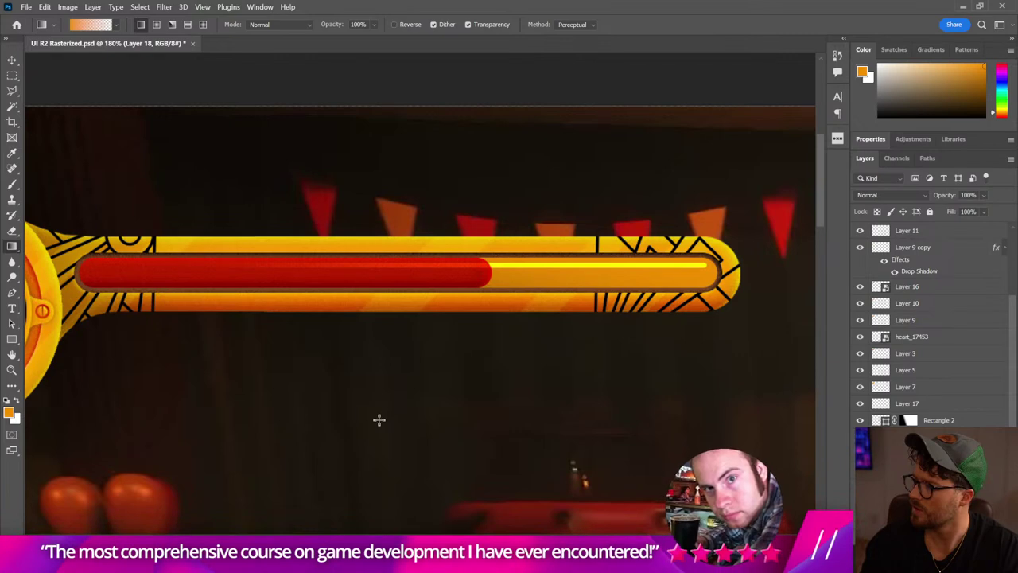
key("ctrl+minus")
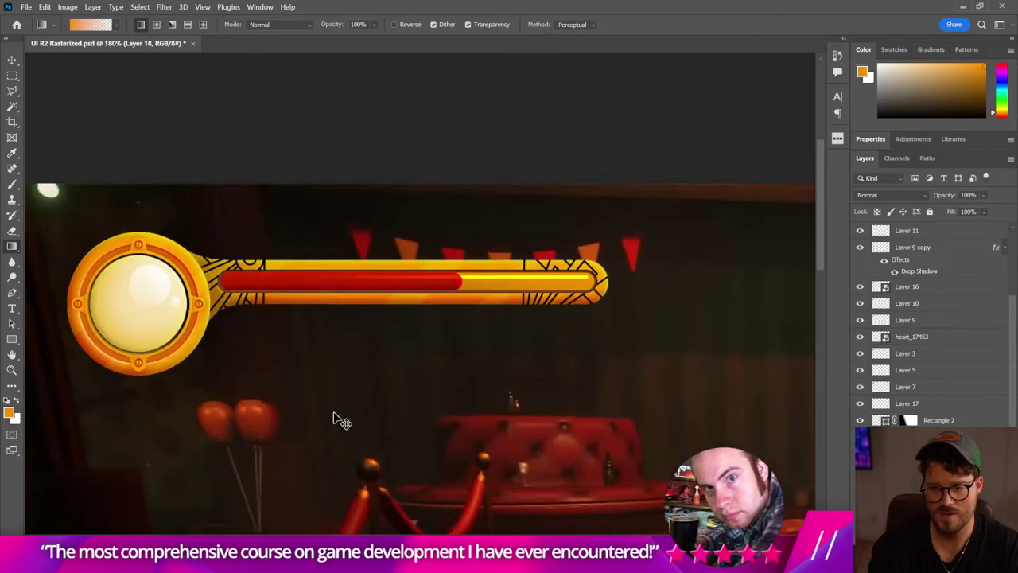
key("ctrl+minus")
key("ctrl+minus")
key("ctrl+minus")
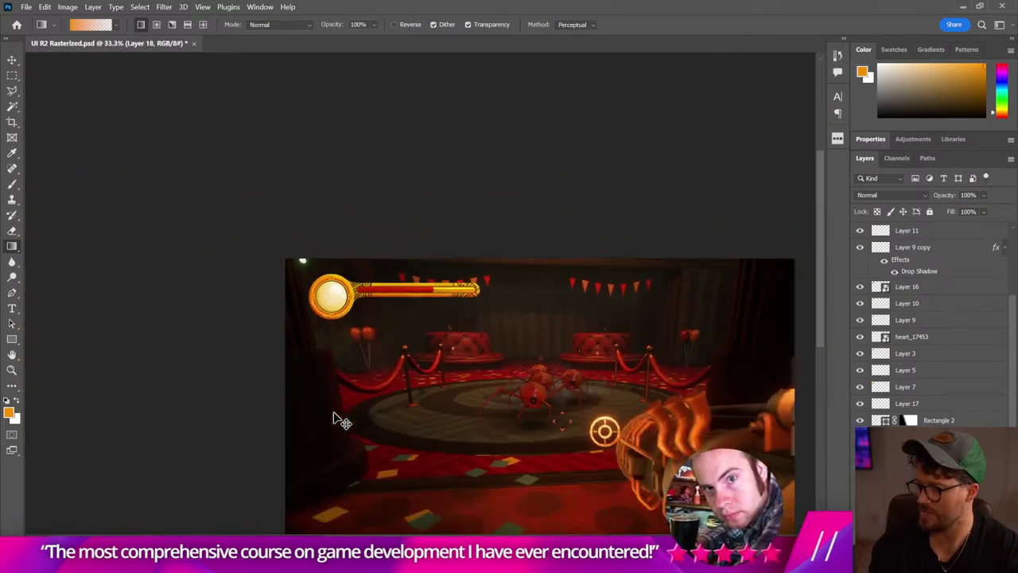
key("ctrl+plus")
key("ctrl+plus")
key("ctrl+plus")
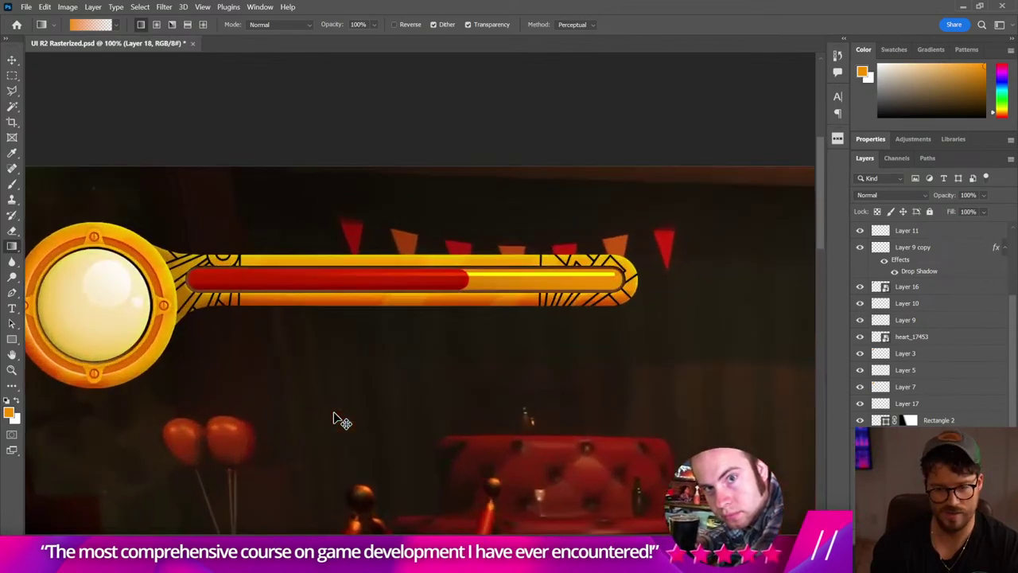
key("ctrl+plus")
- Apply Hue/Saturation to Layer 18 with Saturation -44 and Lightness +49 for a pale cream
left_click(67, 7)
mouse_move(86, 34)
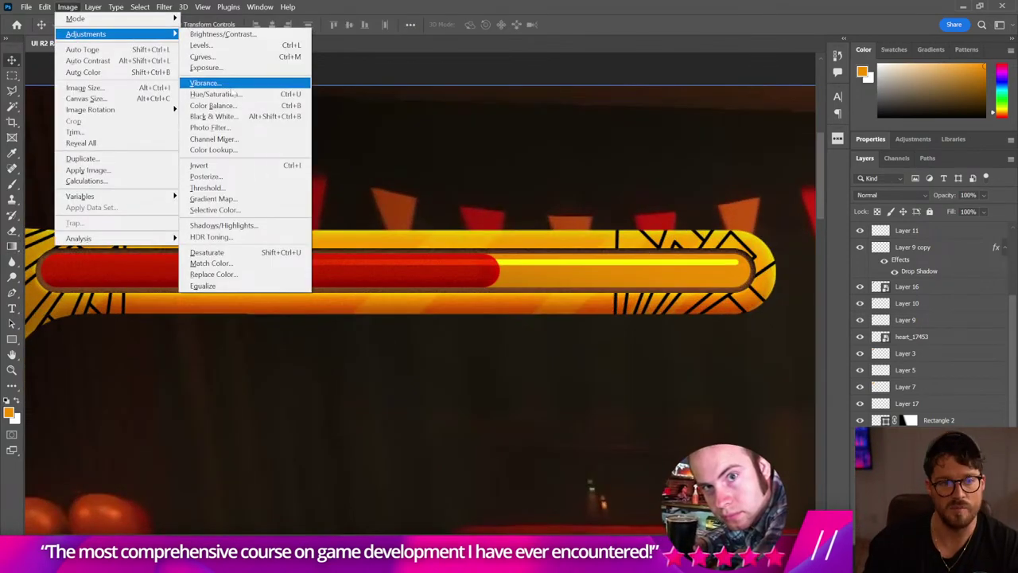
left_click(215, 94)
mouse_move(475, 212)
left_mouse_down()
mouse_move(450, 212)
mouse_move(498, 240)
left_mouse_up()
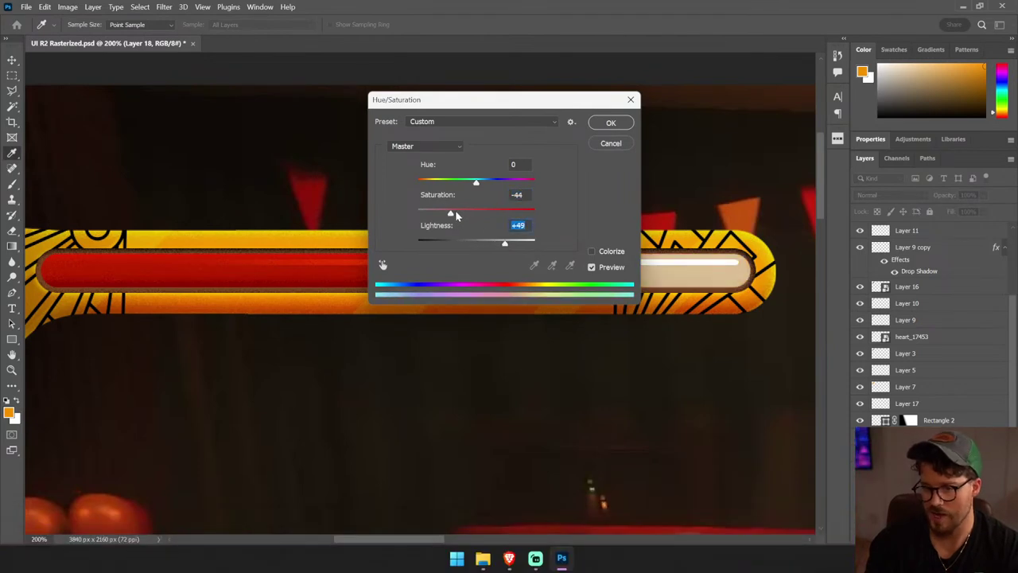
left_click(611, 122)
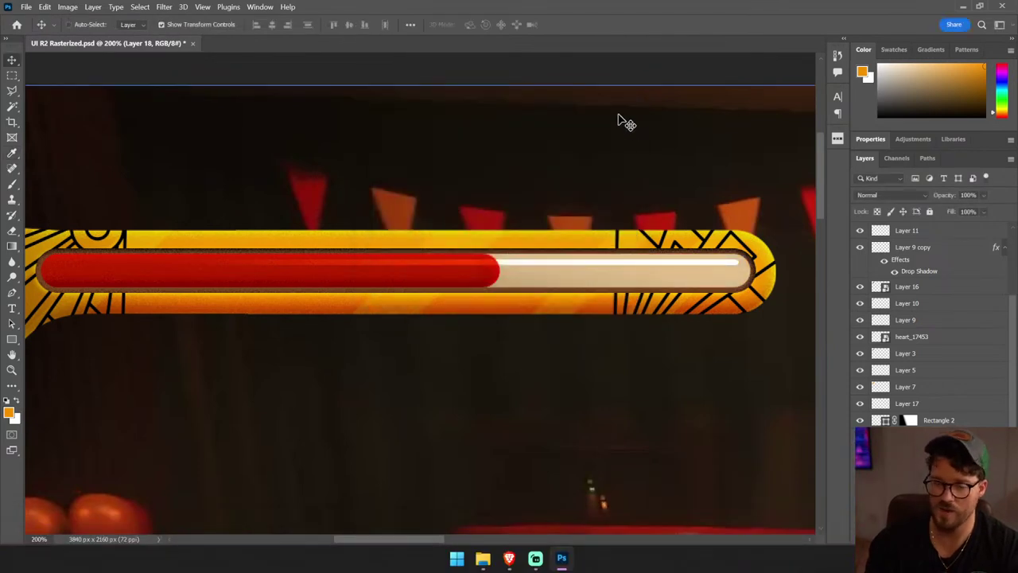
- Fit the image on screen, save the document, and bring the health bar into view
key("v")
key("ctrl+0")
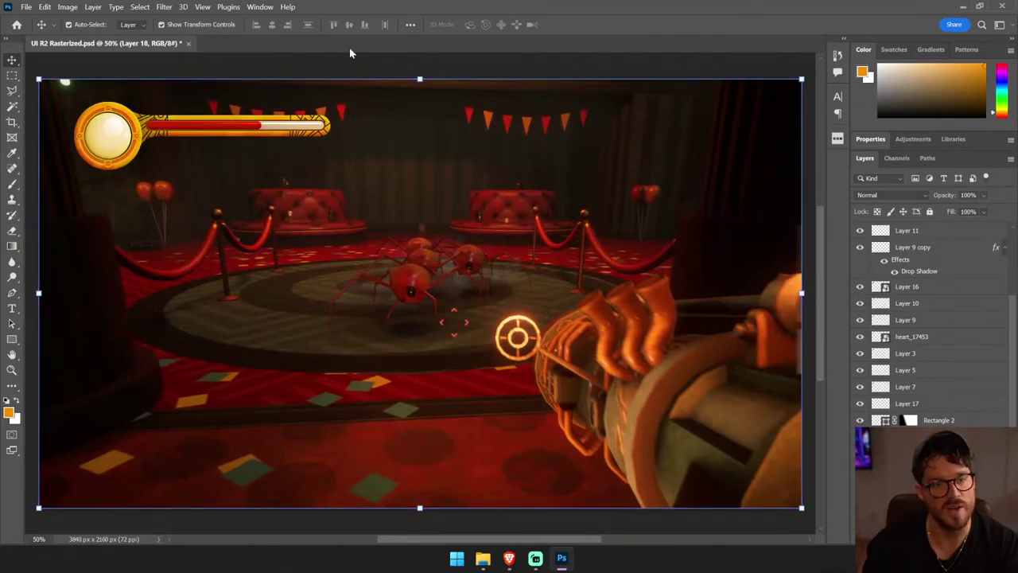
left_click(355, 60)
key("ctrl+s")
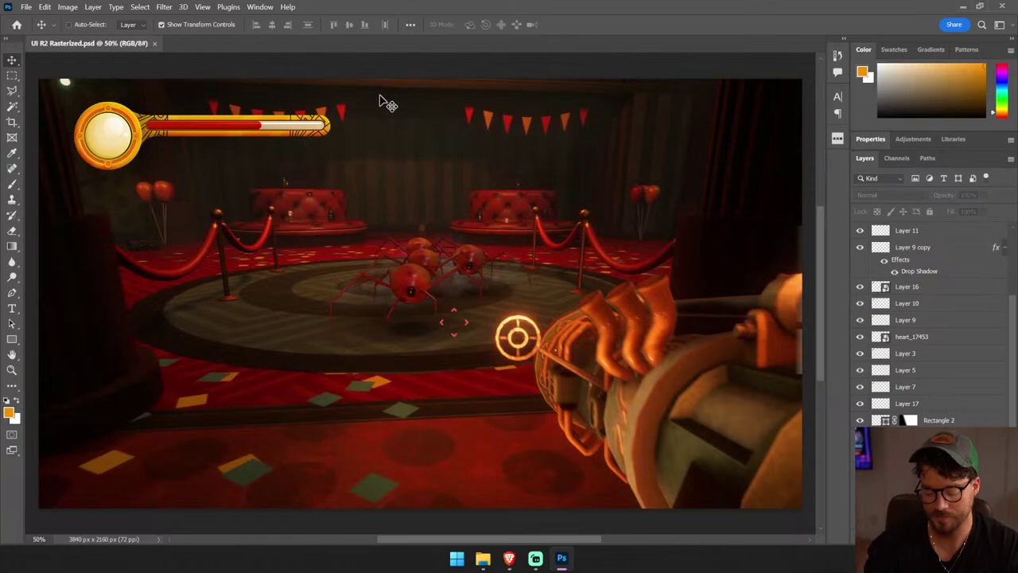
key("ctrl+plus")
left_click_drag(379, 94, 593, 221)
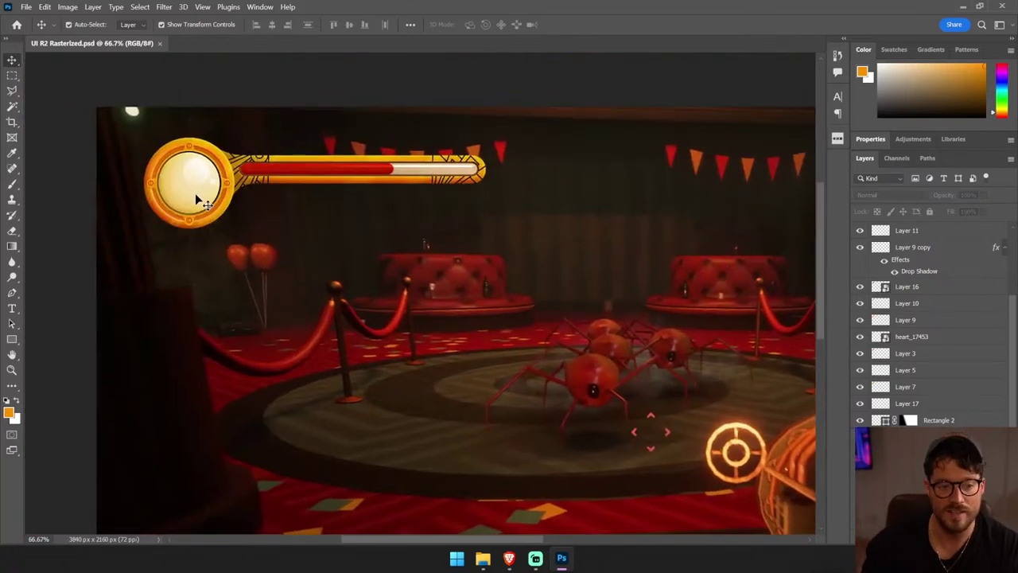
- Lower the Layer 9 copy orb's saturation to -41 with Hue/Saturation
left_click(196, 194)
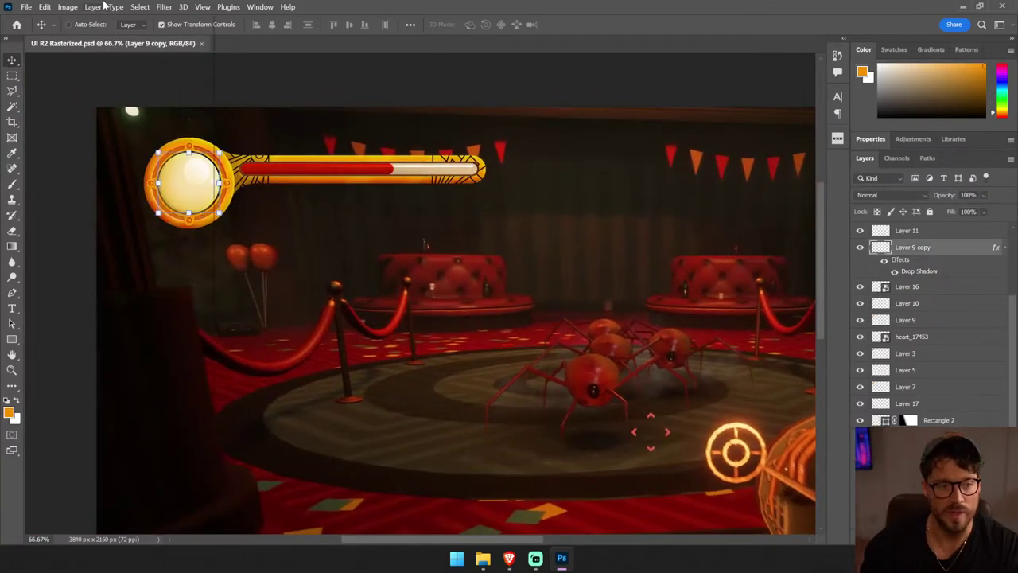
left_click(45, 7)
left_click(215, 94)
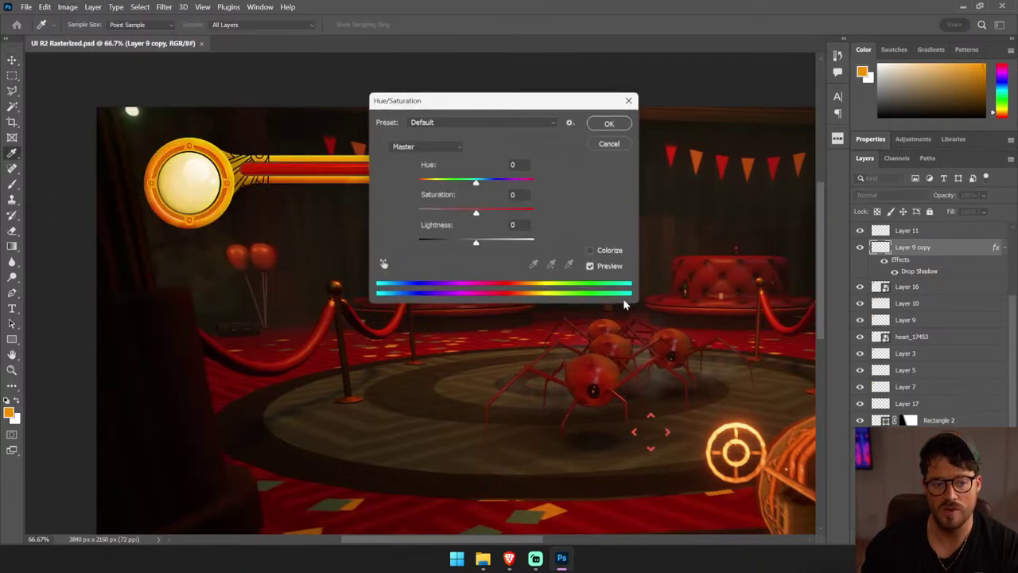
mouse_move(493, 100)
left_mouse_down()
mouse_move(823, 98)
mouse_move(799, 98)
left_mouse_up()
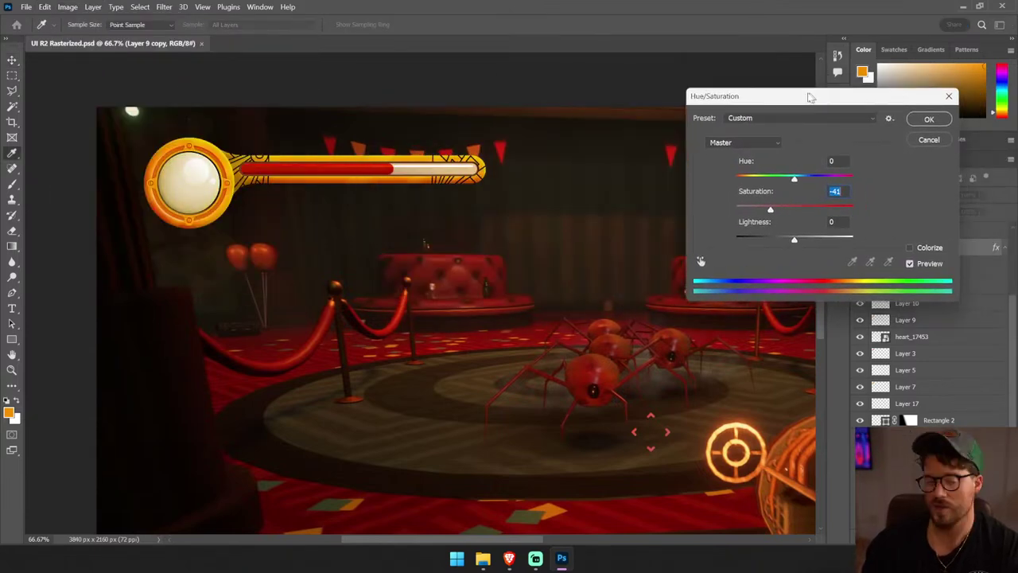
left_click(915, 120)
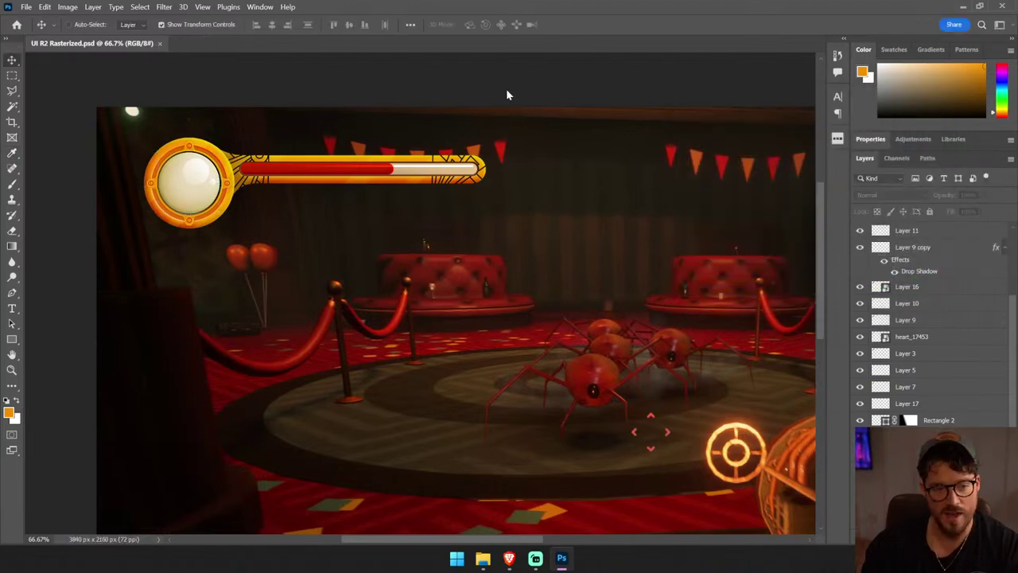
left_click(270, 167)
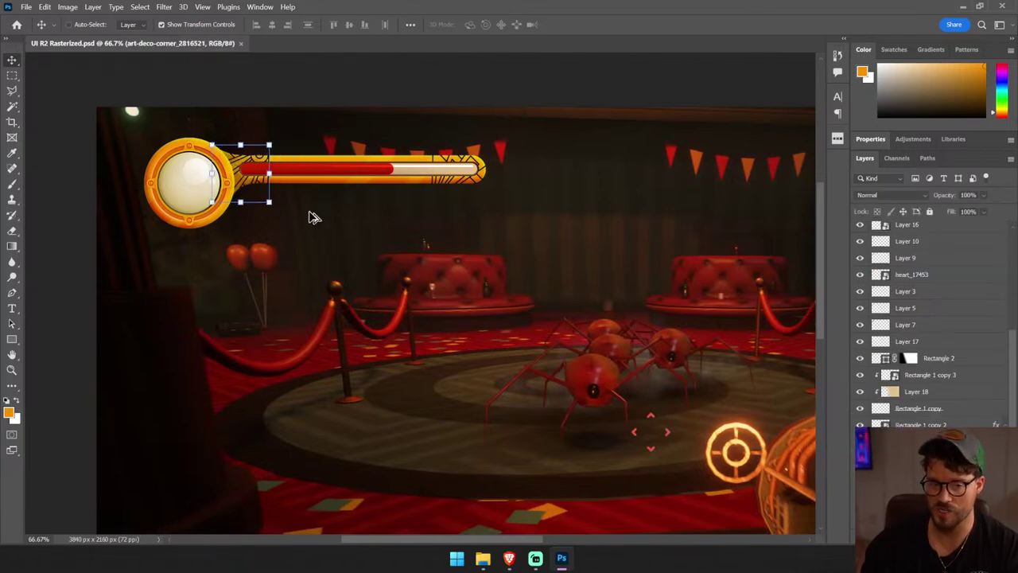
- Duplicate the art-deco ornament, flip it horizontally and vertically, and place it under the bar
left_click_drag(314, 217, 366, 210)
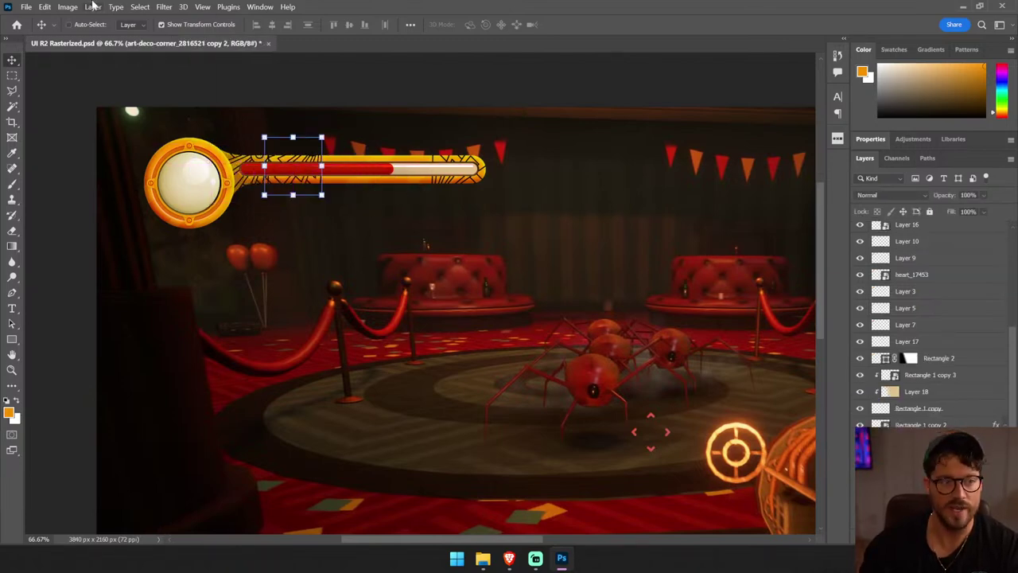
left_click(45, 6)
left_click(239, 469)
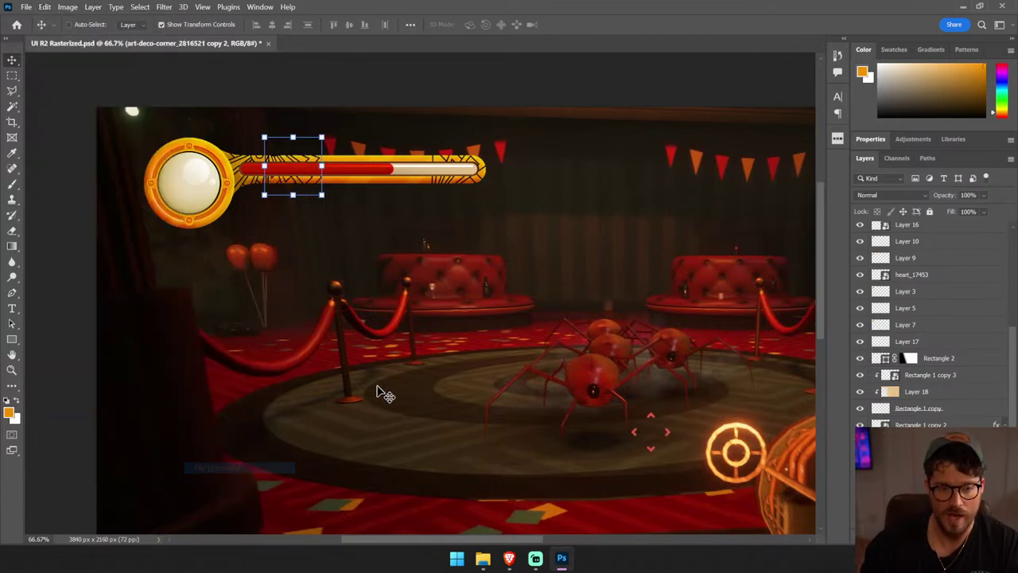
left_click_drag(386, 395, 360, 332)
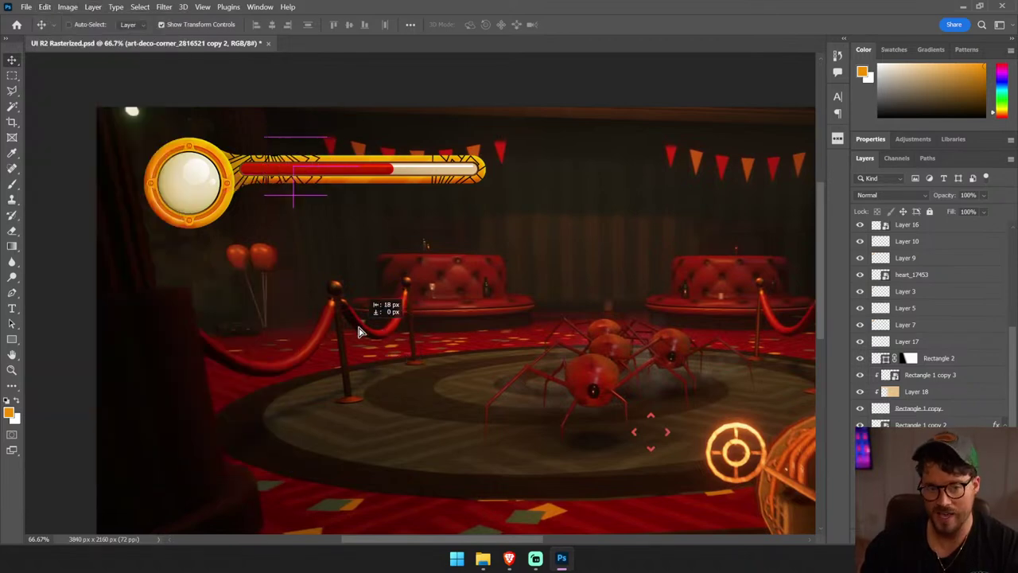
left_click_drag(358, 331, 361, 334)
left_click(44, 7)
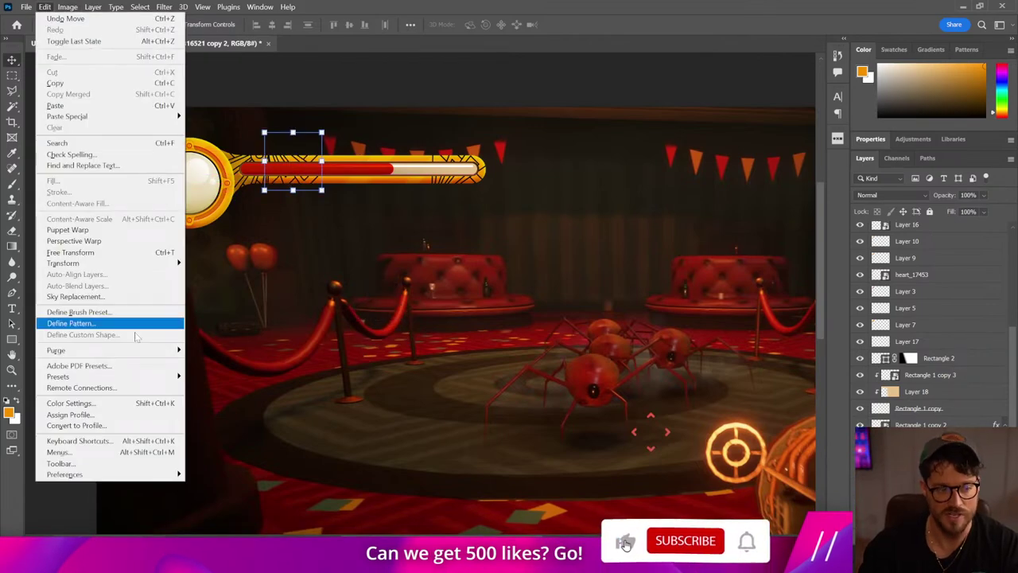
mouse_move(63, 262)
left_click(238, 477)
mouse_move(352, 352)
left_mouse_down()
mouse_move(345, 361)
mouse_move(352, 347)
left_mouse_up()
- Slide a copy of the art-deco pattern layer further right along the gold band
left_click_drag(166, 91, 366, 304)
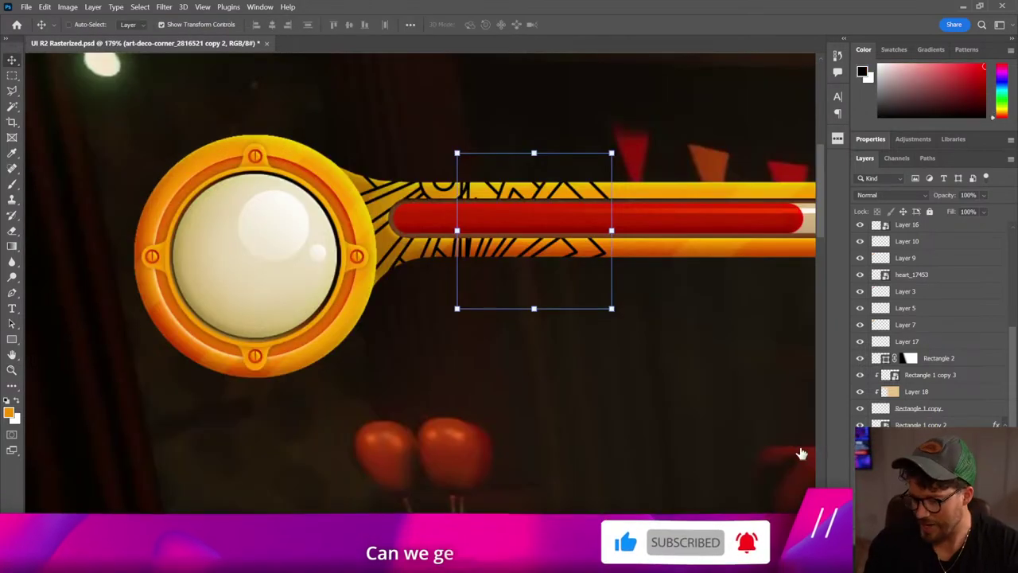
key("g")
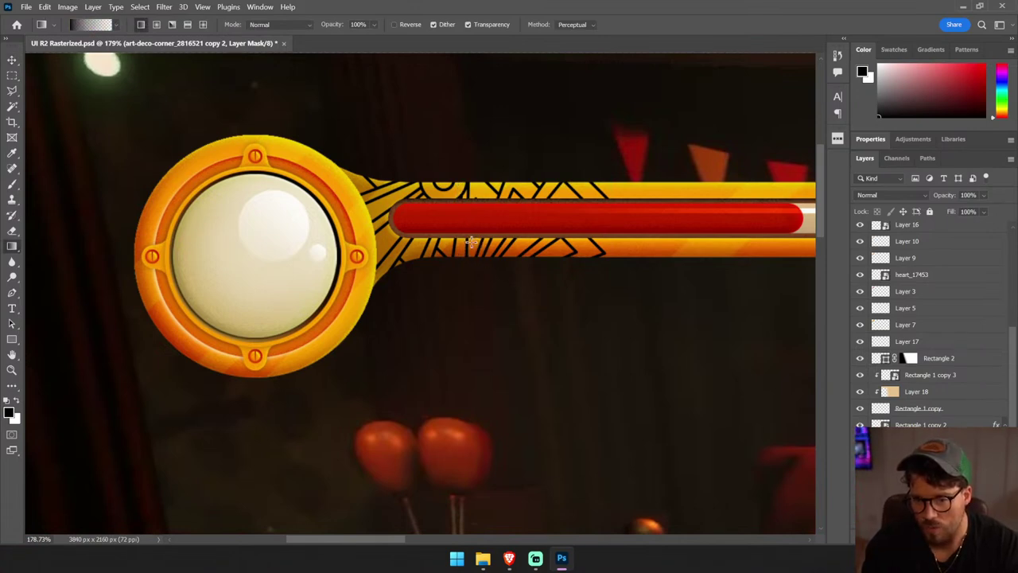
key("v")
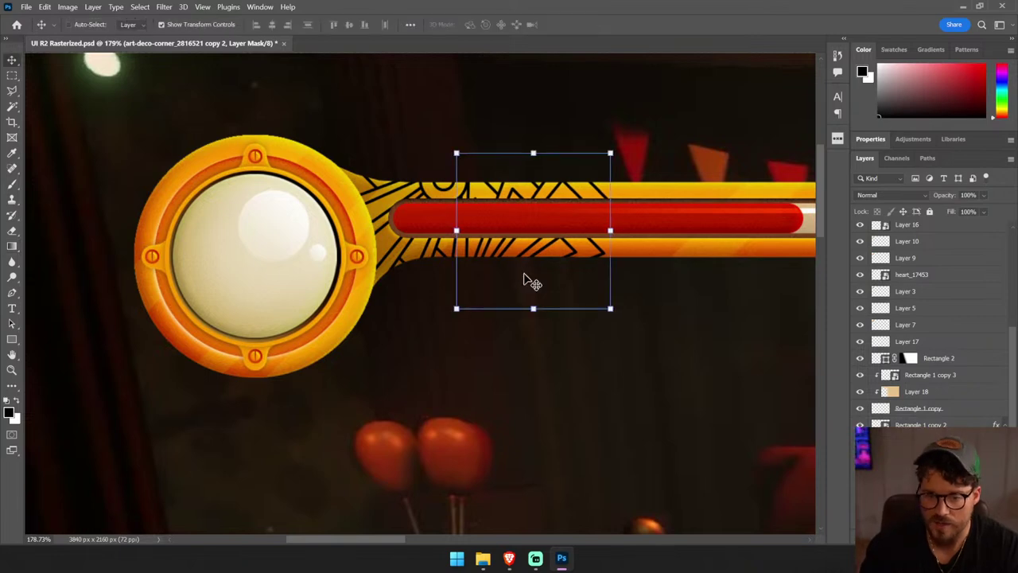
left_click_drag(532, 282, 281, 298)
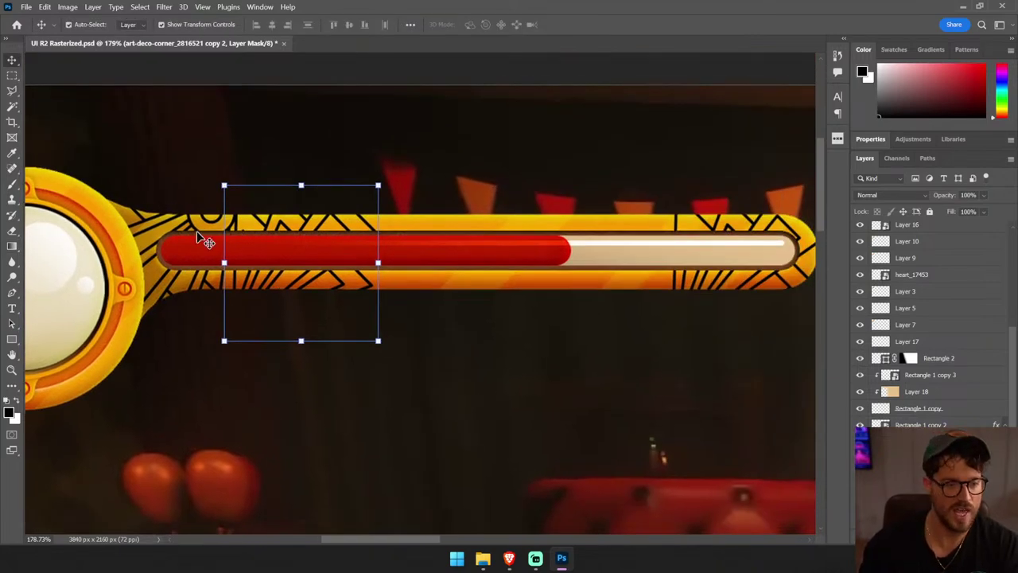
left_click(203, 239, "ctrl")
mouse_move(203, 234)
left_mouse_down()
mouse_move(477, 235)
mouse_move(440, 243)
left_mouse_up()
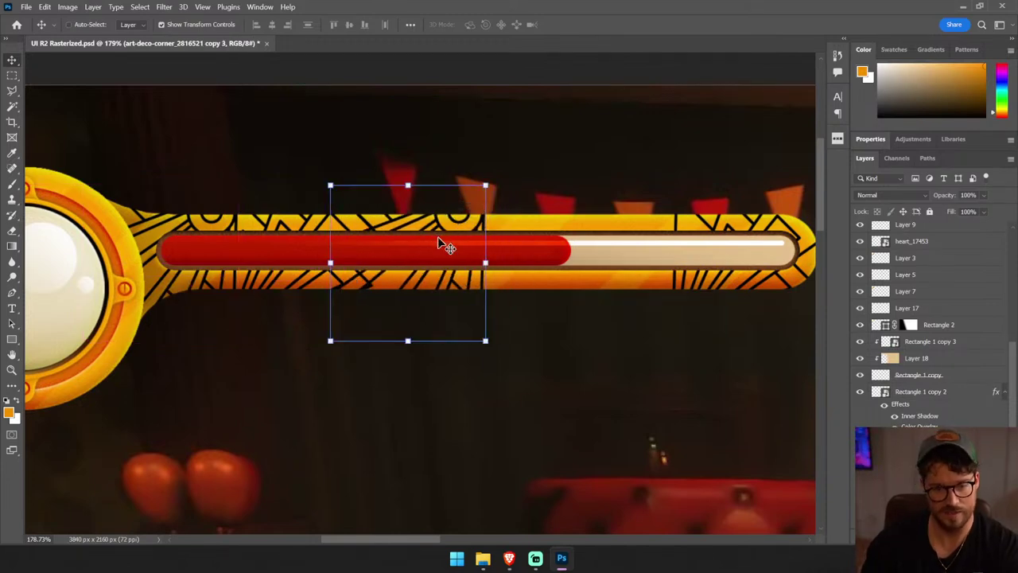
- Lasso and mask out the pattern copy's overlapping left portion, nudging it slightly left
key("Left")
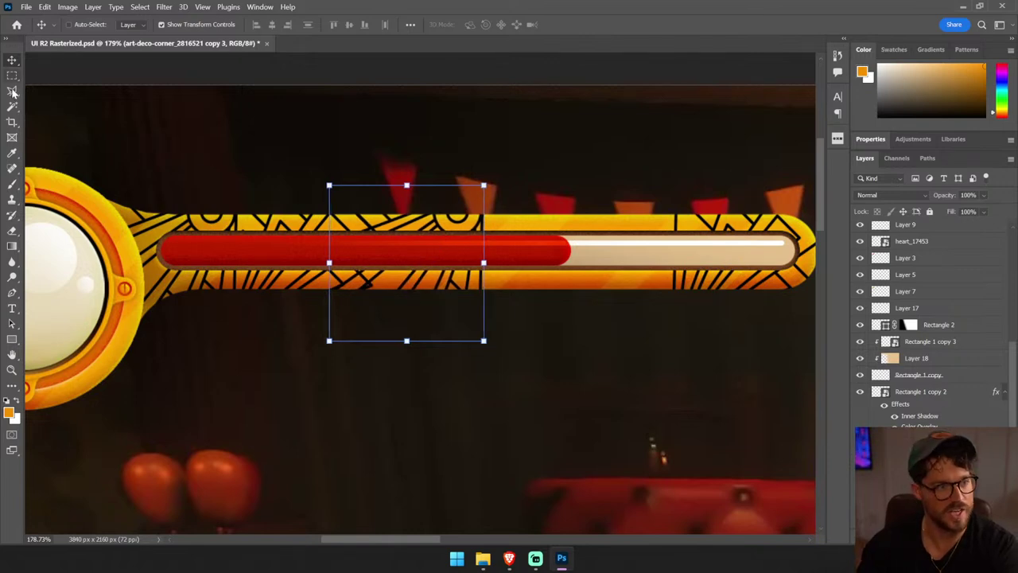
left_click(13, 92)
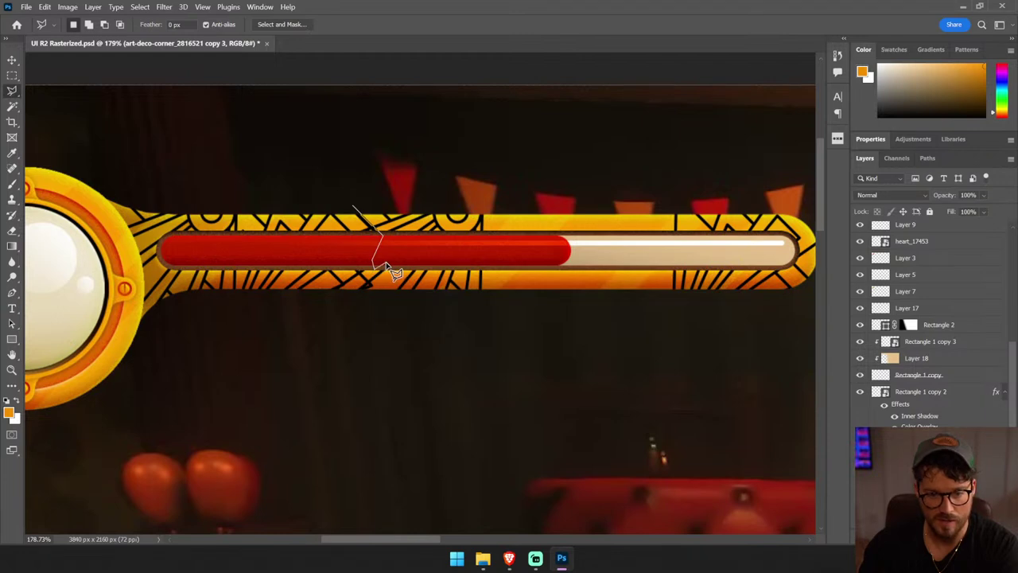
left_click_drag(237, 216, 233, 242)
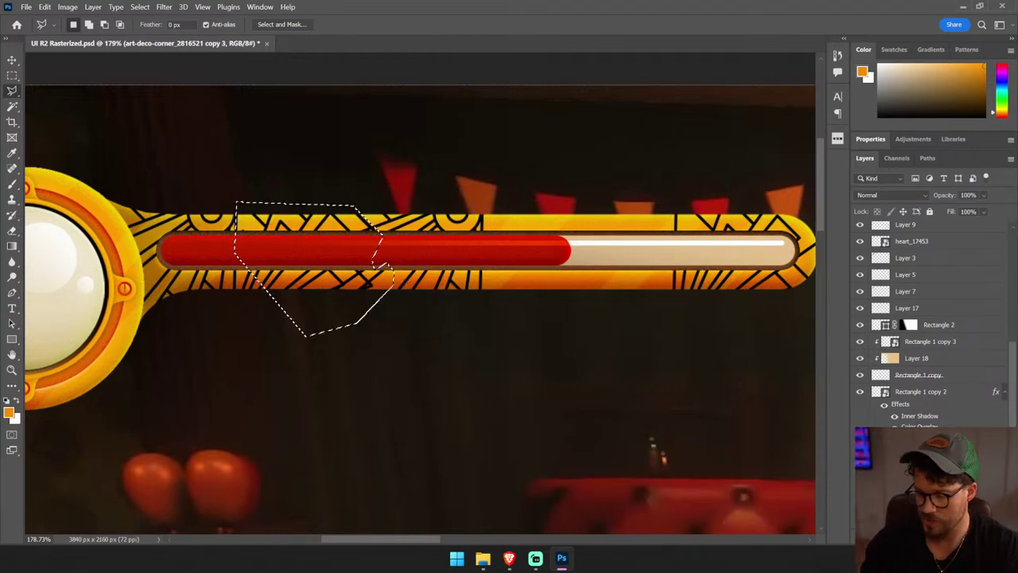
key("ctrl+z")
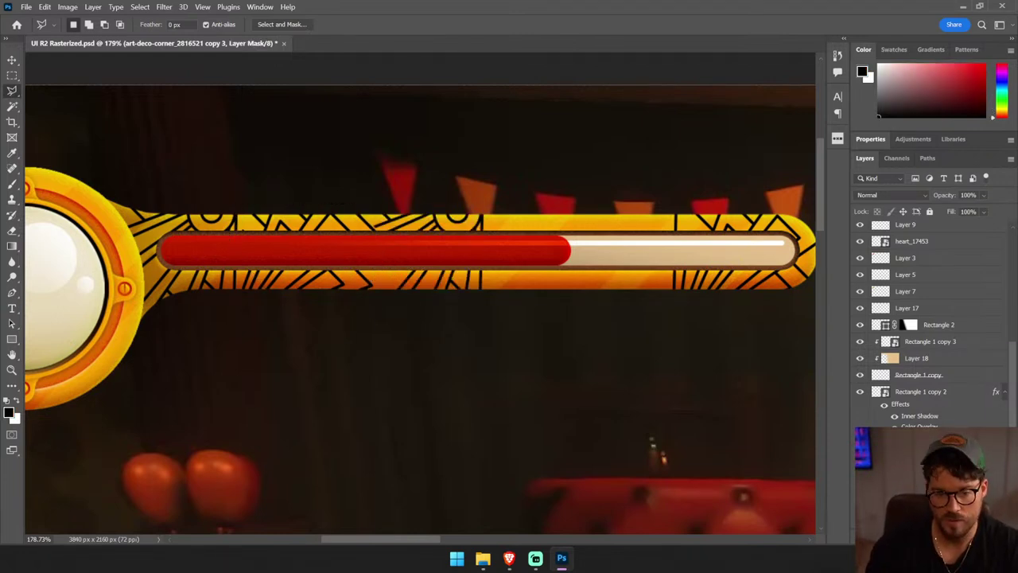
key("v")
key("Left")
key("Left")
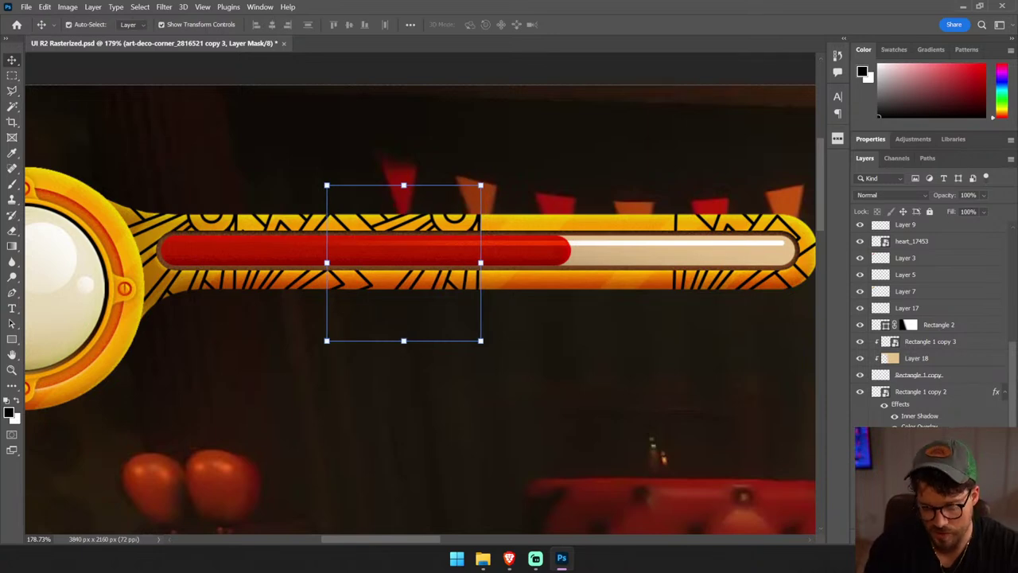
key("ctrl+0")
- Zoom in on the health bar and slide an art-deco pattern copy right along the band
left_click(714, 447, "ctrl")
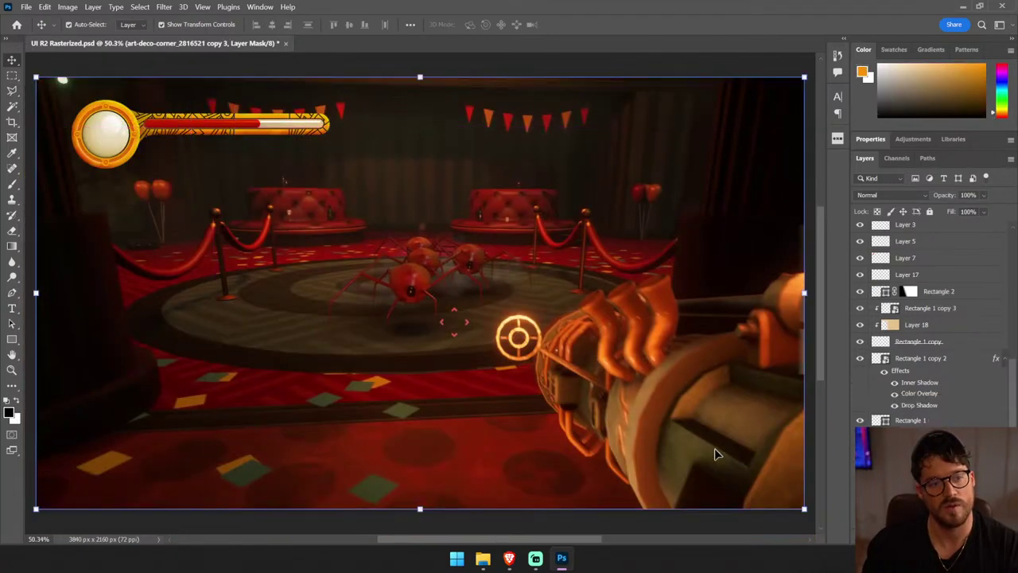
left_click_drag(532, 338, 640, 413)
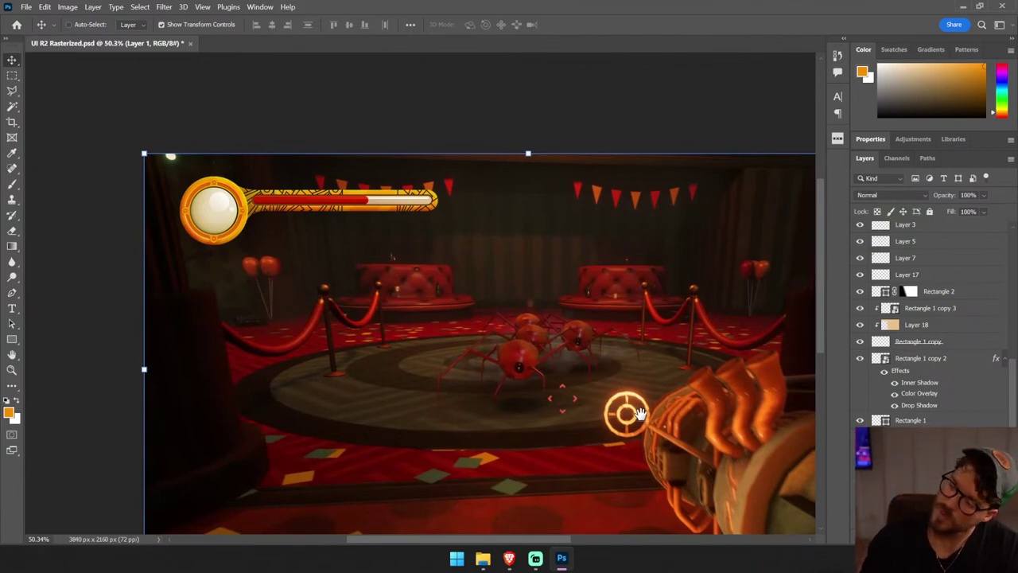
key("z")
scroll(374, 303, "up", 3)
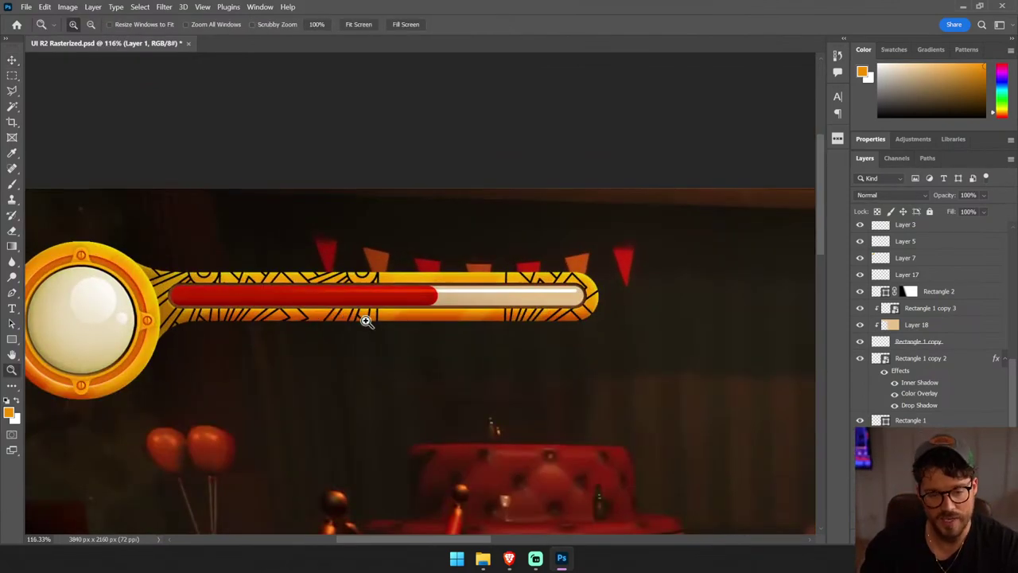
key("v")
left_click(380, 294, "ctrl")
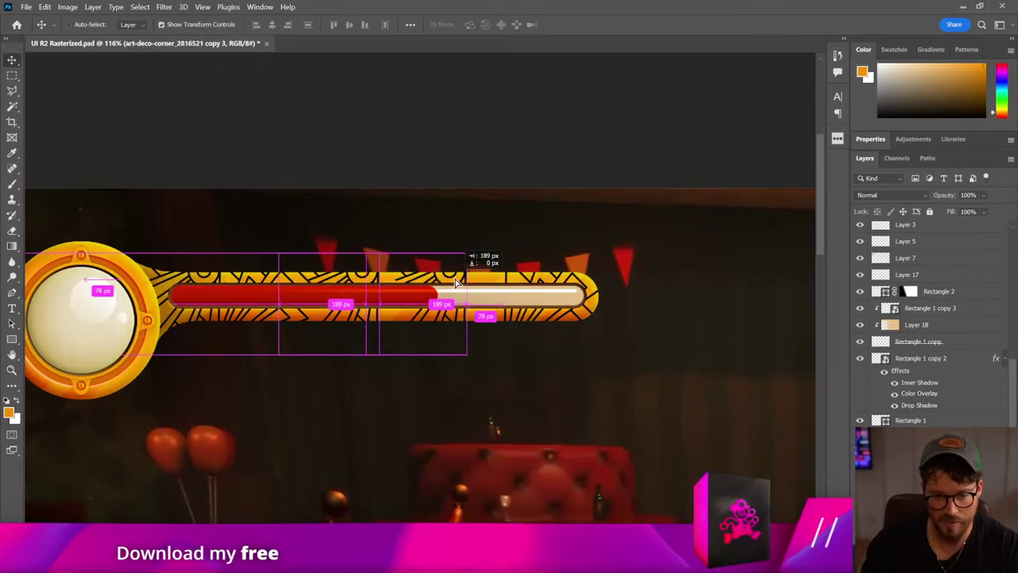
left_click(288, 287, "ctrl")
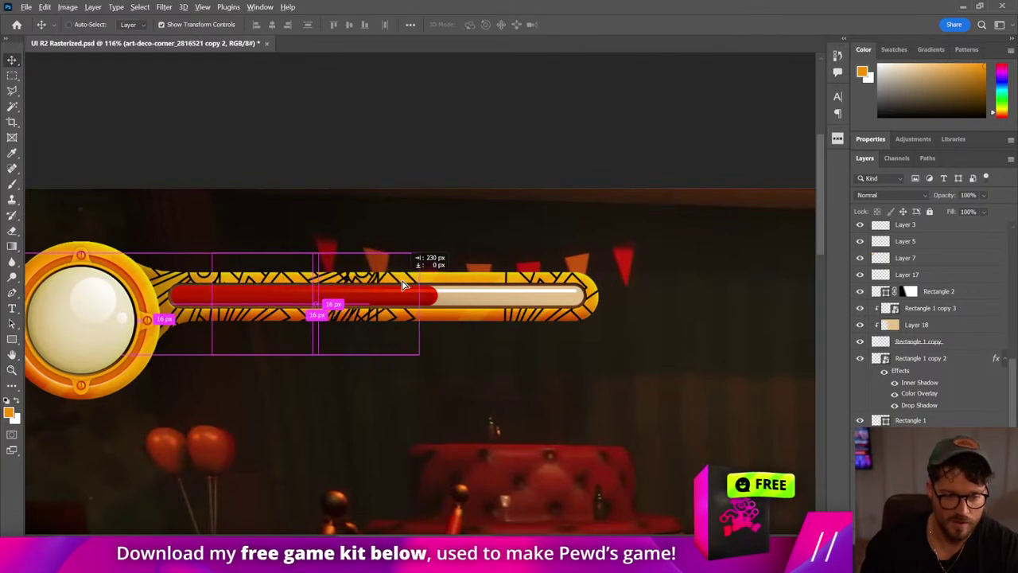
left_click_drag(263, 290, 450, 286)
- Undo the extra pattern moves, set the piece beside the orb, and add new Layer 19
left_click(451, 285, "ctrl")
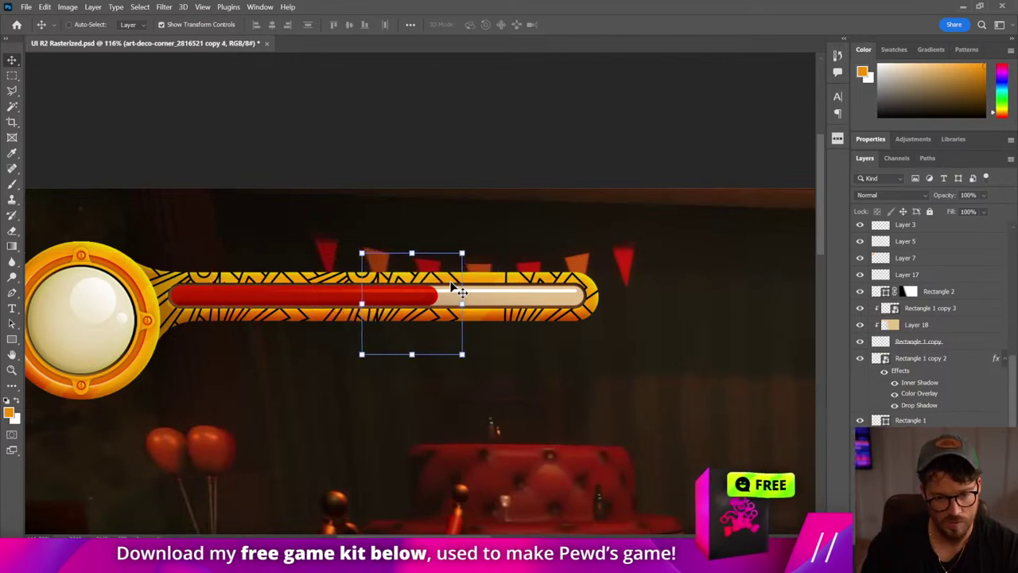
key("Right")
key("Right")
key("Right")
key("Right")
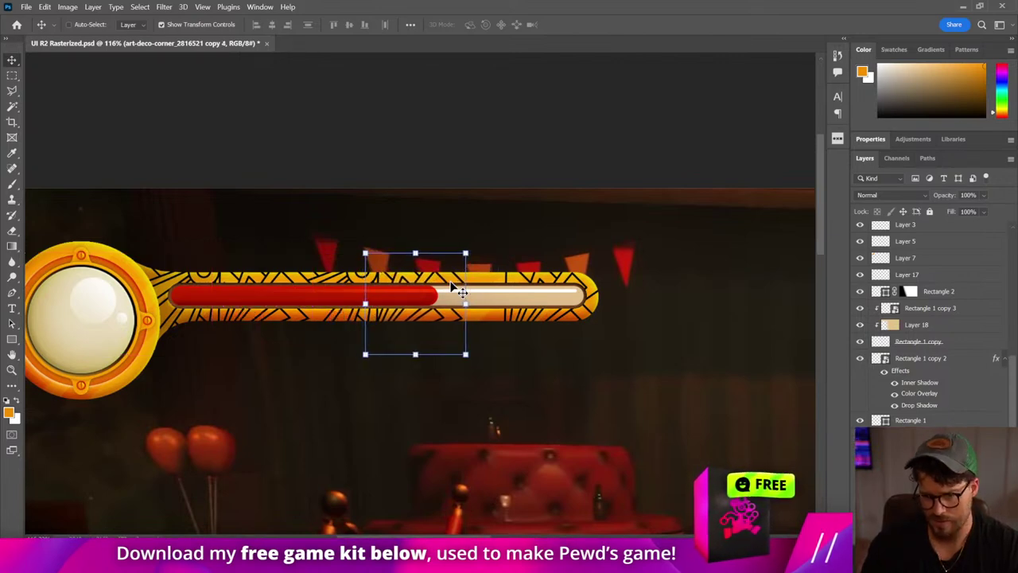
left_click_drag(460, 291, 522, 299)
key("ctrl+z")
key("ctrl+z")
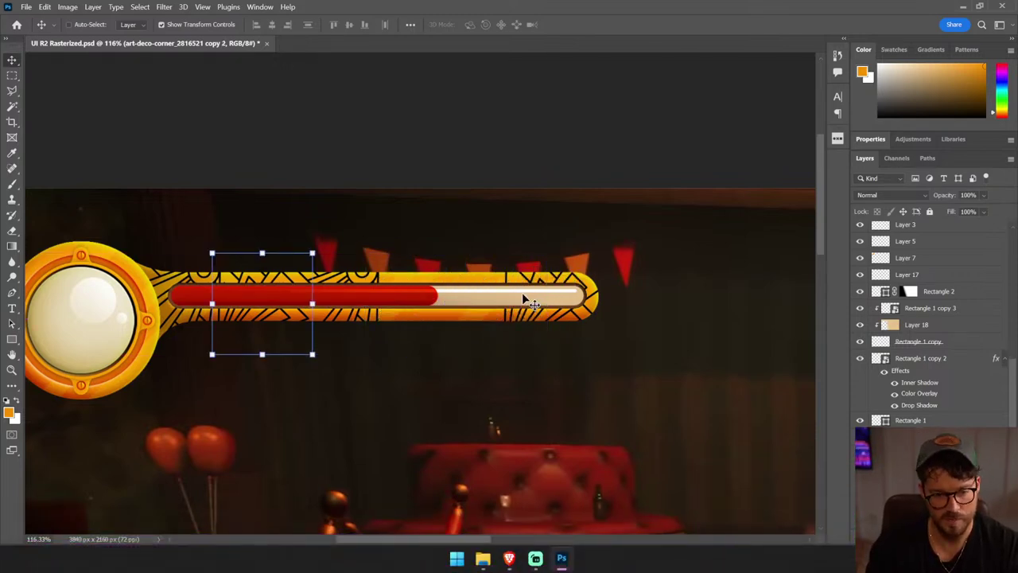
key("ctrl+z")
key("ctrl+z")
key("ctrl+z")
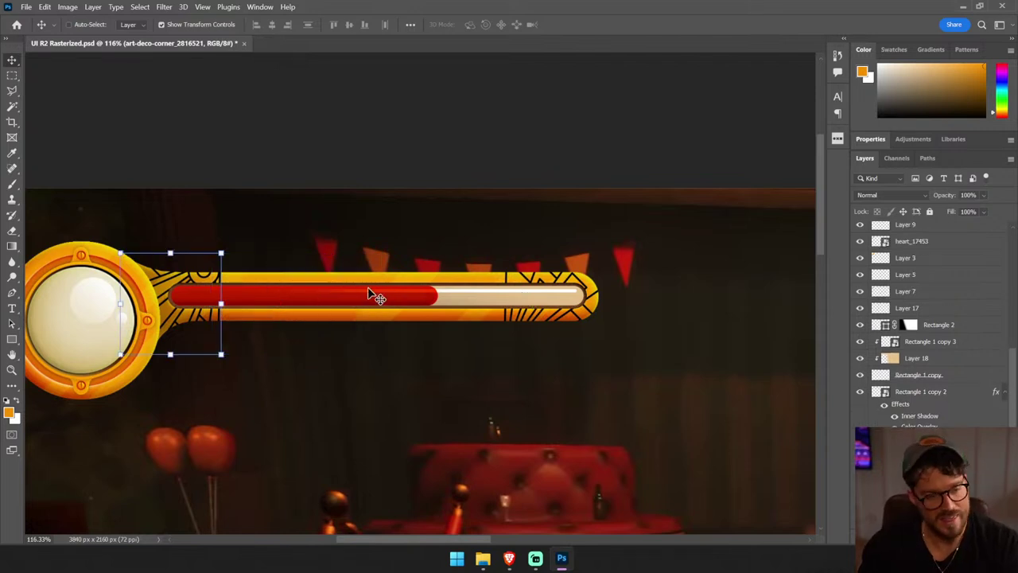
mouse_move(373, 295)
left_mouse_down()
mouse_move(246, 263)
mouse_move(221, 270)
mouse_move(272, 270)
left_mouse_up()
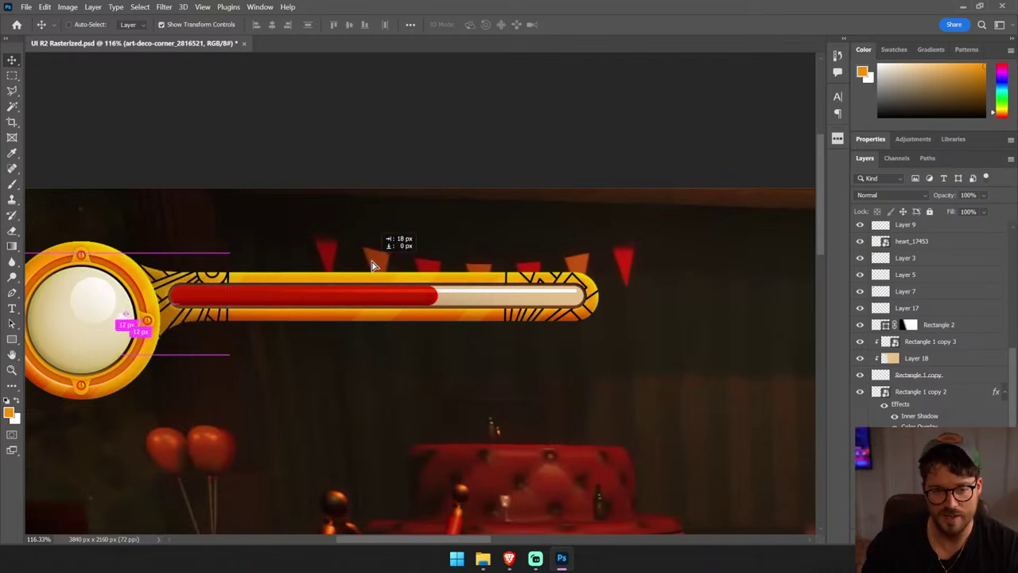
left_click(9, 77)
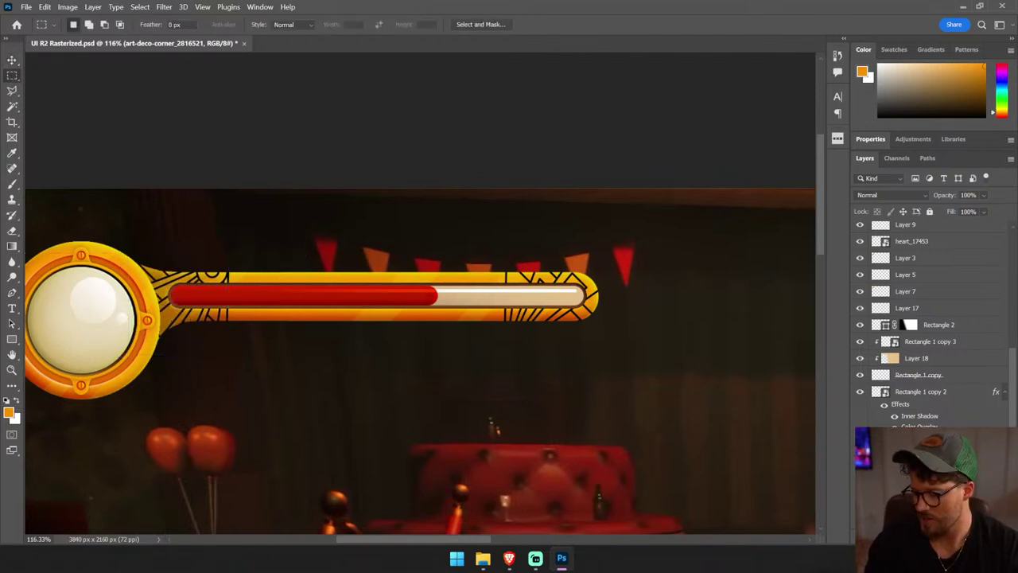
key("ctrl+shift+alt+n")
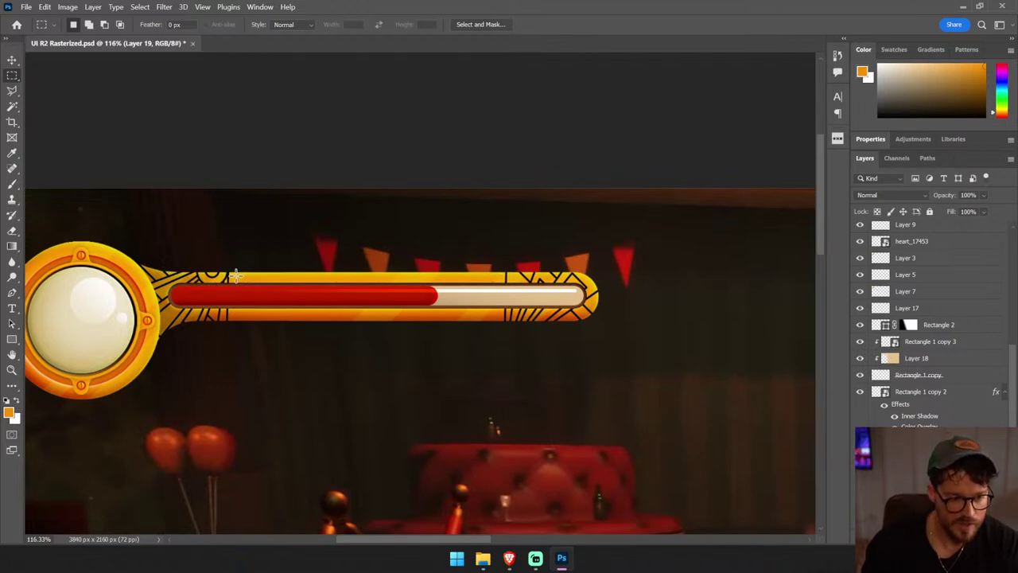
- Fill a thin strip along the bar's top edge with black (000000) on Layer 19
left_click_drag(236, 275, 503, 277)
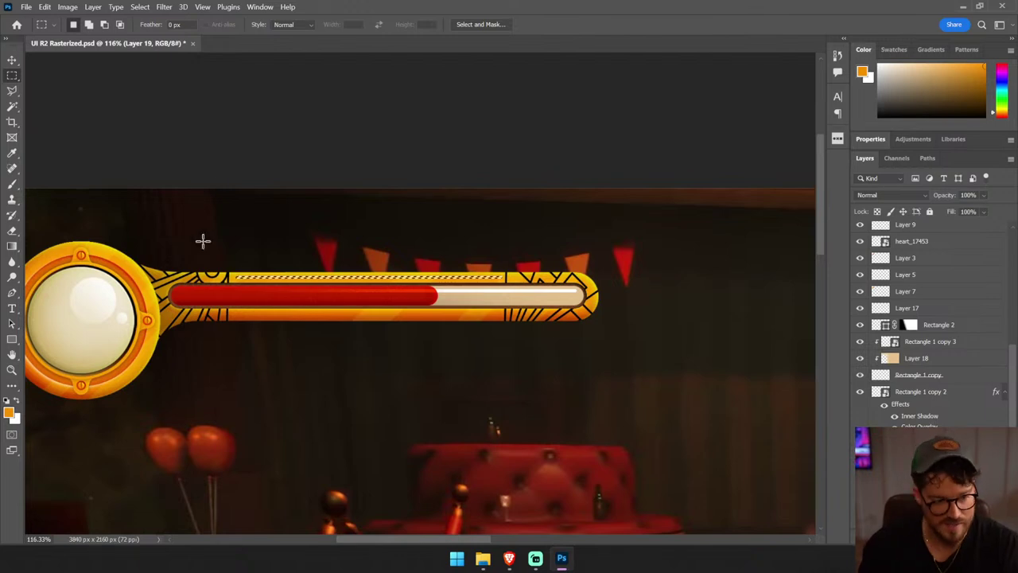
left_click_drag(12, 246, 64, 260)
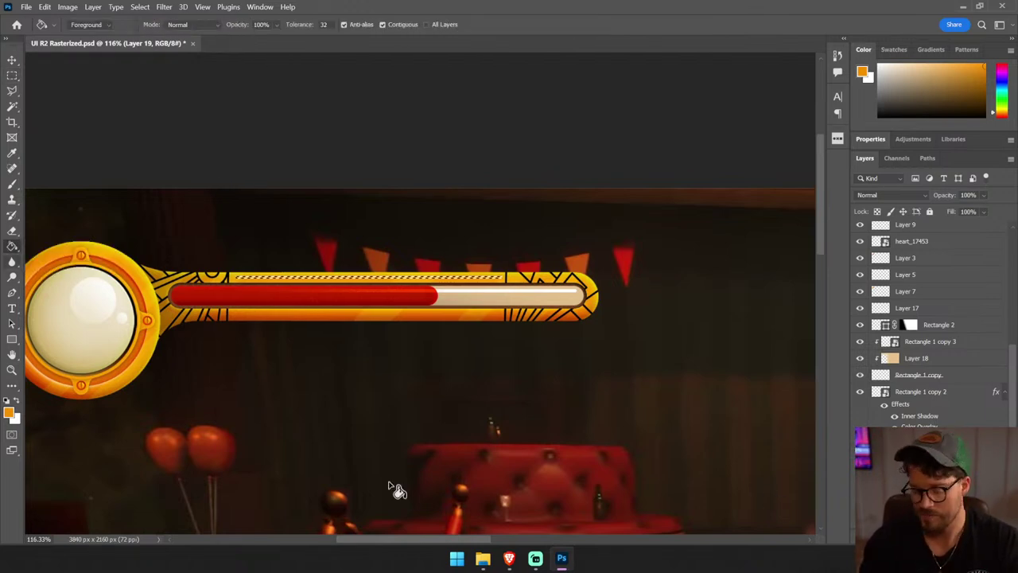
left_click(10, 413)
type("000000")
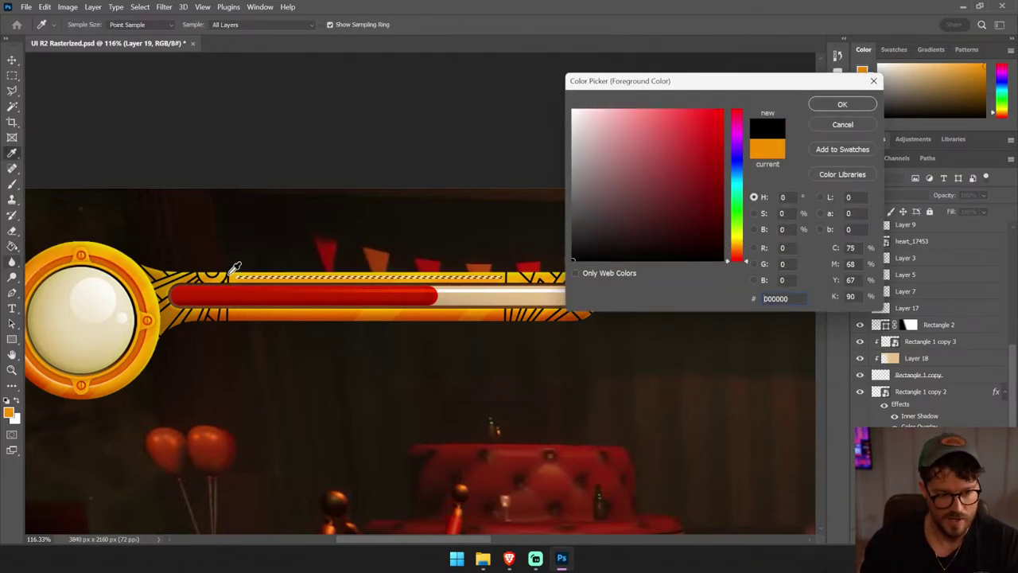
left_click(422, 258)
left_click_drag(470, 256, 513, 269)
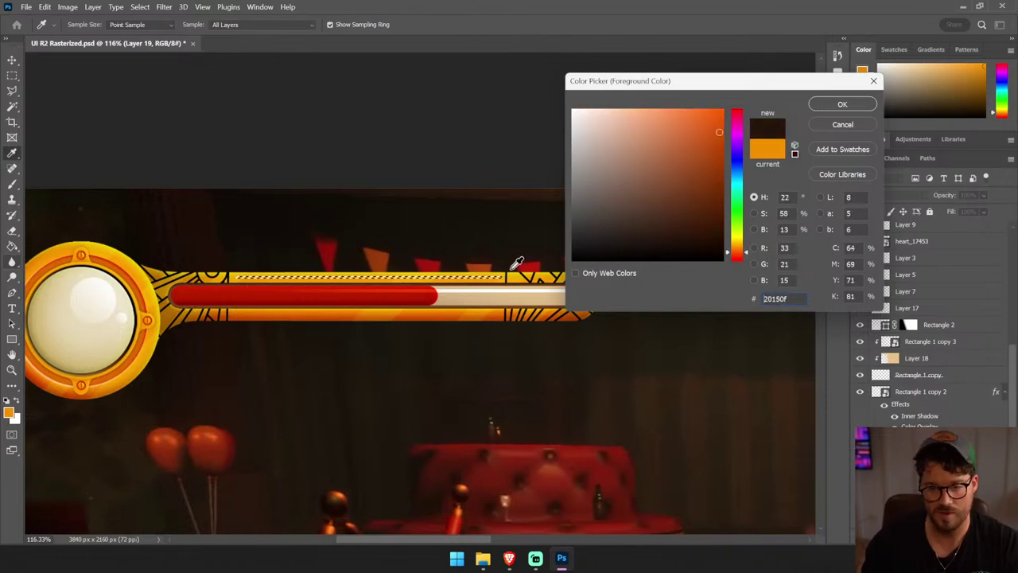
left_click(843, 103)
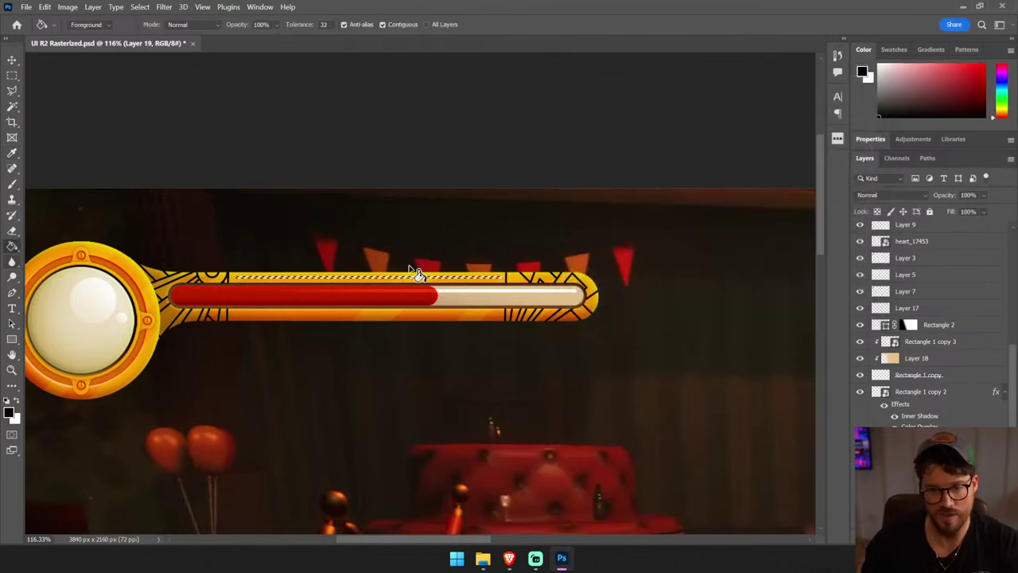
left_click(13, 75)
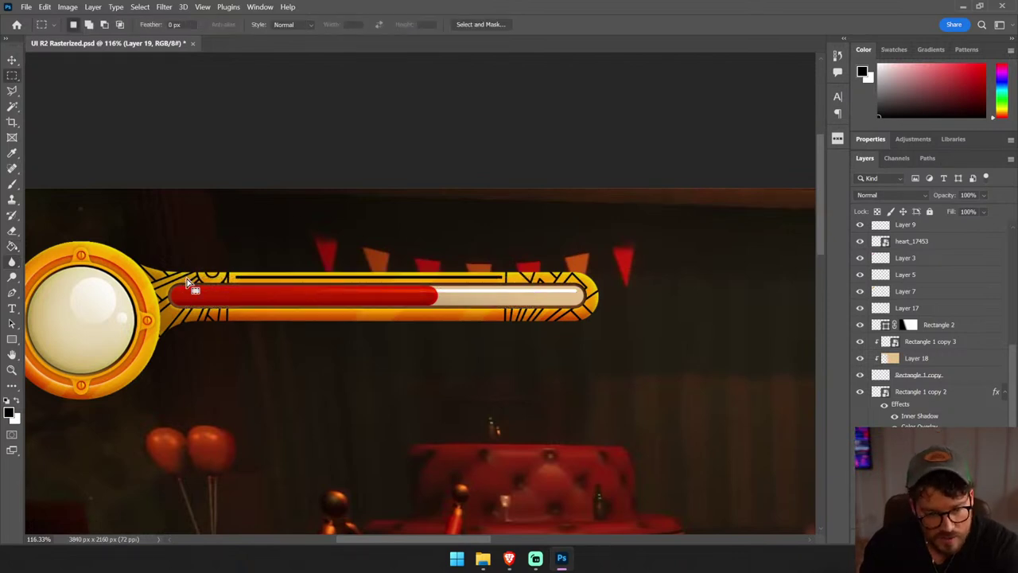
key("ctrl+d")
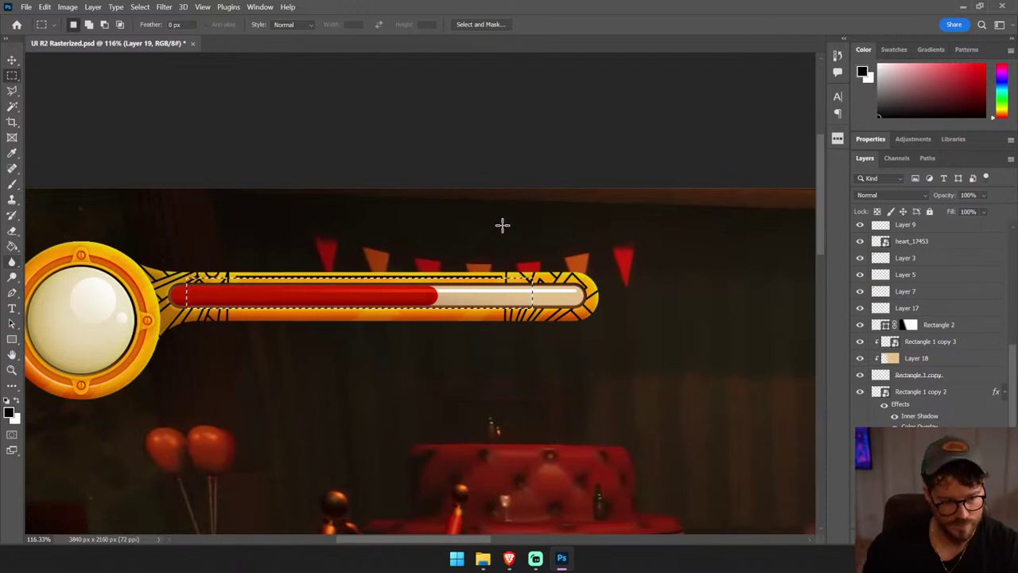
- Duplicate the black line down to the bar's bottom edge and select both line layers
key("ctrl+d")
key("v")
left_click_drag(513, 211, 510, 237)
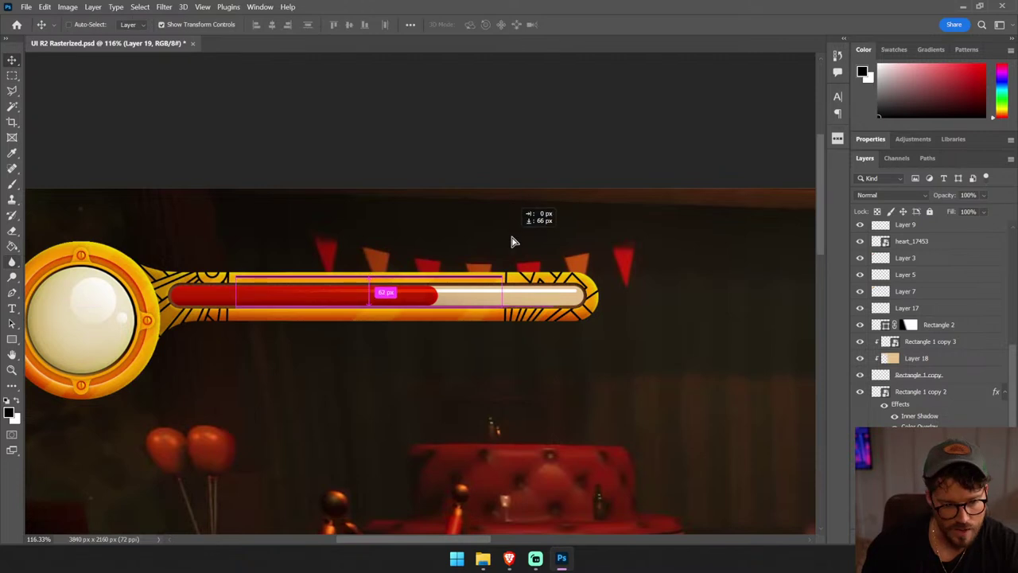
left_click(498, 167)
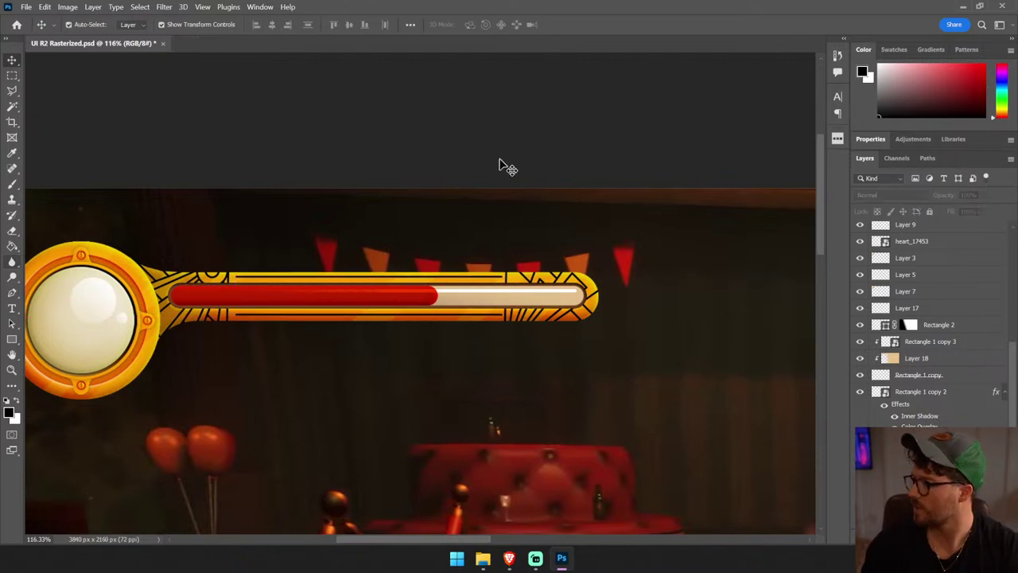
left_click_drag(238, 271, 514, 389)
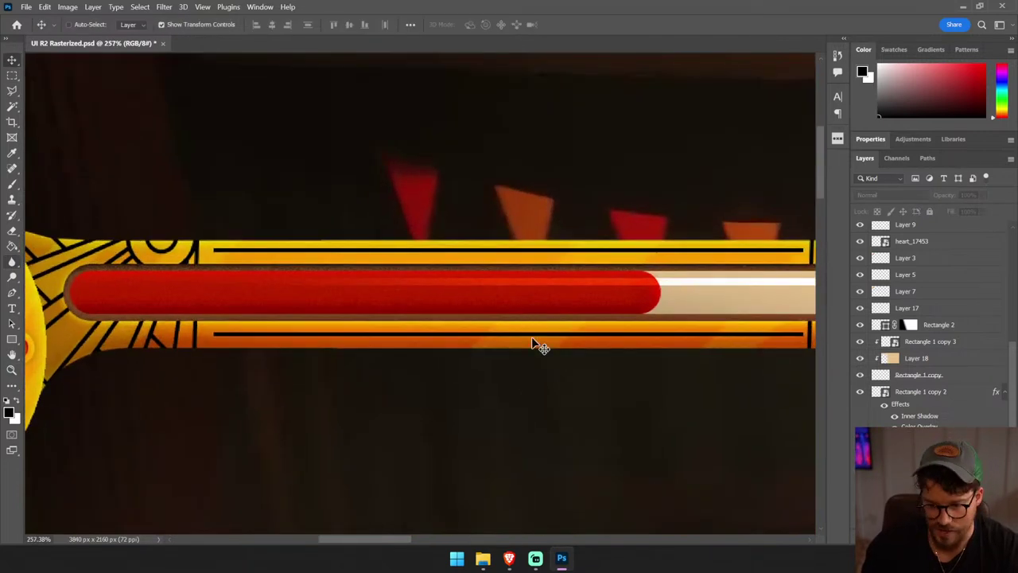
left_click(533, 340)
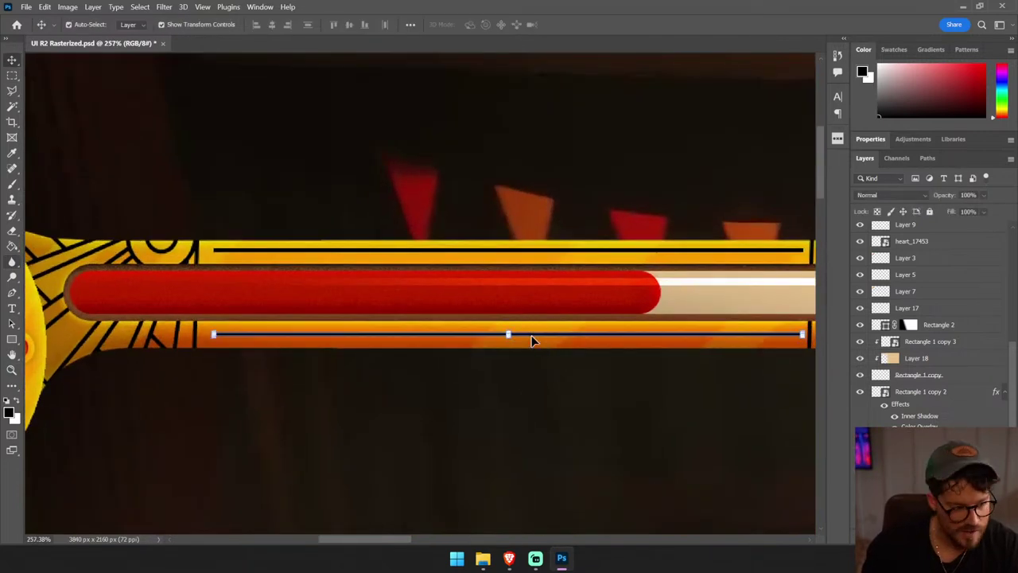
left_click(279, 251)
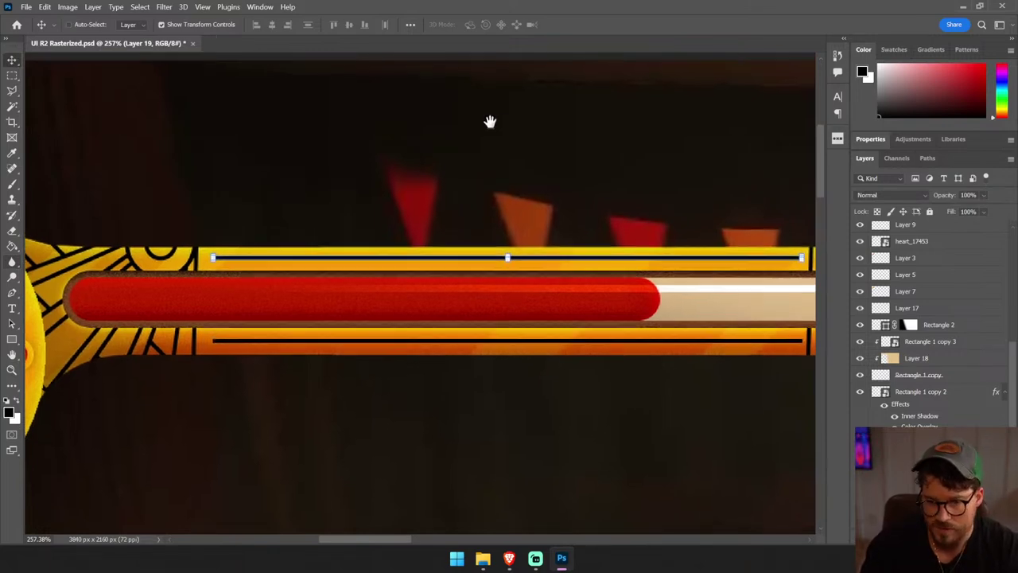
left_click_drag(488, 118, 471, 157)
left_click(294, 268, "shift")
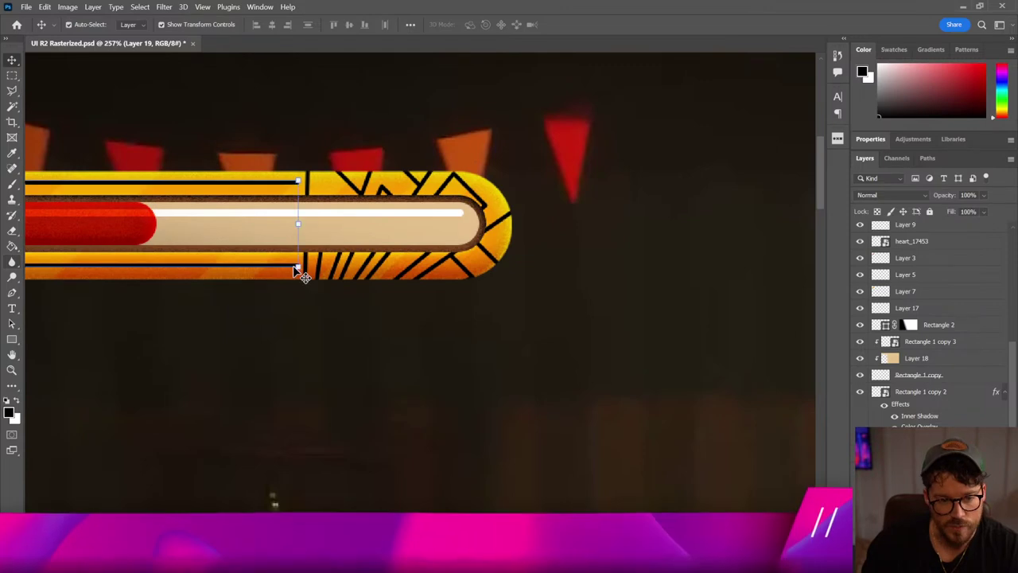
- Merge the top thin line layer into the golden bar frame layer
key("ctrl+0")
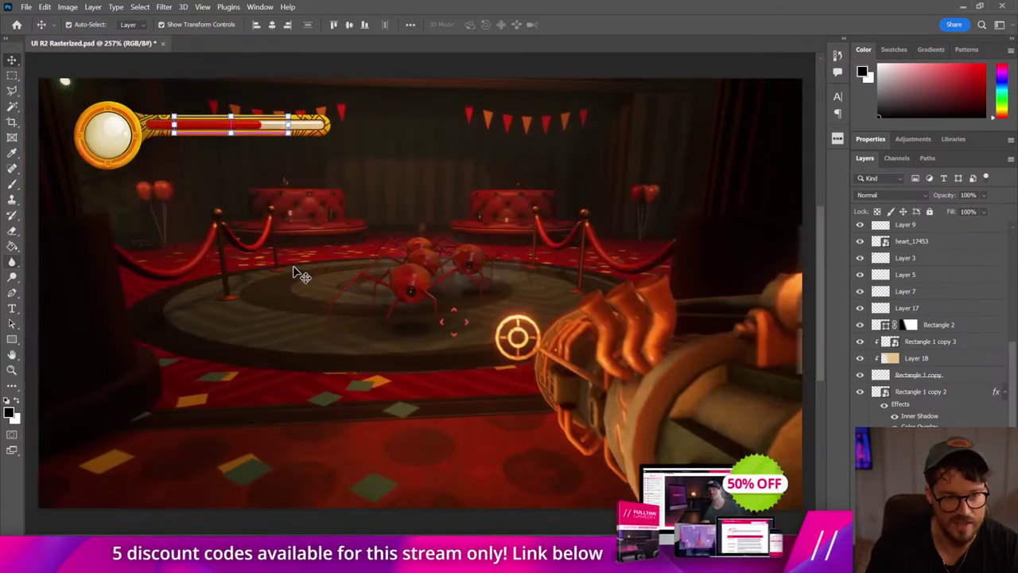
left_click_drag(295, 273, 300, 265)
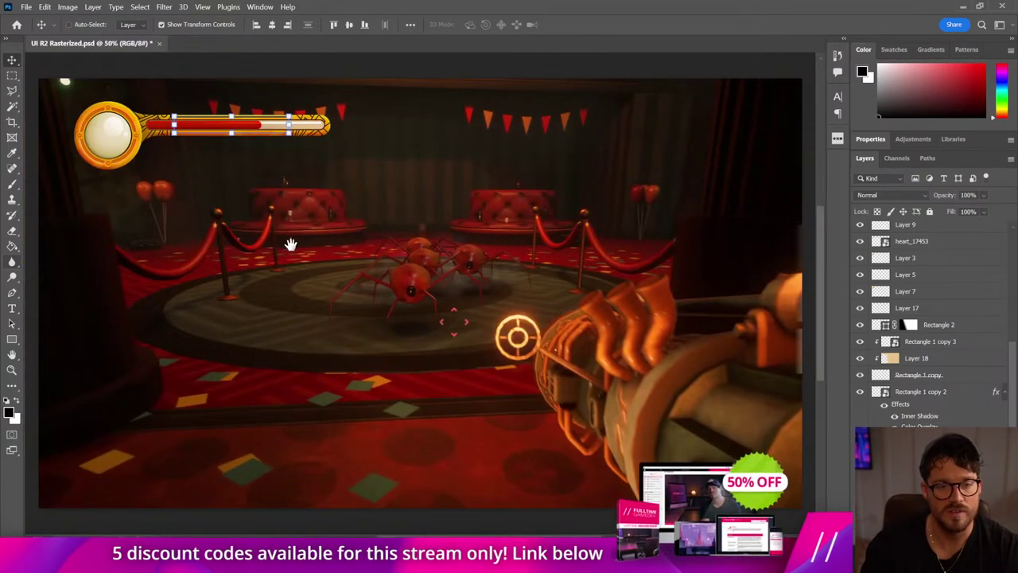
left_click_drag(268, 161, 470, 243)
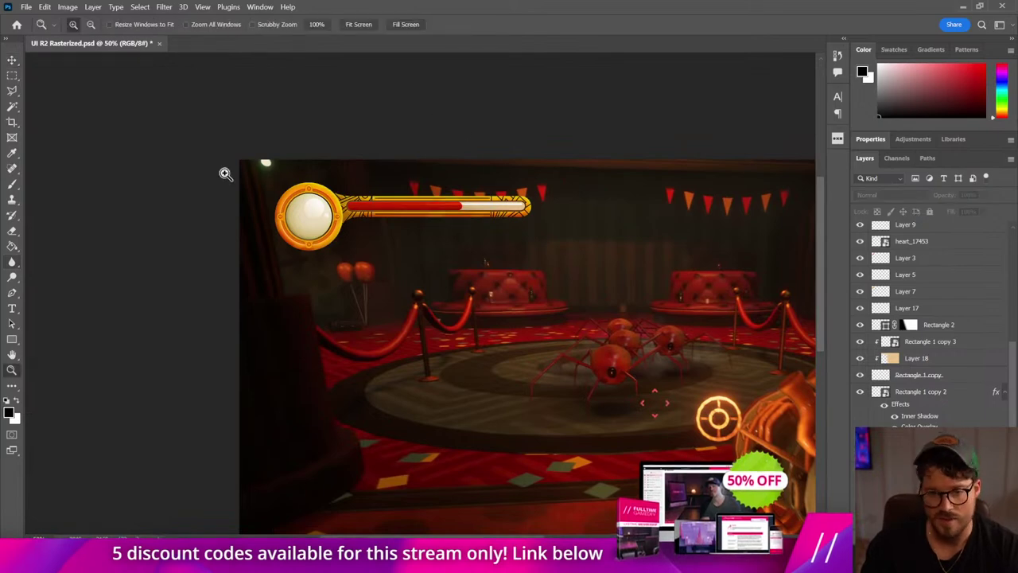
left_click_drag(242, 170, 564, 245)
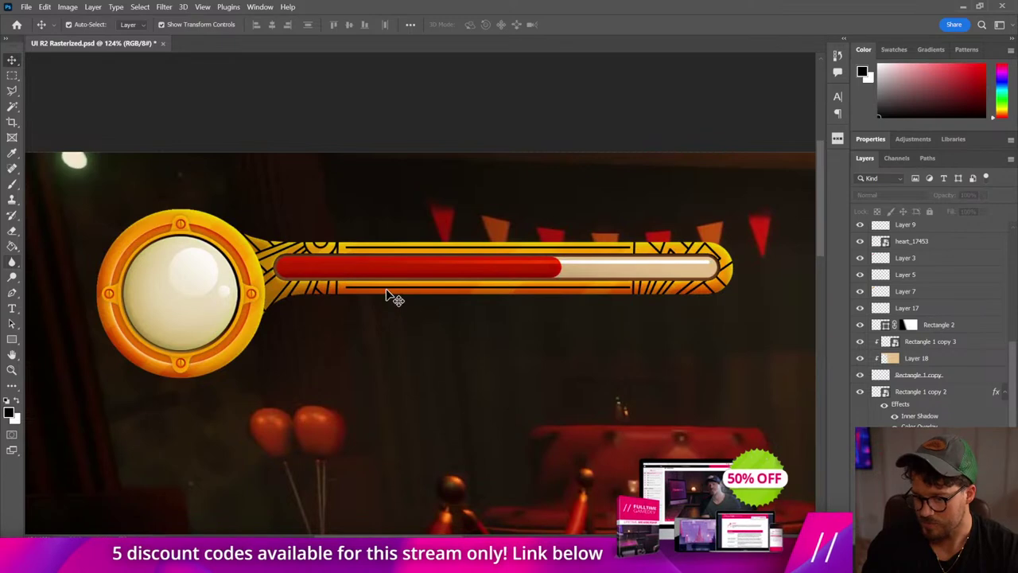
left_click(371, 251)
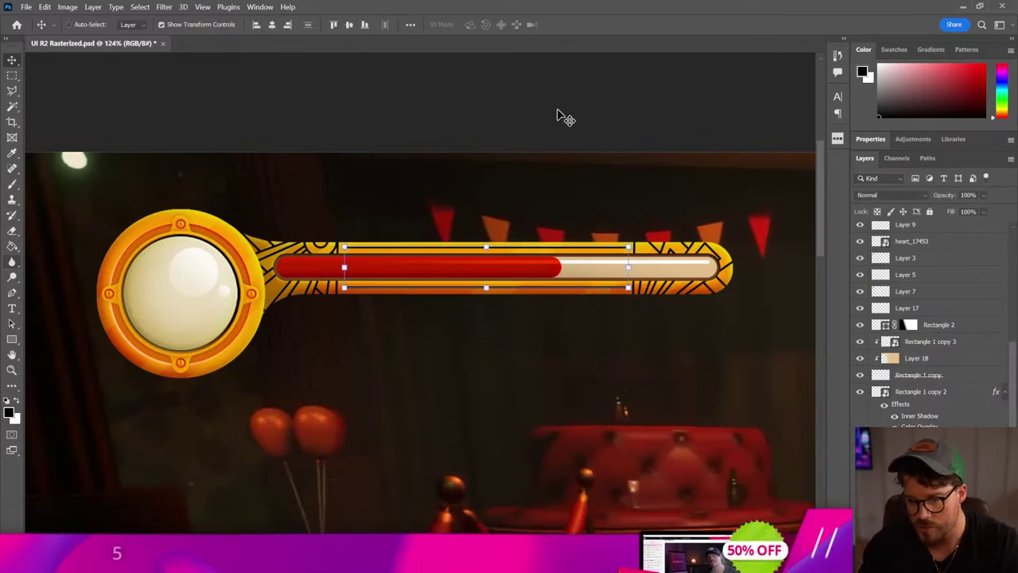
left_click(561, 115)
left_click(539, 249)
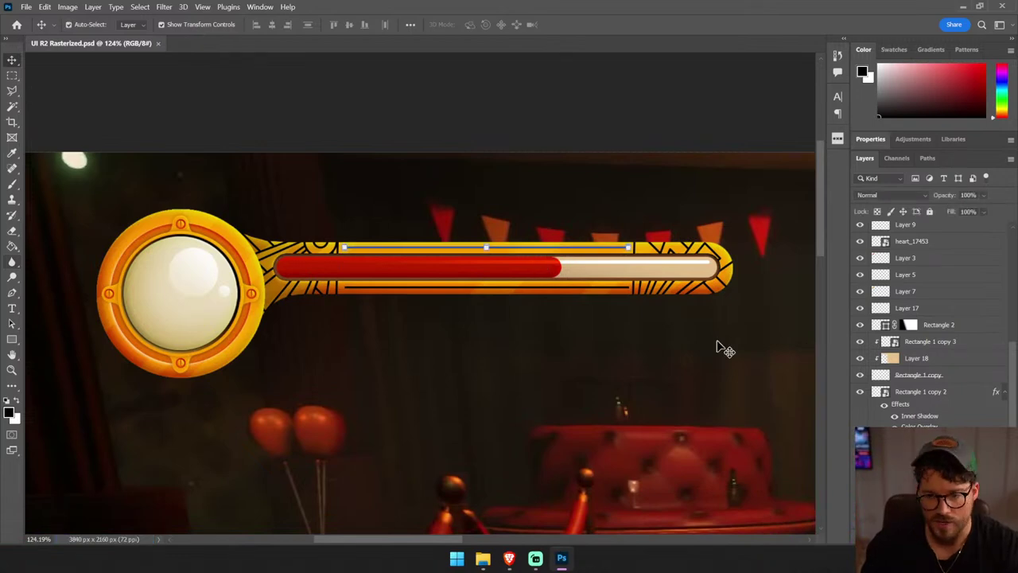
left_click(942, 357, "shift")
right_click(941, 358)
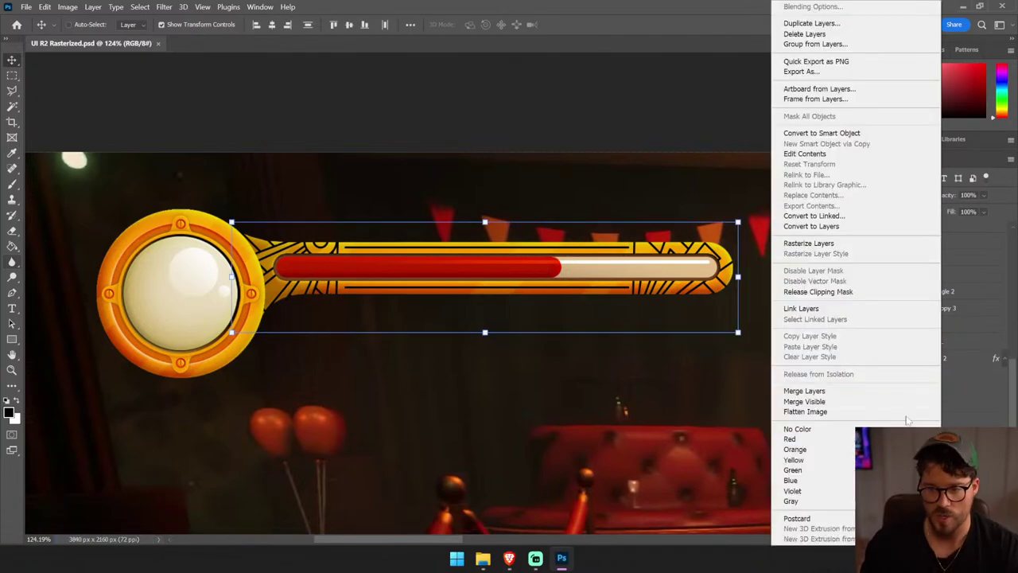
left_click(841, 391)
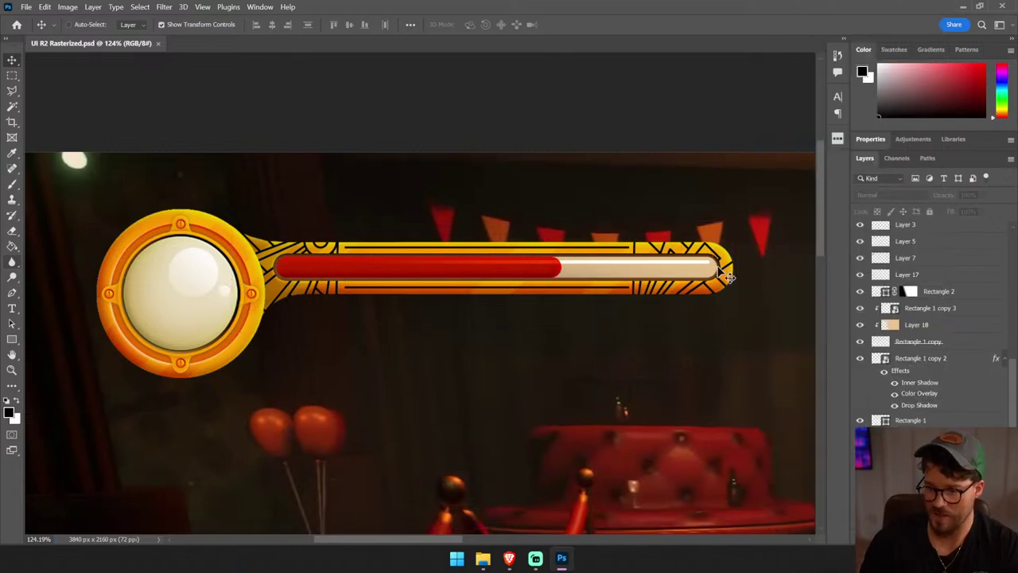
- Nudge the right art-deco end cap one pixel left and merge it into the bar
left_click_drag(727, 269, 746, 270)
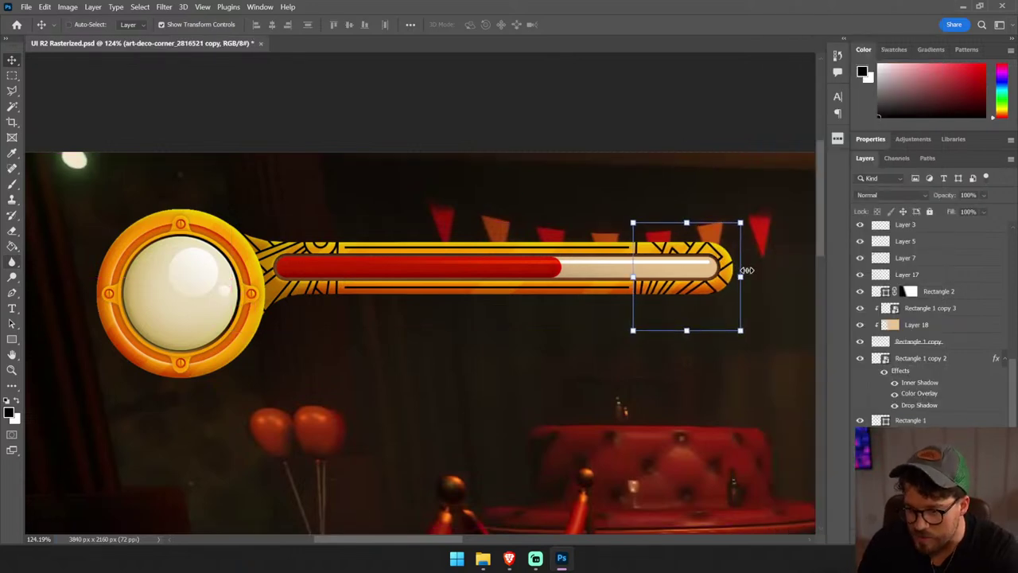
key("Left")
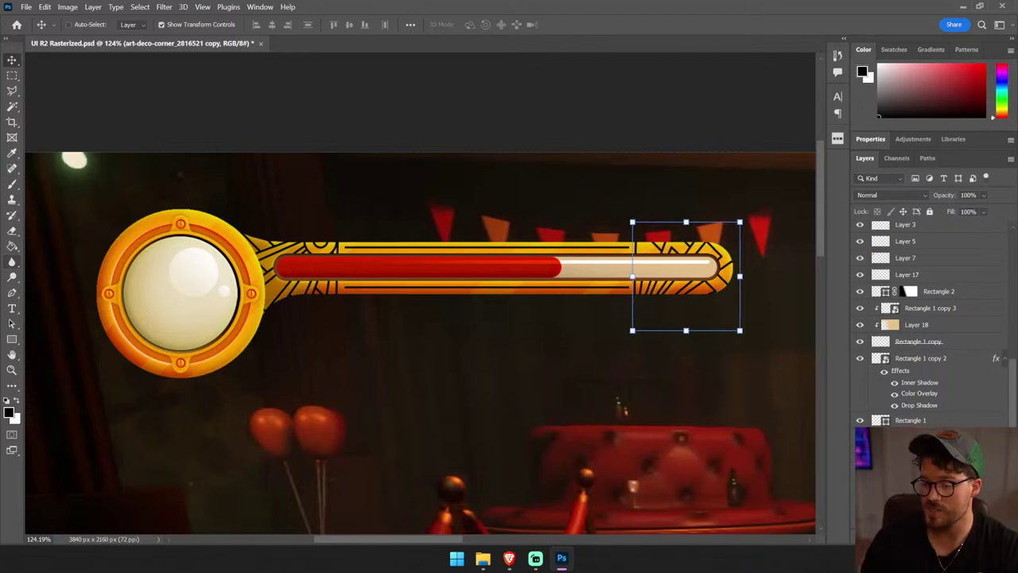
right_click(914, 318)
left_click(800, 400)
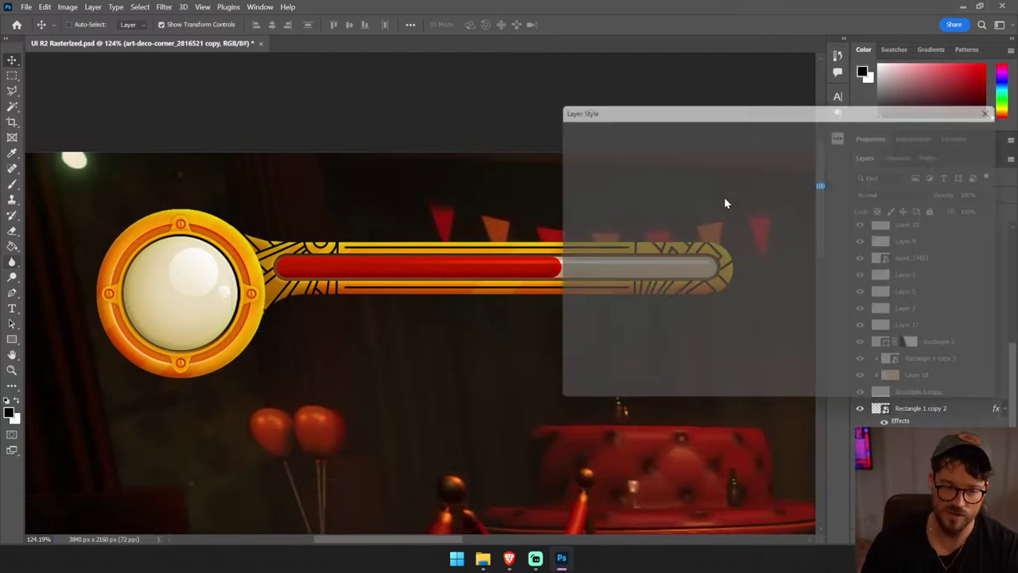
key("Escape")
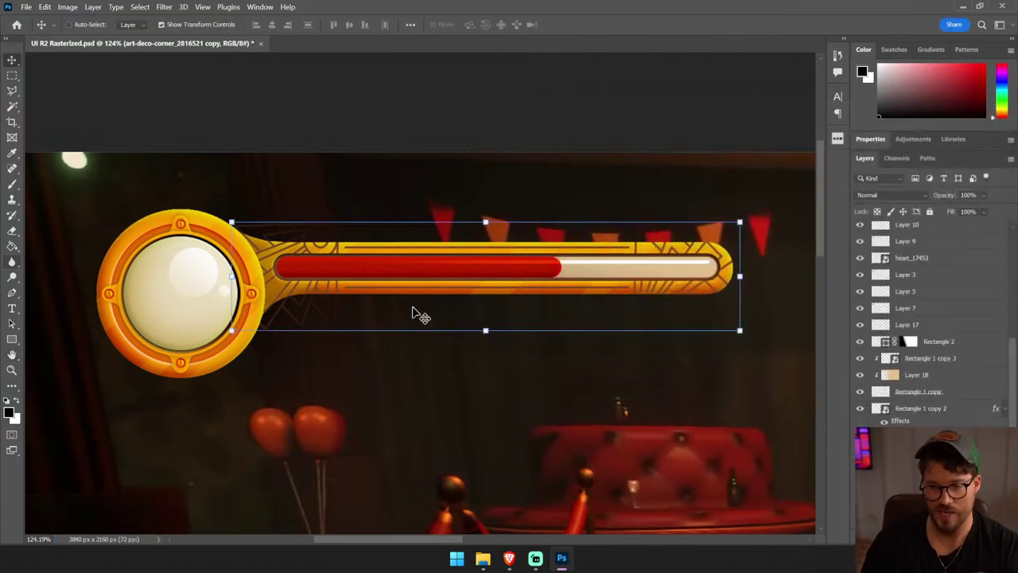
scroll(942, 410, "down", 1)
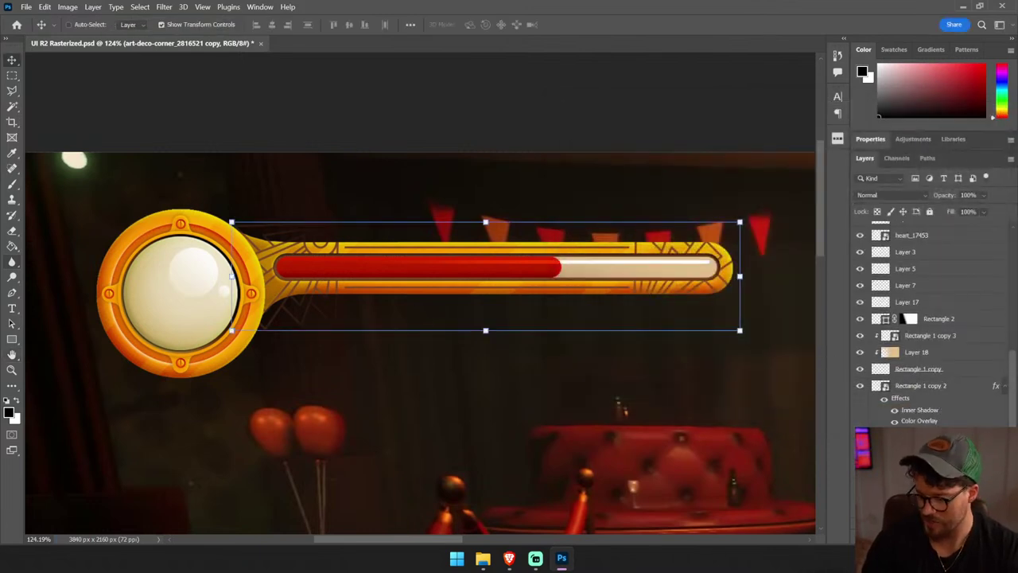
key("ctrl+comma")
key("ctrl+comma")
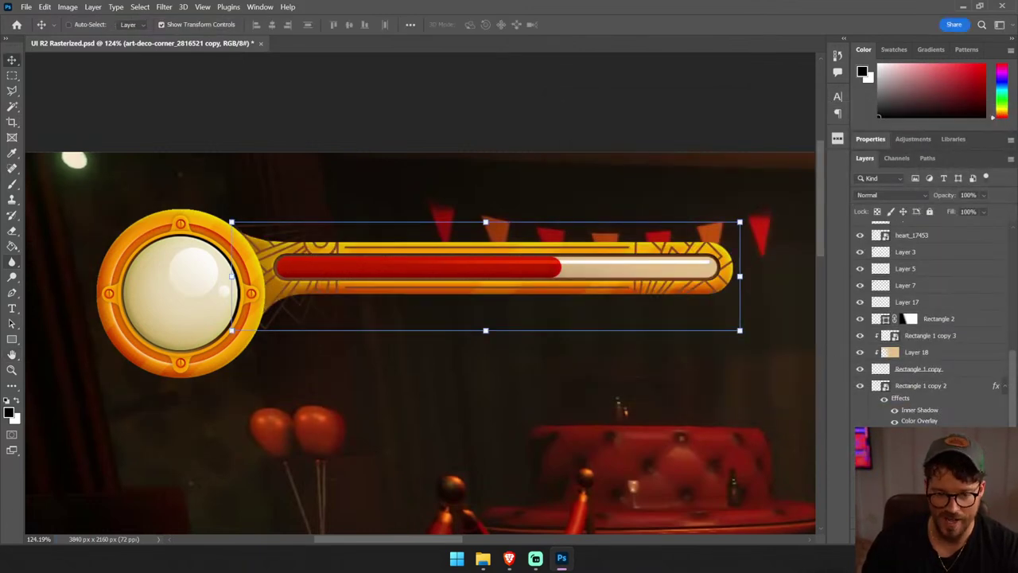
left_click_drag(510, 216, 523, 232)
- Convert the merged bar frame layer into a smart object
left_click(98, 205, "ctrl")
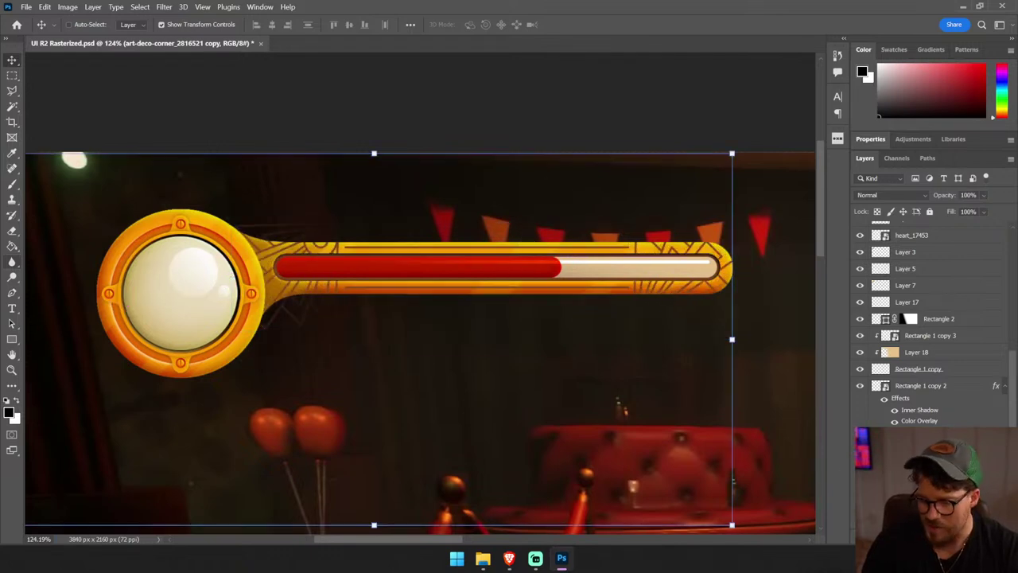
left_click(12, 105)
left_click(392, 228)
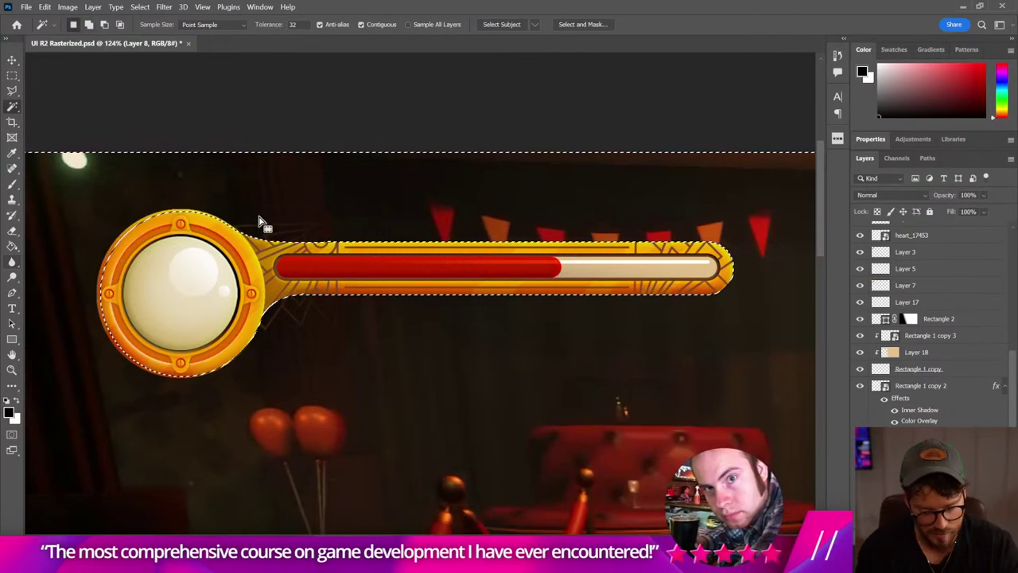
key("ctrl+d")
key("v")
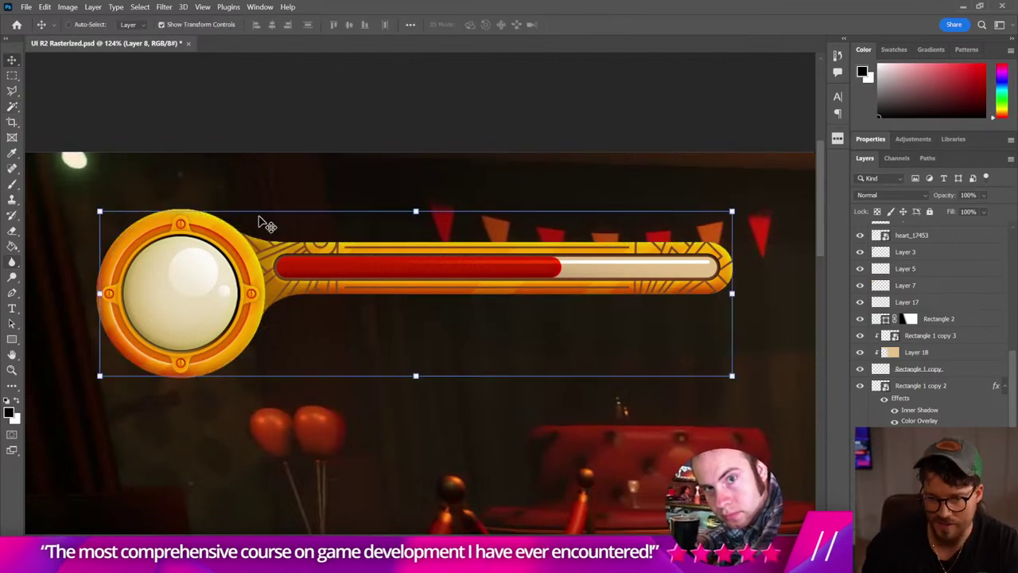
left_click(719, 270, "ctrl")
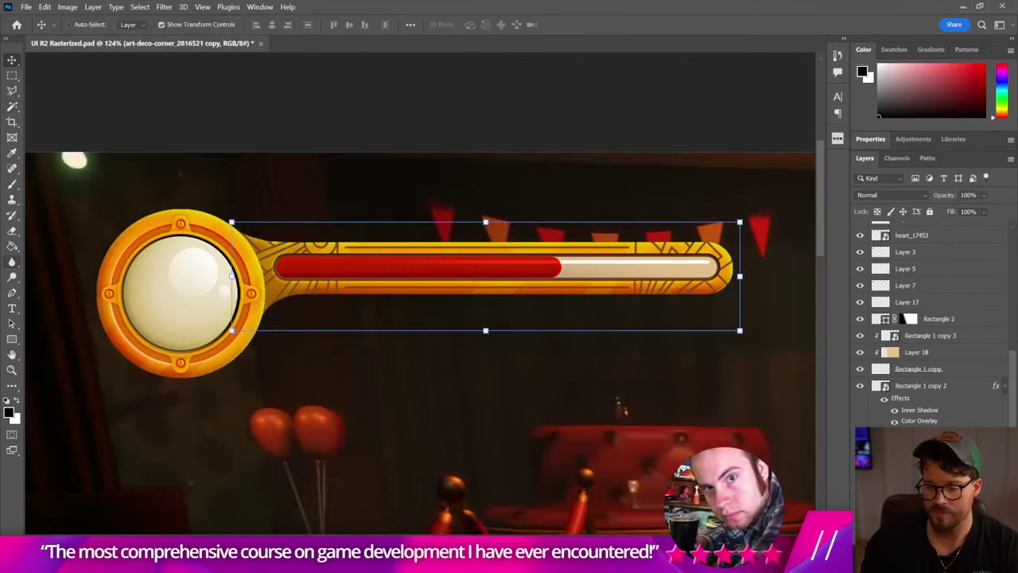
right_click(930, 231)
left_click(841, 198)
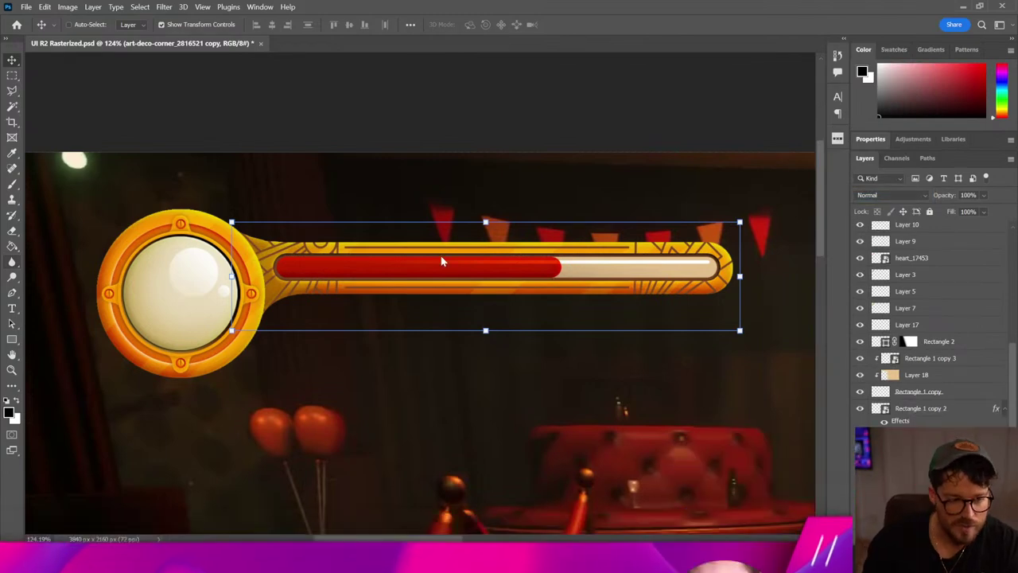
key("F2")
- Turn off the first inner shadow and add a colour overlay using orange sampled from the frame
left_click(563, 193)
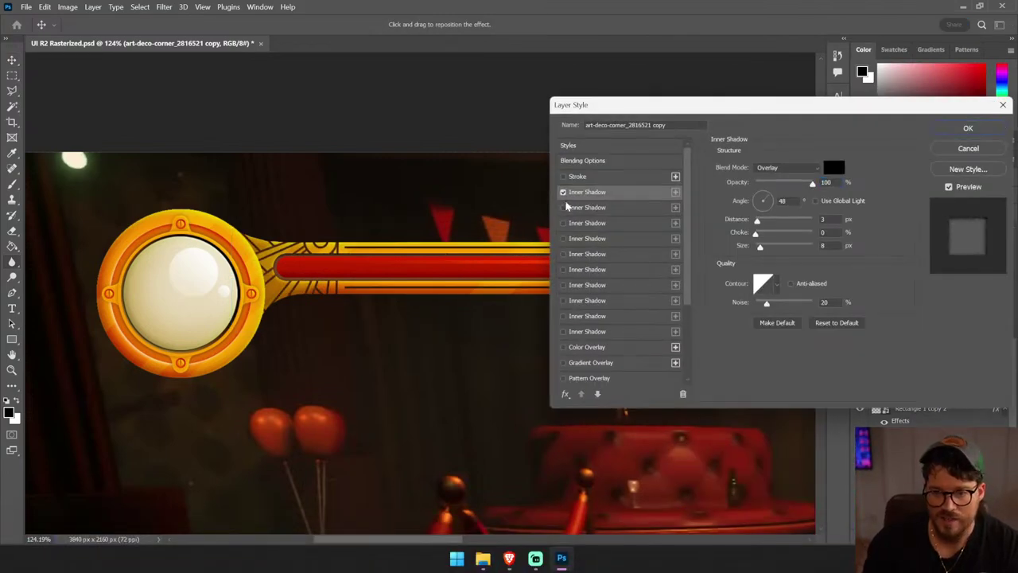
left_click(563, 191)
scroll(592, 302, "down", 1)
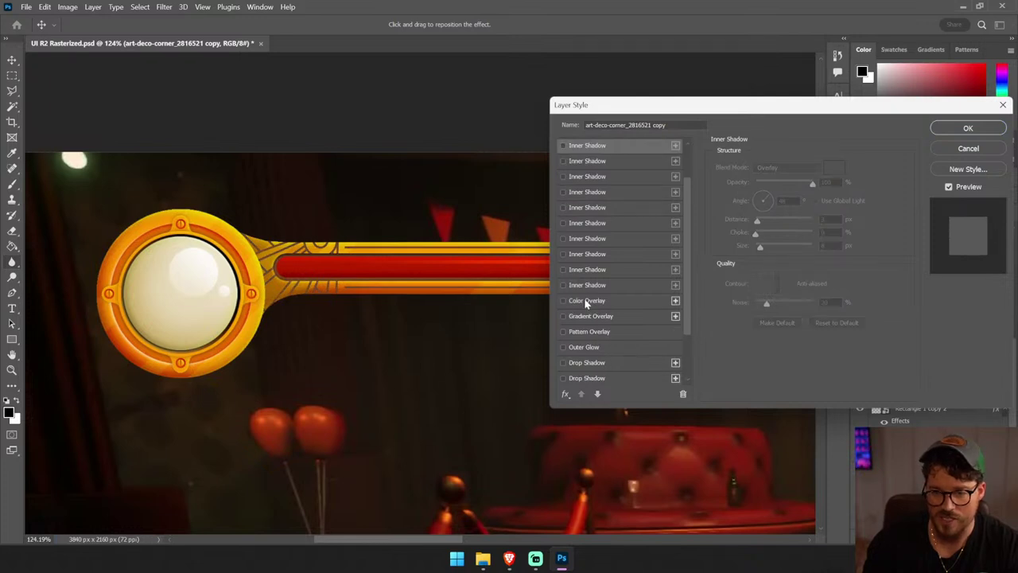
left_click(585, 300)
left_click(833, 167)
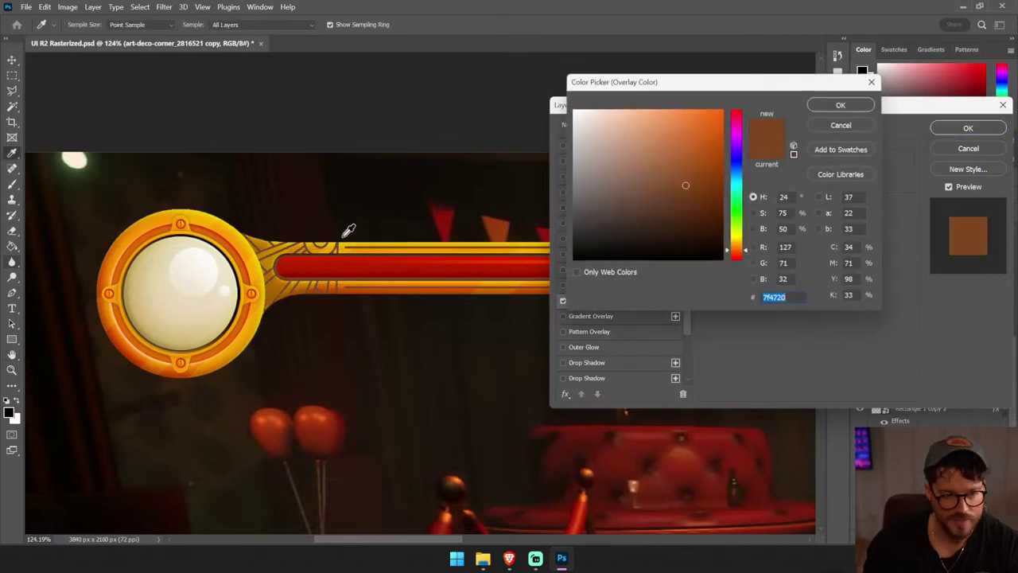
left_click(236, 240)
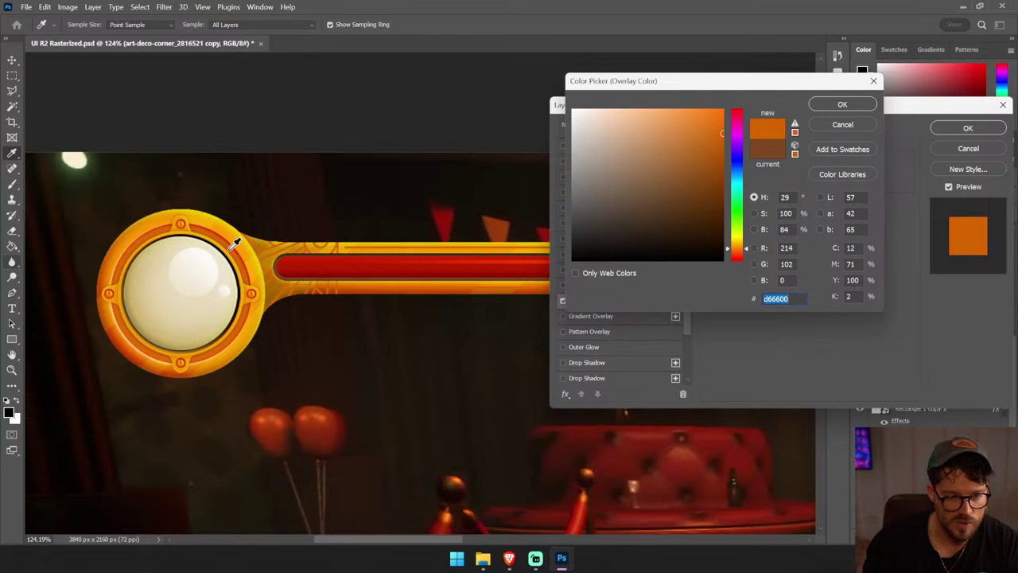
left_click(237, 240)
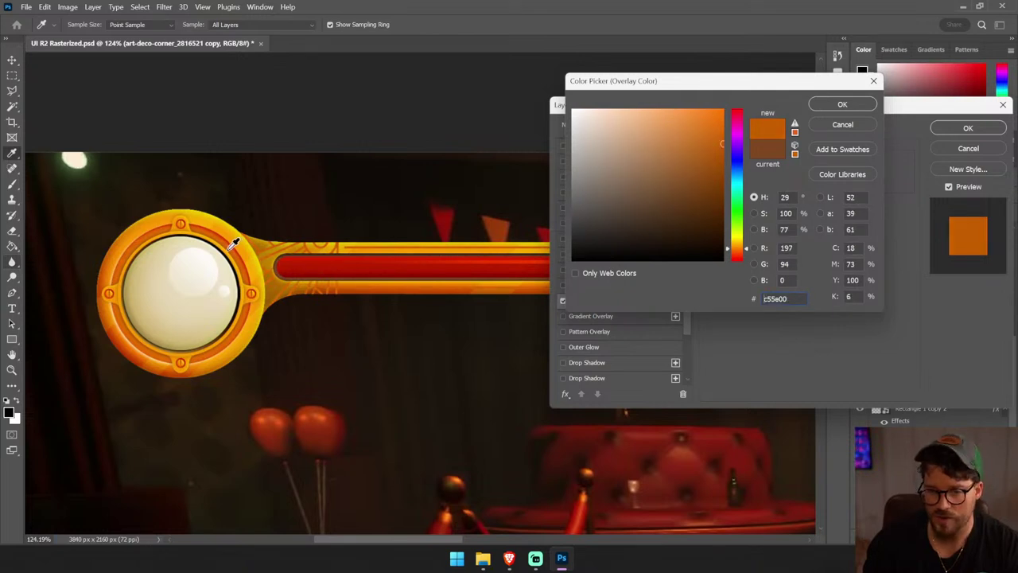
left_click(846, 109)
- Enable another inner shadow with size 0, angle 45° and 100% opacity
left_click(599, 177)
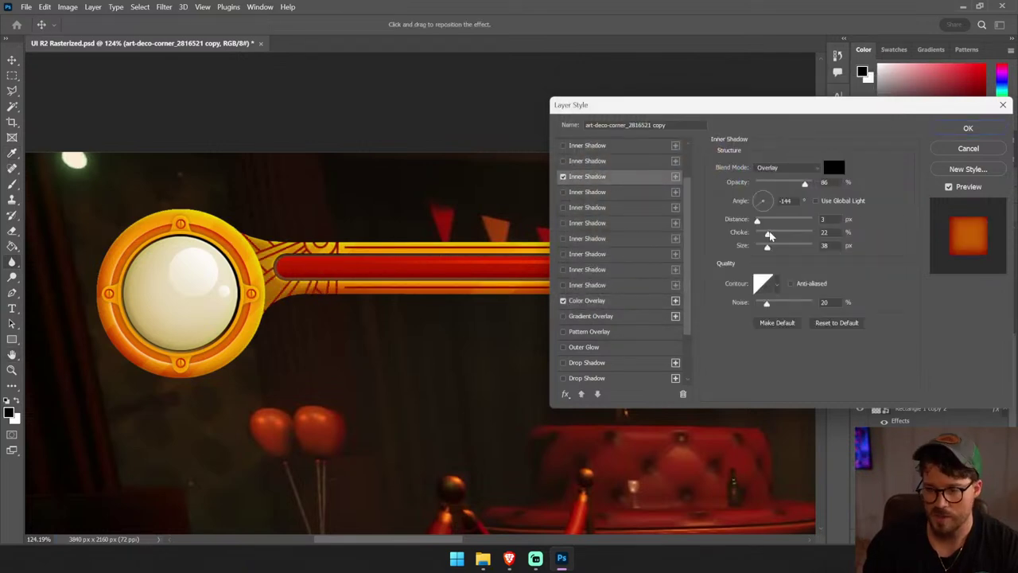
left_click_drag(766, 246, 756, 248)
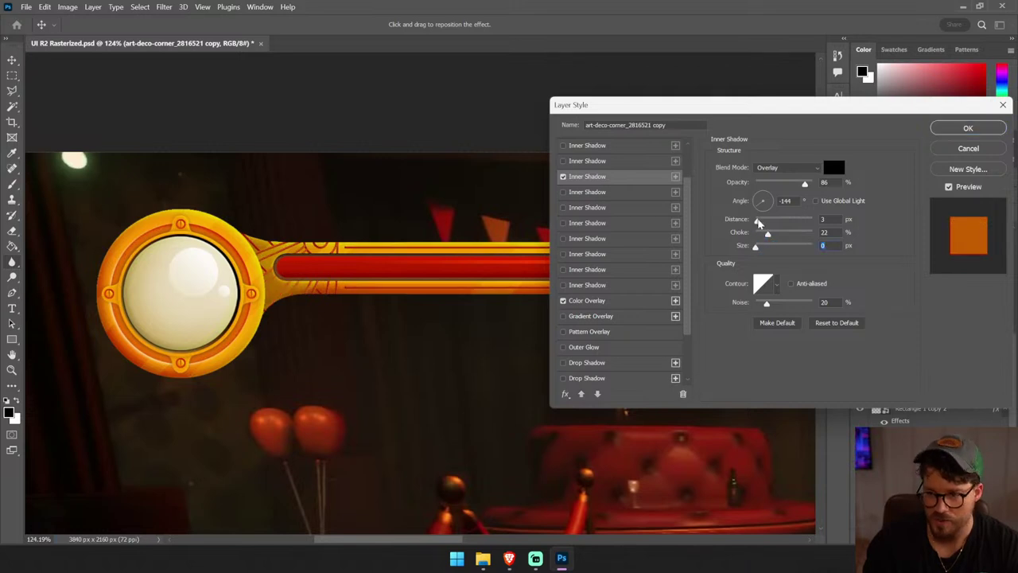
double_click(783, 199)
key("shift+Up")
type("45")
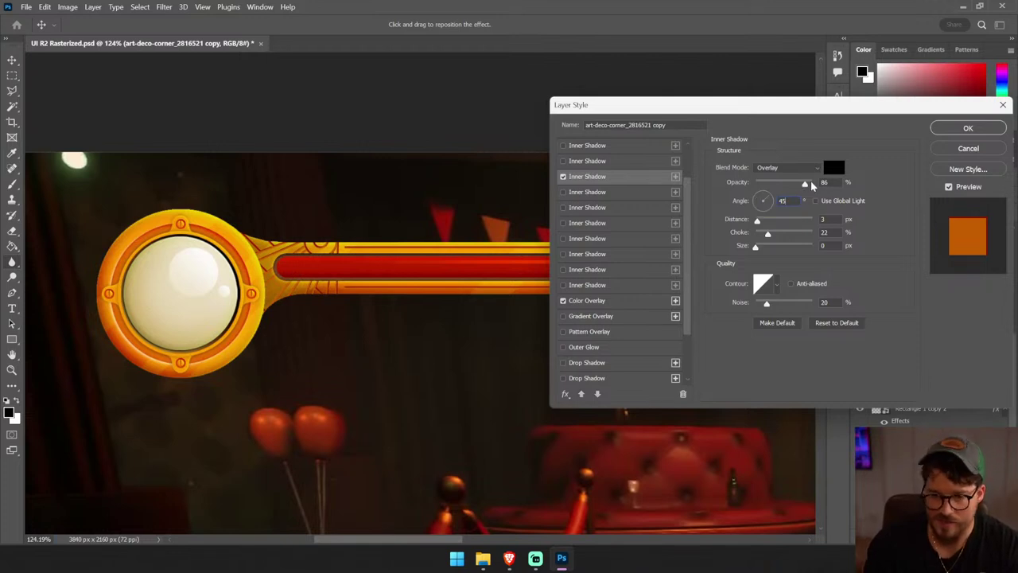
left_click_drag(804, 184, 812, 185)
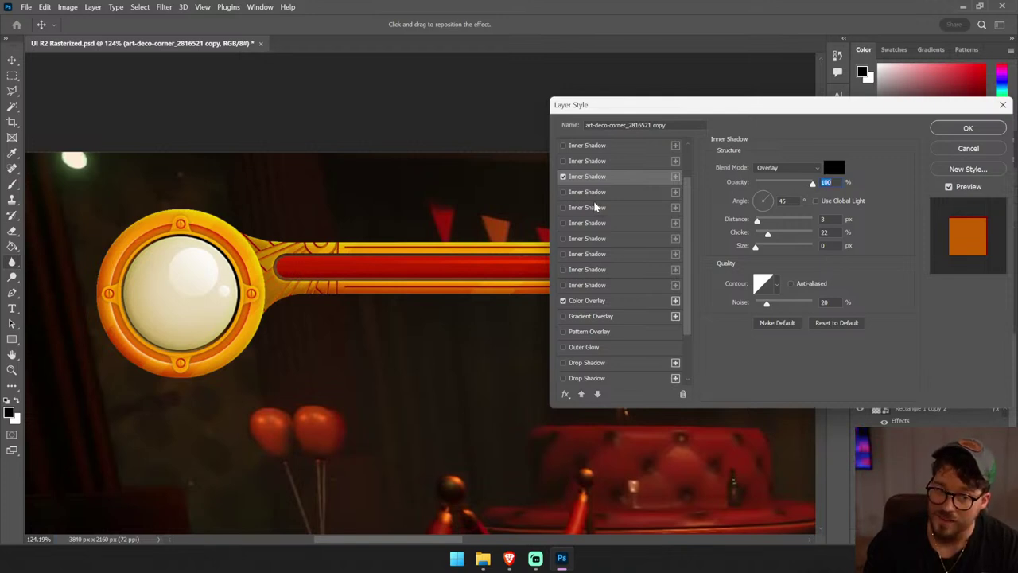
- Add a white drop shadow at 86% opacity and distance 3, then apply the style
scroll(612, 255, "down", 2)
scroll(625, 295, "down", 2)
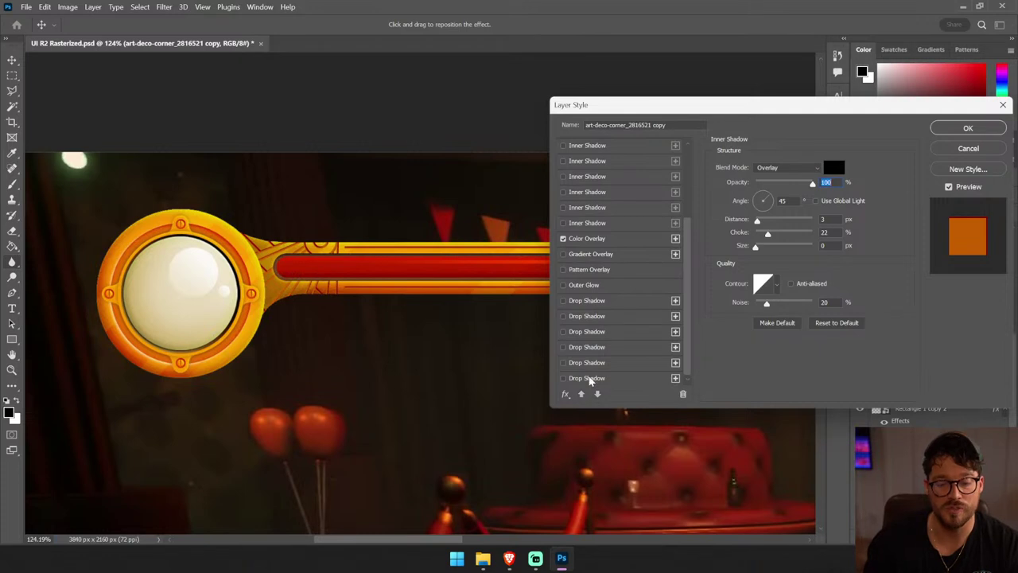
left_click(588, 378)
left_click(833, 167)
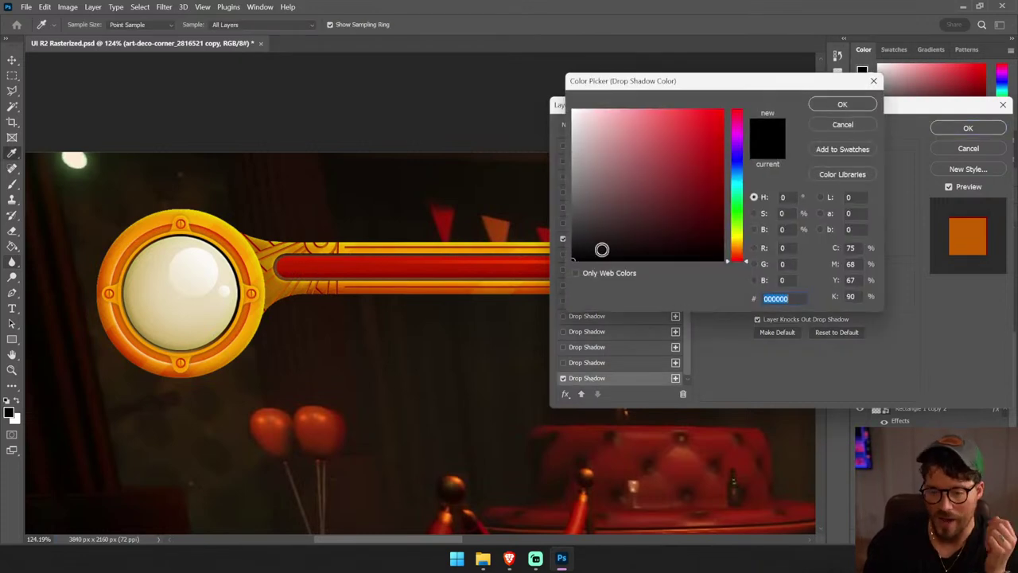
left_click(824, 104)
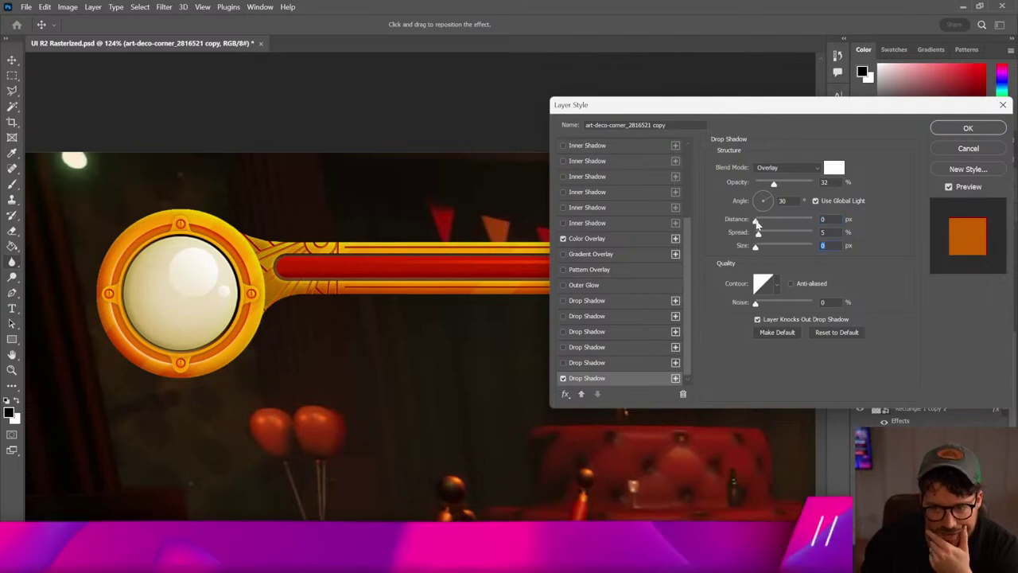
left_click_drag(756, 220, 757, 227)
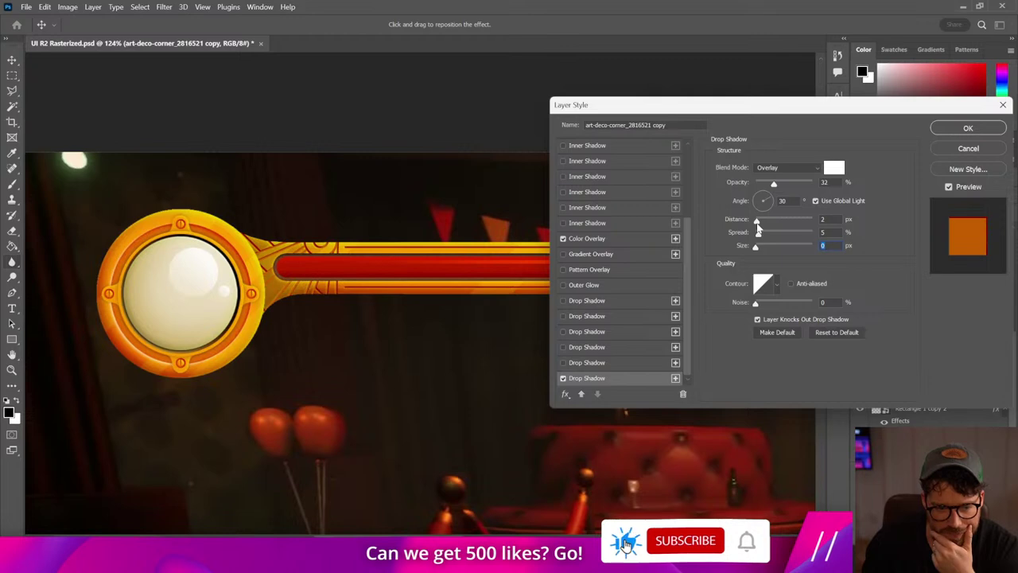
left_click_drag(774, 183, 804, 184)
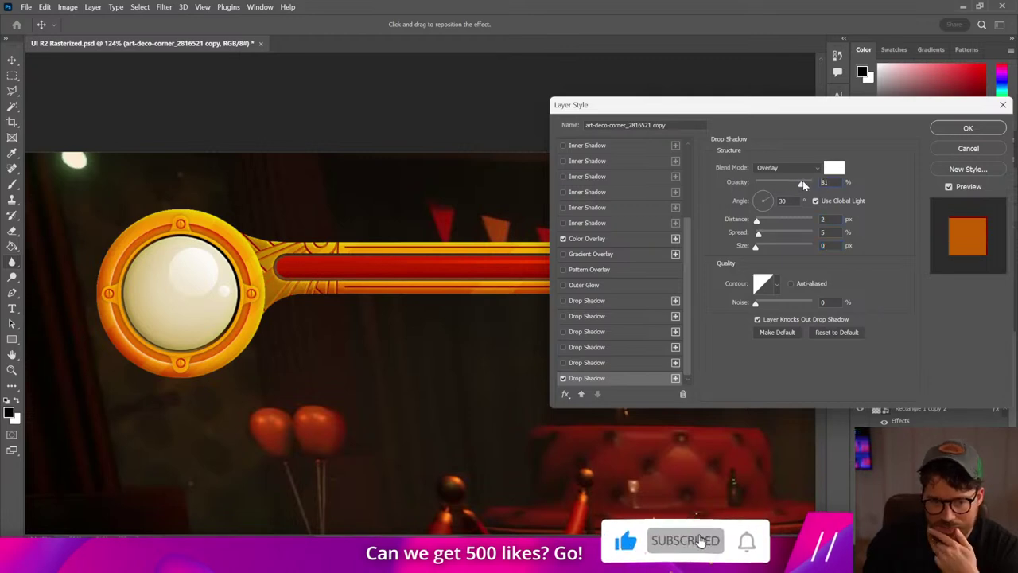
left_click_drag(757, 225, 773, 201)
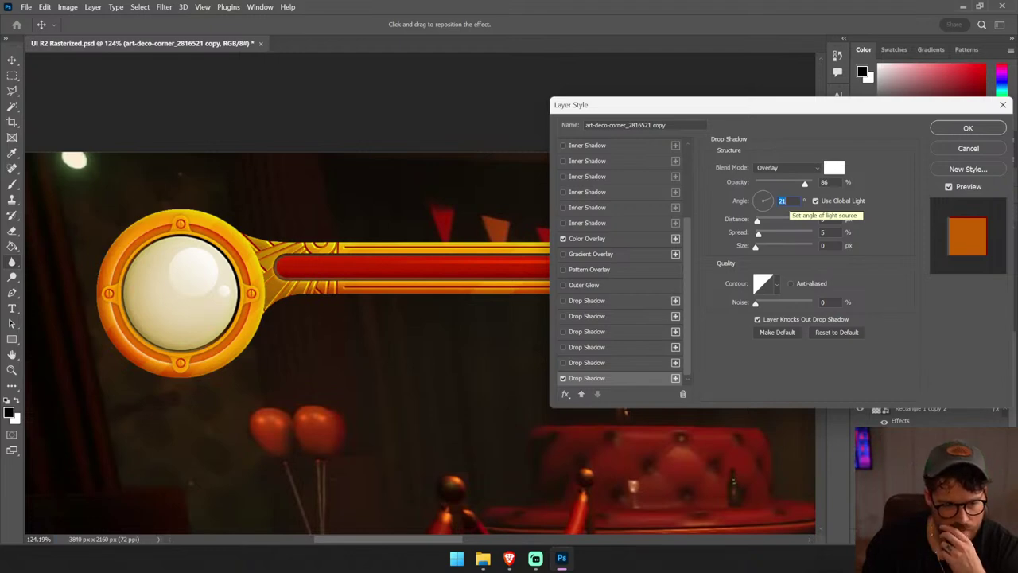
left_click(968, 128)
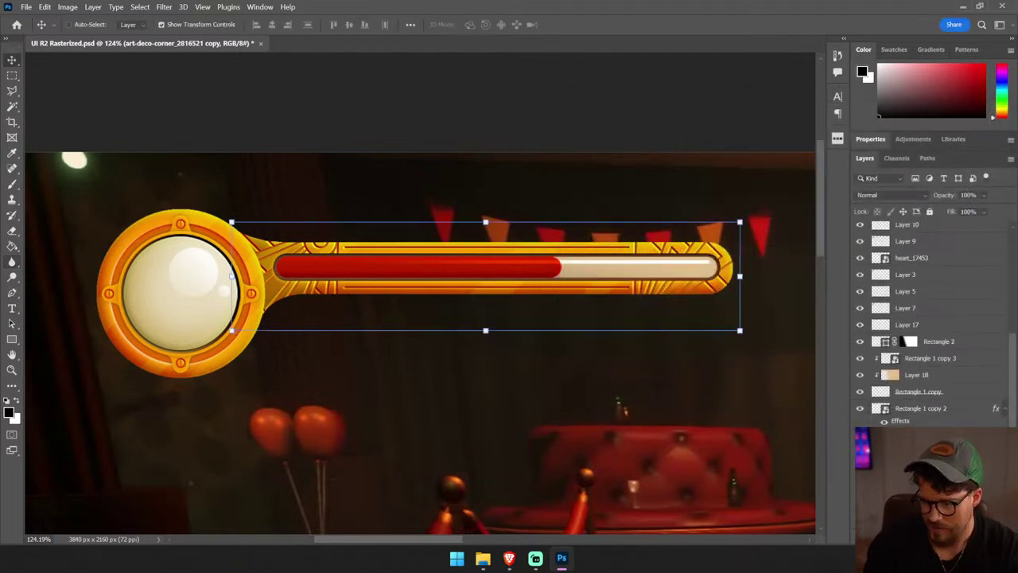
- Preview the Overlay blend mode on the gold frame layer, then cancel to keep Normal
right_click(938, 408)
left_click(847, 136)
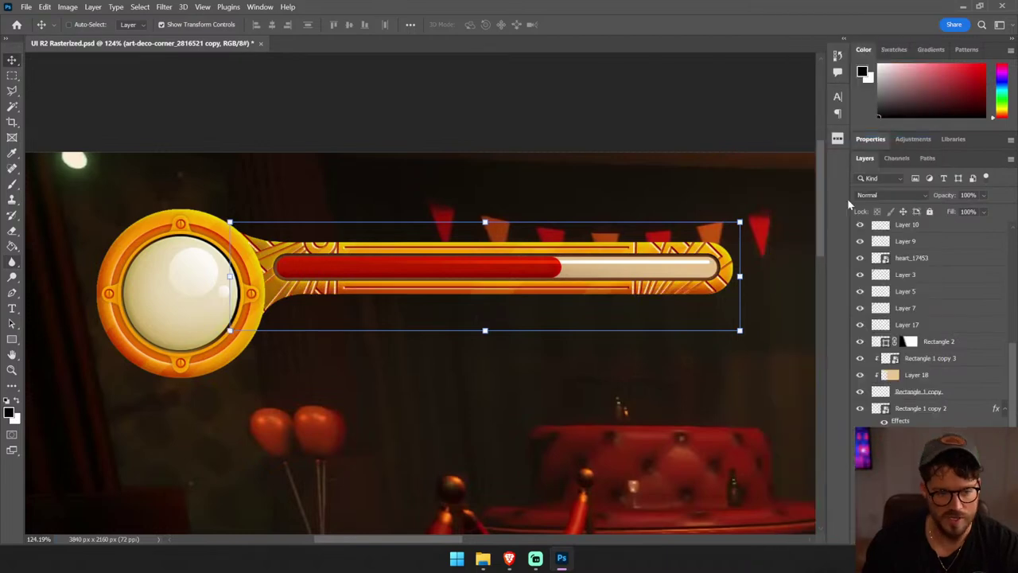
left_click(859, 197)
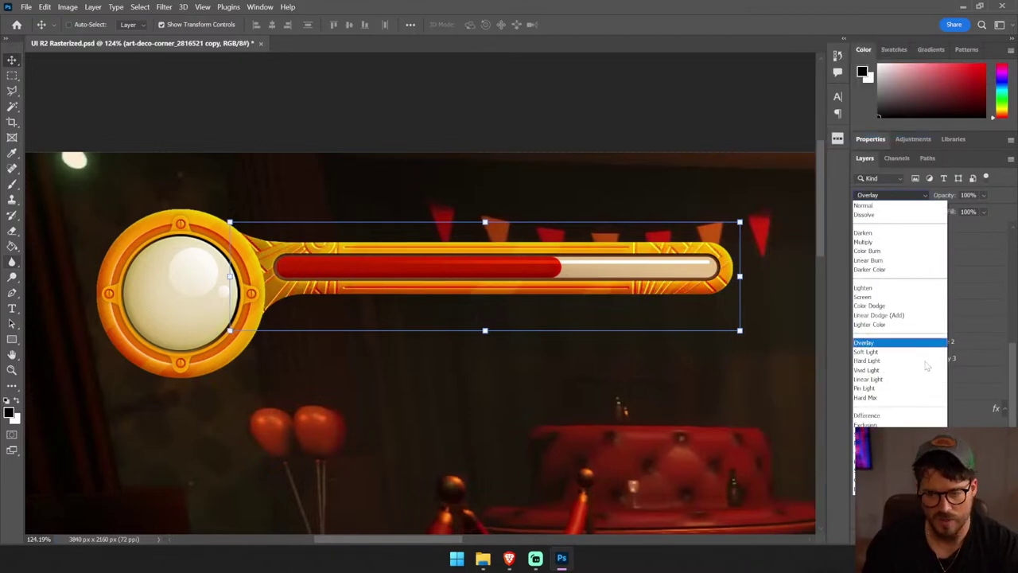
key("Escape")
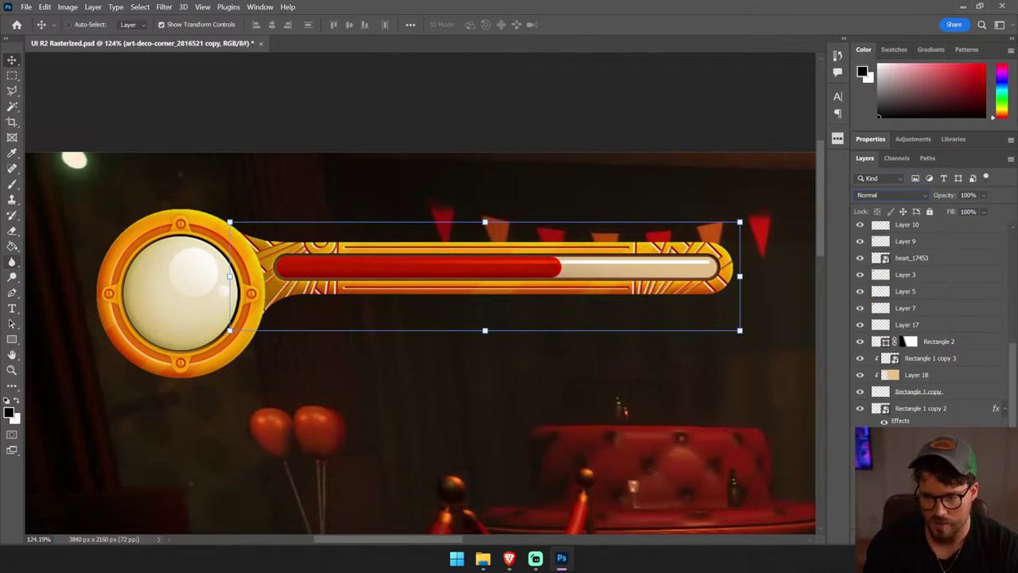
scroll(930, 318, "down", 1)
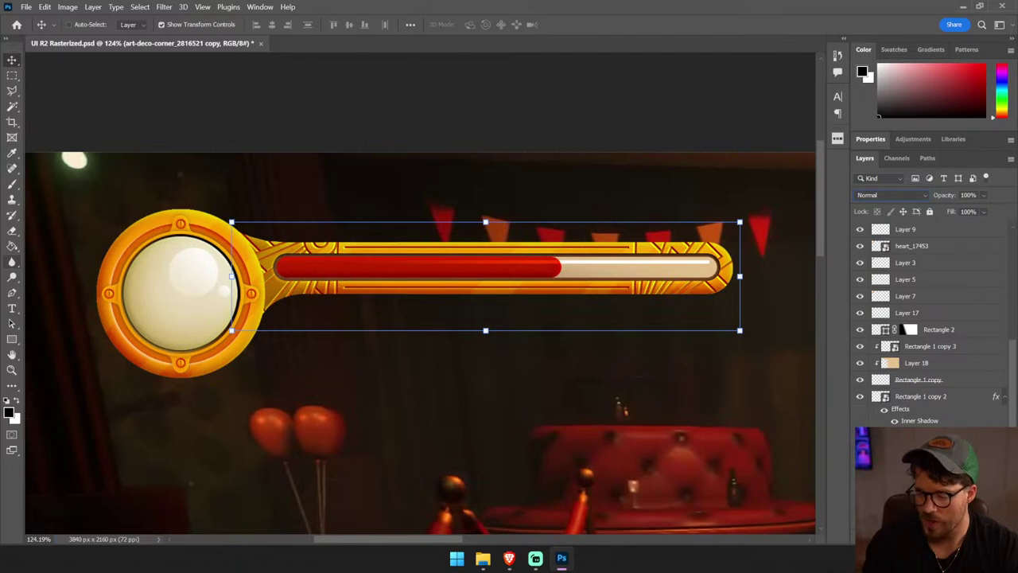
- Target the layer mask, pick the Gradient tool, and save the health bar document
key("ctrl+\\")
right_click(13, 246)
left_click(63, 244)
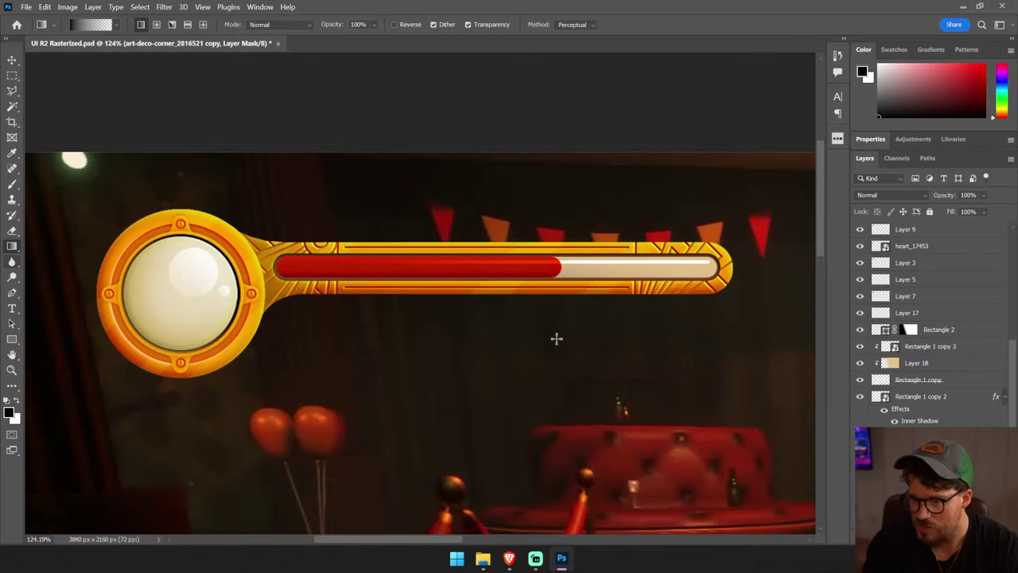
key("v")
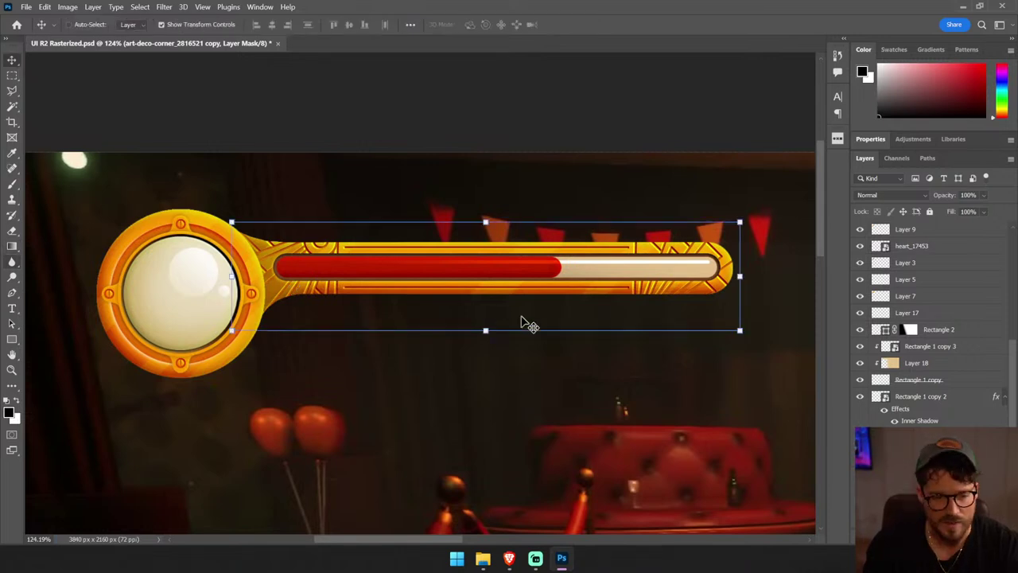
key("ctrl+s")
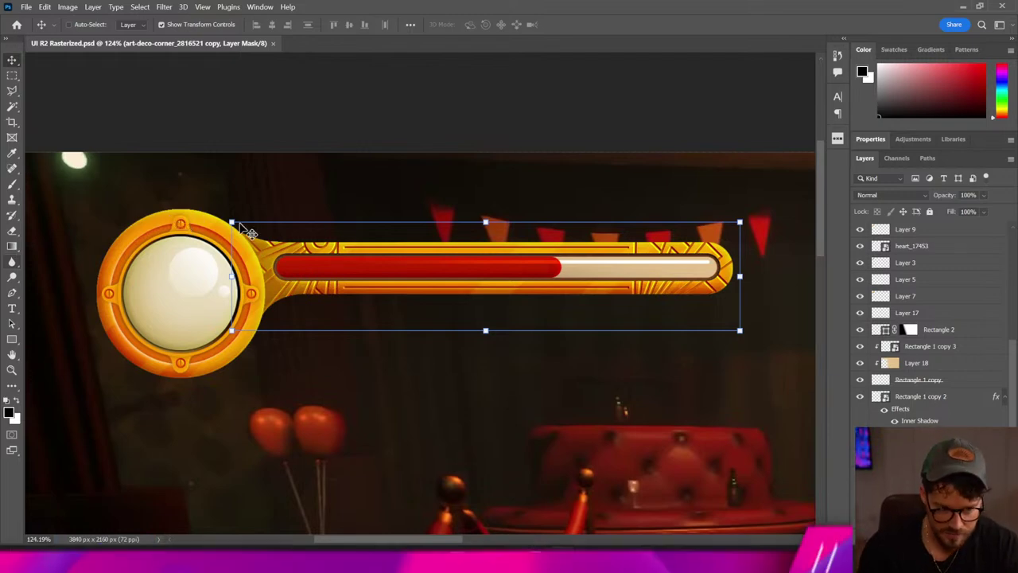
- Zoom in, select Layer 8, and trace a Polygonal Lasso selection around the bar's right edges
key("z")
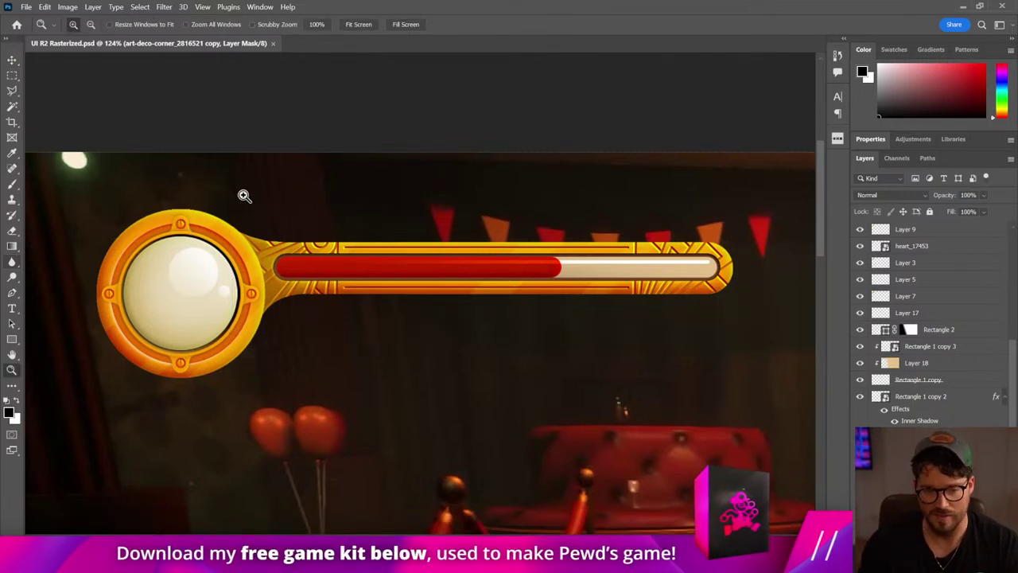
left_click(609, 250)
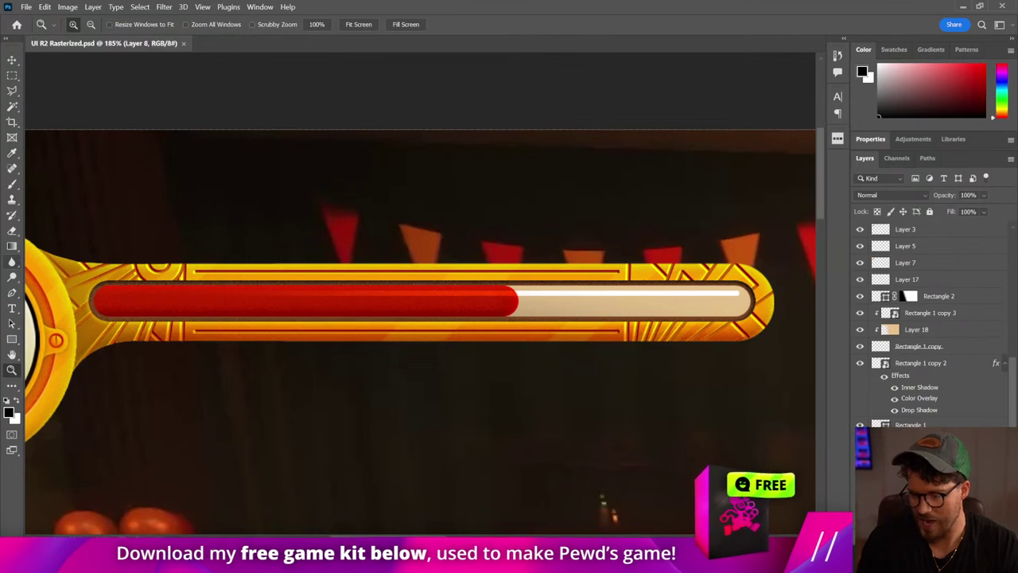
key("alt+bracketleft")
left_click(11, 91)
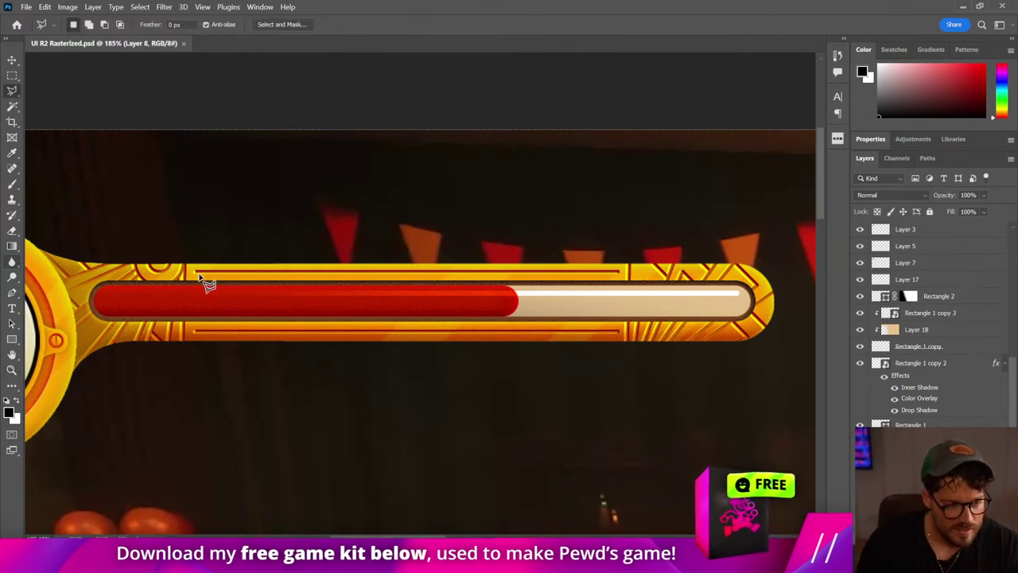
left_click(186, 263)
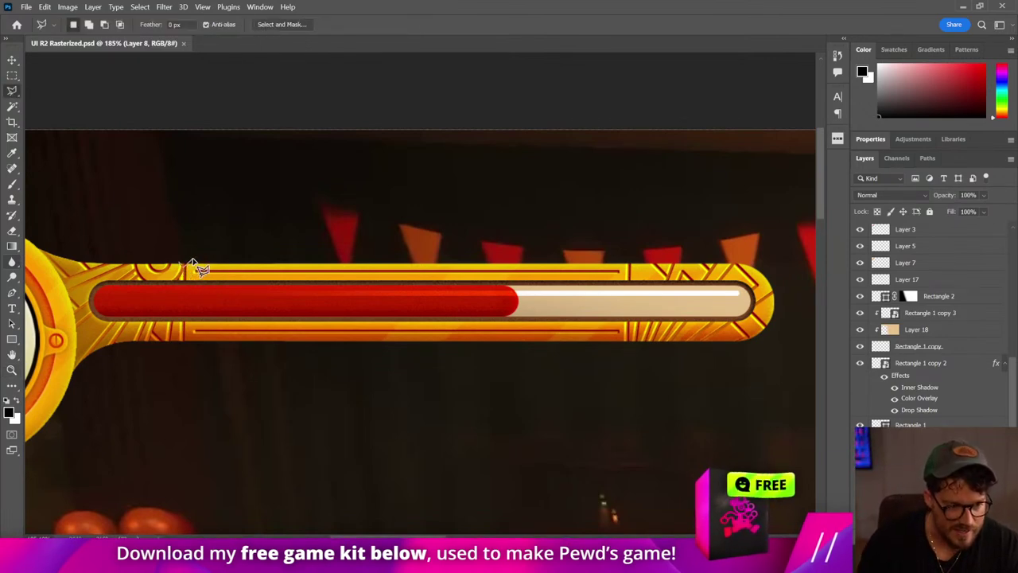
left_click(628, 264)
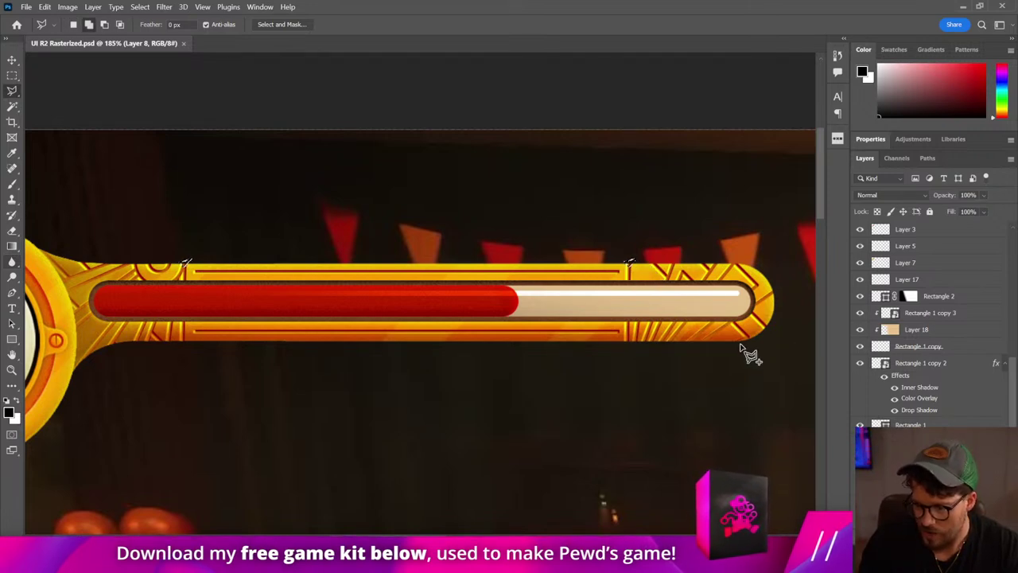
left_click(748, 339)
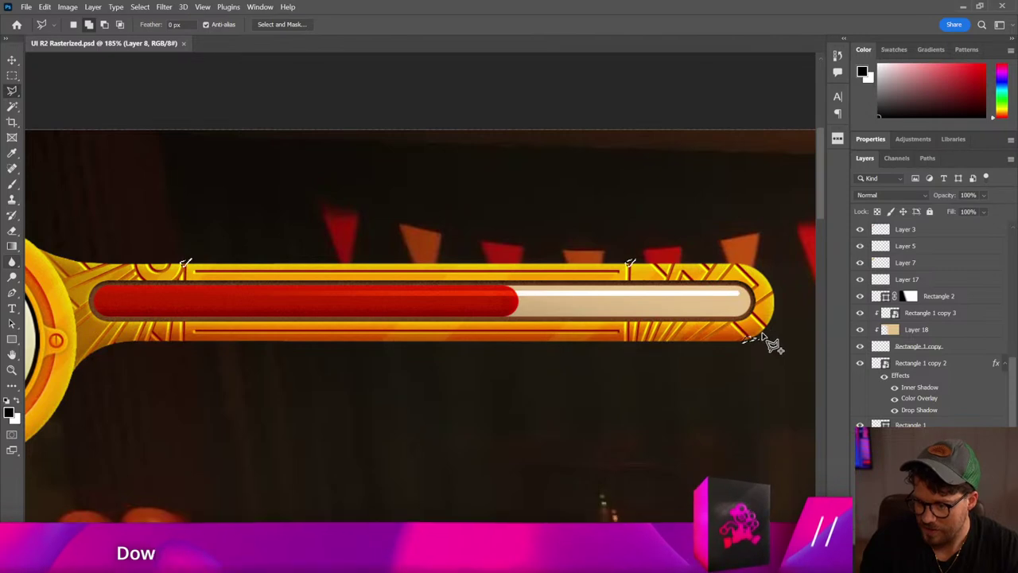
left_click(767, 329)
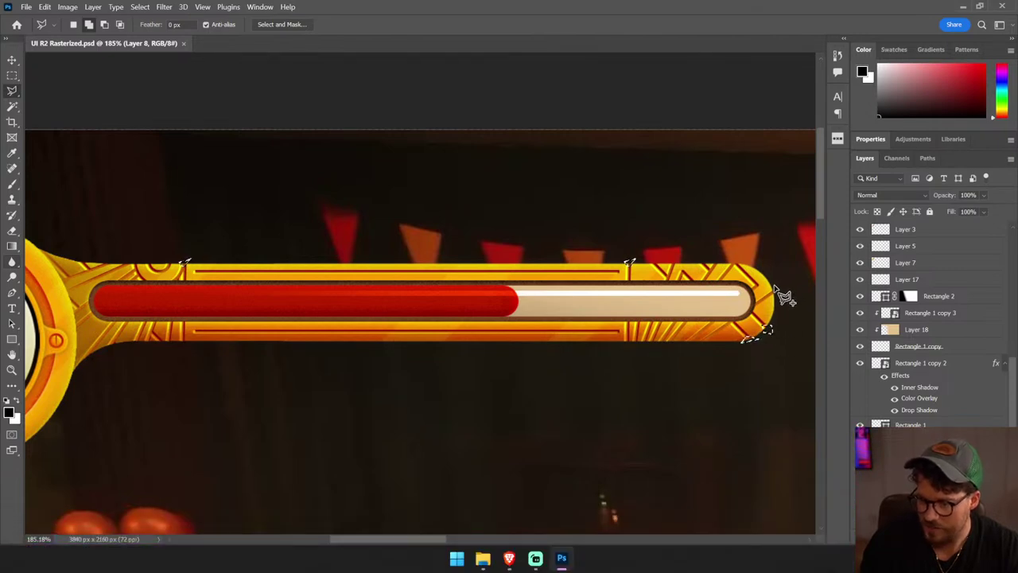
left_click(773, 294)
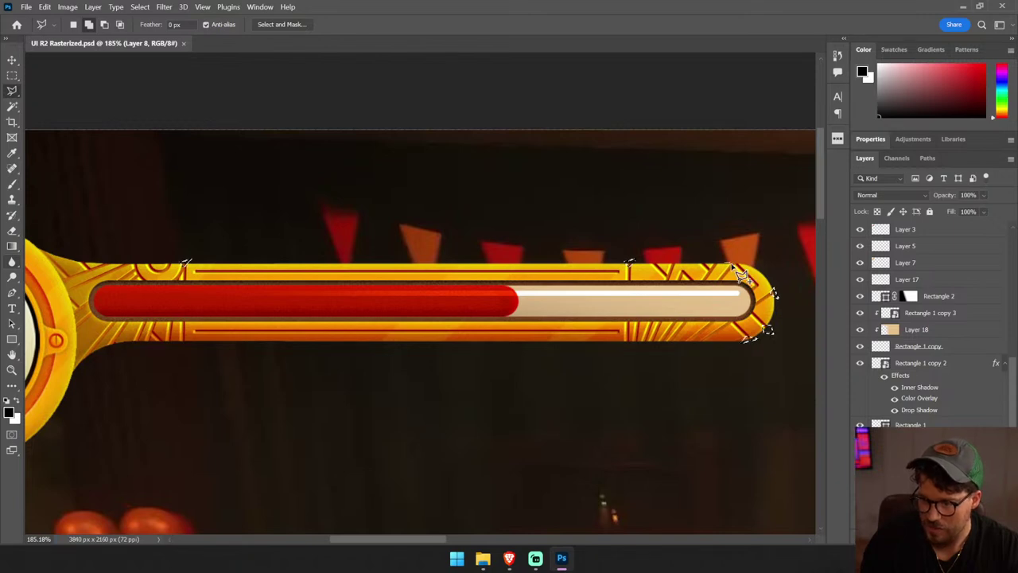
left_click(737, 263)
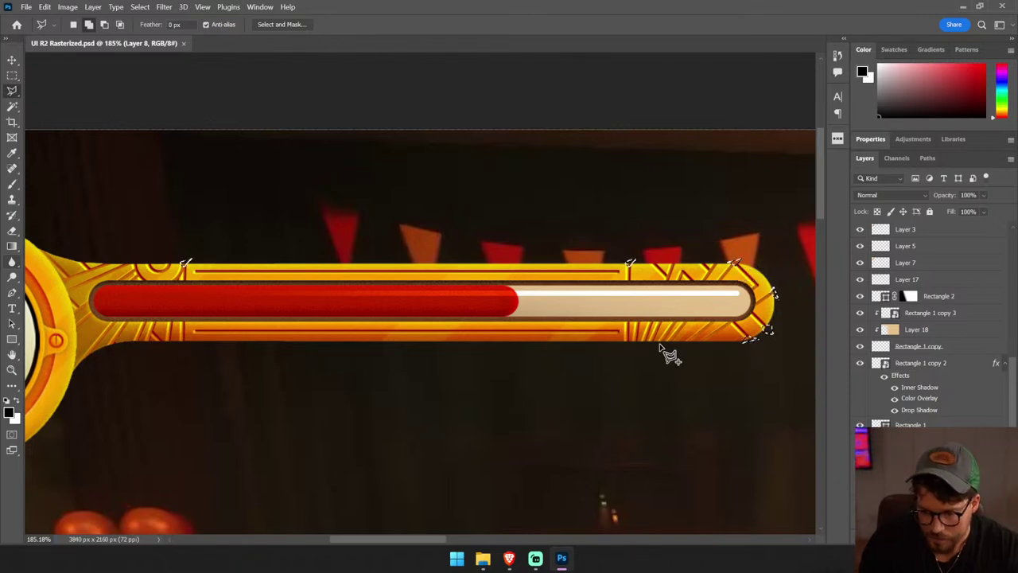
double_click(703, 276)
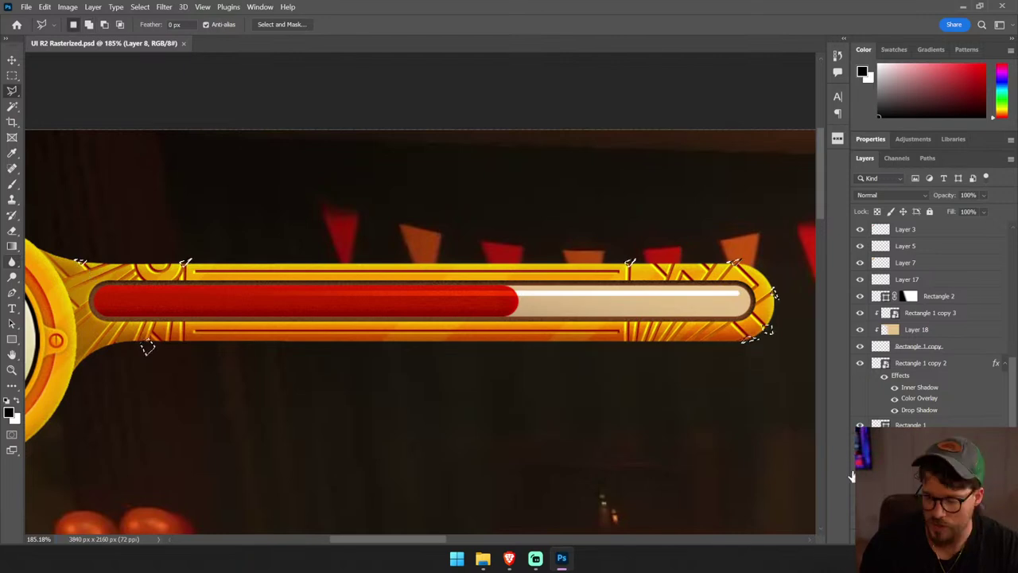
- Add a mask to Layer 8, add left-edge patches, and fade it with a gradient
left_click(931, 547, "alt")
left_click(931, 547, "shift")
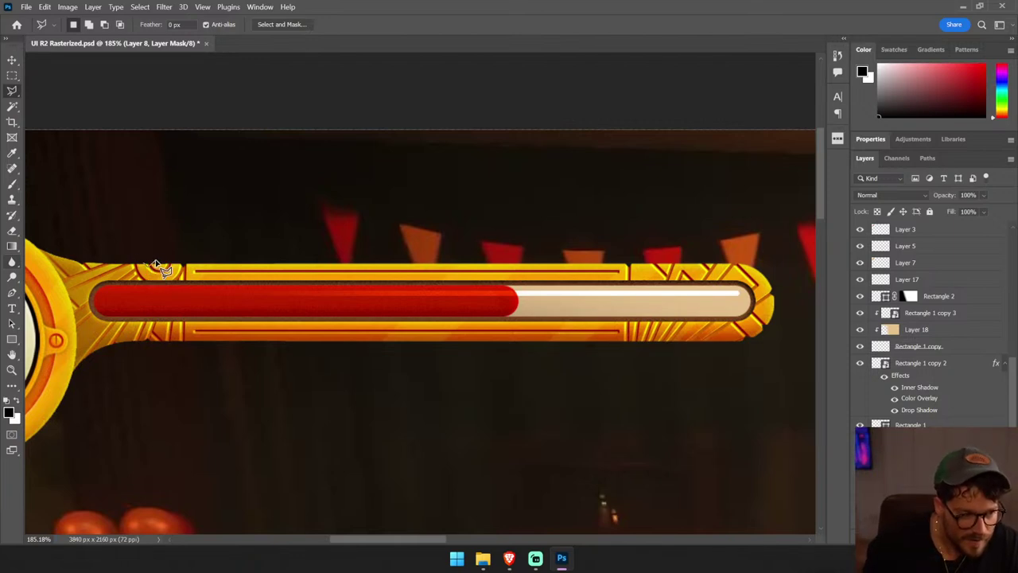
key("shift")
left_click_drag(140, 274, 150, 269)
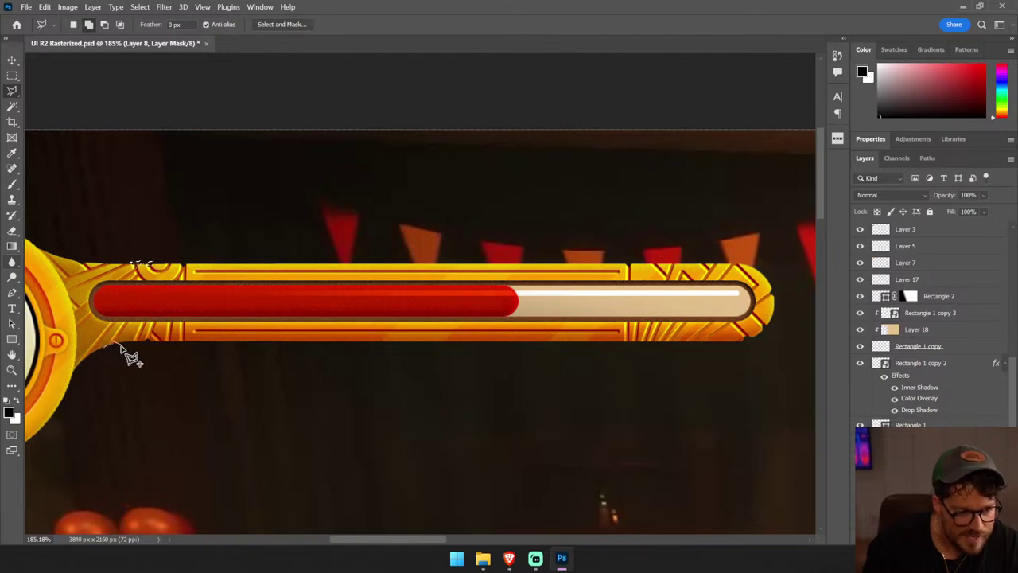
left_click_drag(118, 356, 94, 357)
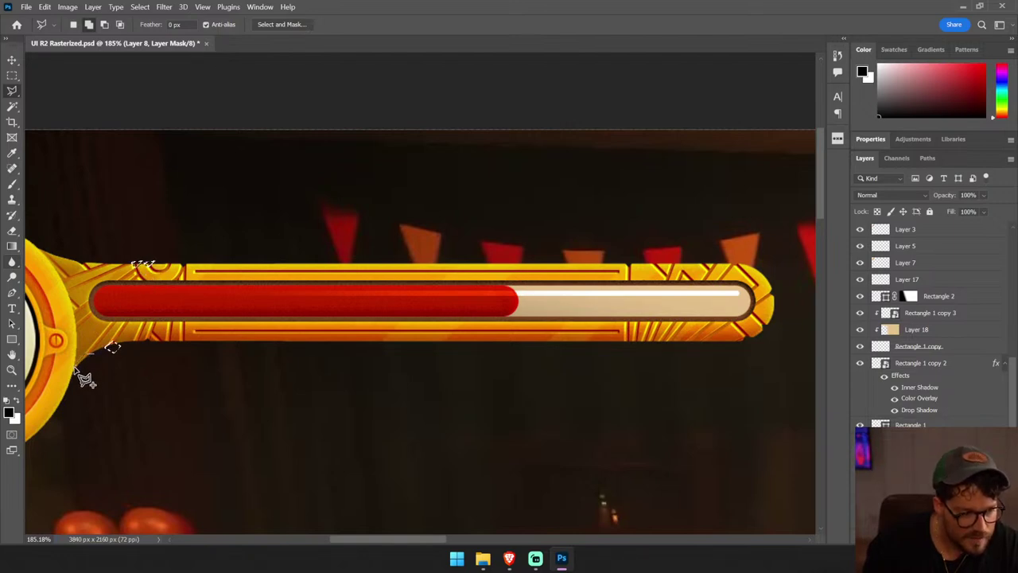
key("g")
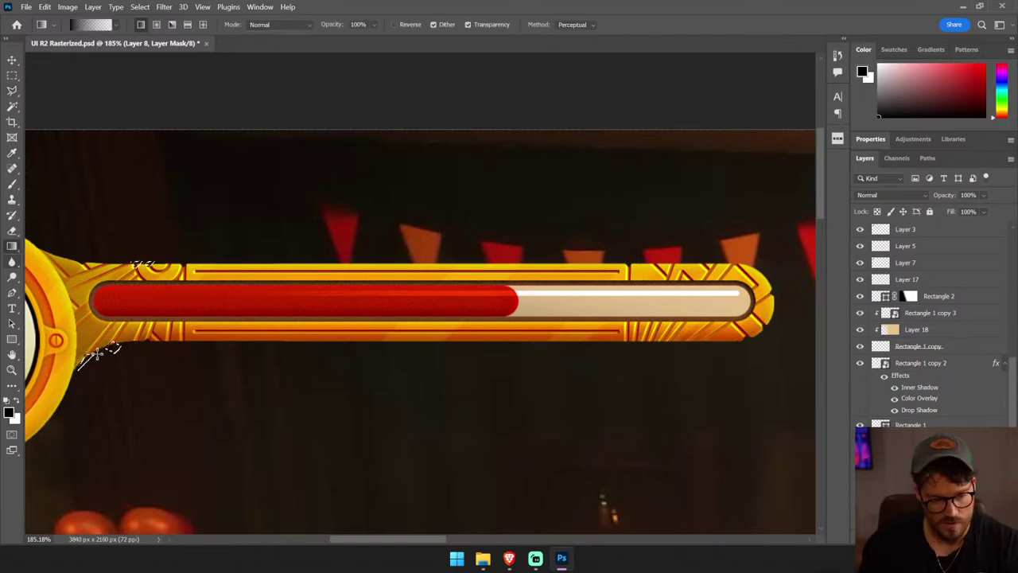
mouse_move(78, 368)
left_mouse_down()
mouse_move(106, 334)
mouse_move(207, 332)
left_mouse_up()
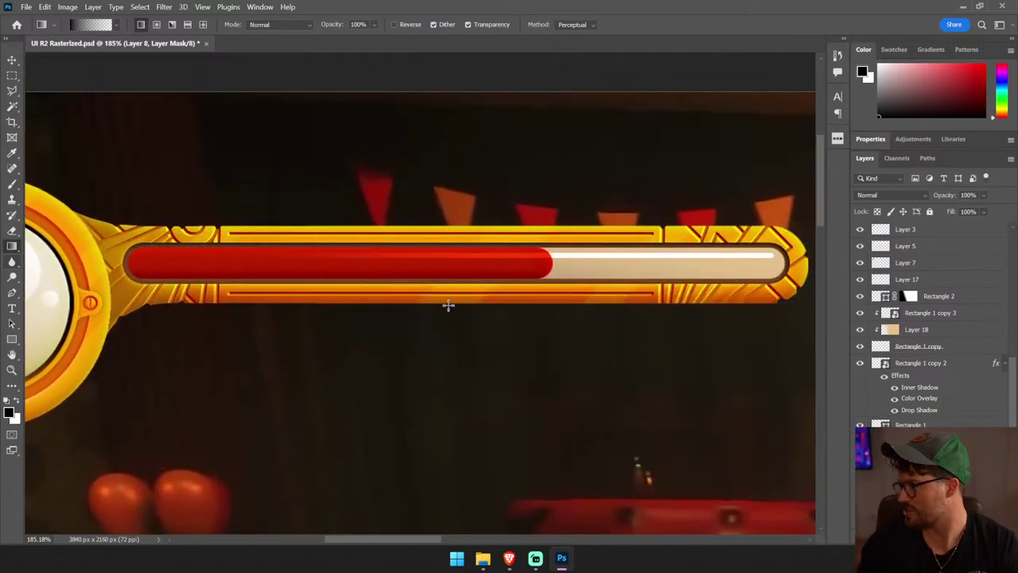
- Zoom in on the gauge's orb and select Layer 7, its golden frame
scroll(448, 312, "down", 1)
scroll(448, 312, "down", 2)
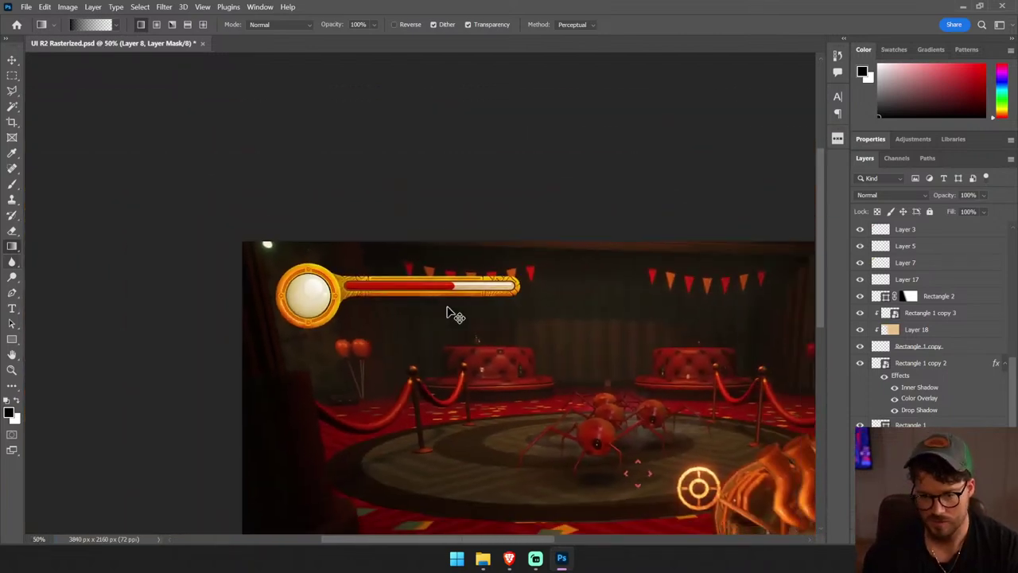
scroll(448, 312, "down", 1)
scroll(448, 311, "up", 1)
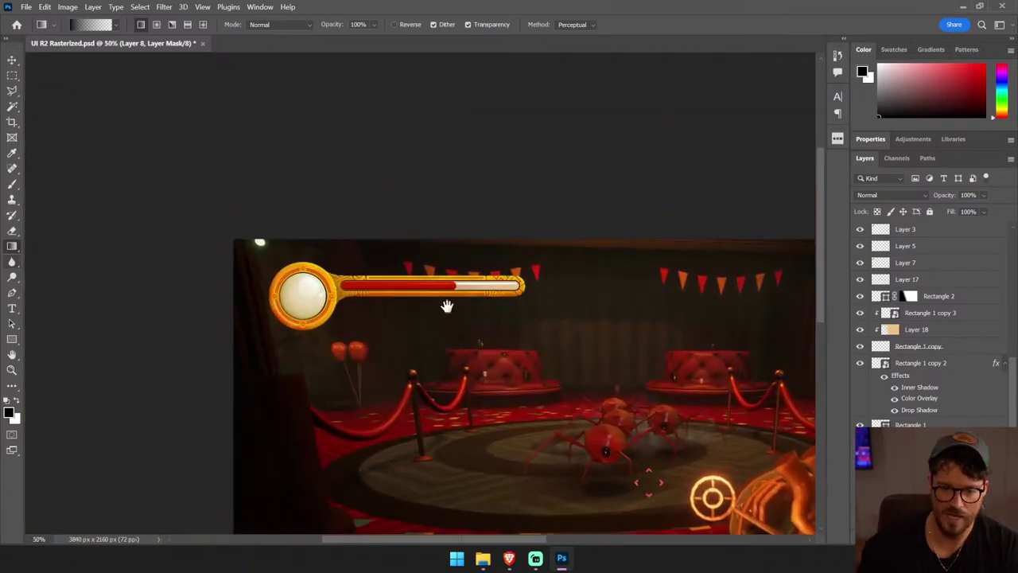
left_click_drag(447, 307, 408, 212)
key("v")
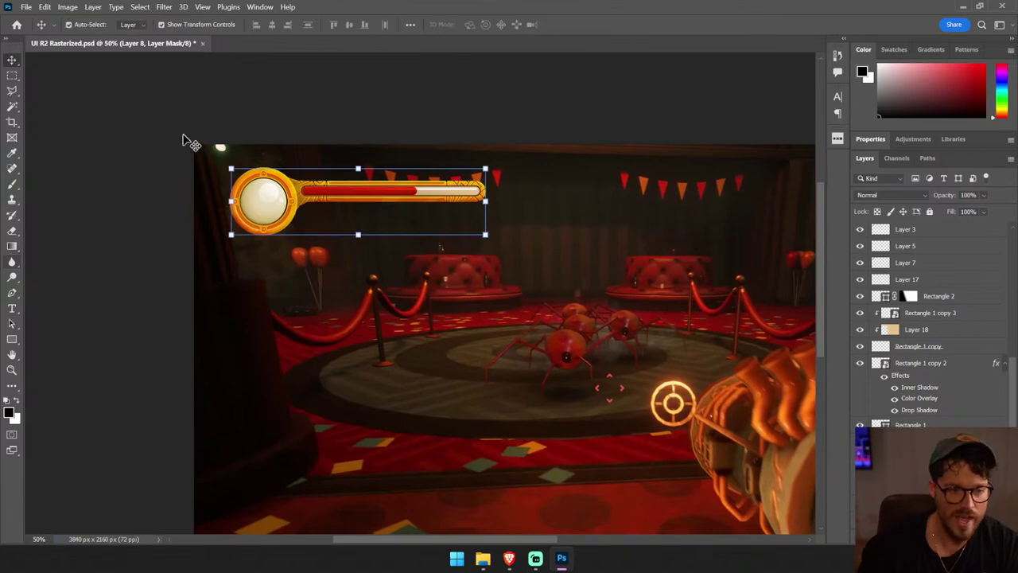
scroll(250, 169, "up", 1)
left_click_drag(209, 154, 345, 284)
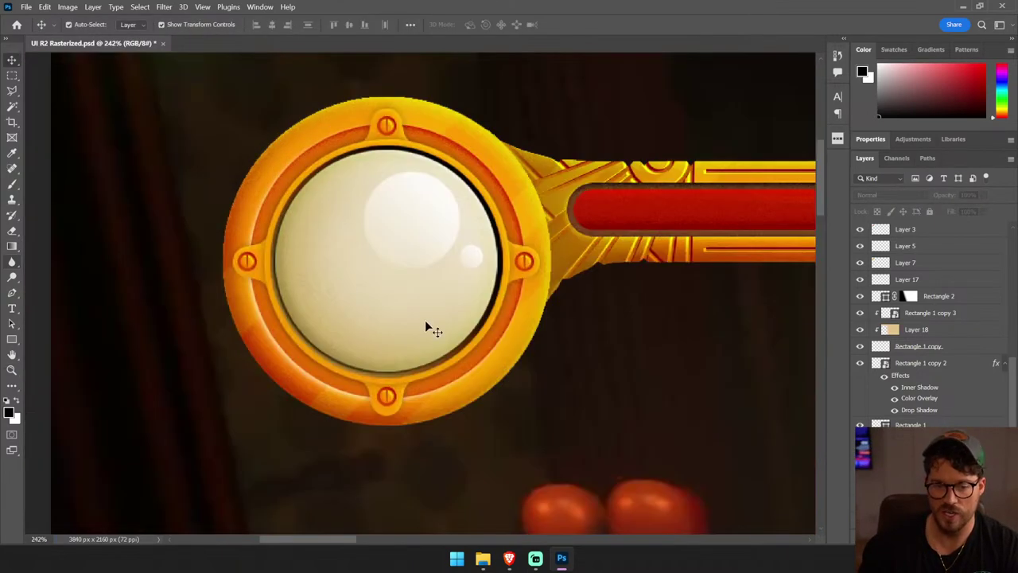
left_click(515, 355)
scroll(515, 355, "down", 3)
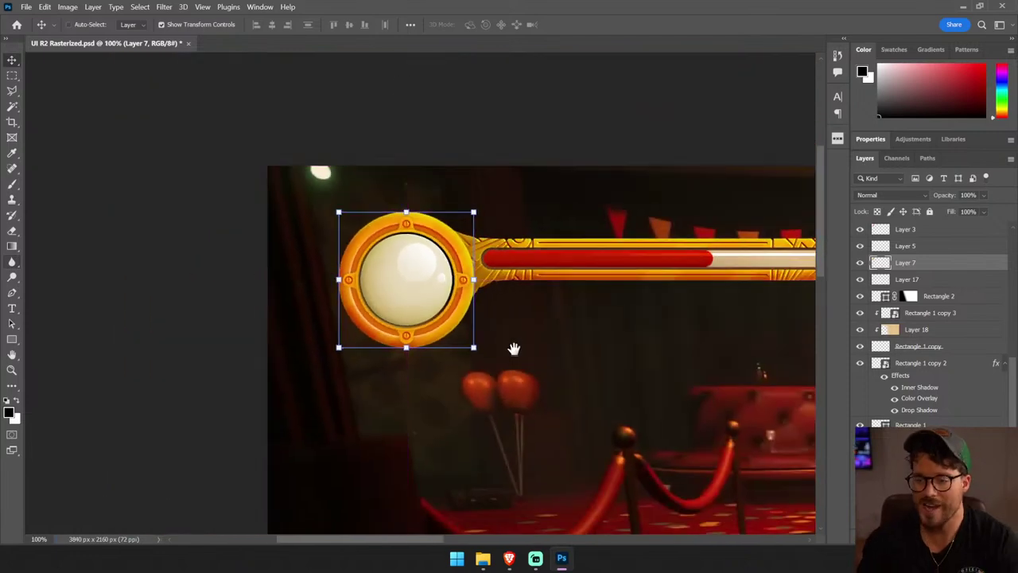
mouse_move(514, 348)
left_mouse_down()
mouse_move(448, 291)
mouse_move(390, 273)
left_mouse_up()
- Search Noun Project for 'corner art deco flourish' and insert the Art Deco Corner icon
left_click(260, 7)
left_click(367, 5)
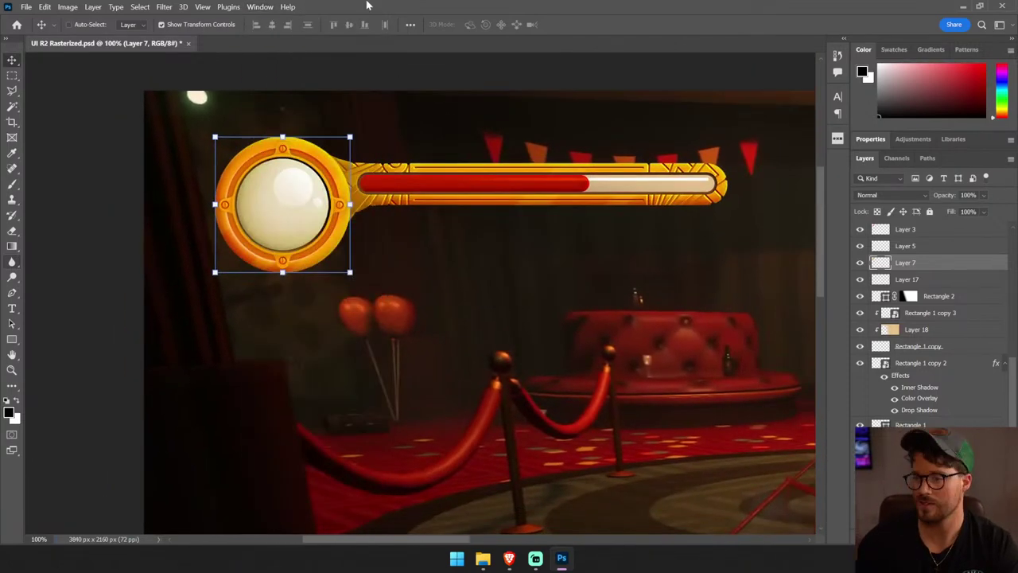
left_click(839, 140)
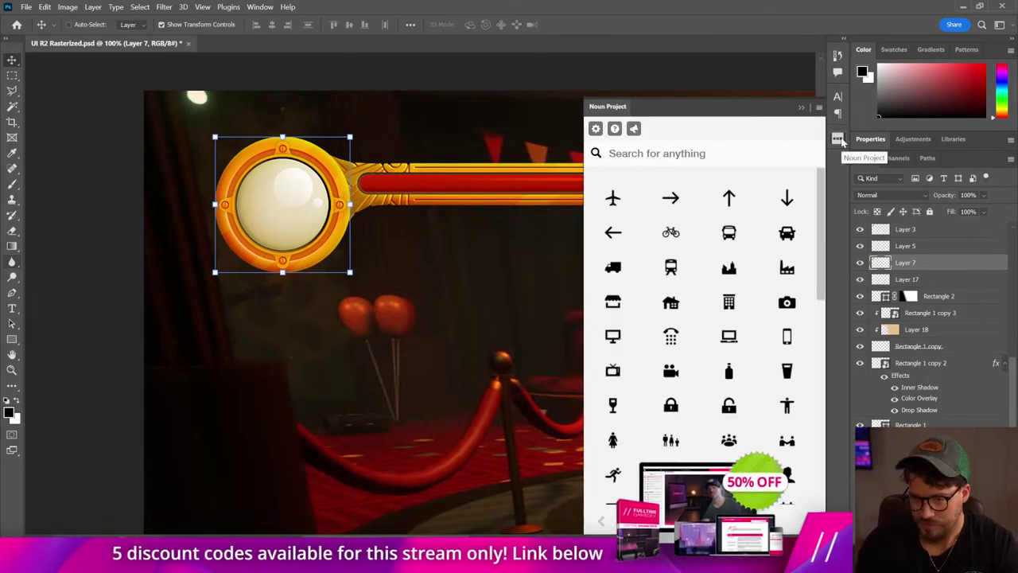
type("corner")
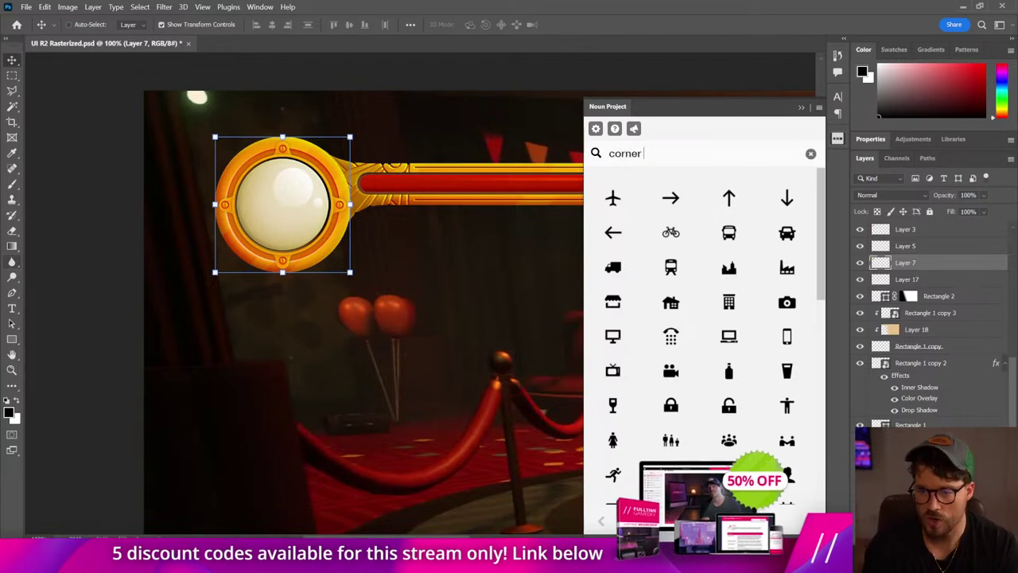
type(" art deco flourish")
key("Return")
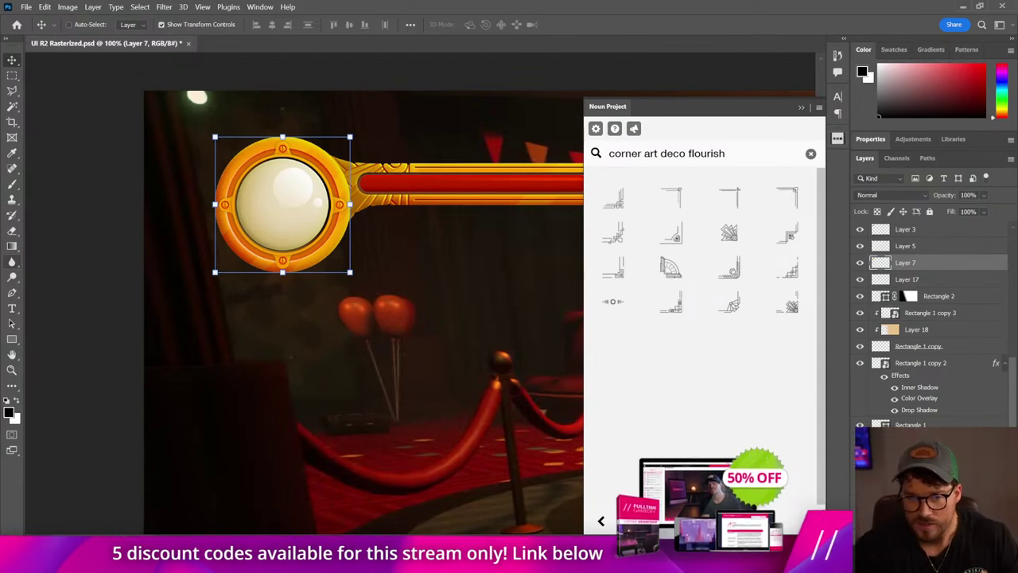
left_click(725, 242)
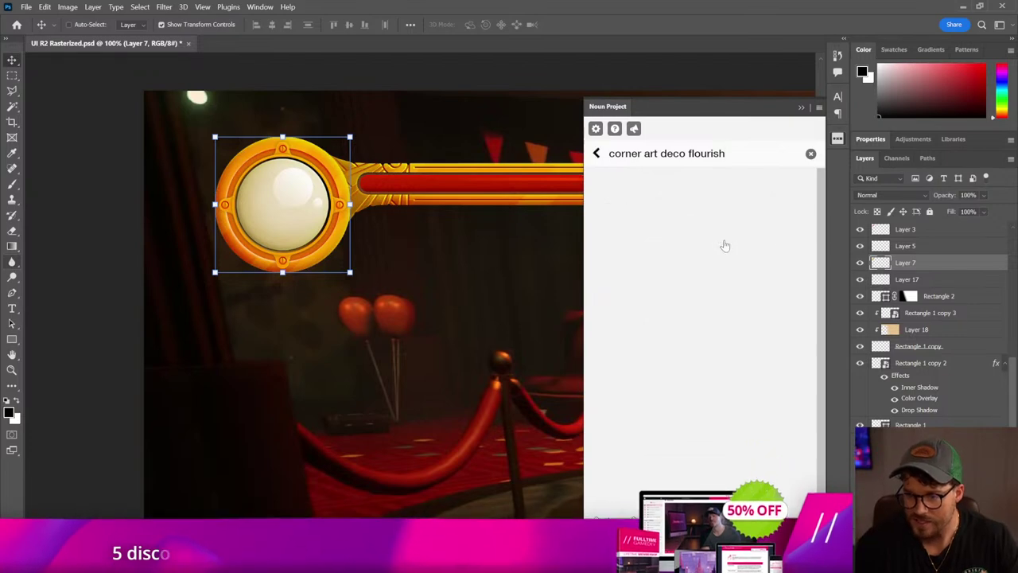
left_click(699, 355)
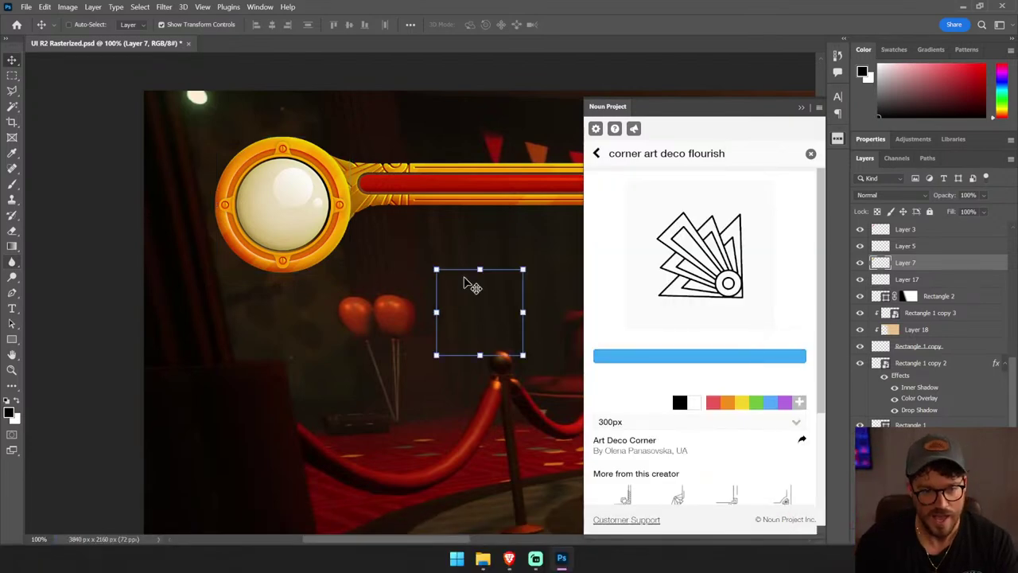
- Position the Art Deco Corner flourish precisely at the orb's upper-left, behind the orb
left_click_drag(471, 287, 230, 154)
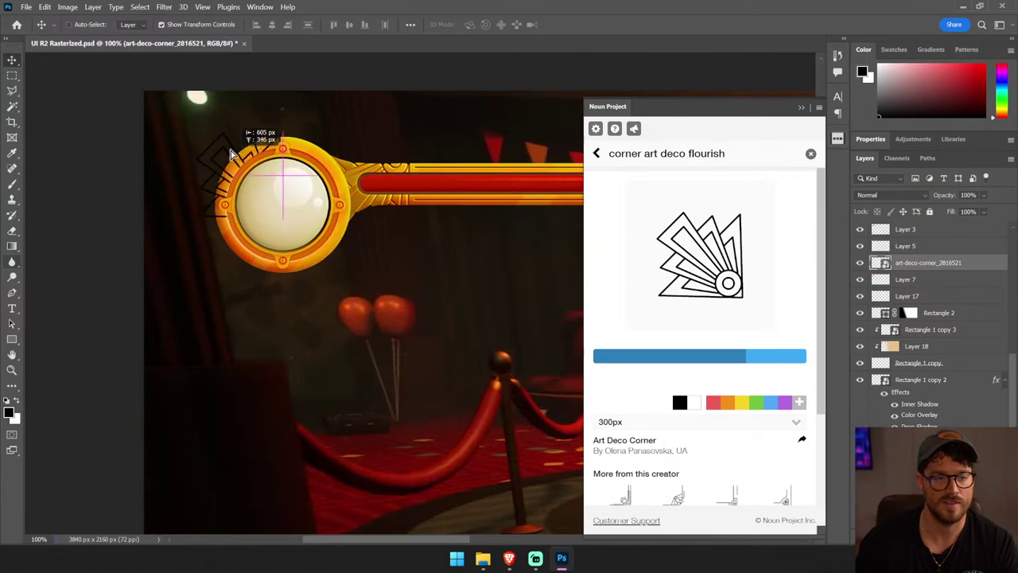
mouse_move(345, 198)
left_mouse_down()
mouse_move(331, 170)
mouse_move(351, 166)
left_mouse_up()
left_click(801, 107)
left_click_drag(195, 112, 195, 114)
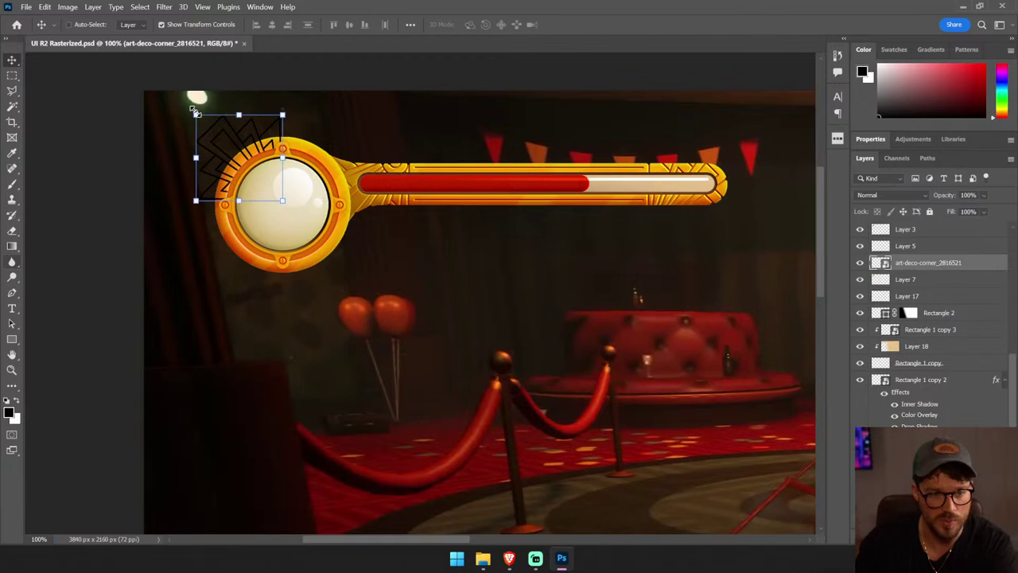
key("Right")
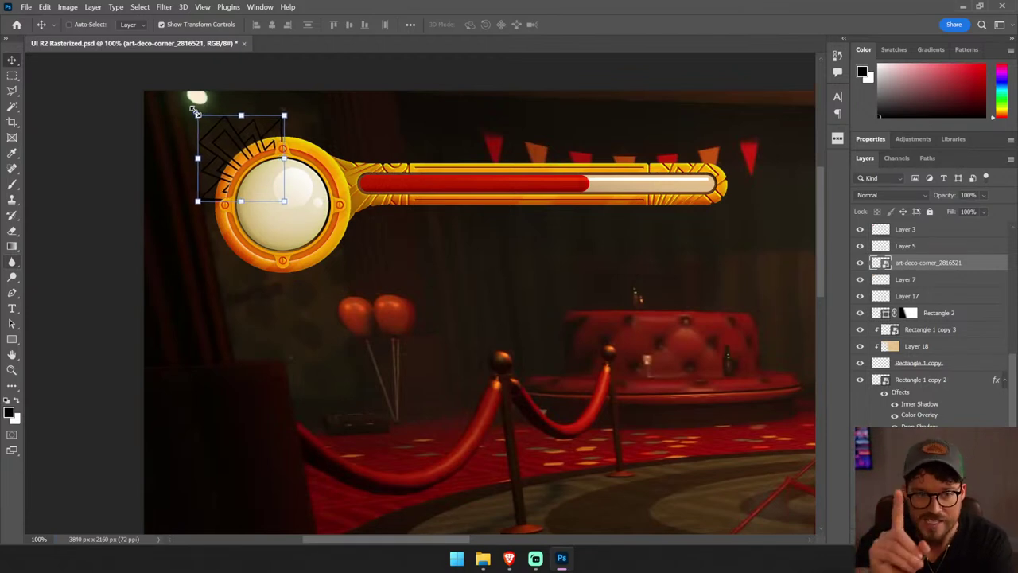
key("Down")
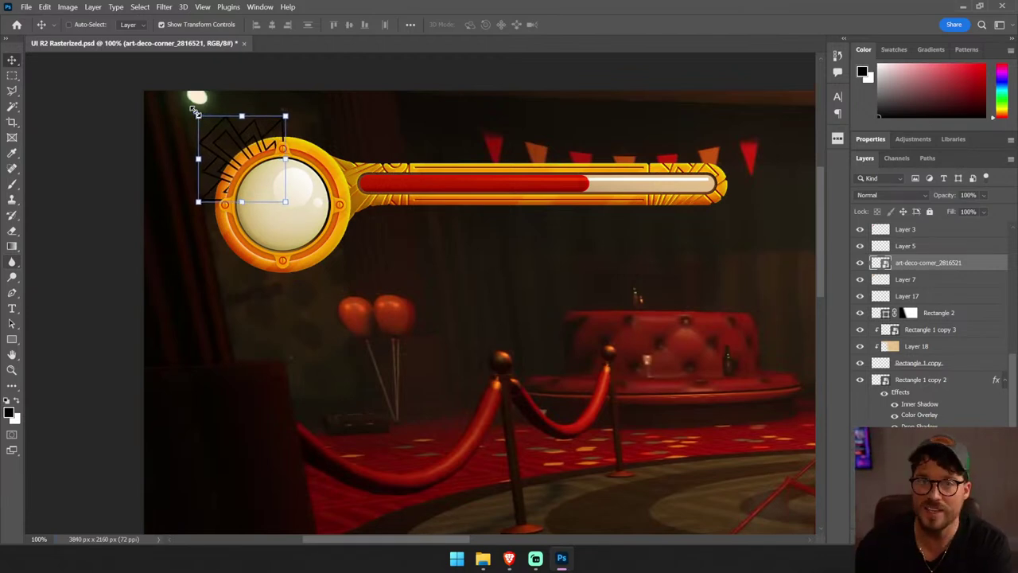
key("Right")
key("Down")
key("Down")
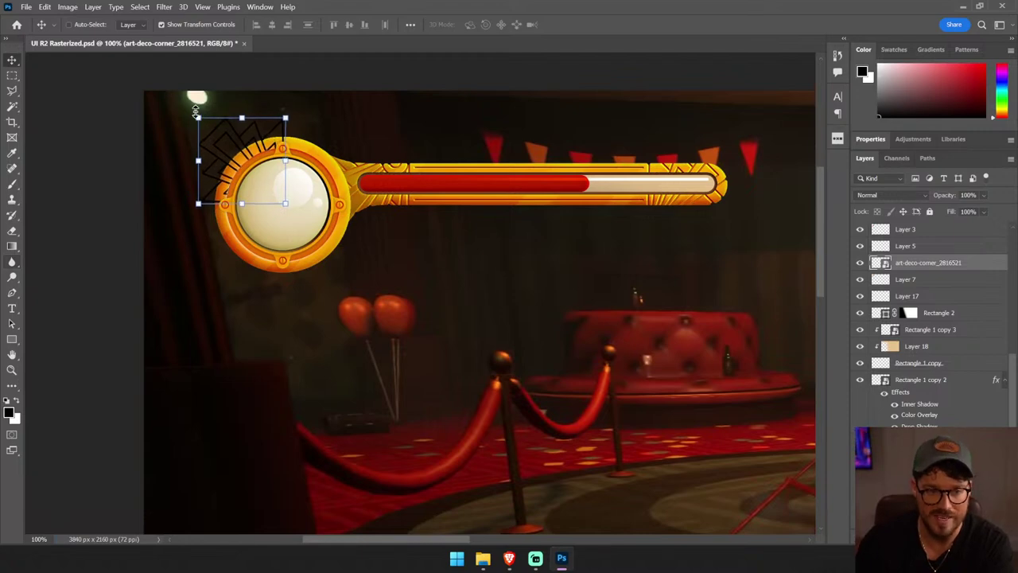
key("Right")
key("Down")
key("Down")
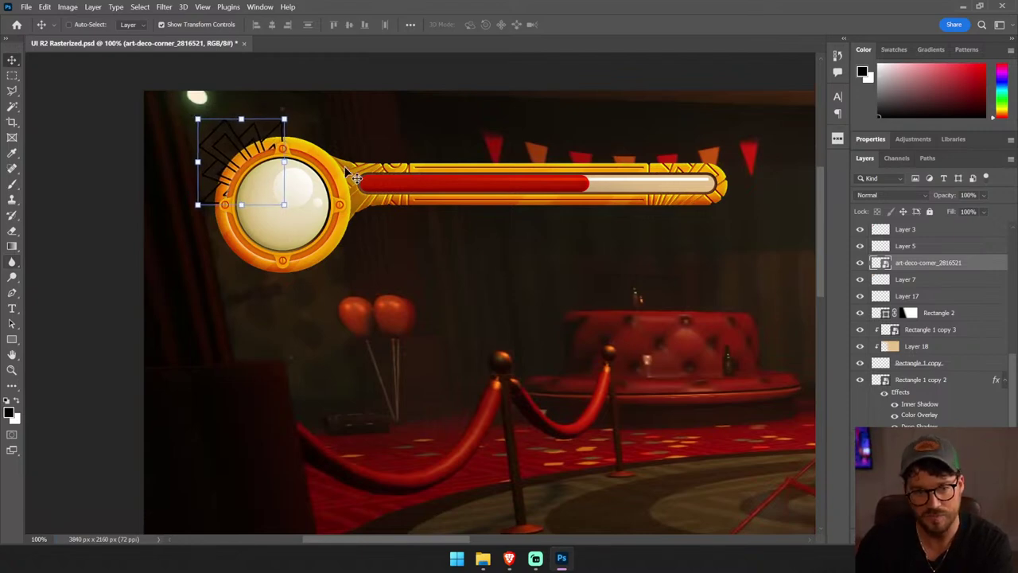
left_click_drag(275, 177, 268, 173)
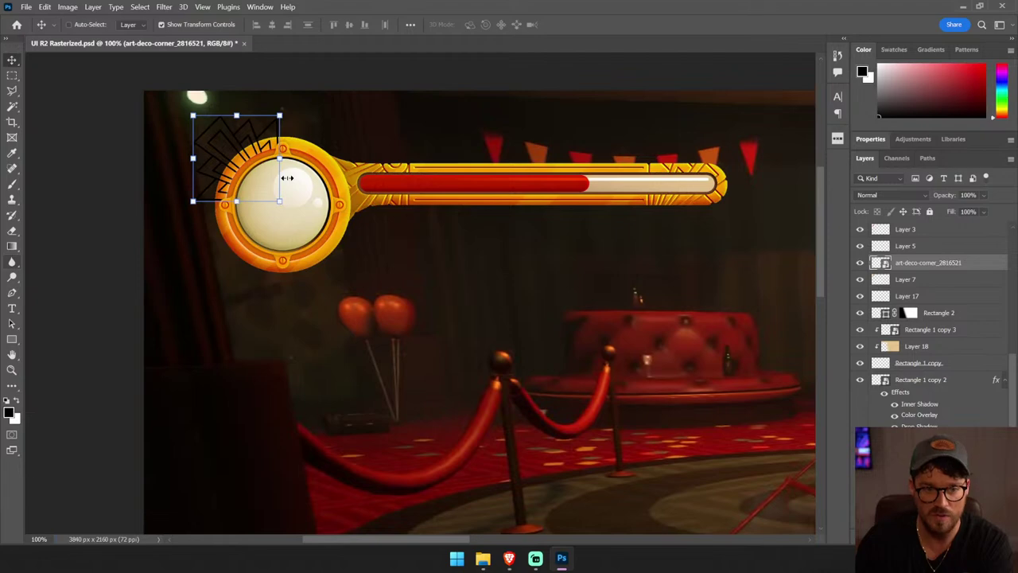
key("Right")
key("Up")
- Duplicate the flourish, flip it horizontally, and place it symmetrically at the orb's upper-right
left_click_drag(342, 189, 379, 226)
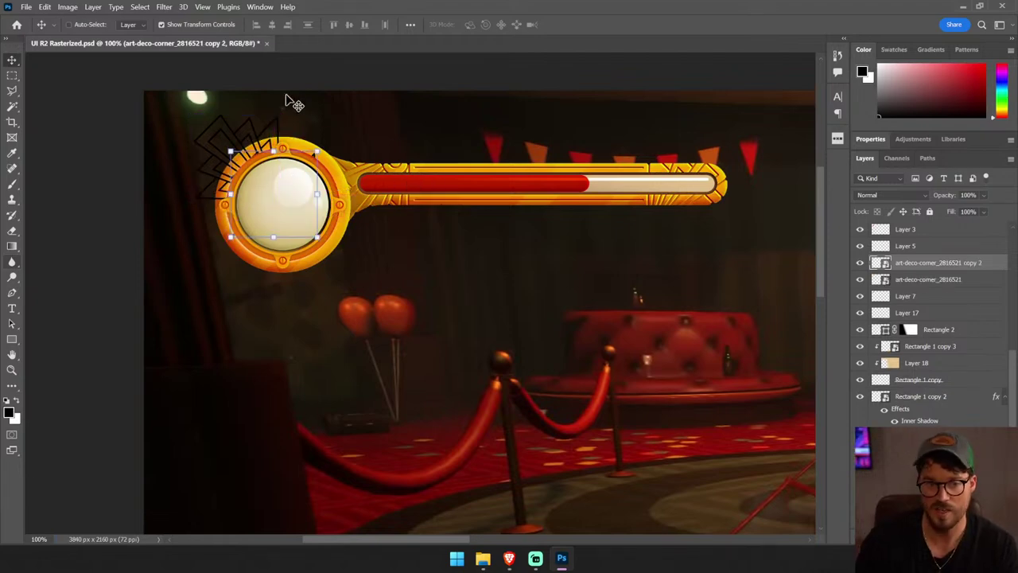
left_click(44, 7)
left_click(130, 251)
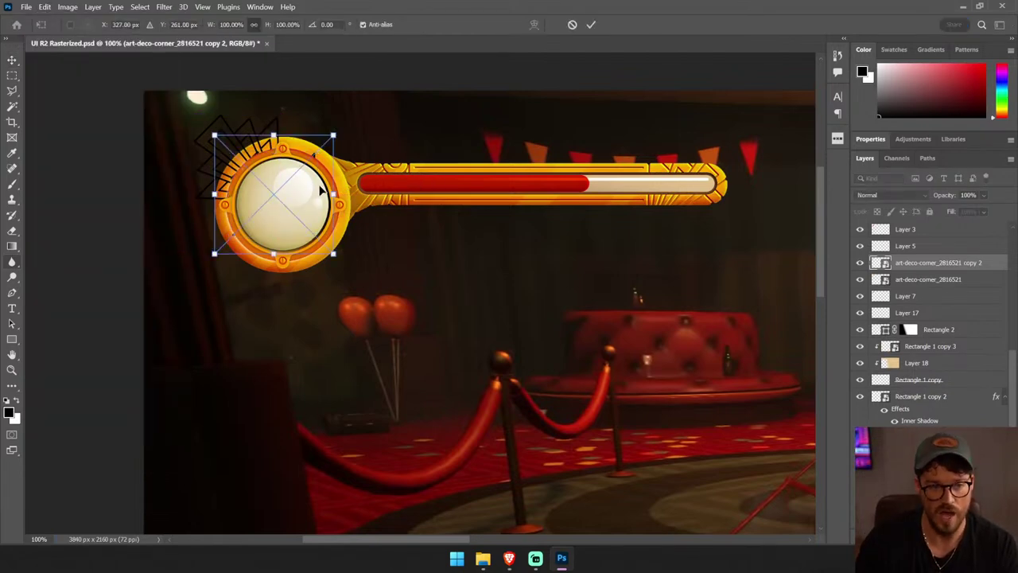
key("Return")
left_click(45, 7)
left_click(44, 7)
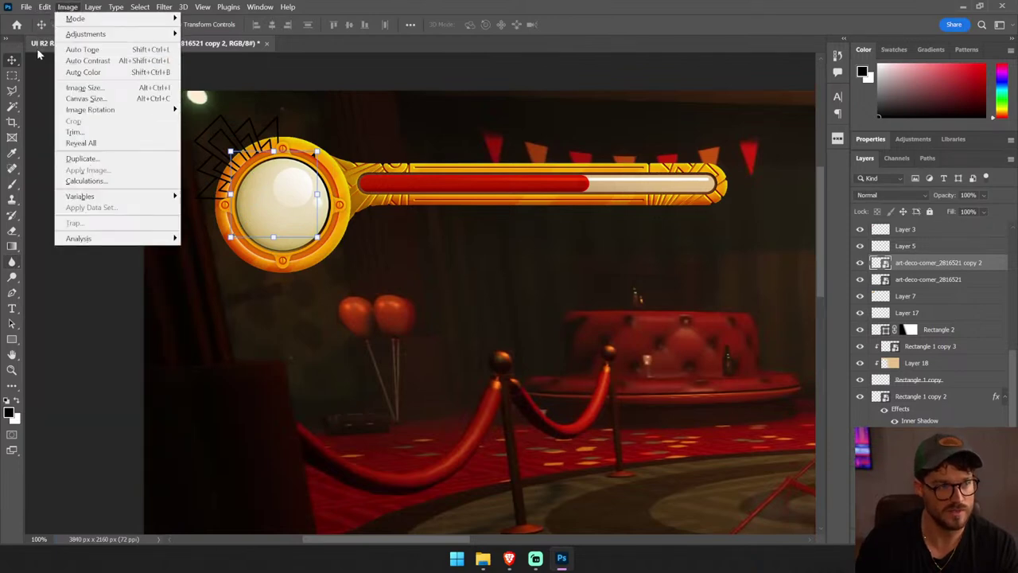
mouse_move(108, 262)
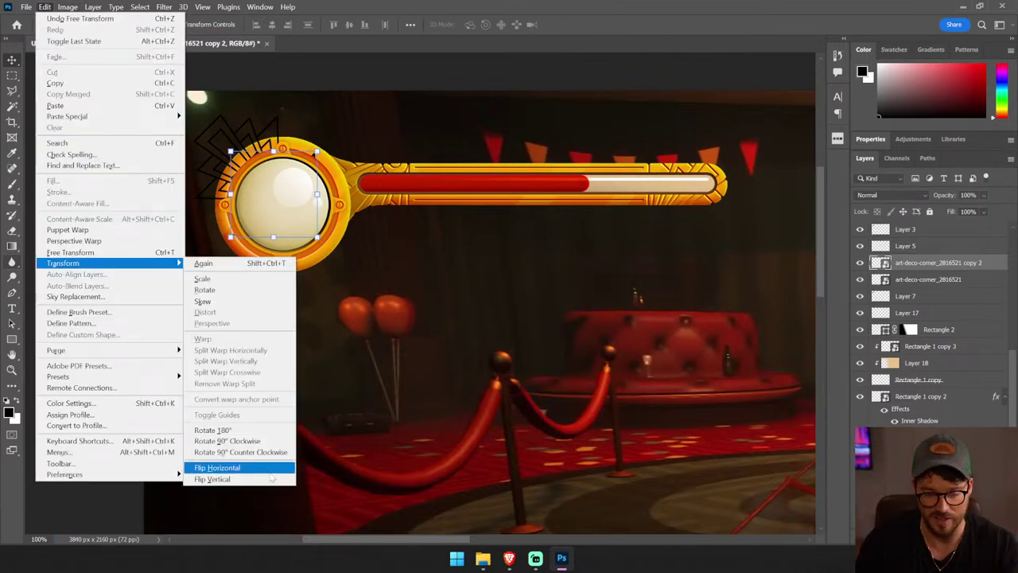
left_click(237, 467)
left_click_drag(295, 213, 350, 166)
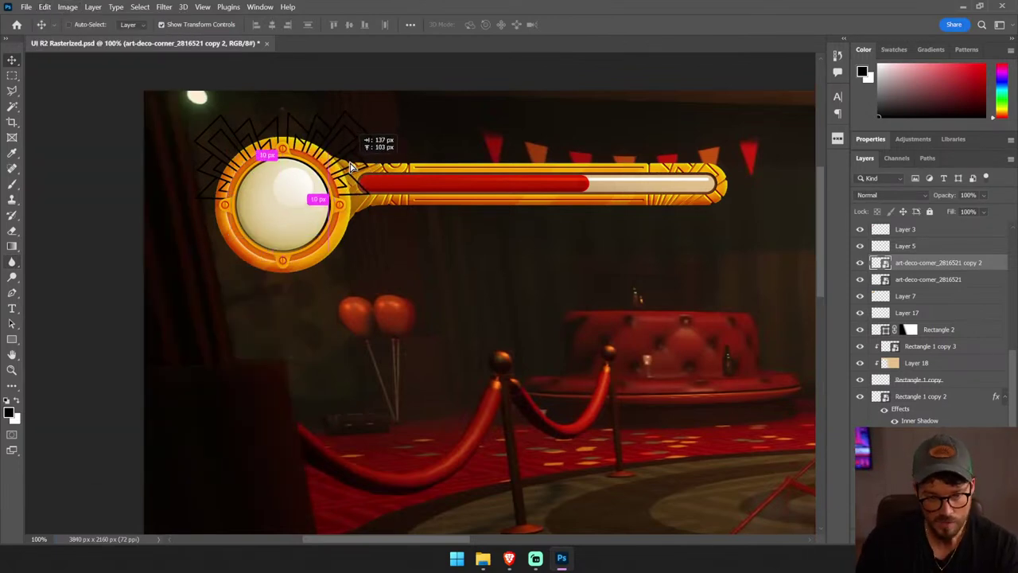
left_click_drag(350, 167, 351, 172)
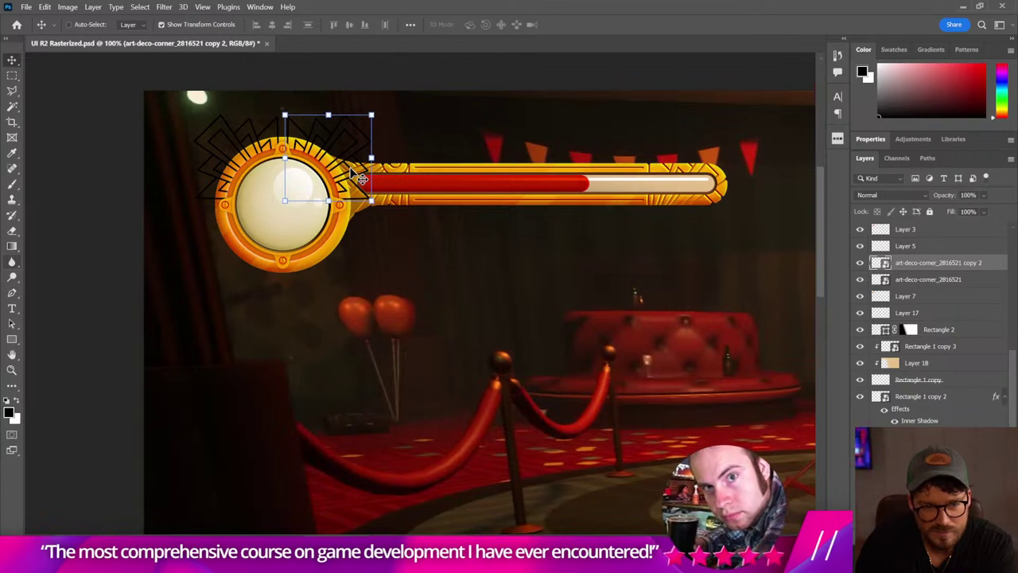
- Merge the top pair into a smart object, mirror it vertically below, and combine all four
left_click(263, 132, "ctrl+shift")
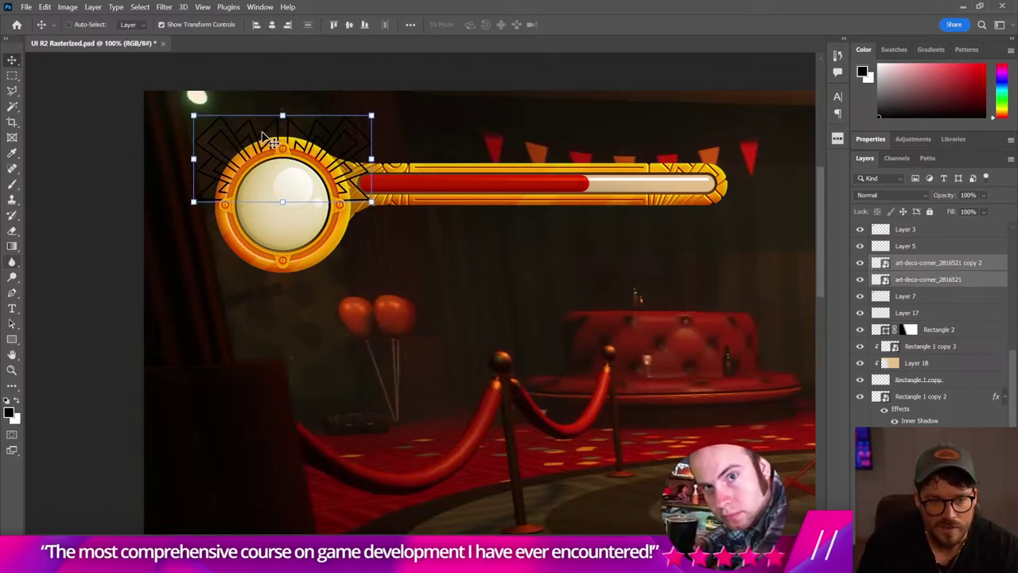
right_click(960, 279)
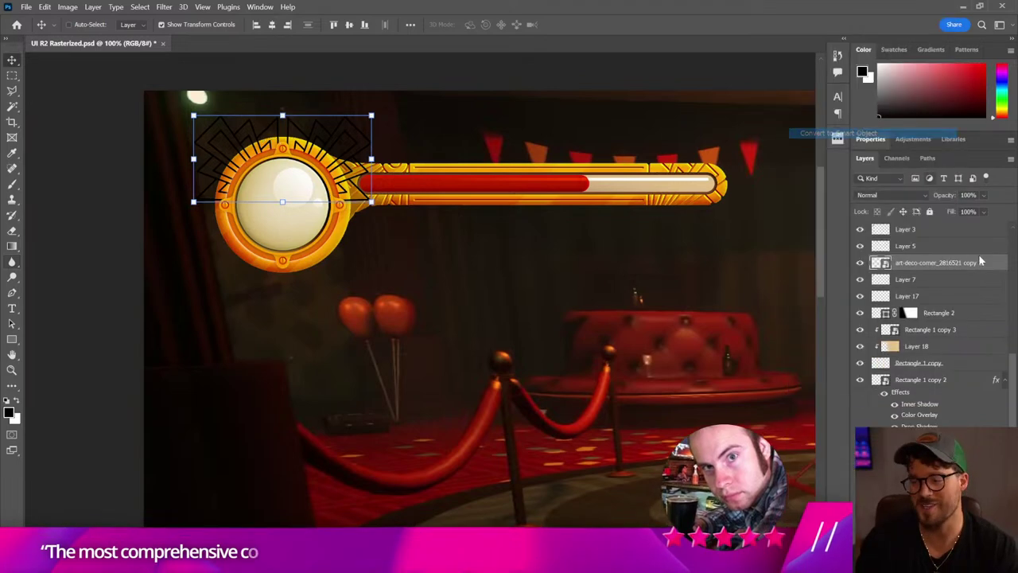
left_click(956, 279)
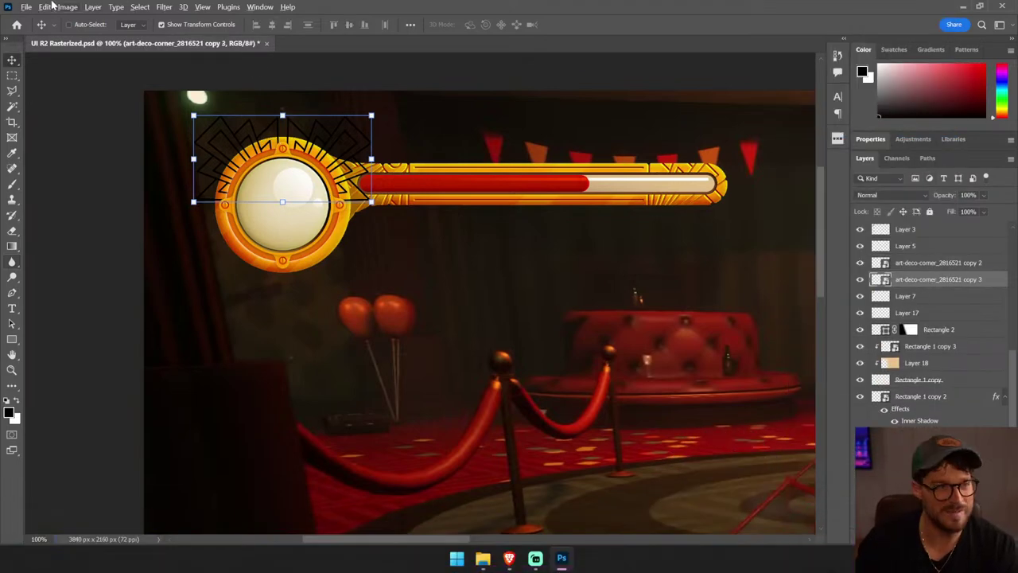
left_click(47, 7)
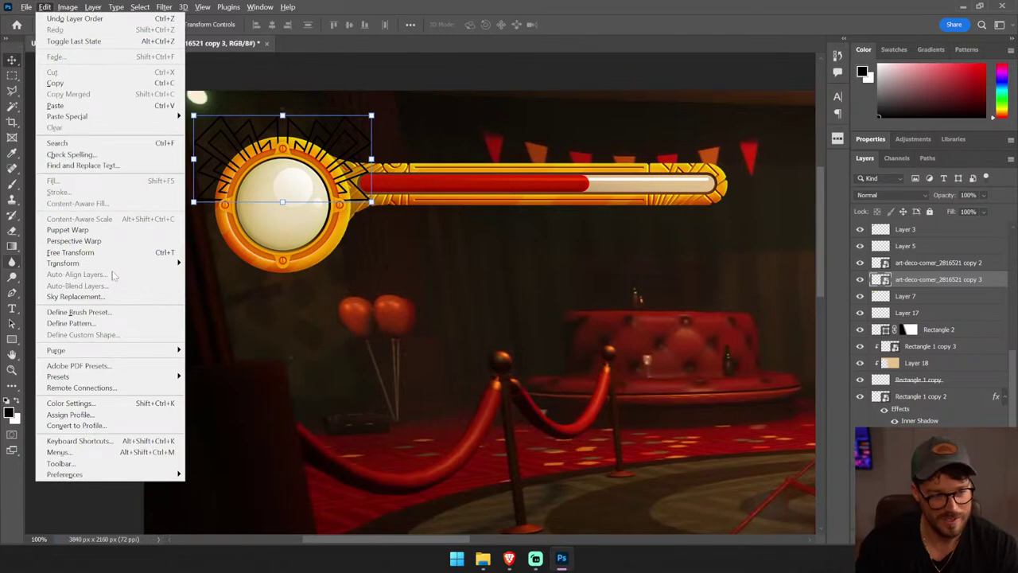
left_click(239, 474)
mouse_move(256, 151)
left_mouse_down()
mouse_move(256, 283)
mouse_move(268, 240)
left_mouse_up()
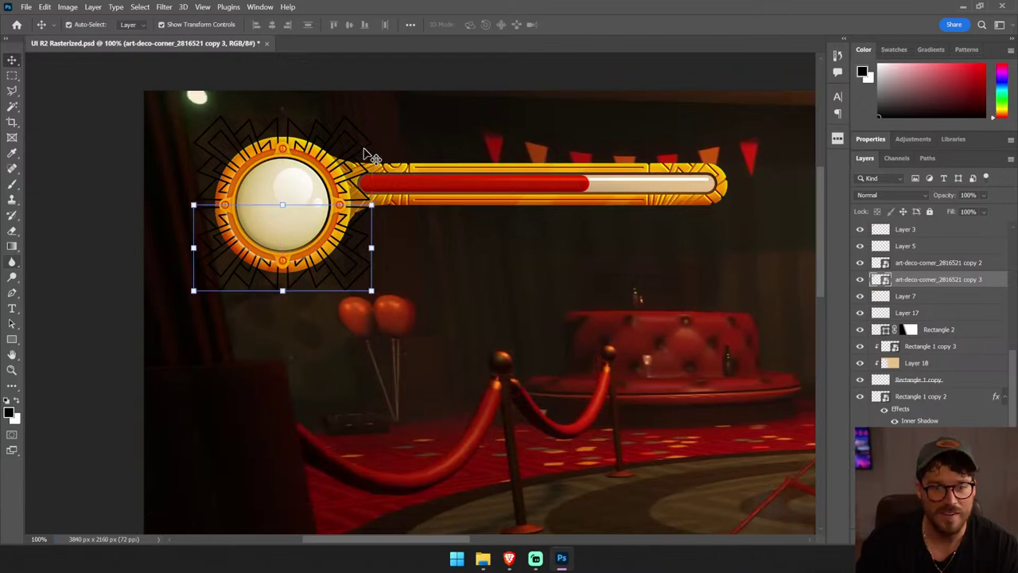
left_click(938, 262, "shift")
right_click(938, 280)
left_click(843, 132)
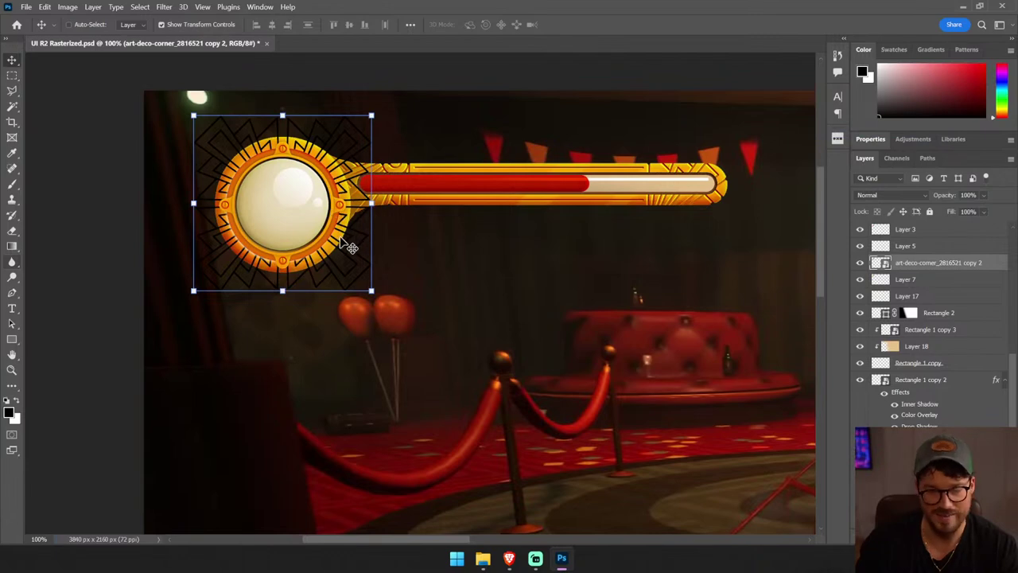
- Clip the flourishes to Layer 7 and paste the bar frame's layer style onto the round gauge frame
left_click_drag(911, 264, 922, 267)
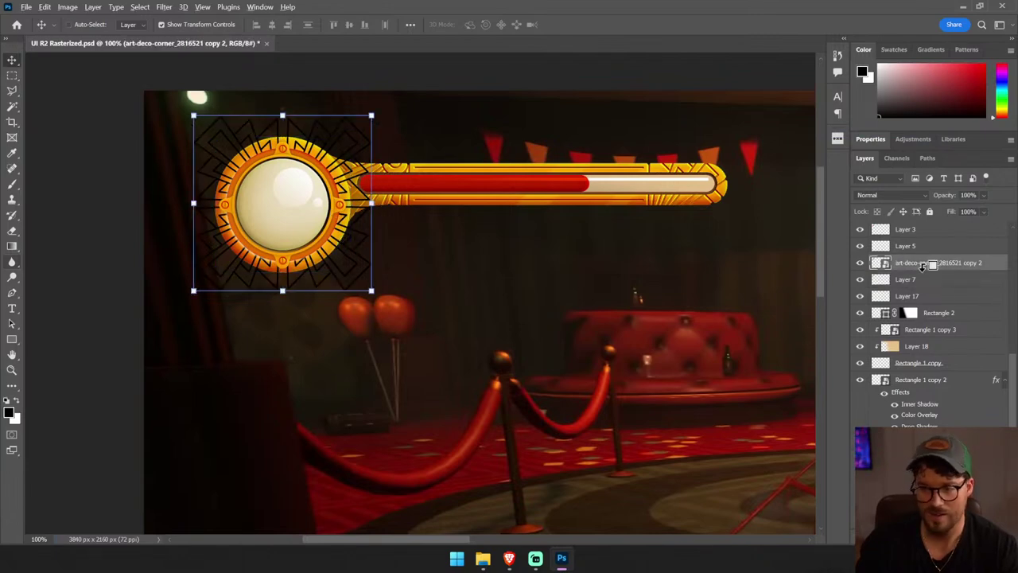
left_click(922, 268, "alt")
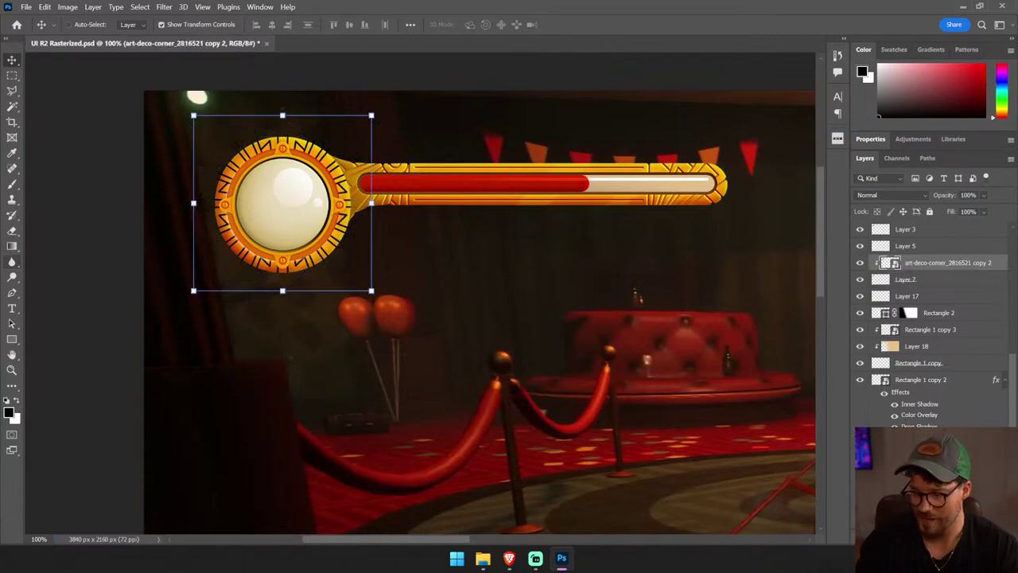
left_click(534, 226, "ctrl")
right_click(946, 449)
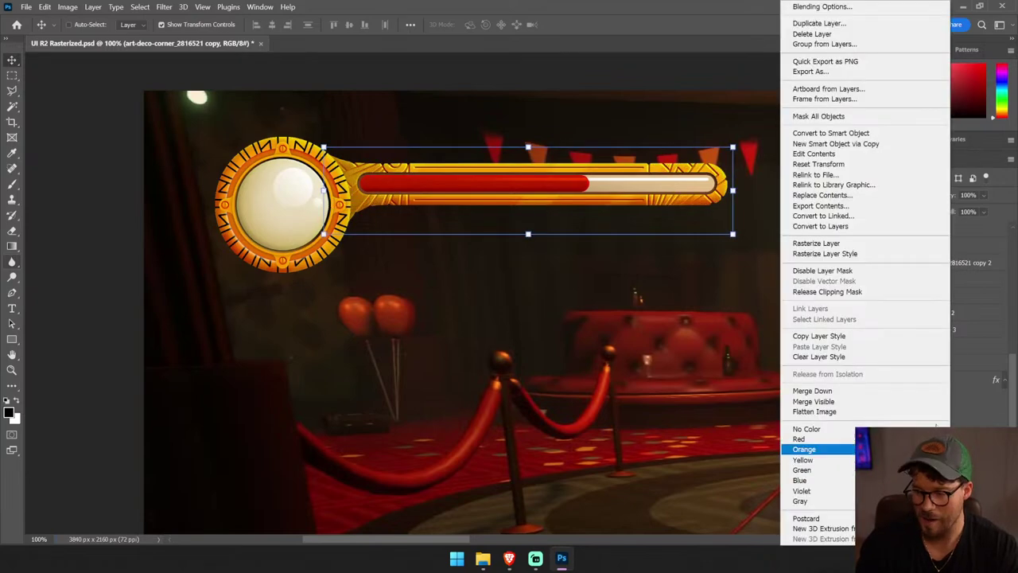
left_click(819, 336)
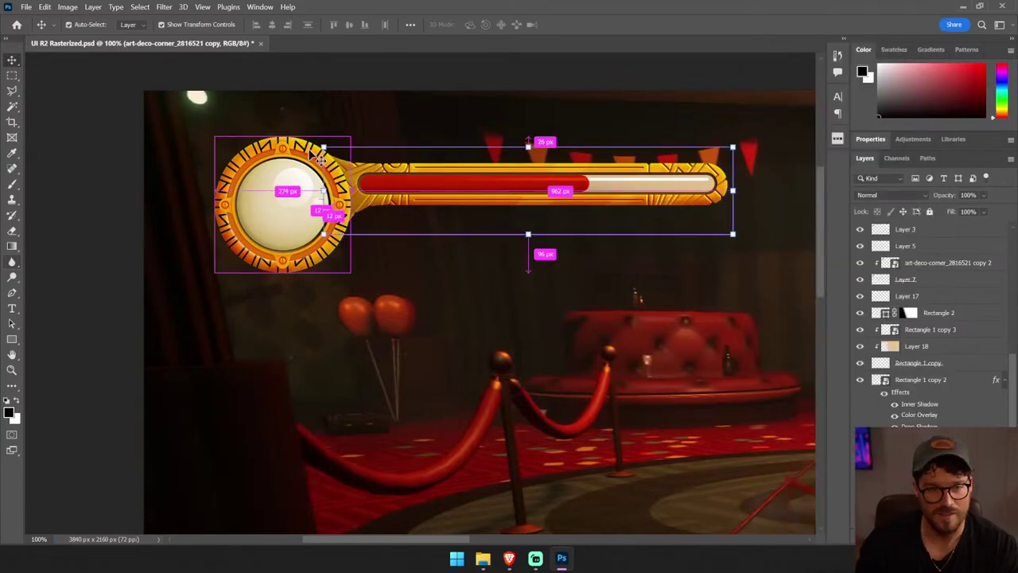
left_click(69, 223)
left_click(243, 174)
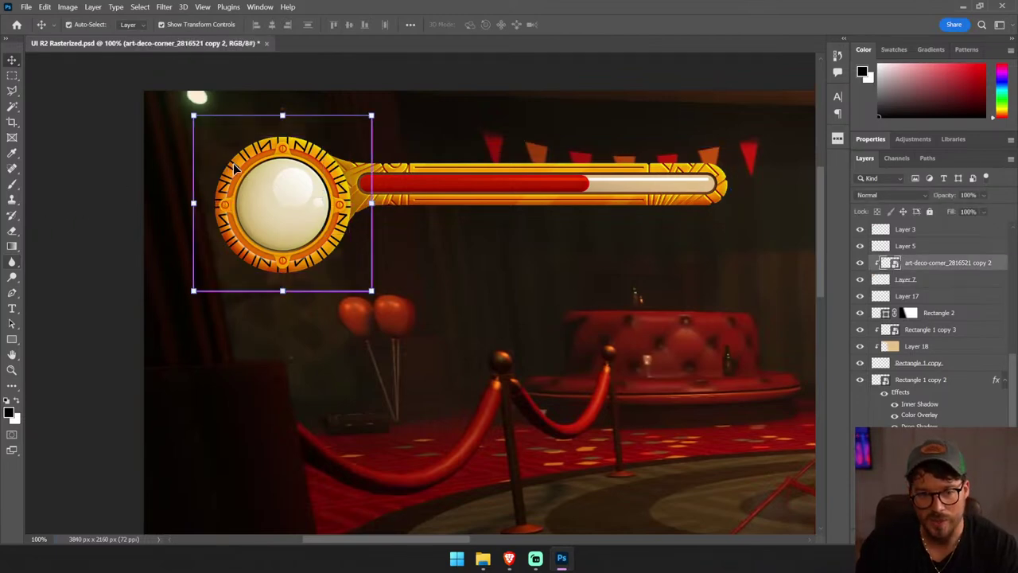
right_click(946, 263)
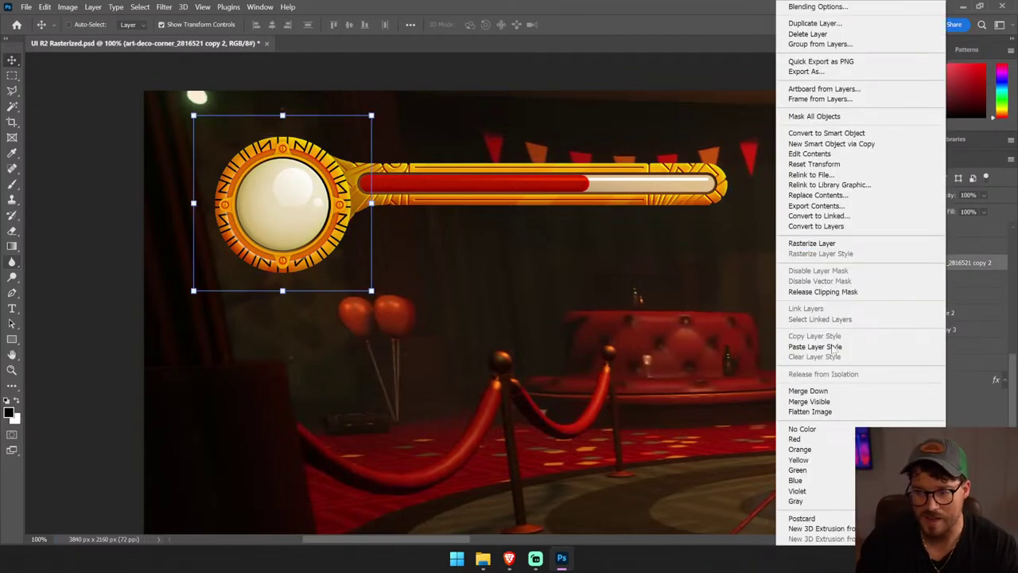
left_click(834, 347)
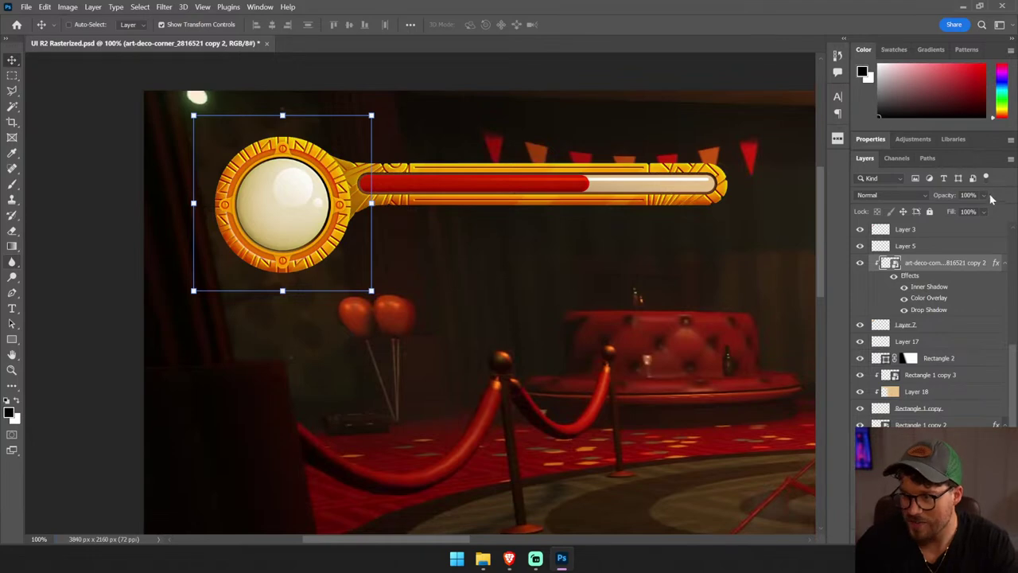
- Lower the gauge frame's opacity to about 55% and reduce the bar frame's opacity
left_click_drag(986, 196, 970, 212)
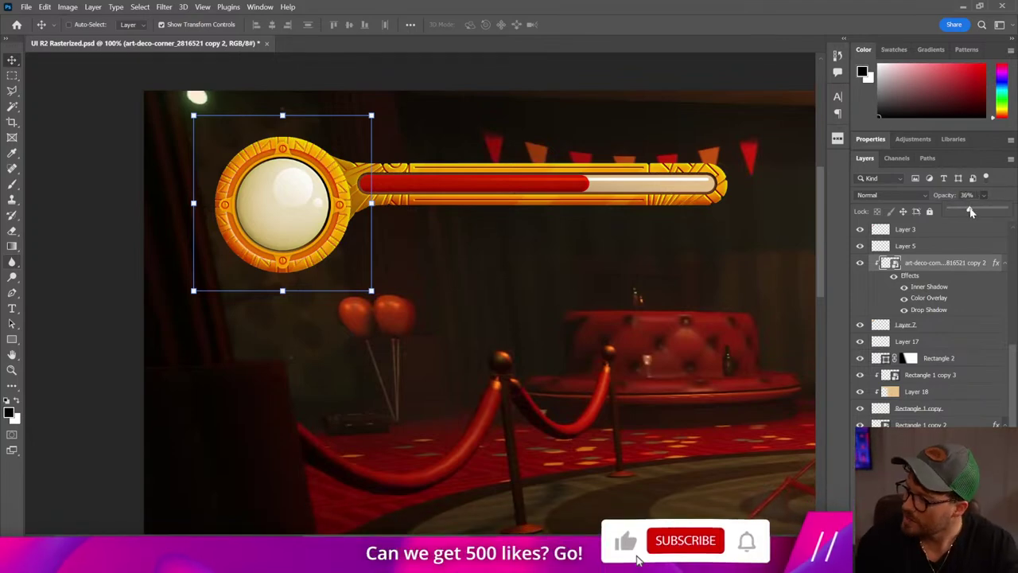
left_click_drag(970, 211, 978, 211)
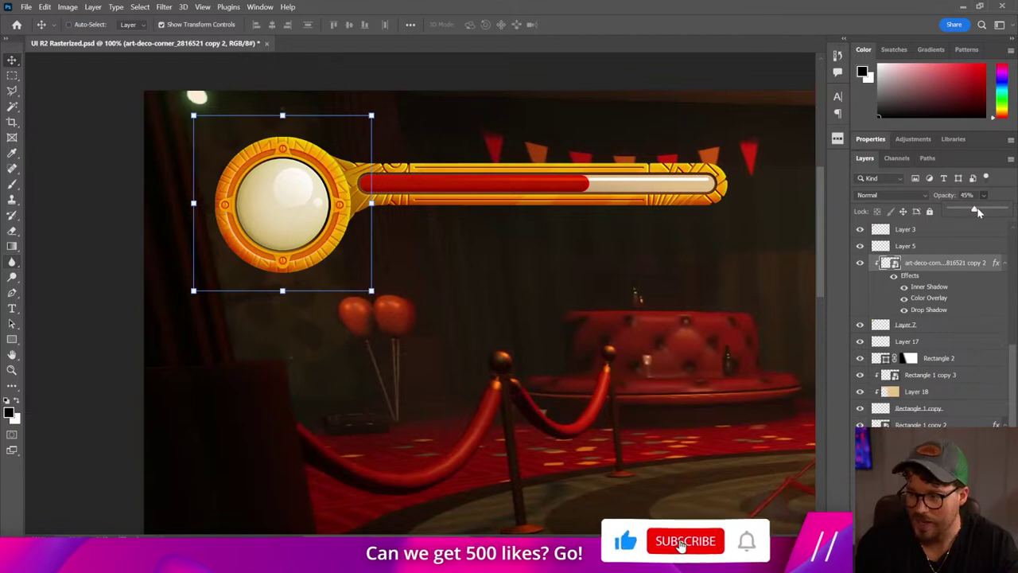
left_click(12, 90)
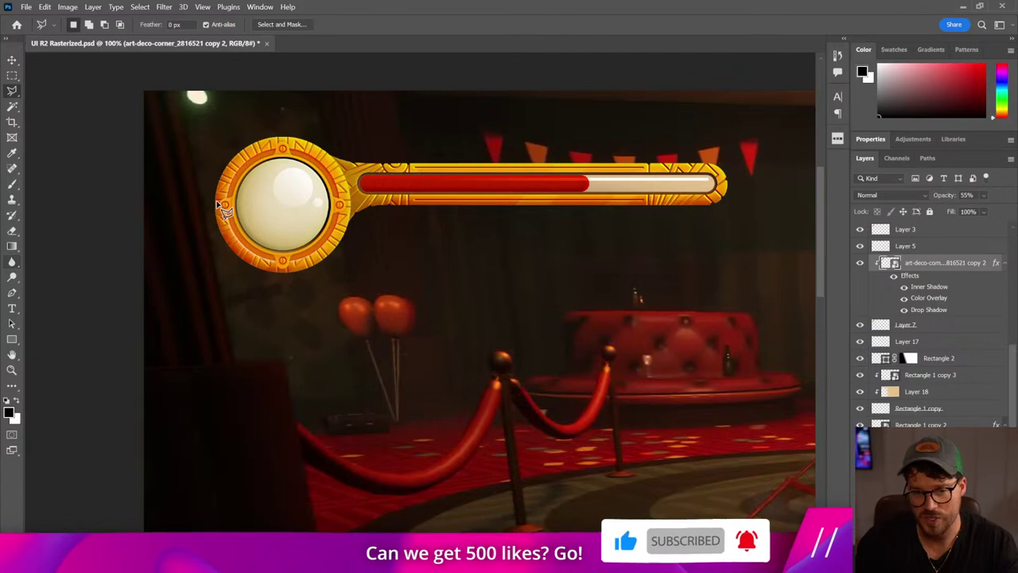
key("v")
left_click(569, 185, "ctrl")
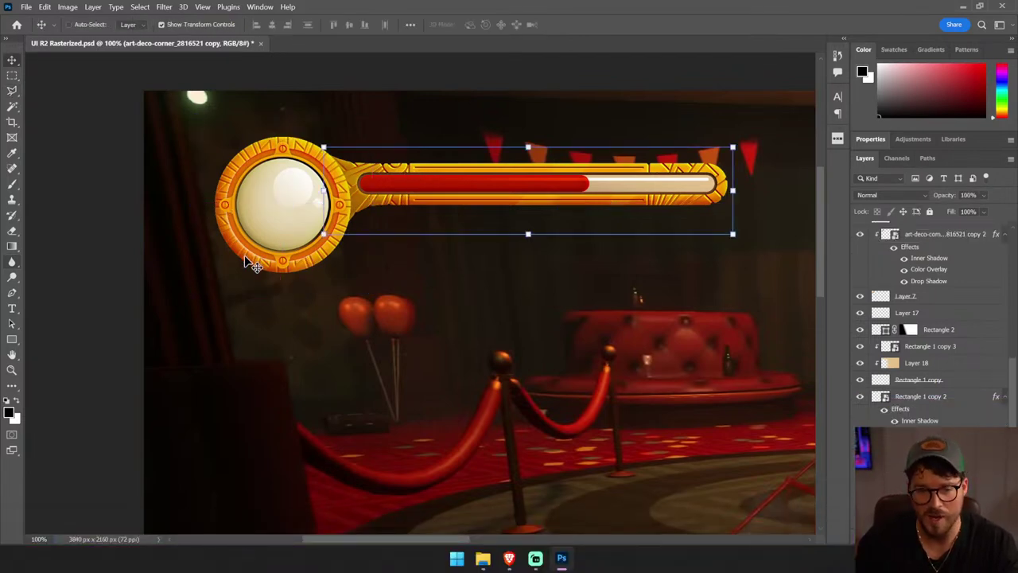
left_click(983, 212)
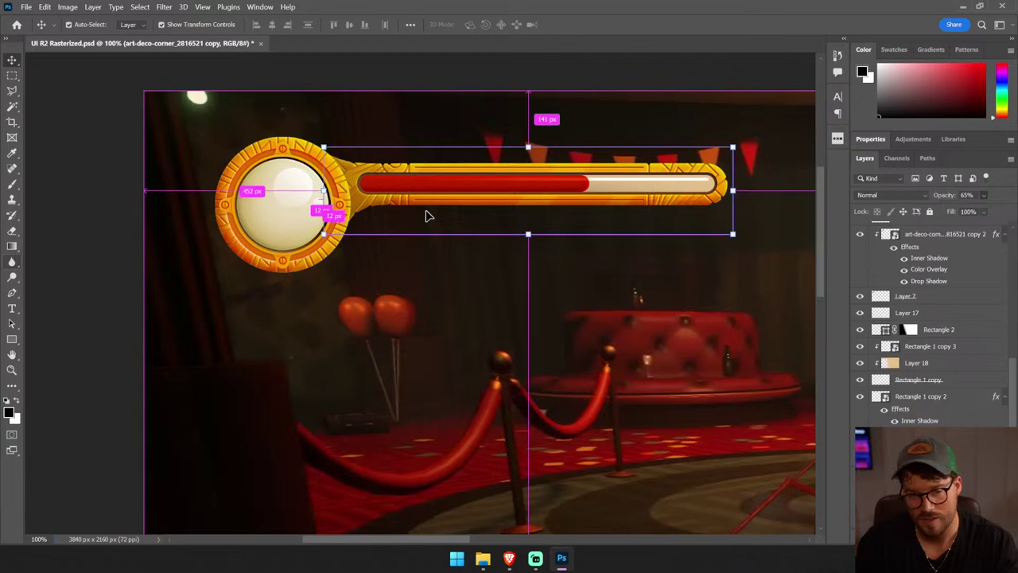
left_click(96, 204)
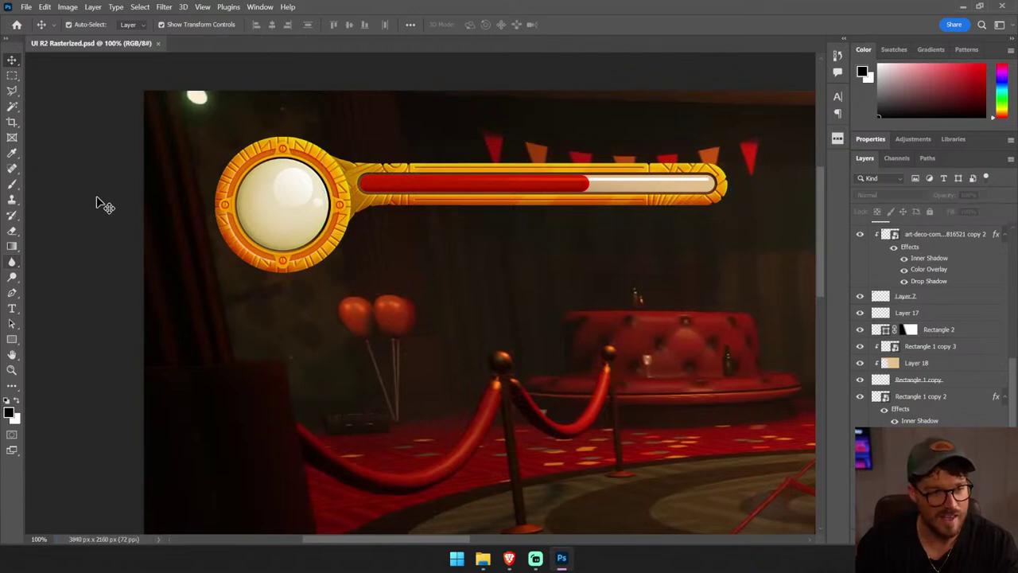
left_click(326, 159)
- Add clipped Layer 19, draw a dark gradient on it, and set it to Darken blending
key("ctrl+shift+alt+n")
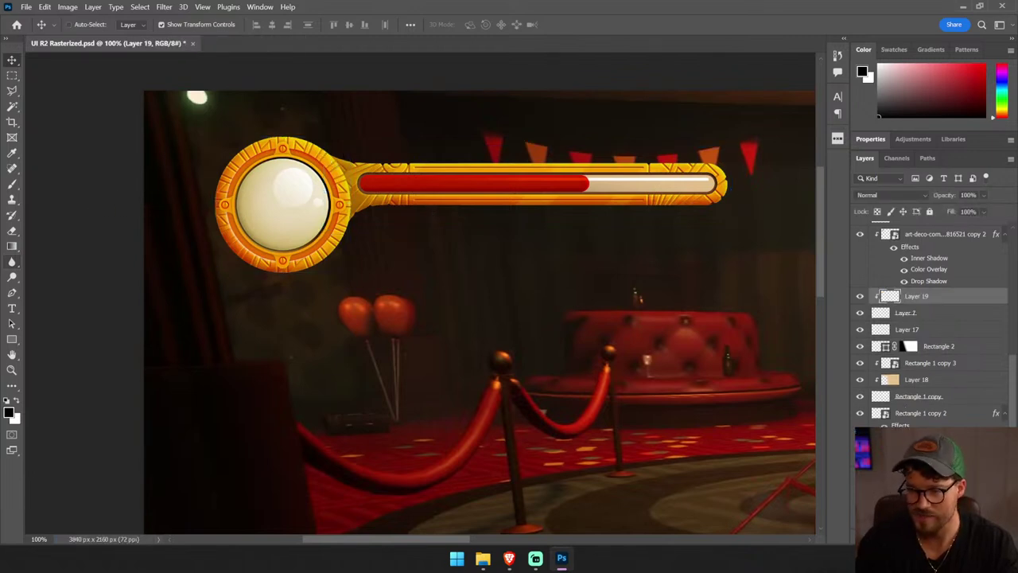
left_click(12, 246)
left_click_drag(170, 243, 382, 154)
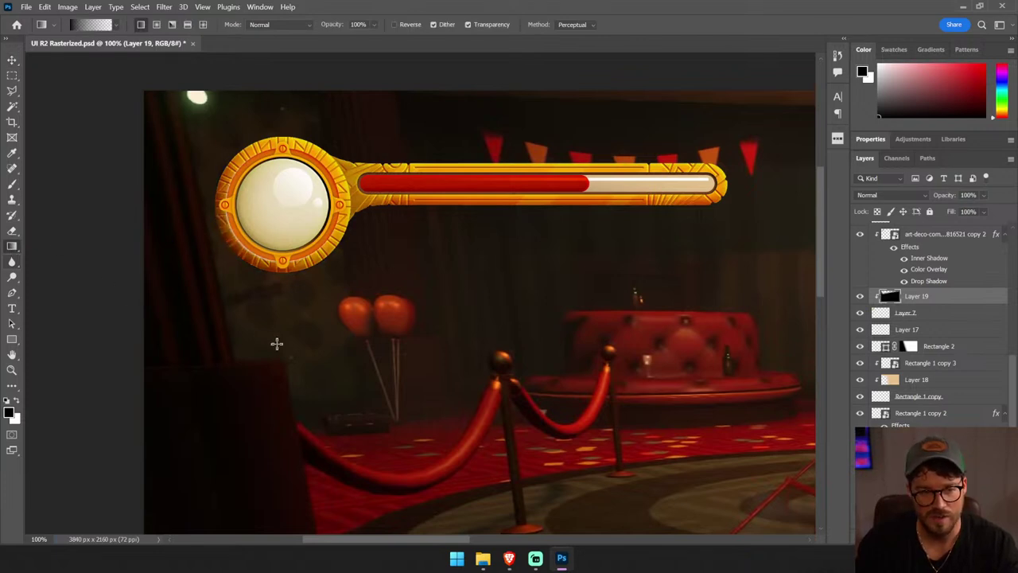
left_click_drag(64, 297, 413, 157)
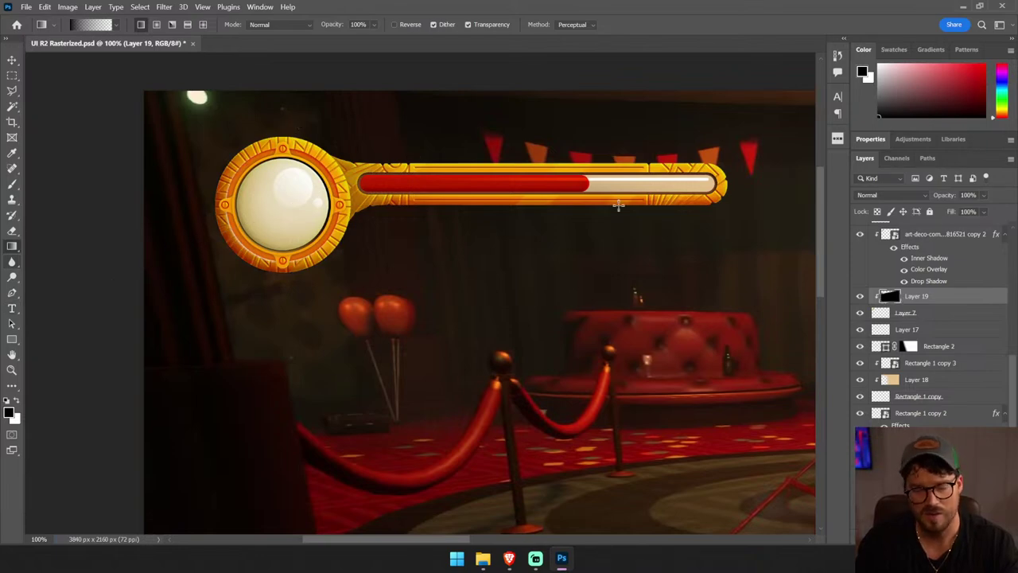
left_click(889, 195)
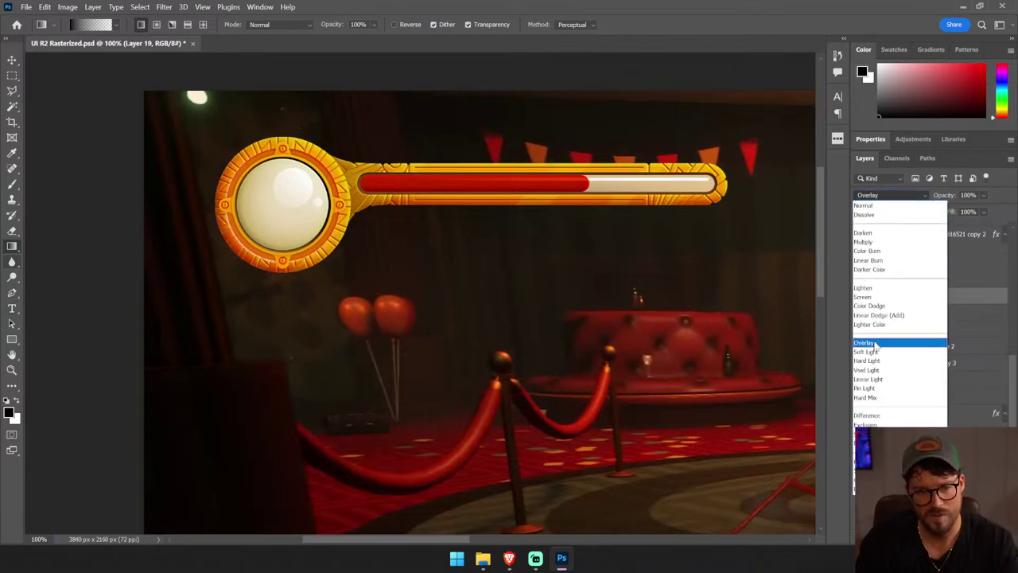
left_click(875, 344)
left_click(889, 195)
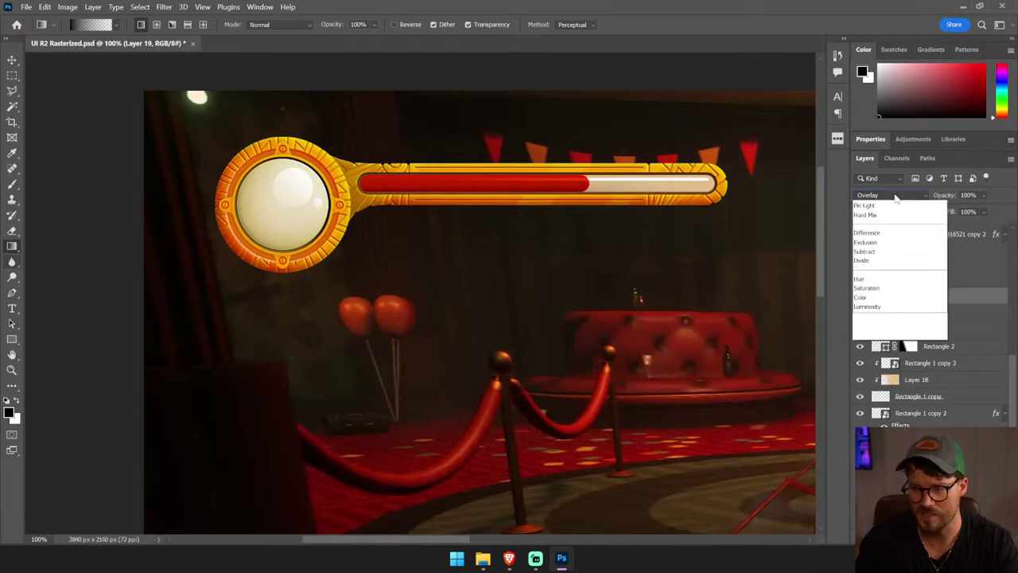
left_click(881, 232)
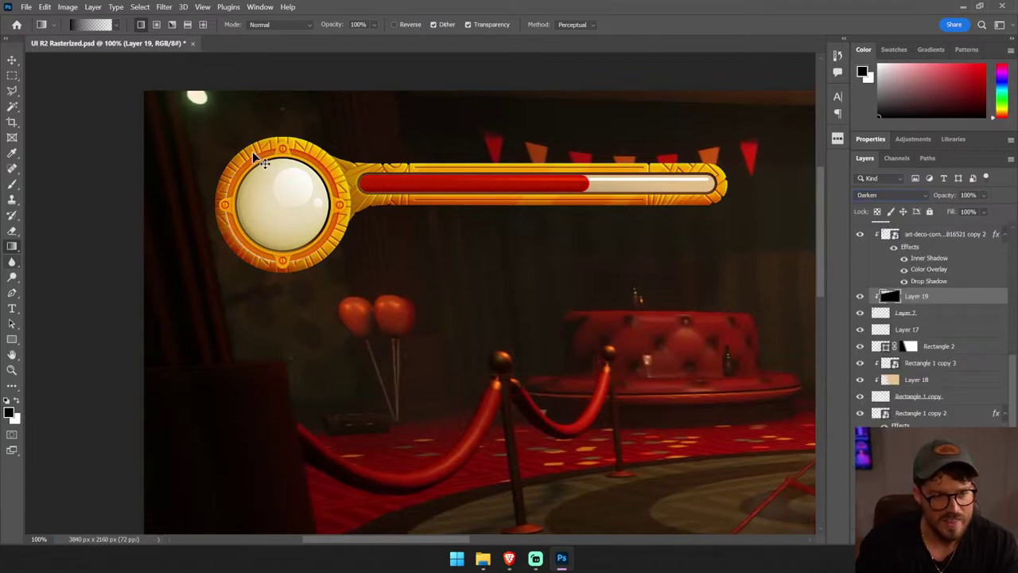
- Zoom in on the gauge and Magic Wand-select the orange inner ring
key("z")
scroll(205, 198, "up", 3)
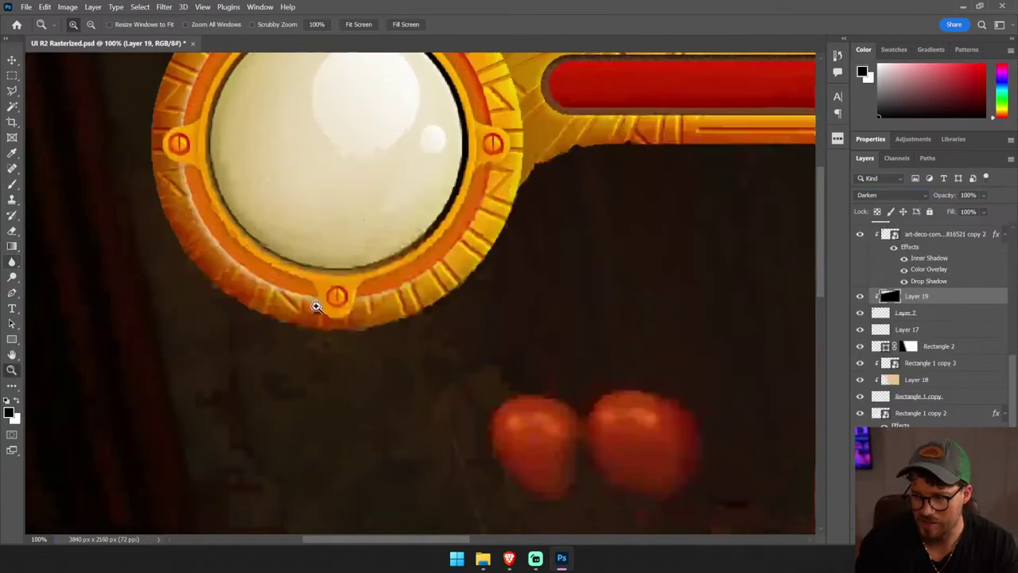
scroll(313, 302, "up", 2)
key("v")
left_click_drag(341, 276, 335, 287)
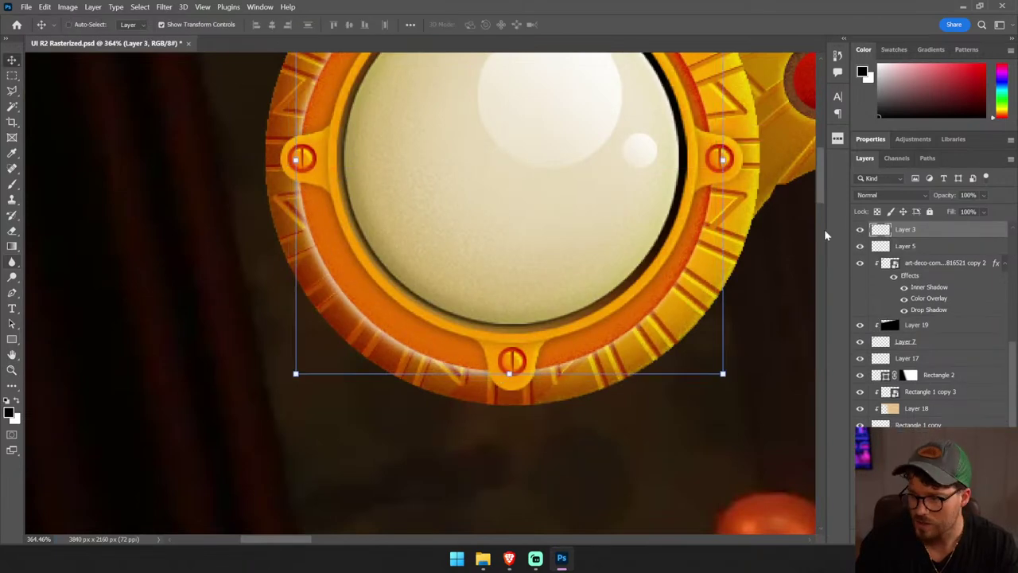
left_click_drag(475, 244, 448, 258)
key("ctrl+z")
left_click(12, 106)
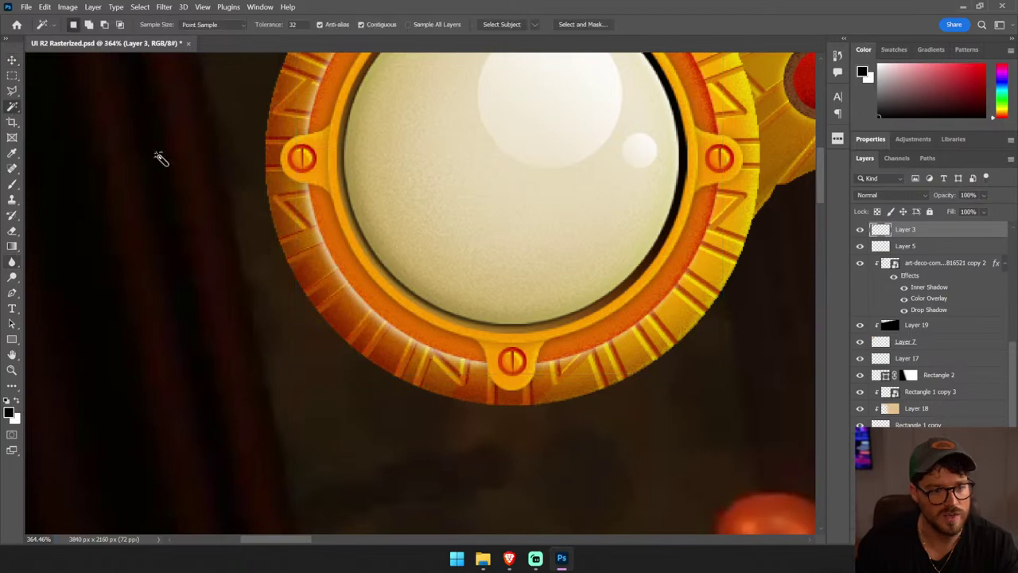
left_click(330, 241)
left_click(140, 7)
left_click(153, 54)
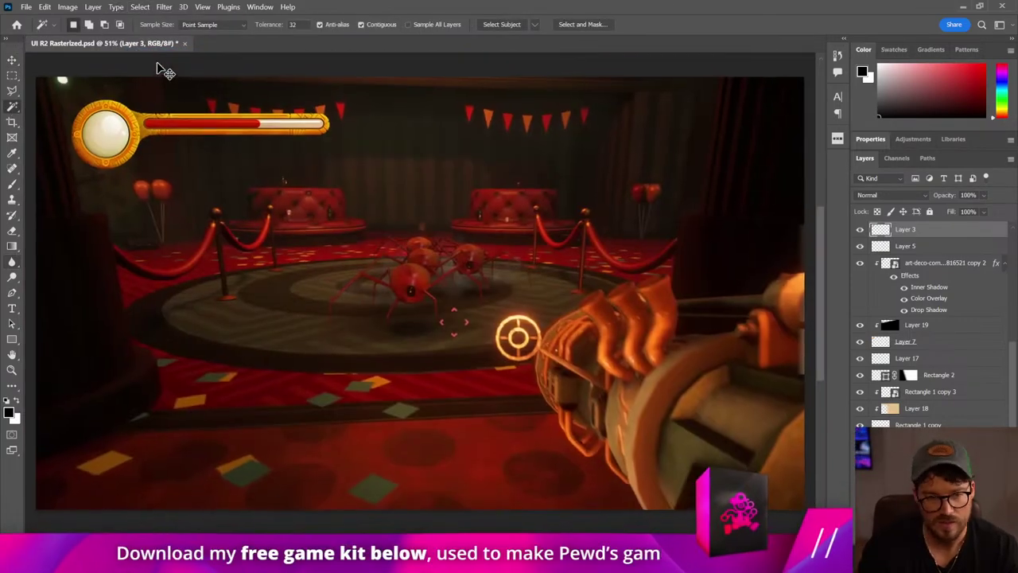
- Add a clipped Layer 20 above Layer 3 and test gradients across the ring, undoing them
key("z")
left_click_drag(59, 213, 272, 164)
key("v")
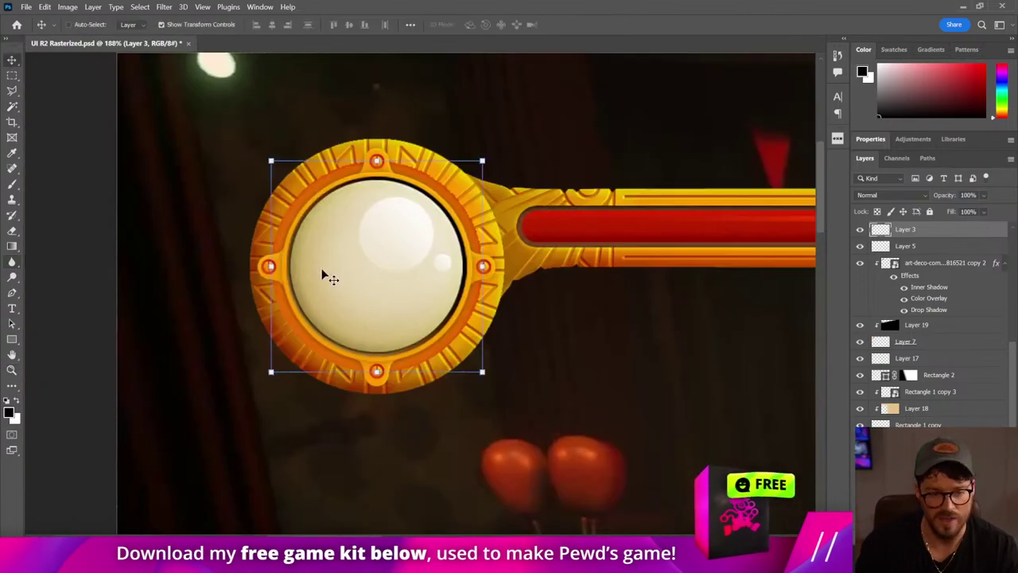
key("ctrl+shift+alt+n")
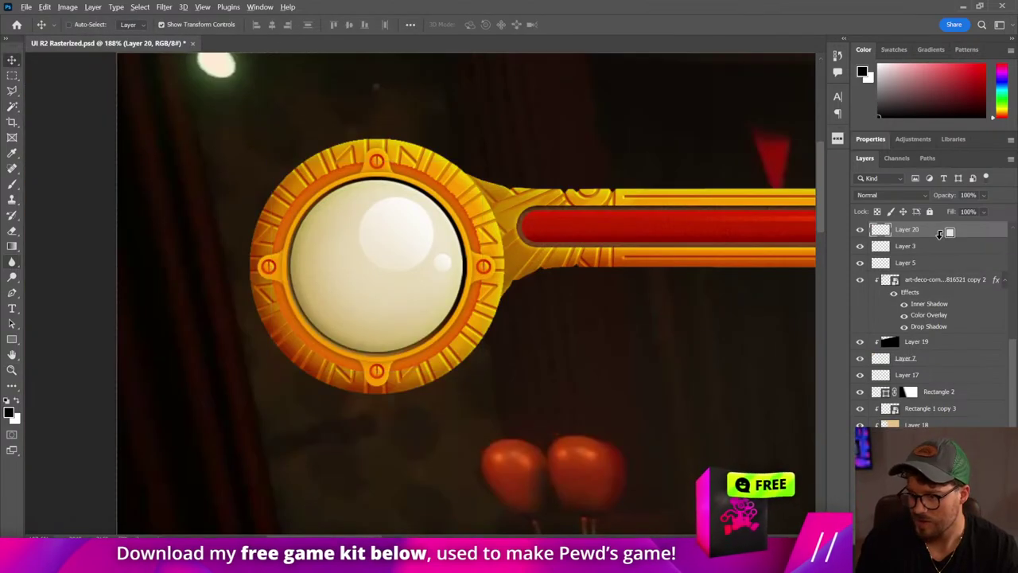
key("ctrl+alt+g")
key("g")
left_click_drag(194, 260, 421, 191)
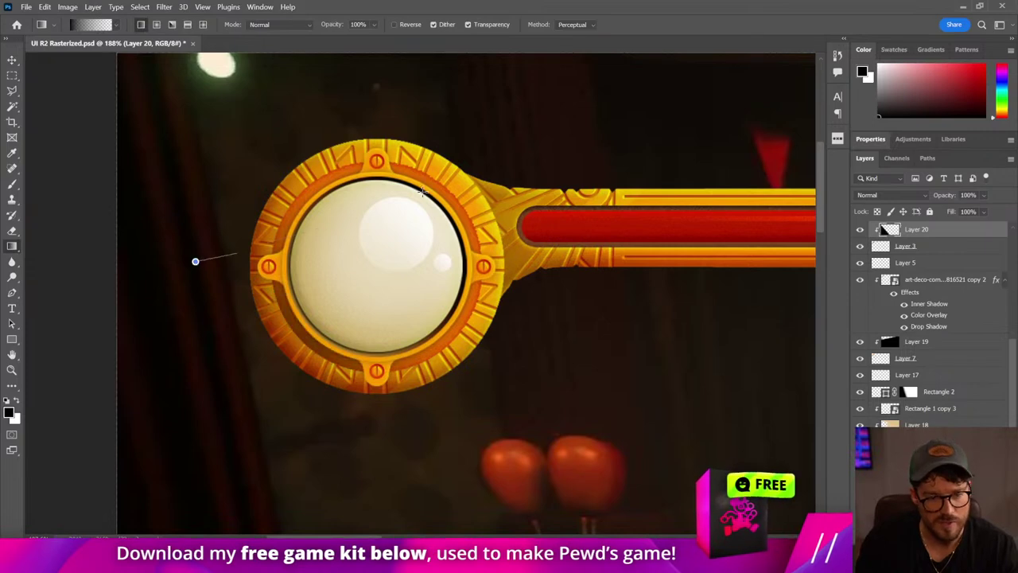
key("ctrl+z")
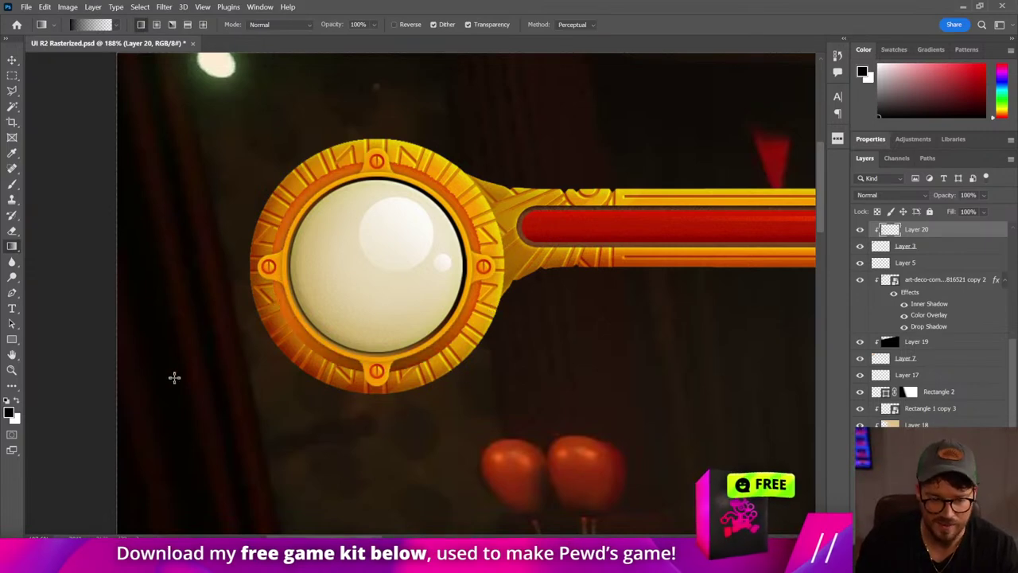
left_click_drag(174, 376, 246, 237)
key("ctrl+a")
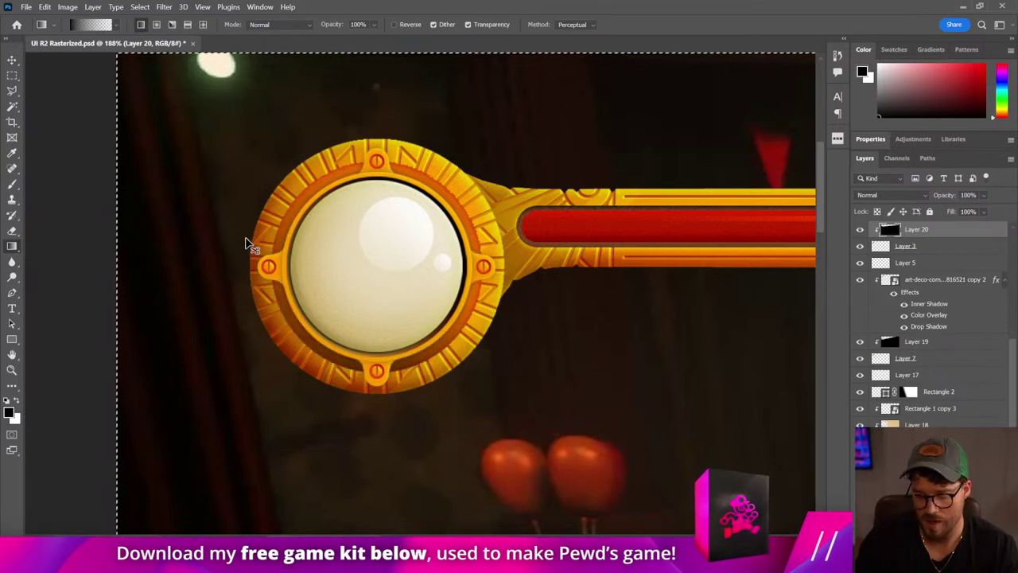
key("ctrl+z")
key("ctrl+z")
key("ctrl+z")
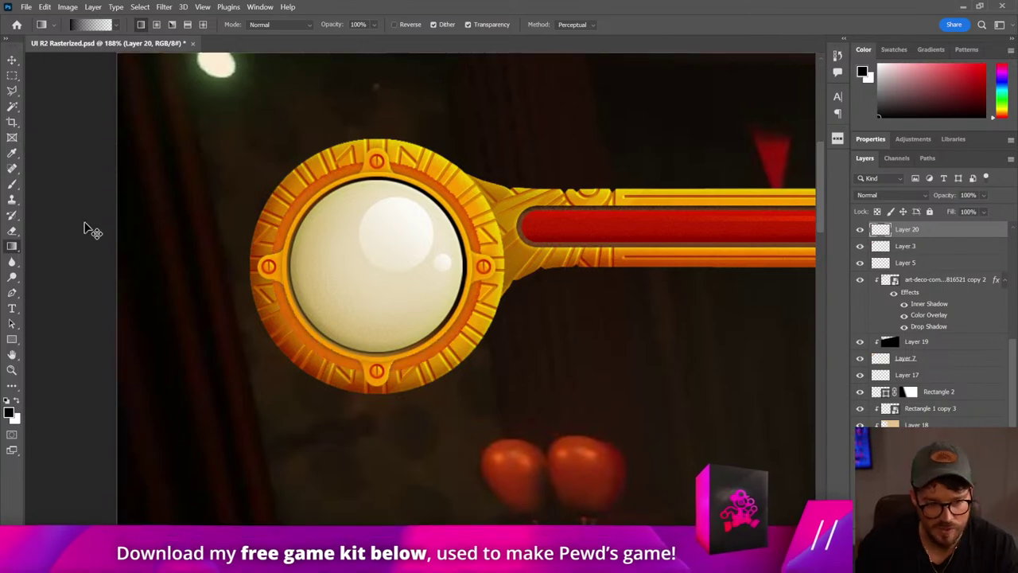
- Select the ring artwork on Layer 3, ending with a box selection around the whole ring
left_click(12, 106)
key("Delete")
left_click(432, 173)
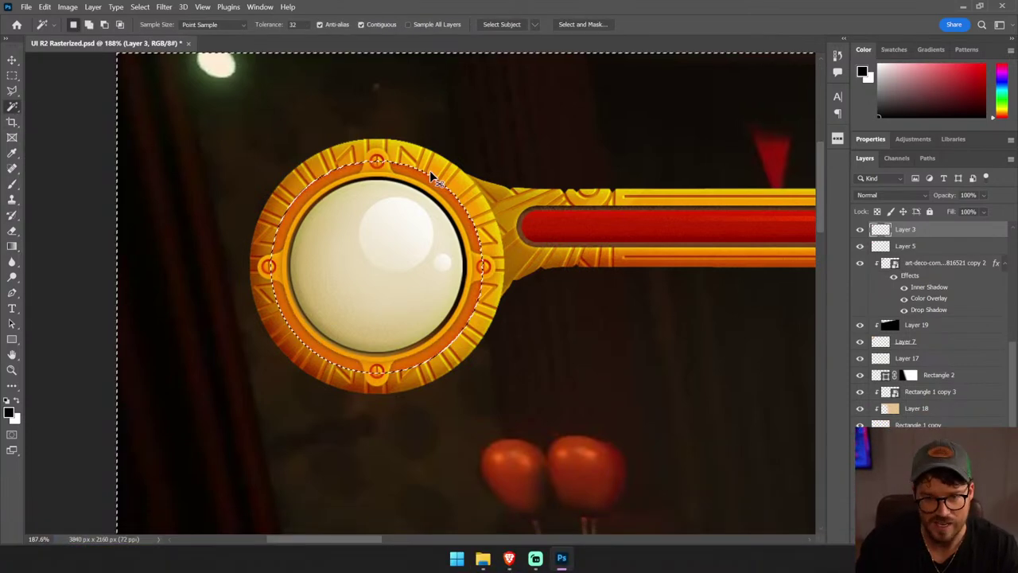
key("ctrl+d")
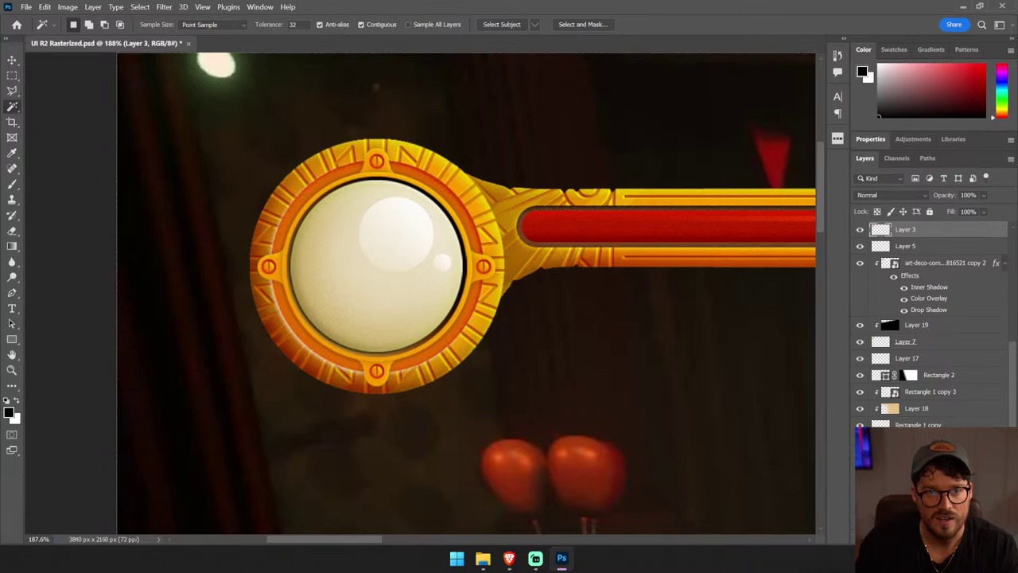
left_click(286, 316)
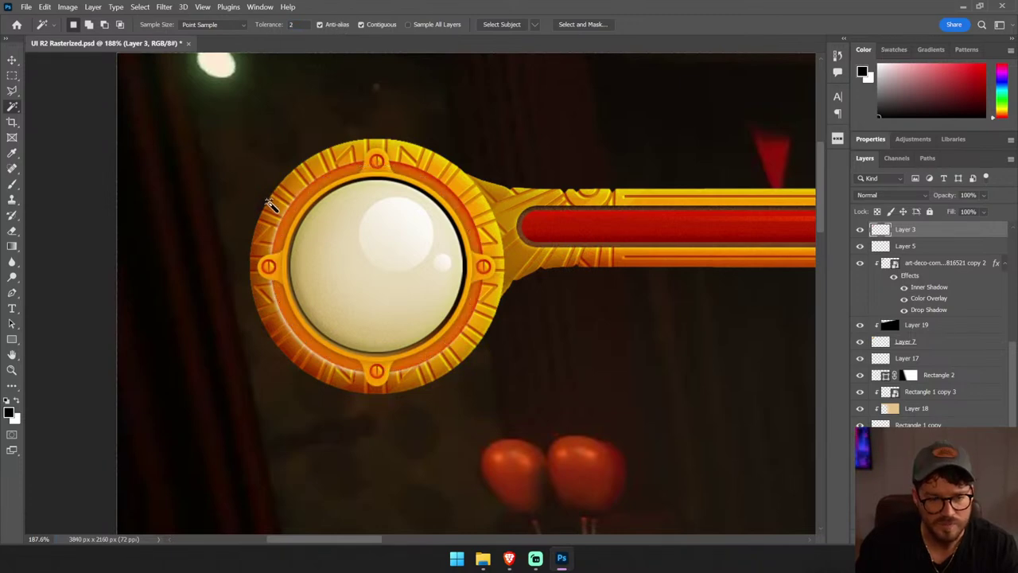
key("ctrl+shift+i")
key("ctrl+f")
left_click(475, 43)
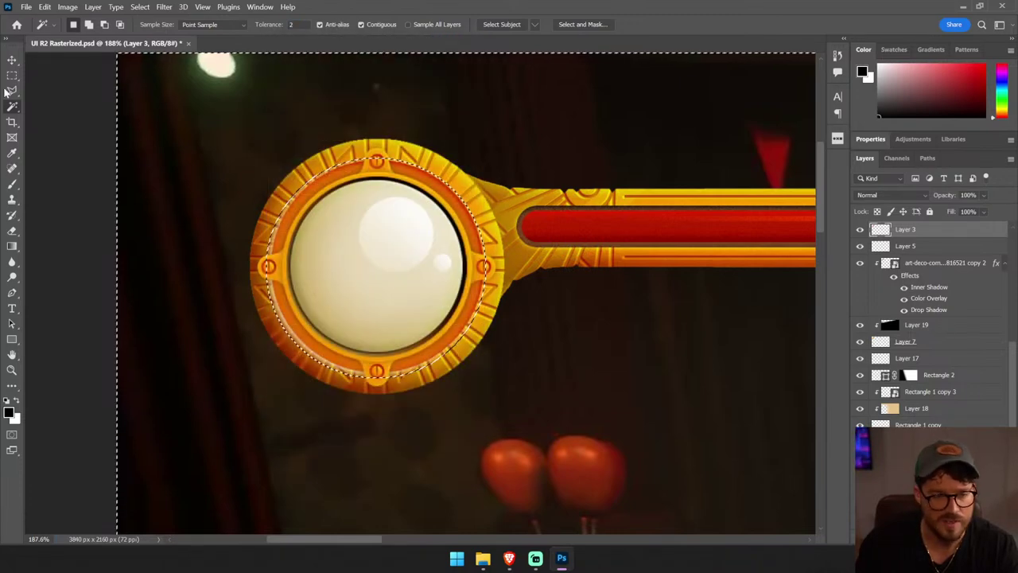
key("ctrl+d")
left_click(12, 75)
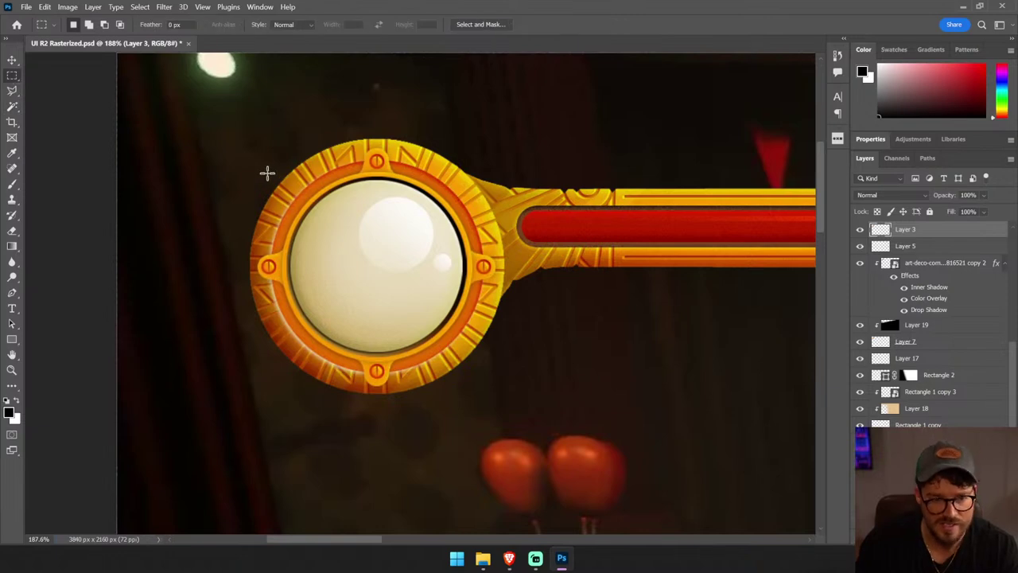
left_click_drag(267, 173, 500, 370)
key("v")
- Colorize the ring band brown with Hue/Saturation (Saturation 70, Hue 24)
left_click(67, 7)
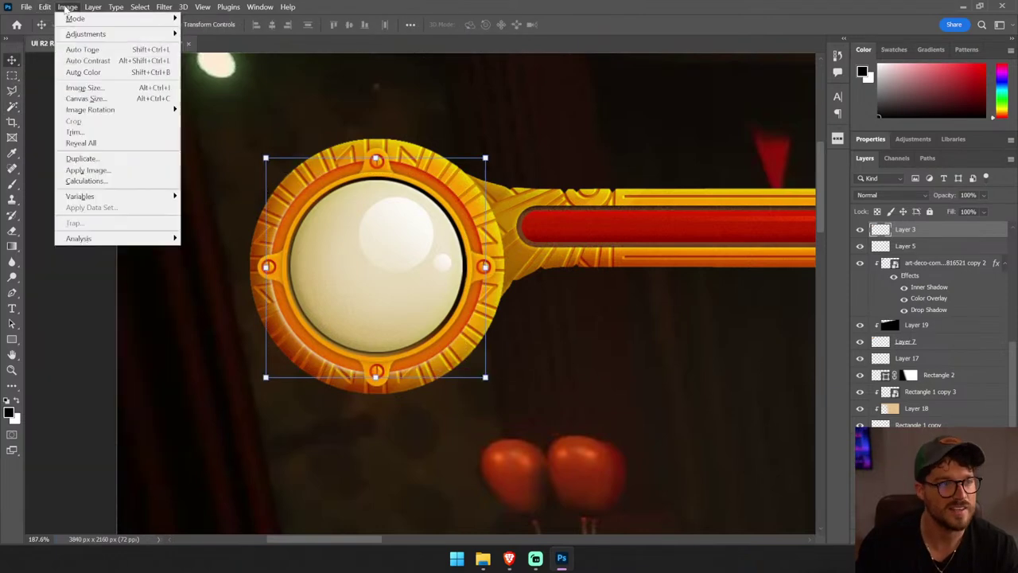
left_click(239, 92)
left_click(897, 249)
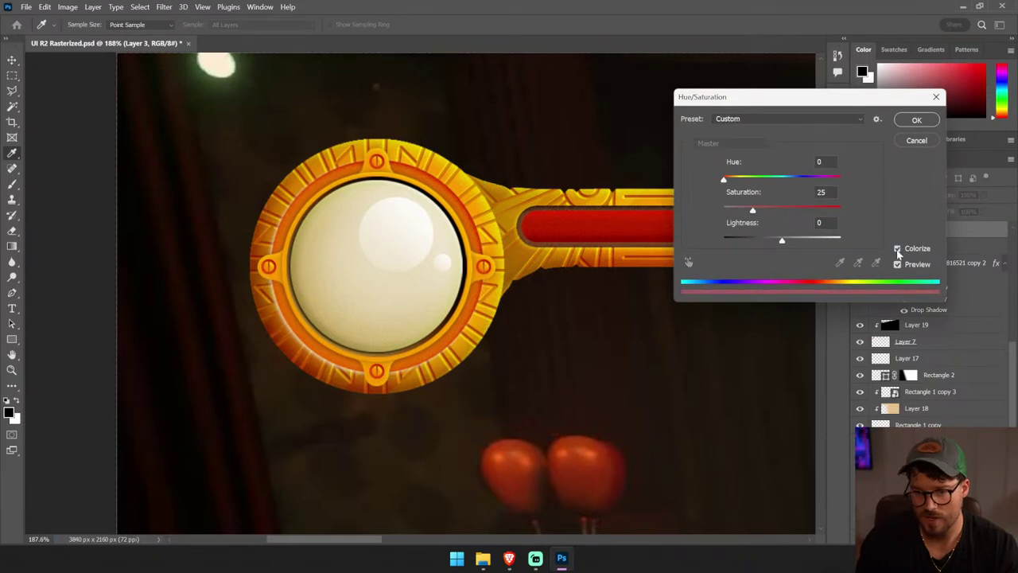
mouse_move(753, 210)
left_mouse_down()
mouse_move(806, 212)
mouse_move(767, 241)
left_mouse_up()
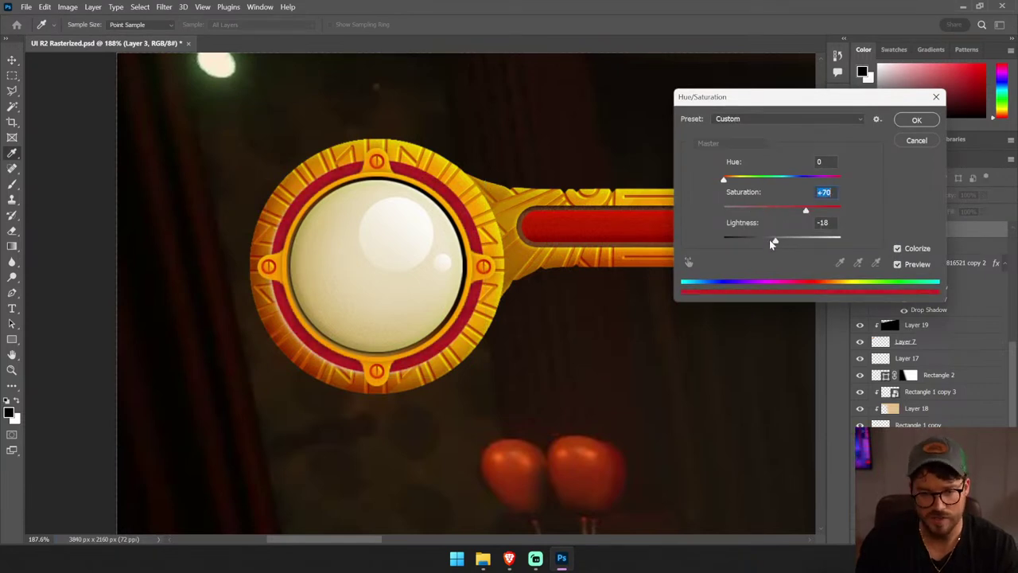
left_click_drag(724, 182, 732, 182)
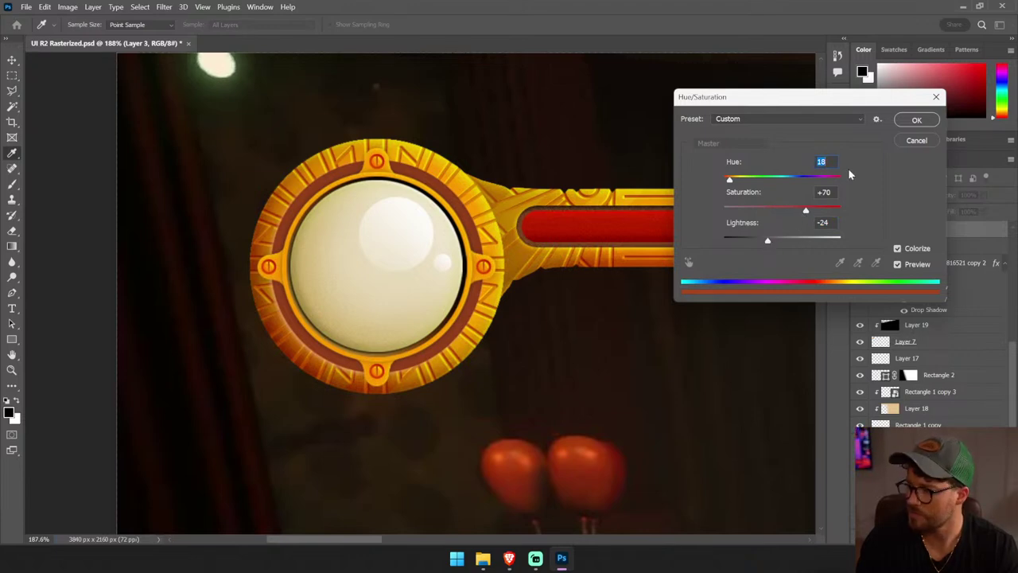
left_click(918, 120)
- Add a new layer and select the brown inner band using colour tolerance 25
key("ctrl+shift+alt+n")
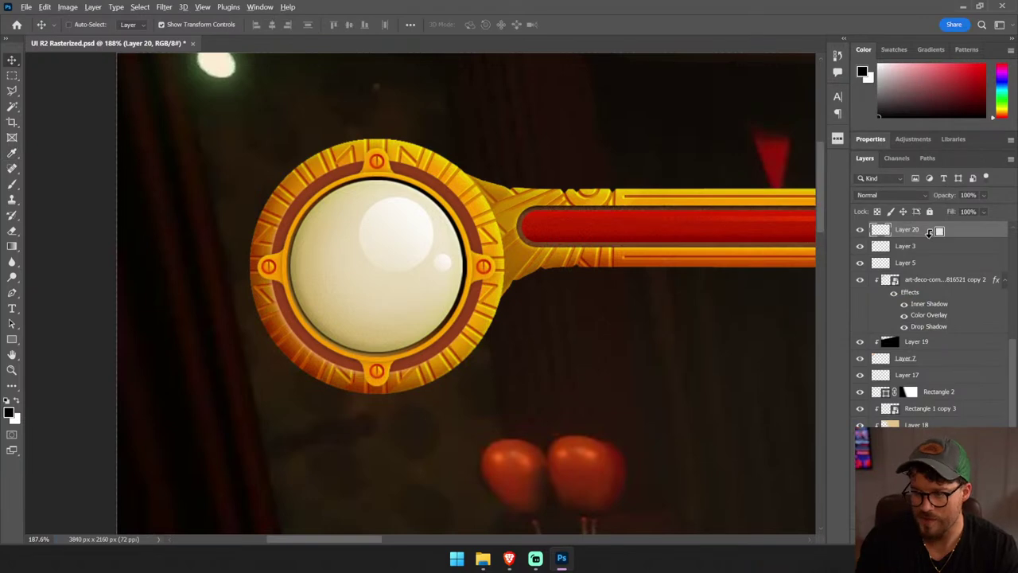
left_click(11, 107)
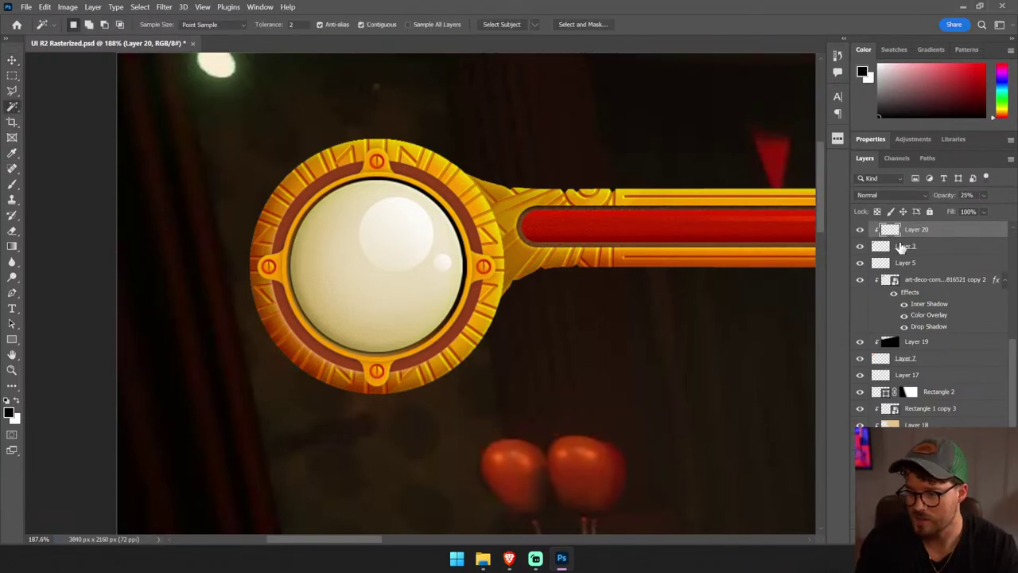
left_click(901, 248)
left_click(405, 273)
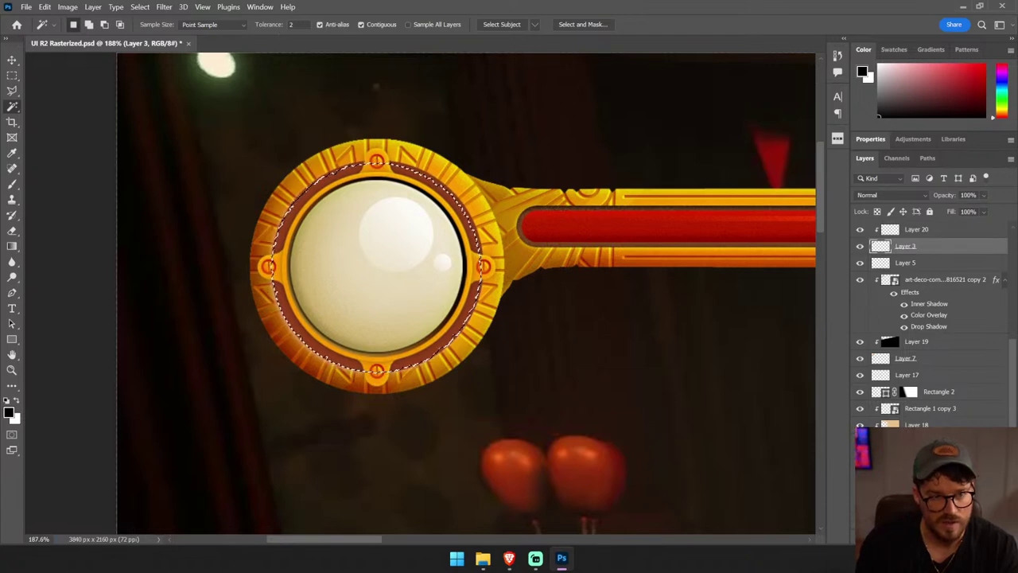
double_click(292, 24)
type("25")
key("ctrl+d")
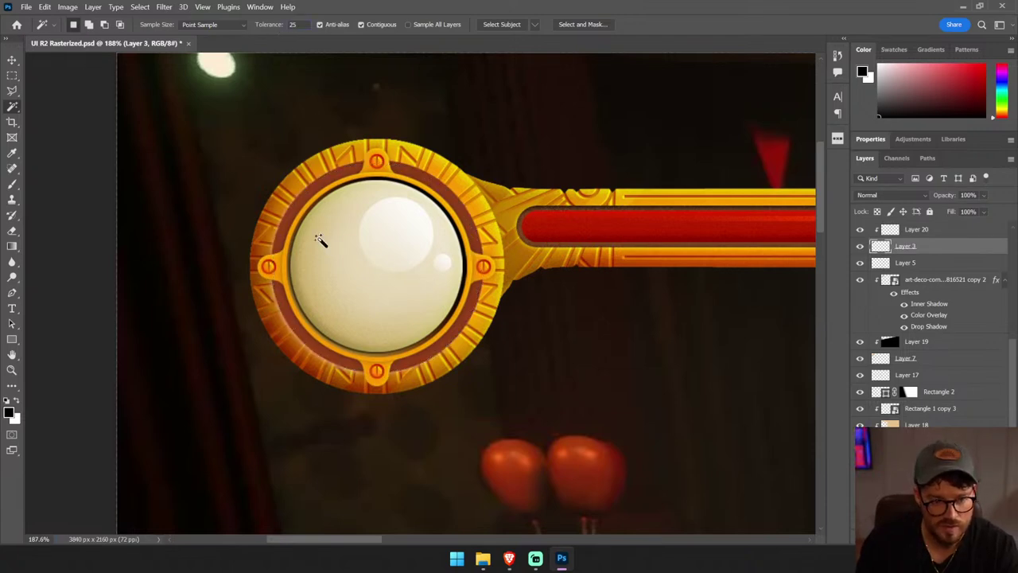
left_click(315, 223)
left_click(915, 229)
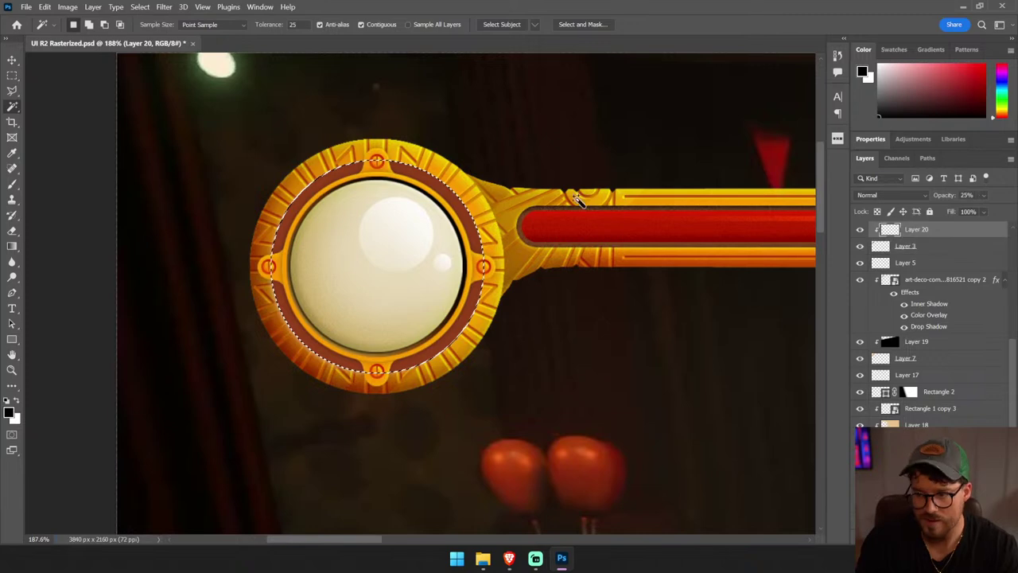
key("g")
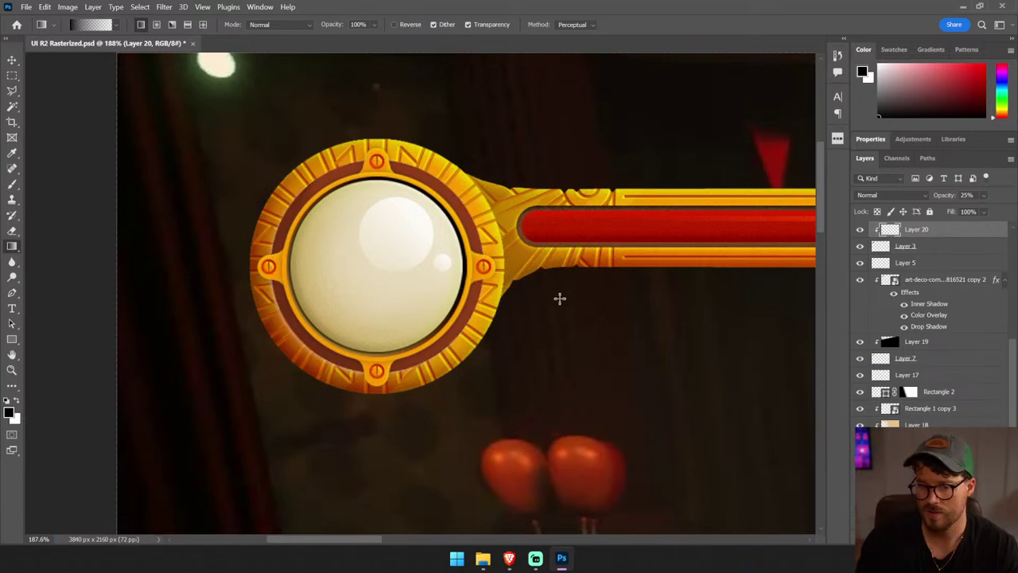
- Add another empty layer and trial a lower-saturation Hue/Saturation change, then cancel it
key("ctrl+shift+alt+n")
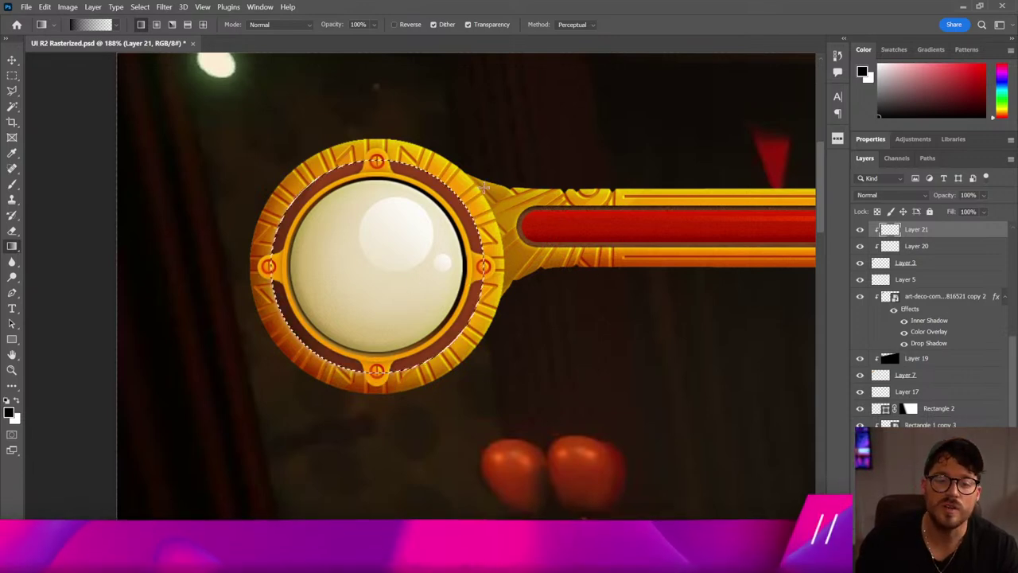
key("ctrl+shift+d")
key("ctrl+d")
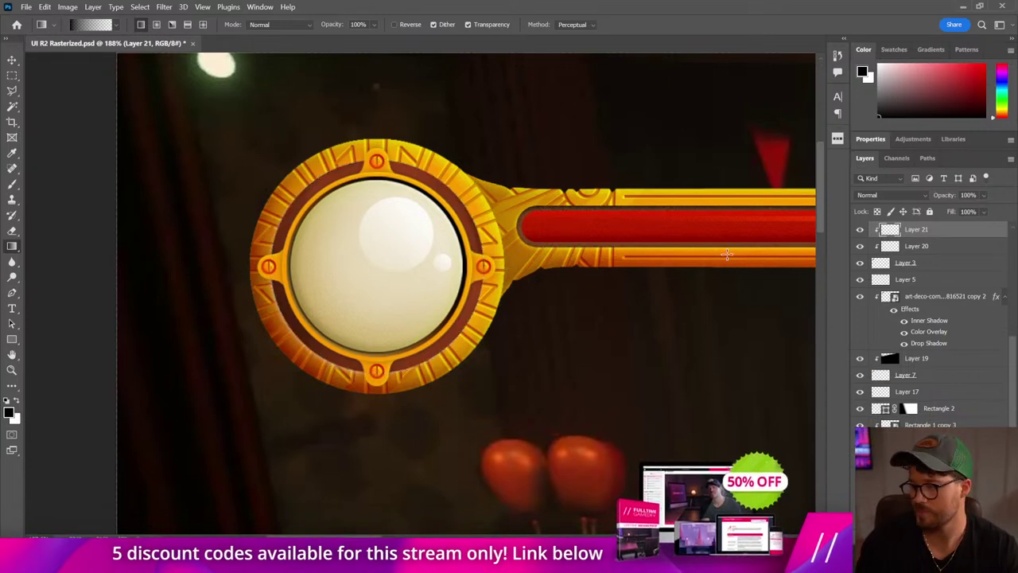
key("v")
left_click(93, 6)
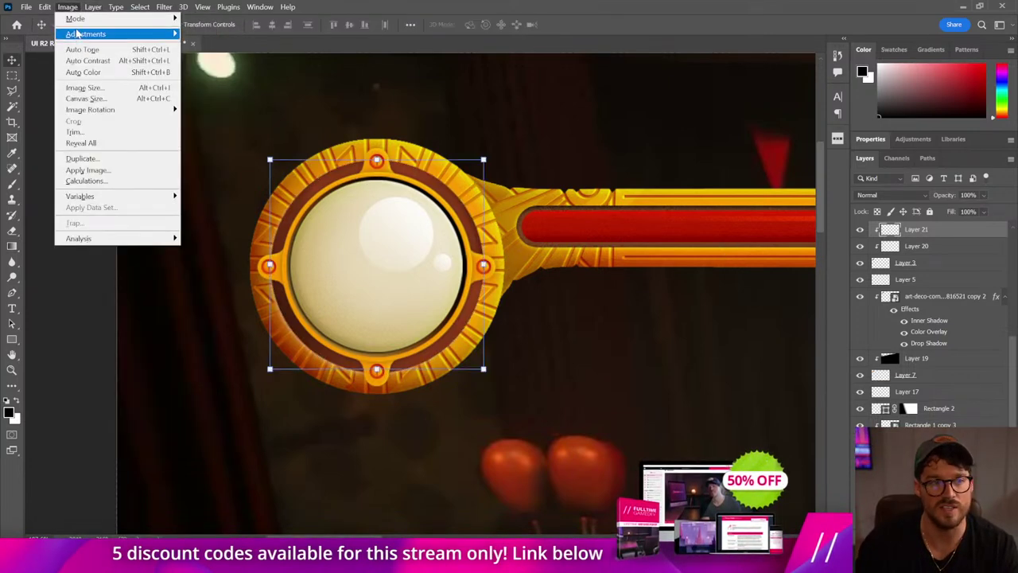
left_click(286, 94)
left_click_drag(782, 209, 736, 210)
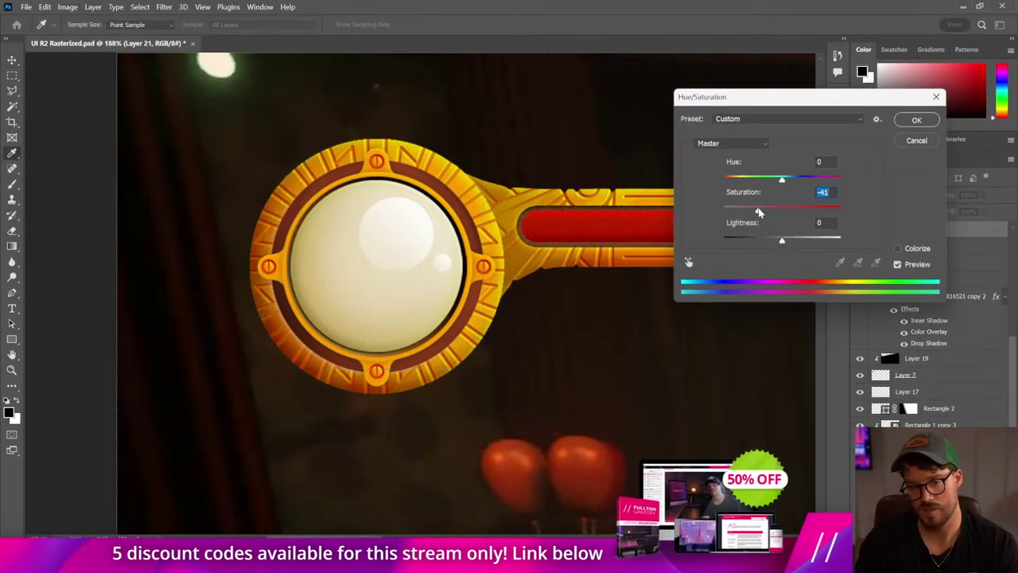
left_click(914, 141)
- Merge the ring layers into Layer 21 and preview Hue +6, Saturation -22
left_click(918, 263, "shift")
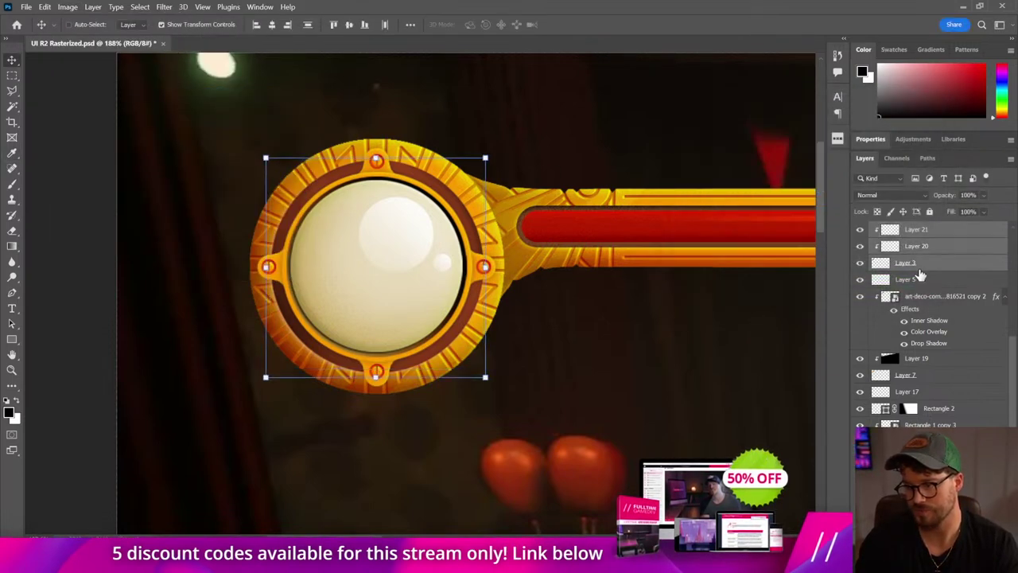
right_click(918, 267)
left_click(825, 390)
left_click(68, 6)
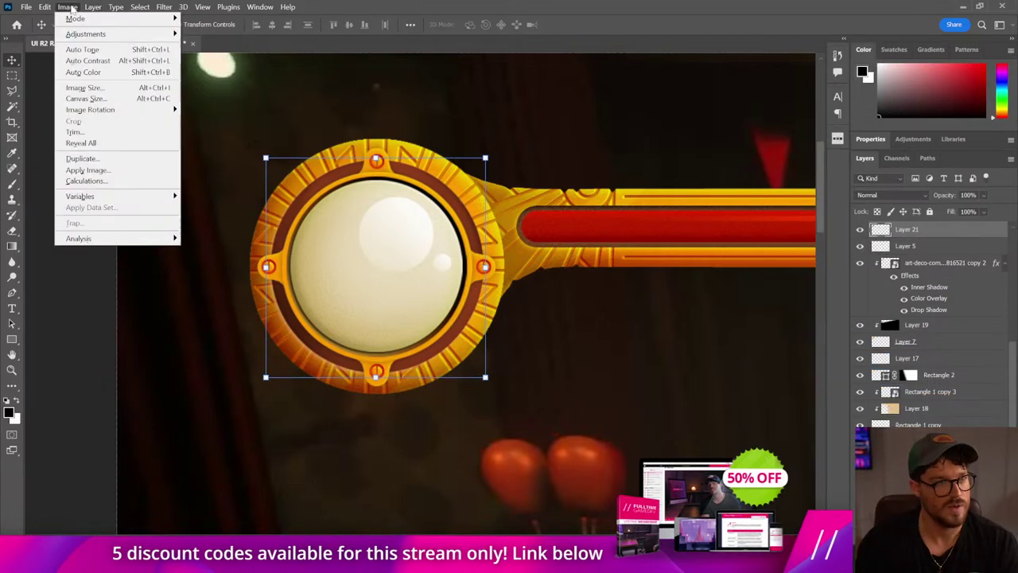
left_click(252, 93)
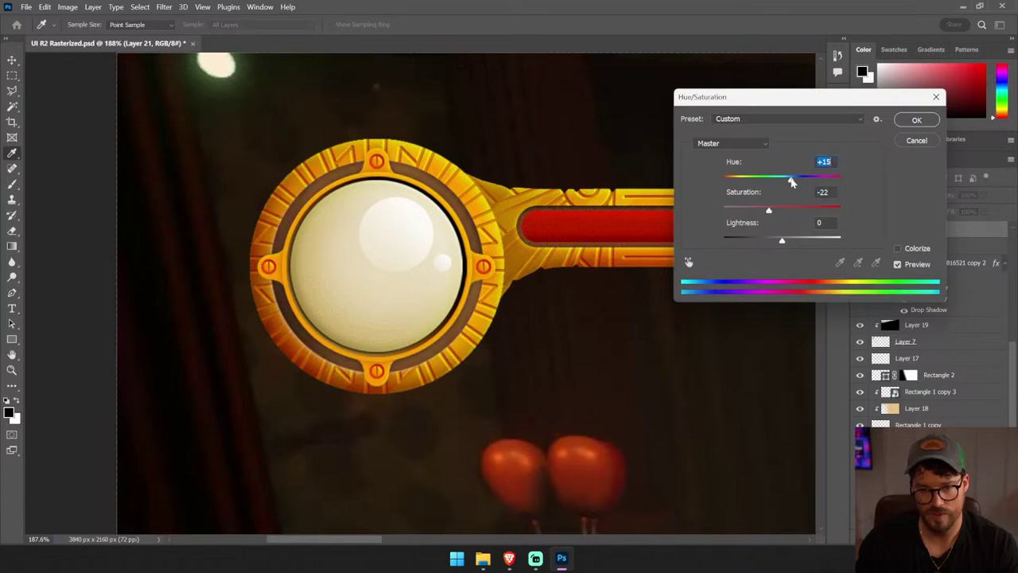
left_click_drag(791, 181, 785, 182)
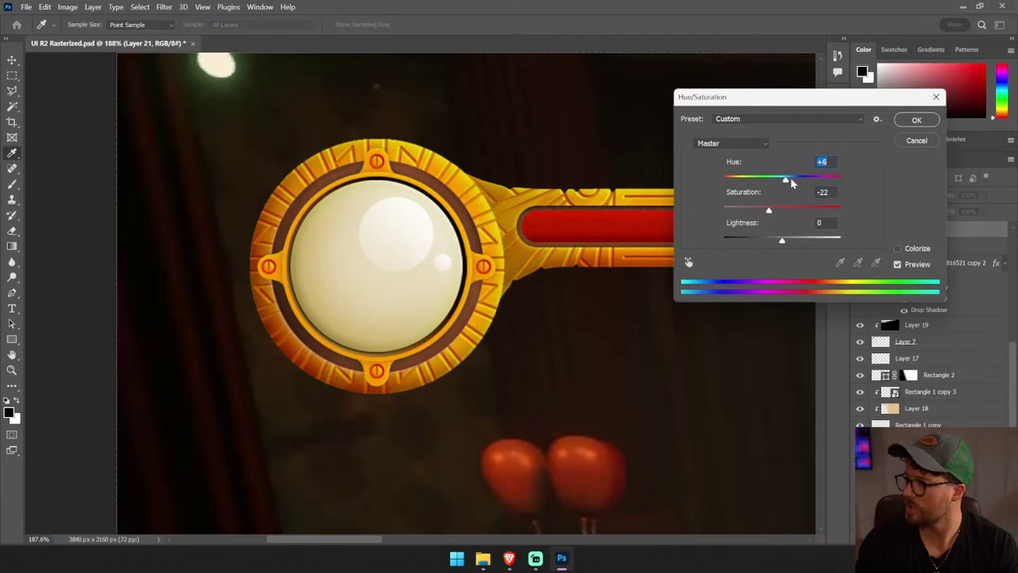
- Apply the hue tweak and give Layer 21 a black Overlay drop shadow at -147°
left_click(916, 120)
key("v")
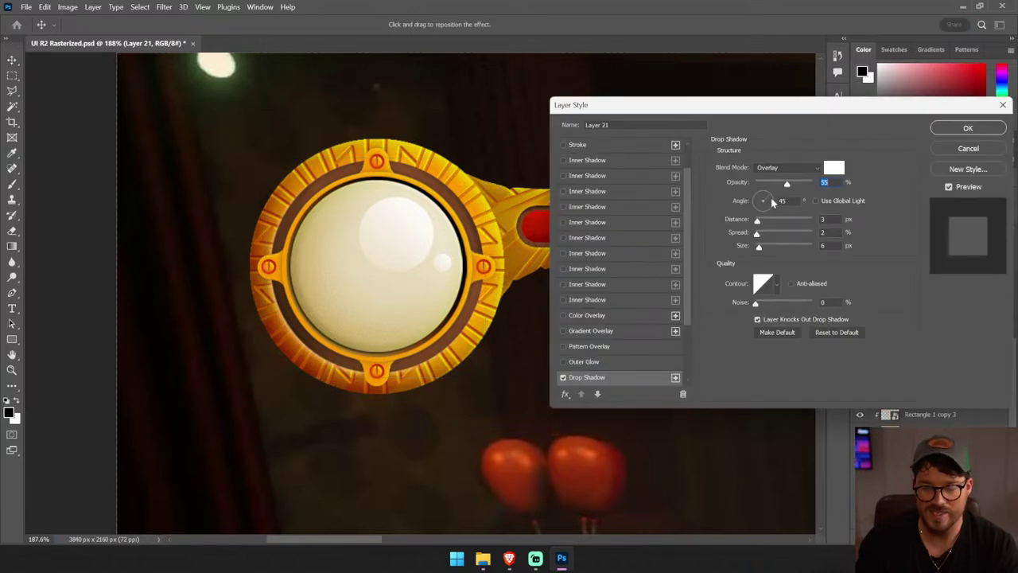
left_click_drag(760, 208, 747, 217)
left_click(832, 169)
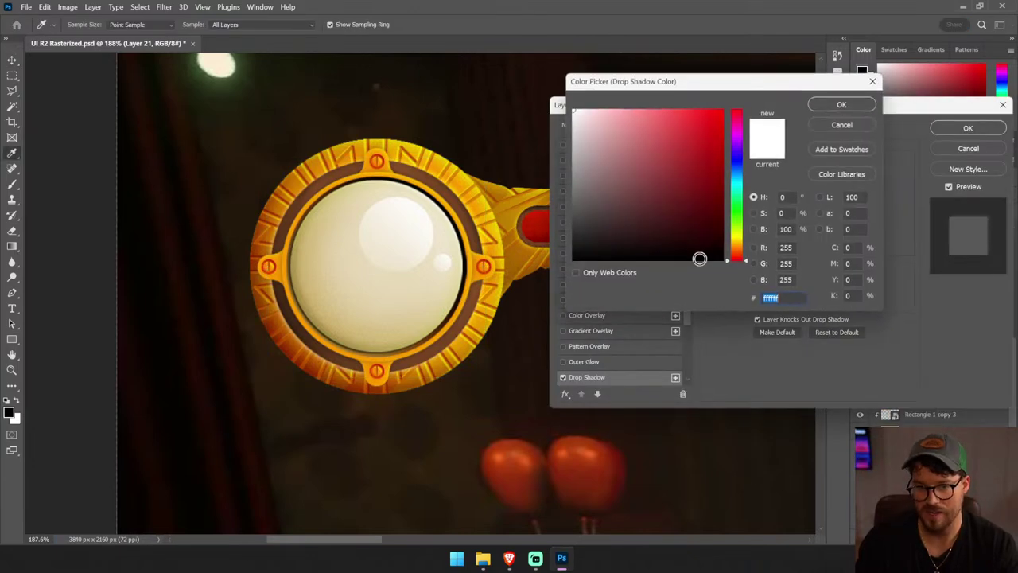
left_click(870, 104)
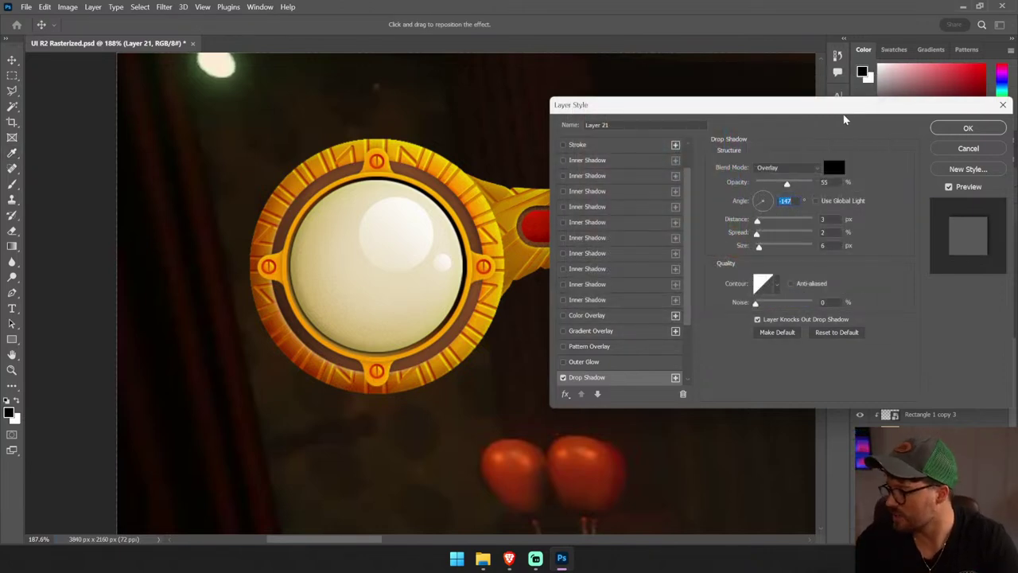
left_click(968, 128)
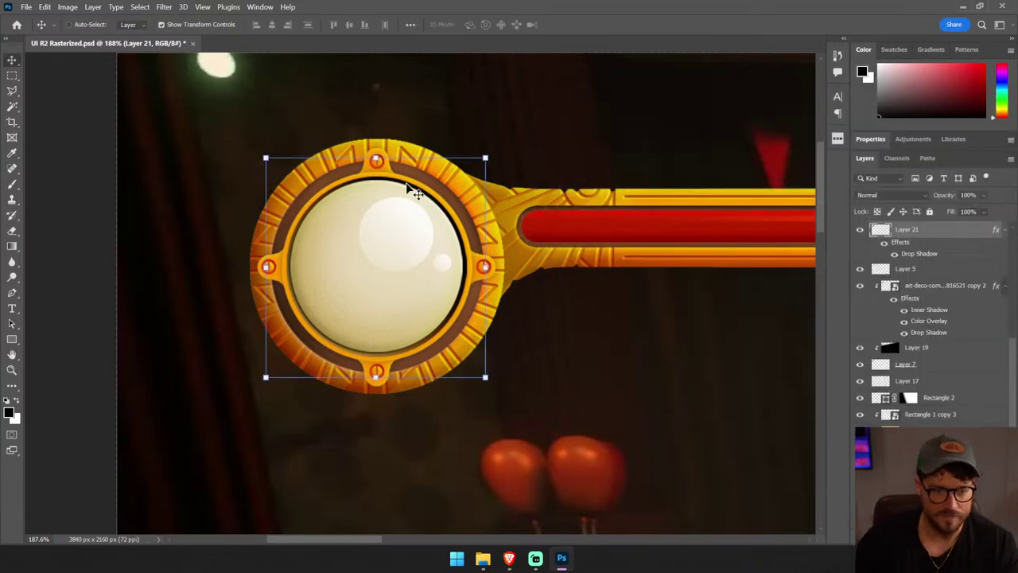
left_click(453, 179)
- Mask out small stray fragments around the outer gold ring on Layer 7
left_click(11, 94)
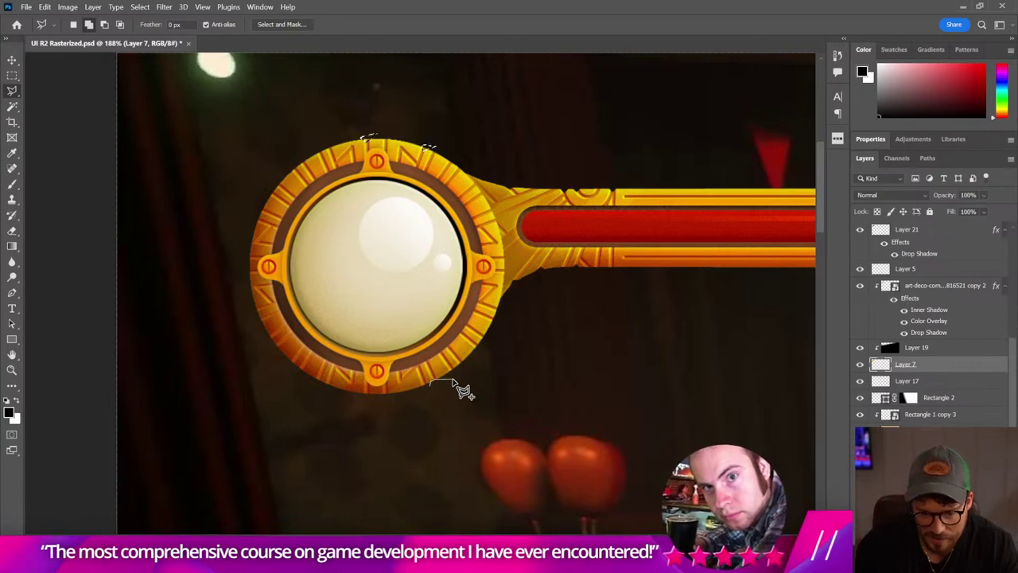
left_click_drag(432, 384, 434, 383)
left_click_drag(259, 214, 256, 223)
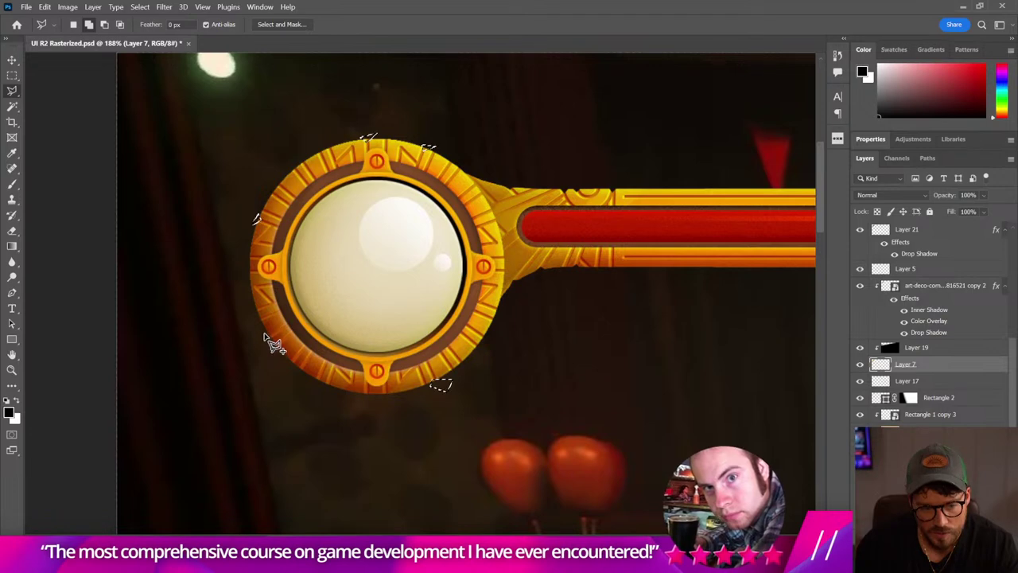
left_click_drag(266, 334, 271, 352)
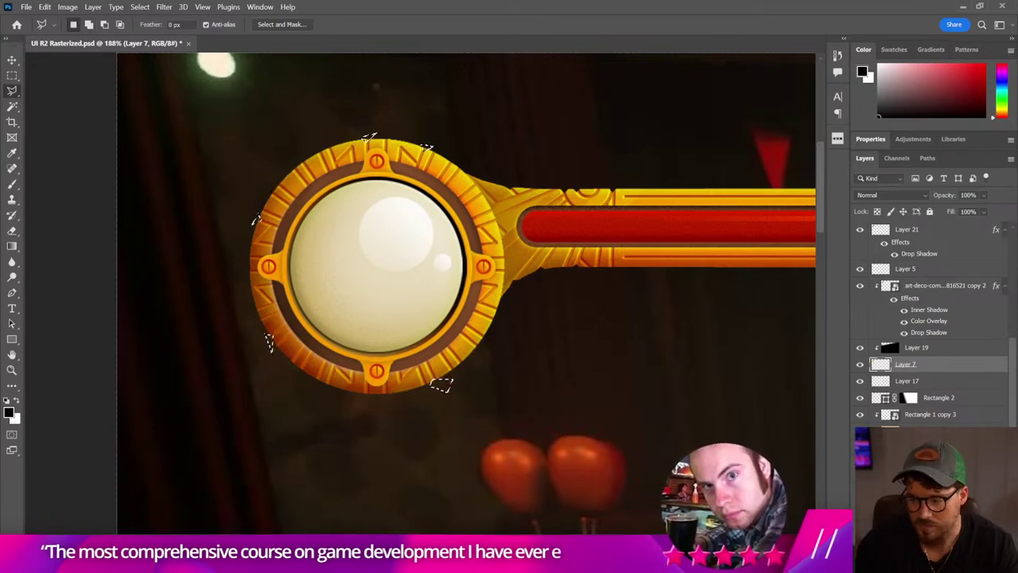
left_click(915, 526, "alt")
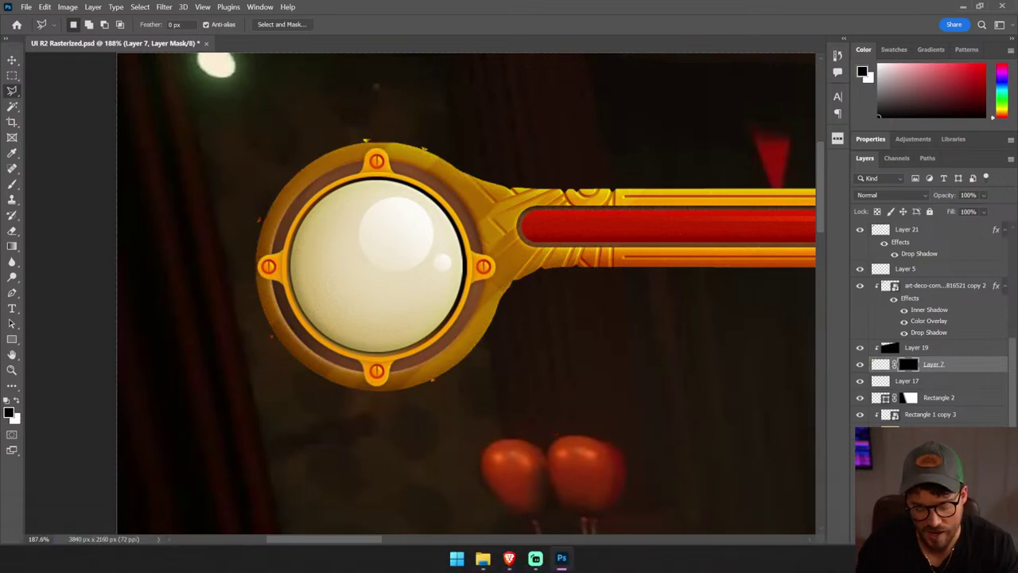
key("ctrl+i")
- Zoom in on the health bar and bring the orb into view
key("ctrl+0")
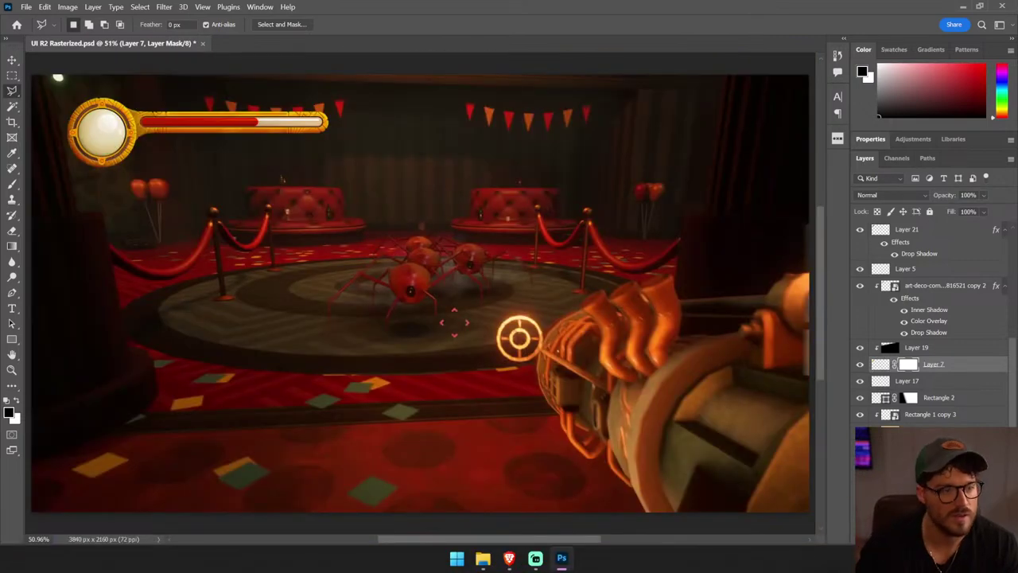
key("z")
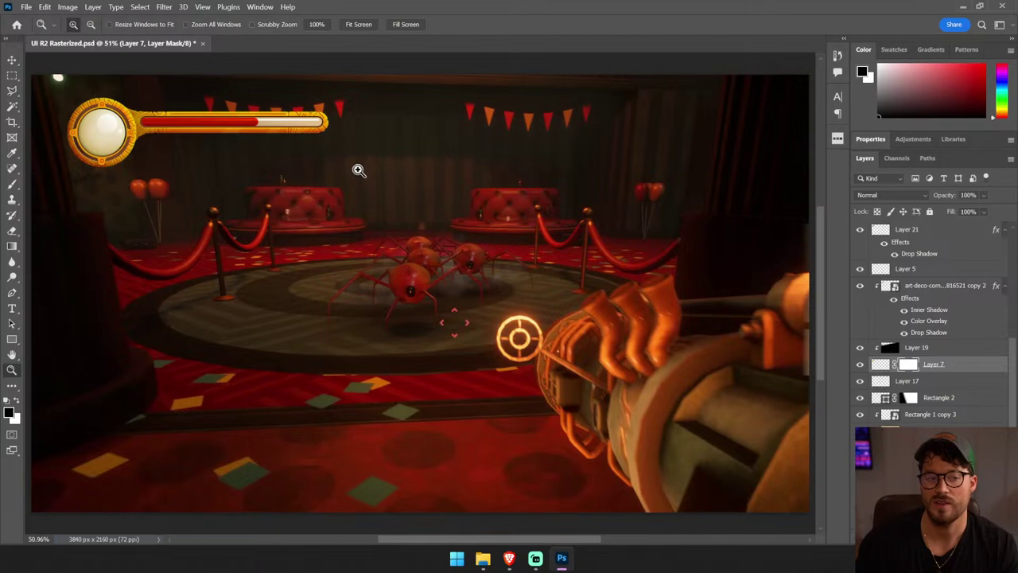
left_click_drag(367, 195, 79, 80)
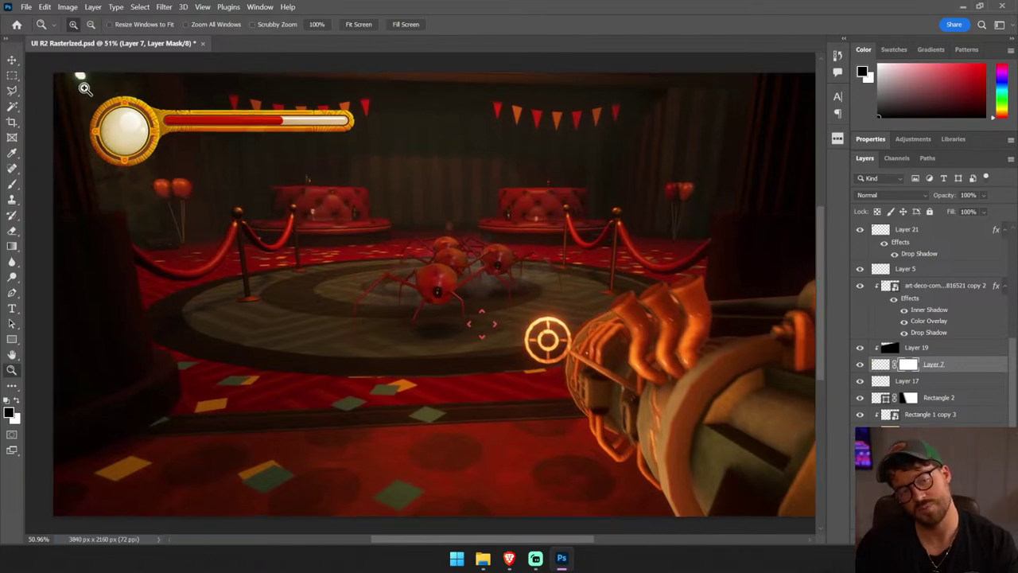
key("v")
left_click_drag(203, 247, 391, 202)
- Pull the stray orange circle out from behind the ring and delete it
left_click(397, 233)
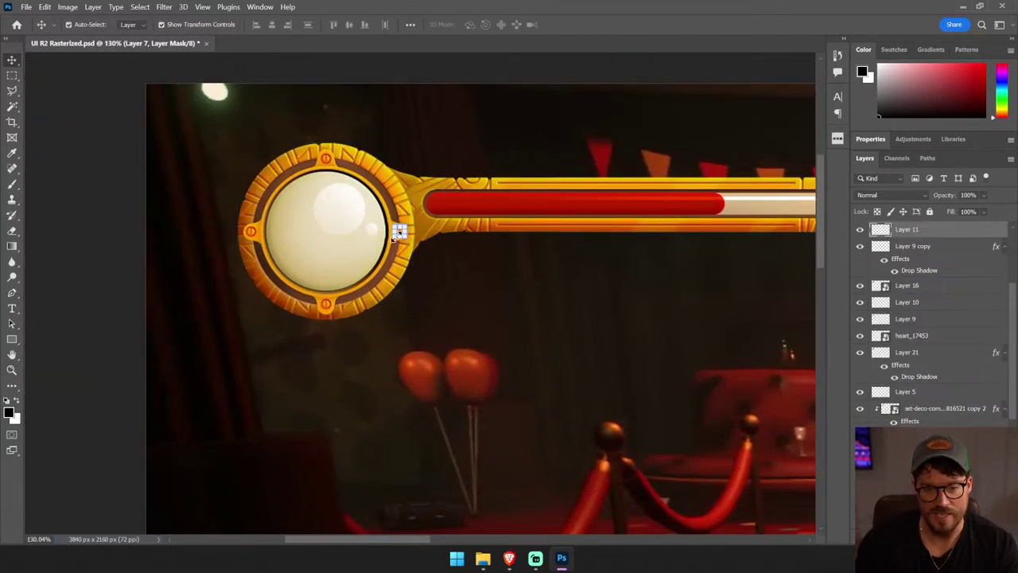
left_click_drag(266, 247, 234, 454)
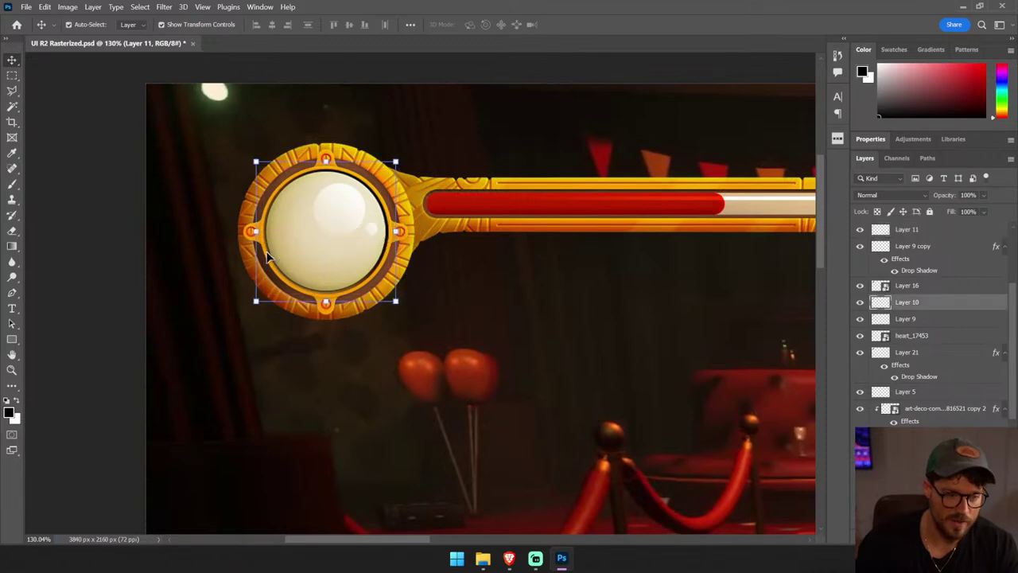
key("Delete")
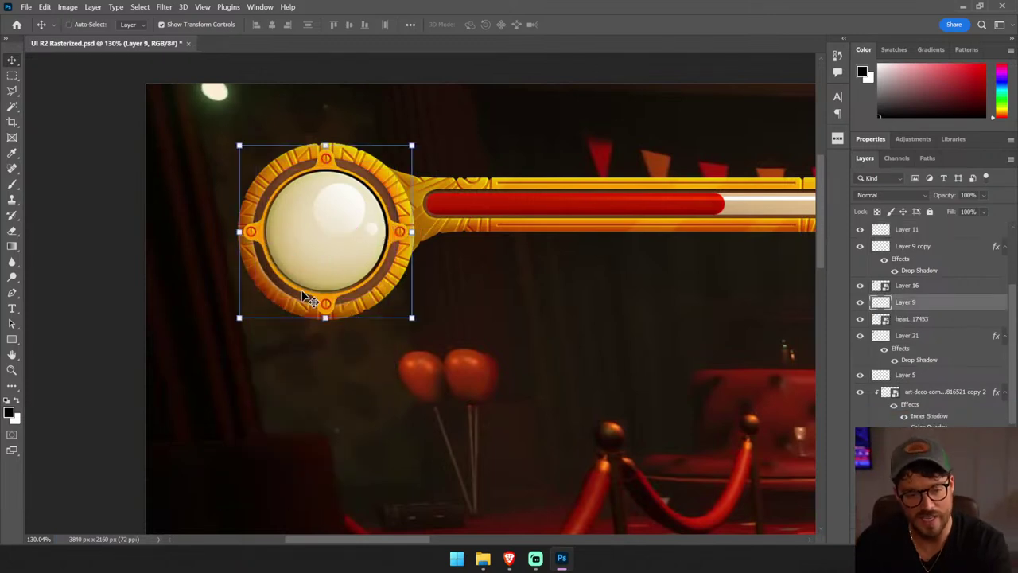
- Slightly enlarge the pearl together with Layer 16, then merge Layer 16 away
left_click(308, 264)
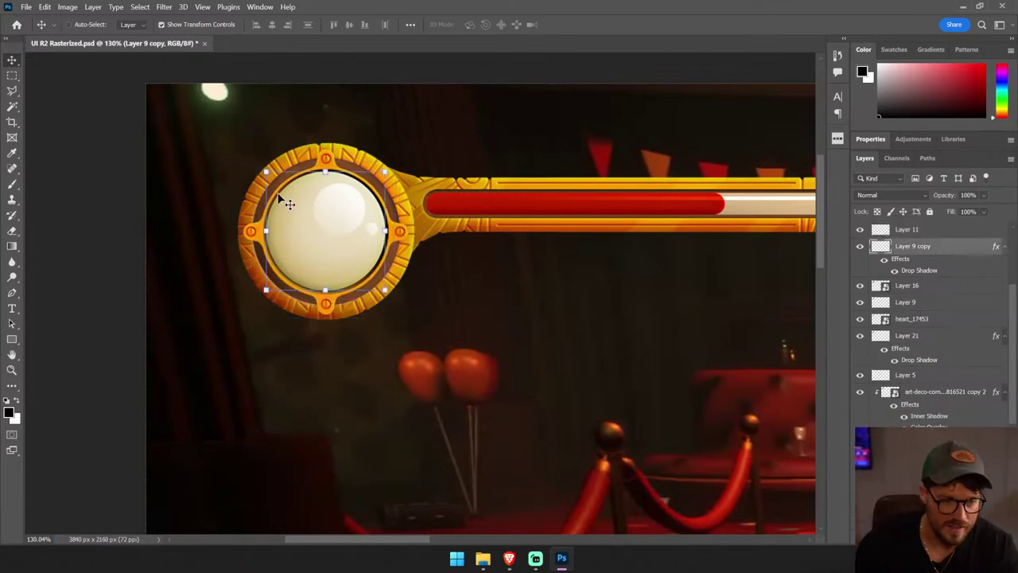
left_click(379, 202, "shift")
left_click_drag(262, 165, 261, 166)
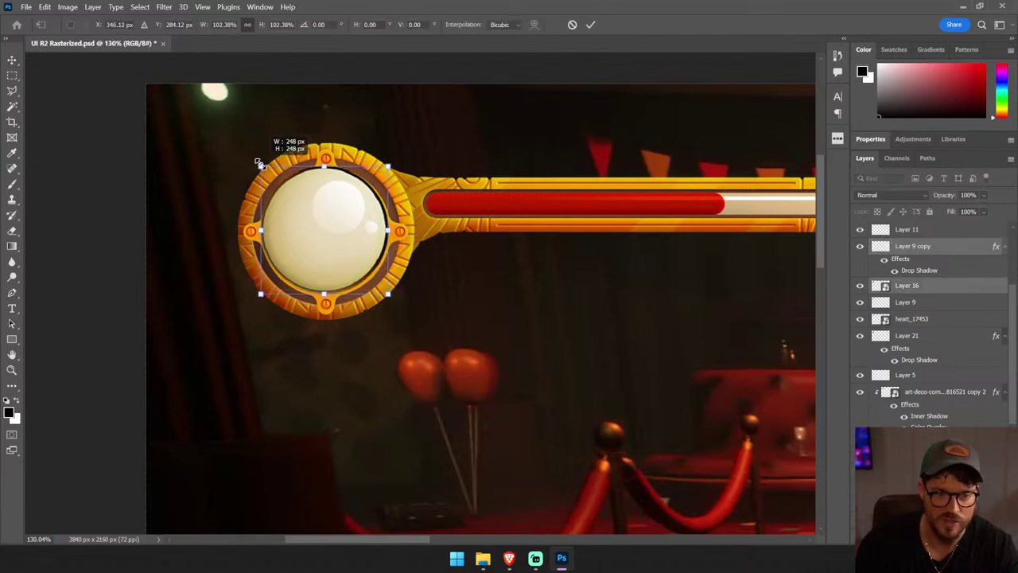
left_click_drag(388, 295, 395, 301)
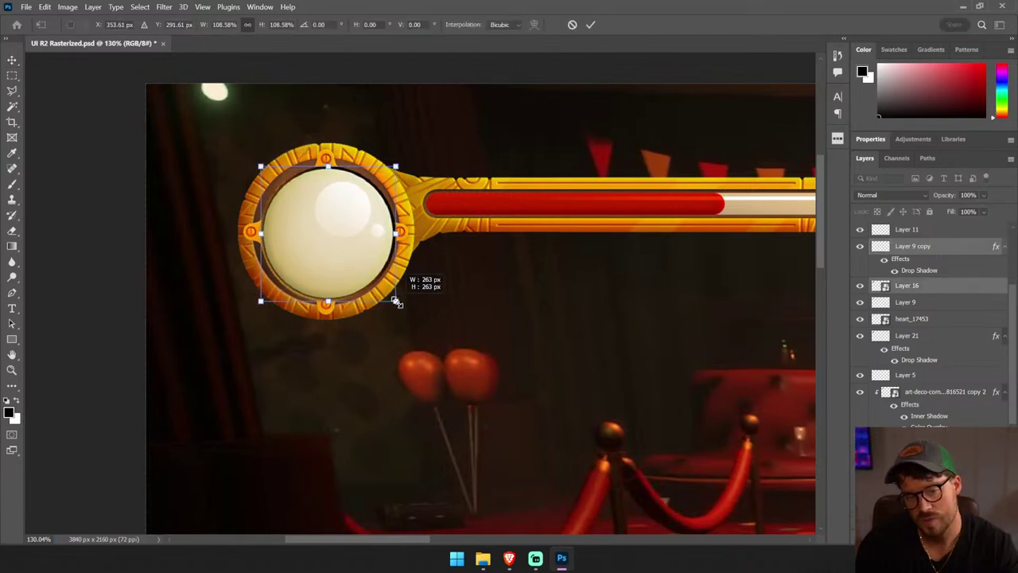
key("Return")
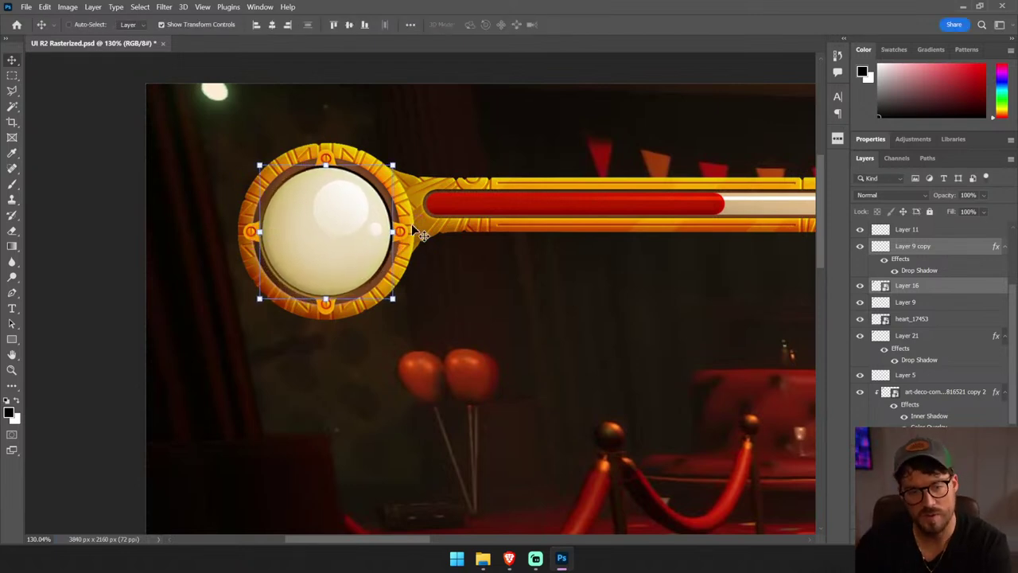
key("ctrl+e")
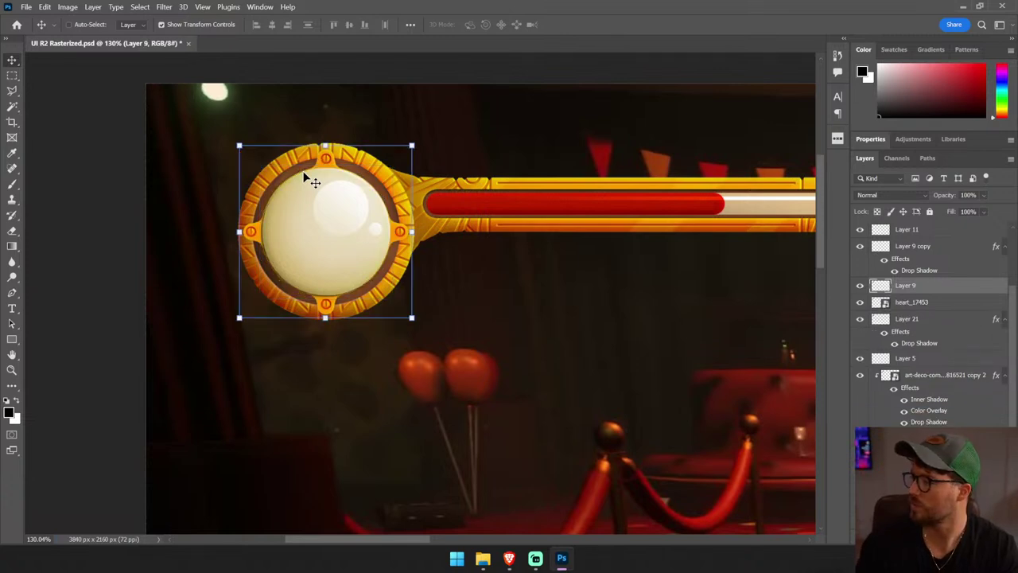
- Scale the pearl up further to about 108.7% so it fills the ring
left_click(306, 179, "ctrl")
left_click_drag(260, 168, 256, 162)
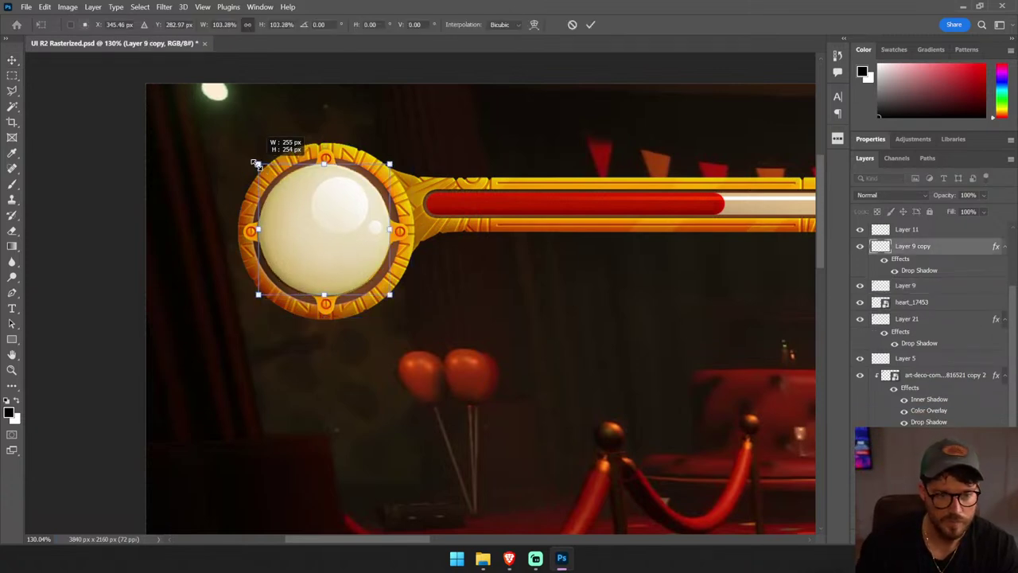
left_click_drag(394, 297, 397, 304)
key("Return")
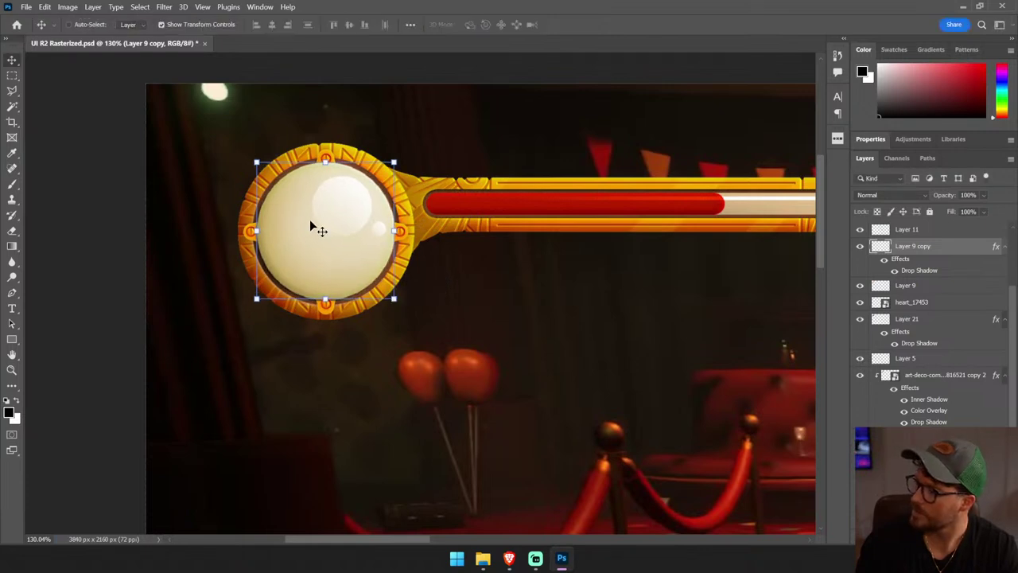
left_click(79, 244)
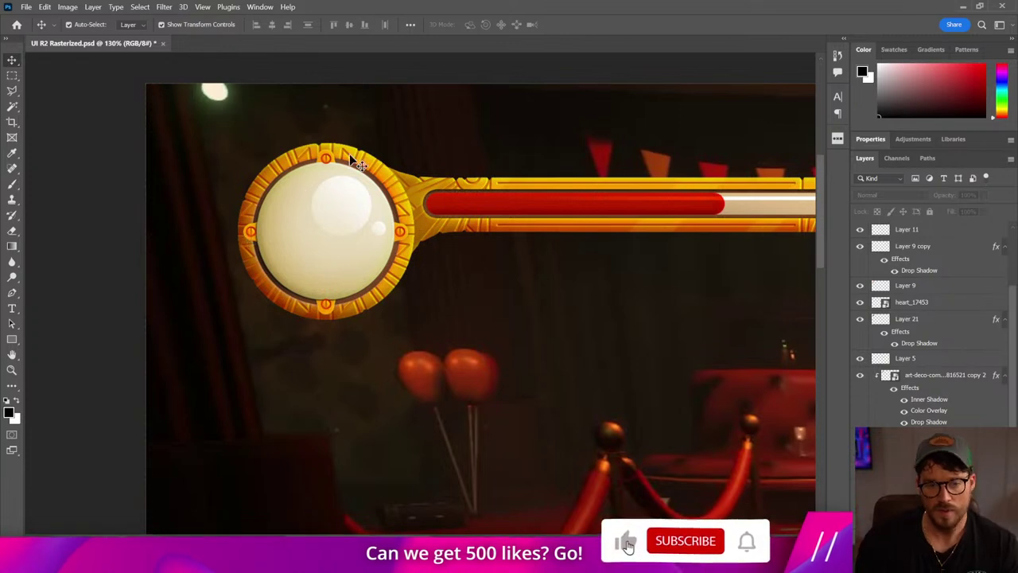
- Check the Layer 11 copy 2 bolt layer and zoom in close on the gauge
left_click(324, 159)
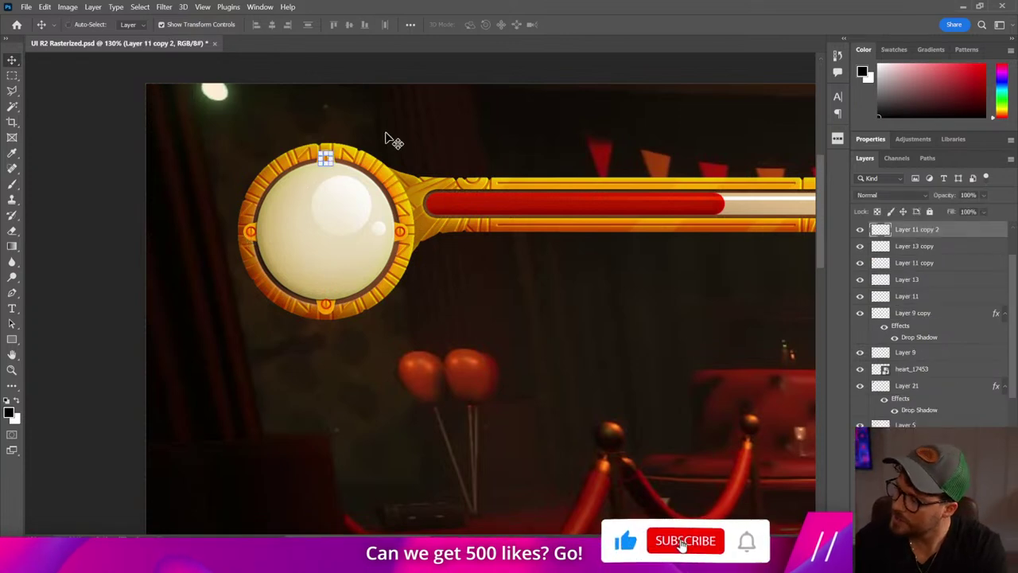
left_click(145, 193)
key("ctrl+minus")
key("ctrl+minus")
key("ctrl+minus")
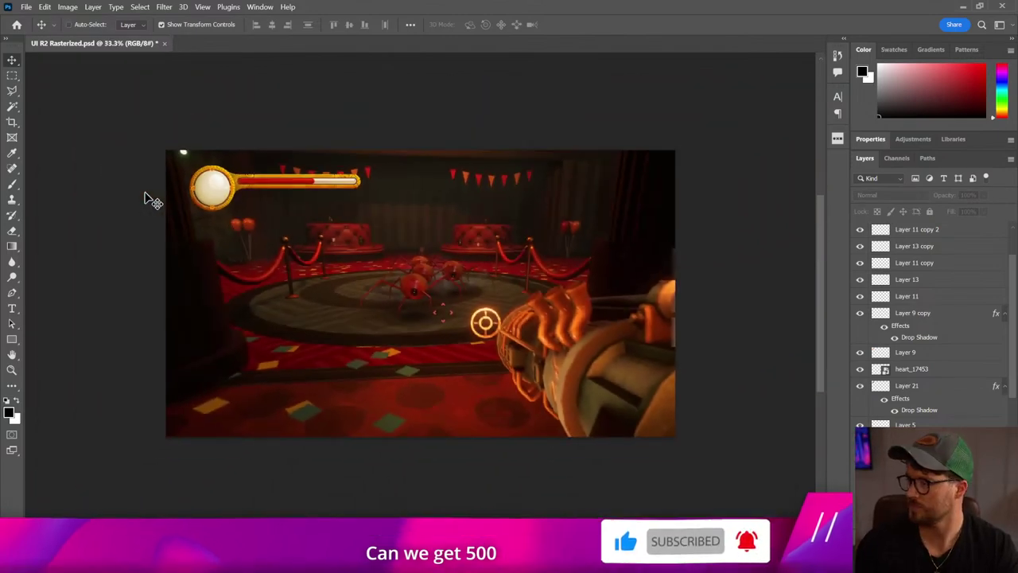
key("z")
left_click_drag(167, 227, 460, 120)
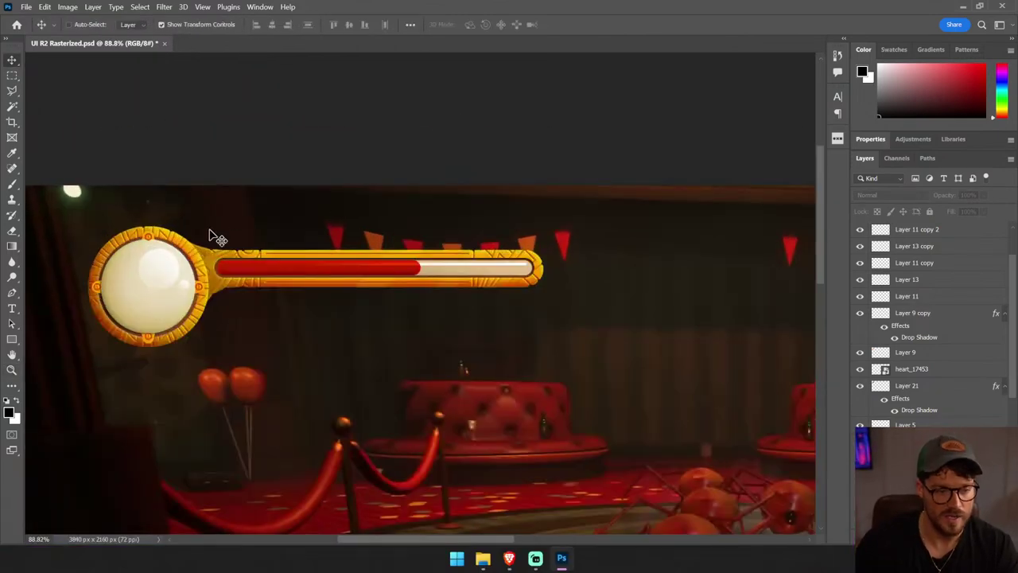
left_click(147, 237, "alt")
- Duplicate the top bolt and nudge both bolt layers up about 2 px
left_click_drag(80, 227, 327, 379)
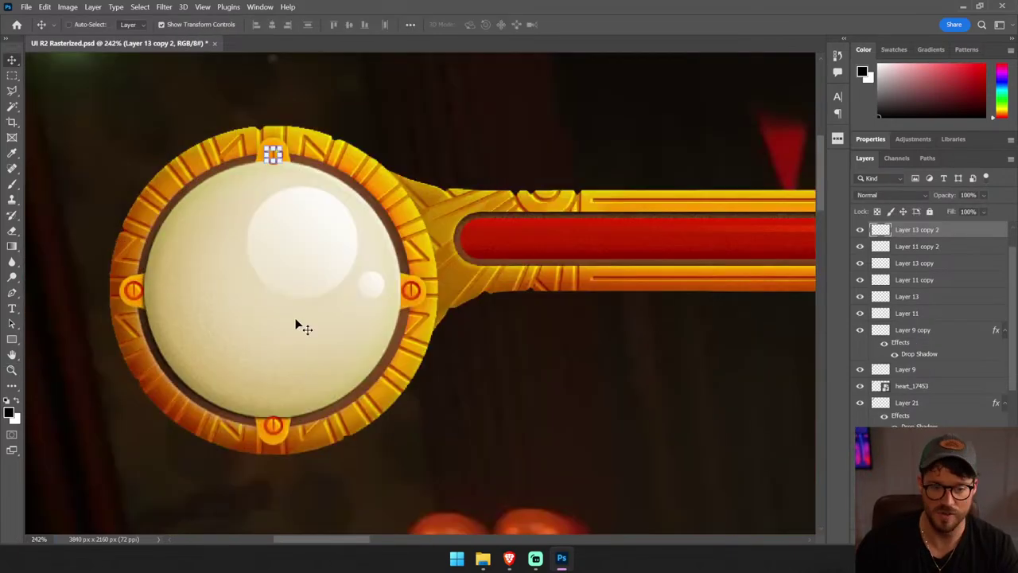
left_click_drag(254, 114, 337, 228)
left_click(348, 264, "shift")
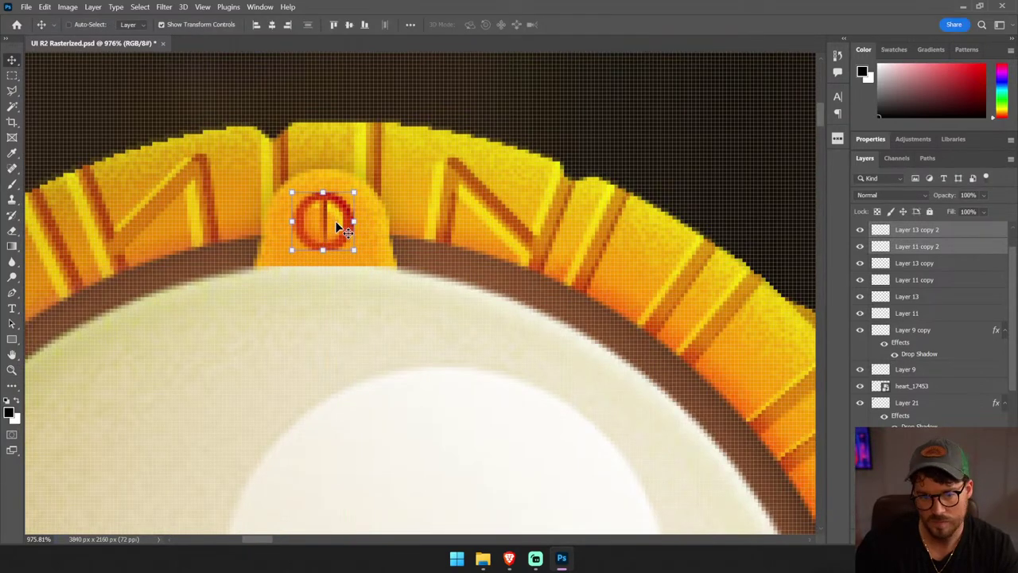
key("ctrl+0")
left_click(336, 227)
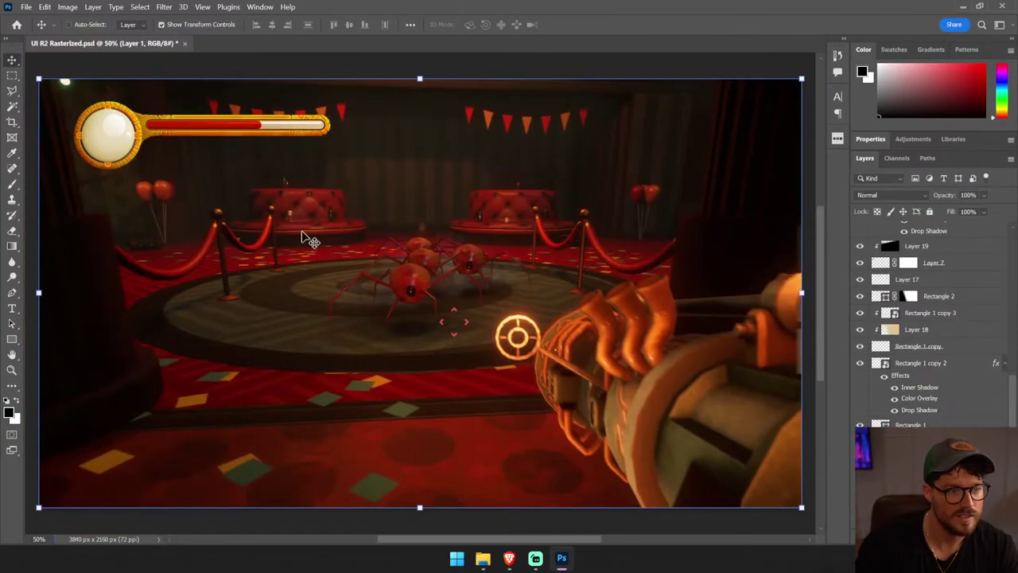
key("z")
left_click_drag(281, 220, 31, 57)
- Set the pearl's drop shadow to 51% opacity, distance 18, spread 34%, size 16 px
key("v")
left_click(272, 224)
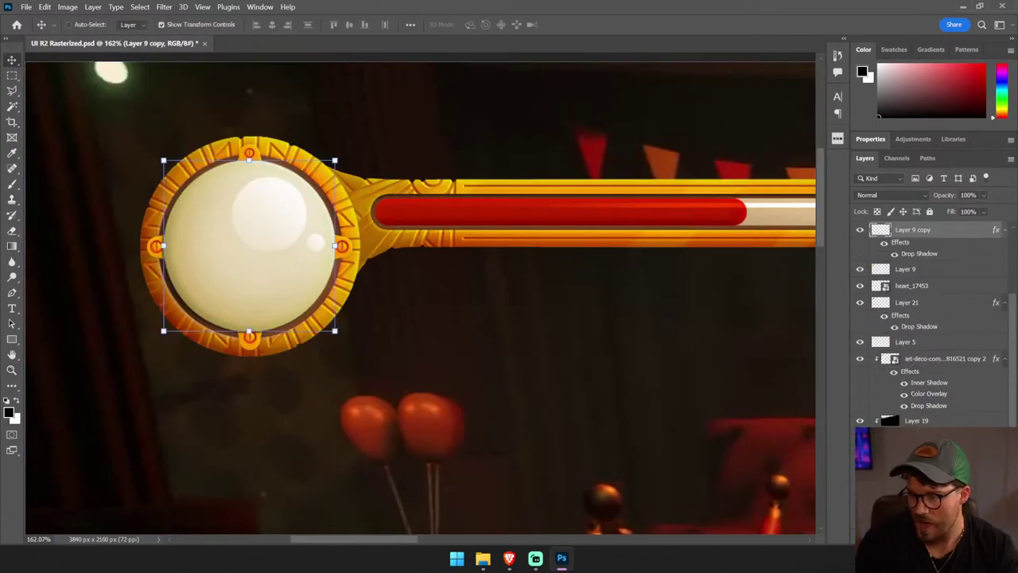
double_click(909, 246)
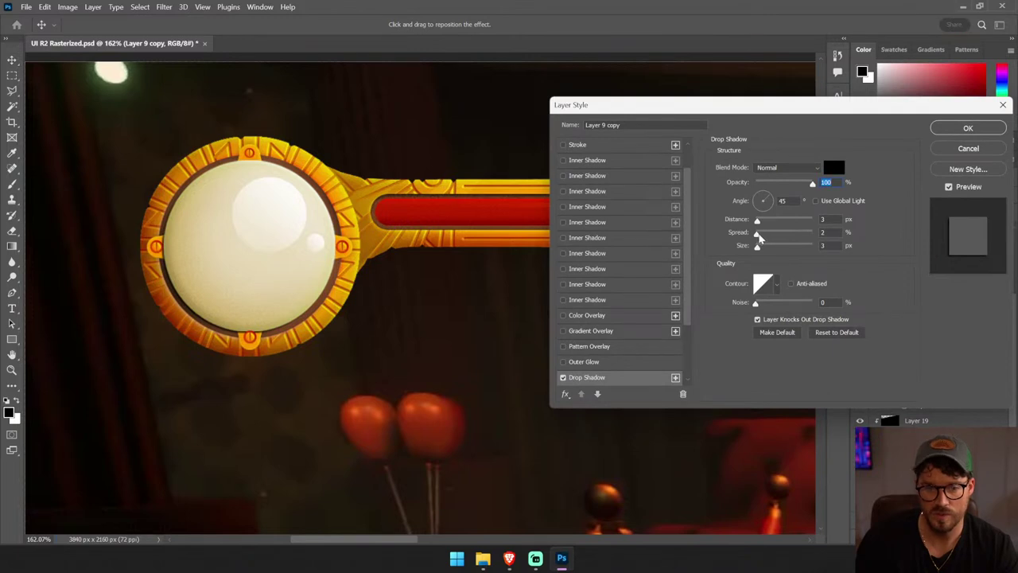
mouse_move(758, 236)
left_mouse_down()
mouse_move(775, 235)
mouse_move(764, 250)
mouse_move(752, 223)
mouse_move(766, 221)
left_mouse_up()
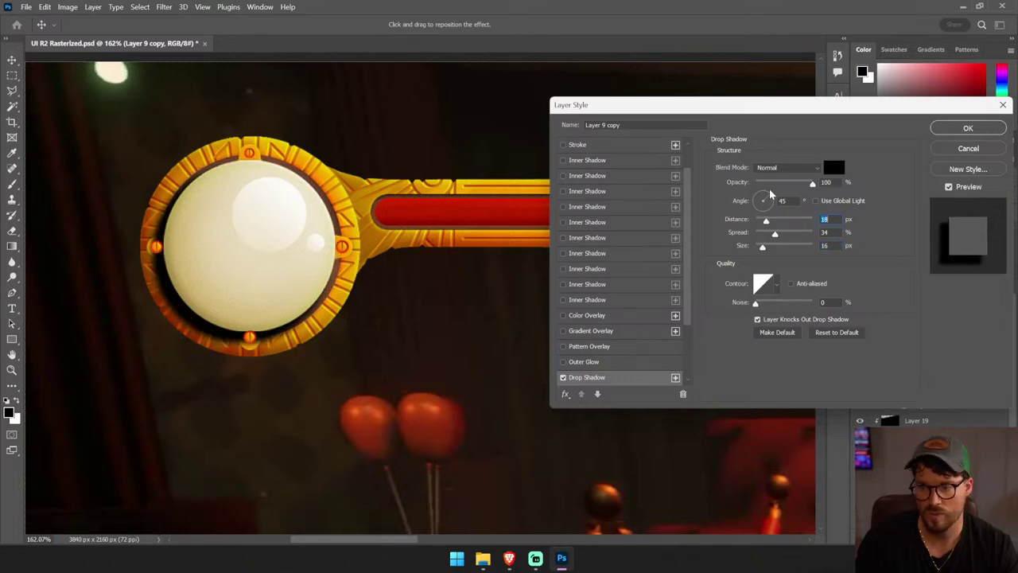
left_click(774, 183)
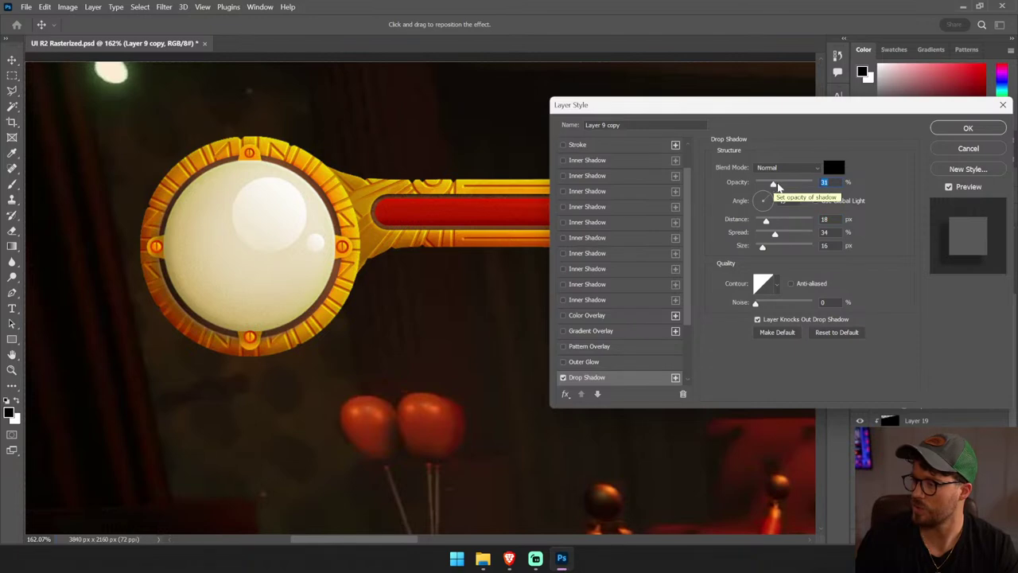
left_click_drag(774, 185, 793, 187)
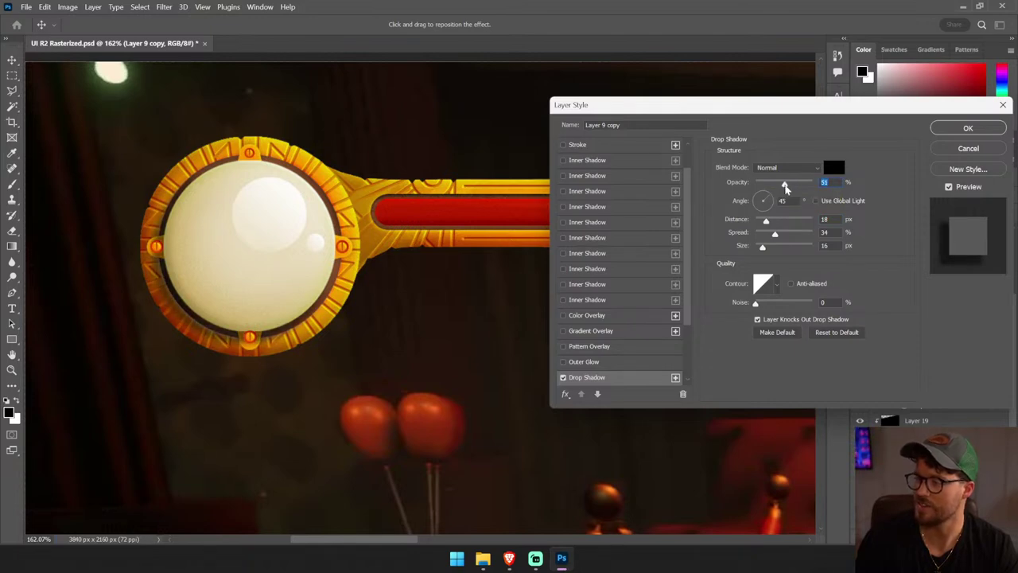
left_click(968, 129)
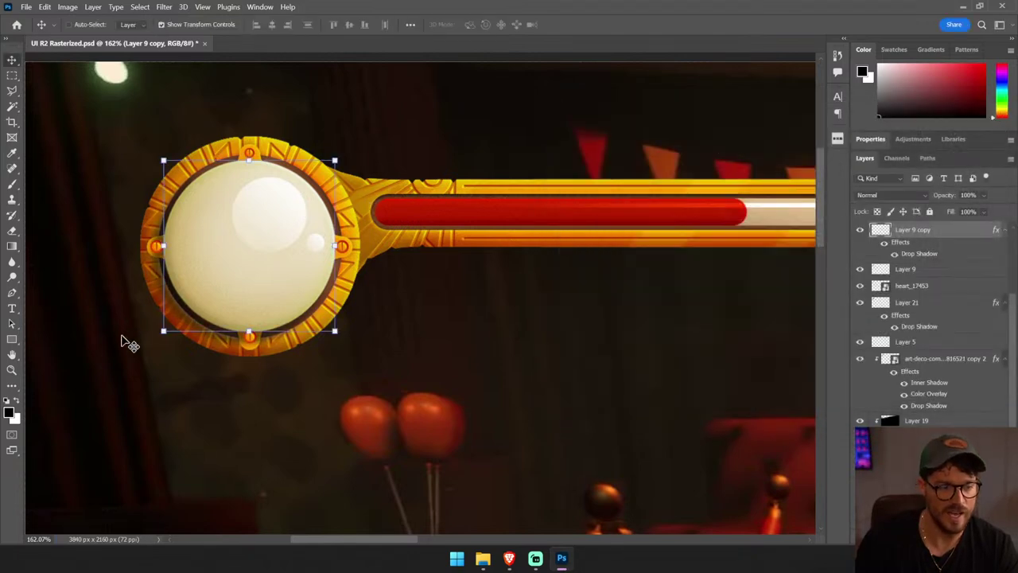
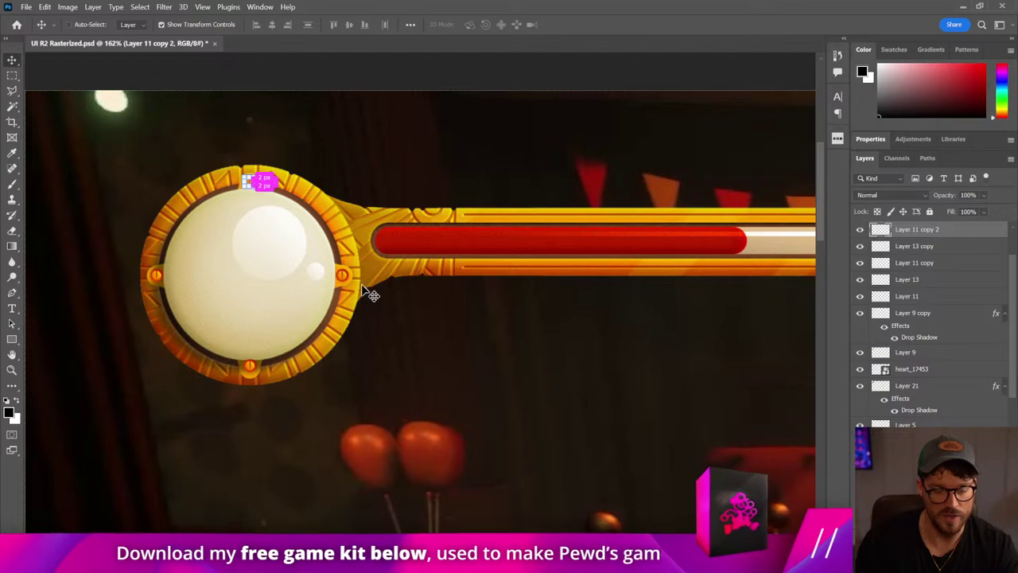
- Copy the red screw onto the top and bottom of the gold ring and nudge it into place
key("z")
left_click_drag(342, 278, 398, 318)
key("v")
left_click(347, 232)
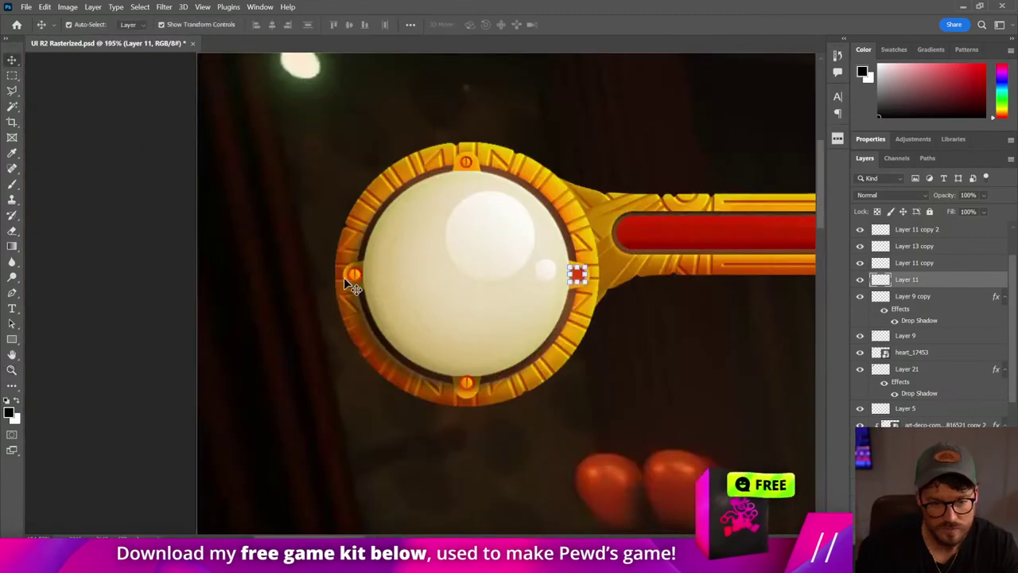
left_click(347, 275)
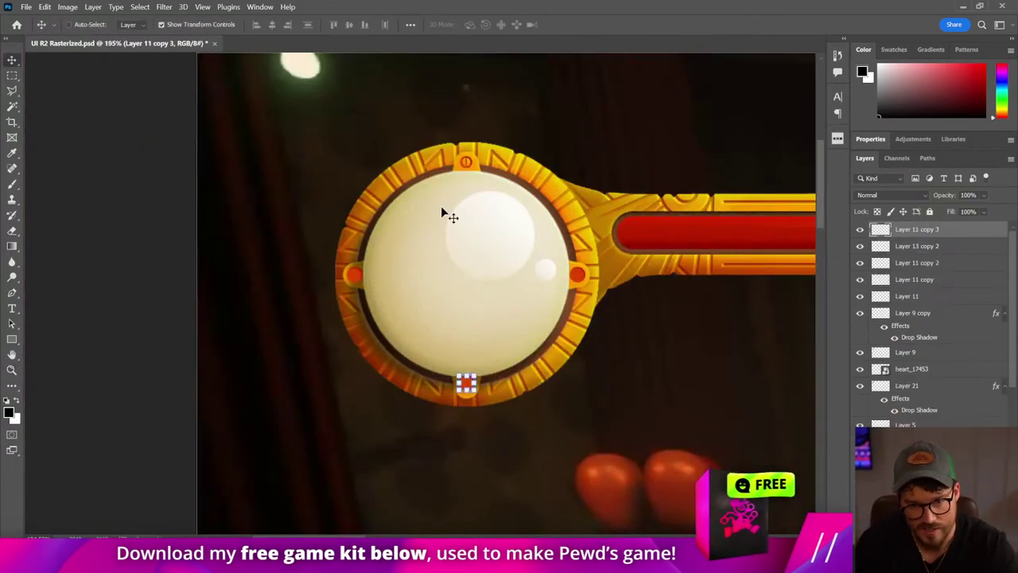
left_click_drag(466, 160, 609, 369)
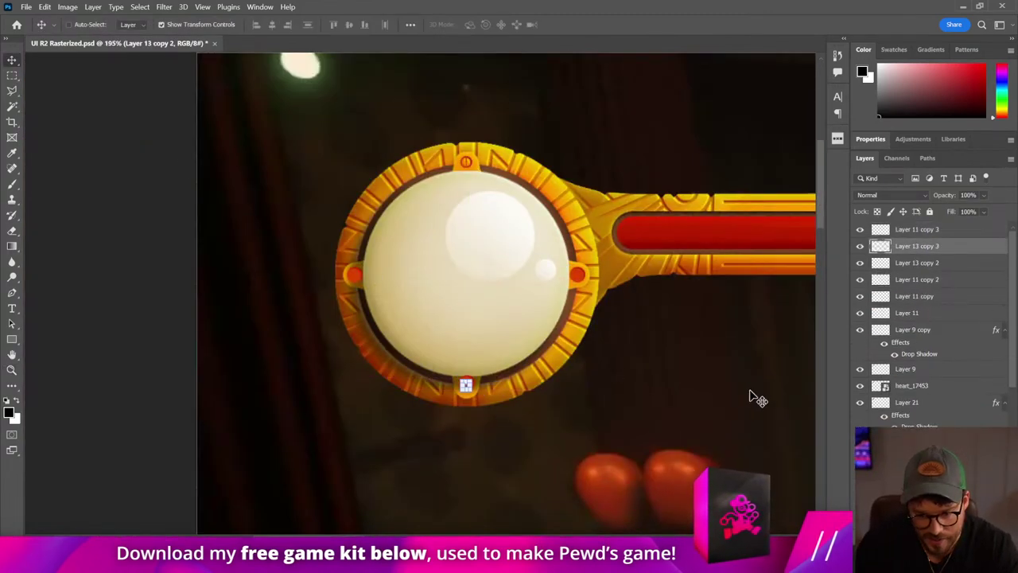
left_click_drag(936, 255, 922, 228)
left_click_drag(564, 366, 564, 364)
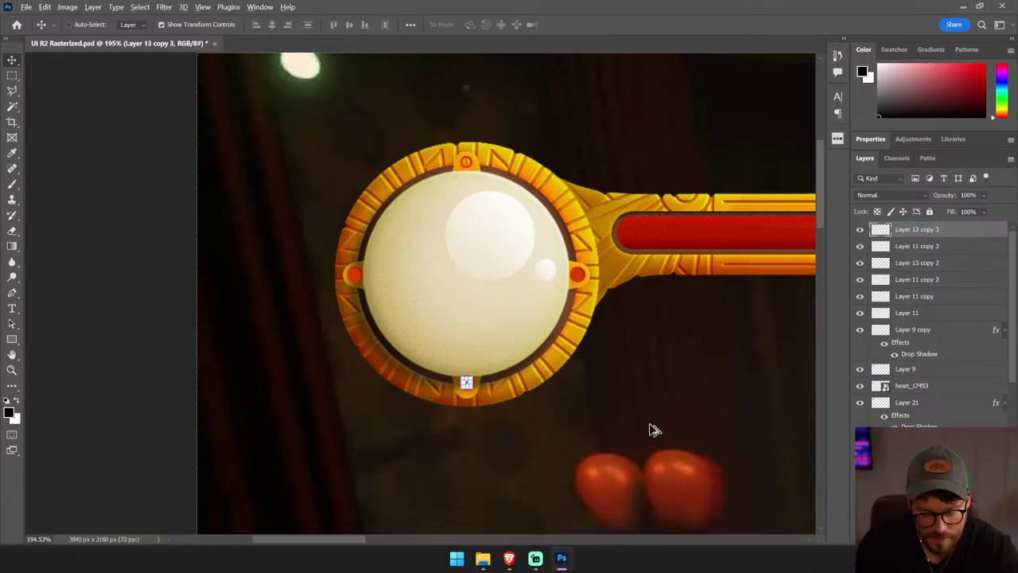
- Copy a screw to the ring's left side and rotate it about 42 degrees
left_click_drag(703, 412, 591, 302)
key("z")
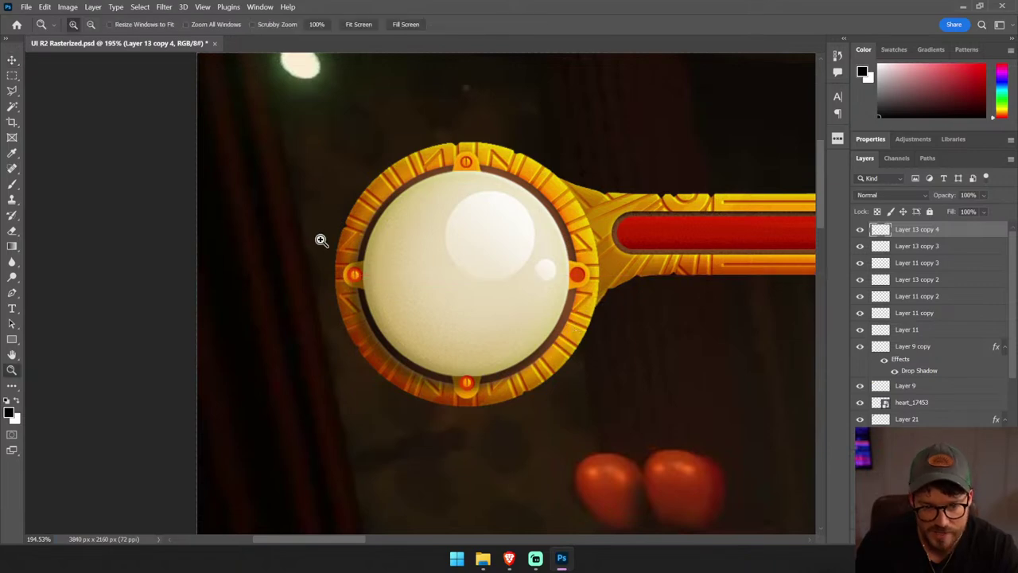
left_click_drag(321, 239, 459, 318)
key("ctrl+t")
left_click_drag(322, 232, 340, 251)
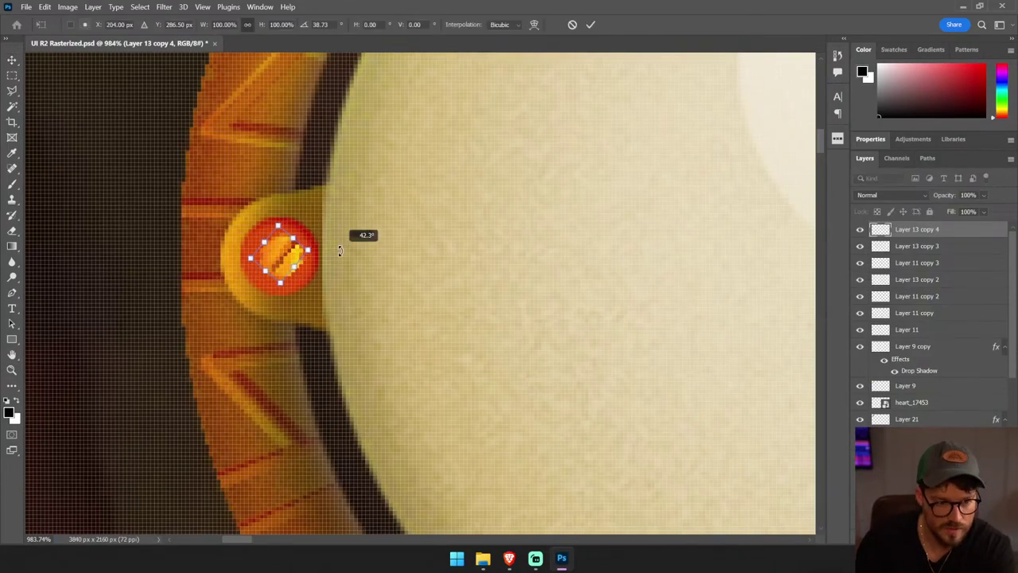
key("Return")
key("ctrl+0")
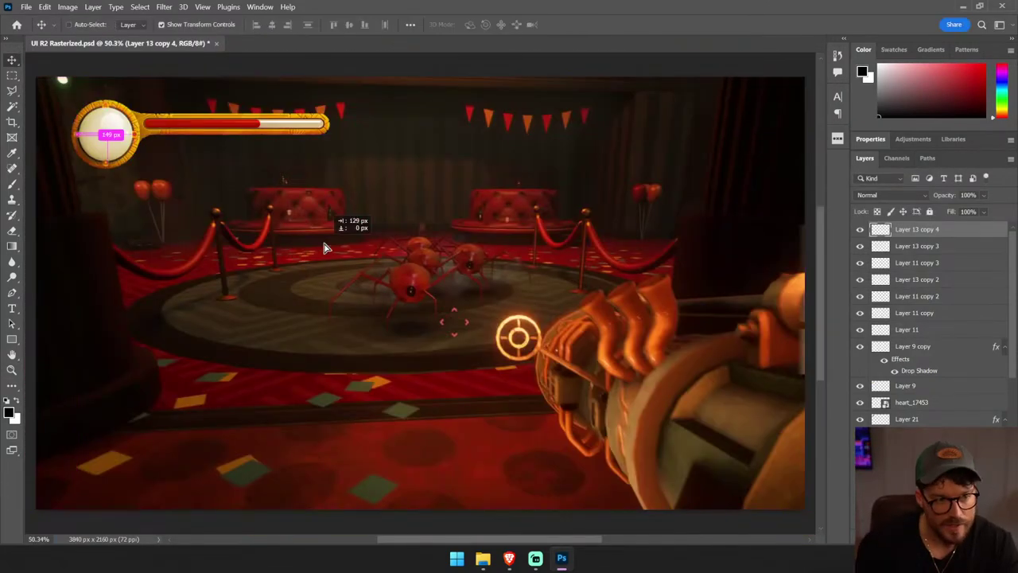
- Copy a screw to the ring's right side and delete the extra screw copies
left_click_drag(324, 248, 374, 226)
scroll(564, 259, "up", 5)
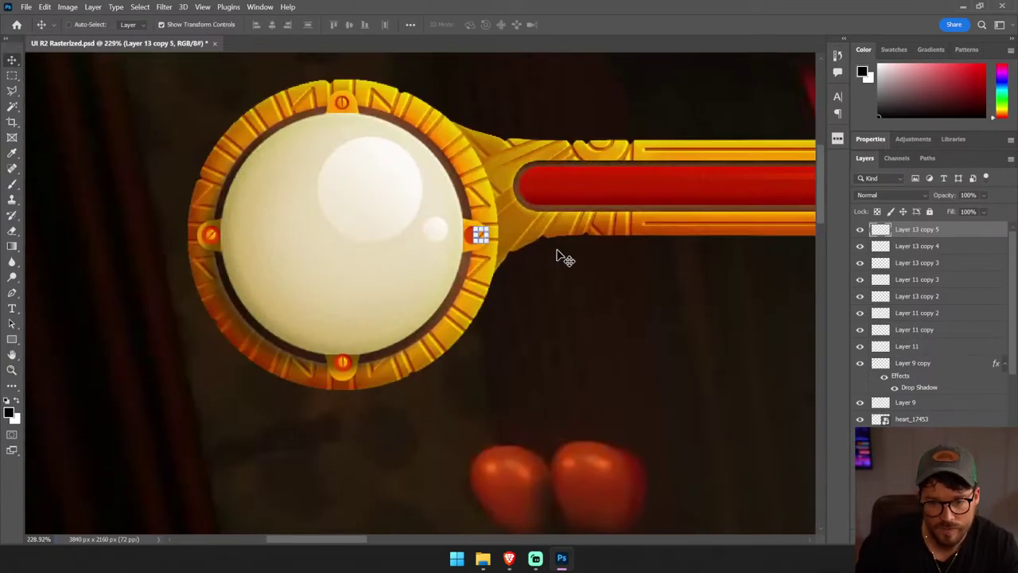
key("Left")
key("Left")
key("Left")
key("Left")
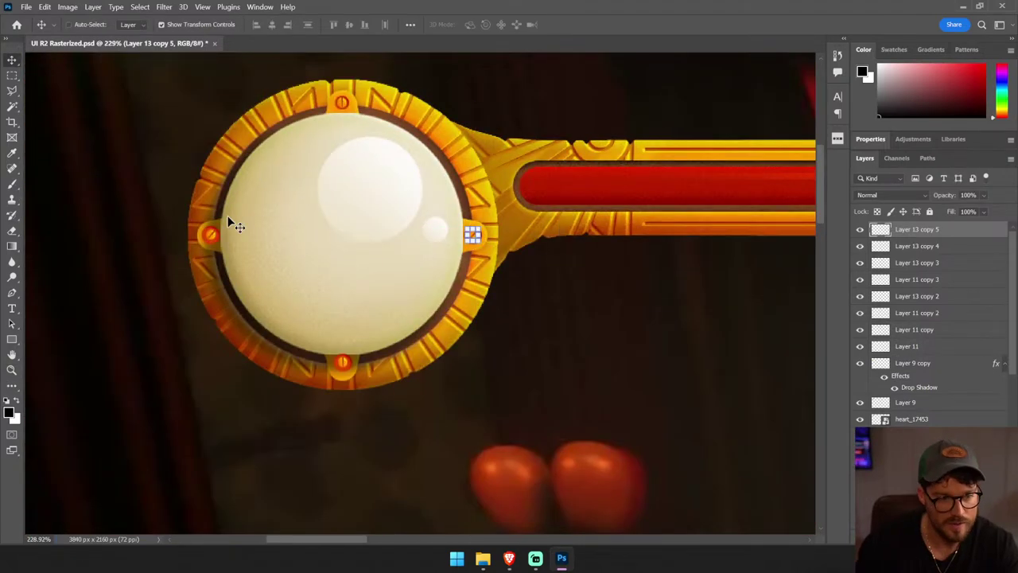
key("z")
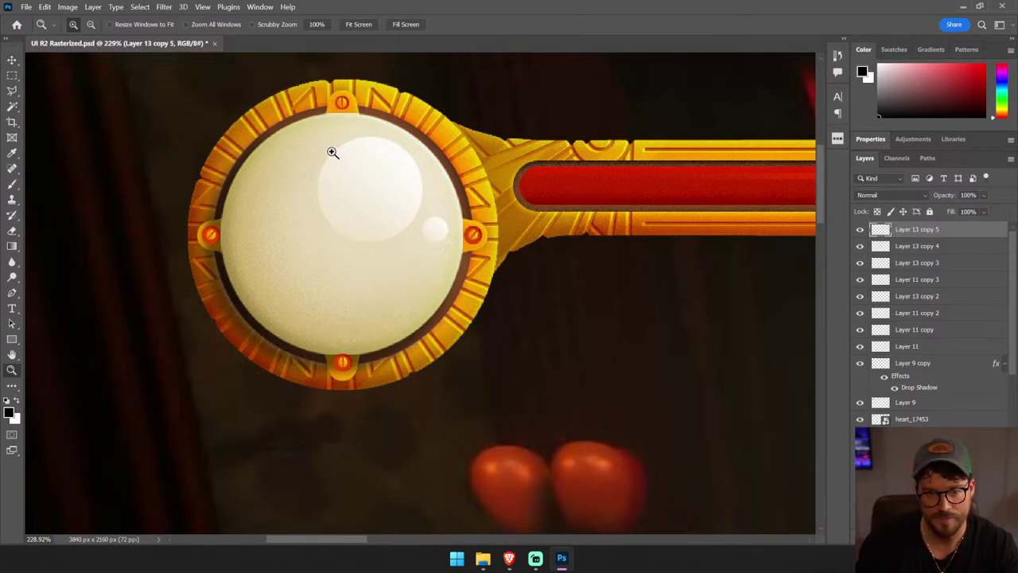
key("v")
key("Delete")
key("Delete")
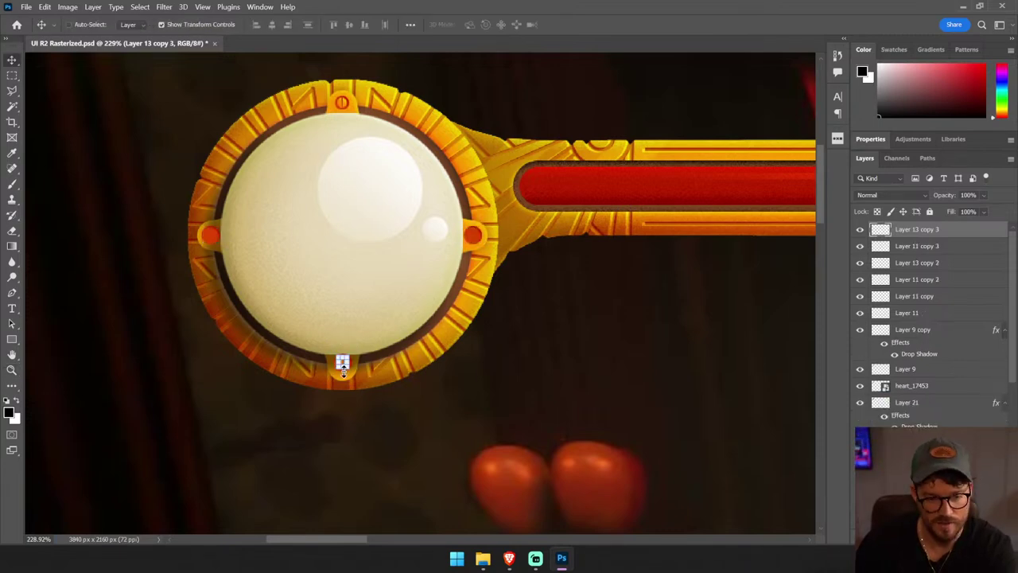
key("Delete")
left_click(210, 234)
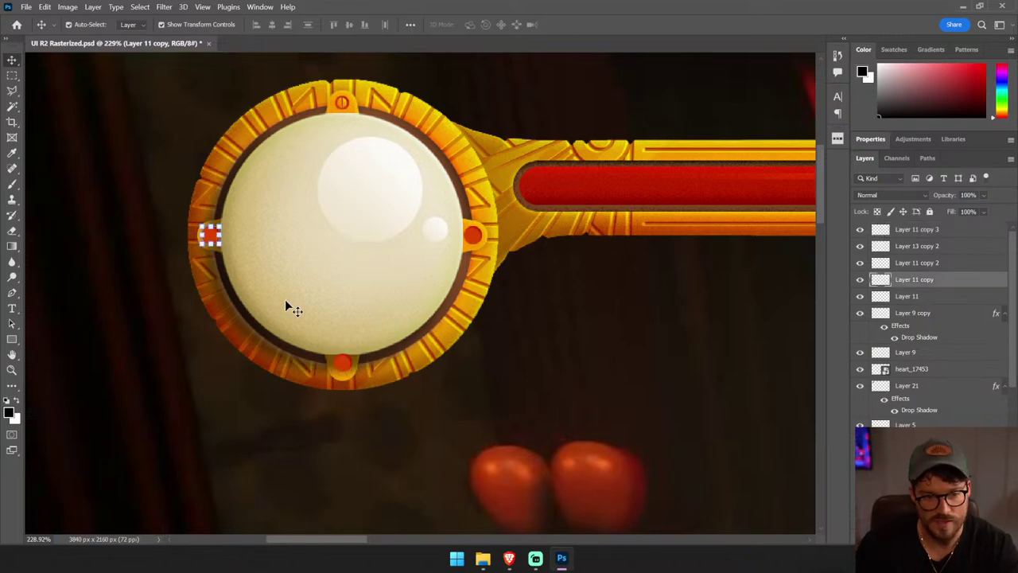
- Delete the side and bottom screws and center-align the top screw's slot within its ring
left_click(336, 361, "shift")
left_click(472, 234, "shift")
key("Delete")
key("z")
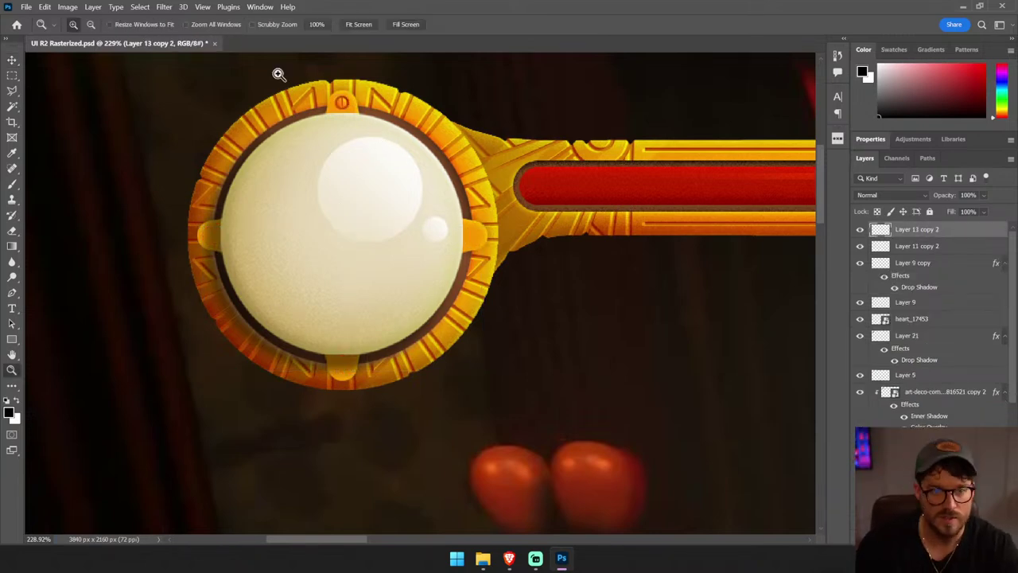
left_click_drag(278, 74, 415, 147)
key("v")
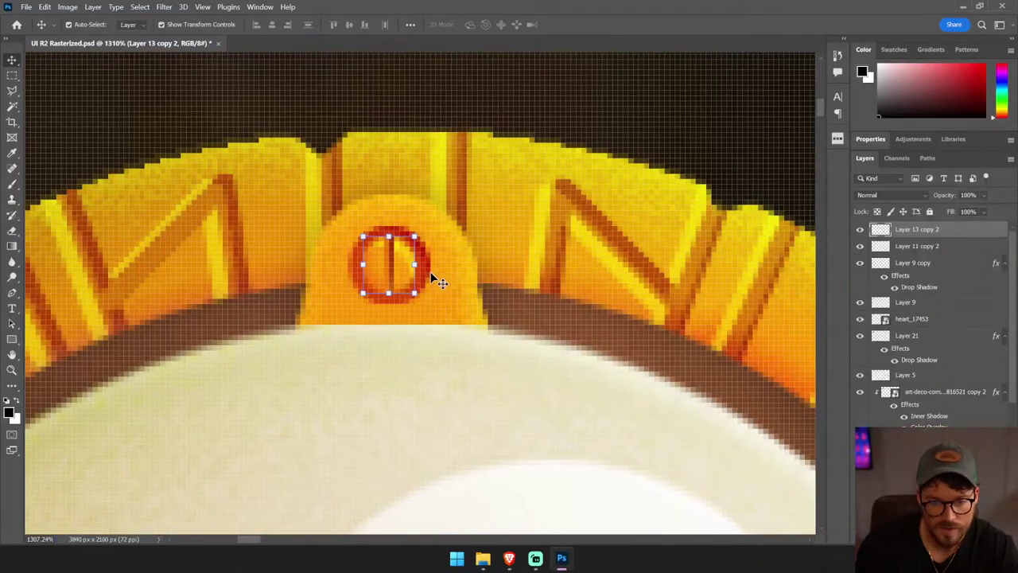
left_click(429, 275, "shift")
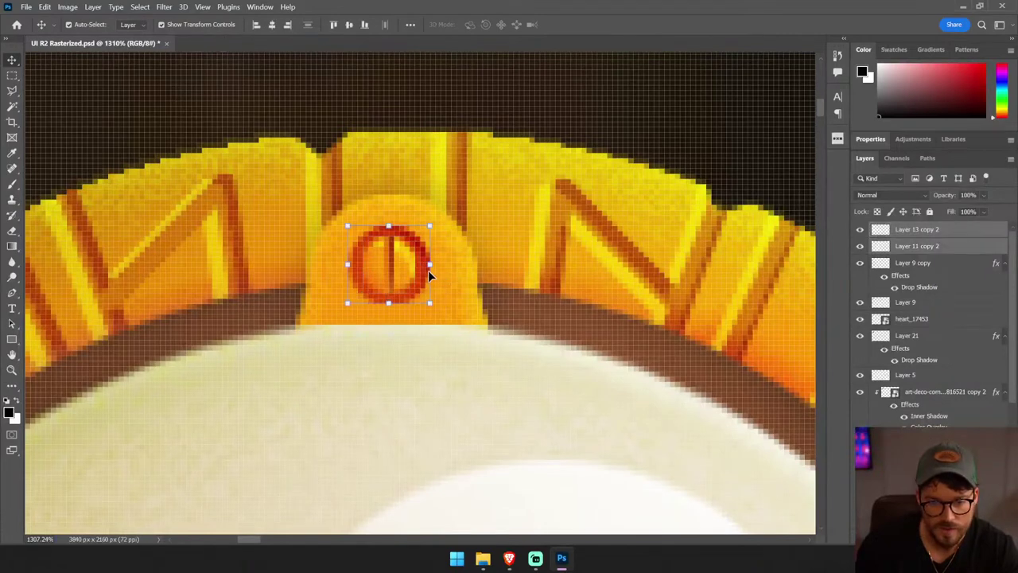
left_click(362, 24)
right_click(977, 260)
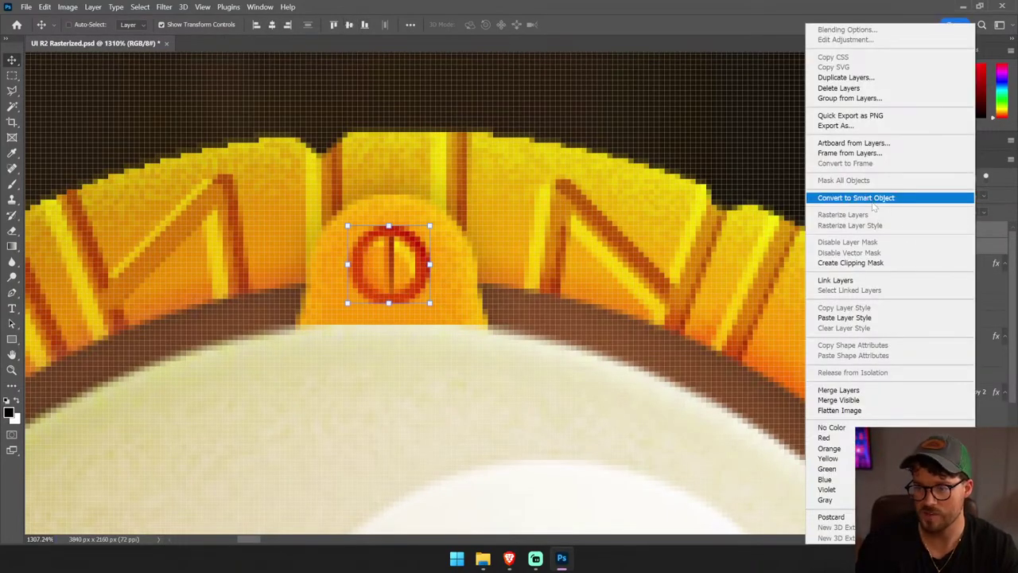
left_click(858, 195)
key("ctrl+z")
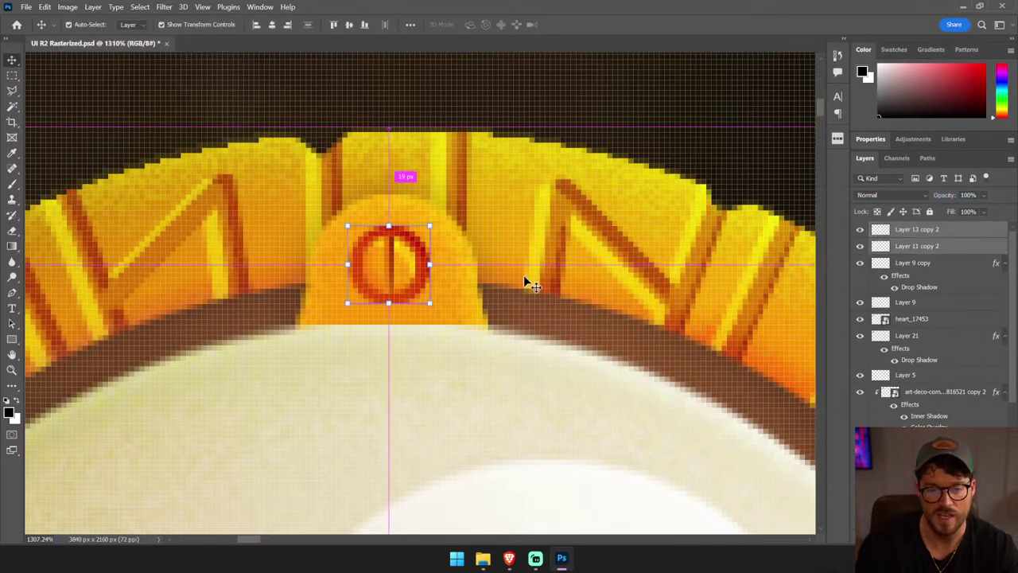
- Desaturate the top screw's red ring with Hue/Saturation (Saturation -54) and merge both parts into a smart object
left_click(68, 6)
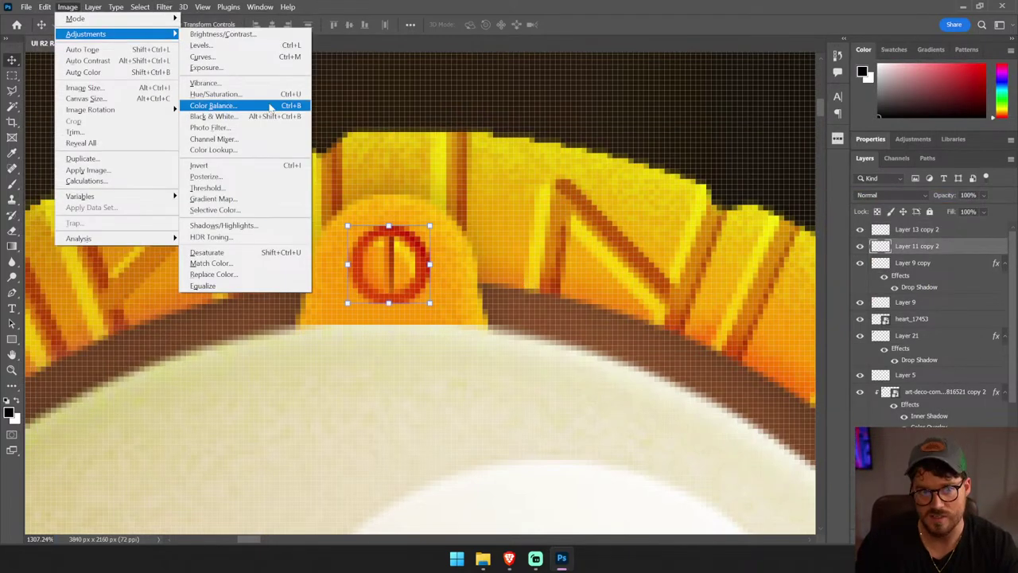
left_click(219, 101)
left_click_drag(768, 213, 752, 211)
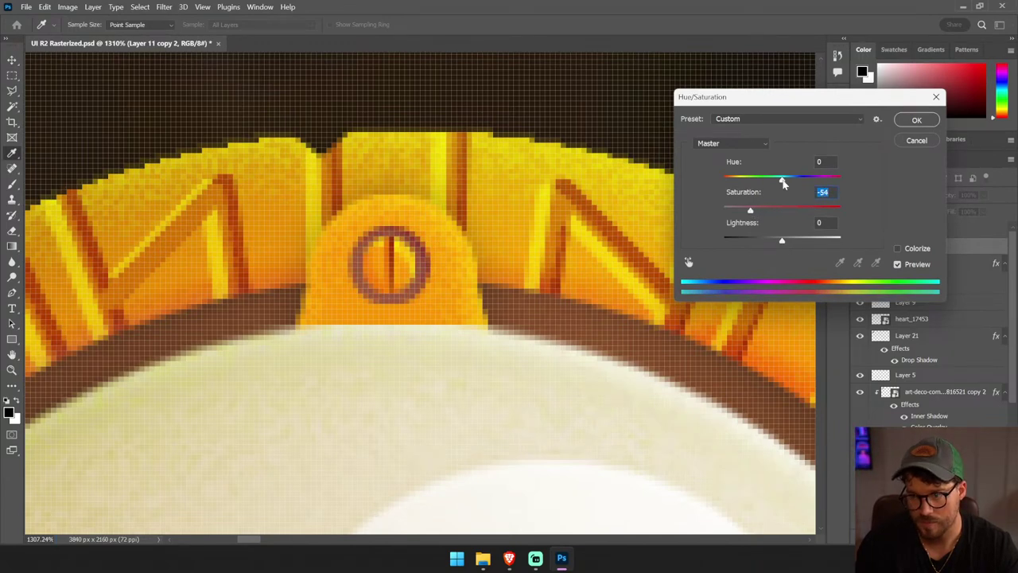
left_click_drag(784, 181, 781, 181)
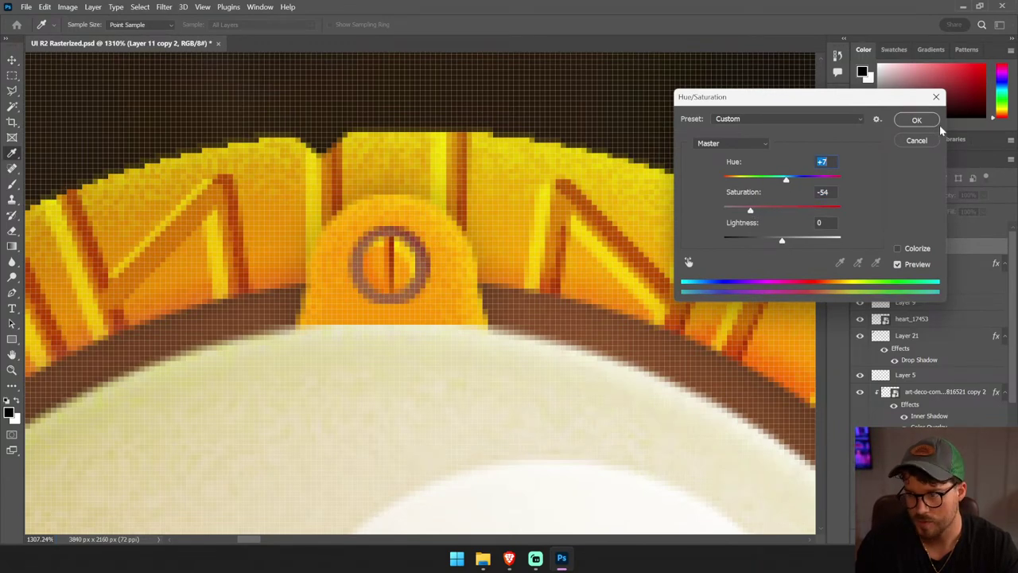
left_click(916, 120)
key("v")
left_click(926, 229, "shift")
right_click(922, 235)
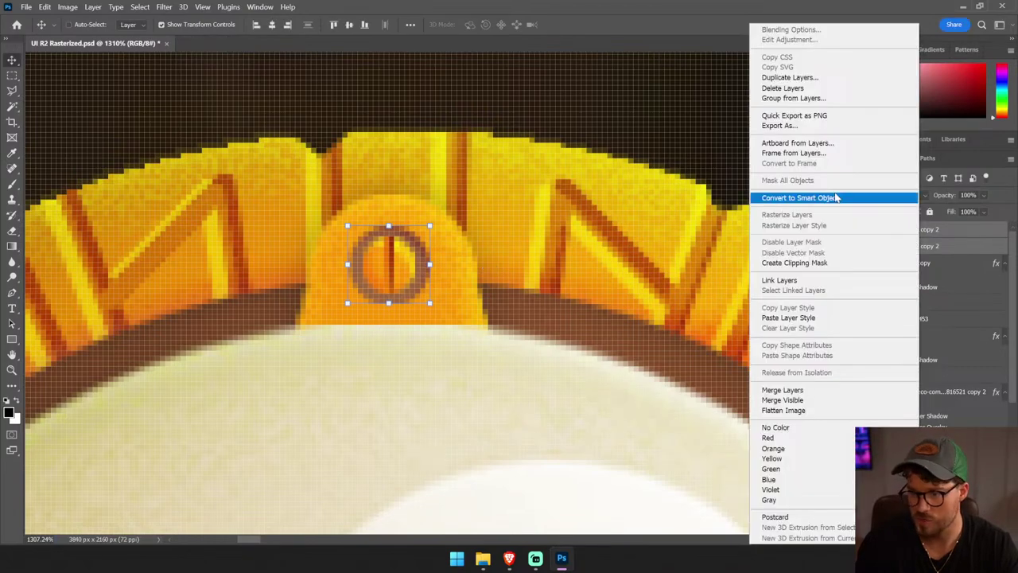
left_click(799, 198)
key("ctrl+0")
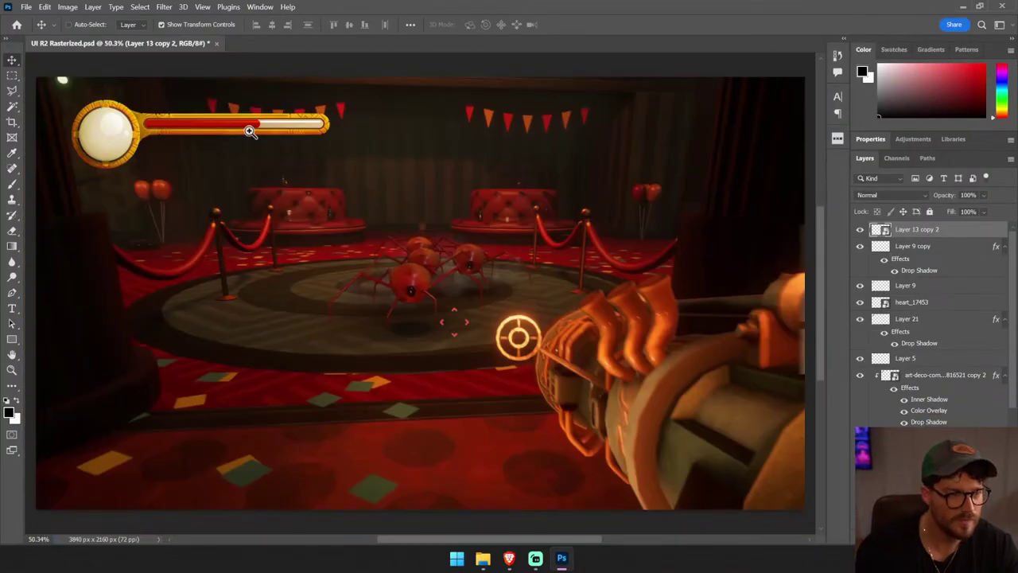
- Copy the muted screw to the ring's bottom, then duplicate both and rotate 90° onto the left and right
left_click_drag(238, 227, 36, 57)
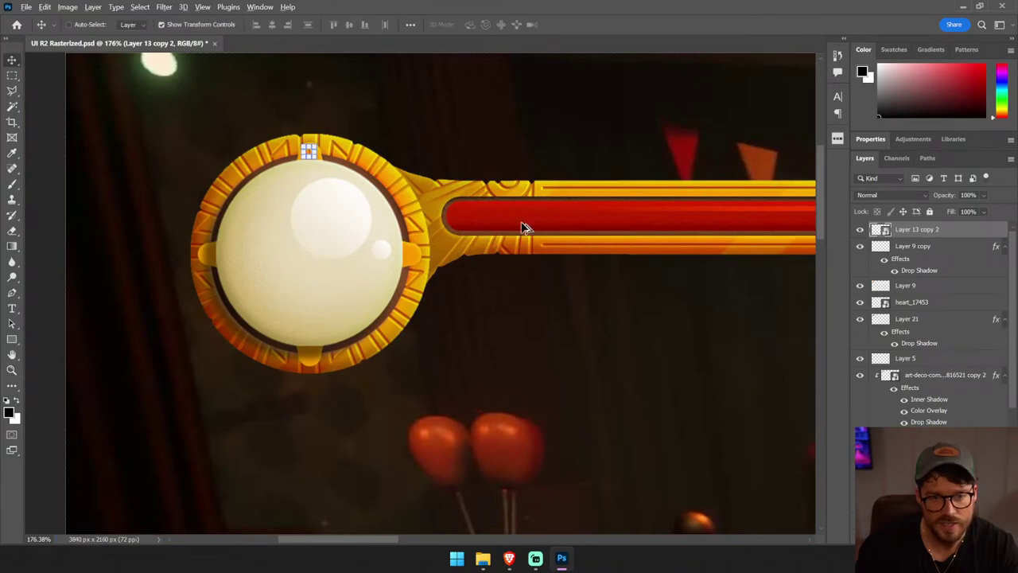
left_click_drag(525, 228, 500, 364)
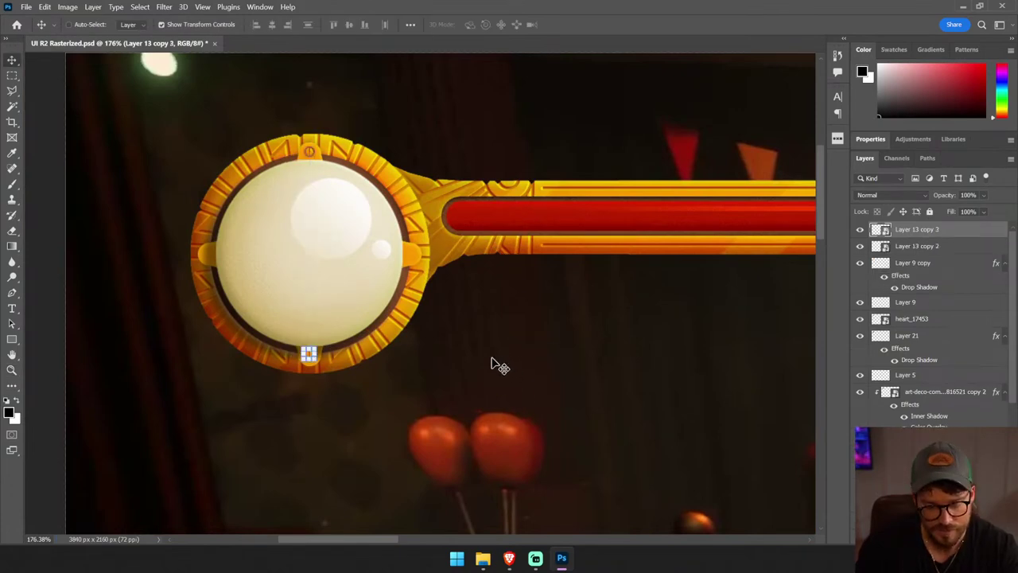
left_click(312, 150, "ctrl+shift")
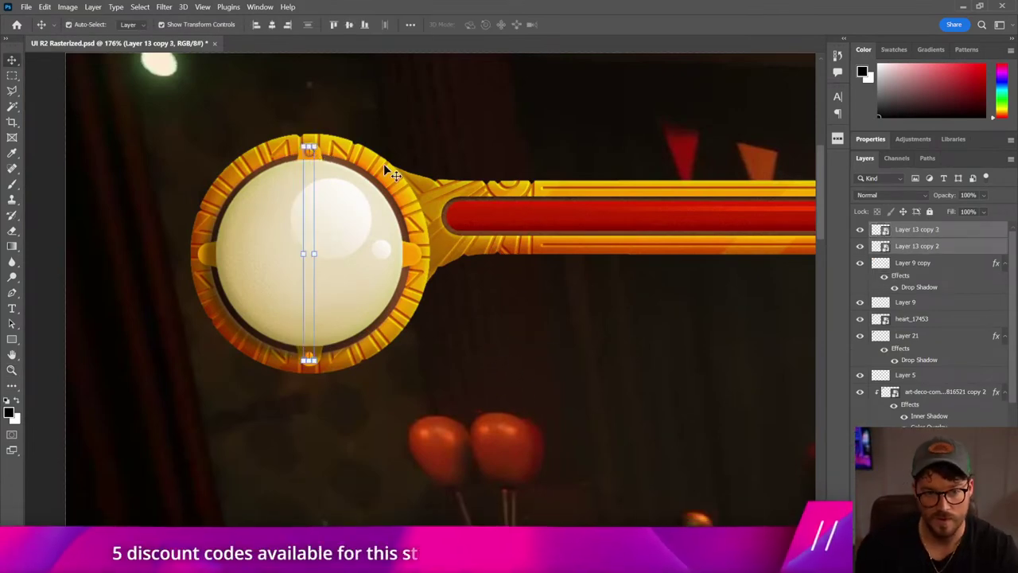
key("ctrl+j")
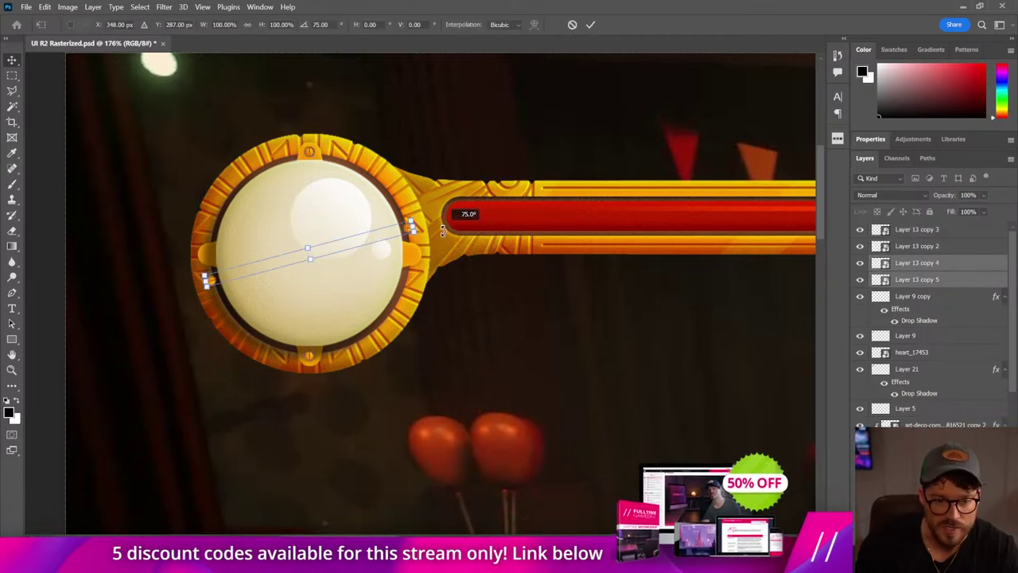
left_click_drag(325, 141, 445, 262)
key("Return")
left_click(89, 357, "ctrl")
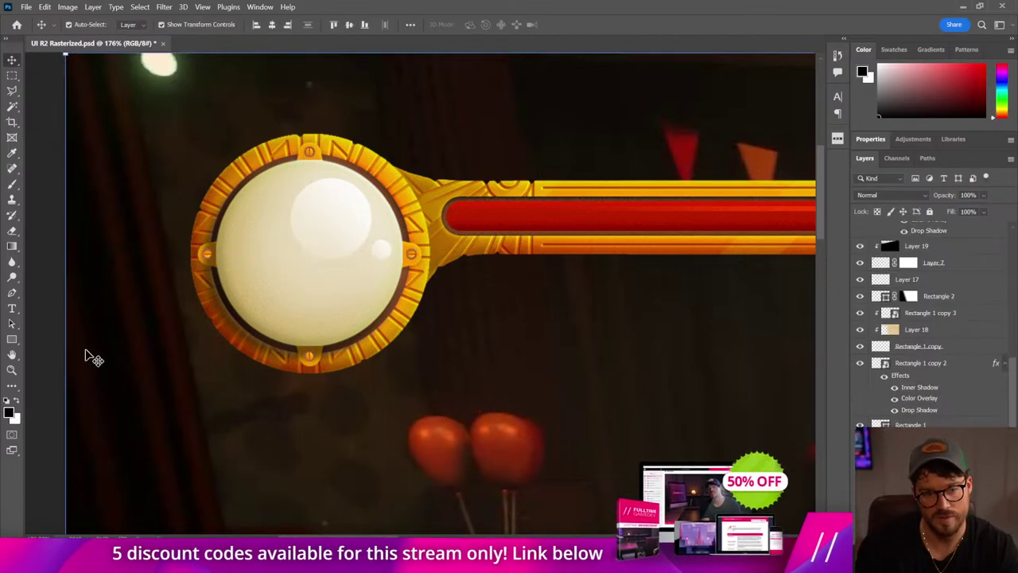
key("ctrl+0")
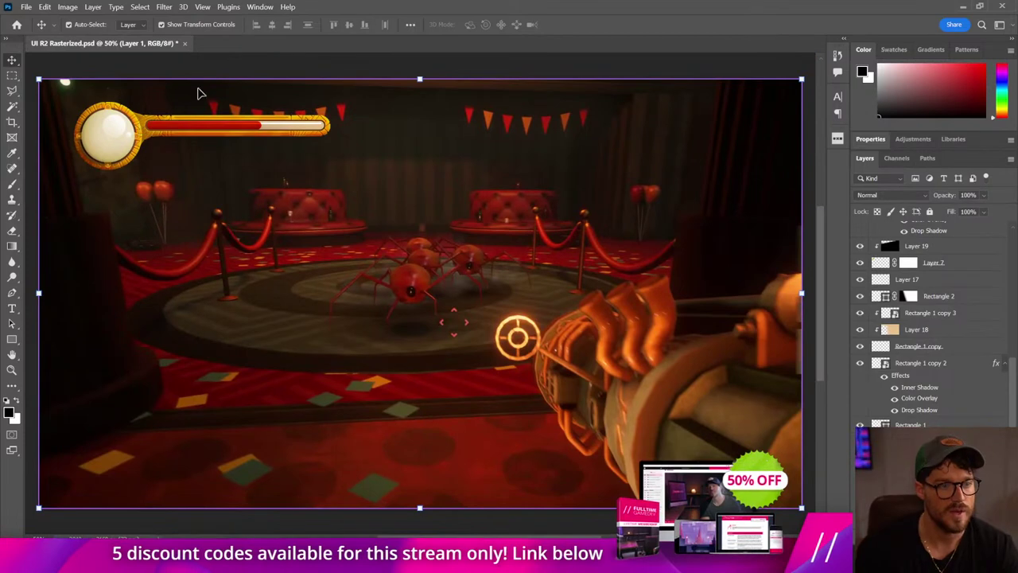
- Duplicate the orb layer and set its drop shadow blend mode to Multiply after trying Overlay
left_click(96, 152, "ctrl")
key("ctrl+j")
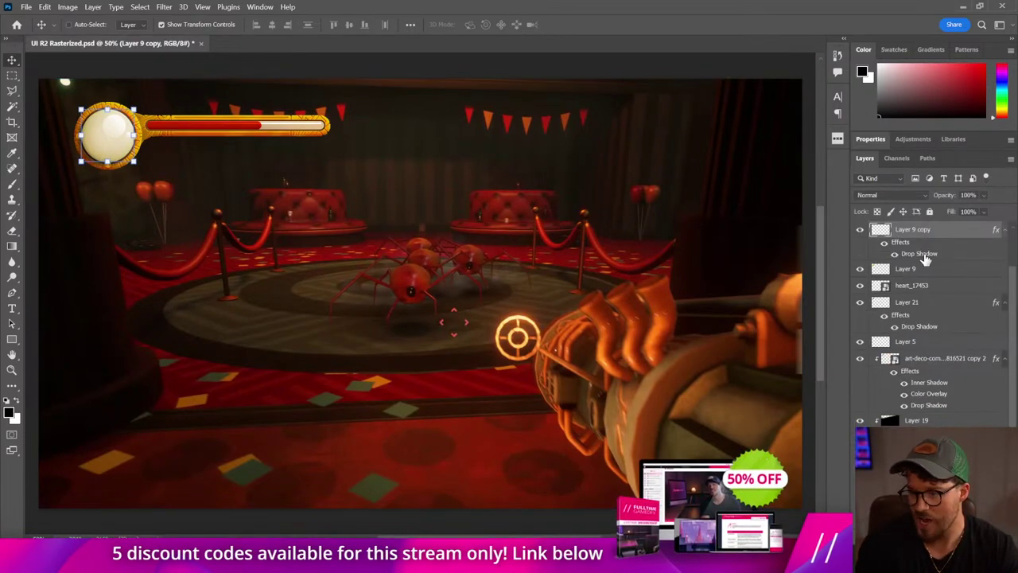
double_click(921, 254)
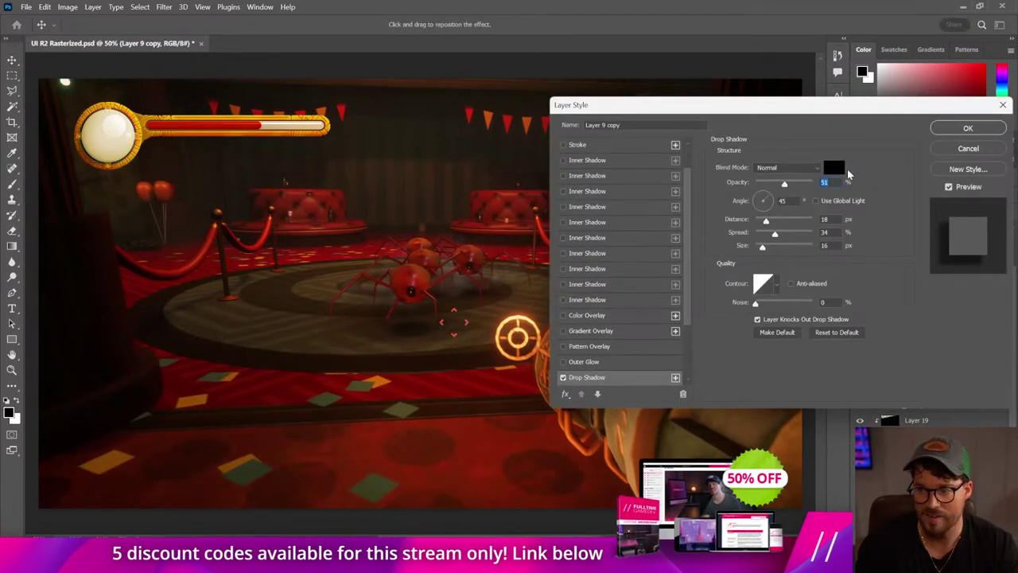
left_click(787, 167)
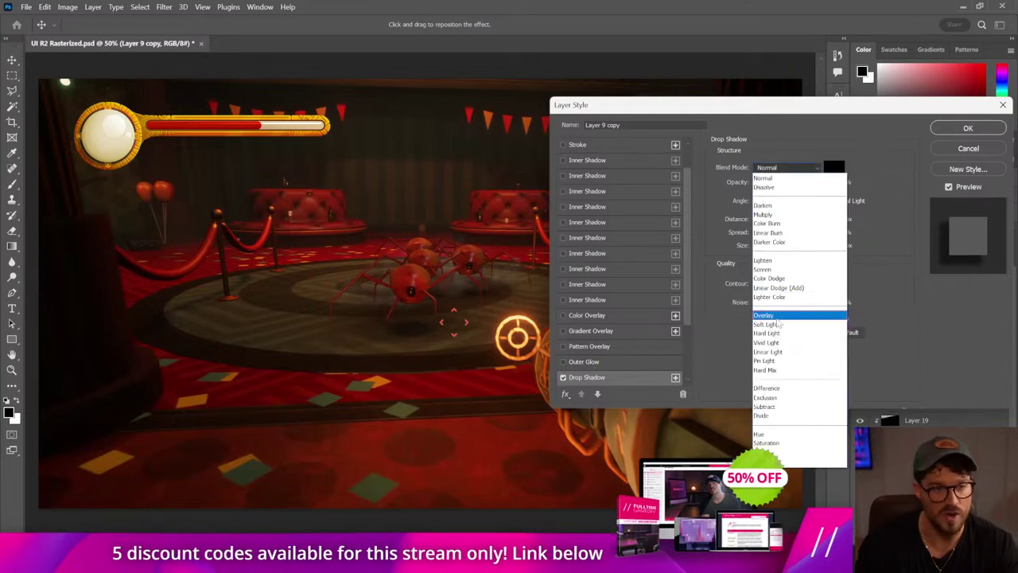
left_click(779, 315)
left_click(787, 166)
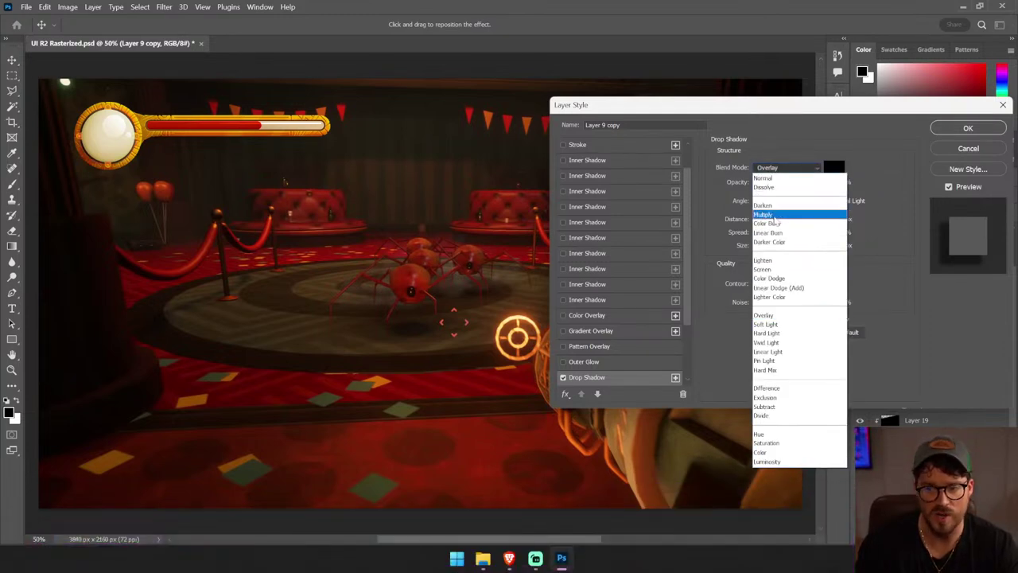
left_click(775, 214)
left_click(787, 167)
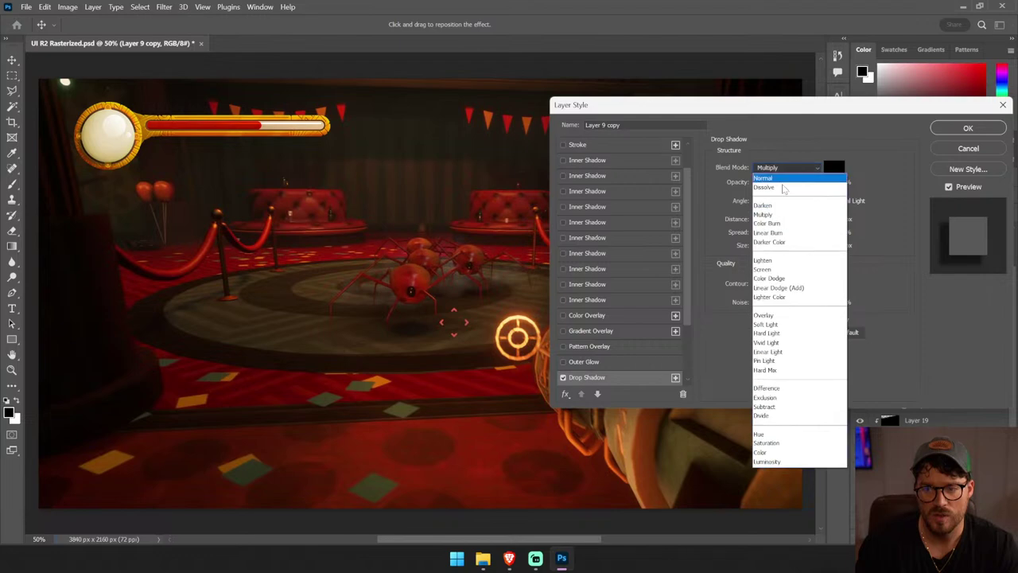
left_click(765, 187)
- Set the drop shadow colour to dark red #230b07 and apply the style
left_click(834, 167)
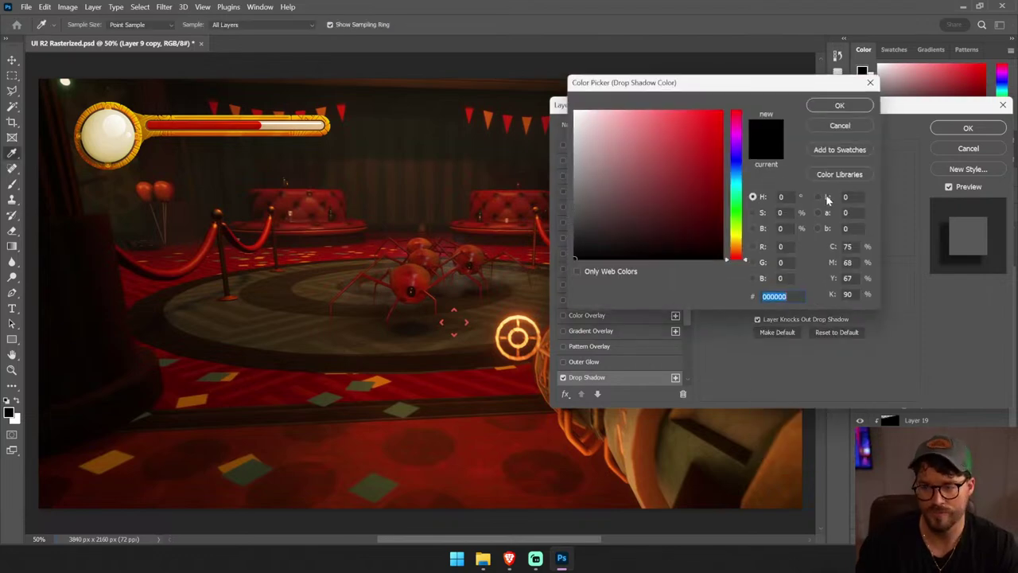
left_click(740, 255)
mouse_move(681, 241)
left_mouse_down()
mouse_move(663, 227)
mouse_move(689, 238)
left_mouse_up()
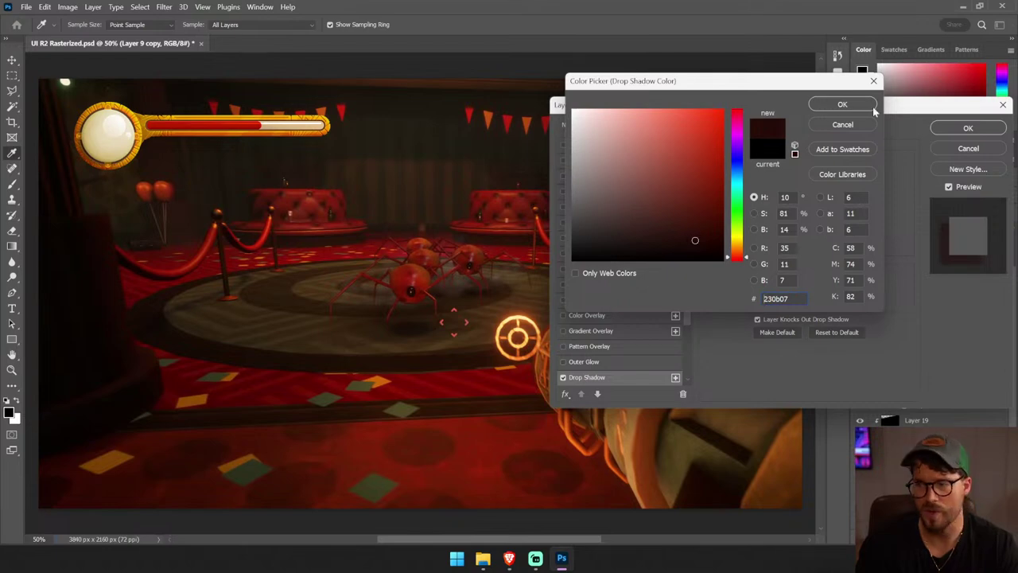
left_click(871, 107)
left_click(958, 131)
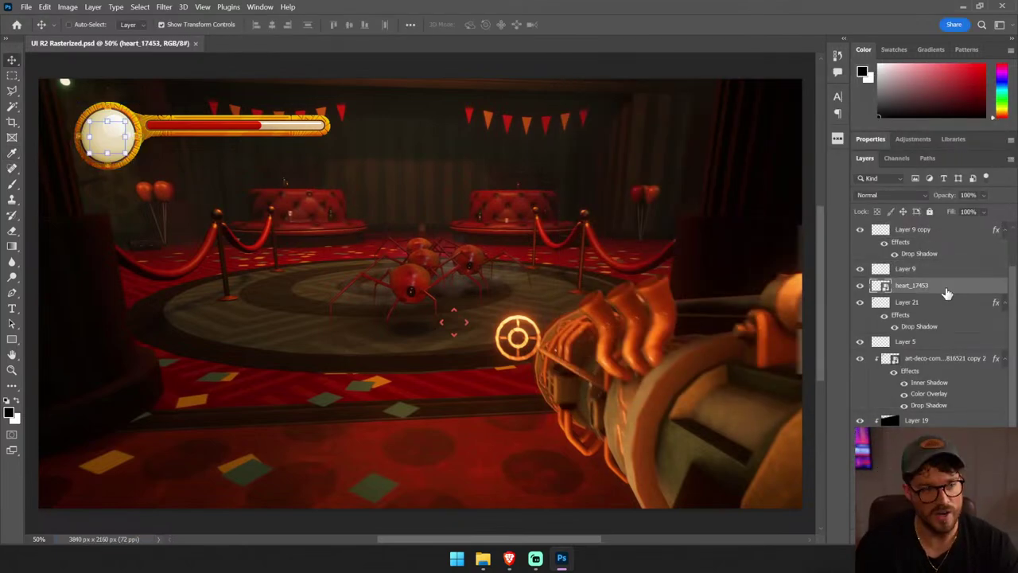
- Move heart_17453 to the top of the layers and give it an Overlay inner shadow of 27 px
left_click_drag(928, 285, 922, 226)
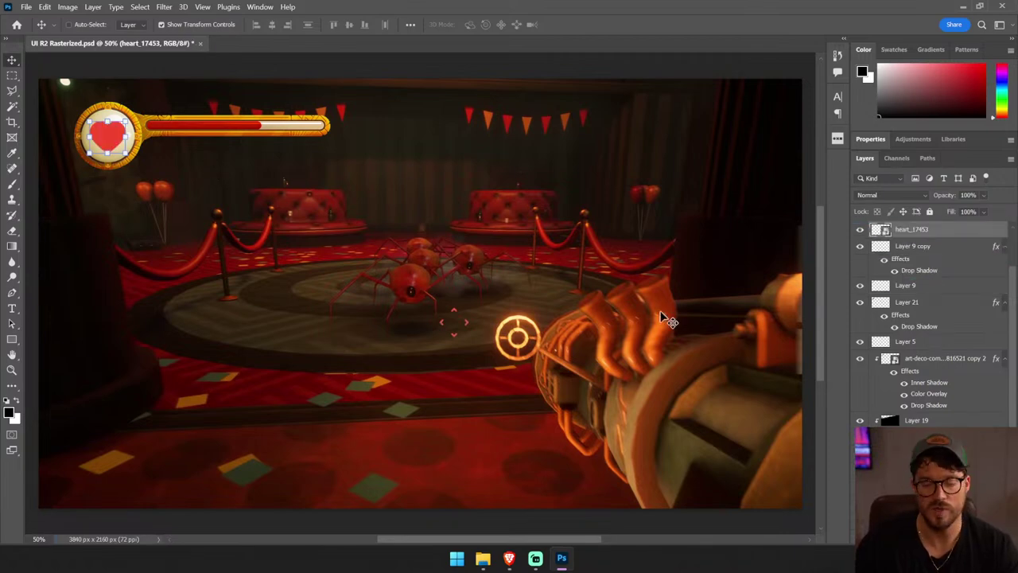
right_click(908, 411)
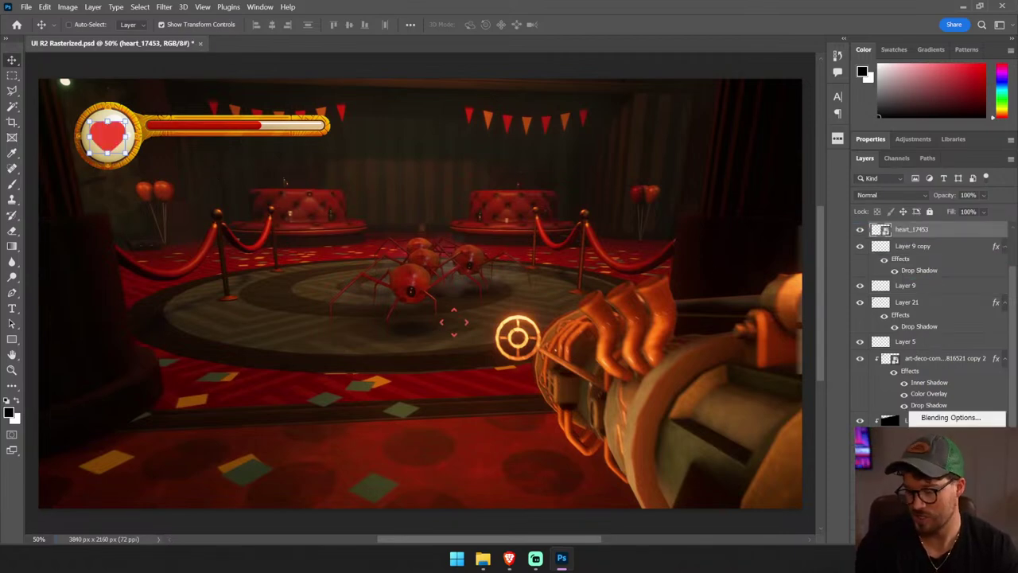
left_click(950, 416)
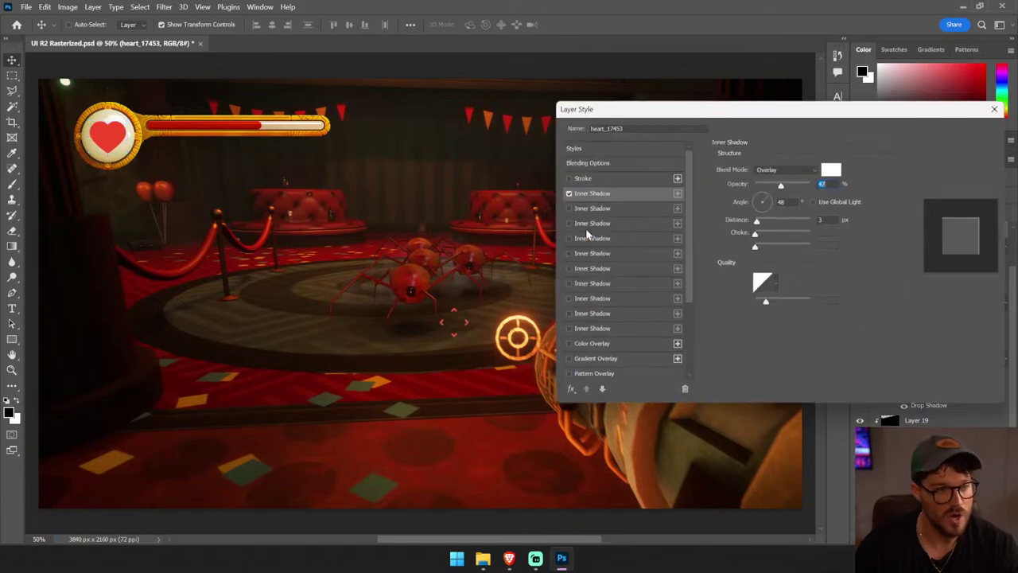
left_click(764, 246)
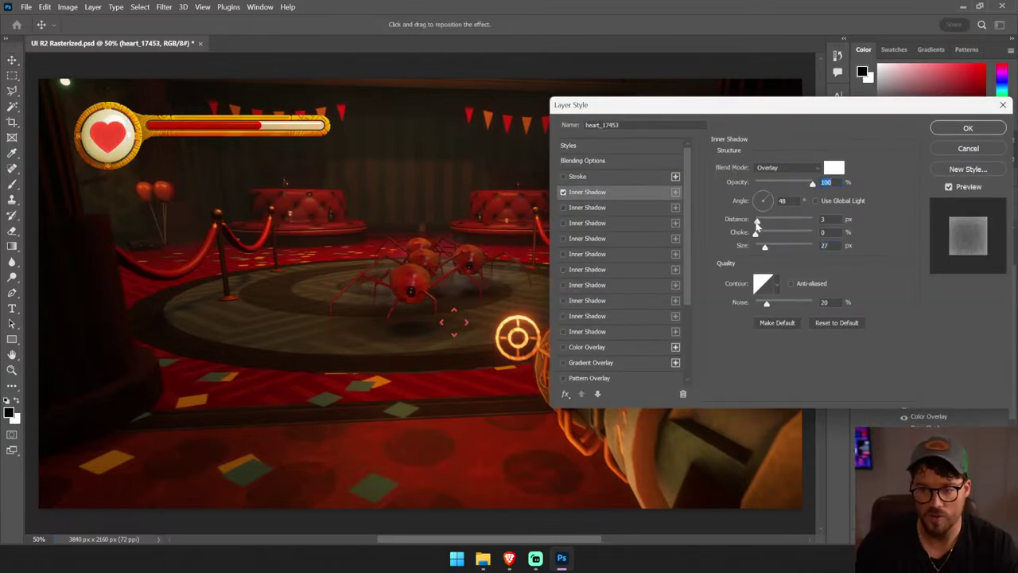
left_click_drag(756, 223, 762, 223)
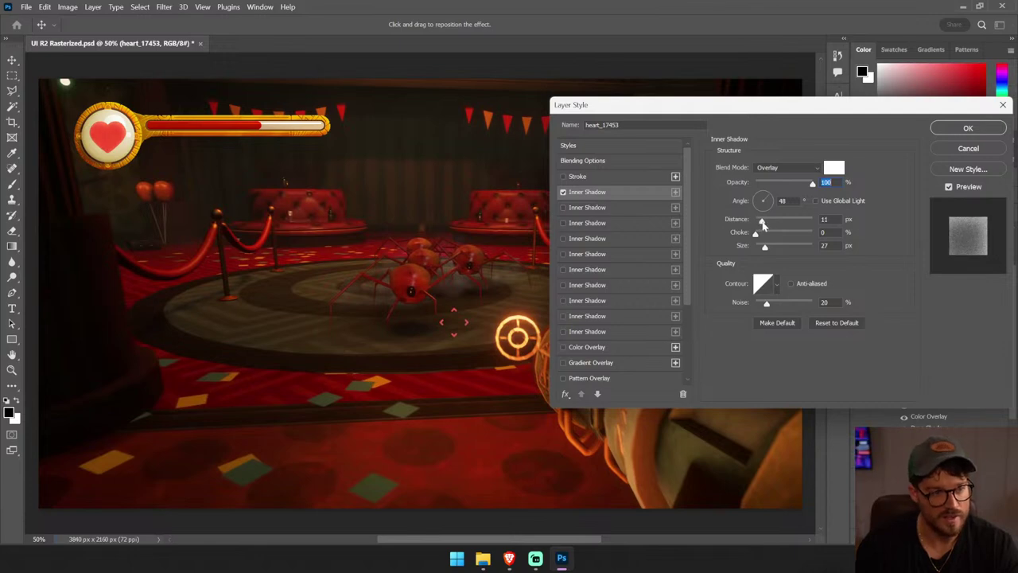
- Add a second inner shadow at 99% opacity and 35 px size
left_click(612, 208)
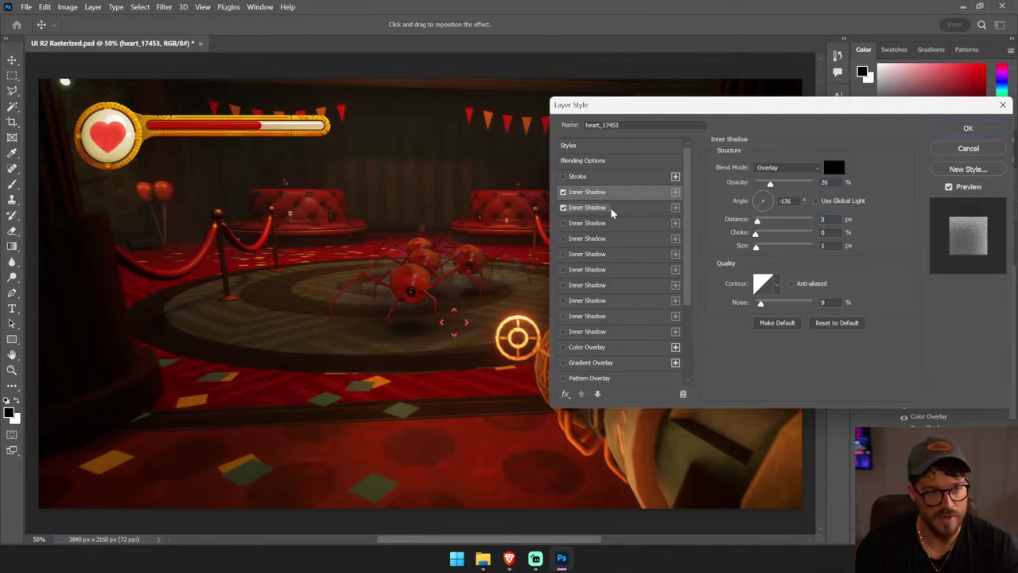
left_click(810, 183)
left_click(768, 247)
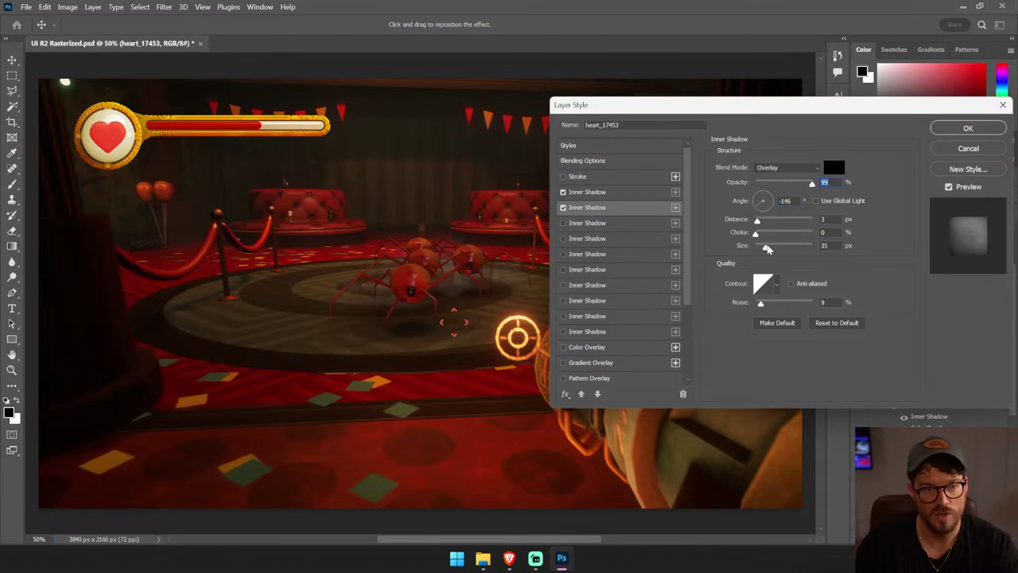
left_click_drag(767, 249, 772, 225)
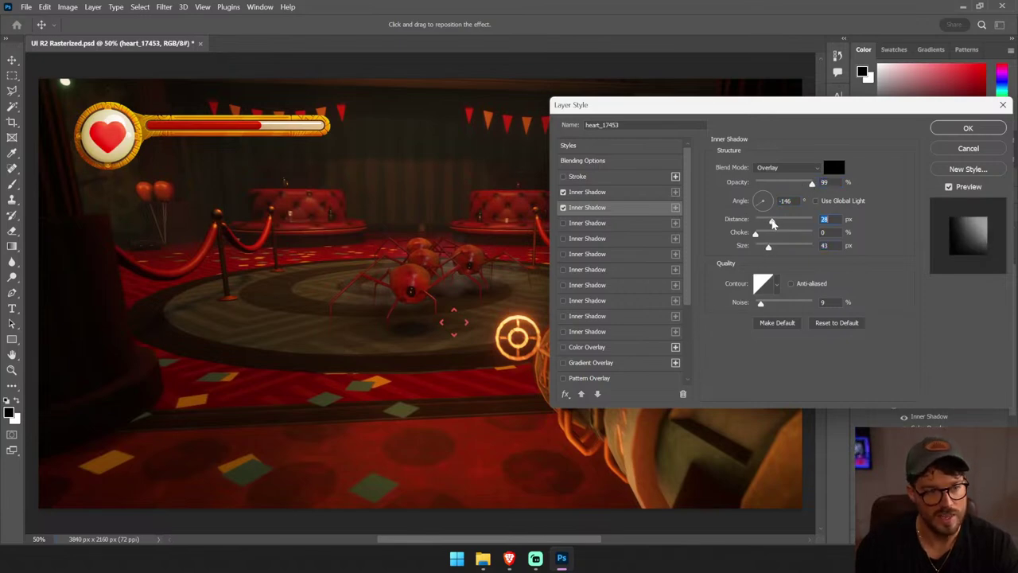
- Add a third, white (#ffffff) inner shadow with a tighter size and offset
left_click(589, 222)
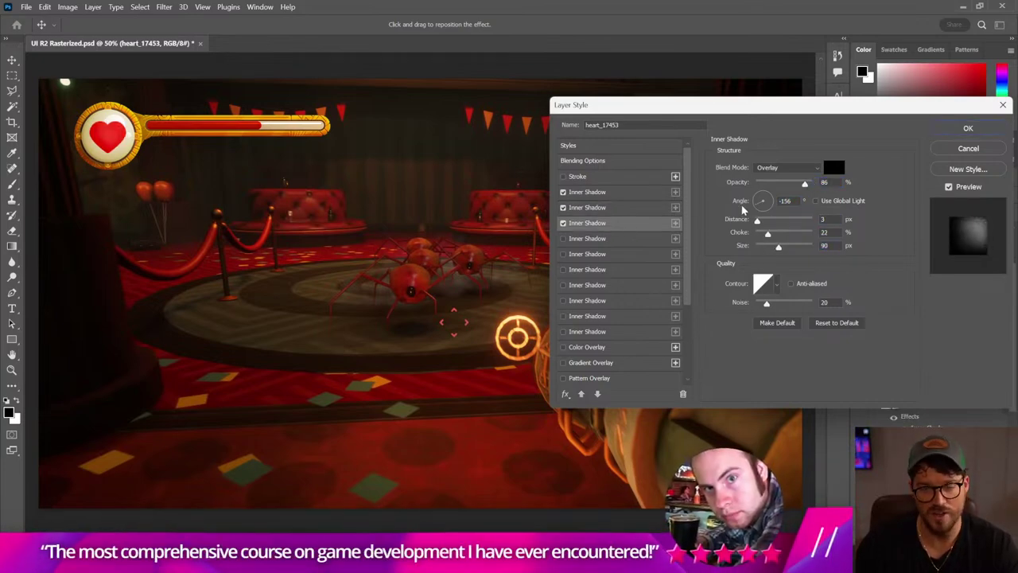
left_click(834, 166)
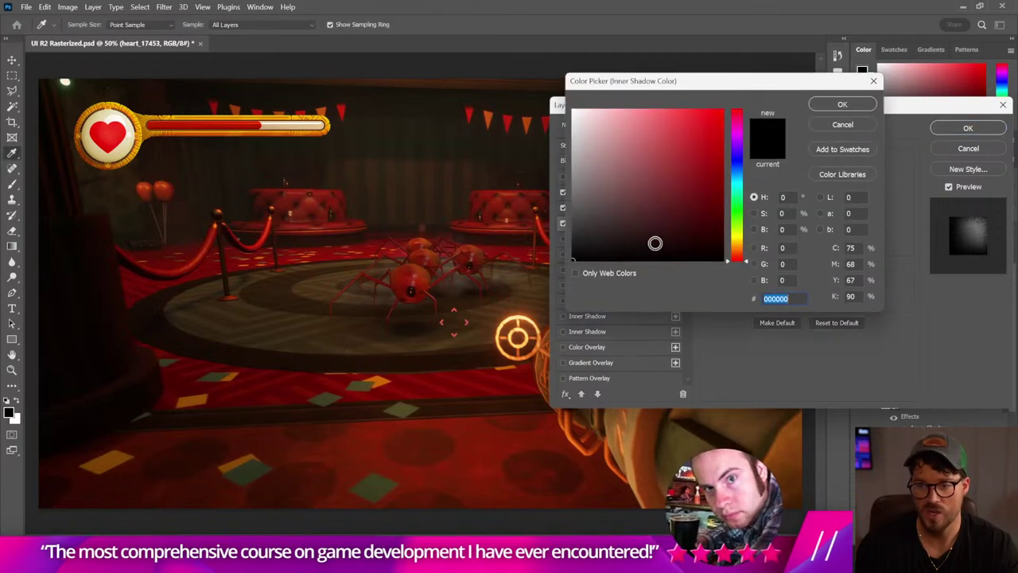
type("ffffff")
left_click(842, 104)
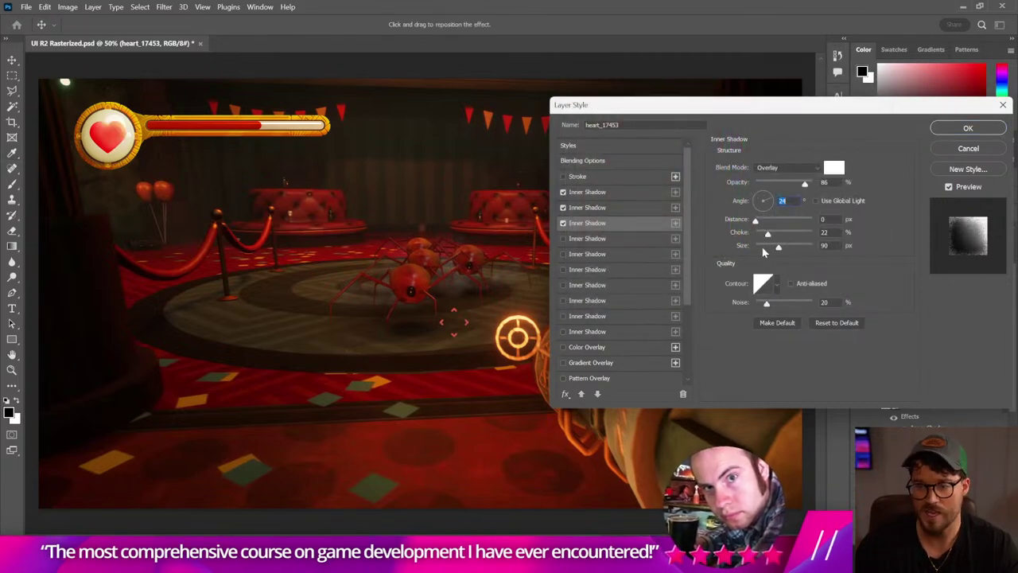
mouse_move(779, 246)
left_mouse_down()
mouse_move(755, 247)
mouse_move(759, 221)
mouse_move(765, 248)
left_mouse_up()
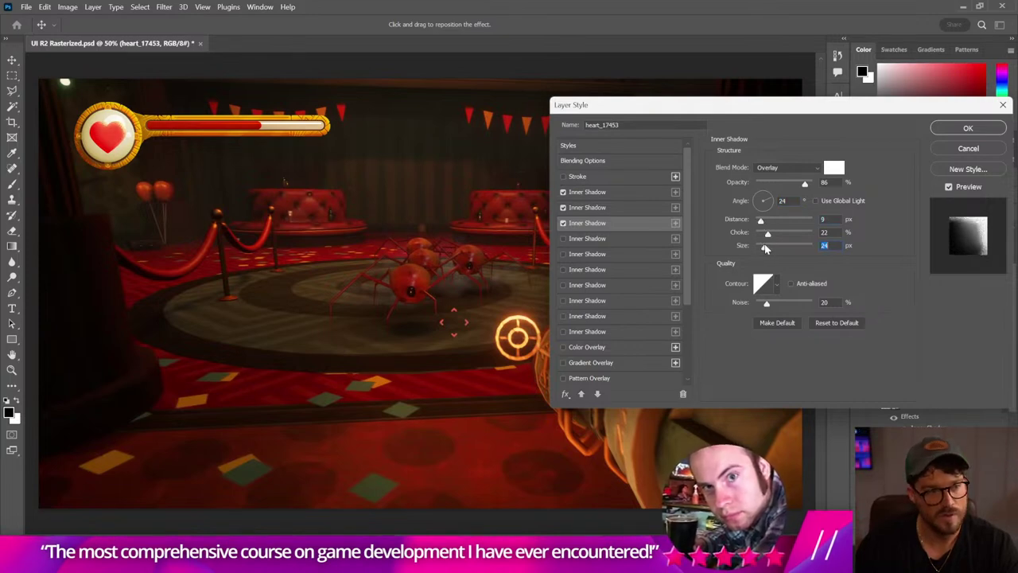
left_click_drag(766, 303, 757, 304)
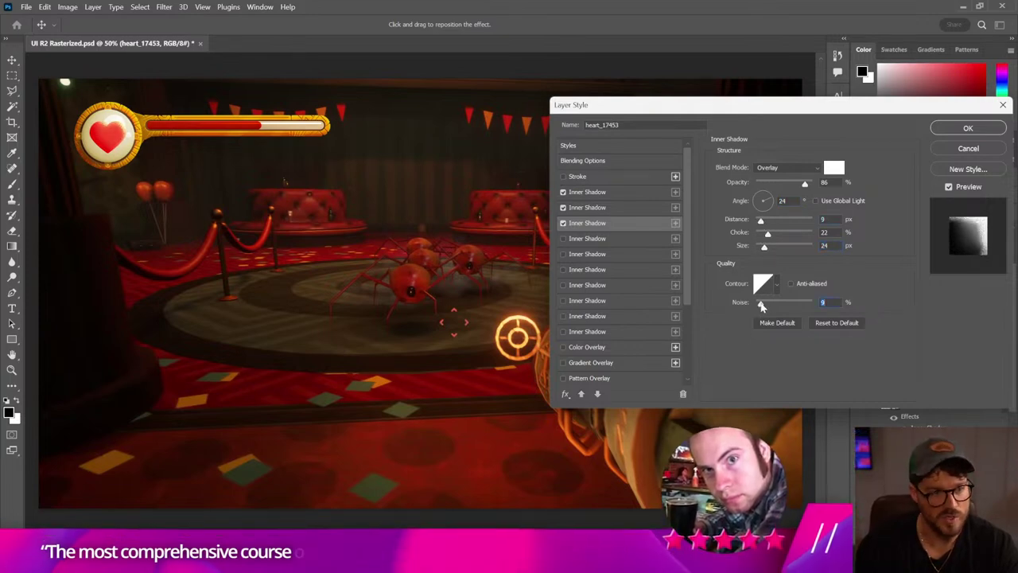
scroll(641, 315, "down", 3)
- Enable an Overlay drop shadow on the heart at 100% opacity, spread 11, size 35
left_click(613, 376)
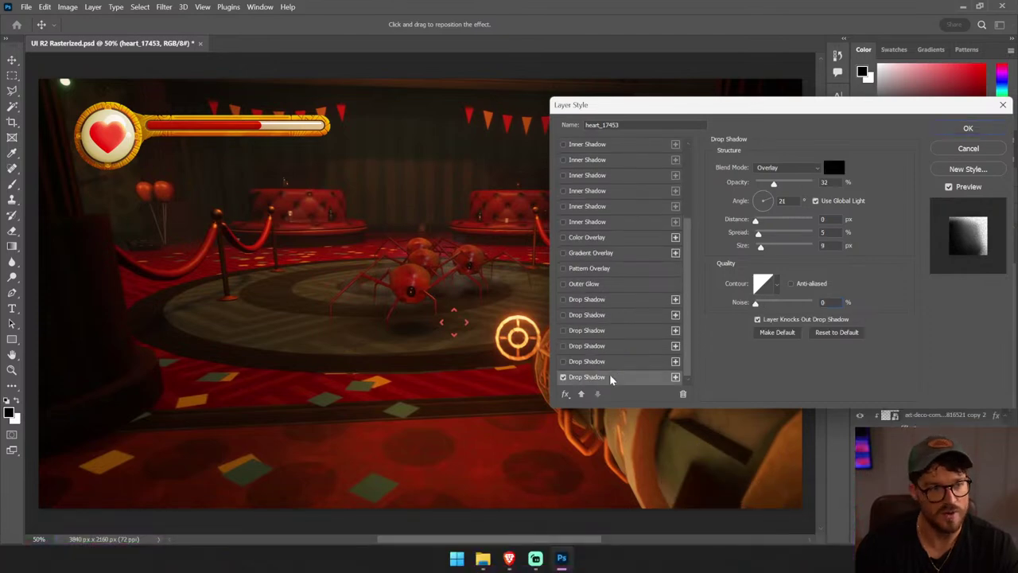
left_click_drag(808, 184, 819, 183)
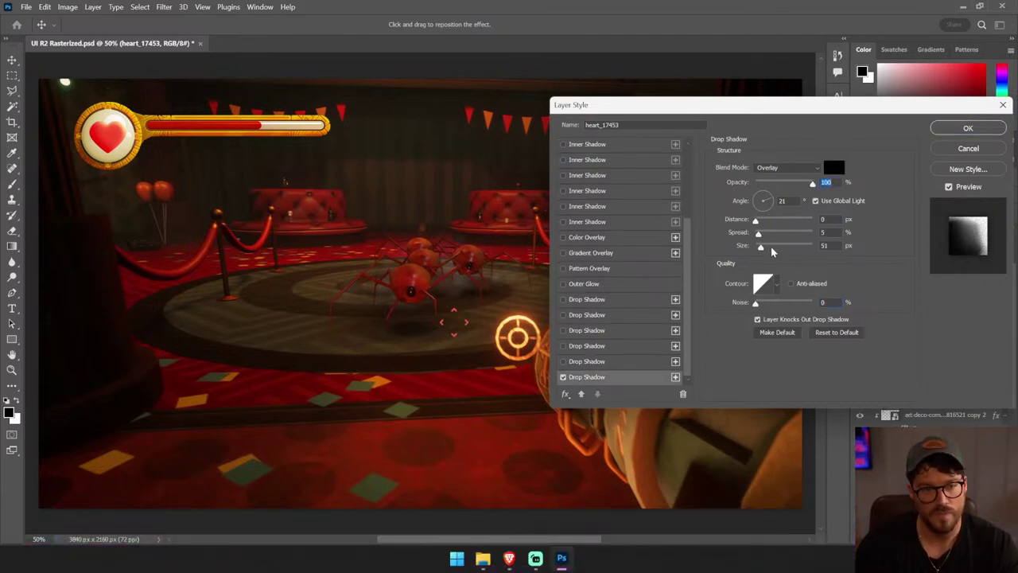
left_click_drag(769, 248, 758, 221)
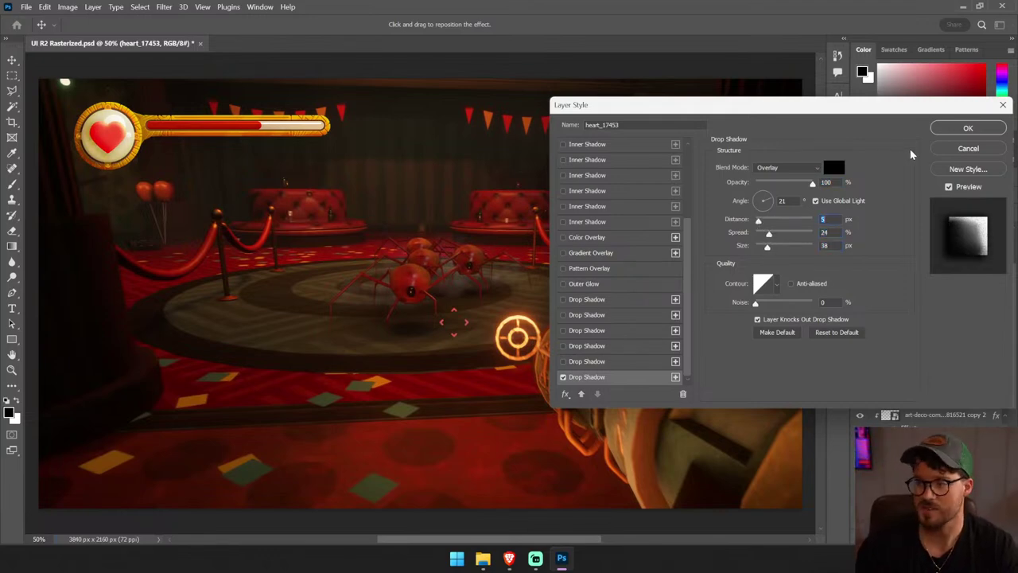
mouse_move(768, 233)
left_mouse_down()
mouse_move(769, 249)
mouse_move(754, 220)
left_mouse_up()
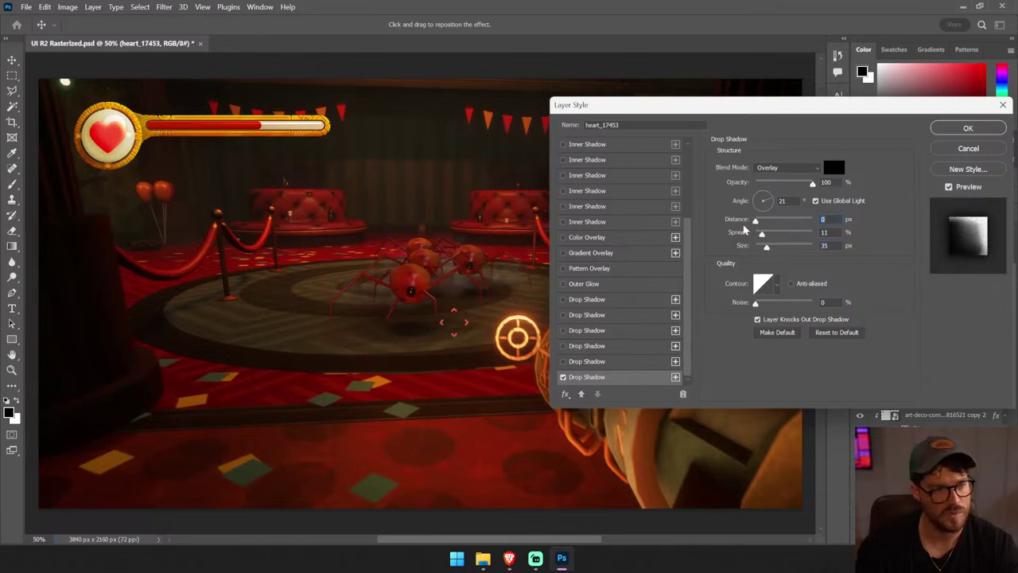
- Add a second drop shadow with size 65 px and distance 11 px, and apply the effects
left_click(675, 377)
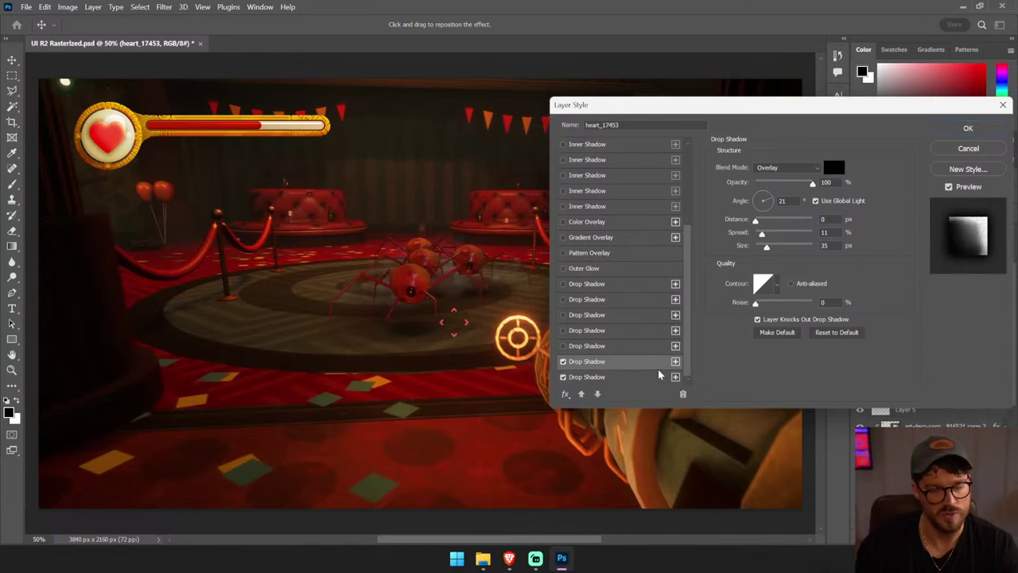
left_click(628, 378)
left_click_drag(779, 249, 775, 248)
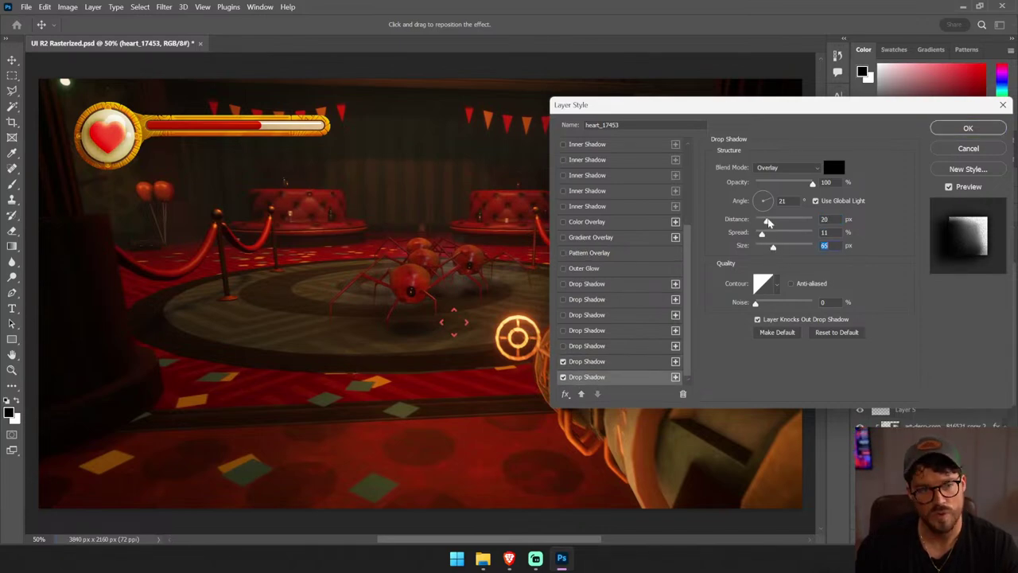
left_click_drag(767, 224, 762, 222)
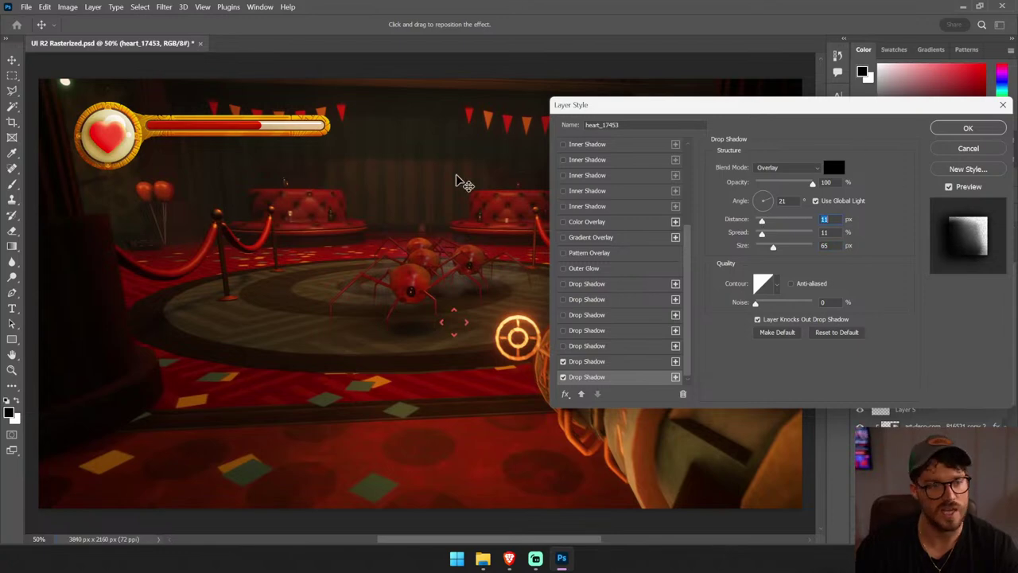
left_click(968, 128)
left_click_drag(204, 170, 69, 96)
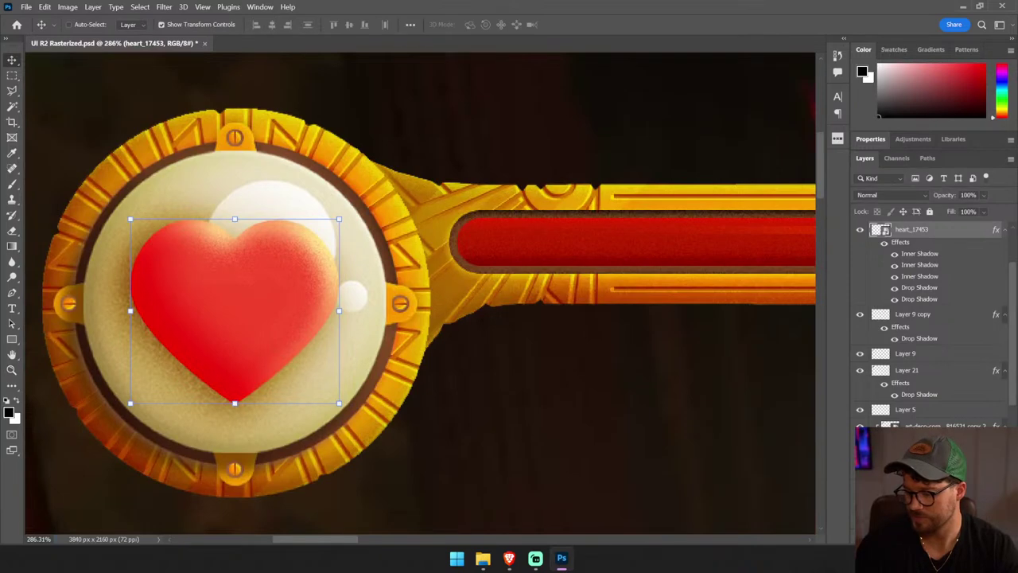
- On a new clipped layer, add a white-to-transparent gradient highlight in a circle on the heart's upper right
key("ctrl+shift+alt+n")
left_click(945, 232, "alt")
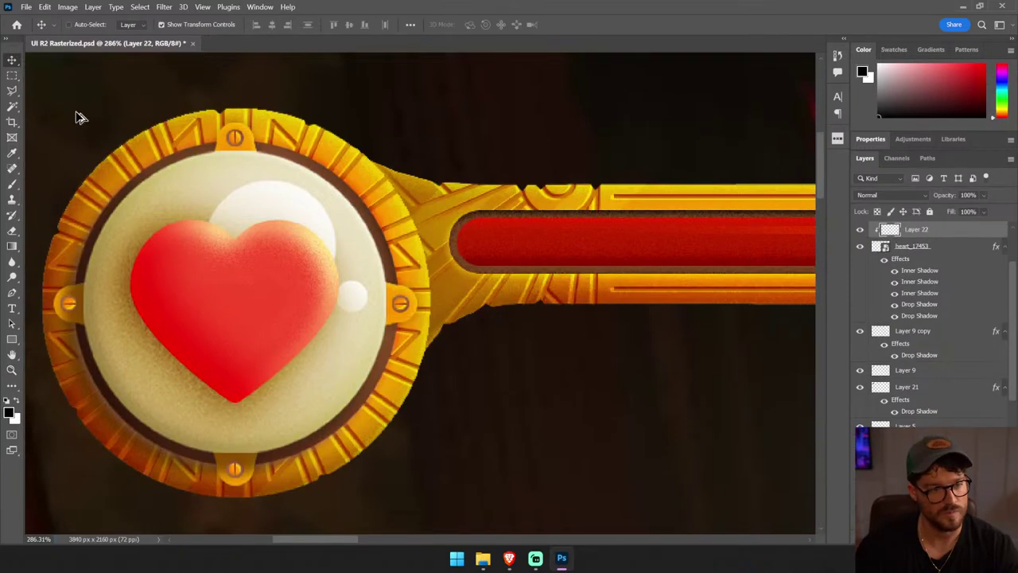
right_click(12, 75)
left_click(68, 84)
left_click_drag(252, 242, 296, 290)
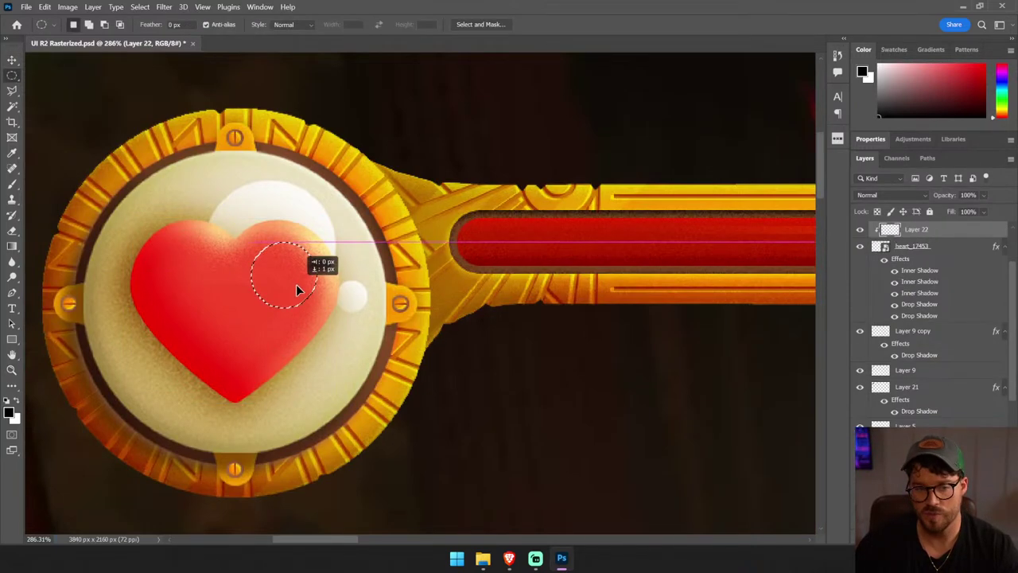
key("x")
key("g")
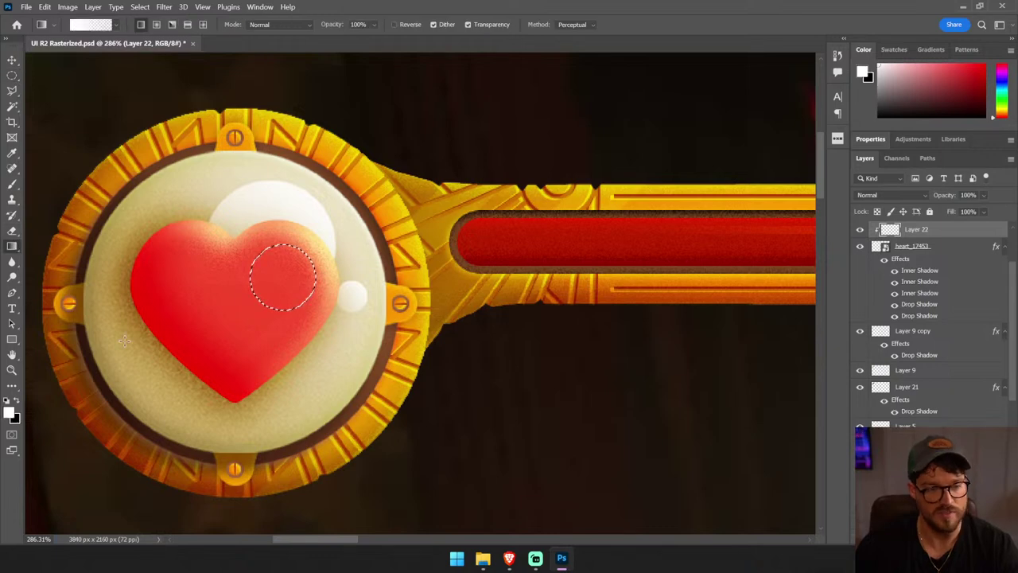
left_click_drag(322, 242, 286, 306)
left_click_drag(282, 250, 279, 324)
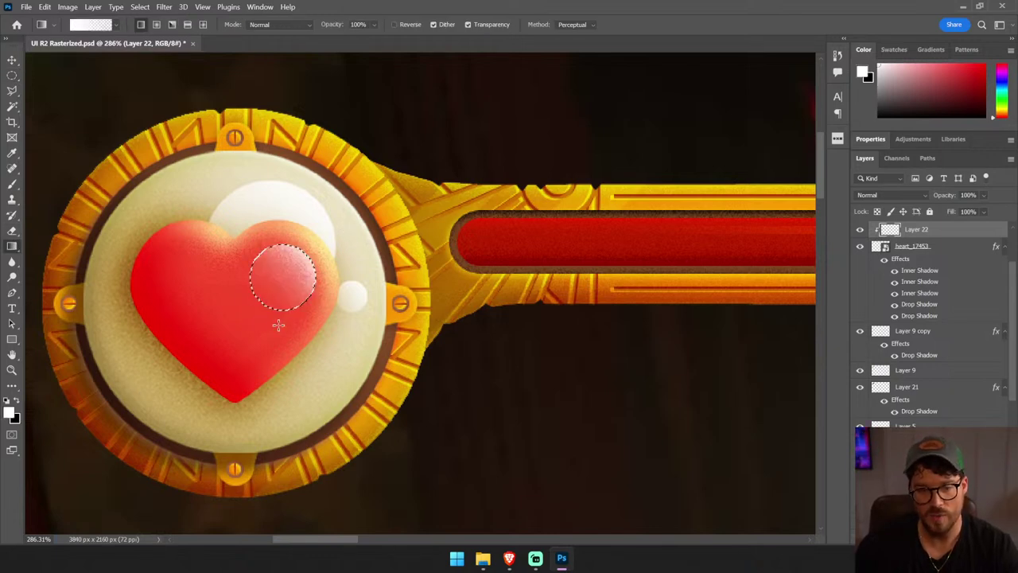
key("ctrl+d")
key("ctrl+0")
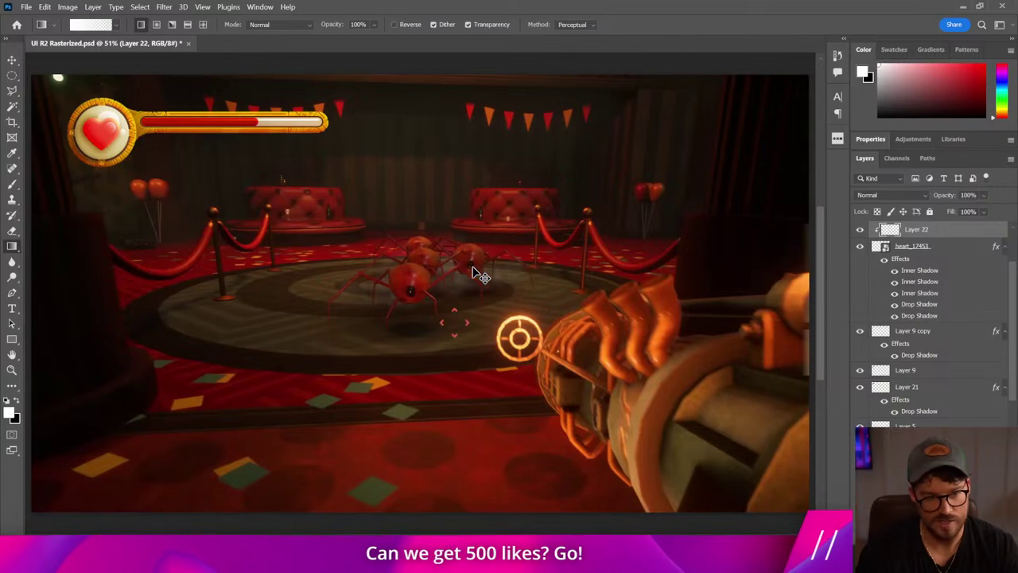
key("v")
- On another clipped layer, shade the heart's bottom with a black gradient at 35% opacity
scroll(292, 322, "up", 5)
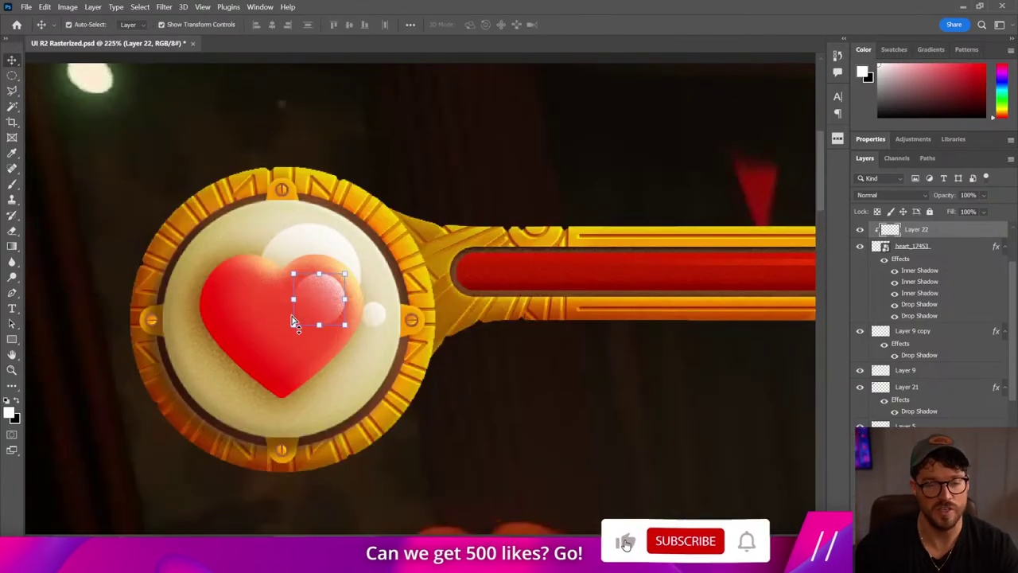
left_click(966, 246)
key("ctrl+shift+alt+n")
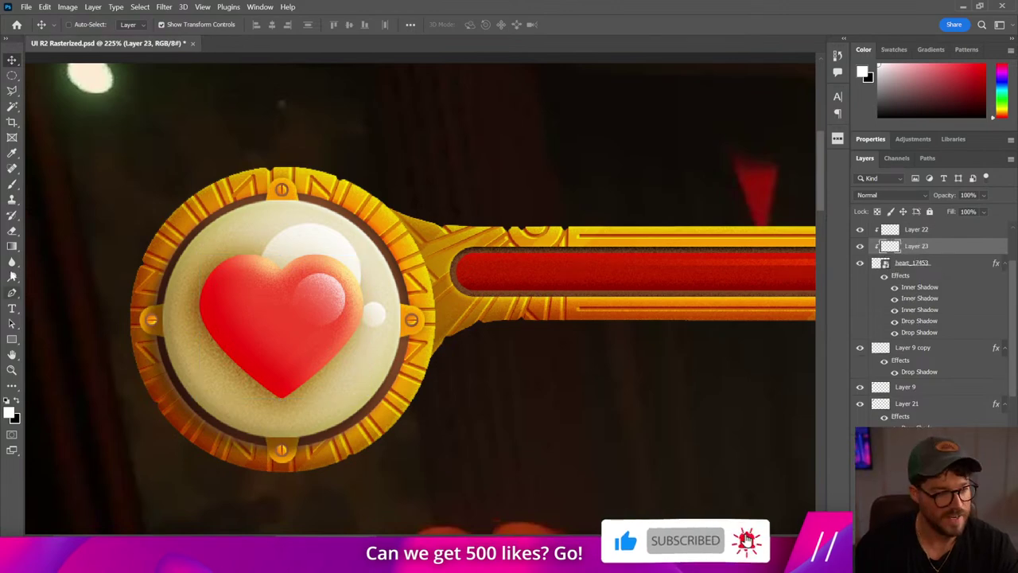
key("g")
key("d")
mouse_move(159, 365)
left_mouse_down()
mouse_move(225, 336)
mouse_move(278, 357)
mouse_move(284, 326)
left_mouse_up()
key("ctrl+z")
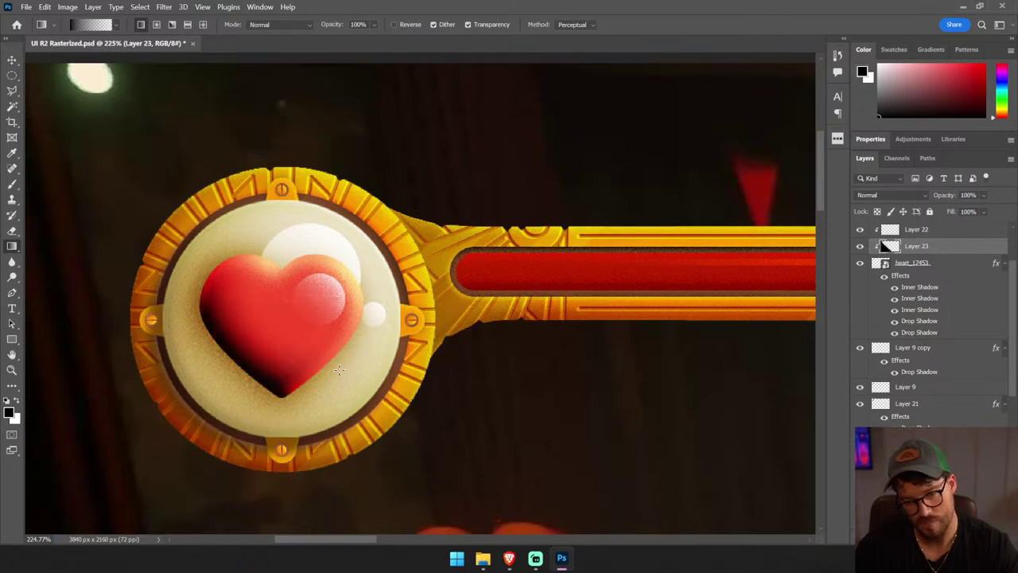
left_click_drag(282, 394, 265, 295)
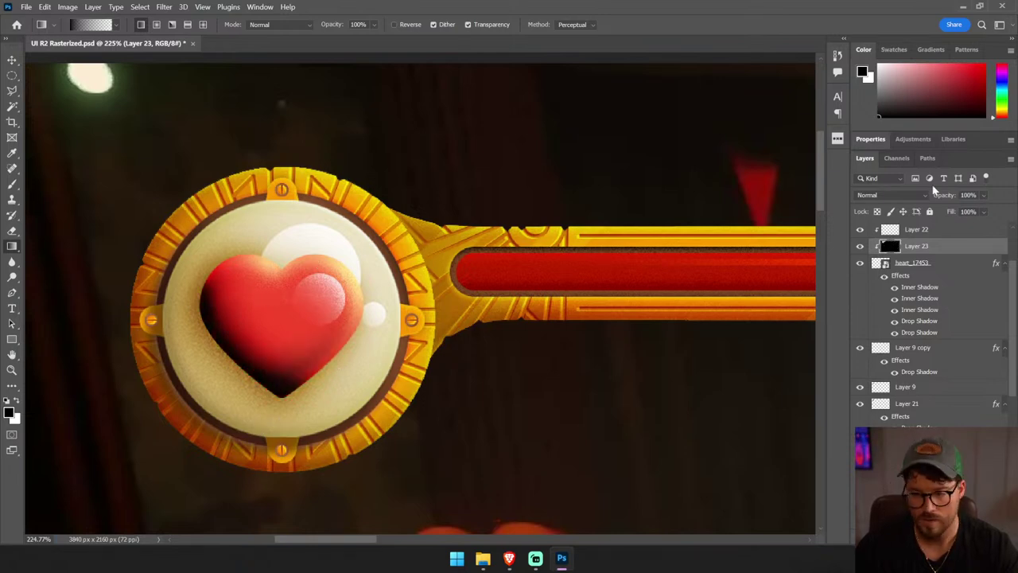
left_click_drag(983, 194, 968, 213)
key("v")
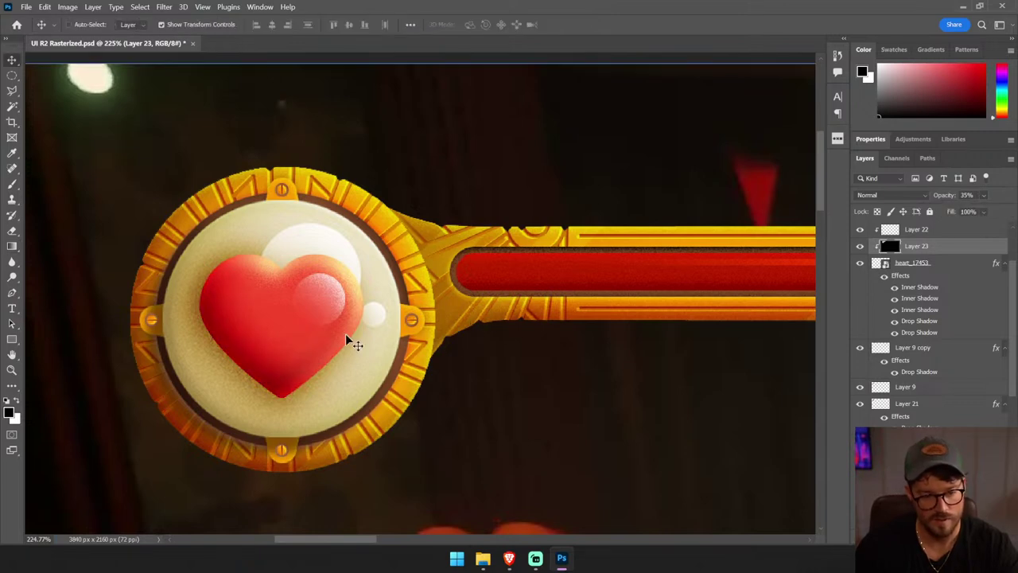
left_click_drag(345, 333, 323, 347)
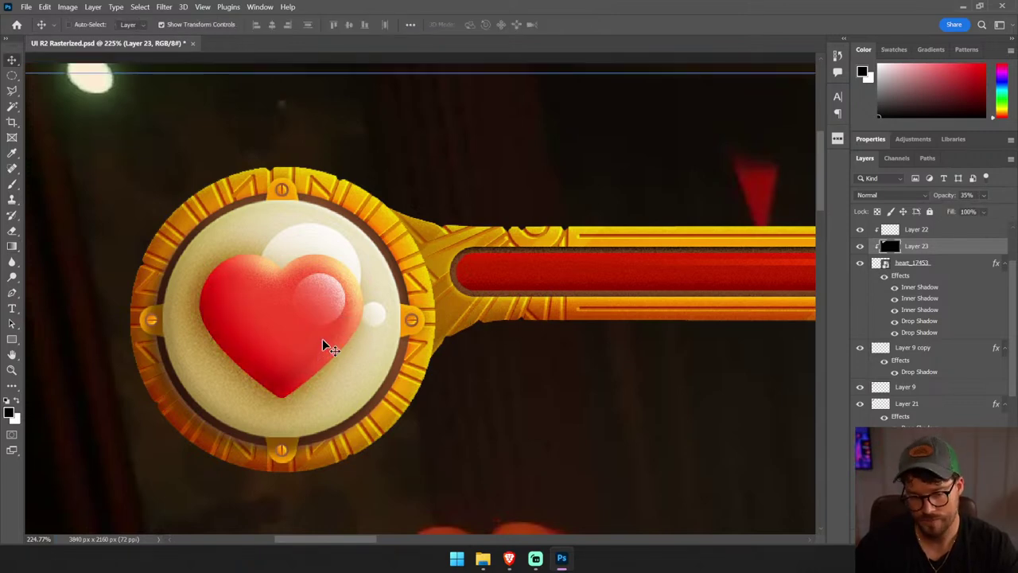
key("ctrl+0")
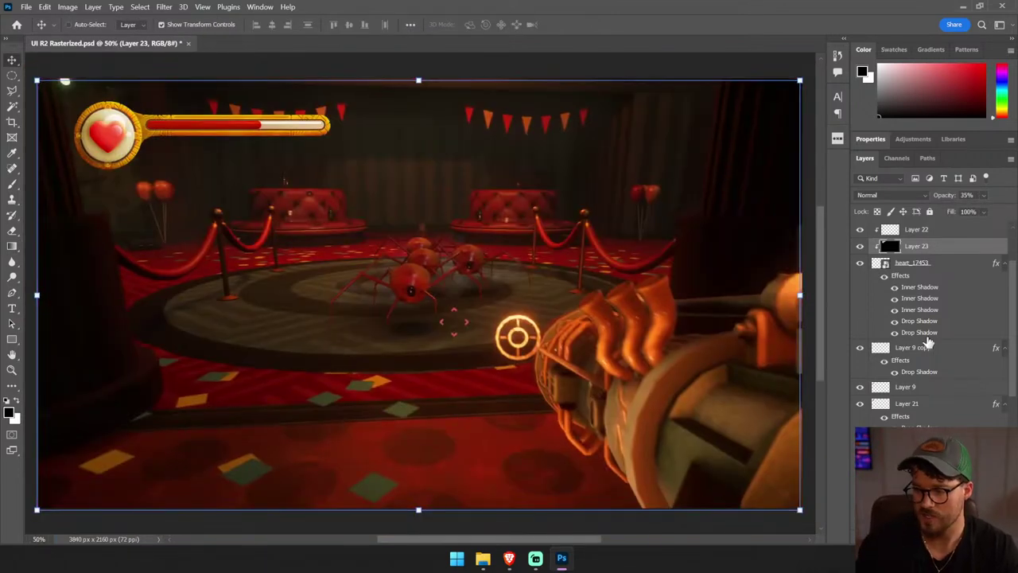
- Lower heart_17453's drop shadow opacity from 20% to 14%, comparing it toggled on and off
double_click(906, 288)
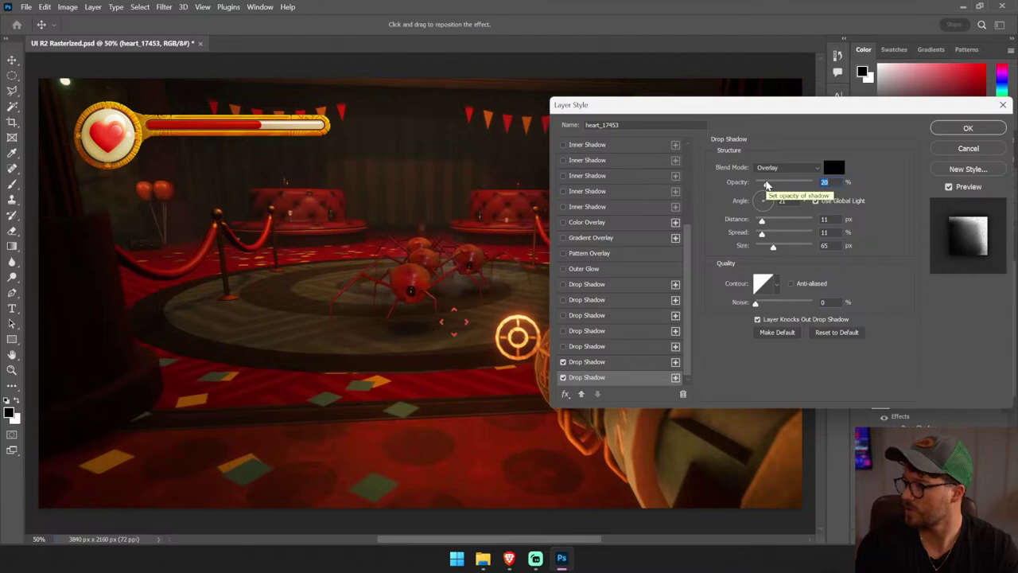
left_click_drag(767, 184, 763, 184)
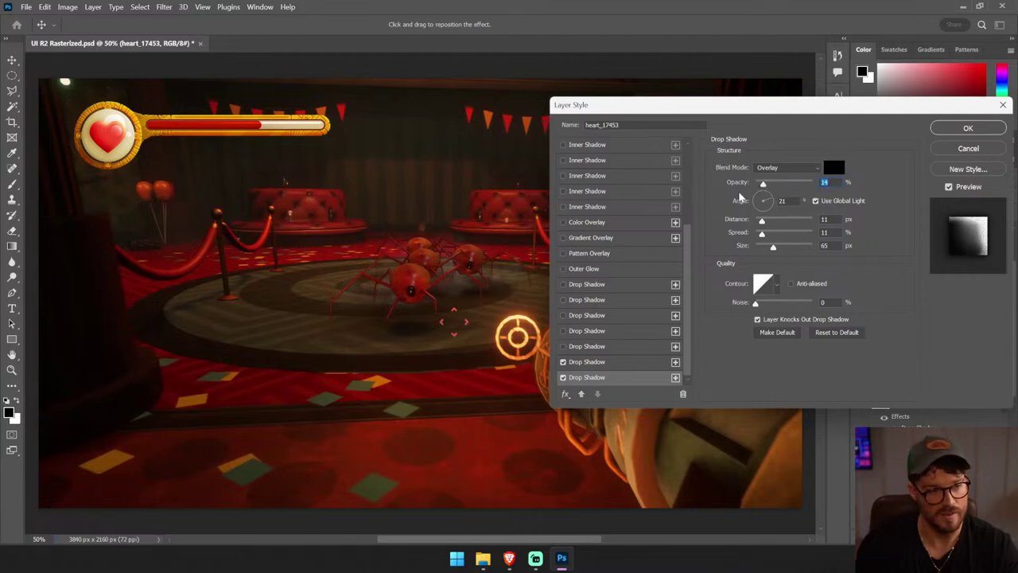
left_click(563, 377)
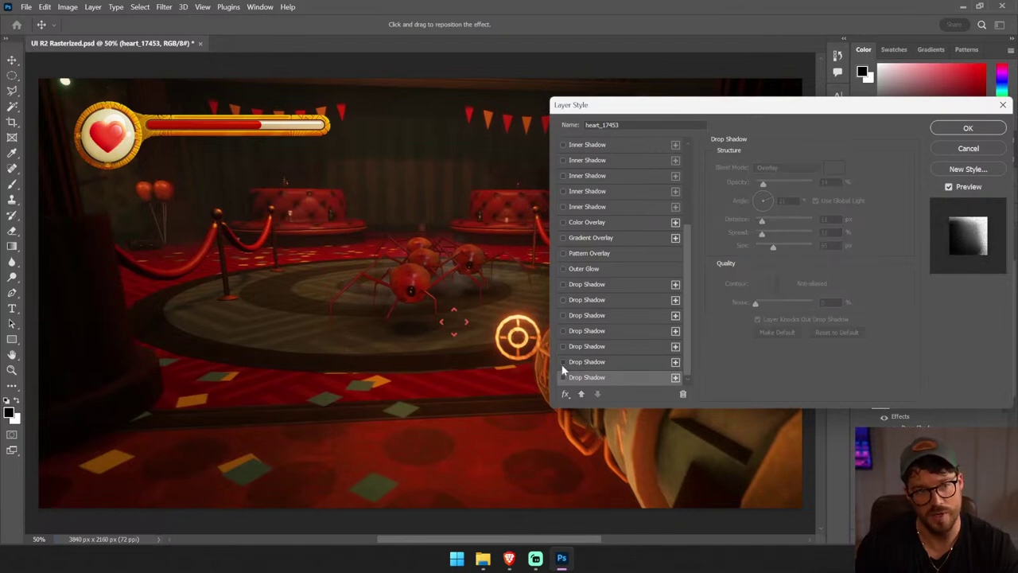
left_click(563, 363)
left_click(563, 377)
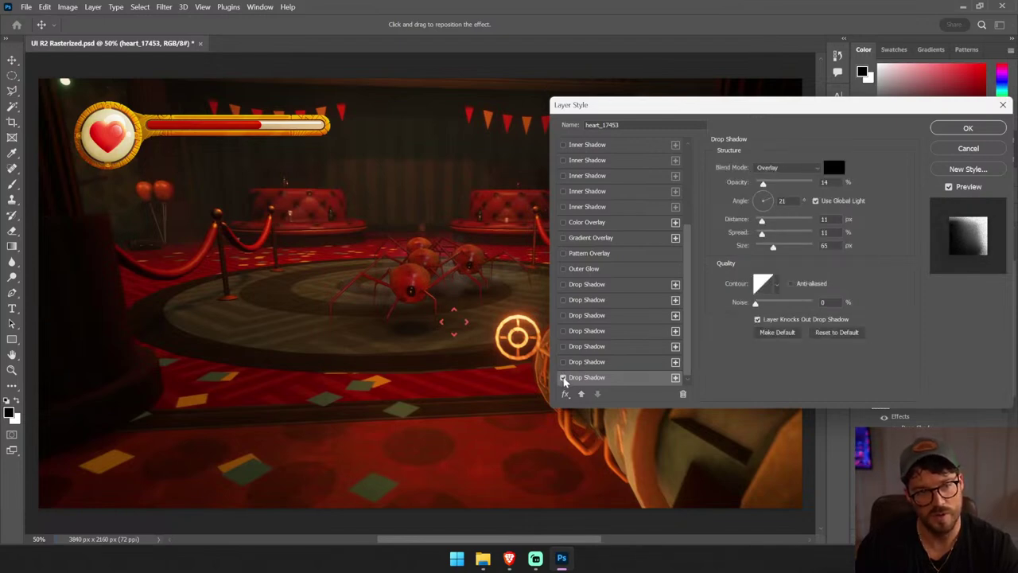
left_click(962, 129)
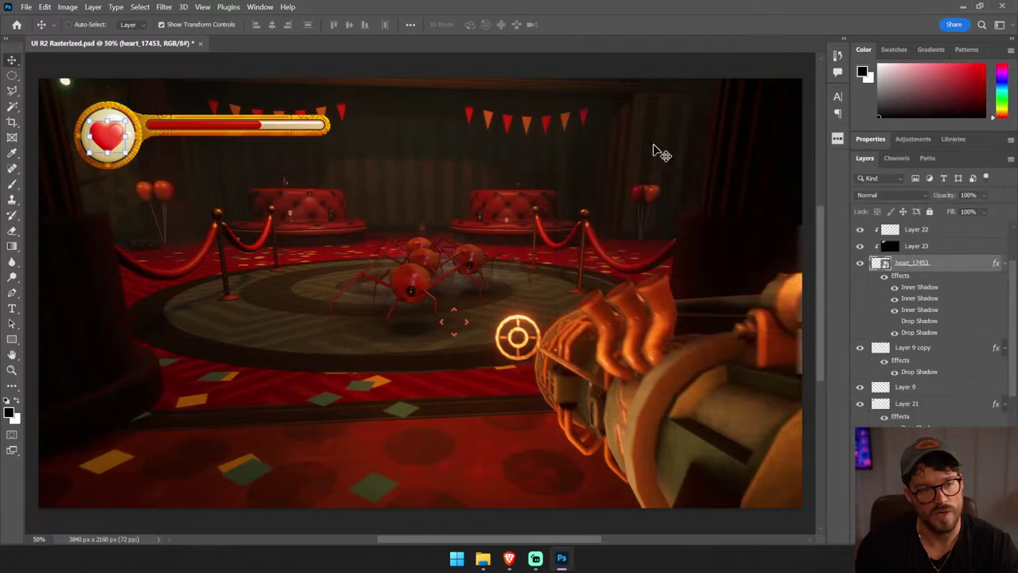
- Zoom in on the orb and add a layer mask to Layer 9 copy
key("z")
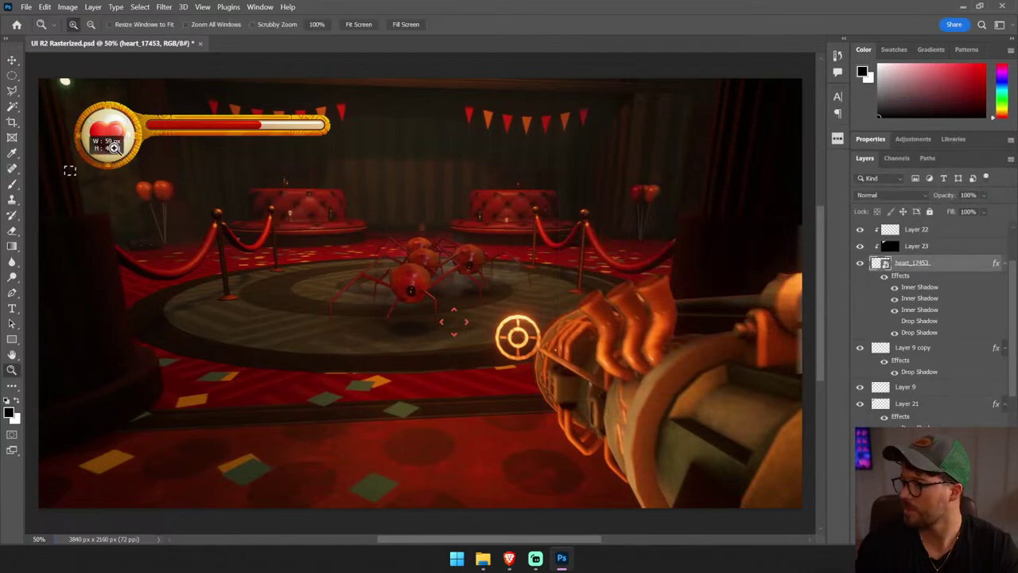
left_click_drag(67, 176, 334, 97)
left_click_drag(254, 123, 48, 151)
key("v")
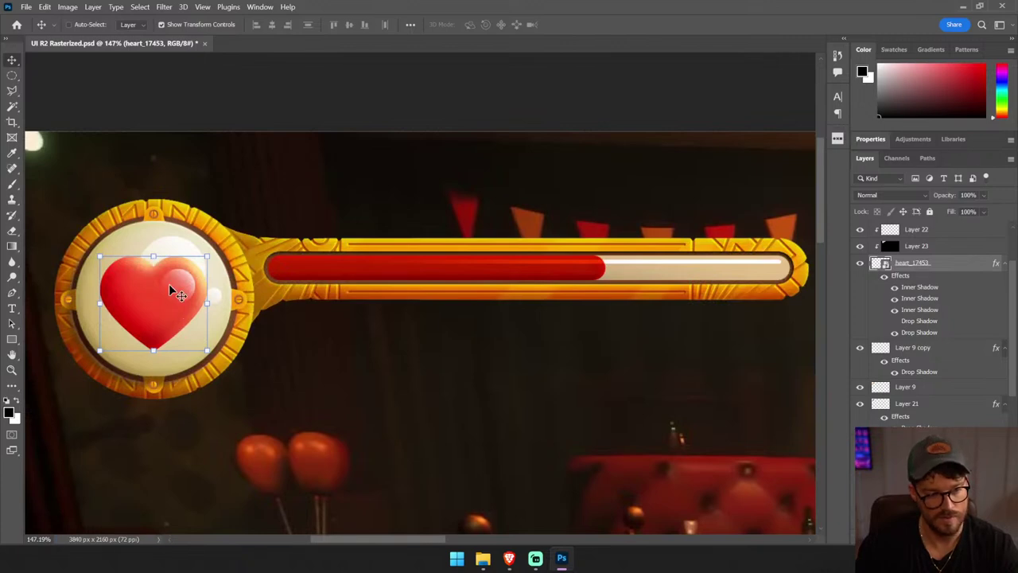
left_click(193, 334, "ctrl")
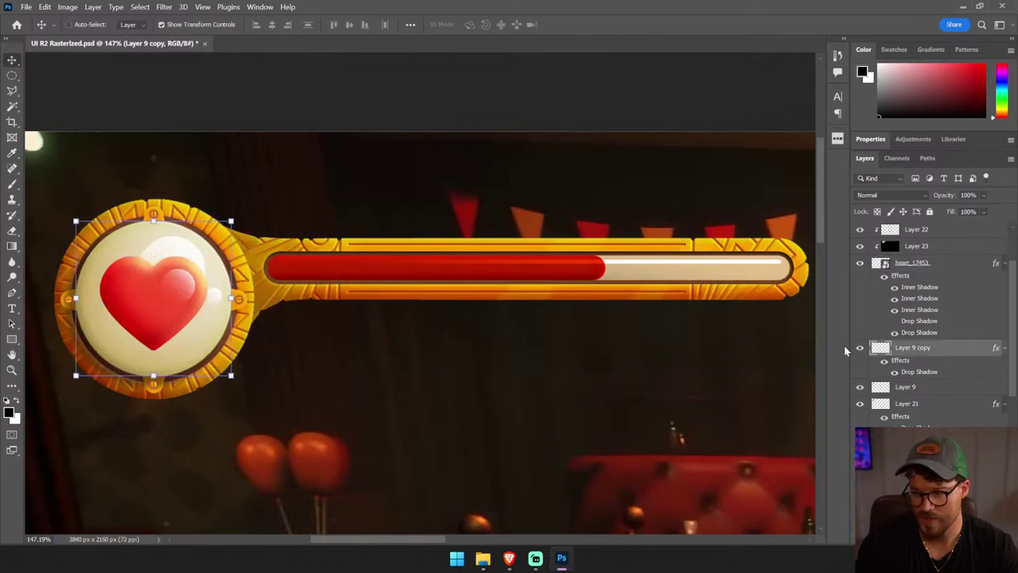
right_click(935, 362)
left_click(970, 355)
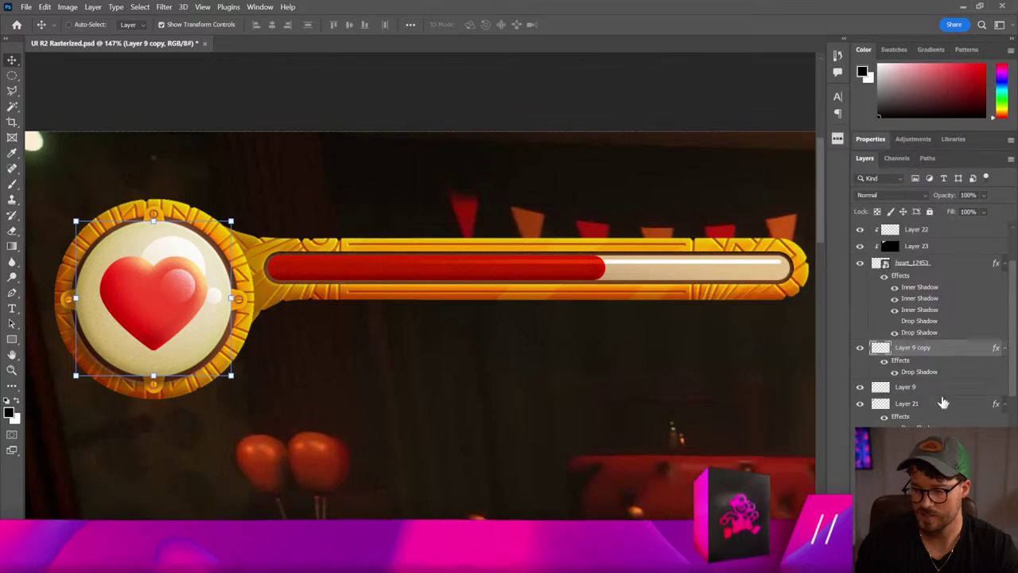
left_click(923, 557)
- Draw black mask gradients across the cream circle's bottom and upper rim
key("g")
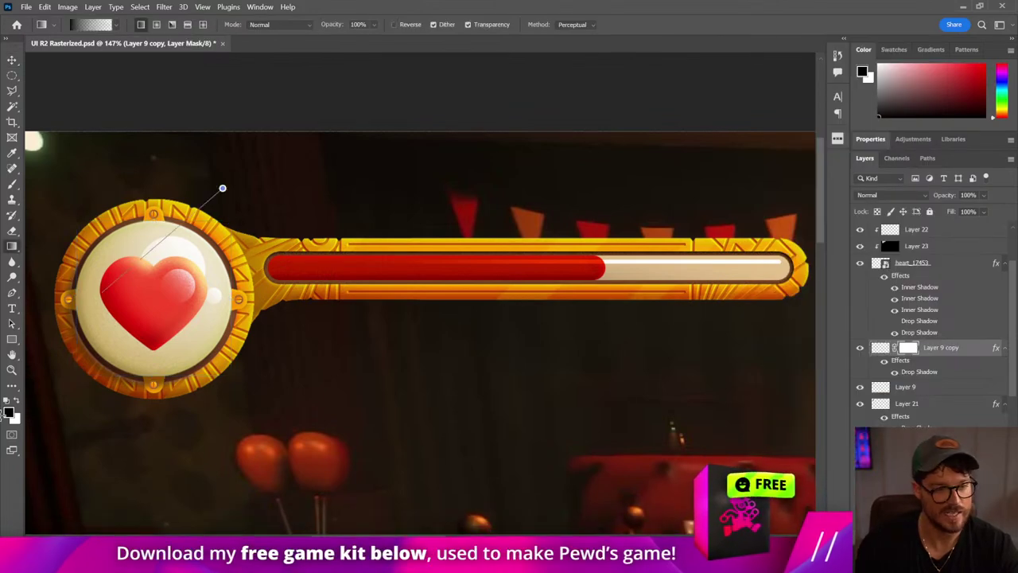
mouse_move(220, 188)
left_mouse_down()
mouse_move(175, 310)
mouse_move(234, 212)
mouse_move(166, 330)
left_mouse_up()
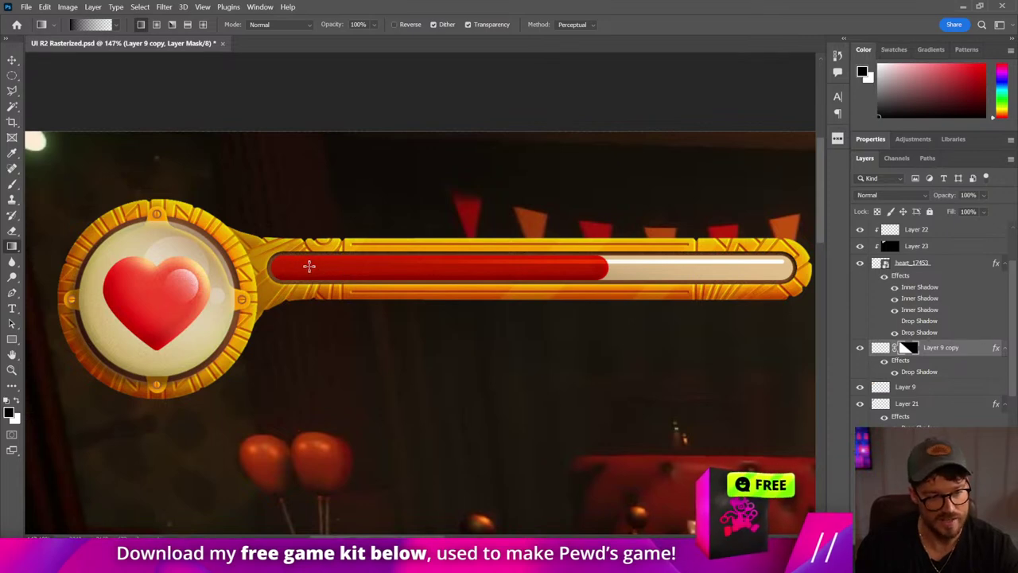
mouse_move(125, 386)
left_mouse_down()
mouse_move(152, 308)
mouse_move(202, 338)
mouse_move(242, 295)
left_mouse_up()
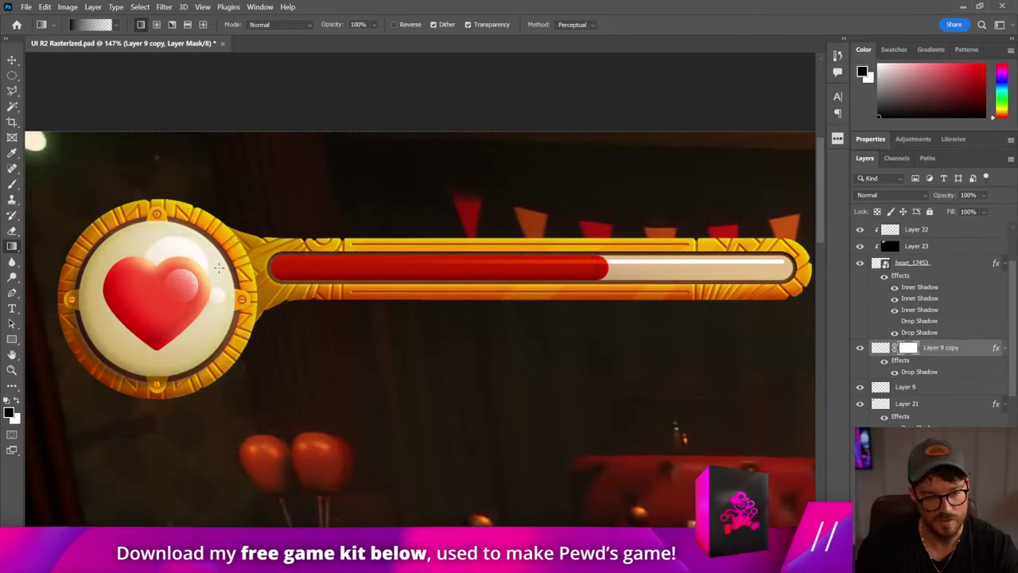
left_click_drag(160, 390, 165, 338)
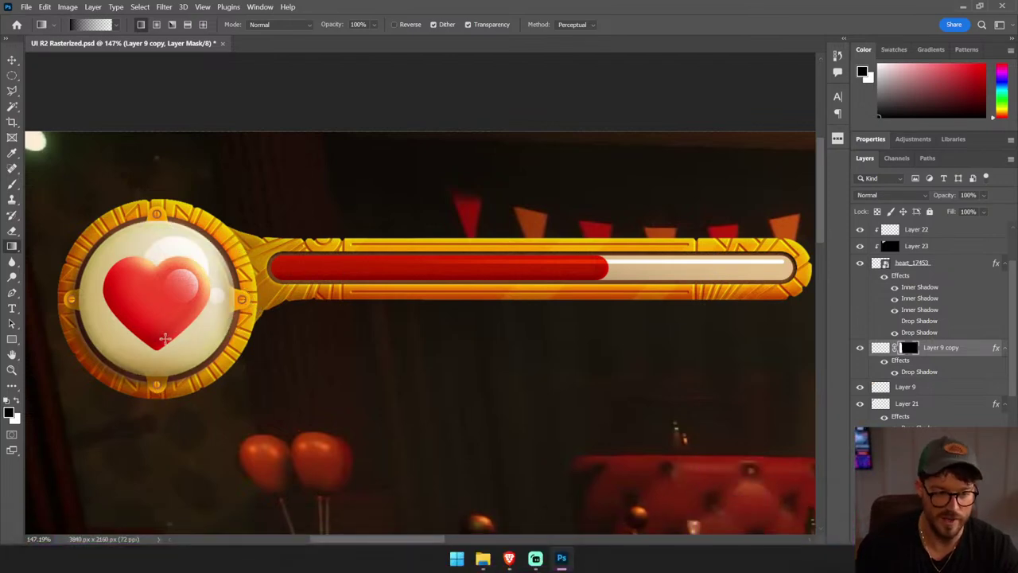
scroll(115, 255, "left", 2)
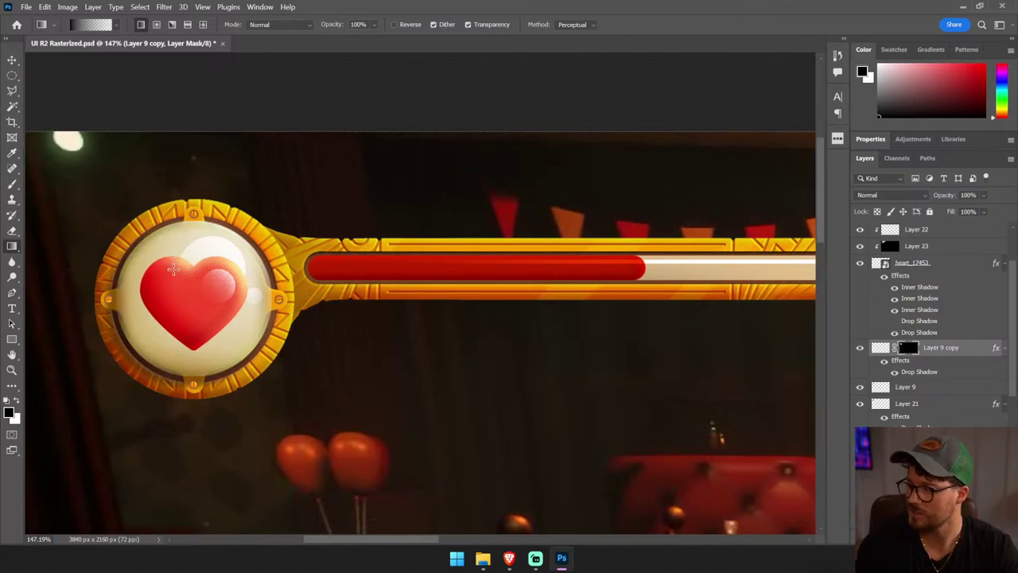
left_click_drag(166, 319, 165, 318)
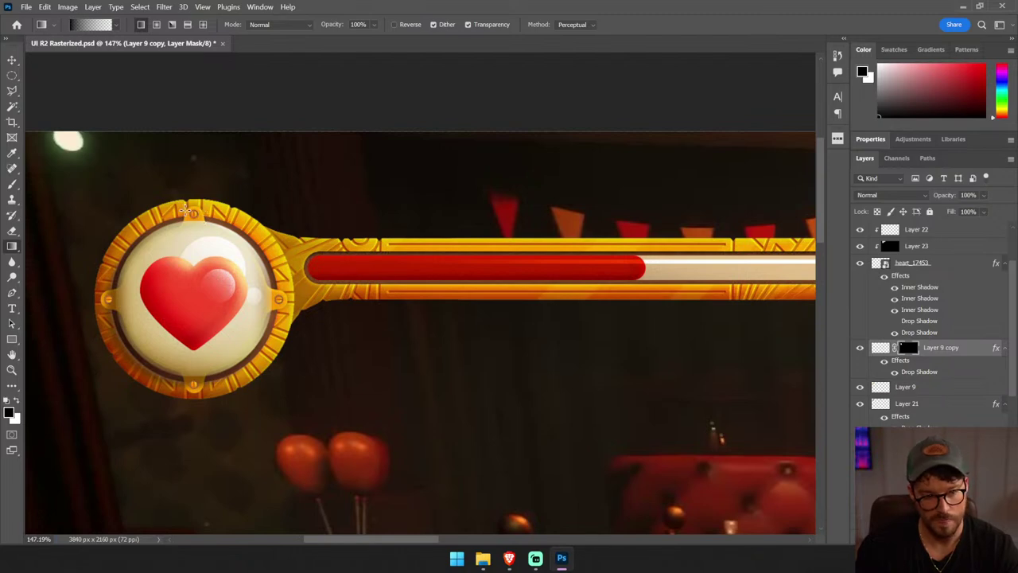
left_click_drag(203, 206, 215, 261)
key("v")
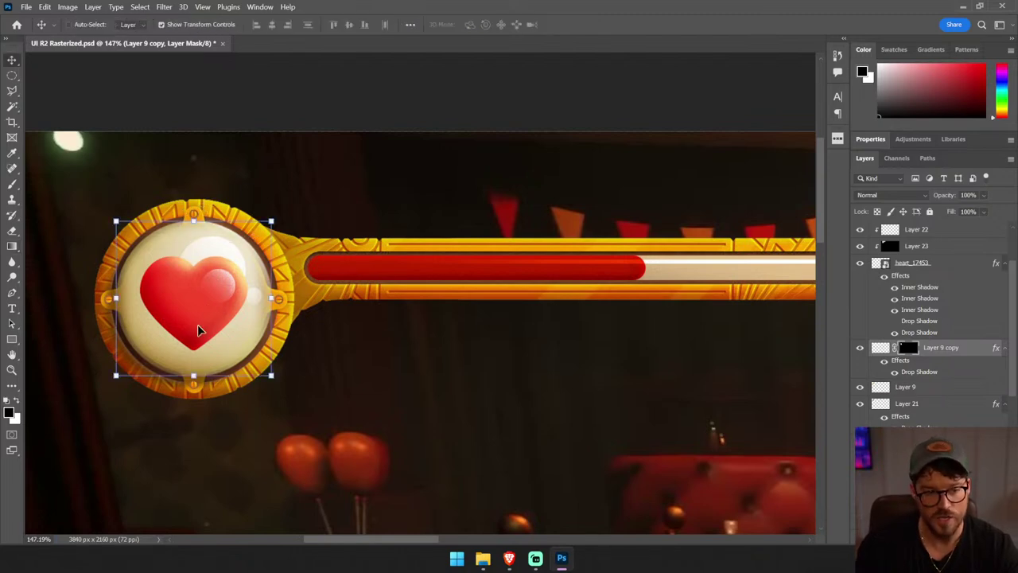
left_click(652, 275, "ctrl")
left_click(923, 265)
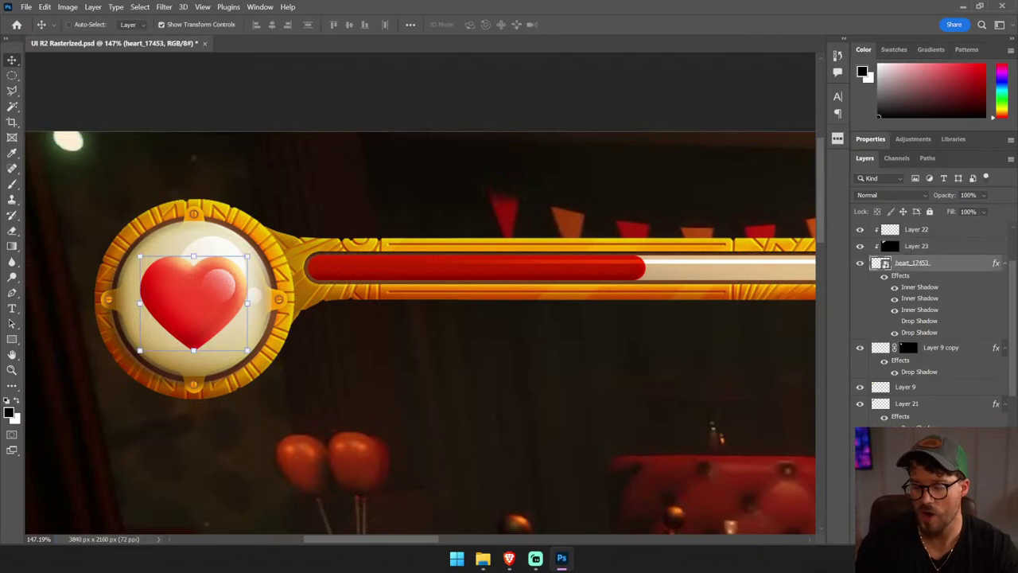
- Add a layer mask to heart_17453 with a diagonal gradient fading it toward the upper right
left_click(899, 531)
key("g")
left_click_drag(204, 239, 180, 312)
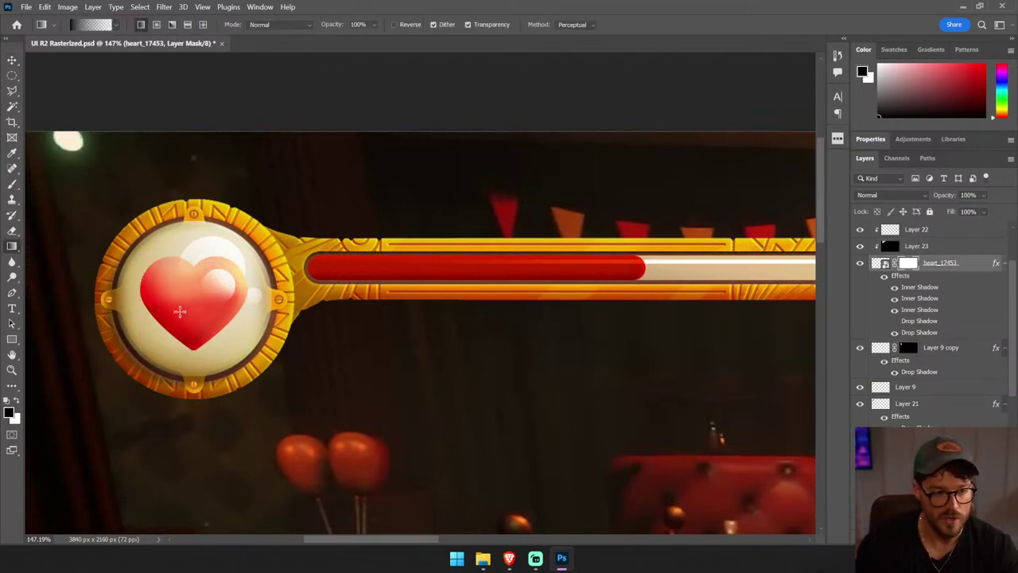
left_click_drag(241, 252, 172, 301)
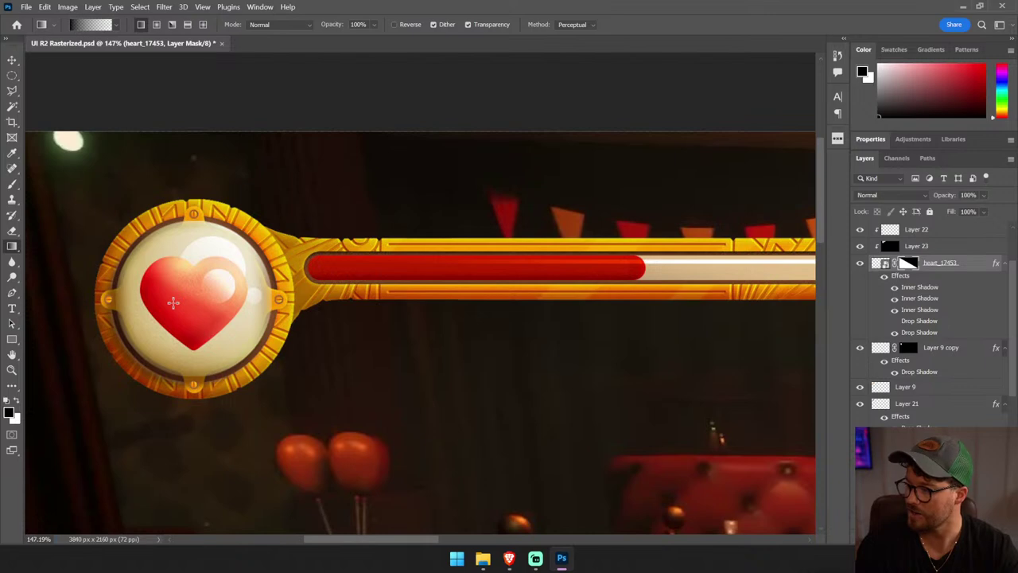
left_click_drag(117, 267, 227, 296)
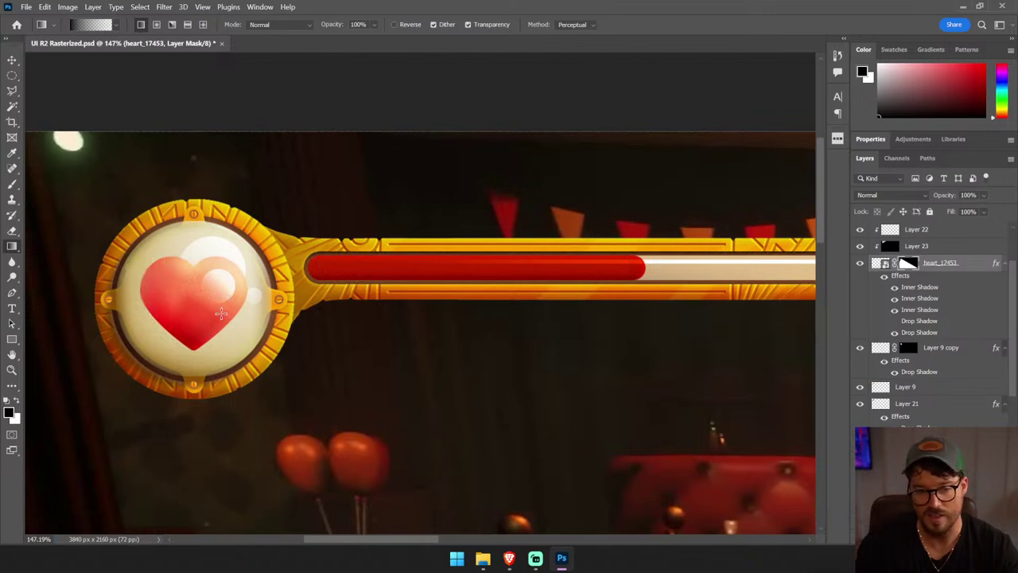
key("ctrl+0")
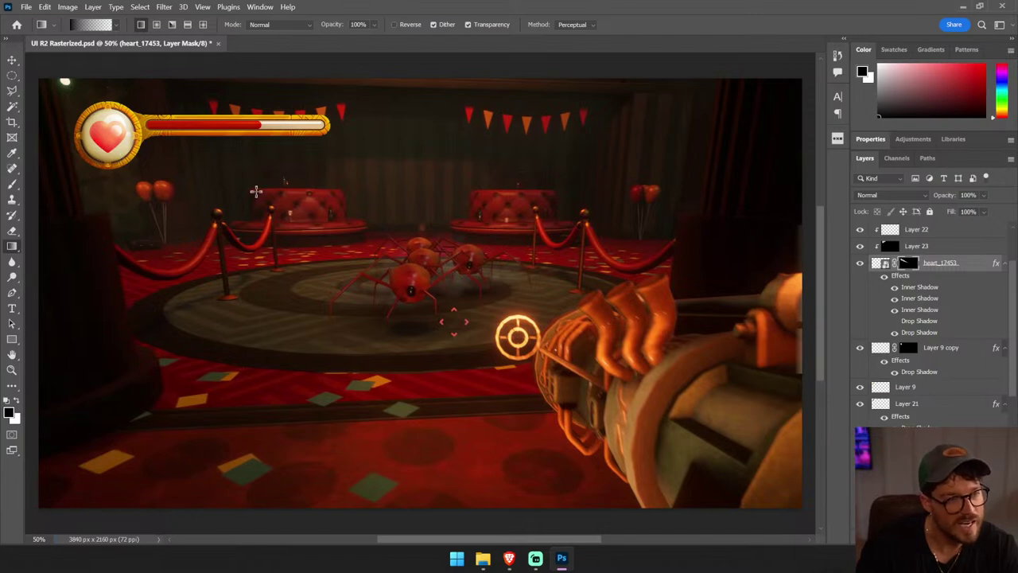
- Re-enable Layer 9 copy's mask and redraw its gradient so the white gloss fades toward the bottom
left_click(907, 347)
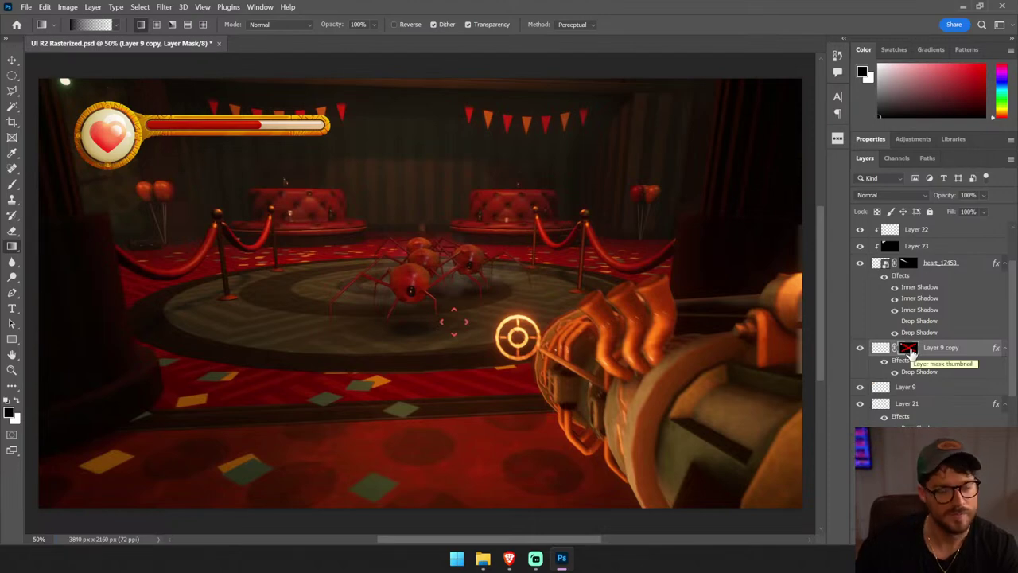
right_click(911, 351)
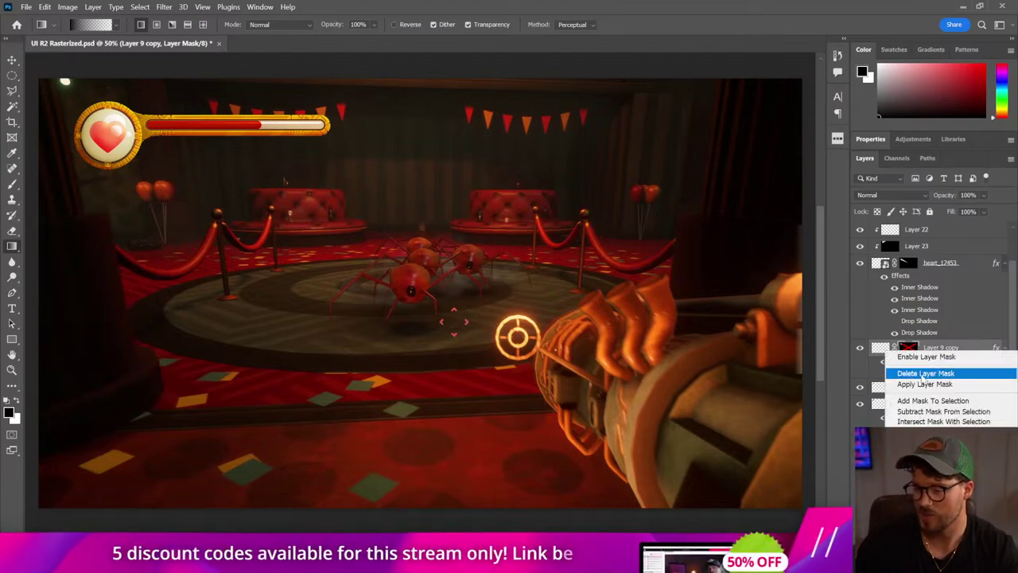
left_click(925, 356)
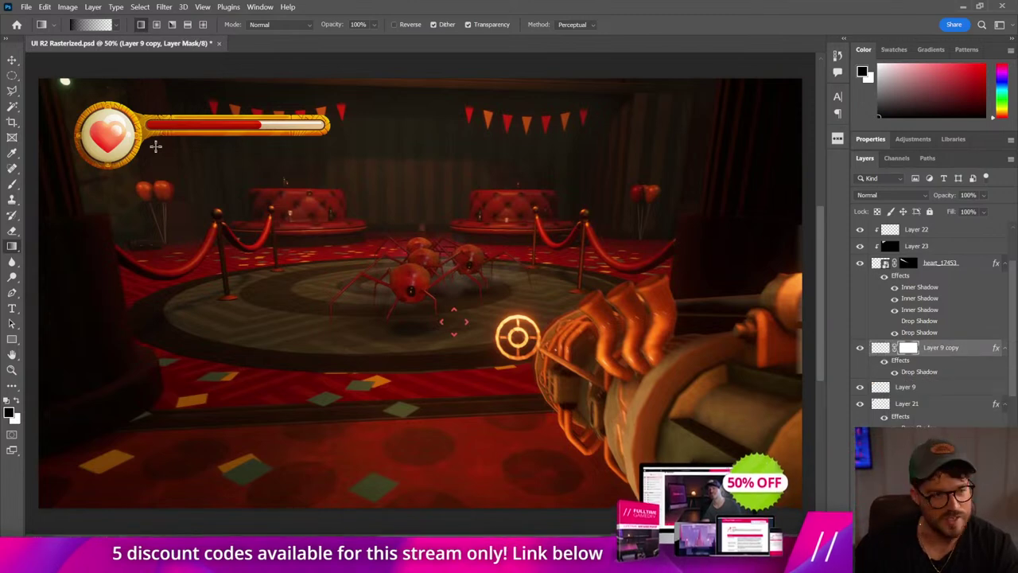
left_click_drag(156, 145, 218, 155)
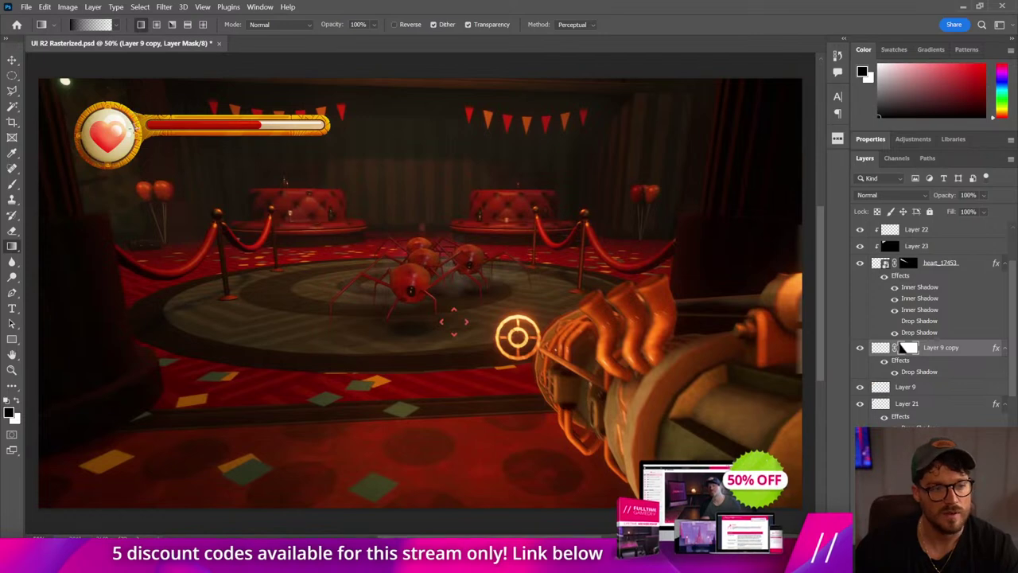
left_click_drag(108, 159, 111, 113)
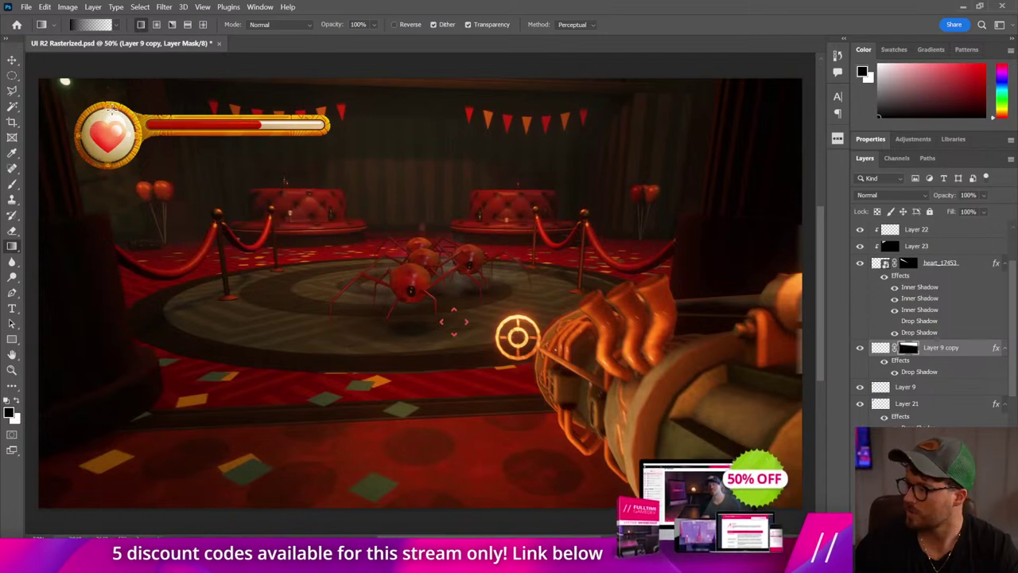
- Sample the gold of the health bar frame as the working colour
key("v")
left_click(313, 131, "ctrl")
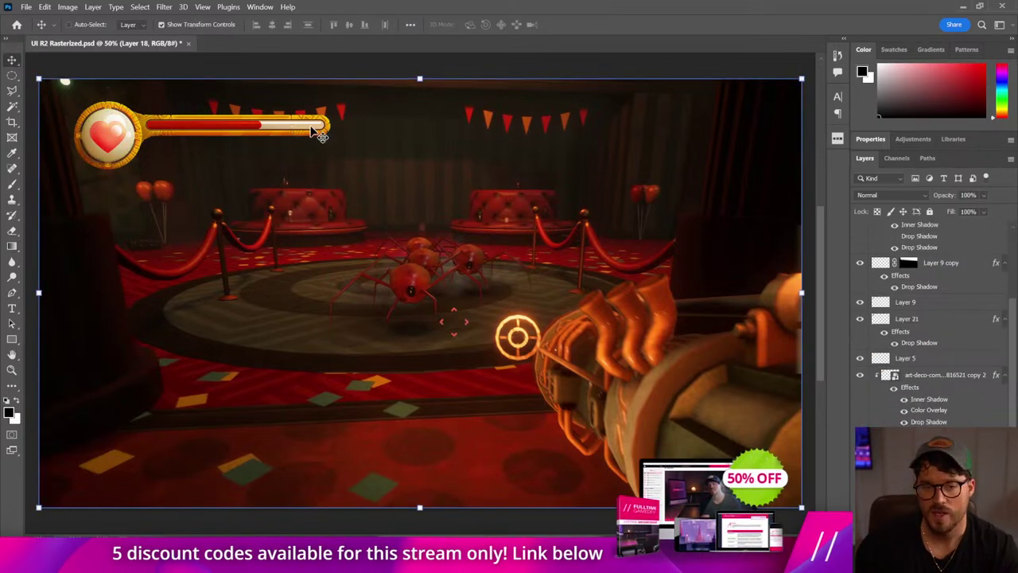
scroll(931, 326, "down", 2)
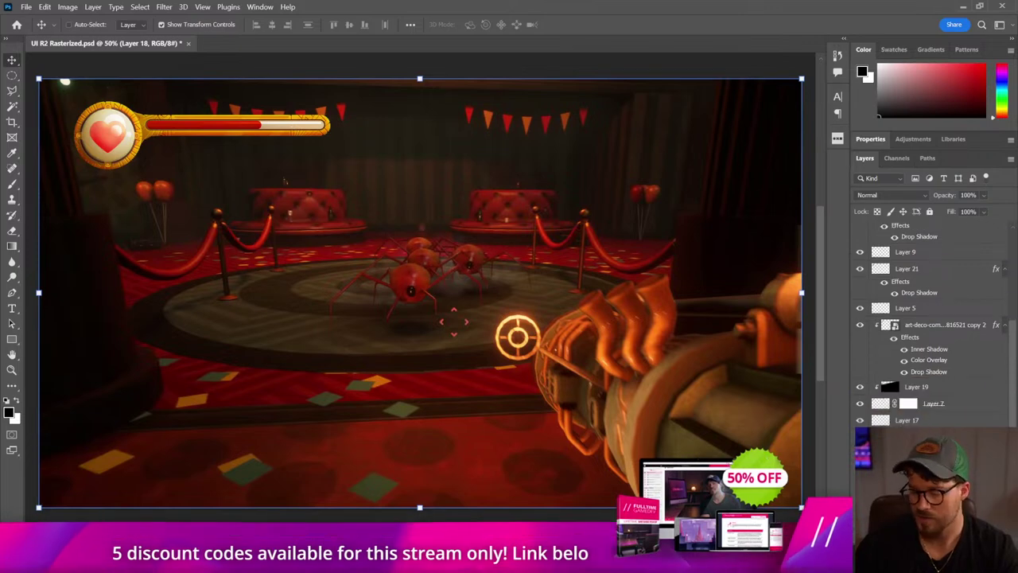
left_click(12, 246)
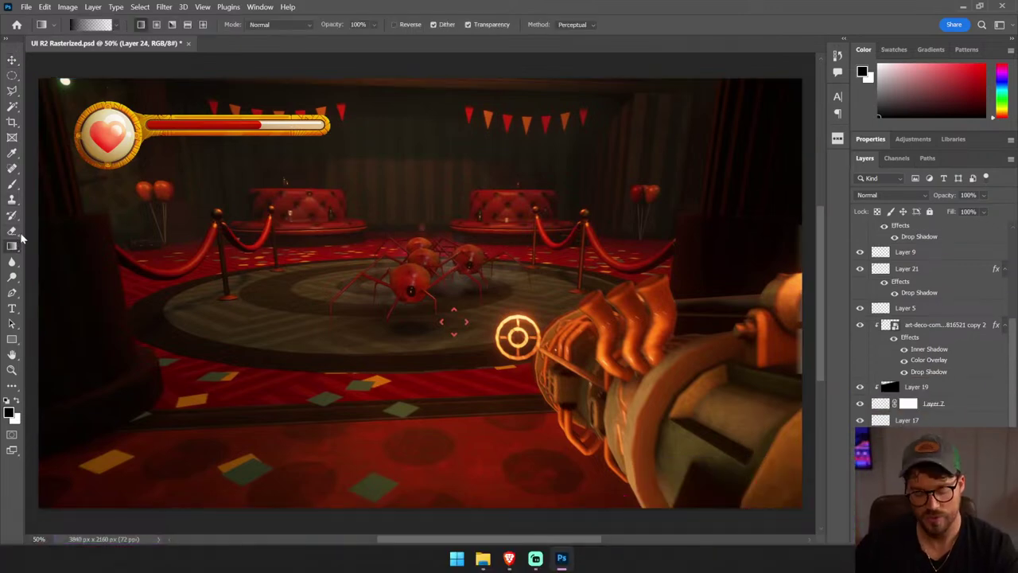
left_click(94, 151, "alt")
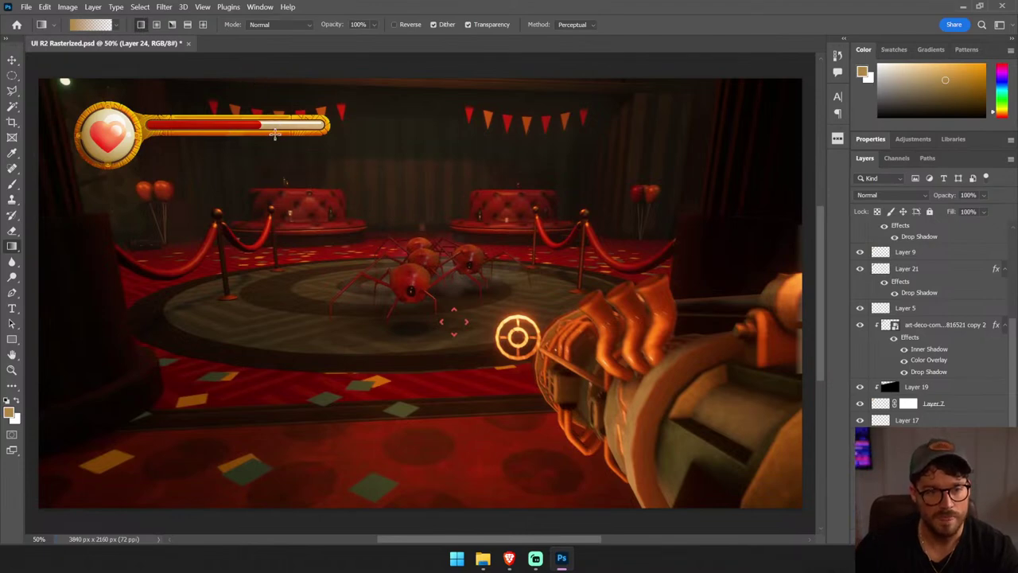
- Nudge the white gloss layer up and right over the heart
key("v")
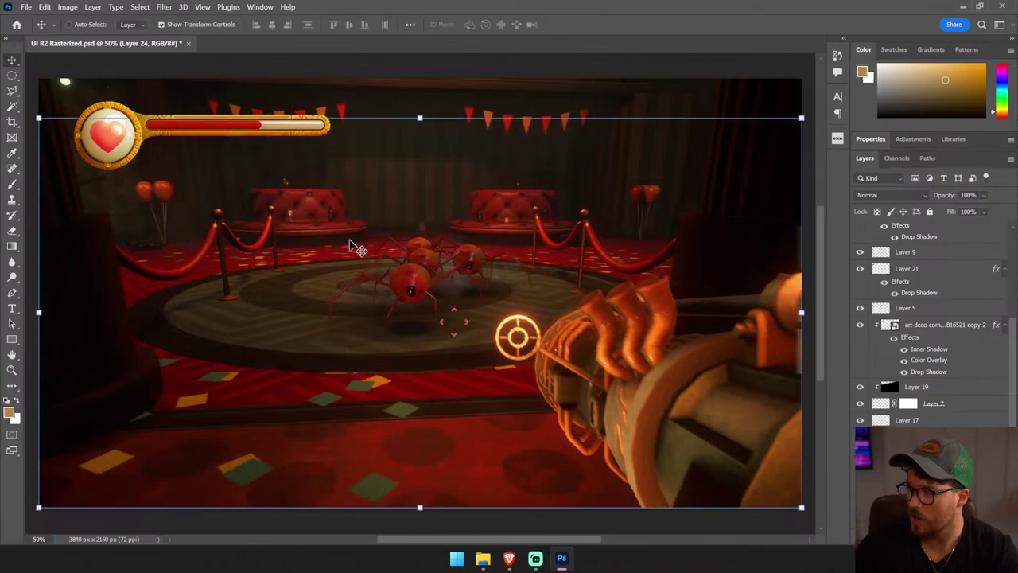
left_click(96, 166, "ctrl")
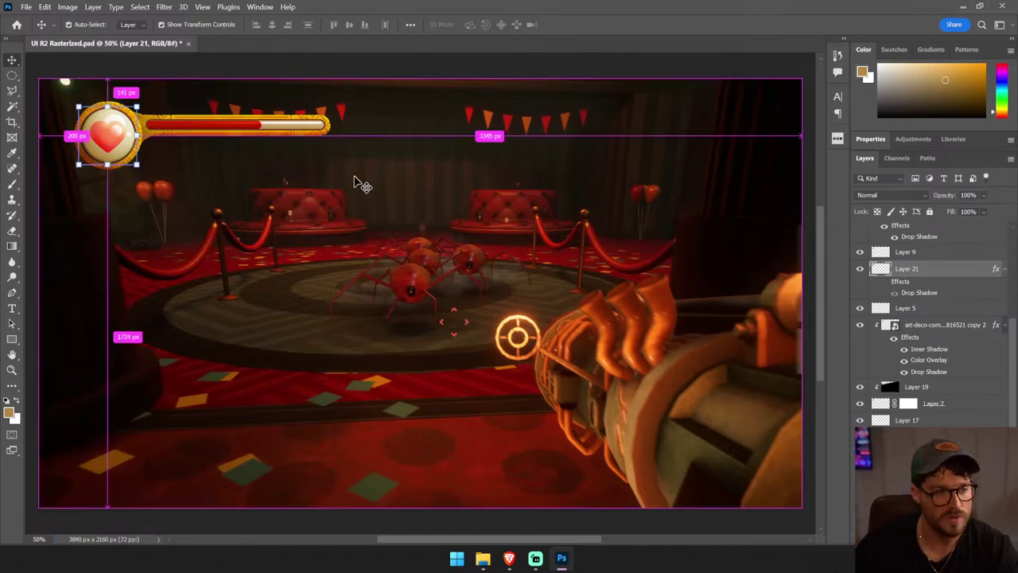
left_click_drag(106, 120, 104, 115)
left_click_drag(129, 155, 144, 136)
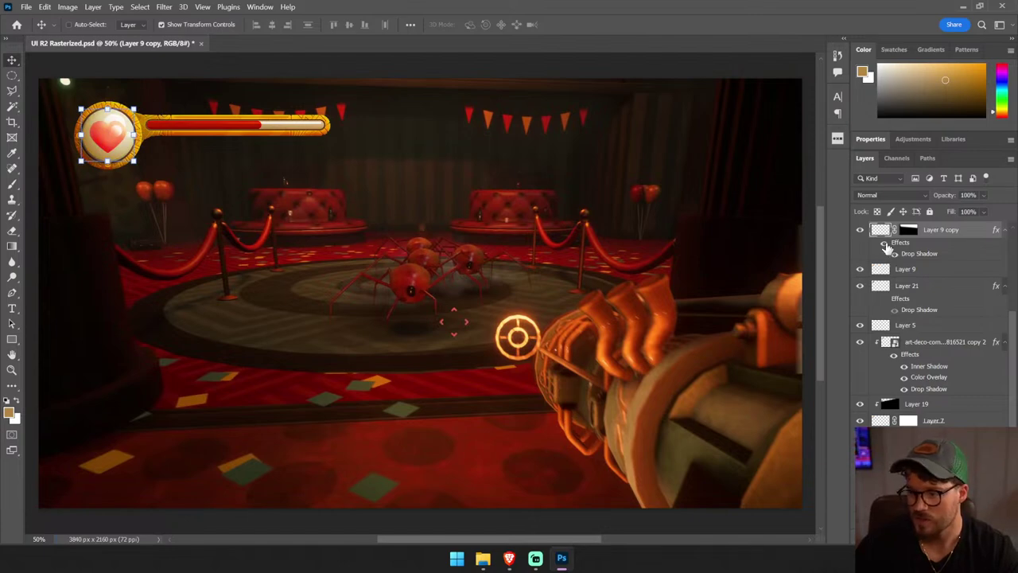
left_click(363, 91, "ctrl")
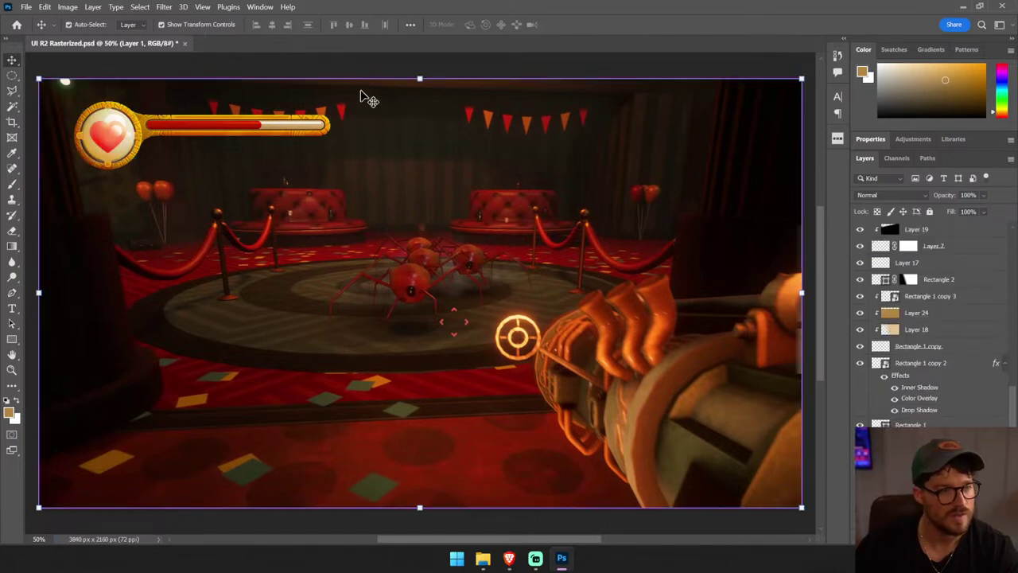
- Deselect all layers and zoom in on the health bar to inspect the glossy heart
left_click_drag(358, 98, 468, 204)
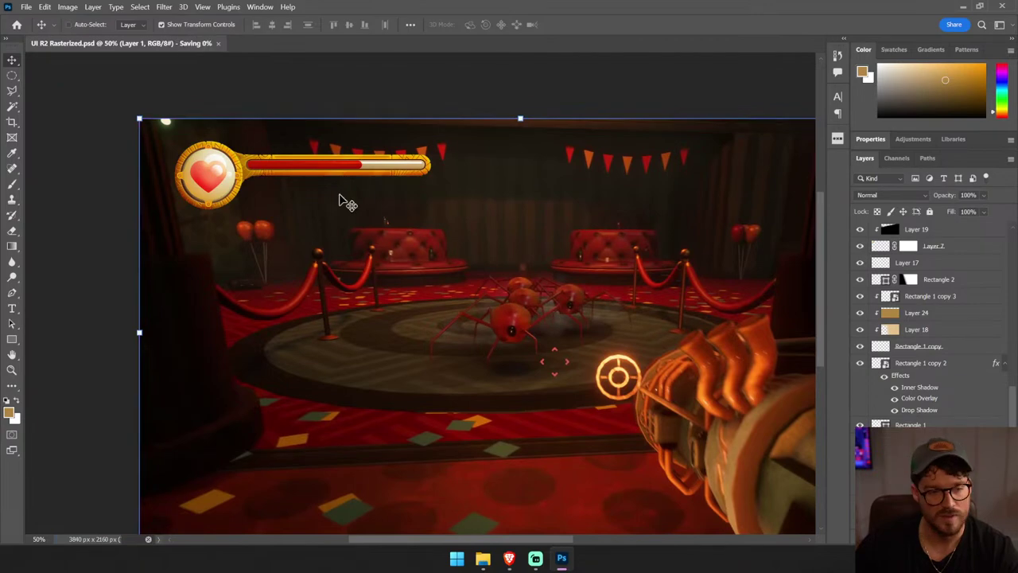
left_click(189, 194, "ctrl")
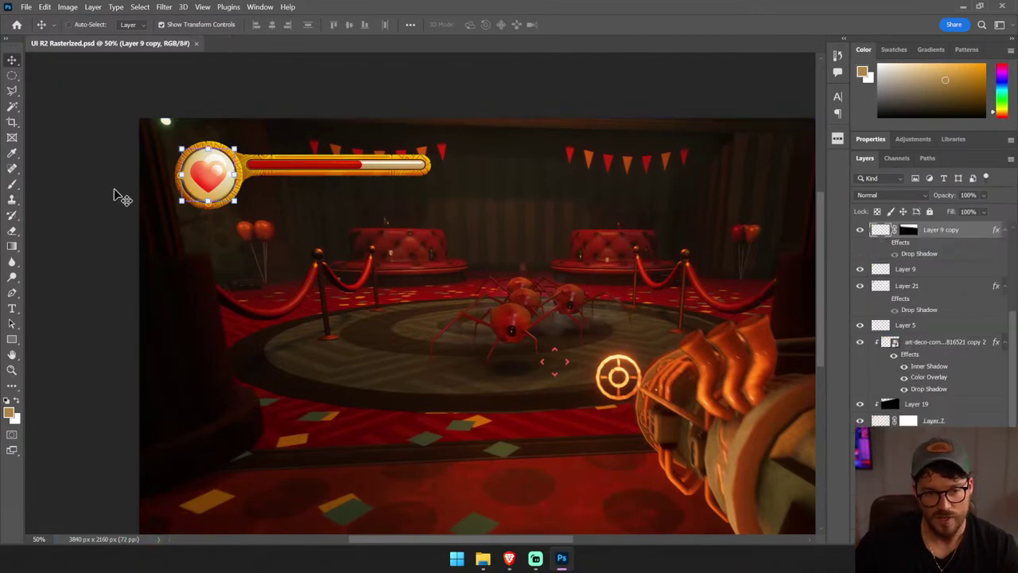
left_click(178, 184, "ctrl")
left_click(79, 204)
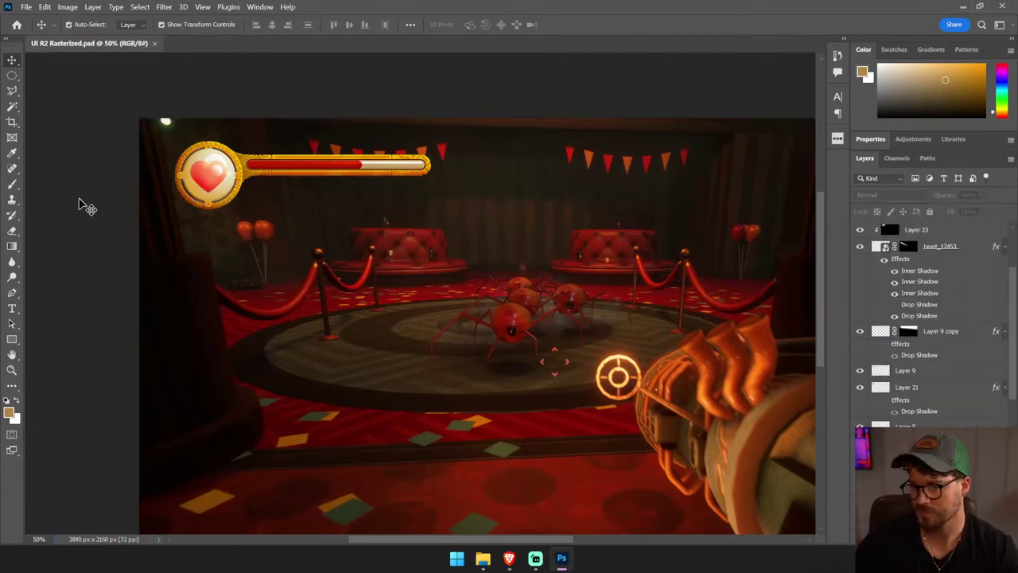
left_click_drag(167, 134, 167, 134)
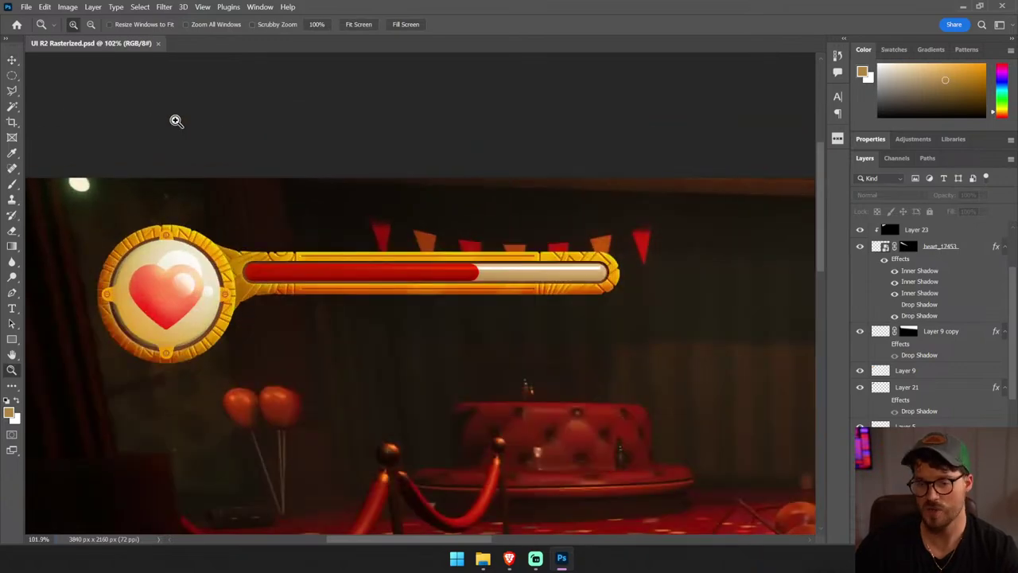
left_click_drag(448, 289, 533, 280)
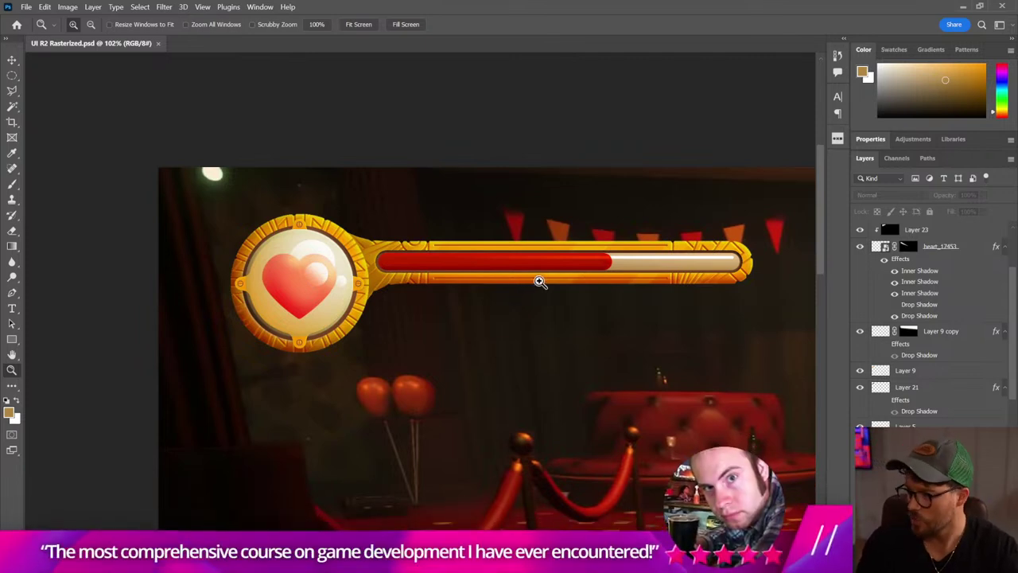
key("v")
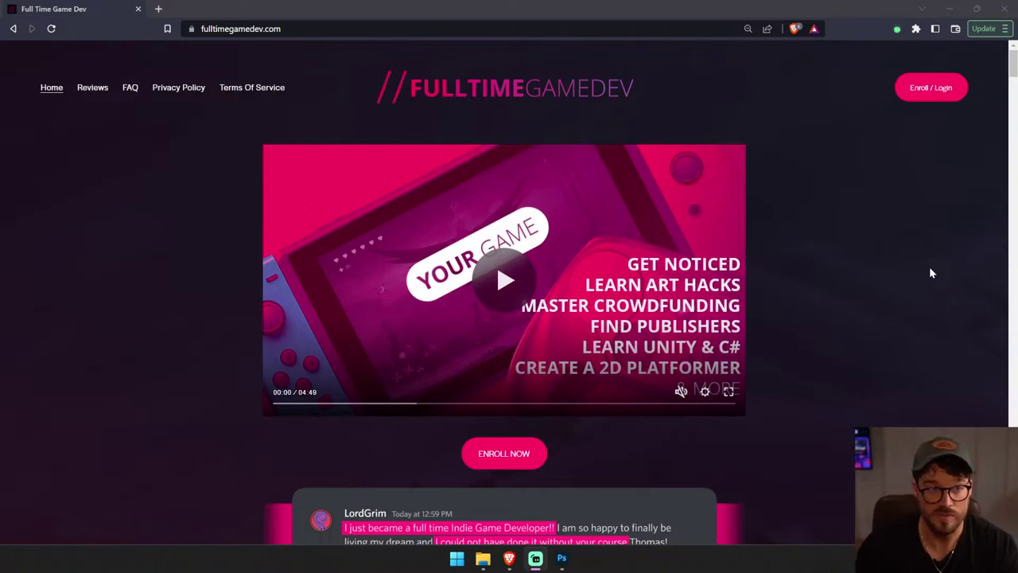
- Open the Reviews page and scroll through it
left_click(92, 89)
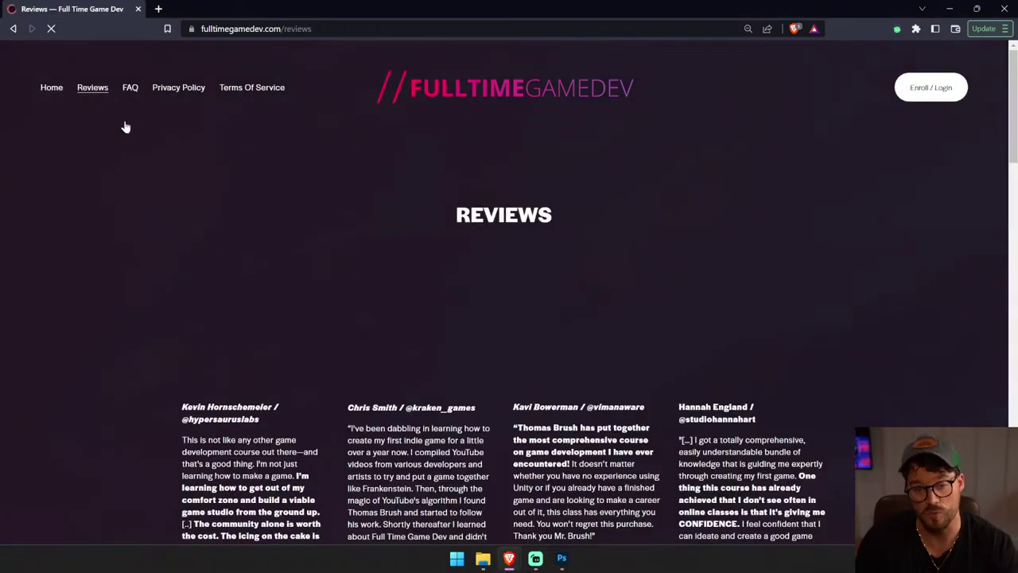
scroll(162, 178, "down", 3)
scroll(161, 178, "down", 5)
scroll(163, 179, "down", 5)
scroll(165, 182, "down", 5)
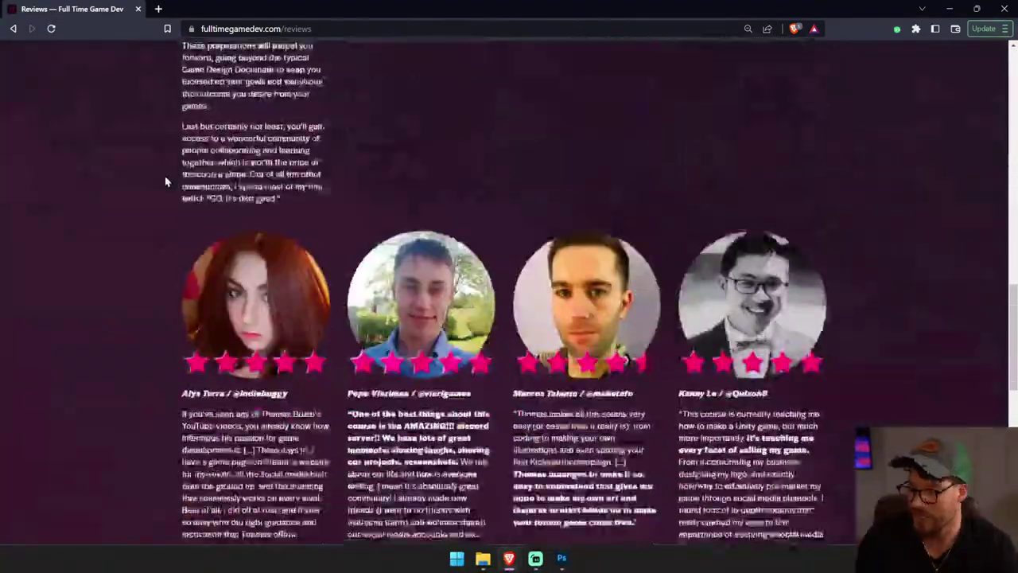
scroll(164, 177, "down", 3)
scroll(156, 174, "up", 20)
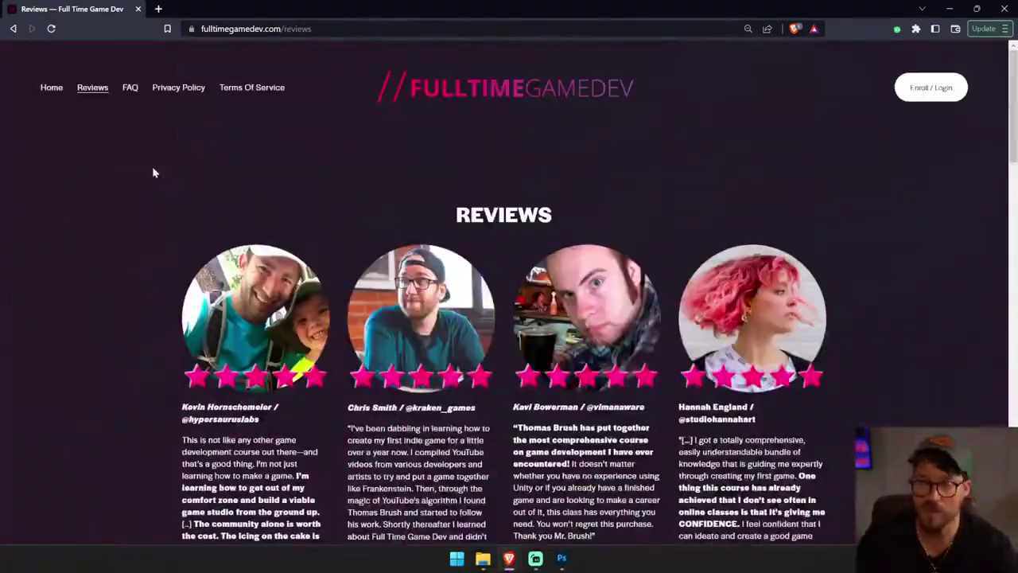
- Return to Home and scroll down to the What's inside course feature cards
left_click(52, 87)
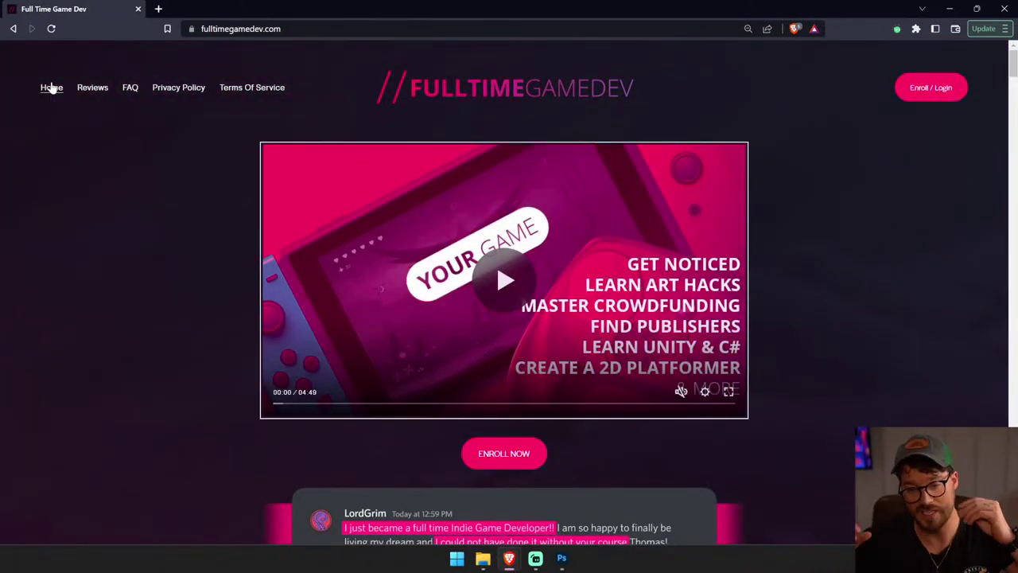
scroll(141, 353, "down", 2)
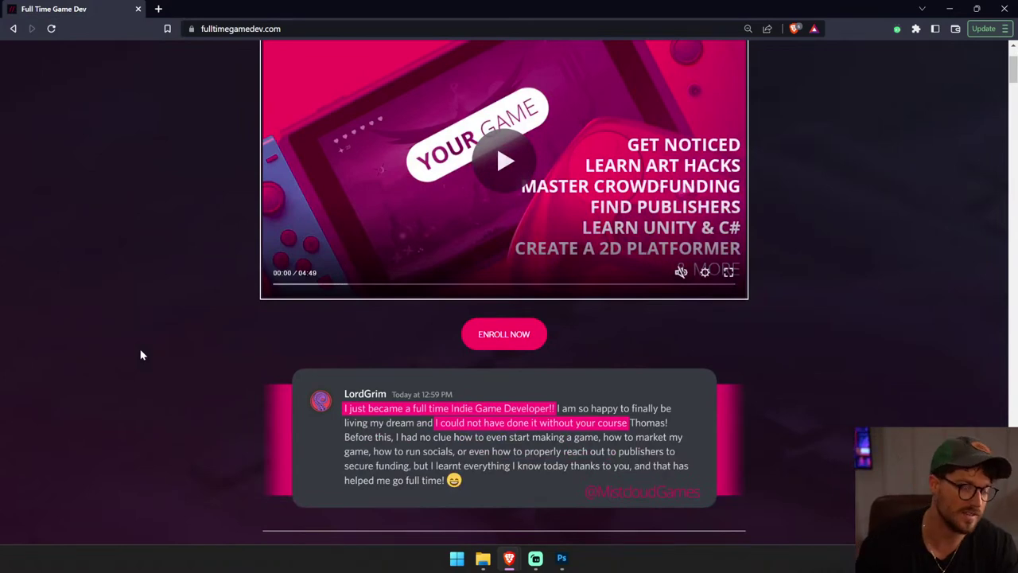
scroll(159, 312, "down", 1)
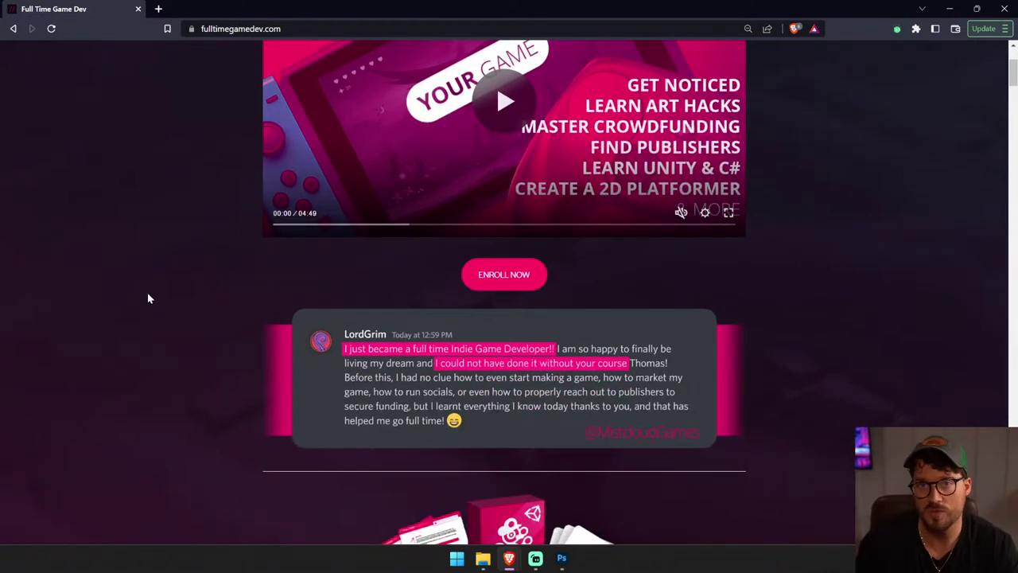
scroll(148, 298, "down", 2)
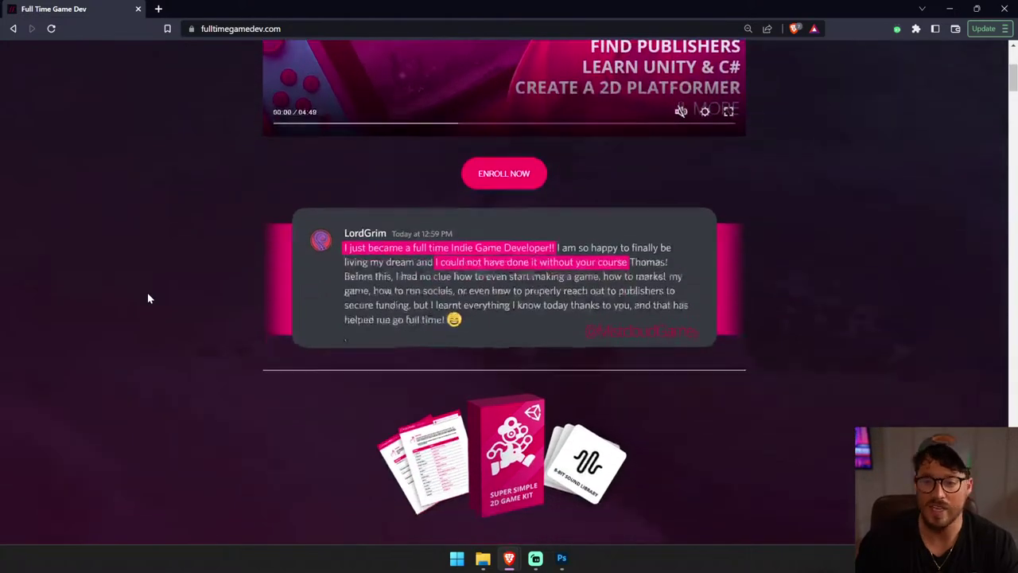
scroll(148, 293, "down", 2)
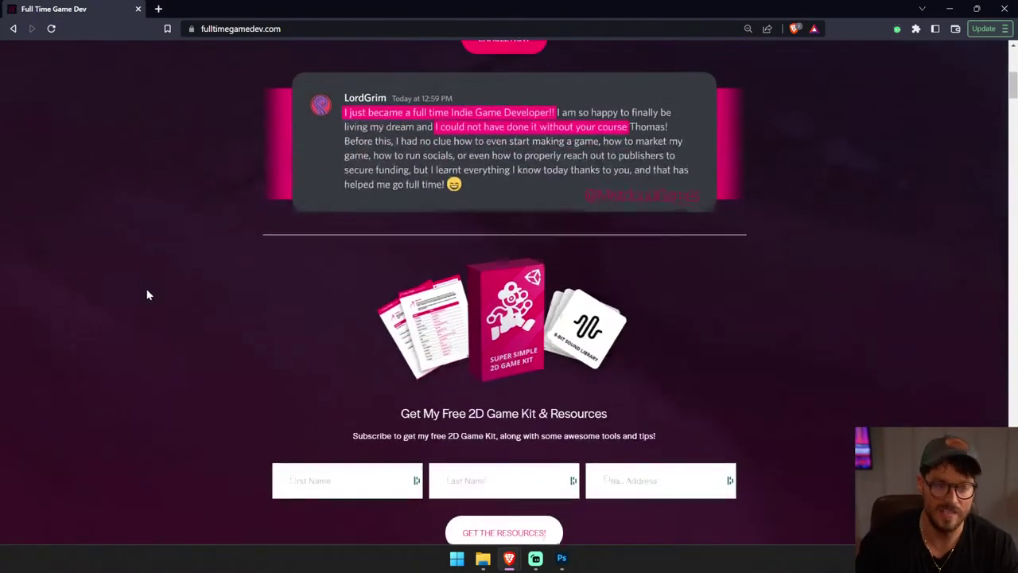
scroll(152, 290, "down", 4)
scroll(155, 289, "down", 8)
scroll(157, 291, "down", 3)
scroll(157, 291, "down", 4)
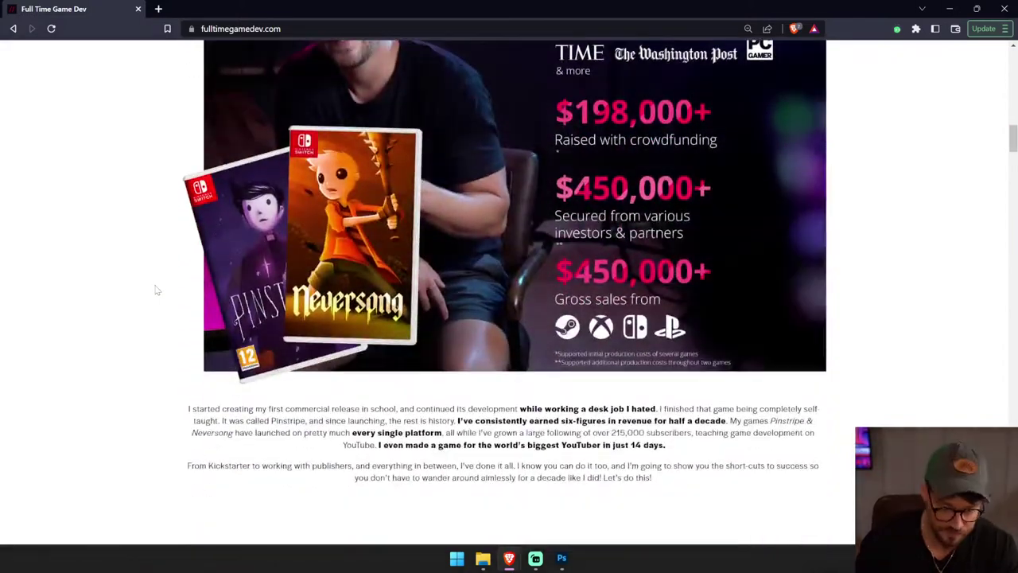
scroll(156, 290, "down", 6)
scroll(157, 289, "down", 4)
scroll(156, 290, "down", 5)
scroll(154, 281, "down", 2)
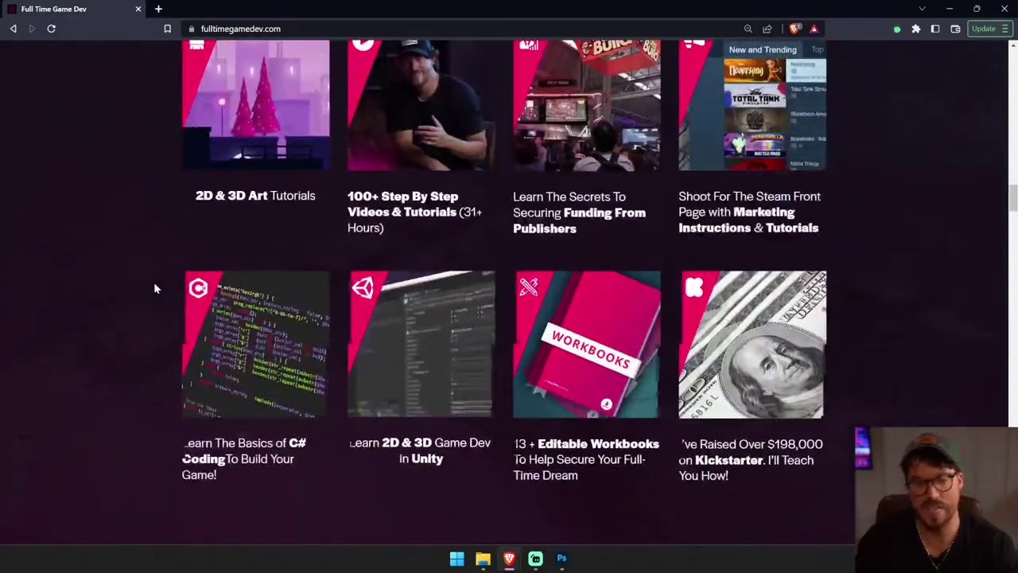
scroll(153, 282, "up", 1)
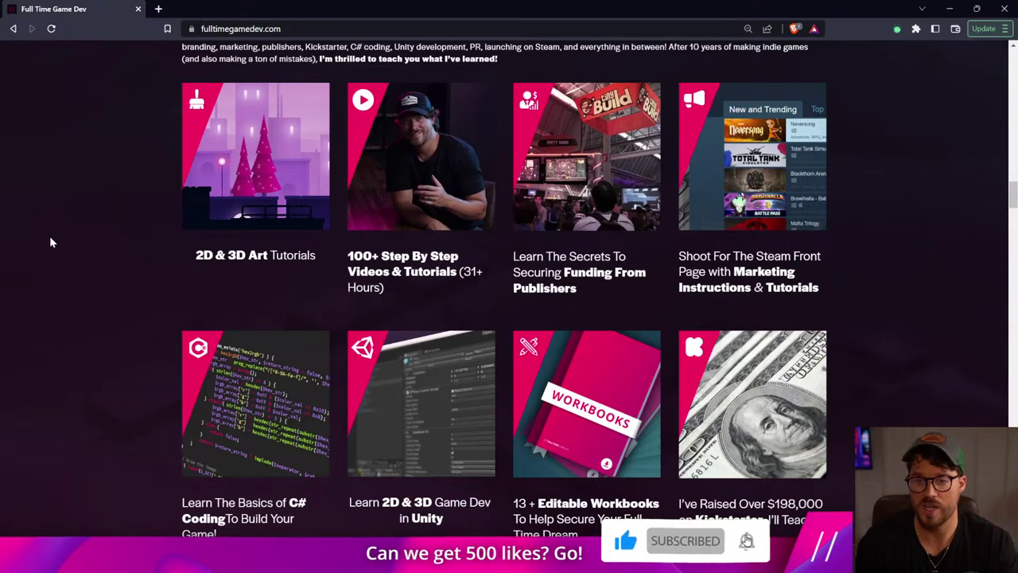
scroll(61, 223, "down", 1)
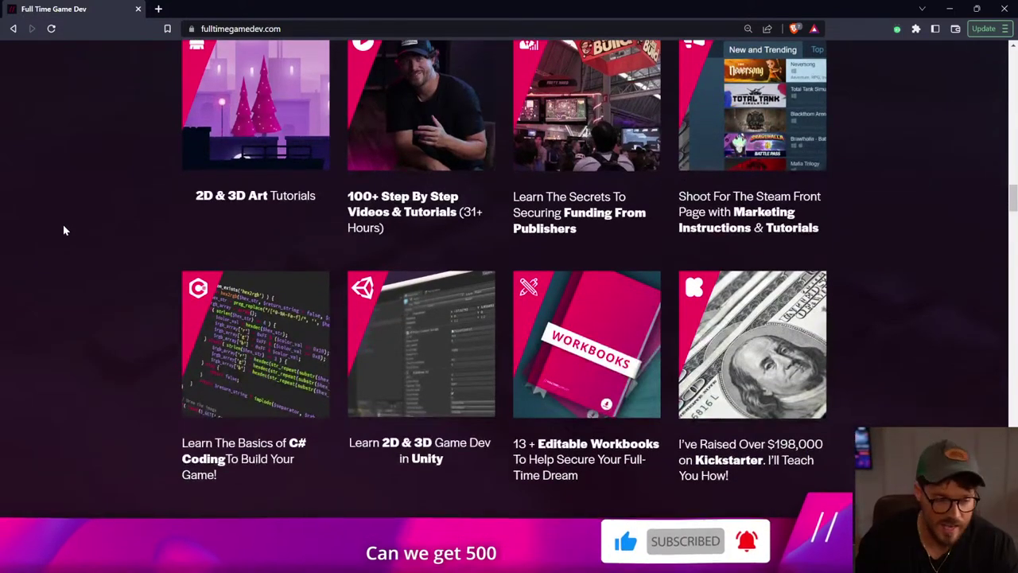
scroll(63, 222, "up", 1)
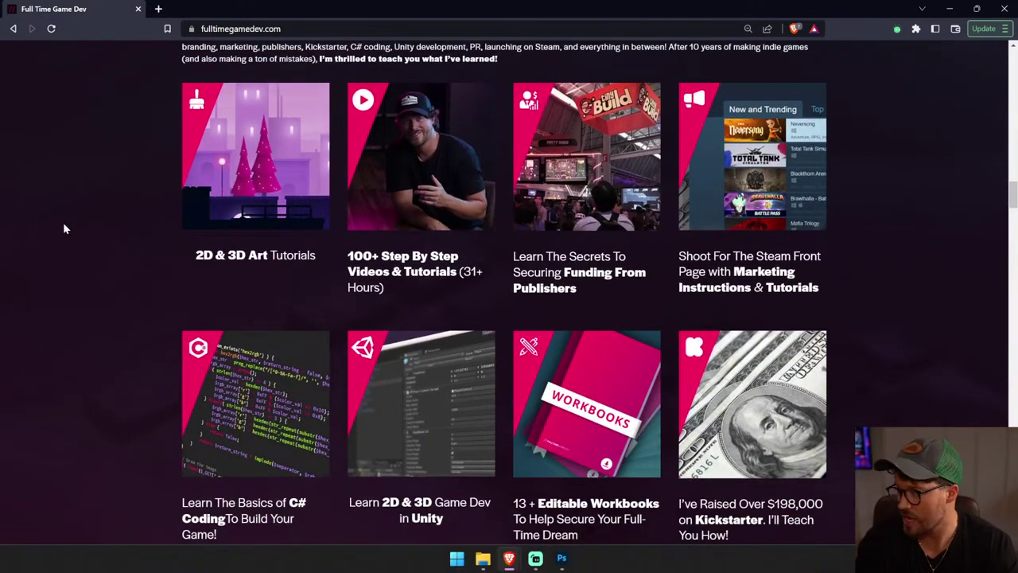